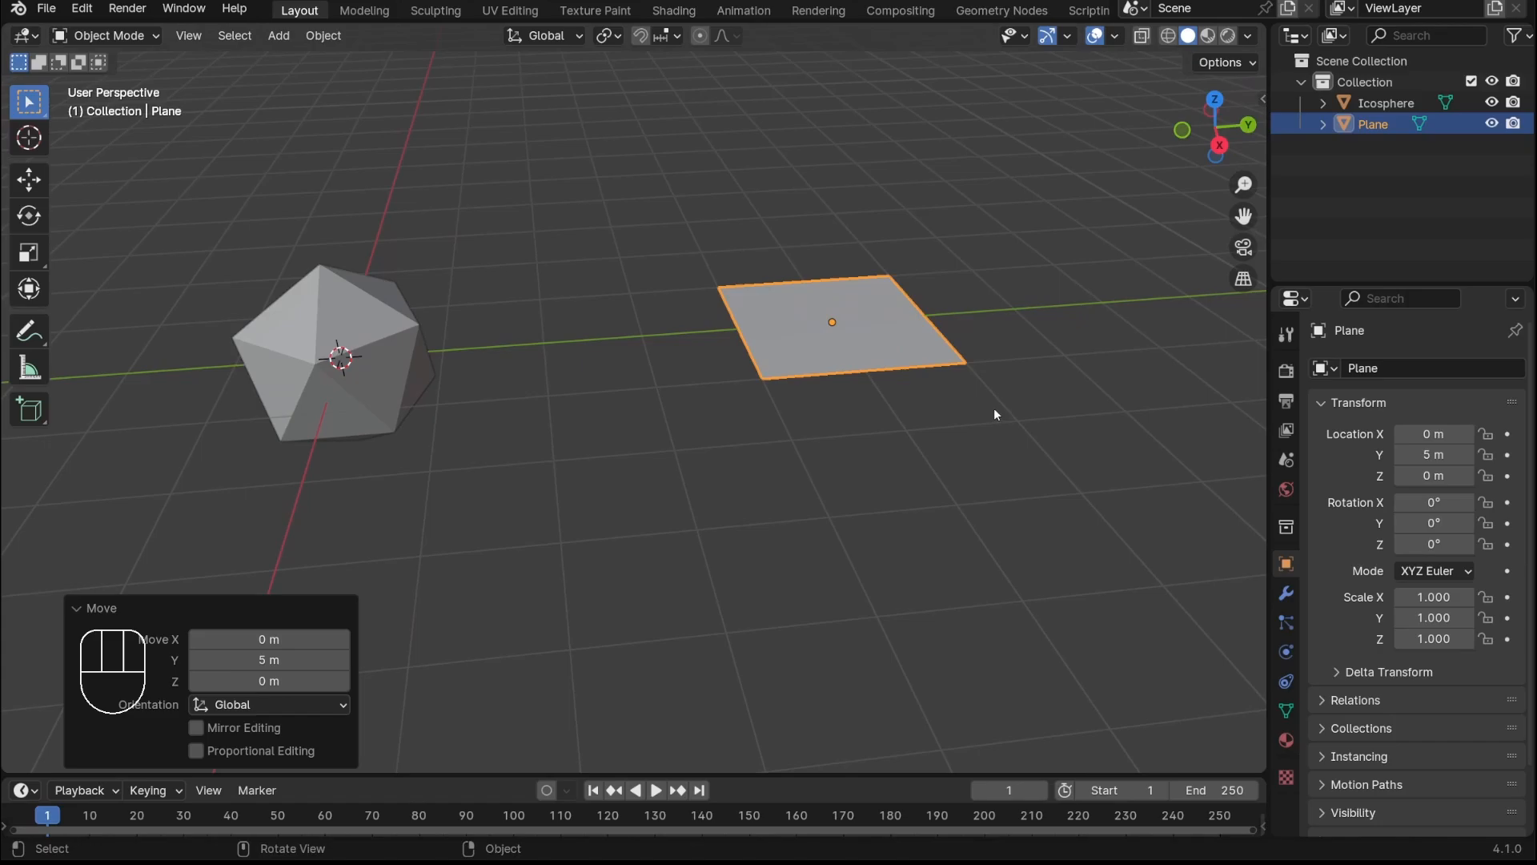
Scale the plane's mesh by 1.5 in Edit Mode and return to Object Mode
{"action": "key", "text": "Tab"}
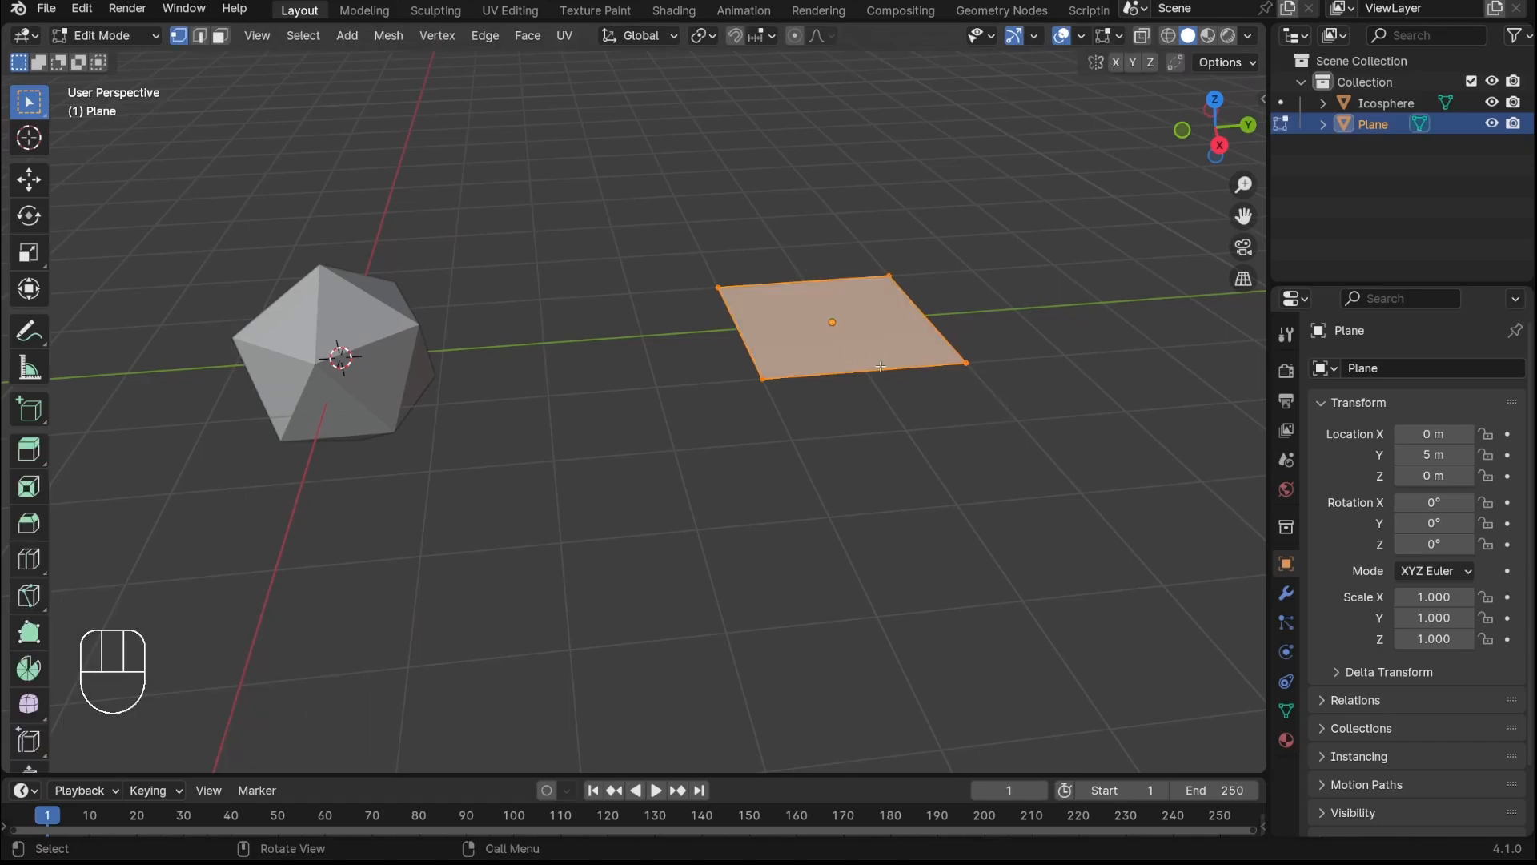
{"action": "key", "text": "s"}
{"action": "key", "text": "2"}
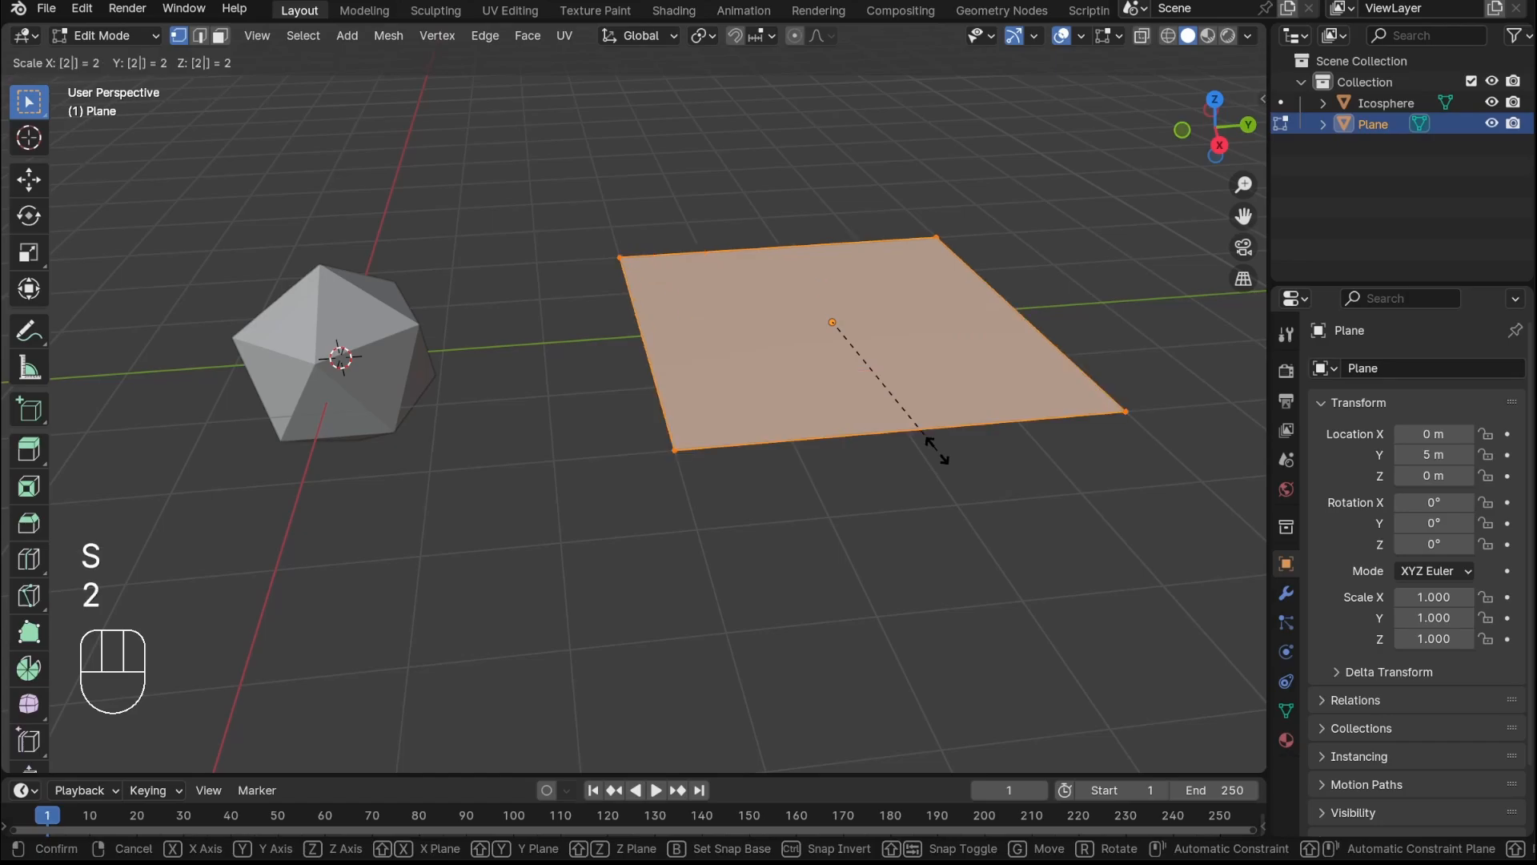
{"action": "key", "text": "BackSpace"}
{"action": "type", "text": "1.5"}
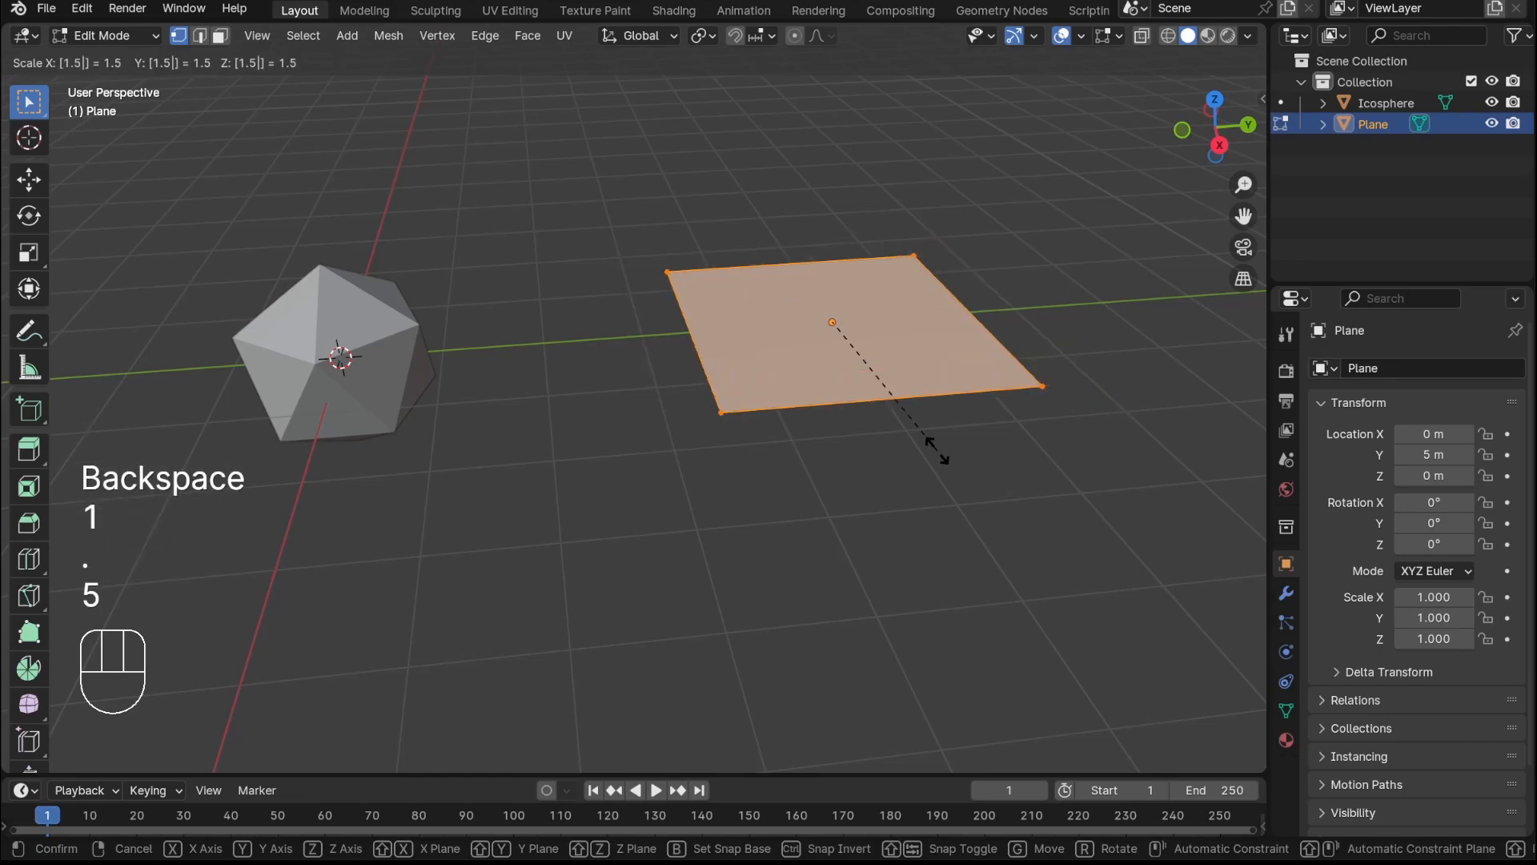
{"action": "key", "text": "Return"}
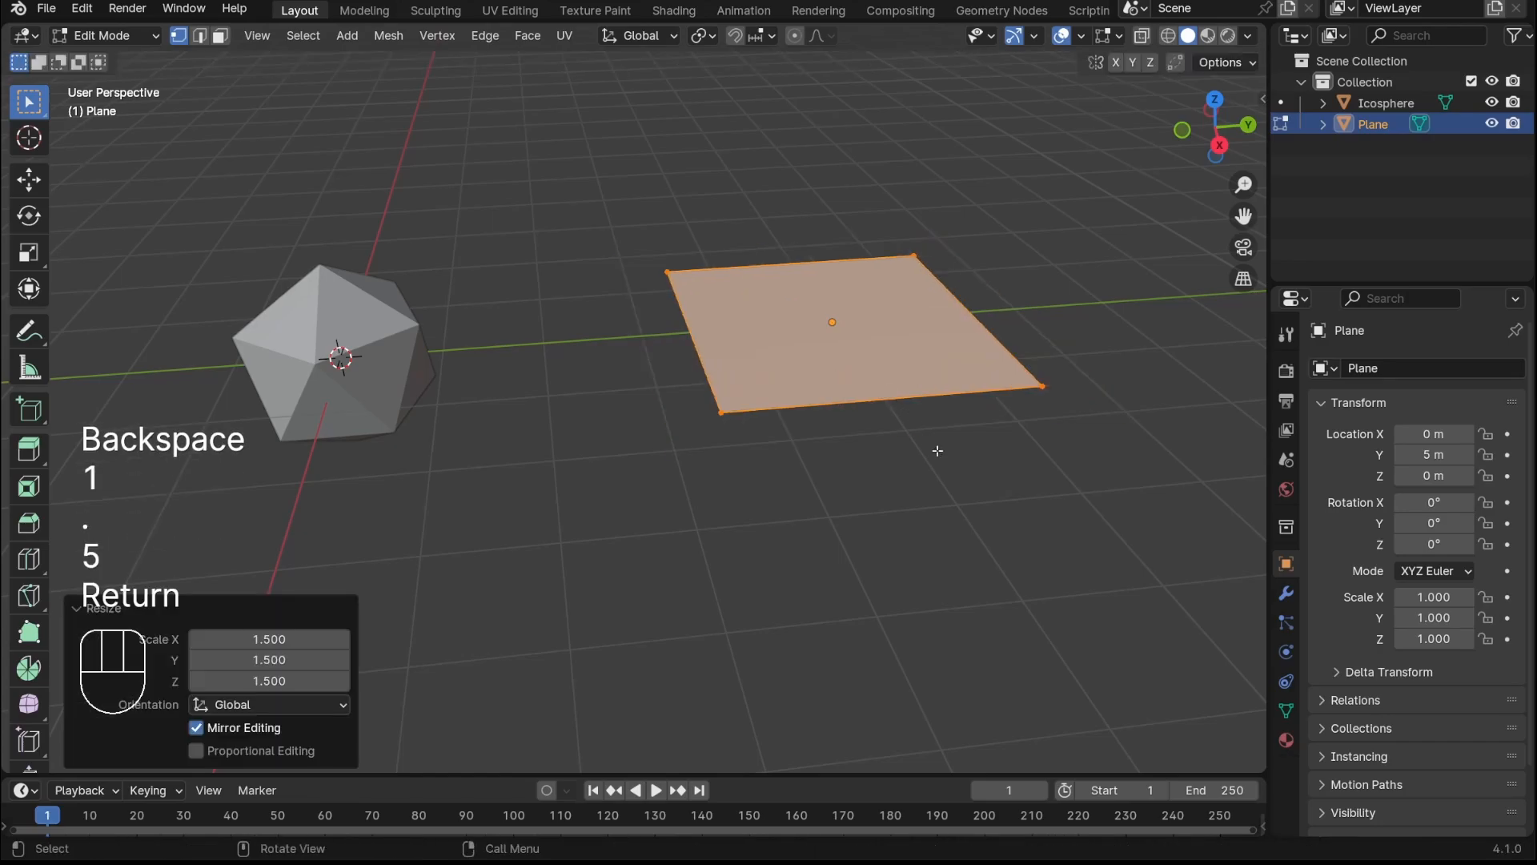
{"action": "key", "text": "Tab"}
Bevel all edges of the icosphere's mesh in Edit Mode by about 0.3 m
{"action": "middle_click_drag", "start_coordinate": [919, 449], "coordinate": [732, 372]}
{"action": "left_click", "coordinate": [525, 397]}
{"action": "scroll", "coordinate": [832, 374], "scroll_direction": "up", "scroll_amount": 3}
{"action": "middle_click_drag", "start_coordinate": [916, 403], "coordinate": [879, 401]}
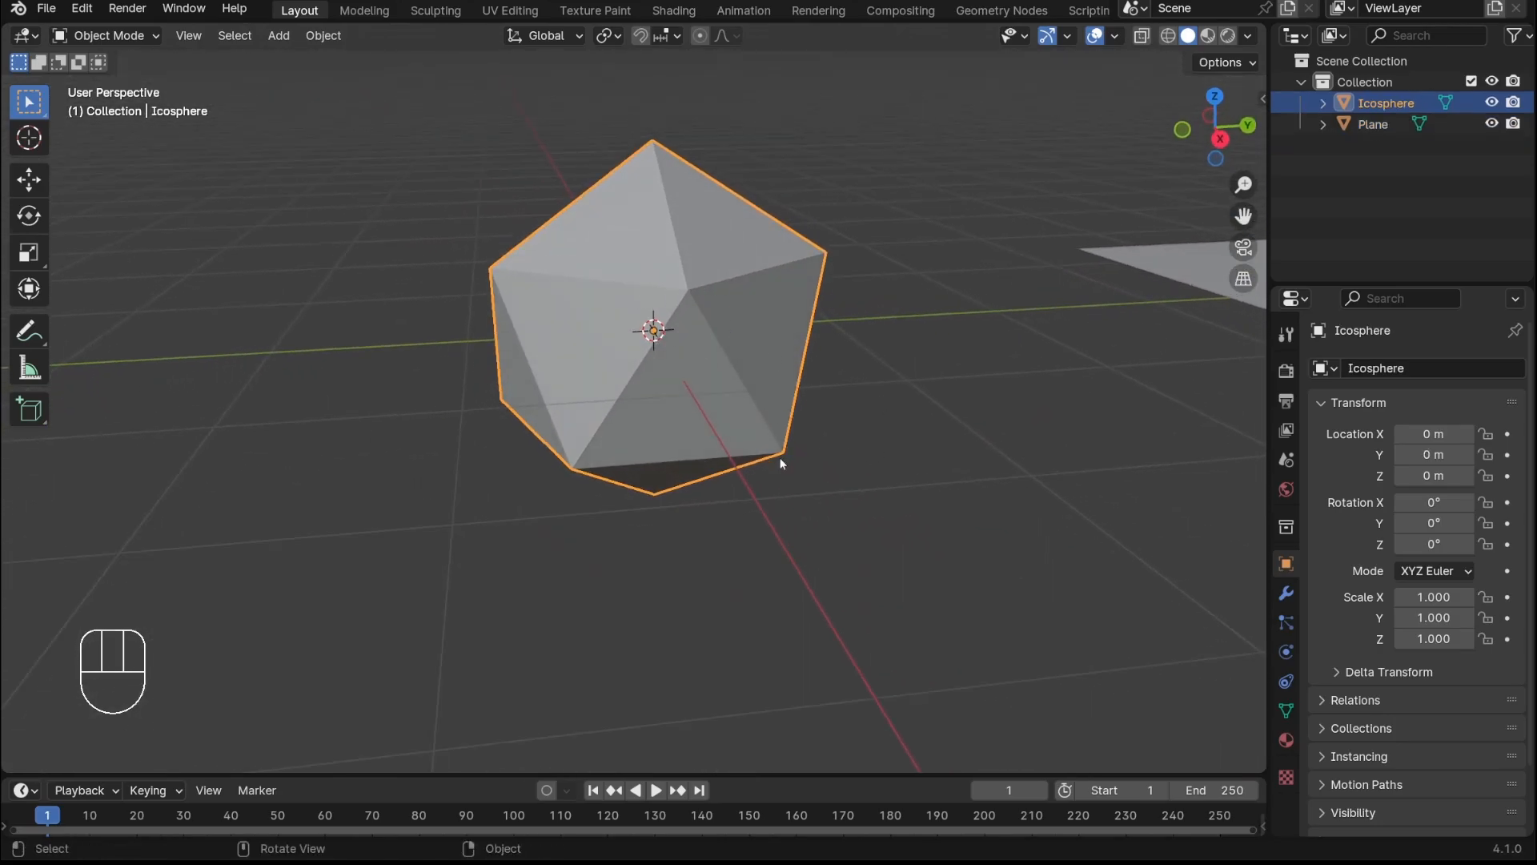
{"action": "scroll", "coordinate": [756, 352], "scroll_direction": "down", "scroll_amount": 4}
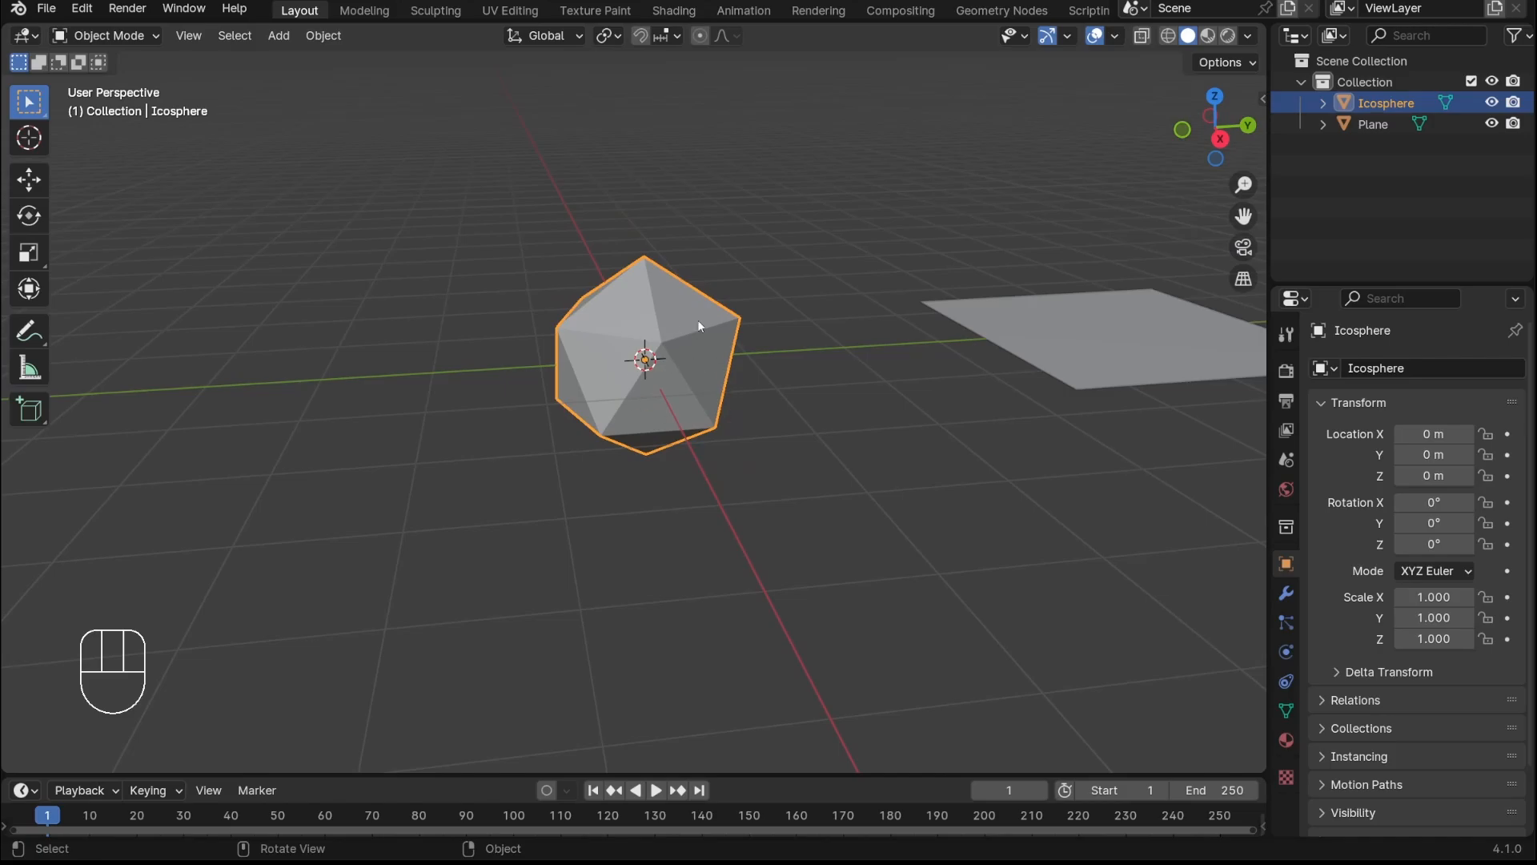
{"action": "middle_click_drag", "start_coordinate": [687, 363], "coordinate": [775, 388], "text": "shift"}
{"action": "scroll", "coordinate": [796, 424], "scroll_direction": "up", "scroll_amount": 3}
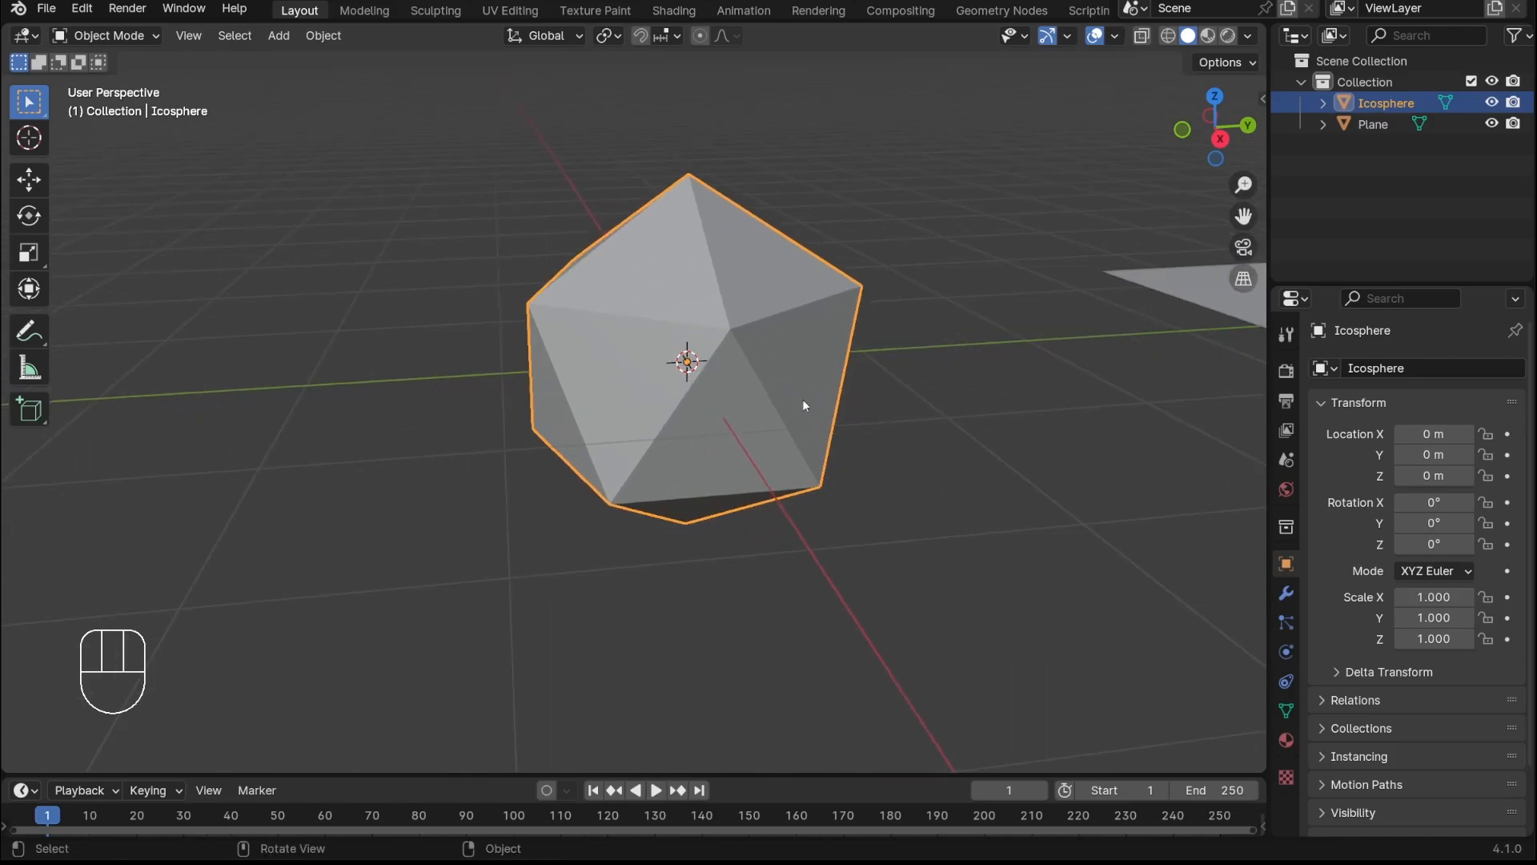
{"action": "key", "text": "Tab"}
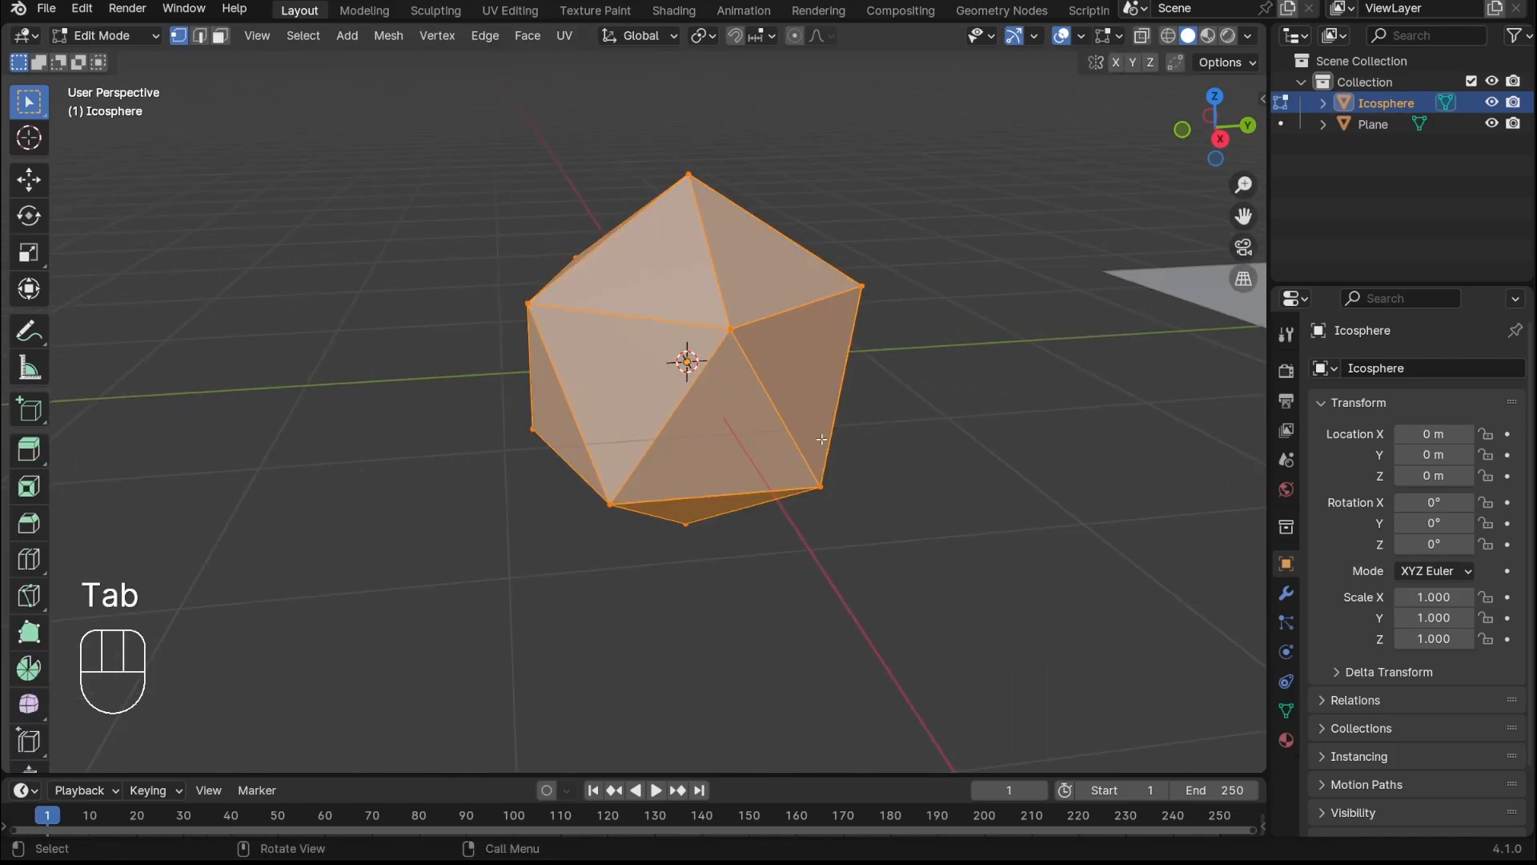
{"action": "middle_click_drag", "start_coordinate": [857, 411], "coordinate": [768, 400], "text": "shift"}
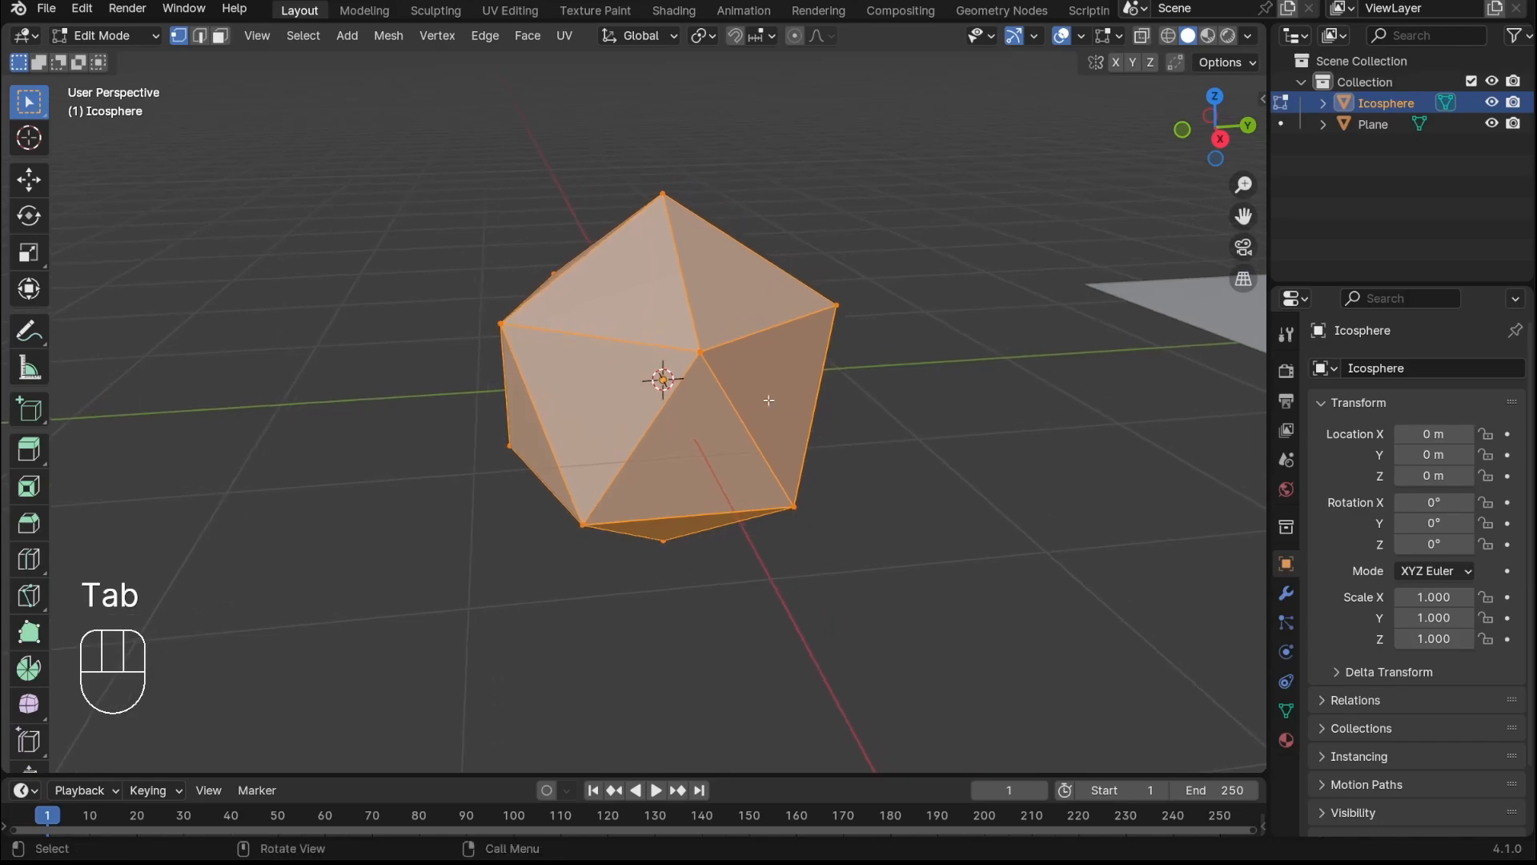
{"action": "middle_click_drag", "start_coordinate": [702, 356], "coordinate": [747, 411]}
{"action": "scroll", "coordinate": [753, 386], "scroll_direction": "up", "scroll_amount": 1}
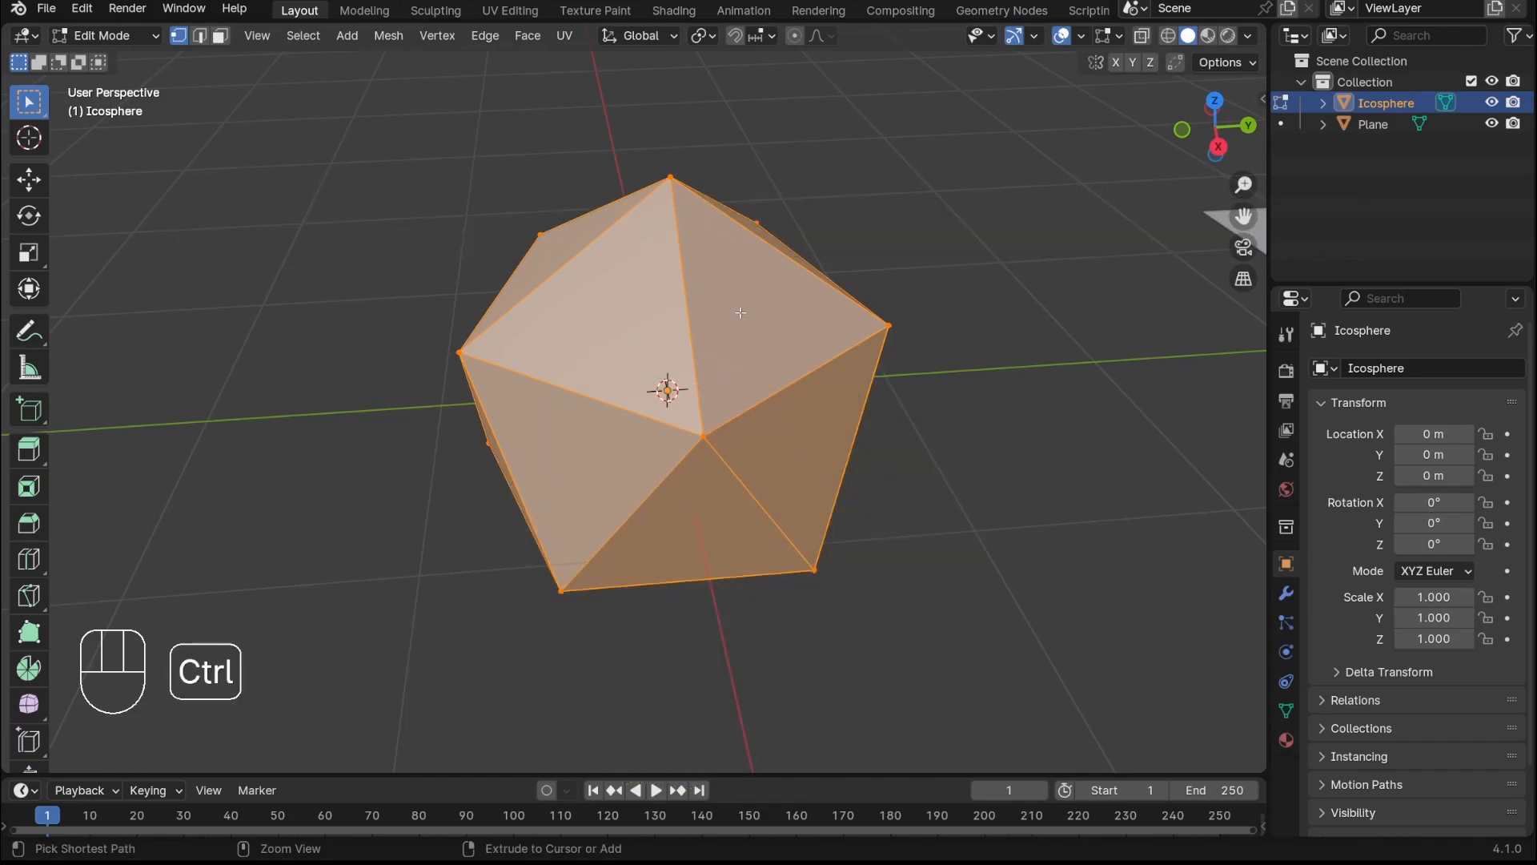
{"action": "key", "text": "ctrl+b"}
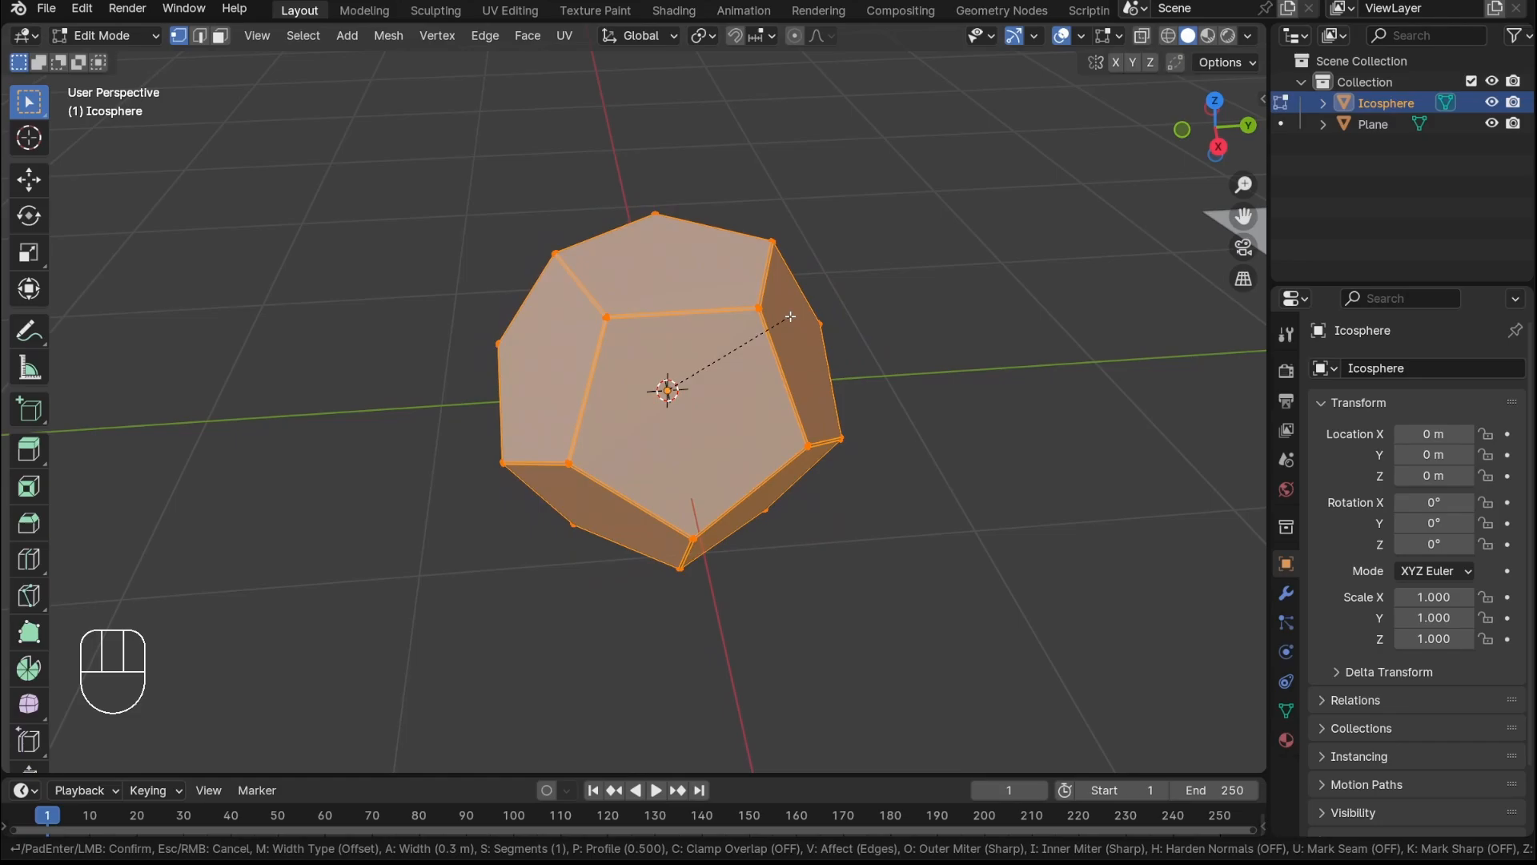
{"action": "left_click", "coordinate": [790, 316]}
Set the bevel's width type to Percent with a width of 33.3333%
{"action": "middle_click_drag", "start_coordinate": [737, 424], "coordinate": [761, 405]}
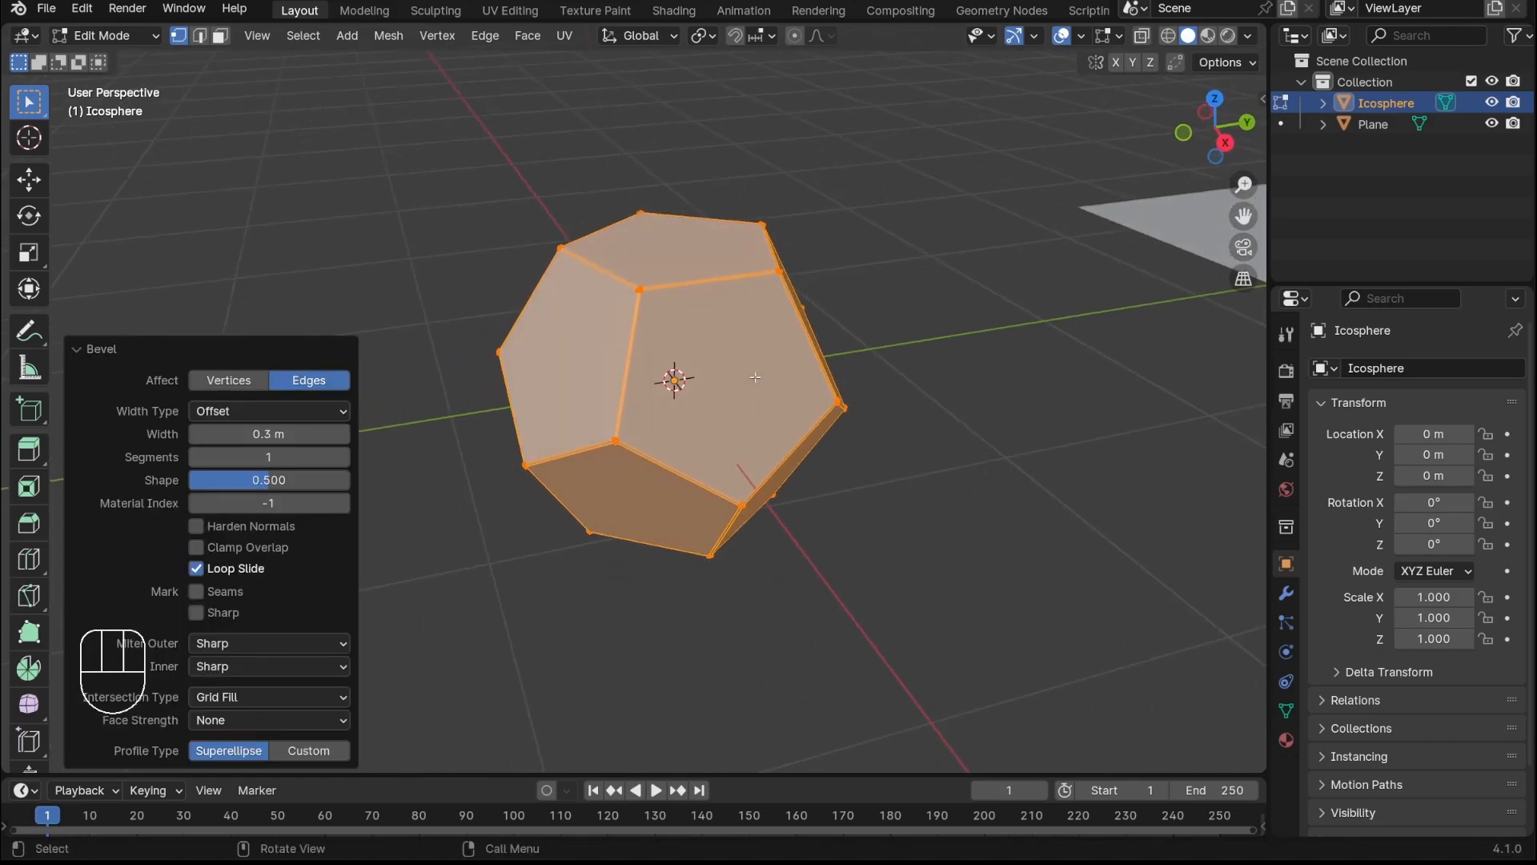
{"action": "scroll", "coordinate": [761, 405], "scroll_direction": "up", "scroll_amount": 2}
{"action": "left_click", "coordinate": [238, 411]}
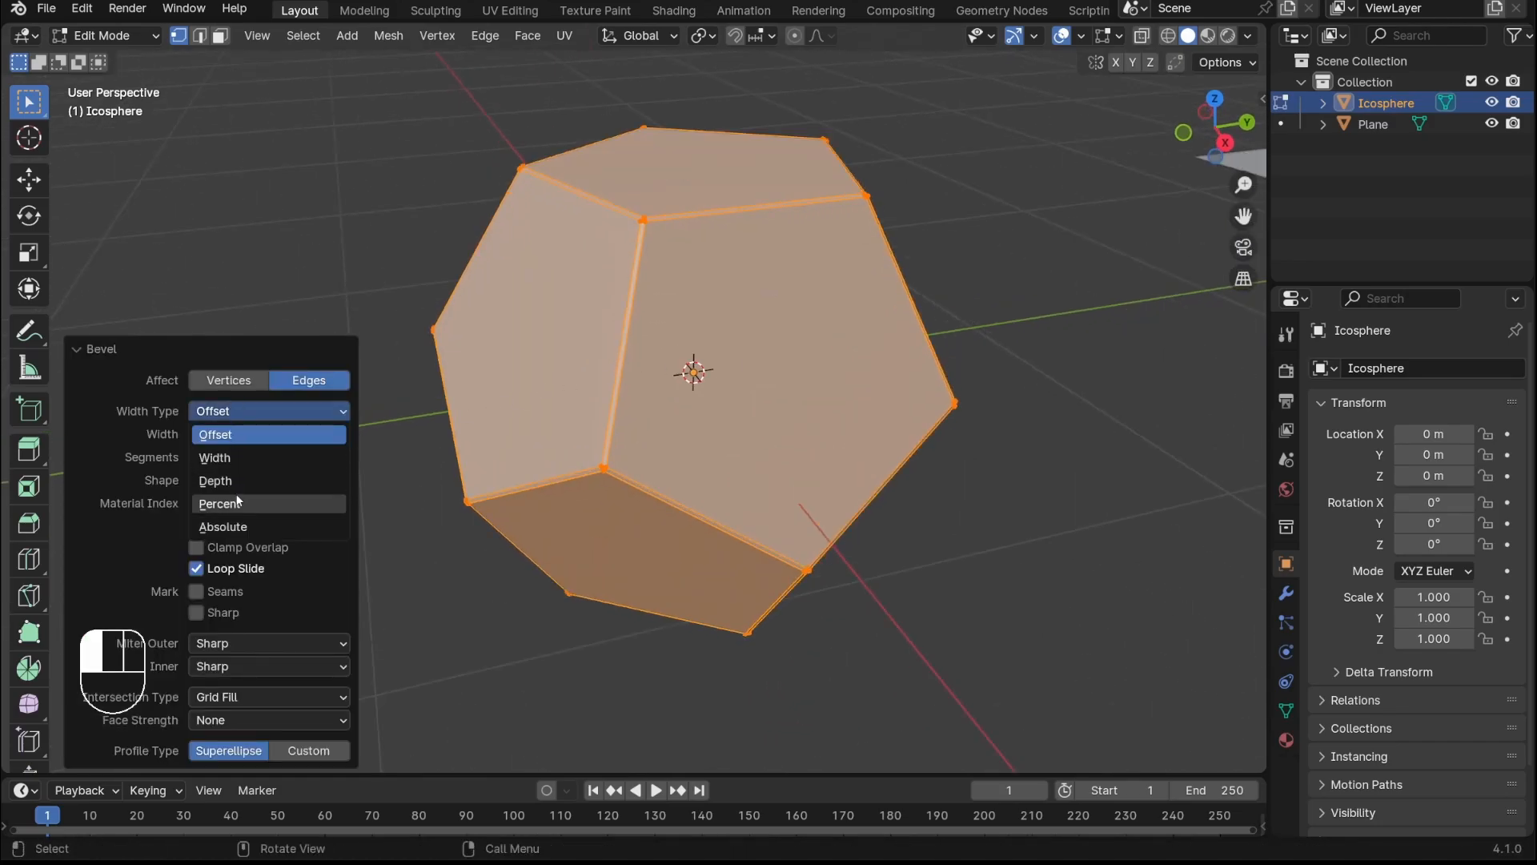
{"action": "left_click", "coordinate": [219, 504]}
{"action": "left_click", "coordinate": [260, 433]}
{"action": "type", "text": "33"}
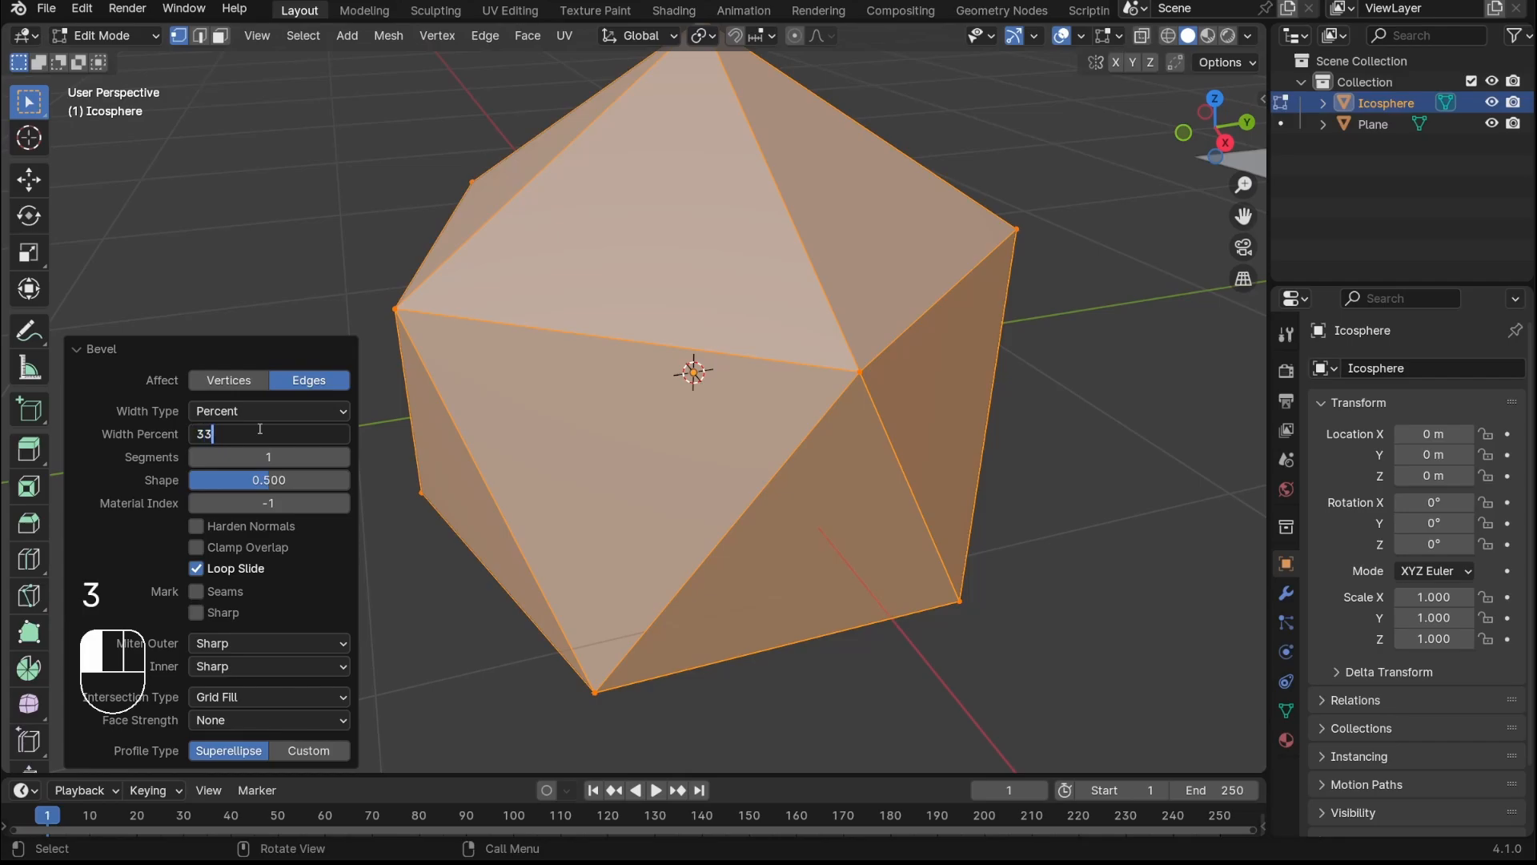
{"action": "type", "text": ".3333"}
{"action": "key", "text": "Return"}
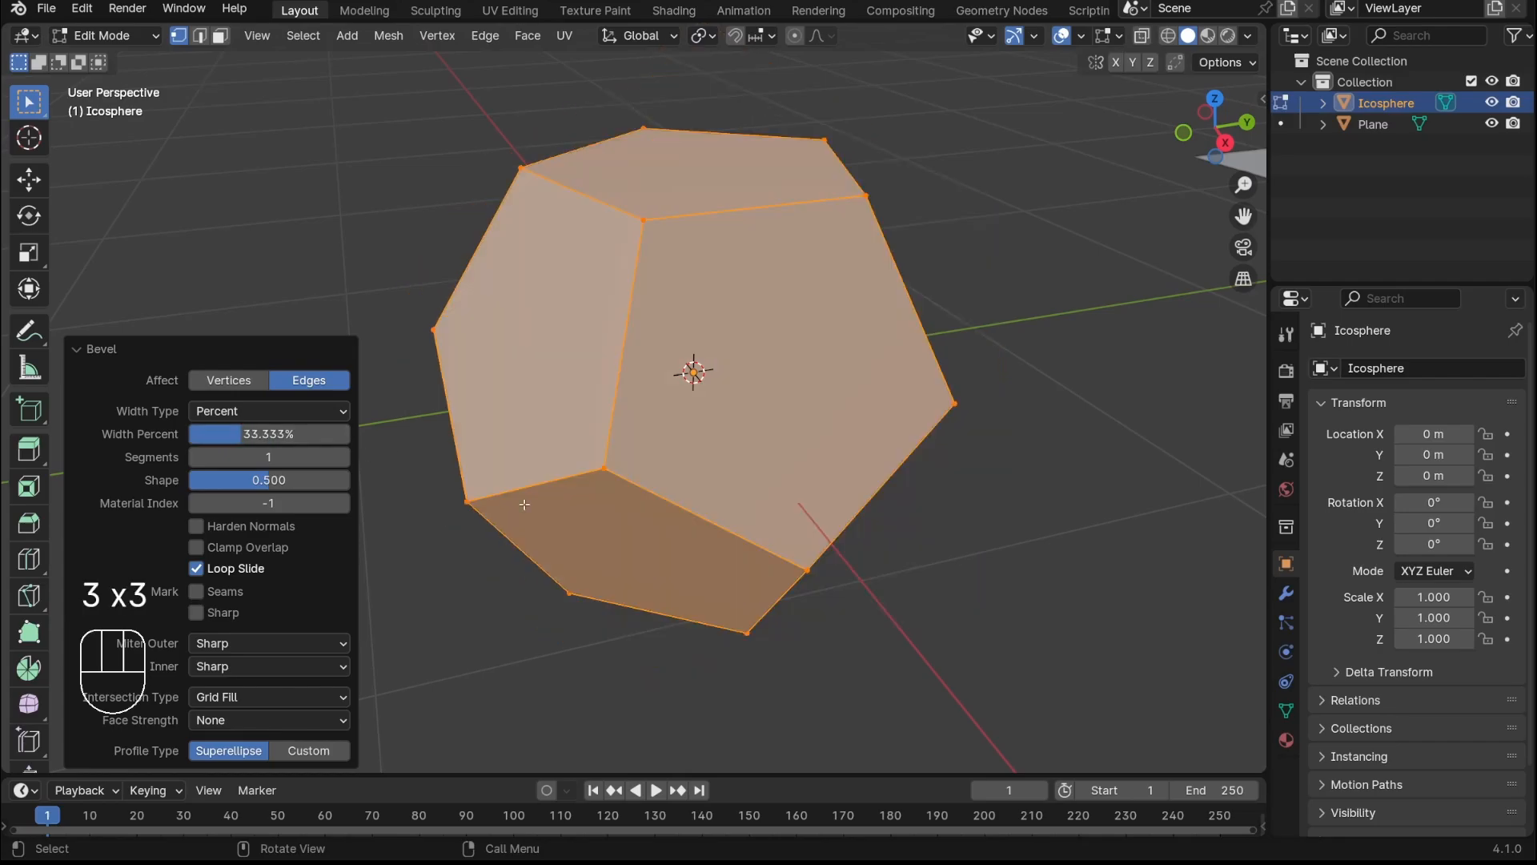
Try moving a corner vertex of the beveled icosphere to check for overlapping duplicates, and cancel the move
{"action": "left_click", "coordinate": [909, 621]}
{"action": "left_click", "coordinate": [637, 264]}
{"action": "middle_click_drag", "start_coordinate": [636, 264], "coordinate": [721, 225]}
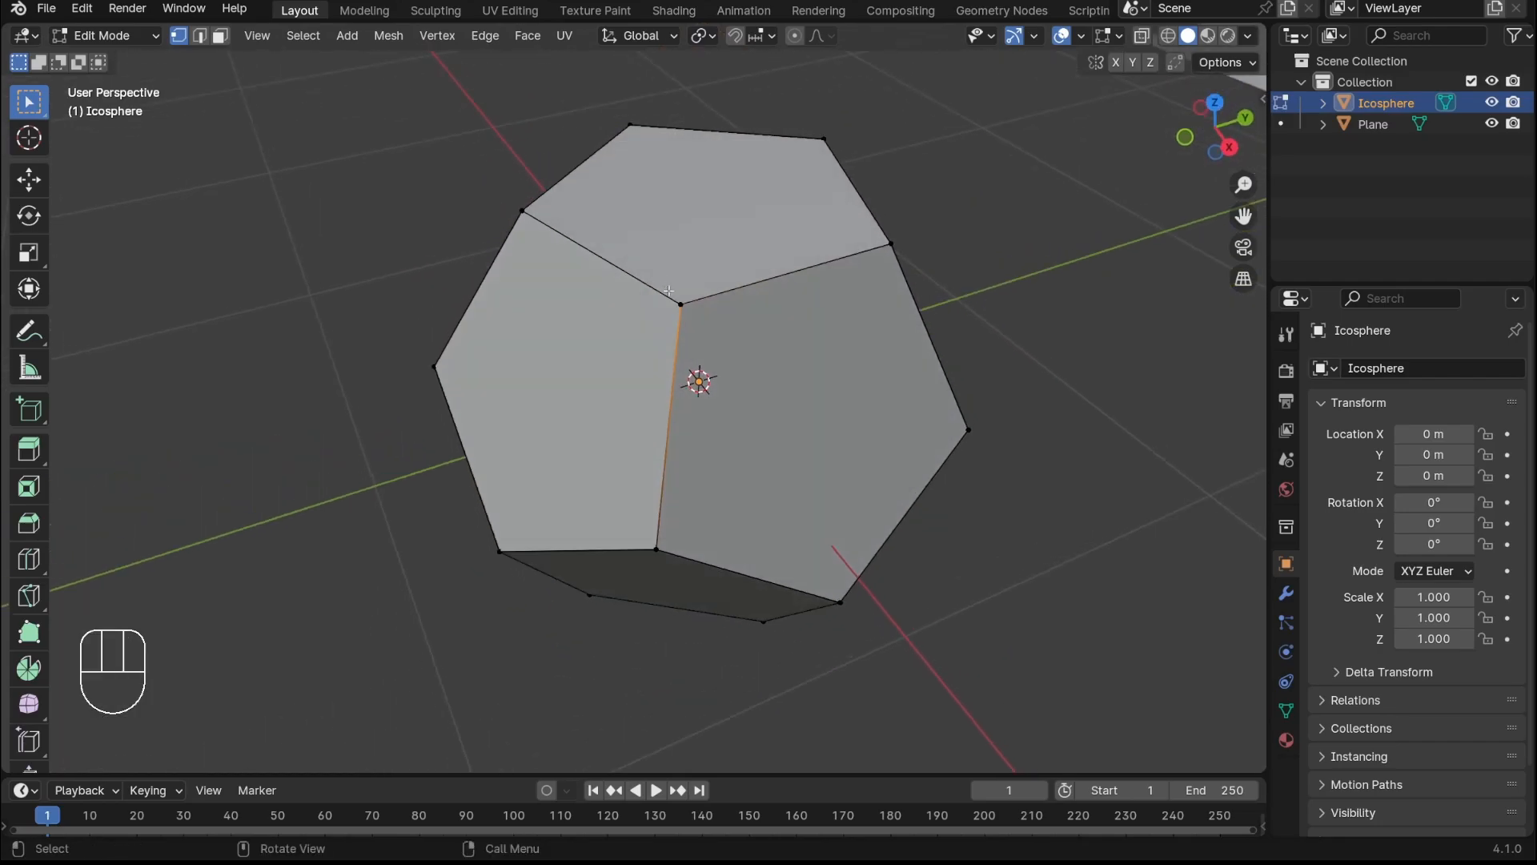
{"action": "scroll", "coordinate": [753, 194], "scroll_direction": "up", "scroll_amount": 5}
{"action": "left_click", "coordinate": [759, 162]}
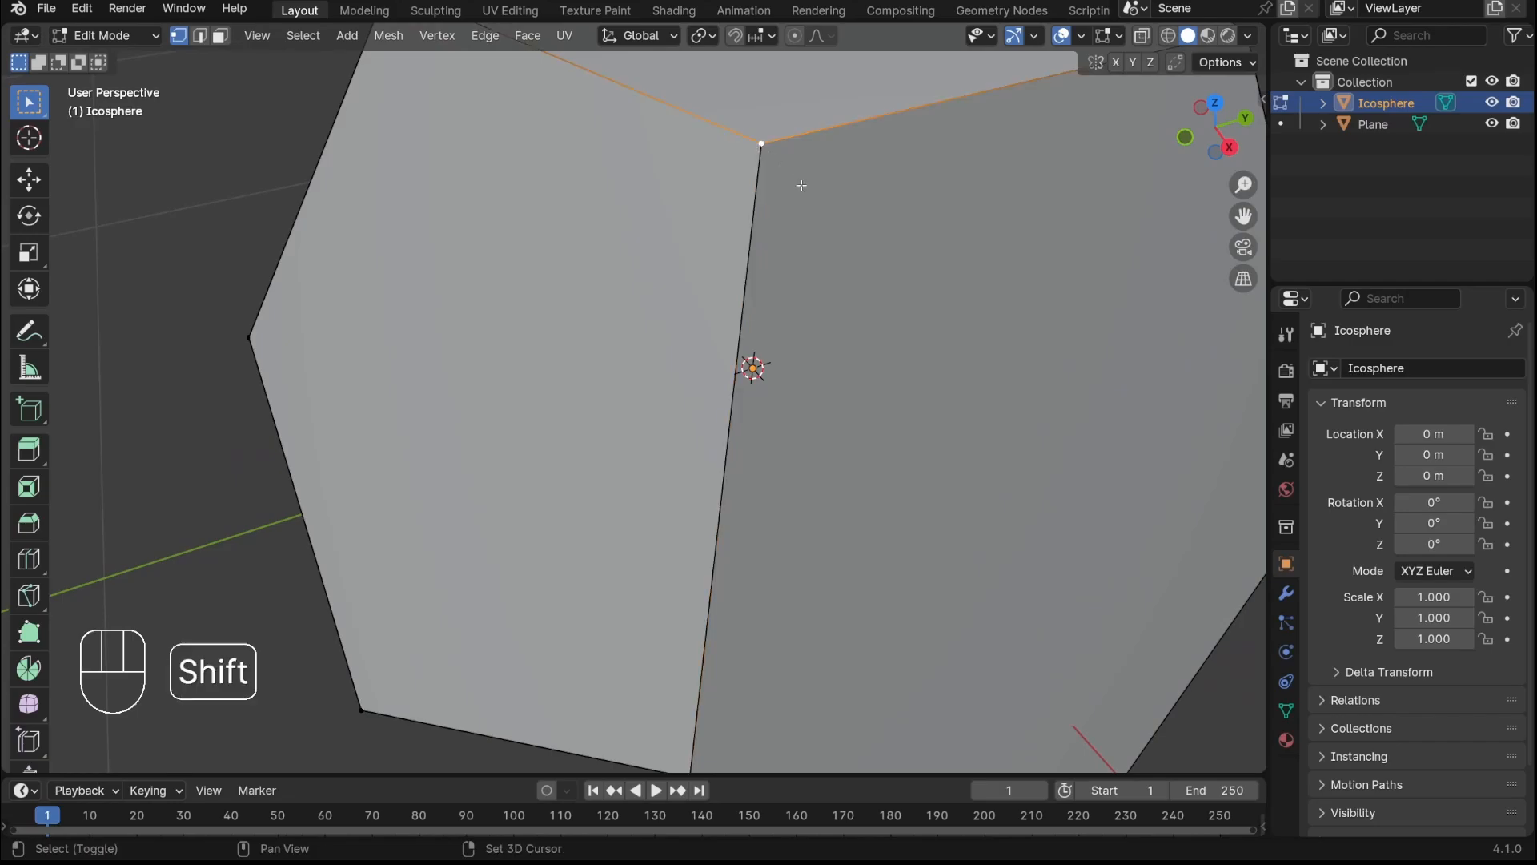
{"action": "middle_click_drag", "start_coordinate": [799, 185], "coordinate": [751, 309], "text": "shift"}
{"action": "key", "text": "g"}
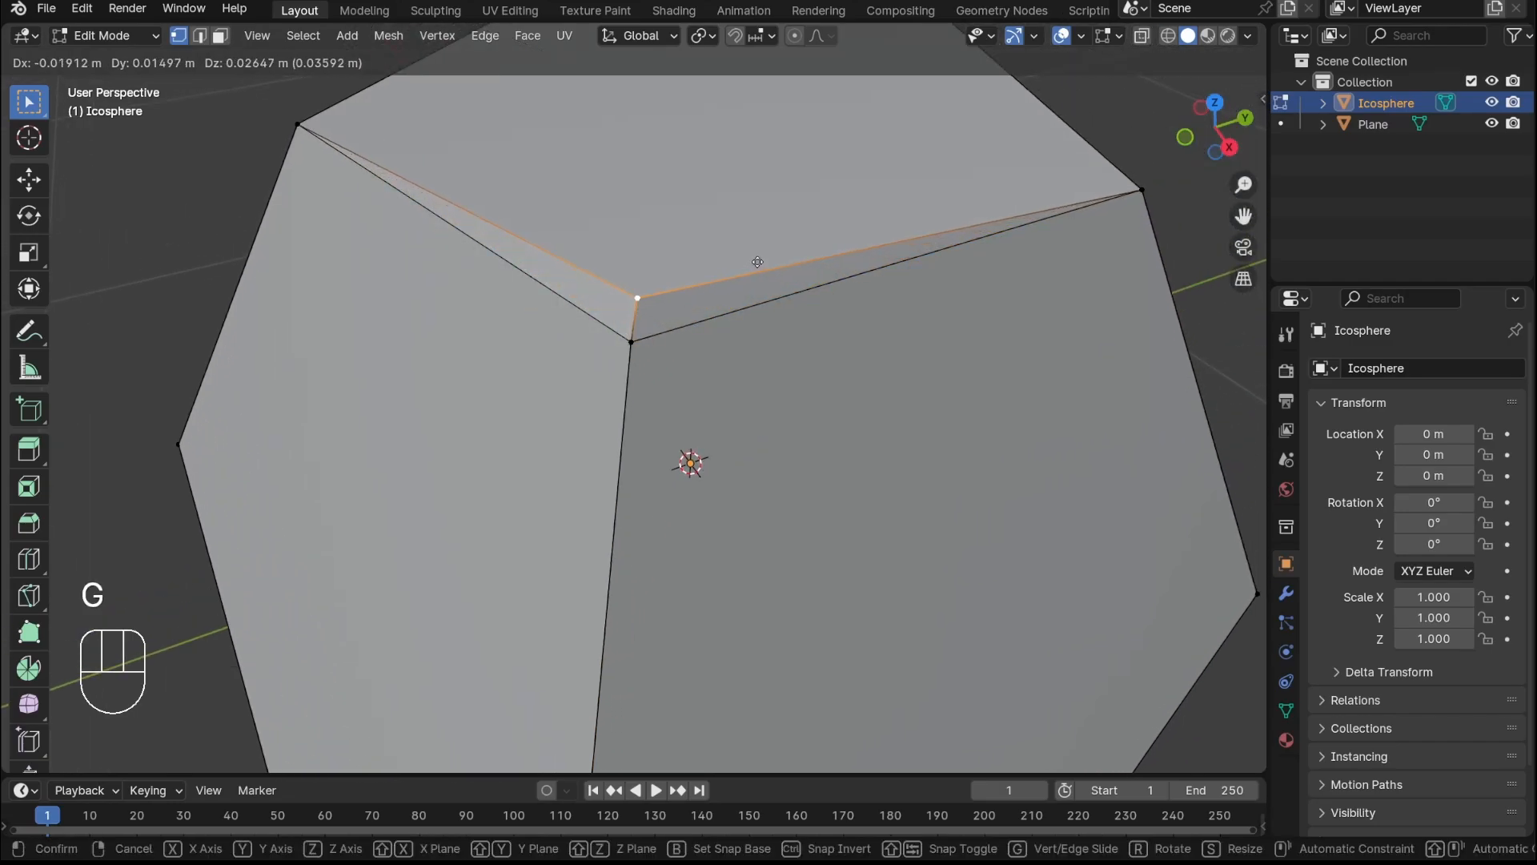
{"action": "right_click", "coordinate": [653, 330]}
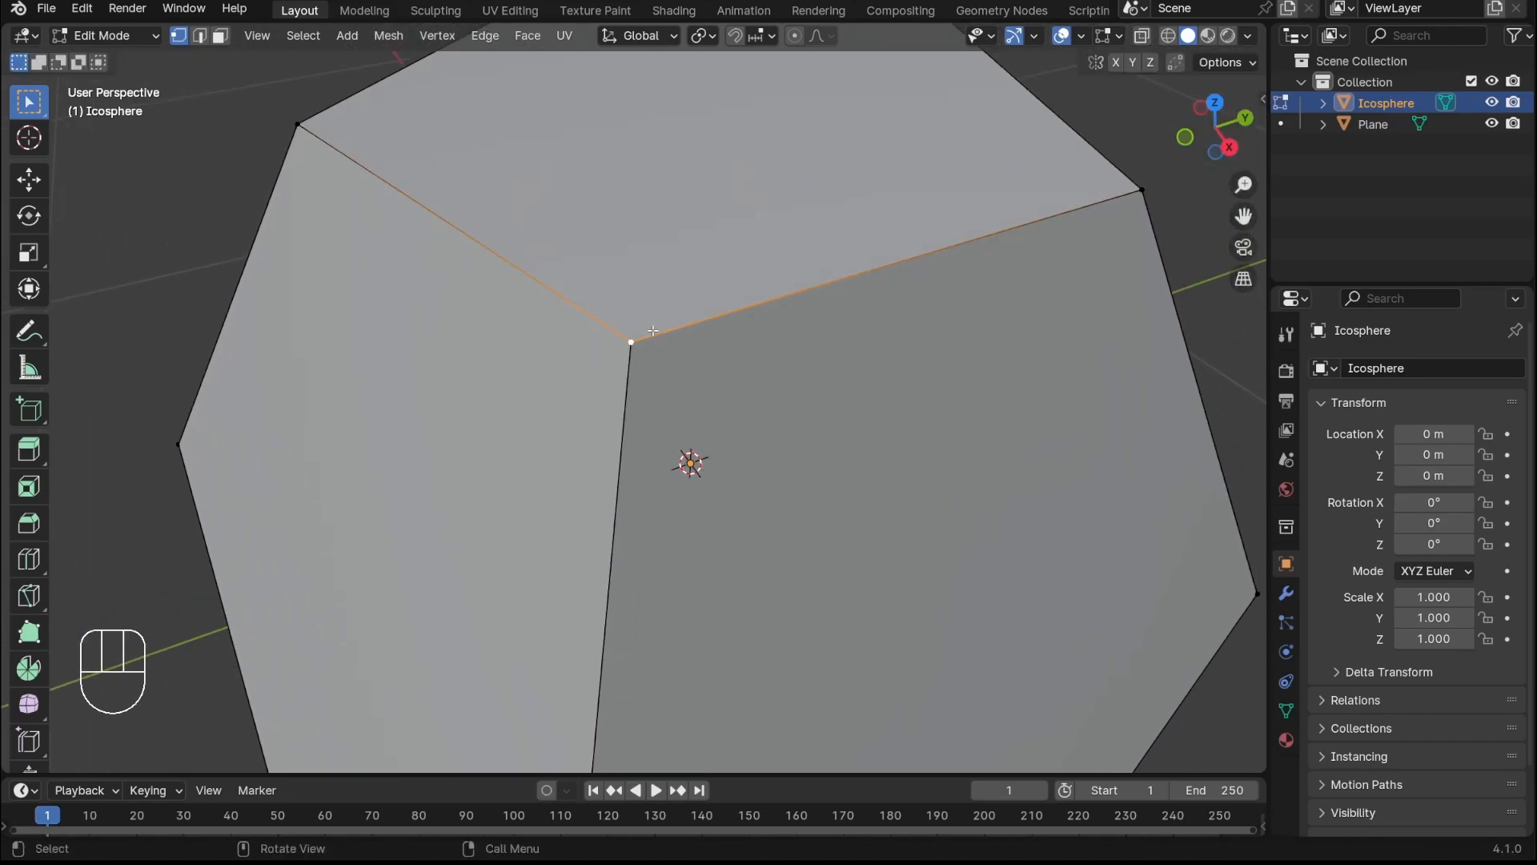
{"action": "scroll", "coordinate": [619, 343], "scroll_direction": "down", "scroll_amount": 6}
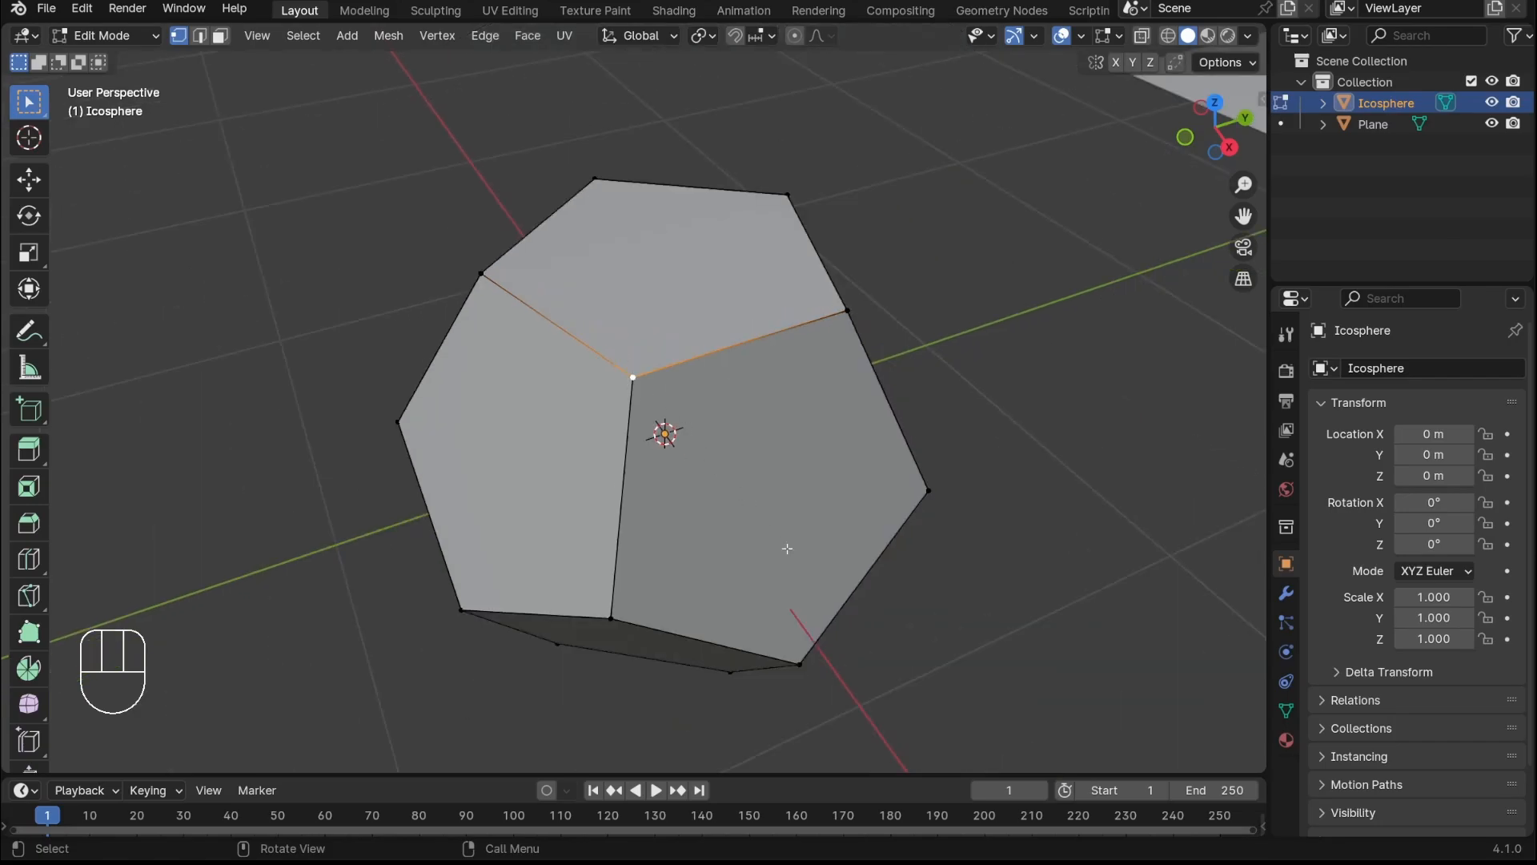
Merge all vertices of the beveled icosphere by distance
{"action": "left_click", "coordinate": [926, 556]}
{"action": "middle_click_drag", "start_coordinate": [926, 555], "coordinate": [872, 458]}
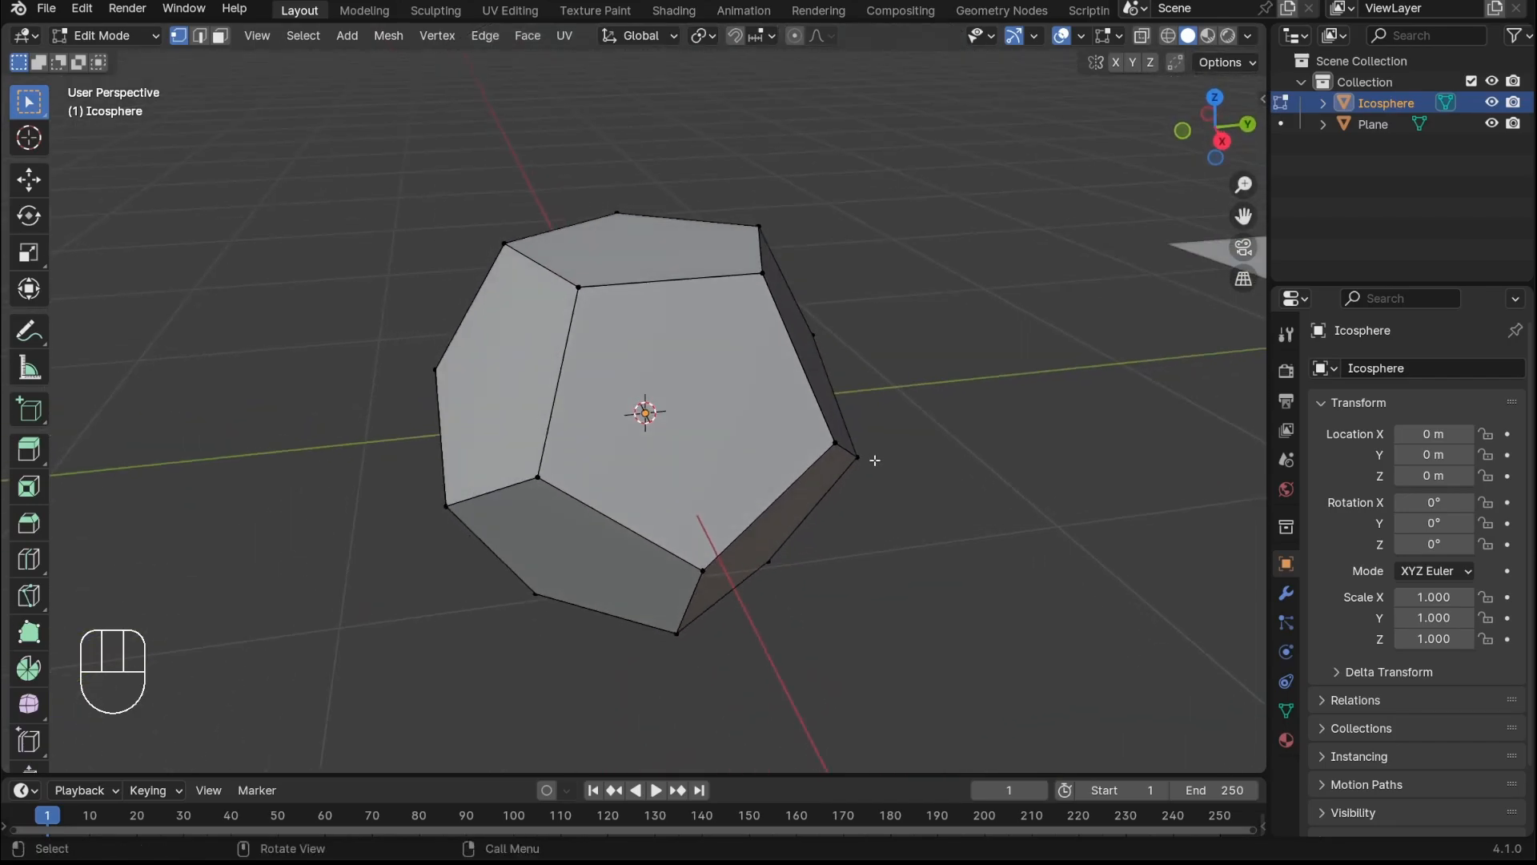
{"action": "key", "text": "a"}
{"action": "key", "text": "m"}
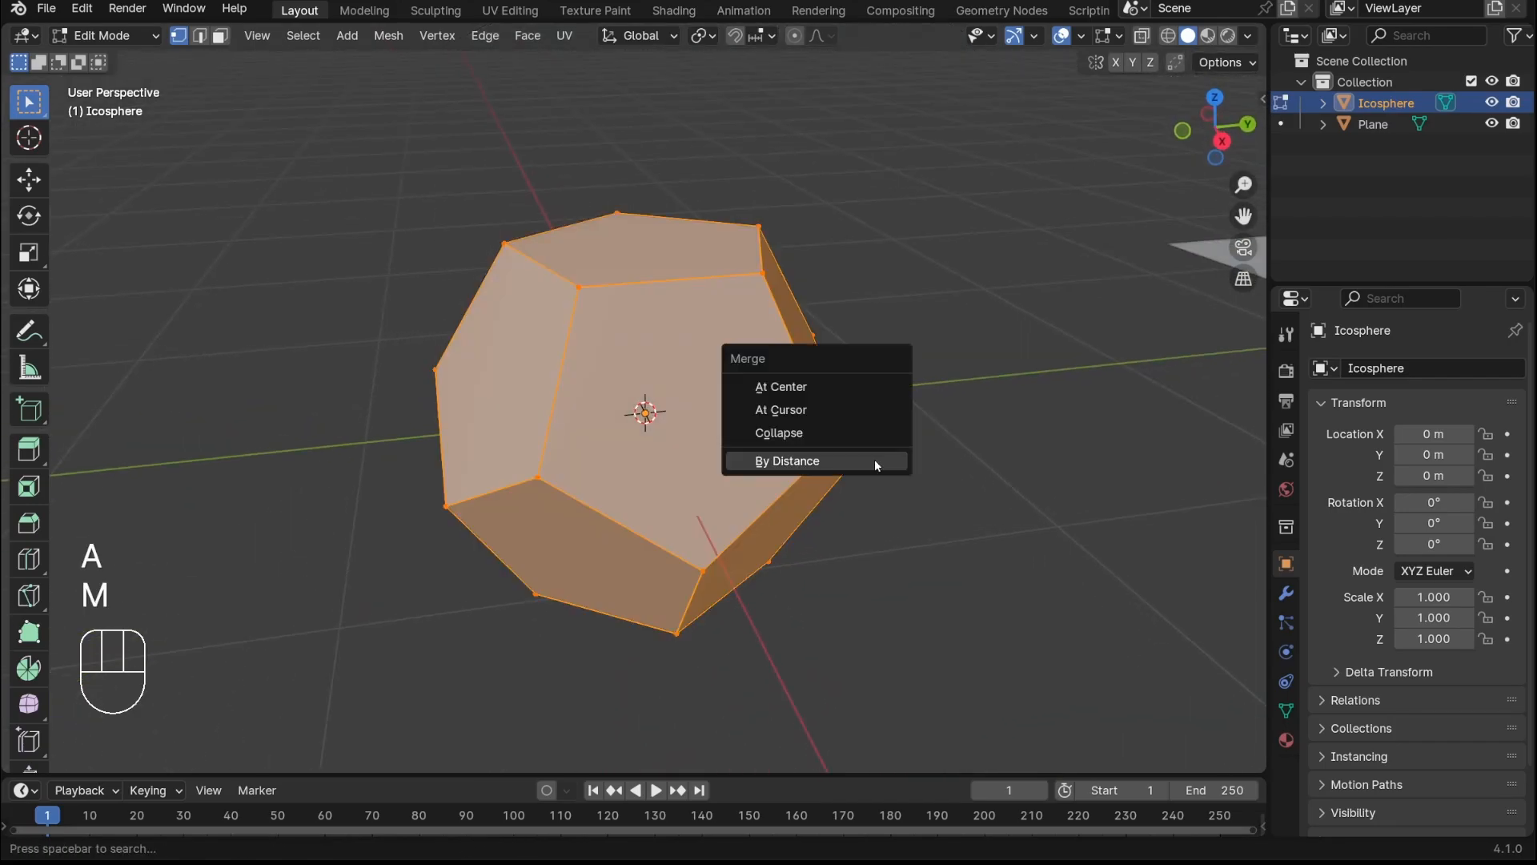
{"action": "left_click", "coordinate": [791, 462]}
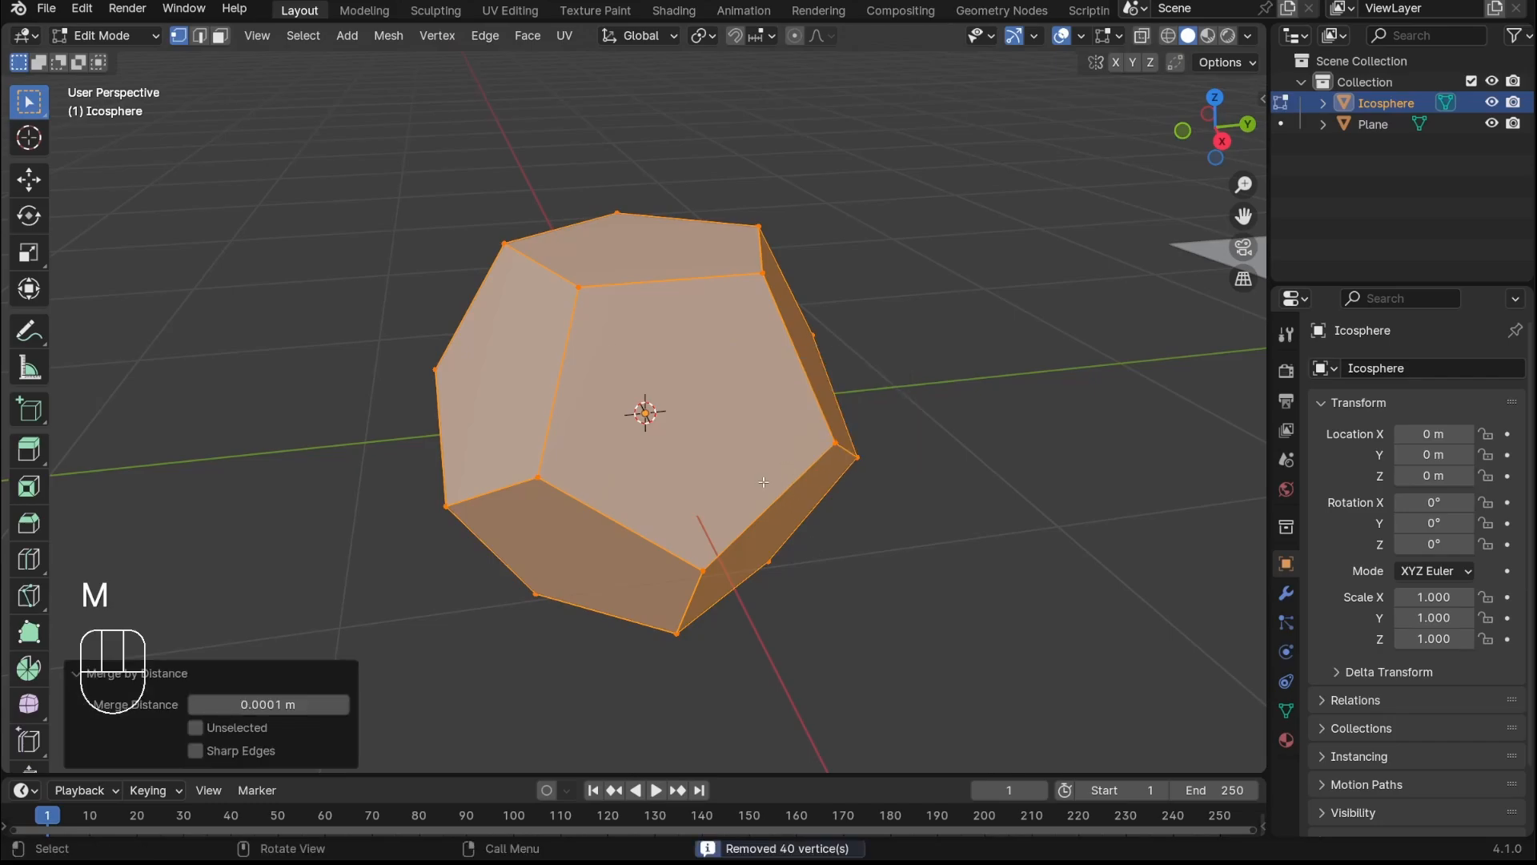
Try moving a corner vertex of the merged mesh to check that no duplicates are left, and cancel the move
{"action": "left_click", "coordinate": [575, 293]}
{"action": "scroll", "coordinate": [632, 376], "scroll_direction": "up", "scroll_amount": 5}
{"action": "key", "text": "g"}
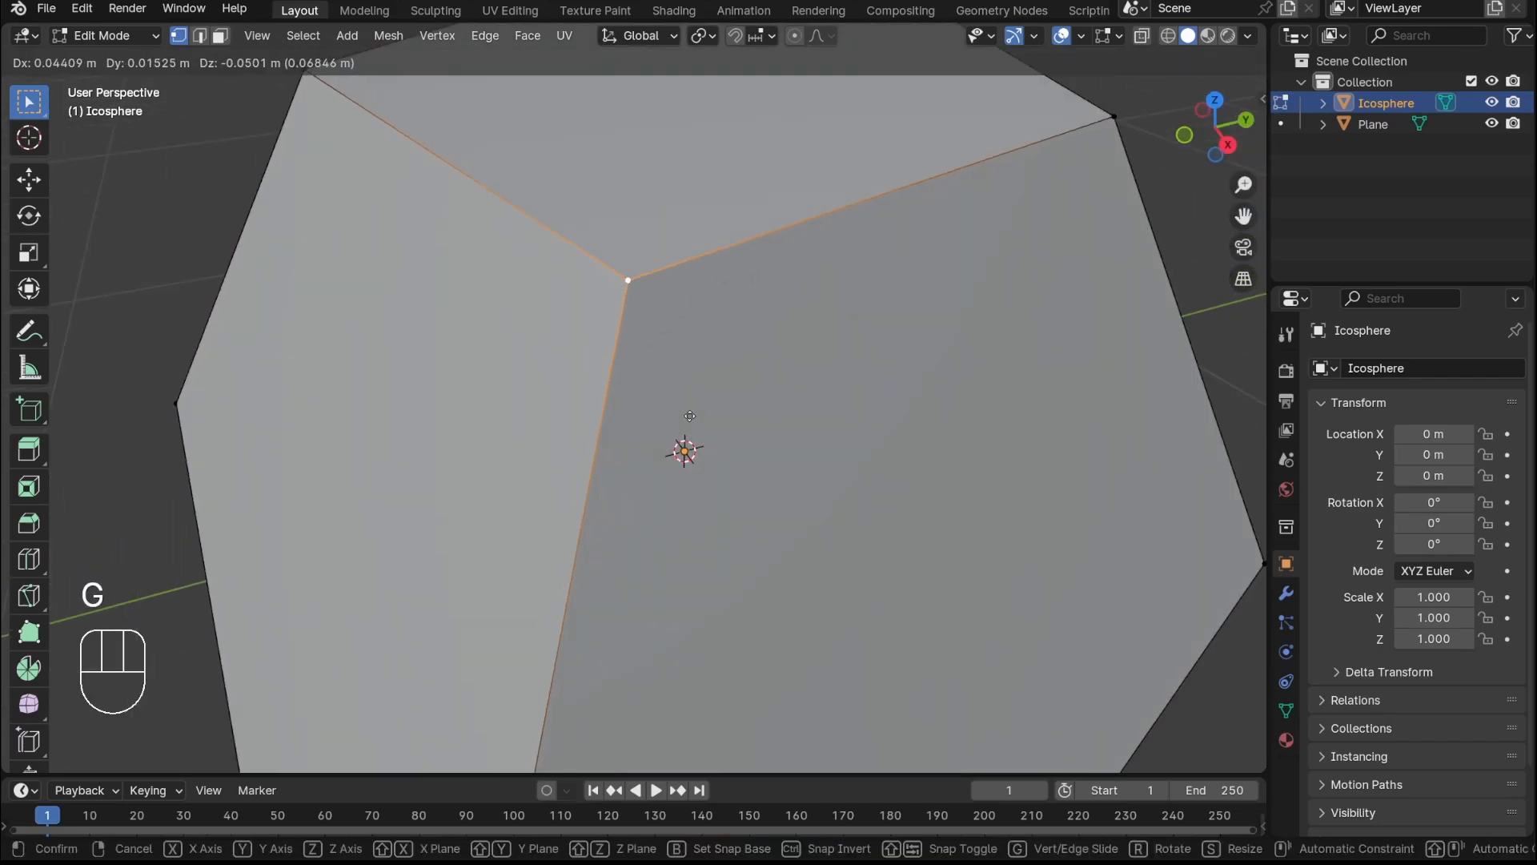
{"action": "right_click", "coordinate": [655, 367]}
{"action": "scroll", "coordinate": [655, 368], "scroll_direction": "down", "scroll_amount": 5}
Return to Object Mode and deselect the beveled icosphere
{"action": "key", "text": "Tab"}
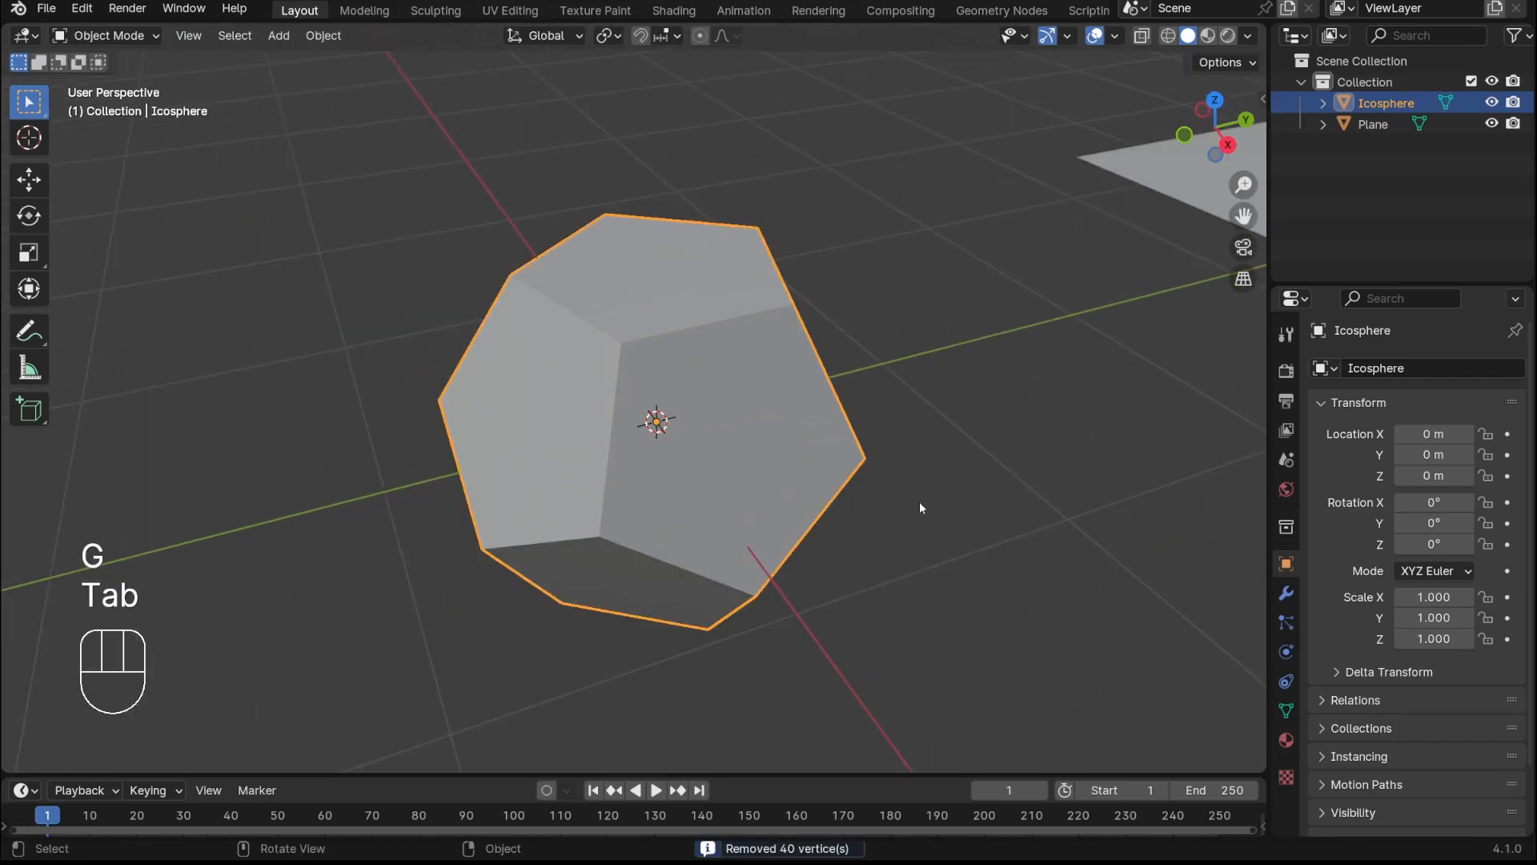
{"action": "middle_click_drag", "start_coordinate": [919, 504], "coordinate": [777, 393]}
{"action": "left_click", "coordinate": [876, 436]}
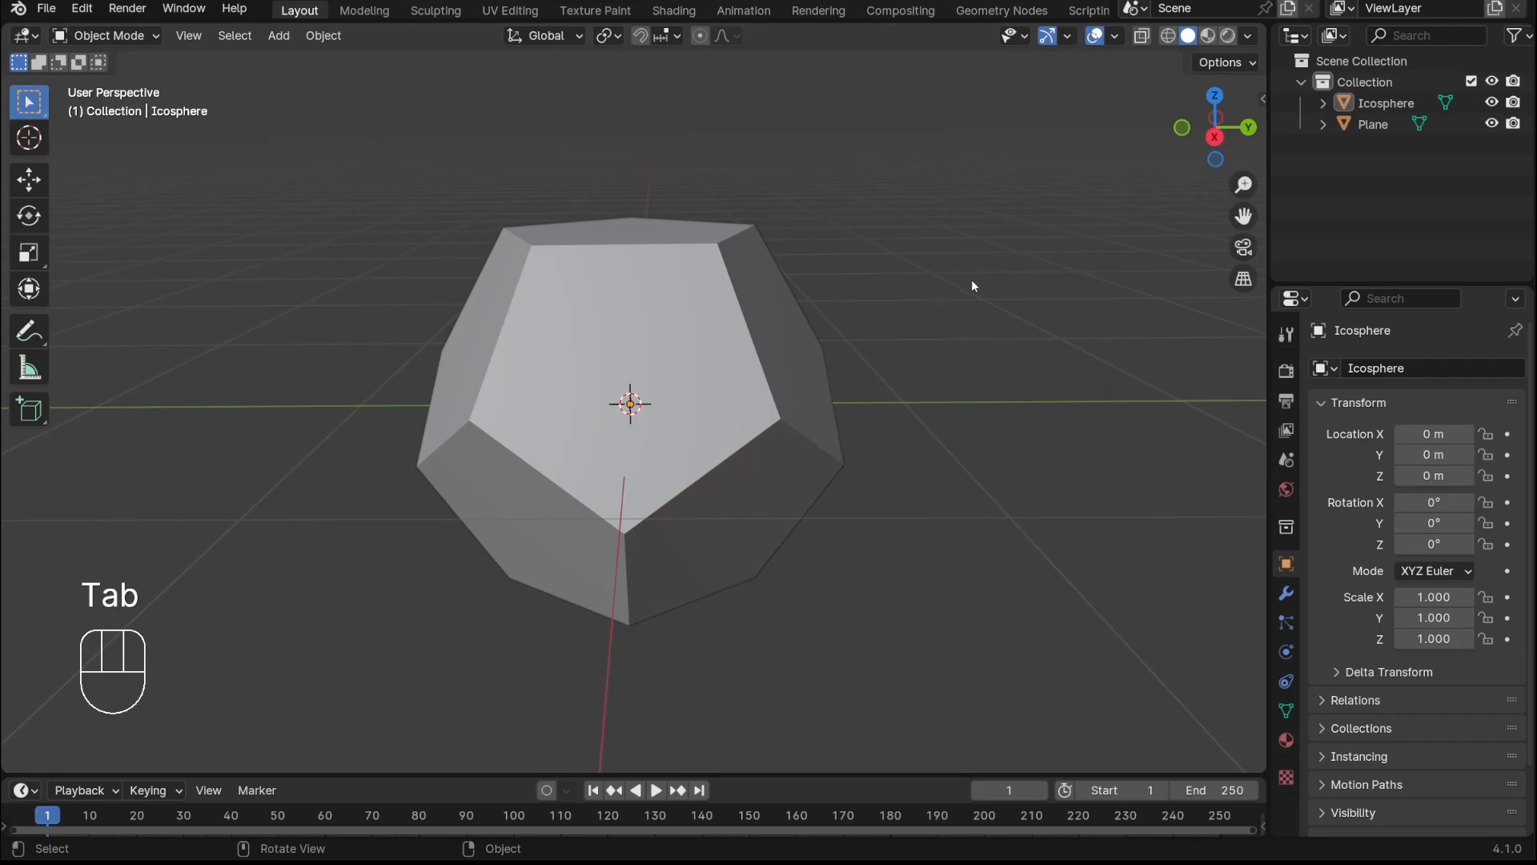
{"action": "middle_click_drag", "start_coordinate": [944, 379], "coordinate": [967, 404]}
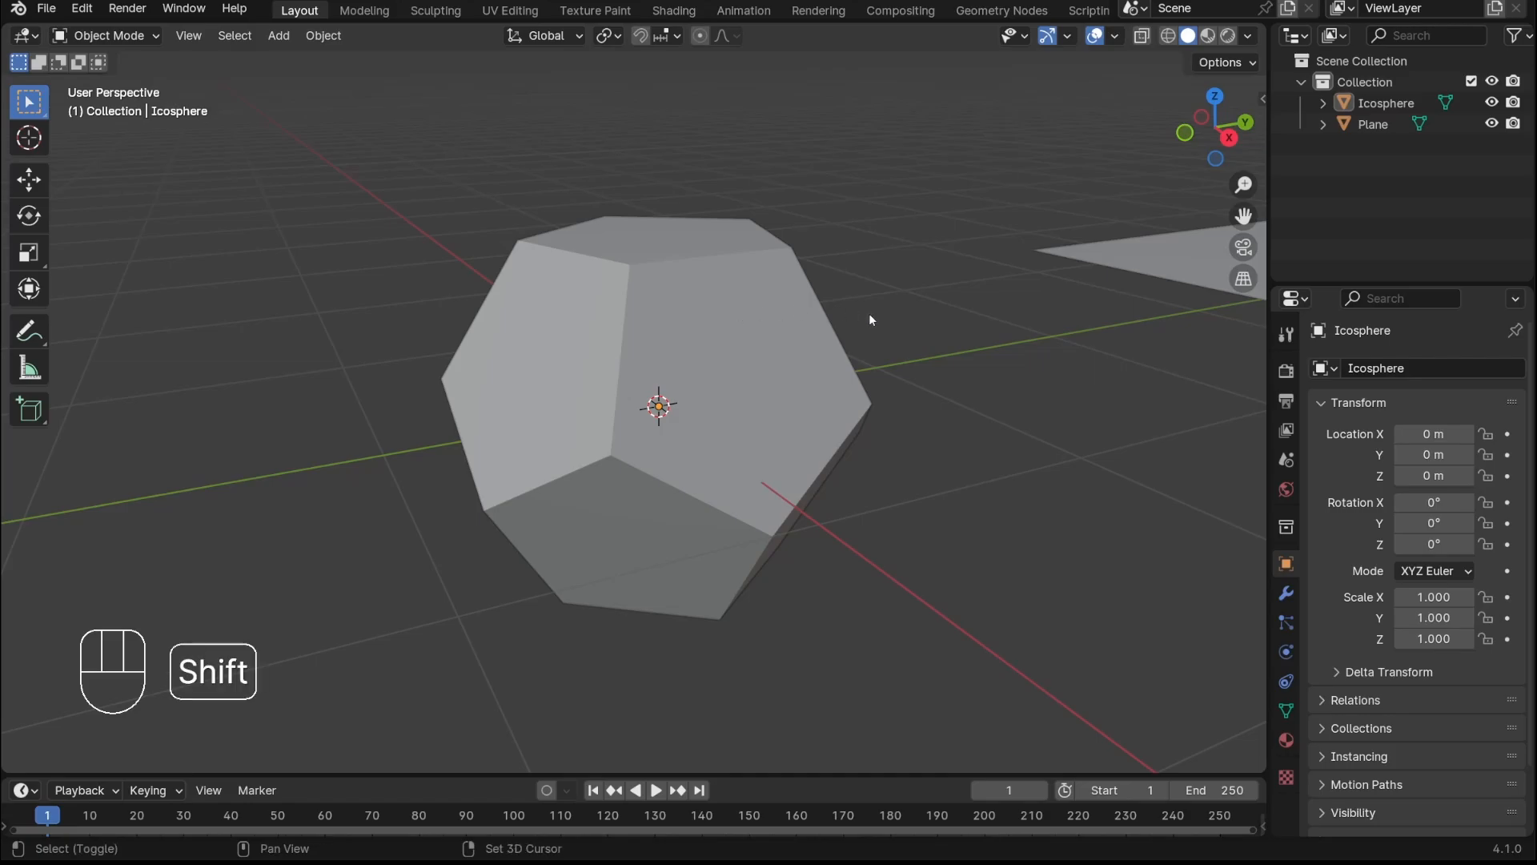
Add a temporary plane at the origin, try moving it through the solid along Z, and delete it
{"action": "key", "text": "shift+a"}
{"action": "left_click", "coordinate": [940, 316]}
{"action": "middle_click_drag", "start_coordinate": [940, 319], "coordinate": [895, 364]}
{"action": "key", "text": "g"}
{"action": "key", "text": "z"}
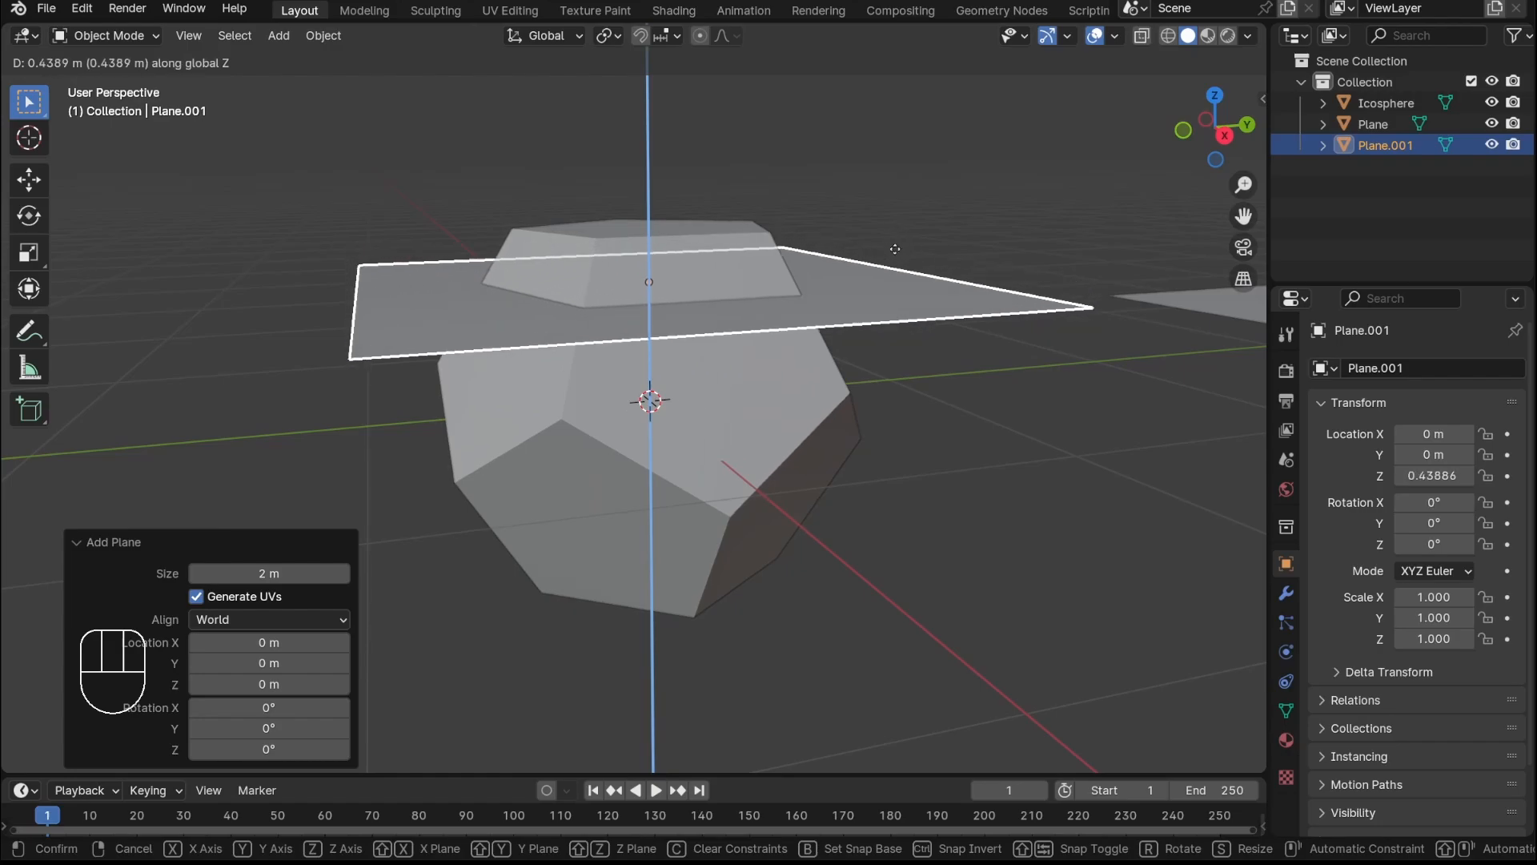
{"action": "right_click", "coordinate": [734, 216]}
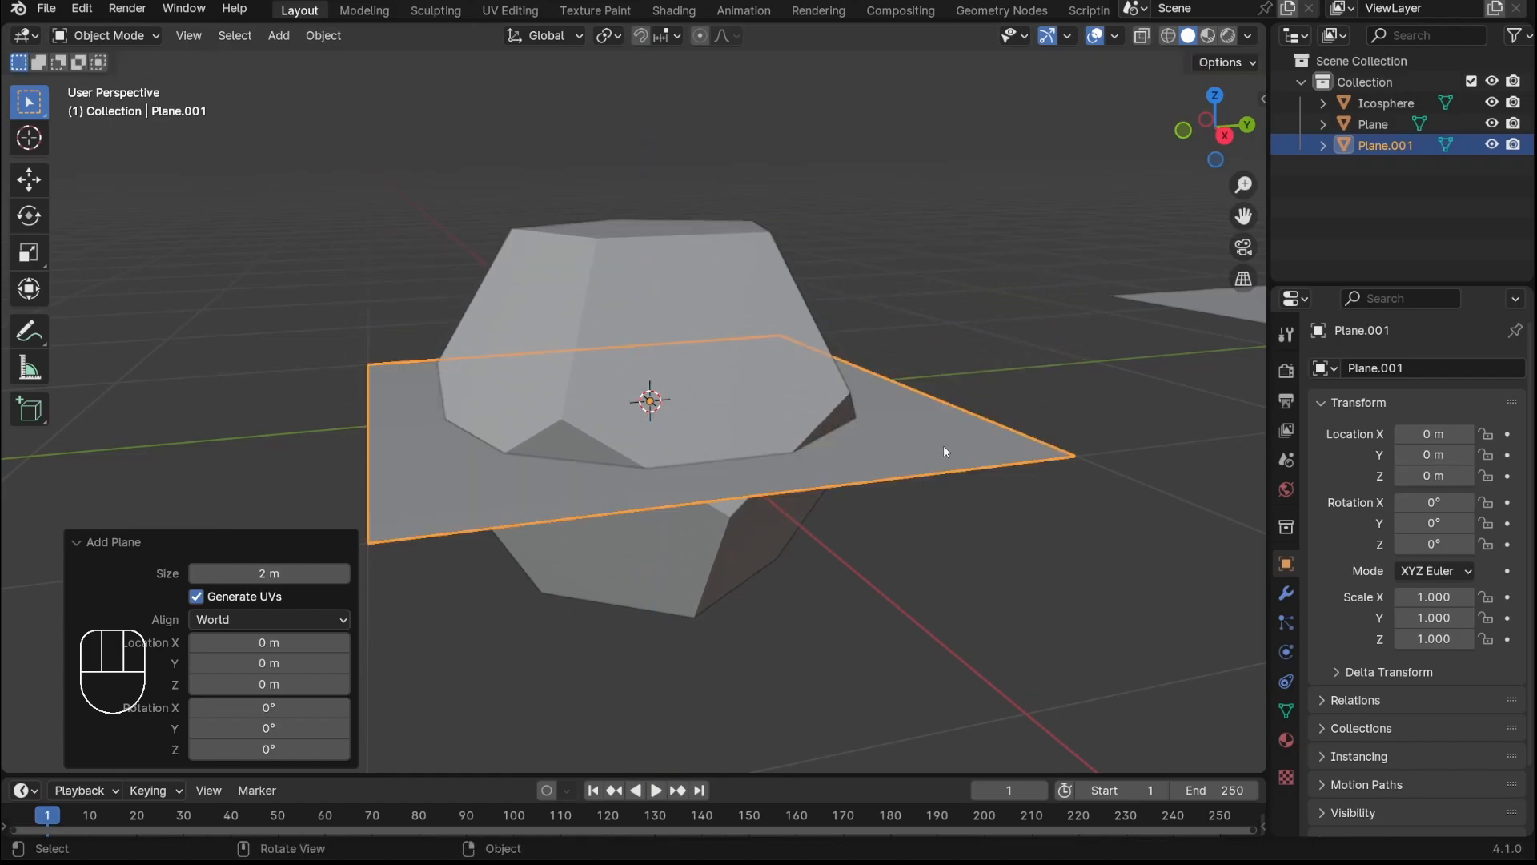
{"action": "middle_click_drag", "start_coordinate": [944, 451], "coordinate": [730, 412]}
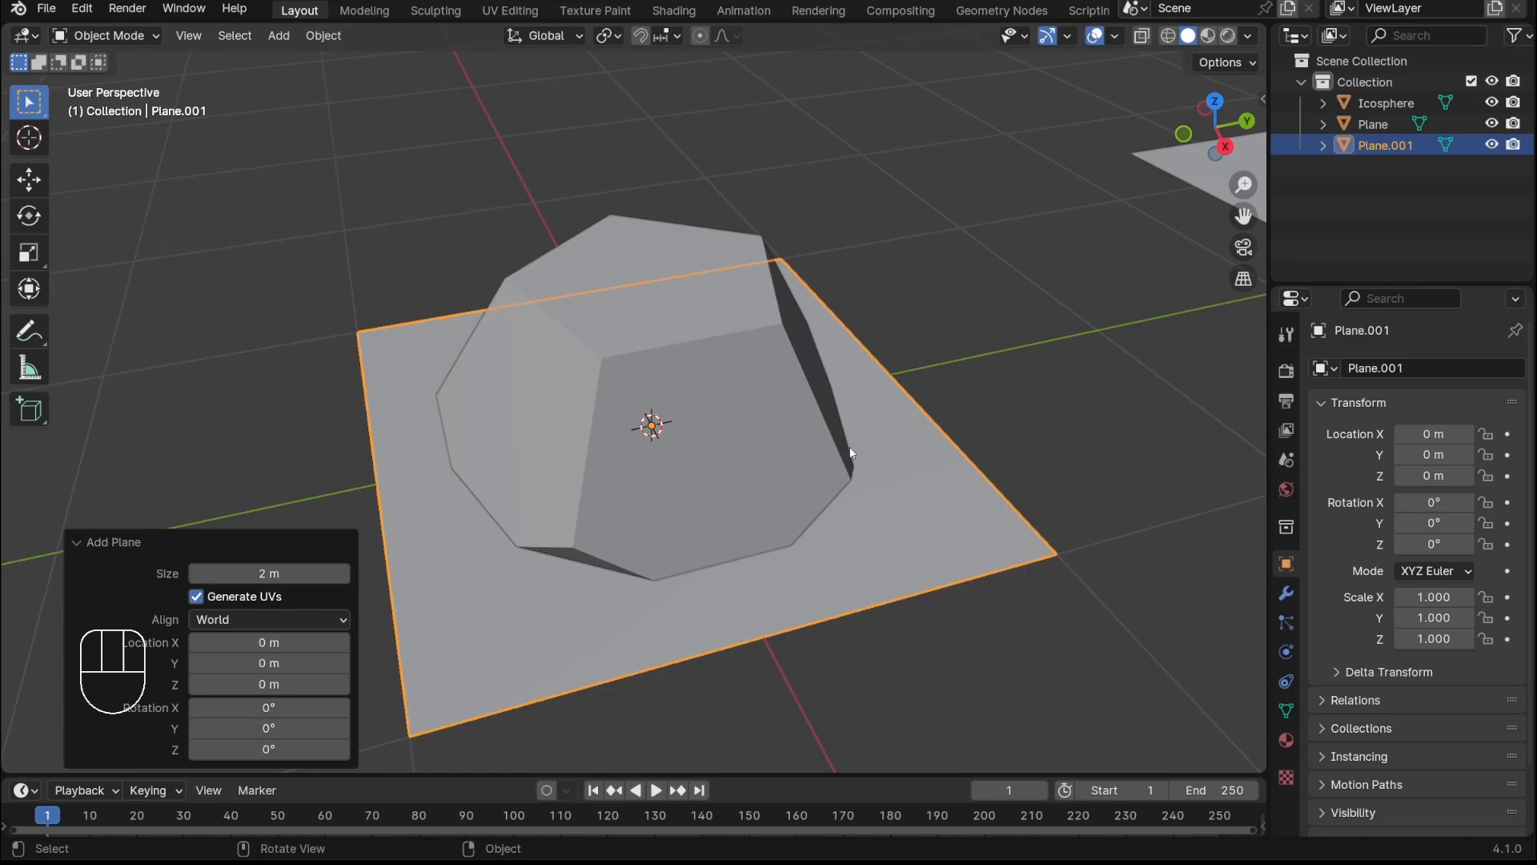
{"action": "key", "text": "x"}
{"action": "left_click", "coordinate": [927, 347]}
Examine the beveled solid's faces and the corners where they meet from several angles
{"action": "mouse_move", "coordinate": [682, 445]}
{"action": "middle_mouse_down"}
{"action": "mouse_move", "coordinate": [727, 400]}
{"action": "mouse_move", "coordinate": [698, 445]}
{"action": "middle_mouse_up"}
{"action": "scroll", "coordinate": [722, 417], "scroll_direction": "up", "scroll_amount": 4}
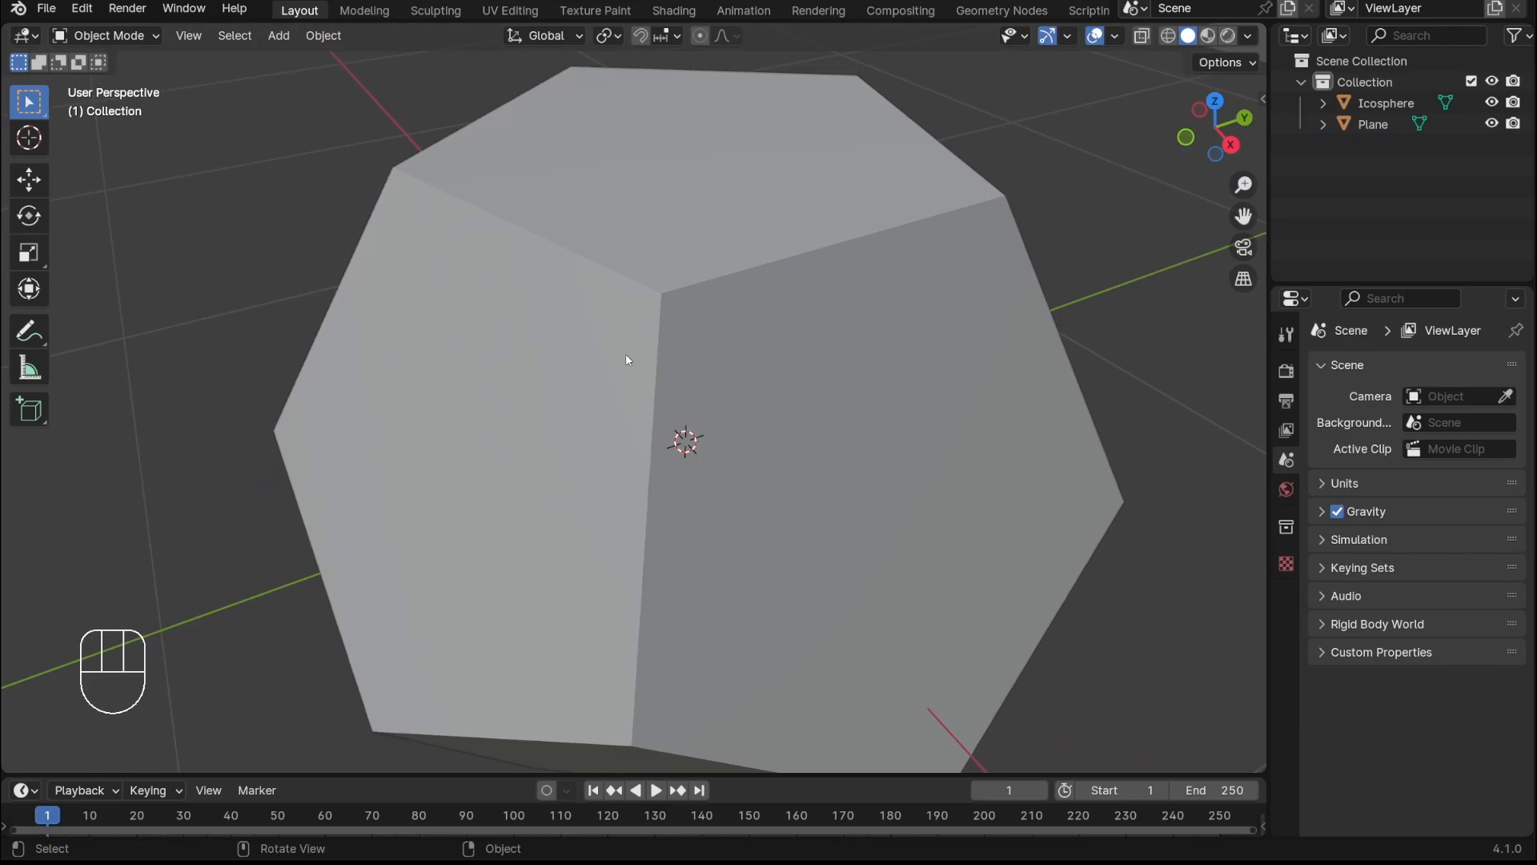
{"action": "scroll", "coordinate": [626, 353], "scroll_direction": "down", "scroll_amount": 3}
{"action": "middle_click_drag", "start_coordinate": [626, 353], "coordinate": [651, 397]}
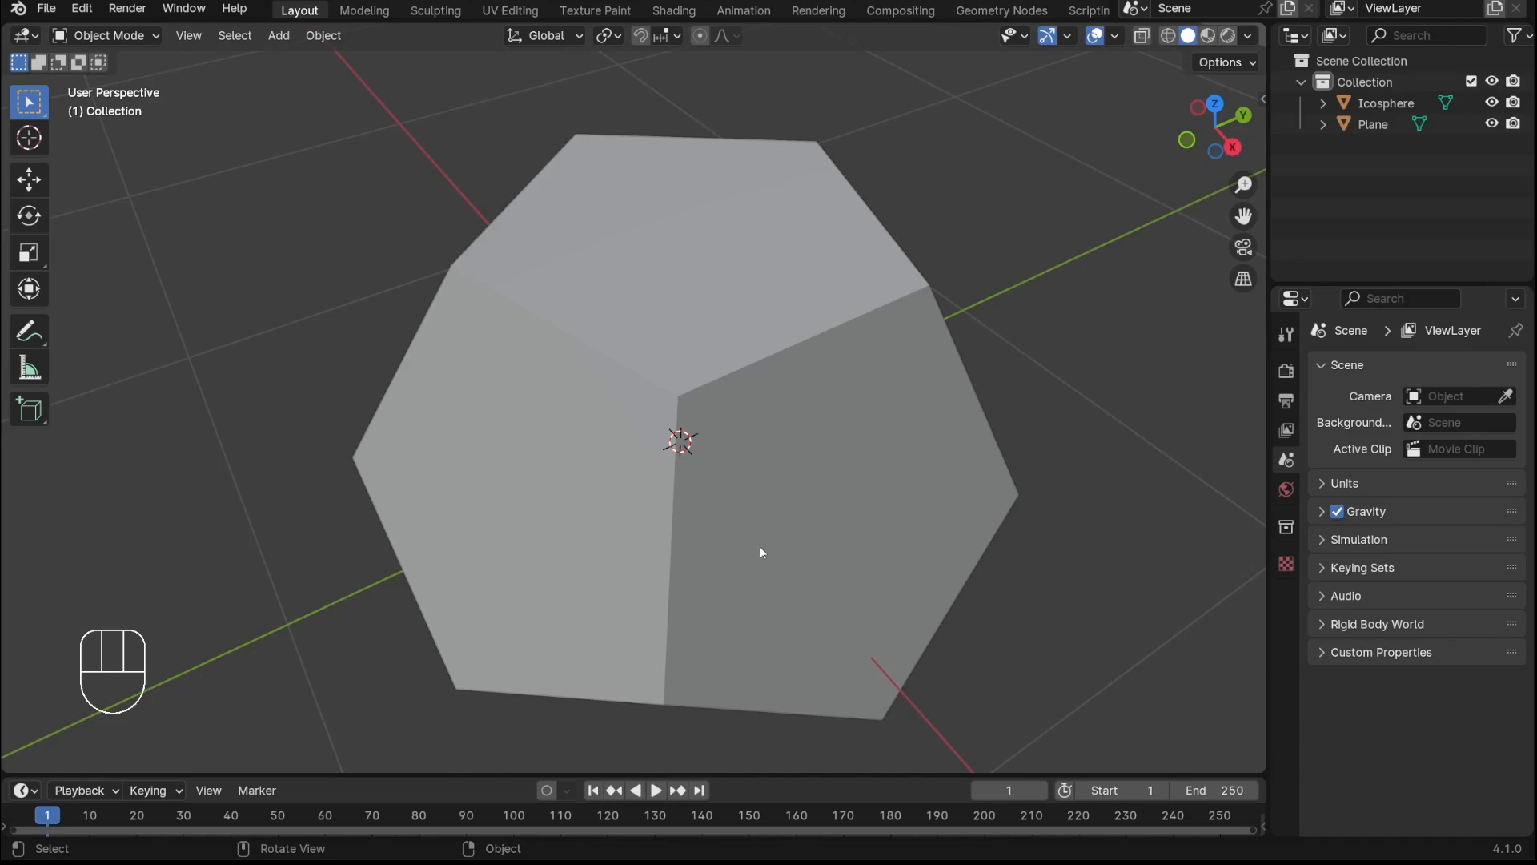
{"action": "middle_click_drag", "start_coordinate": [763, 552], "coordinate": [653, 524]}
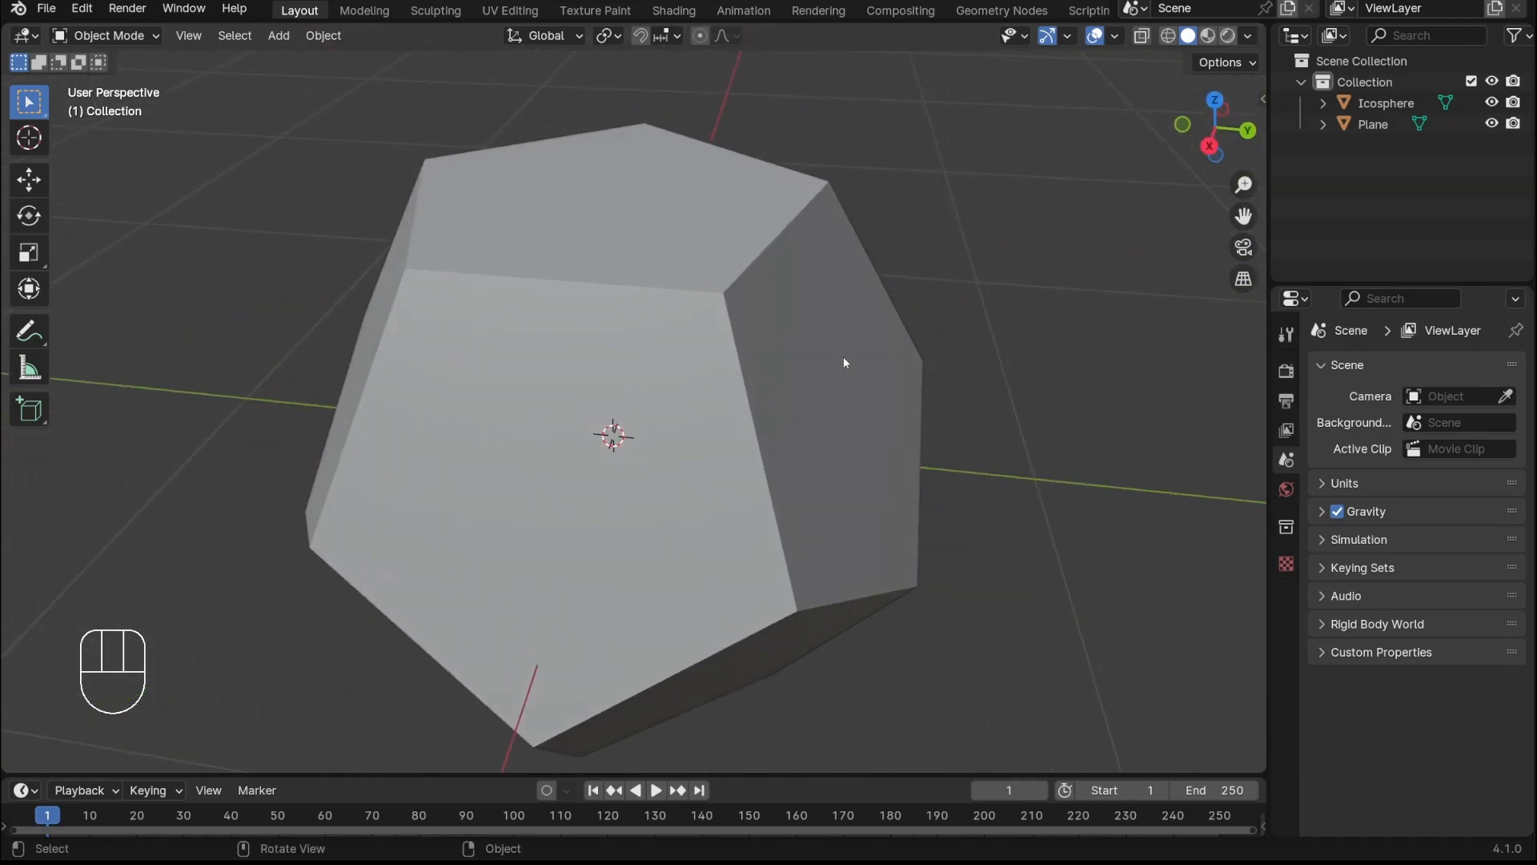
{"action": "middle_click_drag", "start_coordinate": [736, 418], "coordinate": [794, 445]}
{"action": "scroll", "coordinate": [831, 417], "scroll_direction": "down", "scroll_amount": 2}
{"action": "scroll", "coordinate": [792, 425], "scroll_direction": "down", "scroll_amount": 2}
{"action": "scroll", "coordinate": [793, 430], "scroll_direction": "up", "scroll_amount": 2}
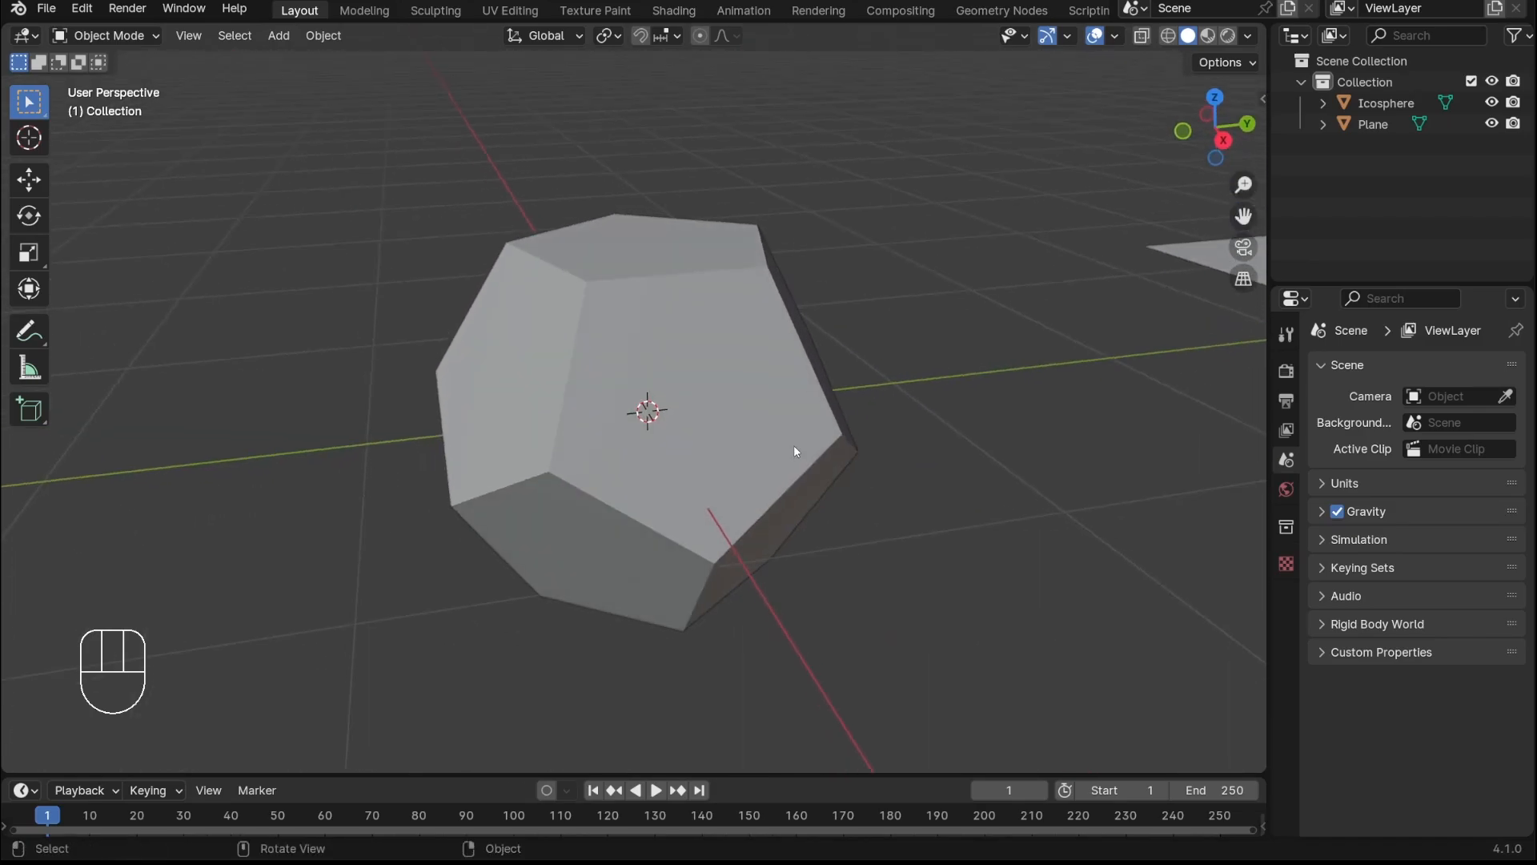
Add a second ico sphere at the world origin with 1 subdivision and a 1 m radius
{"action": "key", "text": "shift+a"}
{"action": "mouse_move", "coordinate": [796, 446]}
{"action": "left_click", "coordinate": [925, 532]}
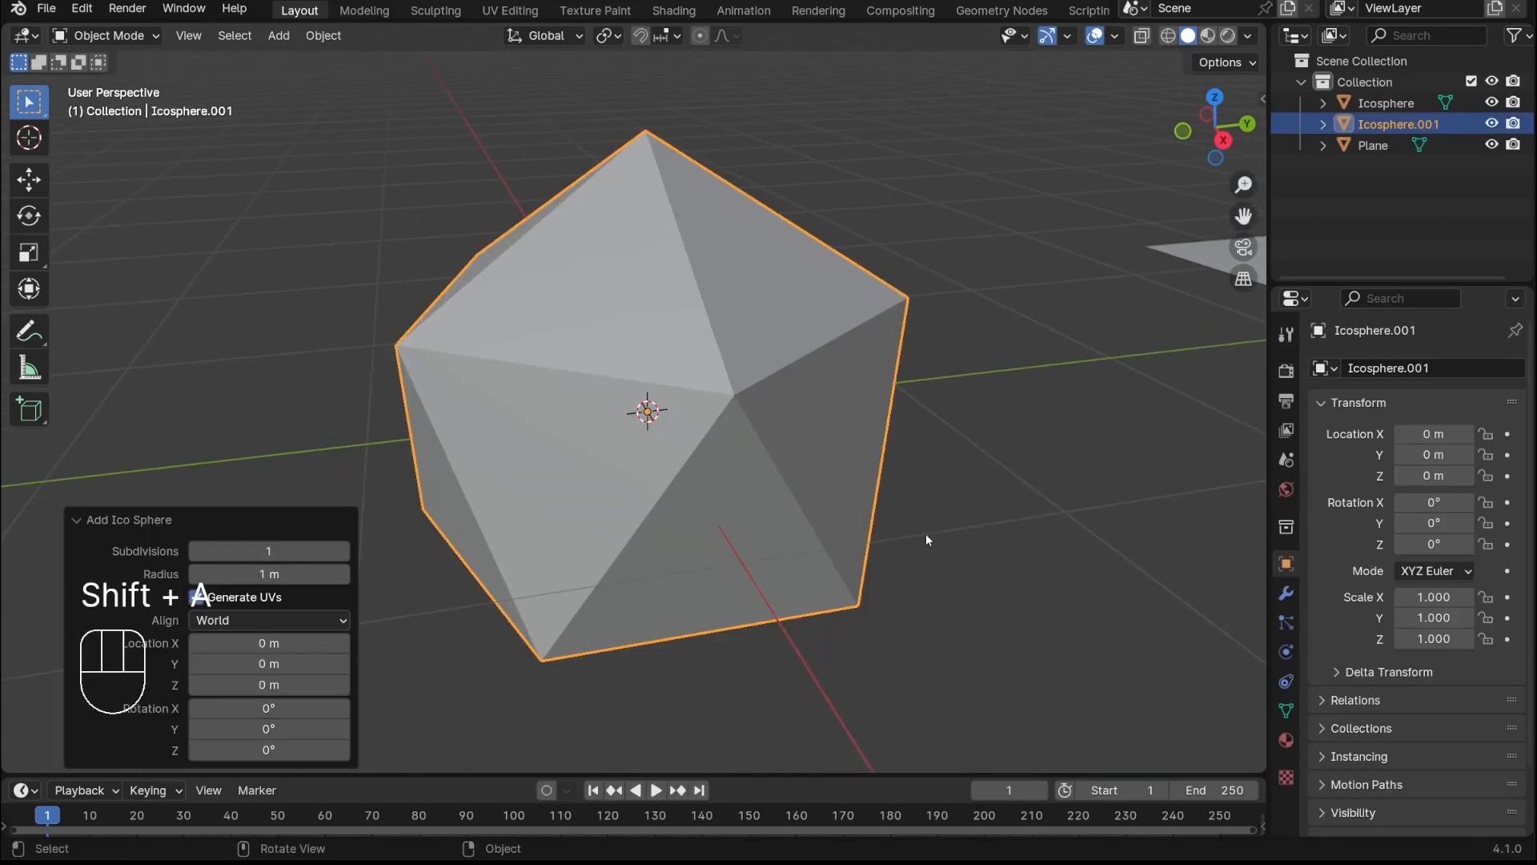
Enlarge the timeline area below the viewport and change it to a Geometry Node Editor
{"action": "middle_click_drag", "start_coordinate": [801, 488], "coordinate": [776, 450]}
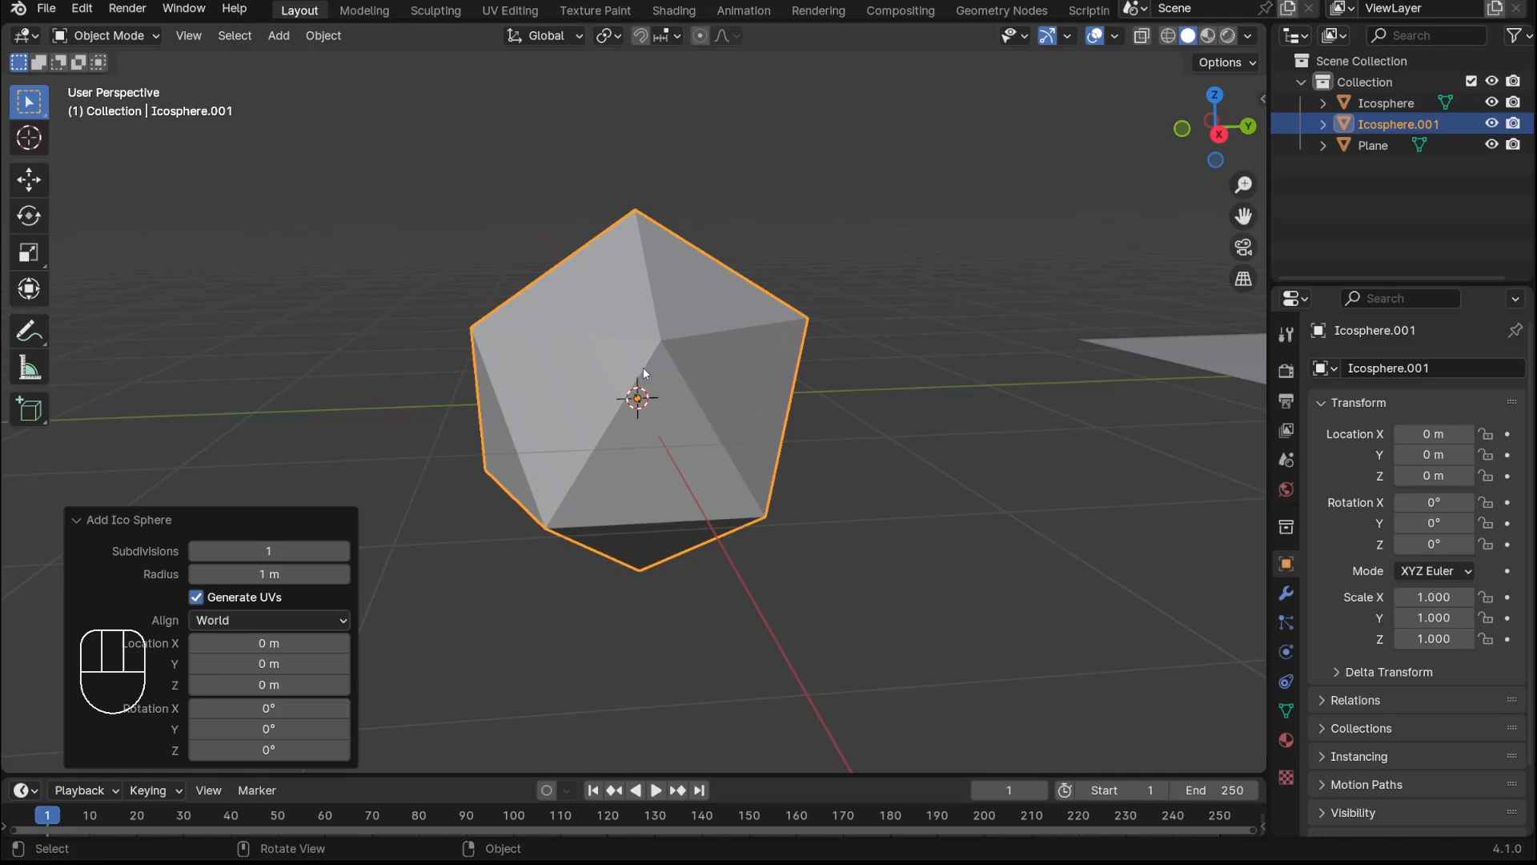
{"action": "middle_click_drag", "start_coordinate": [662, 357], "coordinate": [458, 540]}
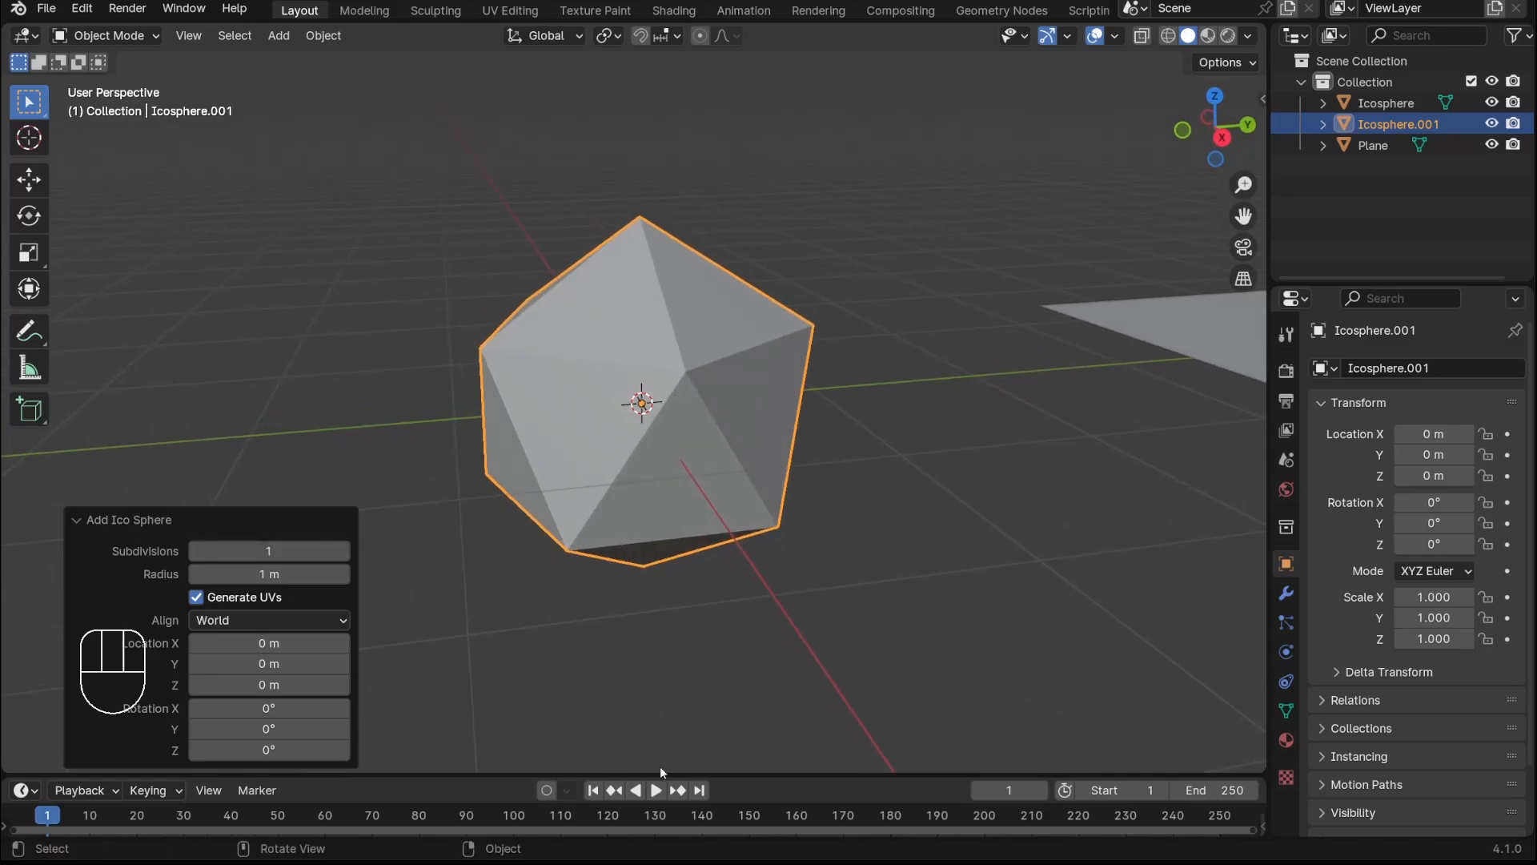
{"action": "left_click_drag", "start_coordinate": [660, 771], "coordinate": [593, 481]}
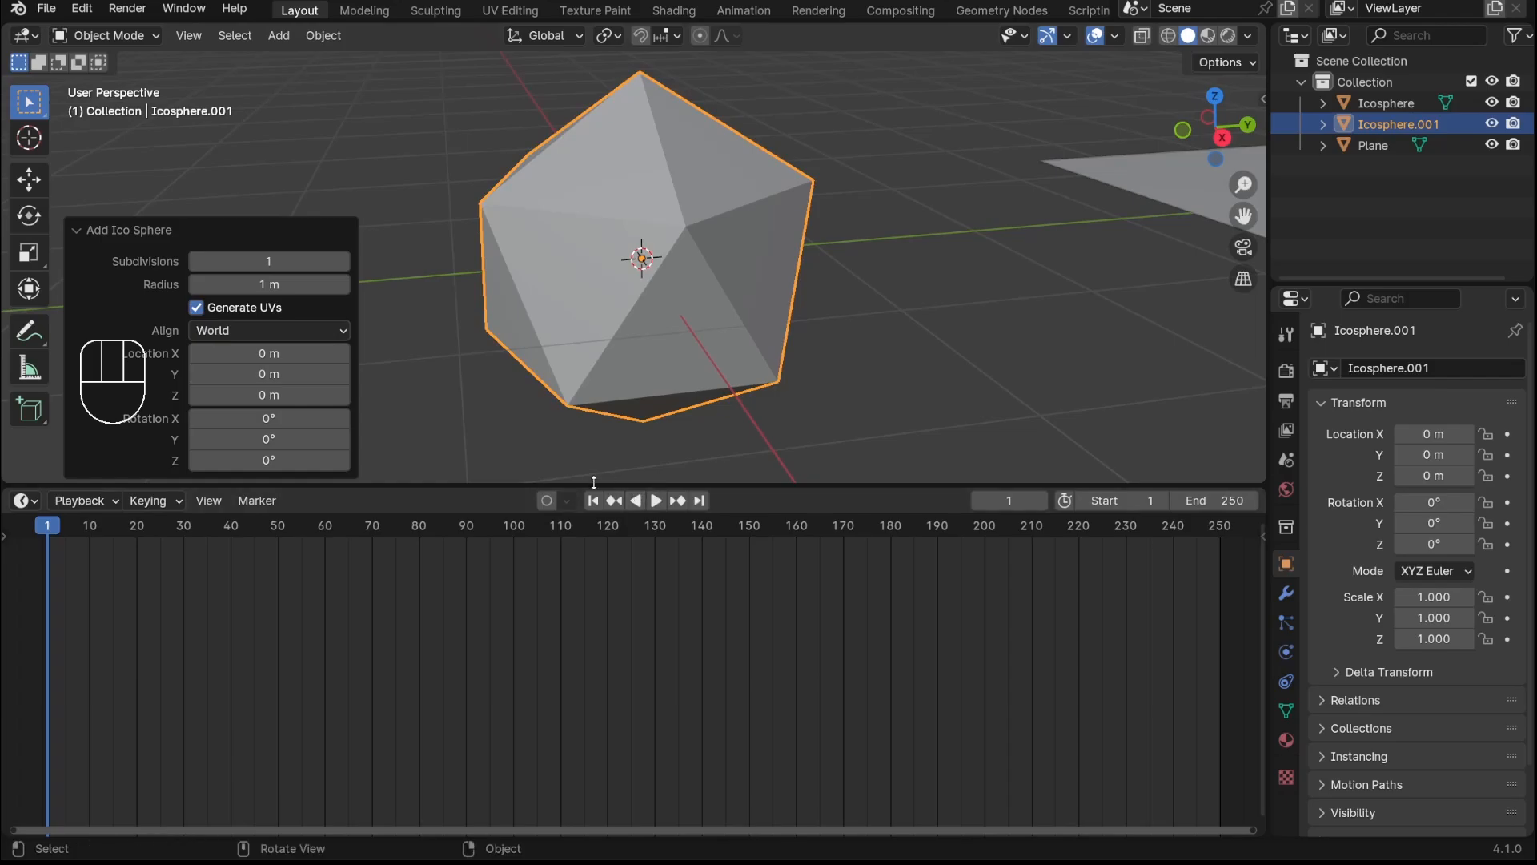
{"action": "left_click", "coordinate": [22, 501]}
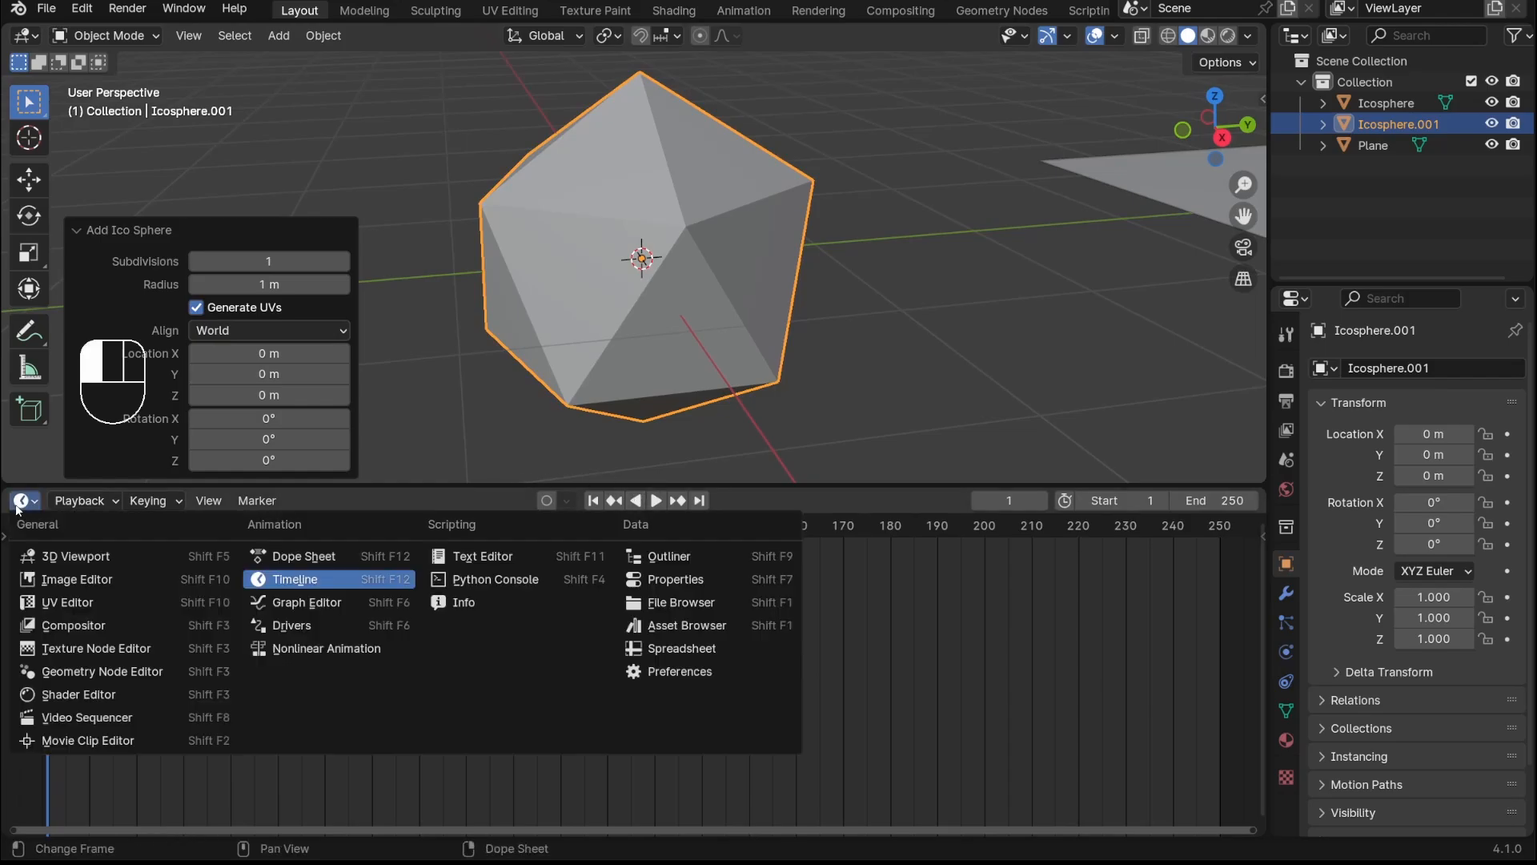
{"action": "left_click", "coordinate": [117, 672]}
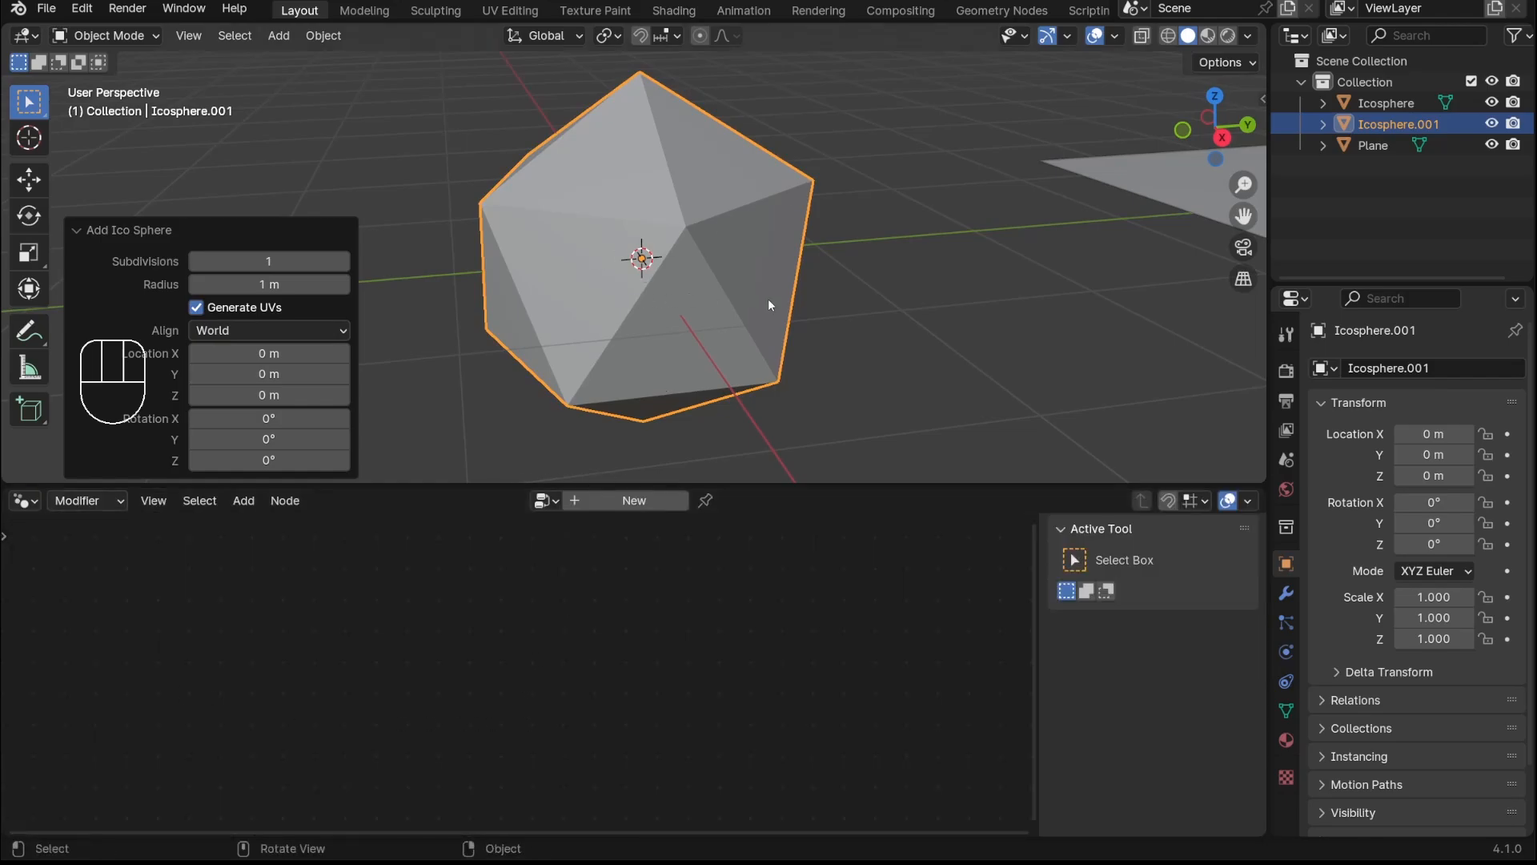
Create a new geometry node tree on the second icosphere and frame its nodes
{"action": "mouse_move", "coordinate": [881, 367]}
{"action": "middle_mouse_down"}
{"action": "mouse_move", "coordinate": [892, 336]}
{"action": "mouse_move", "coordinate": [869, 357]}
{"action": "middle_mouse_up"}
{"action": "scroll", "coordinate": [895, 363], "scroll_direction": "up", "scroll_amount": 1}
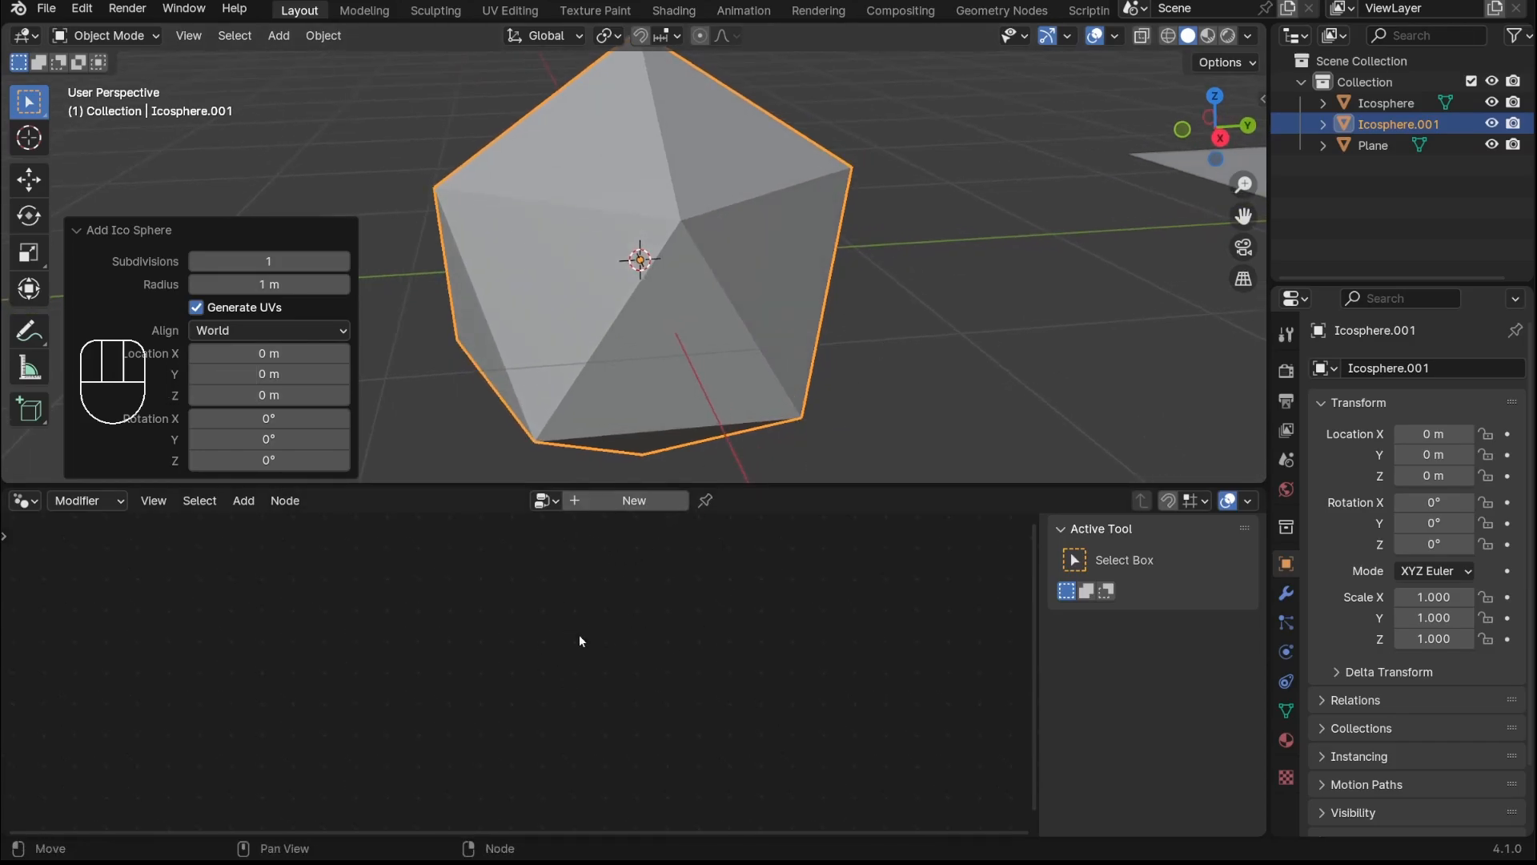
{"action": "left_click", "coordinate": [618, 503]}
{"action": "scroll", "coordinate": [481, 739], "scroll_direction": "up", "scroll_amount": 5}
{"action": "middle_click_drag", "start_coordinate": [480, 738], "coordinate": [778, 505]}
{"action": "middle_click_drag", "start_coordinate": [688, 692], "coordinate": [571, 753]}
{"action": "scroll", "coordinate": [562, 705], "scroll_direction": "up", "scroll_amount": 4}
{"action": "scroll", "coordinate": [561, 704], "scroll_direction": "up", "scroll_amount": 2}
Insert an Instance on Points node on the link between Group Input and Group Output
{"action": "key", "text": "shift+a"}
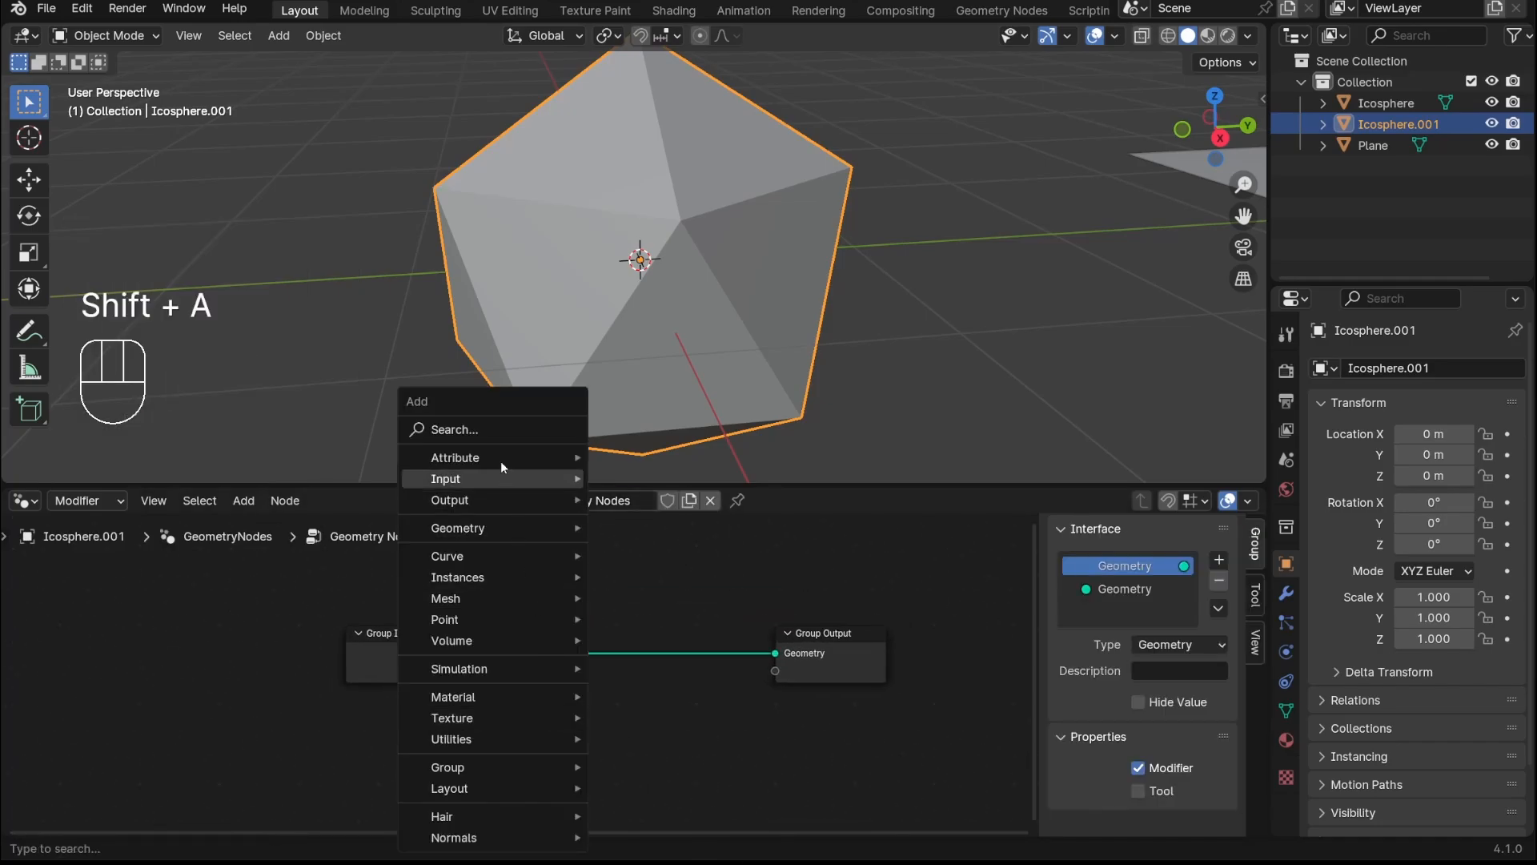
{"action": "left_click", "coordinate": [494, 433]}
{"action": "type", "text": "Inst"}
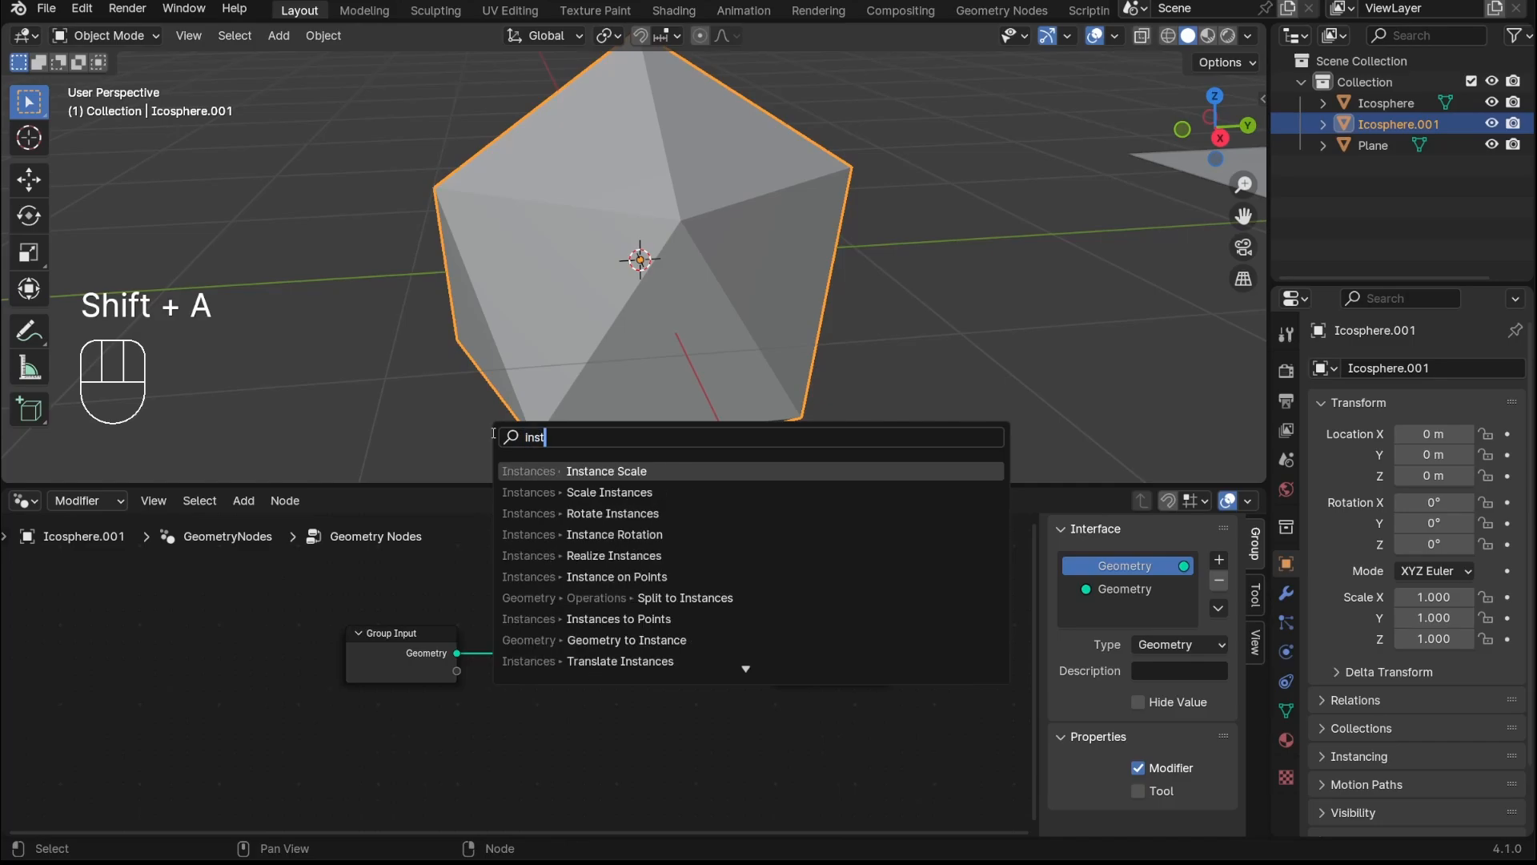
{"action": "type", "text": "ance on"}
{"action": "key", "text": "Return"}
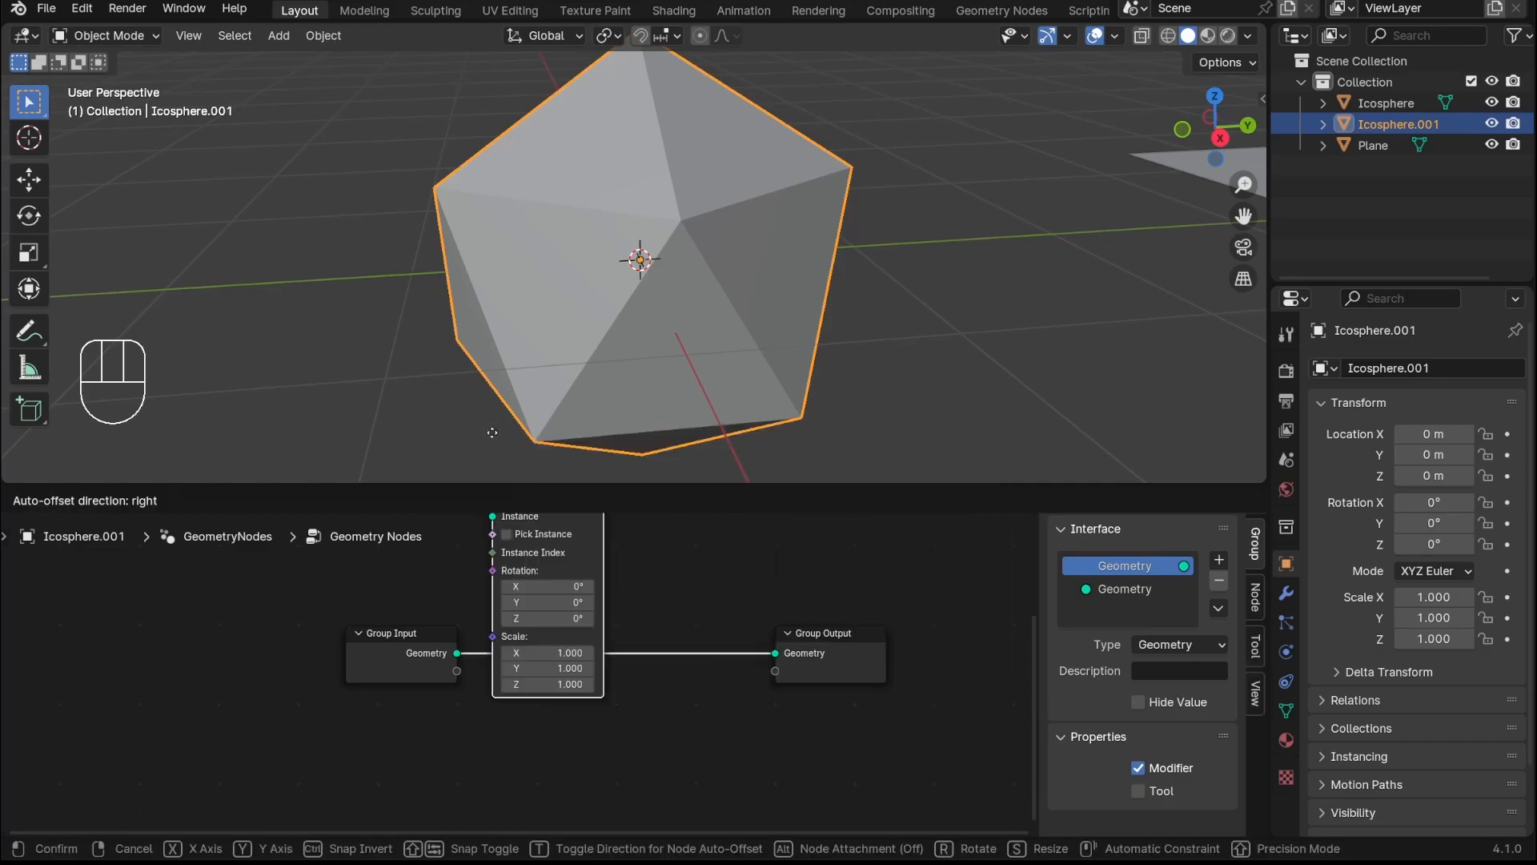
{"action": "left_click", "coordinate": [524, 615]}
{"action": "scroll", "coordinate": [782, 205], "scroll_direction": "down", "scroll_amount": 3}
{"action": "middle_click_drag", "start_coordinate": [818, 266], "coordinate": [792, 264], "text": "shift"}
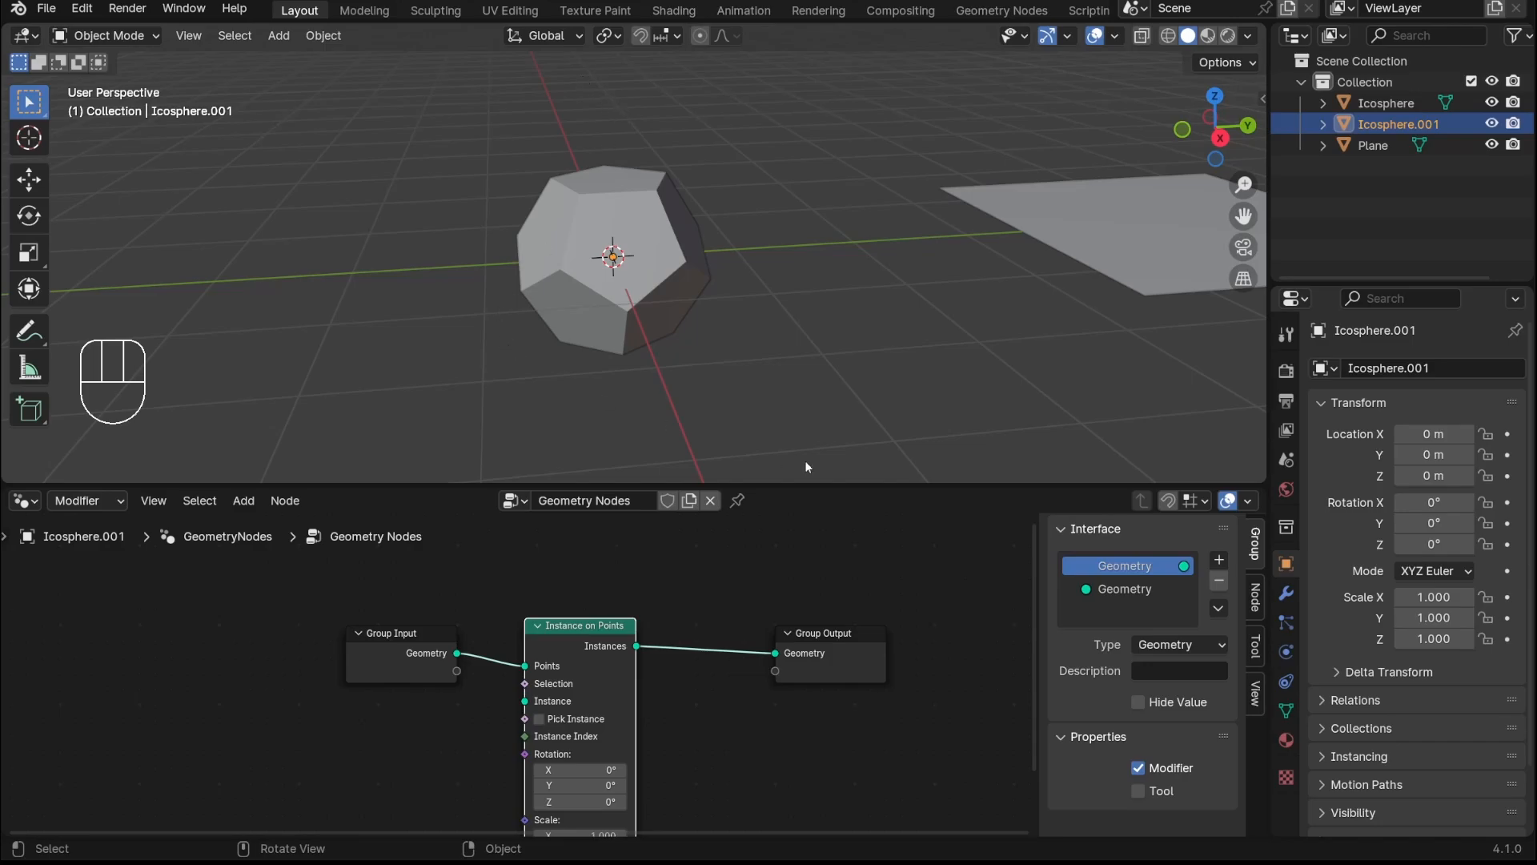
Add an Object Info node below Group Input and connect its Geometry output to the Instance input of Instance on Points
{"action": "middle_click_drag", "start_coordinate": [635, 747], "coordinate": [705, 714]}
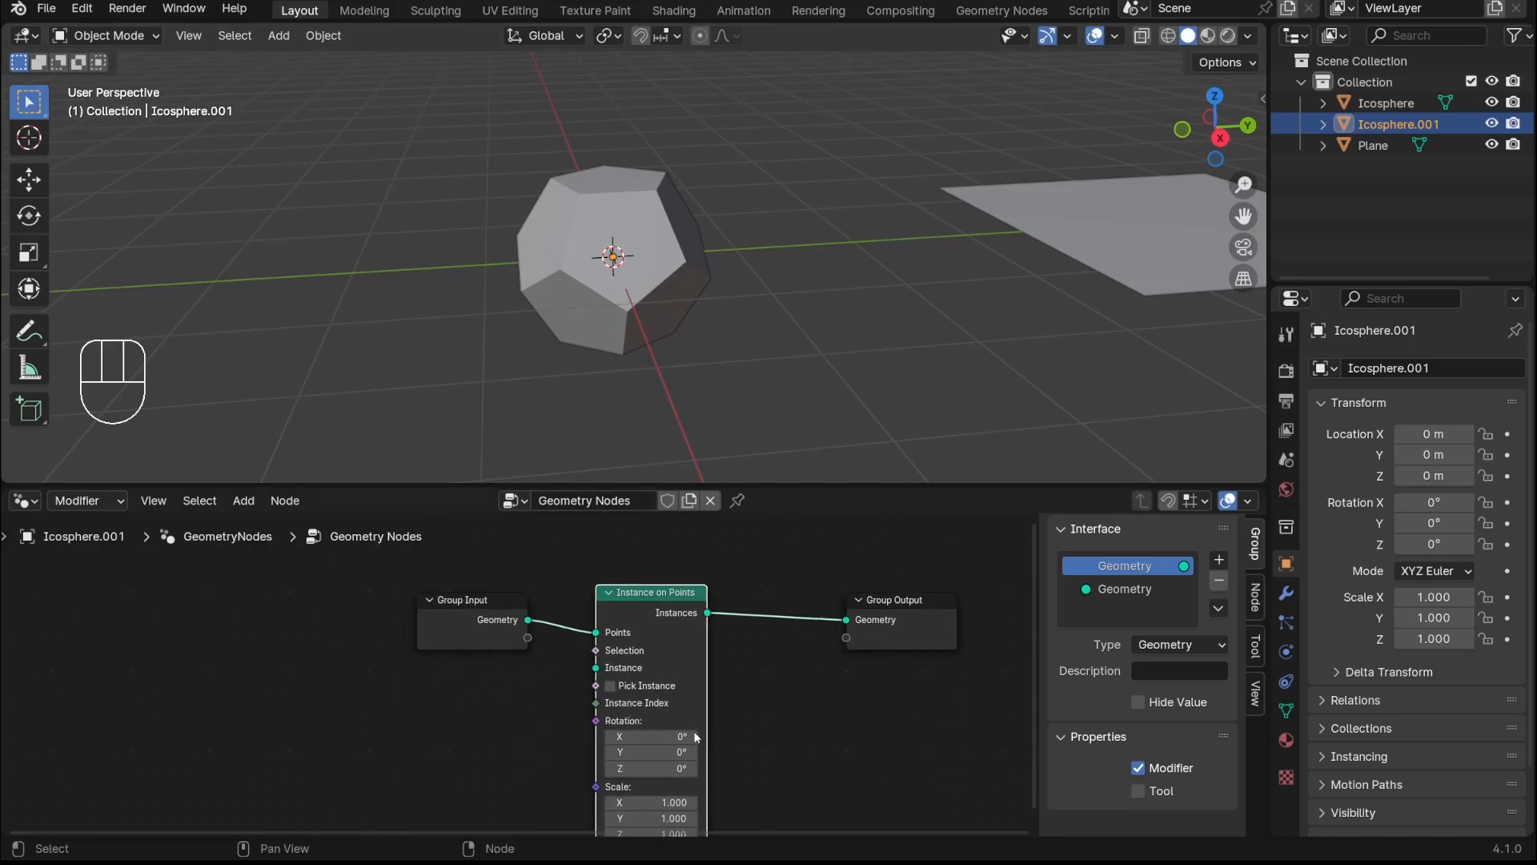
{"action": "scroll", "coordinate": [695, 732], "scroll_direction": "down", "scroll_amount": 1}
{"action": "left_click", "coordinate": [406, 746]}
{"action": "key", "text": "shift+a"}
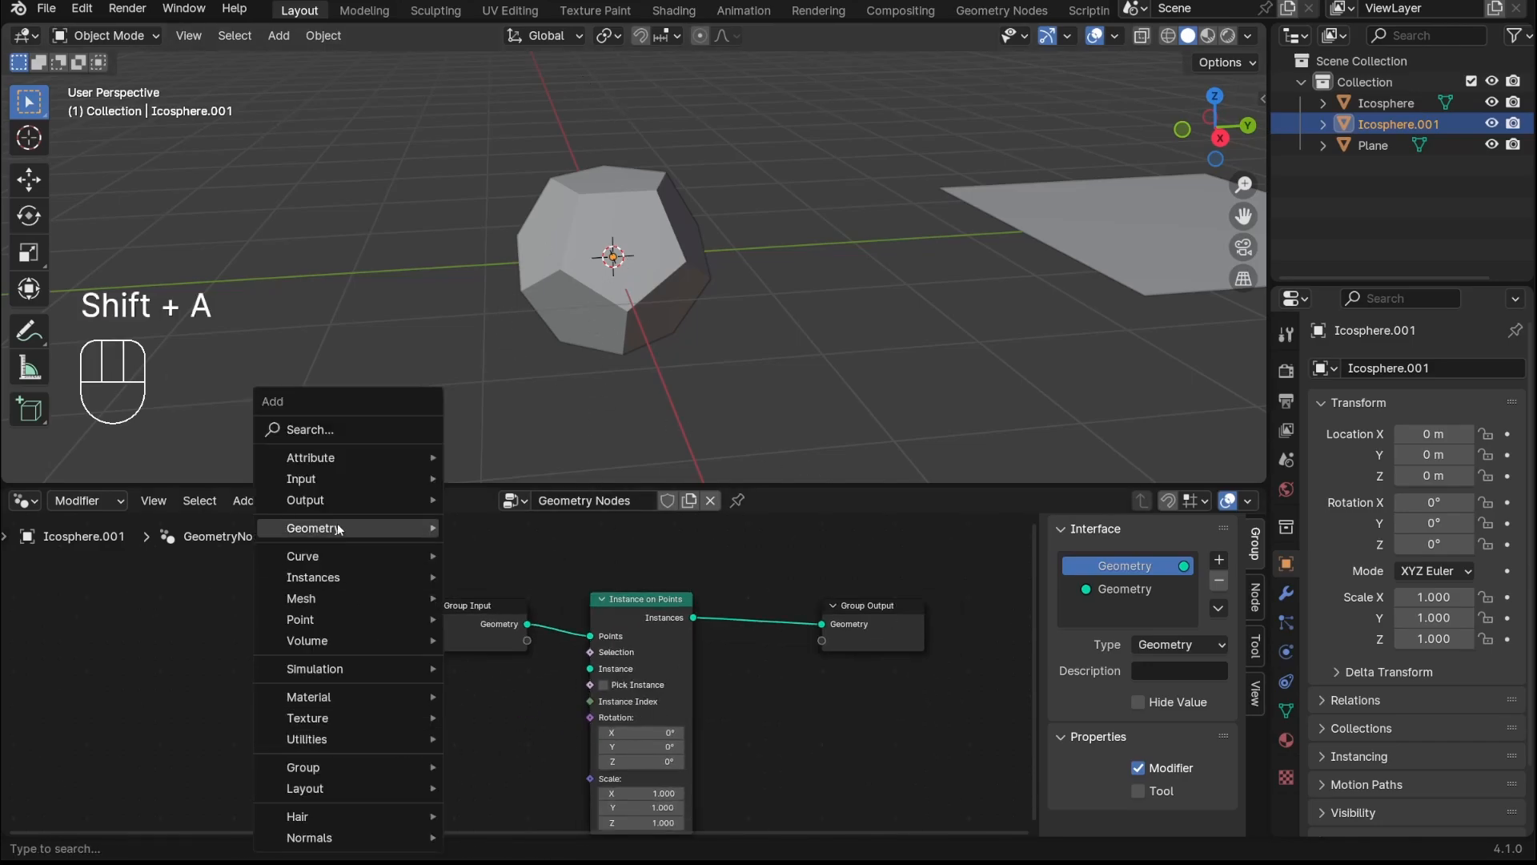
{"action": "left_click", "coordinate": [343, 429]}
{"action": "type", "text": "obje"}
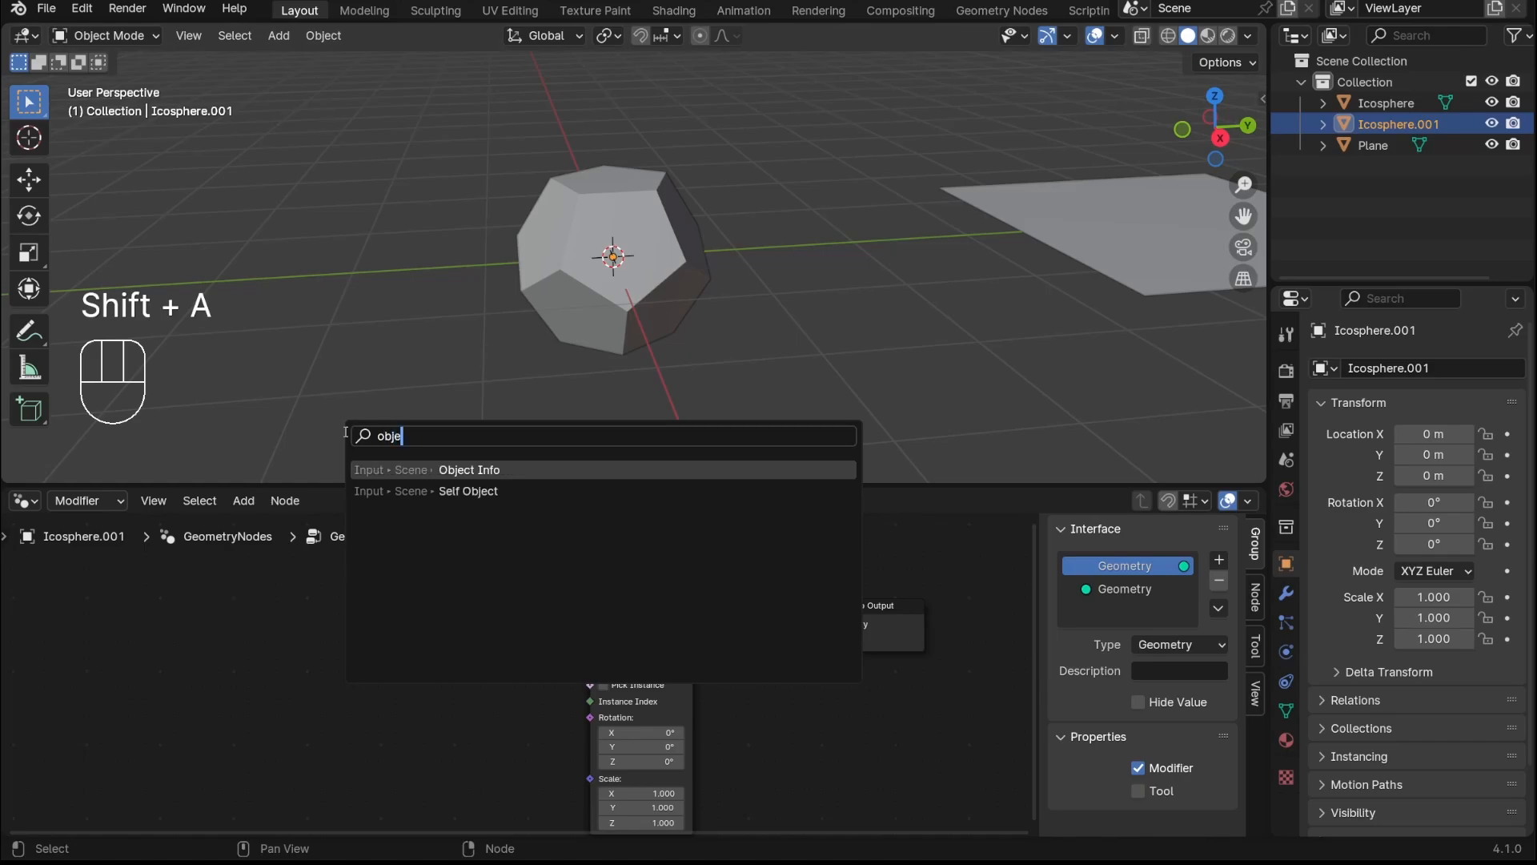
{"action": "key", "text": "Return"}
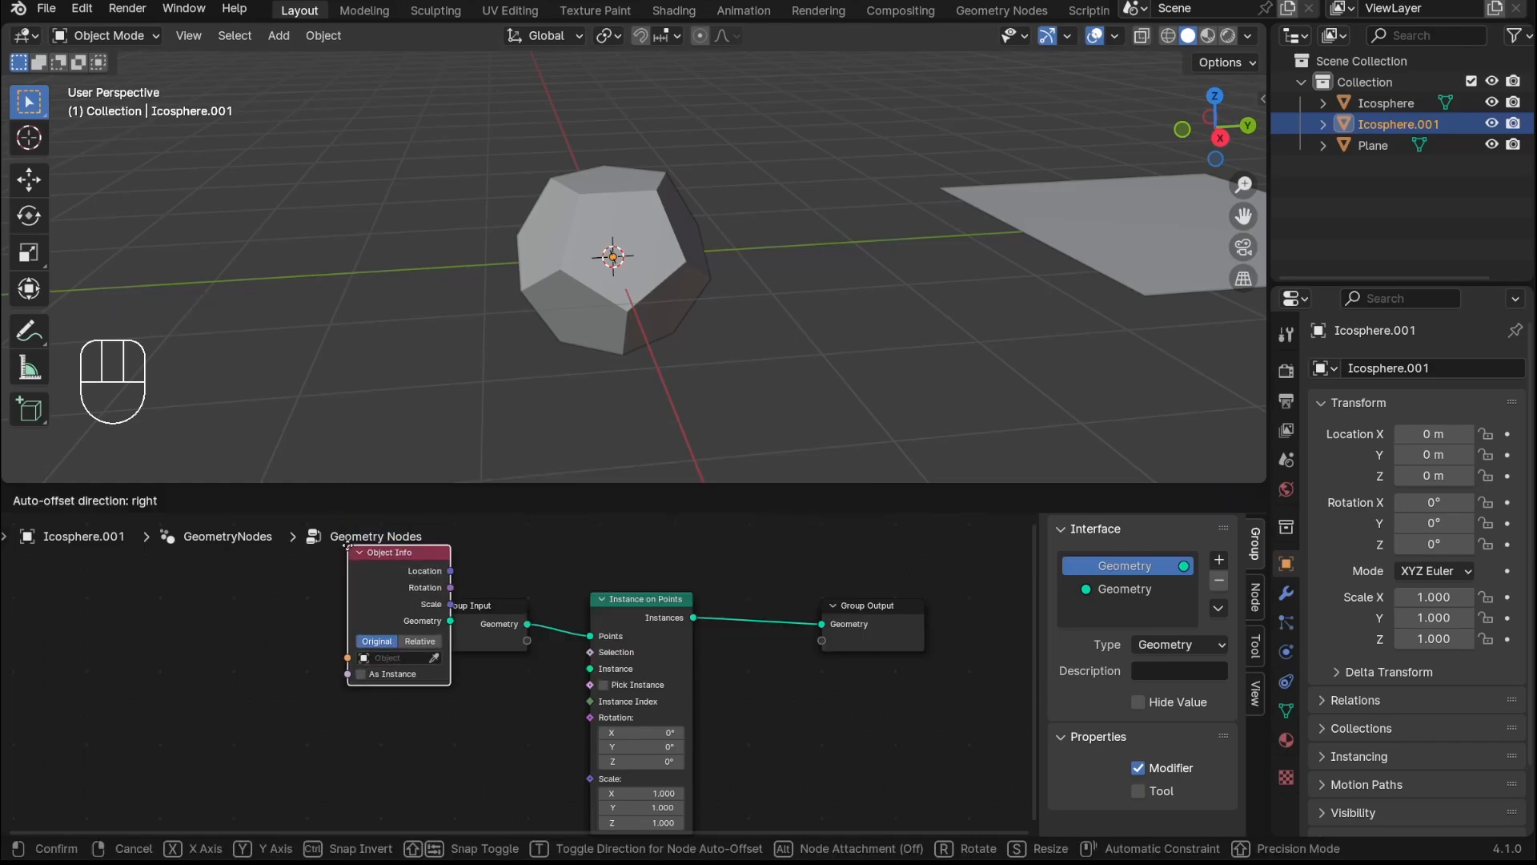
{"action": "left_click", "coordinate": [415, 695]}
{"action": "left_click_drag", "start_coordinate": [519, 769], "coordinate": [590, 669]}
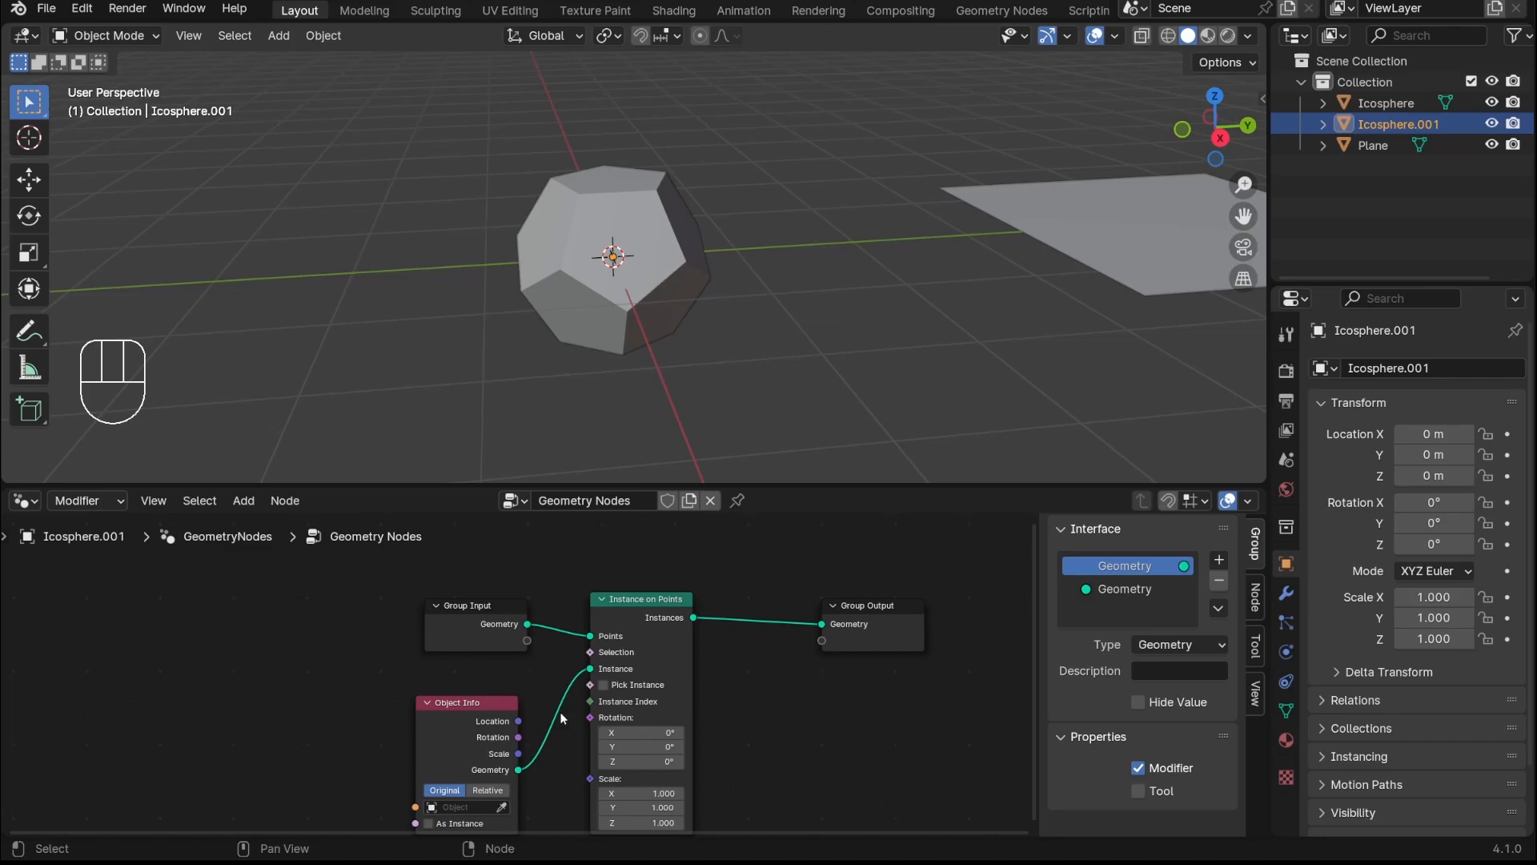
Pick the plane in the scene as the Object Info node's object and check the instanced planes around the solid
{"action": "left_click", "coordinate": [501, 807]}
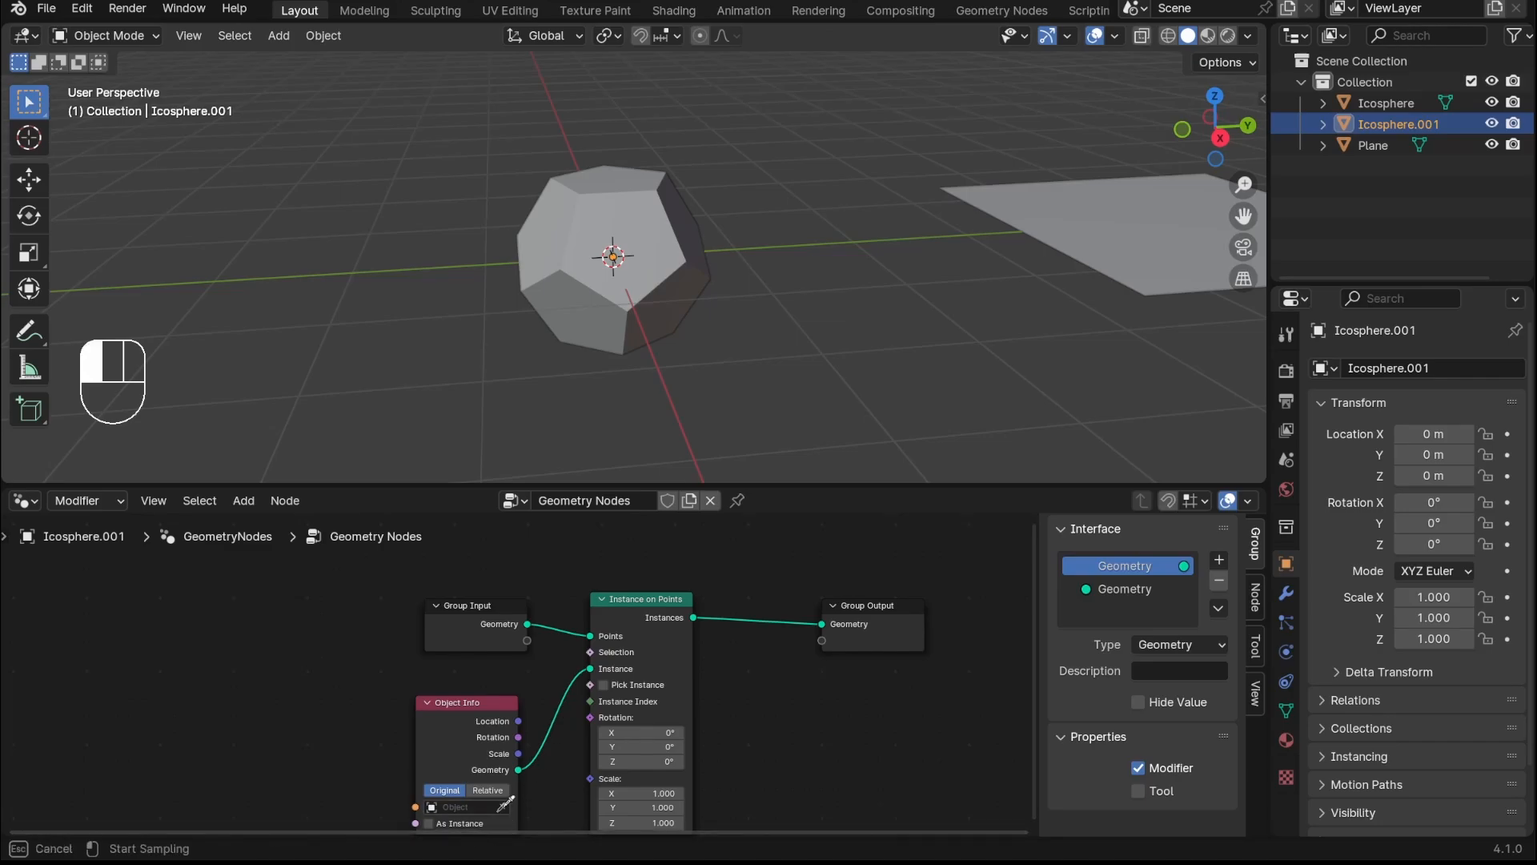
{"action": "left_click", "coordinate": [1023, 221]}
{"action": "mouse_move", "coordinate": [818, 343]}
{"action": "middle_mouse_down"}
{"action": "mouse_move", "coordinate": [855, 311]}
{"action": "mouse_move", "coordinate": [823, 306]}
{"action": "mouse_move", "coordinate": [813, 329]}
{"action": "mouse_move", "coordinate": [841, 339]}
{"action": "middle_mouse_up"}
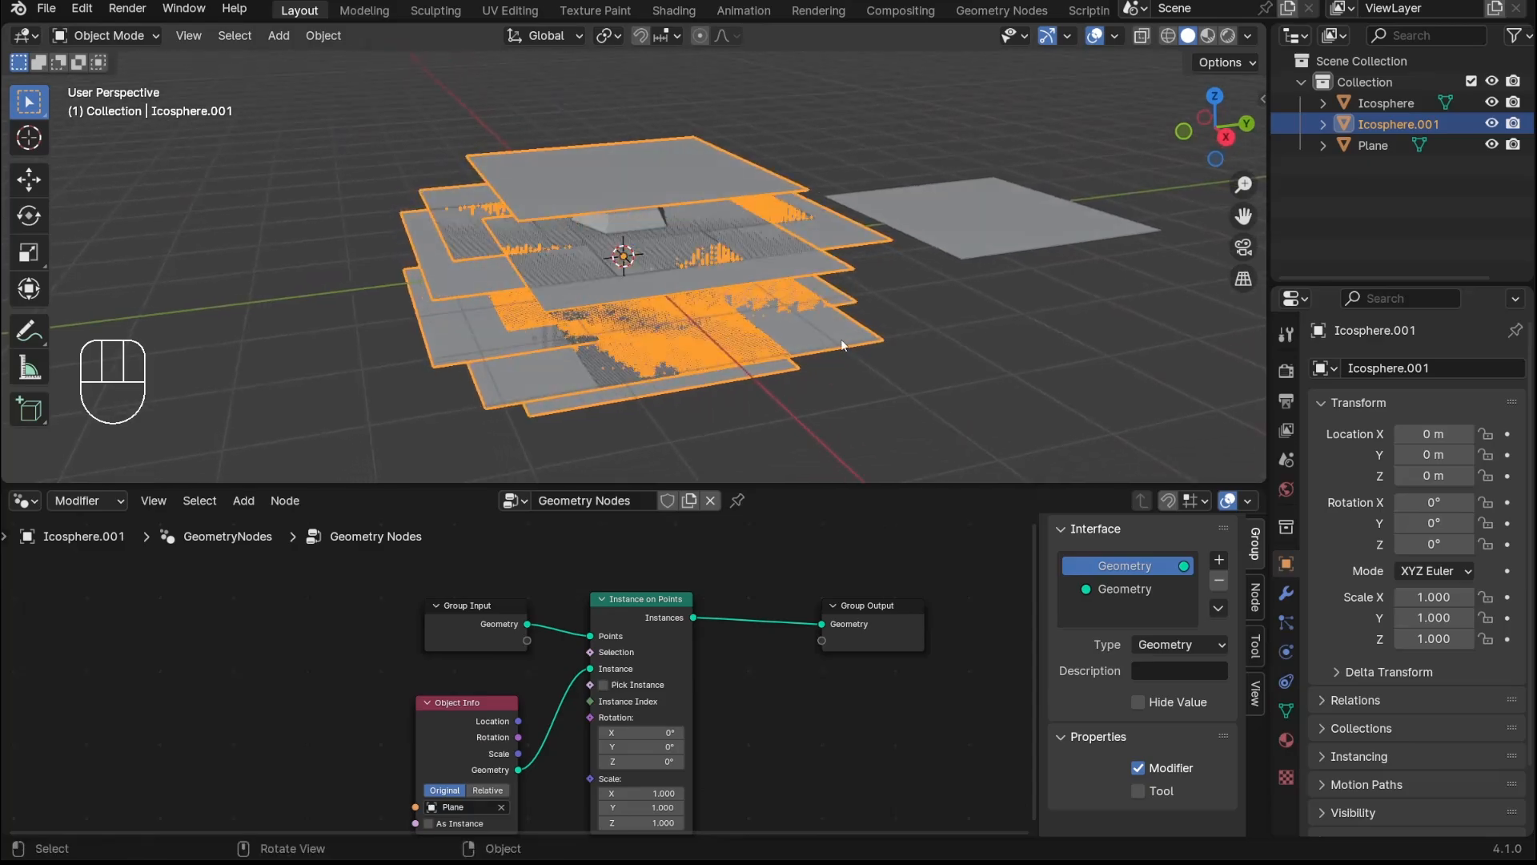
{"action": "scroll", "coordinate": [714, 269], "scroll_direction": "up", "scroll_amount": 3}
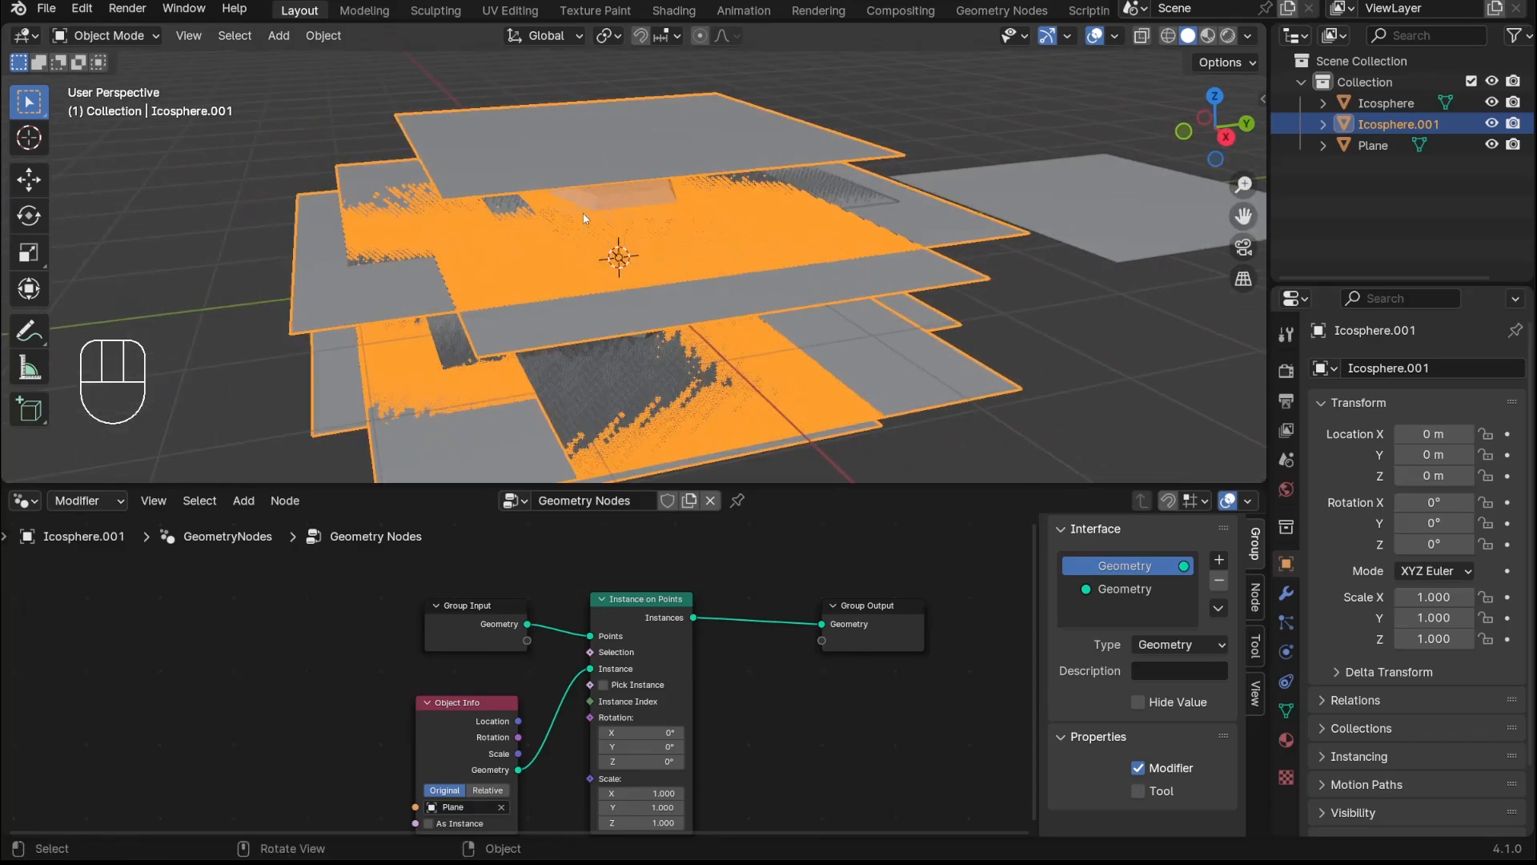
{"action": "middle_click_drag", "start_coordinate": [648, 228], "coordinate": [602, 291]}
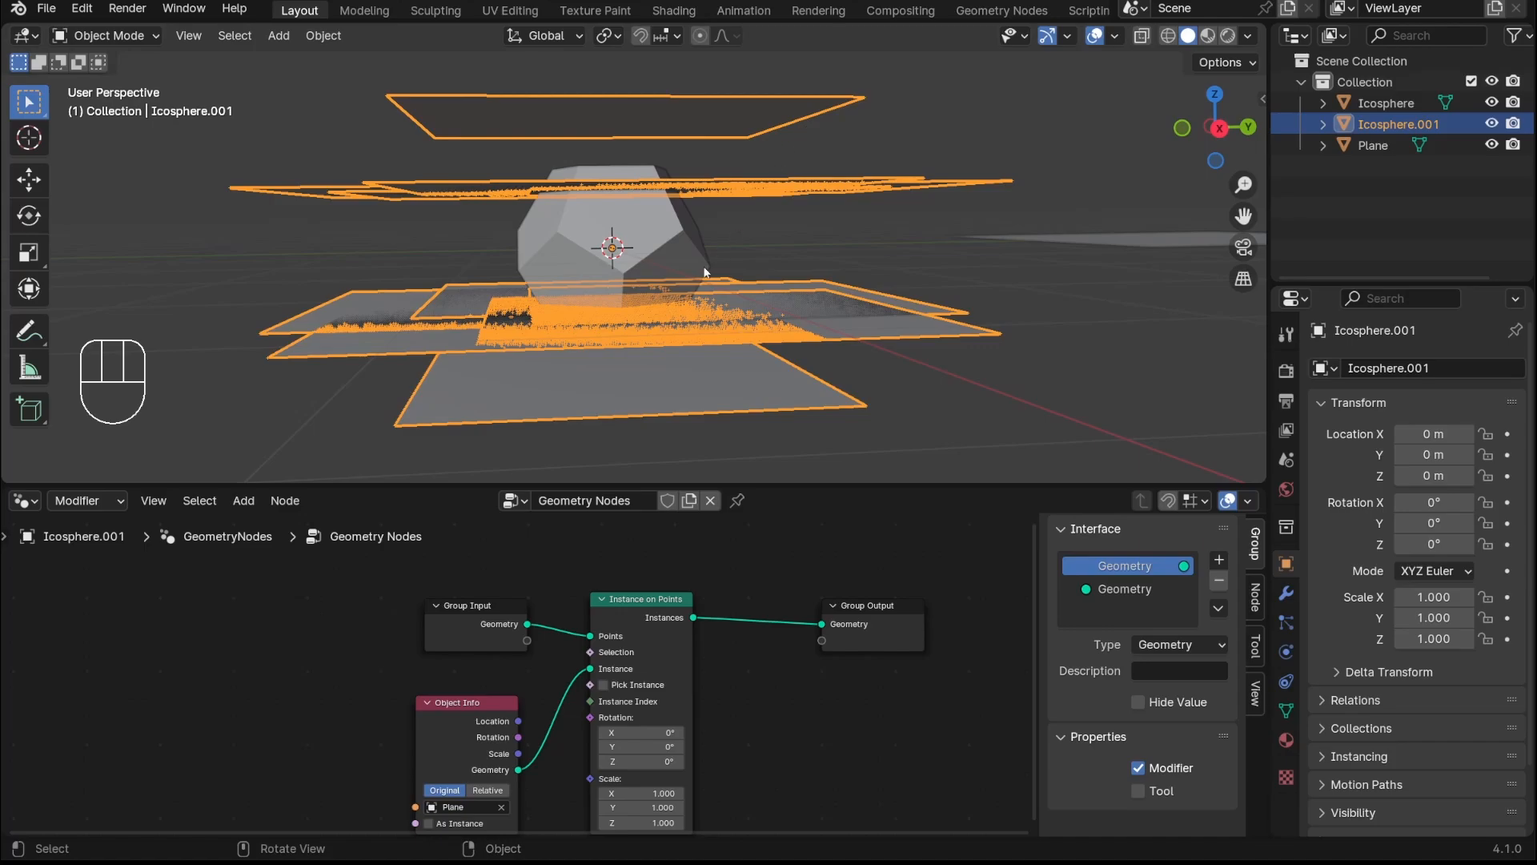
Add a Normal node to the left of the Object Info node
{"action": "key", "text": "shift+a"}
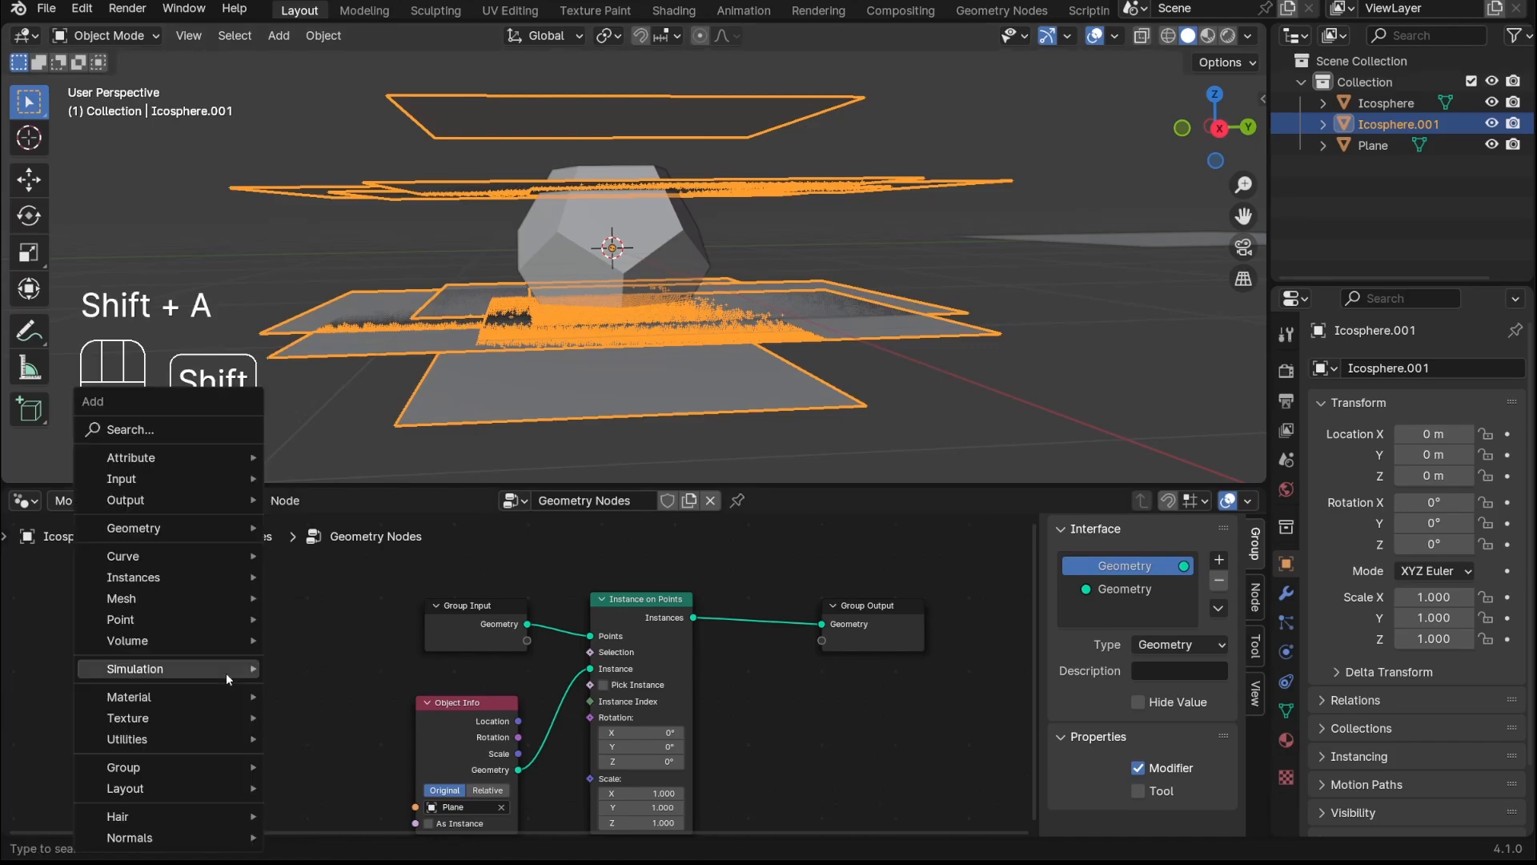
{"action": "left_click", "coordinate": [146, 432]}
{"action": "type", "text": "normal"}
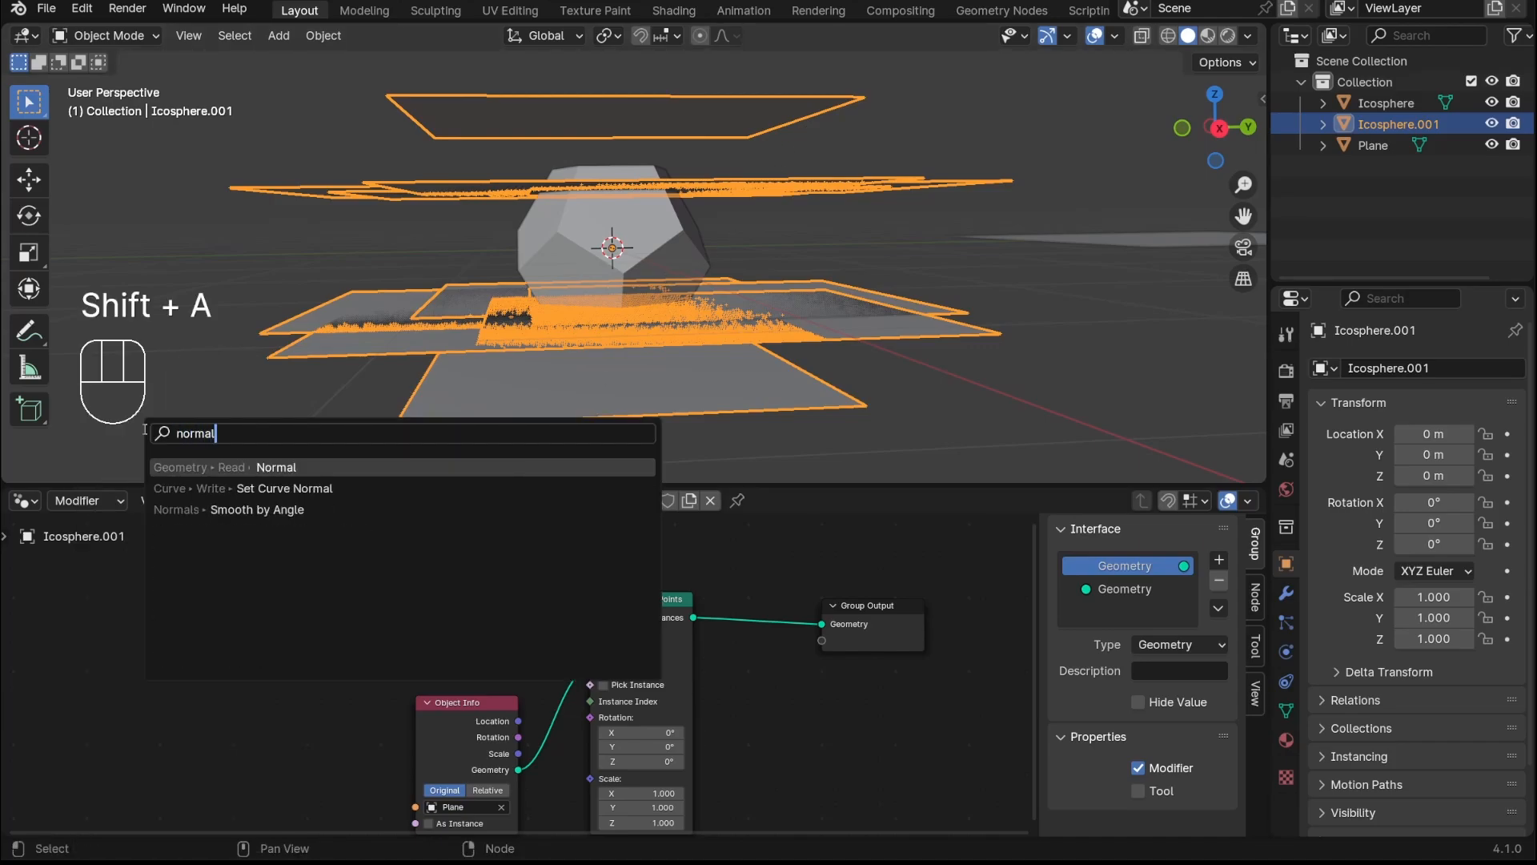
{"action": "key", "text": "Return"}
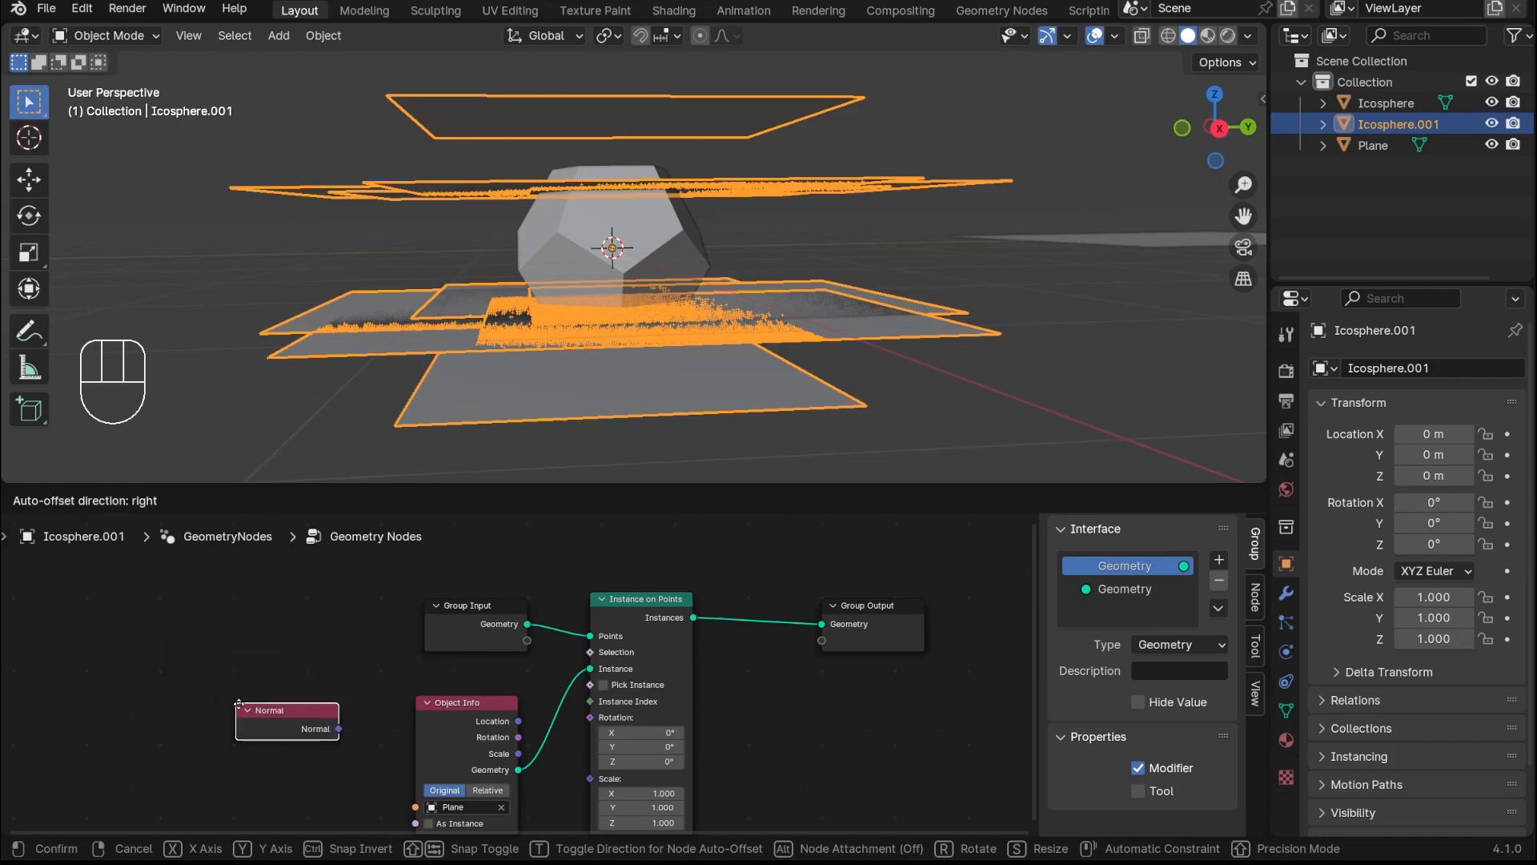
{"action": "left_click", "coordinate": [247, 708]}
{"action": "middle_click_drag", "start_coordinate": [348, 729], "coordinate": [396, 684]}
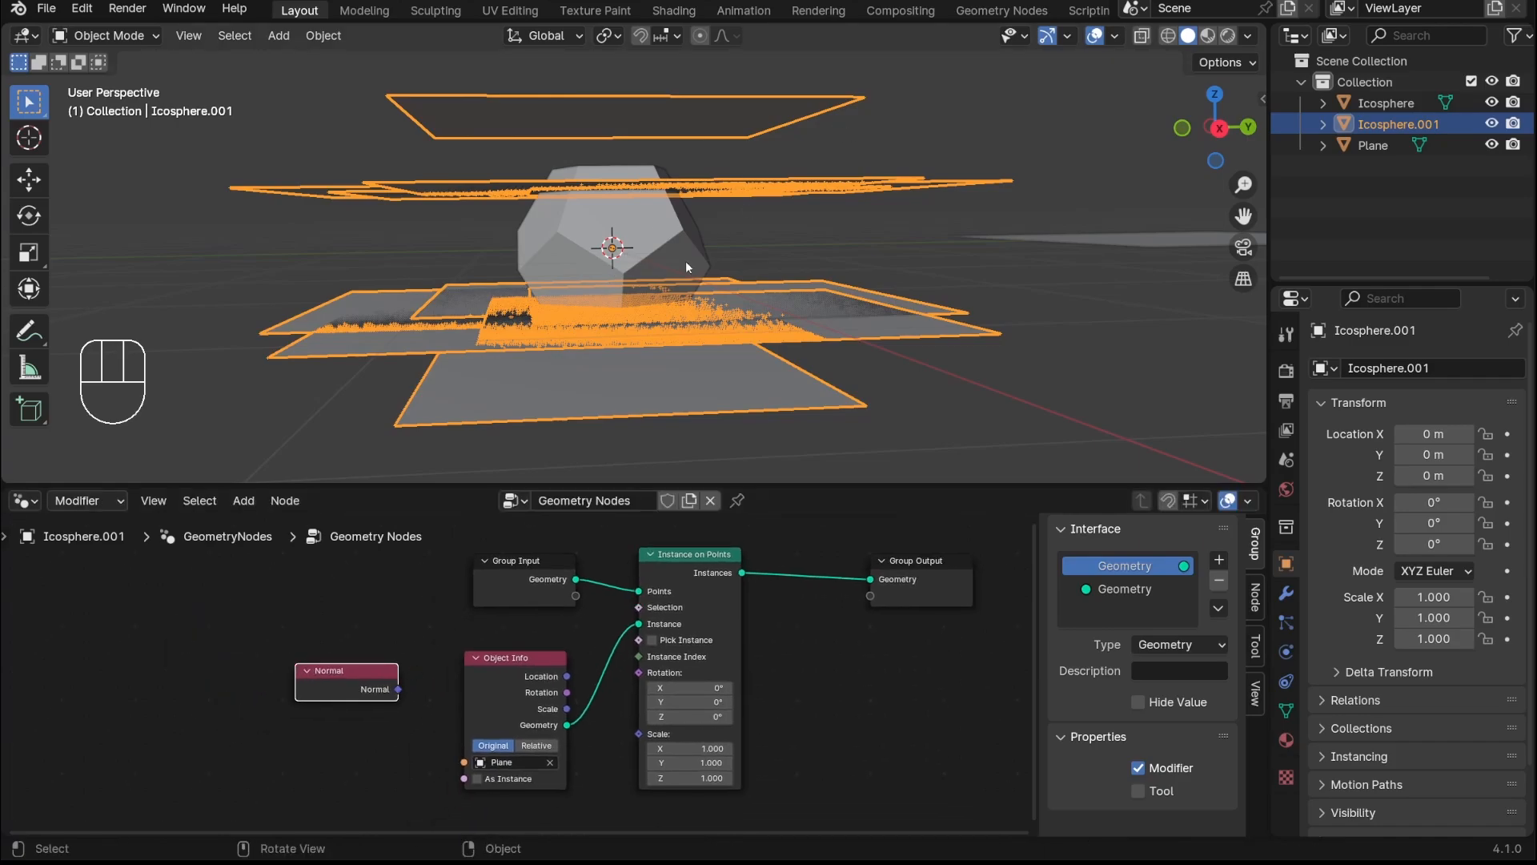
Connect the Normal output to the Rotation input of Instance on Points and check the rotated planes
{"action": "left_click_drag", "start_coordinate": [398, 689], "coordinate": [320, 649]}
{"action": "scroll", "coordinate": [749, 328], "scroll_direction": "down", "scroll_amount": 3}
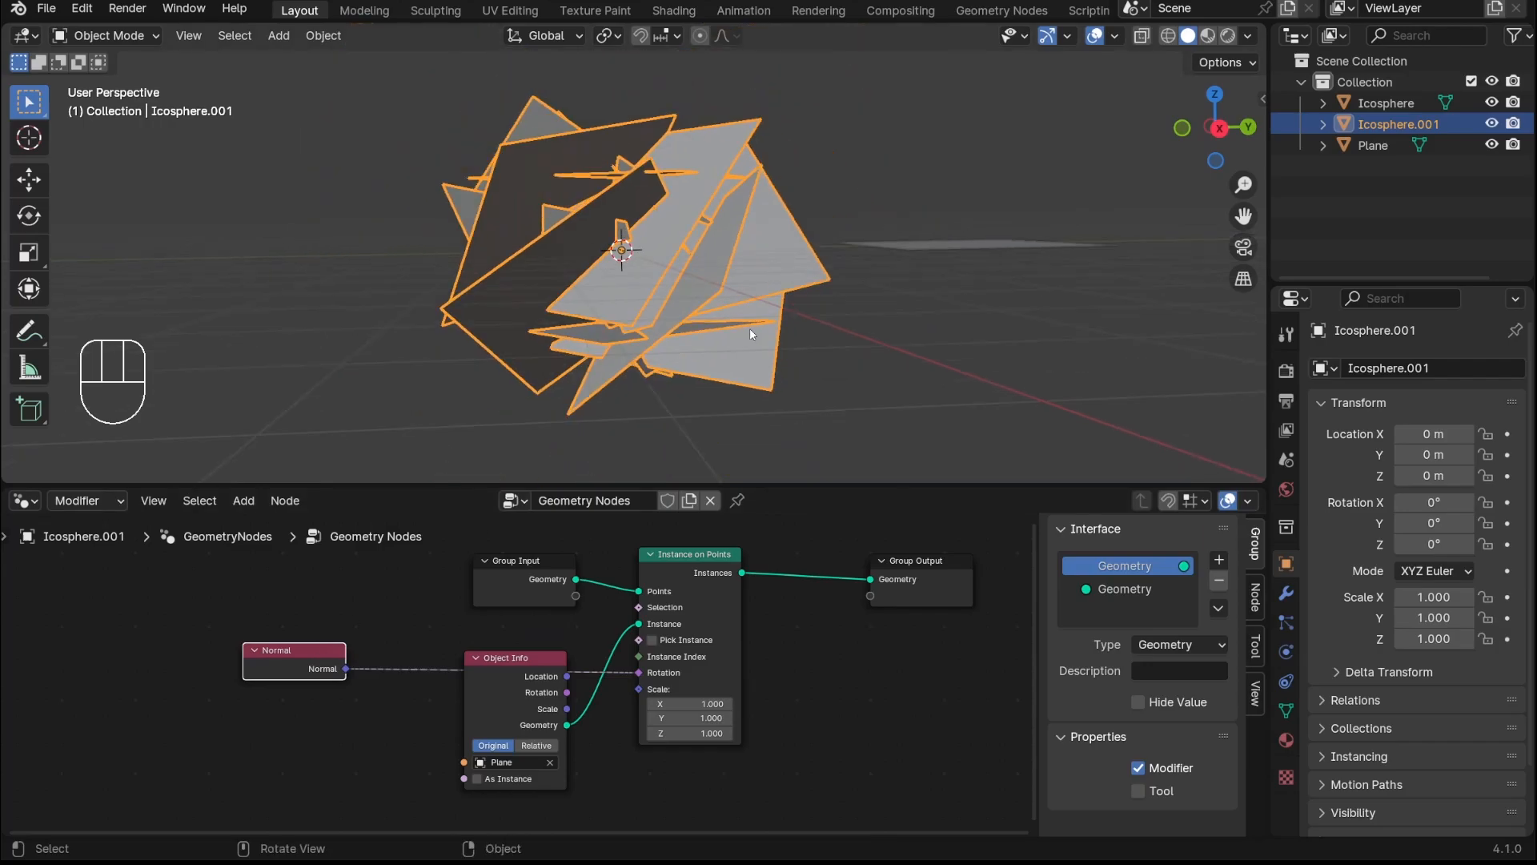
{"action": "middle_click_drag", "start_coordinate": [652, 299], "coordinate": [749, 325]}
{"action": "scroll", "coordinate": [750, 326], "scroll_direction": "up", "scroll_amount": 3}
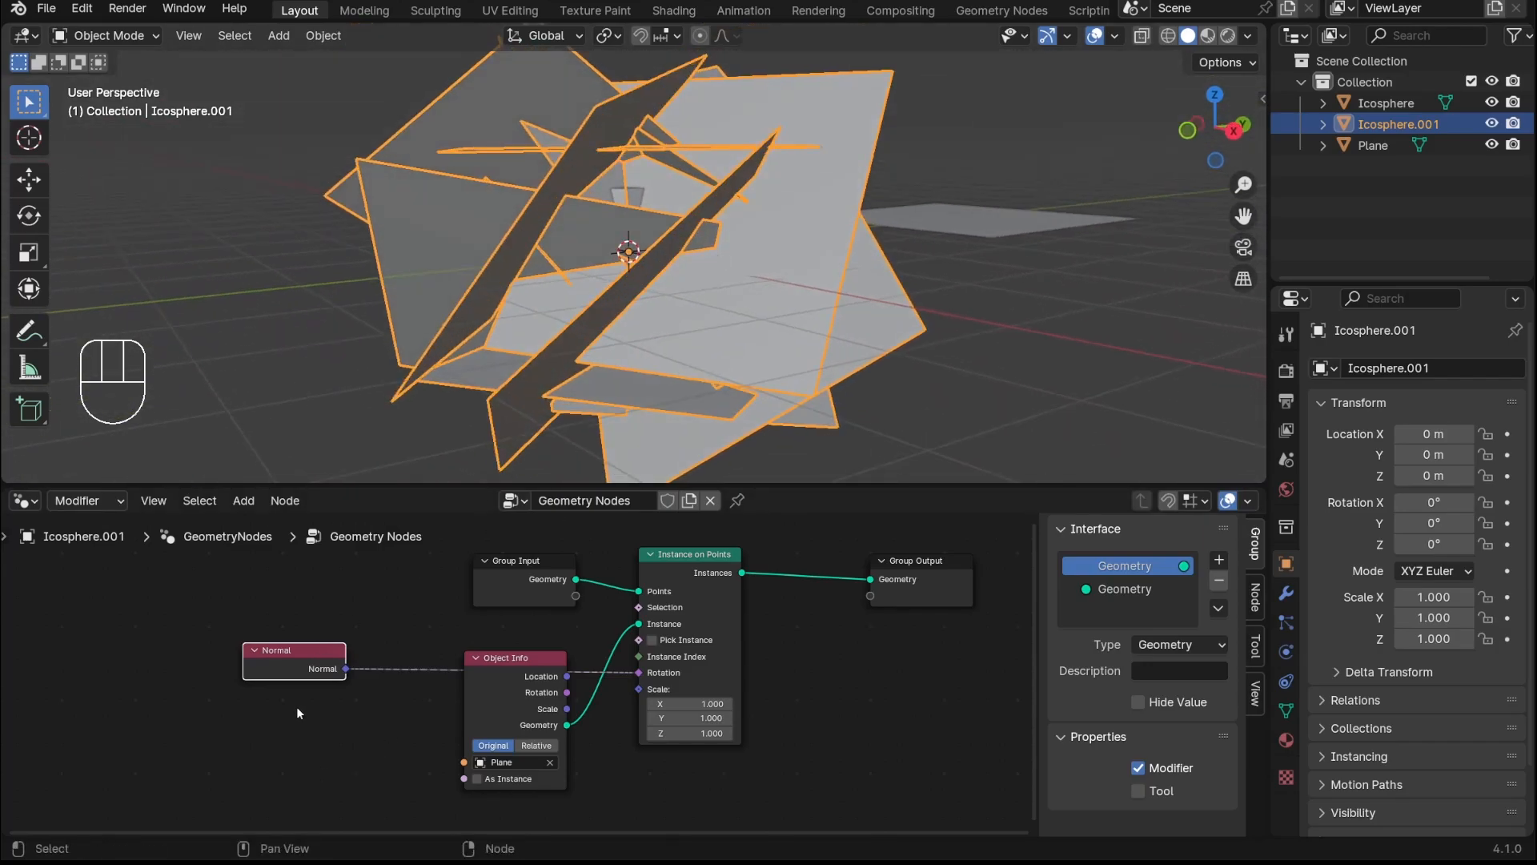
Insert an Align Euler to Vector node on the link between Normal and Instance on Points, and space out the nodes
{"action": "key", "text": "shift+a"}
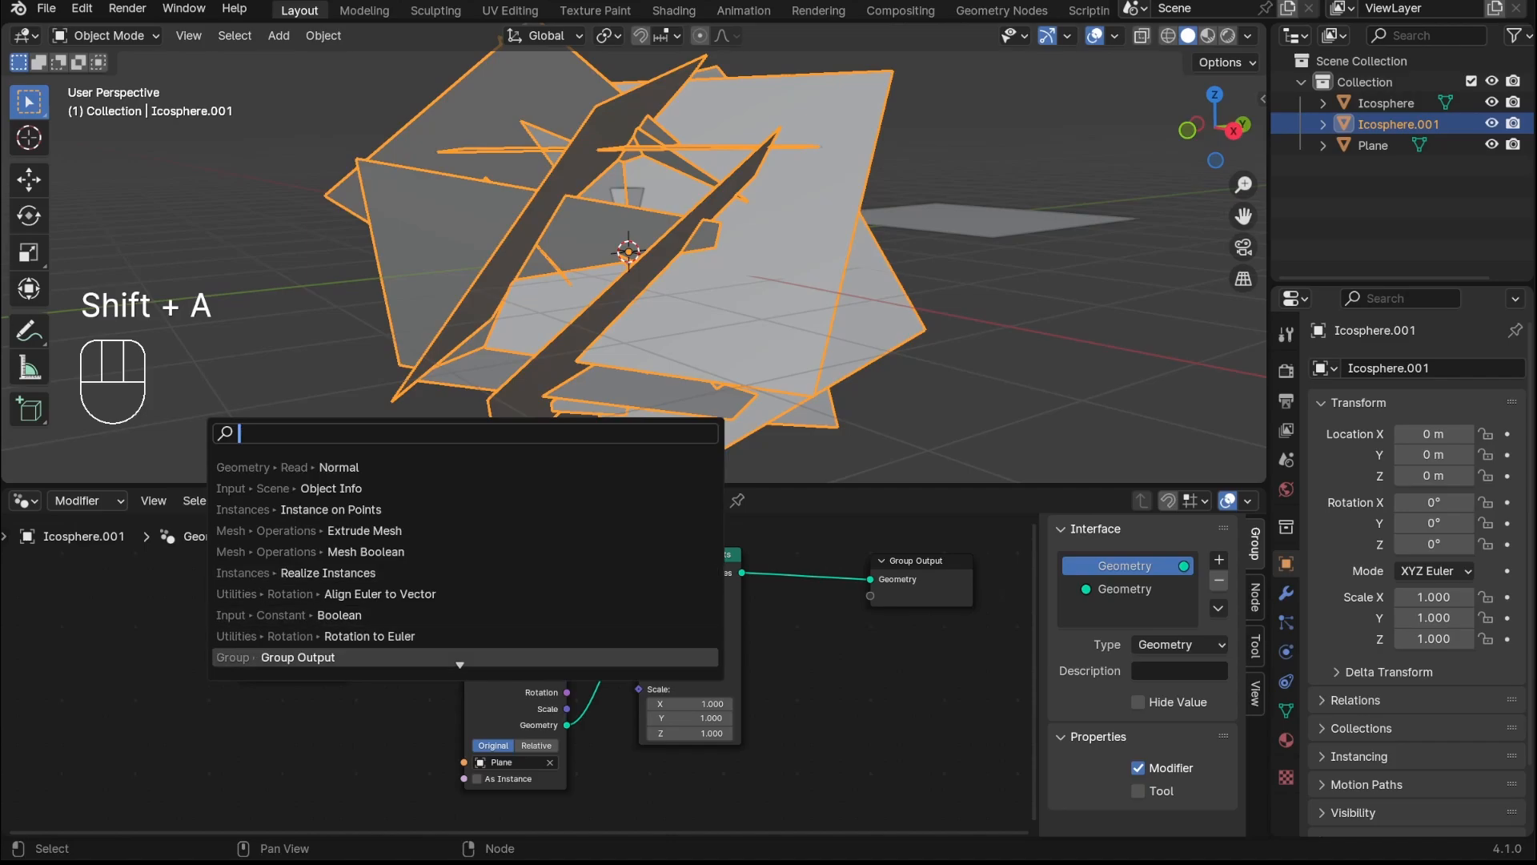
{"action": "key", "text": "Escape"}
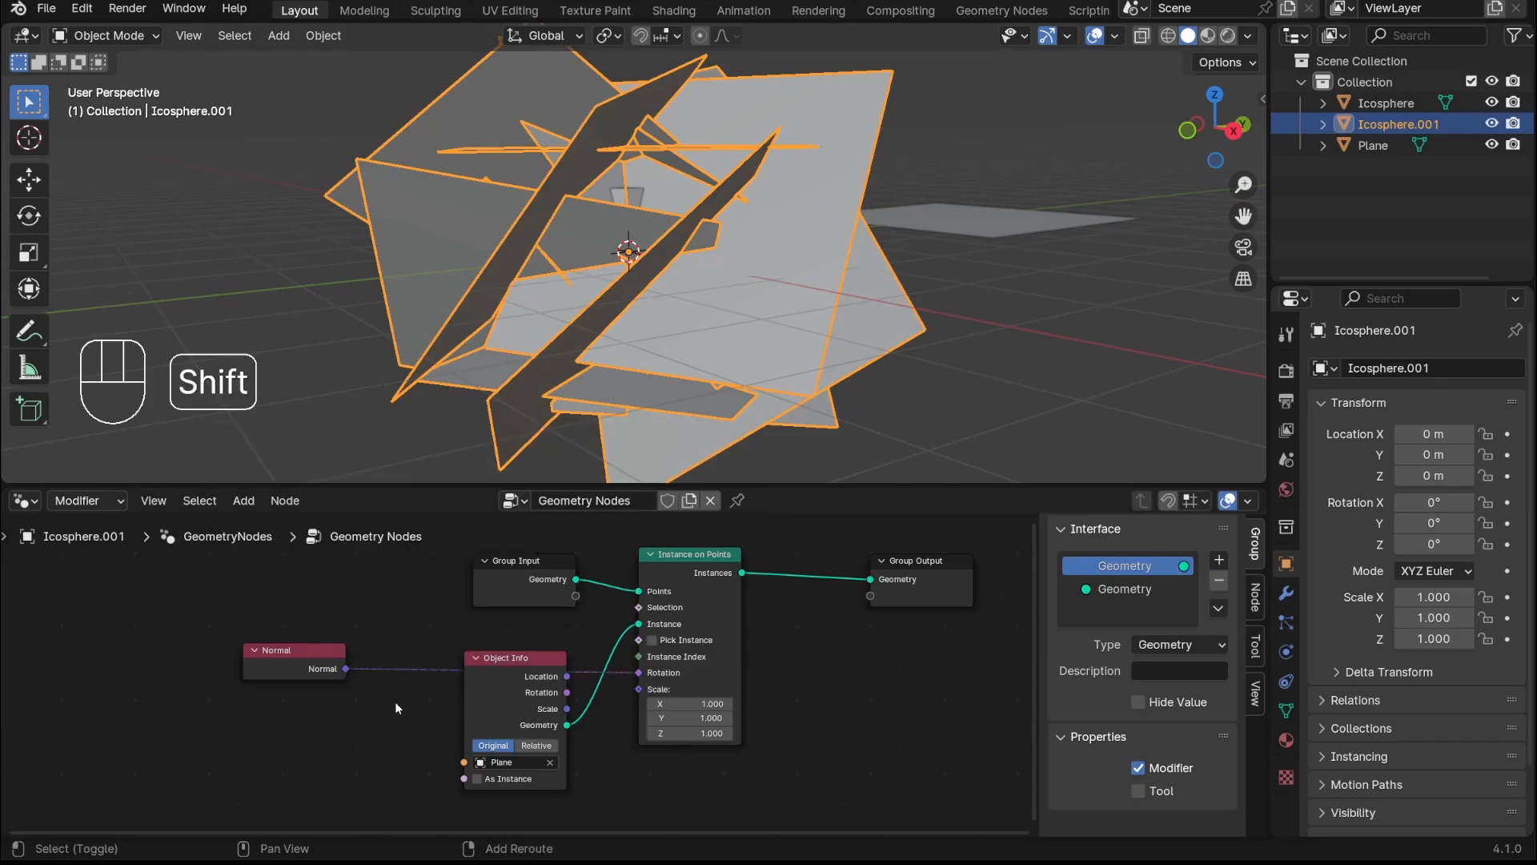
{"action": "key", "text": "shift+a"}
{"action": "left_click", "coordinate": [342, 438]}
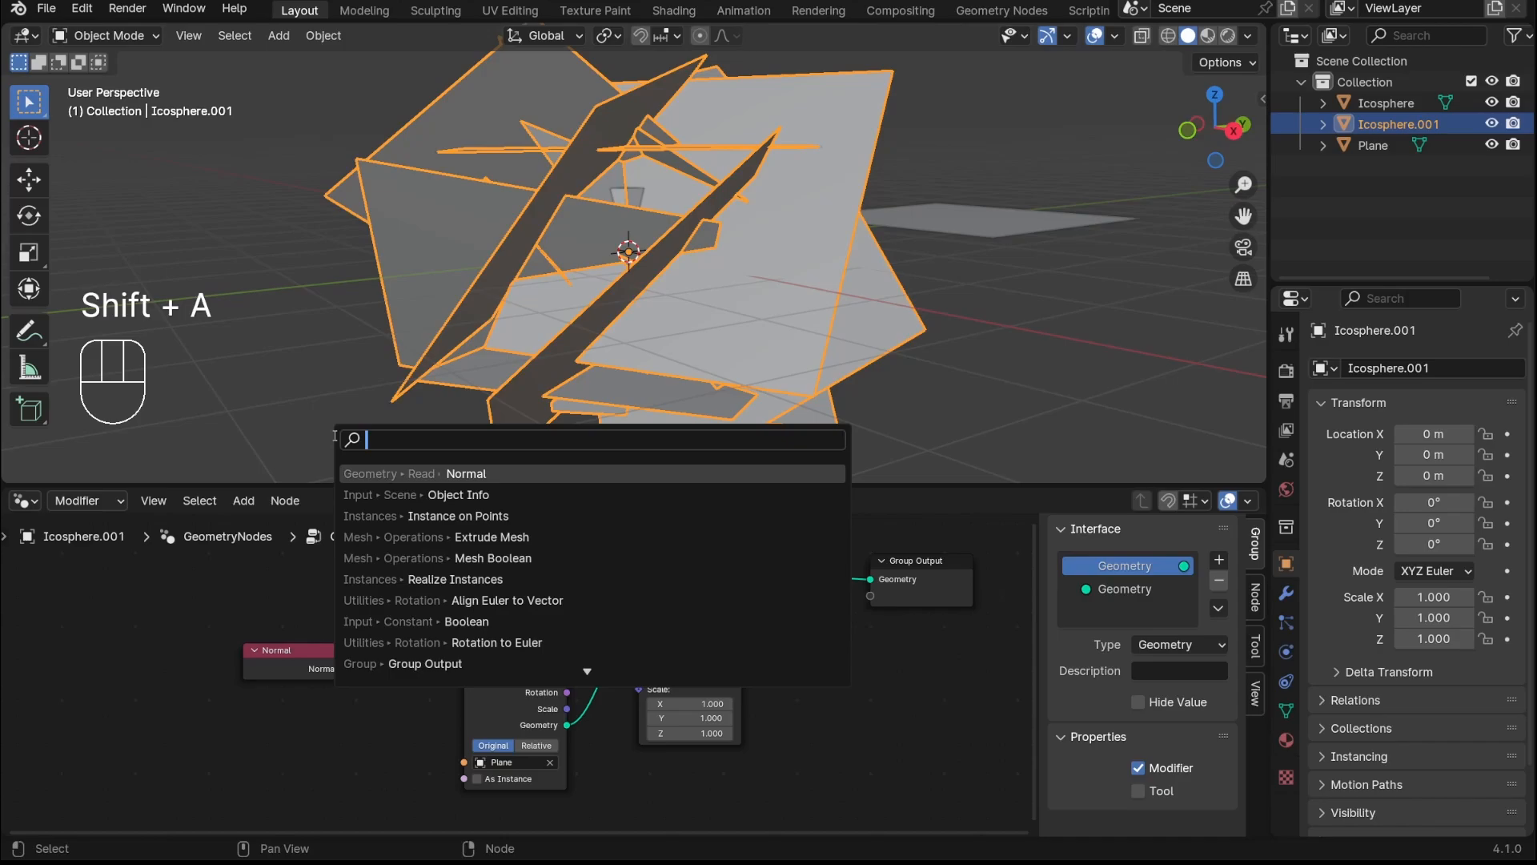
{"action": "key", "text": "Return"}
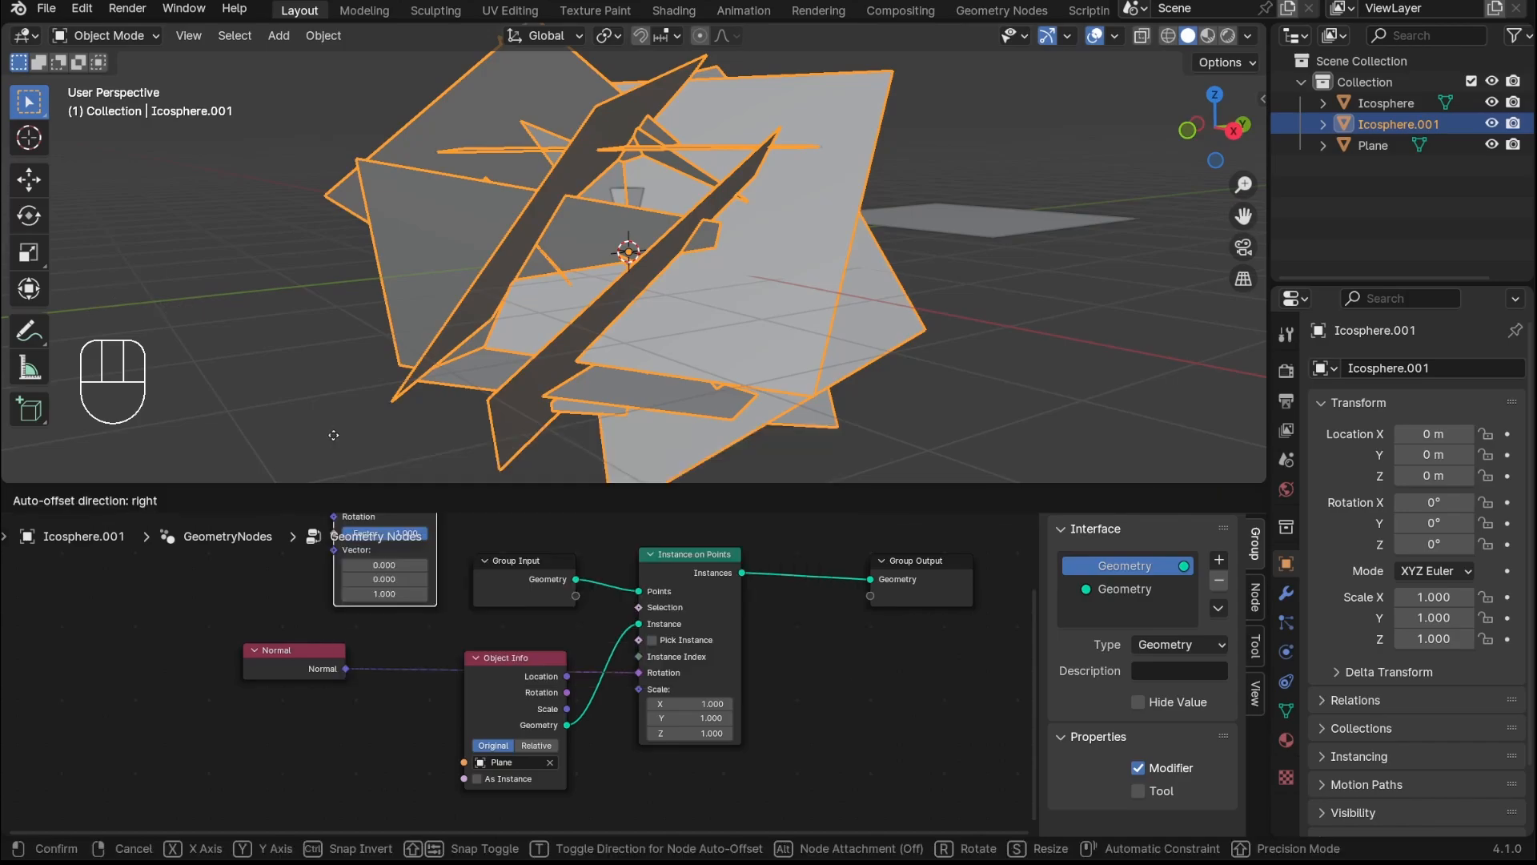
{"action": "left_click", "coordinate": [521, 641]}
{"action": "key", "text": "g"}
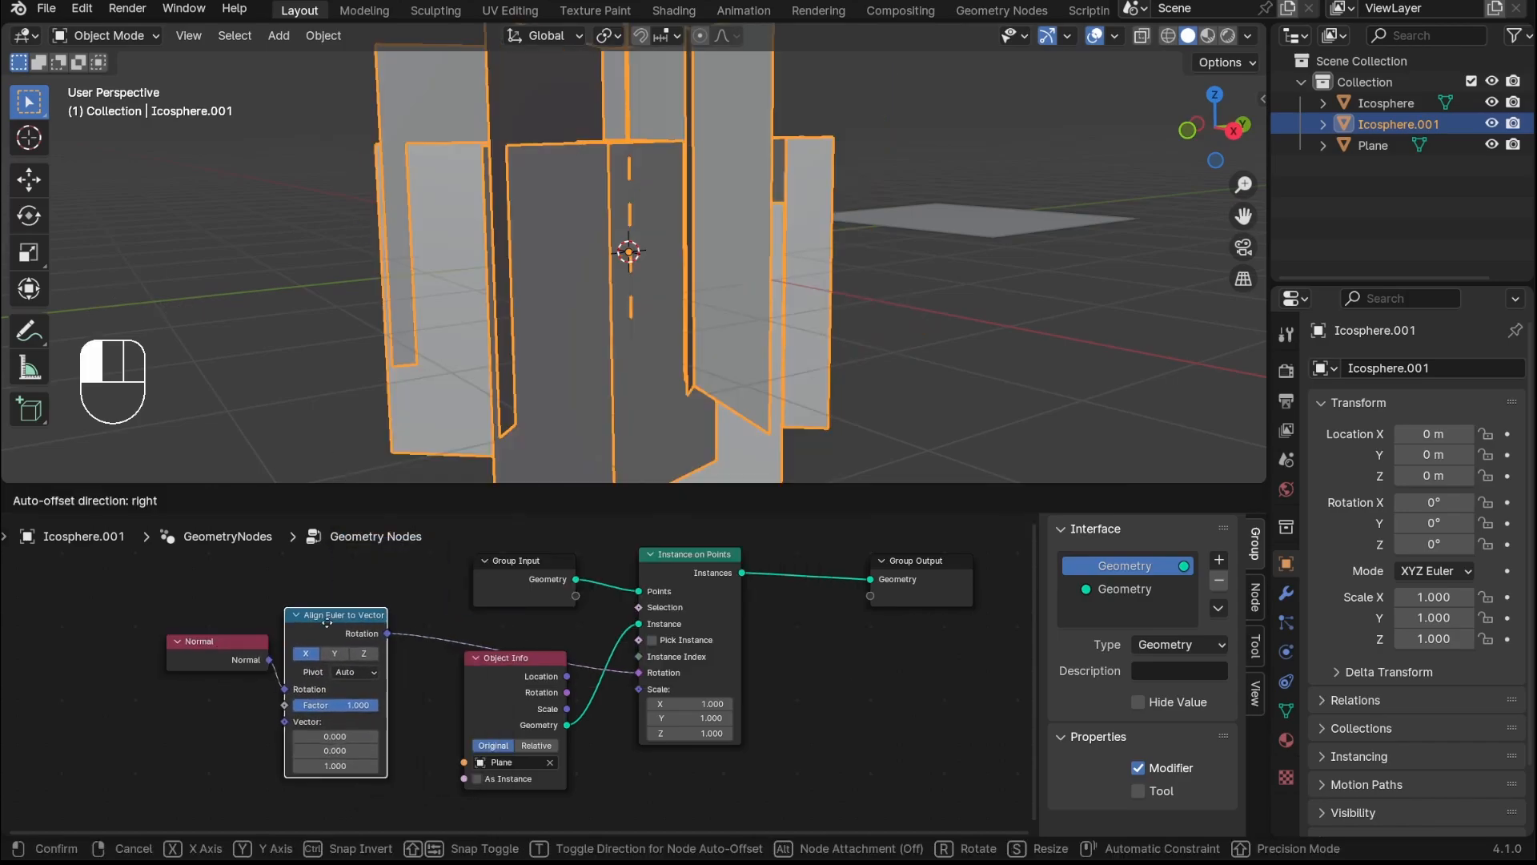
{"action": "left_click", "coordinate": [349, 635]}
{"action": "key", "text": "g"}
{"action": "left_click", "coordinate": [290, 695]}
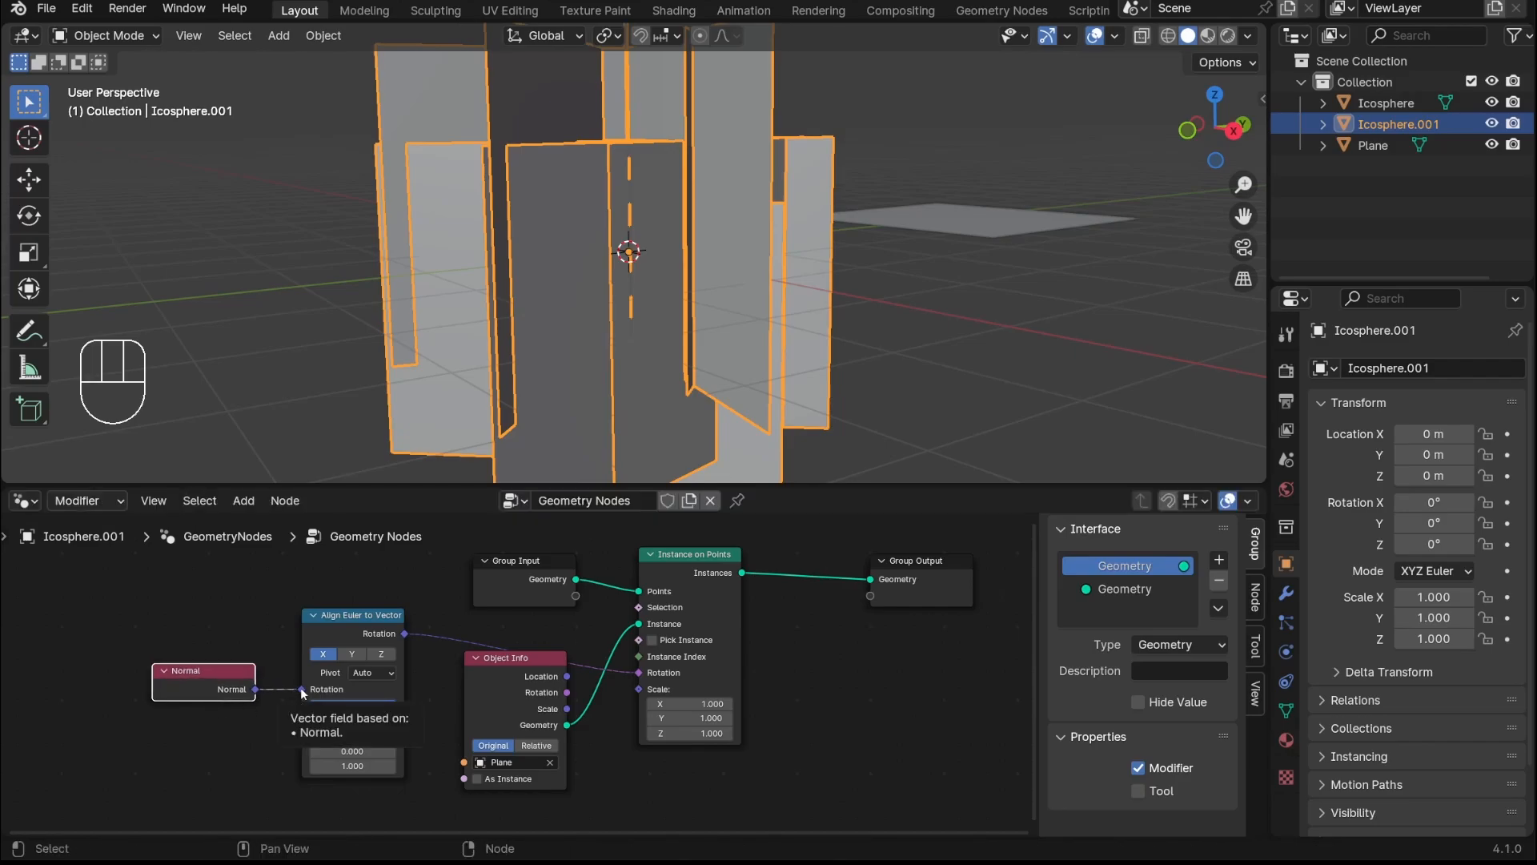
Reroute the Normal link to the Vector input of Align Euler to Vector and set its axis to Z
{"action": "left_click_drag", "start_coordinate": [301, 689], "coordinate": [301, 723]}
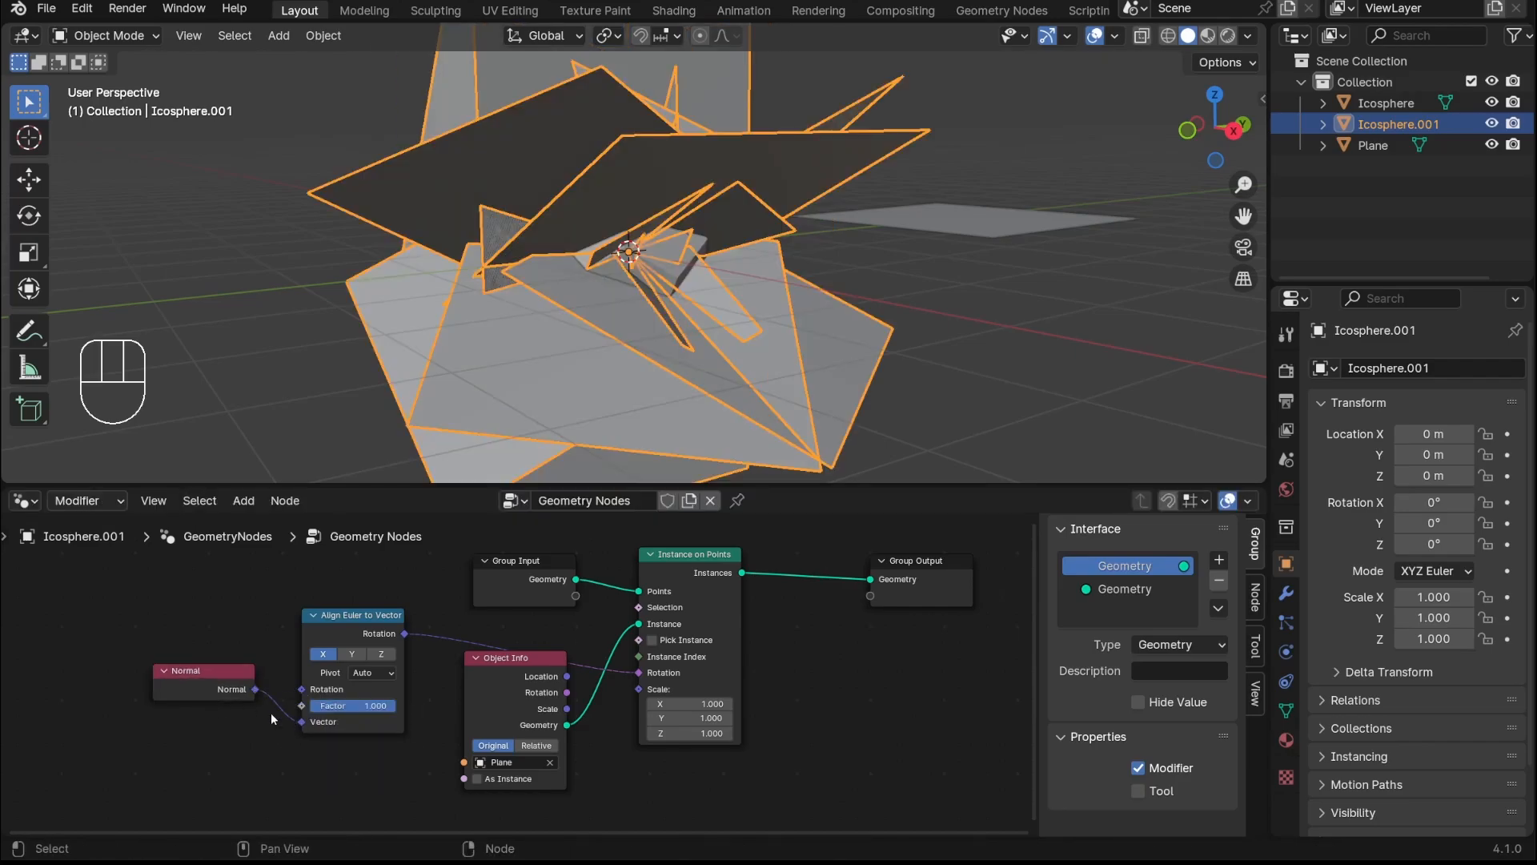
{"action": "left_click", "coordinate": [372, 658]}
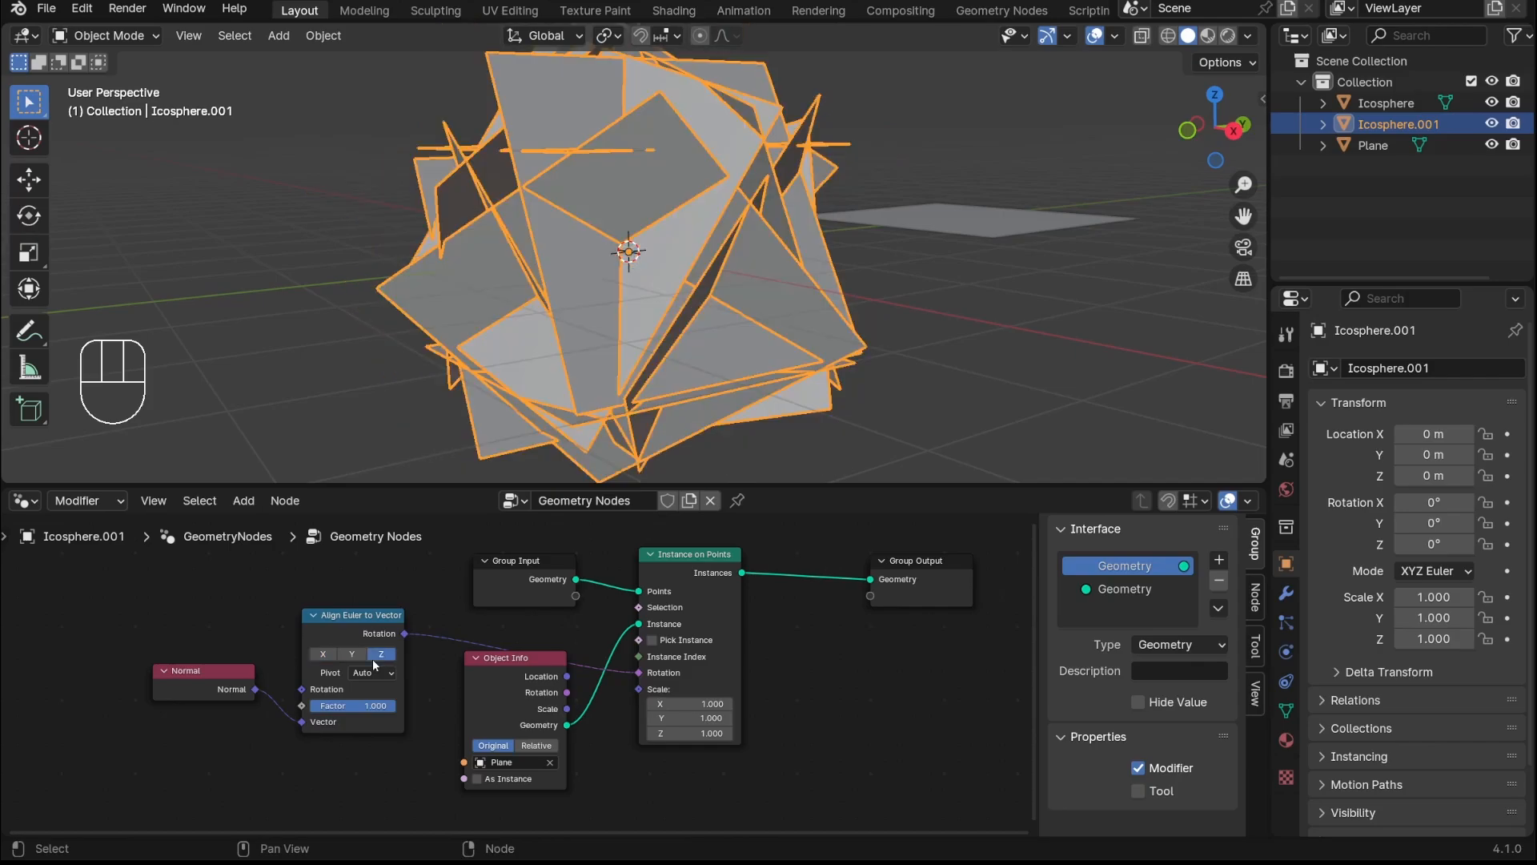
Select the source plane, switch back to the instanced icosphere, and examine from above how its planes intersect
{"action": "left_click", "coordinate": [961, 228]}
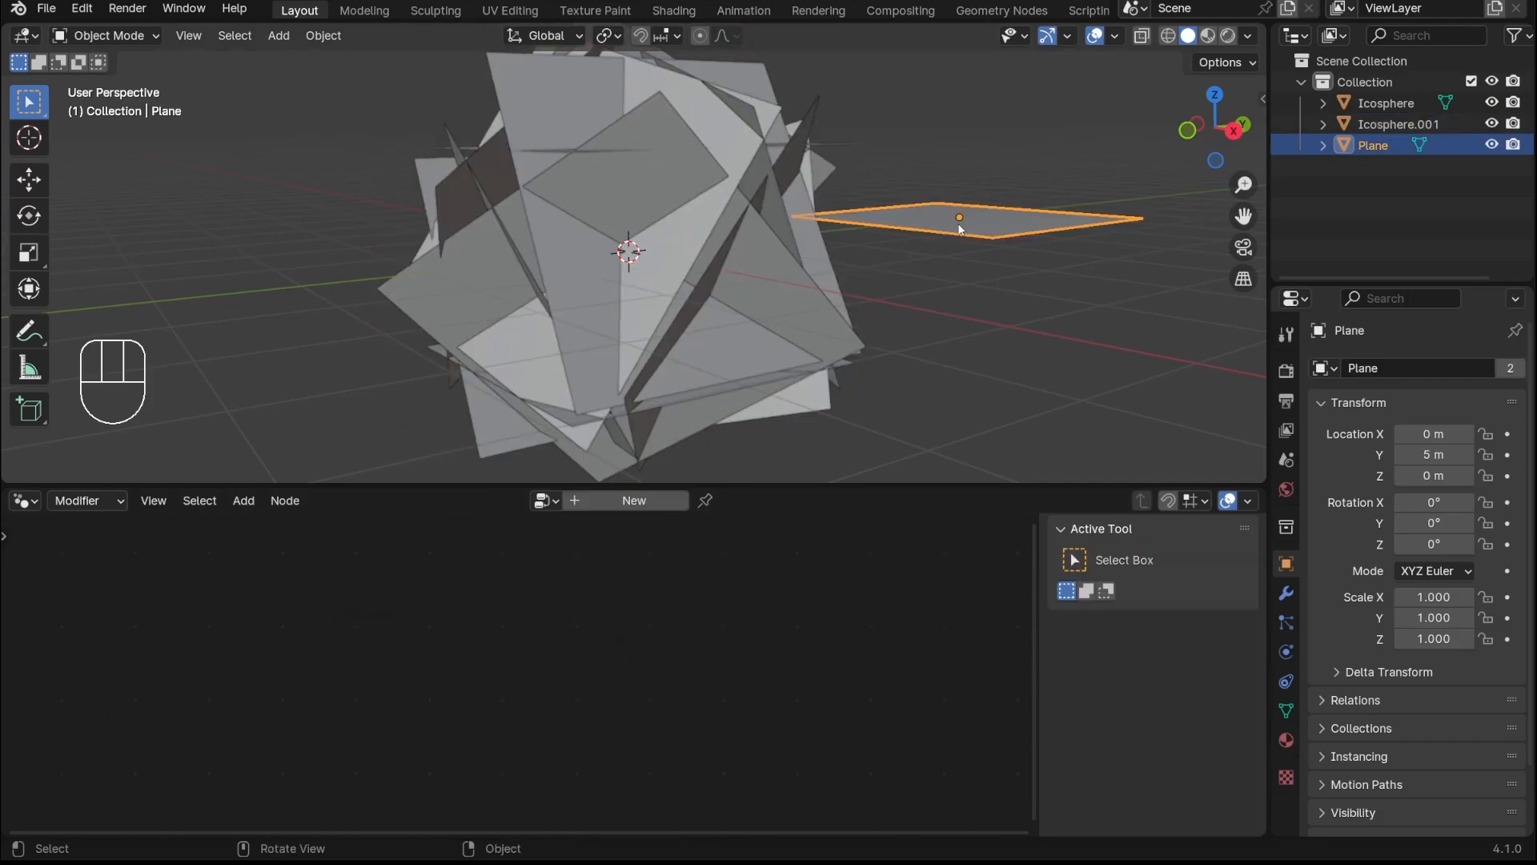
{"action": "left_click", "coordinate": [940, 297]}
{"action": "left_click", "coordinate": [653, 214]}
{"action": "middle_click_drag", "start_coordinate": [652, 215], "coordinate": [693, 301]}
{"action": "scroll", "coordinate": [579, 218], "scroll_direction": "up", "scroll_amount": 5}
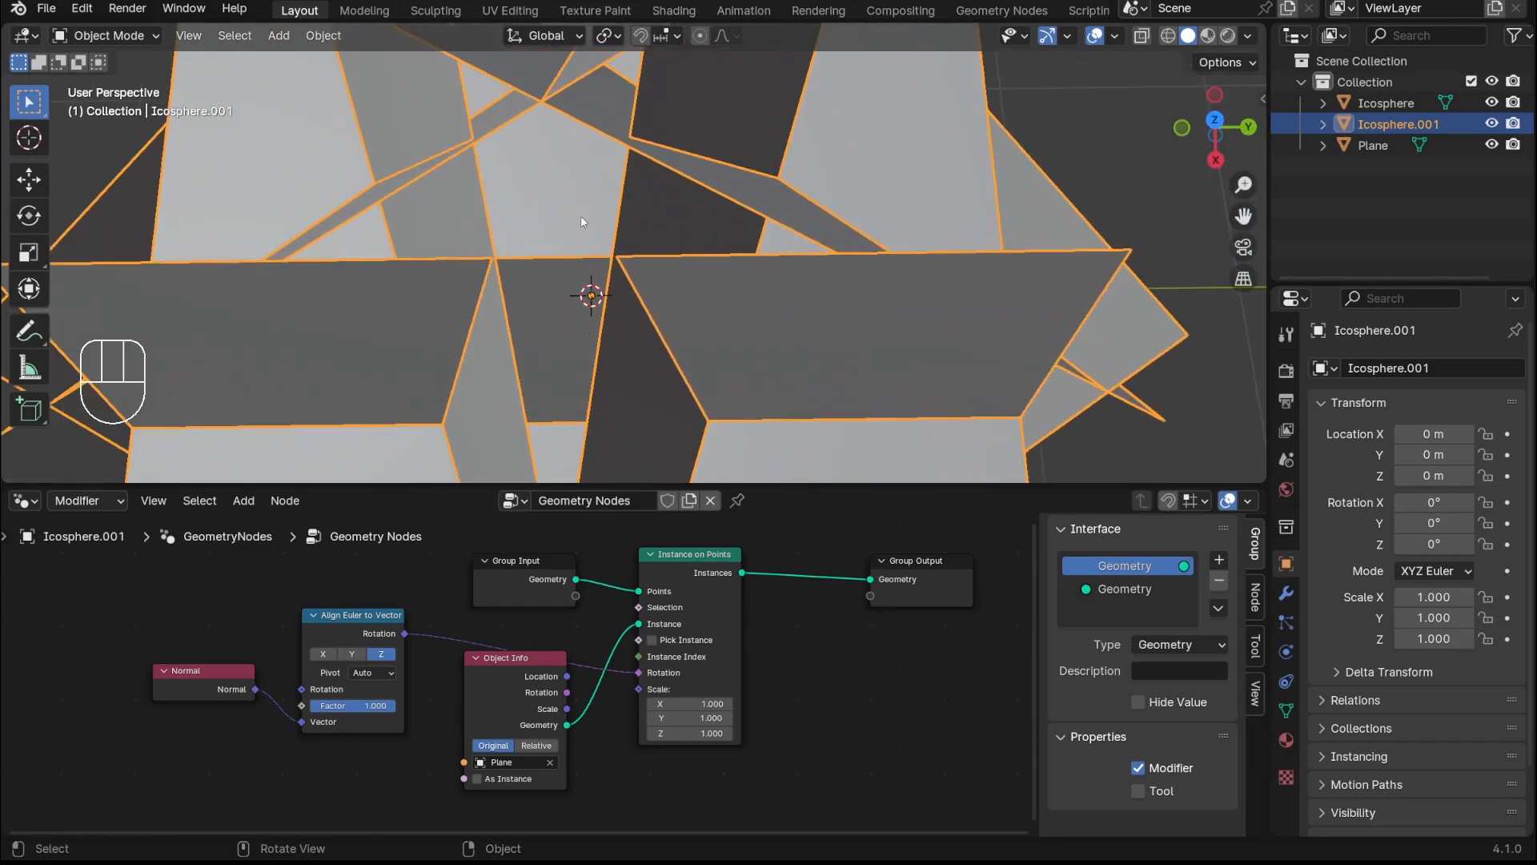
Examine how the instanced planes intersect from several angles and compare them with the source plane beside them
{"action": "mouse_move", "coordinate": [579, 215]}
{"action": "middle_mouse_down", "text": "shift"}
{"action": "mouse_move", "coordinate": [679, 271]}
{"action": "mouse_move", "coordinate": [738, 237]}
{"action": "mouse_move", "coordinate": [789, 319]}
{"action": "mouse_move", "coordinate": [650, 315]}
{"action": "mouse_move", "coordinate": [610, 281]}
{"action": "mouse_move", "coordinate": [723, 314]}
{"action": "middle_mouse_up", "text": "shift"}
{"action": "scroll", "coordinate": [695, 292], "scroll_direction": "down", "scroll_amount": 4}
{"action": "key", "text": "z"}
{"action": "key", "text": "z"}
{"action": "left_click", "coordinate": [536, 335]}
{"action": "key", "text": "z"}
{"action": "left_click", "coordinate": [830, 323]}
{"action": "left_click", "coordinate": [910, 335]}
{"action": "middle_click_drag", "start_coordinate": [909, 334], "coordinate": [828, 272]}
{"action": "scroll", "coordinate": [777, 238], "scroll_direction": "up", "scroll_amount": 5}
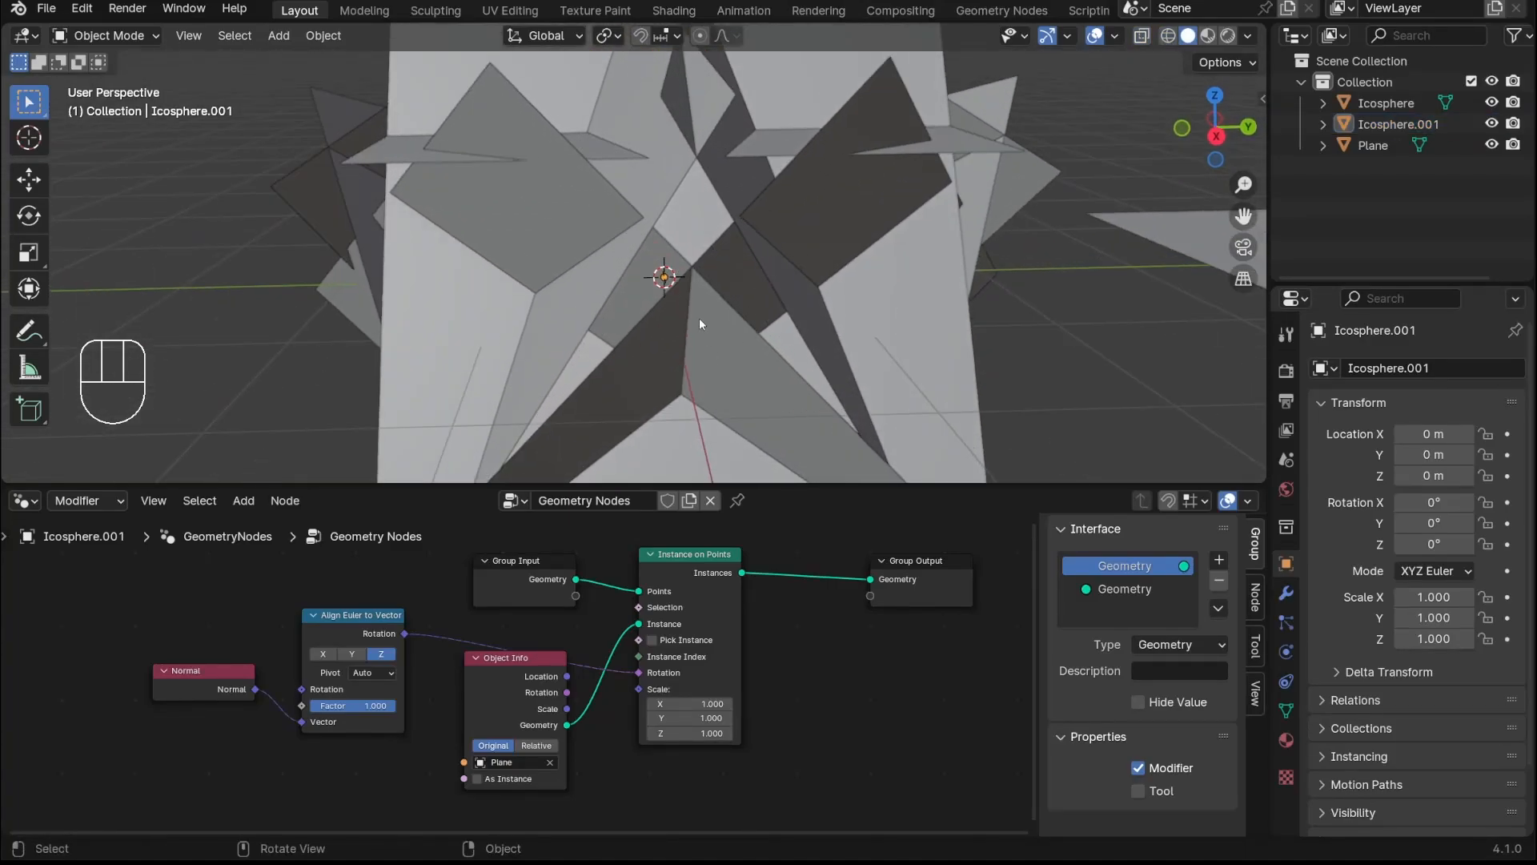
{"action": "scroll", "coordinate": [766, 288], "scroll_direction": "down", "scroll_amount": 5}
{"action": "middle_click_drag", "start_coordinate": [766, 288], "coordinate": [747, 320], "text": "shift"}
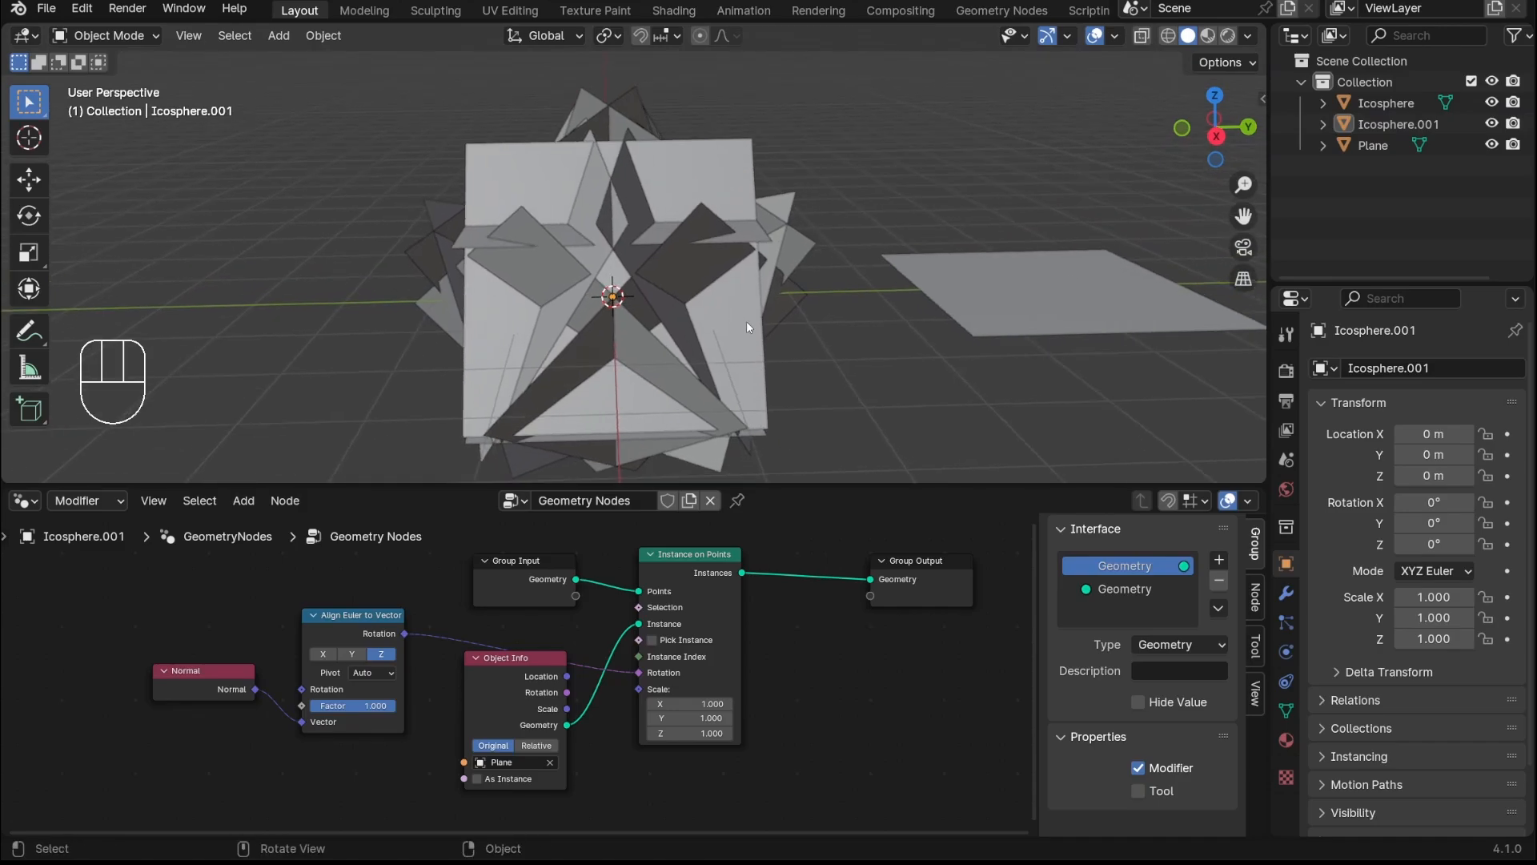
{"action": "left_click", "coordinate": [698, 325]}
{"action": "middle_click_drag", "start_coordinate": [850, 360], "coordinate": [867, 347]}
{"action": "left_click", "coordinate": [867, 347]}
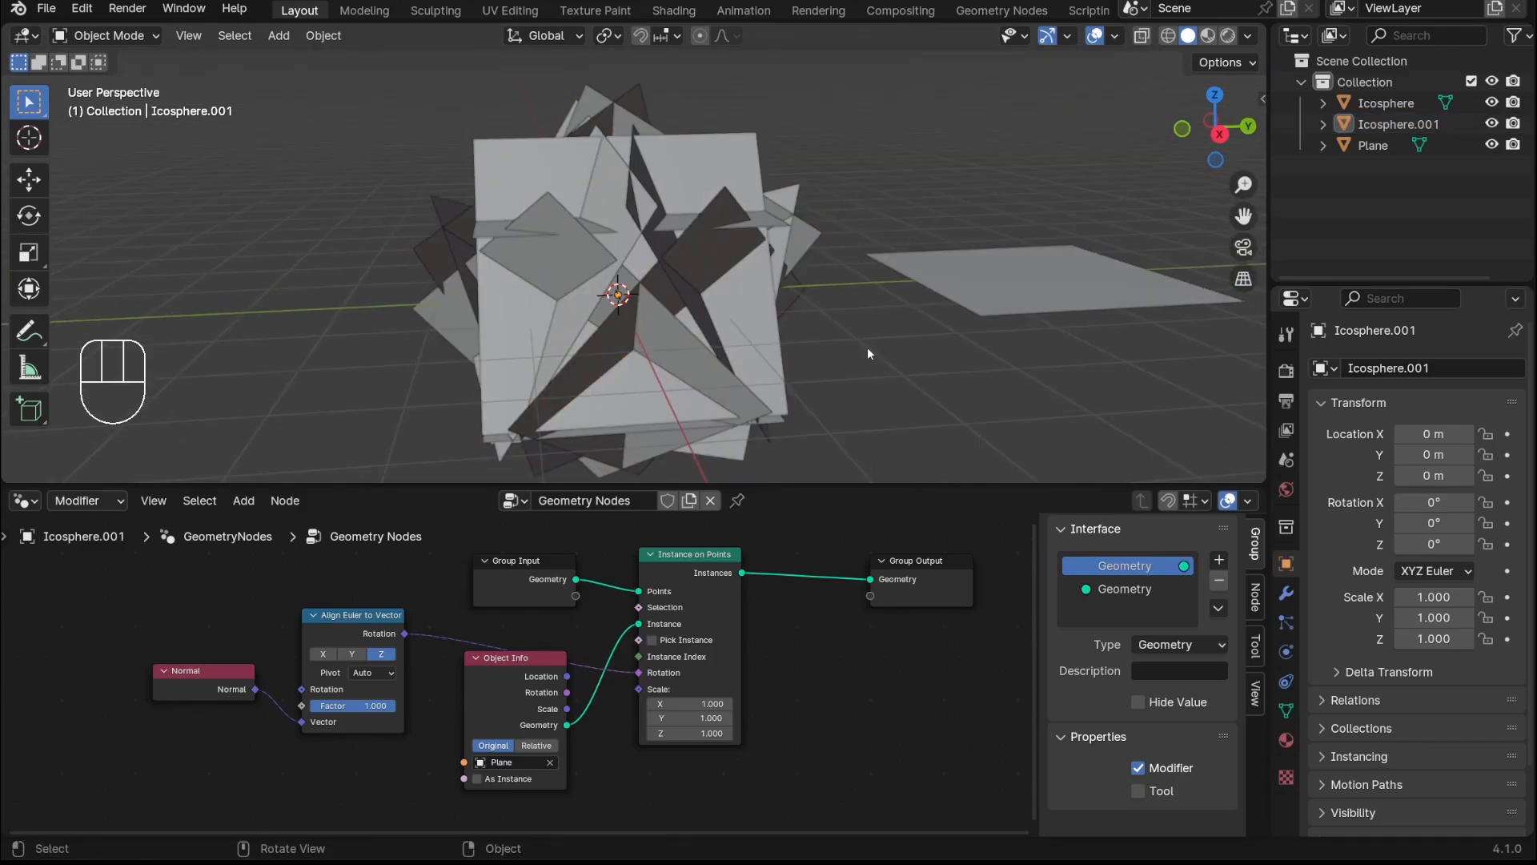
{"action": "scroll", "coordinate": [843, 353], "scroll_direction": "up", "scroll_amount": 2}
{"action": "left_click", "coordinate": [704, 340]}
{"action": "left_click", "coordinate": [1092, 322]}
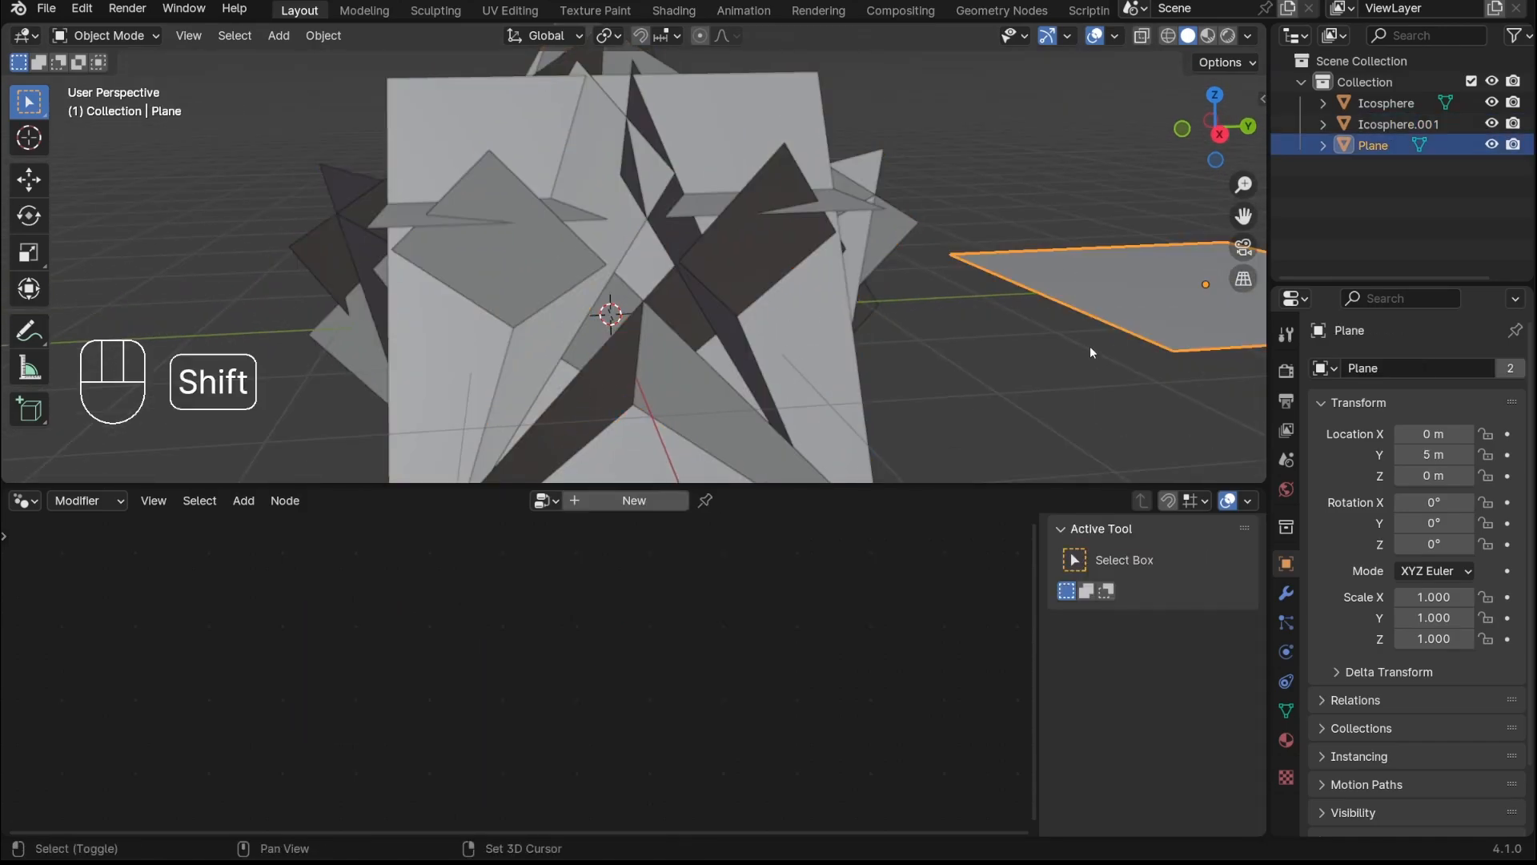
{"action": "middle_click_drag", "start_coordinate": [1033, 377], "coordinate": [944, 267], "text": "shift"}
{"action": "scroll", "coordinate": [880, 313], "scroll_direction": "down", "scroll_amount": 2}
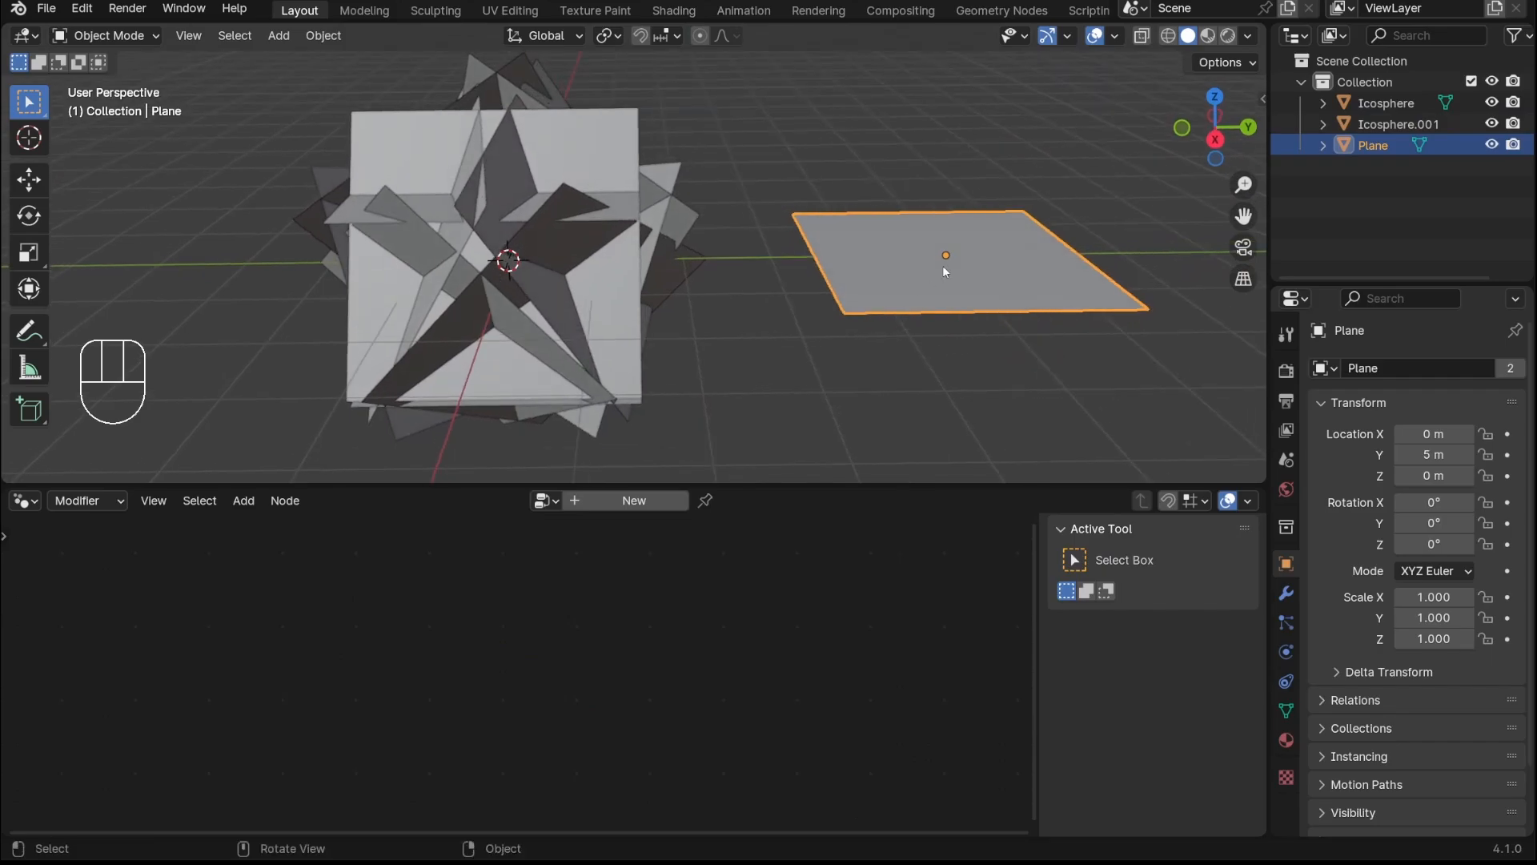
Insert a Realize Instances node between Instance on Points and Group Output on the instanced icosphere, and deselect everything
{"action": "left_click", "coordinate": [661, 319]}
{"action": "middle_click_drag", "start_coordinate": [661, 320], "coordinate": [731, 735]}
{"action": "scroll", "coordinate": [745, 695], "scroll_direction": "up", "scroll_amount": 1}
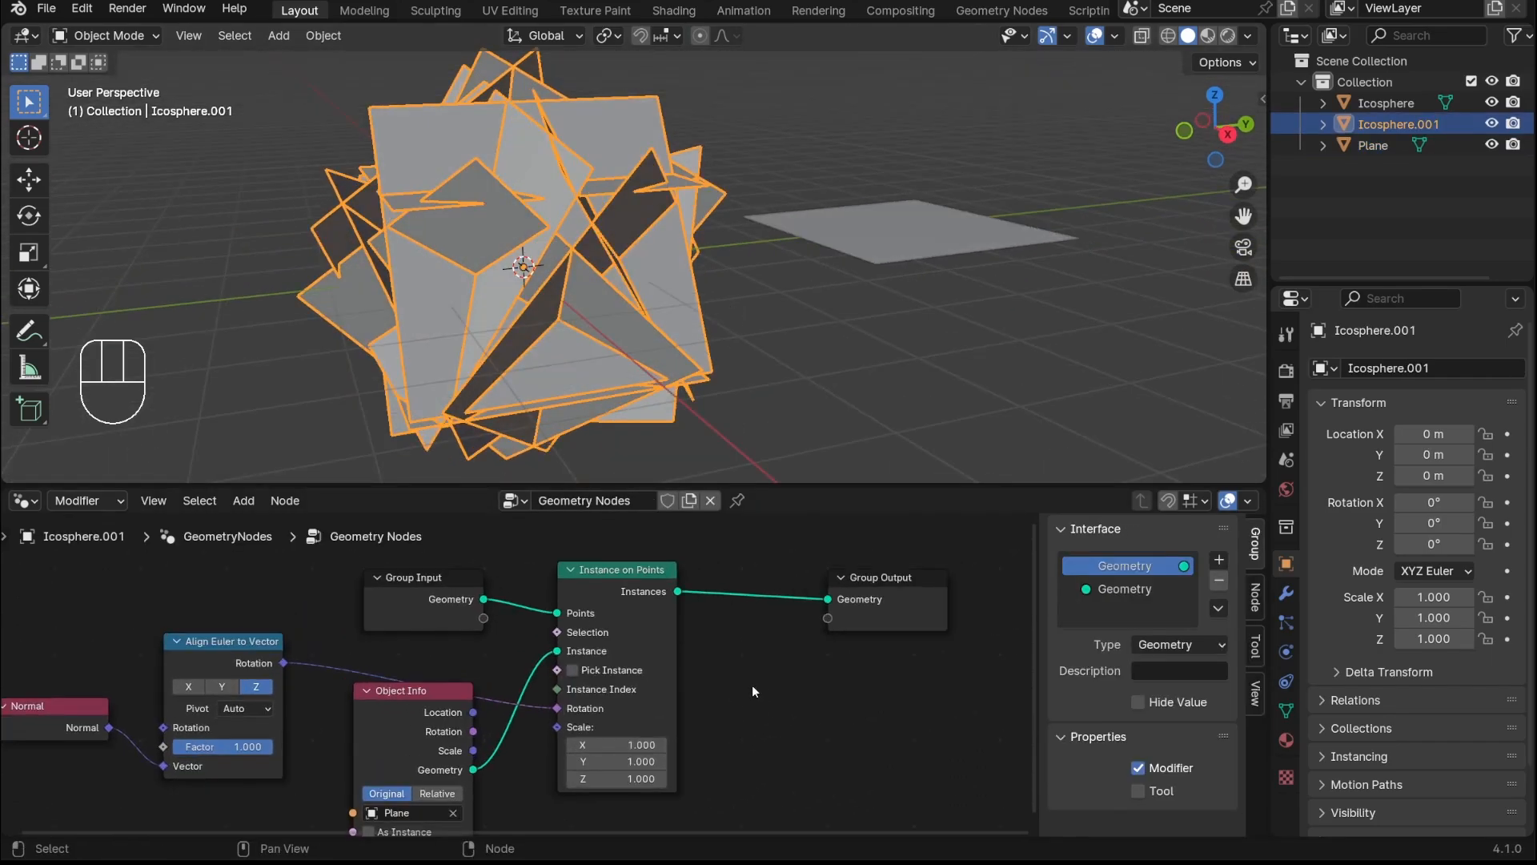
{"action": "key", "text": "shift+a"}
{"action": "left_click", "coordinate": [705, 423]}
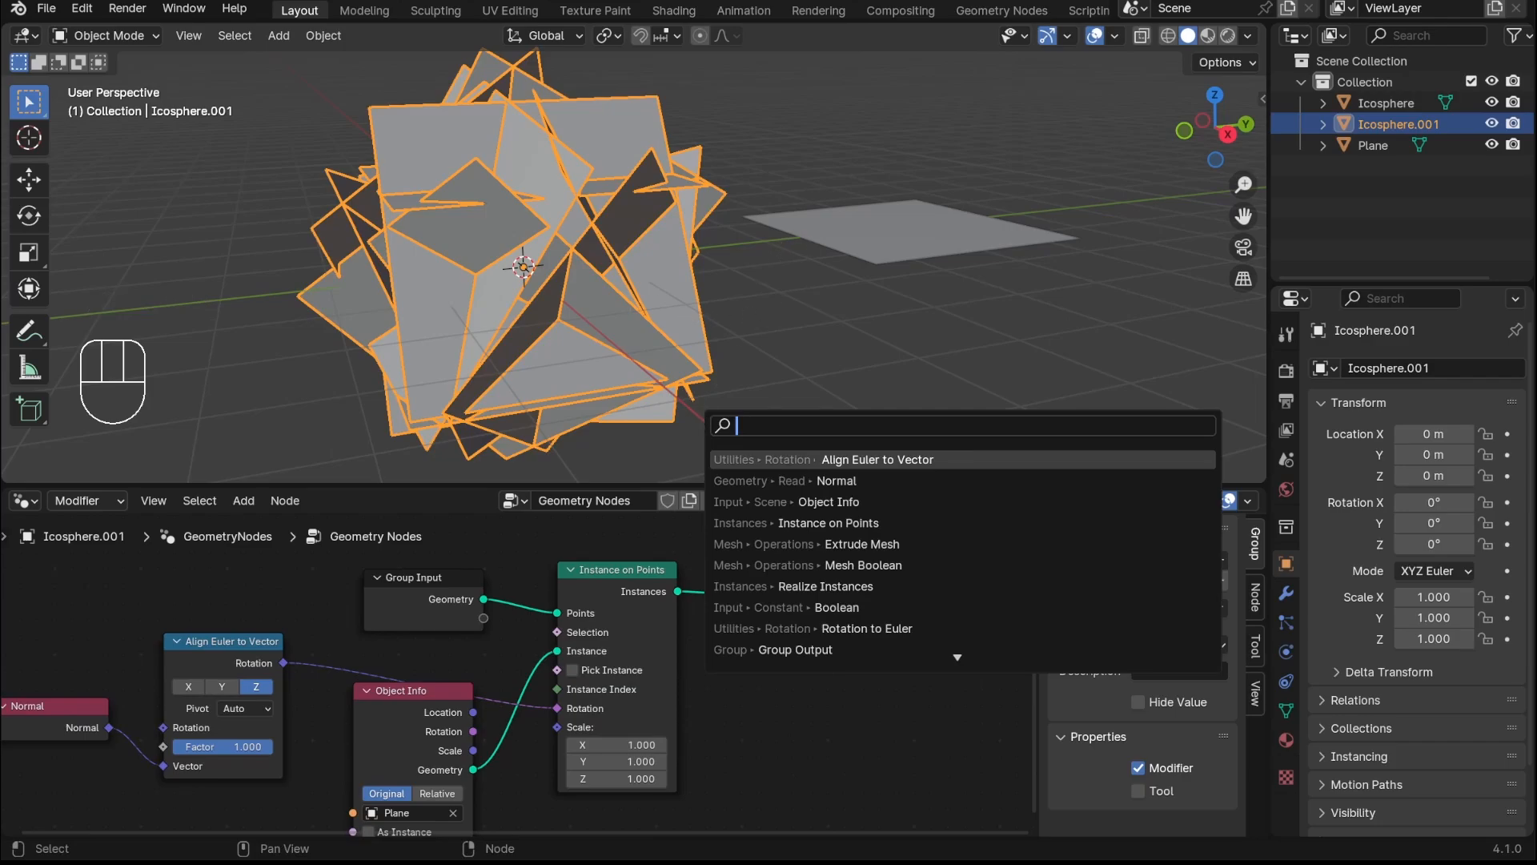
{"action": "type", "text": "rea"}
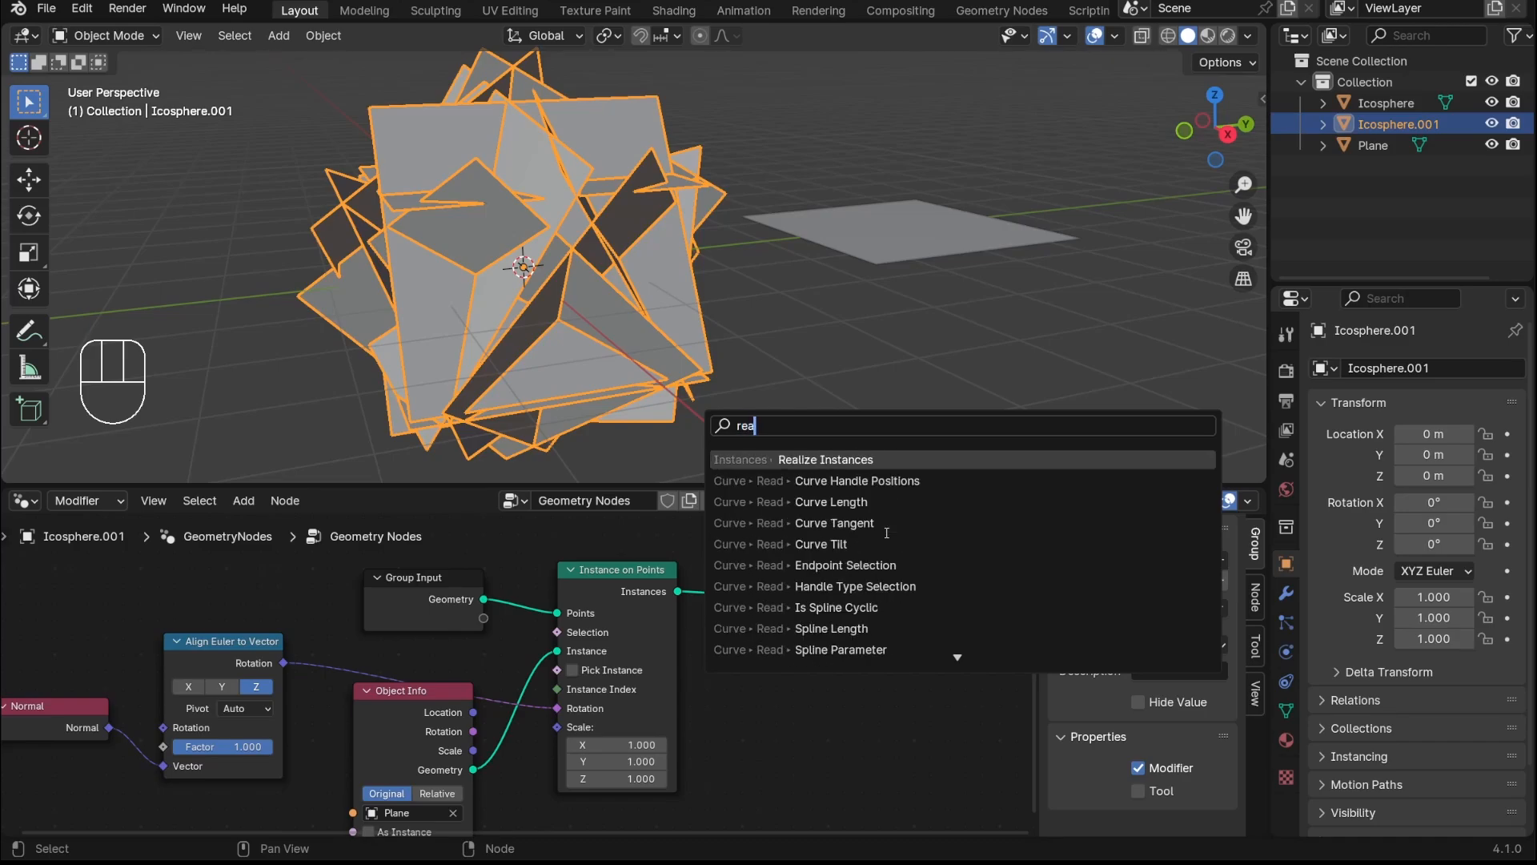
{"action": "key", "text": "Return"}
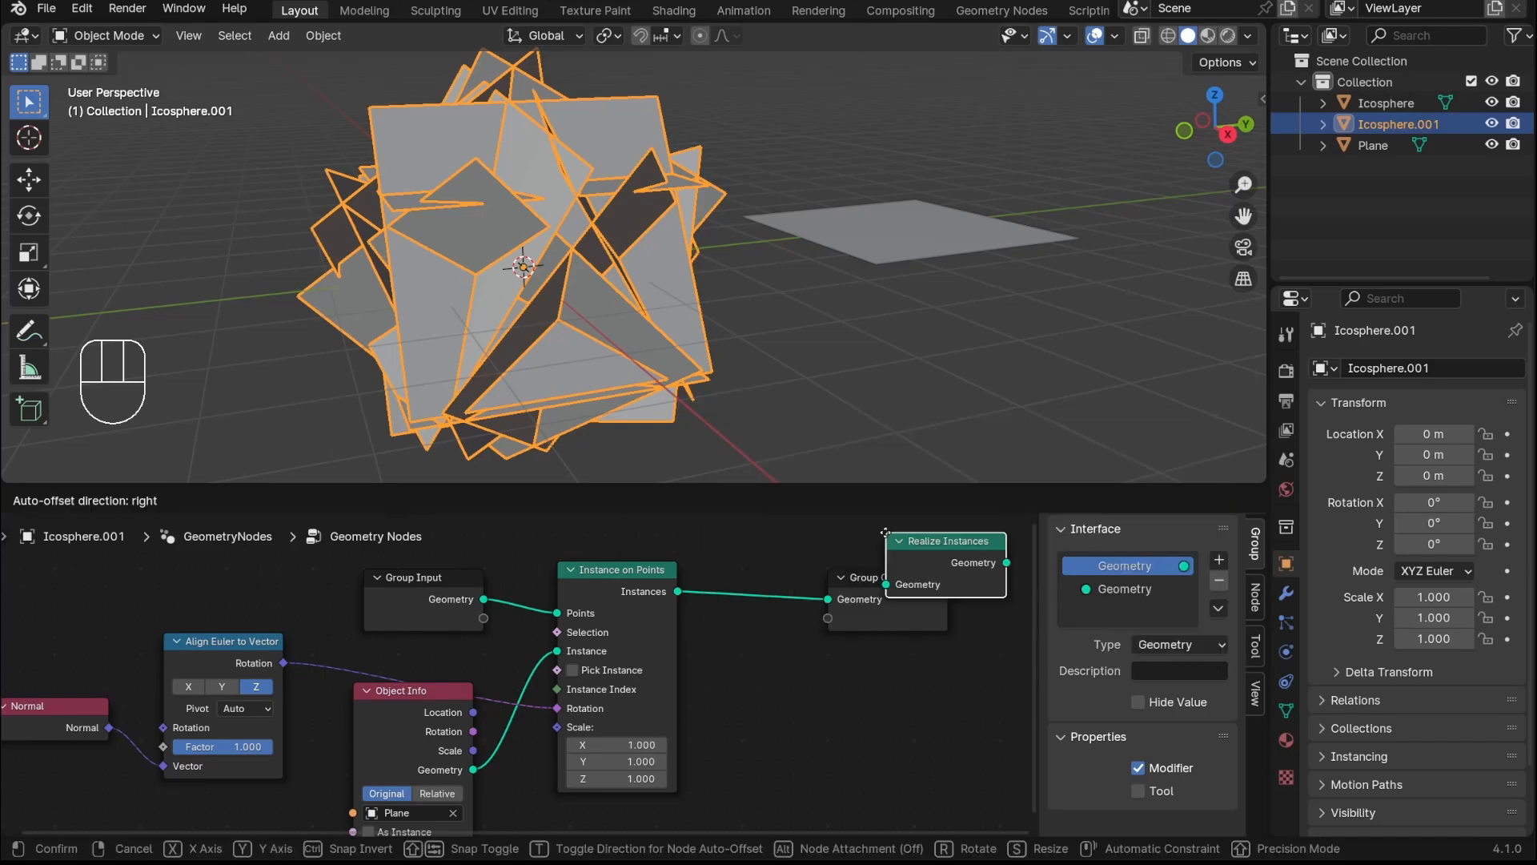
{"action": "left_click", "coordinate": [749, 564]}
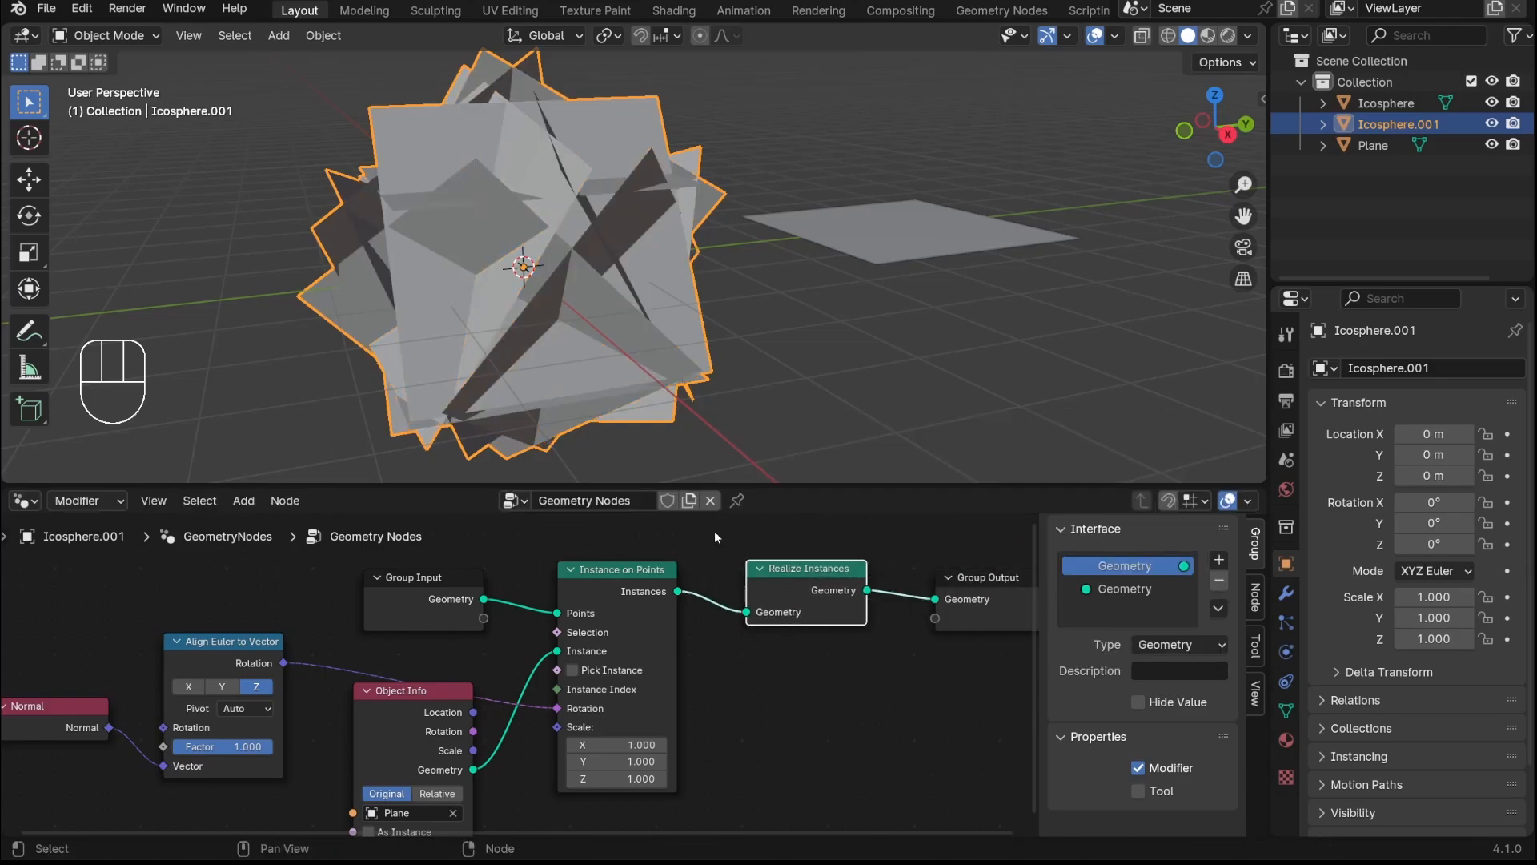
{"action": "key", "text": "alt+a"}
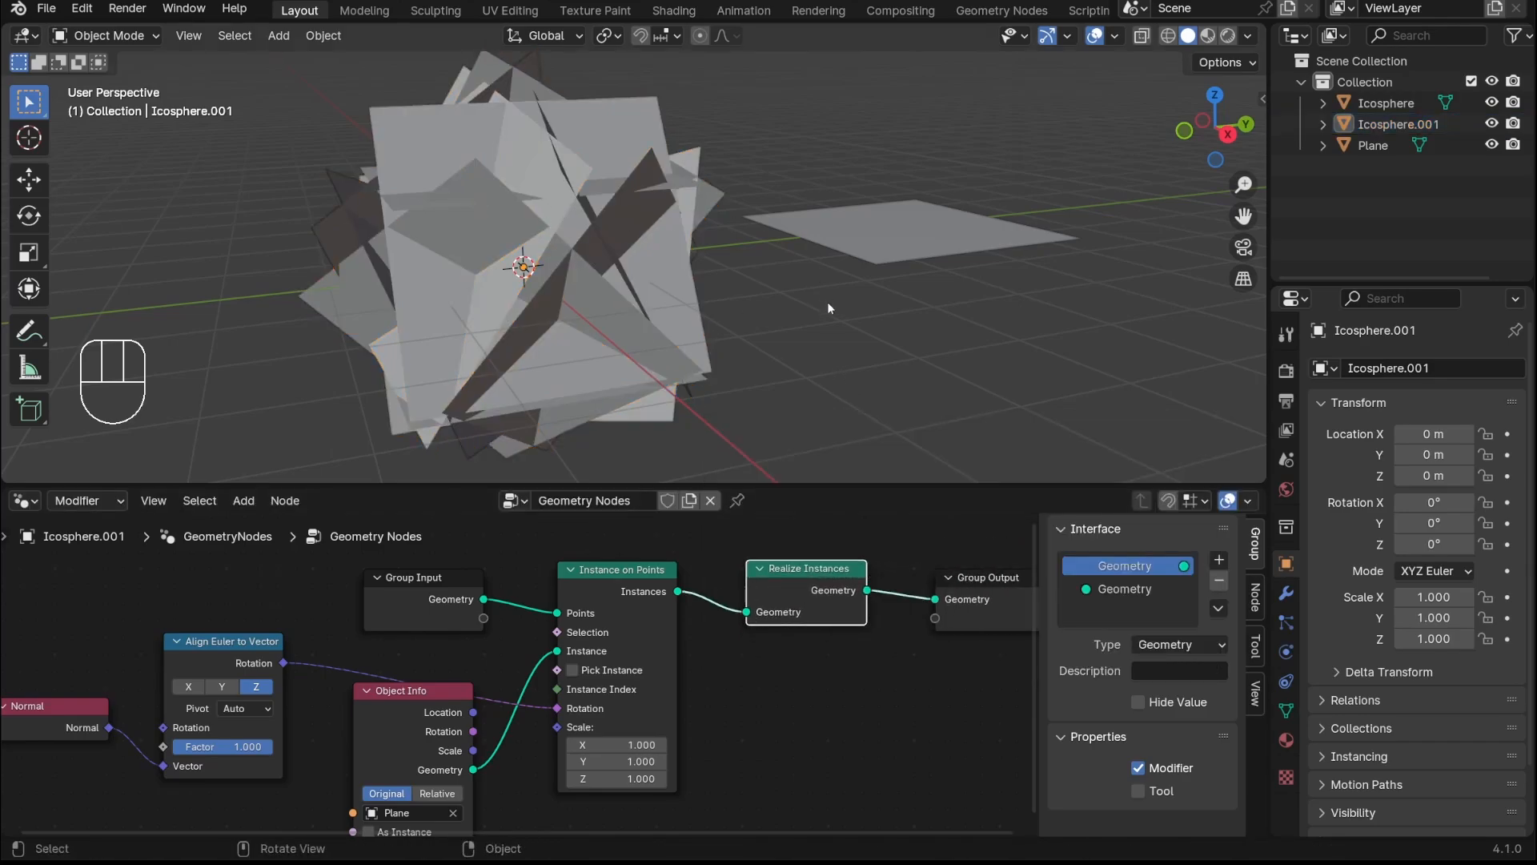
Add a Solidify modifier to the source plane and inspect the thickness of the plane and its instances
{"action": "left_click", "coordinate": [899, 223]}
{"action": "middle_click_drag", "start_coordinate": [939, 296], "coordinate": [849, 328], "text": "shift"}
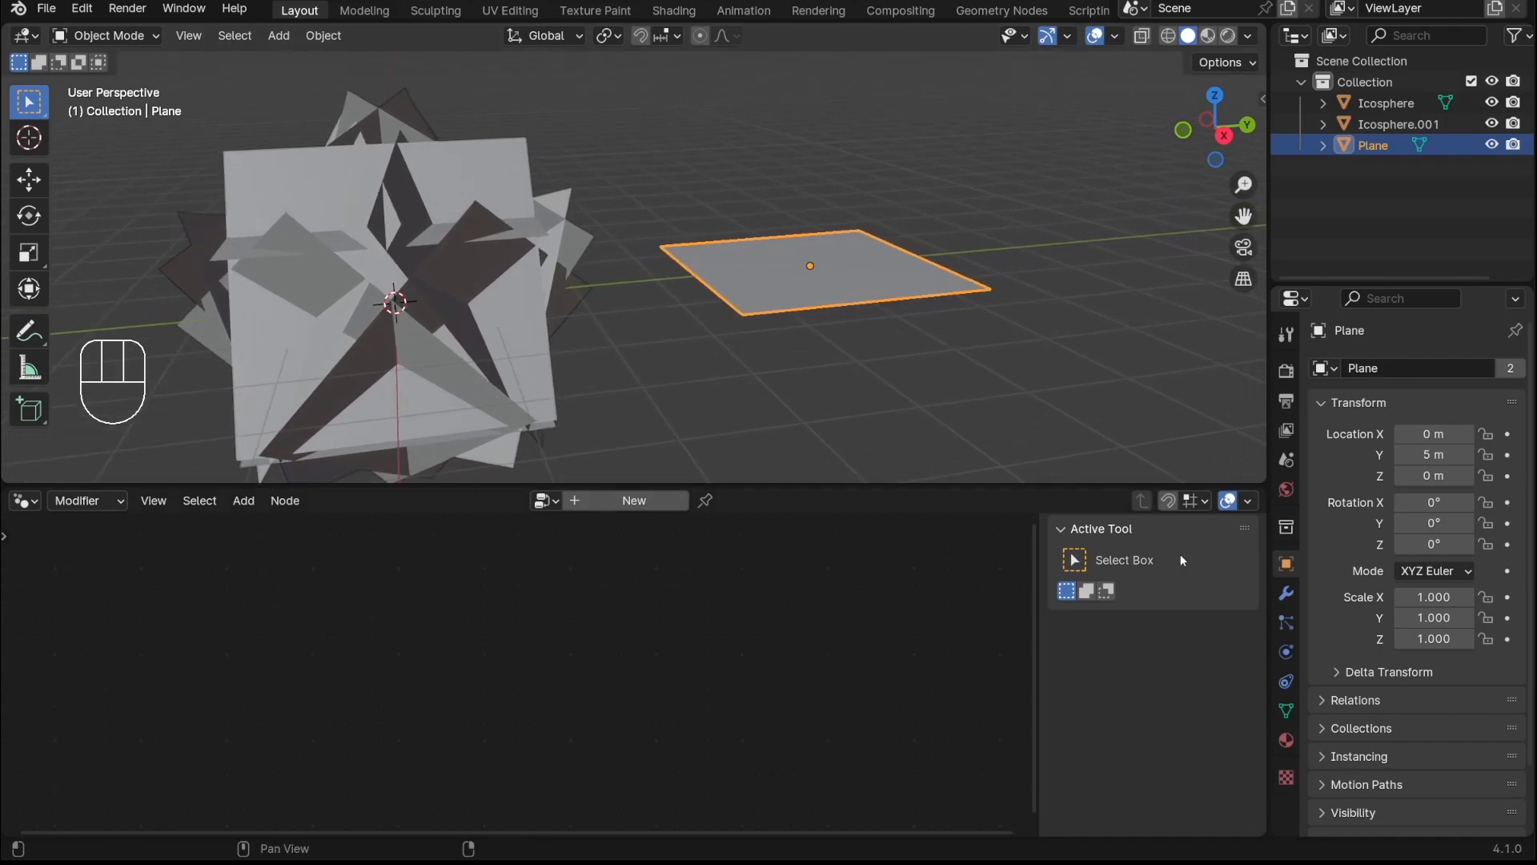
{"action": "left_click", "coordinate": [1286, 593]}
{"action": "left_click", "coordinate": [1347, 373]}
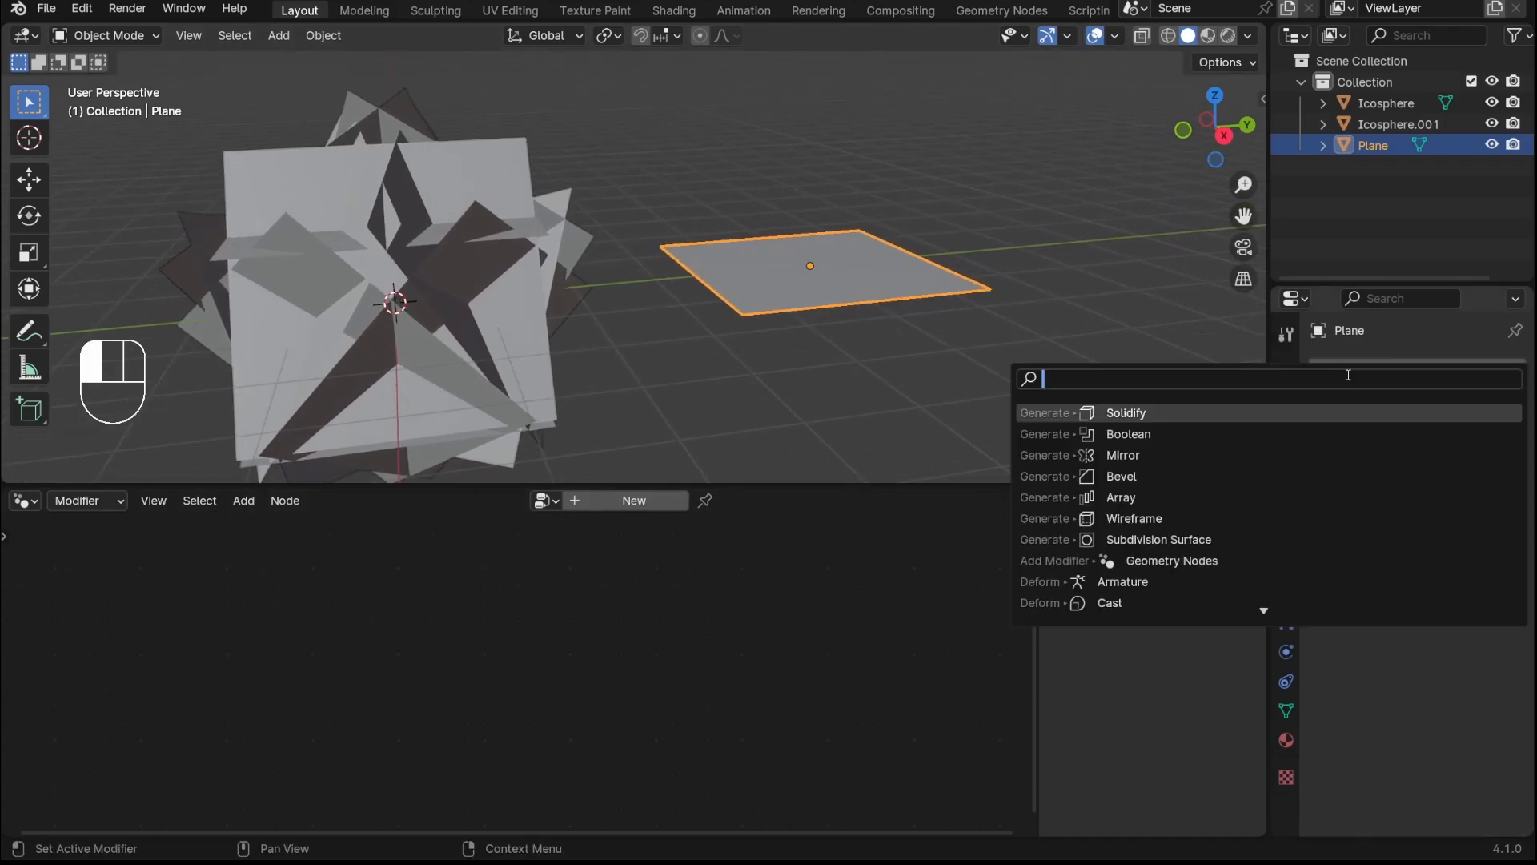
{"action": "type", "text": "sol"}
{"action": "key", "text": "Return"}
{"action": "scroll", "coordinate": [967, 354], "scroll_direction": "up", "scroll_amount": 3}
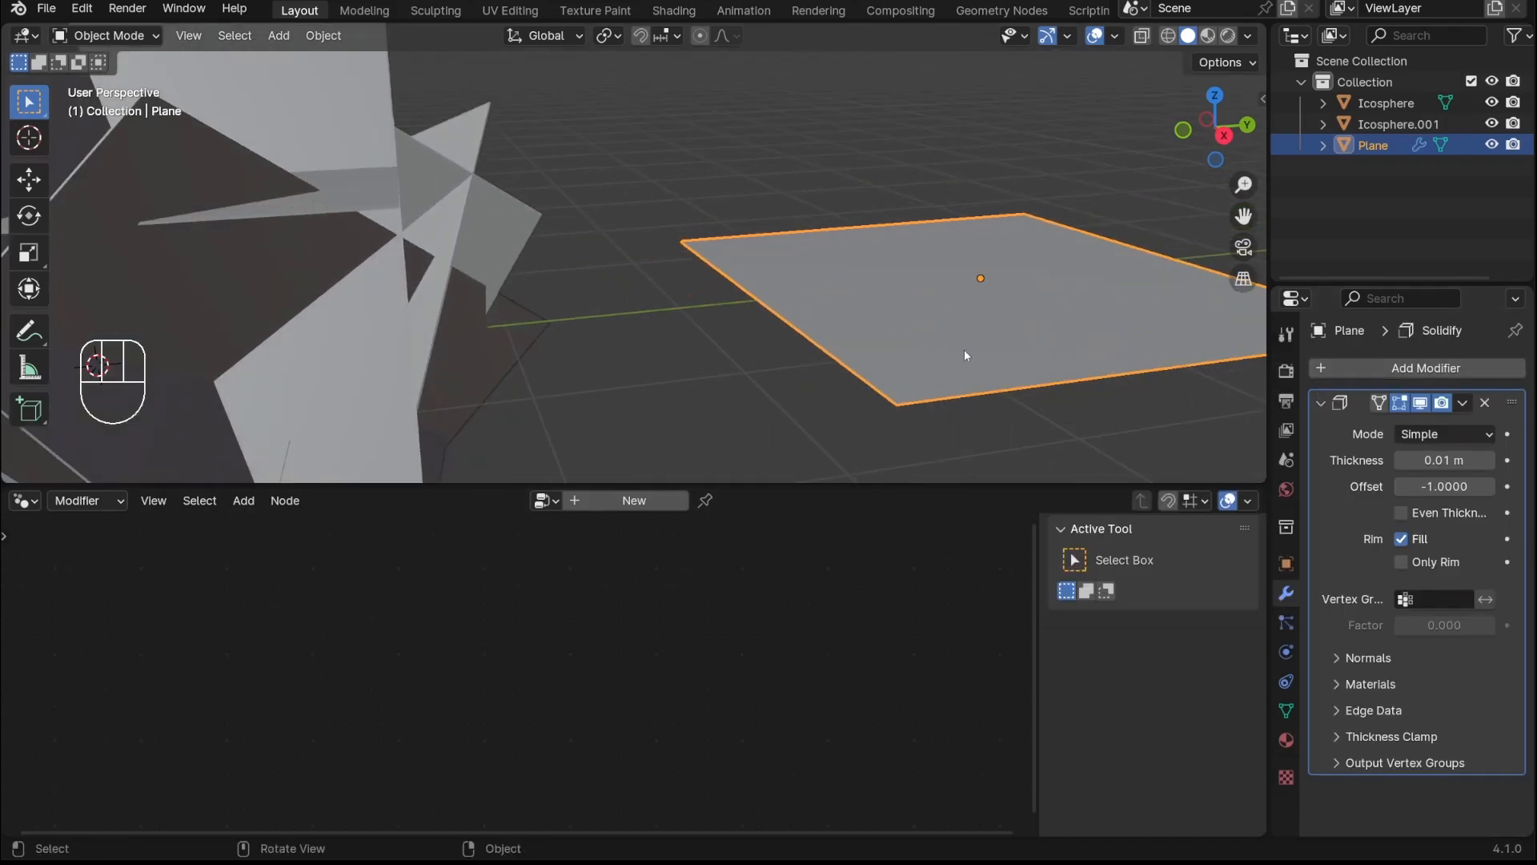
{"action": "middle_click_drag", "start_coordinate": [965, 353], "coordinate": [928, 298], "text": "shift"}
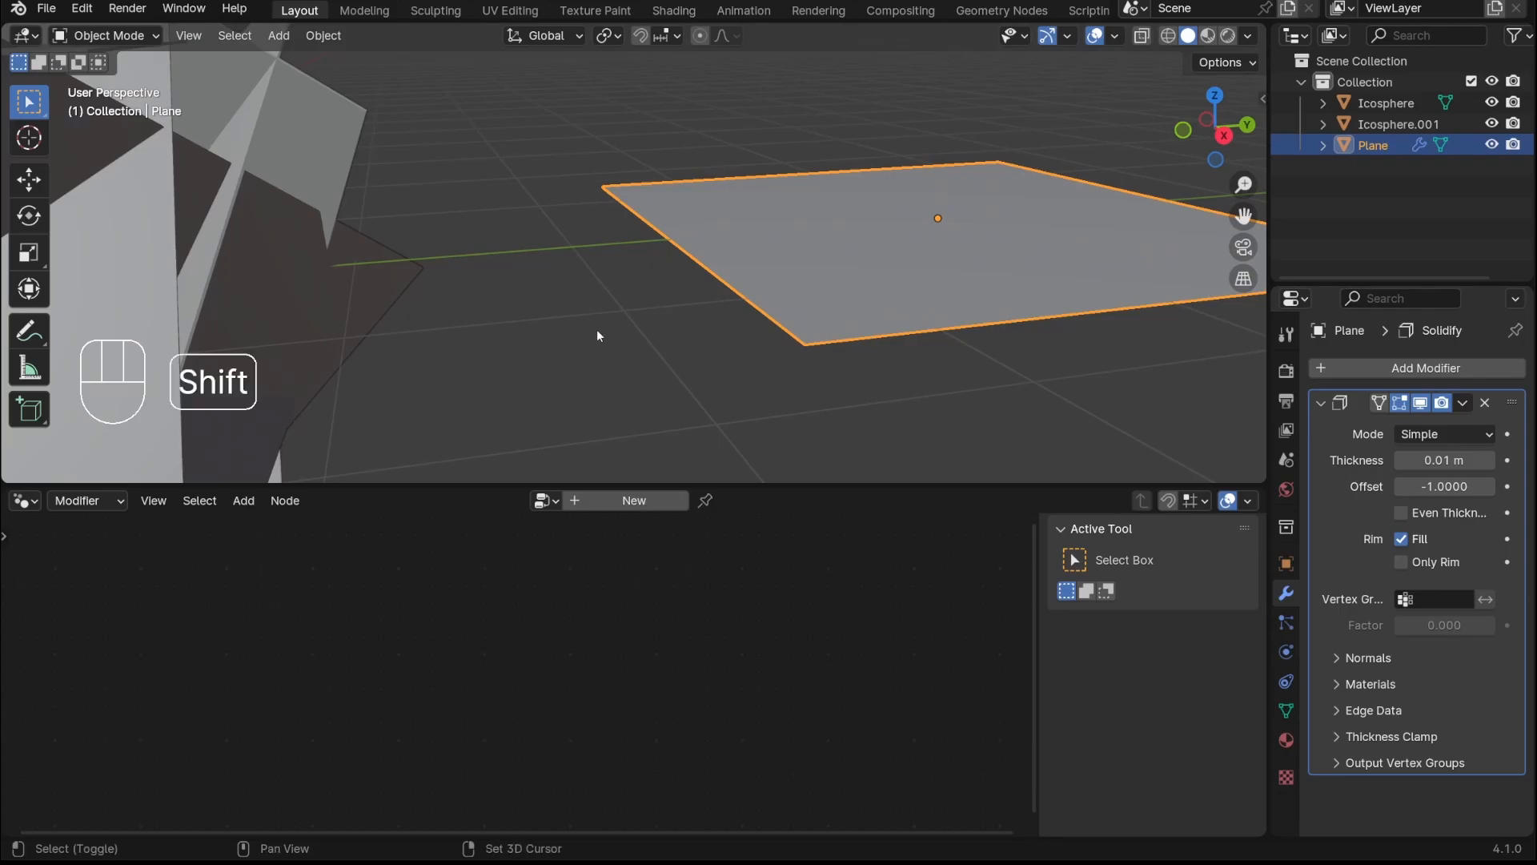
{"action": "middle_click_drag", "start_coordinate": [598, 331], "coordinate": [1011, 413], "text": "shift"}
{"action": "scroll", "coordinate": [377, 263], "scroll_direction": "down", "scroll_amount": 4}
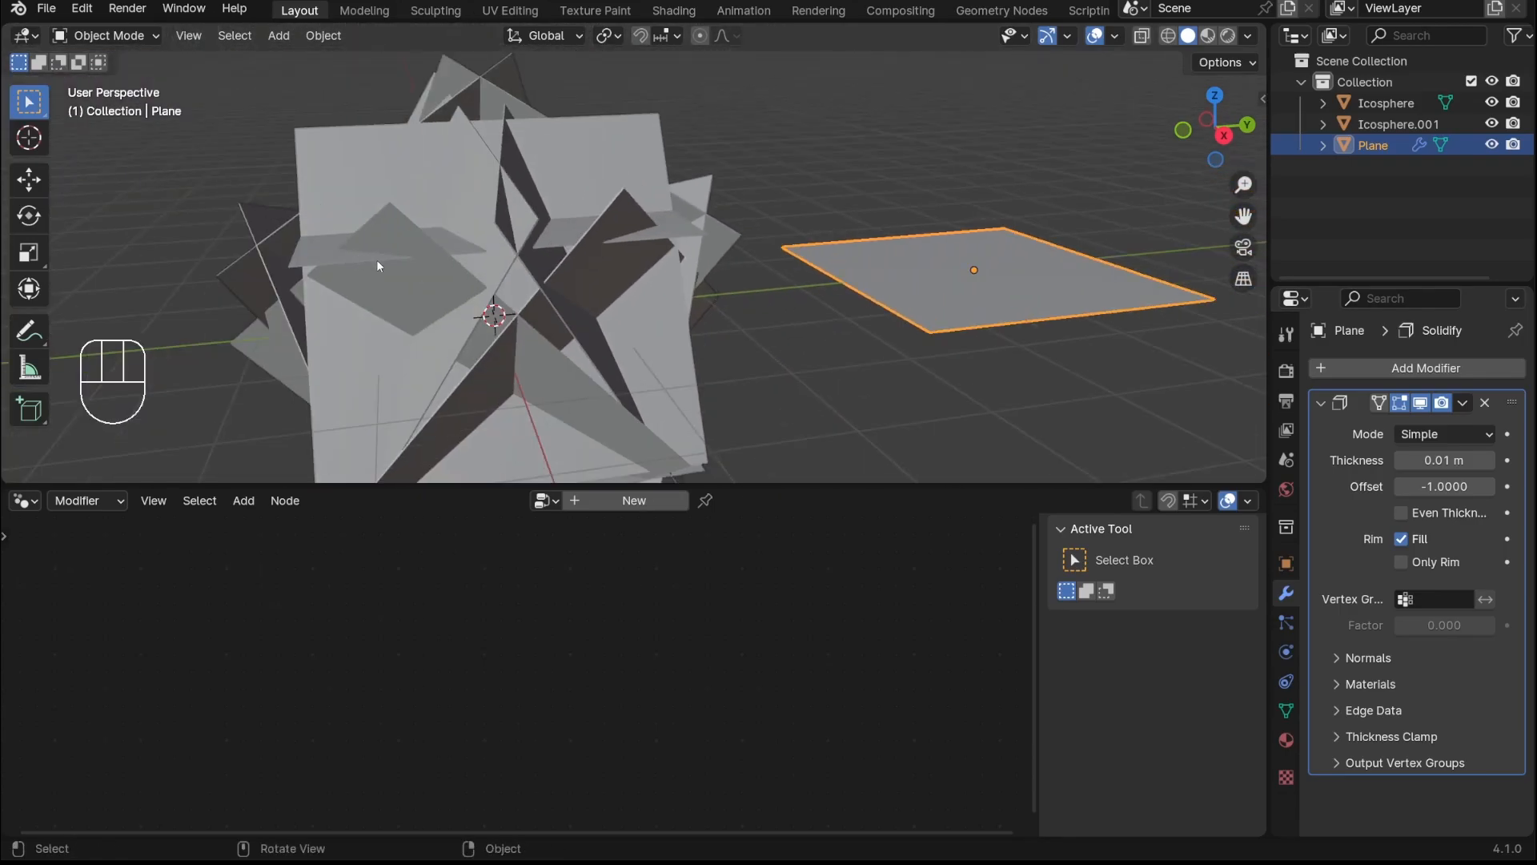
Select the dodecahedron hidden inside the instanced planes and try moving it out of them
{"action": "left_click", "coordinate": [1413, 104]}
{"action": "scroll", "coordinate": [720, 312], "scroll_direction": "down", "scroll_amount": 3}
{"action": "key", "text": "g"}
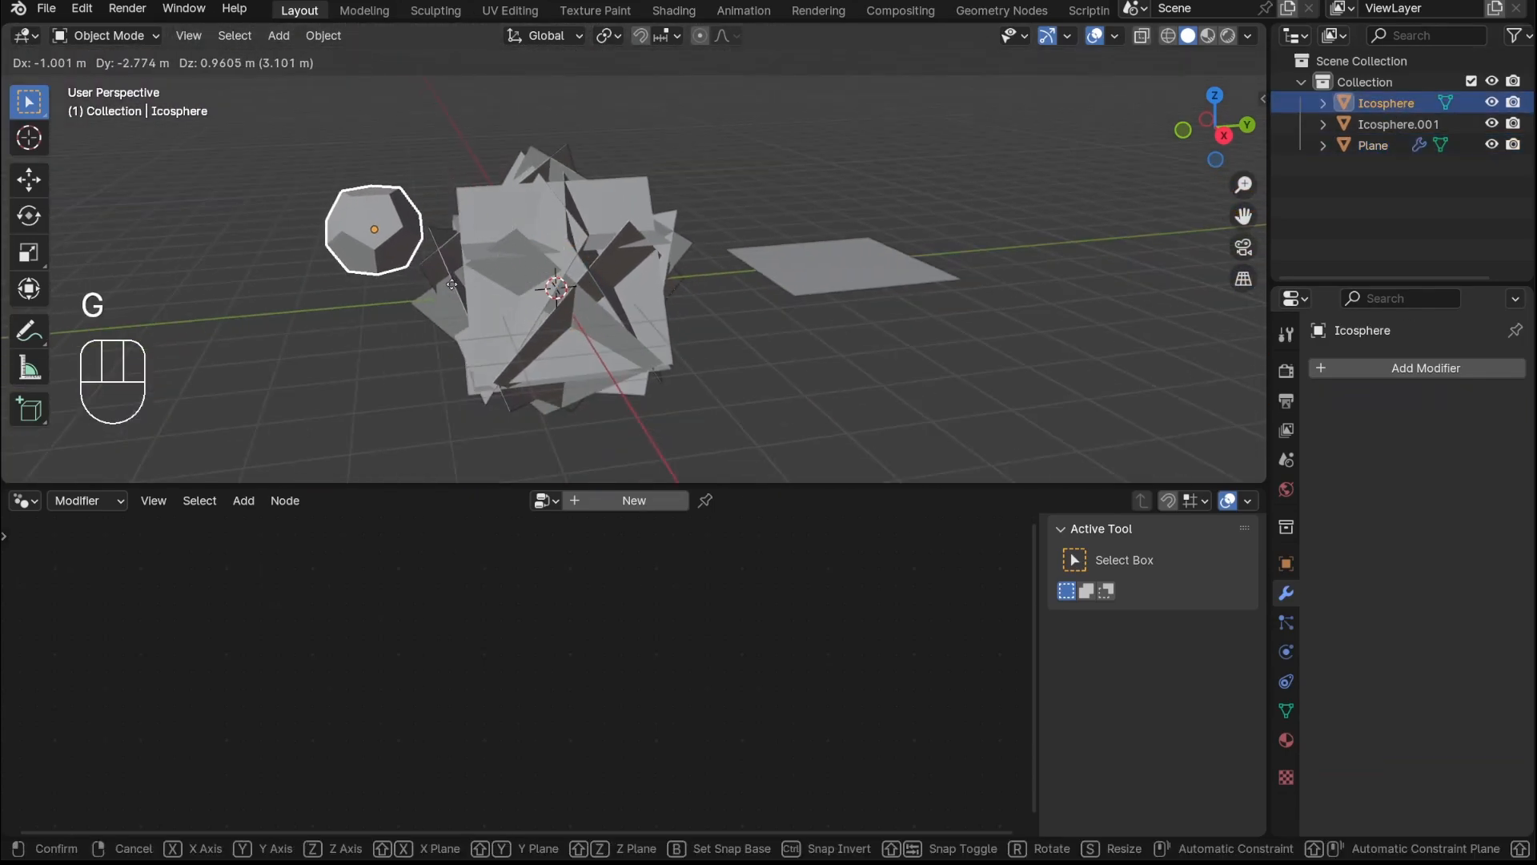
{"action": "right_click", "coordinate": [453, 290]}
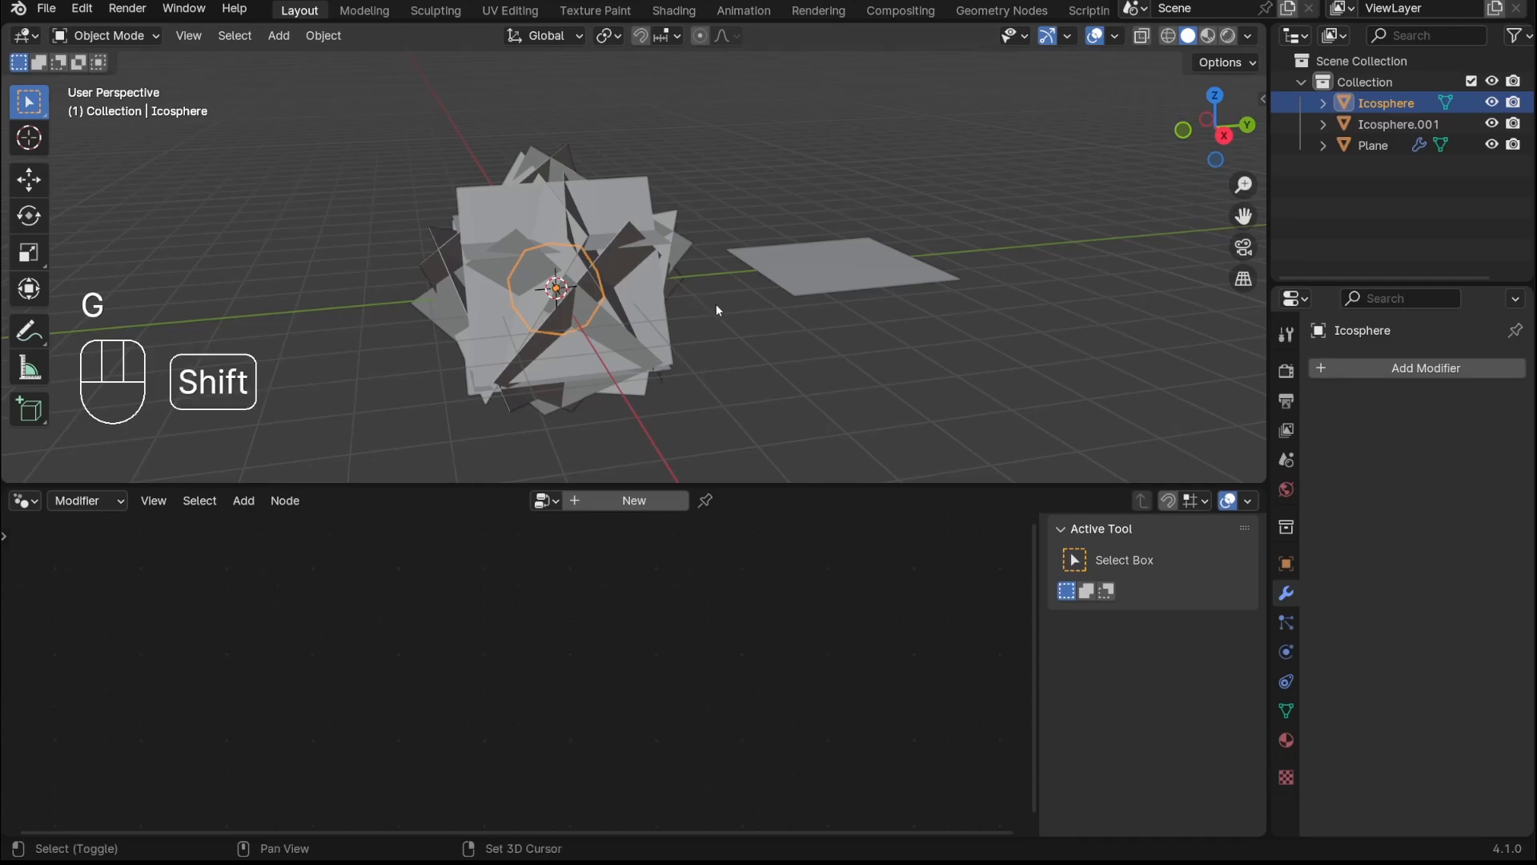
{"action": "middle_click_drag", "start_coordinate": [718, 309], "coordinate": [751, 334], "text": "shift"}
{"action": "scroll", "coordinate": [641, 295], "scroll_direction": "up", "scroll_amount": 3}
{"action": "middle_click_drag", "start_coordinate": [1073, 306], "coordinate": [818, 306]}
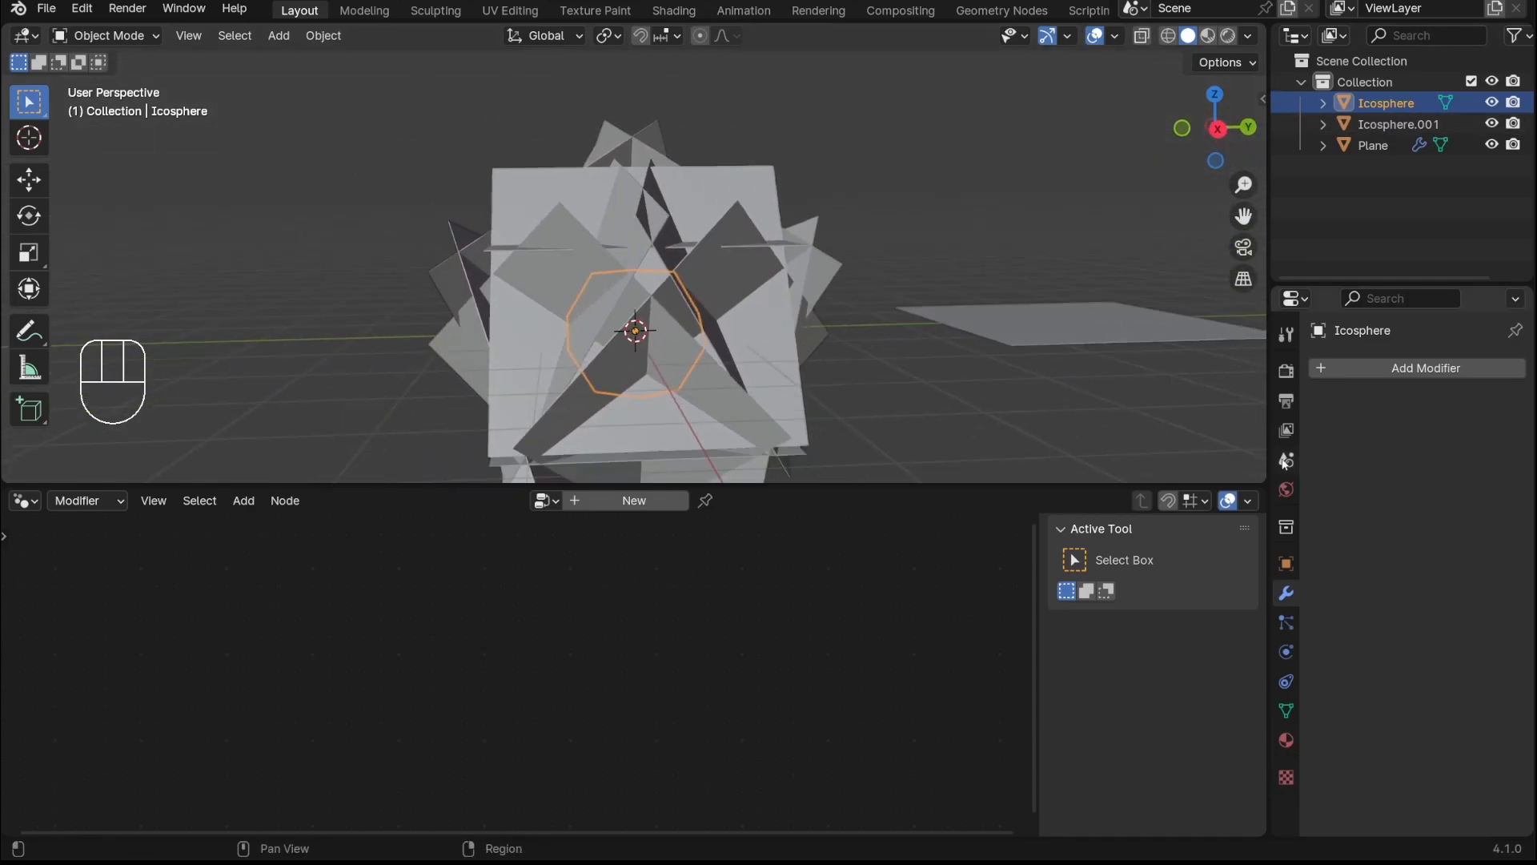
Add a Boolean modifier to the dodecahedron and enable Self Intersection in its solver options
{"action": "left_click", "coordinate": [1397, 368]}
{"action": "type", "text": "b"}
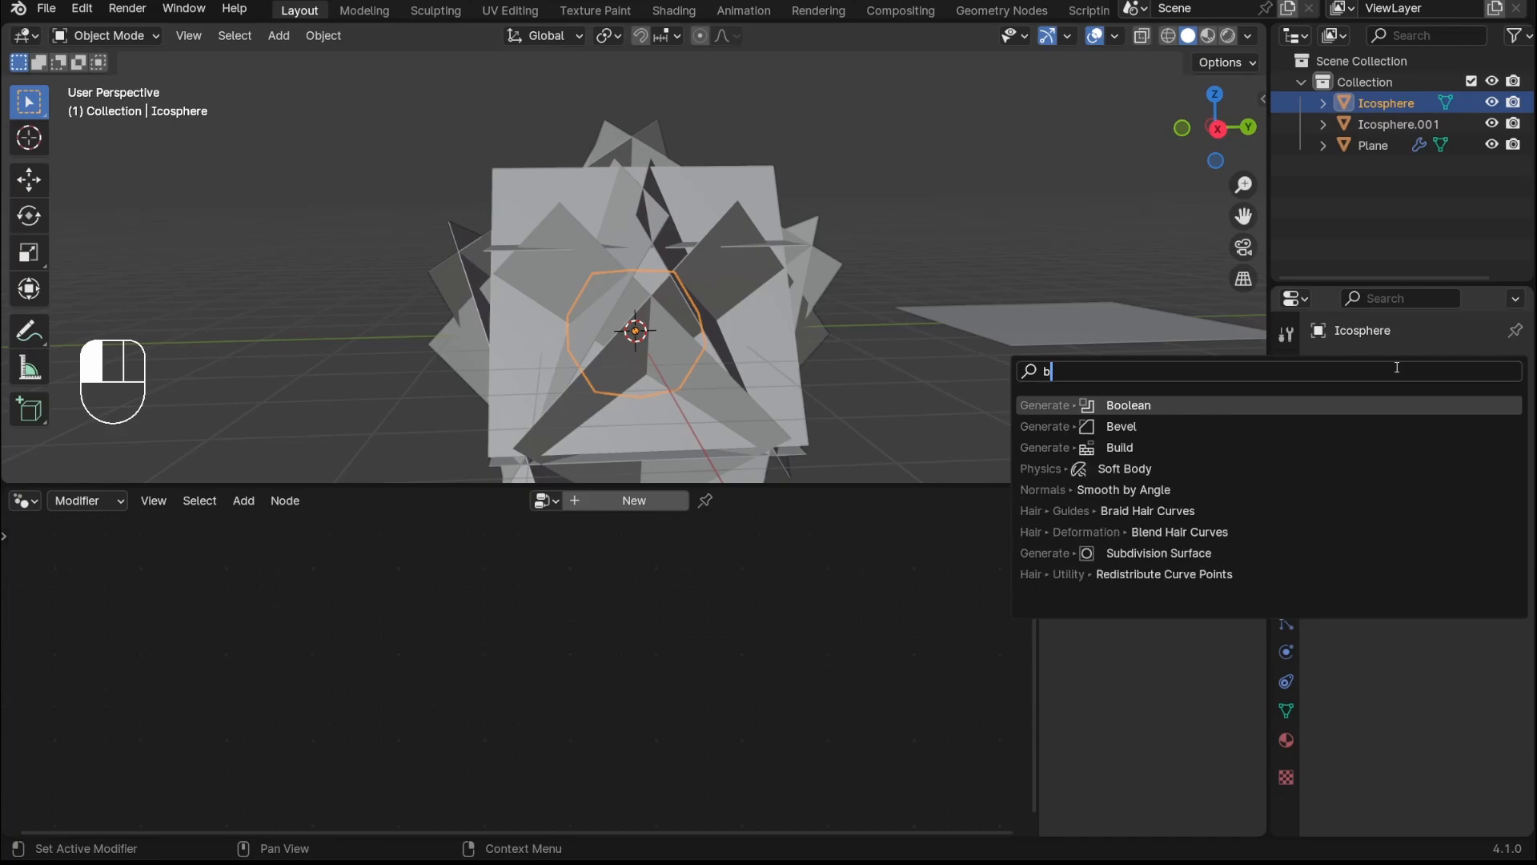
{"action": "key", "text": "Return"}
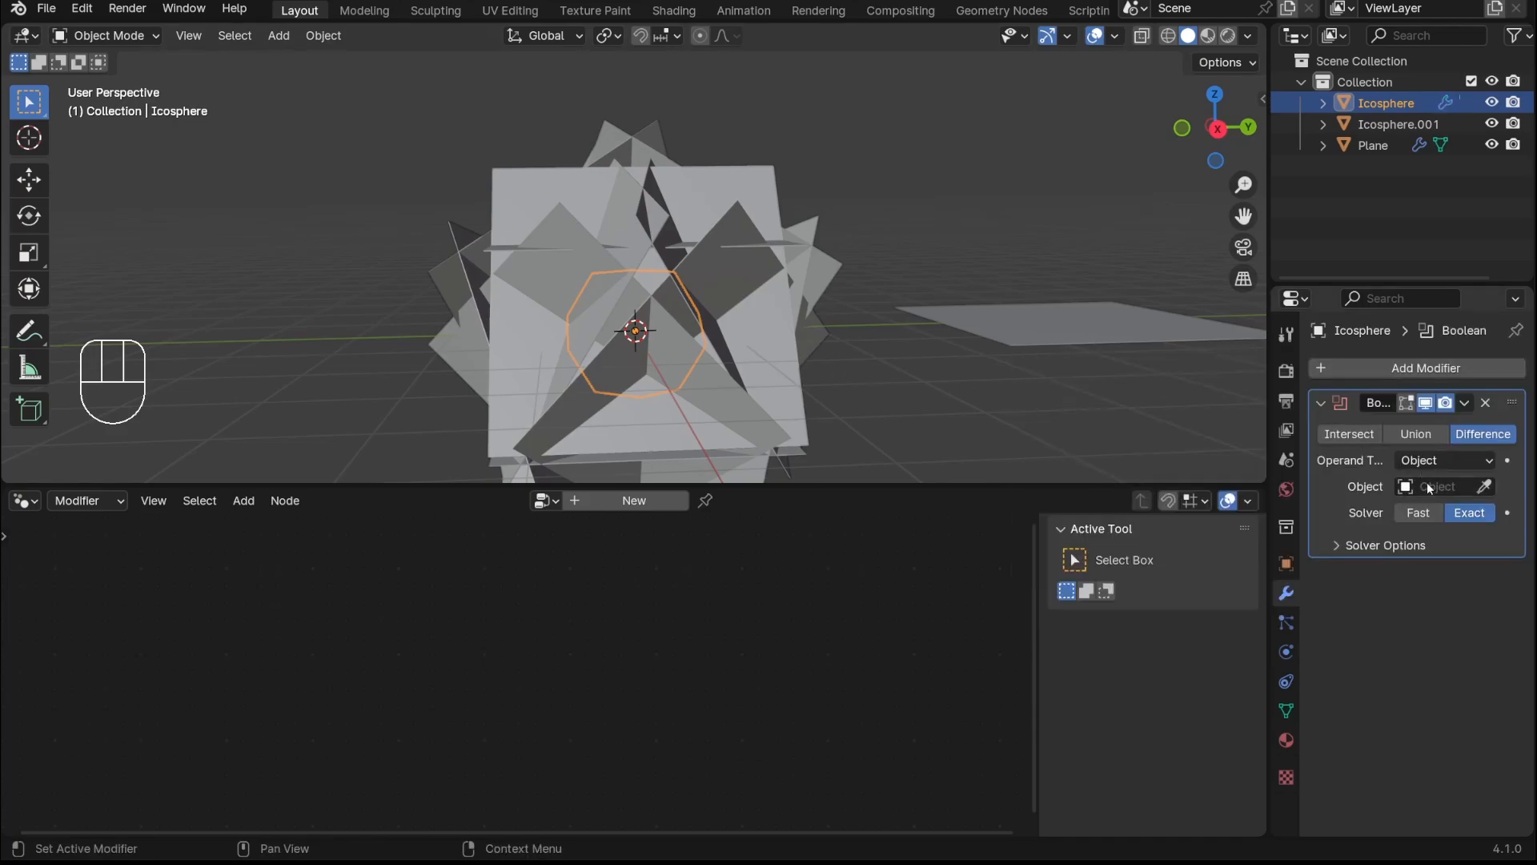
{"action": "left_click", "coordinate": [1397, 546]}
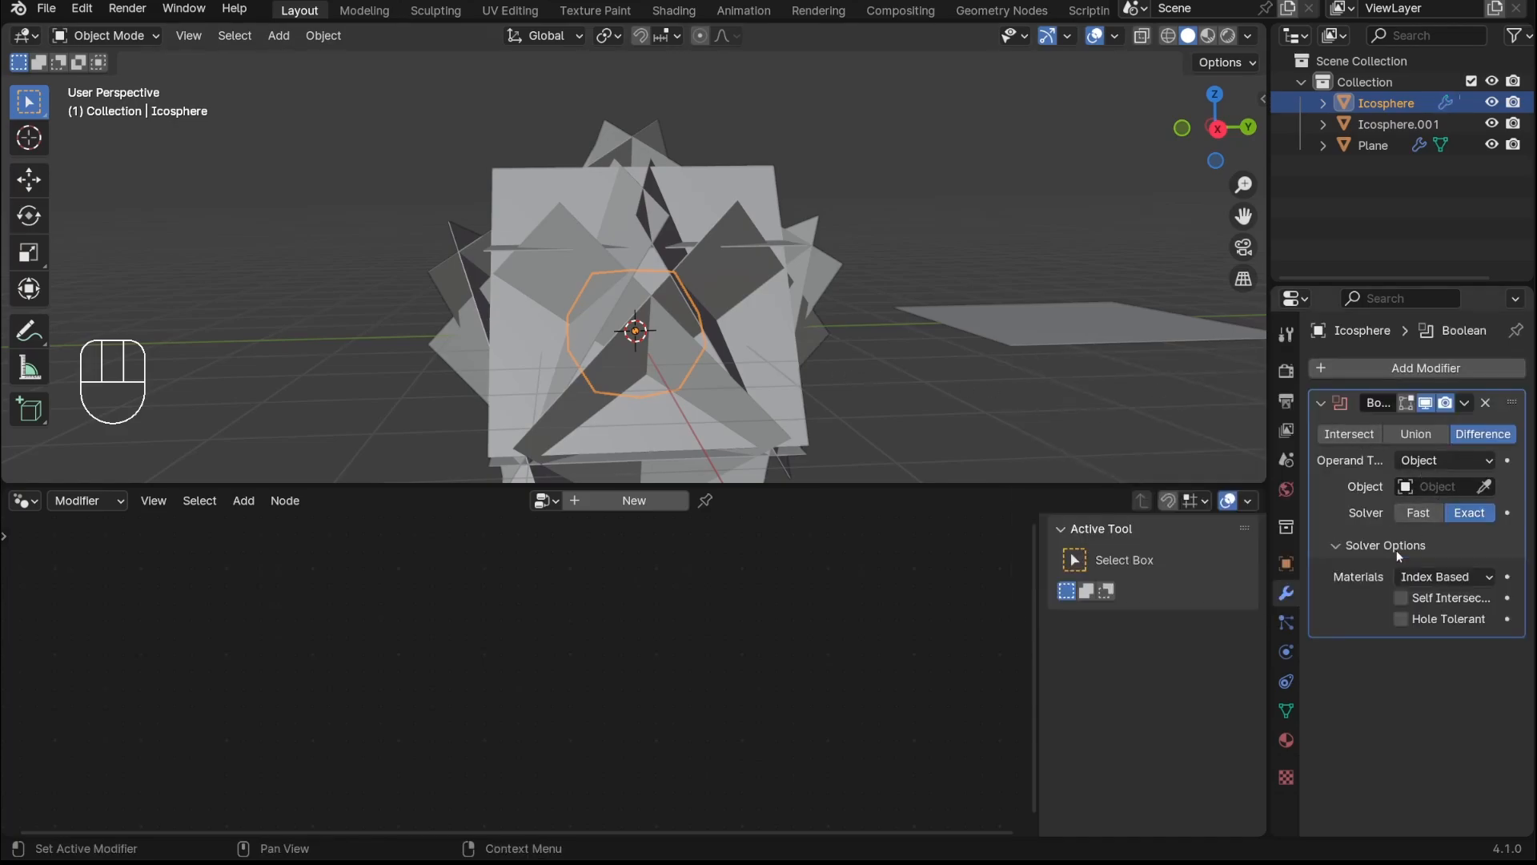
{"action": "left_click", "coordinate": [1401, 599]}
Scale the dodecahedron up uniformly to about 2.035 so its corners protrude through the planes, and deselect it
{"action": "key", "text": "s"}
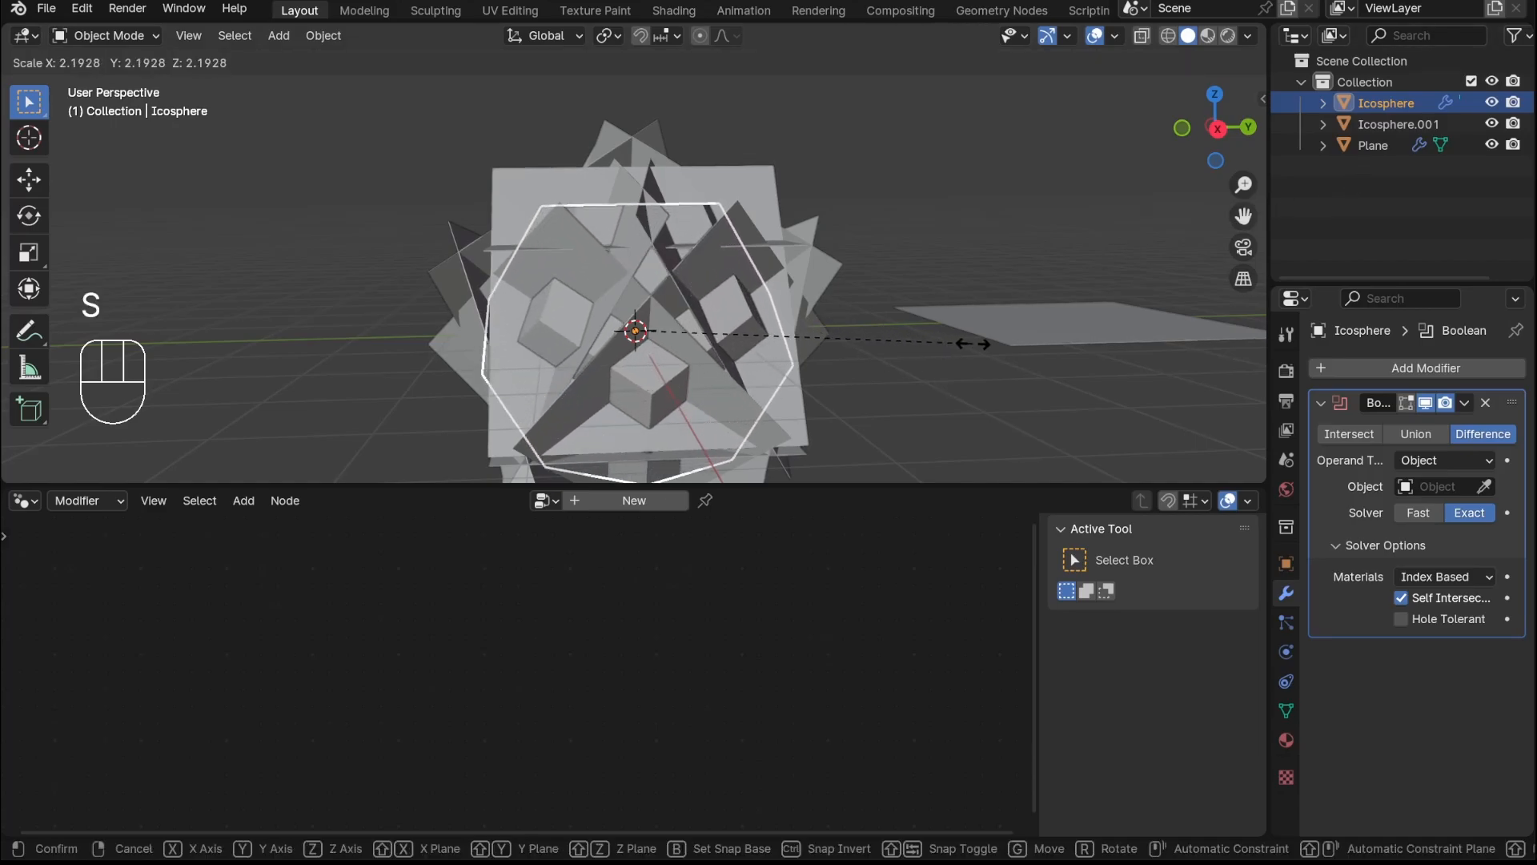
{"action": "left_click", "coordinate": [950, 348]}
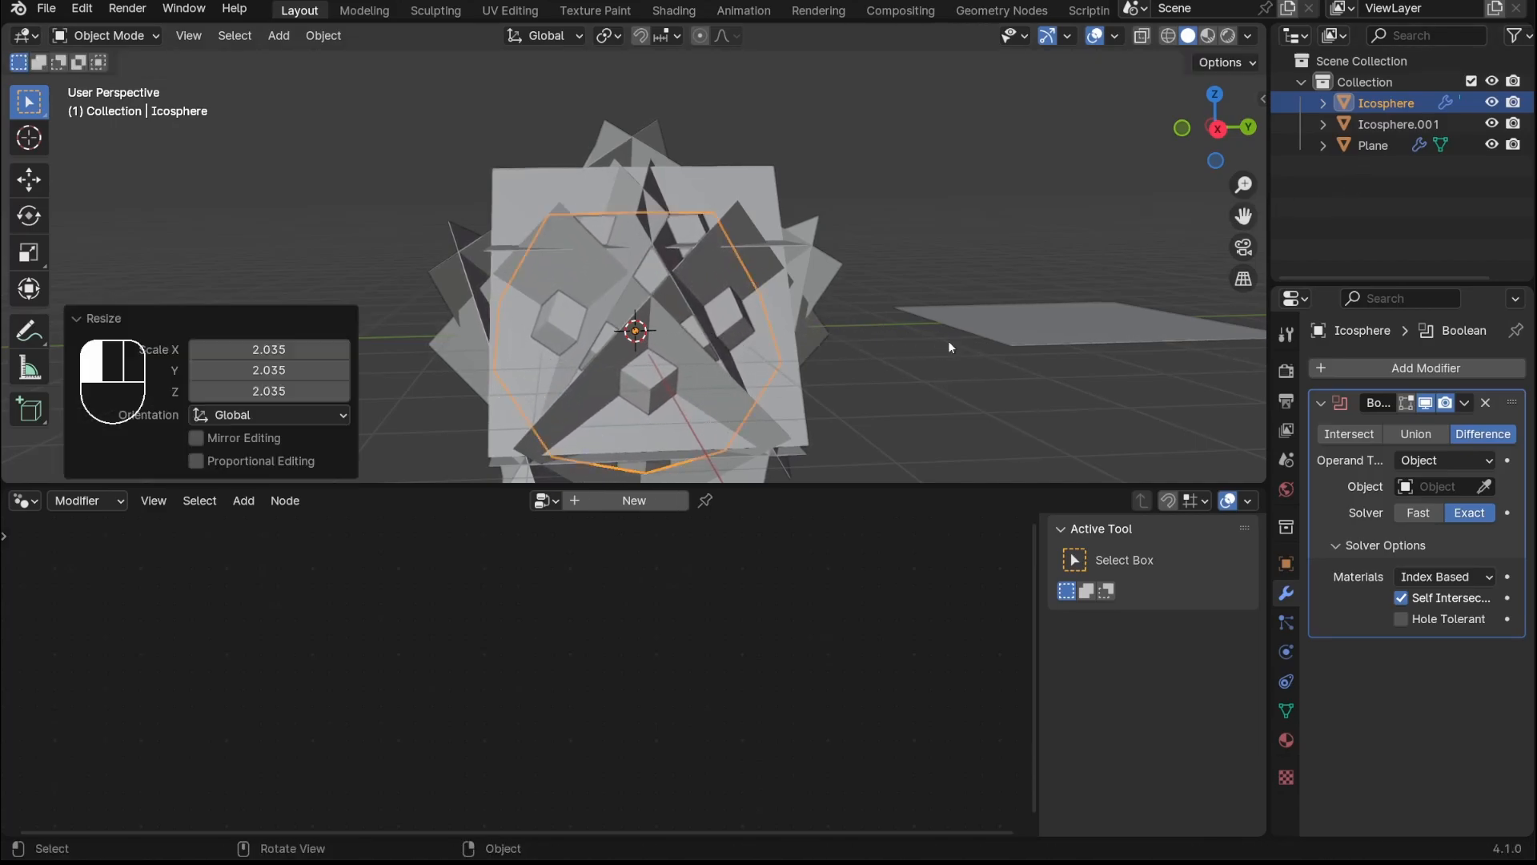
{"action": "left_click", "coordinate": [906, 381]}
{"action": "middle_click_drag", "start_coordinate": [906, 382], "coordinate": [833, 328]}
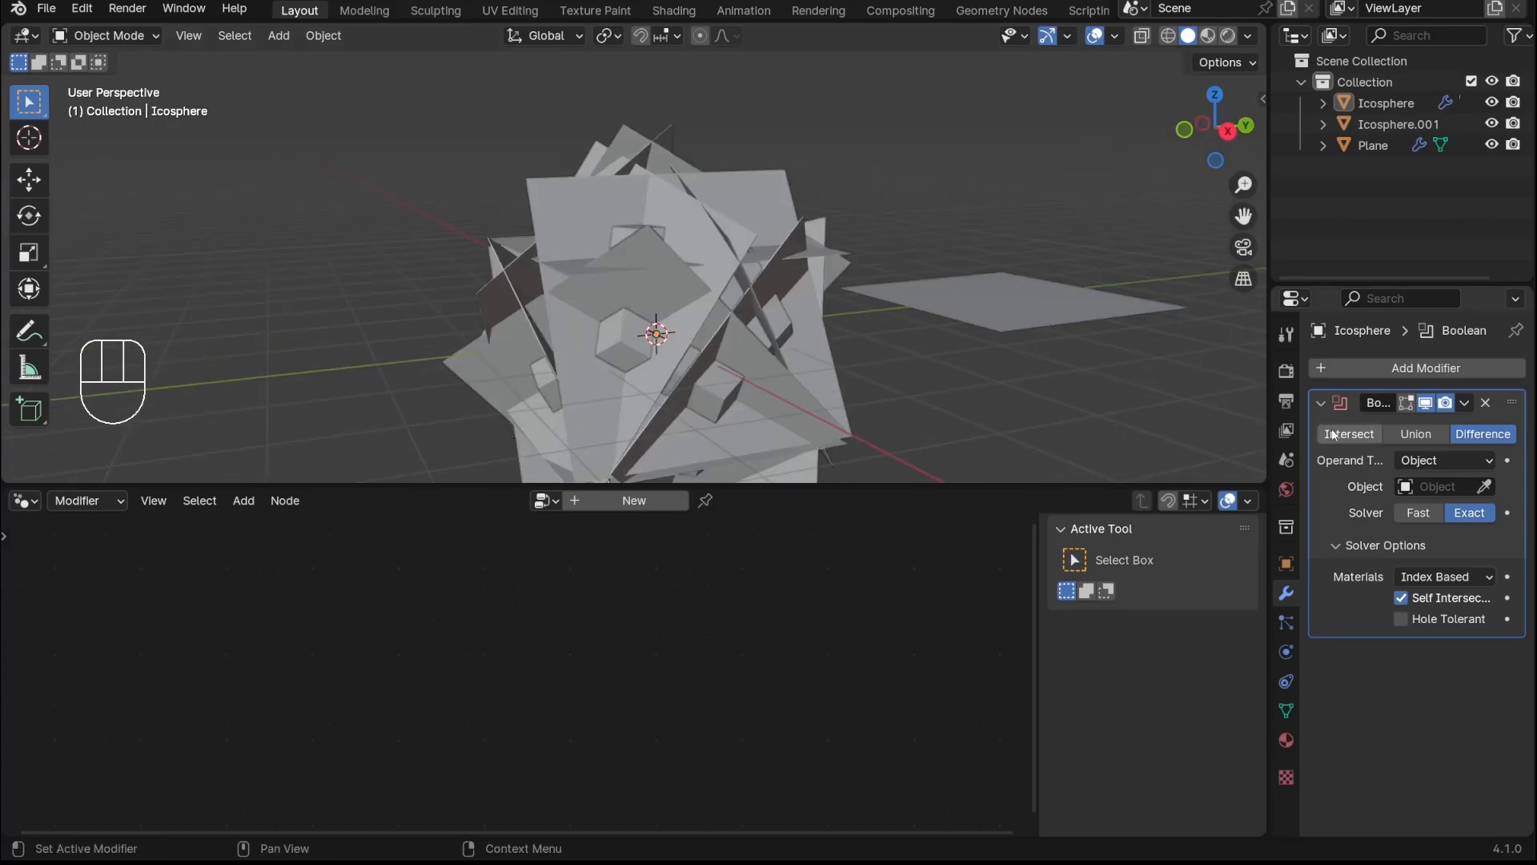
Set the instanced planes object as the Boolean's cutter, hide it, and inspect the cuts in the dodecahedron
{"action": "left_click", "coordinate": [1485, 487]}
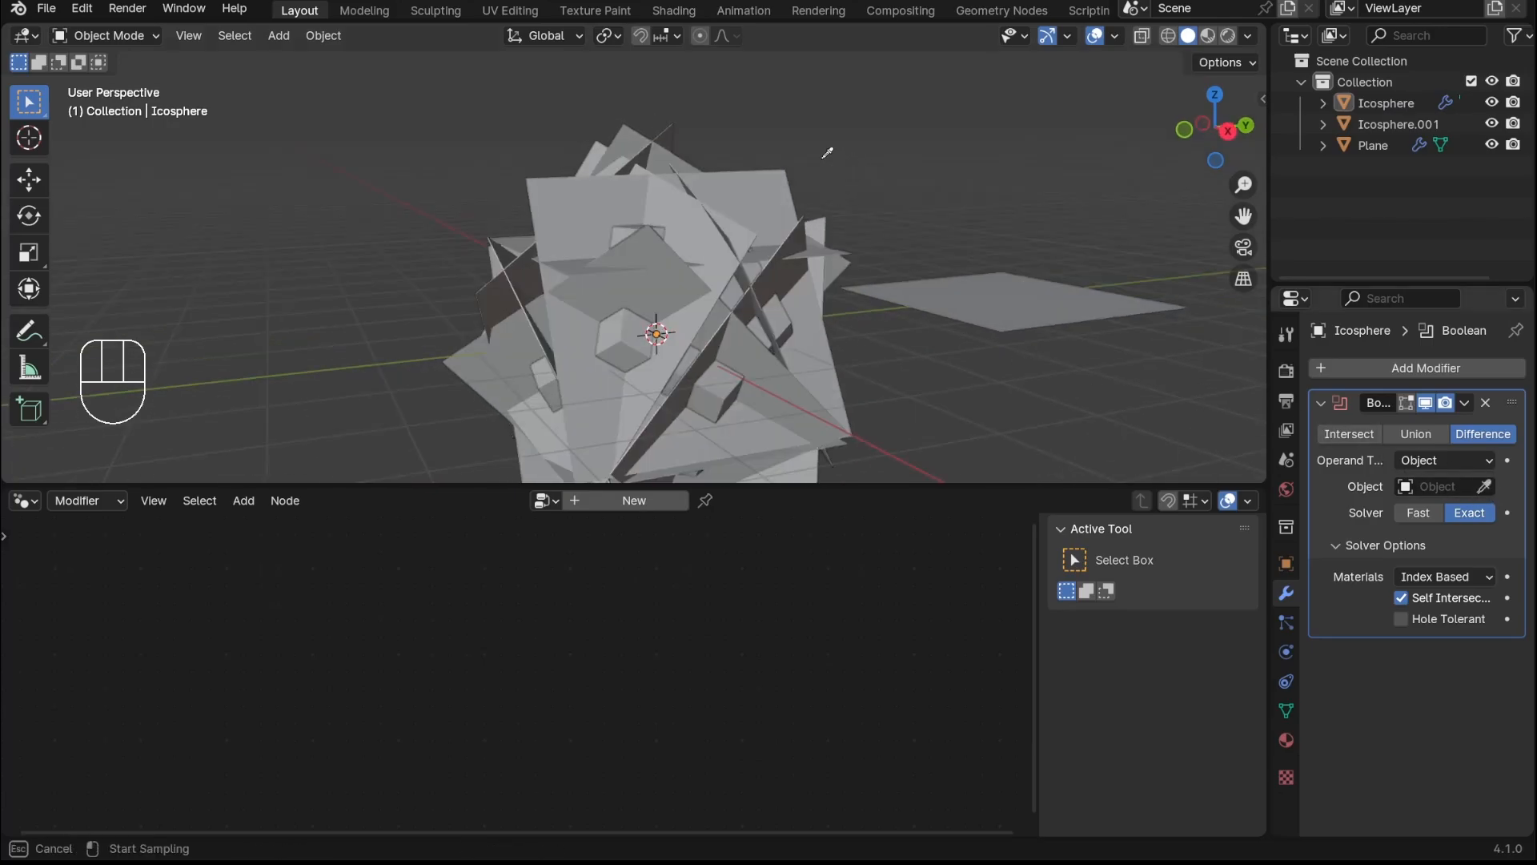
{"action": "left_click", "coordinate": [765, 181]}
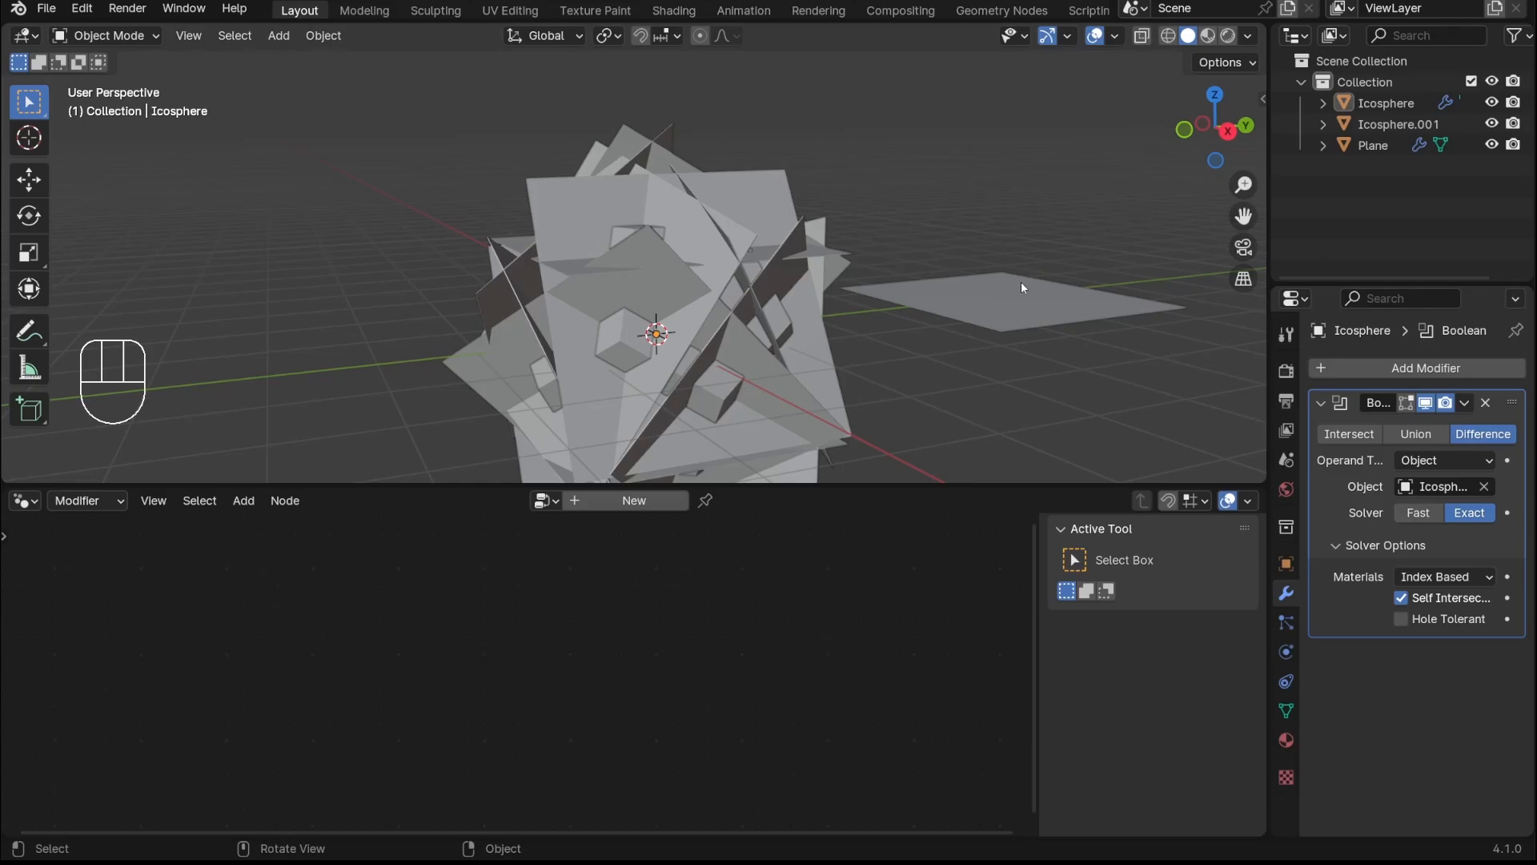
{"action": "middle_click_drag", "start_coordinate": [1022, 286], "coordinate": [784, 250]}
{"action": "left_click", "coordinate": [770, 309]}
{"action": "key", "text": "h"}
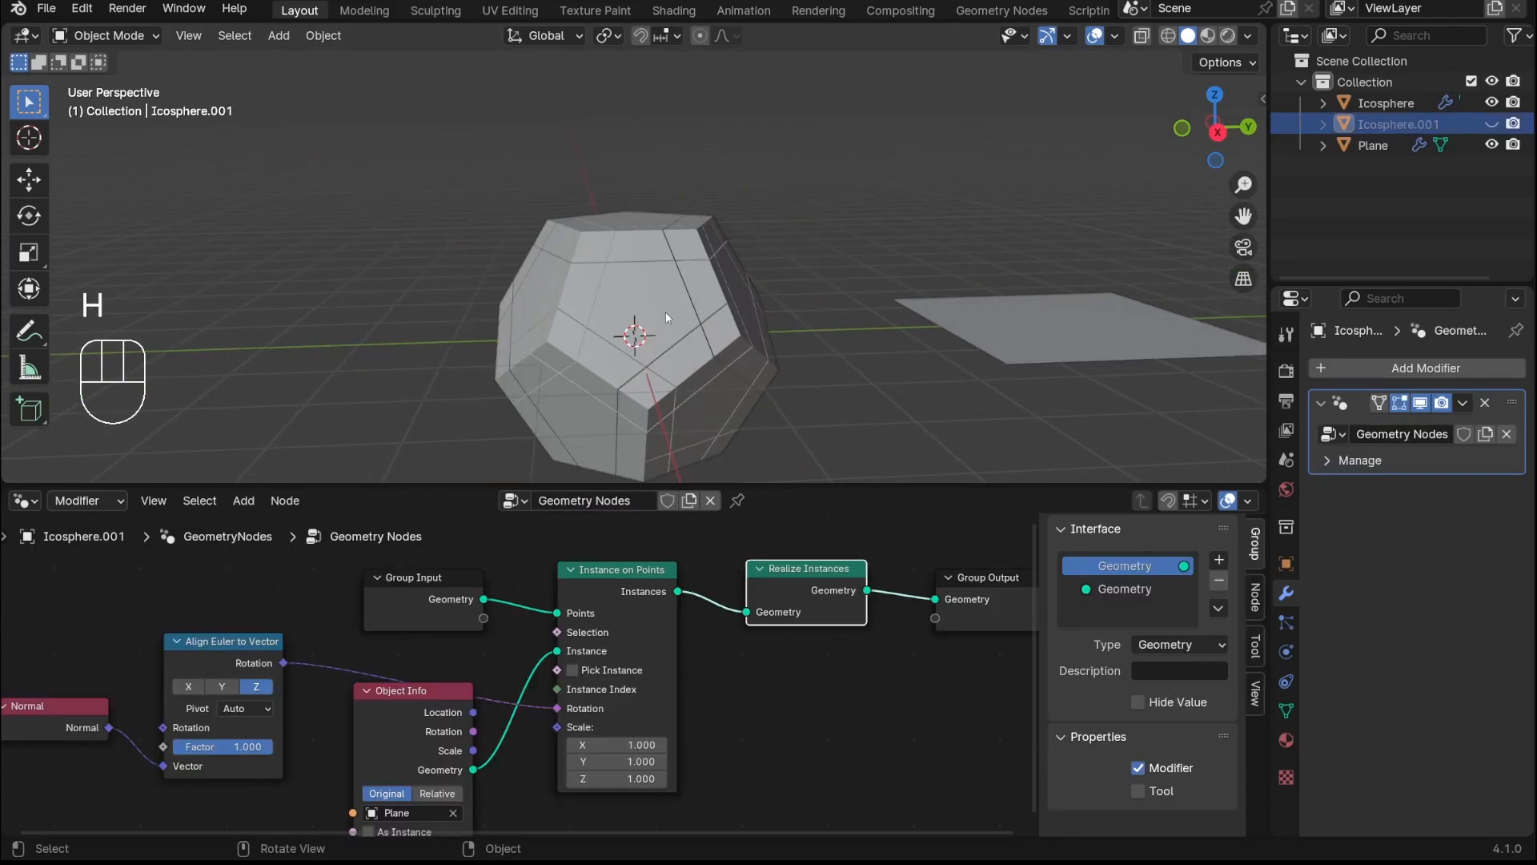
{"action": "scroll", "coordinate": [778, 276], "scroll_direction": "up", "scroll_amount": 4}
{"action": "middle_click_drag", "start_coordinate": [773, 281], "coordinate": [720, 252], "text": "shift"}
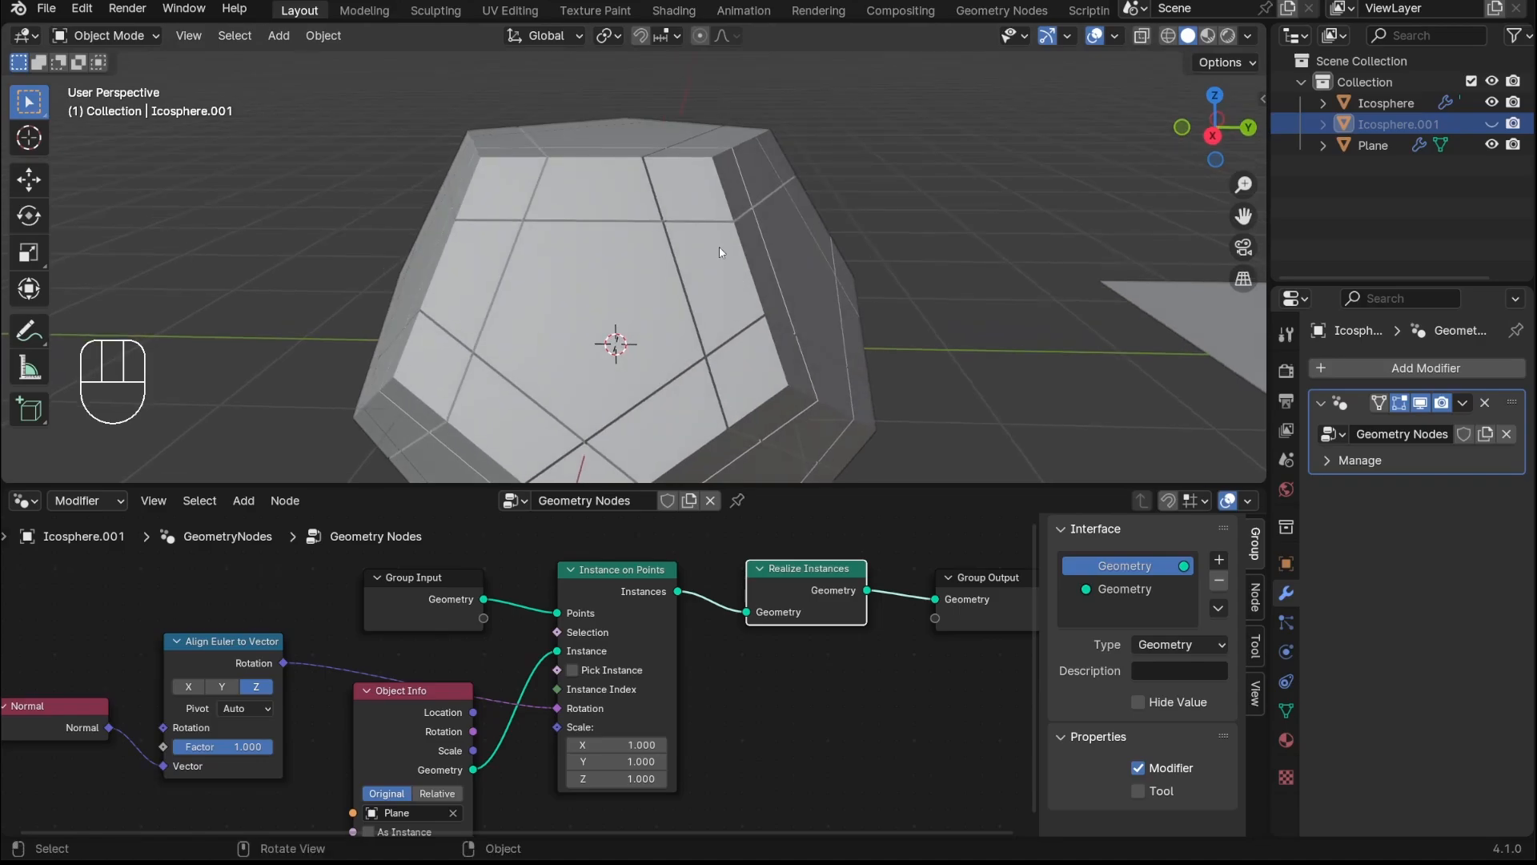
Set the dodecahedron's scale to 2.4 on the X, Y and Z axes
{"action": "left_click", "coordinate": [756, 312]}
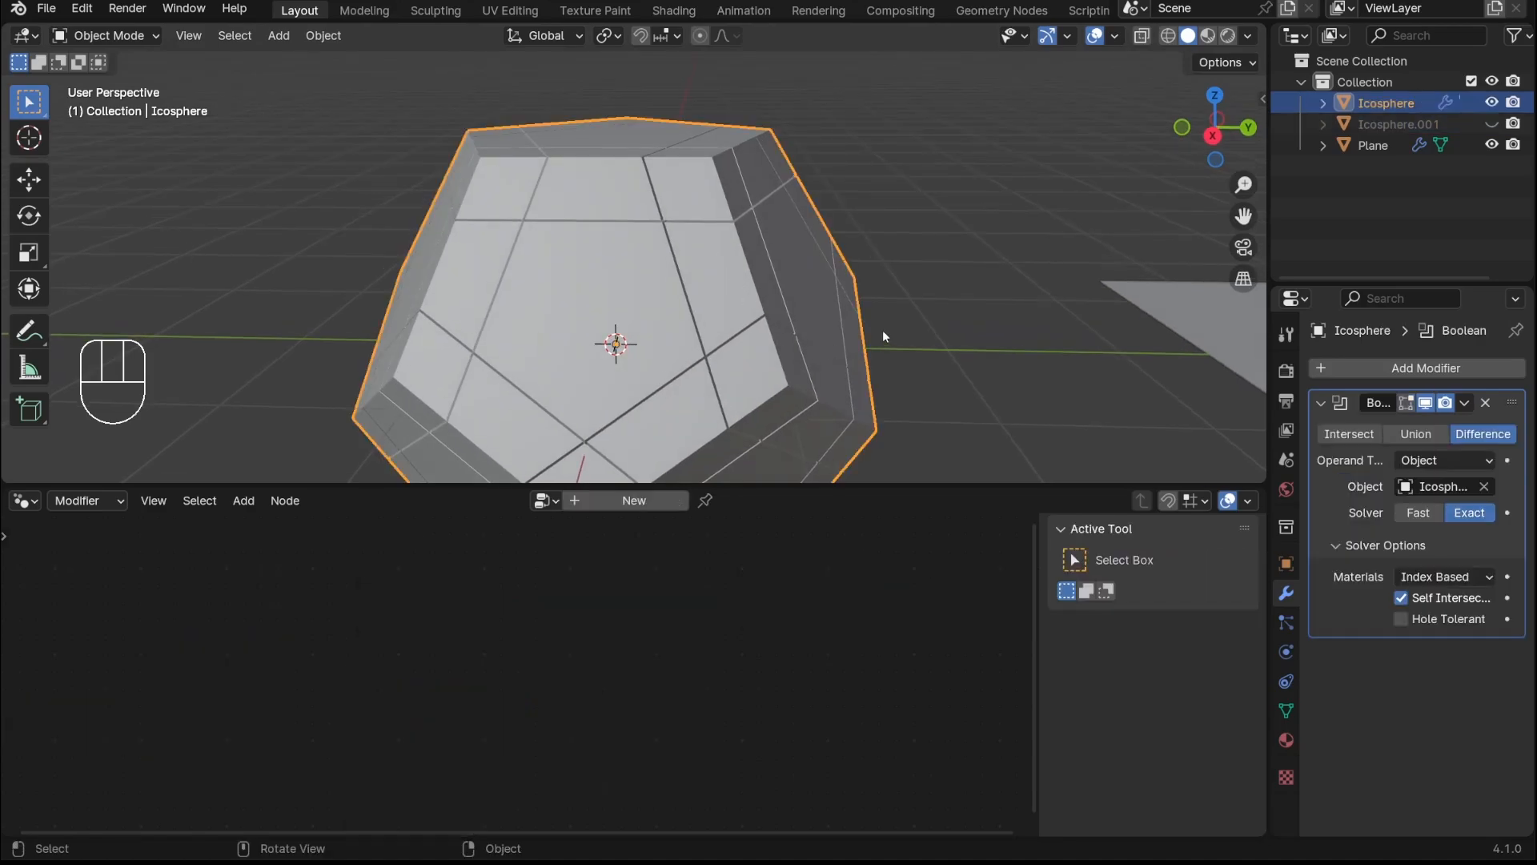
{"action": "key", "text": "n"}
{"action": "middle_click_drag", "start_coordinate": [823, 346], "coordinate": [877, 410]}
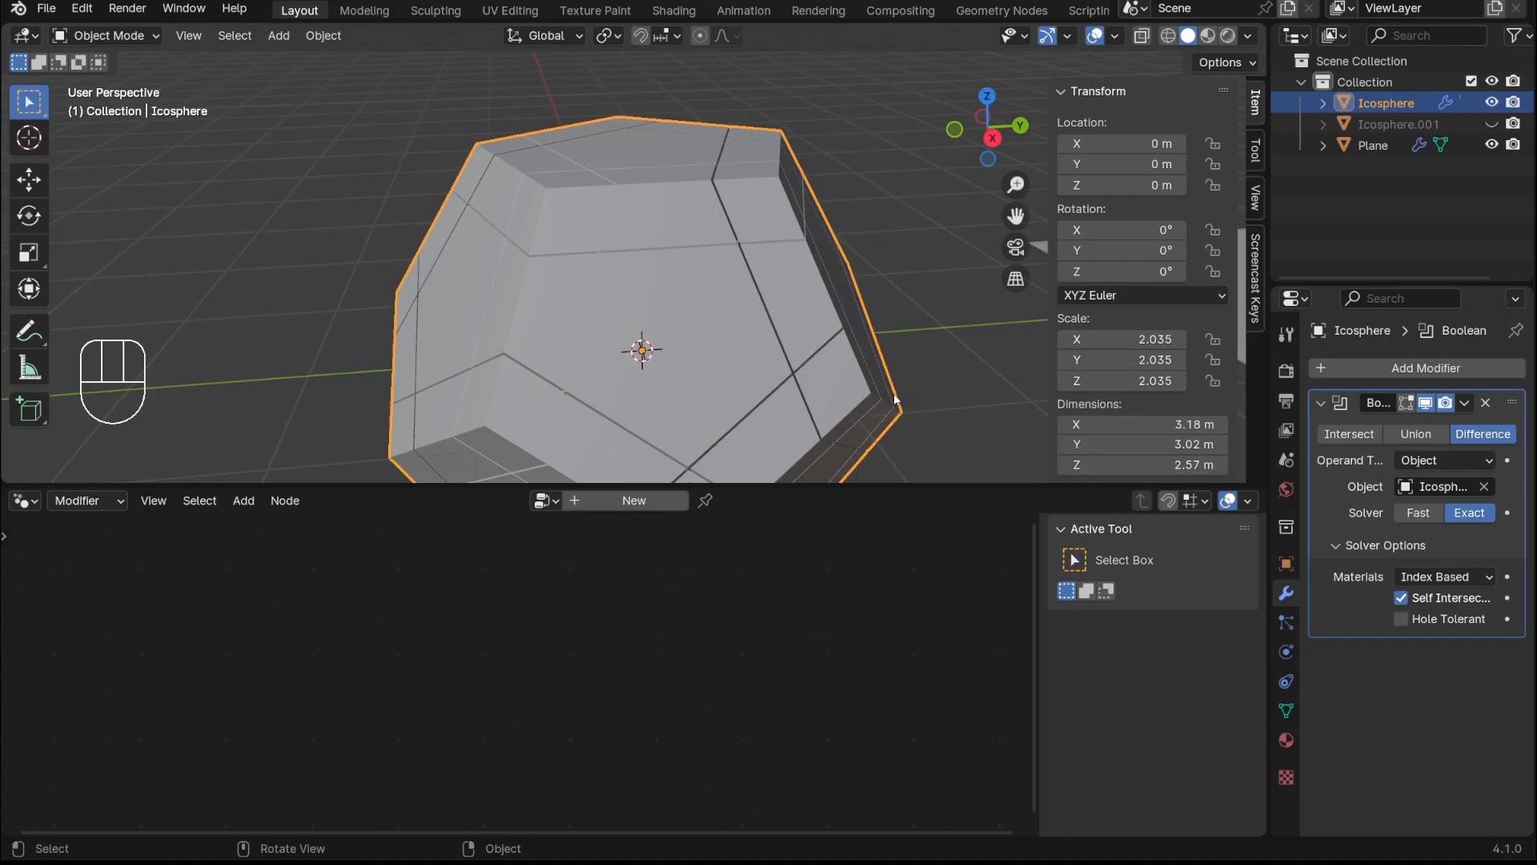
{"action": "key", "text": "s"}
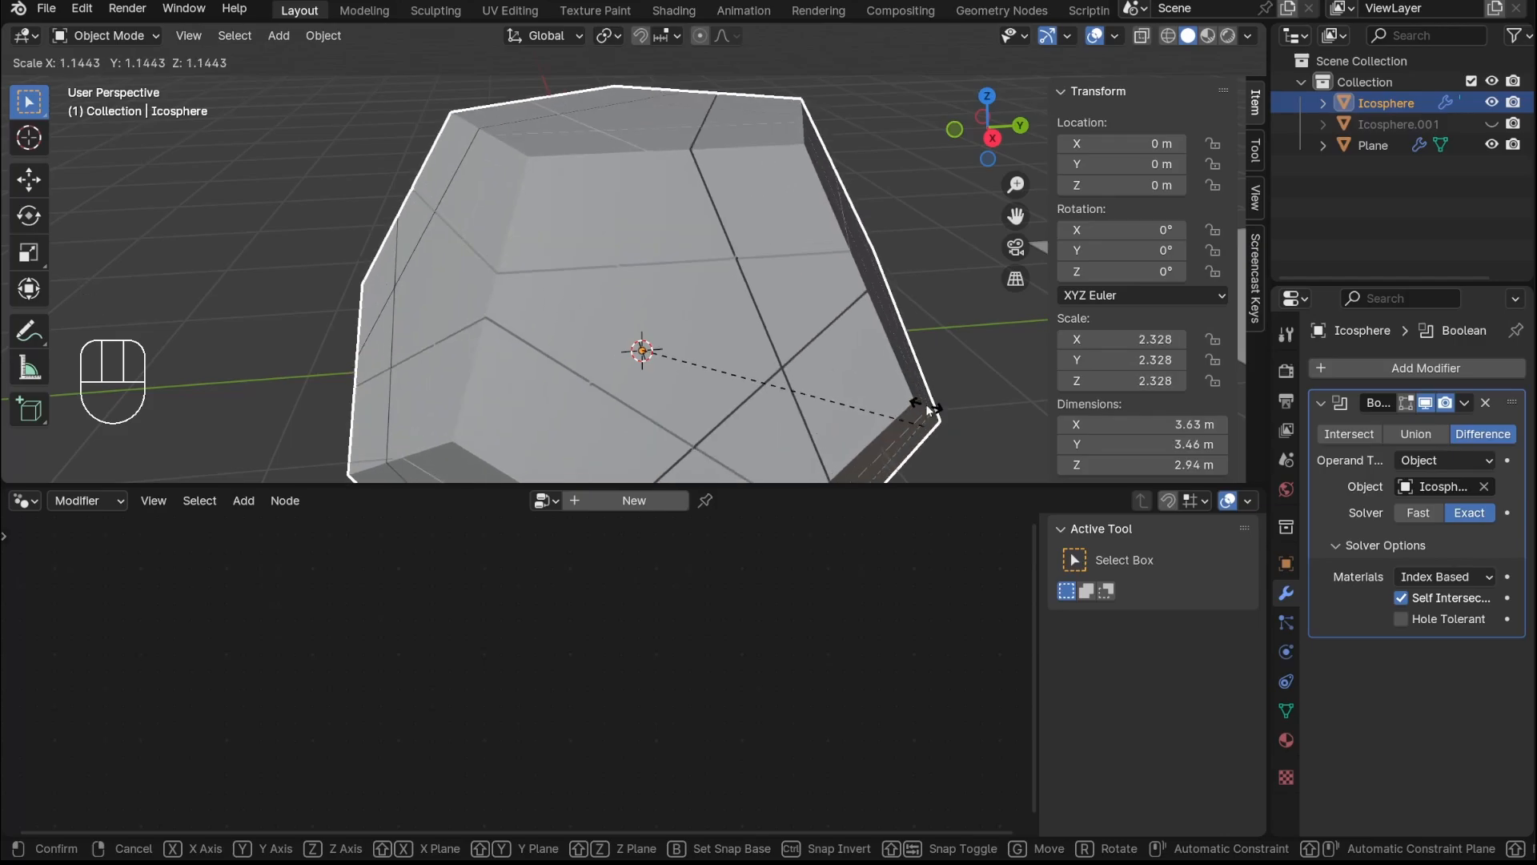
{"action": "right_click", "coordinate": [872, 320]}
{"action": "scroll", "coordinate": [867, 314], "scroll_direction": "down", "scroll_amount": 3}
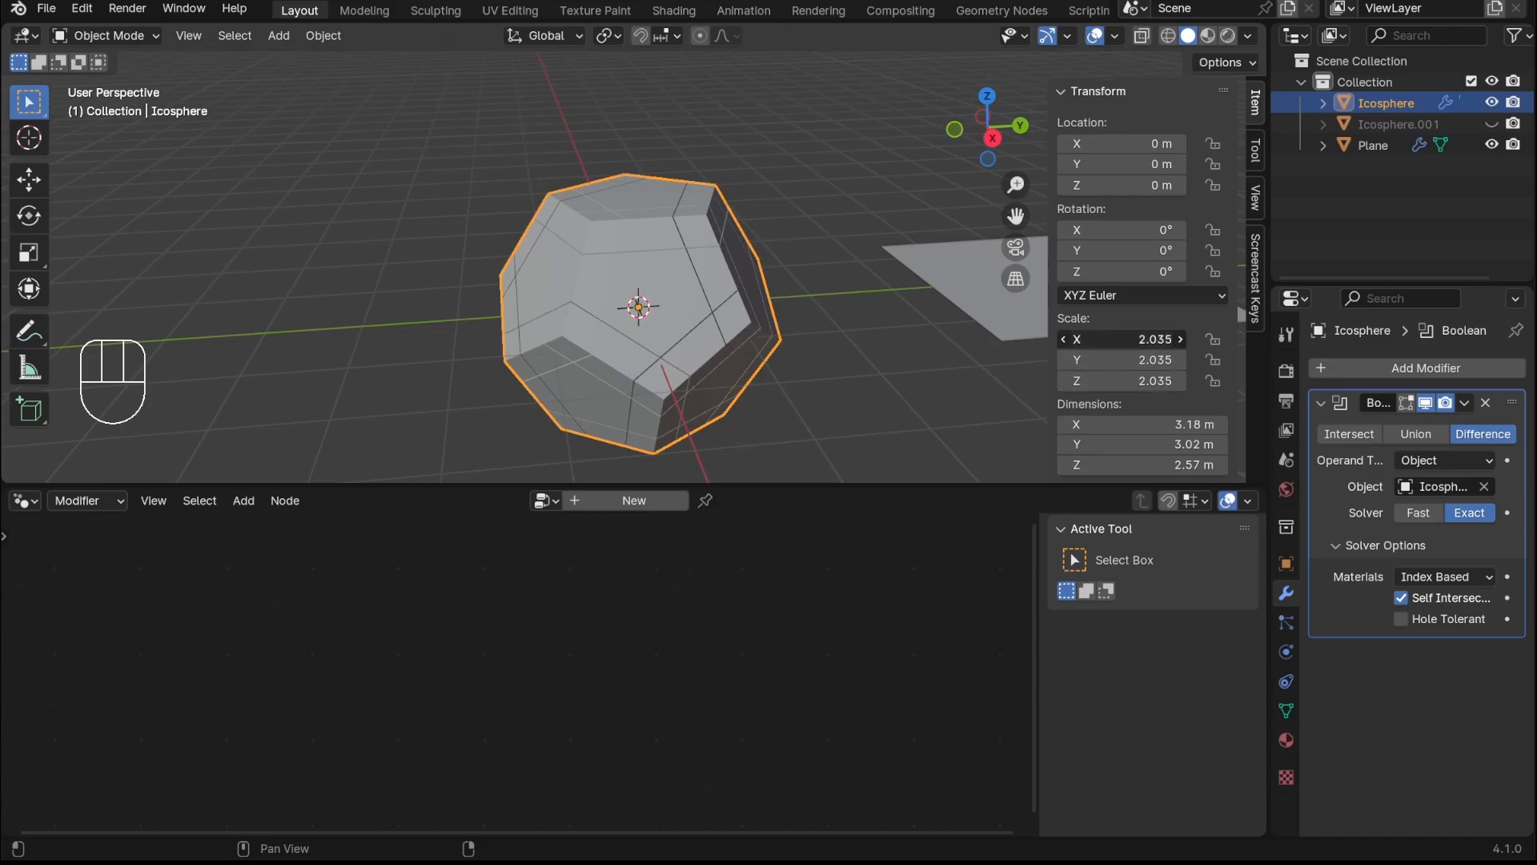
{"action": "left_click_drag", "start_coordinate": [1133, 337], "coordinate": [1132, 381]}
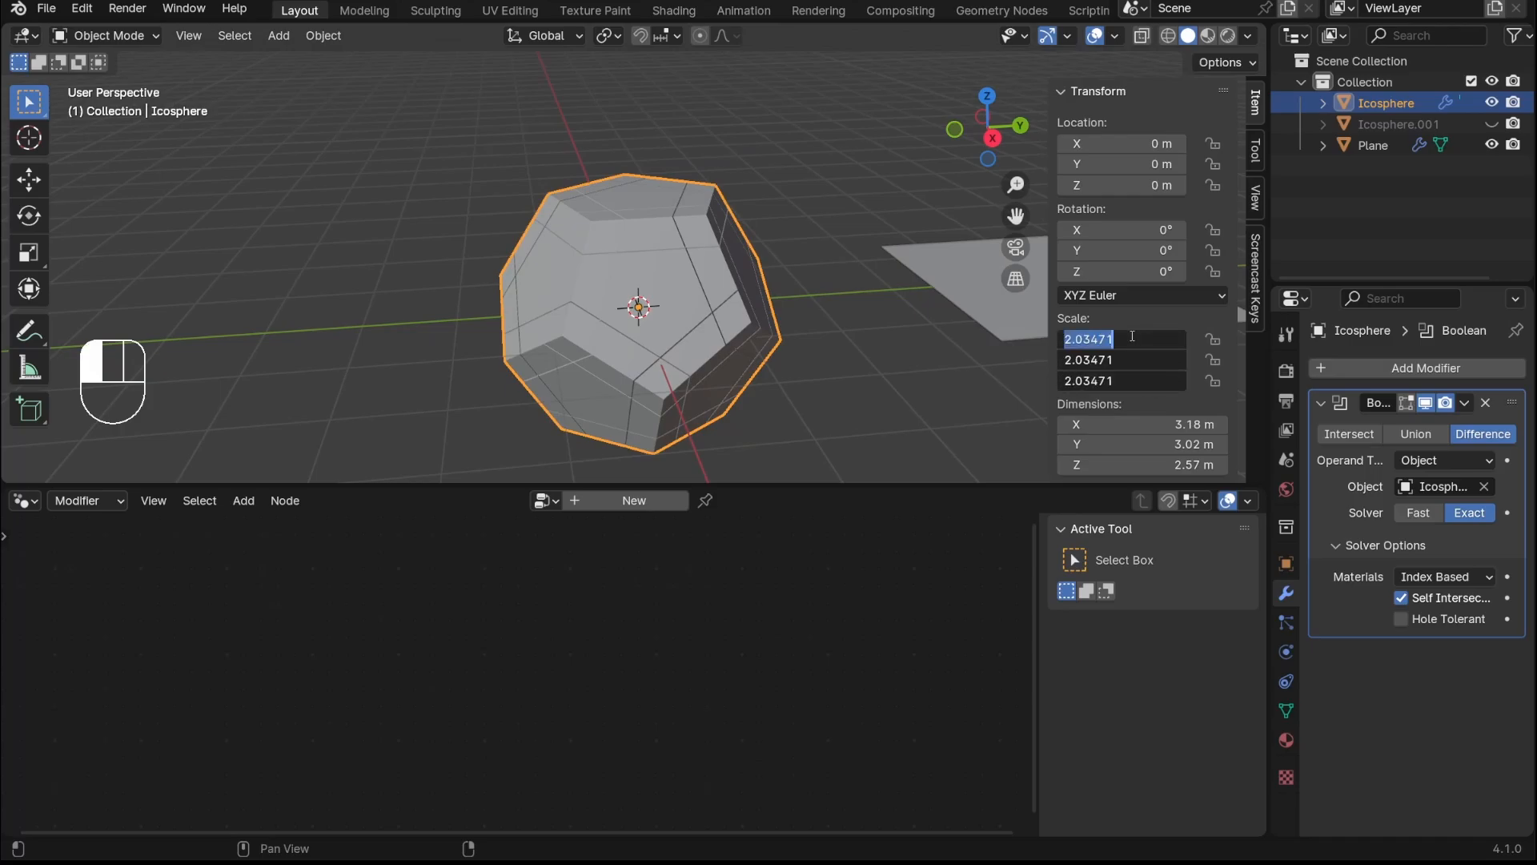
{"action": "type", "text": "2.4"}
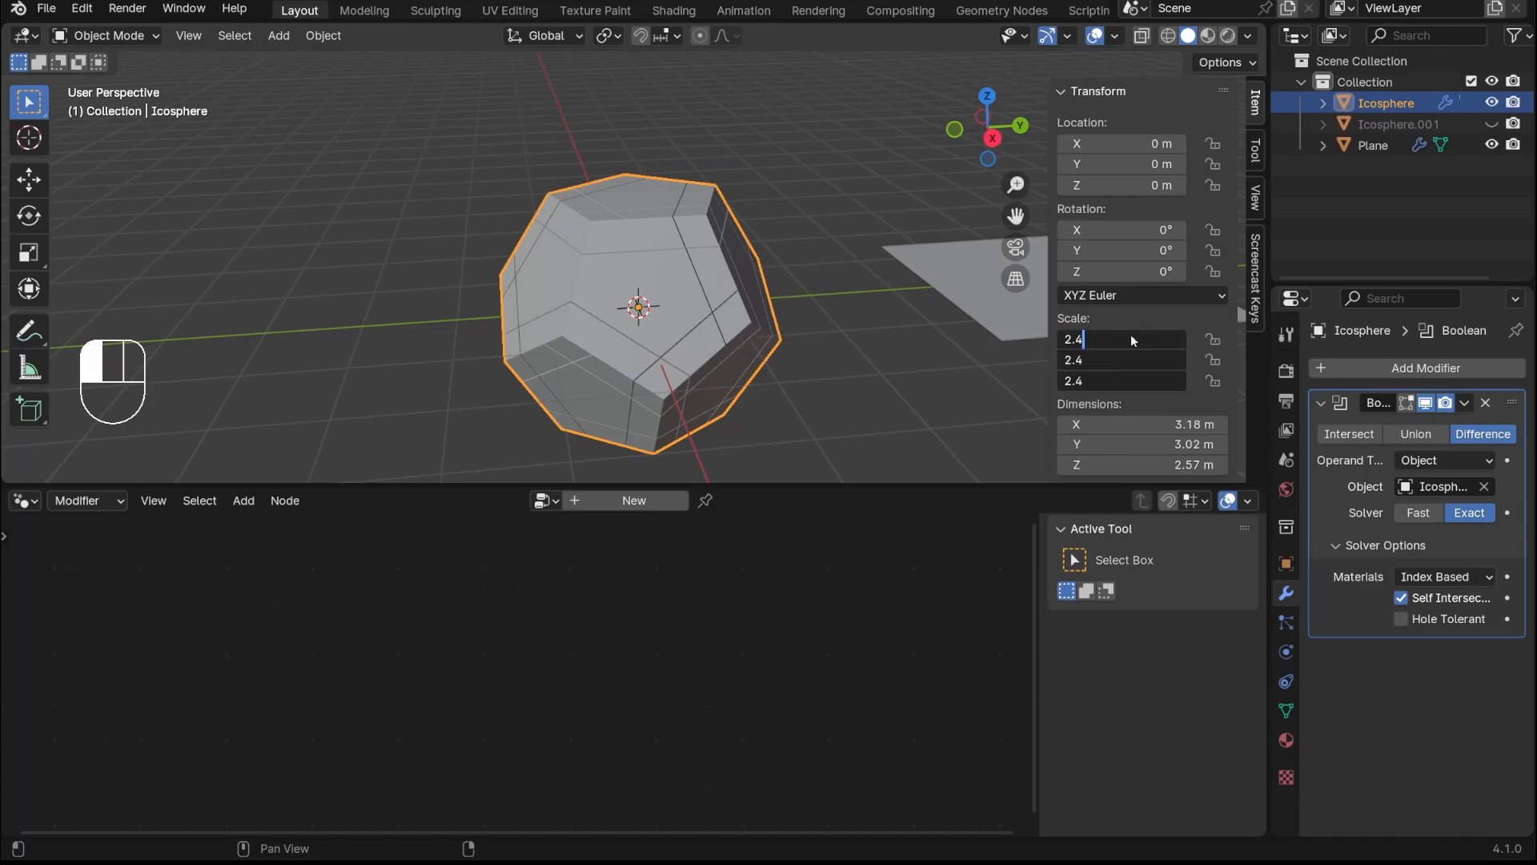
{"action": "key", "text": "Return"}
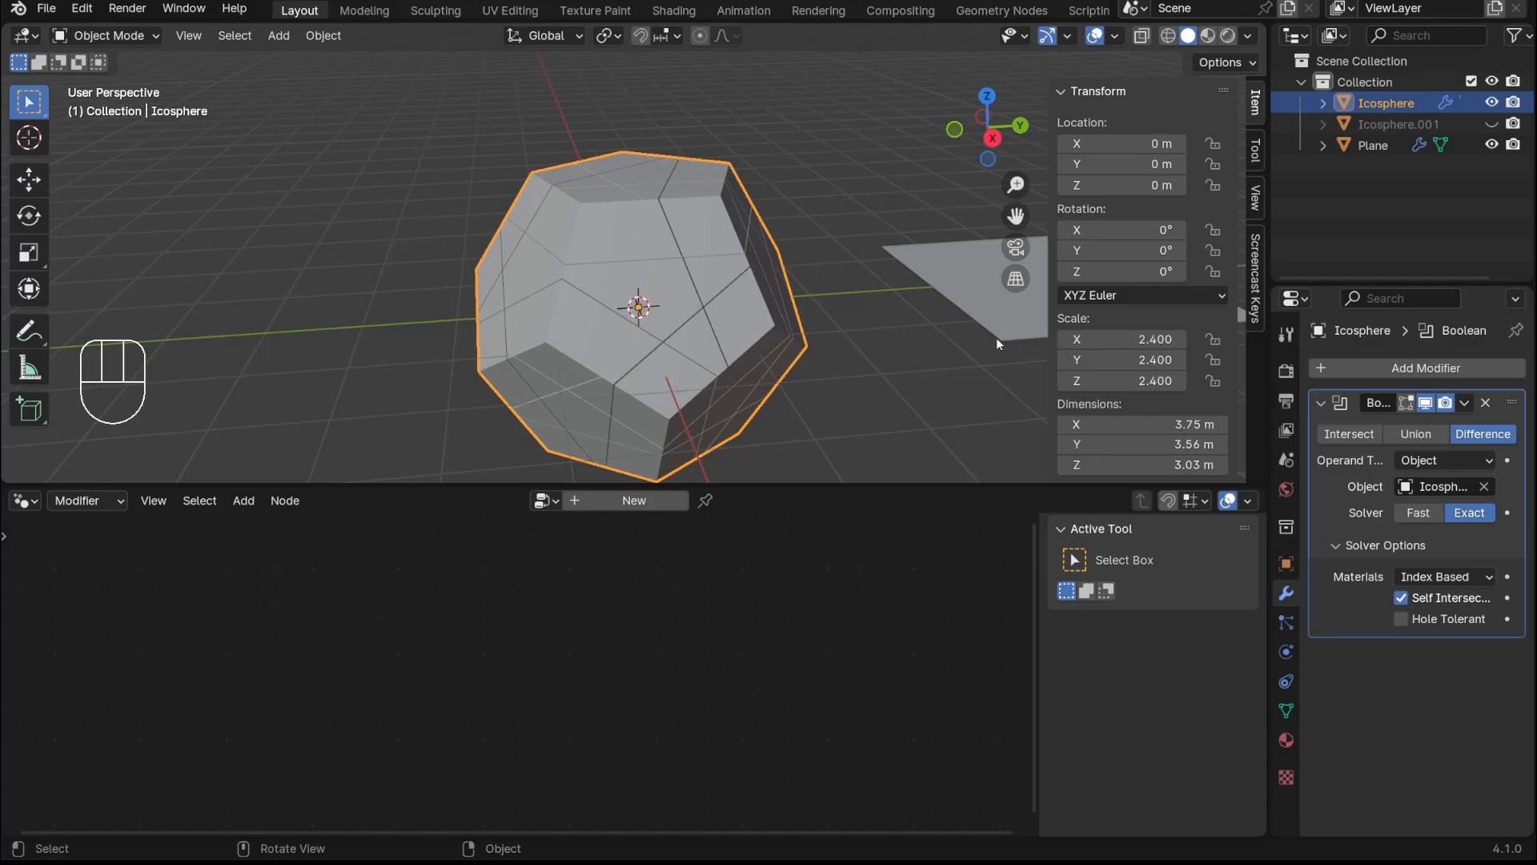
Inspect the cuts around the enlarged dodecahedron and apply its Boolean modifier
{"action": "scroll", "coordinate": [881, 312], "scroll_direction": "up", "scroll_amount": 4}
{"action": "middle_click_drag", "start_coordinate": [839, 299], "coordinate": [757, 290]}
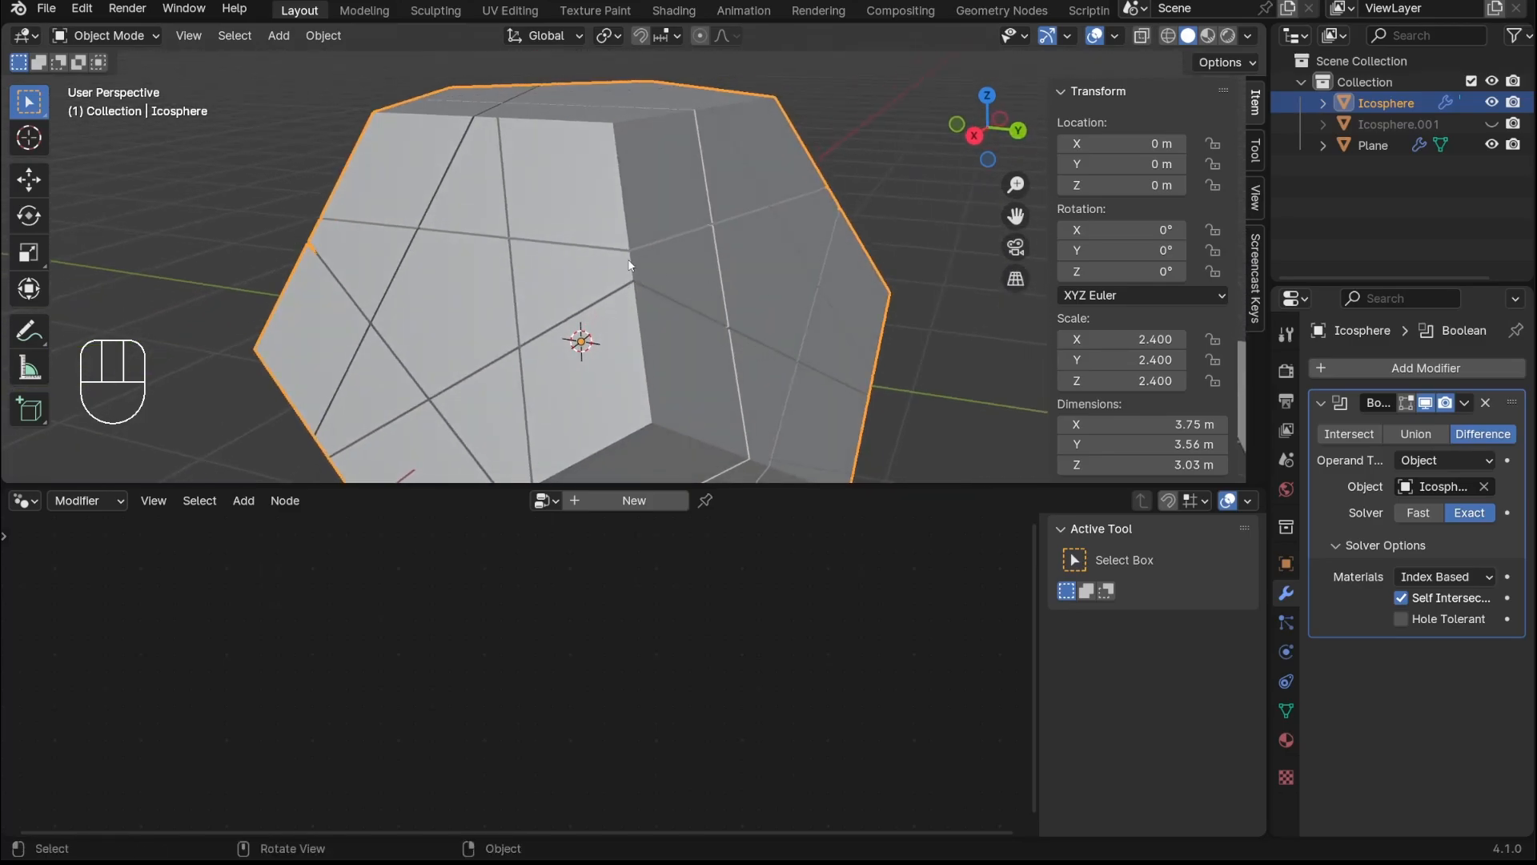
{"action": "scroll", "coordinate": [633, 267], "scroll_direction": "up", "scroll_amount": 3}
{"action": "scroll", "coordinate": [645, 276], "scroll_direction": "down", "scroll_amount": 1}
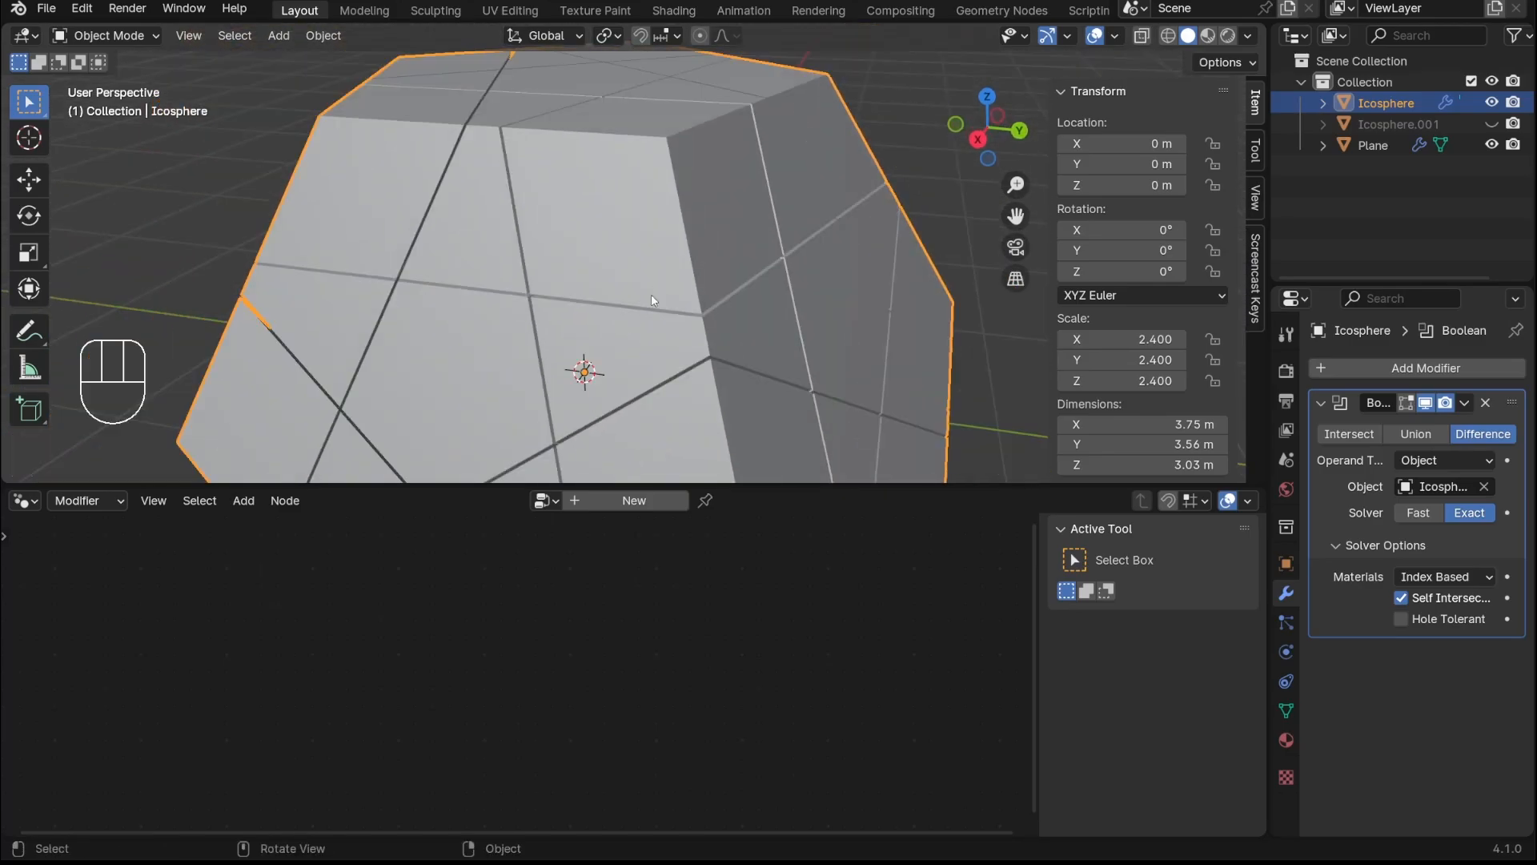
{"action": "scroll", "coordinate": [634, 274], "scroll_direction": "down", "scroll_amount": 5}
{"action": "mouse_move", "coordinate": [712, 309]}
{"action": "middle_mouse_down"}
{"action": "mouse_move", "coordinate": [797, 283]}
{"action": "mouse_move", "coordinate": [727, 264]}
{"action": "mouse_move", "coordinate": [722, 295]}
{"action": "middle_mouse_up"}
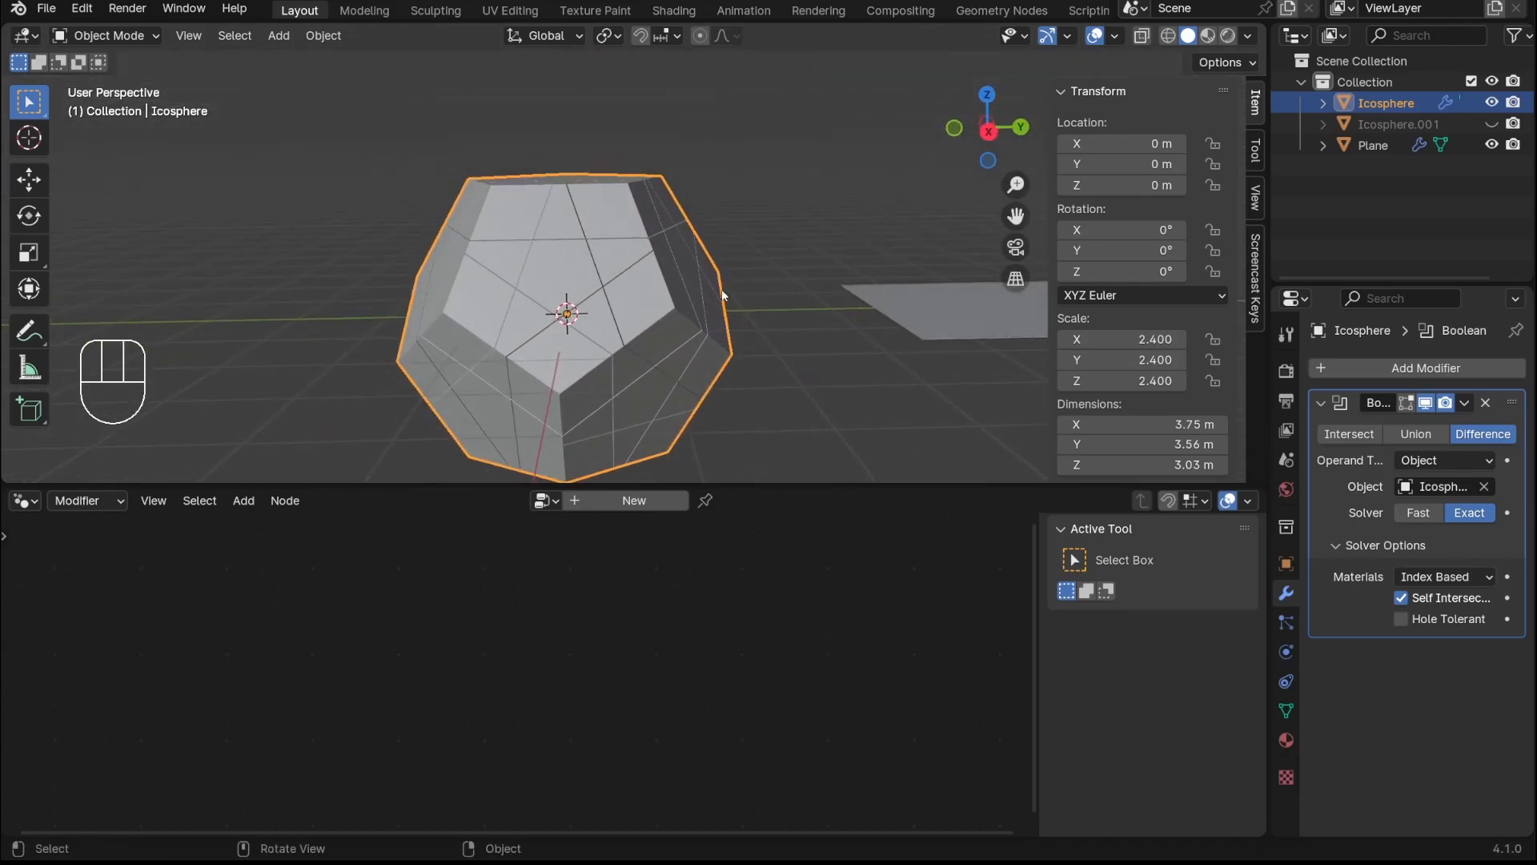
{"action": "left_click", "coordinate": [1464, 402]}
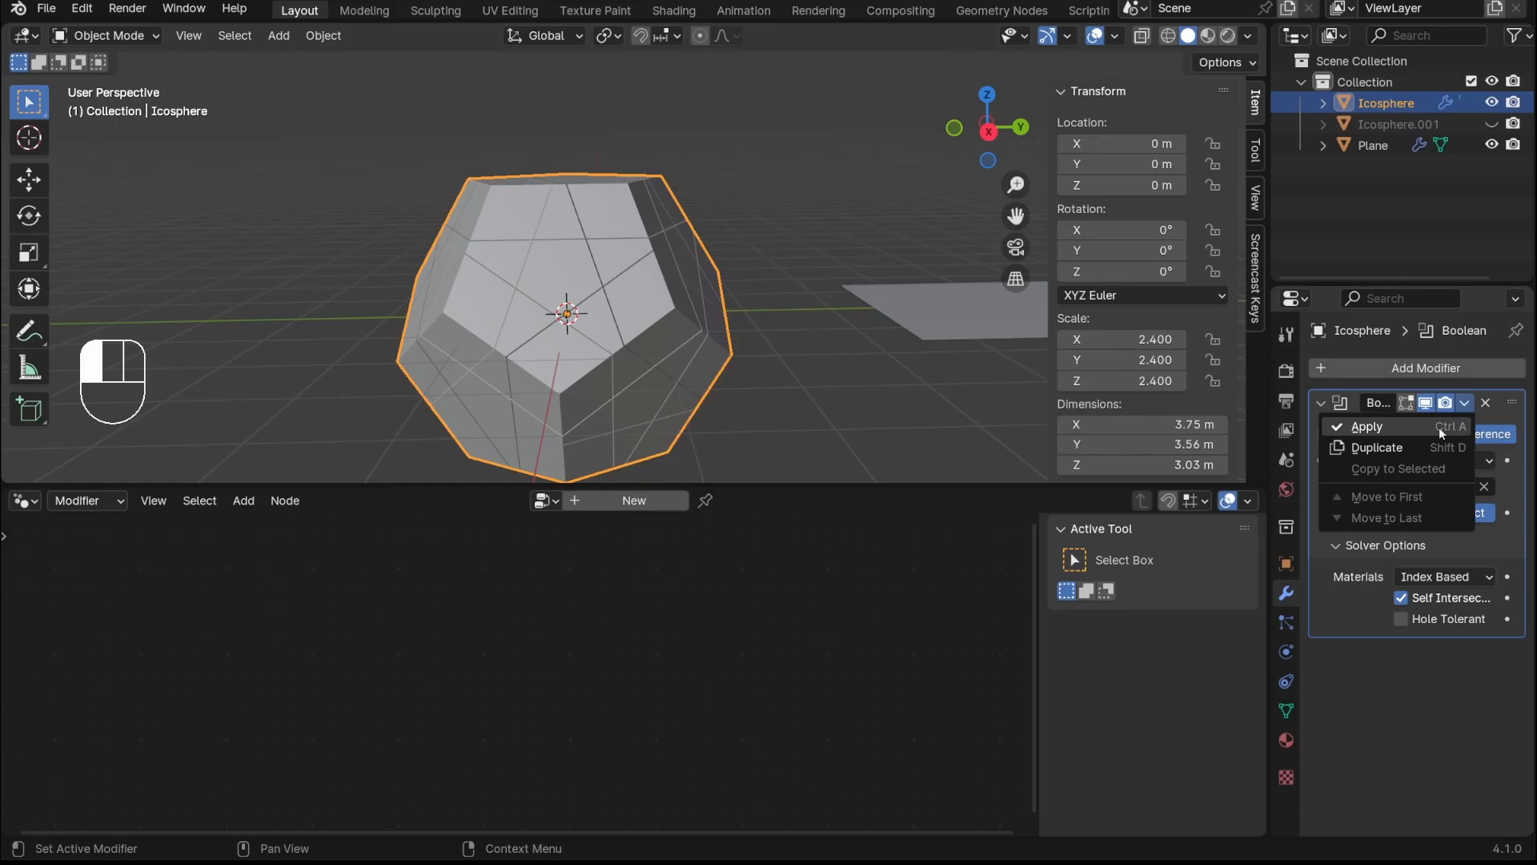
{"action": "left_click", "coordinate": [1439, 426]}
Delete the source plane and the hidden instanced planes object, leaving only the cut dodecahedron
{"action": "left_click", "coordinate": [895, 305]}
{"action": "key", "text": "x"}
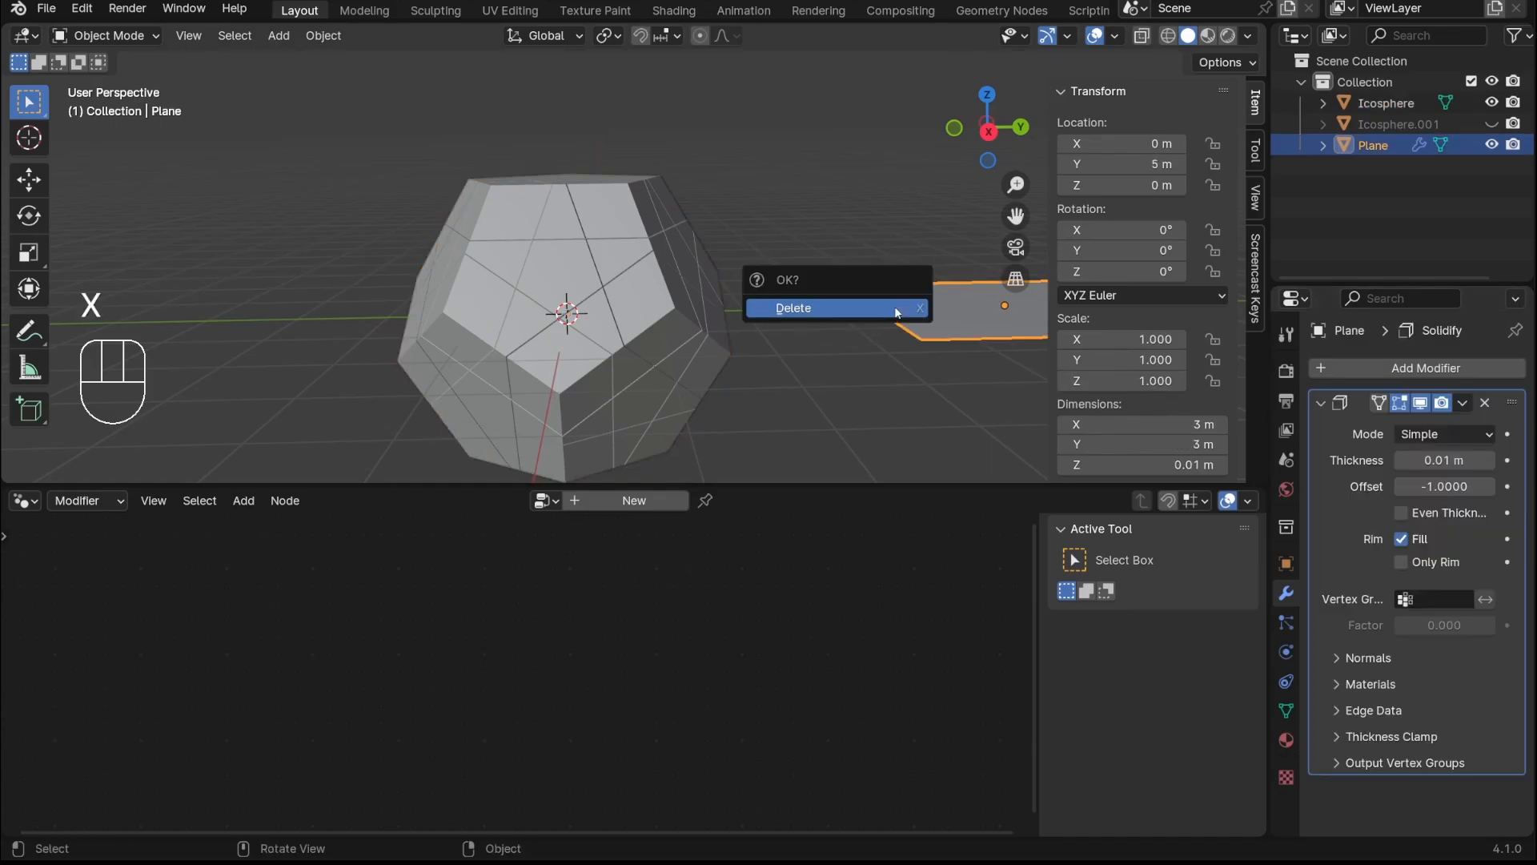
{"action": "left_click", "coordinate": [895, 306]}
{"action": "left_click", "coordinate": [1374, 119]}
{"action": "key", "text": "x"}
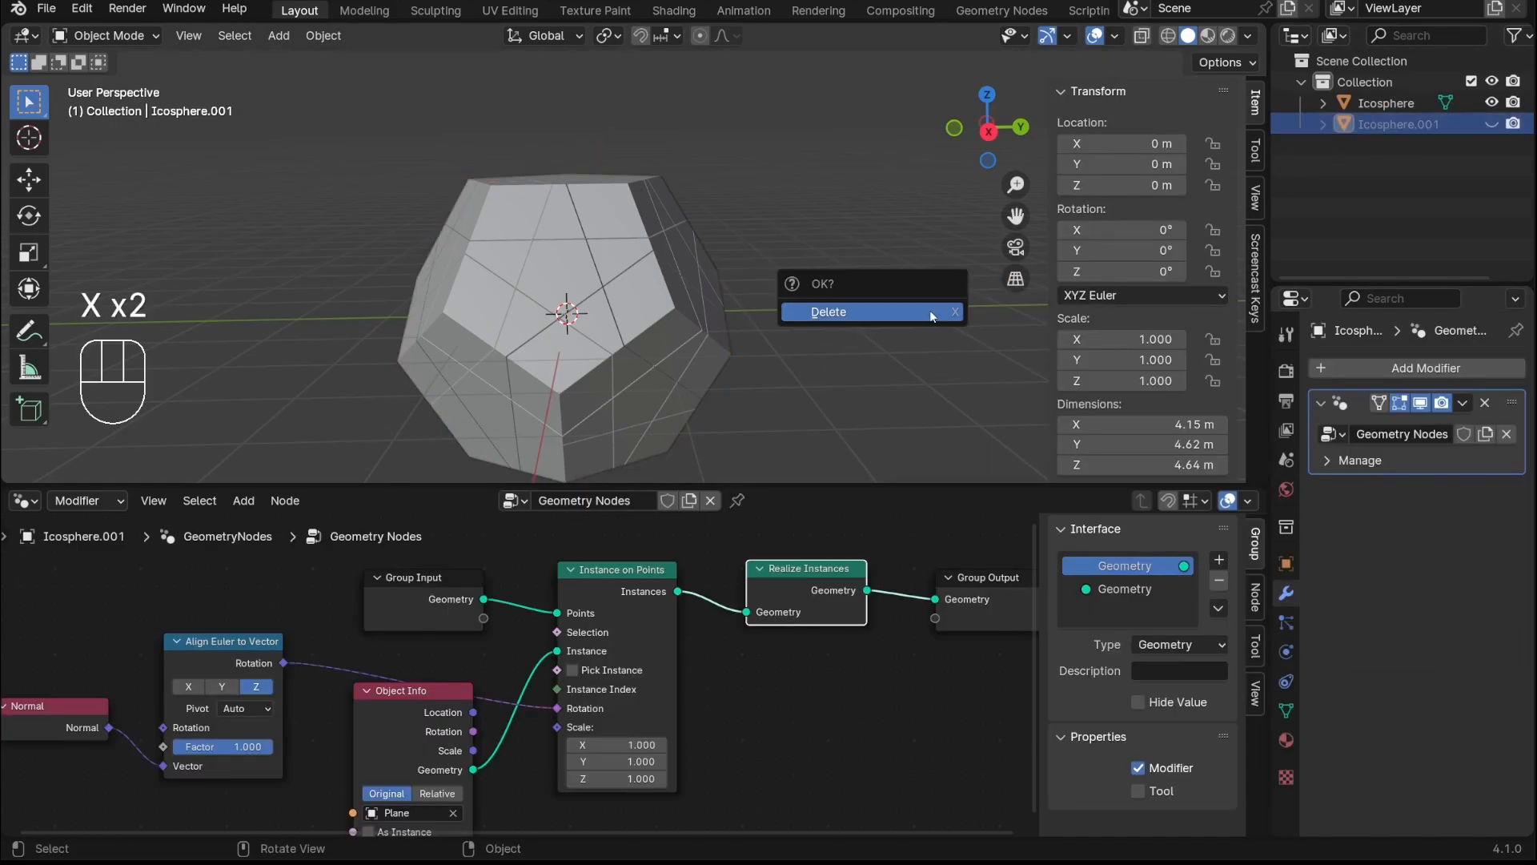
{"action": "right_click", "coordinate": [1401, 124]}
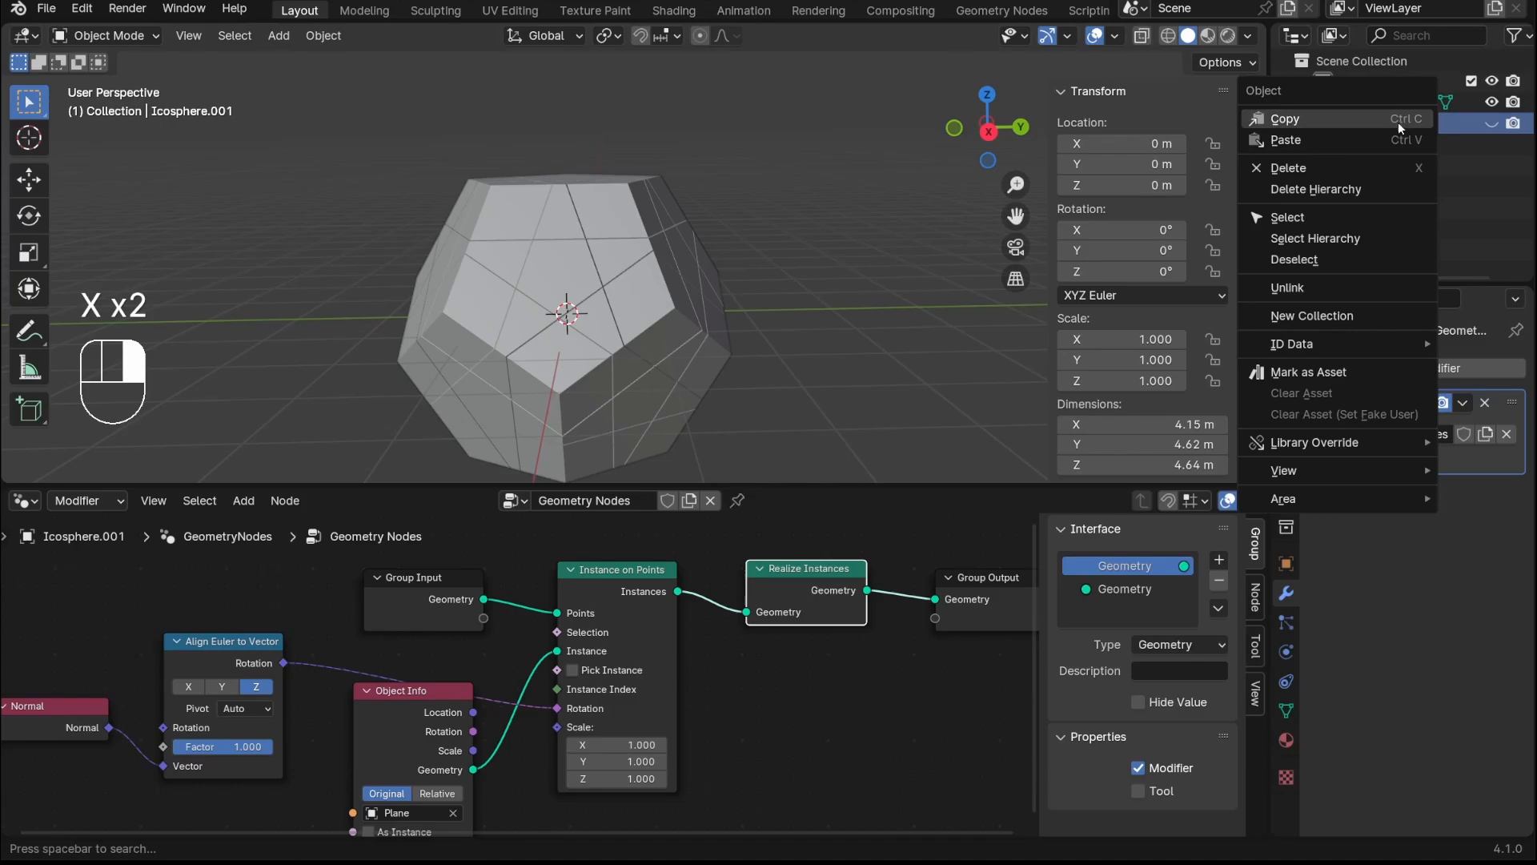
{"action": "left_click", "coordinate": [1390, 177]}
Separate the whole cut dodecahedron mesh into individual objects by loose parts, and return to Object Mode
{"action": "left_click", "coordinate": [701, 312]}
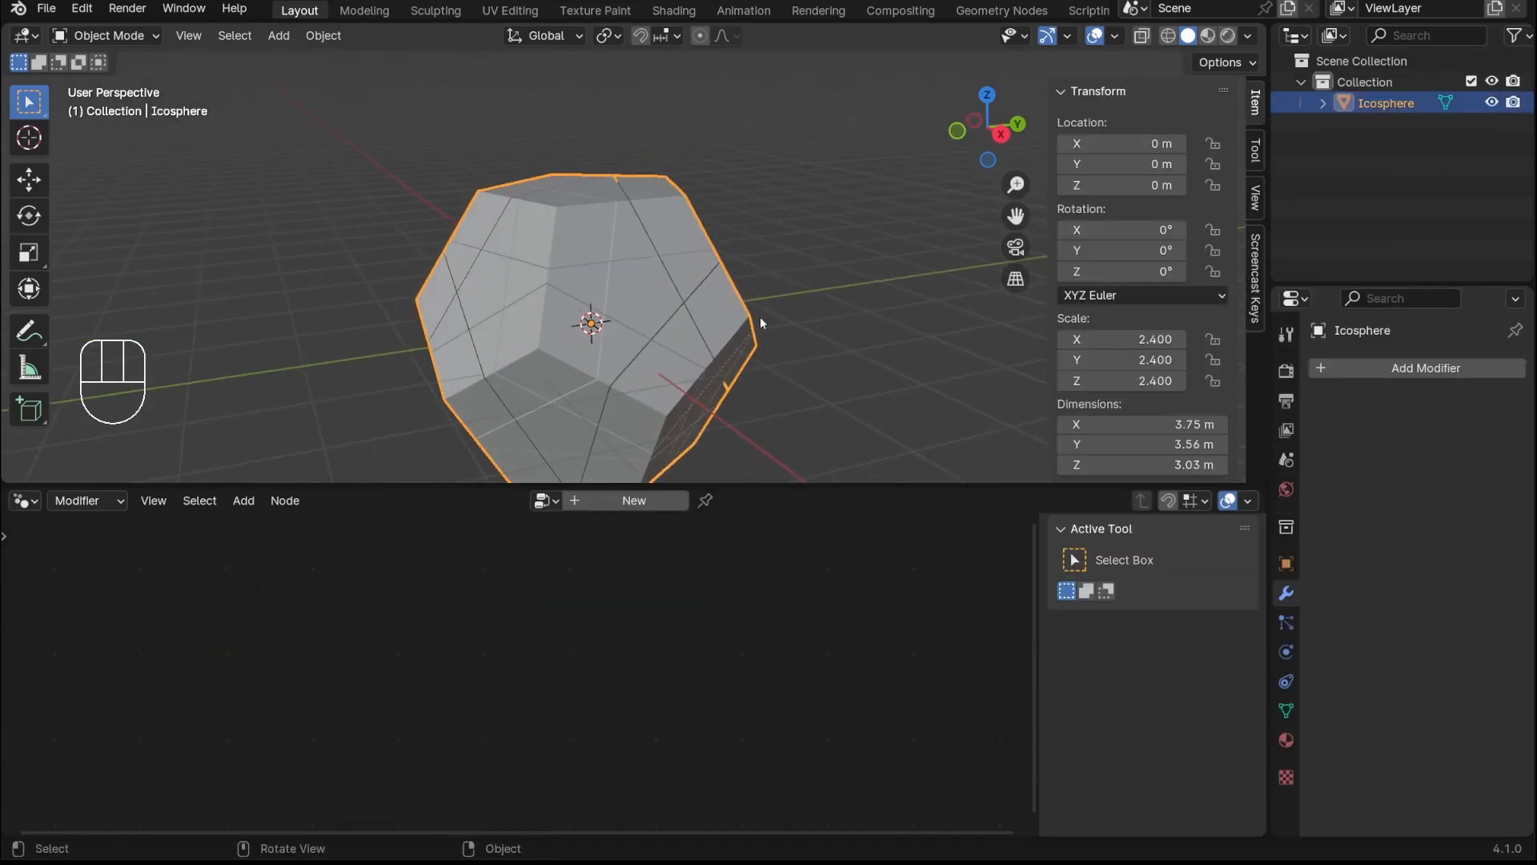
{"action": "mouse_move", "coordinate": [761, 315]}
{"action": "middle_mouse_down"}
{"action": "mouse_move", "coordinate": [748, 322]}
{"action": "mouse_move", "coordinate": [780, 298]}
{"action": "middle_mouse_up"}
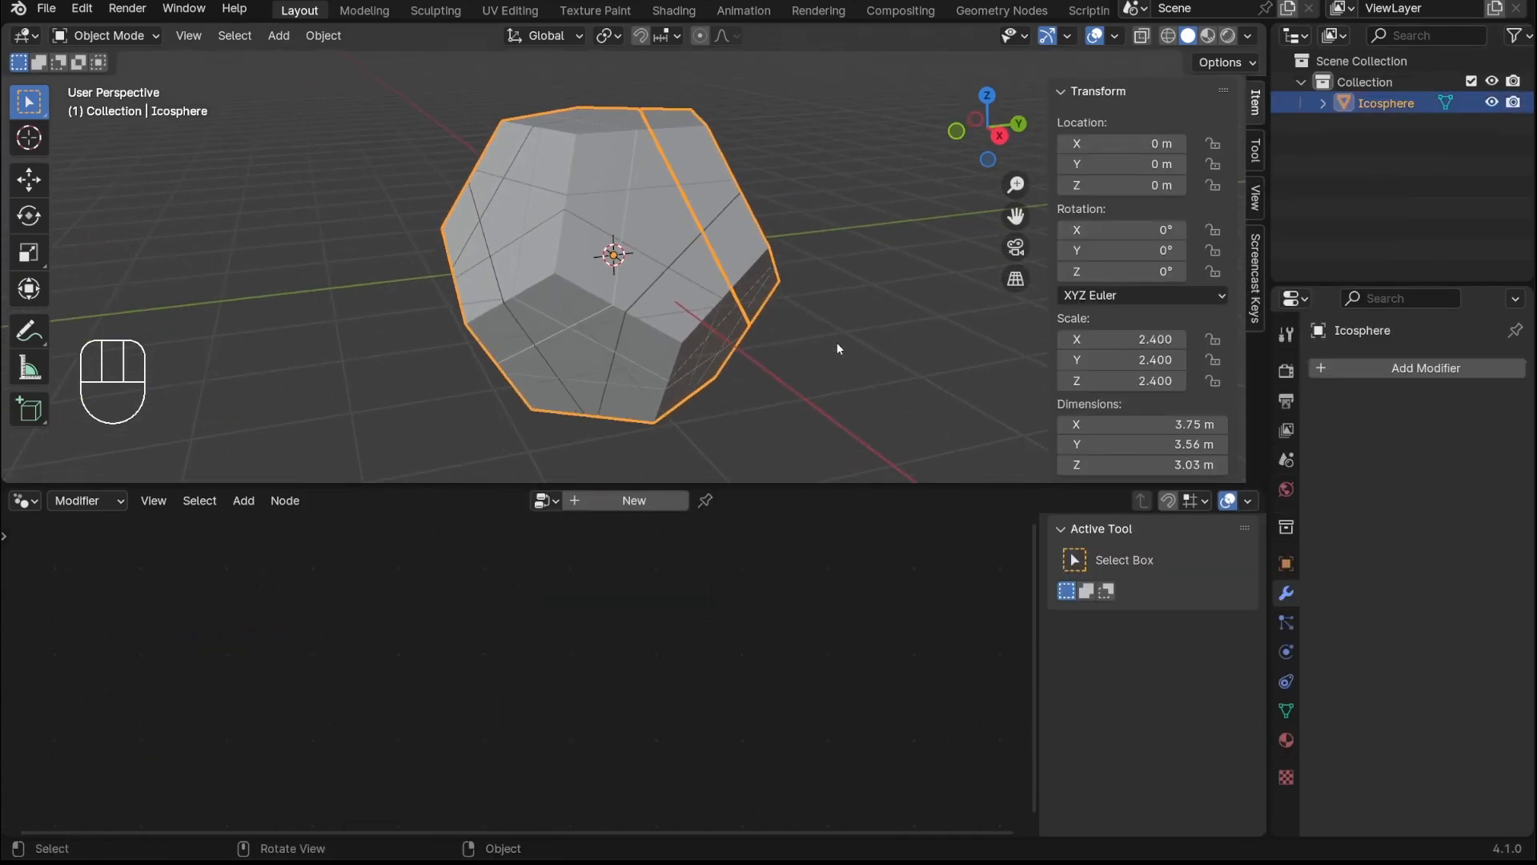
{"action": "middle_click_drag", "start_coordinate": [845, 341], "coordinate": [760, 277]}
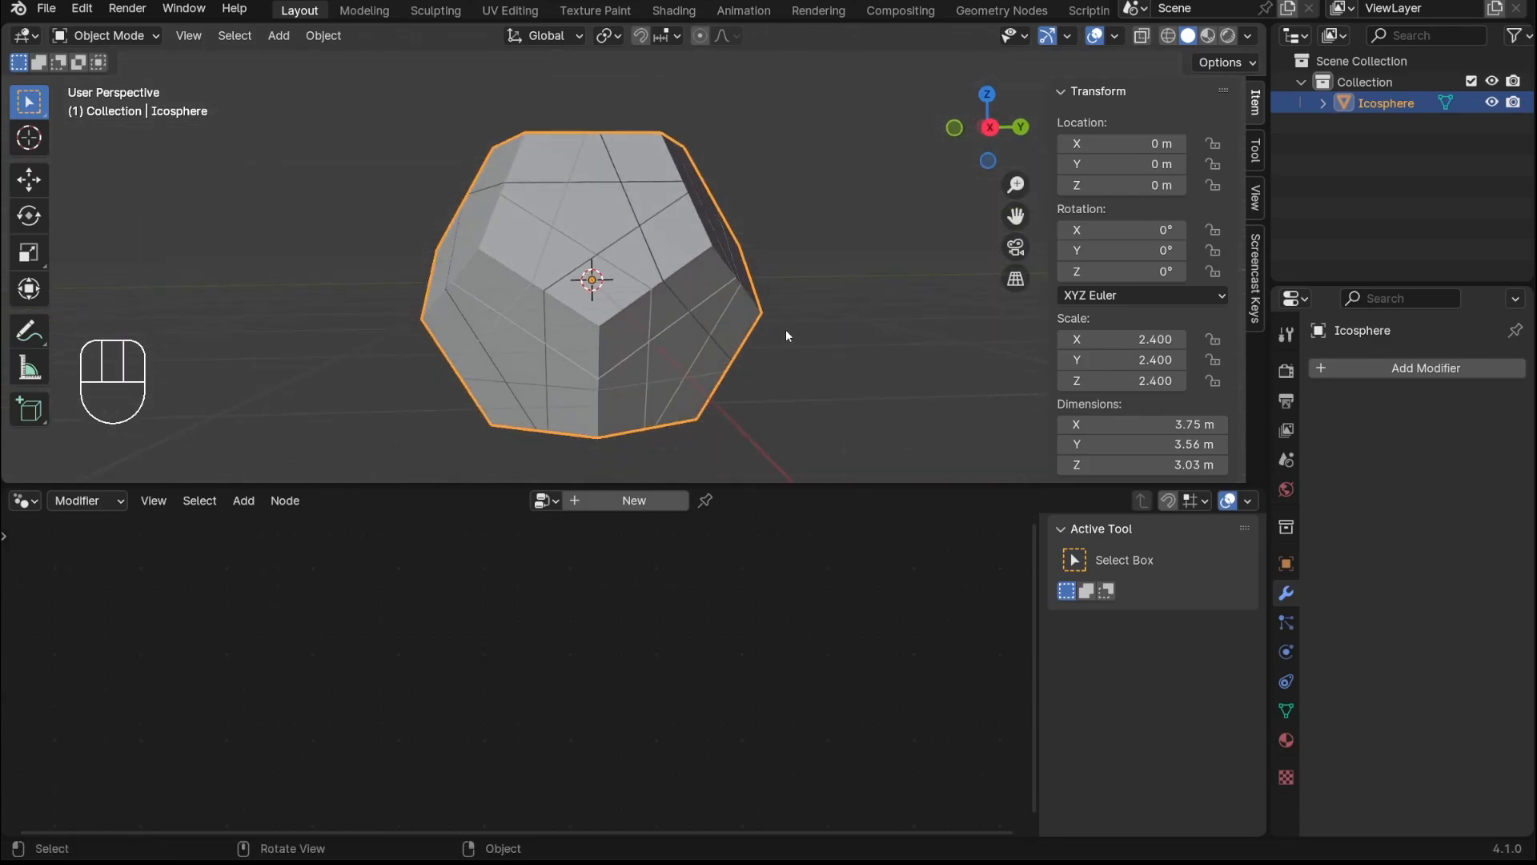
{"action": "key", "text": "Tab"}
{"action": "middle_click_drag", "start_coordinate": [787, 334], "coordinate": [824, 338]}
{"action": "key", "text": "a"}
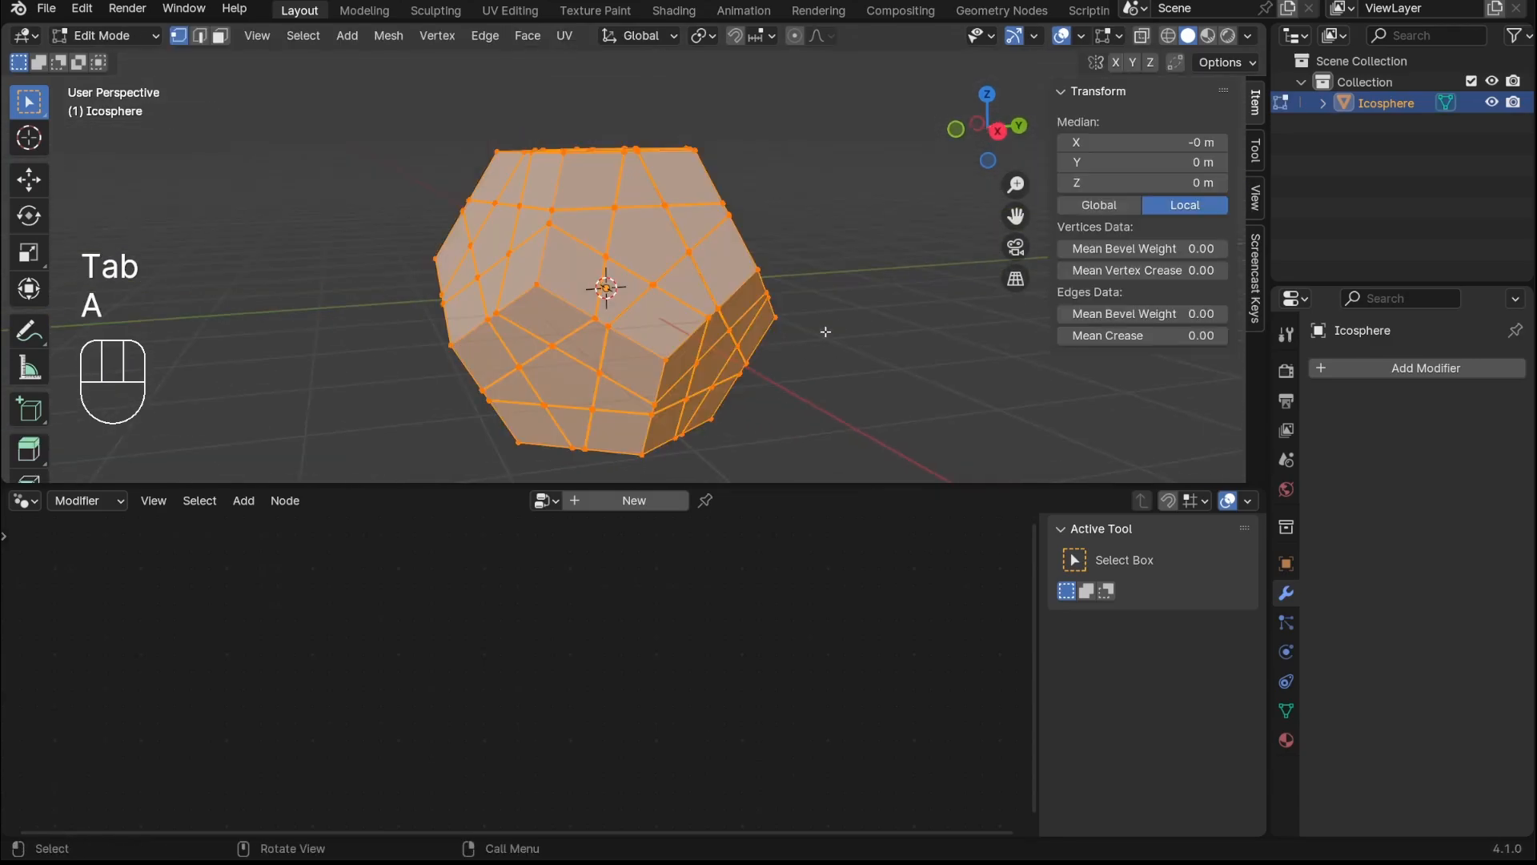
{"action": "right_click", "coordinate": [796, 191]}
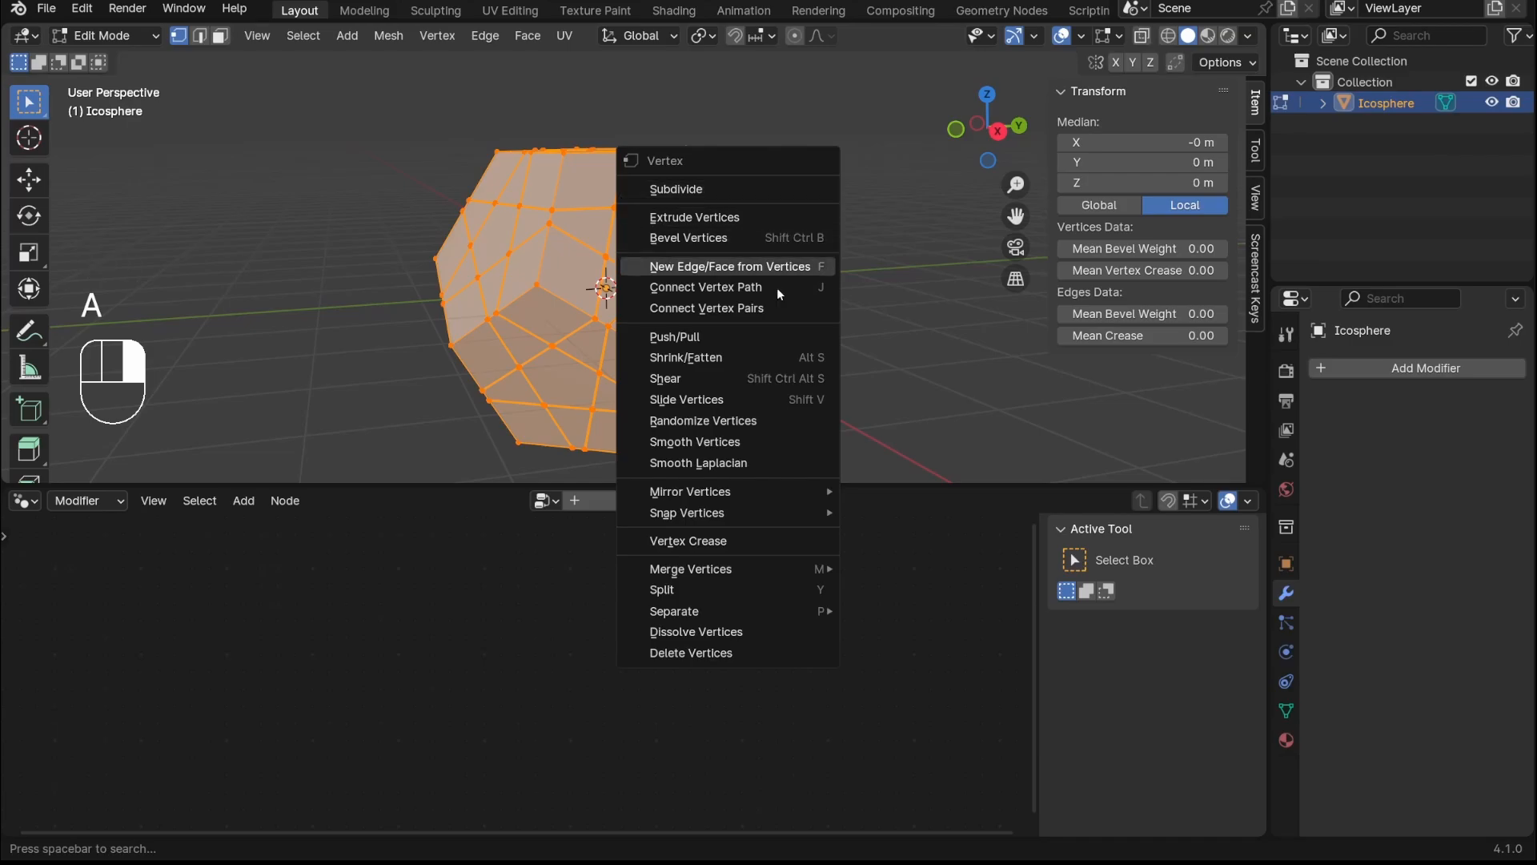
{"action": "mouse_move", "coordinate": [794, 608]}
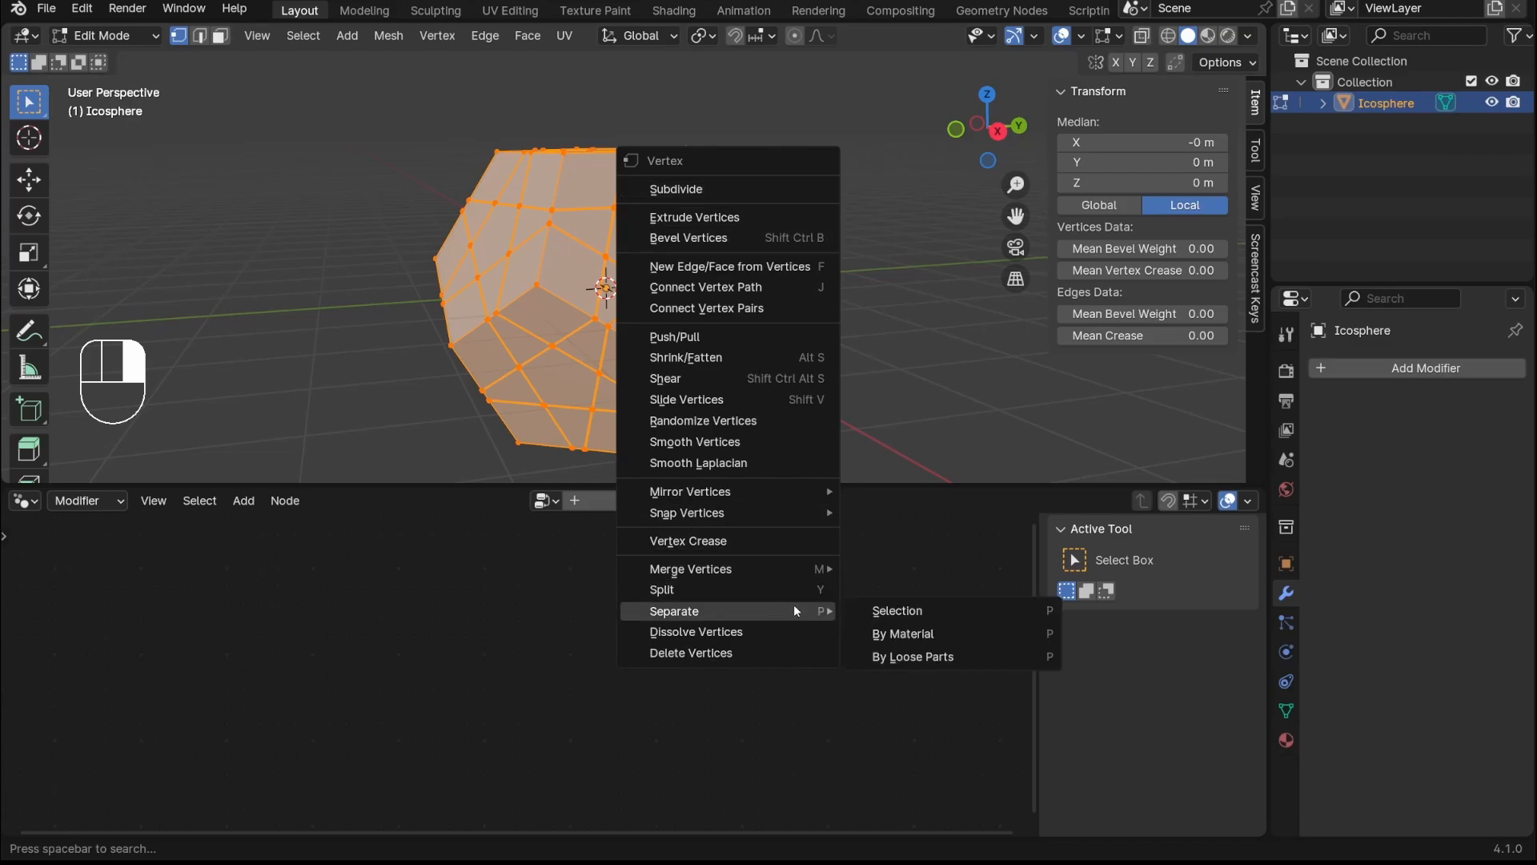
{"action": "left_click", "coordinate": [912, 656]}
{"action": "key", "text": "Tab"}
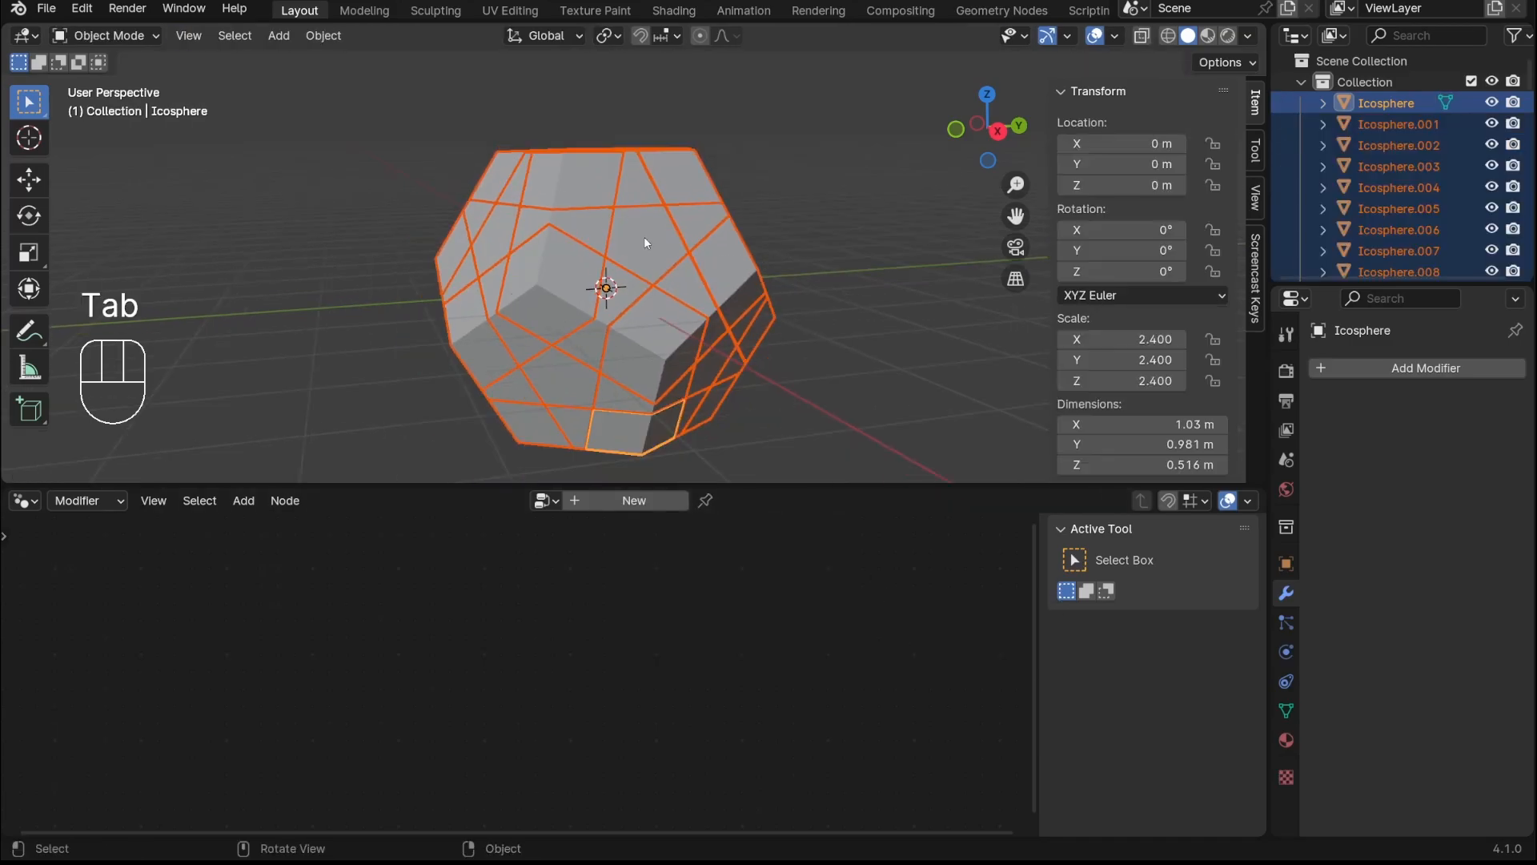
Try moving three of the outer pieces one at a time to check that they are separate objects
{"action": "left_click", "coordinate": [688, 258]}
{"action": "scroll", "coordinate": [652, 264], "scroll_direction": "up", "scroll_amount": 3}
{"action": "key", "text": "g"}
{"action": "right_click", "coordinate": [646, 230]}
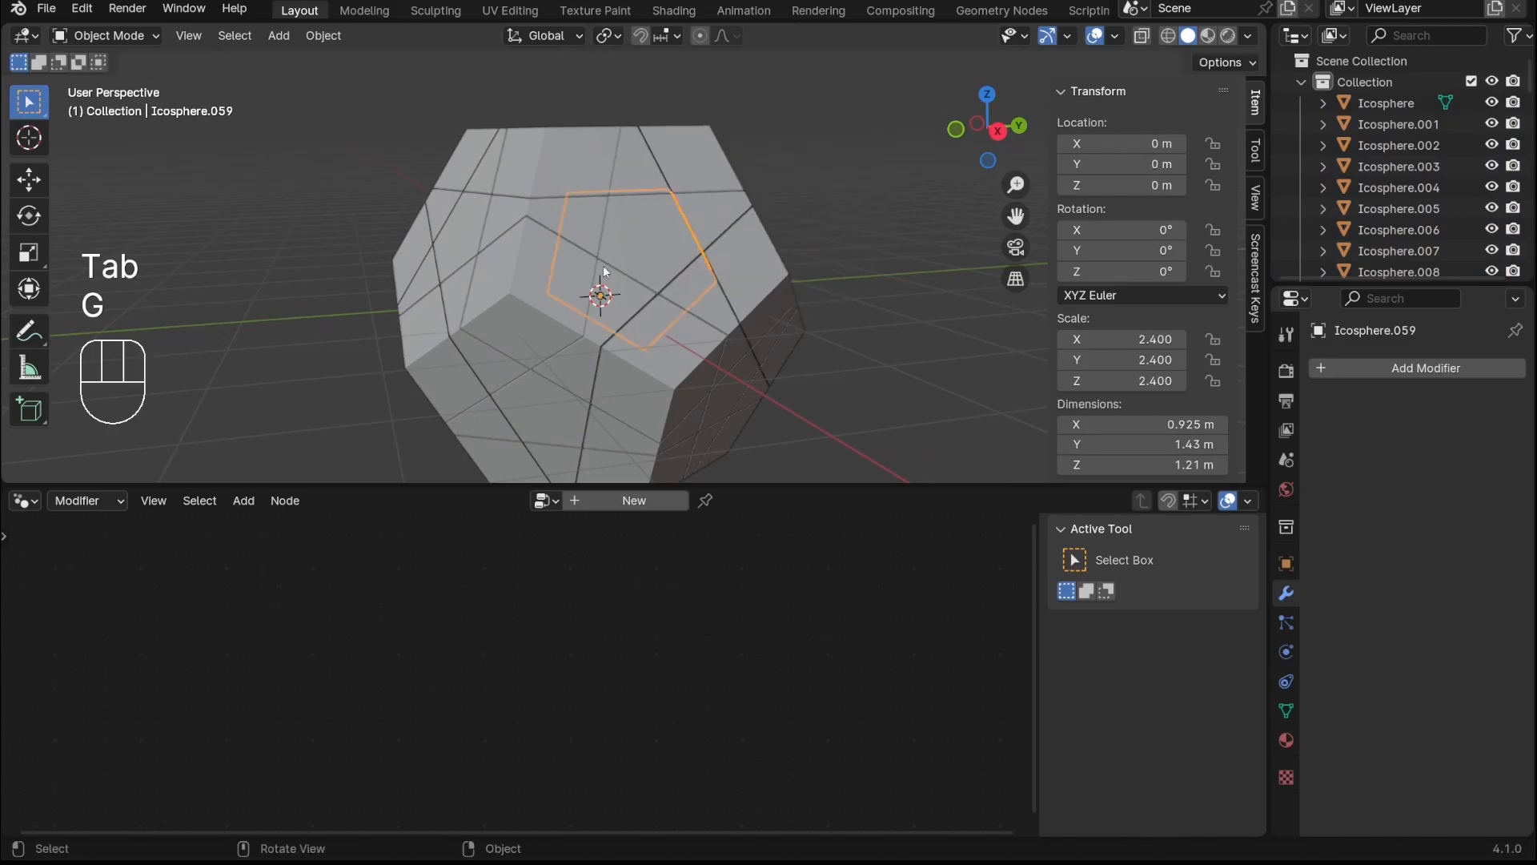
{"action": "left_click", "coordinate": [579, 280]}
{"action": "key", "text": "g"}
{"action": "right_click", "coordinate": [529, 316]}
{"action": "left_click", "coordinate": [697, 352]}
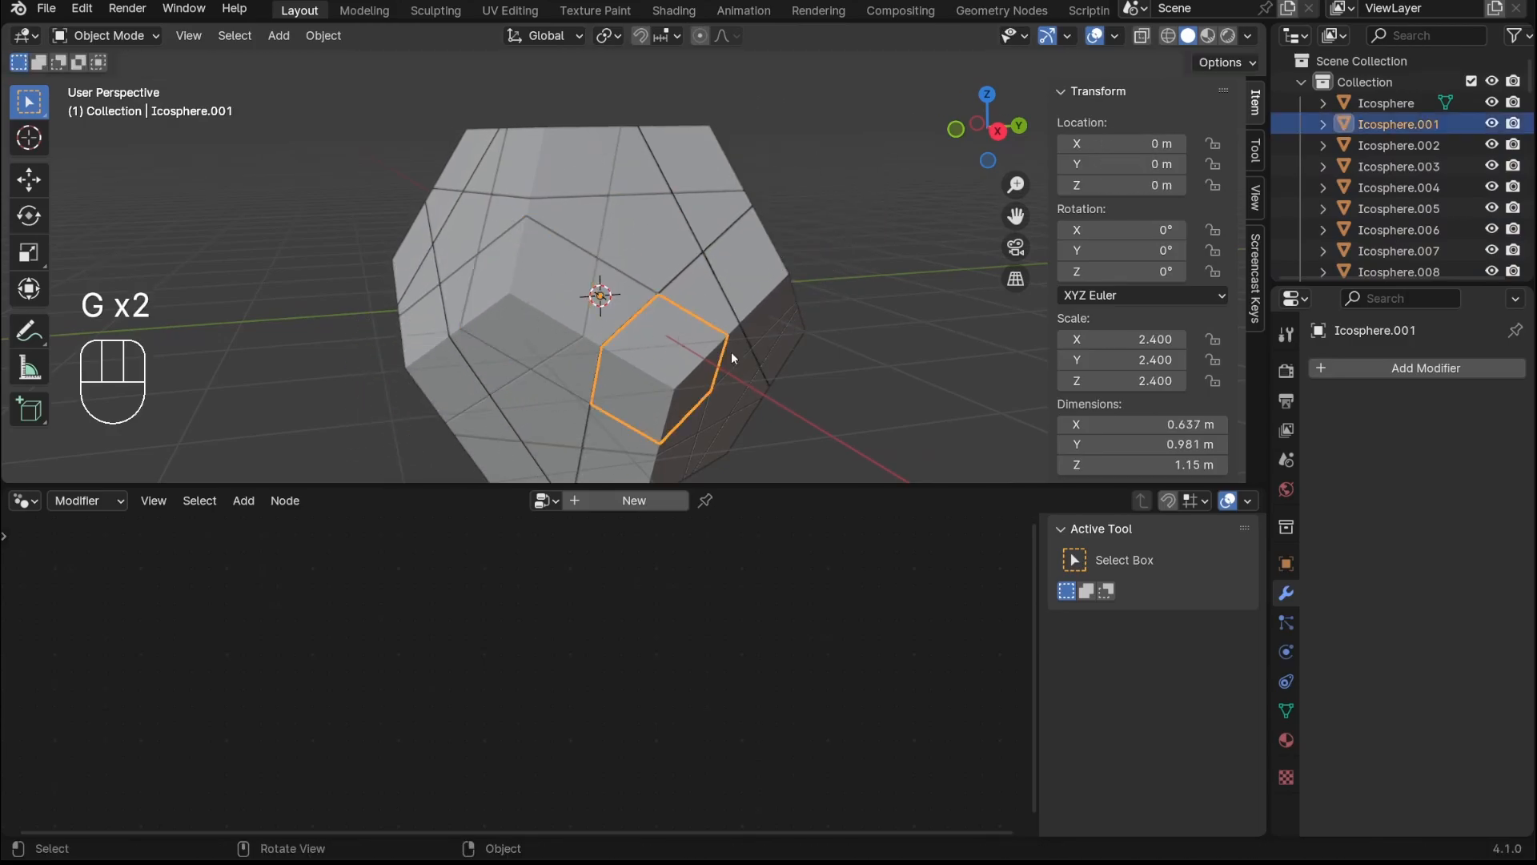
{"action": "key", "text": "g"}
{"action": "right_click", "coordinate": [708, 260]}
Select the small dodecahedron core inside the pieces using wireframe shading, and return to solid shading
{"action": "key", "text": "z"}
{"action": "left_click", "coordinate": [596, 270]}
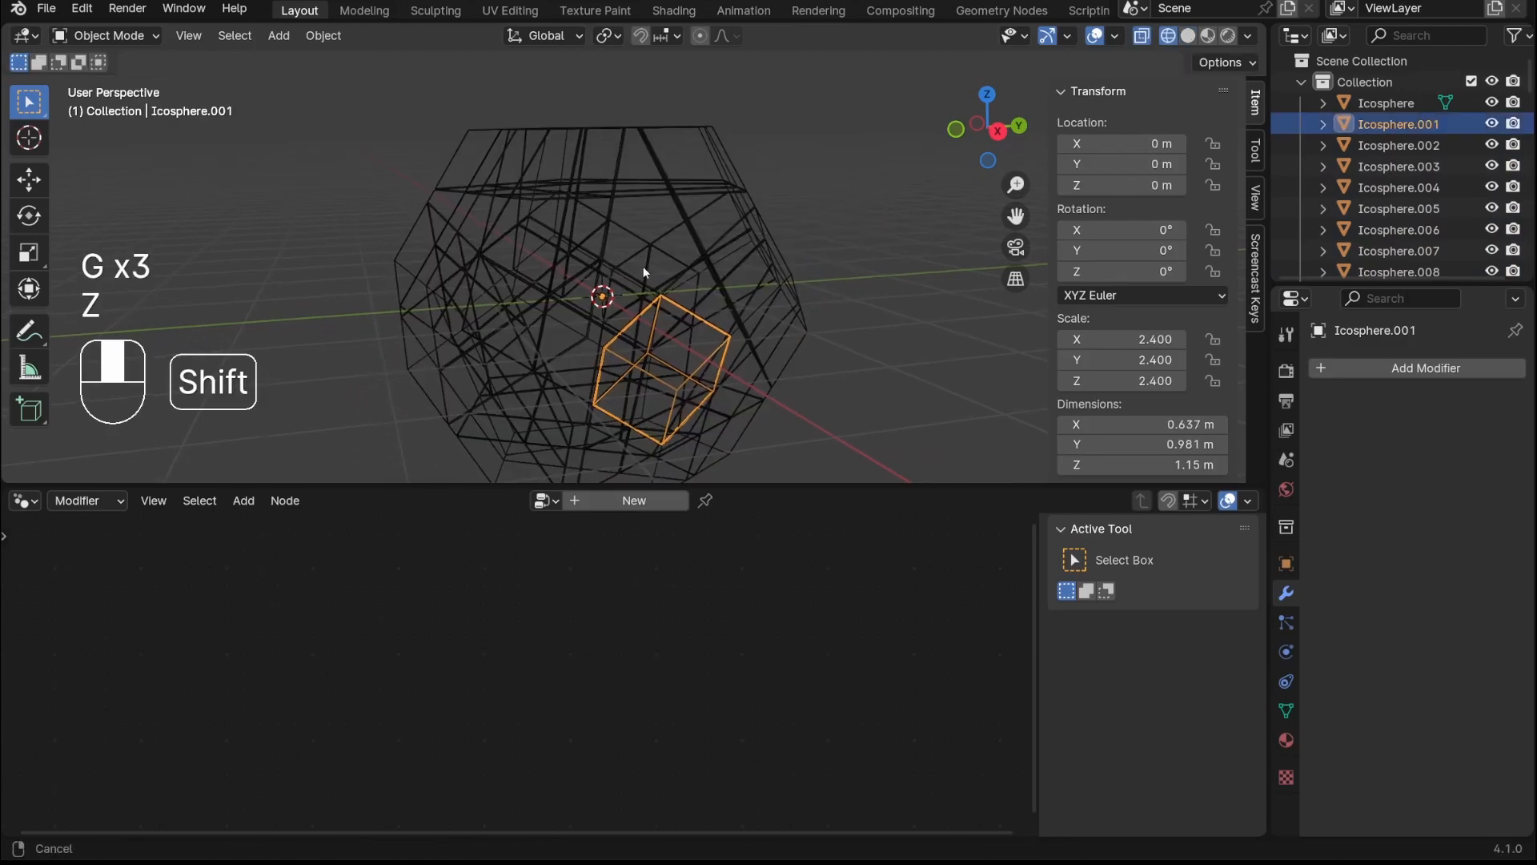
{"action": "mouse_move", "coordinate": [638, 275]}
{"action": "middle_mouse_down"}
{"action": "mouse_move", "coordinate": [714, 252]}
{"action": "mouse_move", "coordinate": [717, 285]}
{"action": "mouse_move", "coordinate": [742, 256]}
{"action": "mouse_move", "coordinate": [747, 237]}
{"action": "mouse_move", "coordinate": [689, 192]}
{"action": "middle_mouse_up"}
{"action": "left_click", "coordinate": [647, 168]}
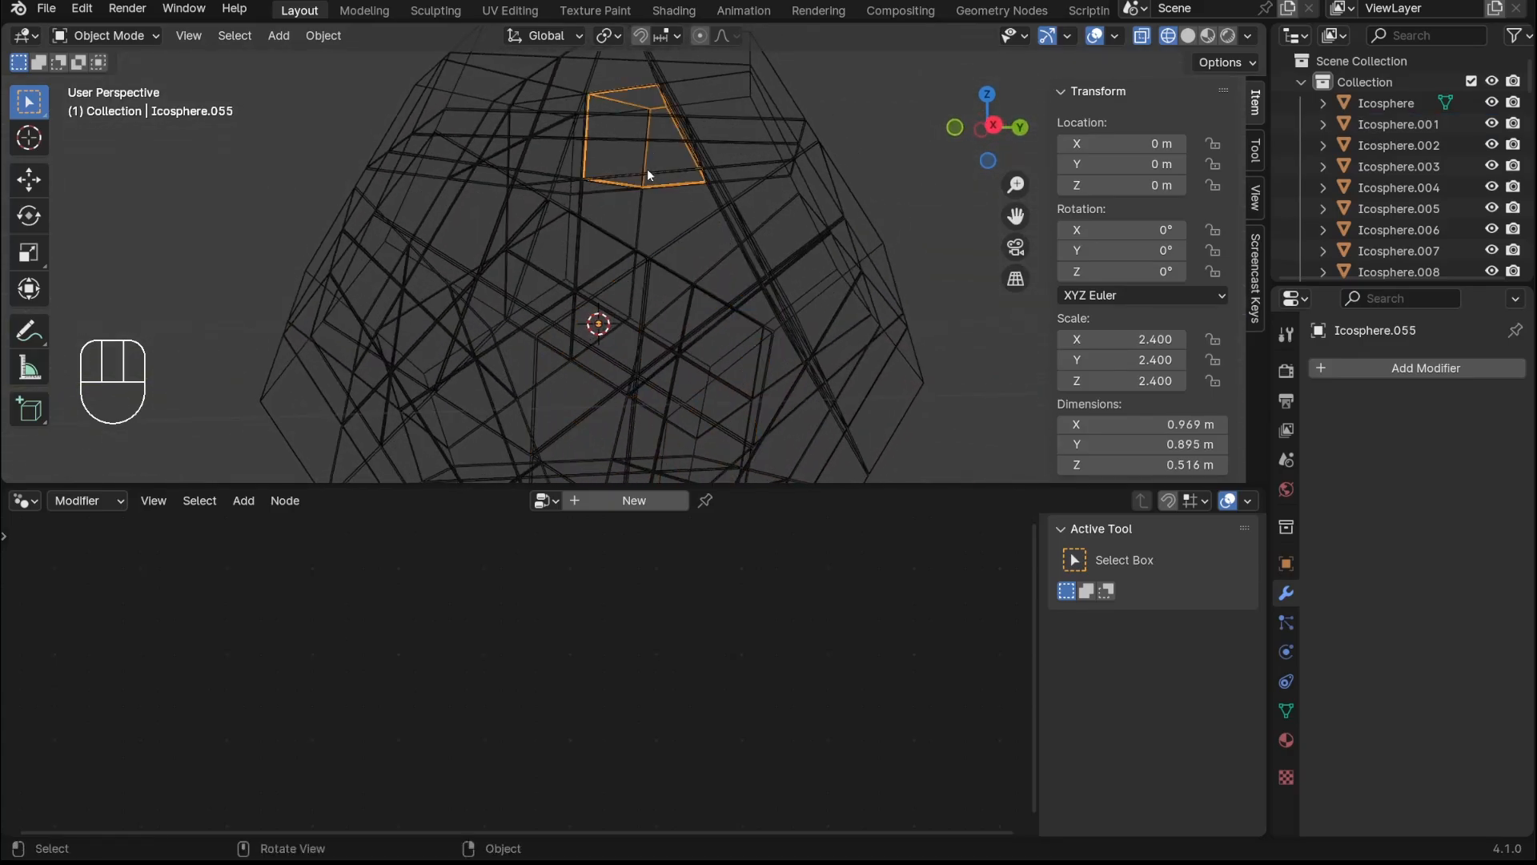
{"action": "left_click", "coordinate": [650, 178]}
{"action": "left_click", "coordinate": [650, 174]}
{"action": "left_click", "coordinate": [650, 178]}
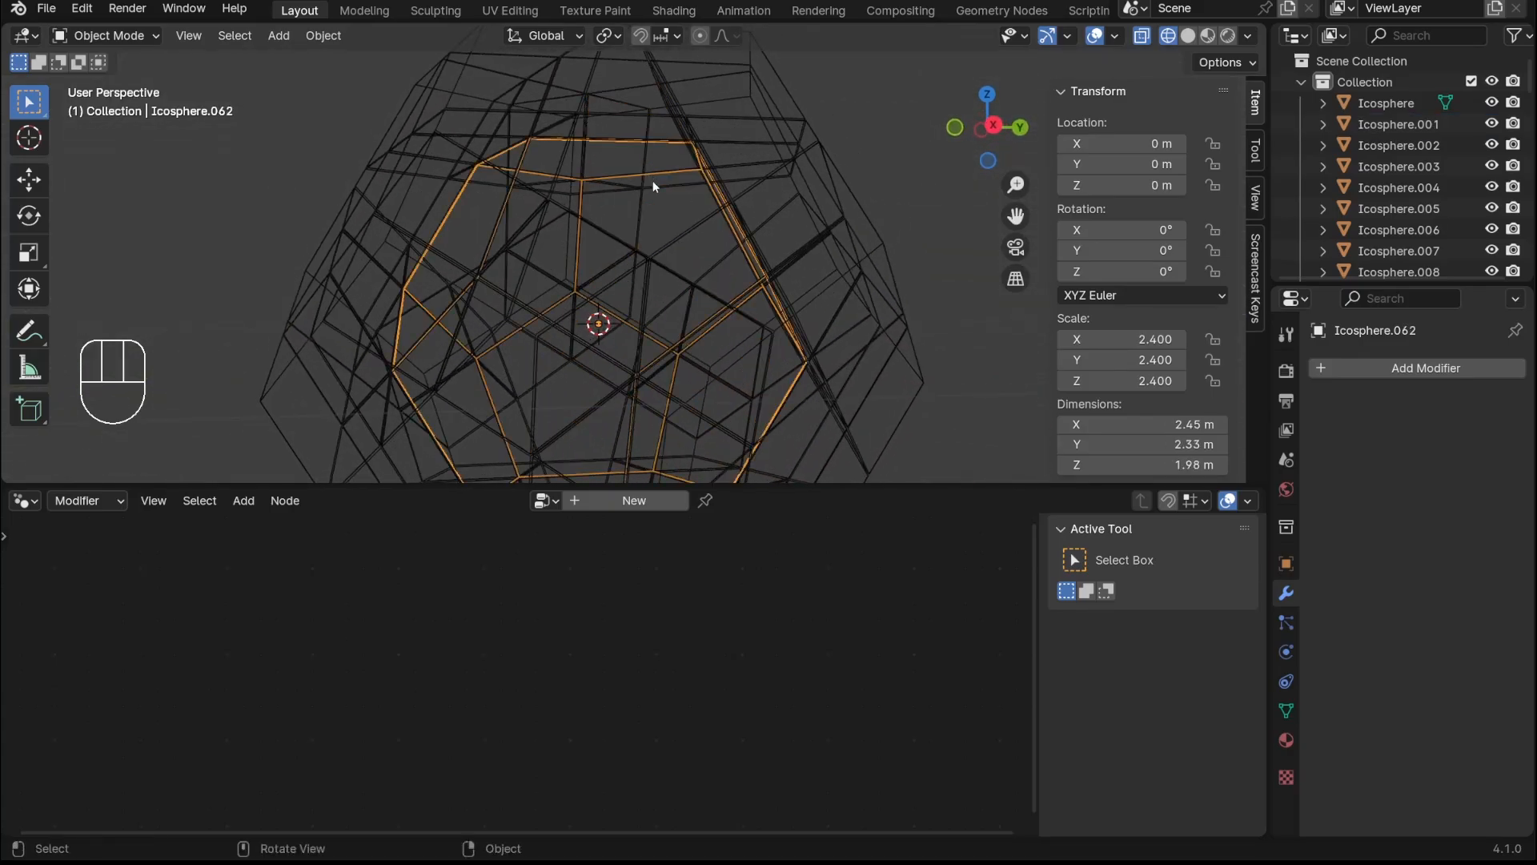
{"action": "key", "text": "KP_Decimal"}
{"action": "key", "text": "z"}
{"action": "left_click", "coordinate": [741, 219]}
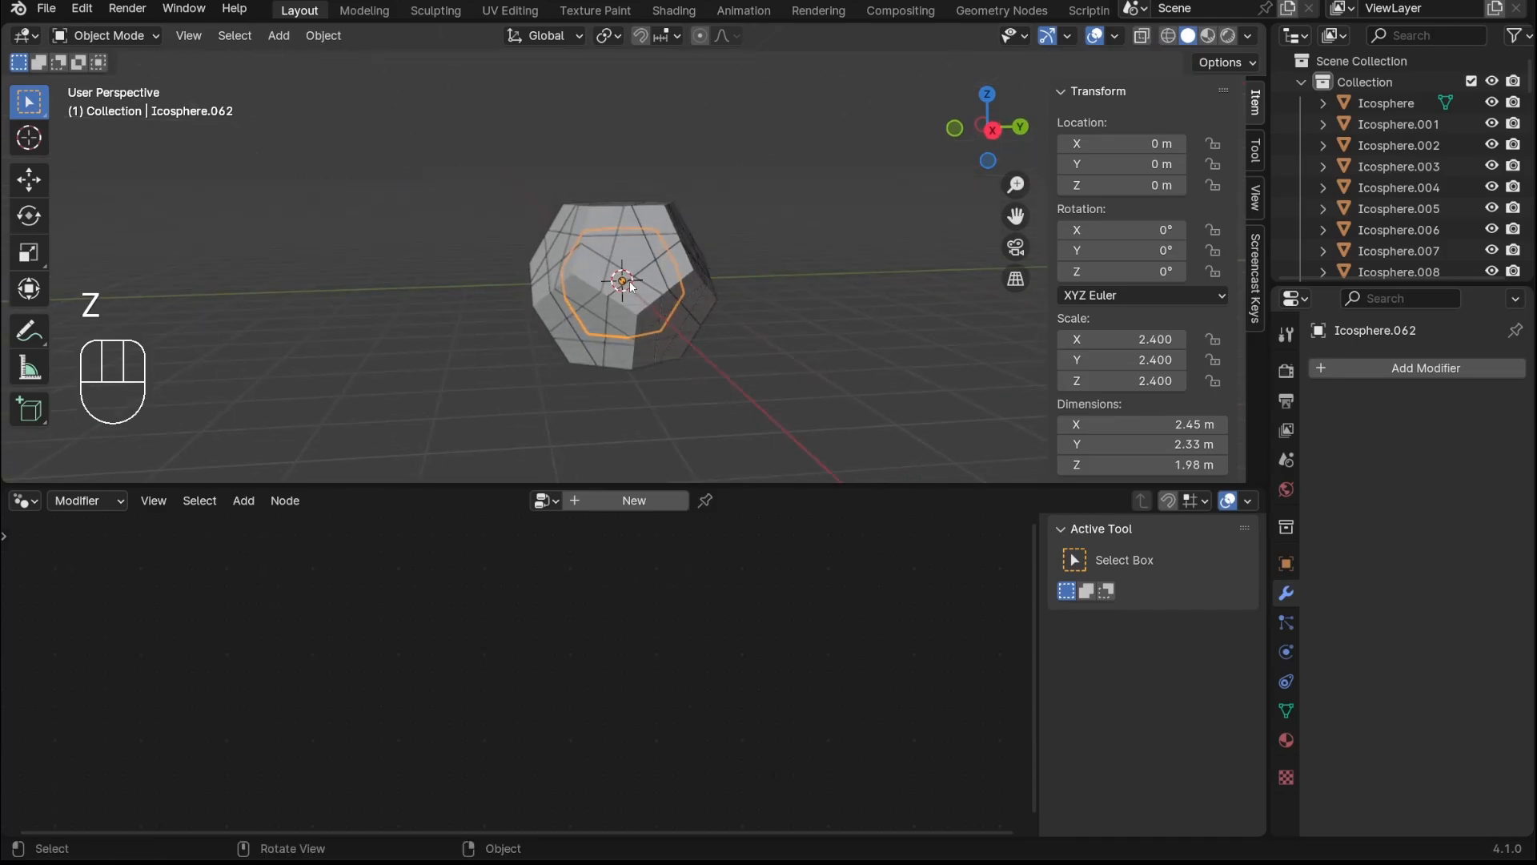
Move the inner core about 3.39 m along Y out of the puzzle, inspect it, and delete it
{"action": "key", "text": "g"}
{"action": "left_click", "coordinate": [810, 282]}
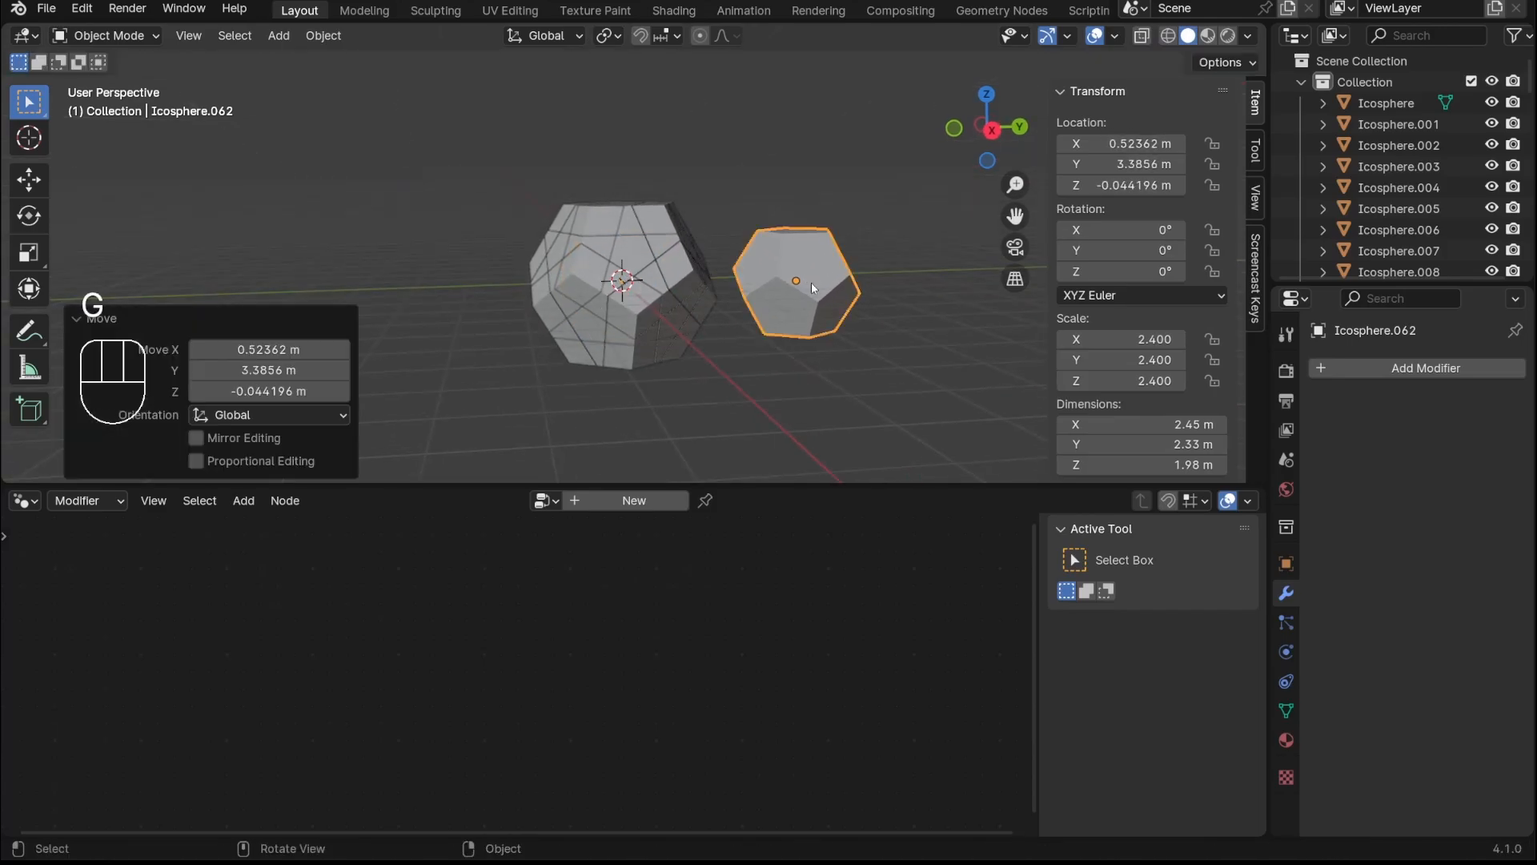
{"action": "middle_click_drag", "start_coordinate": [810, 282], "coordinate": [773, 289]}
{"action": "scroll", "coordinate": [865, 327], "scroll_direction": "up", "scroll_amount": 3}
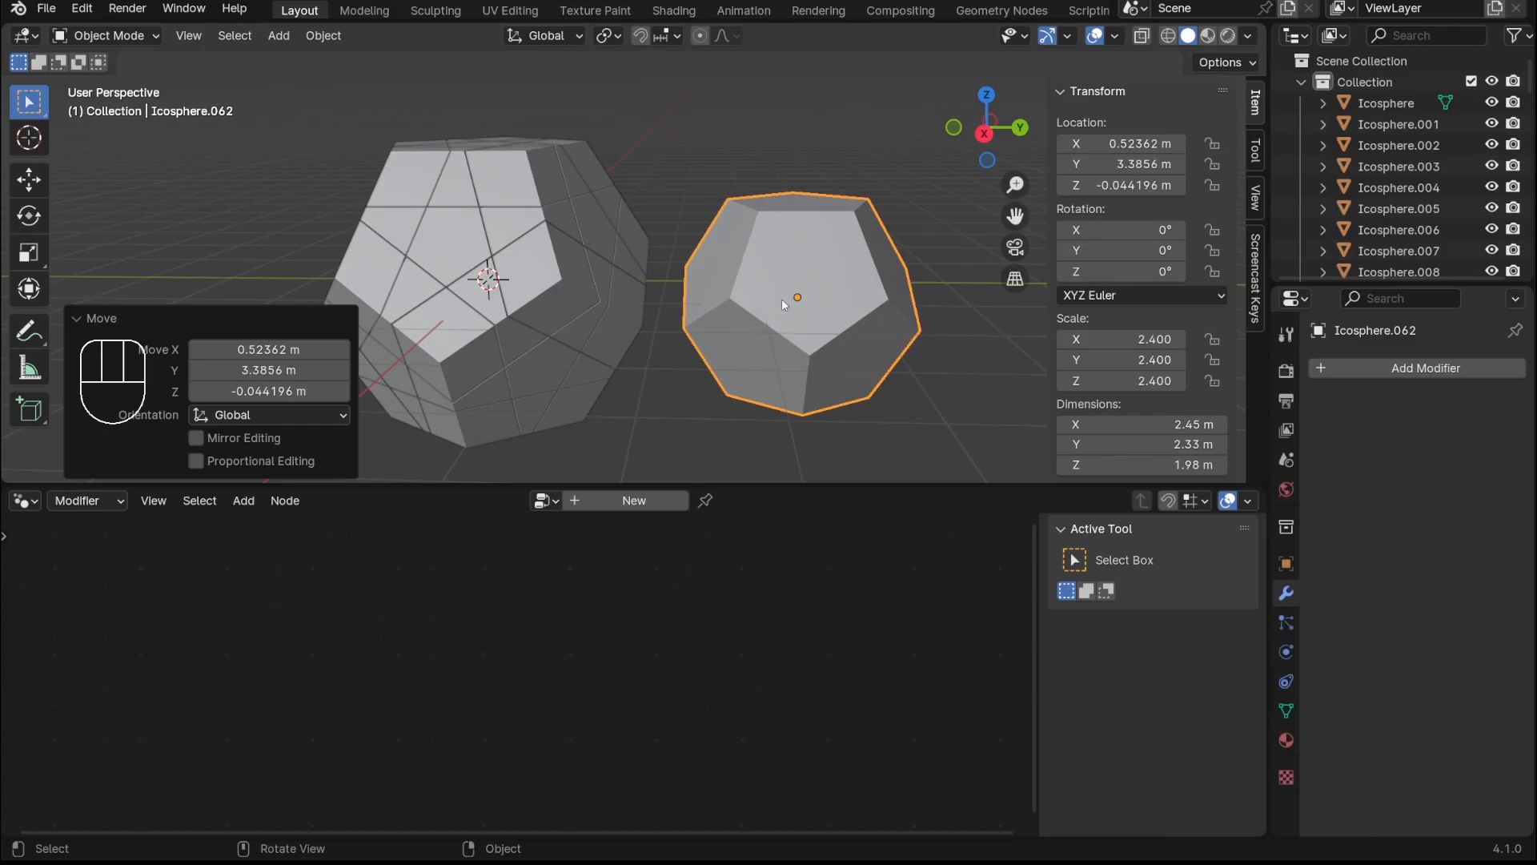
{"action": "scroll", "coordinate": [781, 300], "scroll_direction": "down", "scroll_amount": 3}
{"action": "key", "text": "x"}
{"action": "left_click", "coordinate": [781, 297]}
Select all the pieces that form the dodecahedron's top layer
{"action": "middle_click_drag", "start_coordinate": [776, 329], "coordinate": [723, 251]}
{"action": "scroll", "coordinate": [645, 296], "scroll_direction": "up", "scroll_amount": 3}
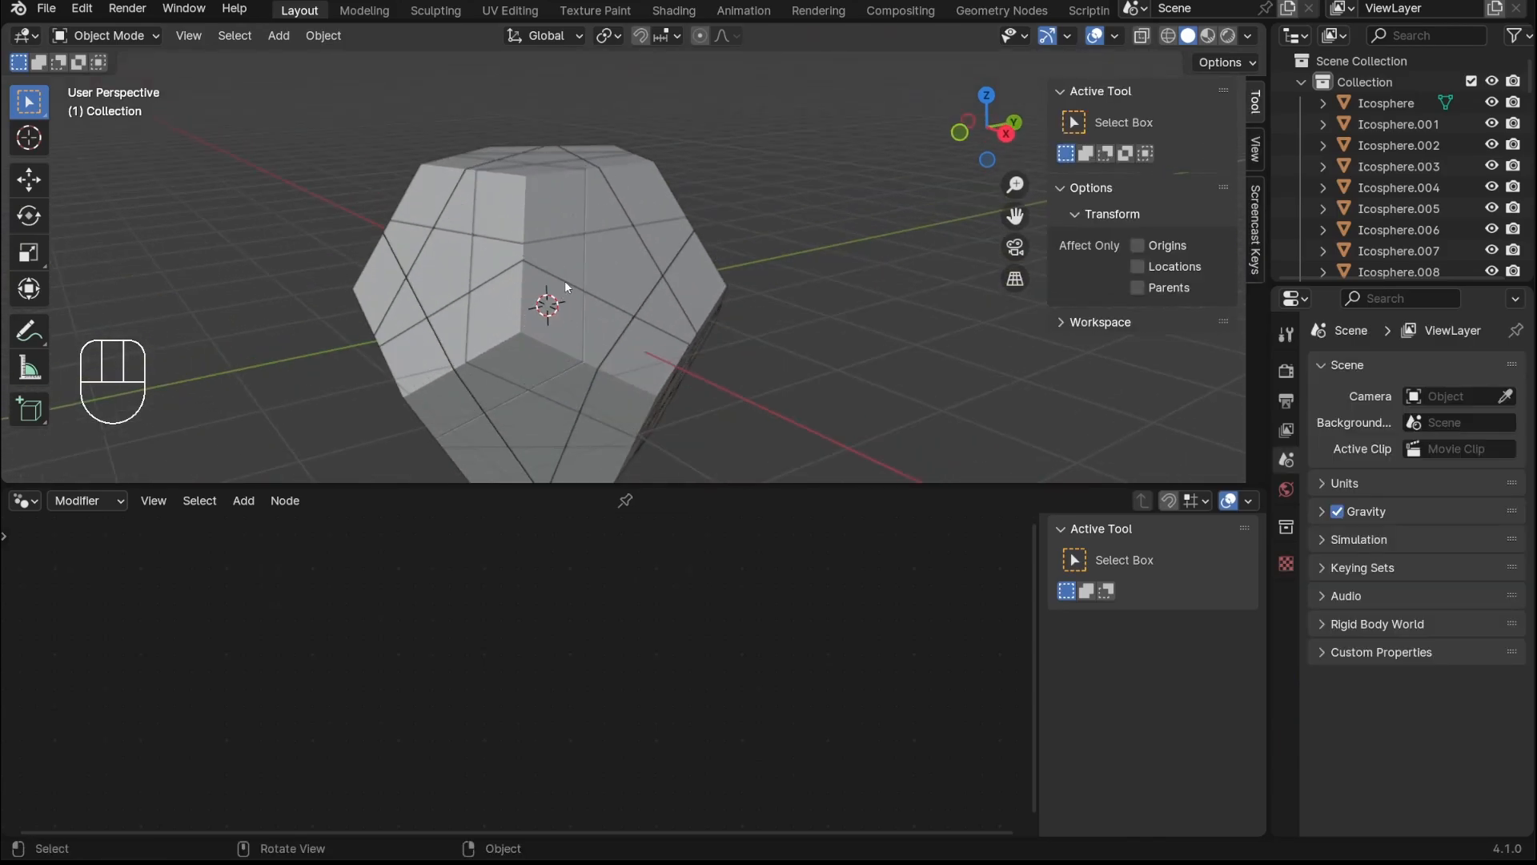
{"action": "middle_click_drag", "start_coordinate": [565, 280], "coordinate": [609, 308]}
{"action": "left_click", "coordinate": [560, 192]}
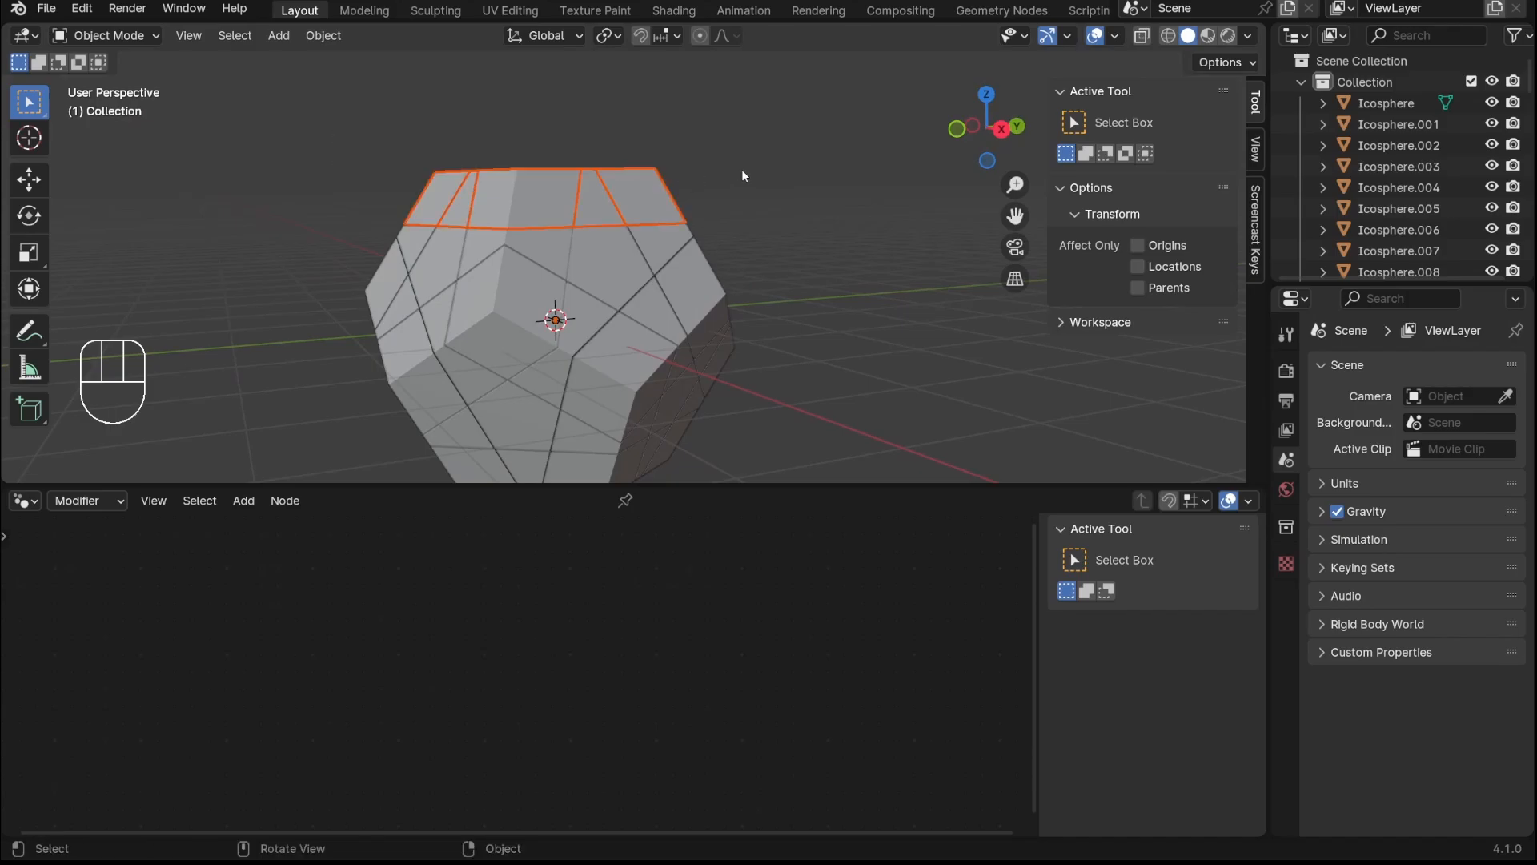
Rotate the selected top layer about the global Z axis
{"action": "middle_click_drag", "start_coordinate": [741, 171], "coordinate": [737, 243]}
{"action": "scroll", "coordinate": [733, 224], "scroll_direction": "down", "scroll_amount": 3}
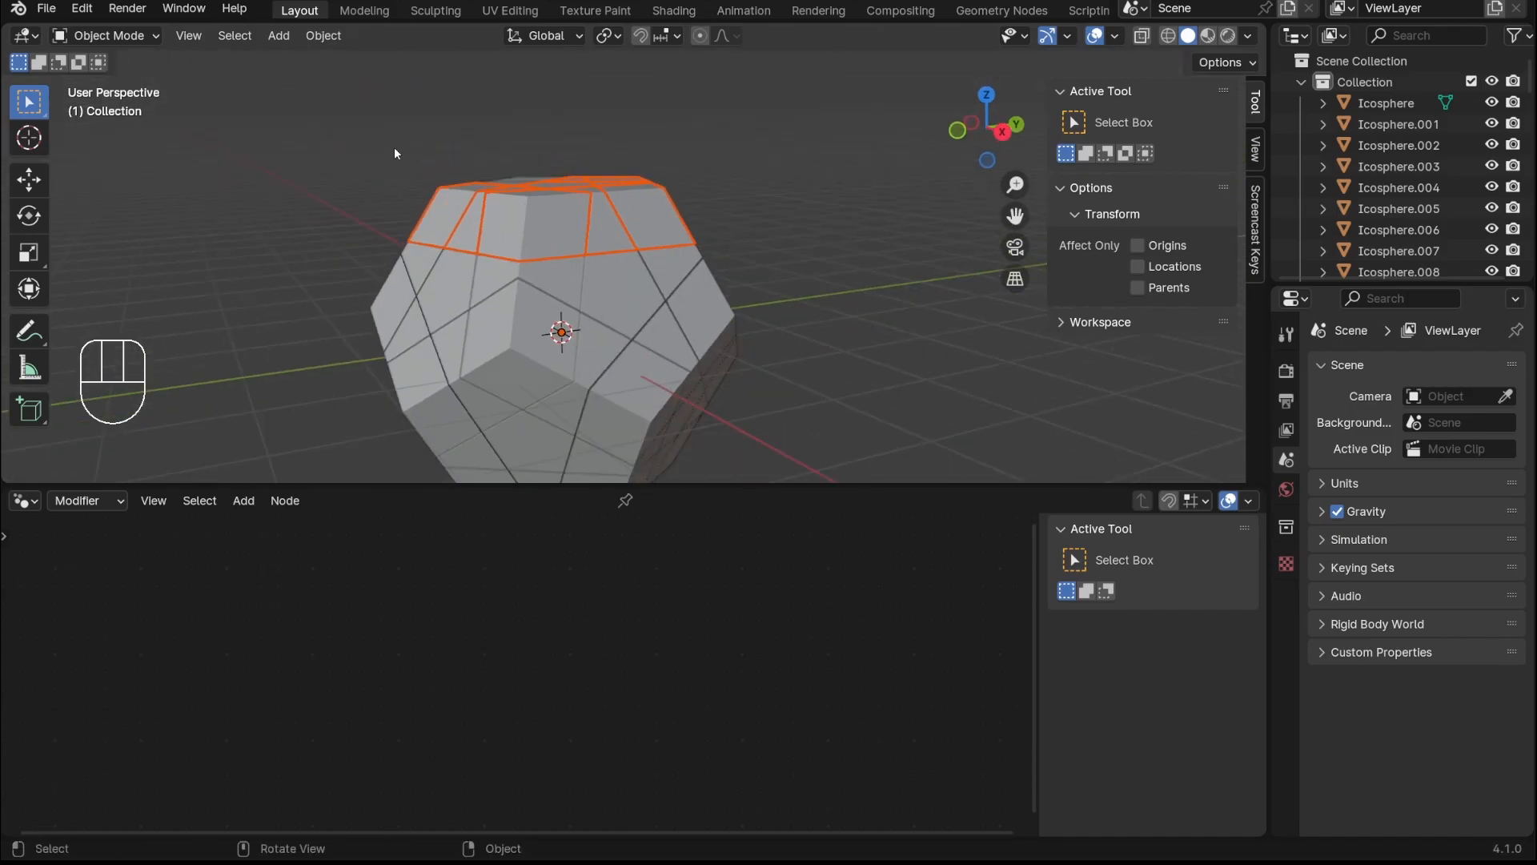
{"action": "scroll", "coordinate": [753, 288], "scroll_direction": "up", "scroll_amount": 3}
{"action": "middle_click_drag", "start_coordinate": [756, 297], "coordinate": [803, 312]}
{"action": "key", "text": "r"}
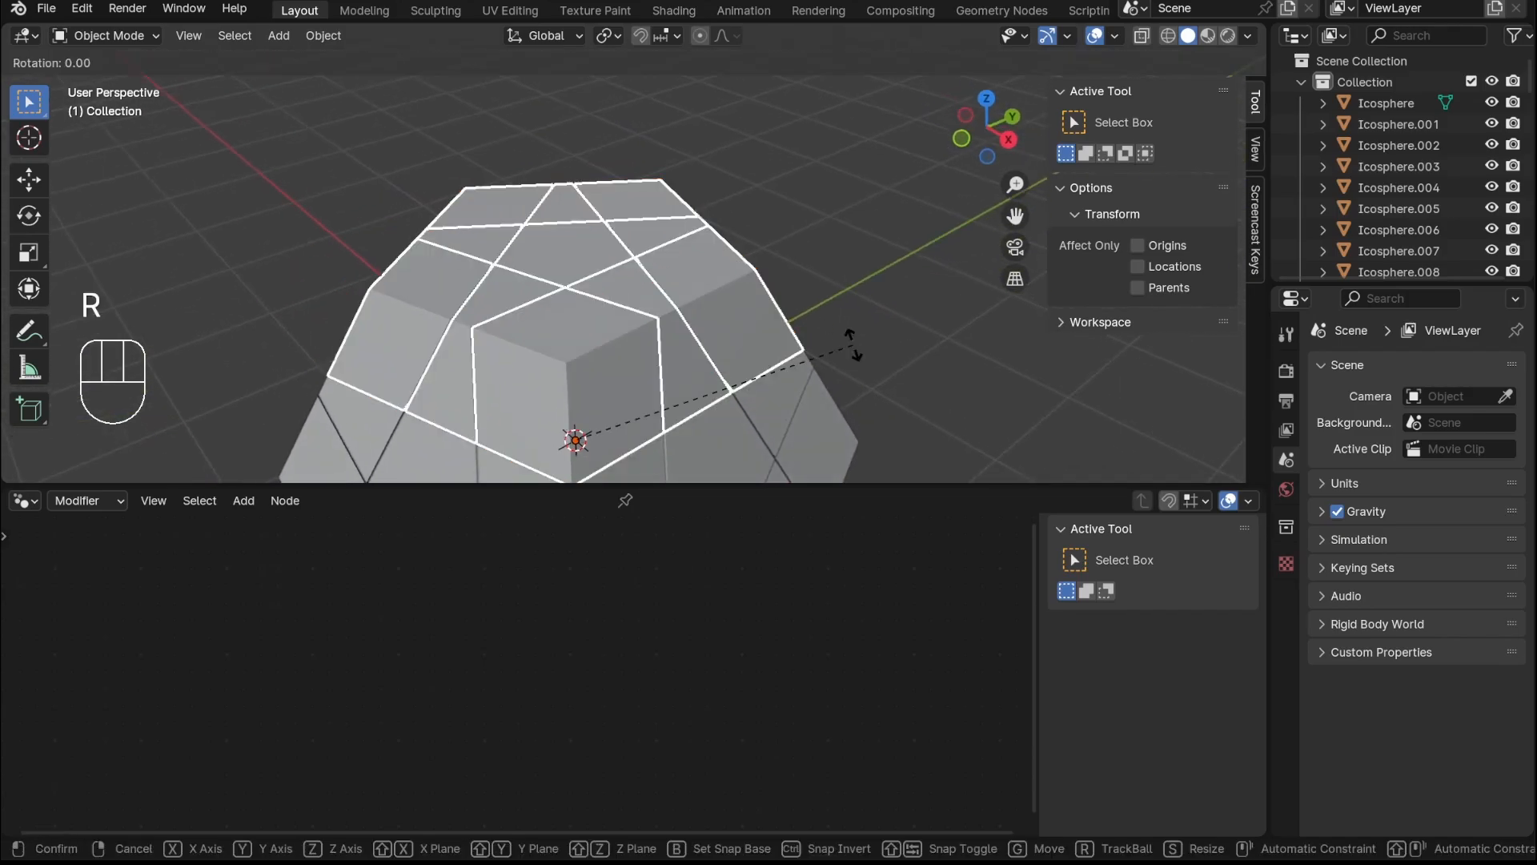
{"action": "key", "text": "z"}
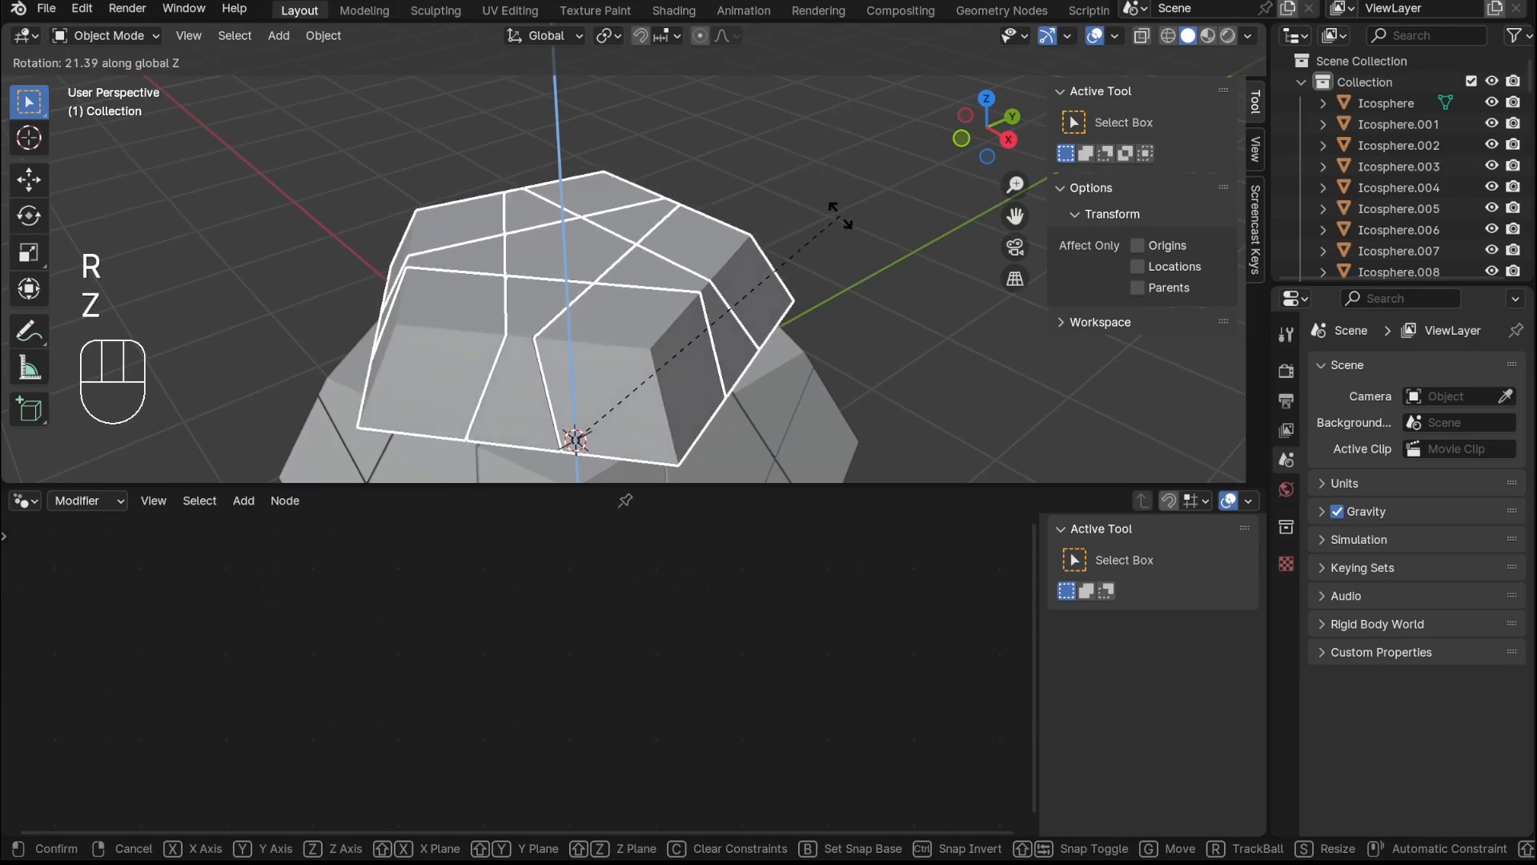
{"action": "left_click", "coordinate": [853, 157]}
Try rotating the selected top layer further about the global Z axis, and deselect its pieces
{"action": "scroll", "coordinate": [790, 301], "scroll_direction": "down", "scroll_amount": 5, "text": "shift"}
{"action": "key", "text": "r"}
{"action": "key", "text": "z"}
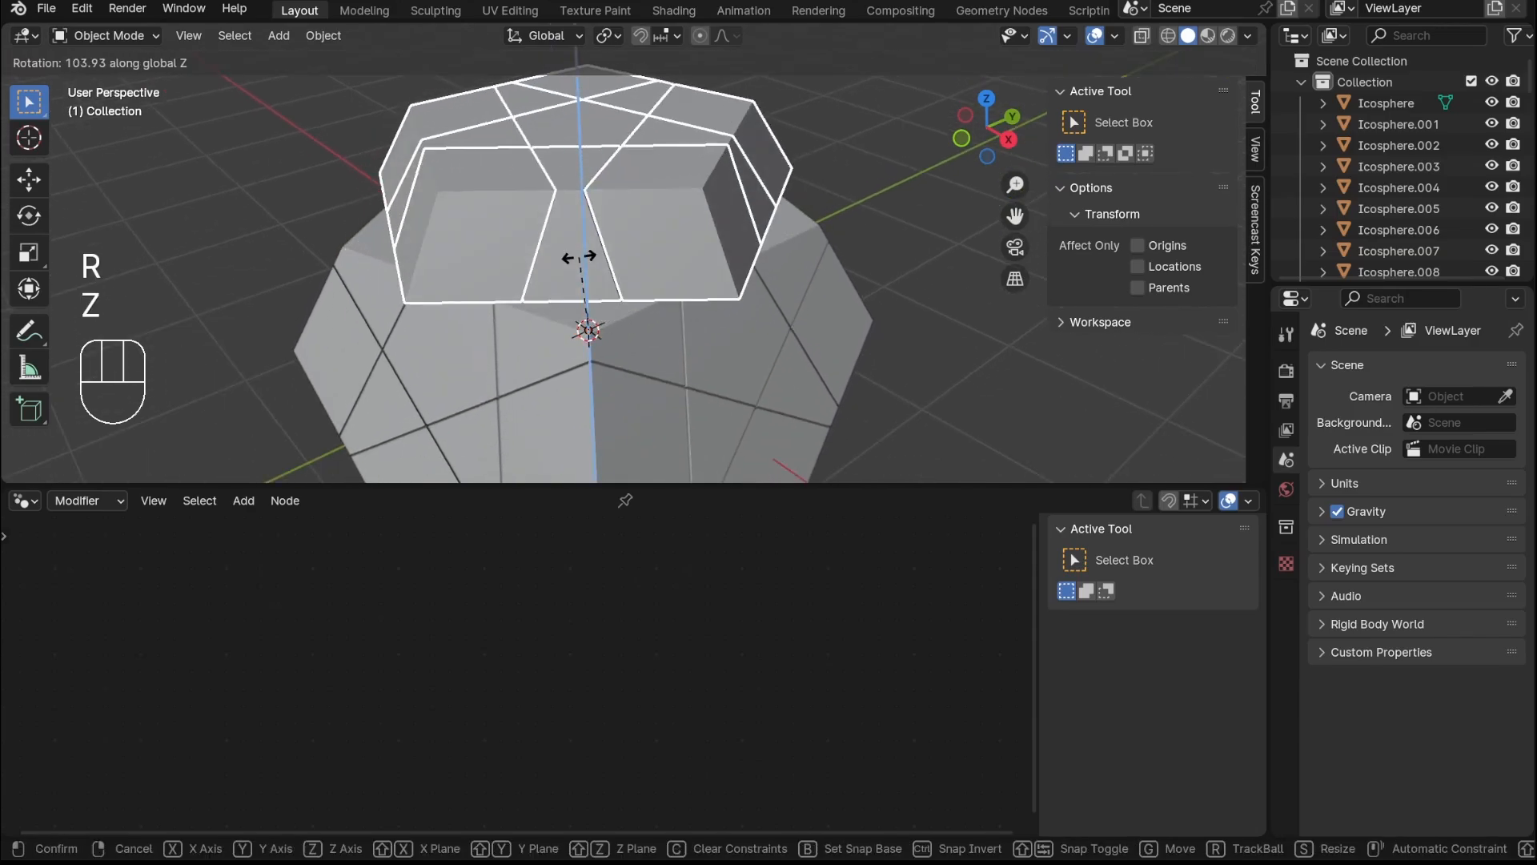
{"action": "left_click", "coordinate": [698, 322]}
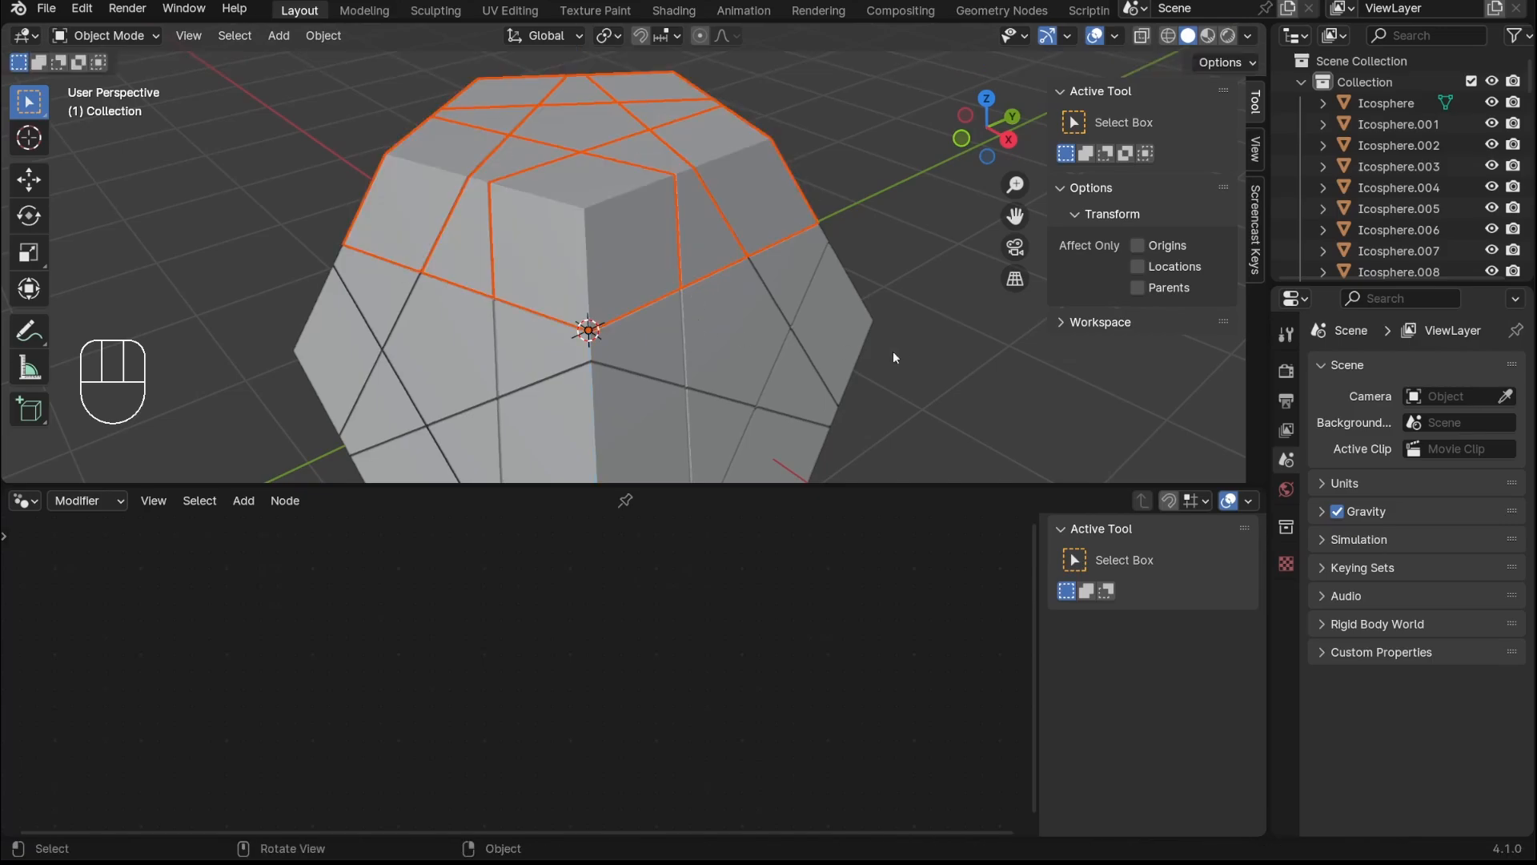
{"action": "left_click", "coordinate": [900, 350]}
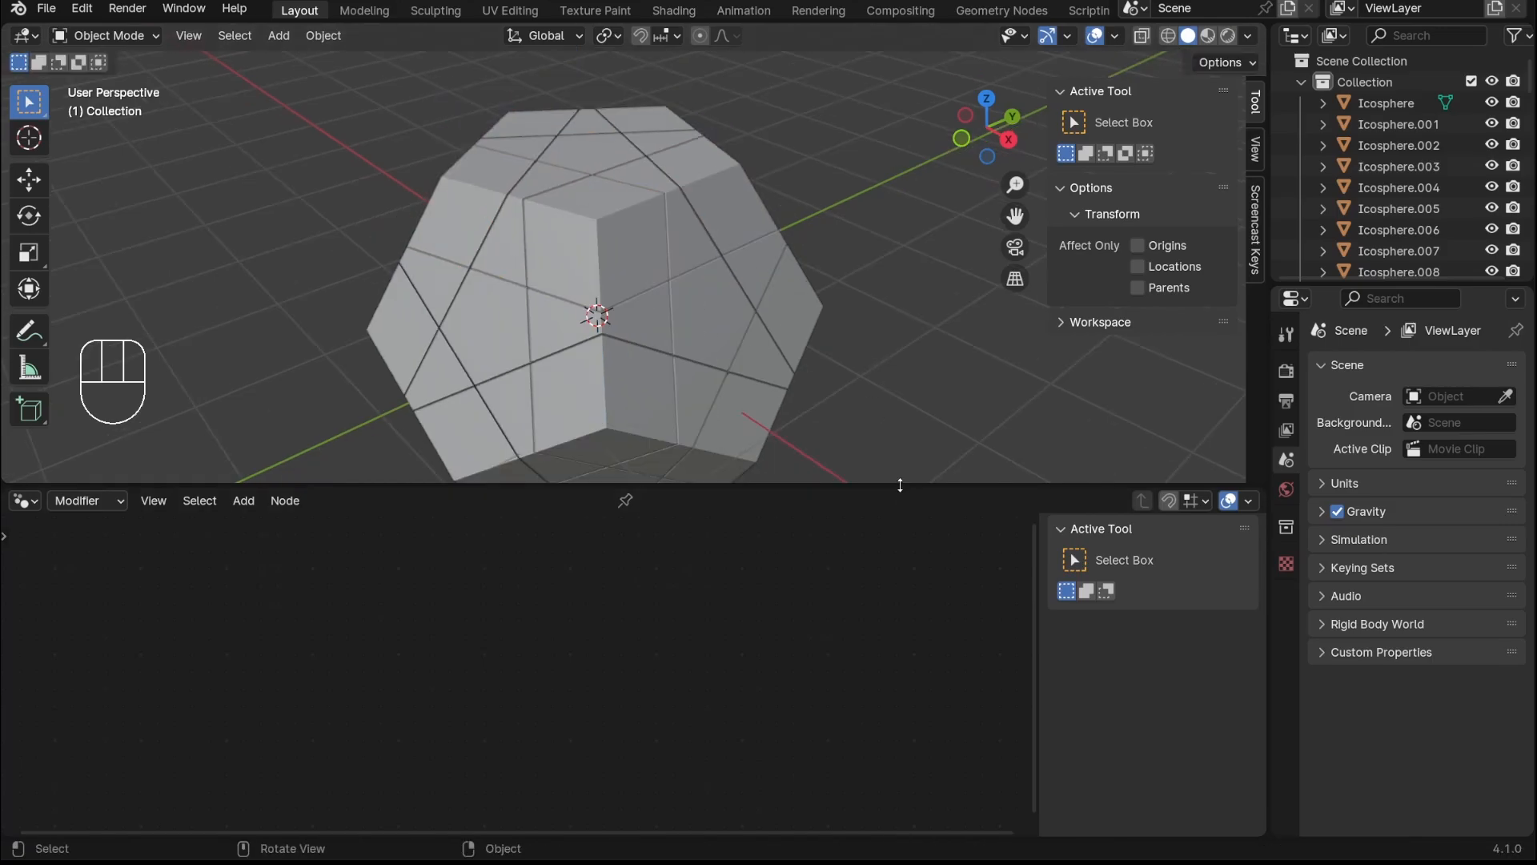
Enlarge the 3D viewport and examine the cuts between the dodecahedron's pieces
{"action": "left_click_drag", "start_coordinate": [900, 485], "coordinate": [902, 681]}
{"action": "middle_click_drag", "start_coordinate": [906, 452], "coordinate": [929, 490]}
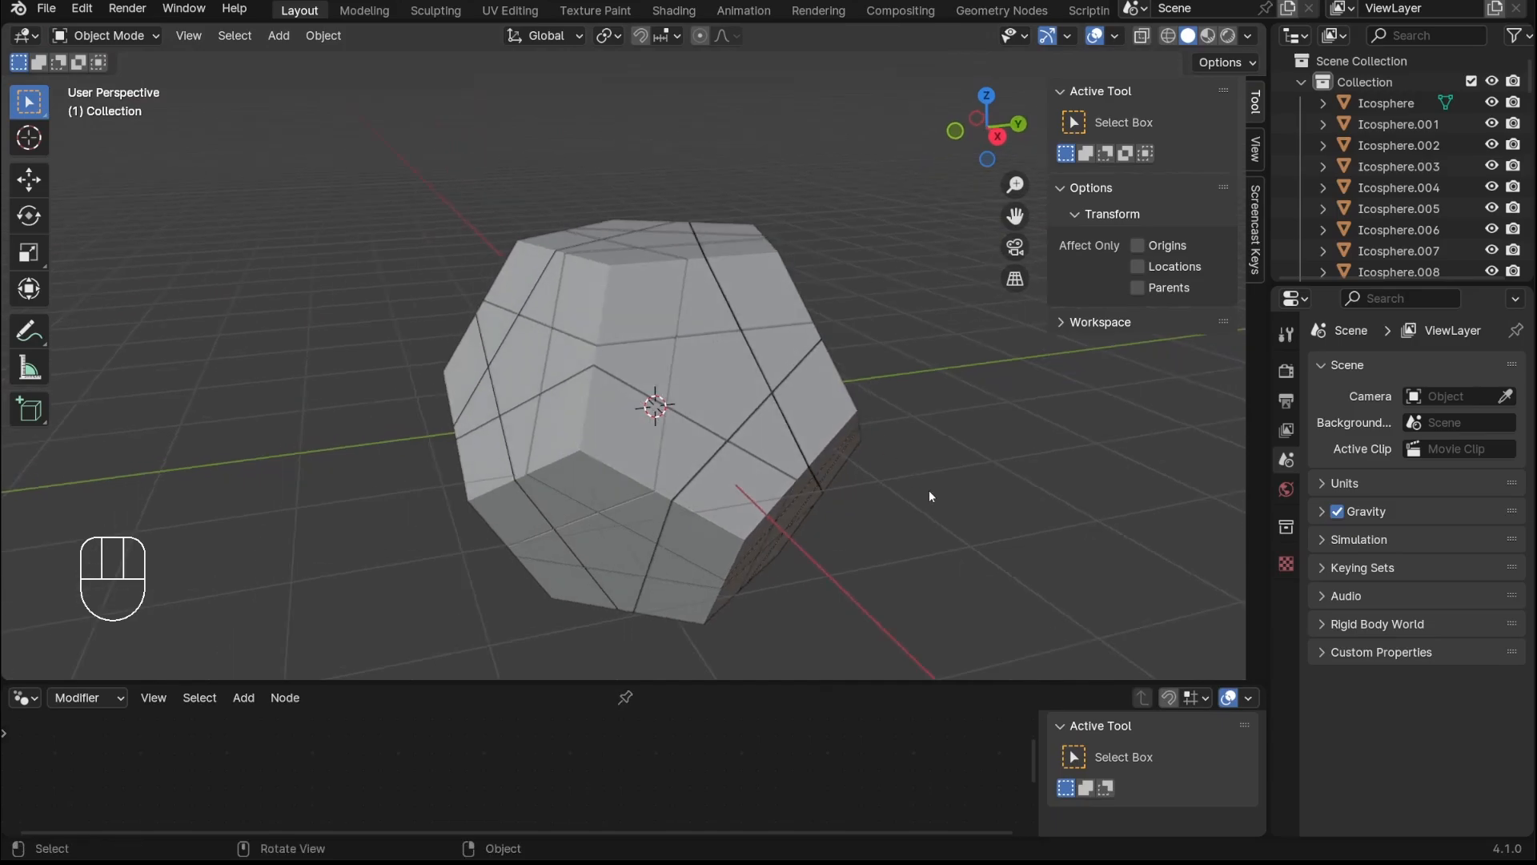
{"action": "scroll", "coordinate": [818, 339], "scroll_direction": "up", "scroll_amount": 4}
{"action": "scroll", "coordinate": [818, 345], "scroll_direction": "down", "scroll_amount": 2}
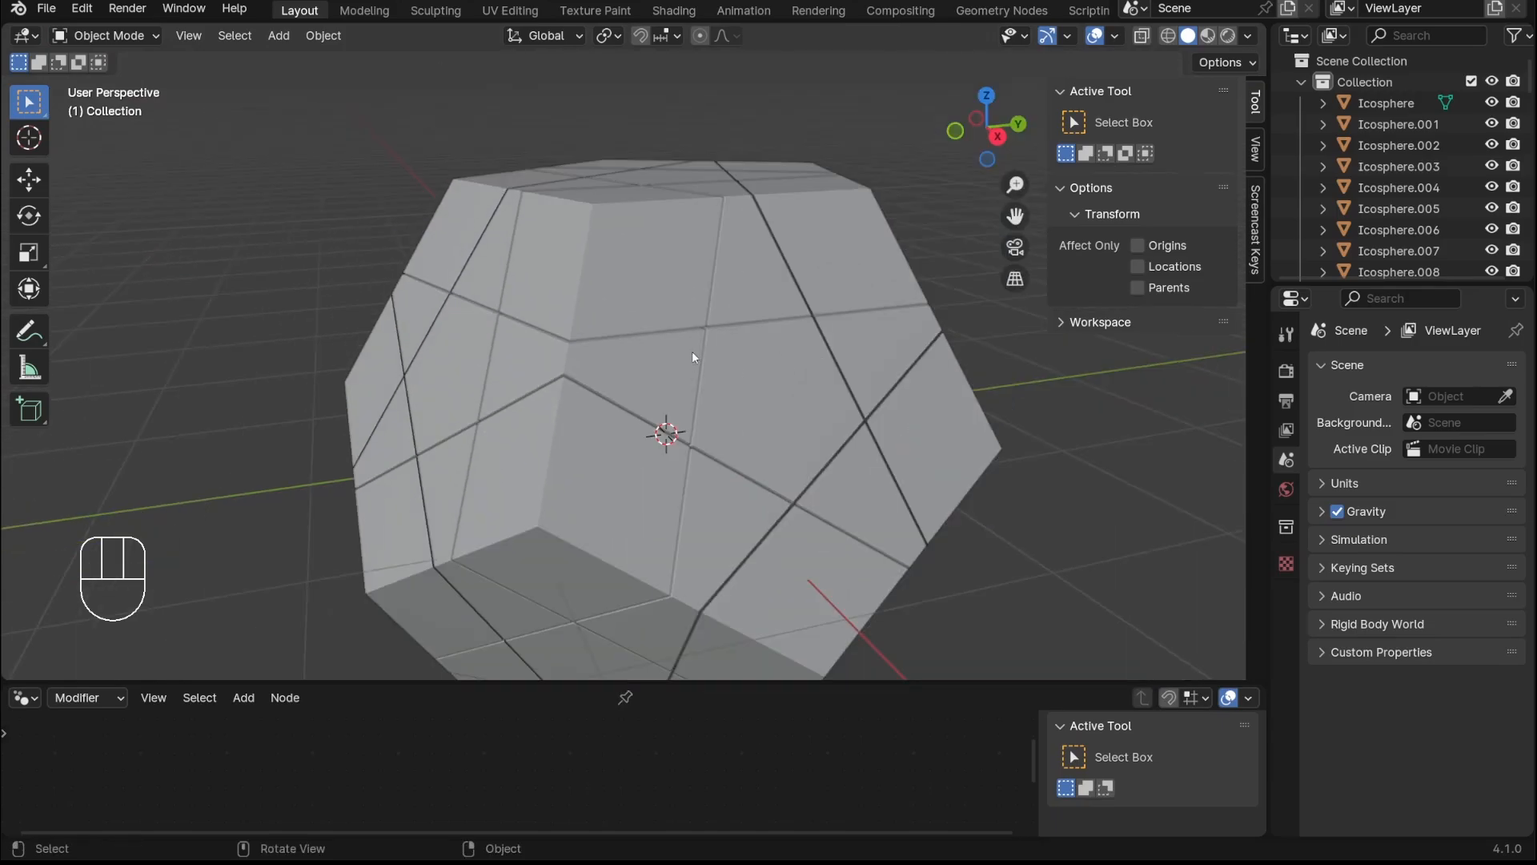
{"action": "scroll", "coordinate": [676, 406], "scroll_direction": "down", "scroll_amount": 2}
{"action": "scroll", "coordinate": [742, 378], "scroll_direction": "up", "scroll_amount": 4}
{"action": "scroll", "coordinate": [745, 368], "scroll_direction": "down", "scroll_amount": 3}
{"action": "middle_click_drag", "start_coordinate": [780, 367], "coordinate": [752, 396]}
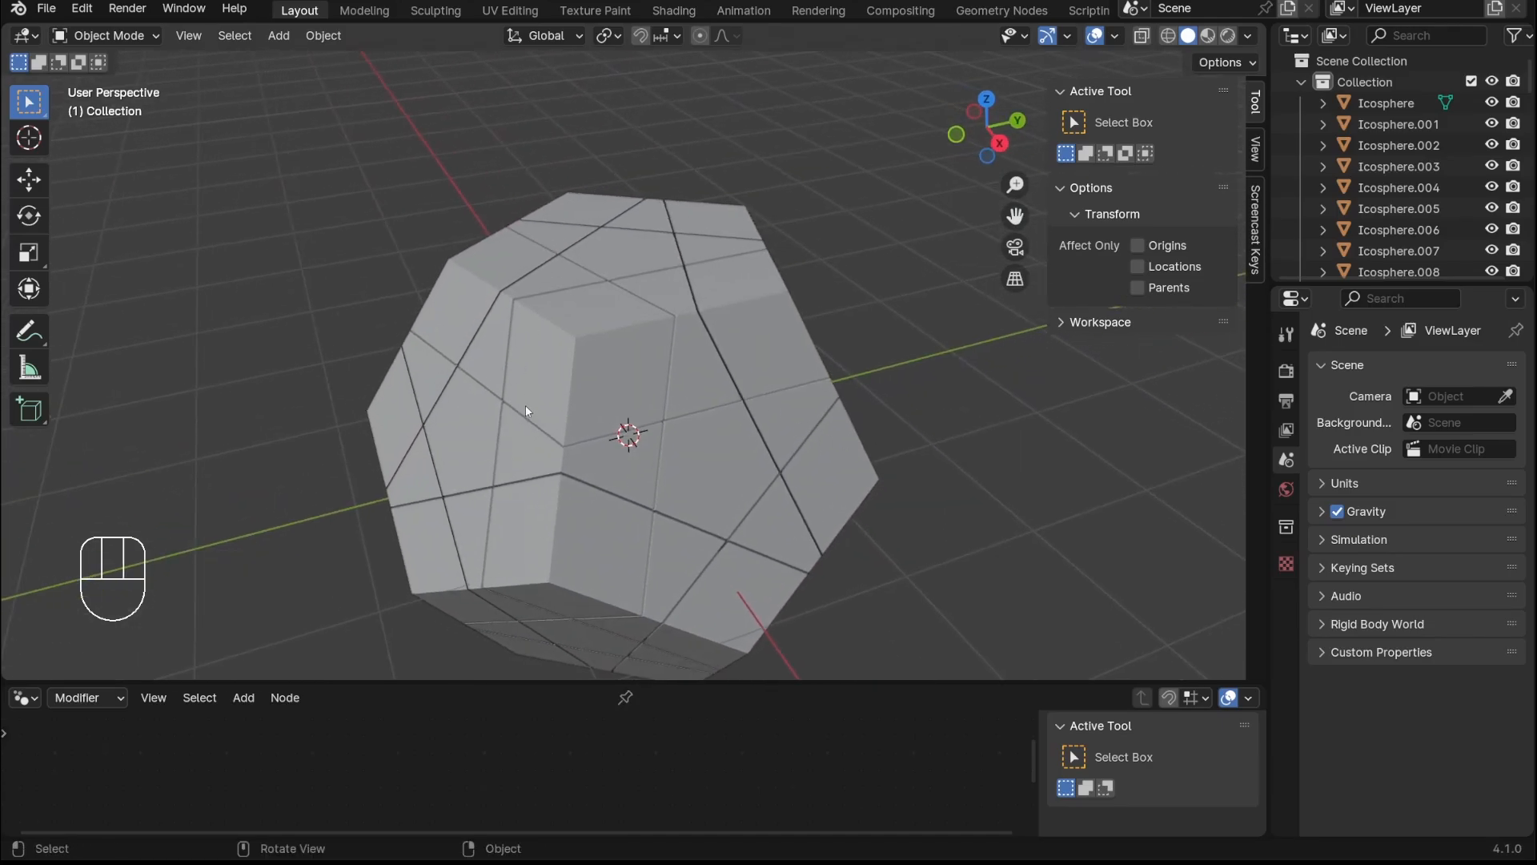
Make the upper front corner piece active, check its faces in Edit Mode, and return to Object Mode with nothing selected
{"action": "scroll", "coordinate": [607, 319], "scroll_direction": "up", "scroll_amount": 4}
{"action": "left_click", "coordinate": [605, 322]}
{"action": "scroll", "coordinate": [643, 322], "scroll_direction": "down", "scroll_amount": 2}
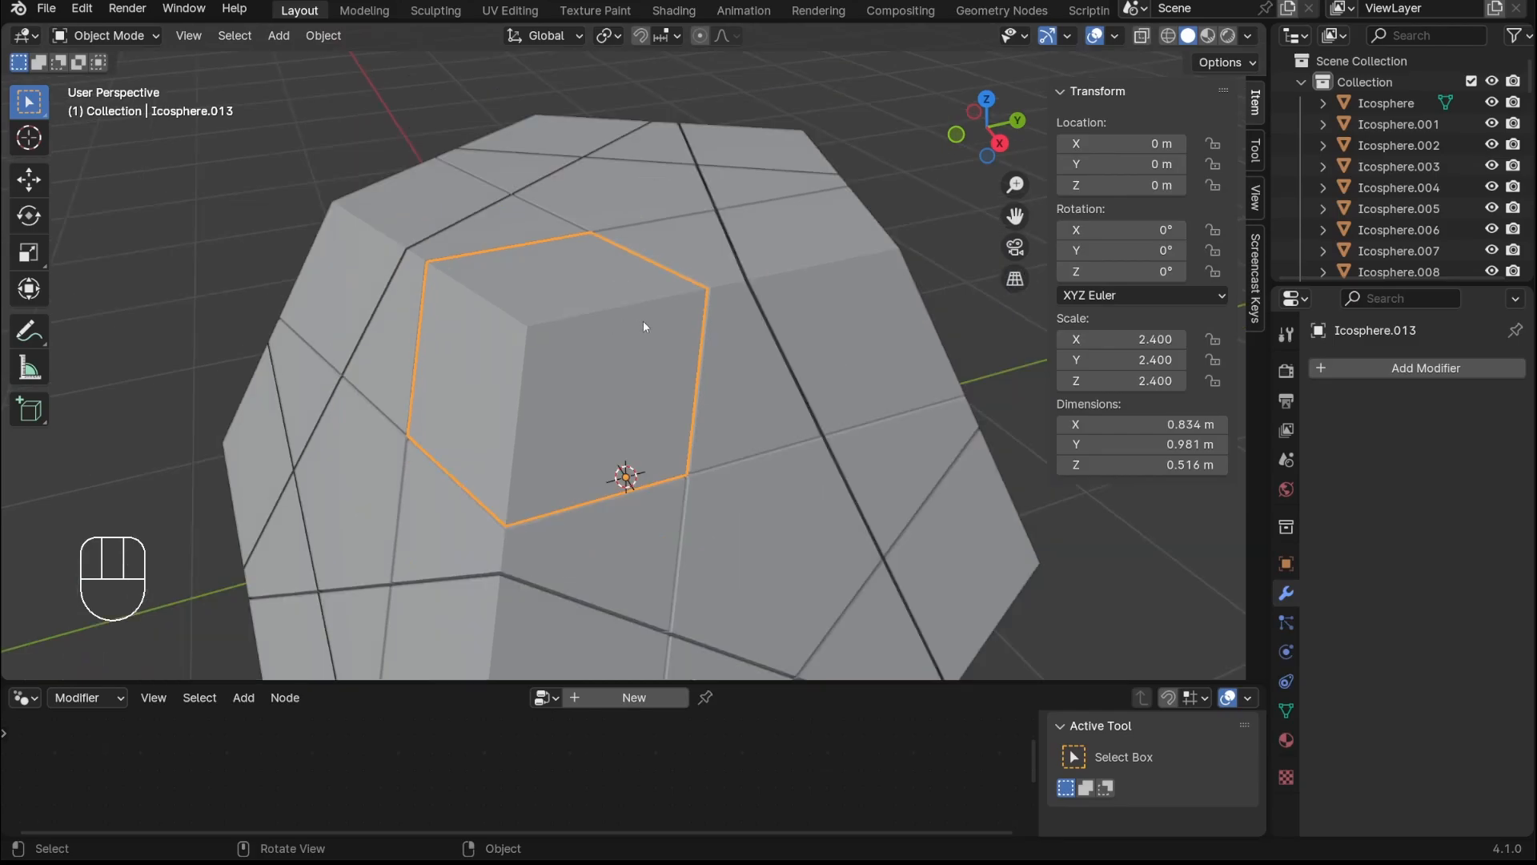
{"action": "key", "text": "Tab"}
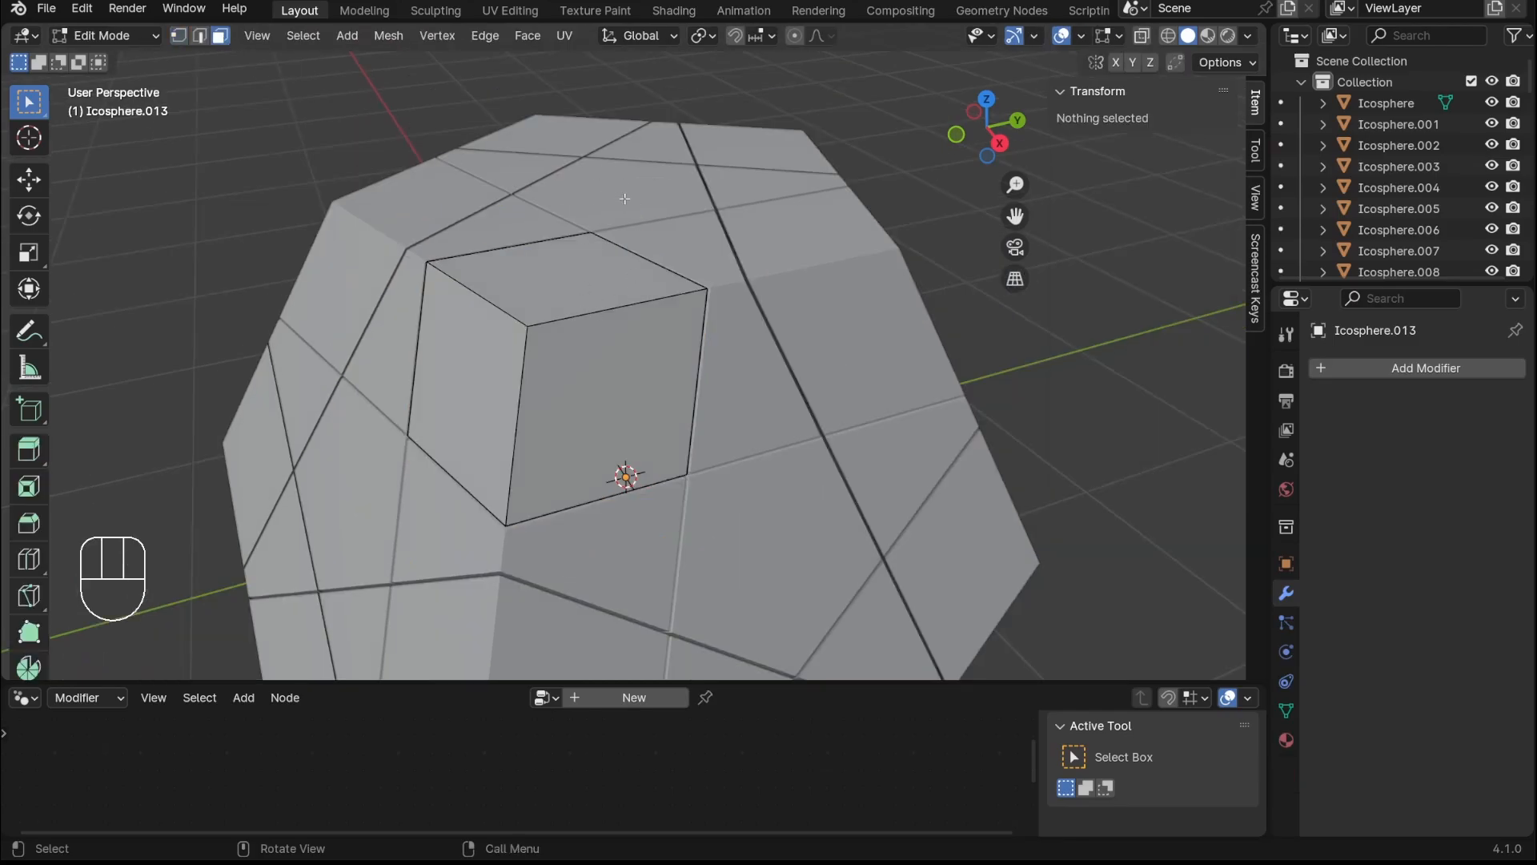
{"action": "scroll", "coordinate": [632, 397], "scroll_direction": "down", "scroll_amount": 3}
{"action": "middle_click_drag", "start_coordinate": [633, 396], "coordinate": [666, 377]}
{"action": "key", "text": "Tab"}
{"action": "scroll", "coordinate": [670, 409], "scroll_direction": "down", "scroll_amount": 1}
{"action": "left_click", "coordinate": [804, 343]}
{"action": "scroll", "coordinate": [640, 370], "scroll_direction": "up", "scroll_amount": 2}
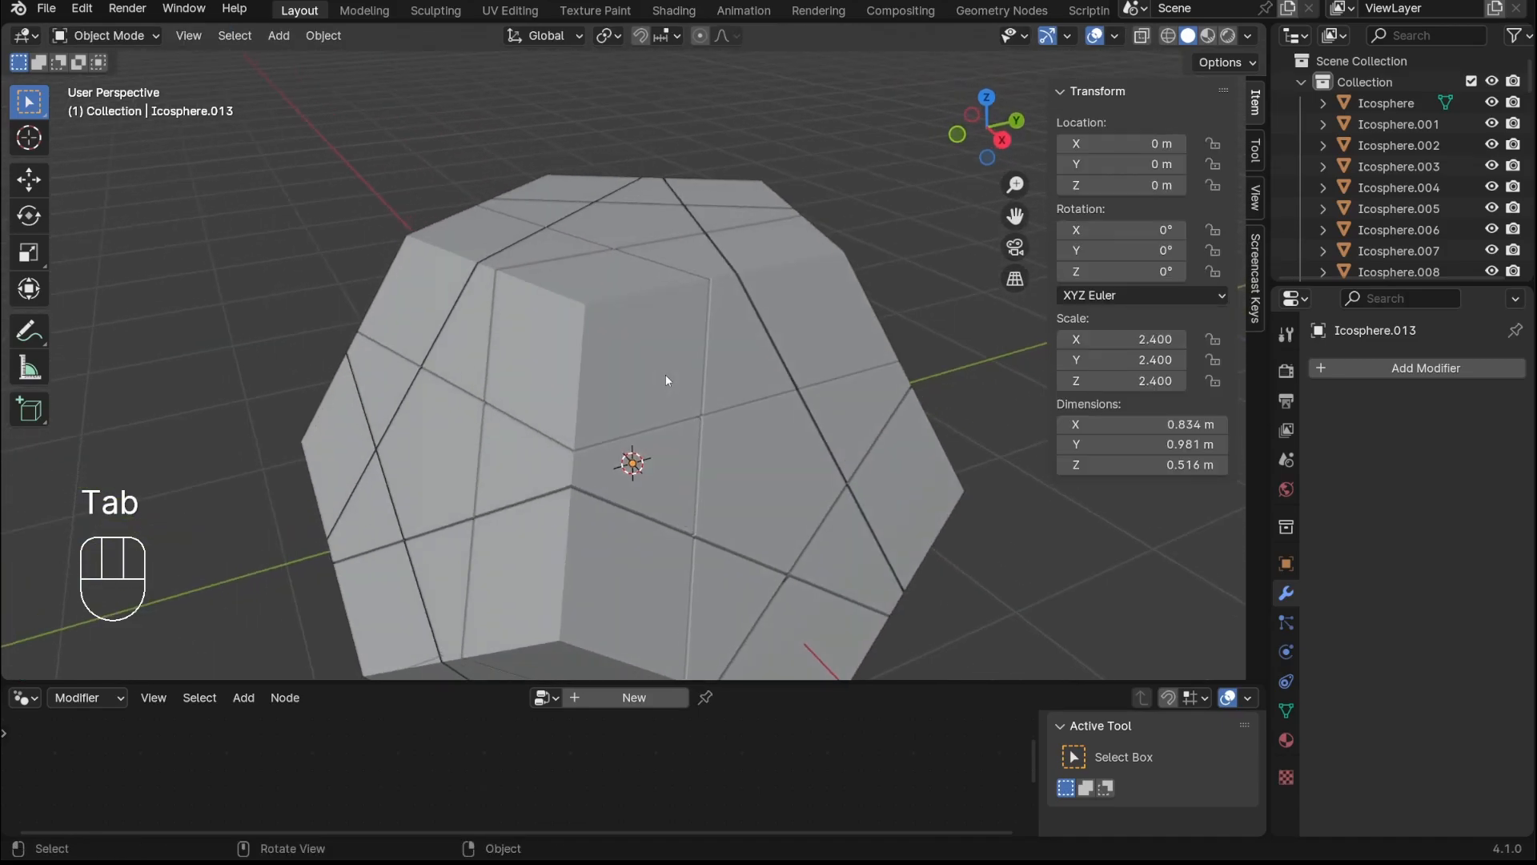
Add a second material with the default white base color to the active corner piece
{"action": "left_click", "coordinate": [1286, 740]}
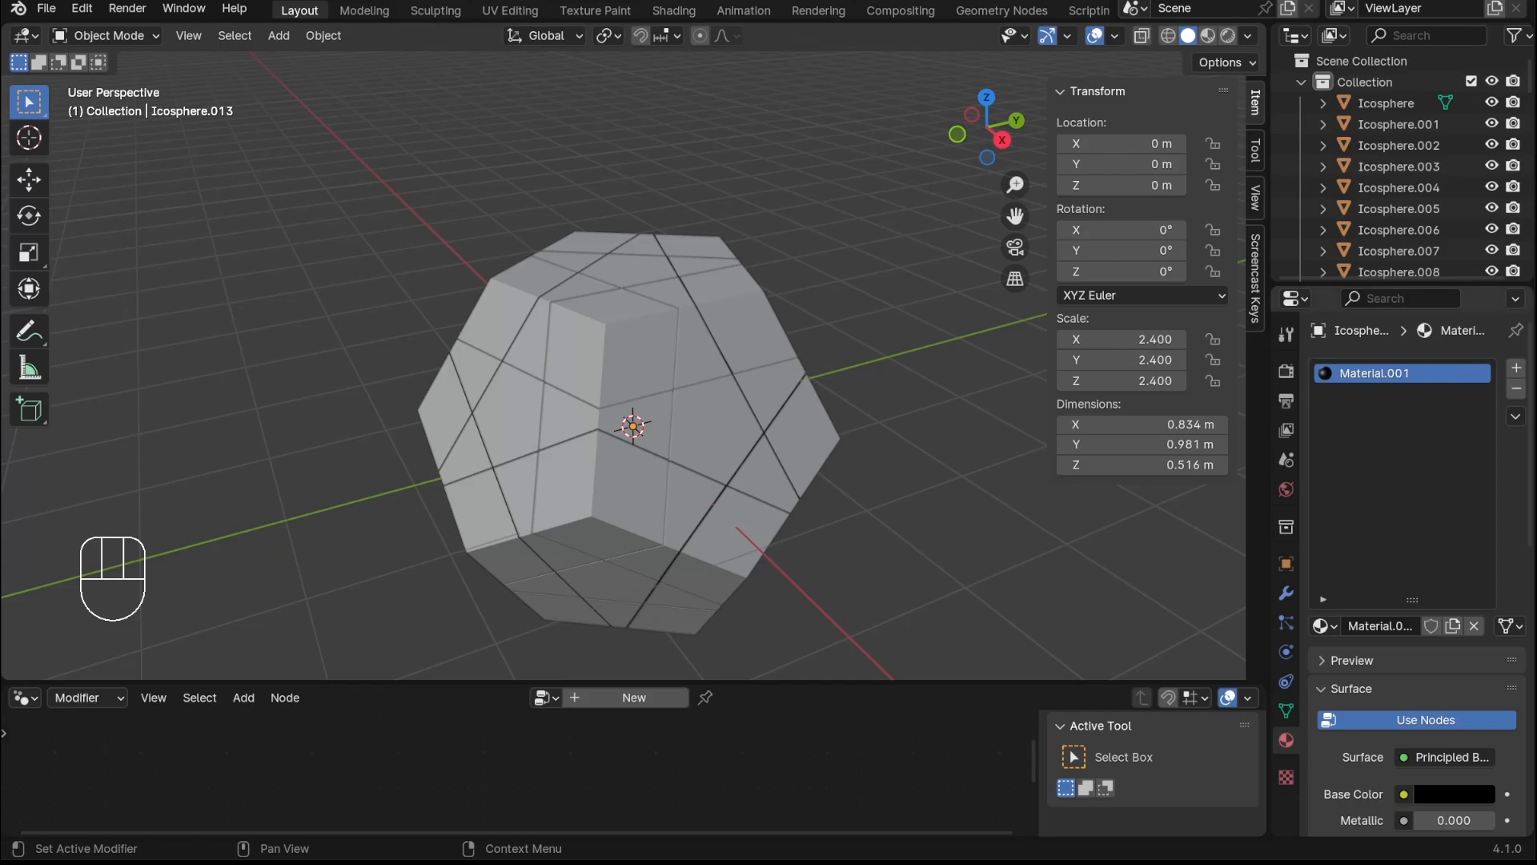
{"action": "scroll", "coordinate": [1358, 470], "scroll_direction": "down", "scroll_amount": 1}
{"action": "scroll", "coordinate": [1361, 467], "scroll_direction": "up", "scroll_amount": 1}
{"action": "left_click", "coordinate": [1515, 368]}
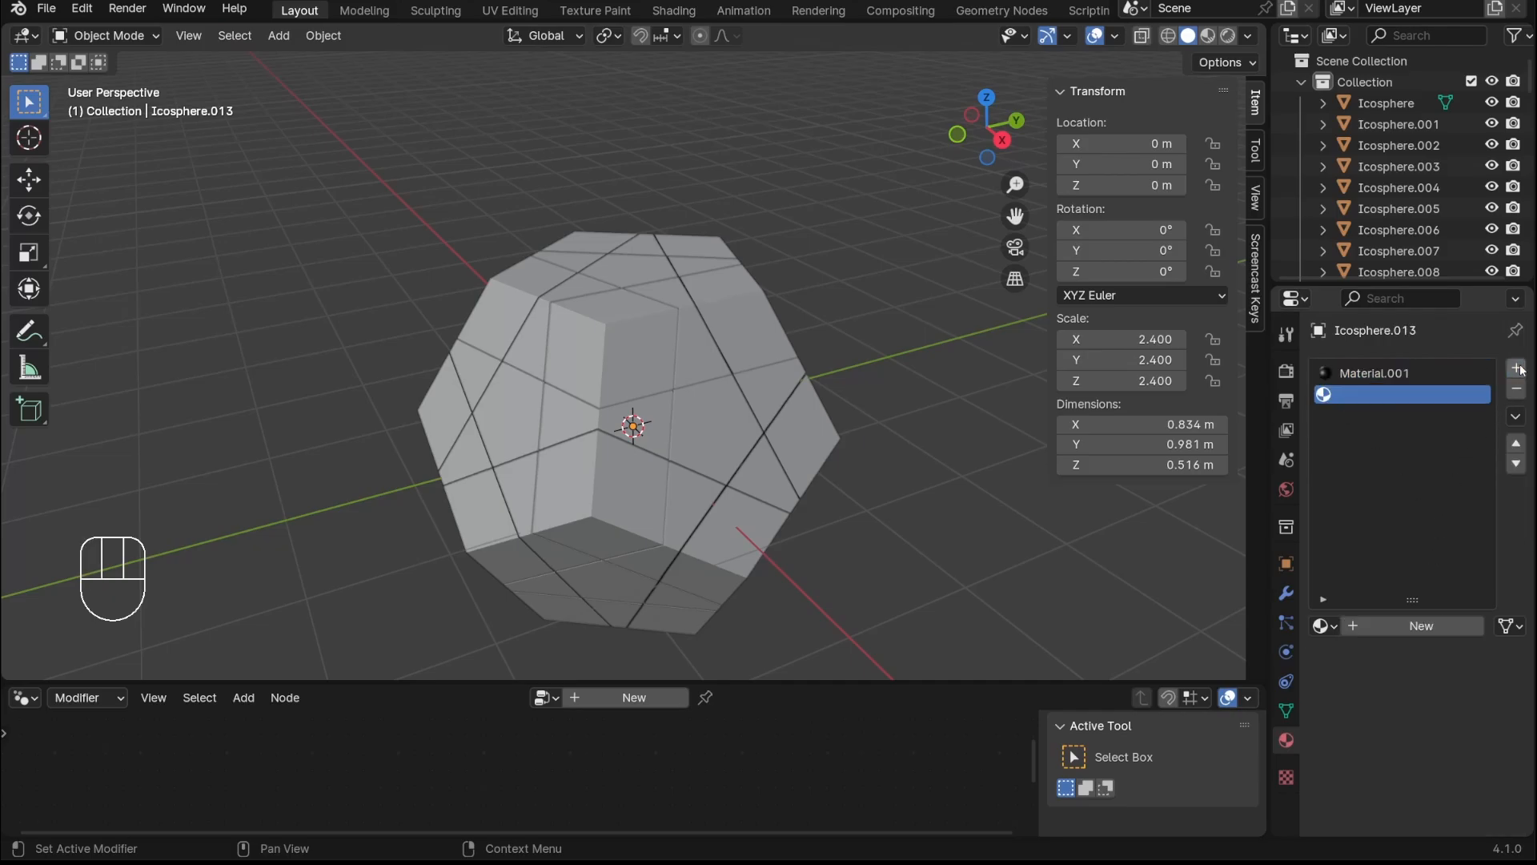
{"action": "left_click", "coordinate": [1422, 626]}
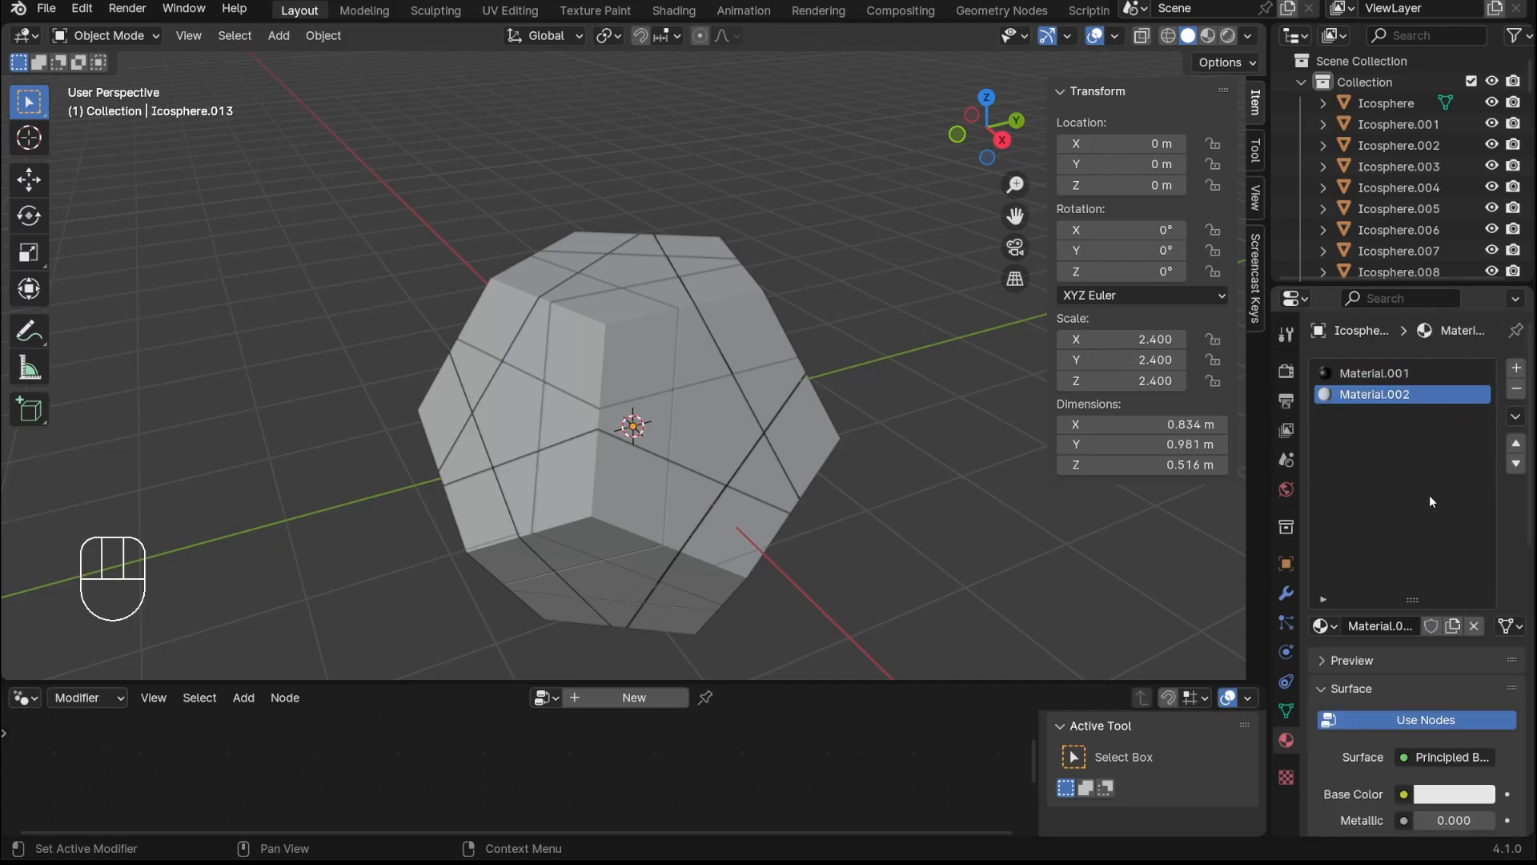
Add a third material to the corner piece with a red base color at full saturation and value 0.800
{"action": "left_click", "coordinate": [1516, 368]}
{"action": "left_click", "coordinate": [1425, 626]}
{"action": "left_click", "coordinate": [1441, 794]}
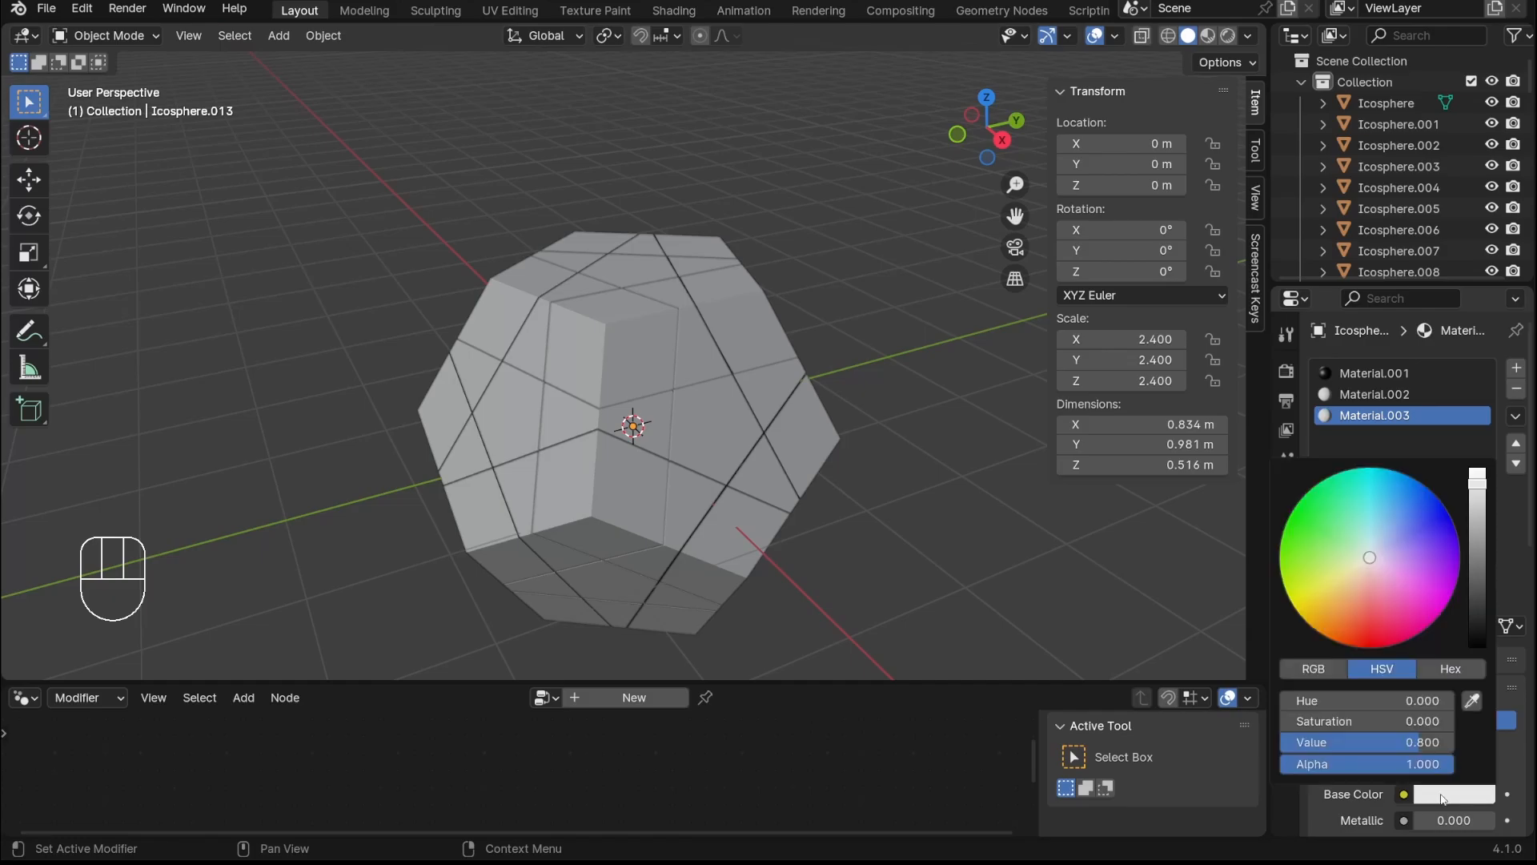
{"action": "left_click_drag", "start_coordinate": [1371, 629], "coordinate": [1377, 658]}
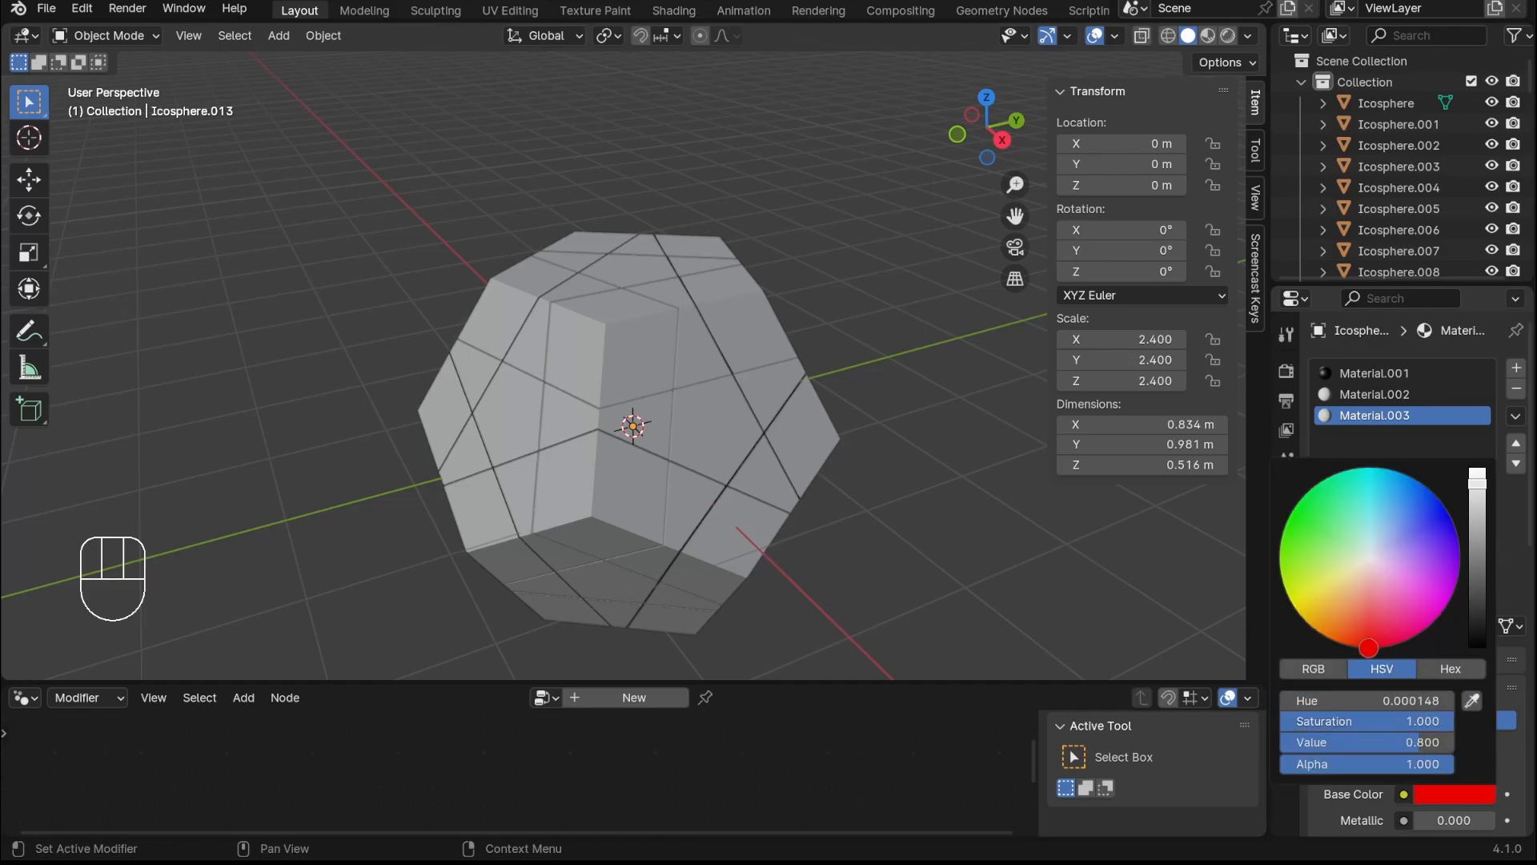
Add a blue material to the corner piece with base color hue 0.668, saturation 0.994 and value 0.800
{"action": "left_click", "coordinate": [1515, 368]}
{"action": "left_click", "coordinate": [1447, 630]}
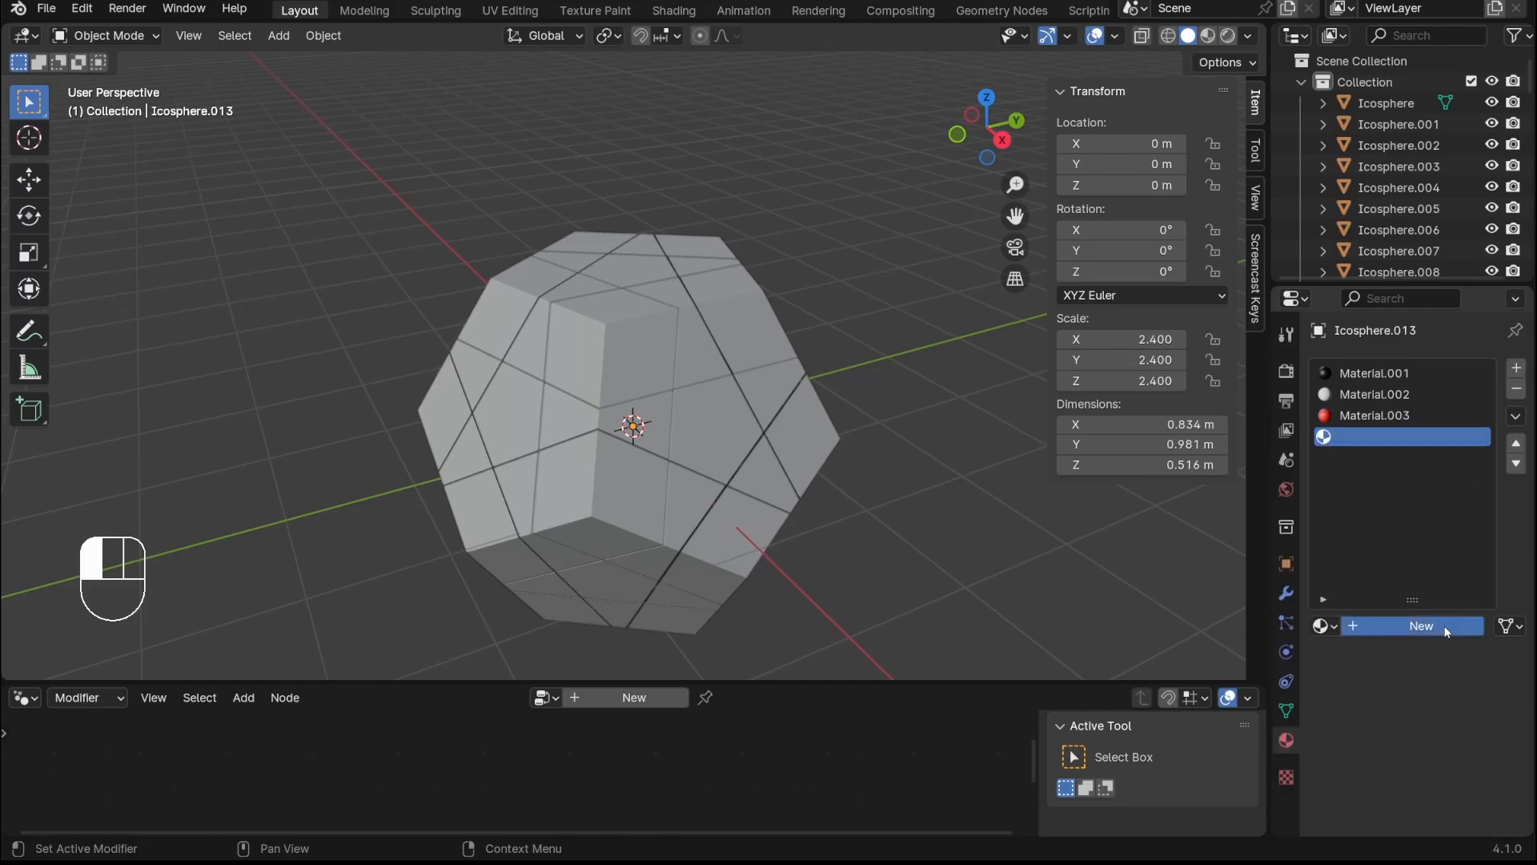
{"action": "left_click", "coordinate": [1445, 794]}
{"action": "left_click", "coordinate": [1445, 519]}
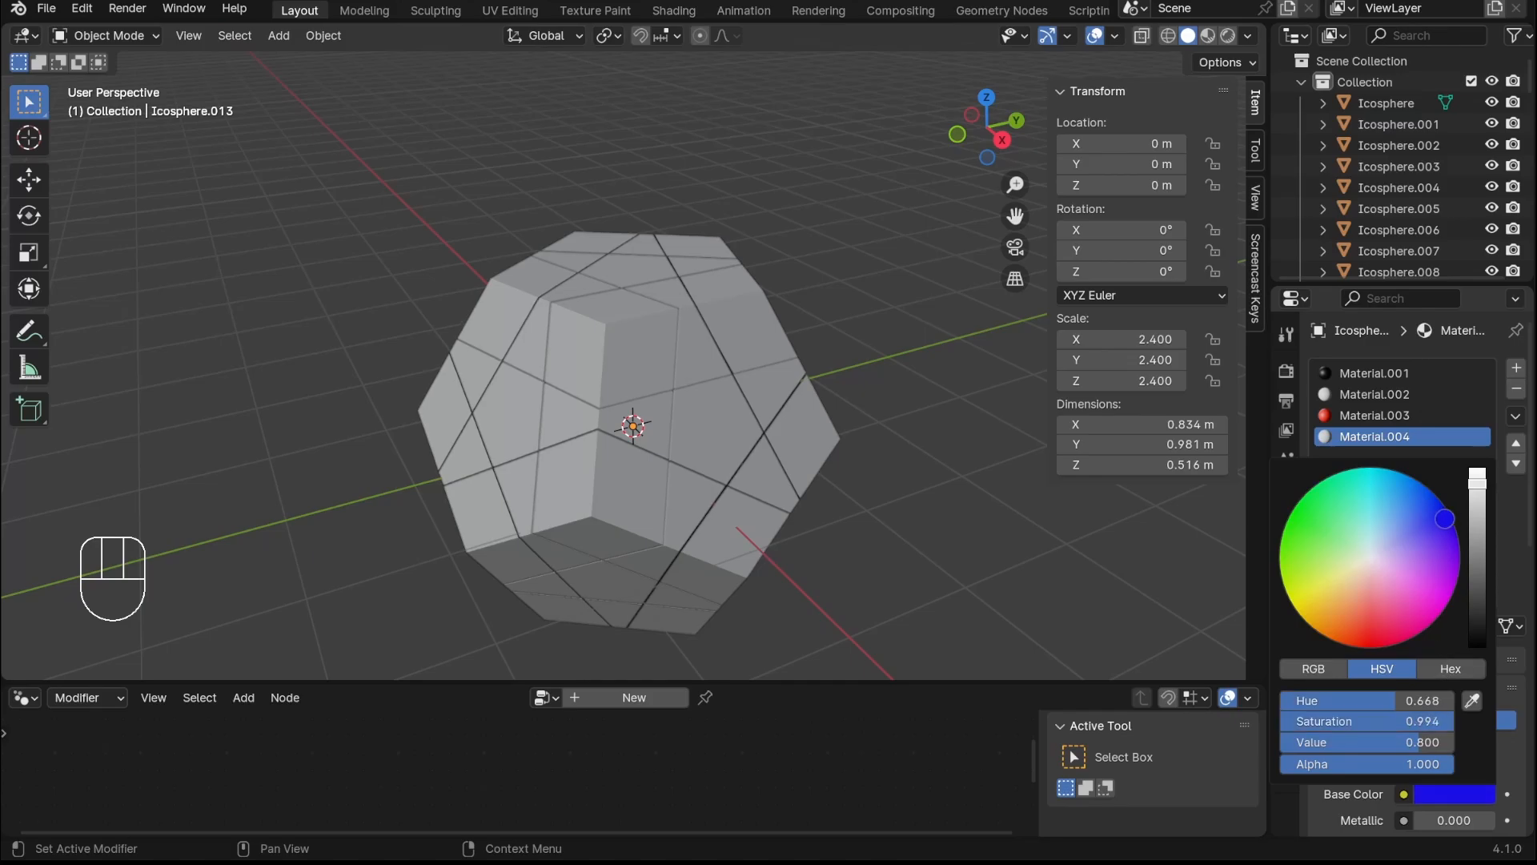
Add a yellow material to the corner piece with base color hue 0.100, saturation 0.998 and value 0.800
{"action": "left_click", "coordinate": [1515, 368]}
{"action": "left_click", "coordinate": [1398, 620]}
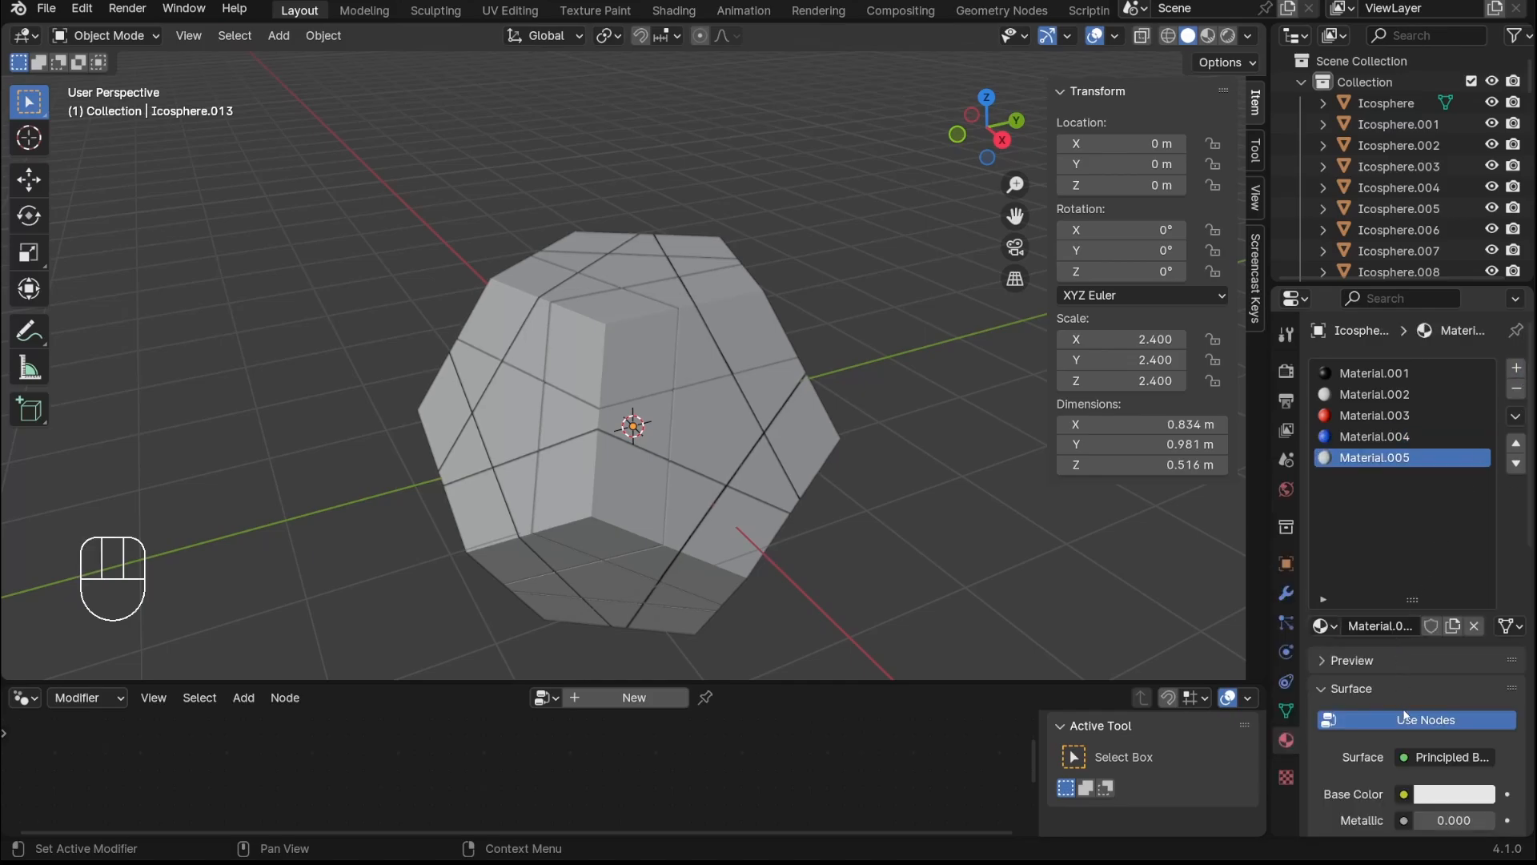
{"action": "left_click", "coordinate": [1444, 795]}
{"action": "left_click_drag", "start_coordinate": [1326, 602], "coordinate": [1306, 617]}
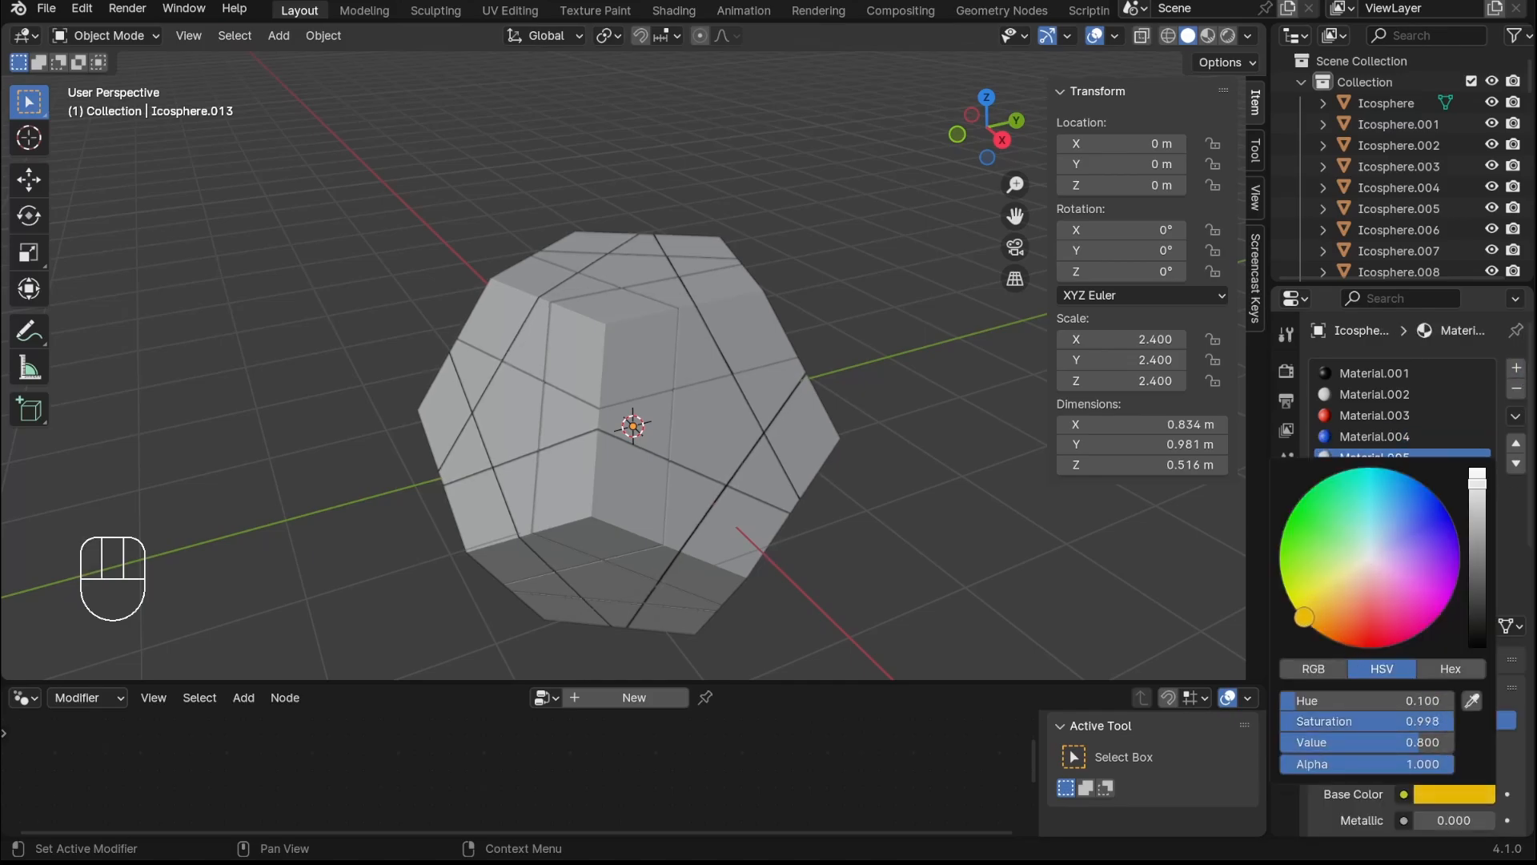
Add a dark purple material to the corner piece with base color hue 0.823, saturation 0.928 and value 0.173
{"action": "left_click", "coordinate": [1516, 368]}
{"action": "left_click", "coordinate": [1398, 625]}
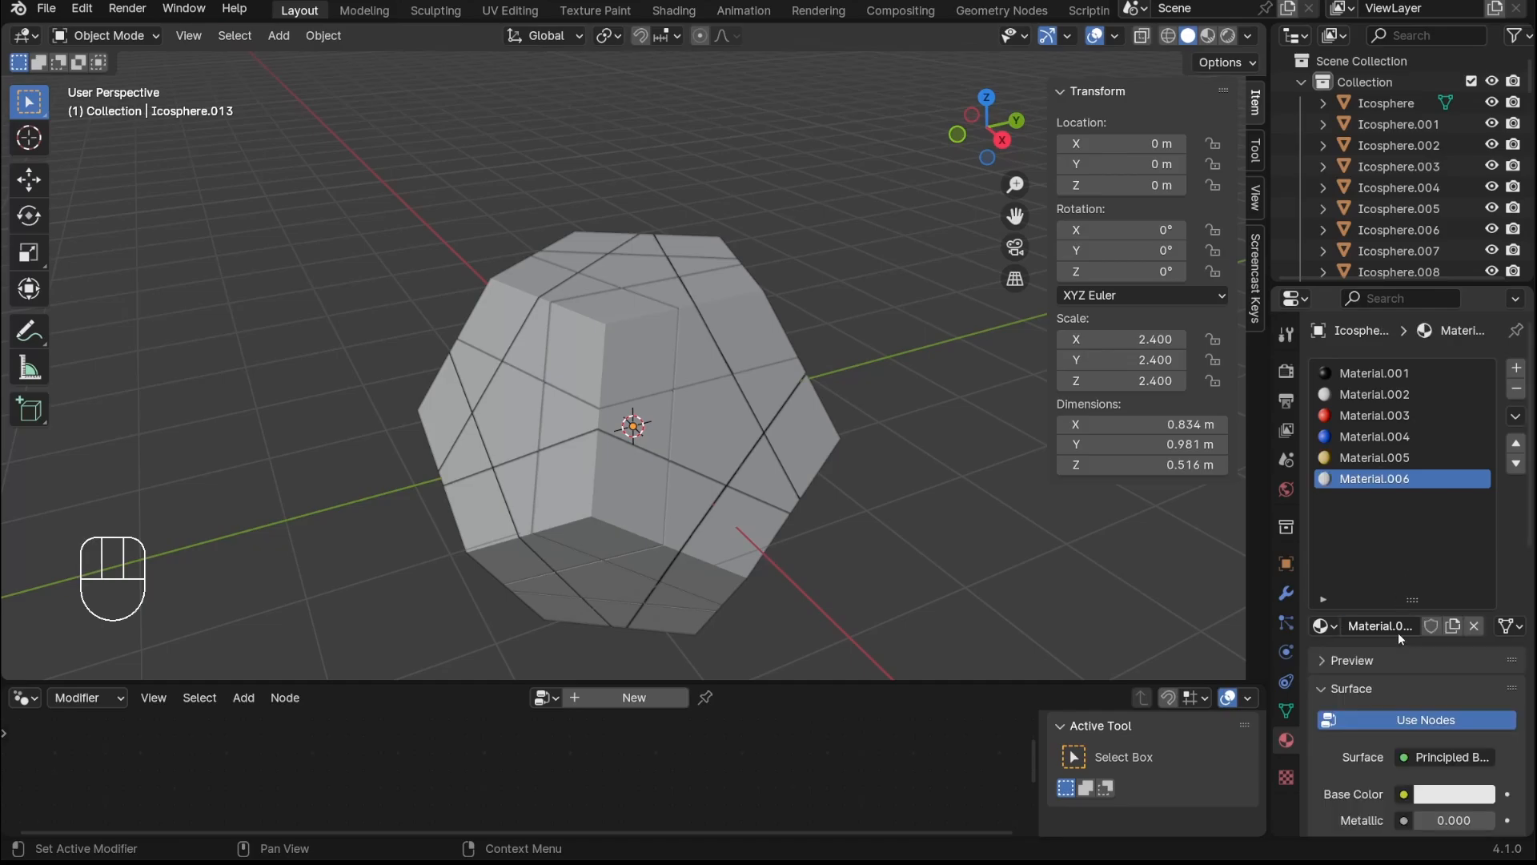
{"action": "left_click", "coordinate": [1442, 796]}
{"action": "left_click_drag", "start_coordinate": [1376, 560], "coordinate": [1439, 570]}
{"action": "left_click_drag", "start_coordinate": [1472, 507], "coordinate": [1481, 569]}
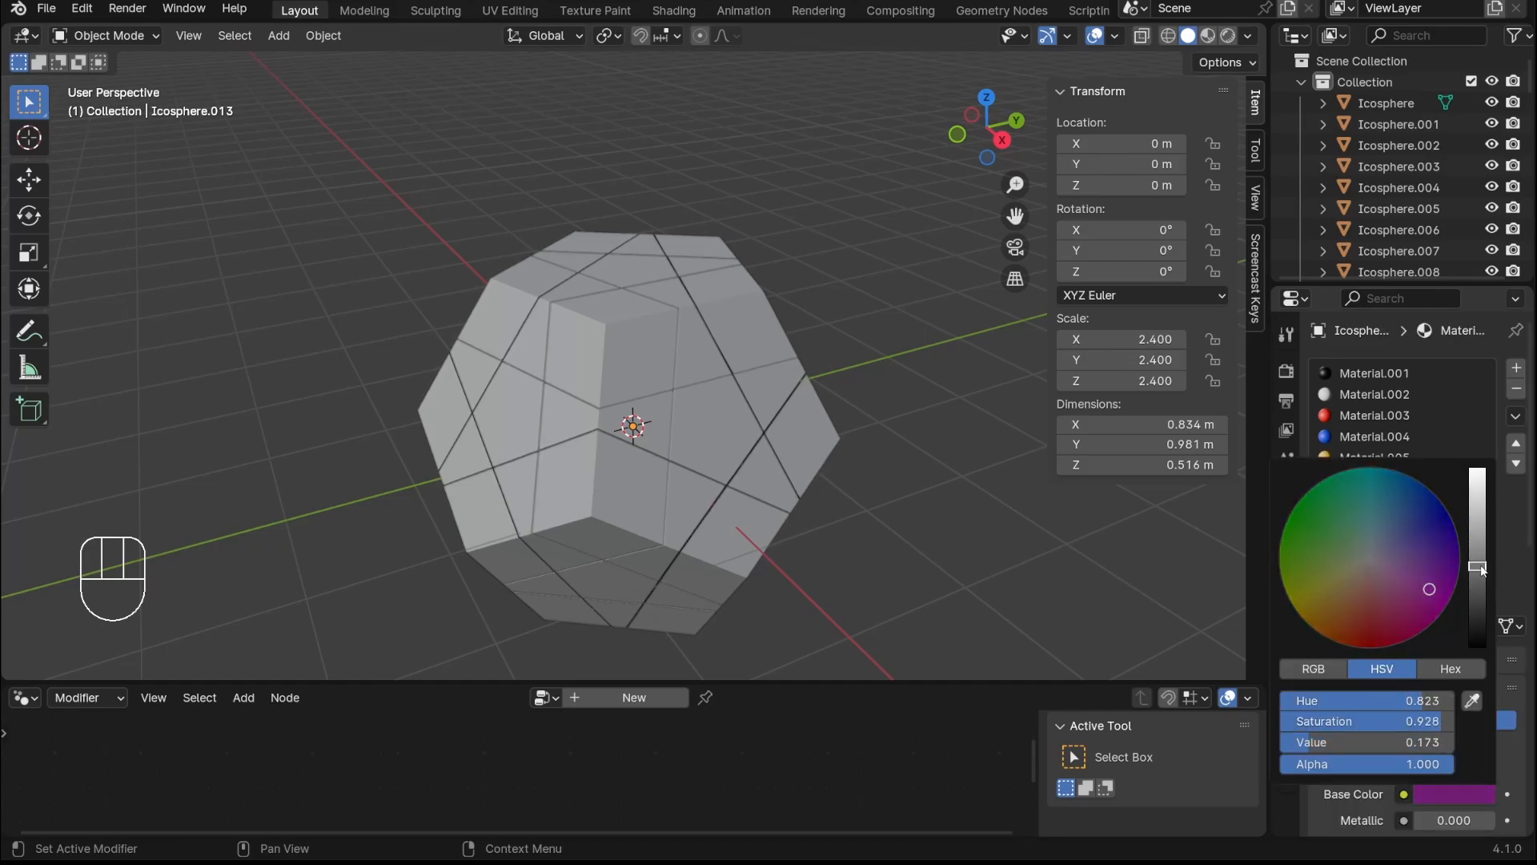
Add another material to the corner piece with a darkened green base color
{"action": "left_click", "coordinate": [1515, 368]}
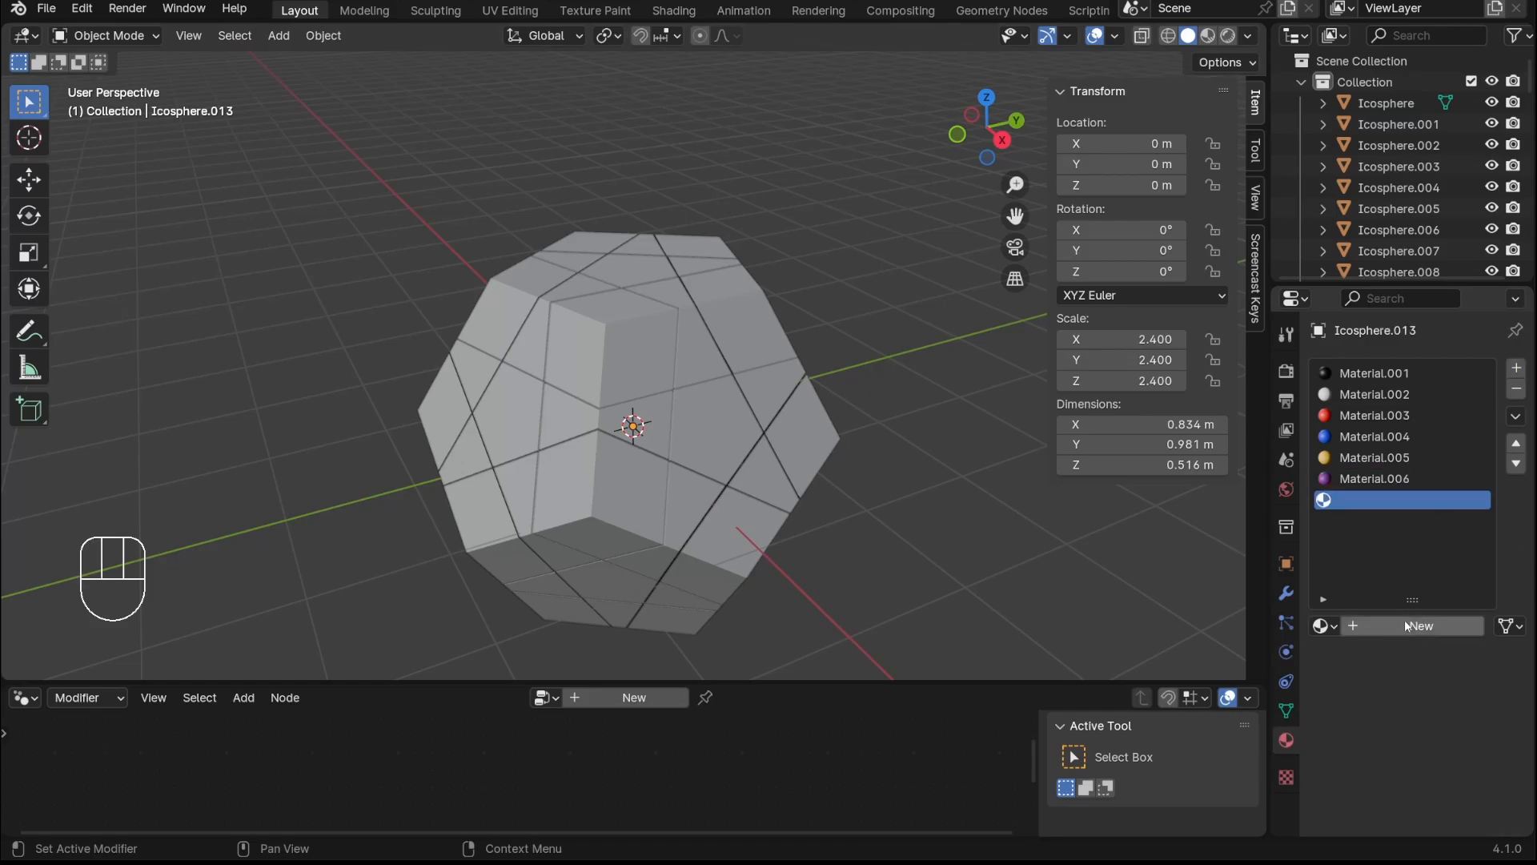
{"action": "left_click", "coordinate": [1396, 629]}
{"action": "left_click", "coordinate": [1442, 793]}
{"action": "left_click_drag", "start_coordinate": [1317, 526], "coordinate": [1307, 519]}
{"action": "left_click_drag", "start_coordinate": [1478, 490], "coordinate": [1477, 569]}
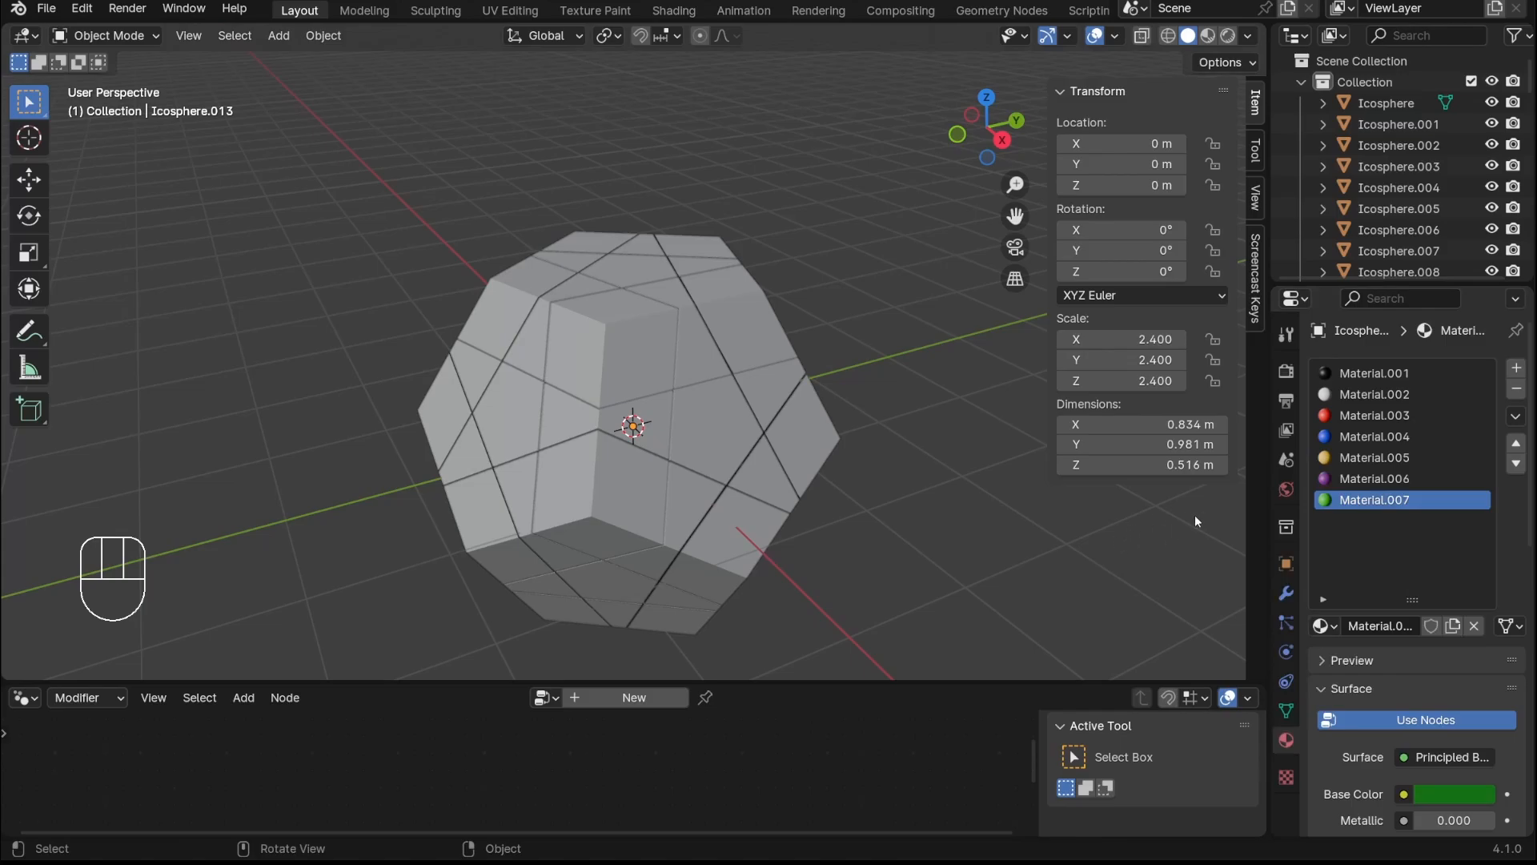
{"action": "left_click", "coordinate": [1363, 414], "text": "shift"}
{"action": "left_click", "coordinate": [1362, 504], "text": "shift"}
{"action": "left_click", "coordinate": [1367, 416], "text": "ctrl"}
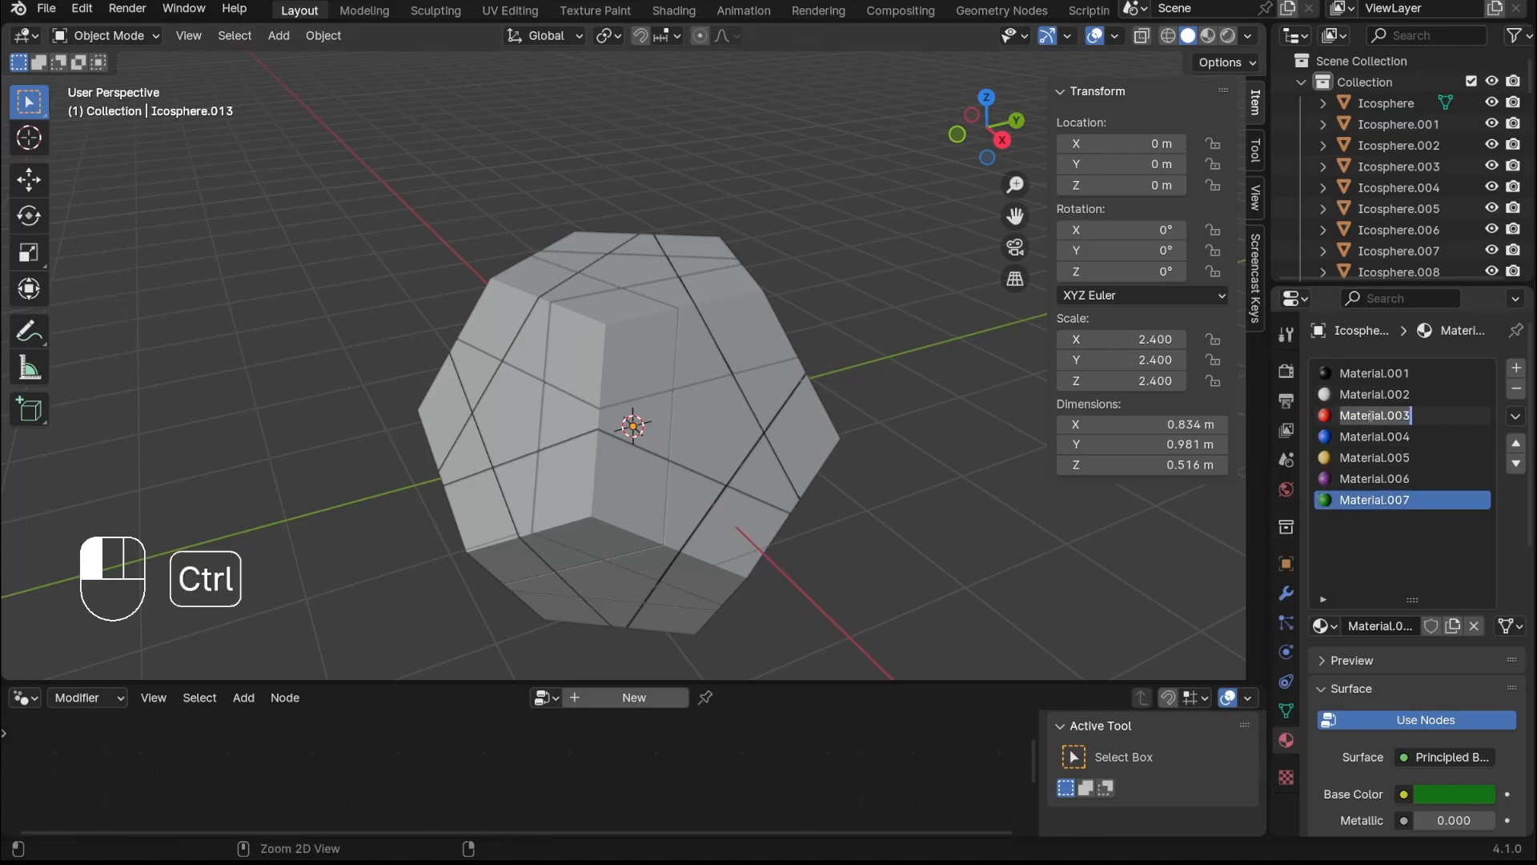
Add an eighth material to the corner piece and darken its base color to medium gray
{"action": "left_click", "coordinate": [1390, 514]}
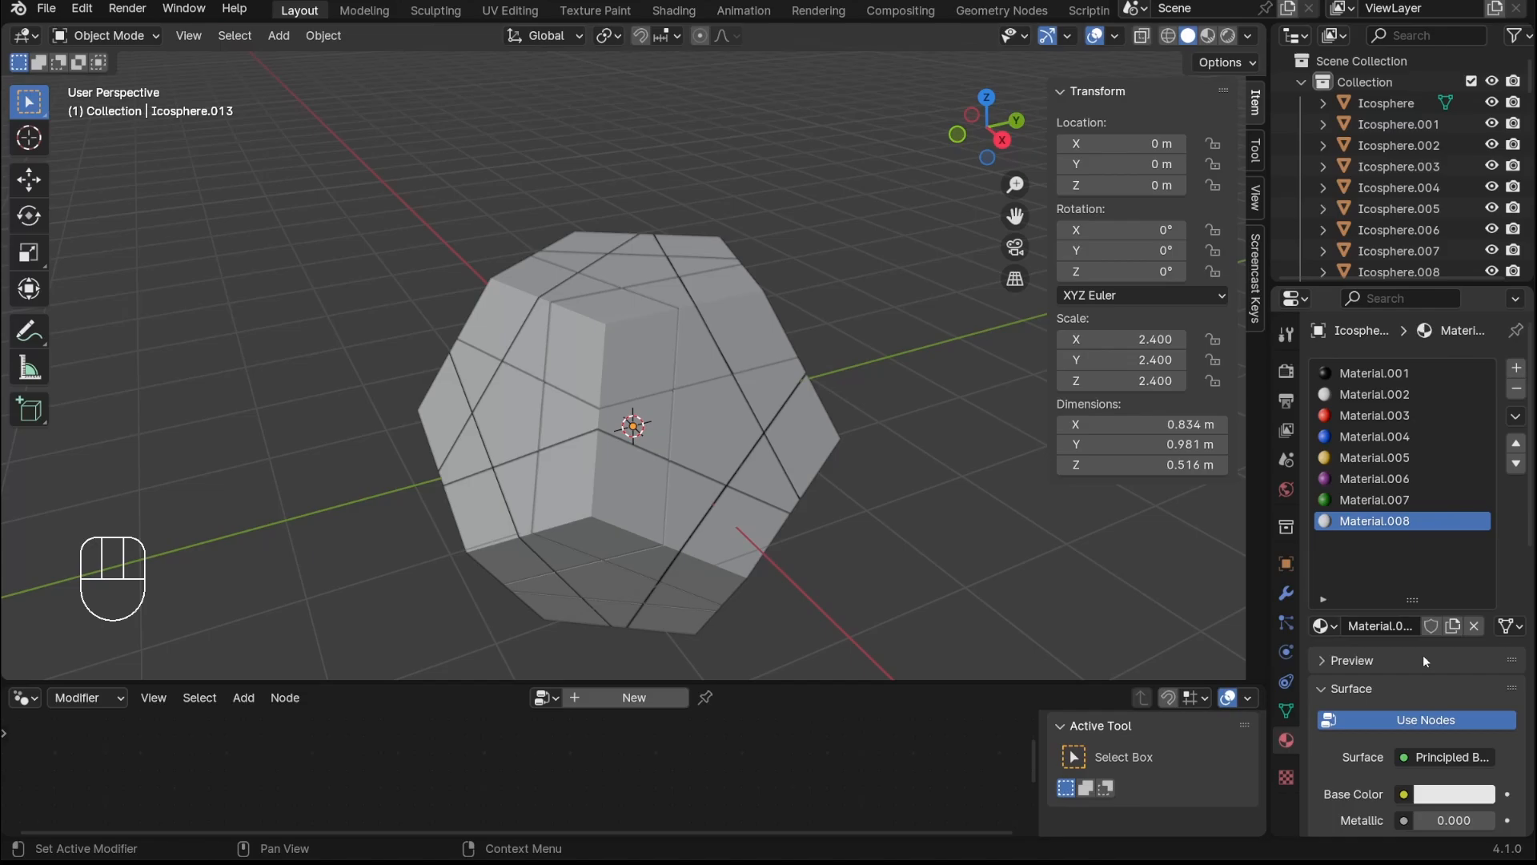
{"action": "left_click", "coordinate": [1442, 792]}
{"action": "left_click_drag", "start_coordinate": [1485, 508], "coordinate": [1482, 550]}
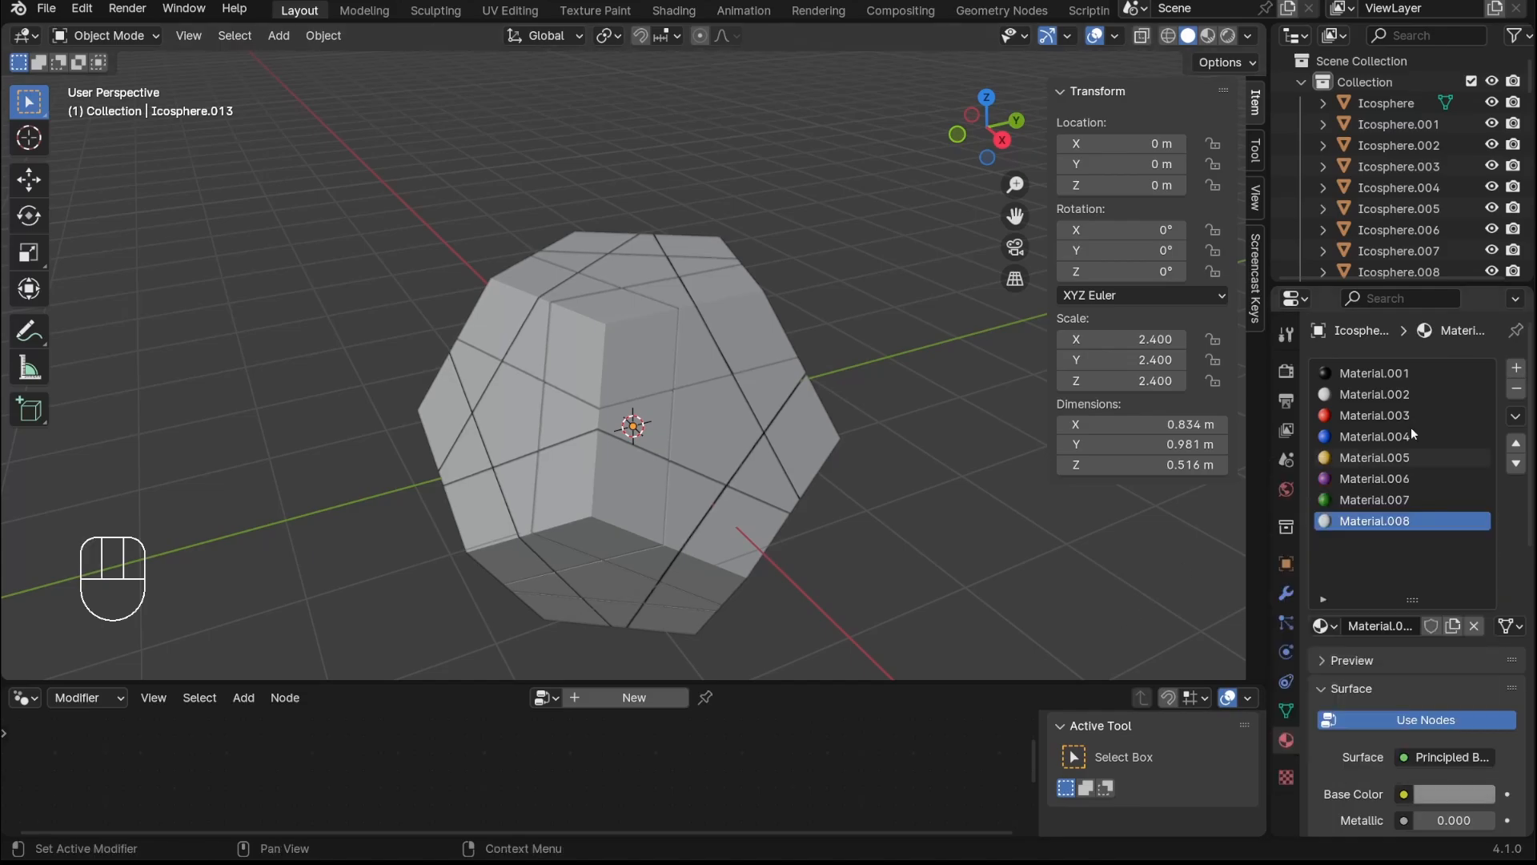
Add a light pink material to the corner piece with base color hue 0.980 and saturation 0.763, and brighten it
{"action": "left_click", "coordinate": [1517, 370]}
{"action": "left_click", "coordinate": [1405, 638]}
{"action": "left_click", "coordinate": [1431, 796]}
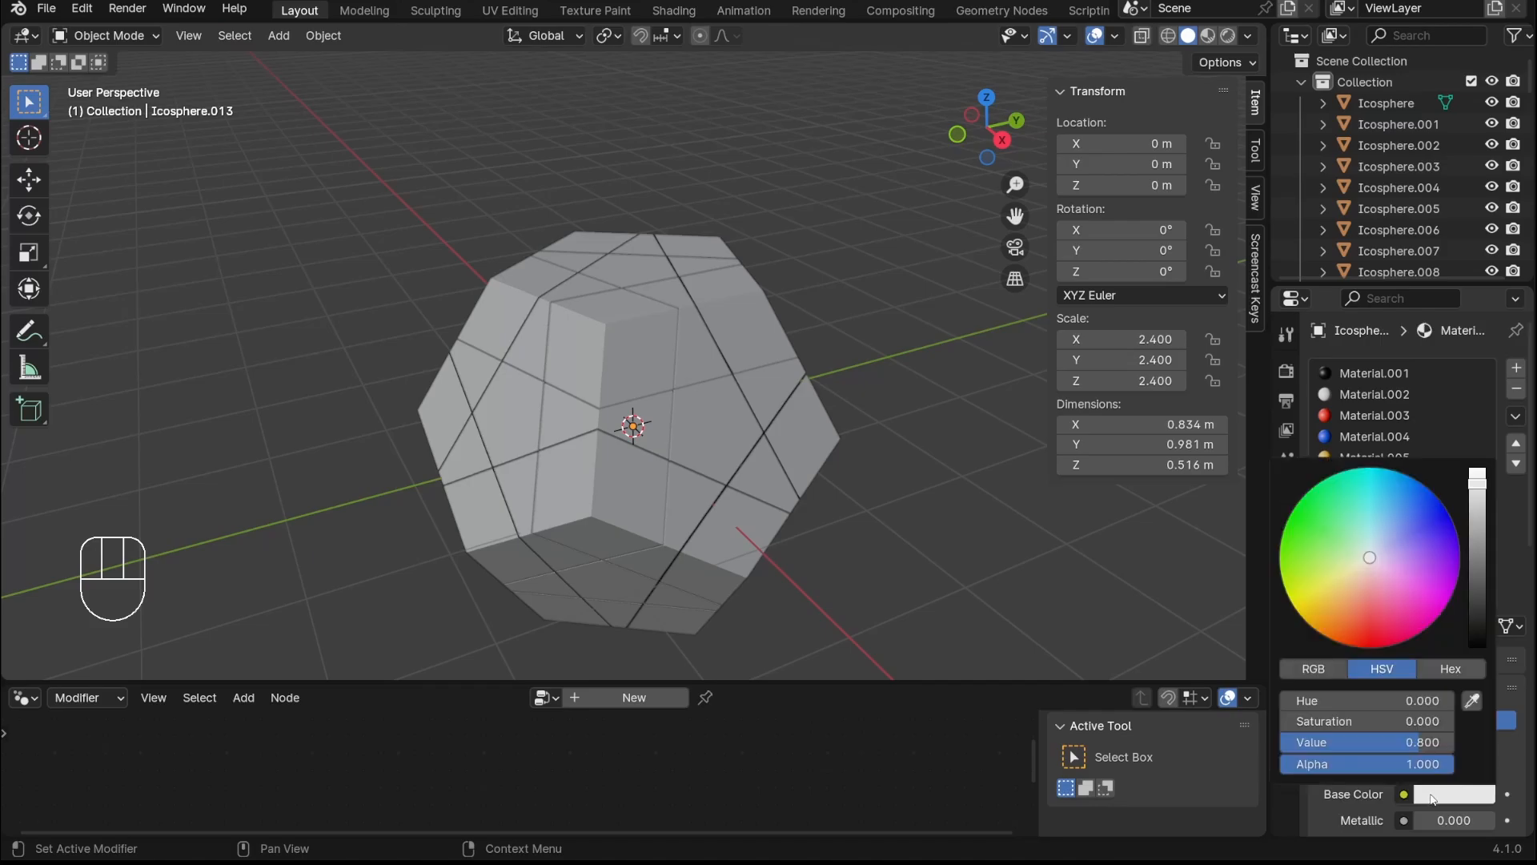
{"action": "left_click_drag", "start_coordinate": [1390, 606], "coordinate": [1377, 600]}
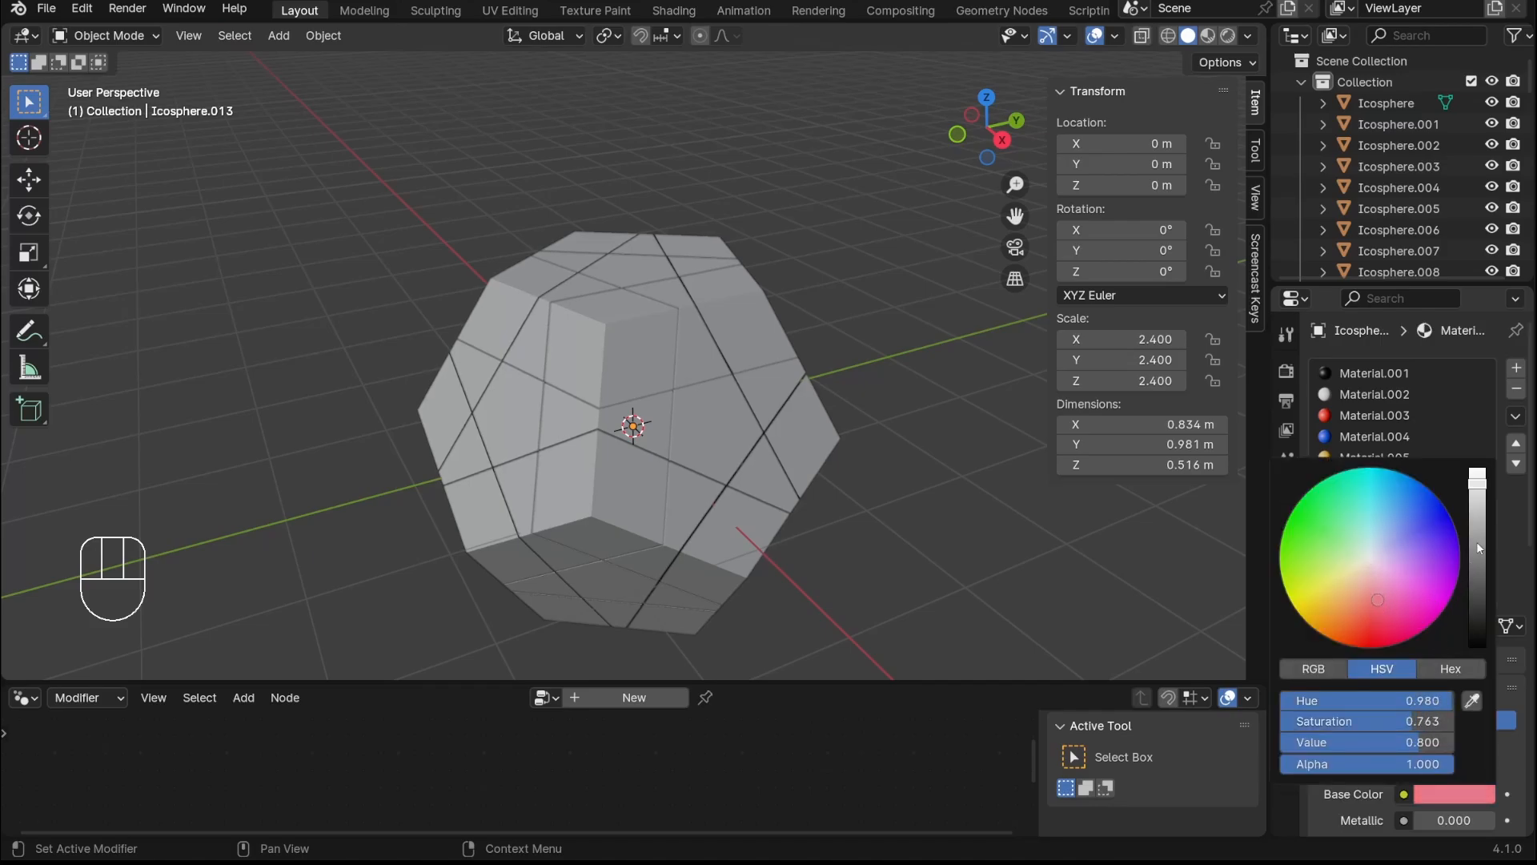
{"action": "mouse_move", "coordinate": [1478, 492]}
{"action": "left_mouse_down"}
{"action": "mouse_move", "coordinate": [1477, 509]}
{"action": "mouse_move", "coordinate": [1477, 463]}
{"action": "left_mouse_up"}
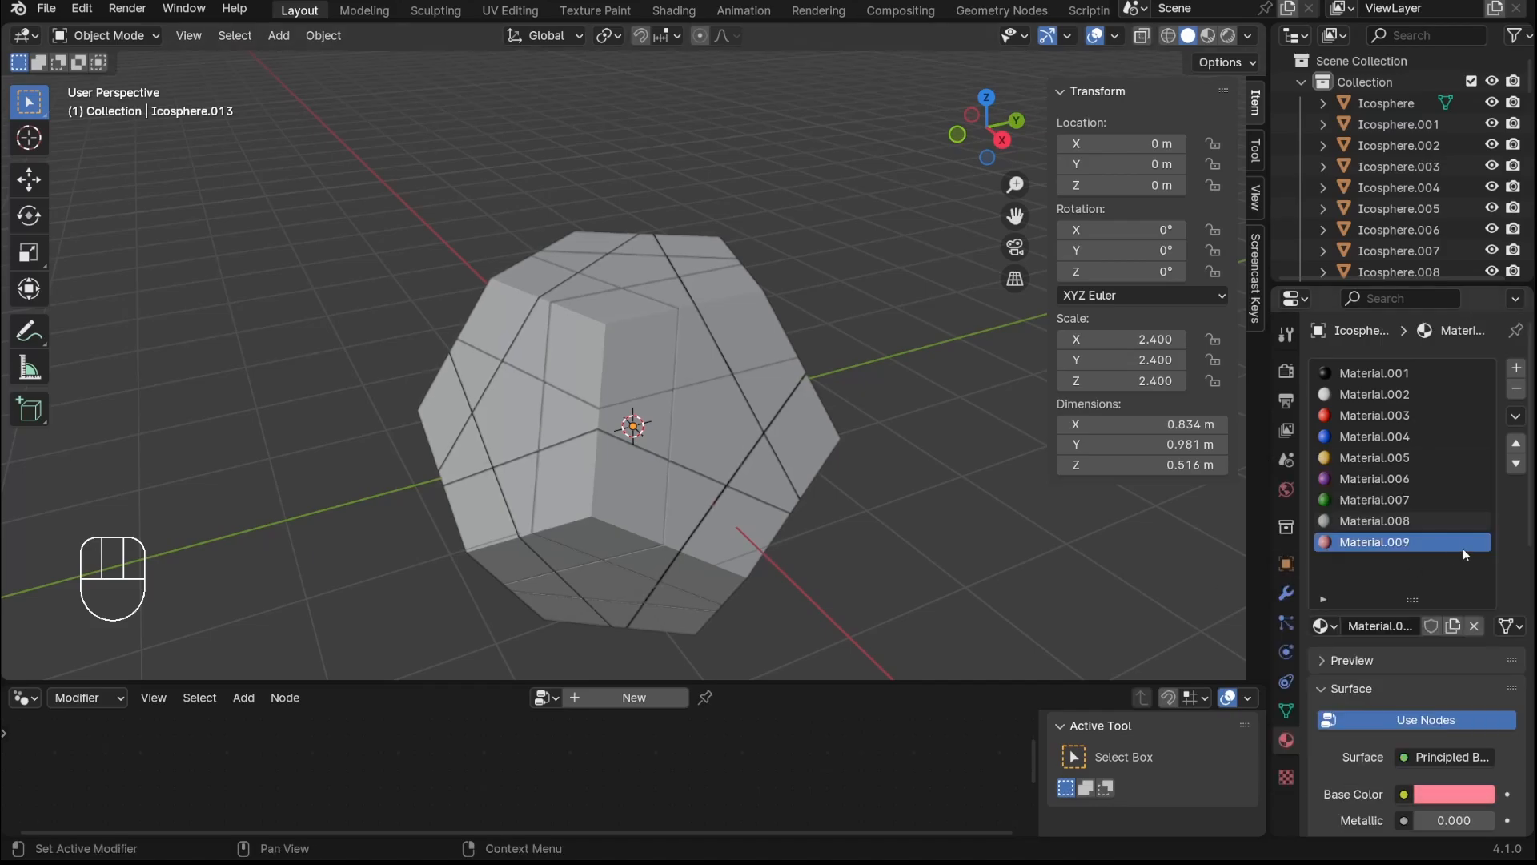
Add a pale green material to the corner piece with base color hue 0.334, reduced saturation and value 0.800
{"action": "left_click", "coordinate": [1517, 368]}
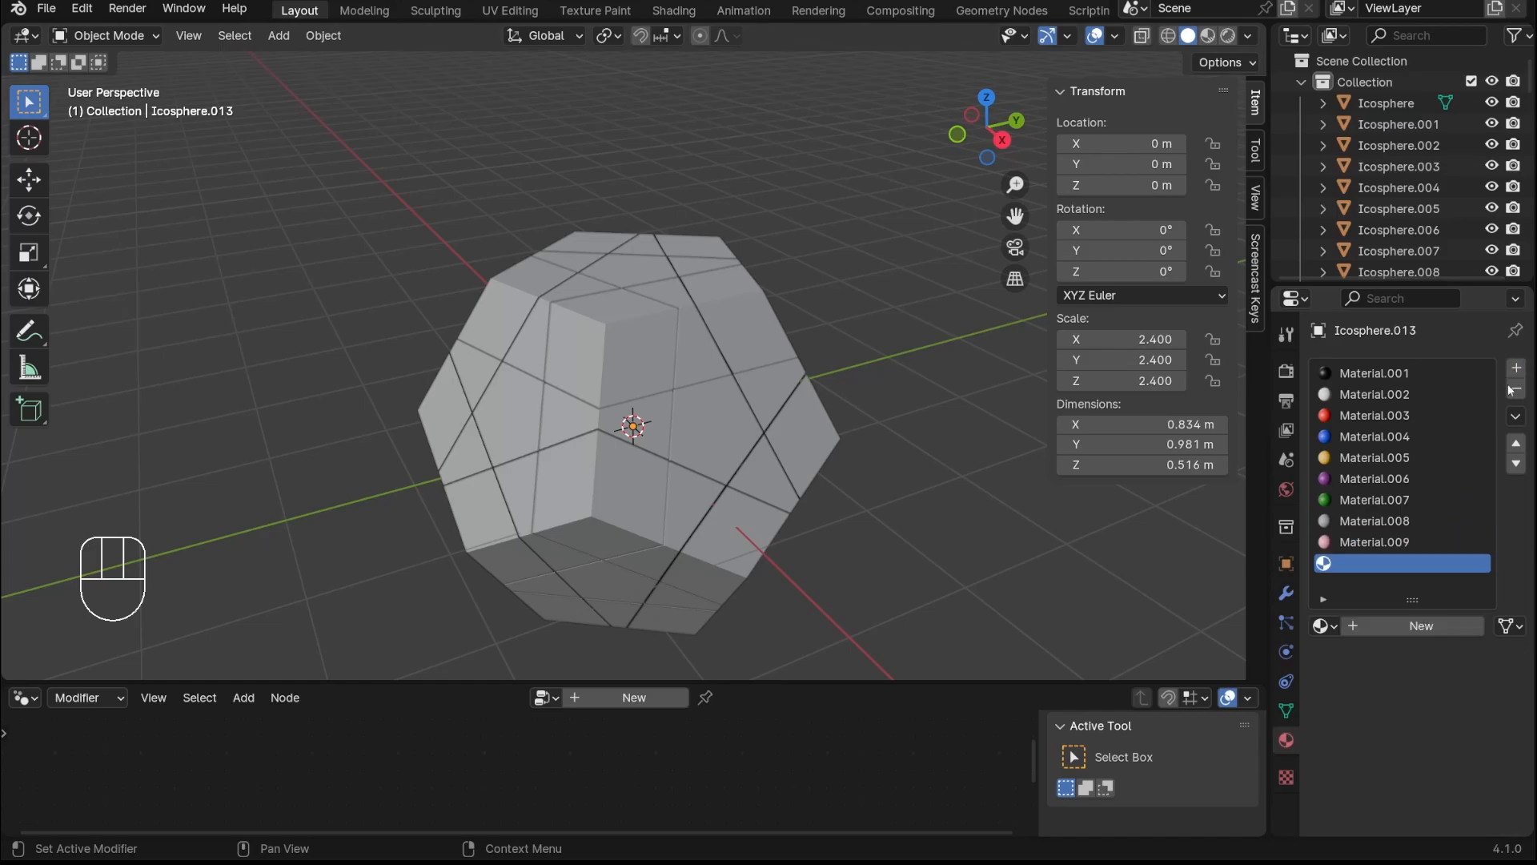
{"action": "left_click", "coordinate": [1399, 627]}
{"action": "left_click", "coordinate": [1440, 805]}
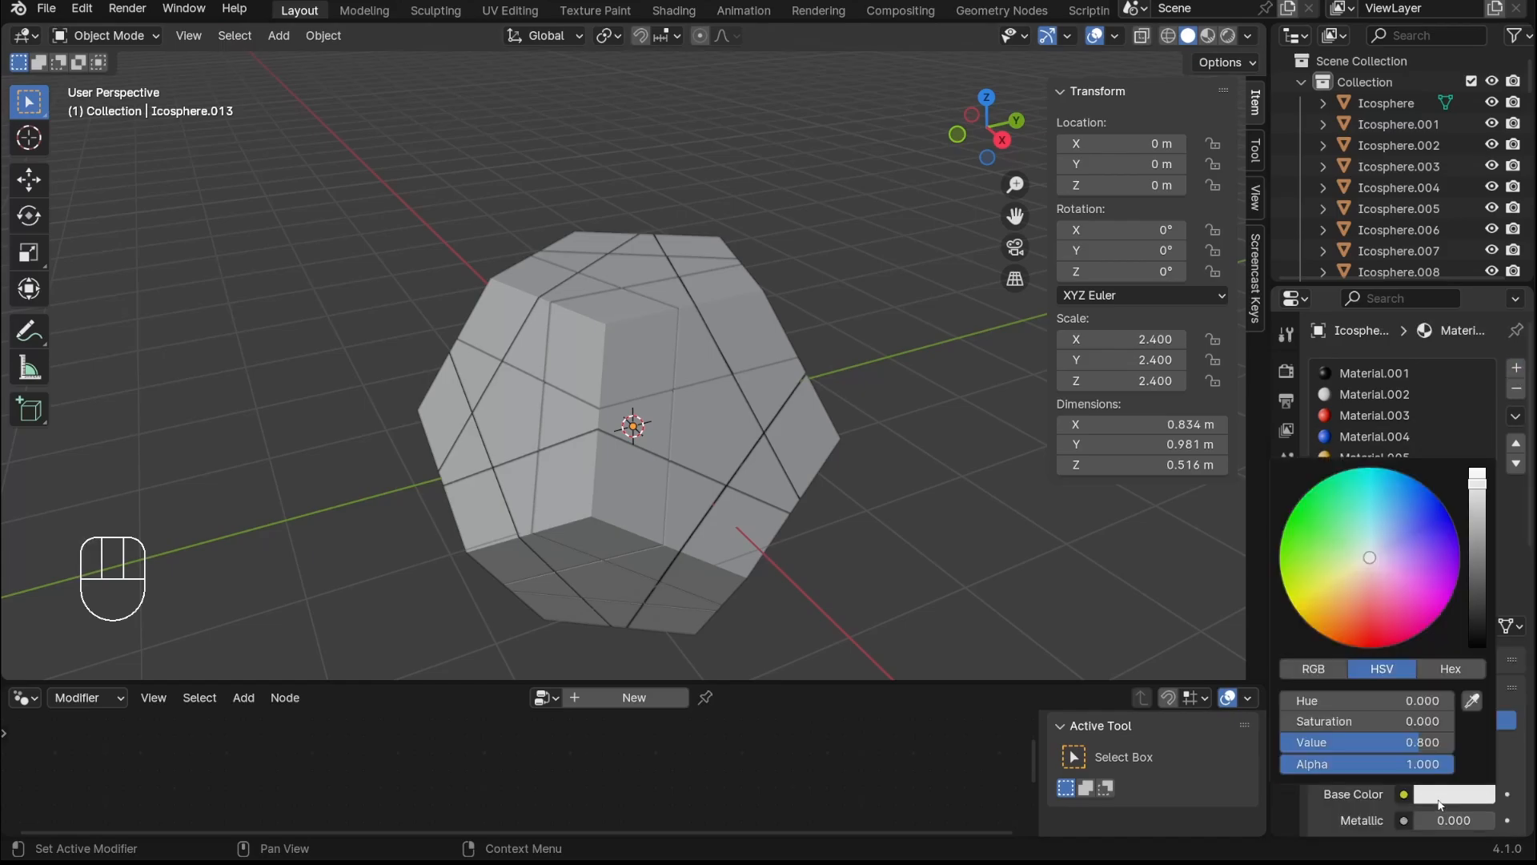
{"action": "left_click", "coordinate": [1319, 527]}
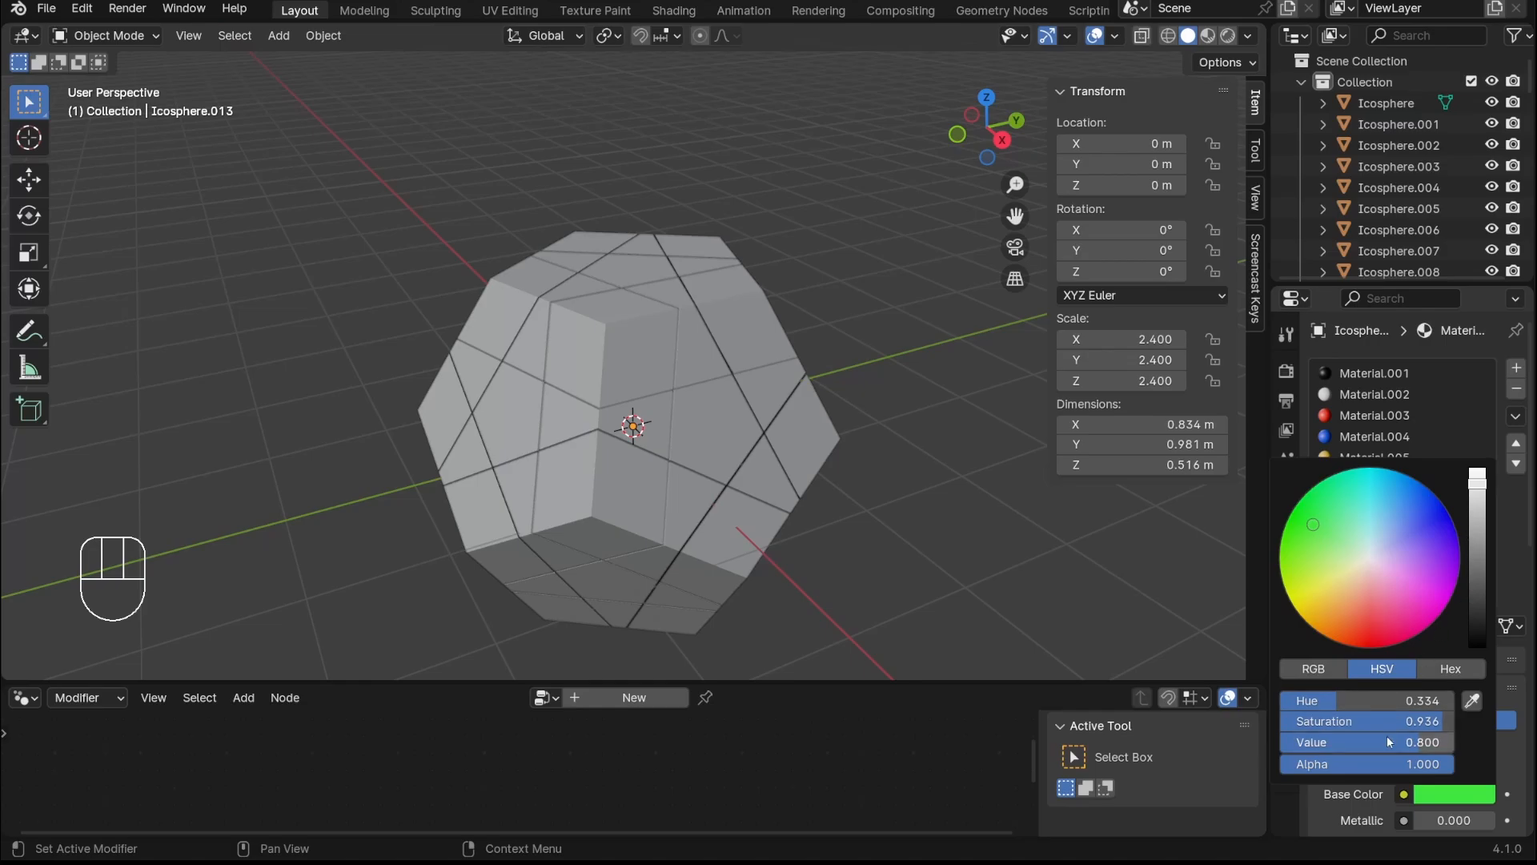
{"action": "left_click_drag", "start_coordinate": [1435, 721], "coordinate": [1372, 720]}
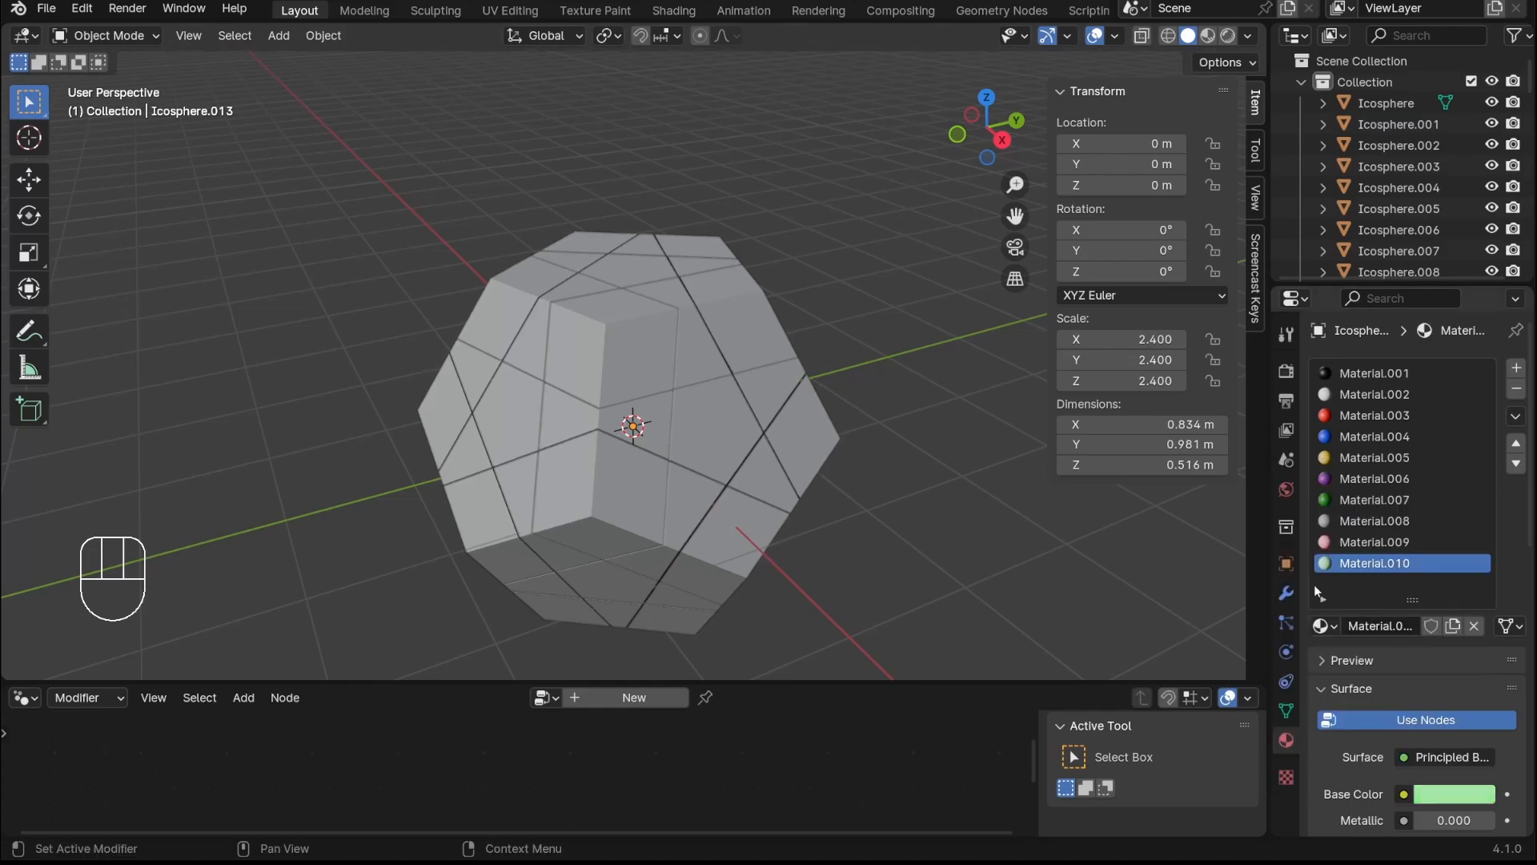
Add an orange material to the corner piece with base color hue 0.048, saturation 0.977 and value 0.632
{"action": "left_click", "coordinate": [1516, 367]}
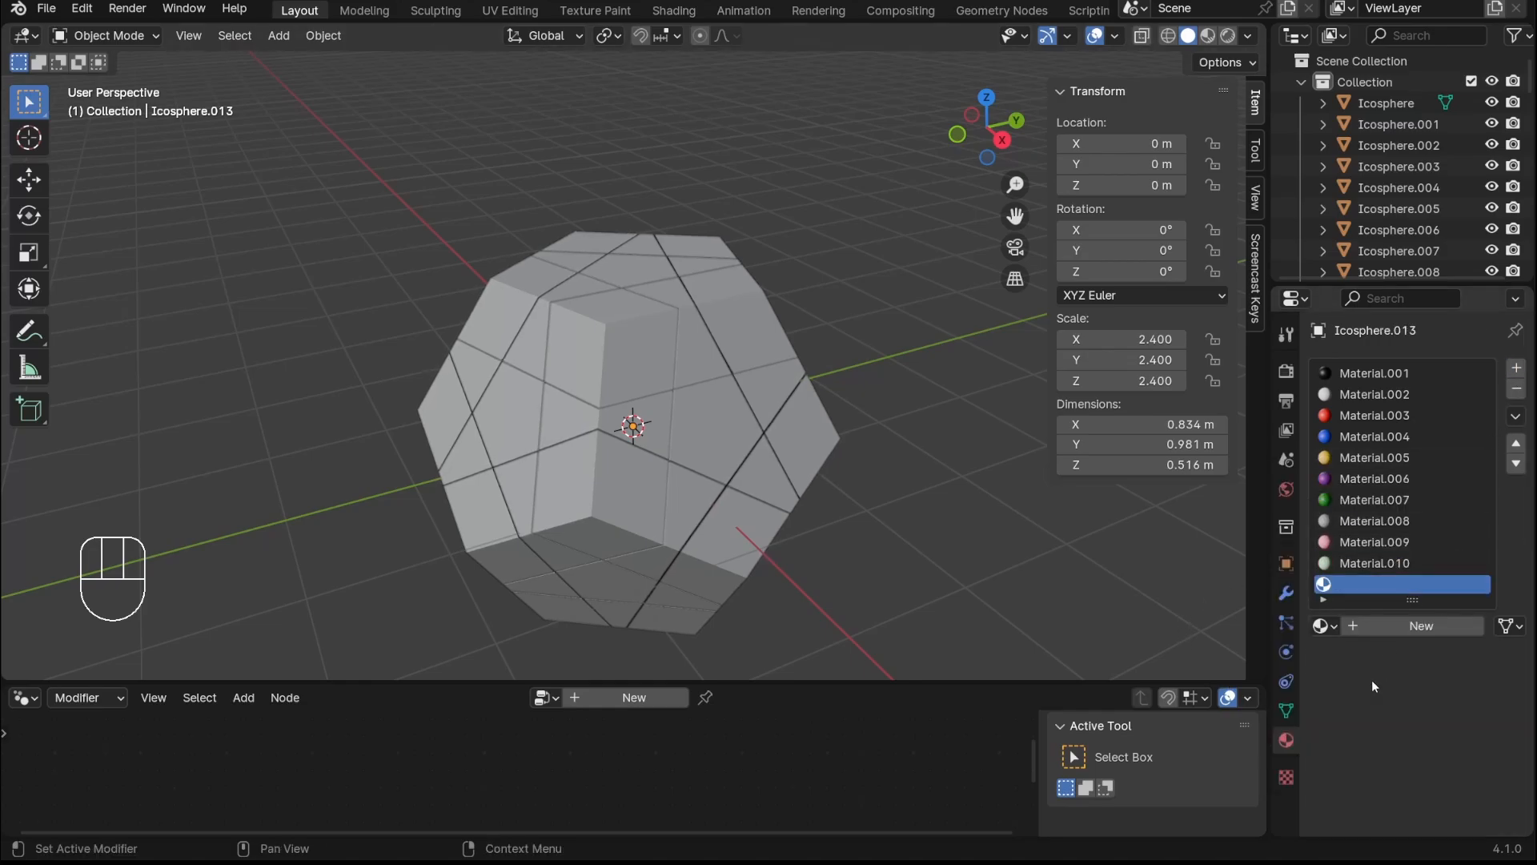
{"action": "left_click", "coordinate": [1380, 626]}
{"action": "left_click", "coordinate": [1441, 795]}
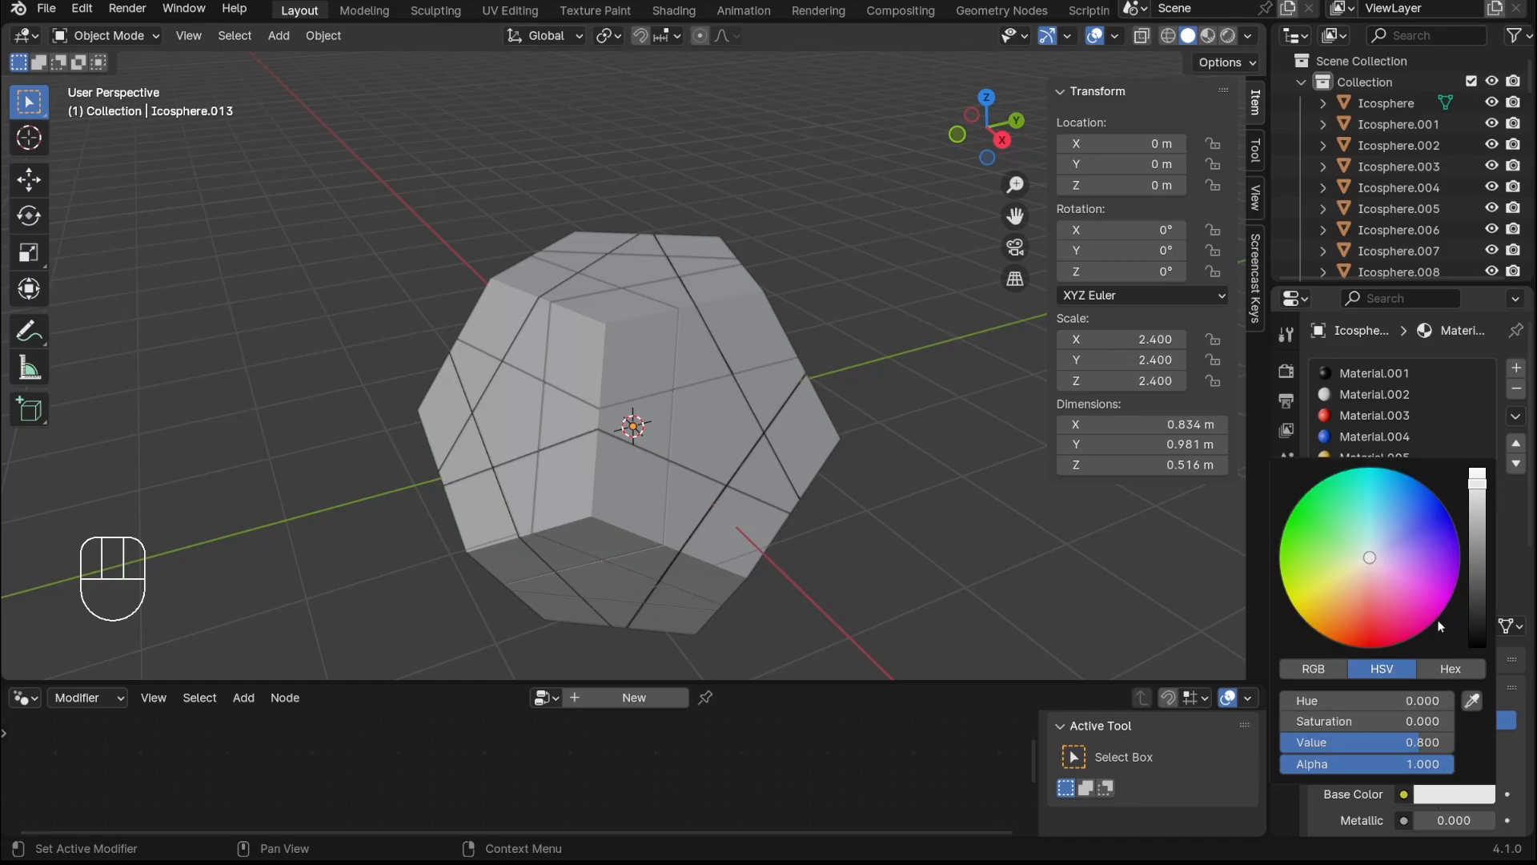
{"action": "left_click", "coordinate": [1317, 619]}
{"action": "left_click_drag", "start_coordinate": [1317, 619], "coordinate": [1331, 623]}
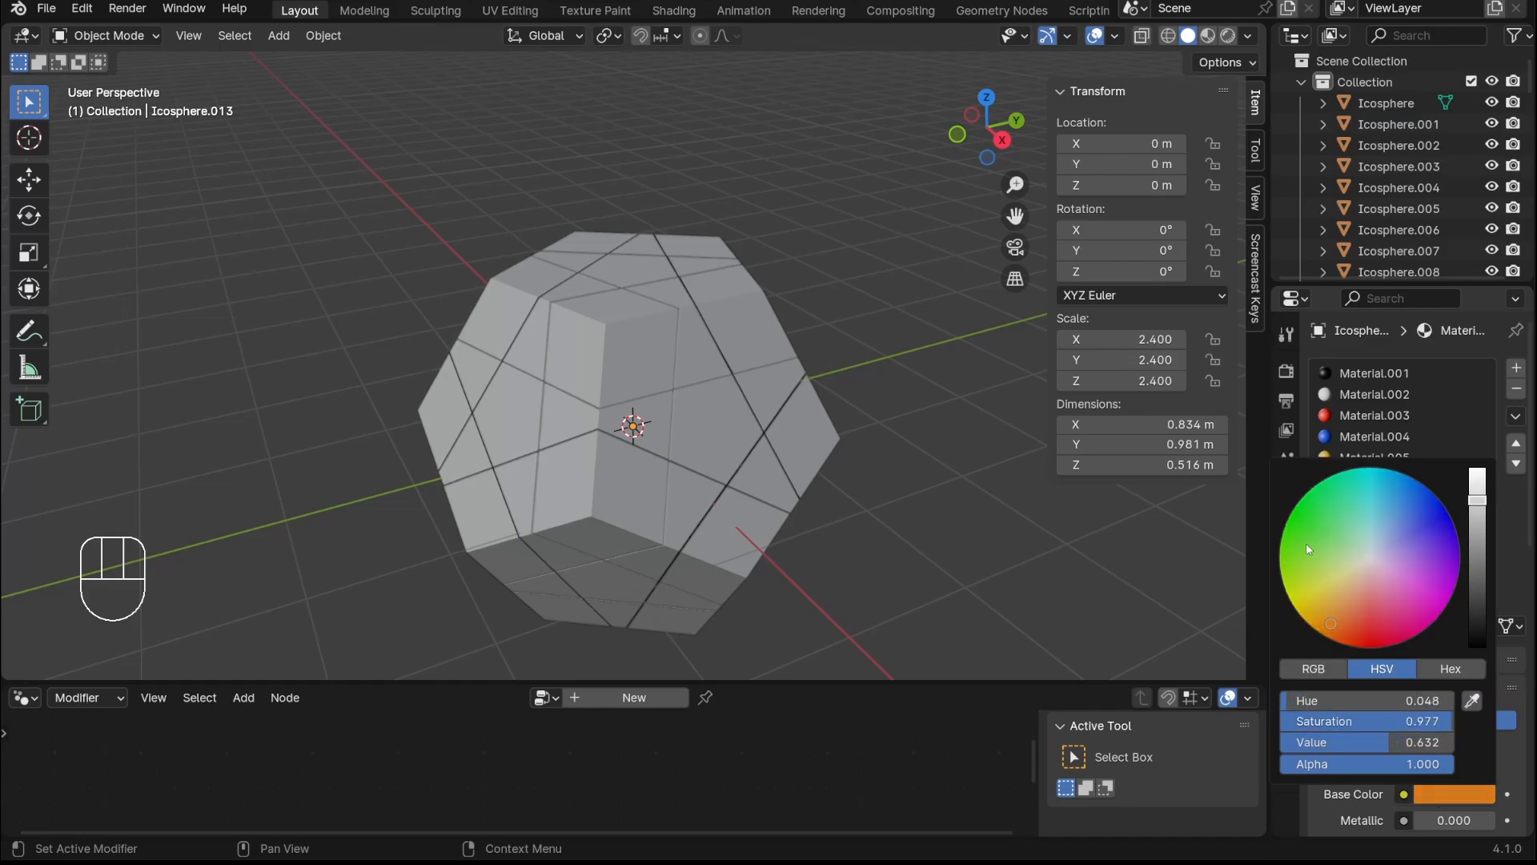
Add a new material to the corner piece and set its base color to bright cyan
{"action": "left_click", "coordinate": [1515, 367]}
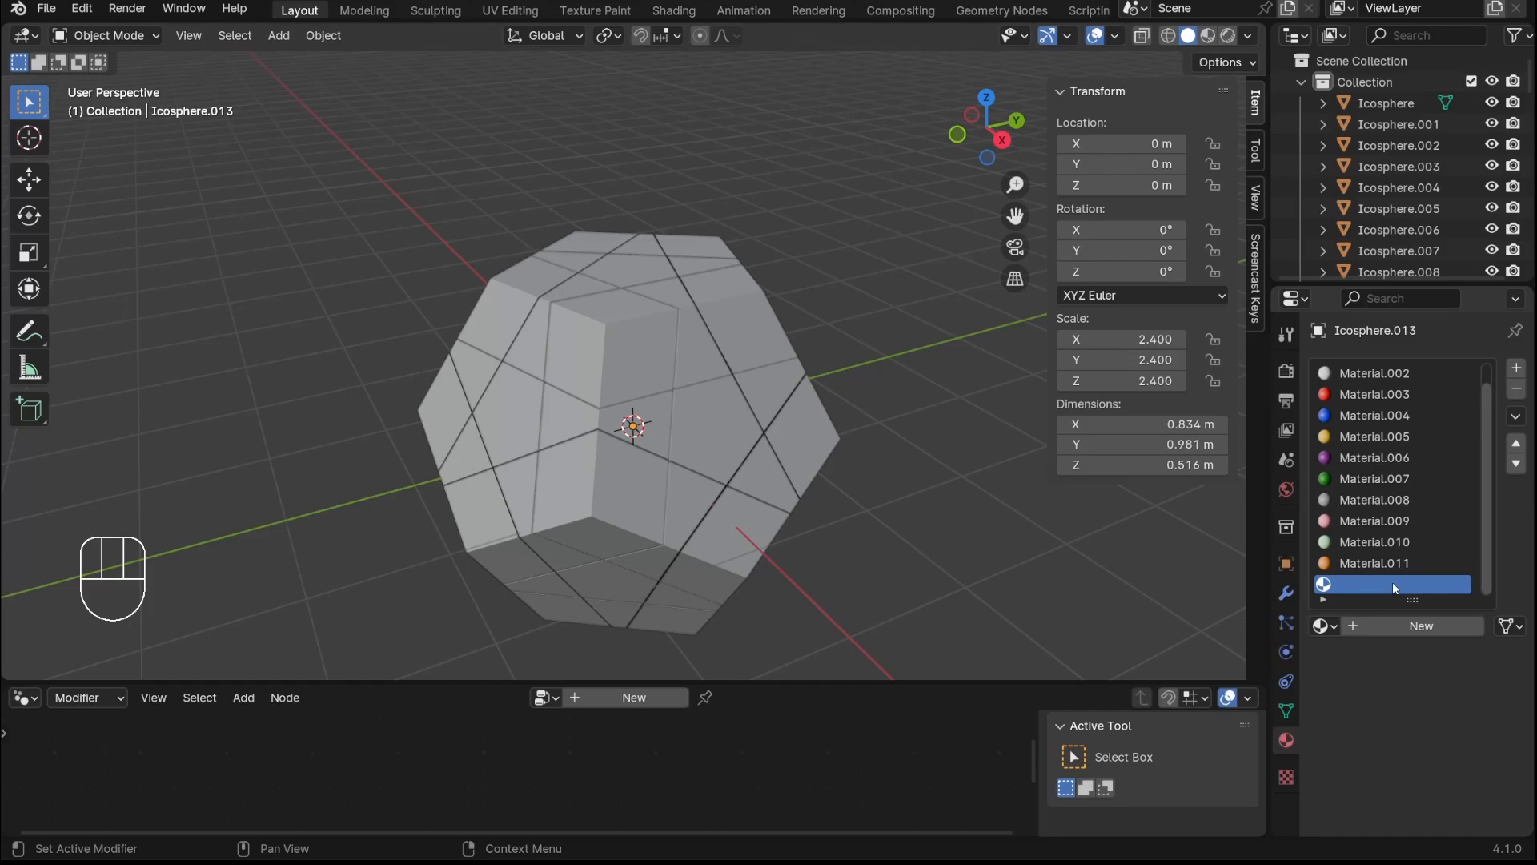
{"action": "left_click", "coordinate": [1362, 631]}
{"action": "left_click", "coordinate": [1454, 793]}
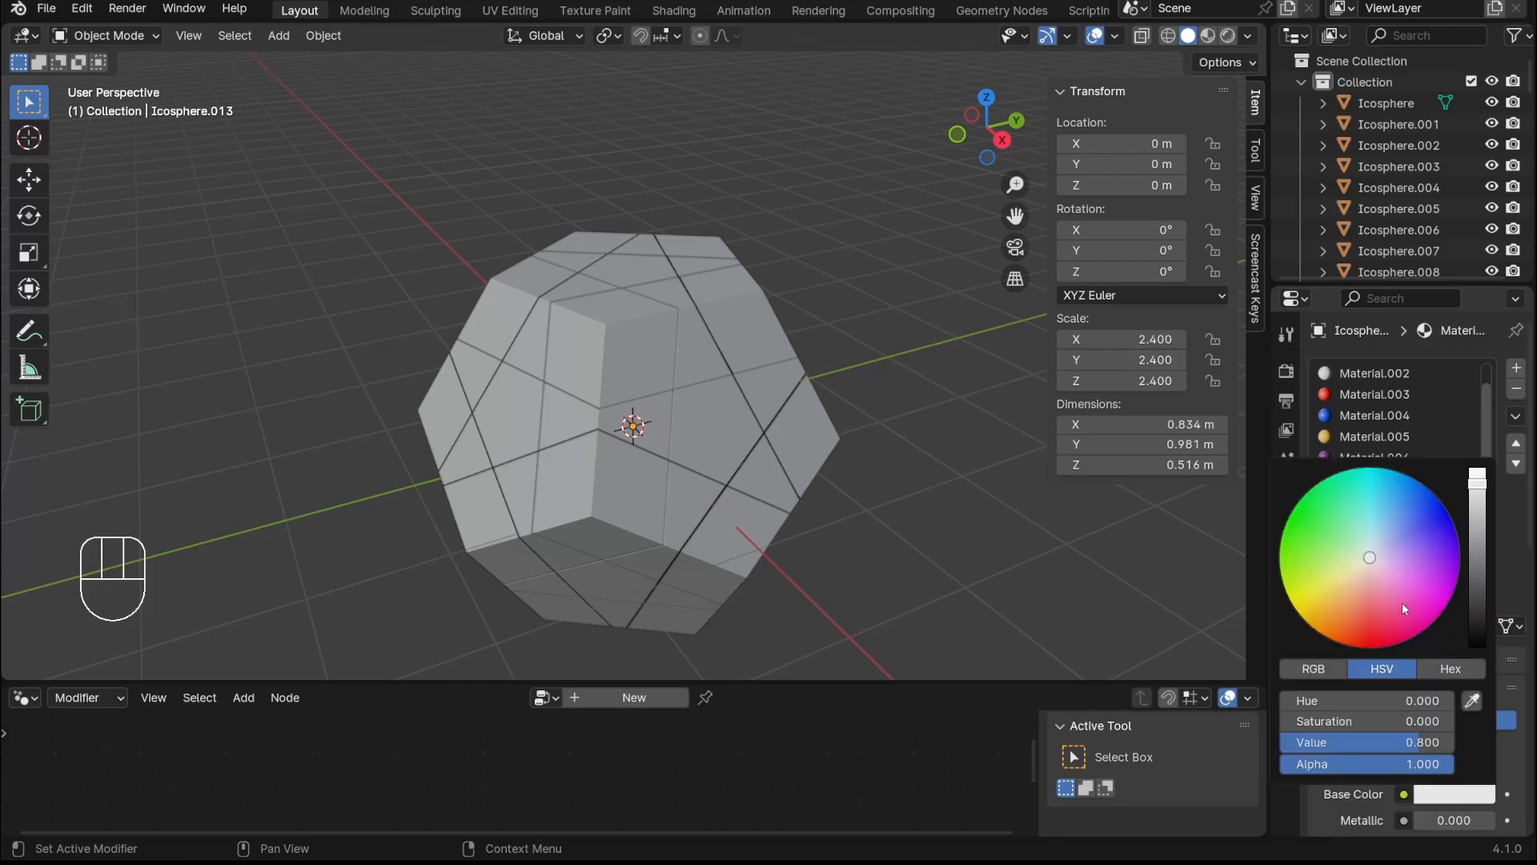
{"action": "left_click_drag", "start_coordinate": [1401, 602], "coordinate": [1370, 491]}
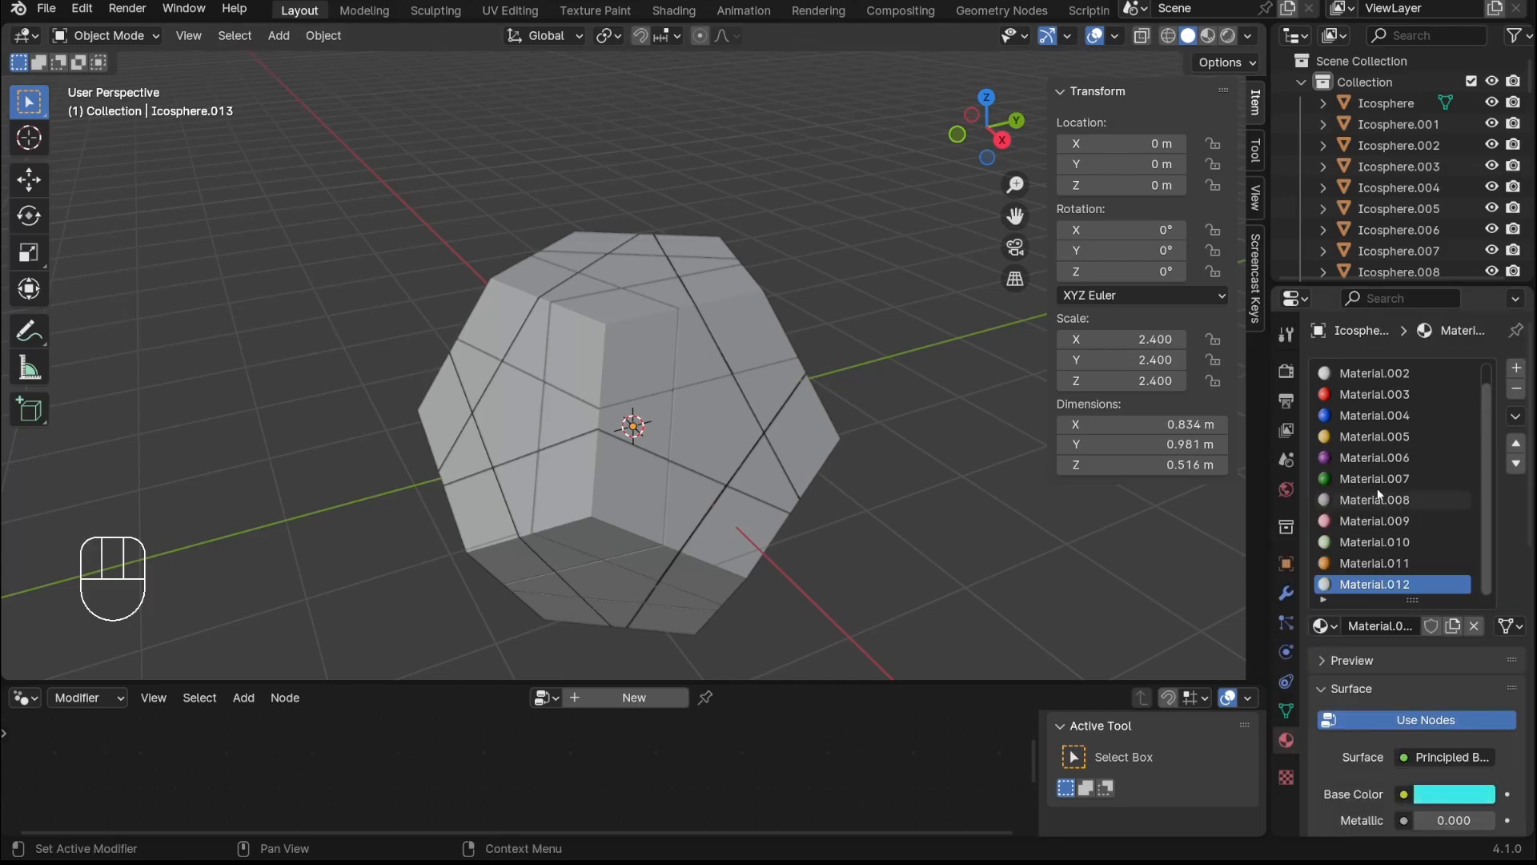
Add a pale yellow material to the corner piece with base color hue 0.155, saturation 0.466 and value 0.800
{"action": "left_click", "coordinate": [1516, 368]}
{"action": "left_click", "coordinate": [1382, 618]}
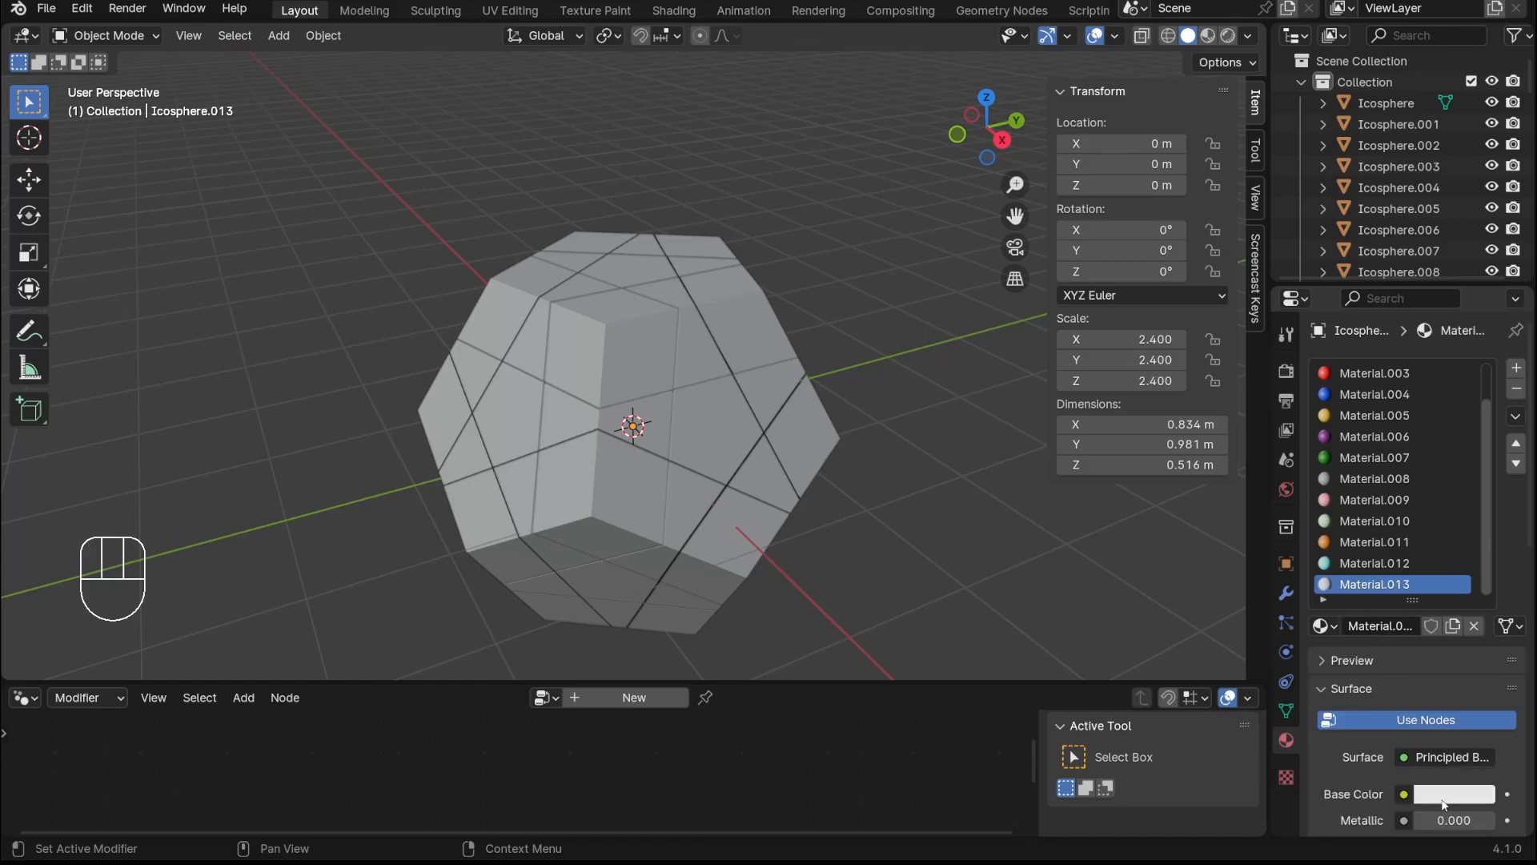
{"action": "left_click", "coordinate": [1443, 795]}
{"action": "mouse_move", "coordinate": [1336, 582]}
{"action": "left_mouse_down"}
{"action": "mouse_move", "coordinate": [1325, 592]}
{"action": "mouse_move", "coordinate": [1352, 569]}
{"action": "left_mouse_up"}
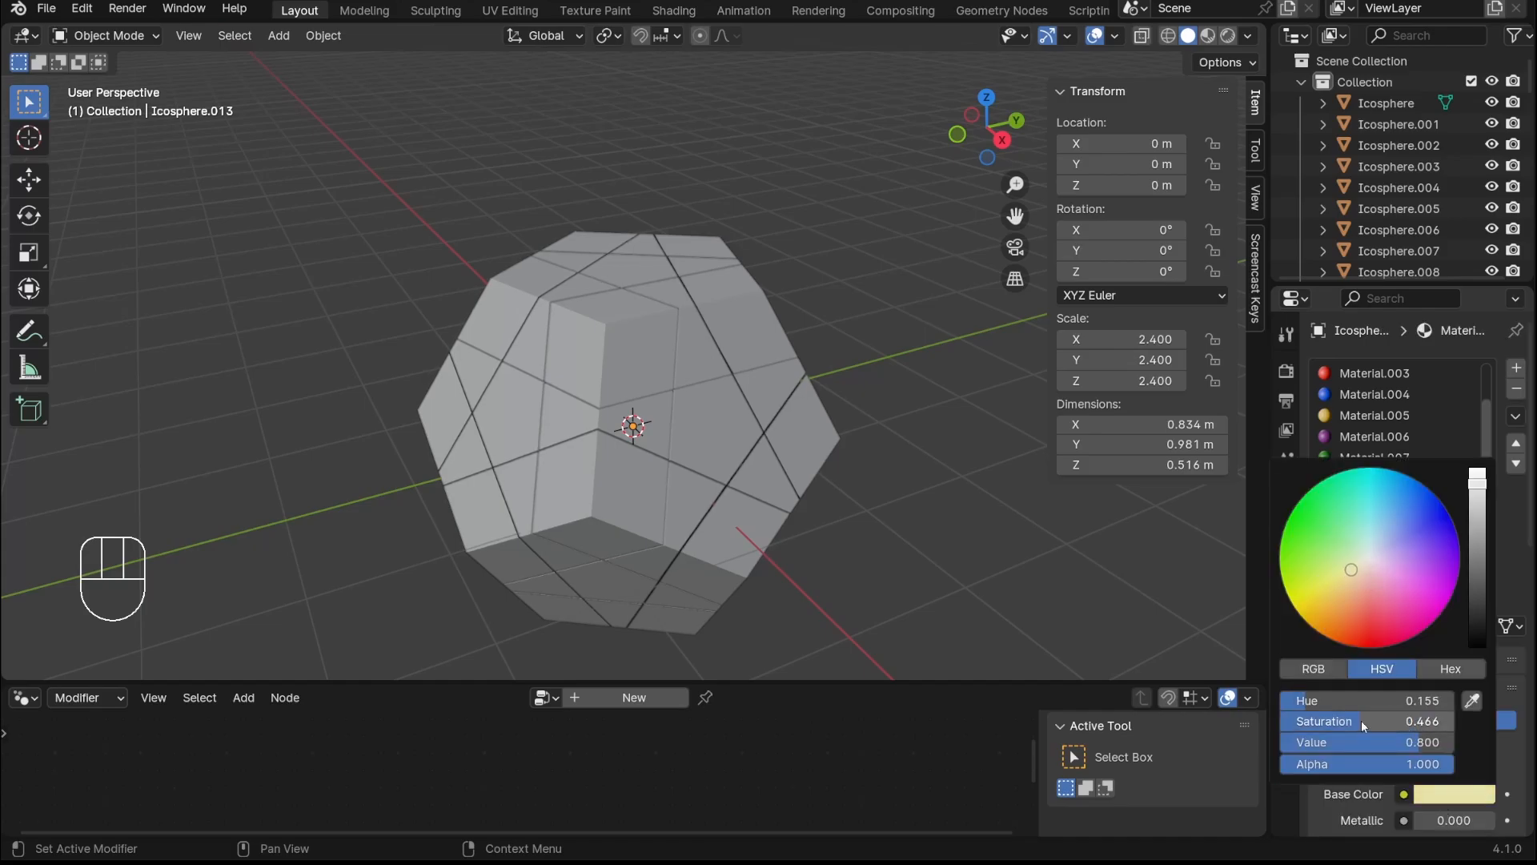
{"action": "scroll", "coordinate": [1372, 576], "scroll_direction": "up", "scroll_amount": 2}
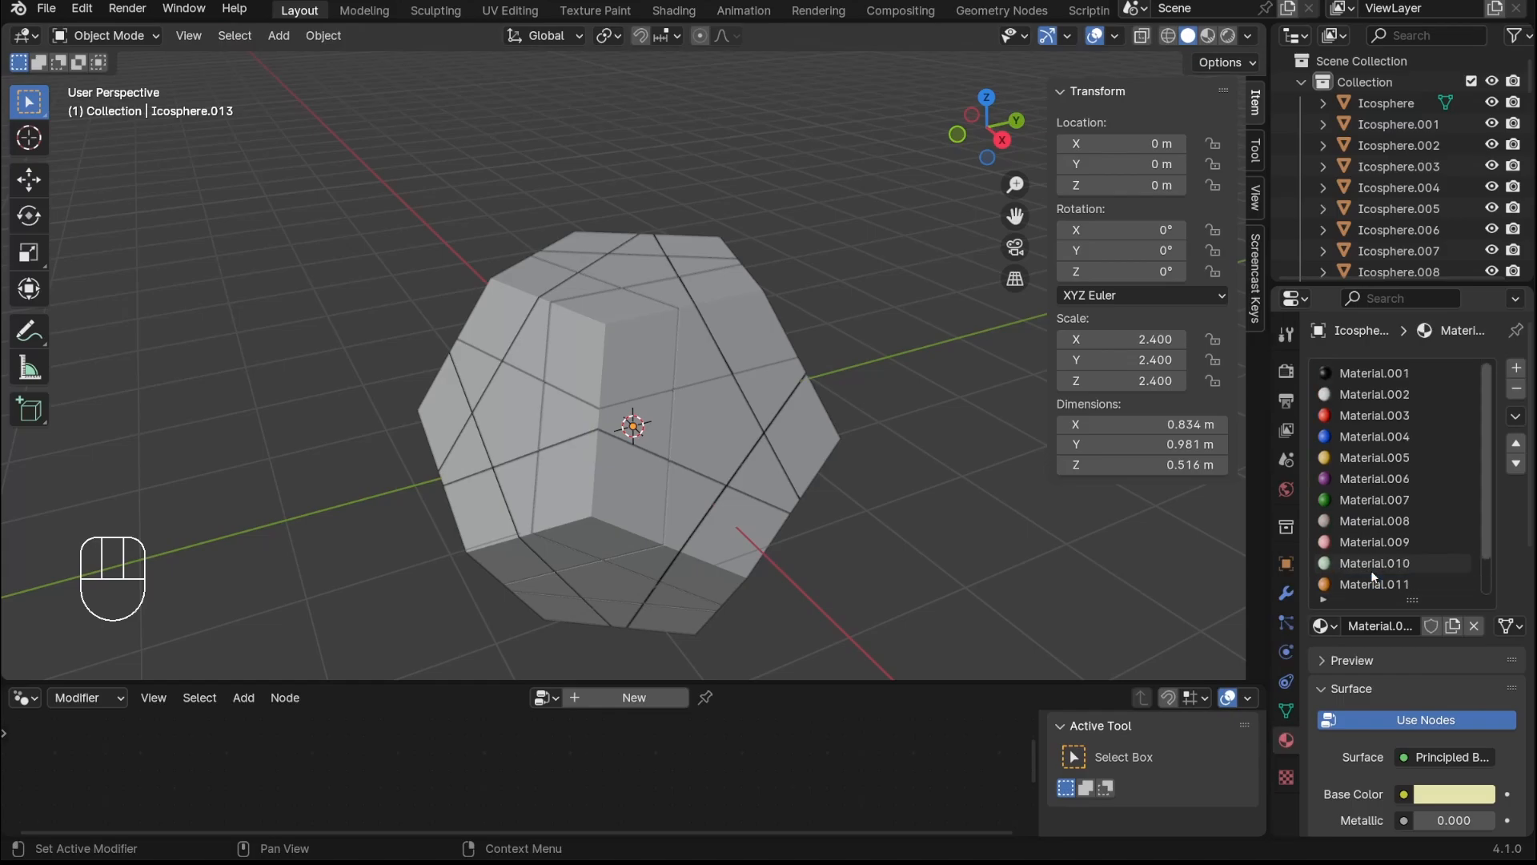
Make the black Material.001 slot active on the corner piece and copy the piece's materials to all the other puzzle pieces
{"action": "left_click", "coordinate": [660, 344]}
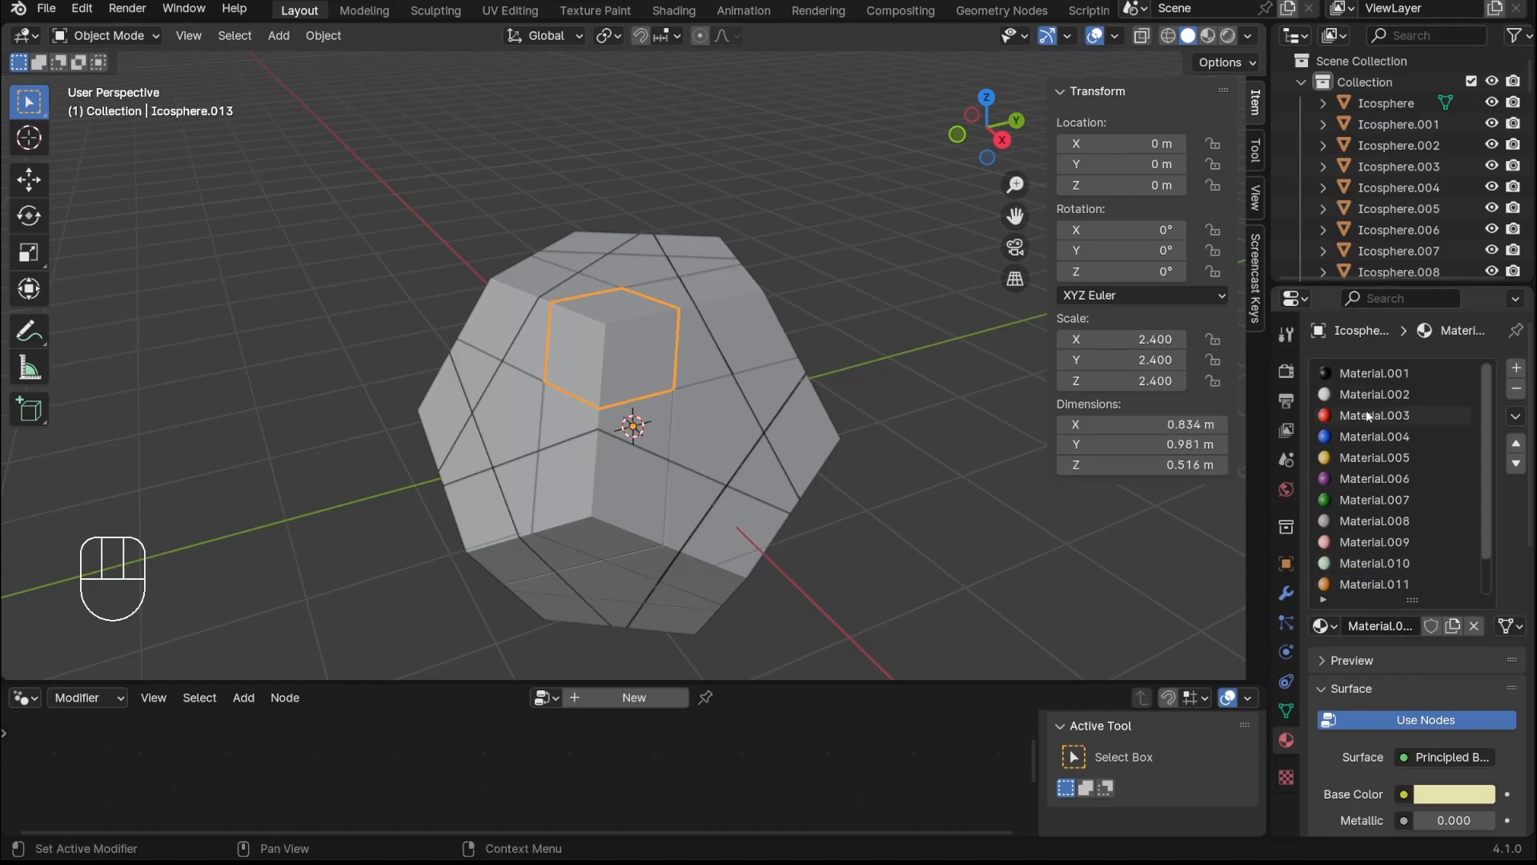
{"action": "left_click", "coordinate": [1361, 373]}
{"action": "left_click", "coordinate": [881, 574]}
{"action": "left_click", "coordinate": [666, 384]}
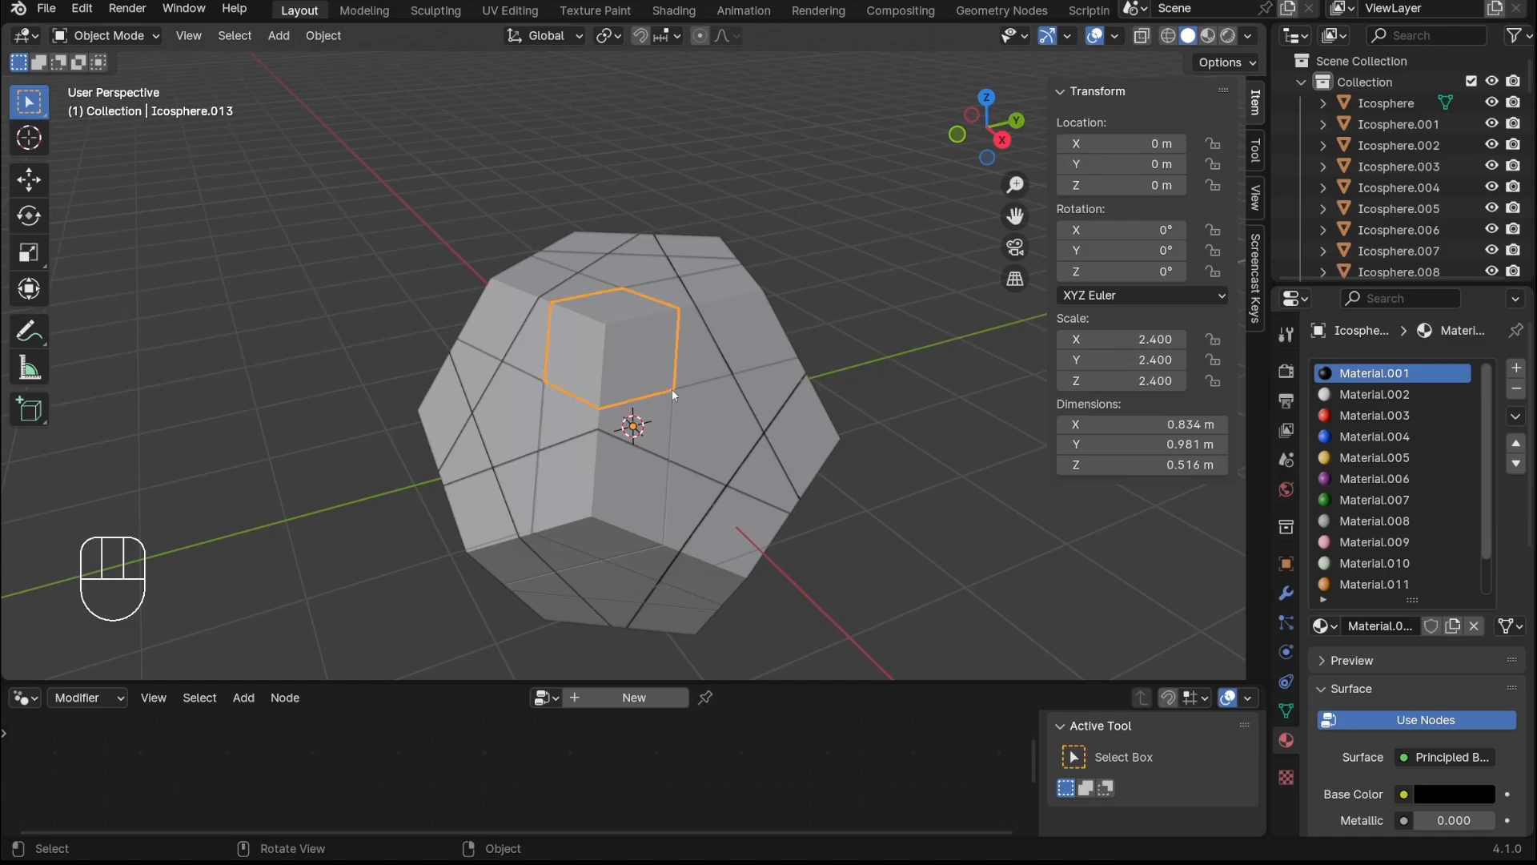
{"action": "key", "text": "a"}
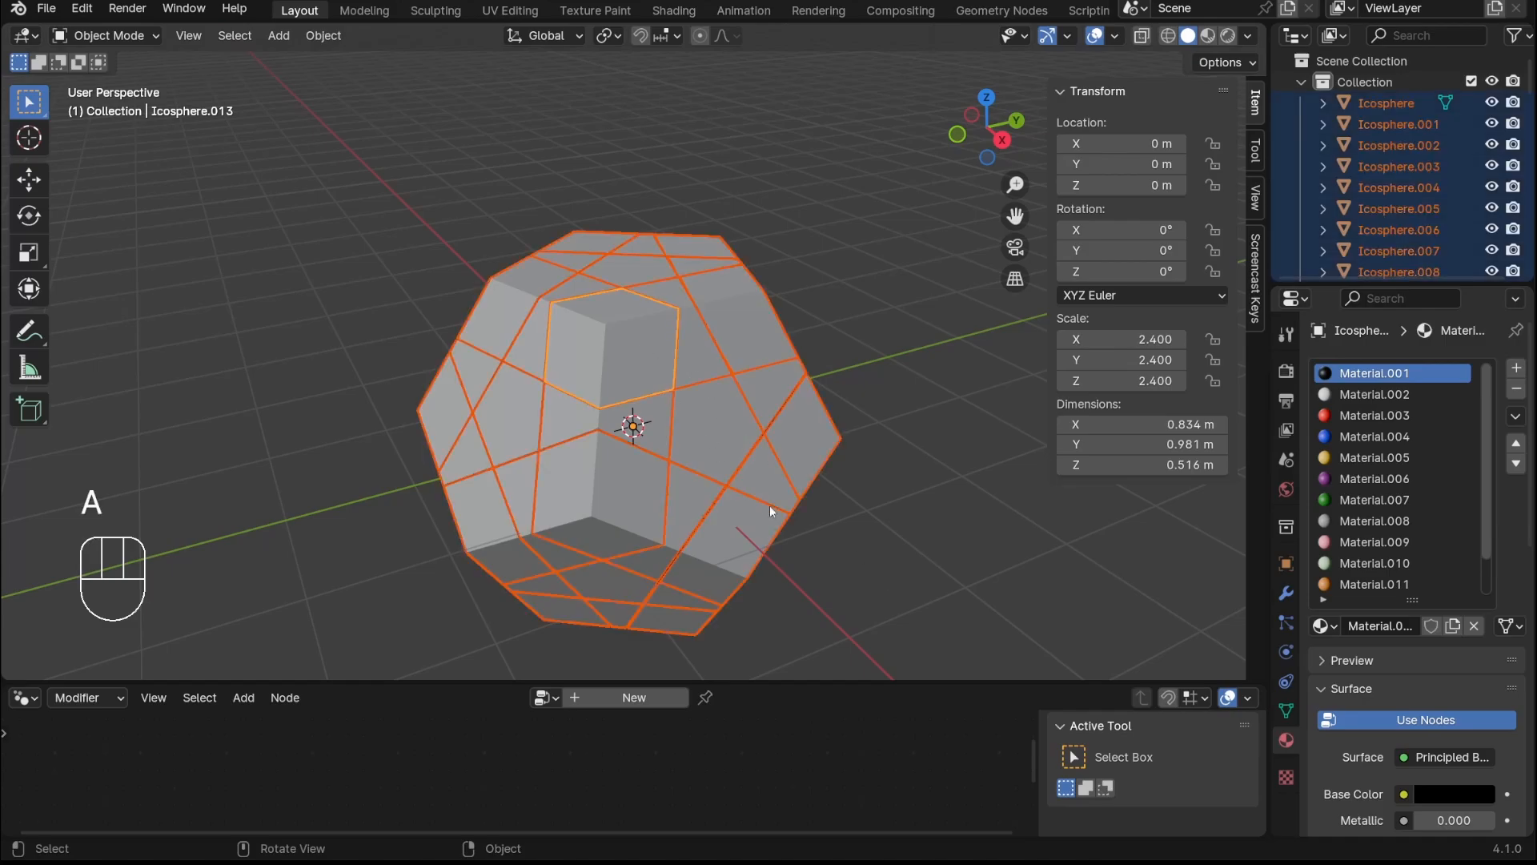
{"action": "left_click", "coordinate": [1516, 415]}
{"action": "left_click", "coordinate": [1494, 461]}
{"action": "left_click", "coordinate": [845, 502]}
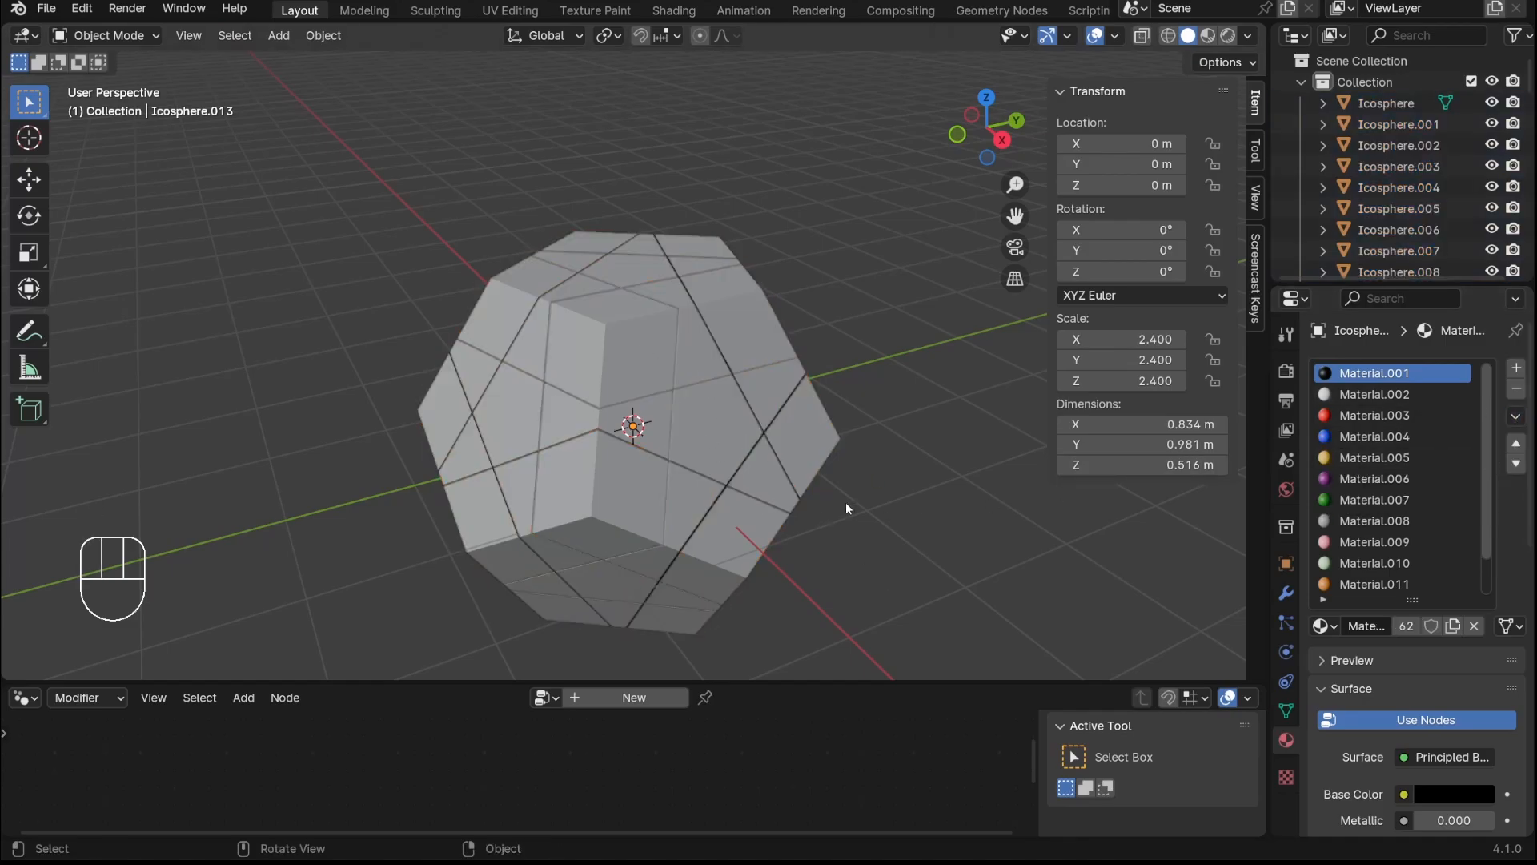
Check the puzzle's materials in Material Preview shading, return to Solid shading and look at the pieces from another angle
{"action": "key", "text": "z"}
{"action": "left_click", "coordinate": [829, 599]}
{"action": "mouse_move", "coordinate": [830, 599]}
{"action": "middle_mouse_down"}
{"action": "mouse_move", "coordinate": [862, 418]}
{"action": "mouse_move", "coordinate": [598, 369]}
{"action": "mouse_move", "coordinate": [647, 349]}
{"action": "mouse_move", "coordinate": [928, 402]}
{"action": "mouse_move", "coordinate": [772, 434]}
{"action": "middle_mouse_up"}
{"action": "key", "text": "z"}
{"action": "left_click", "coordinate": [914, 418]}
{"action": "left_click", "coordinate": [642, 309]}
{"action": "middle_click_drag", "start_coordinate": [641, 309], "coordinate": [728, 300]}
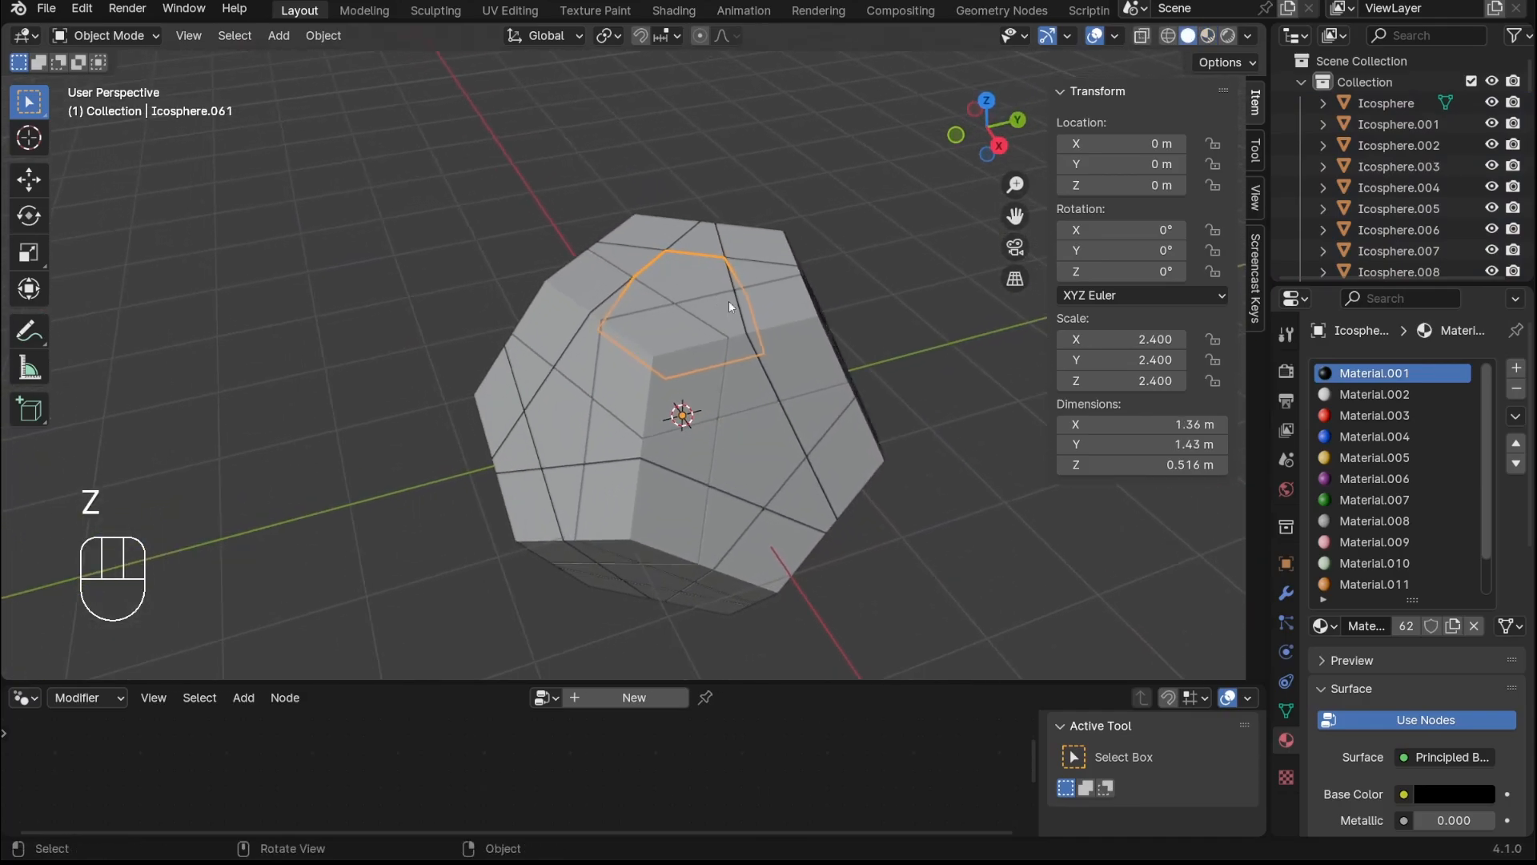
{"action": "middle_click_drag", "start_coordinate": [858, 487], "coordinate": [832, 464]}
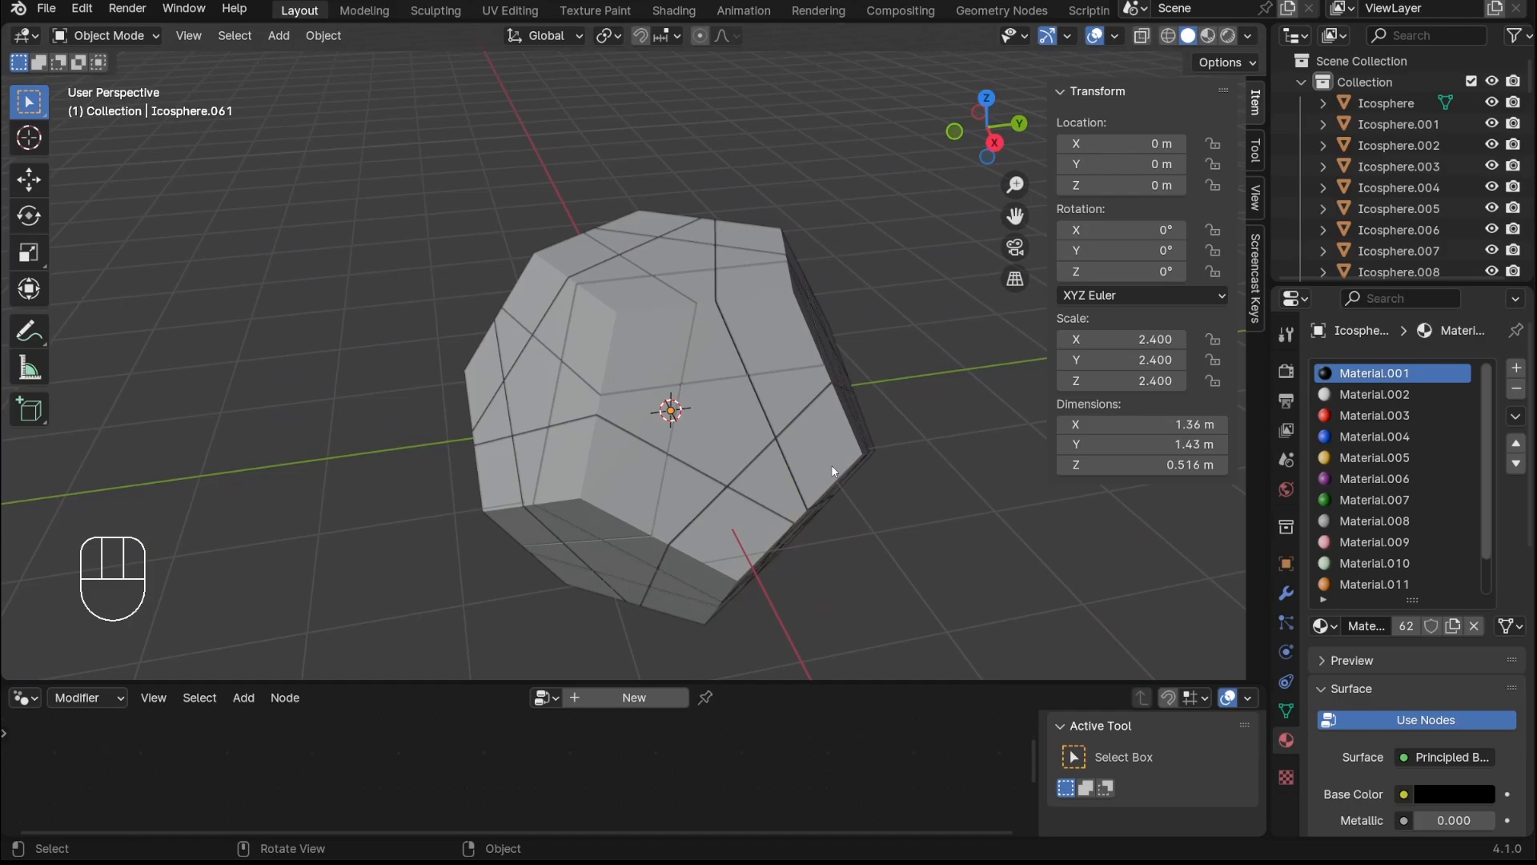
Select all the puzzle pieces with the corner piece active and enter Edit Mode on all of them together
{"action": "key", "text": "Tab"}
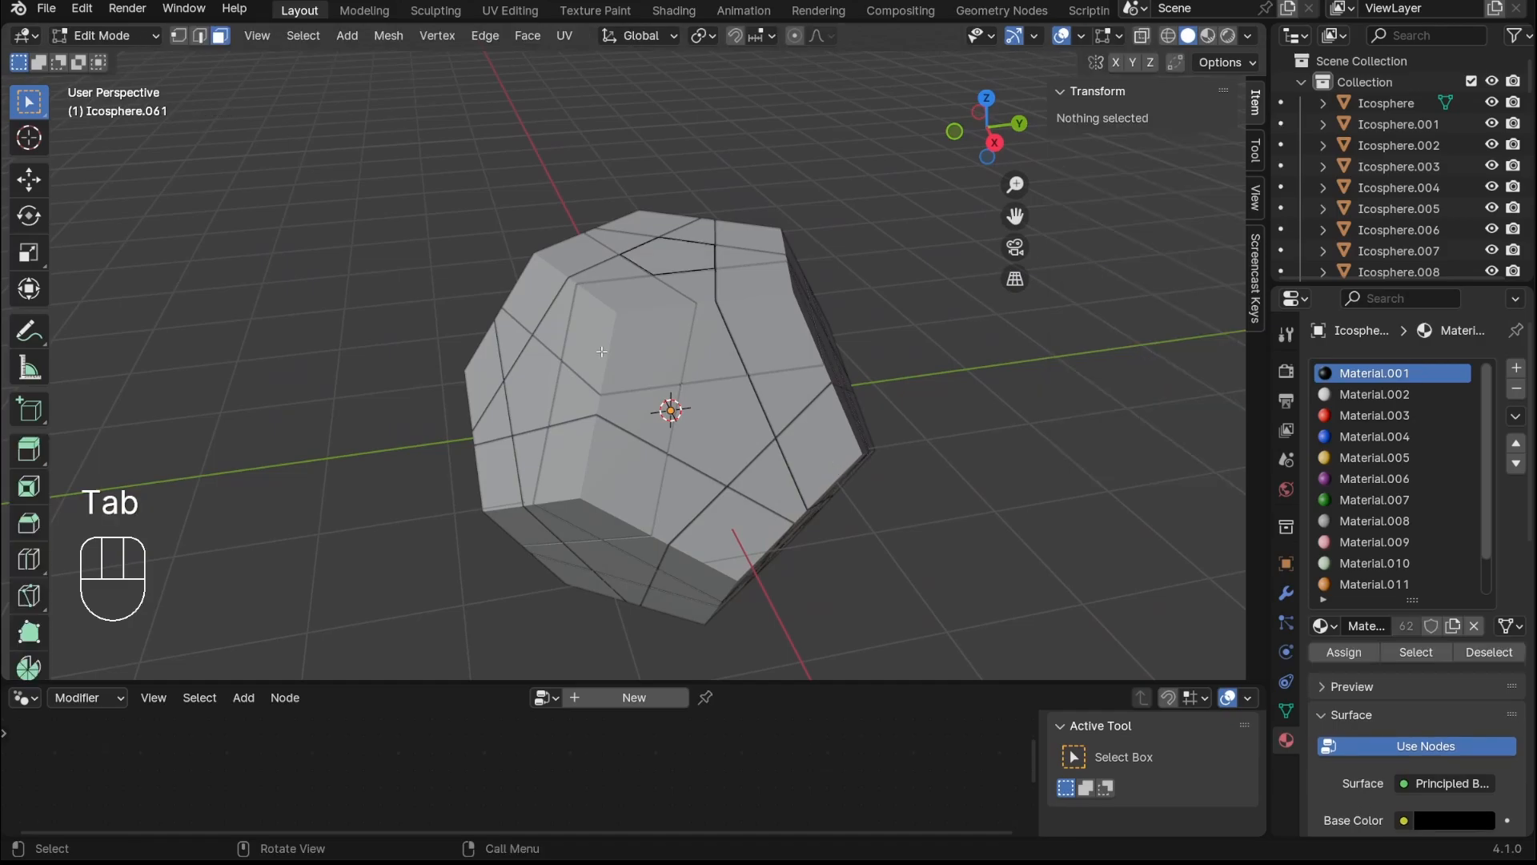
{"action": "key", "text": "Tab"}
{"action": "left_click", "coordinate": [669, 346]}
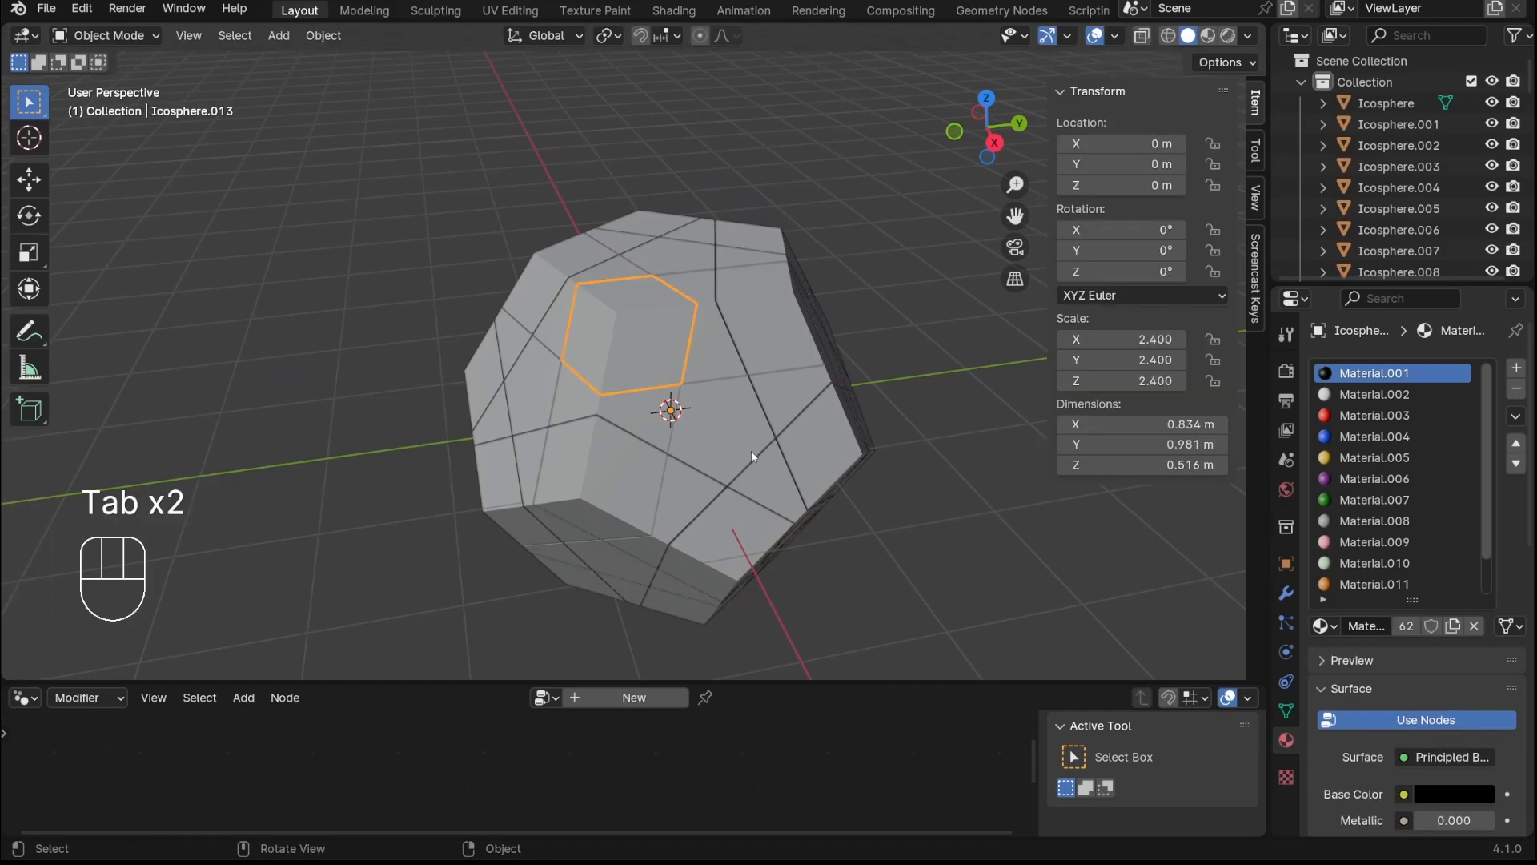
{"action": "key", "text": "a"}
{"action": "key", "text": "Tab"}
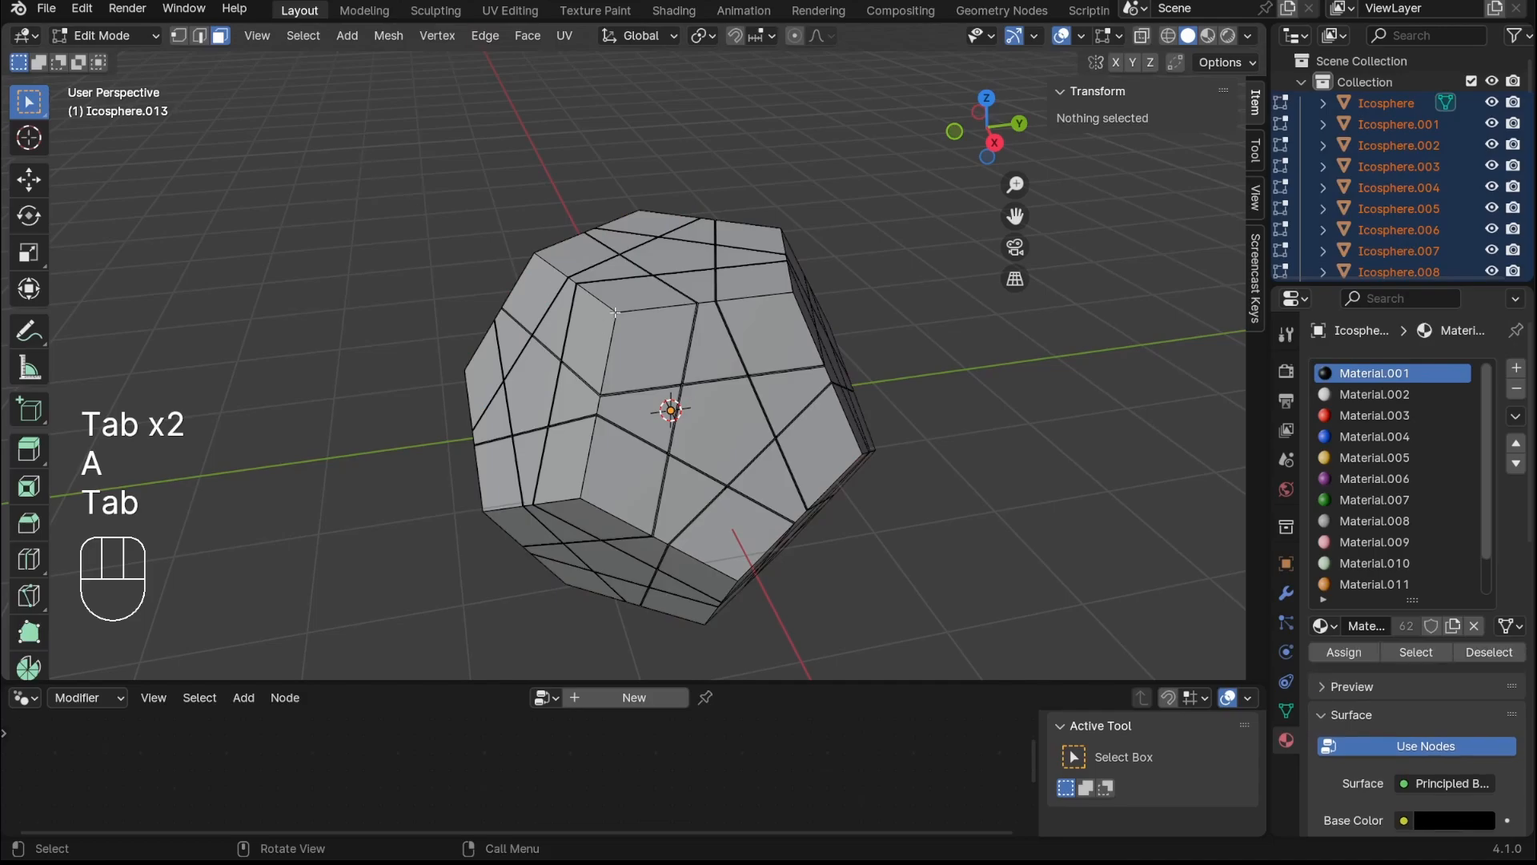
{"action": "middle_click_drag", "start_coordinate": [615, 313], "coordinate": [623, 356], "text": "shift"}
{"action": "middle_click_drag", "start_coordinate": [891, 333], "coordinate": [855, 334]}
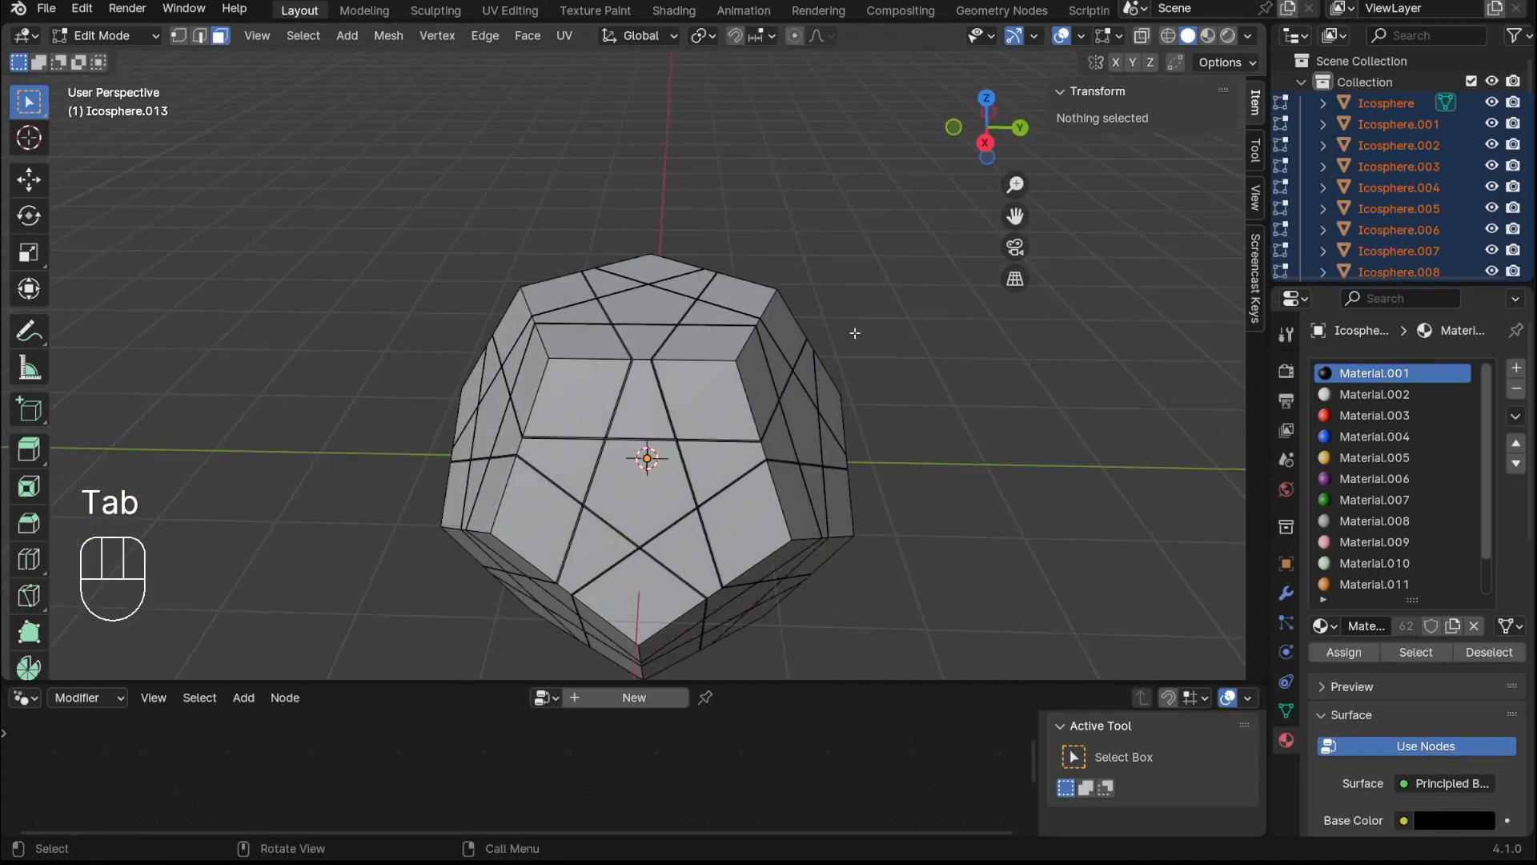
{"action": "scroll", "coordinate": [805, 414], "scroll_direction": "up", "scroll_amount": 4}
{"action": "scroll", "coordinate": [707, 347], "scroll_direction": "down", "scroll_amount": 2}
Select the center pentagon faces on the upper half of the dodecahedron
{"action": "left_click", "coordinate": [669, 287]}
{"action": "scroll", "coordinate": [693, 441], "scroll_direction": "down", "scroll_amount": 4}
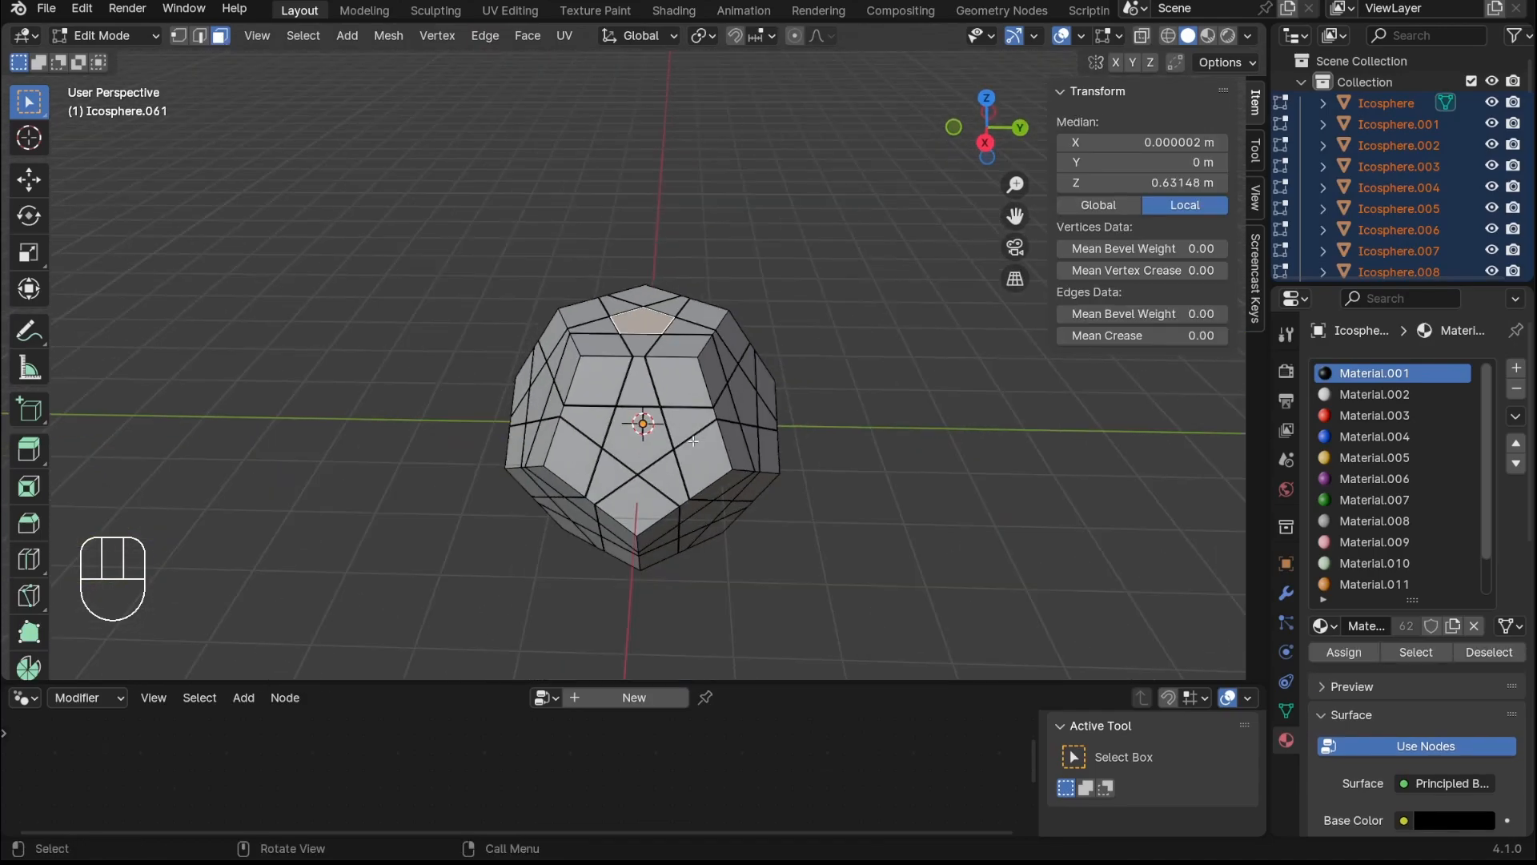
{"action": "middle_click_drag", "start_coordinate": [693, 442], "coordinate": [617, 397]}
{"action": "left_click", "coordinate": [672, 406], "text": "shift"}
{"action": "left_click", "coordinate": [567, 377], "text": "shift"}
{"action": "left_click", "coordinate": [581, 354], "text": "shift"}
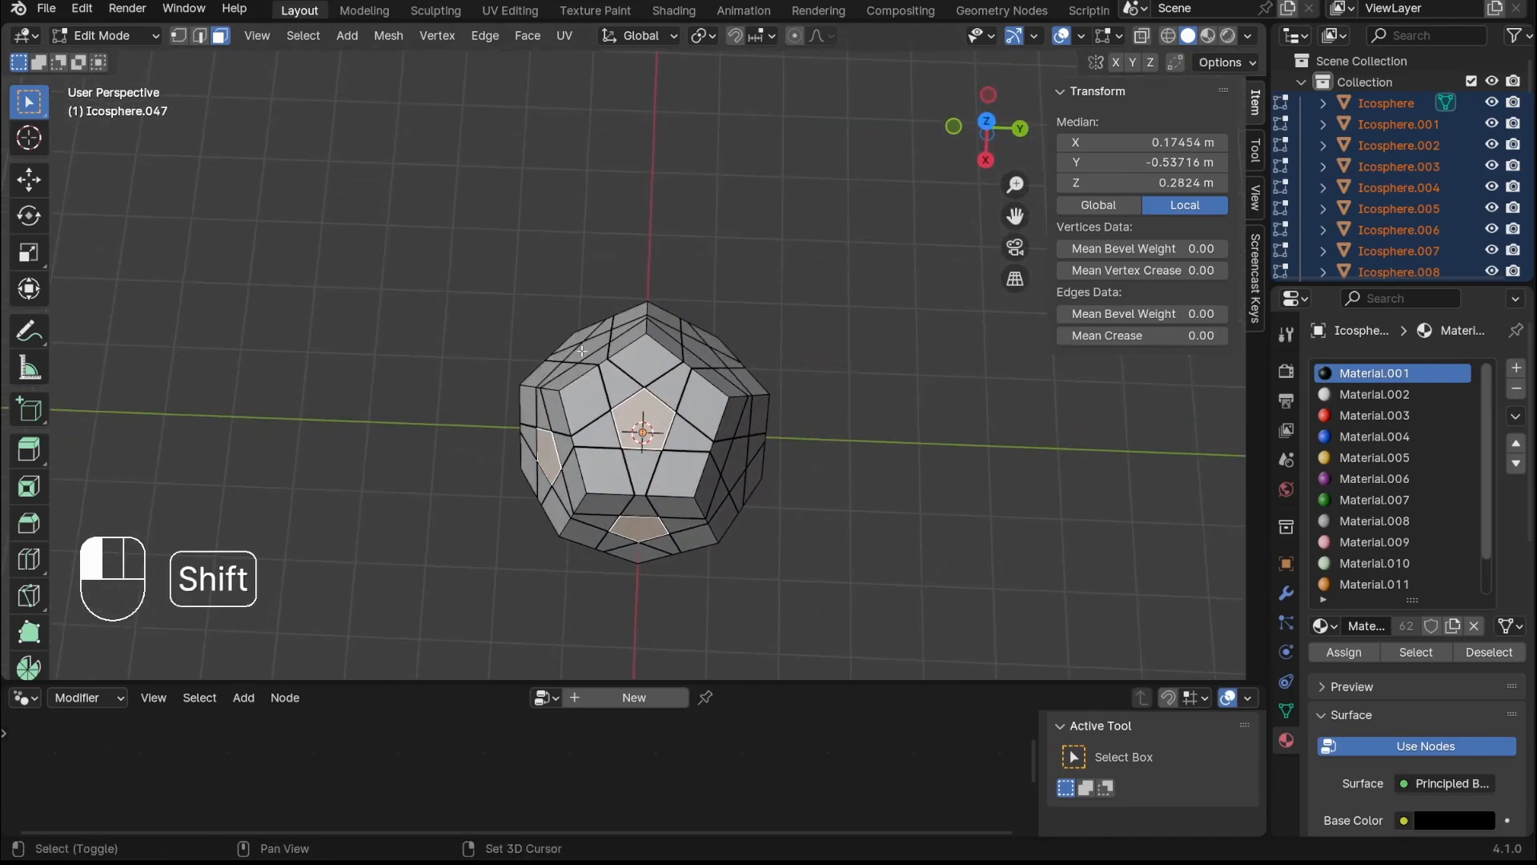
{"action": "left_click", "coordinate": [707, 356], "text": "shift"}
Add the center pentagon faces on the lower half of the dodecahedron to the selection
{"action": "middle_click_drag", "start_coordinate": [731, 458], "coordinate": [743, 172]}
{"action": "left_click", "coordinate": [587, 245], "text": "shift"}
{"action": "left_click", "coordinate": [654, 357], "text": "shift"}
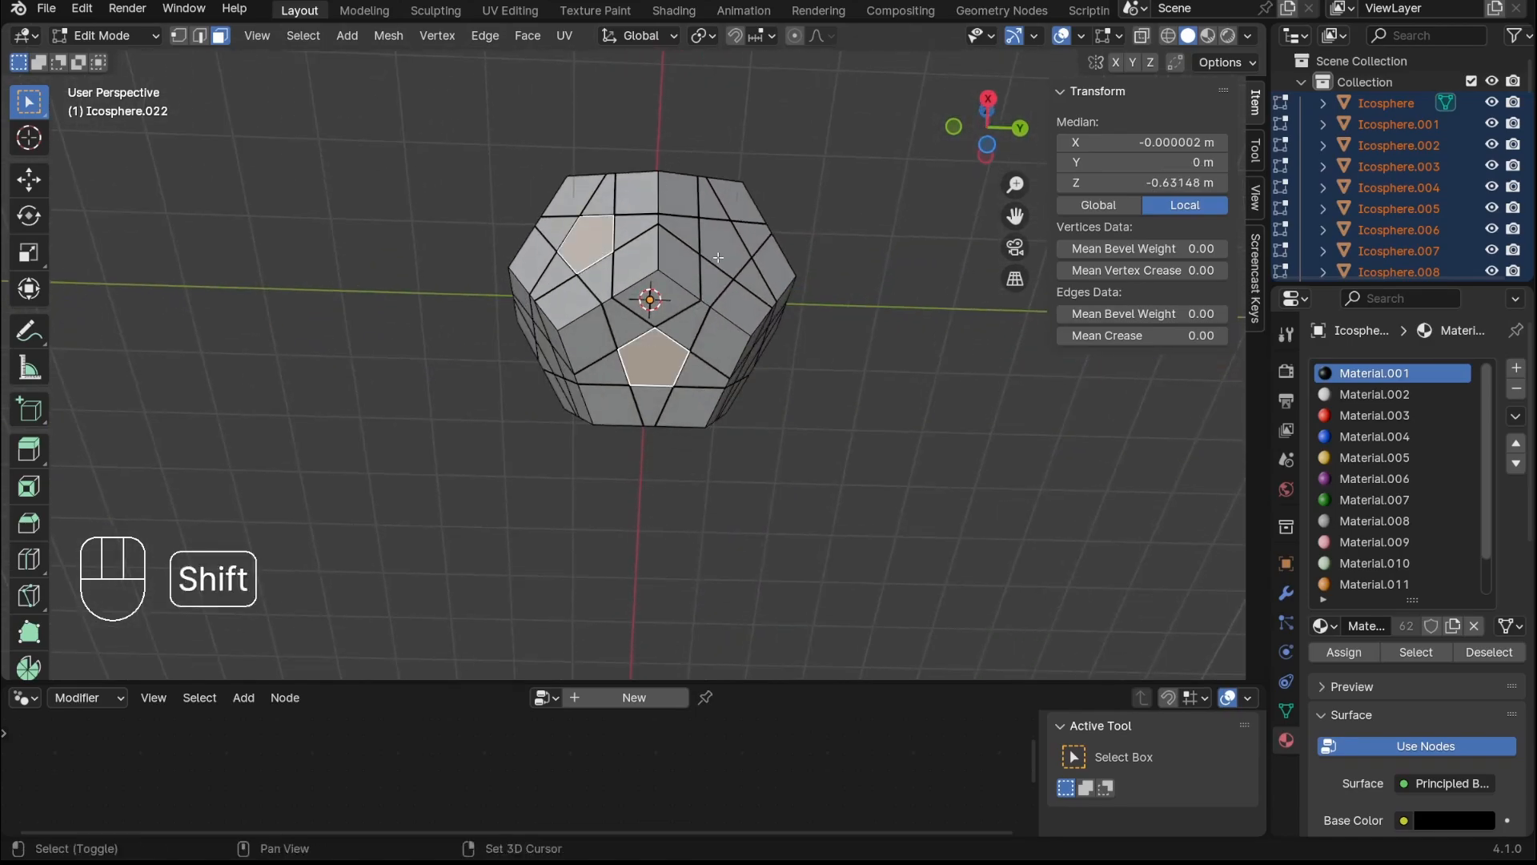
{"action": "left_click", "coordinate": [724, 248], "text": "shift"}
{"action": "middle_click_drag", "start_coordinate": [715, 457], "coordinate": [712, 376]}
{"action": "left_click", "coordinate": [647, 355], "text": "shift"}
{"action": "left_click", "coordinate": [551, 284], "text": "shift"}
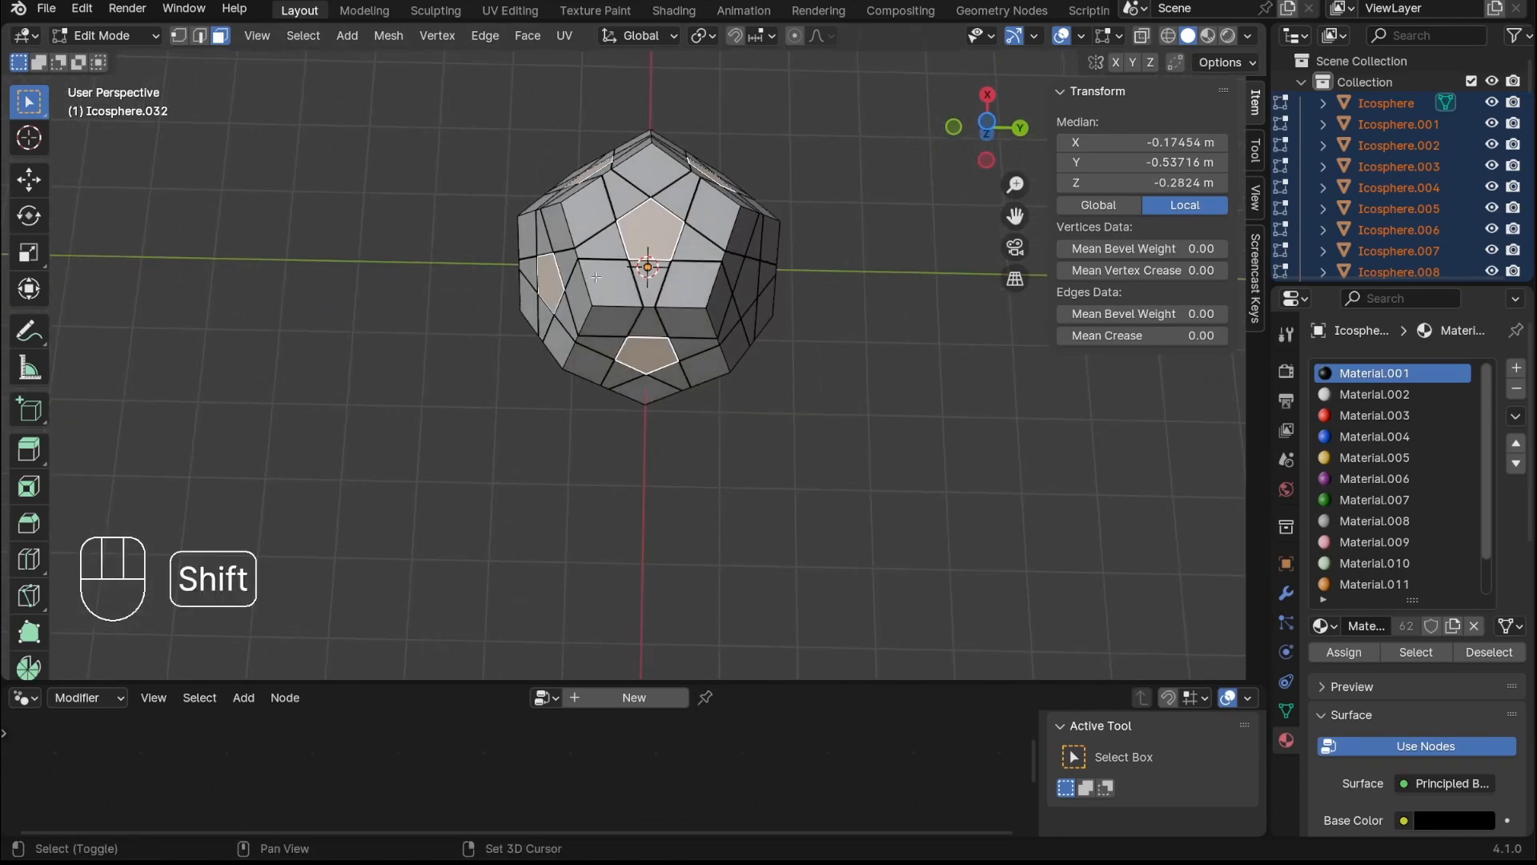
{"action": "left_click", "coordinate": [753, 281], "text": "shift"}
Extend the selection to all outer faces coplanar with the selected pentagons, and test it with a cancelled move
{"action": "middle_click_drag", "start_coordinate": [753, 281], "coordinate": [745, 476]}
{"action": "key", "text": "shift+g"}
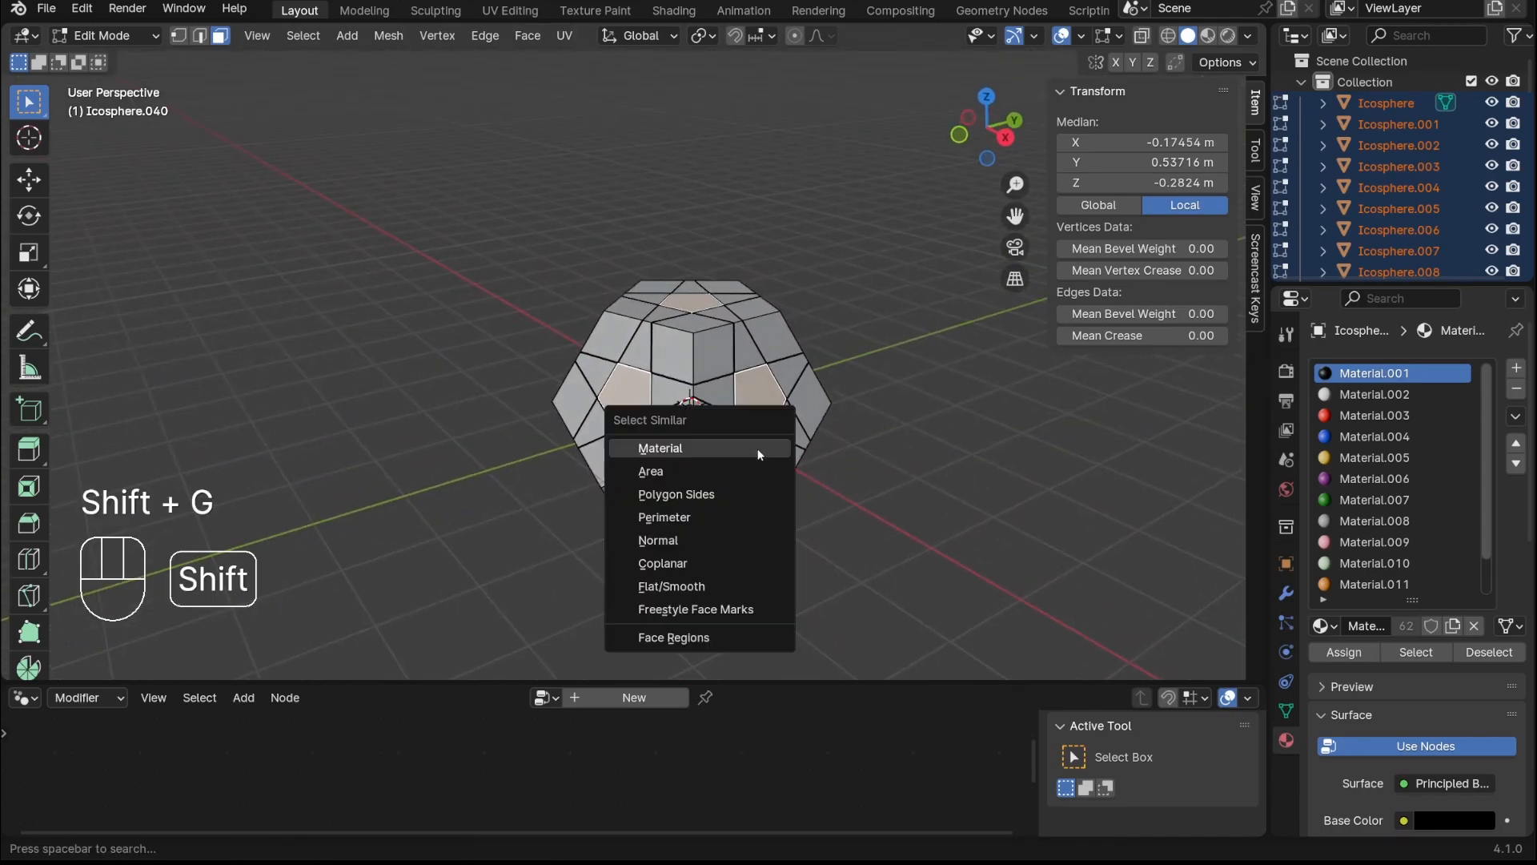
{"action": "left_click", "coordinate": [727, 563]}
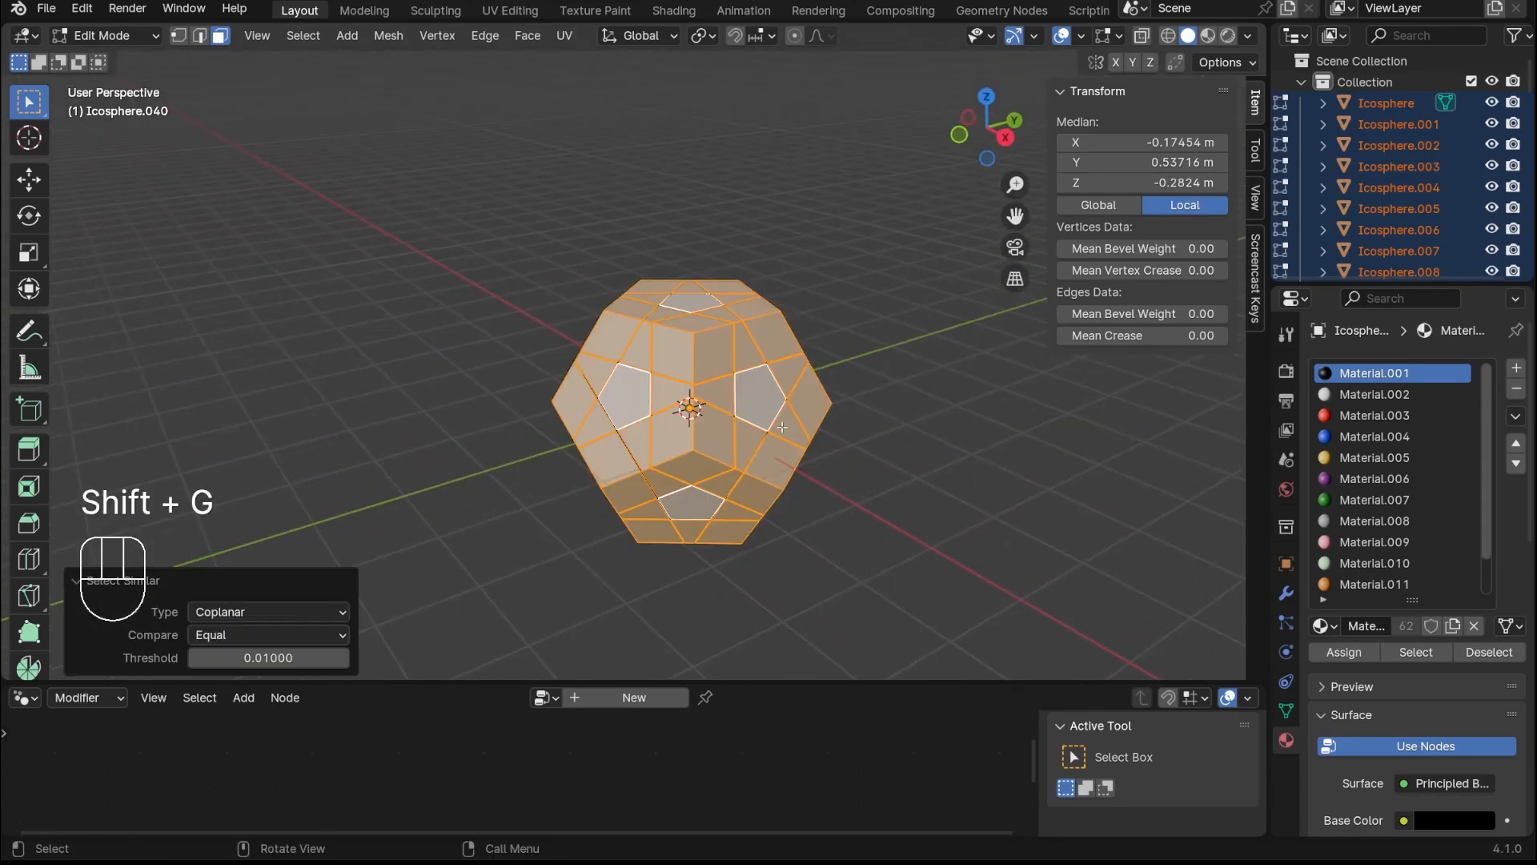
{"action": "key", "text": "g"}
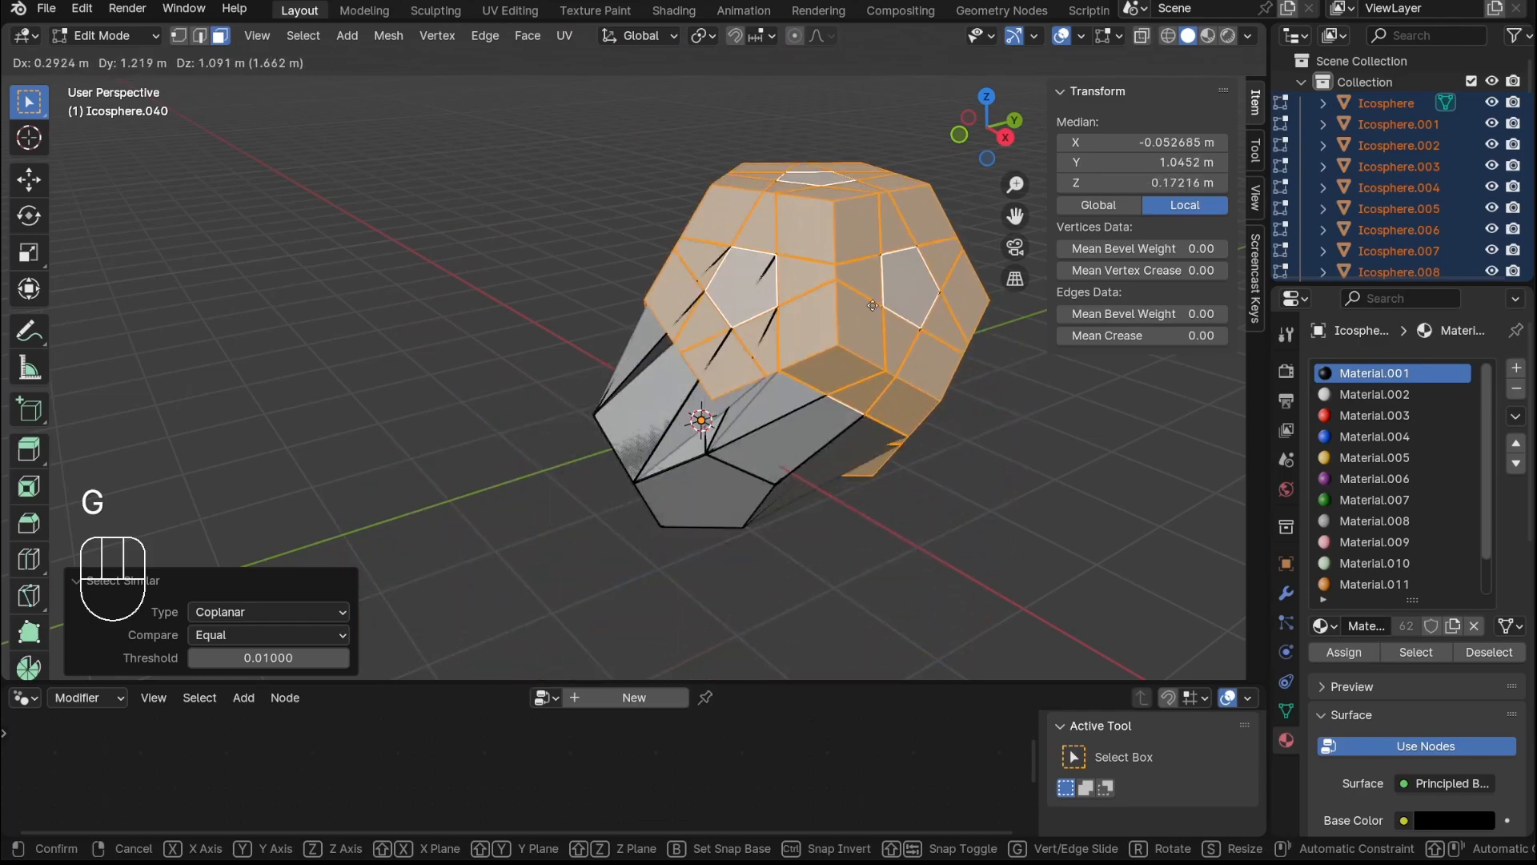
{"action": "right_click", "coordinate": [769, 445]}
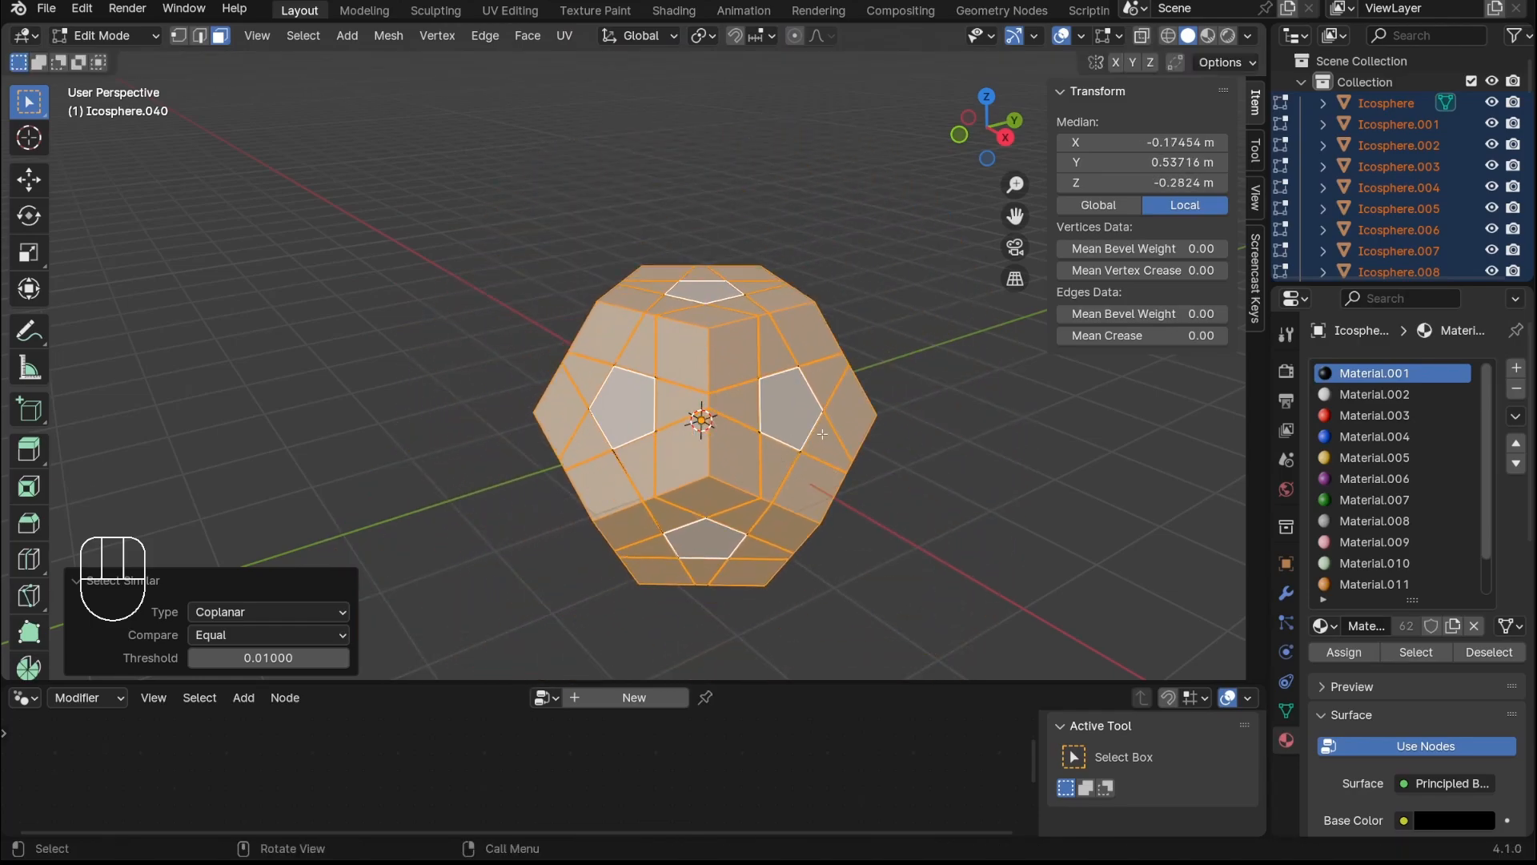
Set the pivot point to Individual Origins and extrude the selected outer faces individually with a 0 m offset
{"action": "scroll", "coordinate": [822, 434], "scroll_direction": "up", "scroll_amount": 5}
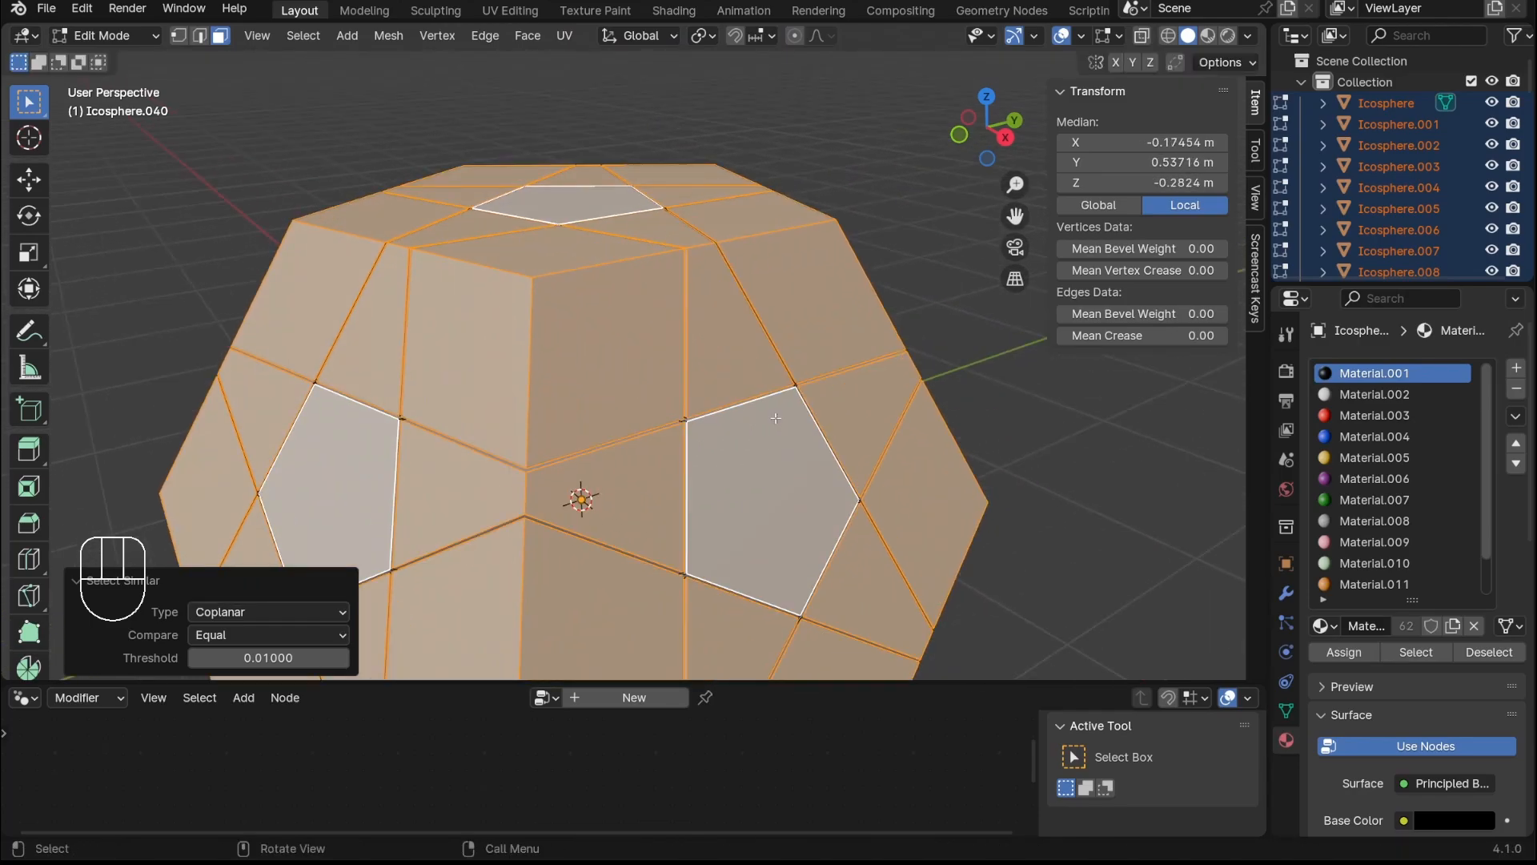
{"action": "left_click", "coordinate": [744, 179]}
{"action": "left_click", "coordinate": [703, 35]}
{"action": "left_click", "coordinate": [762, 131]}
{"action": "scroll", "coordinate": [738, 360], "scroll_direction": "down", "scroll_amount": 1}
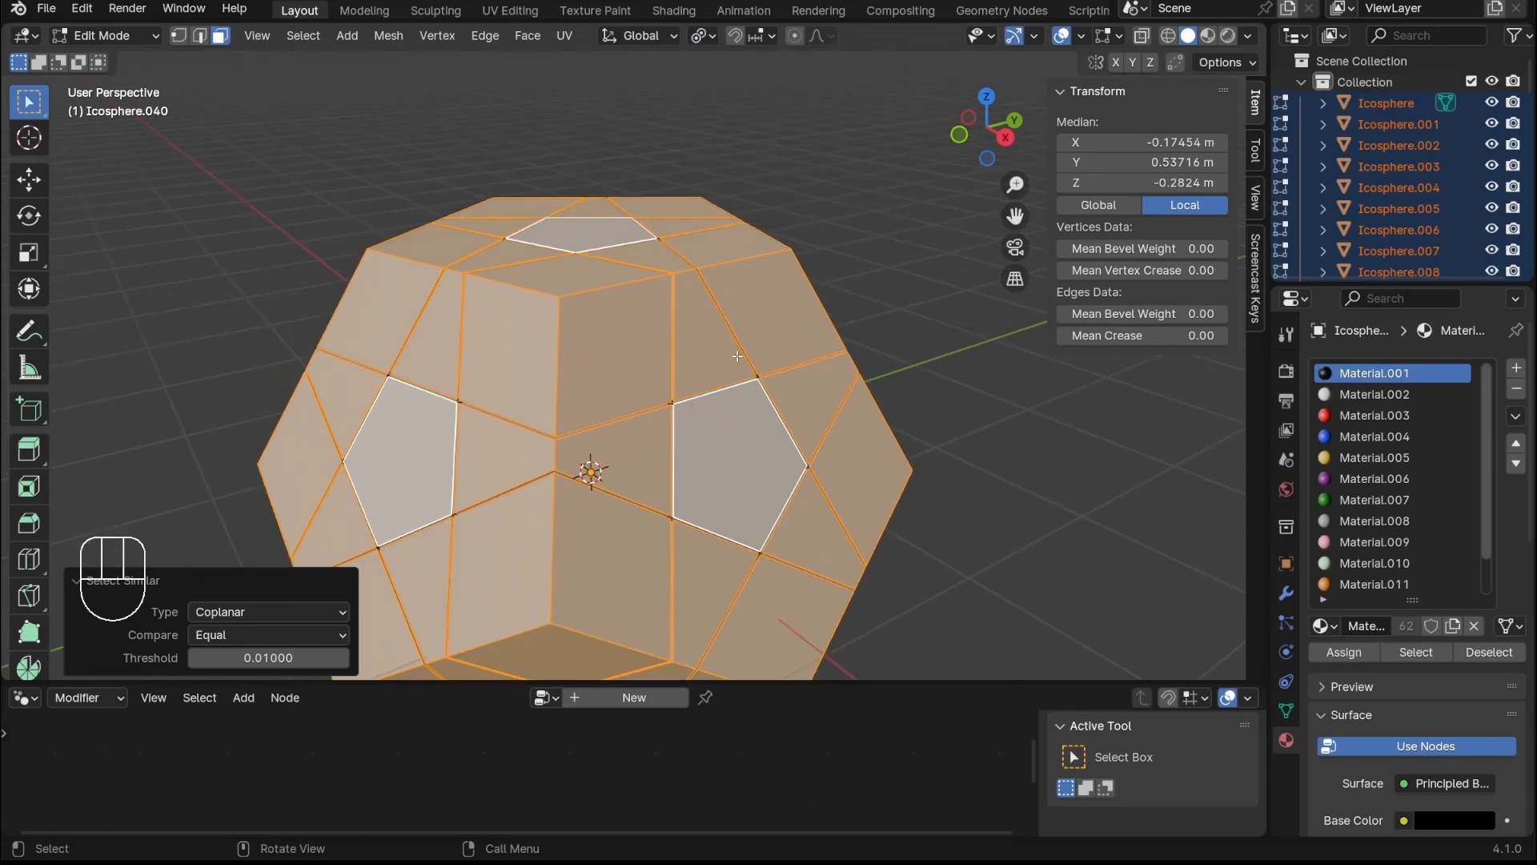
{"action": "right_click", "coordinate": [792, 431]}
{"action": "right_click", "coordinate": [813, 295]}
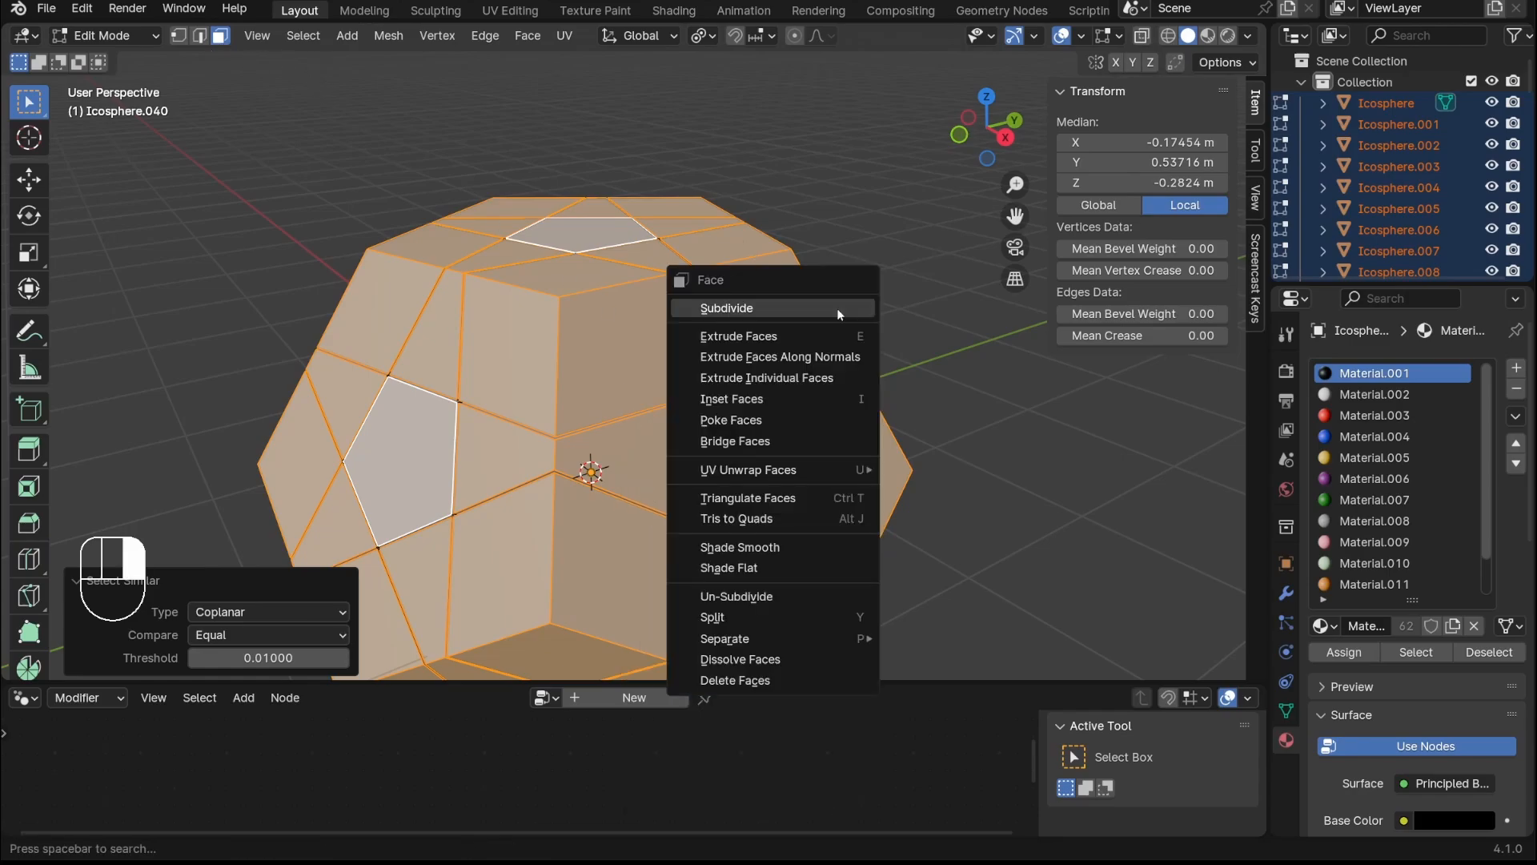
{"action": "left_click", "coordinate": [833, 387]}
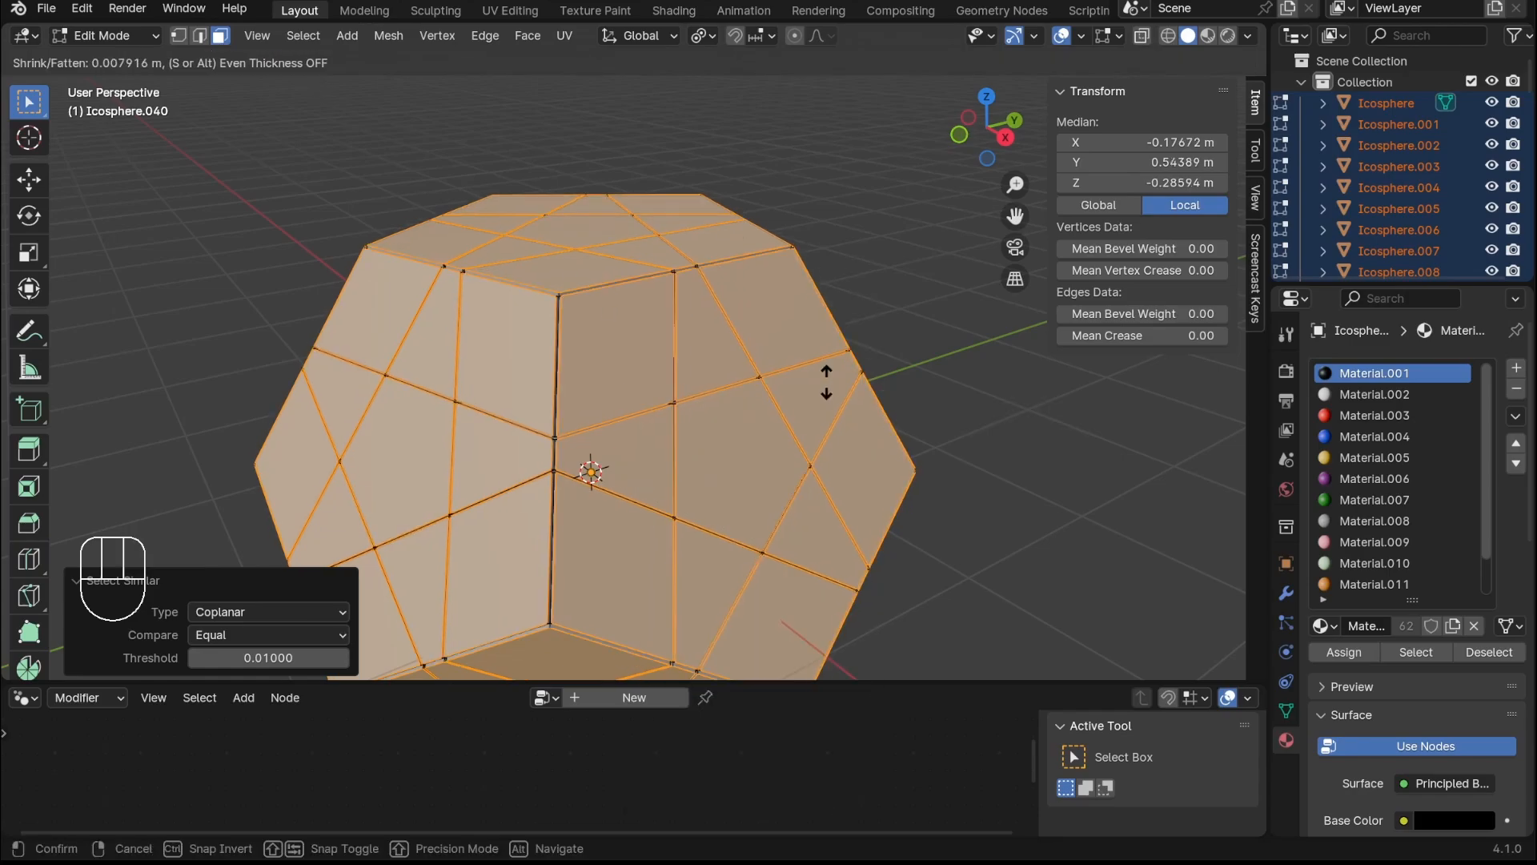
{"action": "right_click", "coordinate": [830, 338]}
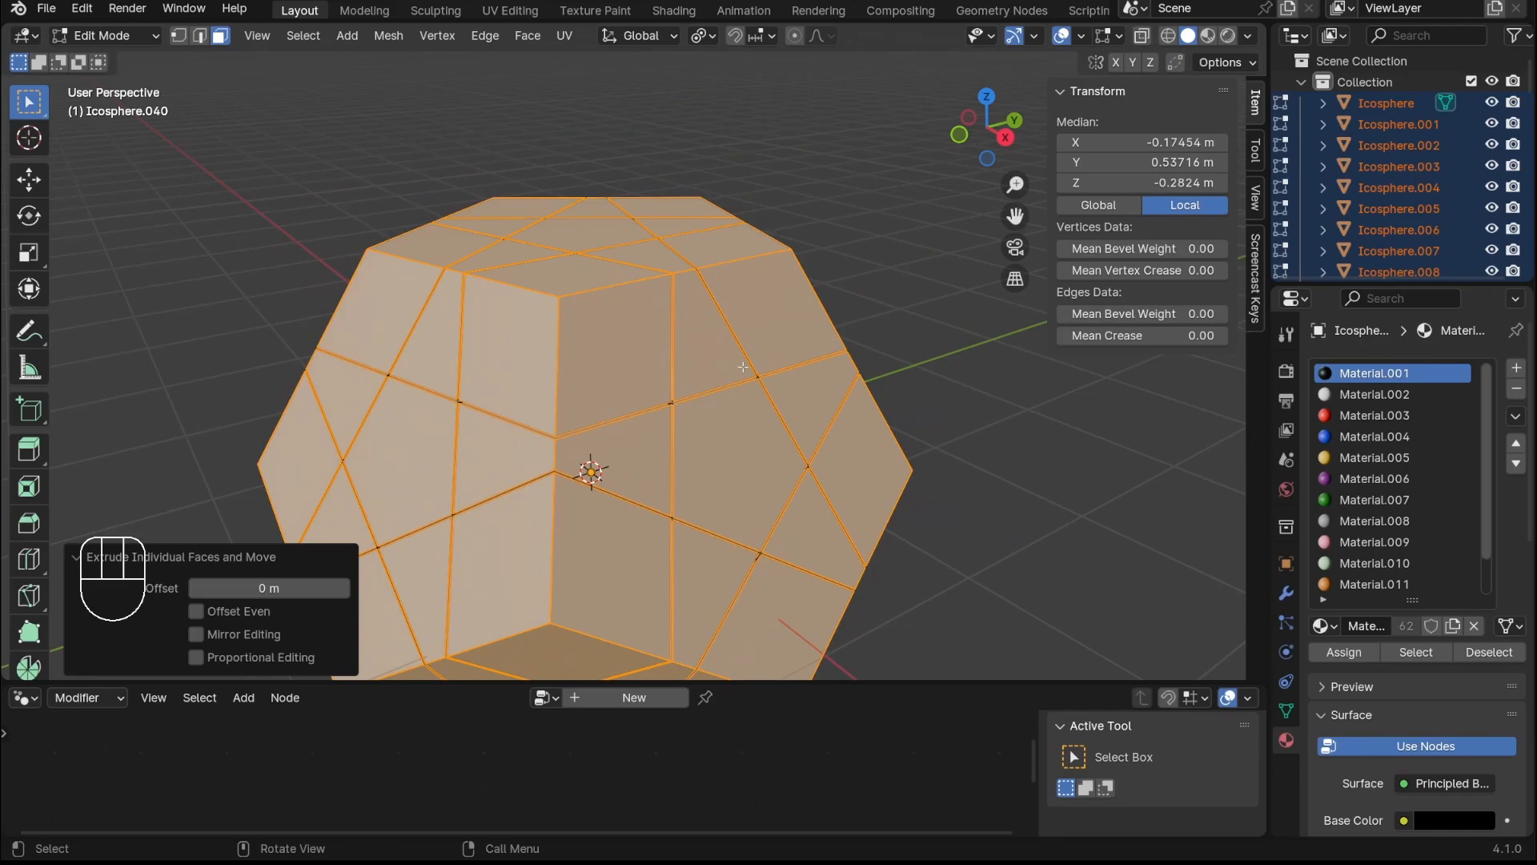
Scale the extruded faces down to 0.819 about their individual origins to leave a border on each piece
{"action": "scroll", "coordinate": [743, 367], "scroll_direction": "up", "scroll_amount": 3}
{"action": "key", "text": "s"}
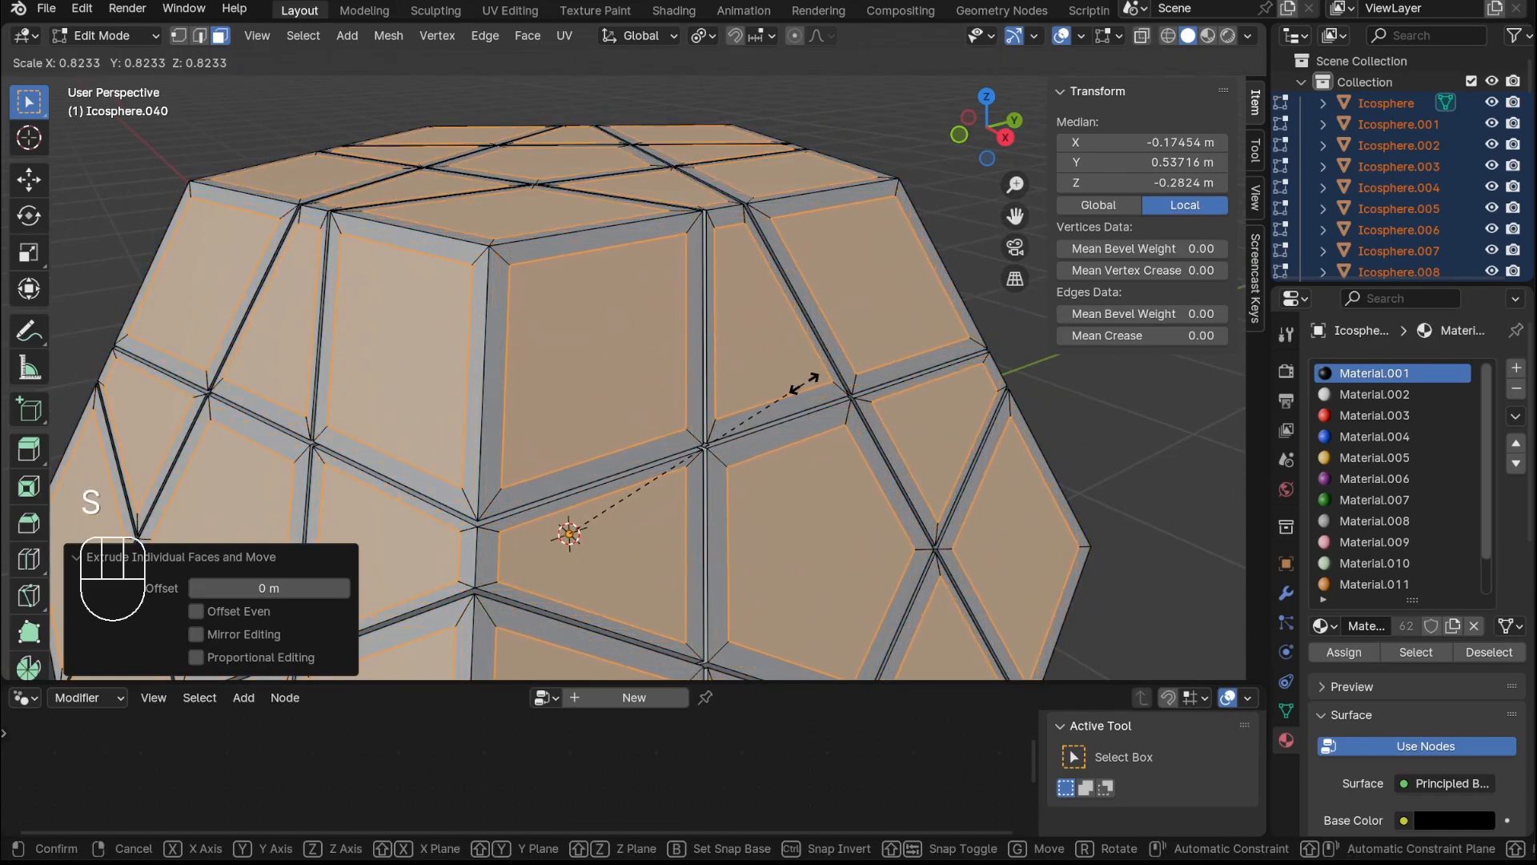
{"action": "left_click", "coordinate": [800, 387]}
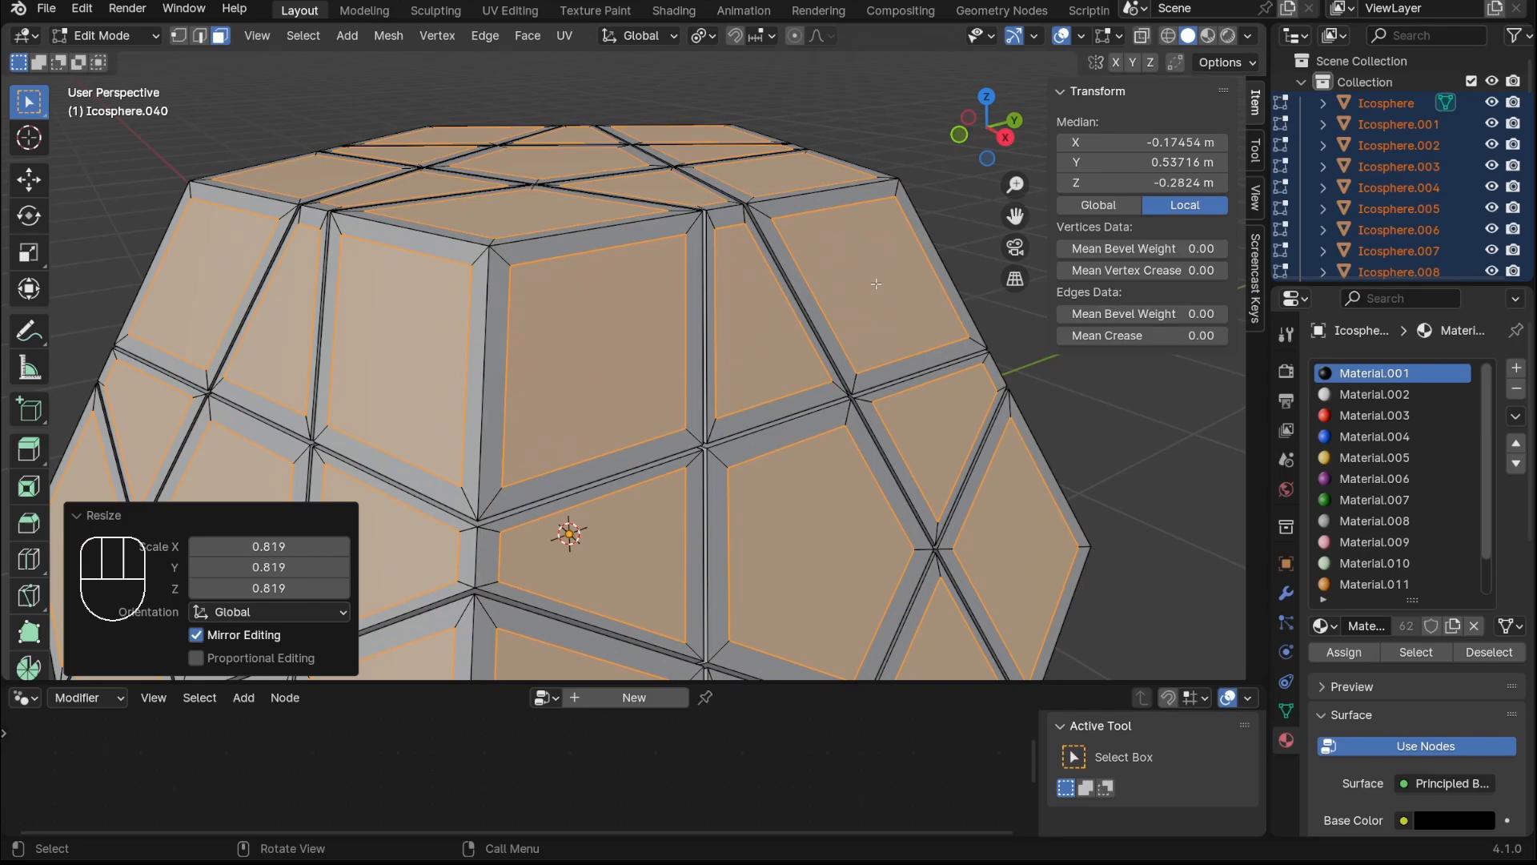
From the top view, shrink the selected sticker faces further by factors of 0.969 and 0.984 about their individual origins
{"action": "left_click", "coordinate": [988, 100]}
{"action": "middle_click_drag", "start_coordinate": [956, 530], "coordinate": [851, 401], "text": "shift"}
{"action": "scroll", "coordinate": [884, 392], "scroll_direction": "up", "scroll_amount": 2}
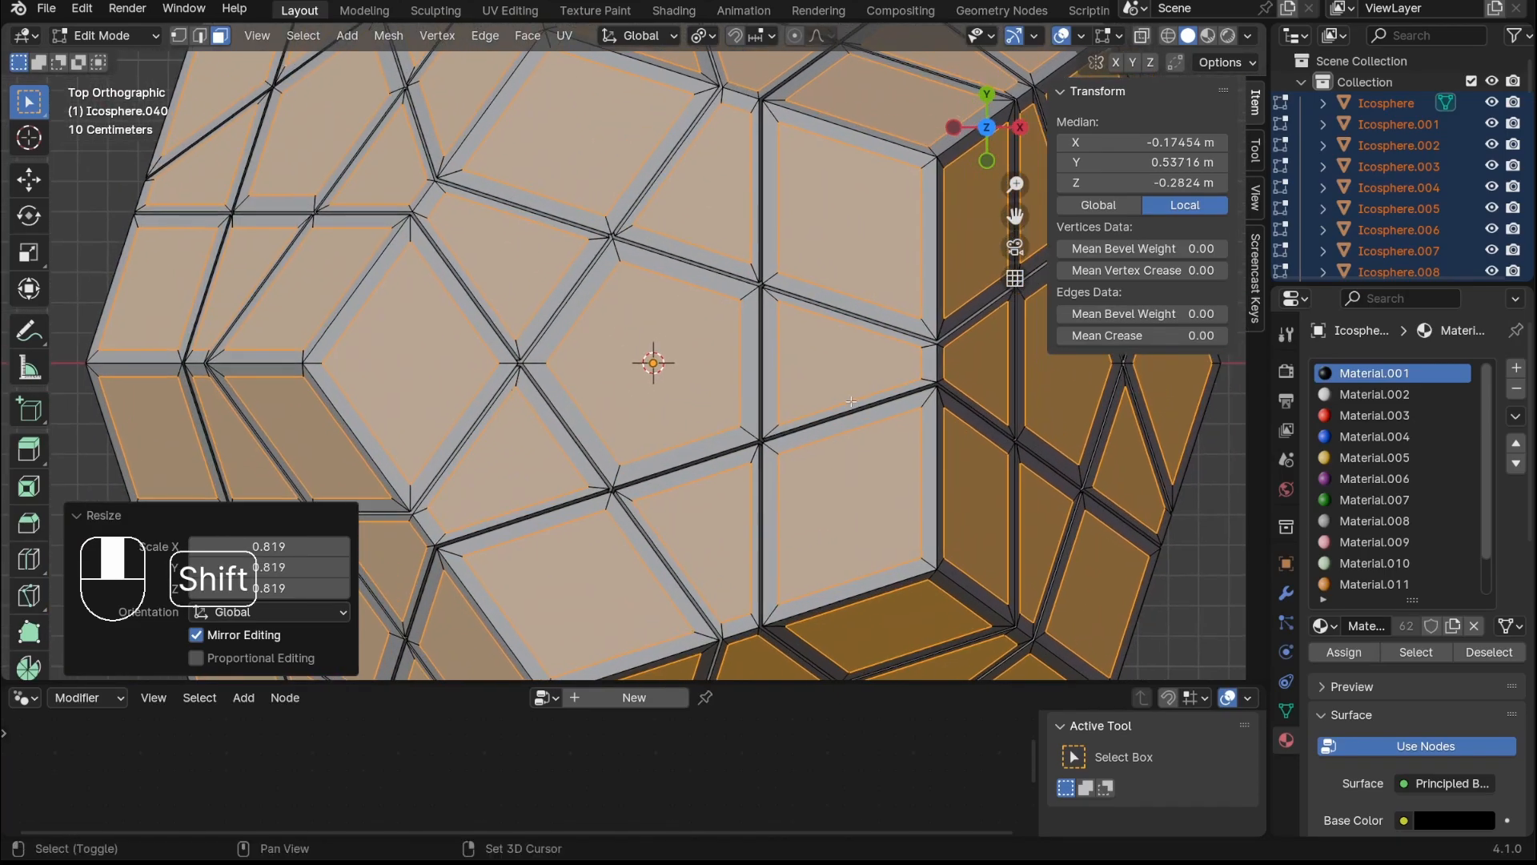
{"action": "key", "text": "s"}
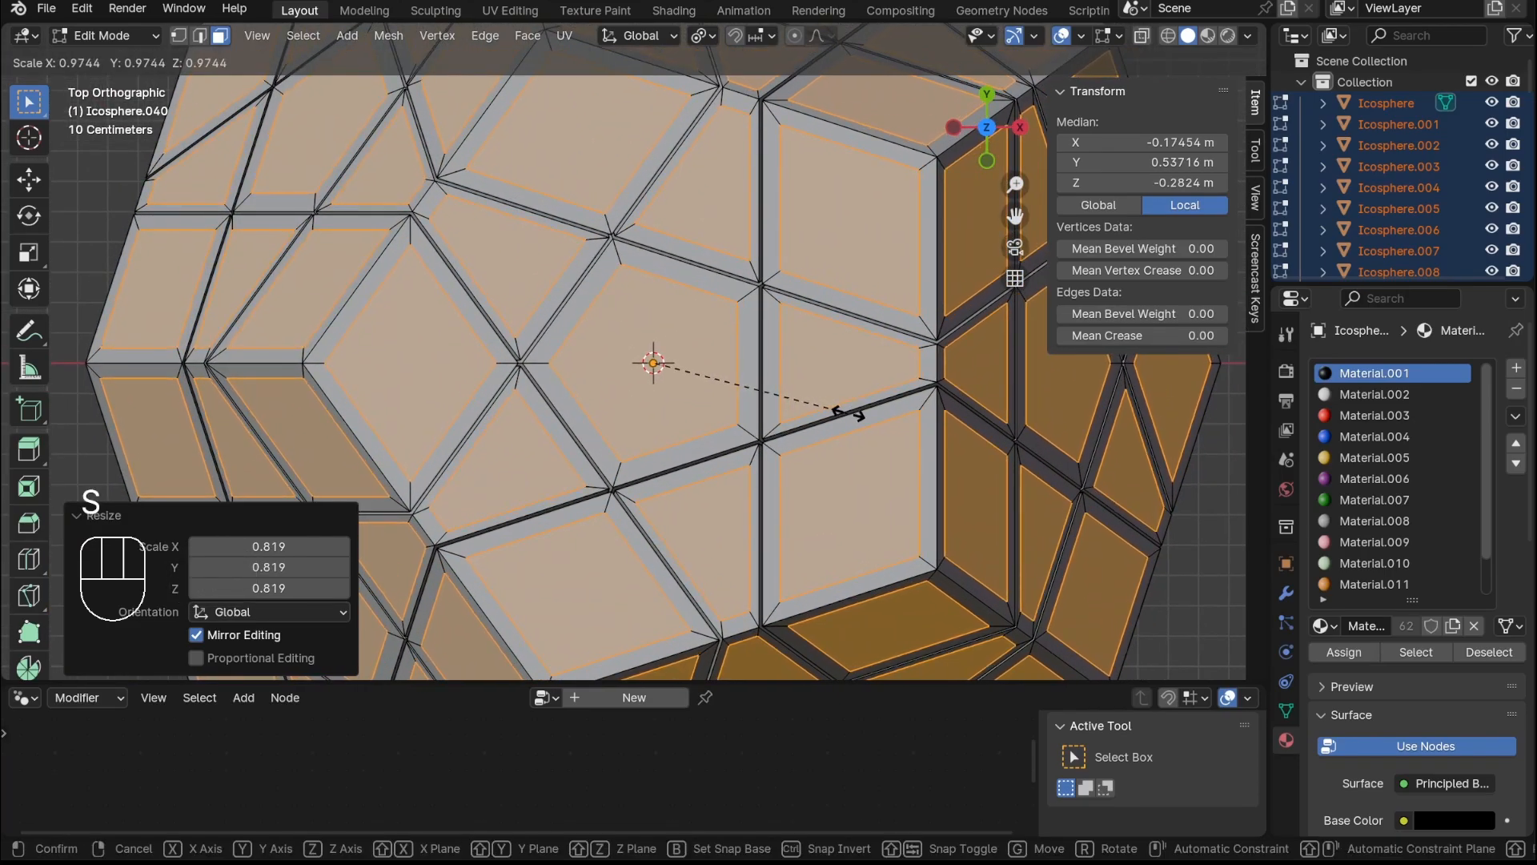
{"action": "left_click", "coordinate": [861, 417]}
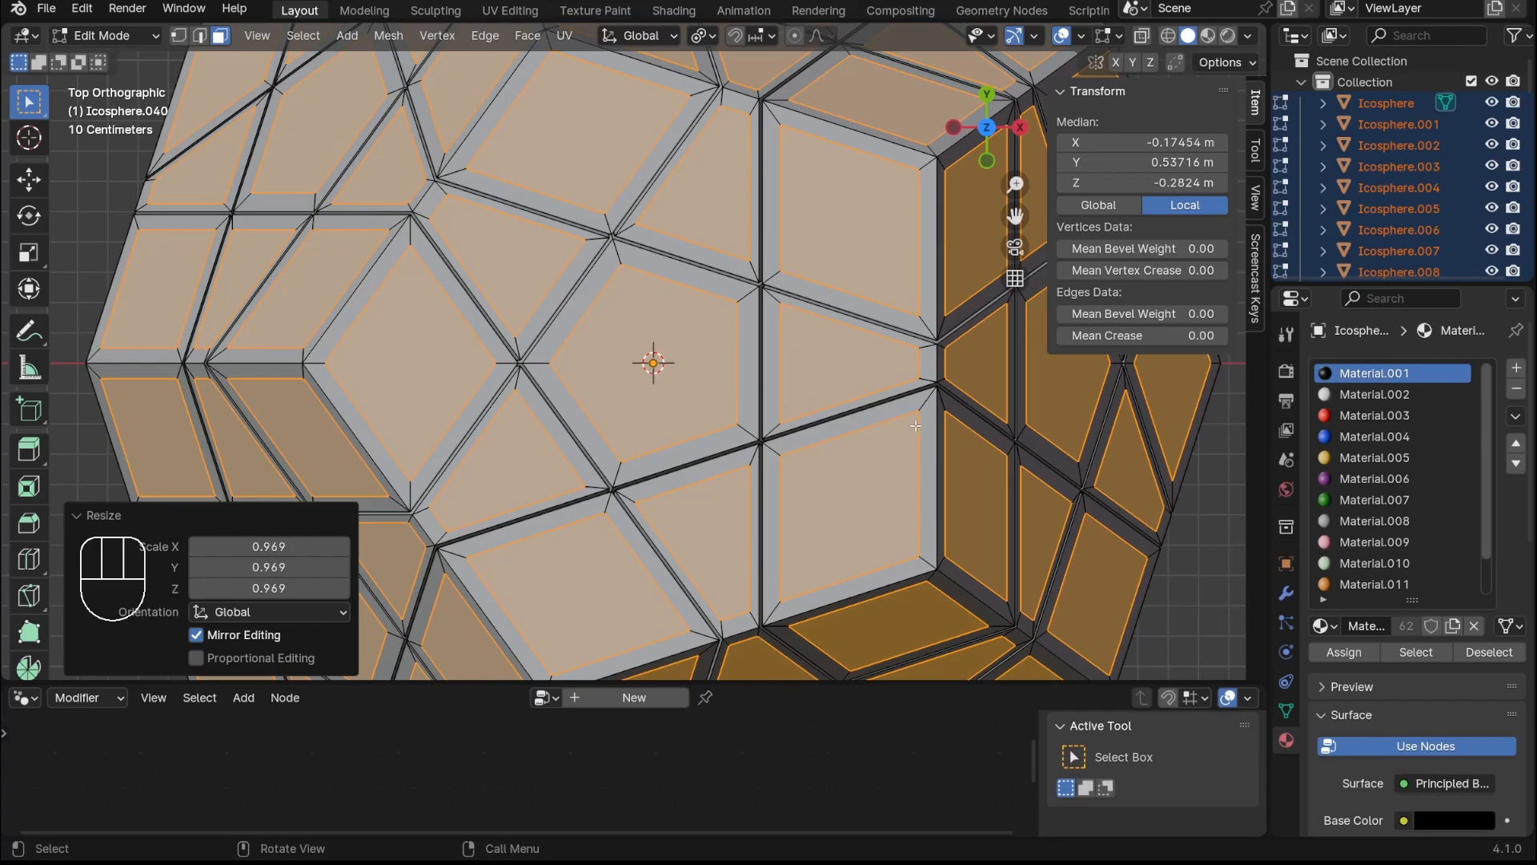
{"action": "key", "text": "s"}
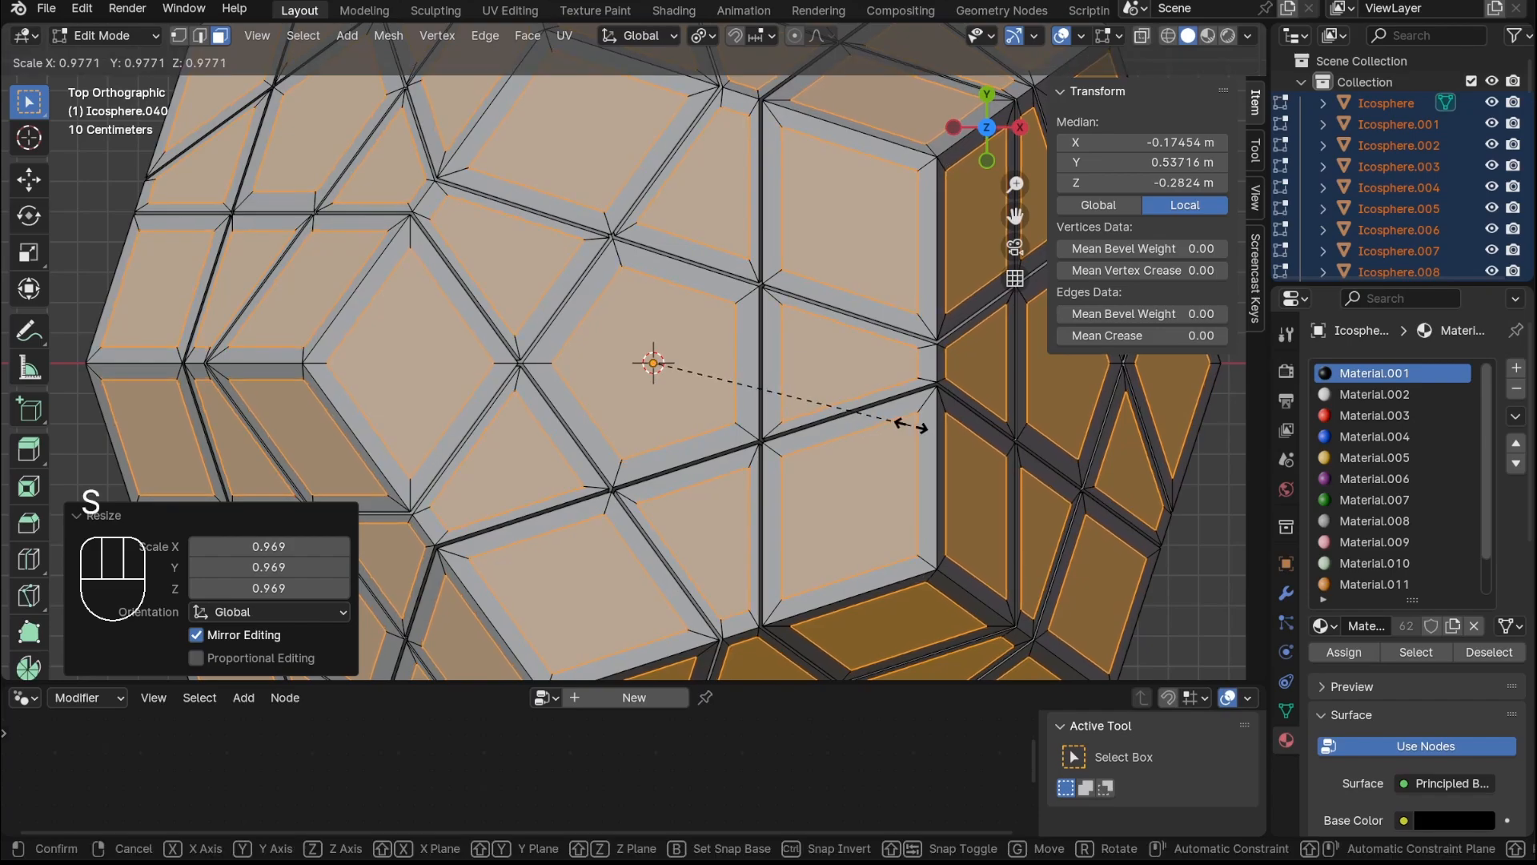
{"action": "left_click", "coordinate": [913, 426]}
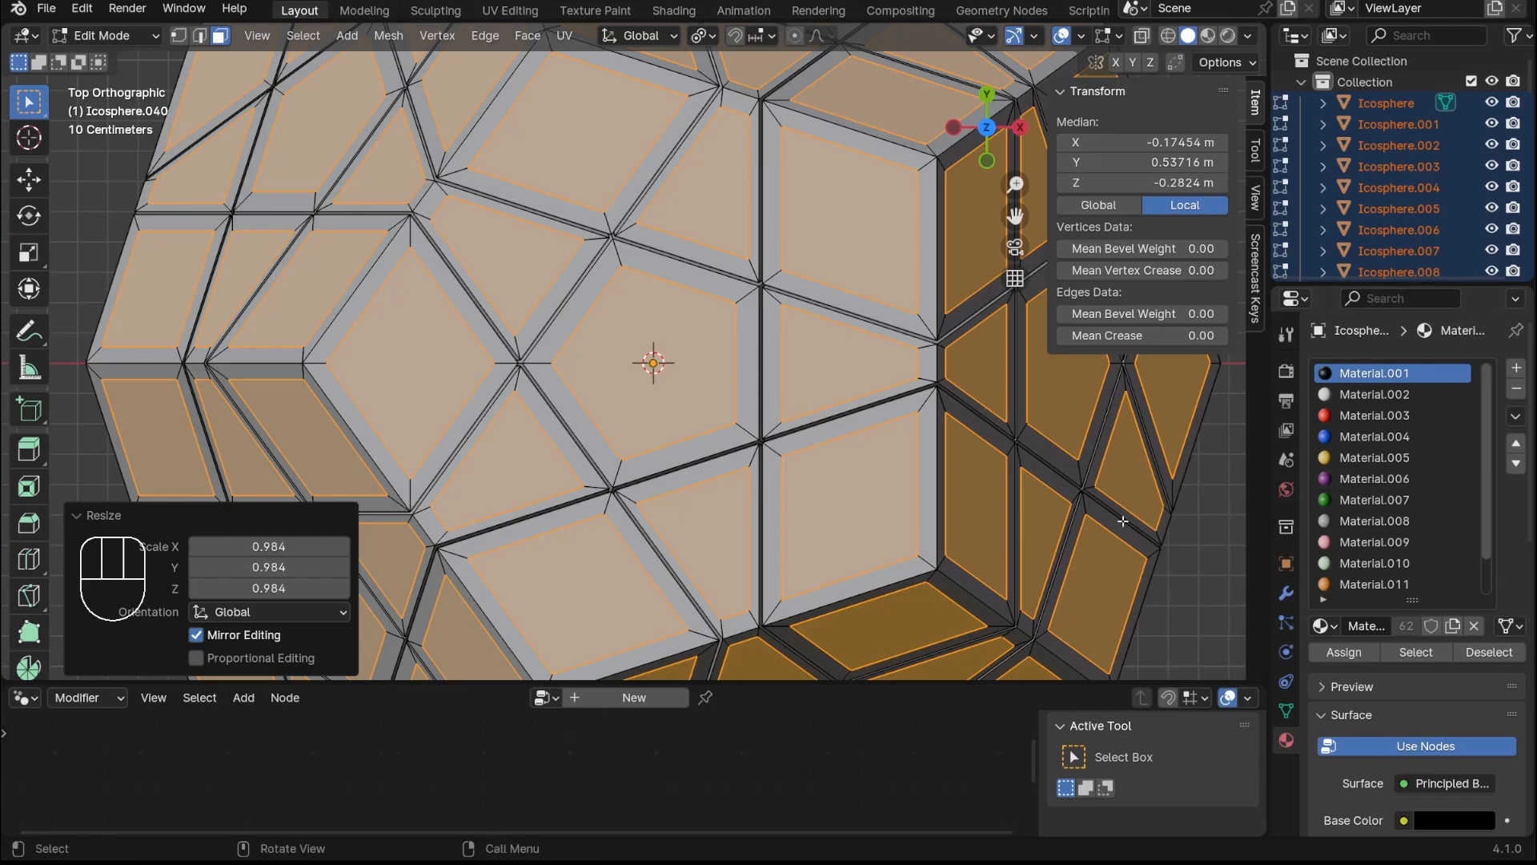
Extrude the selected sticker faces outward by about 0.022 m along their normals
{"action": "middle_click_drag", "start_coordinate": [830, 487], "coordinate": [781, 340]}
{"action": "scroll", "coordinate": [809, 301], "scroll_direction": "down", "scroll_amount": 4}
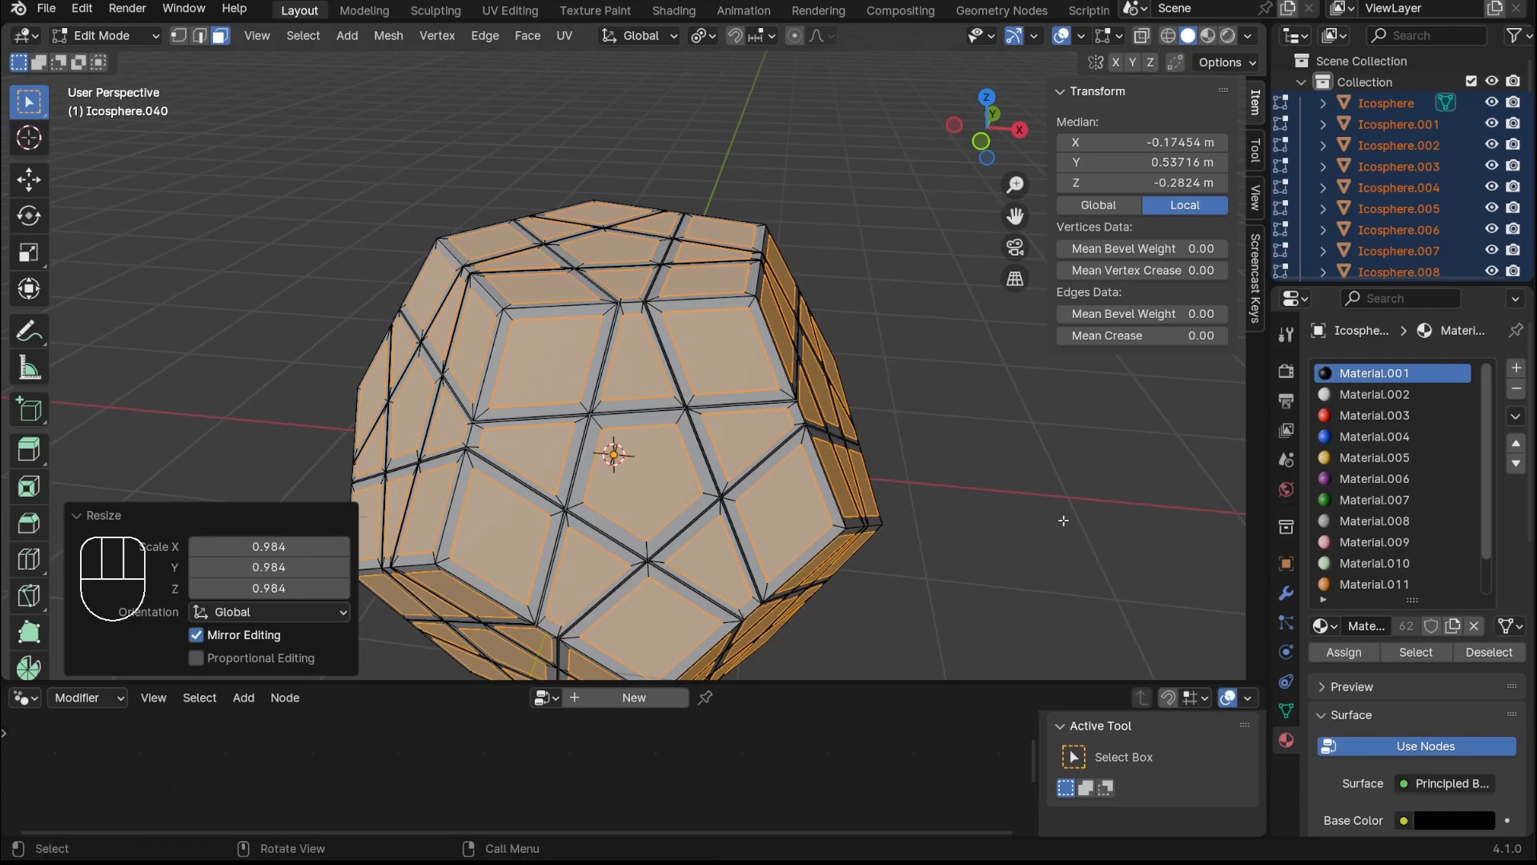
{"action": "middle_click_drag", "start_coordinate": [909, 360], "coordinate": [905, 421], "text": "shift"}
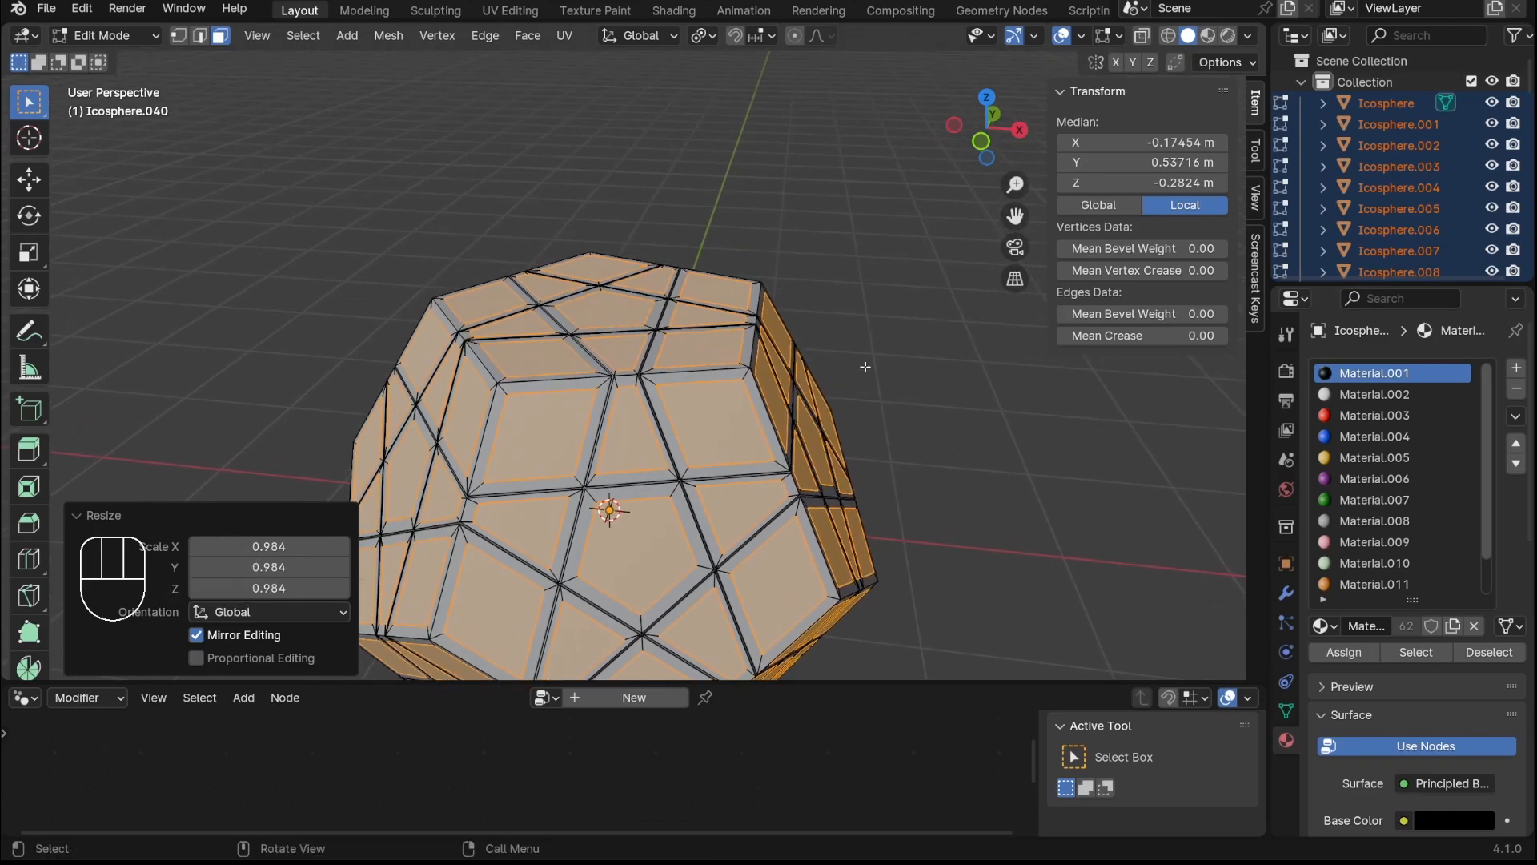
{"action": "middle_click_drag", "start_coordinate": [865, 366], "coordinate": [859, 422]}
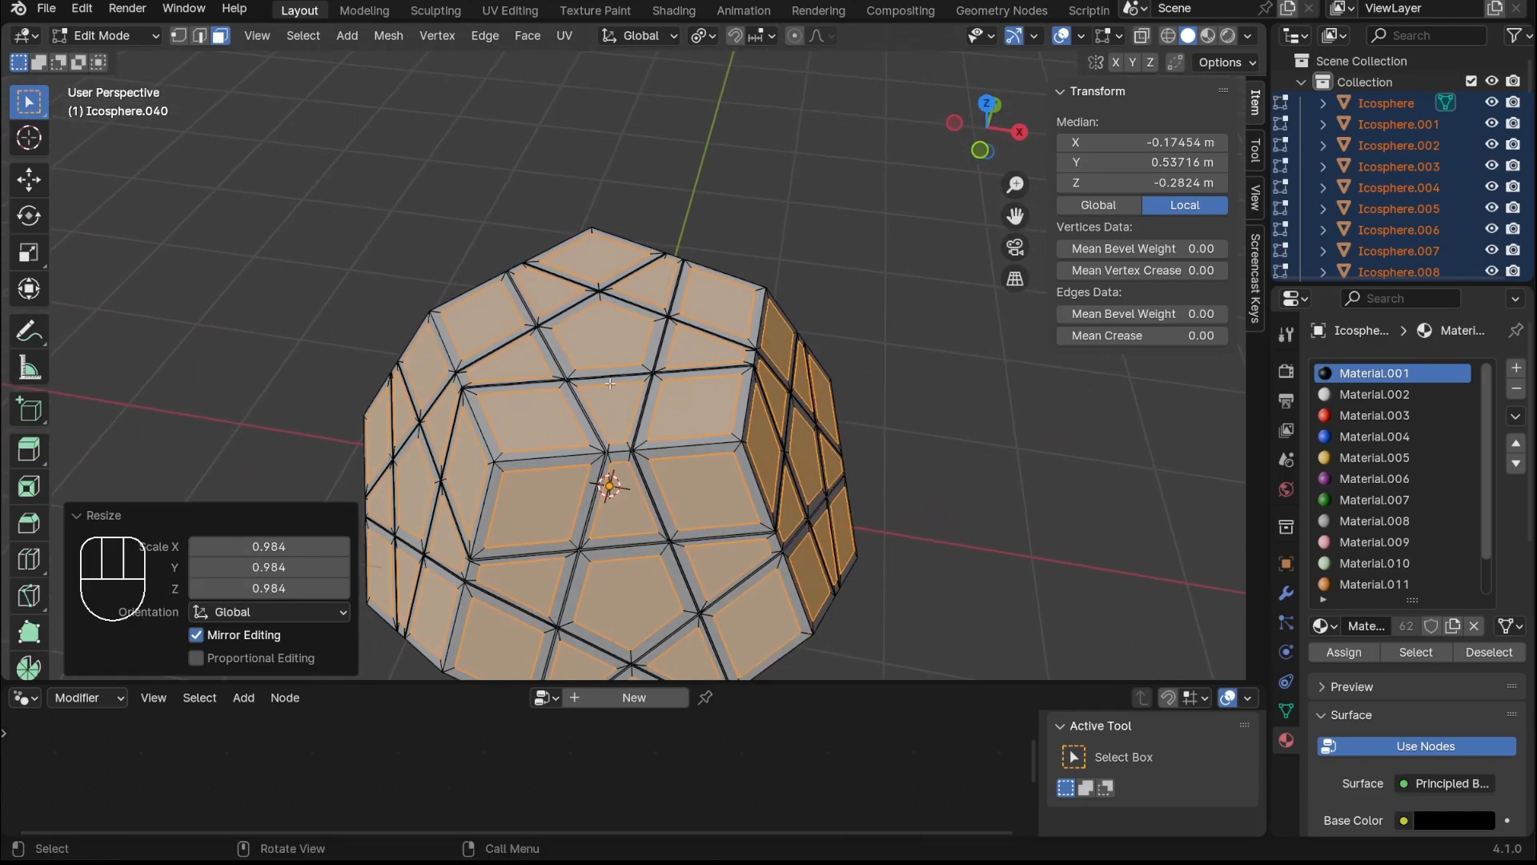
{"action": "middle_click_drag", "start_coordinate": [610, 383], "coordinate": [666, 392], "text": "shift"}
{"action": "scroll", "coordinate": [670, 393], "scroll_direction": "up", "scroll_amount": 3}
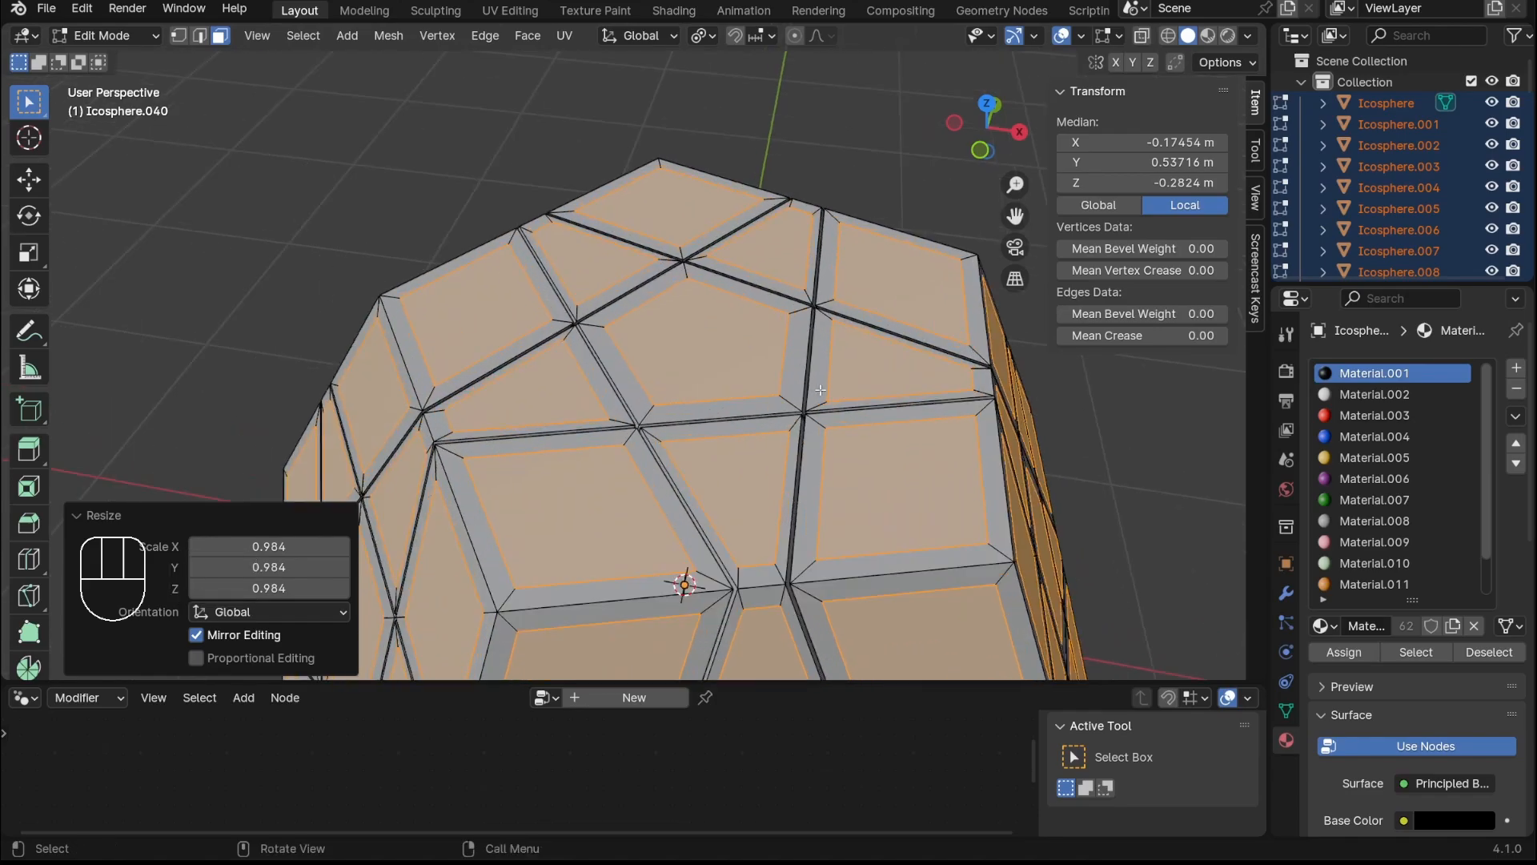
{"action": "middle_click_drag", "start_coordinate": [816, 400], "coordinate": [770, 387], "text": "shift"}
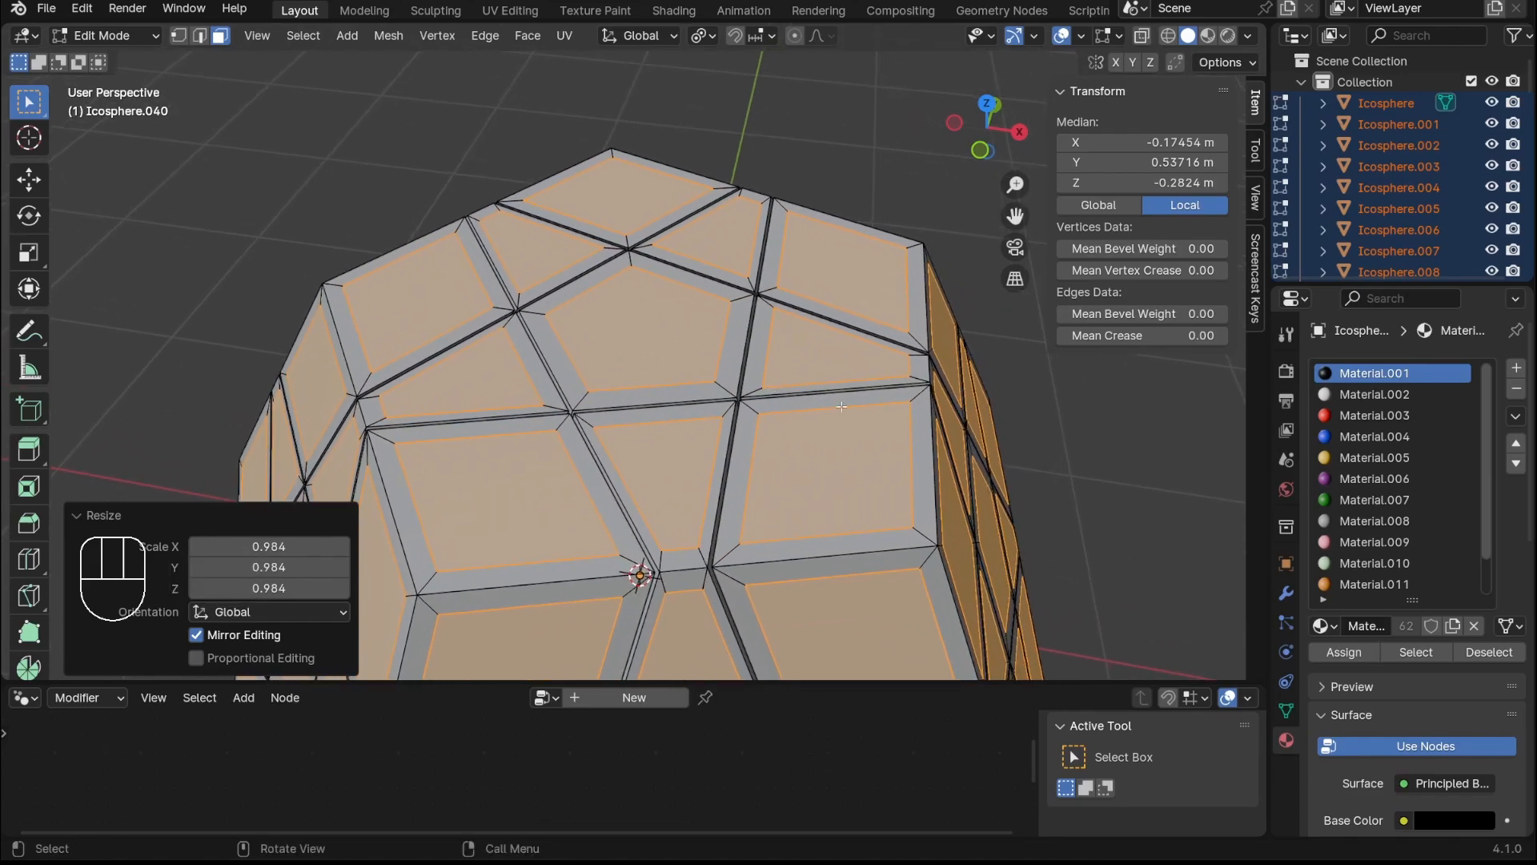
{"action": "key", "text": "e"}
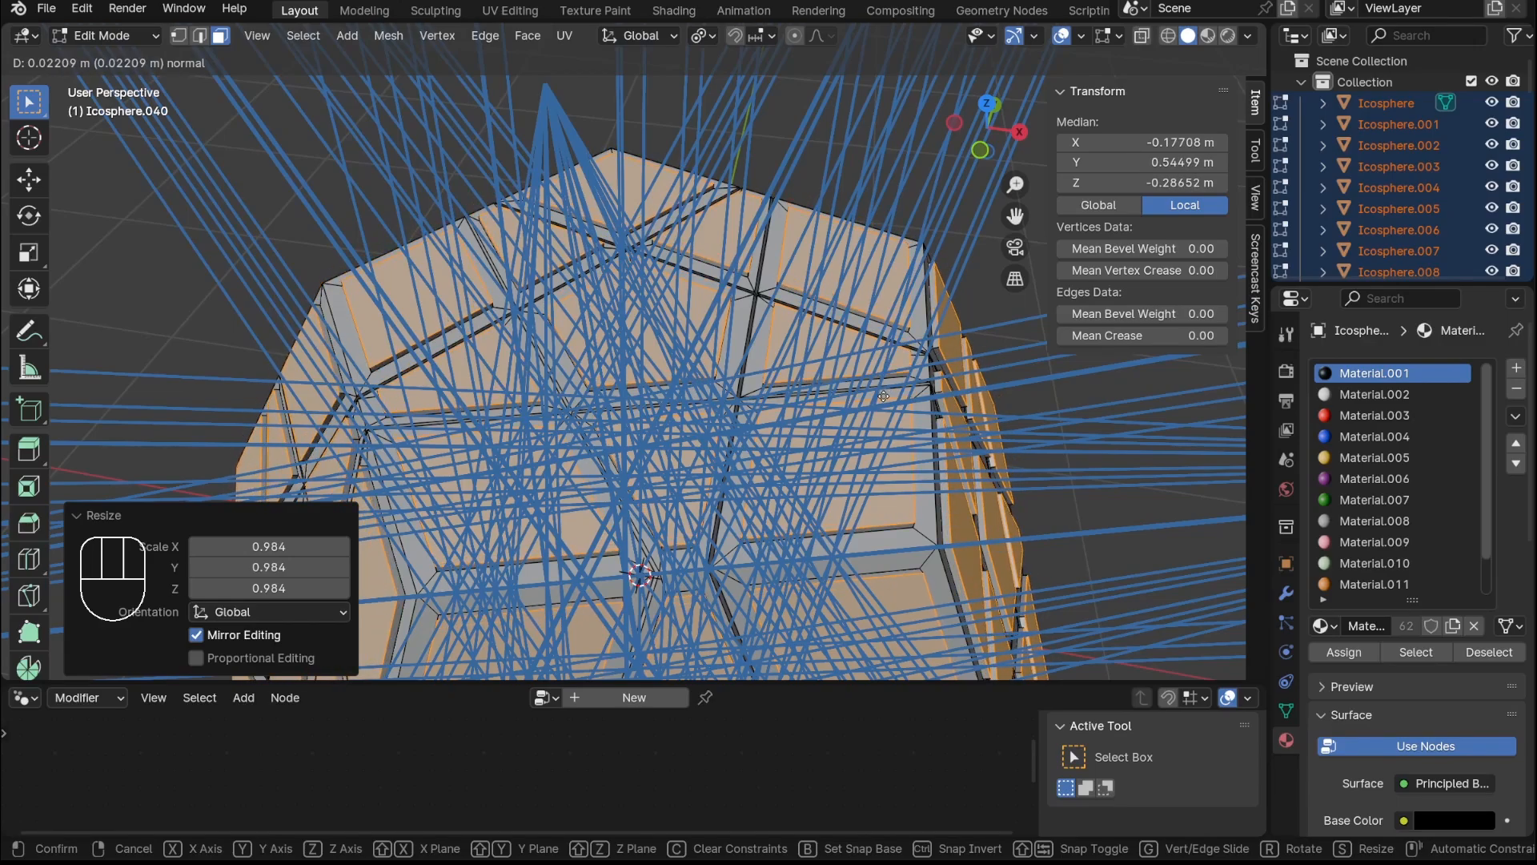
{"action": "left_click", "coordinate": [883, 396]}
{"action": "scroll", "coordinate": [883, 395], "scroll_direction": "down", "scroll_amount": 3}
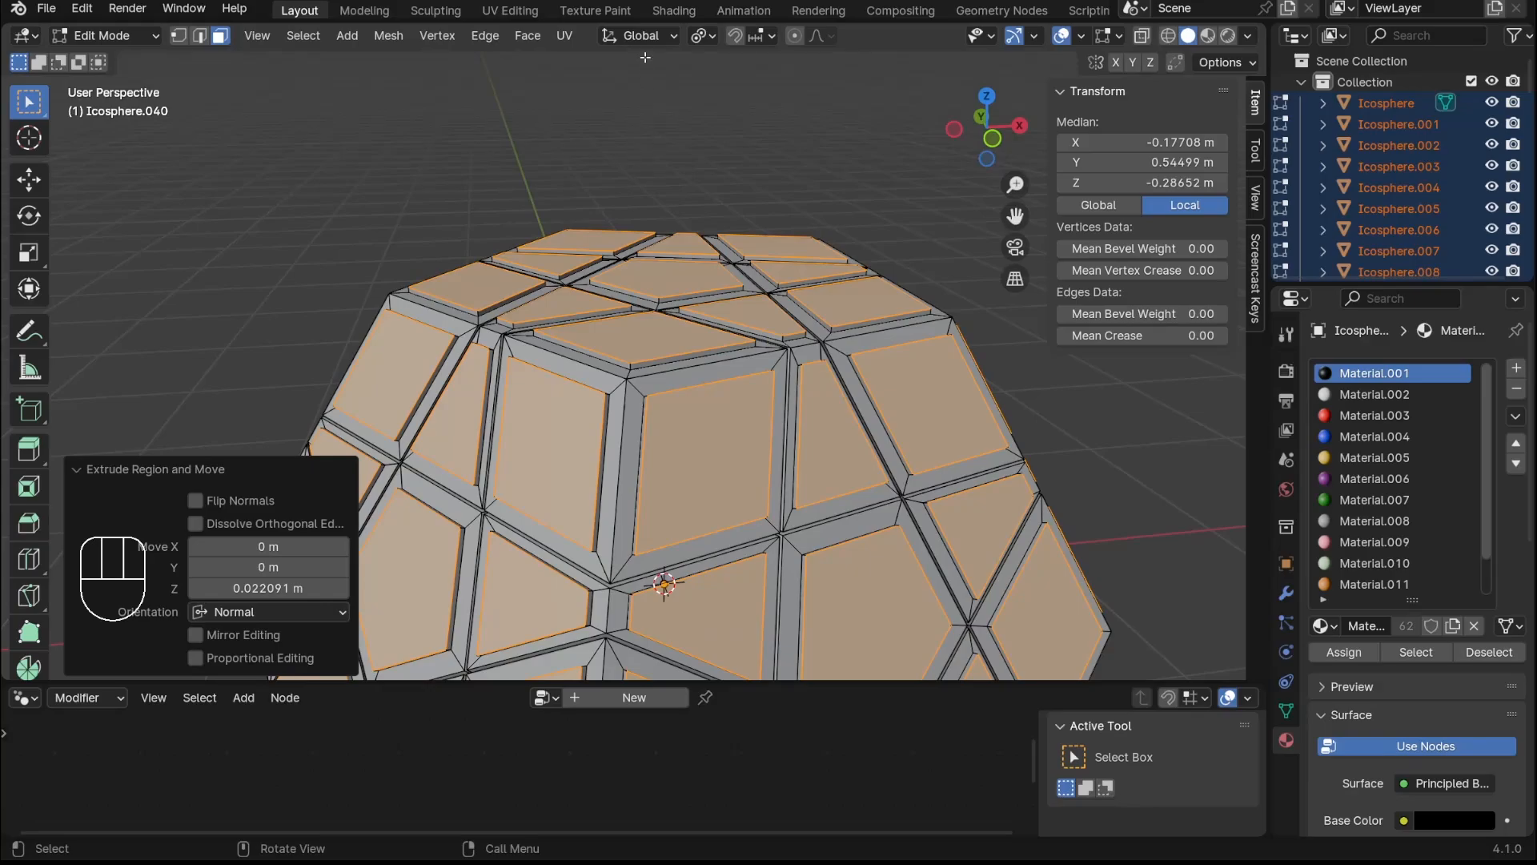
Set the transform orientation to Normal and test moving the sticker faces along their normal Z axis, cancelling the move
{"action": "left_click", "coordinate": [645, 36]}
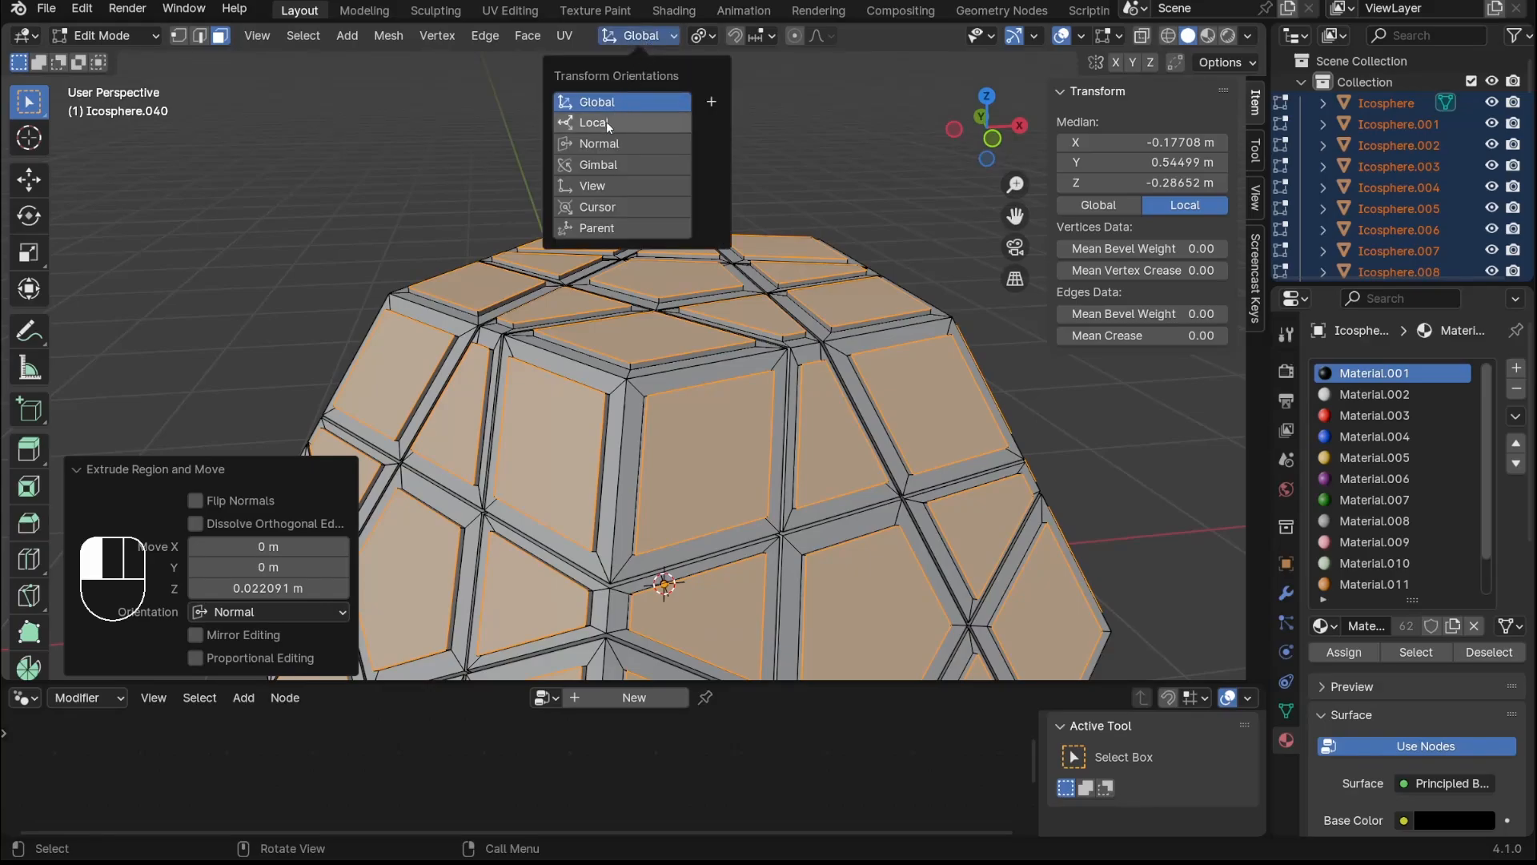
{"action": "left_click", "coordinate": [603, 144]}
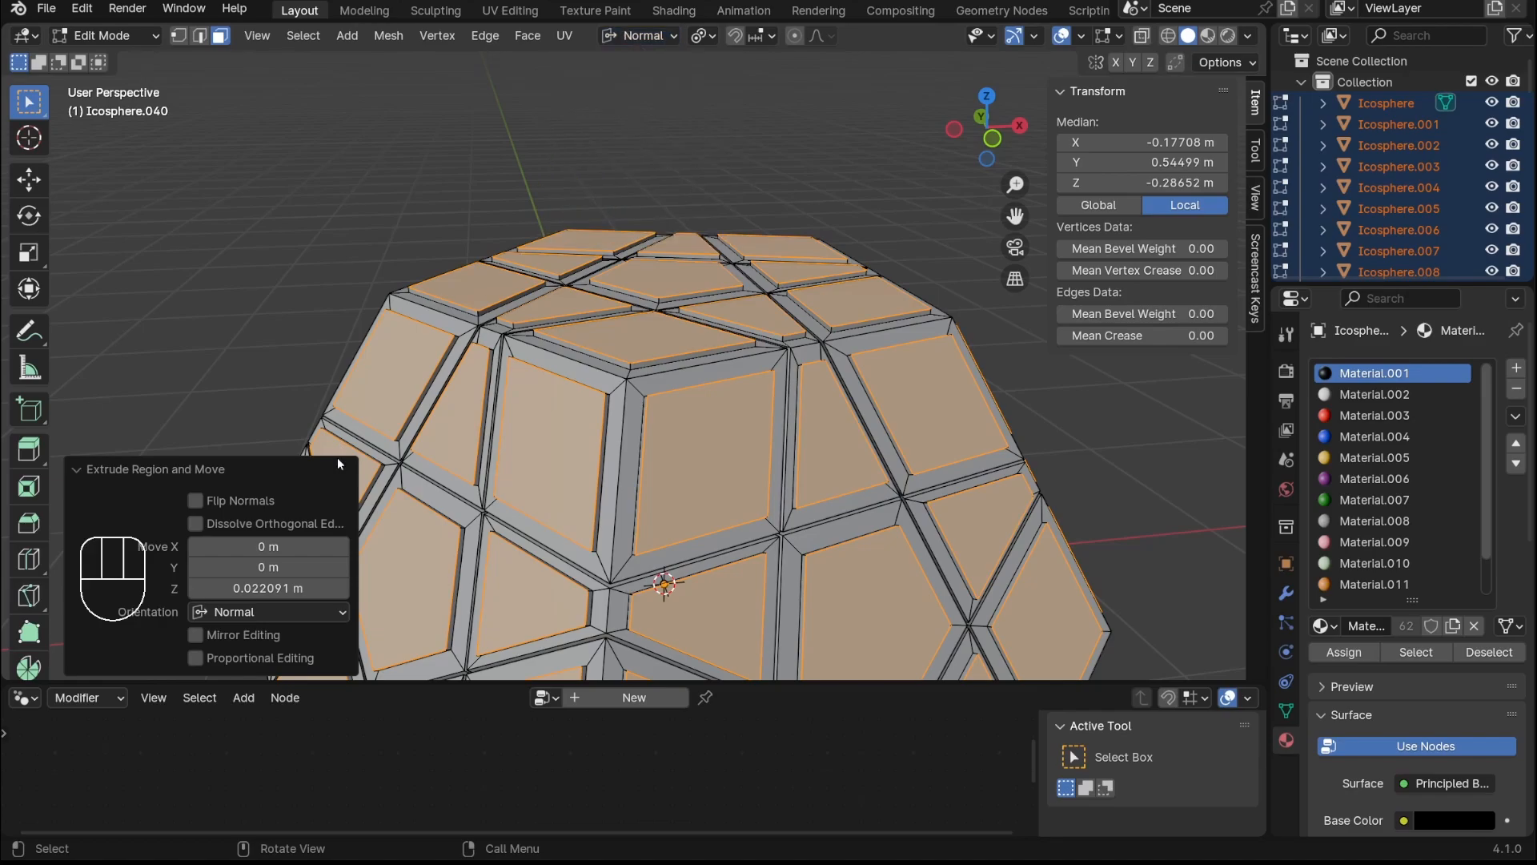
{"action": "key", "text": "g"}
{"action": "key", "text": "z"}
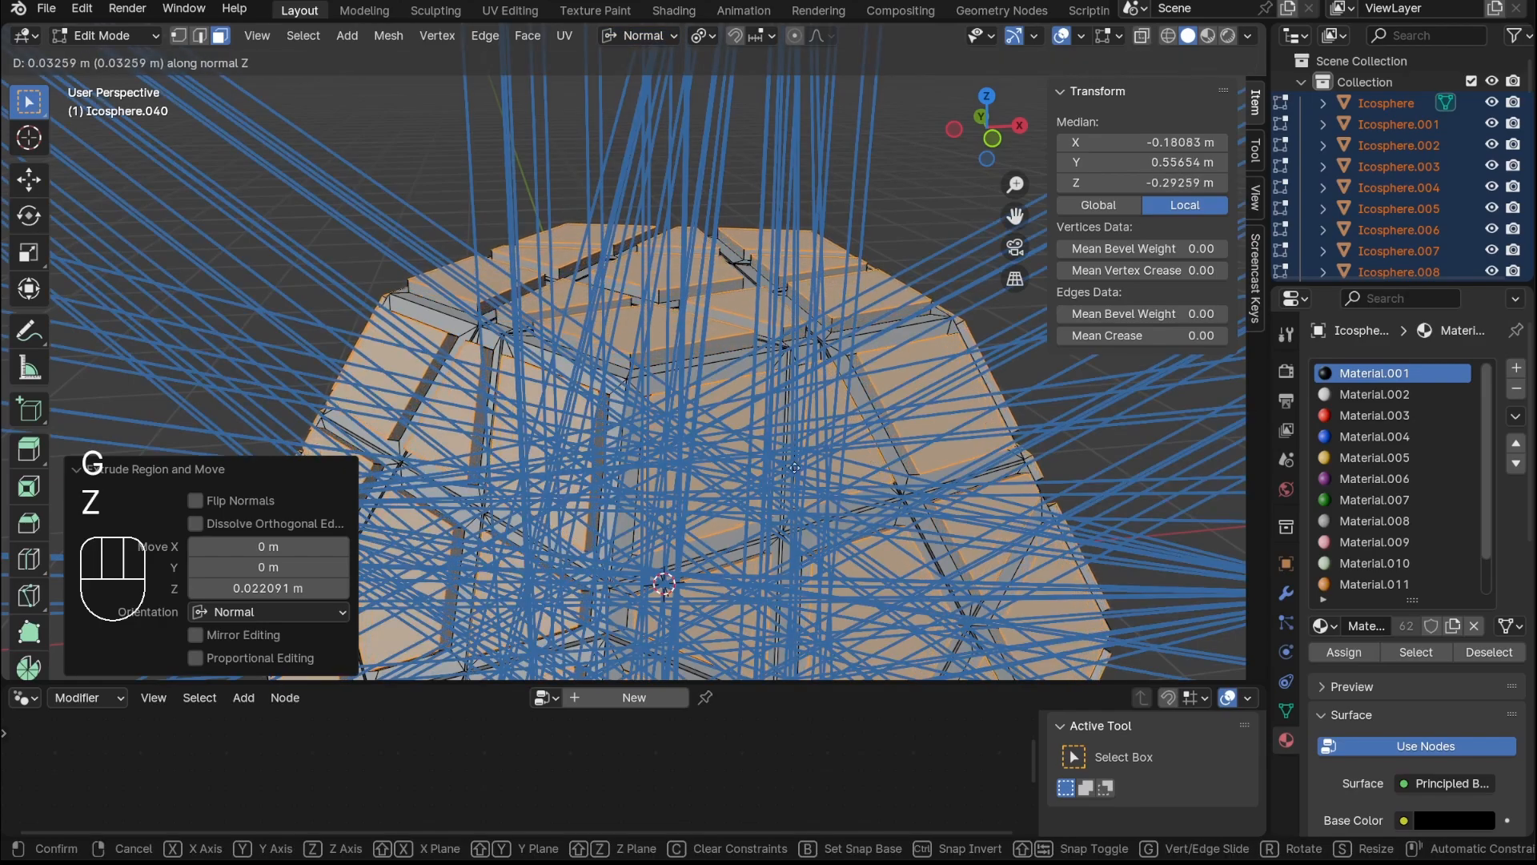
{"action": "right_click", "coordinate": [831, 370]}
Return to Object Mode and add a Bevel modifier with 2 segments to the upper three-sided corner piece
{"action": "middle_click_drag", "start_coordinate": [825, 338], "coordinate": [812, 291]}
{"action": "key", "text": "Tab"}
{"action": "left_click", "coordinate": [697, 334]}
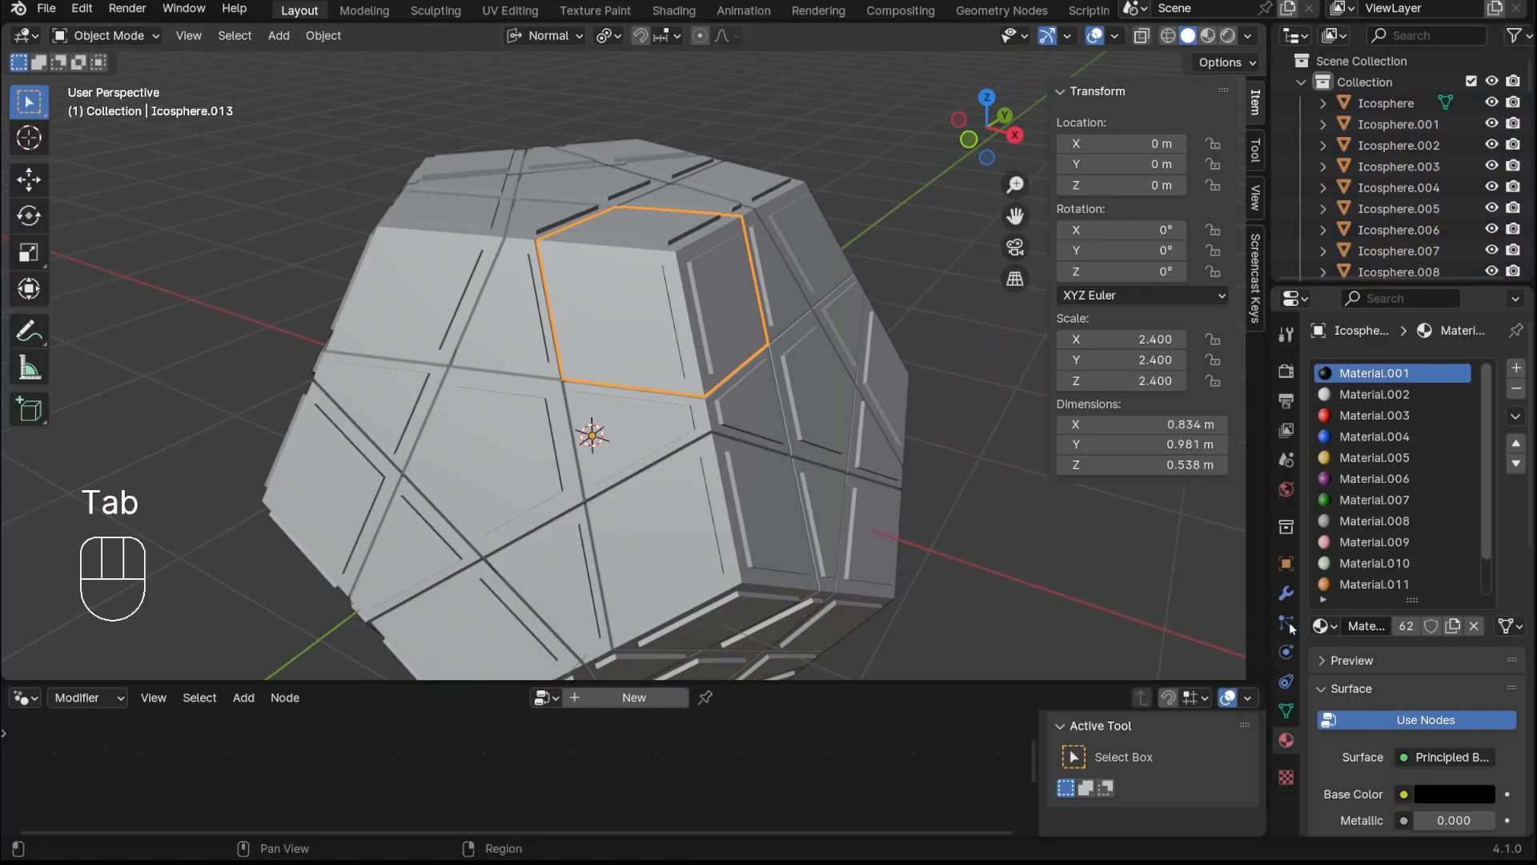
{"action": "left_click", "coordinate": [1286, 593]}
{"action": "left_click", "coordinate": [1358, 370]}
{"action": "type", "text": "bevel"}
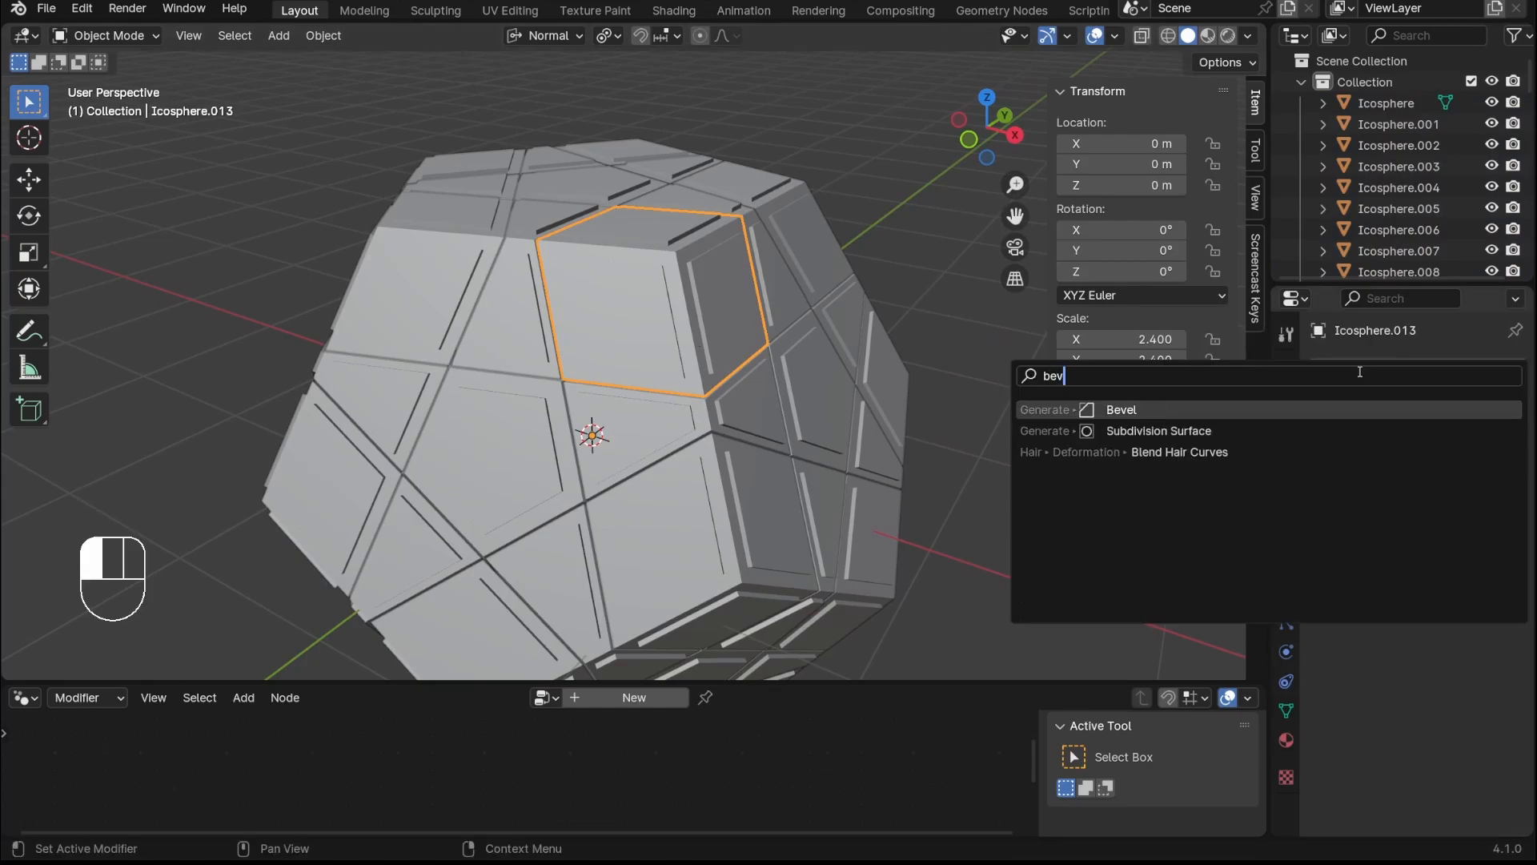
{"action": "key", "text": "Return"}
{"action": "scroll", "coordinate": [781, 300], "scroll_direction": "up", "scroll_amount": 4}
{"action": "middle_click_drag", "start_coordinate": [780, 300], "coordinate": [719, 357], "text": "shift"}
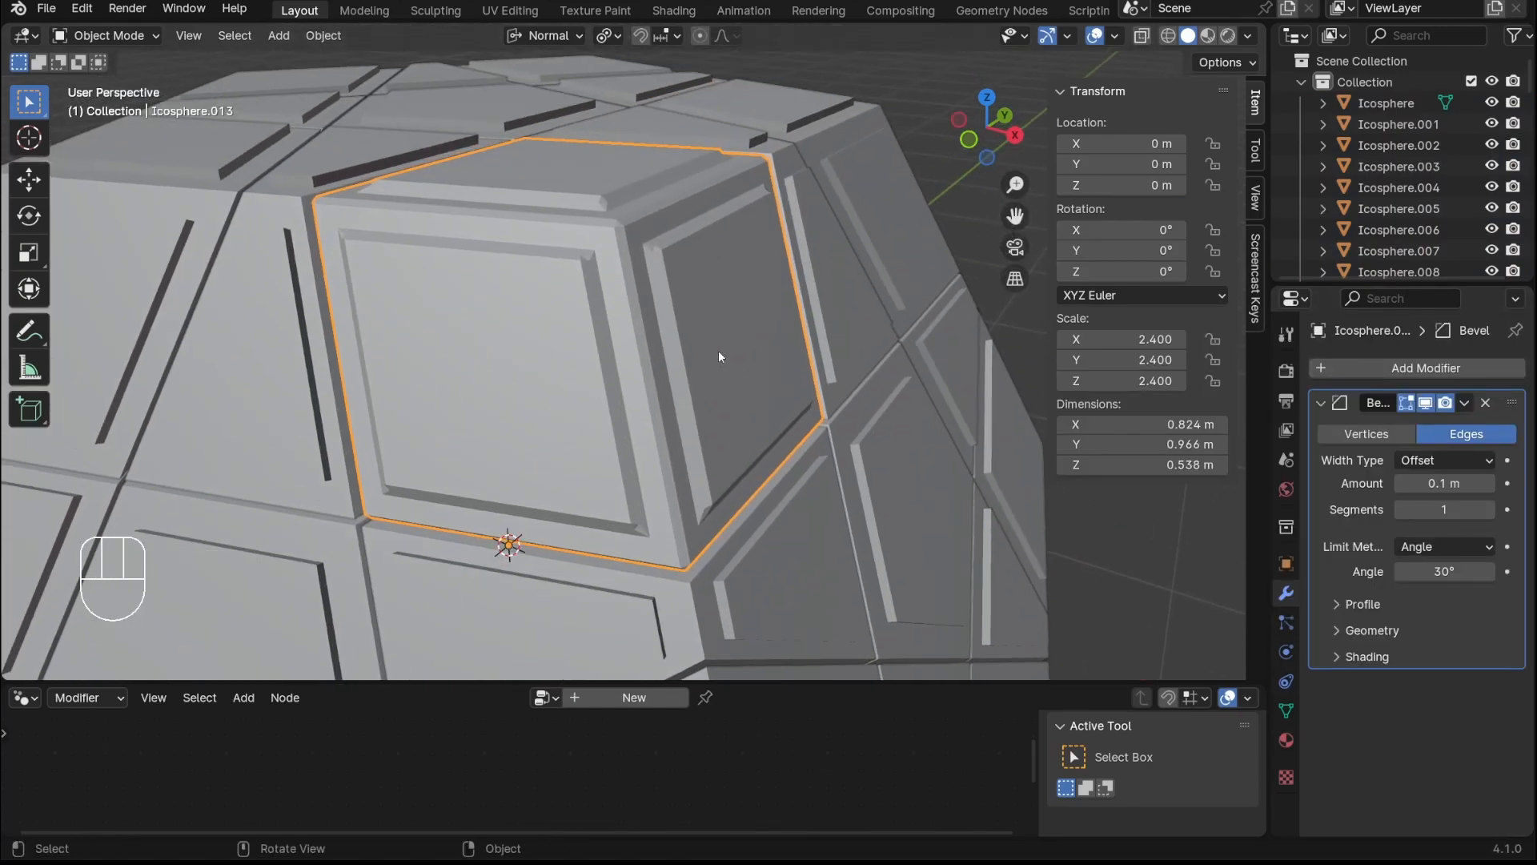
{"action": "left_click", "coordinate": [1443, 510]}
{"action": "type", "text": "2"}
{"action": "key", "text": "Return"}
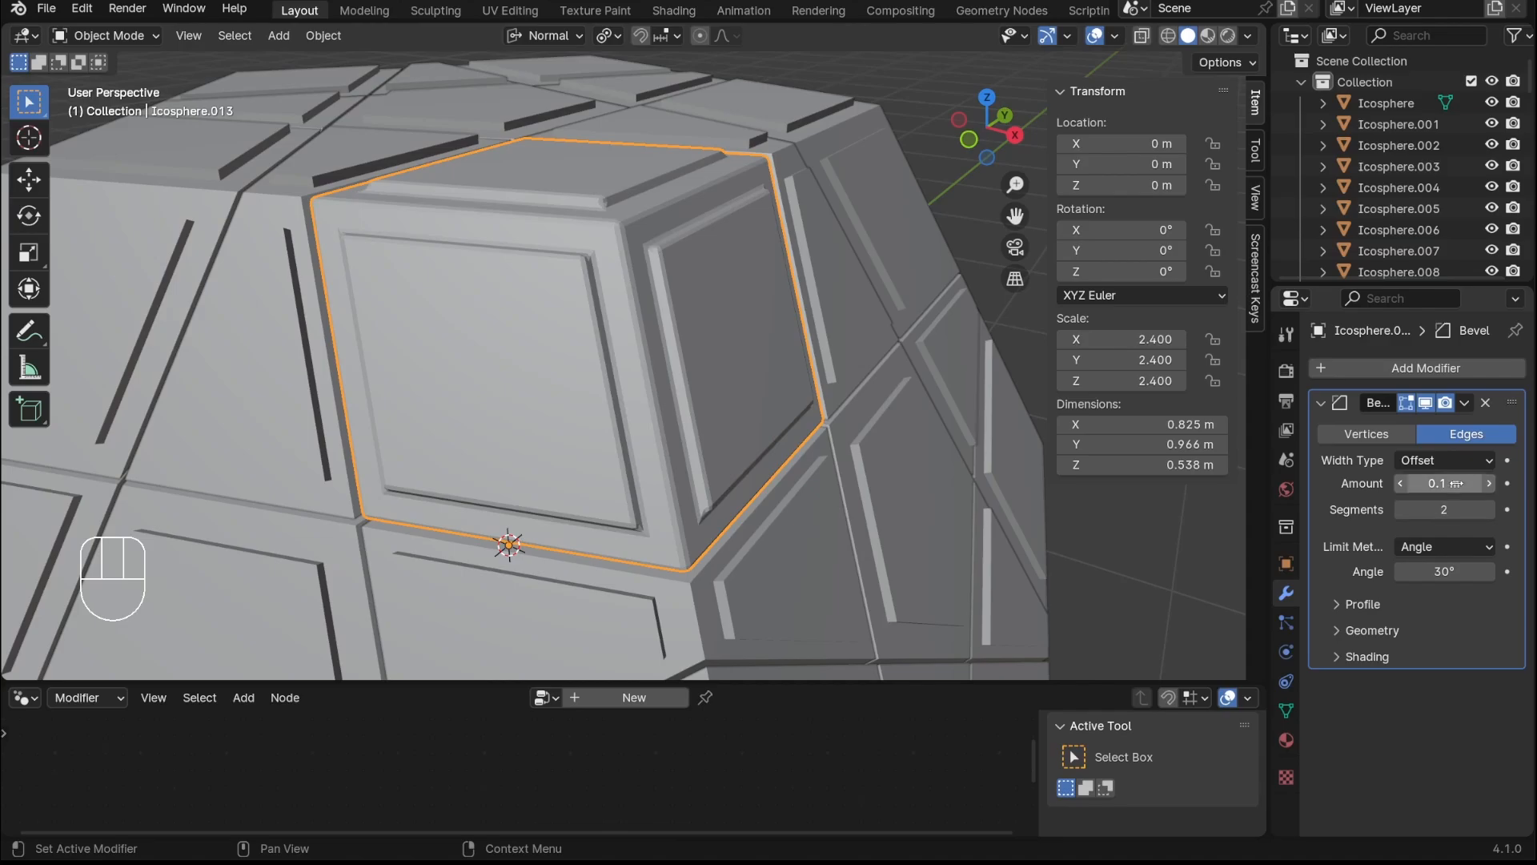
Shade the beveled corner piece smooth by angle at 81.7°, with Keep Sharp Edges off
{"action": "right_click", "coordinate": [652, 336]}
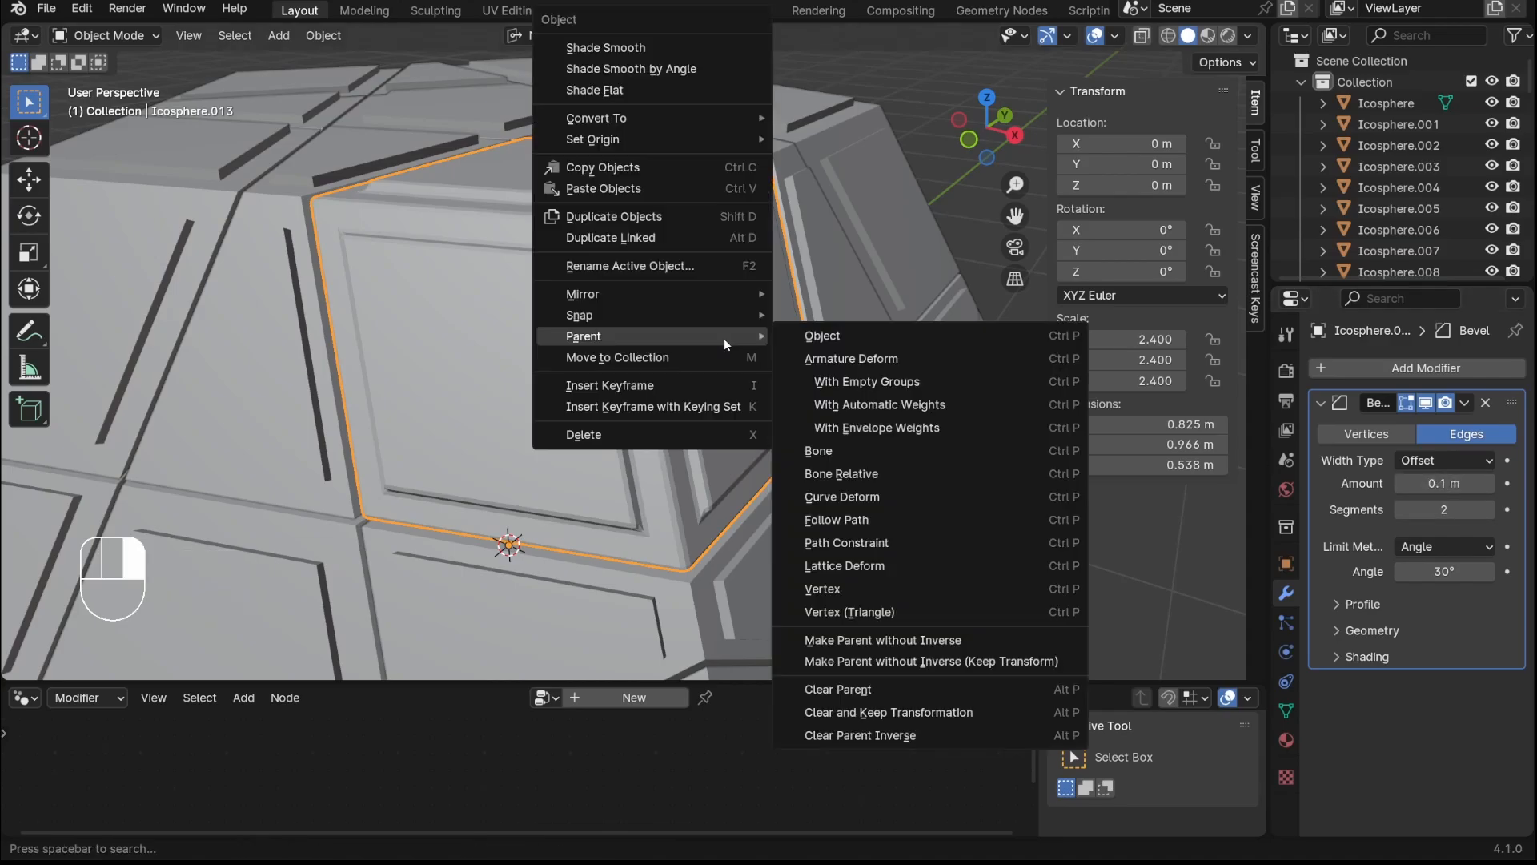
{"action": "left_click", "coordinate": [695, 68]}
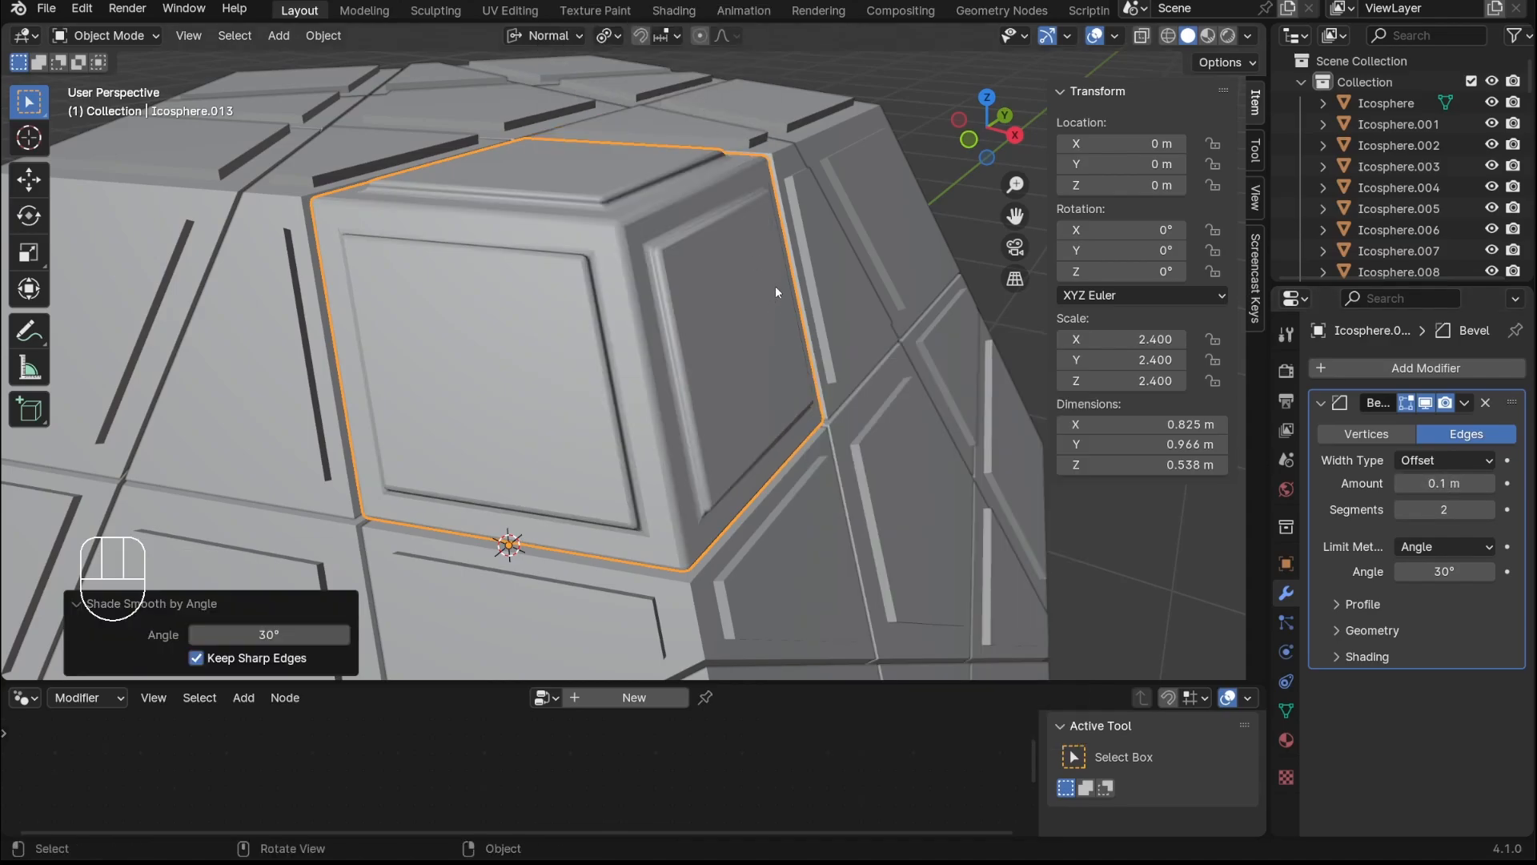
{"action": "scroll", "coordinate": [775, 285], "scroll_direction": "up", "scroll_amount": 2}
{"action": "scroll", "coordinate": [755, 356], "scroll_direction": "up", "scroll_amount": 2}
{"action": "scroll", "coordinate": [754, 340], "scroll_direction": "down", "scroll_amount": 1}
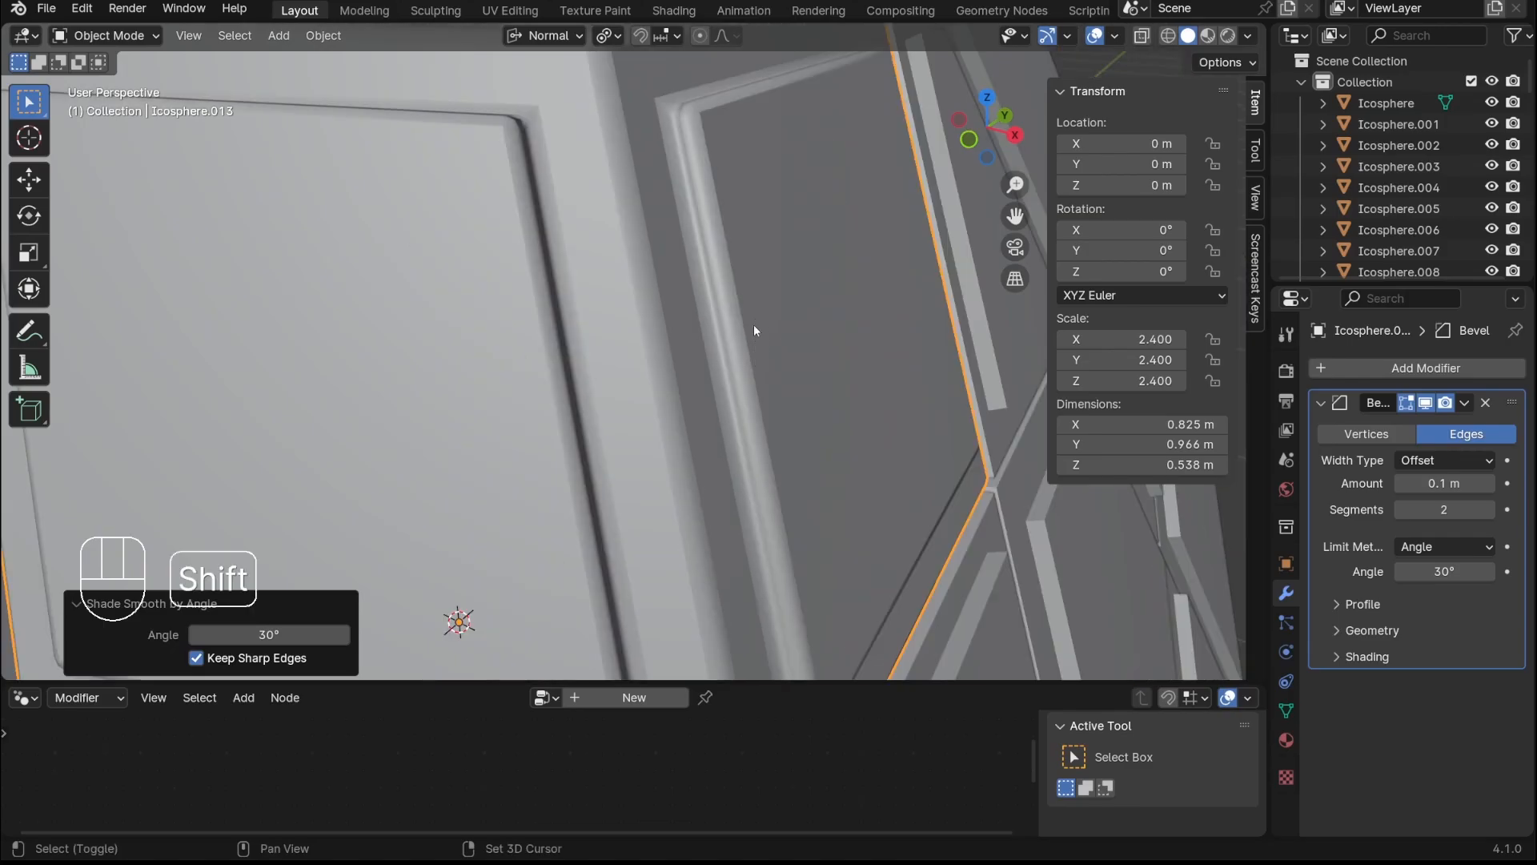
{"action": "middle_click_drag", "start_coordinate": [754, 325], "coordinate": [753, 385], "text": "shift"}
{"action": "mouse_move", "coordinate": [268, 634]}
{"action": "left_mouse_down"}
{"action": "mouse_move", "coordinate": [232, 634]}
{"action": "mouse_move", "coordinate": [312, 634]}
{"action": "mouse_move", "coordinate": [229, 634]}
{"action": "mouse_move", "coordinate": [304, 634]}
{"action": "left_mouse_up"}
{"action": "scroll", "coordinate": [654, 355], "scroll_direction": "down", "scroll_amount": 6}
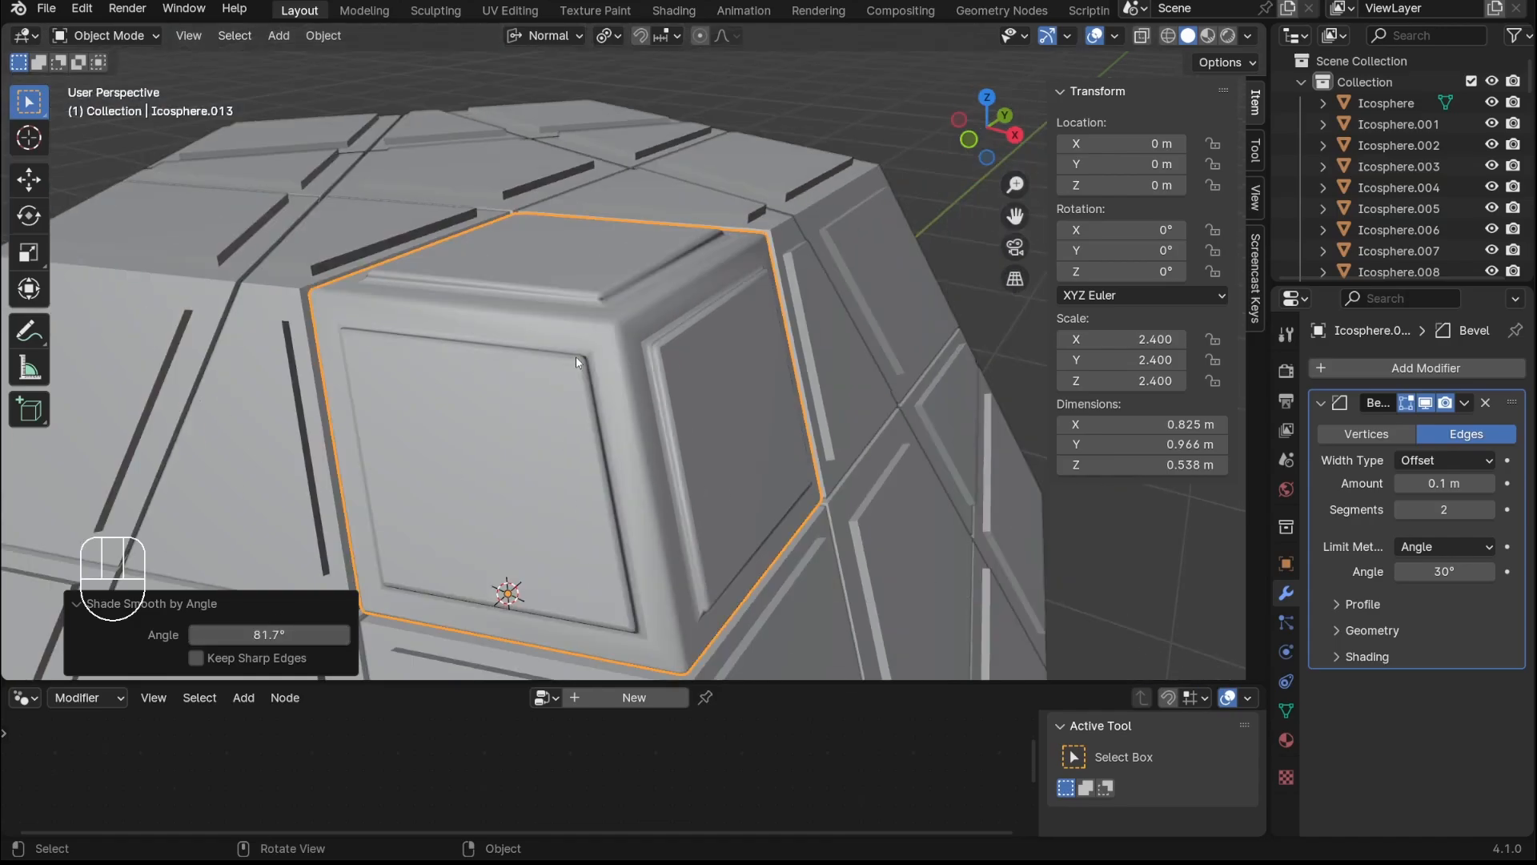
{"action": "middle_click_drag", "start_coordinate": [654, 355], "coordinate": [693, 327], "text": "shift"}
{"action": "middle_click_drag", "start_coordinate": [693, 326], "coordinate": [666, 279]}
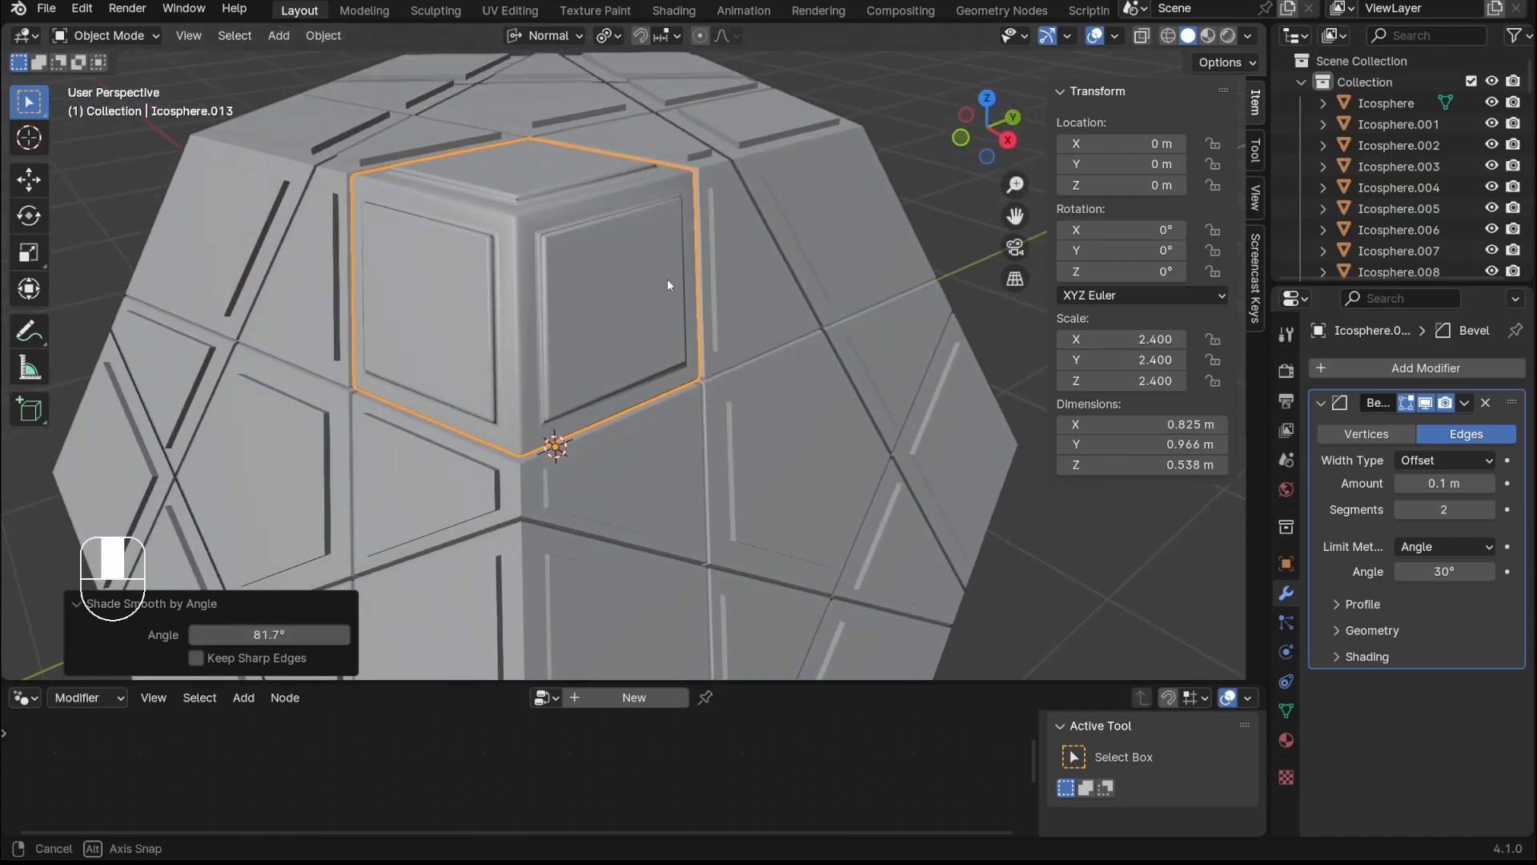
{"action": "middle_click_drag", "start_coordinate": [546, 400], "coordinate": [589, 405]}
Clear the sharp marks from all edges of the beveled corner piece and inspect its shading in Object Mode
{"action": "key", "text": "Tab"}
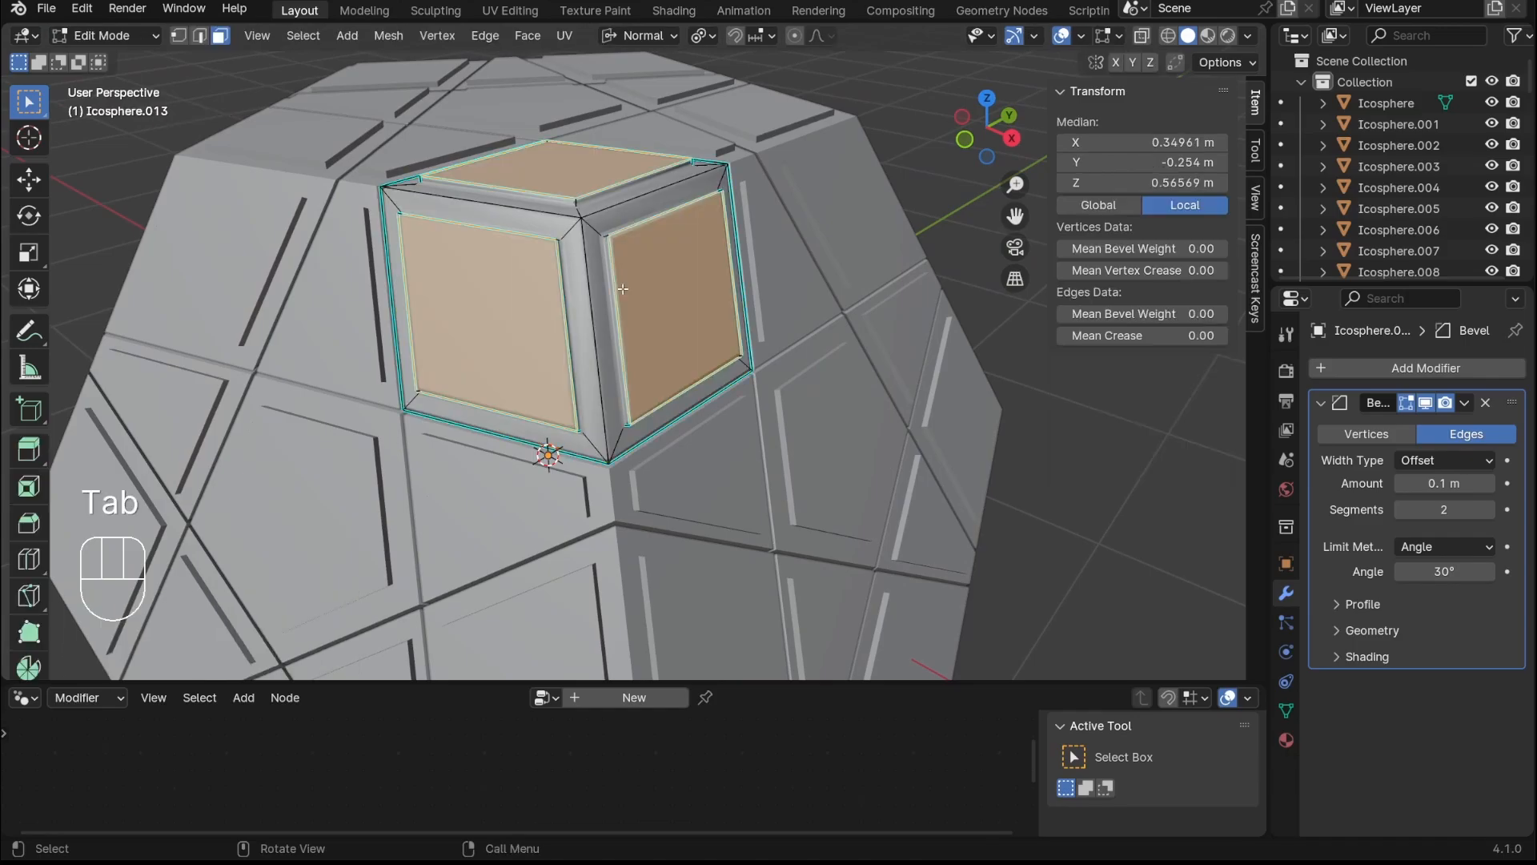
{"action": "key", "text": "Tab"}
{"action": "key", "text": "Tab"}
{"action": "key", "text": "a"}
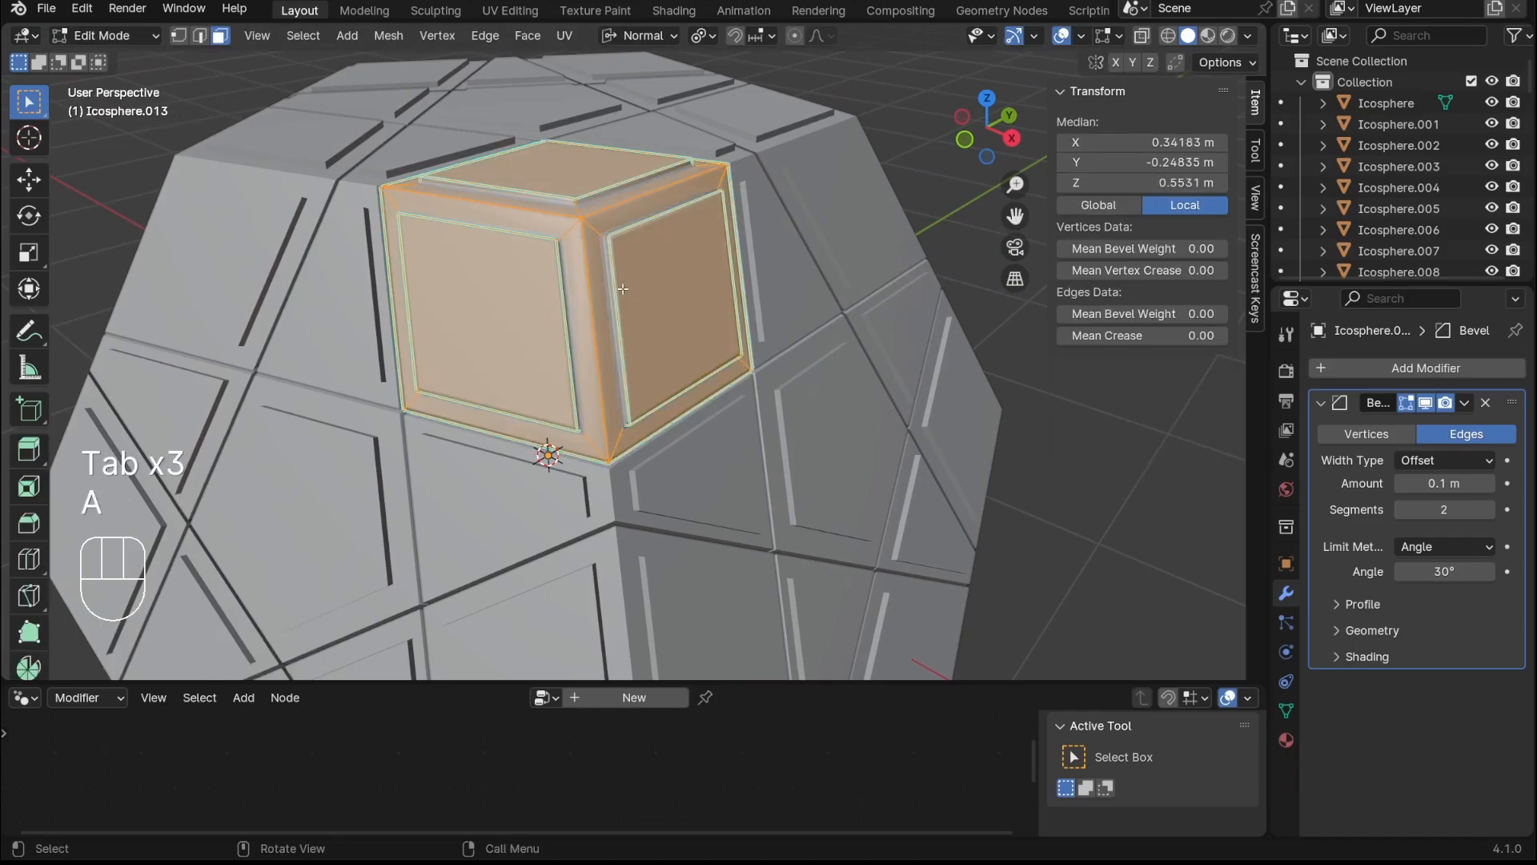
{"action": "right_click", "coordinate": [623, 288]}
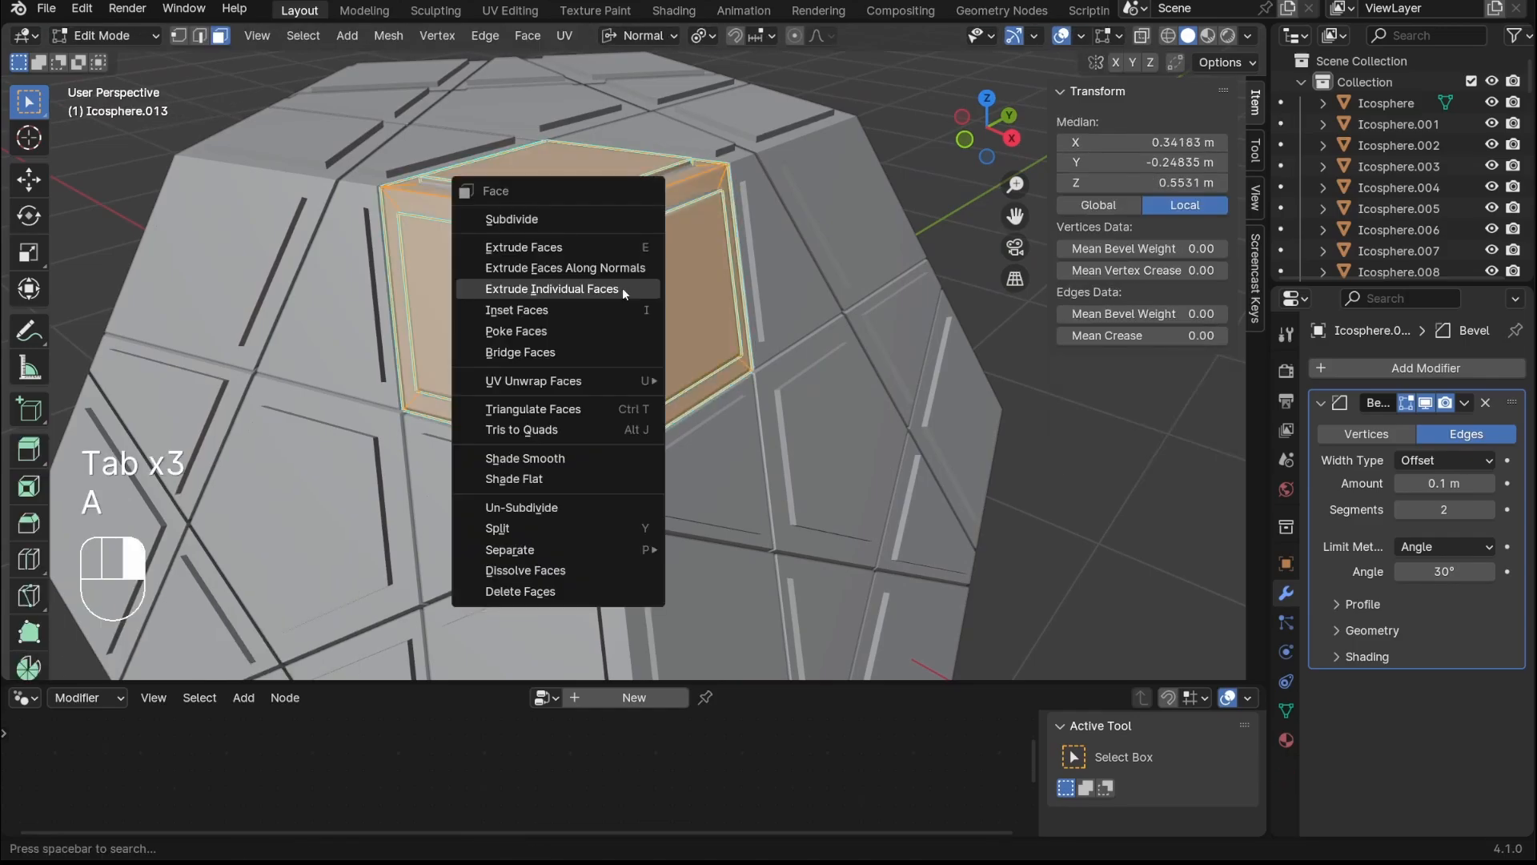
{"action": "left_click", "coordinate": [199, 35]}
{"action": "right_click", "coordinate": [675, 245]}
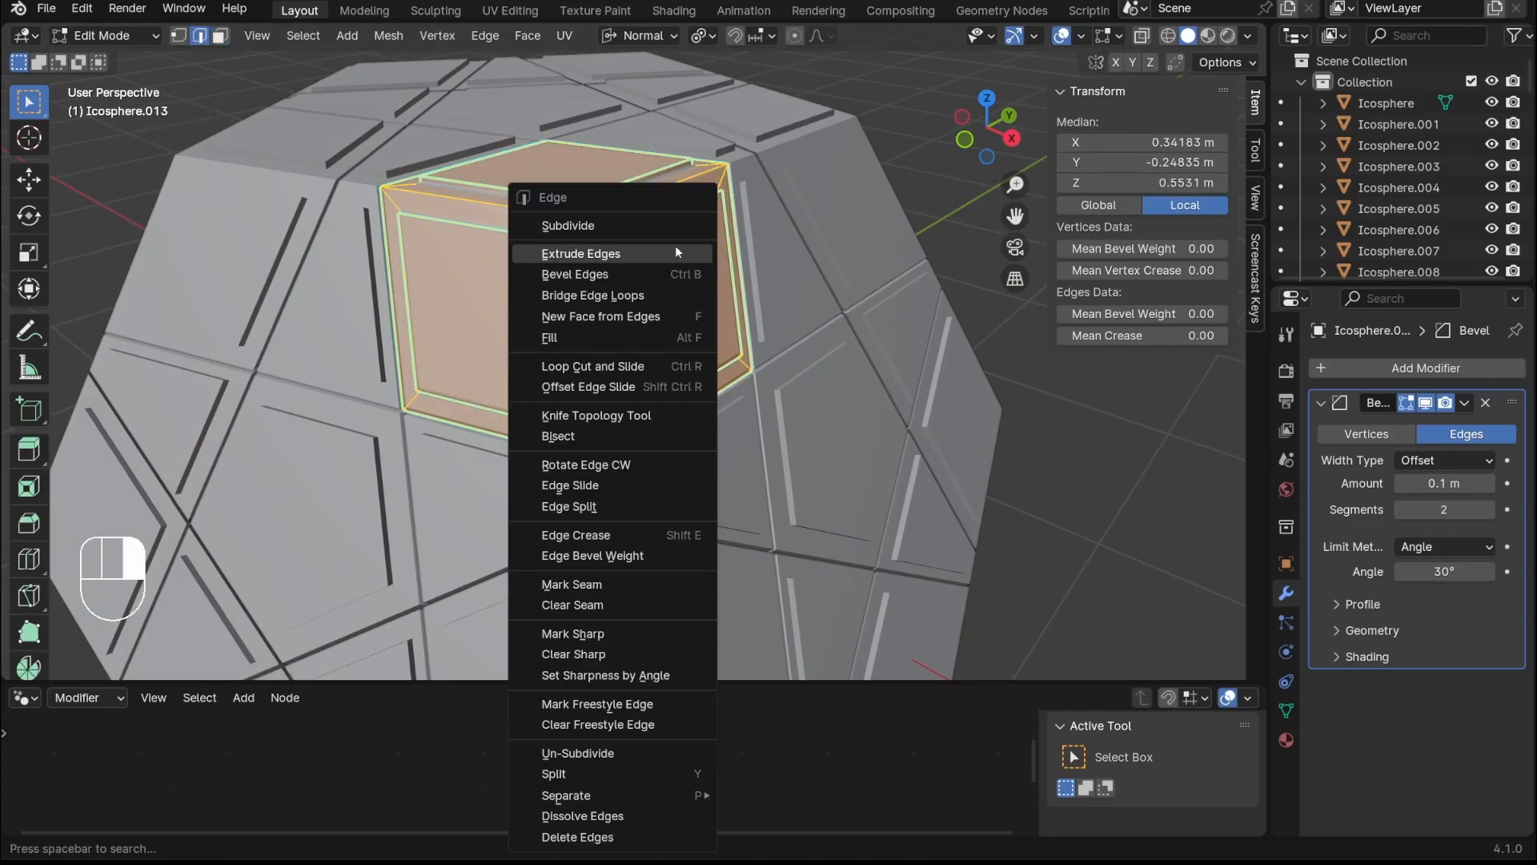
{"action": "left_click", "coordinate": [590, 653]}
{"action": "key", "text": "Tab"}
{"action": "left_click", "coordinate": [911, 190]}
{"action": "scroll", "coordinate": [911, 189], "scroll_direction": "down", "scroll_amount": 1}
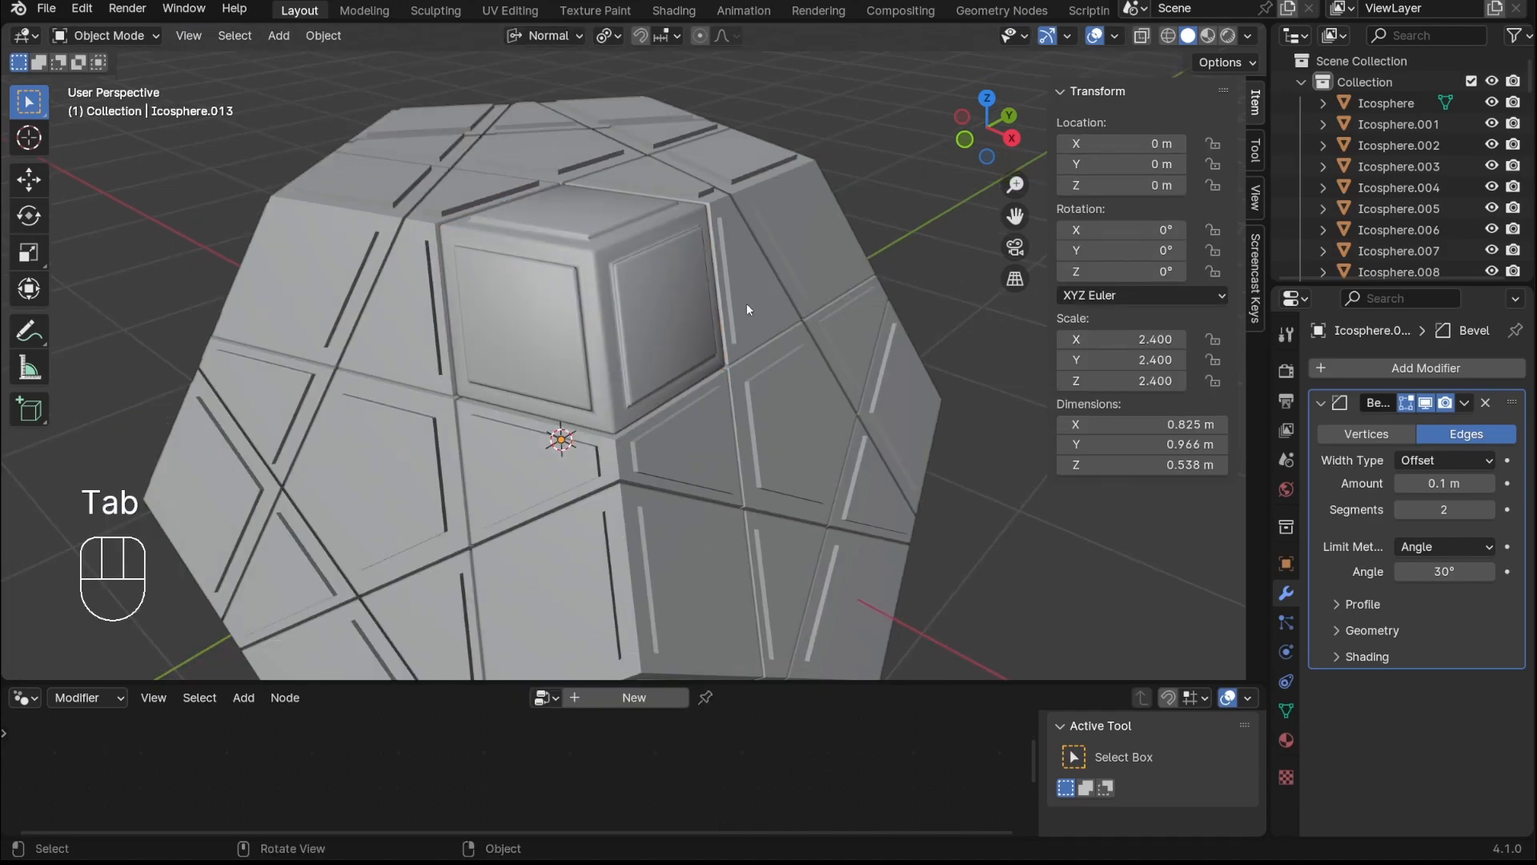
{"action": "middle_click_drag", "start_coordinate": [746, 302], "coordinate": [799, 323]}
{"action": "scroll", "coordinate": [799, 324], "scroll_direction": "down", "scroll_amount": 1}
{"action": "scroll", "coordinate": [839, 336], "scroll_direction": "up", "scroll_amount": 3}
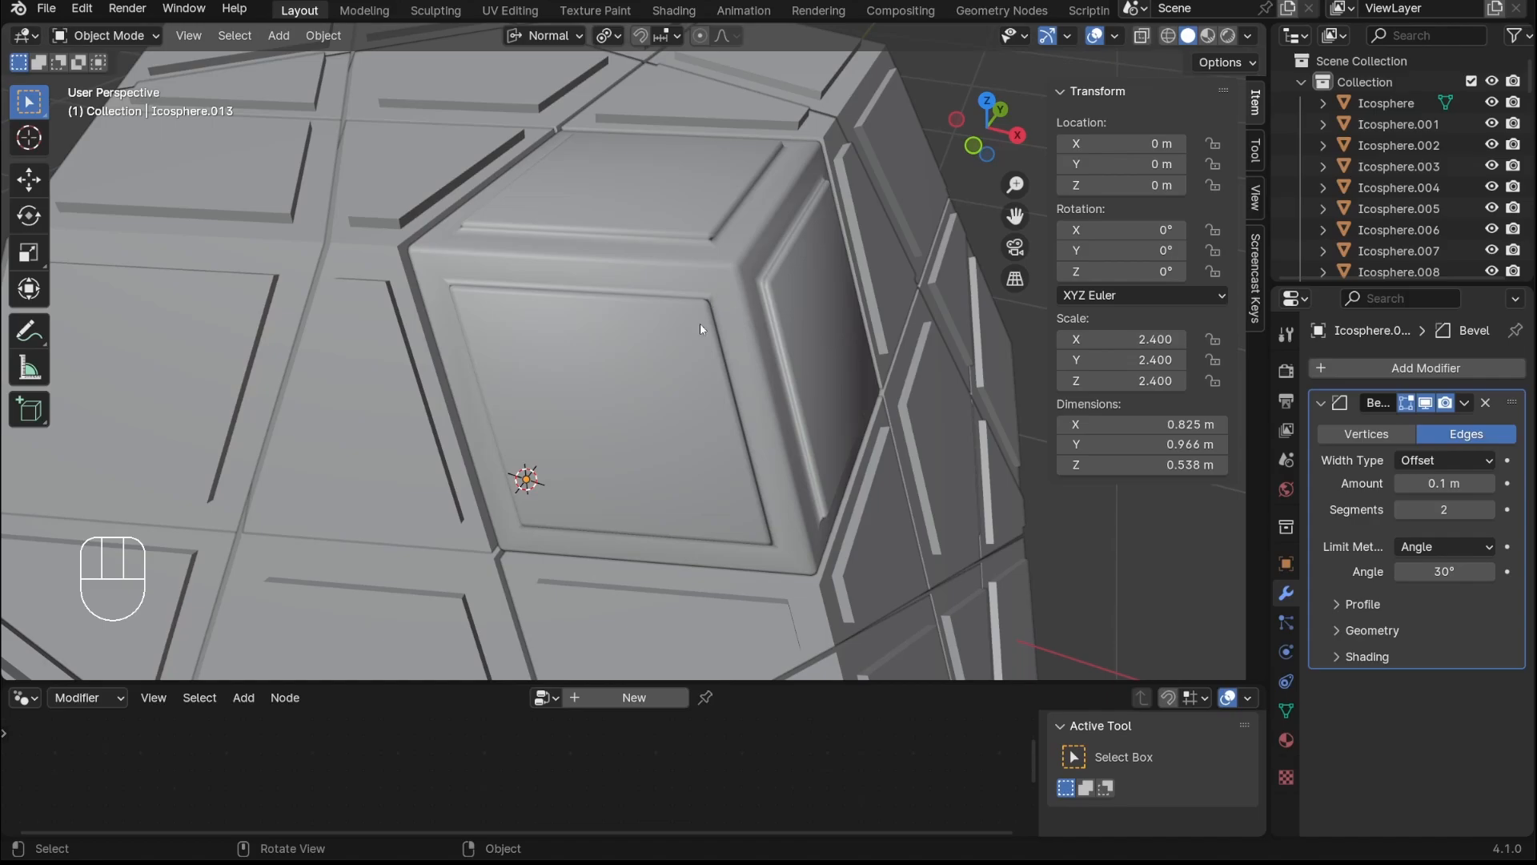
{"action": "scroll", "coordinate": [675, 352], "scroll_direction": "down", "scroll_amount": 4}
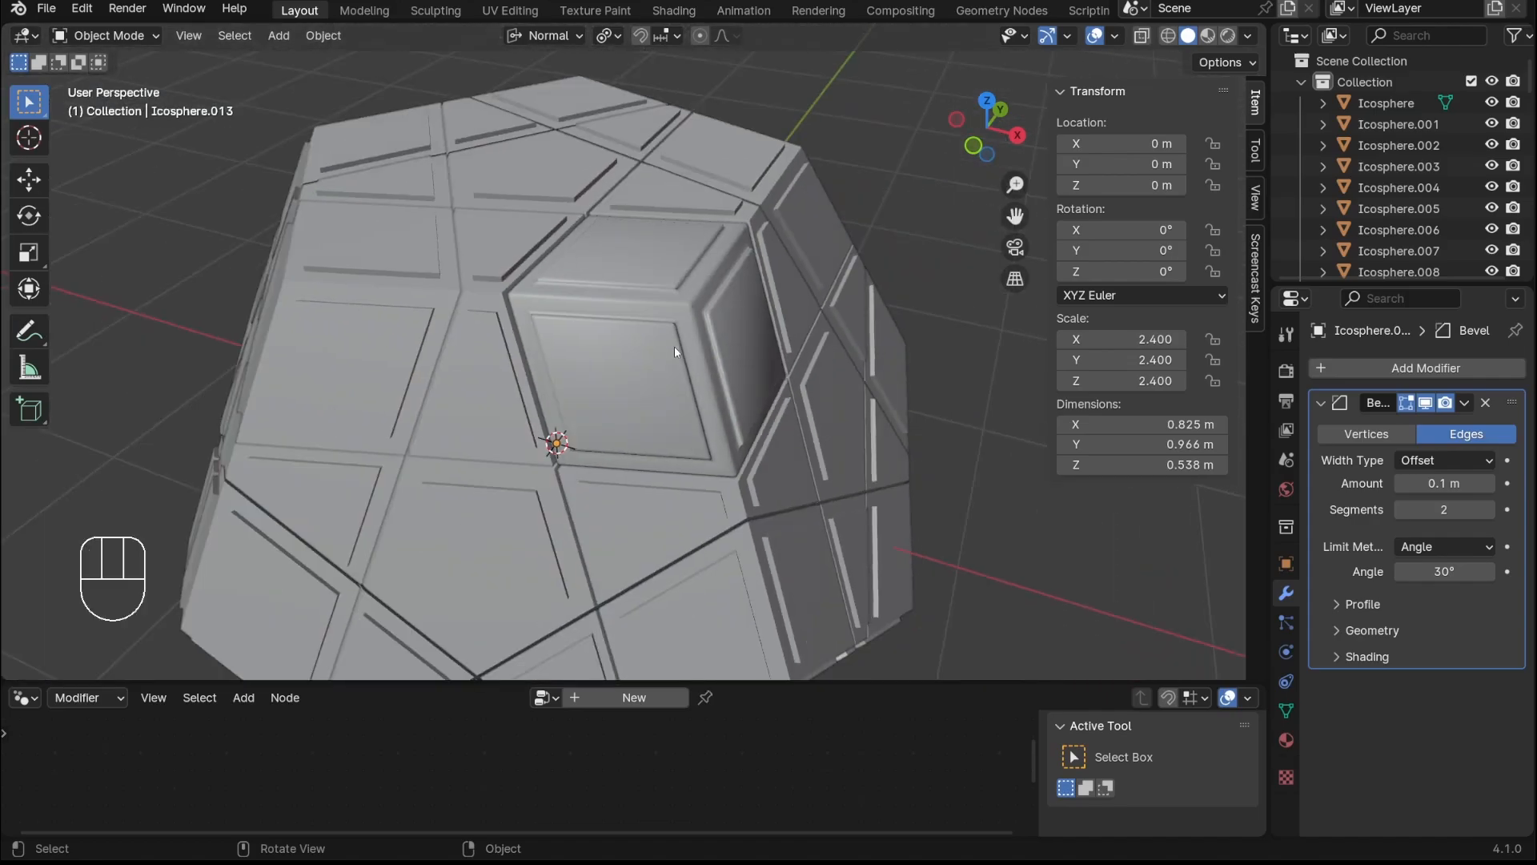
Copy the Bevel modifier from the corner piece to all other puzzle pieces
{"action": "left_click", "coordinate": [674, 346]}
{"action": "middle_click_drag", "start_coordinate": [818, 388], "coordinate": [731, 368]}
{"action": "key", "text": "a"}
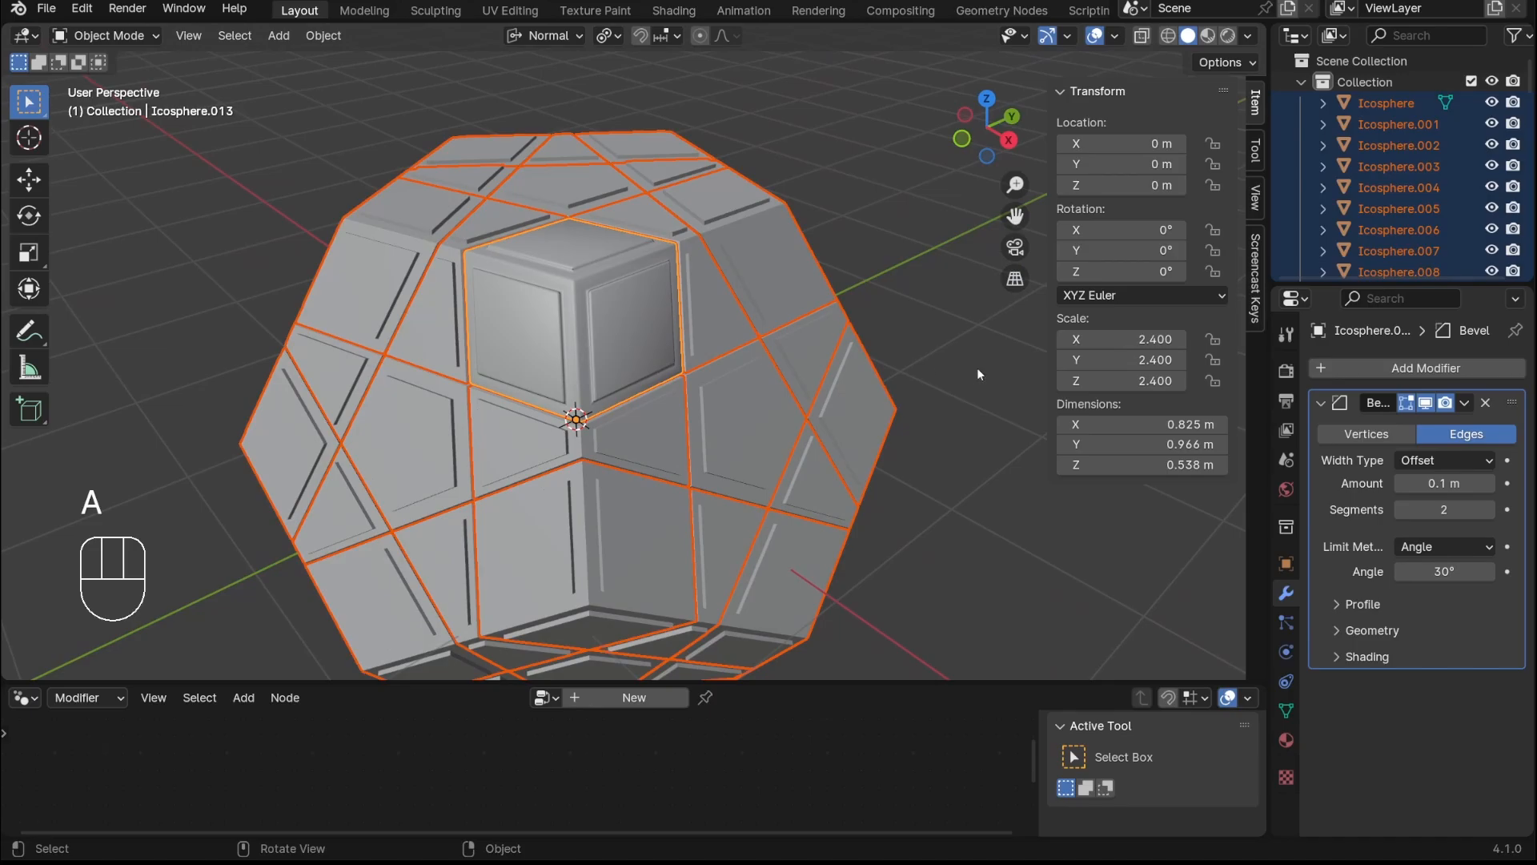
{"action": "left_click", "coordinate": [1465, 403]}
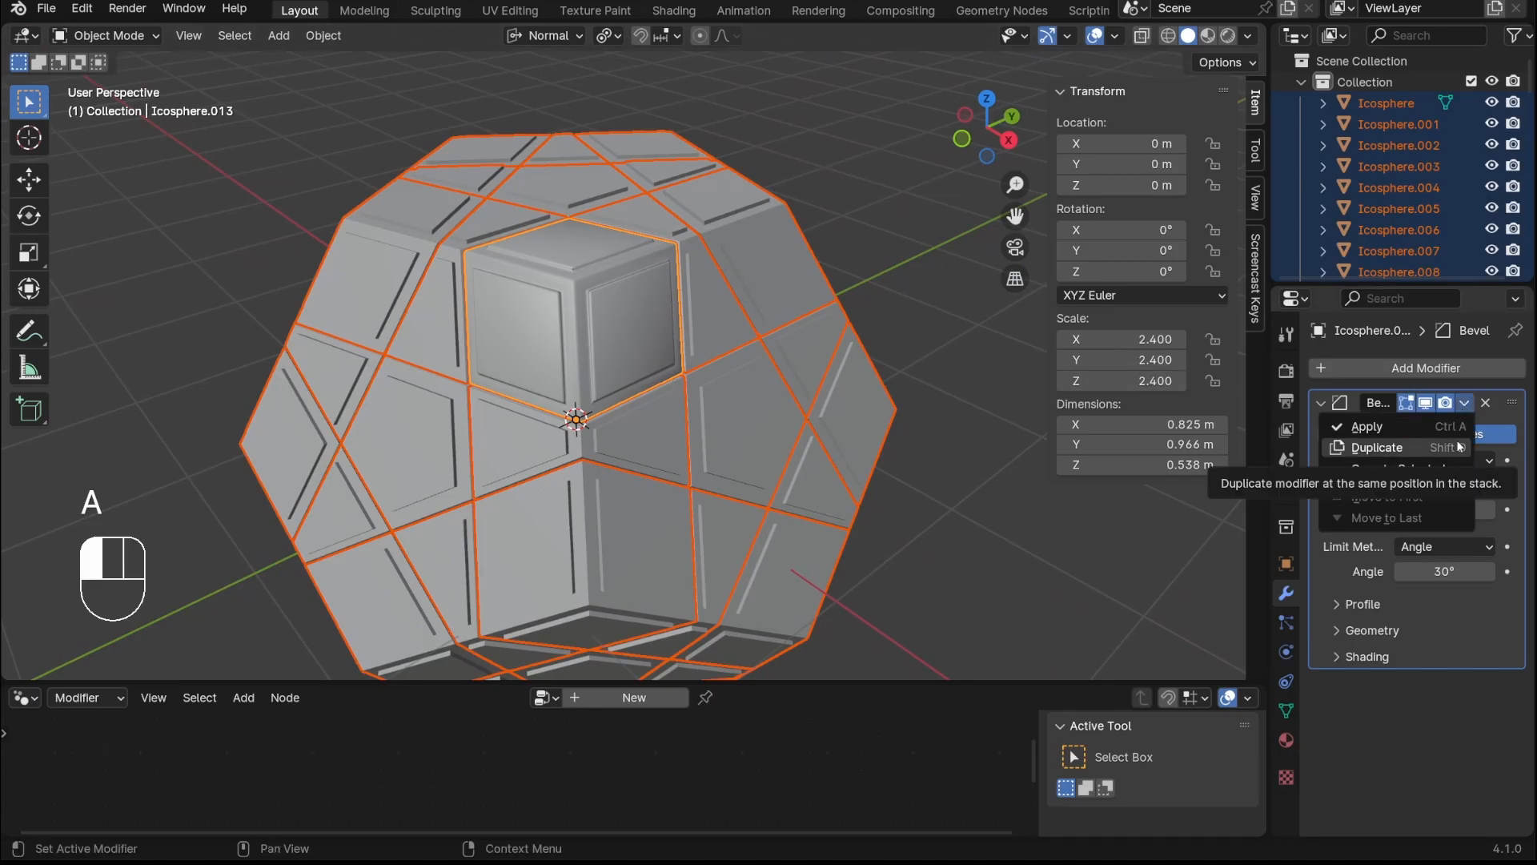
{"action": "left_click", "coordinate": [1455, 469]}
Apply Shade Smooth by Angle to all puzzle pieces, then deselect them and inspect the beveled dodecahedron
{"action": "right_click", "coordinate": [808, 346]}
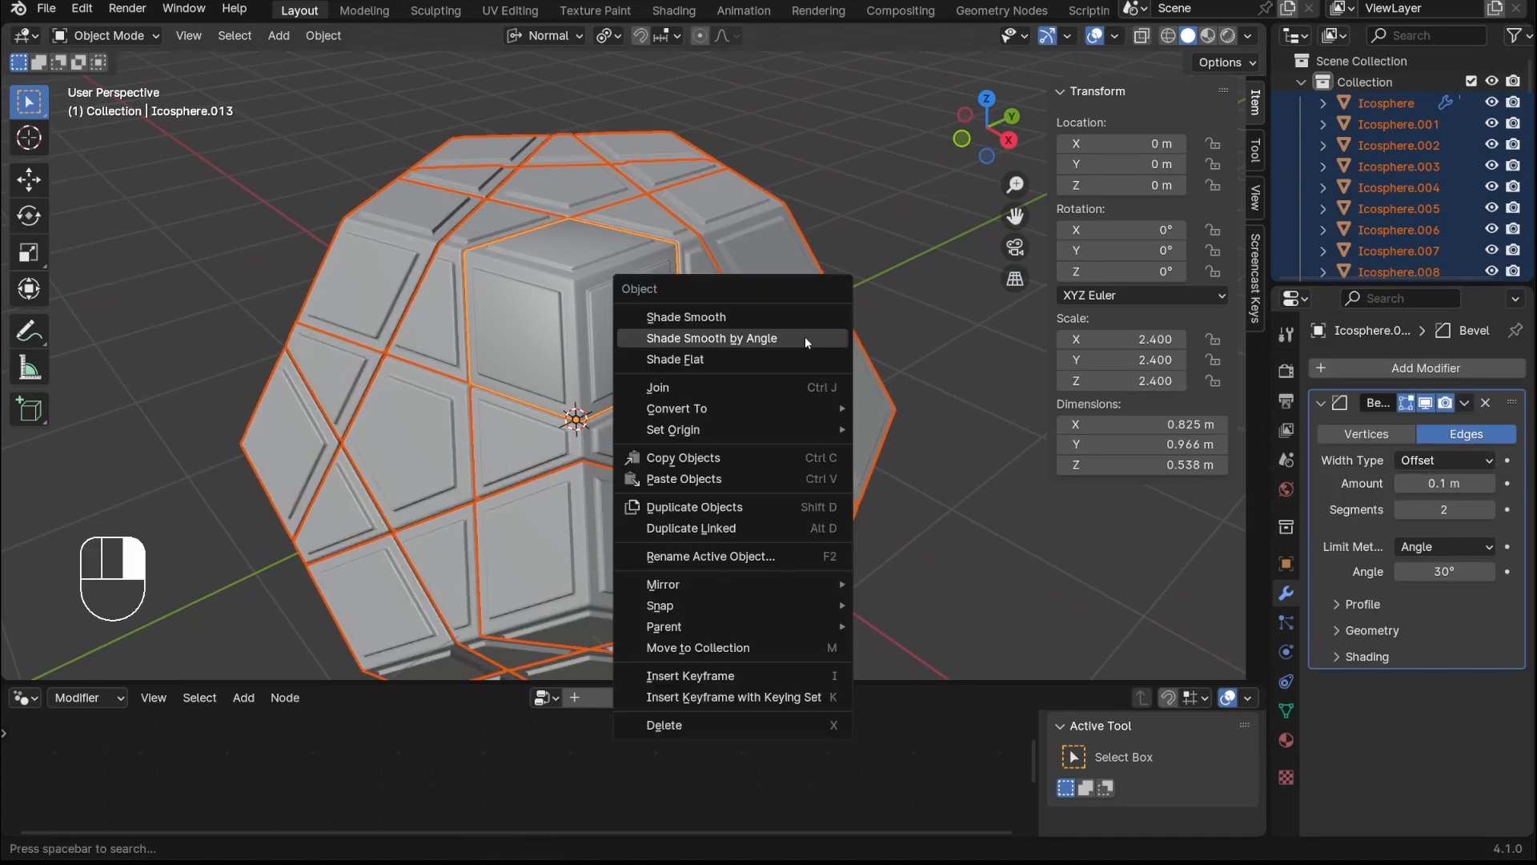
{"action": "left_click", "coordinate": [806, 340]}
{"action": "left_click", "coordinate": [848, 242]}
{"action": "scroll", "coordinate": [726, 377], "scroll_direction": "down", "scroll_amount": 3}
{"action": "middle_click_drag", "start_coordinate": [724, 377], "coordinate": [611, 405]}
{"action": "scroll", "coordinate": [775, 367], "scroll_direction": "up", "scroll_amount": 3}
{"action": "scroll", "coordinate": [621, 412], "scroll_direction": "down", "scroll_amount": 3}
{"action": "scroll", "coordinate": [629, 388], "scroll_direction": "up", "scroll_amount": 3}
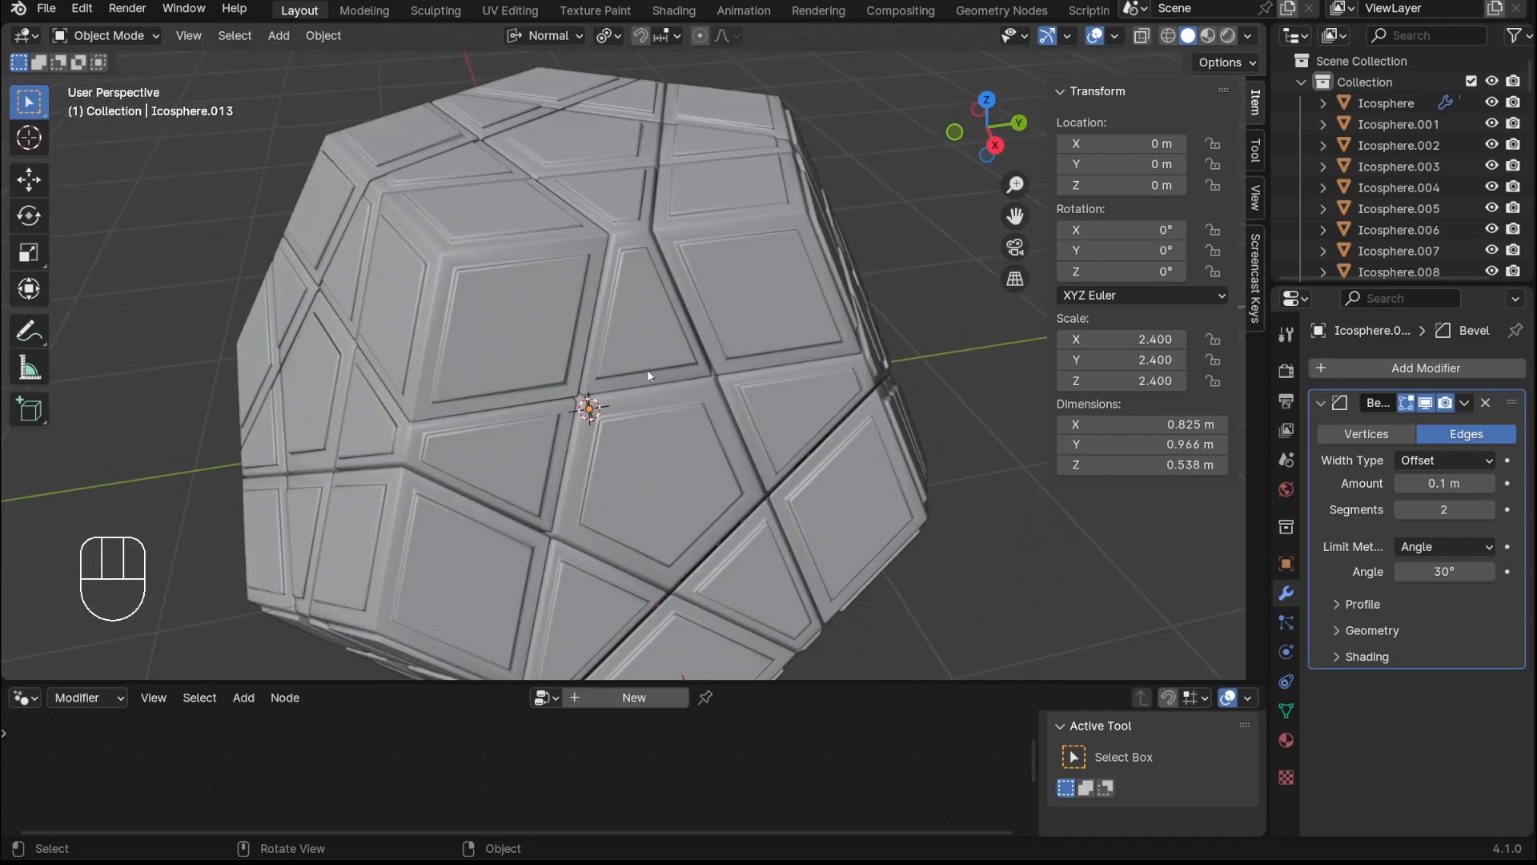
Select a side face's pentagonal centre piece and set the transform pivot point to Bounding Box Center
{"action": "left_click", "coordinate": [637, 304]}
{"action": "middle_click_drag", "start_coordinate": [689, 319], "coordinate": [663, 362]}
{"action": "left_click", "coordinate": [647, 448]}
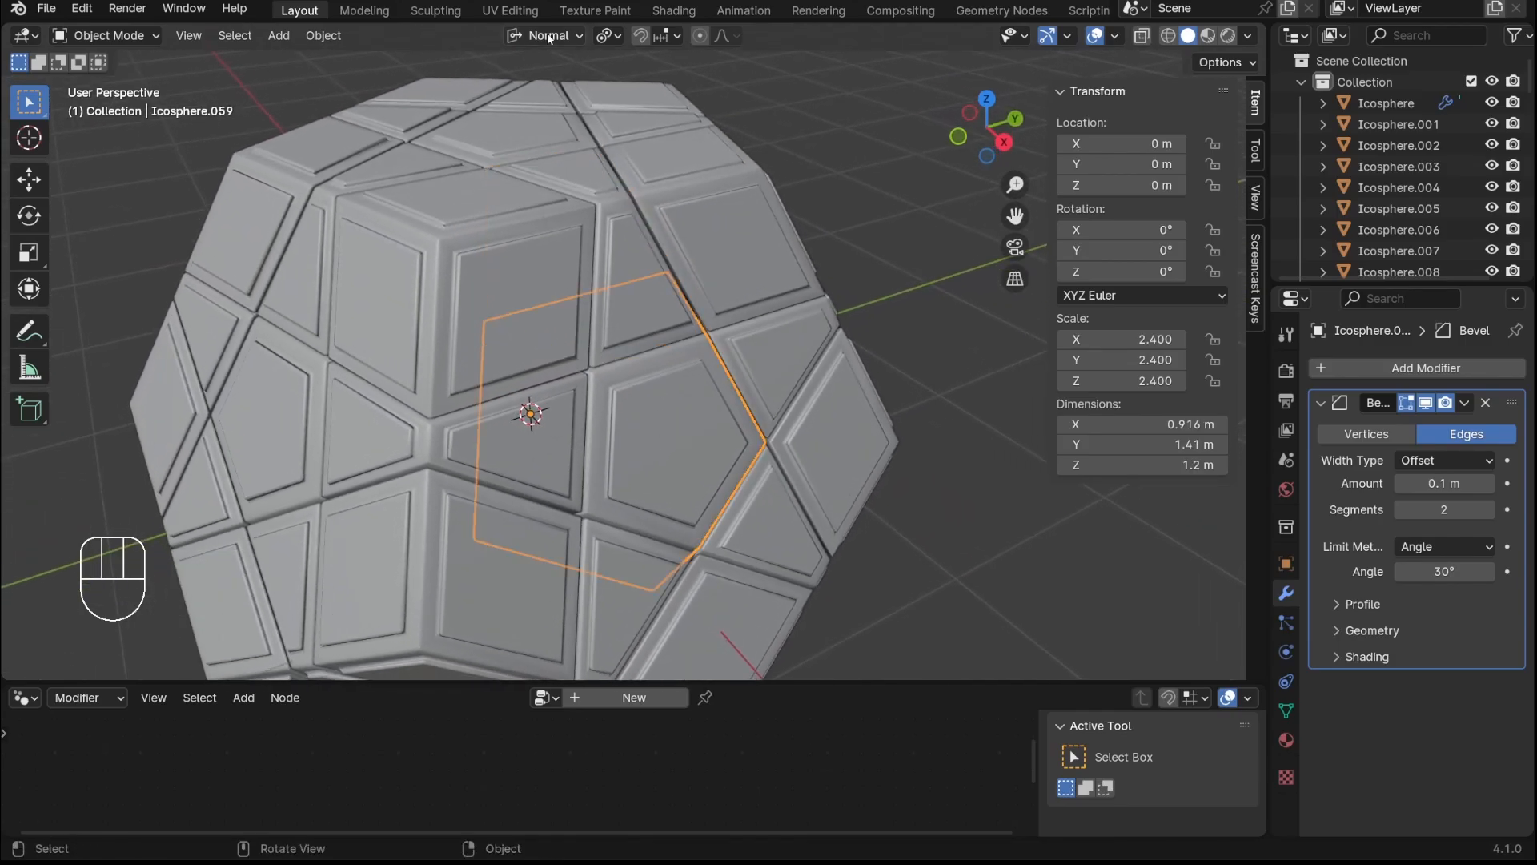
{"action": "left_click", "coordinate": [619, 38]}
{"action": "left_click", "coordinate": [631, 41]}
{"action": "left_click", "coordinate": [633, 41]}
{"action": "left_click", "coordinate": [611, 37]}
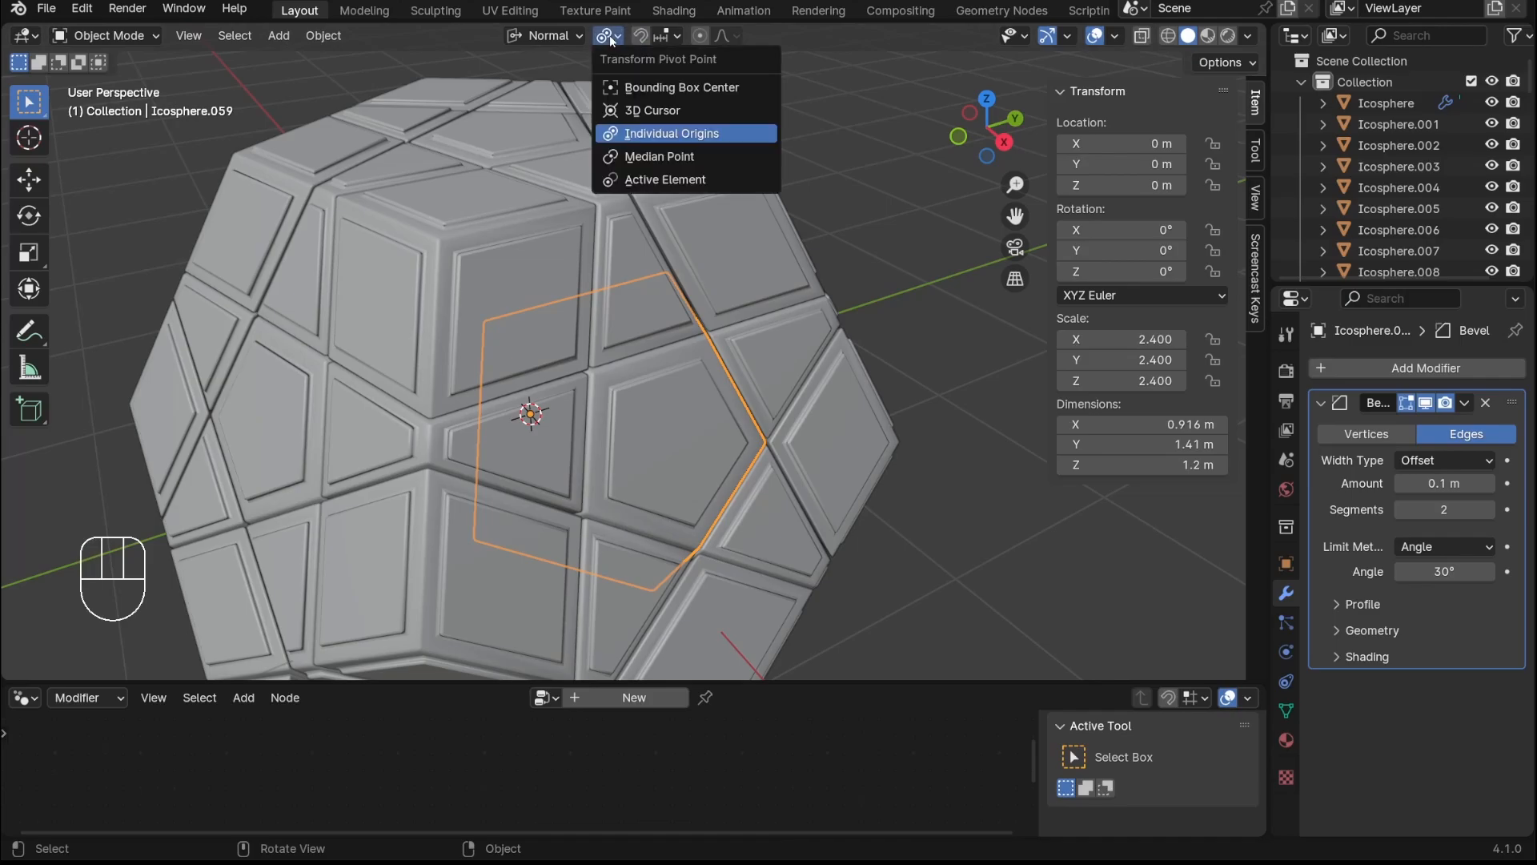
{"action": "left_click", "coordinate": [650, 84]}
{"action": "scroll", "coordinate": [620, 272], "scroll_direction": "down", "scroll_amount": 2}
{"action": "middle_click_drag", "start_coordinate": [612, 232], "coordinate": [570, 255]}
{"action": "middle_click_drag", "start_coordinate": [625, 370], "coordinate": [690, 311]}
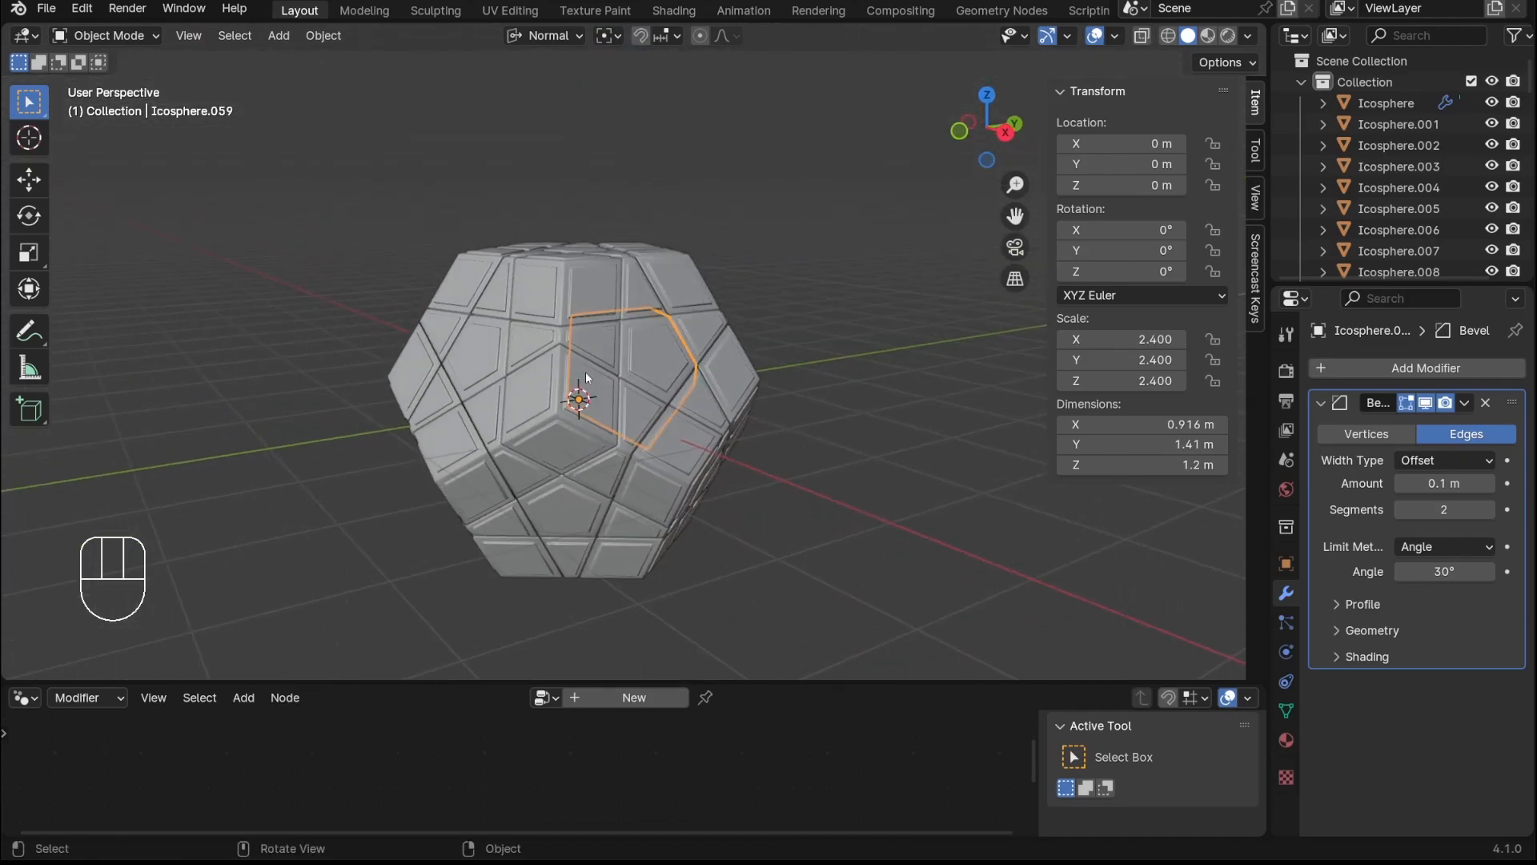
{"action": "middle_click_drag", "start_coordinate": [586, 374], "coordinate": [699, 330]}
{"action": "left_click_drag", "start_coordinate": [738, 282], "coordinate": [725, 412], "text": "shift"}
{"action": "middle_click_drag", "start_coordinate": [761, 424], "coordinate": [656, 396]}
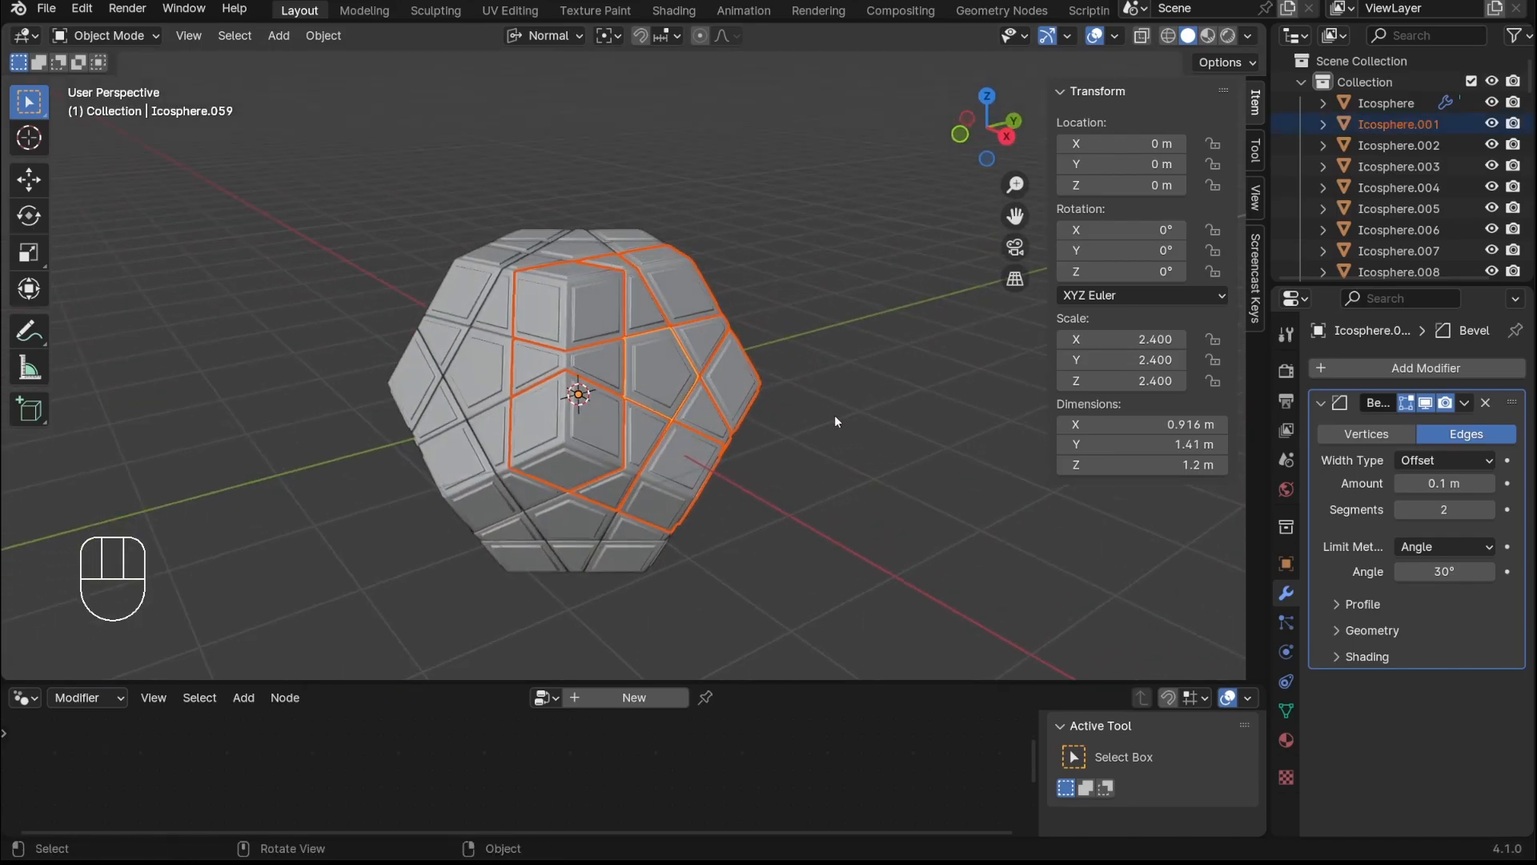
{"action": "key", "text": "r"}
{"action": "right_click", "coordinate": [809, 386]}
{"action": "key", "text": "r"}
{"action": "key", "text": "z"}
{"action": "right_click", "coordinate": [807, 331]}
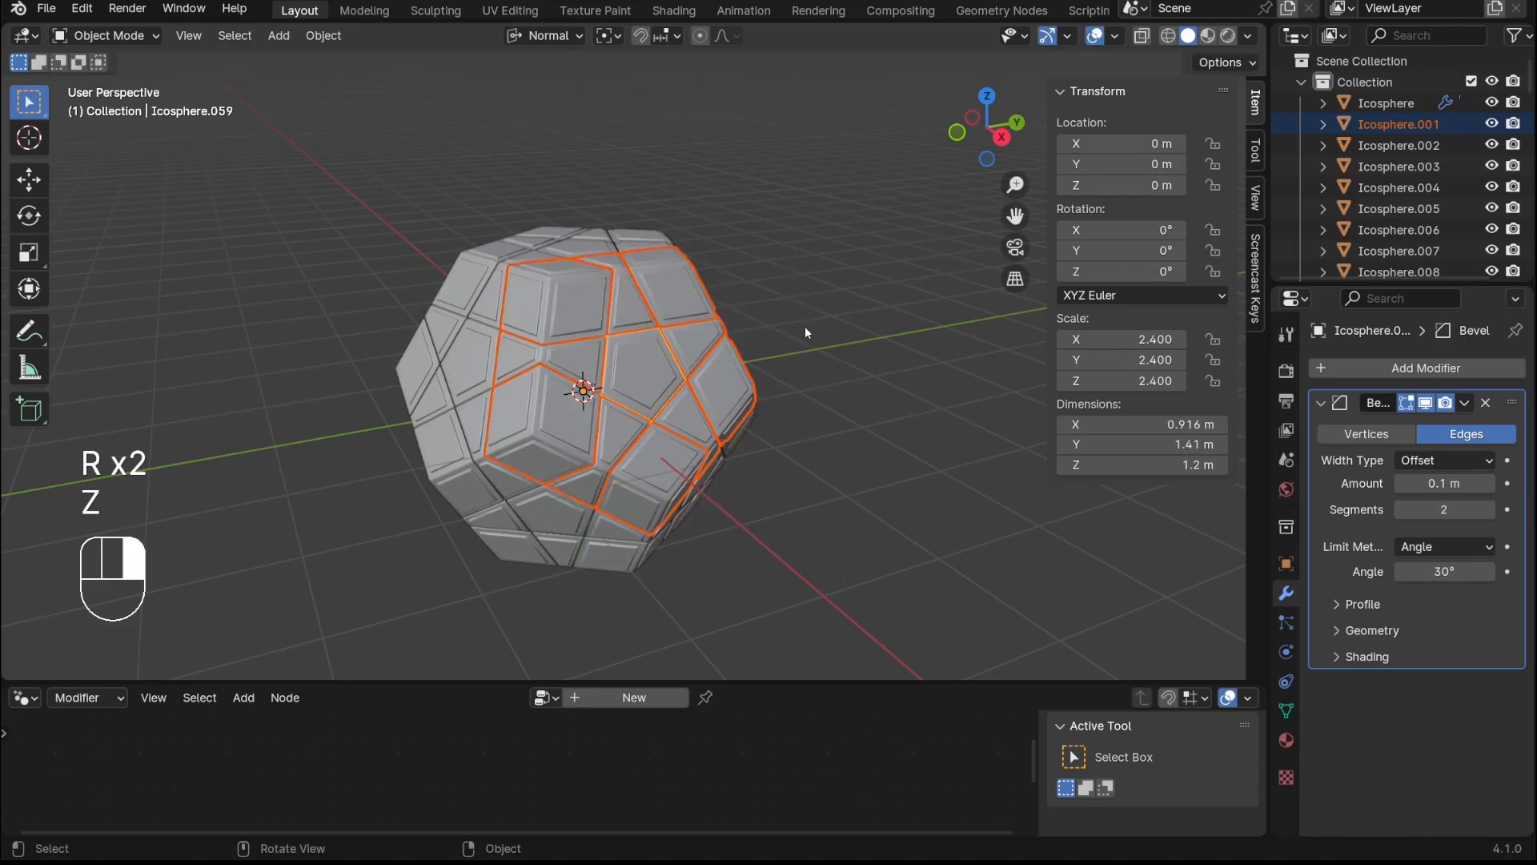
{"action": "key", "text": "r"}
{"action": "key", "text": "x"}
{"action": "right_click", "coordinate": [841, 328]}
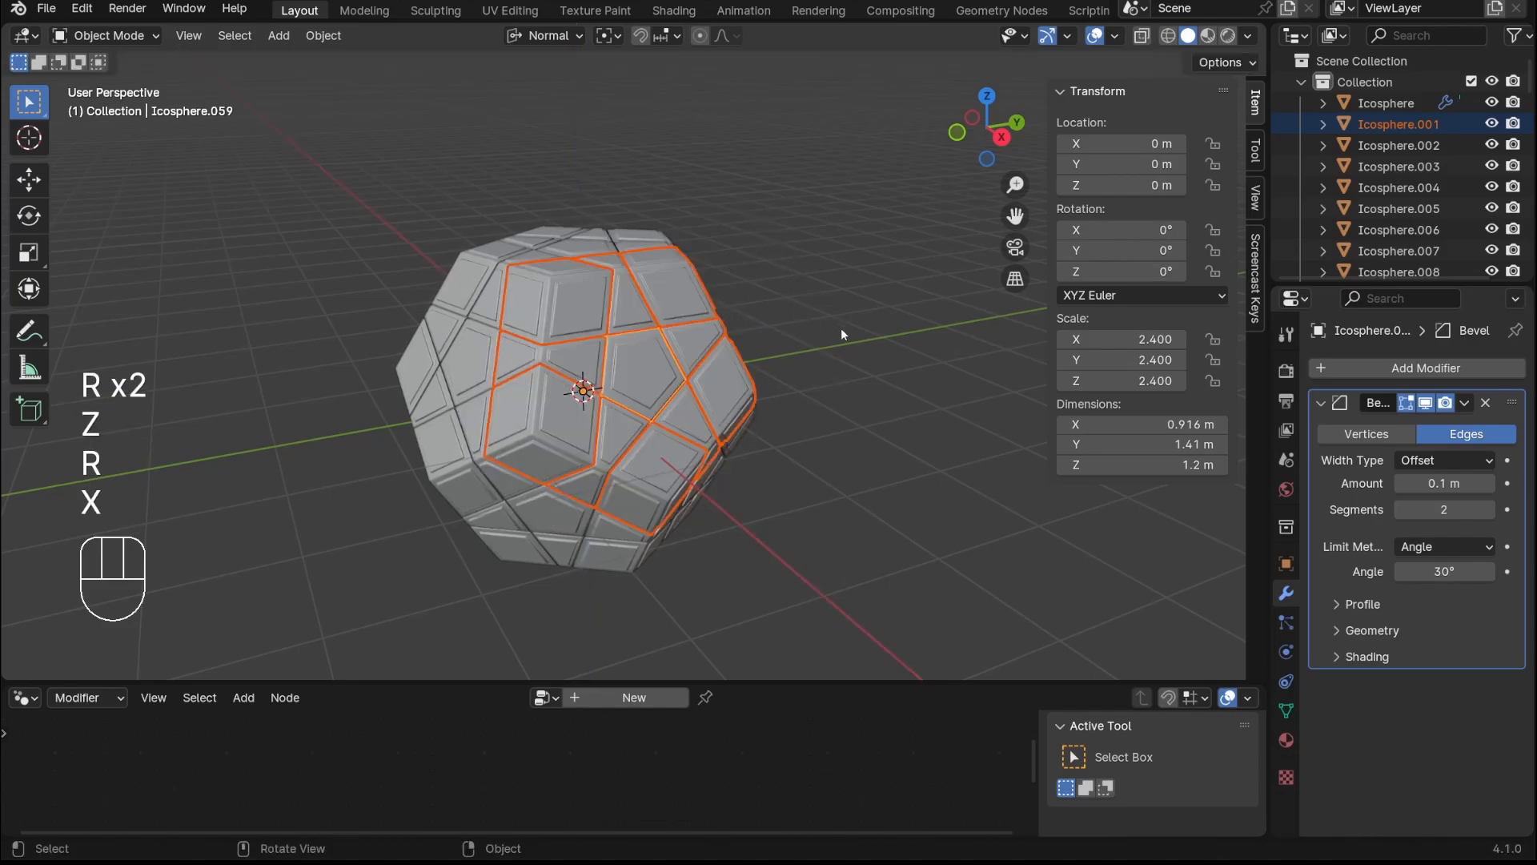
{"action": "key", "text": "r"}
{"action": "key", "text": "y"}
{"action": "right_click", "coordinate": [828, 361]}
{"action": "middle_click_drag", "start_coordinate": [828, 361], "coordinate": [677, 378]}
Select the pentagonal centre pieces of the side faces all around the dodecahedron, keeping the top one, and delete them
{"action": "left_click", "coordinate": [609, 390]}
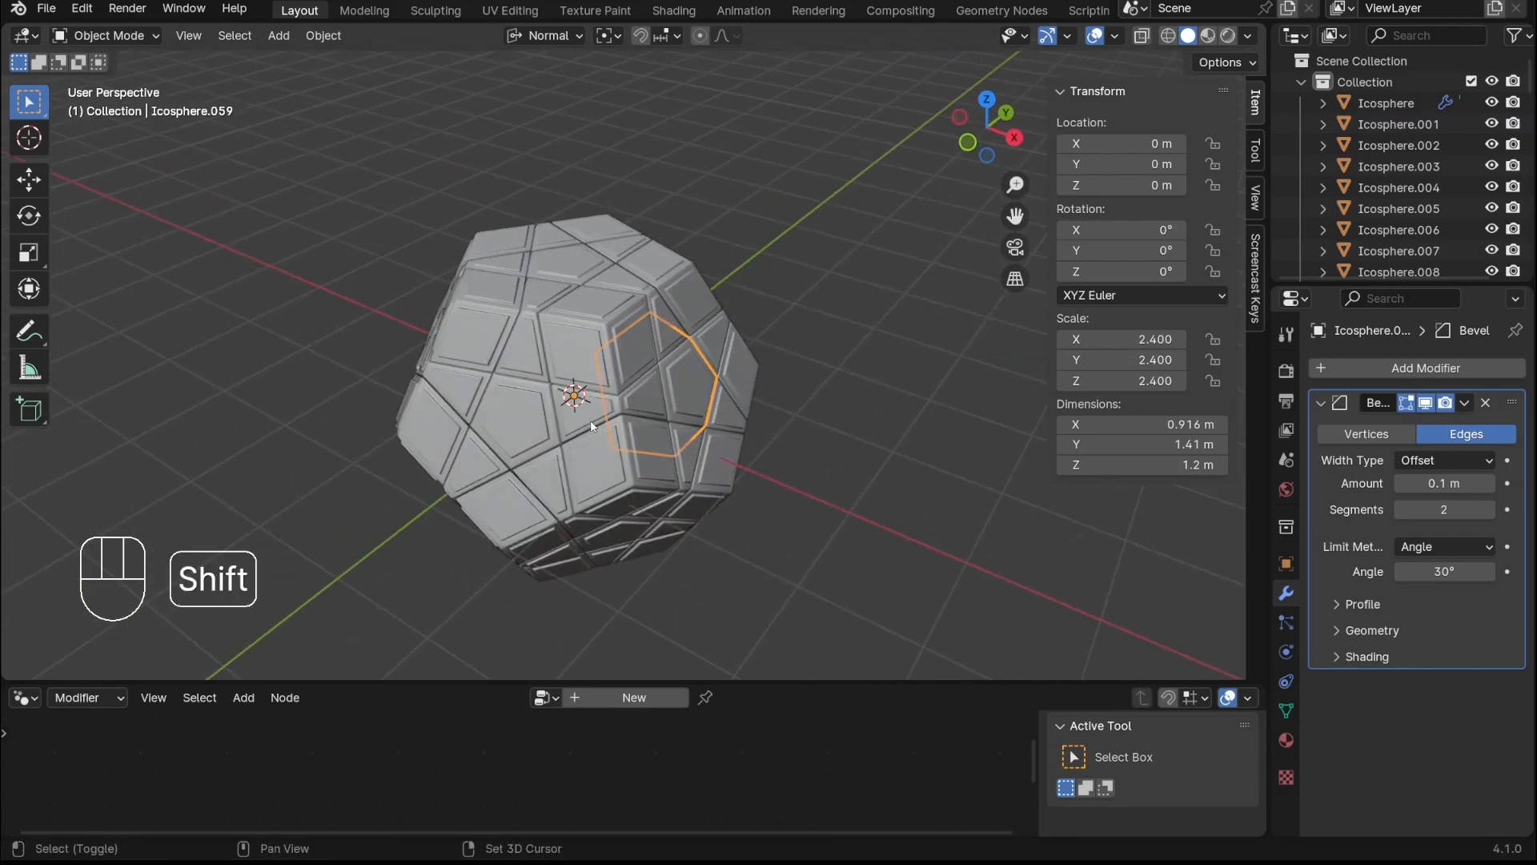
{"action": "middle_click_drag", "start_coordinate": [522, 411], "coordinate": [577, 493]}
{"action": "left_click", "coordinate": [501, 468], "text": "shift"}
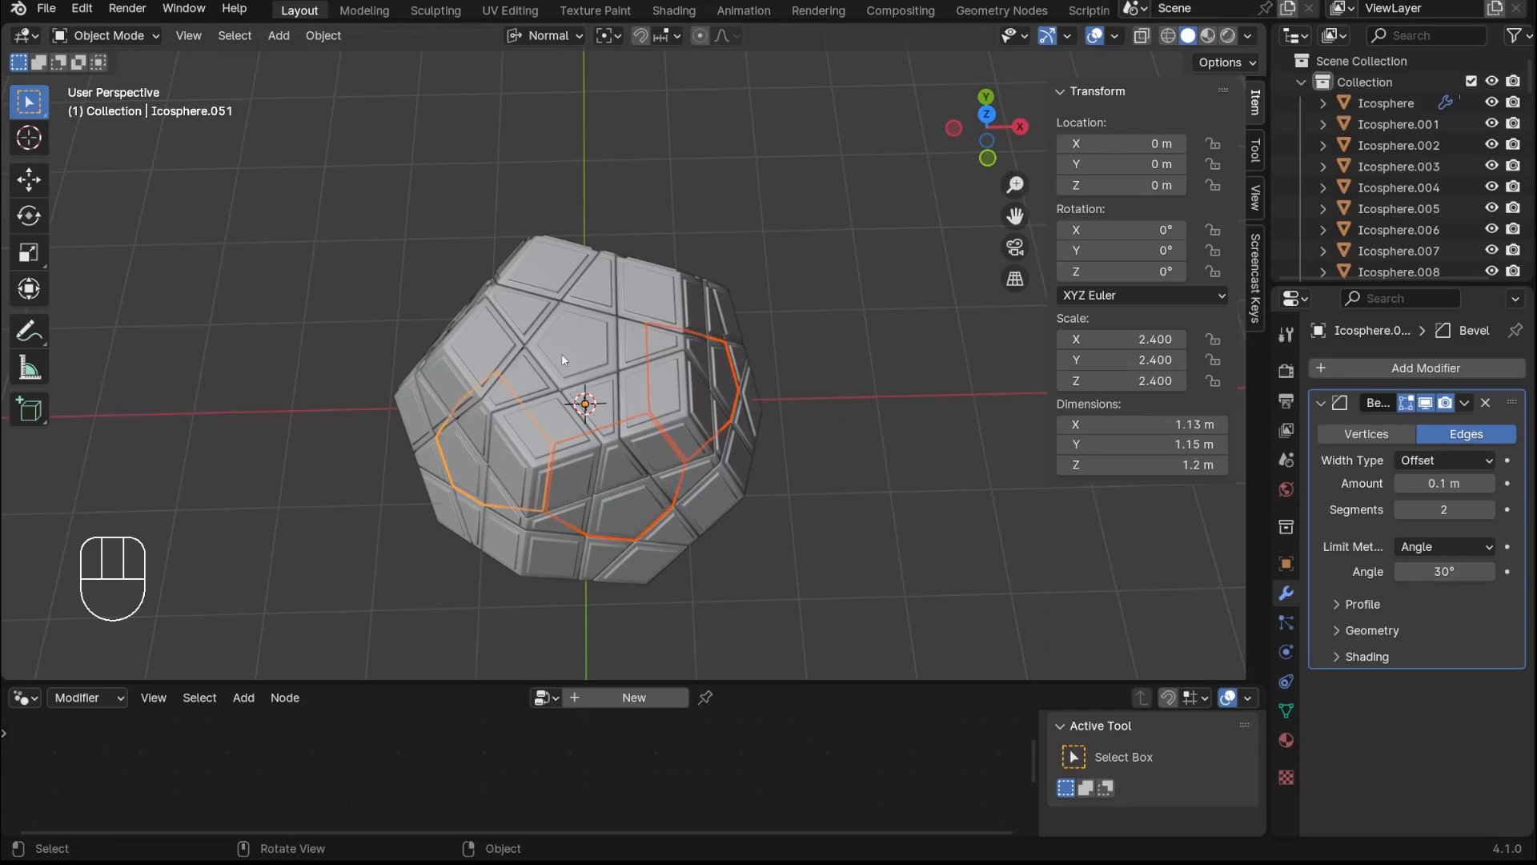
{"action": "middle_click_drag", "start_coordinate": [563, 360], "coordinate": [704, 360]}
{"action": "left_click", "coordinate": [503, 468], "text": "shift"}
{"action": "middle_click_drag", "start_coordinate": [503, 467], "coordinate": [546, 402]}
{"action": "left_click", "coordinate": [546, 399], "text": "shift"}
{"action": "middle_click_drag", "start_coordinate": [690, 511], "coordinate": [708, 247]}
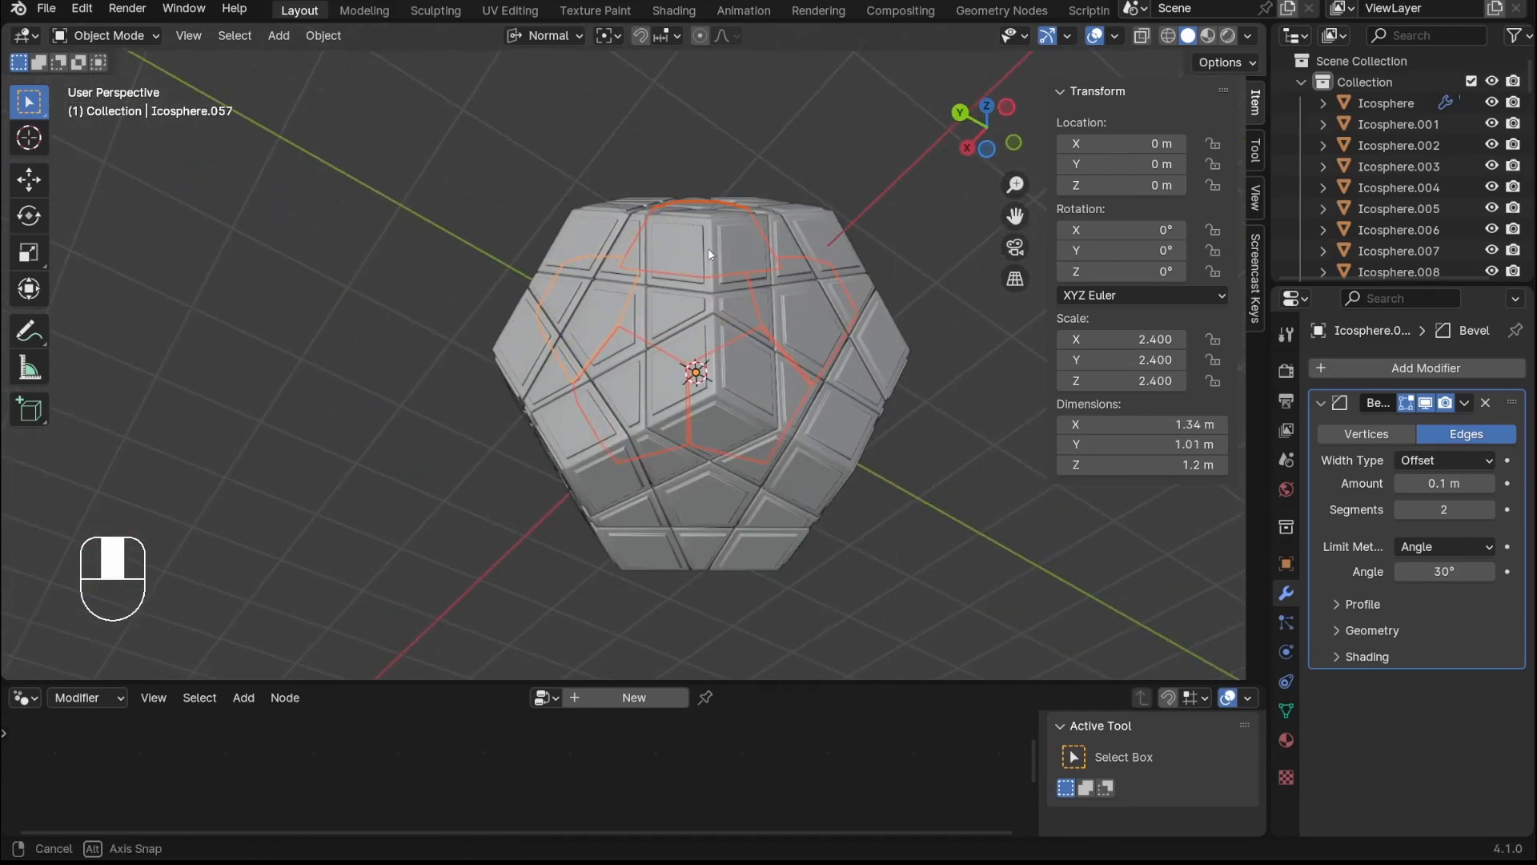
{"action": "left_click", "coordinate": [632, 381], "text": "shift"}
{"action": "left_click", "coordinate": [703, 498], "text": "shift"}
{"action": "middle_click_drag", "start_coordinate": [703, 498], "coordinate": [677, 376]}
{"action": "middle_click_drag", "start_coordinate": [518, 484], "coordinate": [855, 447]}
{"action": "left_click", "coordinate": [410, 332], "text": "shift"}
{"action": "middle_click_drag", "start_coordinate": [531, 388], "coordinate": [576, 308]}
{"action": "left_click", "coordinate": [637, 327], "text": "shift"}
{"action": "key", "text": "x"}
{"action": "left_click", "coordinate": [608, 397]}
Select the top face's centre piece and examine its orientation relative to the axes and the emptied faces from several views
{"action": "left_click", "coordinate": [577, 308]}
{"action": "scroll", "coordinate": [612, 298], "scroll_direction": "up", "scroll_amount": 4}
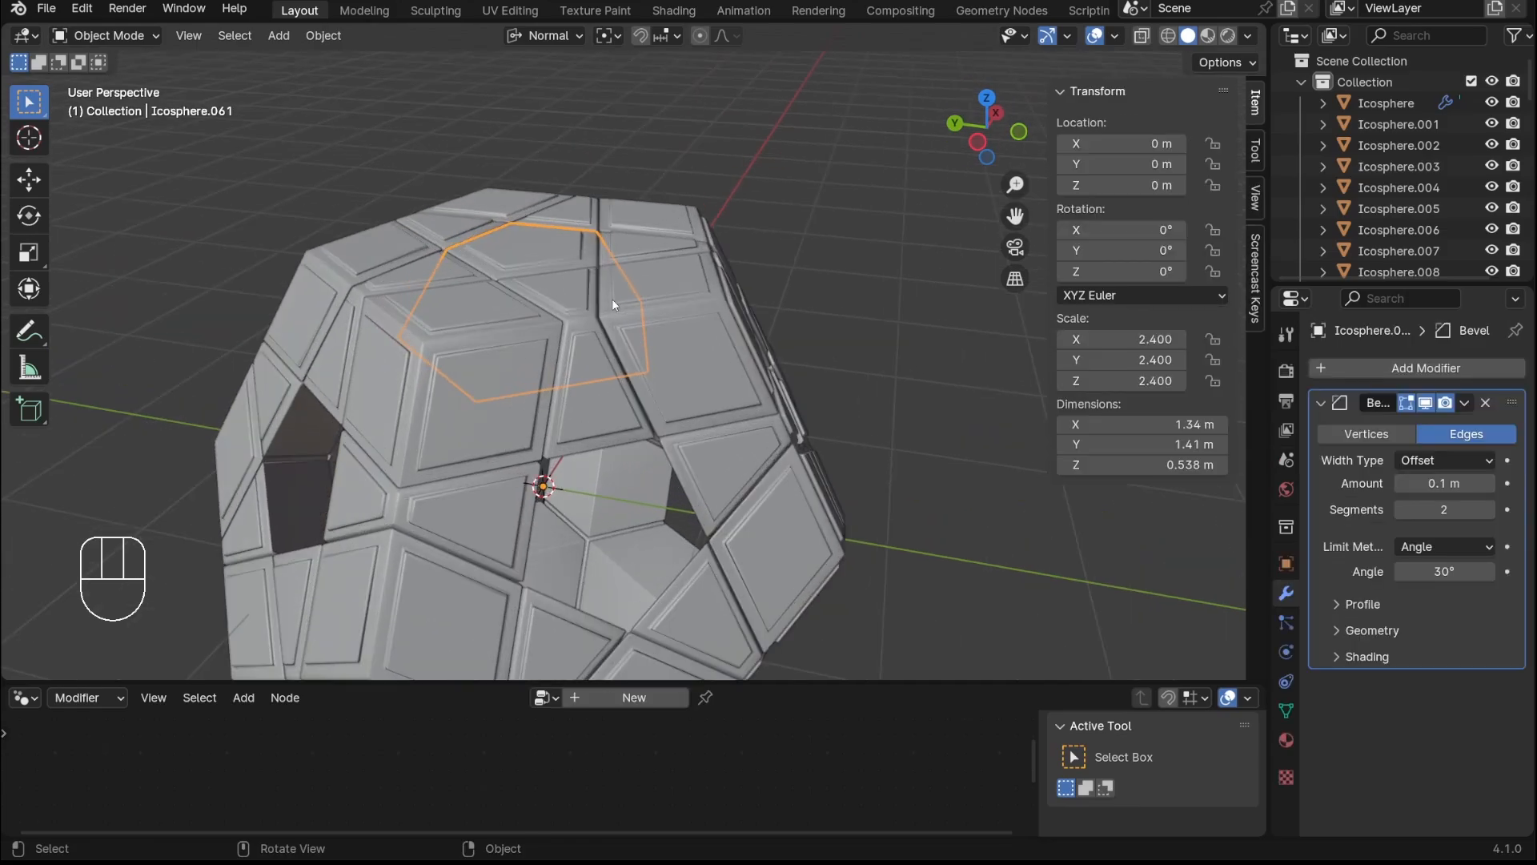
{"action": "key", "text": "r"}
{"action": "key", "text": "z"}
{"action": "right_click", "coordinate": [759, 400]}
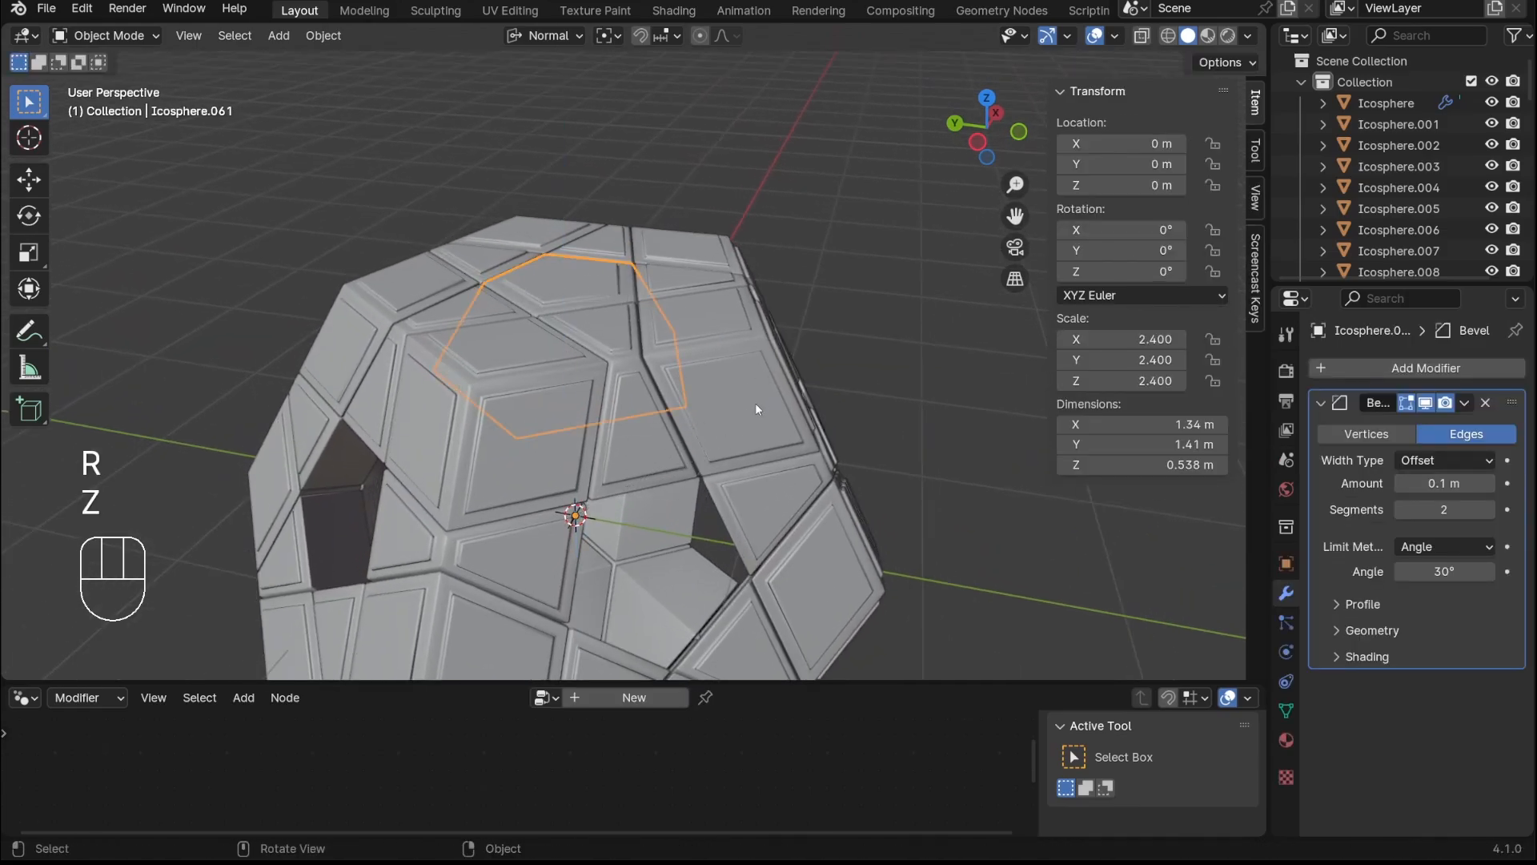
{"action": "scroll", "coordinate": [756, 402], "scroll_direction": "down", "scroll_amount": 3}
{"action": "mouse_move", "coordinate": [756, 402]}
{"action": "middle_mouse_down"}
{"action": "mouse_move", "coordinate": [652, 411]}
{"action": "mouse_move", "coordinate": [618, 435]}
{"action": "mouse_move", "coordinate": [762, 411]}
{"action": "middle_mouse_up"}
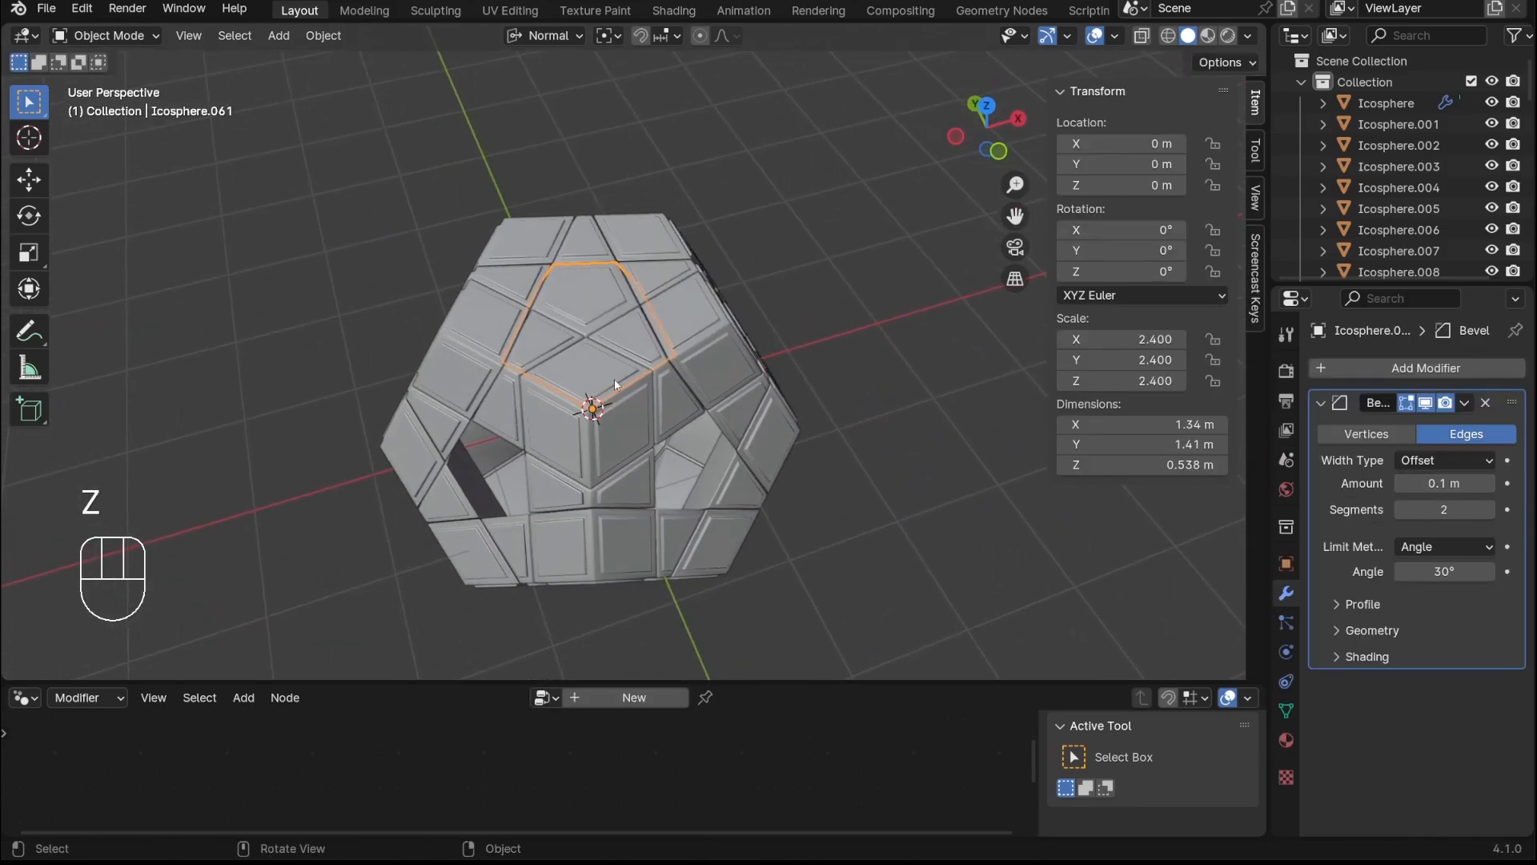
{"action": "middle_click_drag", "start_coordinate": [614, 381], "coordinate": [576, 479]}
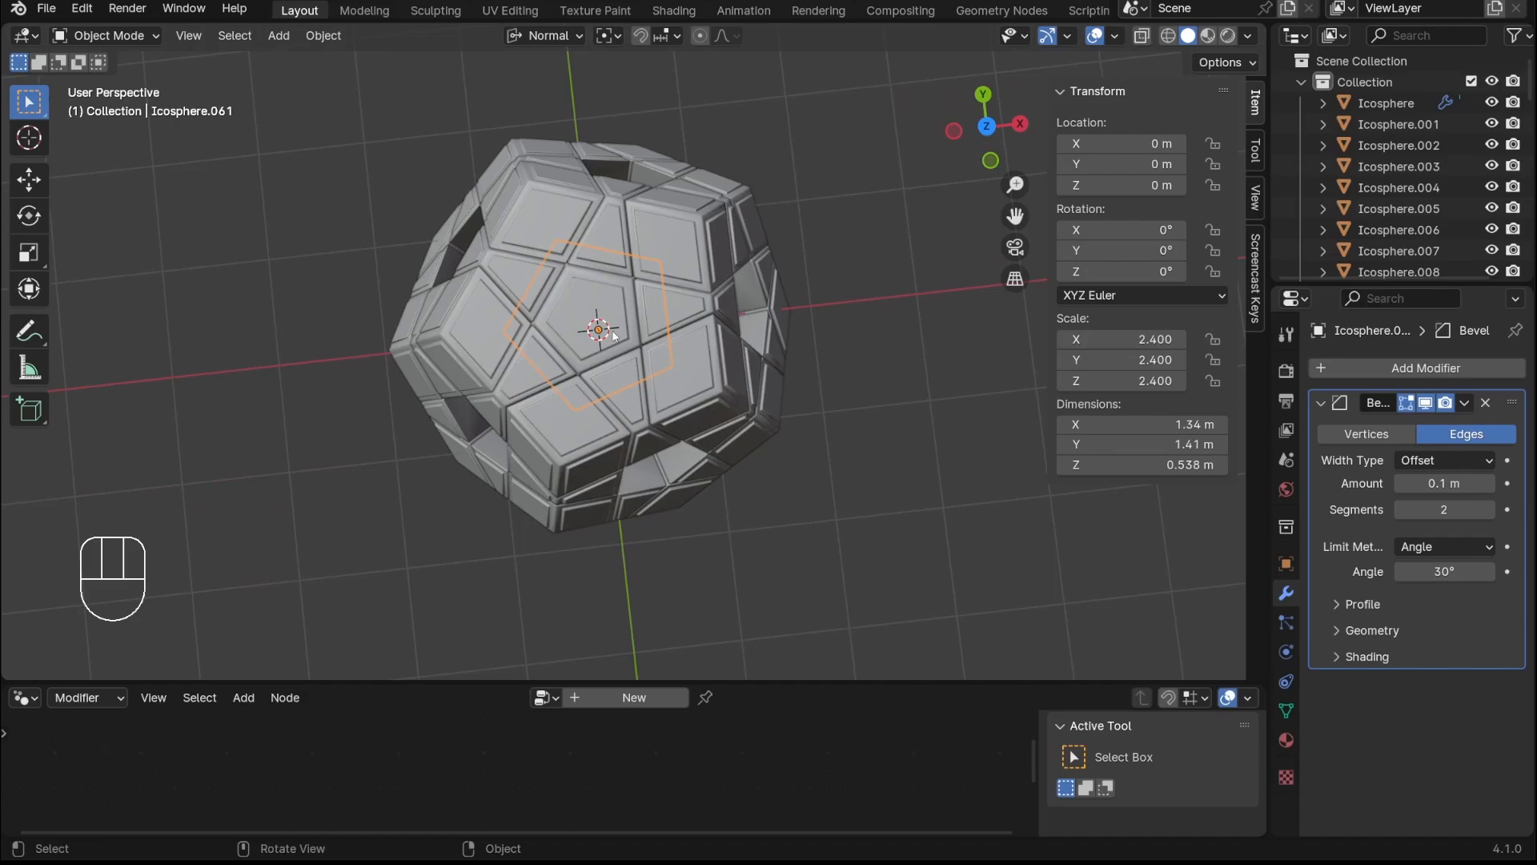
{"action": "left_click", "coordinate": [993, 130]}
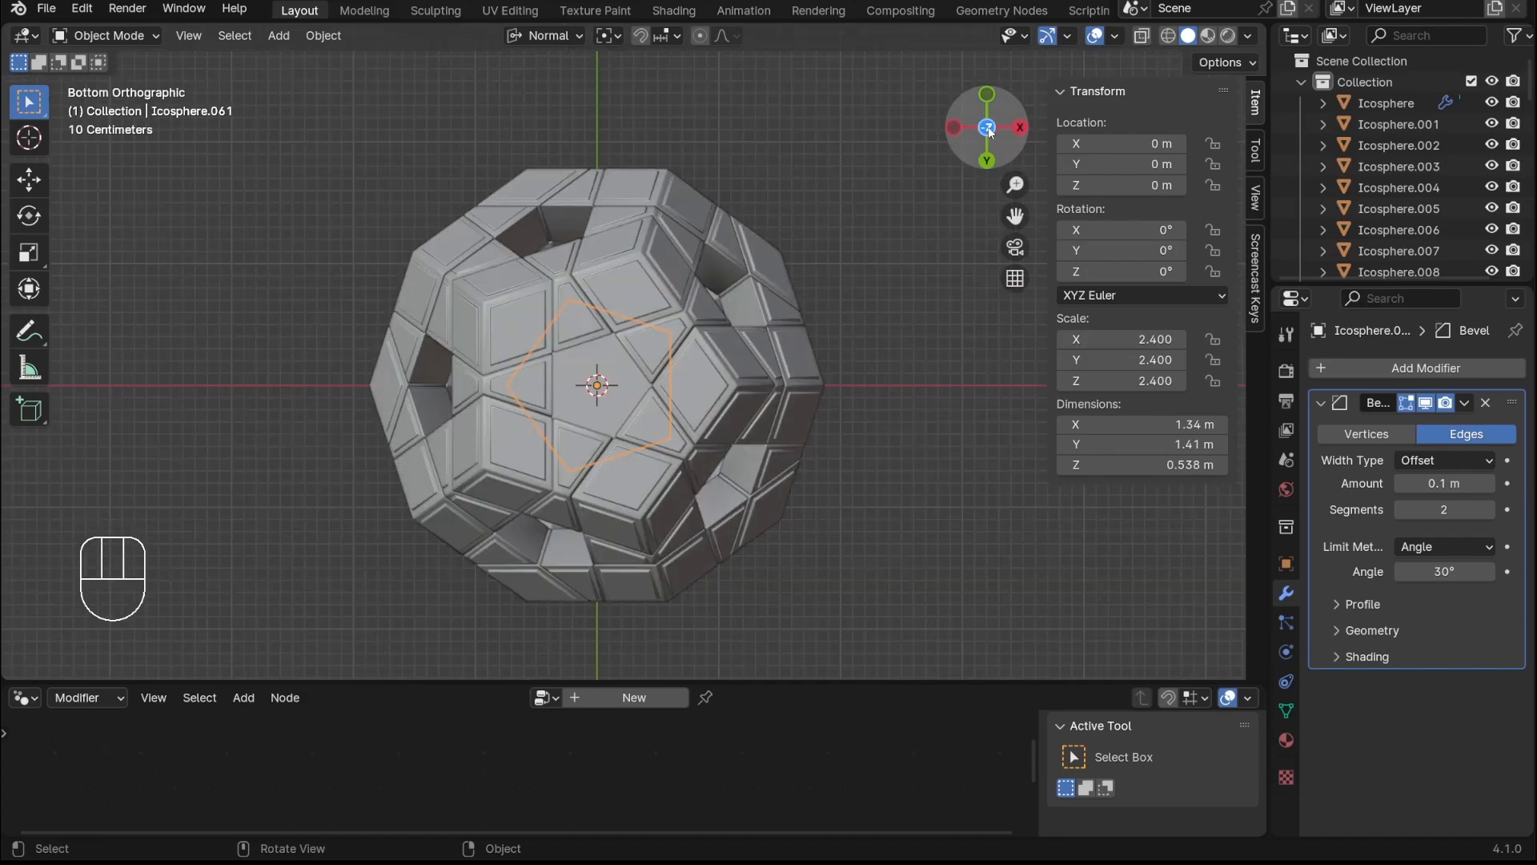
{"action": "left_click", "coordinate": [991, 130]}
{"action": "mouse_move", "coordinate": [677, 392]}
{"action": "middle_mouse_down", "text": "shift"}
{"action": "mouse_move", "coordinate": [675, 377]}
{"action": "mouse_move", "coordinate": [655, 392]}
{"action": "middle_mouse_up", "text": "shift"}
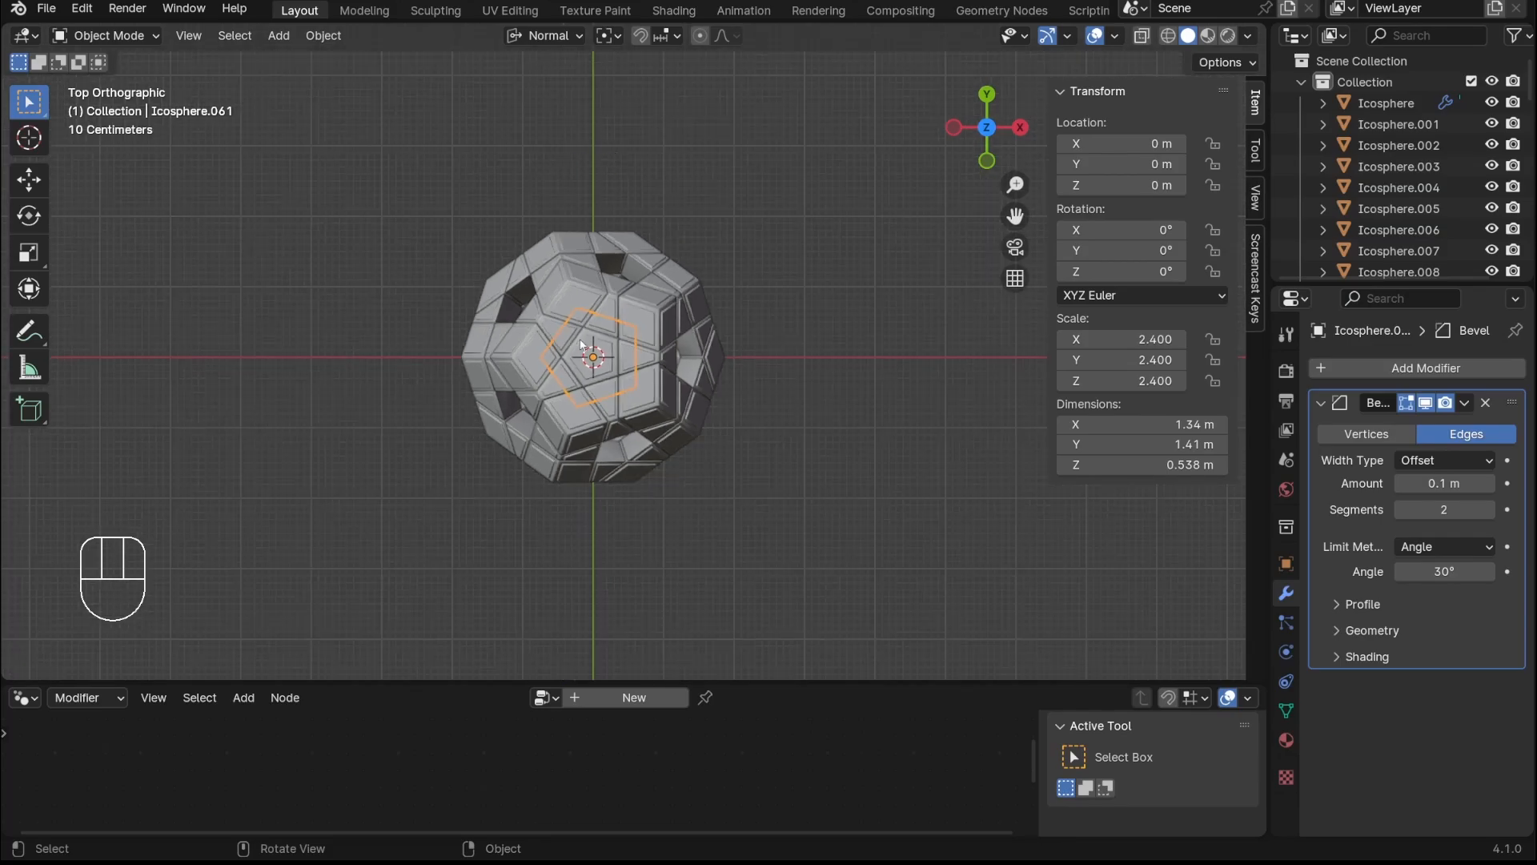
{"action": "scroll", "coordinate": [780, 483], "scroll_direction": "up", "scroll_amount": 5}
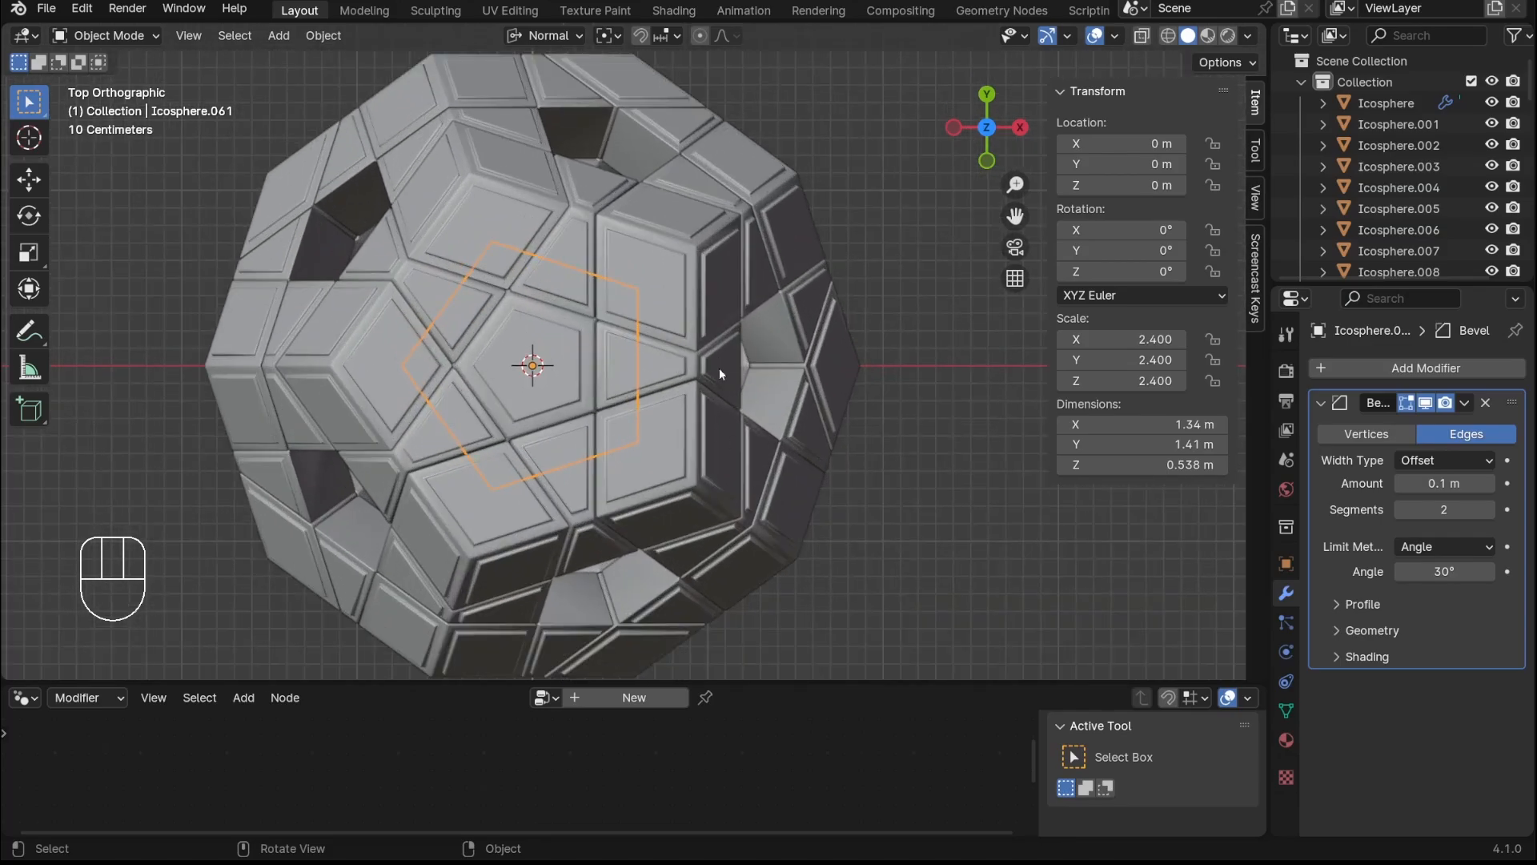
{"action": "middle_click_drag", "start_coordinate": [719, 367], "coordinate": [849, 440]}
Duplicate the top centre piece and rotate the copy 63.5° about its normal Y axis toward the empty side face
{"action": "key", "text": "shift+d"}
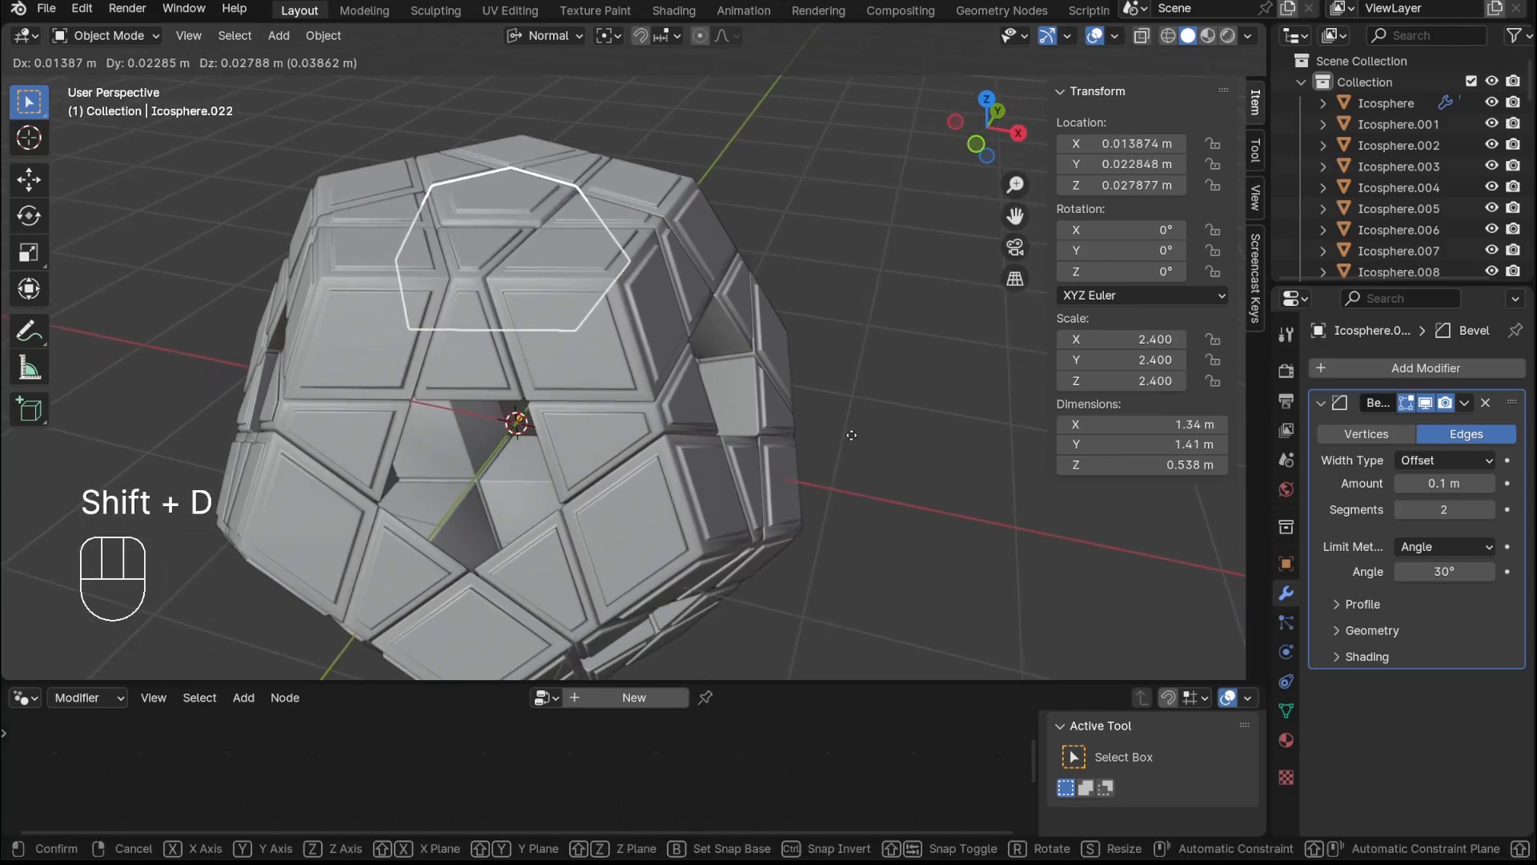
{"action": "key", "text": "r"}
{"action": "key", "text": "y"}
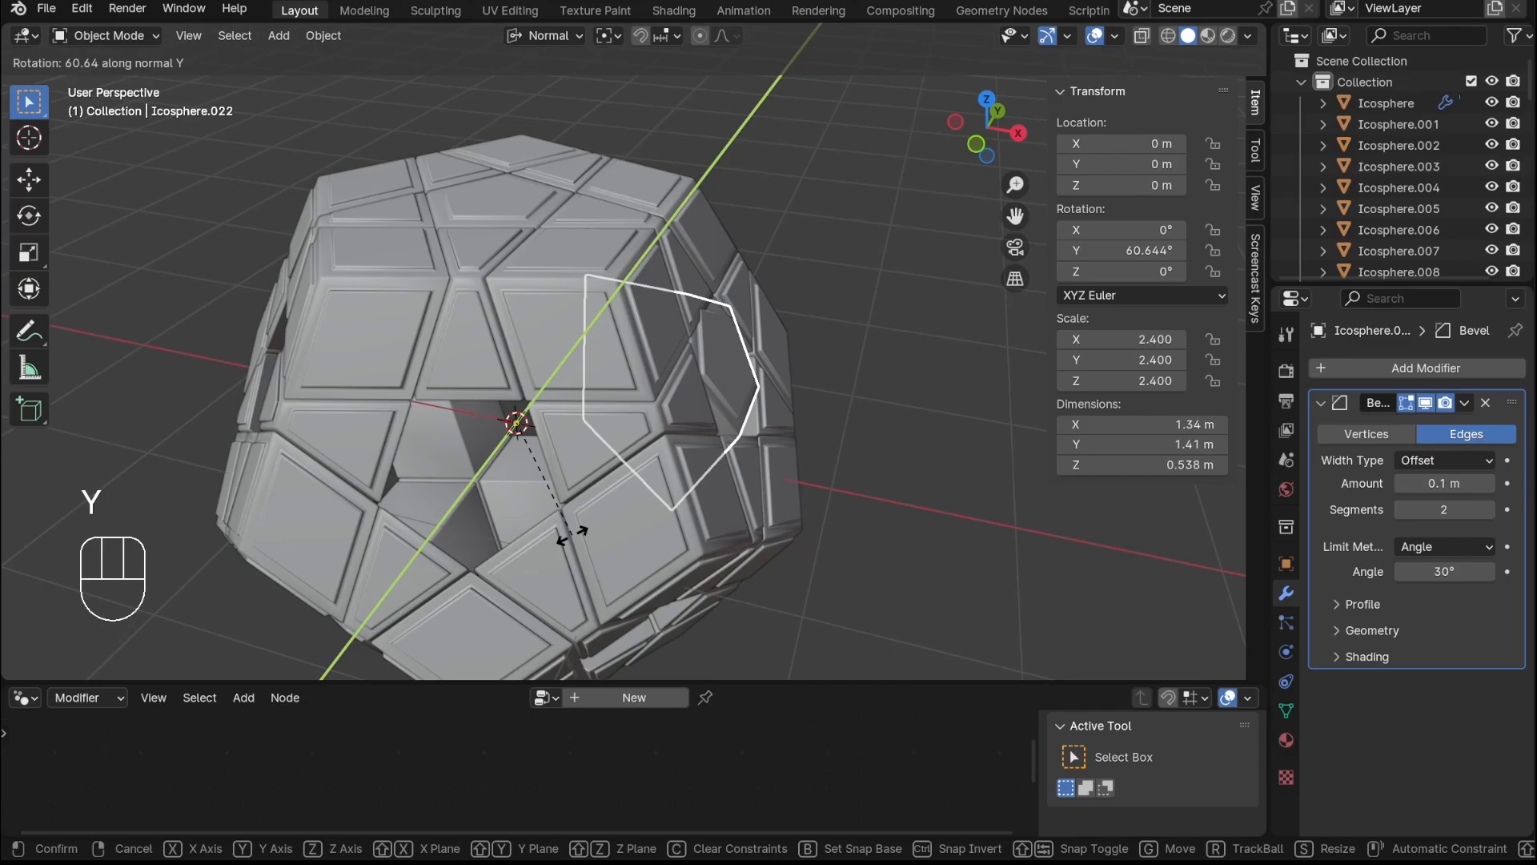
{"action": "type", "text": "63.5"}
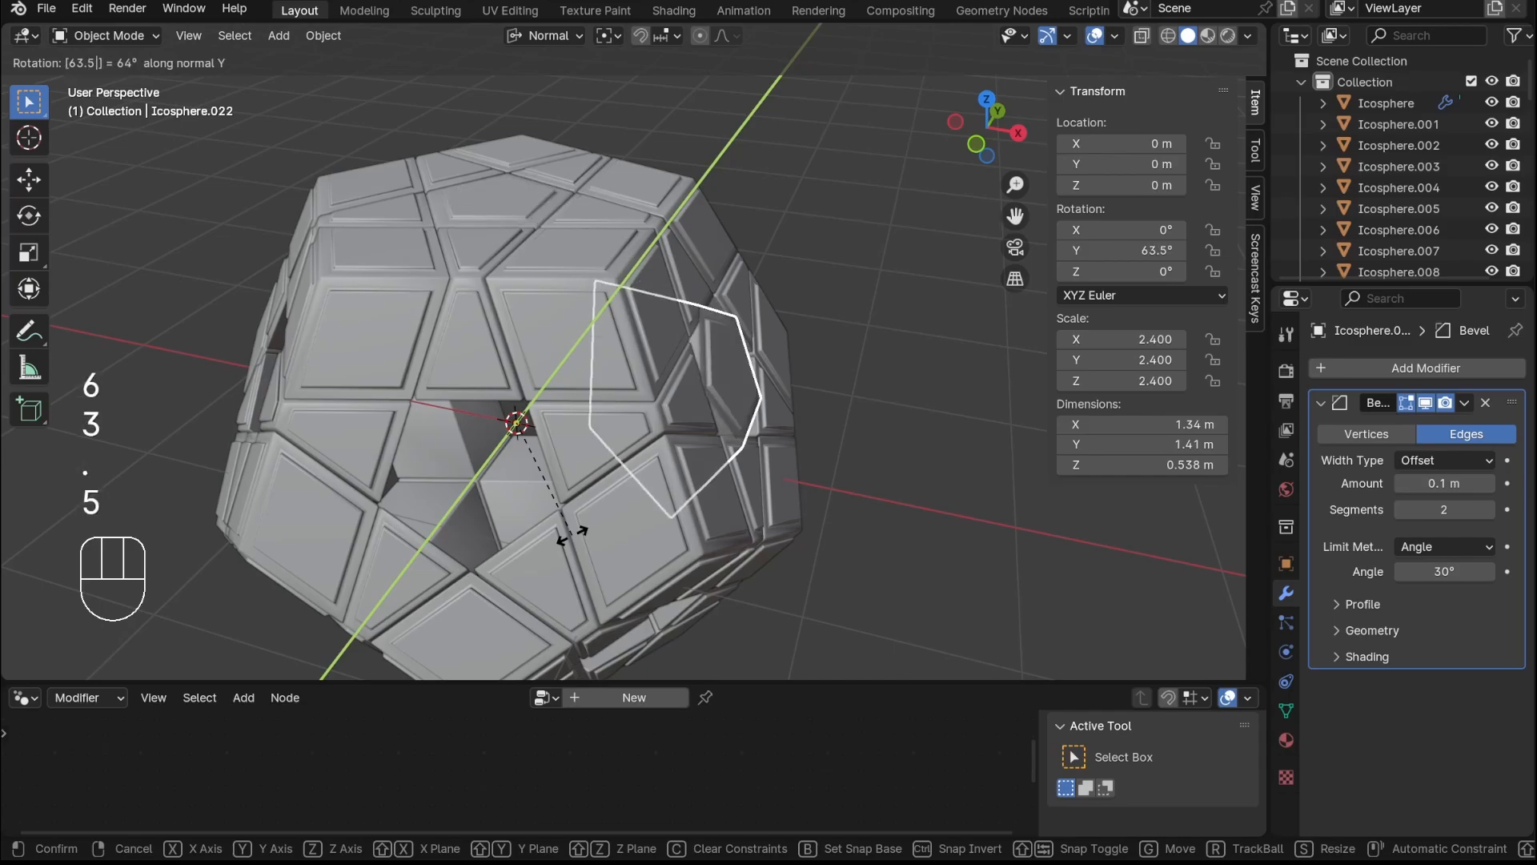
{"action": "key", "text": "Return"}
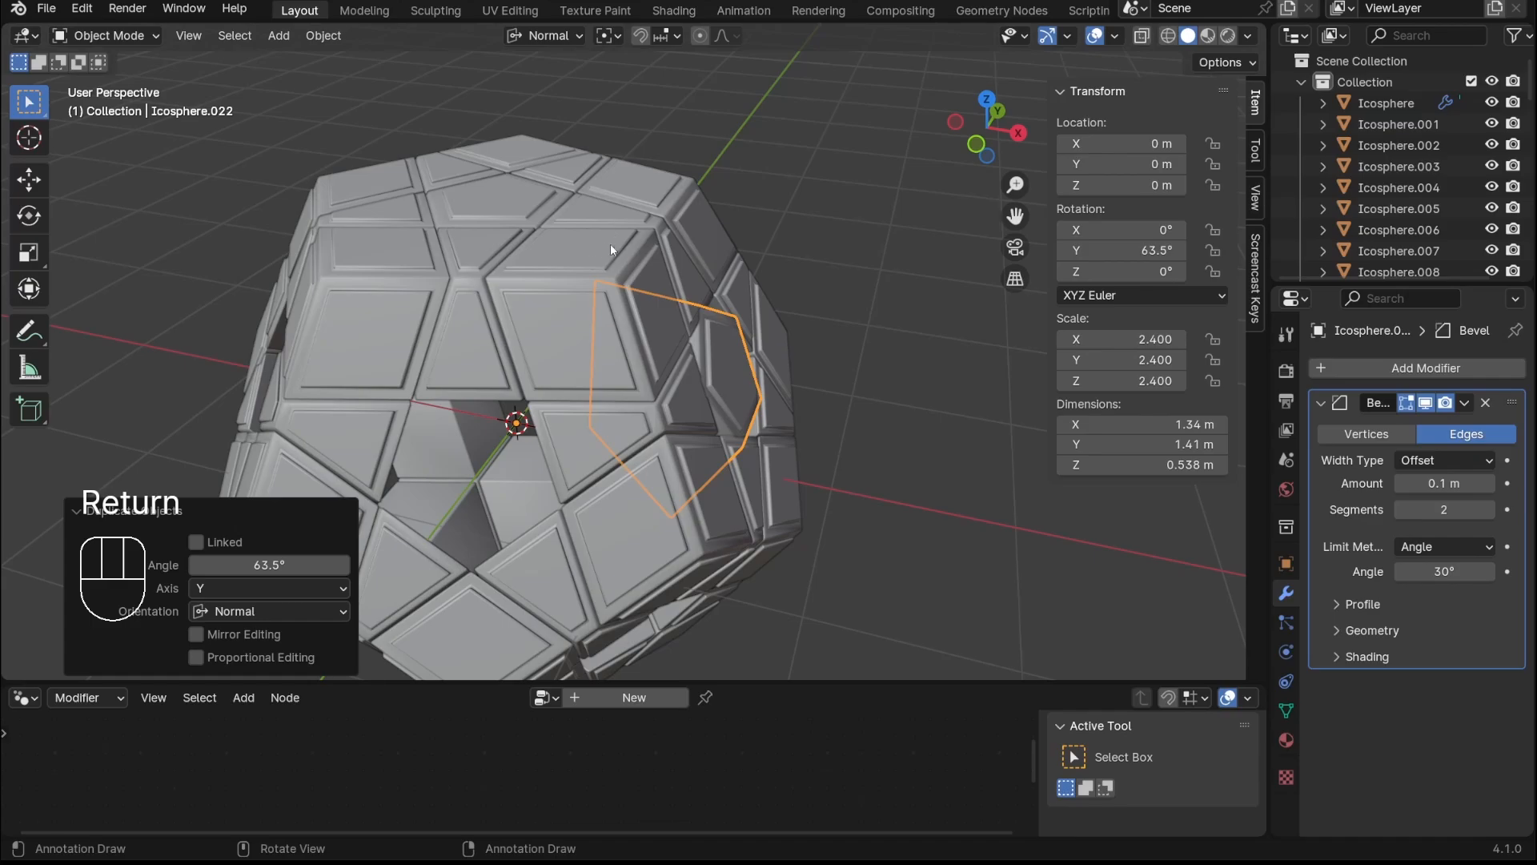
Rotate the duplicated centre piece 36° about its normal Z axis to fit the side face's pentagonal opening
{"action": "scroll", "coordinate": [776, 367], "scroll_direction": "up", "scroll_amount": 2}
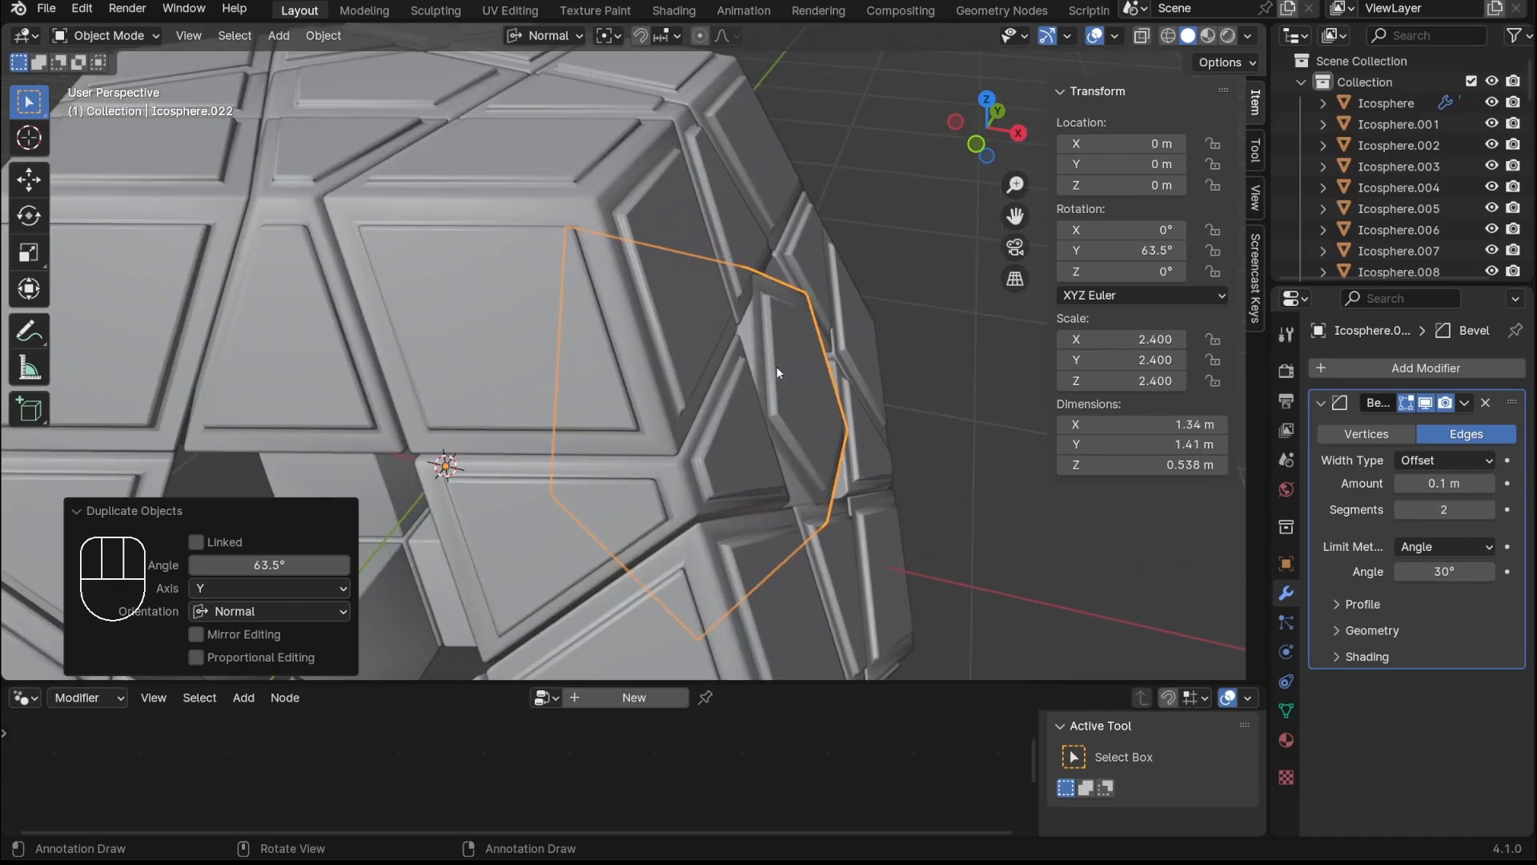
{"action": "middle_click_drag", "start_coordinate": [776, 366], "coordinate": [862, 474]}
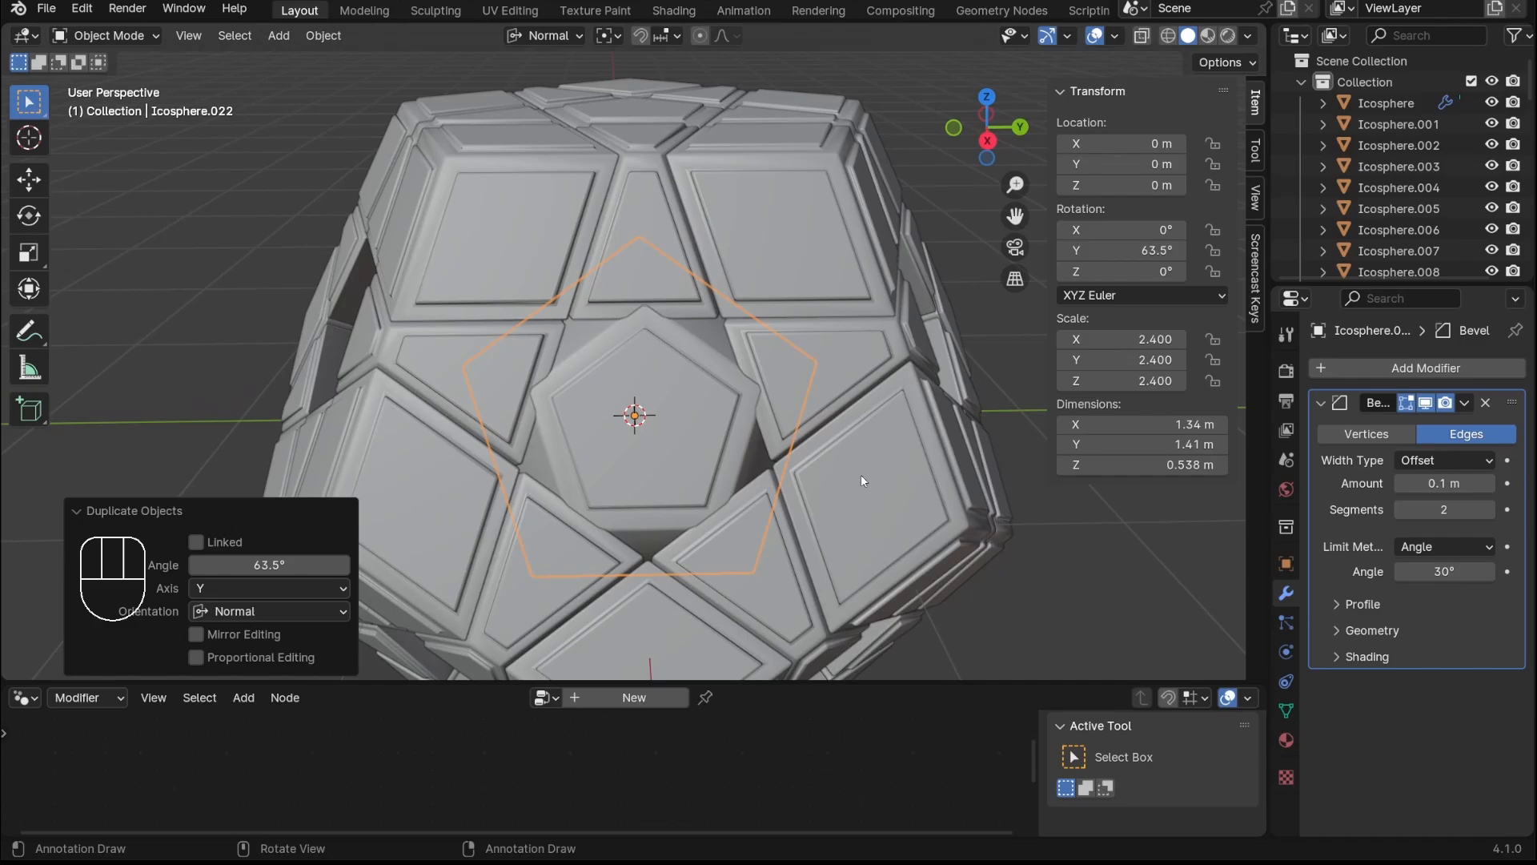
{"action": "key", "text": "r"}
{"action": "key", "text": "z"}
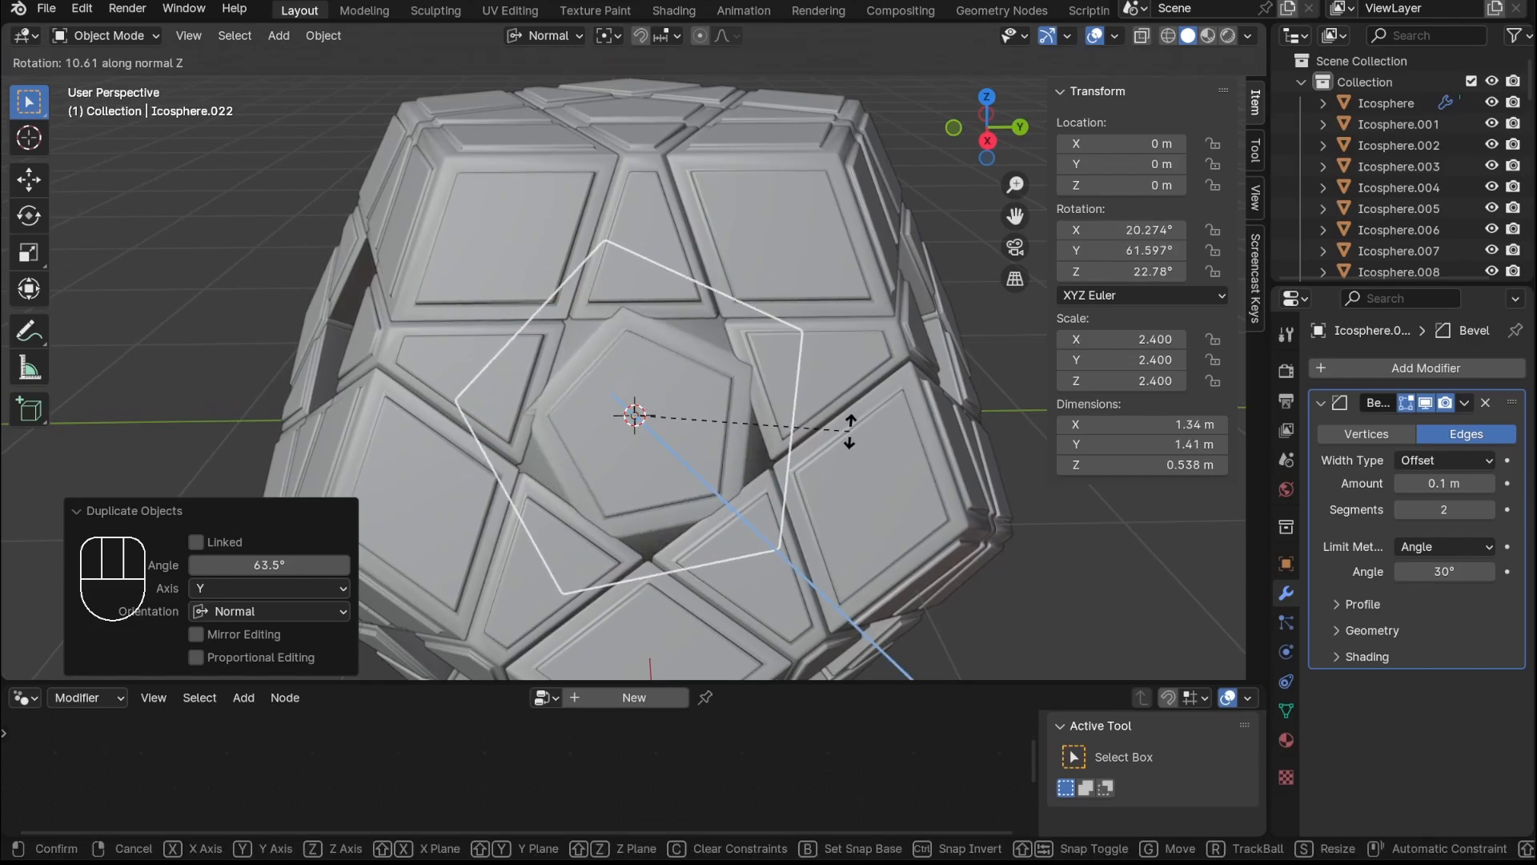
{"action": "type", "text": "36"}
{"action": "key", "text": "Return"}
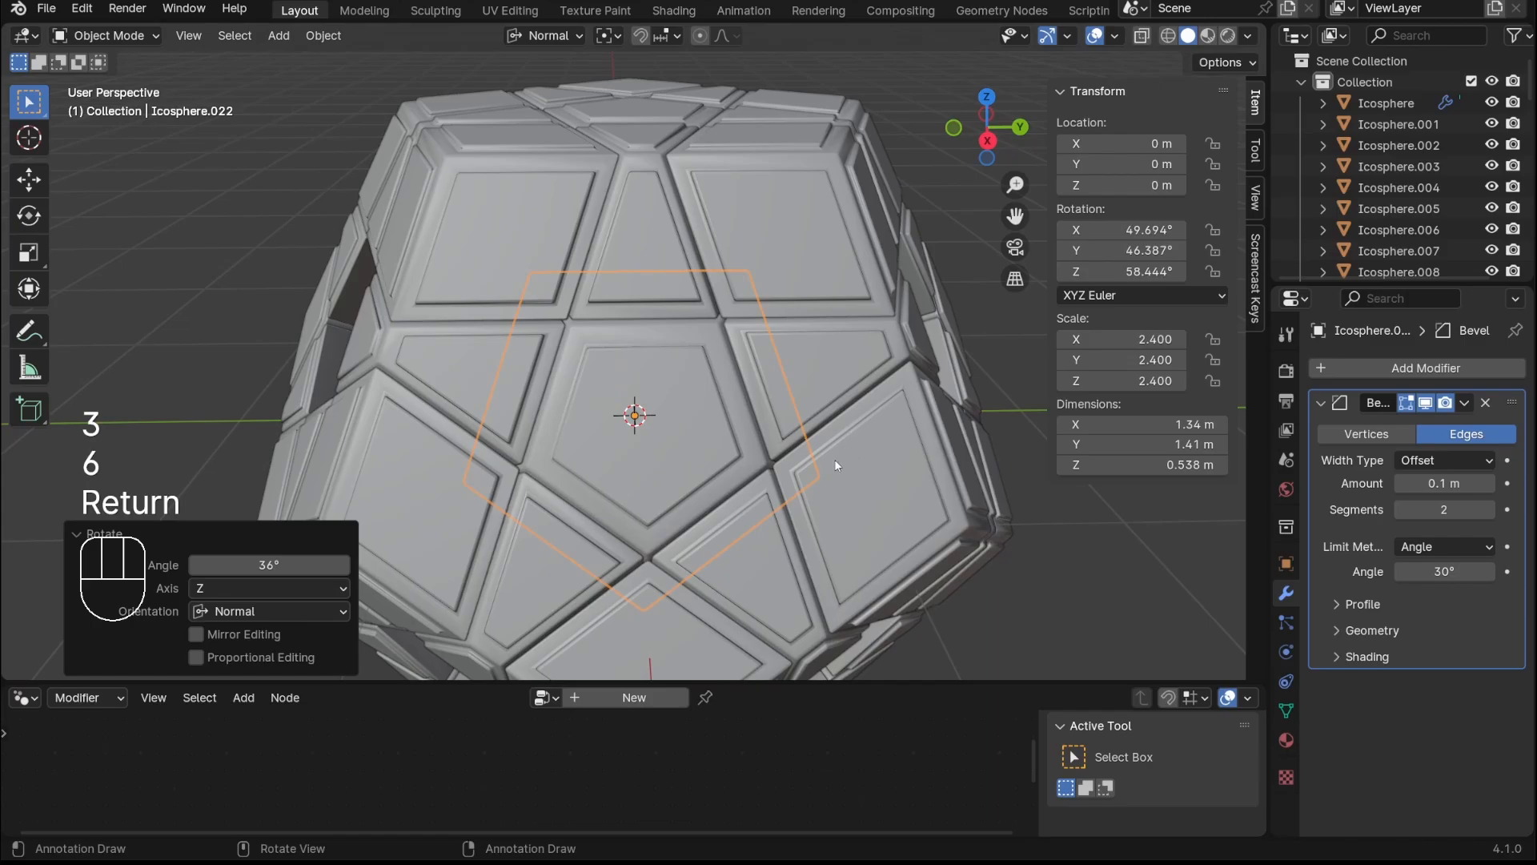
Examine the duplicated centre piece's alignment with its neighbours in the front wireframe view, then return to solid shading
{"action": "middle_click_drag", "start_coordinate": [835, 460], "coordinate": [796, 453]}
{"action": "left_click", "coordinate": [956, 128]}
{"action": "middle_click_drag", "start_coordinate": [890, 294], "coordinate": [727, 306], "text": "shift"}
{"action": "key", "text": "z"}
{"action": "left_click", "coordinate": [565, 319]}
{"action": "scroll", "coordinate": [775, 368], "scroll_direction": "up", "scroll_amount": 7}
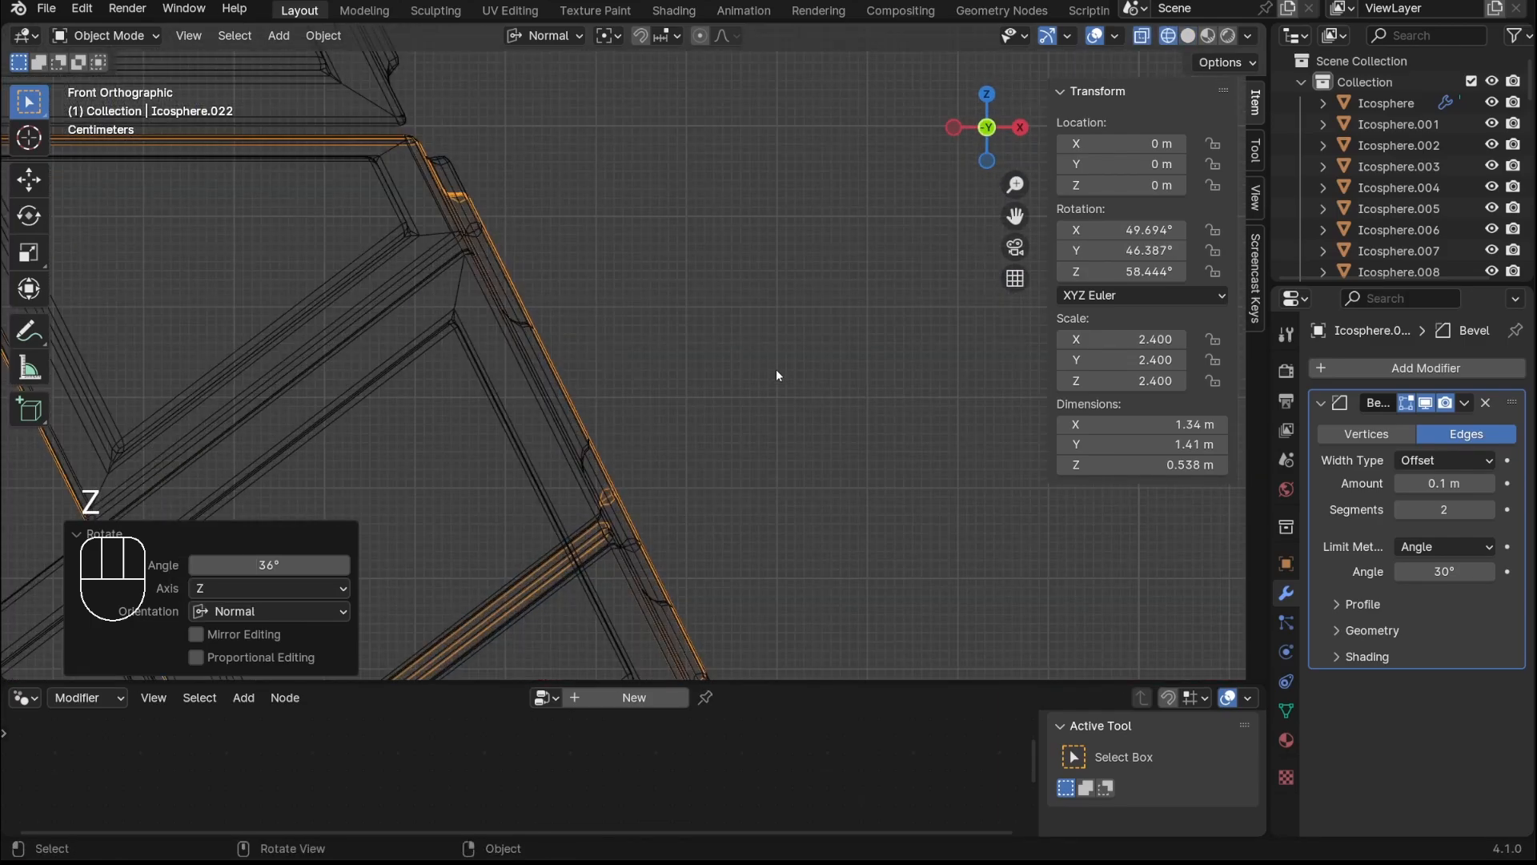
{"action": "scroll", "coordinate": [480, 157], "scroll_direction": "up", "scroll_amount": 5}
{"action": "mouse_move", "coordinate": [671, 413]}
{"action": "middle_mouse_down", "text": "shift"}
{"action": "mouse_move", "coordinate": [656, 45]}
{"action": "mouse_move", "coordinate": [536, 419]}
{"action": "mouse_move", "coordinate": [502, 350]}
{"action": "mouse_move", "coordinate": [748, 144]}
{"action": "mouse_move", "coordinate": [881, 457]}
{"action": "mouse_move", "coordinate": [1026, 59]}
{"action": "mouse_move", "coordinate": [1044, 56]}
{"action": "middle_mouse_up", "text": "shift"}
{"action": "scroll", "coordinate": [789, 357], "scroll_direction": "down", "scroll_amount": 5}
{"action": "key", "text": "z"}
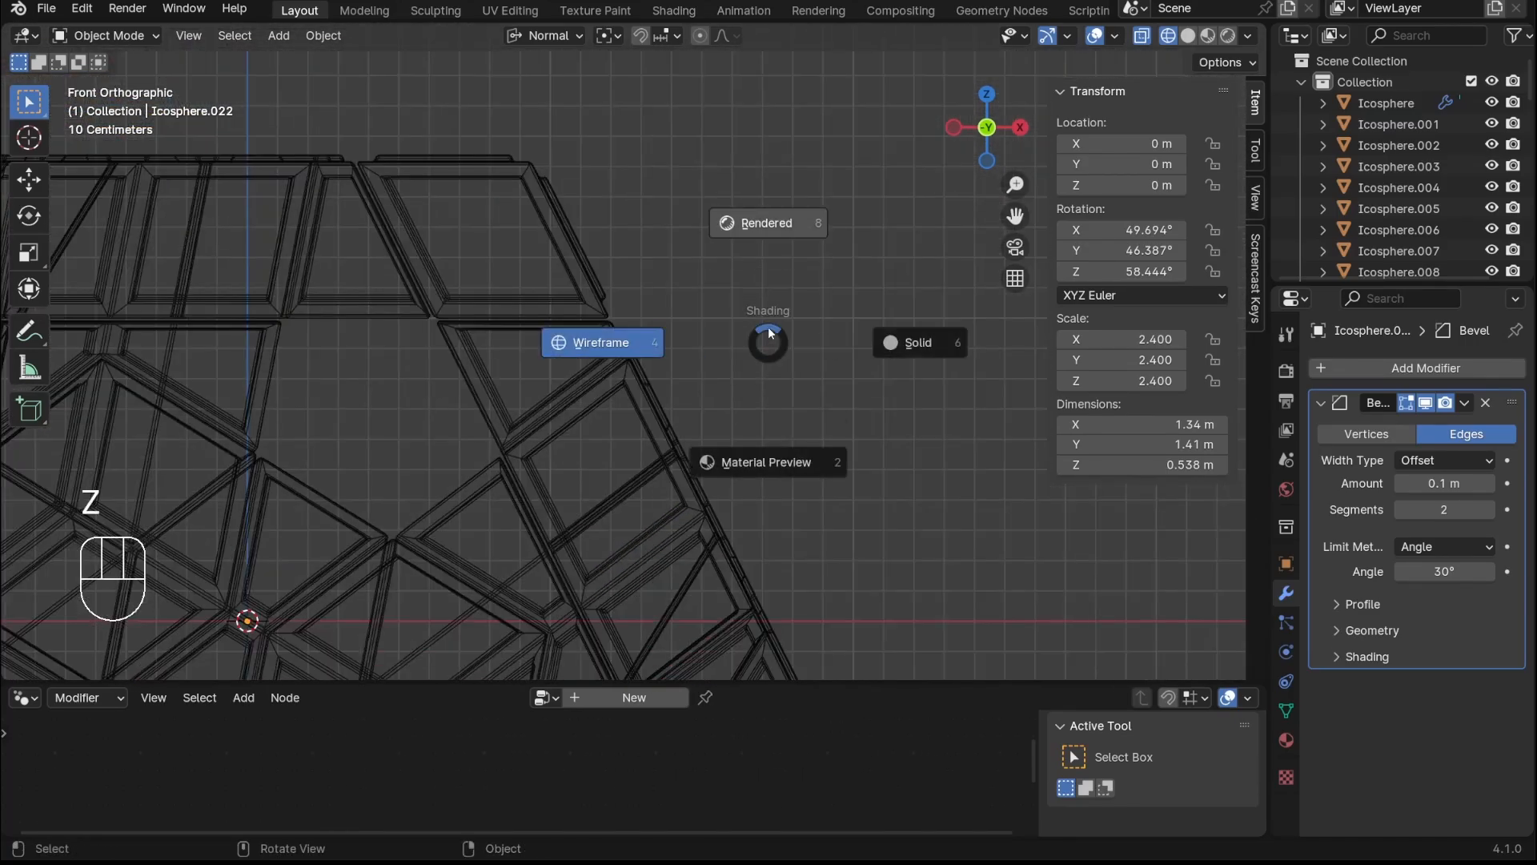
{"action": "left_click", "coordinate": [770, 272]}
{"action": "key", "text": "z"}
{"action": "left_click", "coordinate": [927, 324]}
{"action": "scroll", "coordinate": [829, 309], "scroll_direction": "down", "scroll_amount": 3}
Try to duplicate the fitted centre piece around the global Z axis with a value of 72, repeating the operation for further copies
{"action": "mouse_move", "coordinate": [829, 311]}
{"action": "middle_mouse_down"}
{"action": "mouse_move", "coordinate": [652, 395]}
{"action": "mouse_move", "coordinate": [755, 434]}
{"action": "mouse_move", "coordinate": [713, 427]}
{"action": "mouse_move", "coordinate": [704, 448]}
{"action": "middle_mouse_up"}
{"action": "left_click", "coordinate": [652, 394], "text": "shift"}
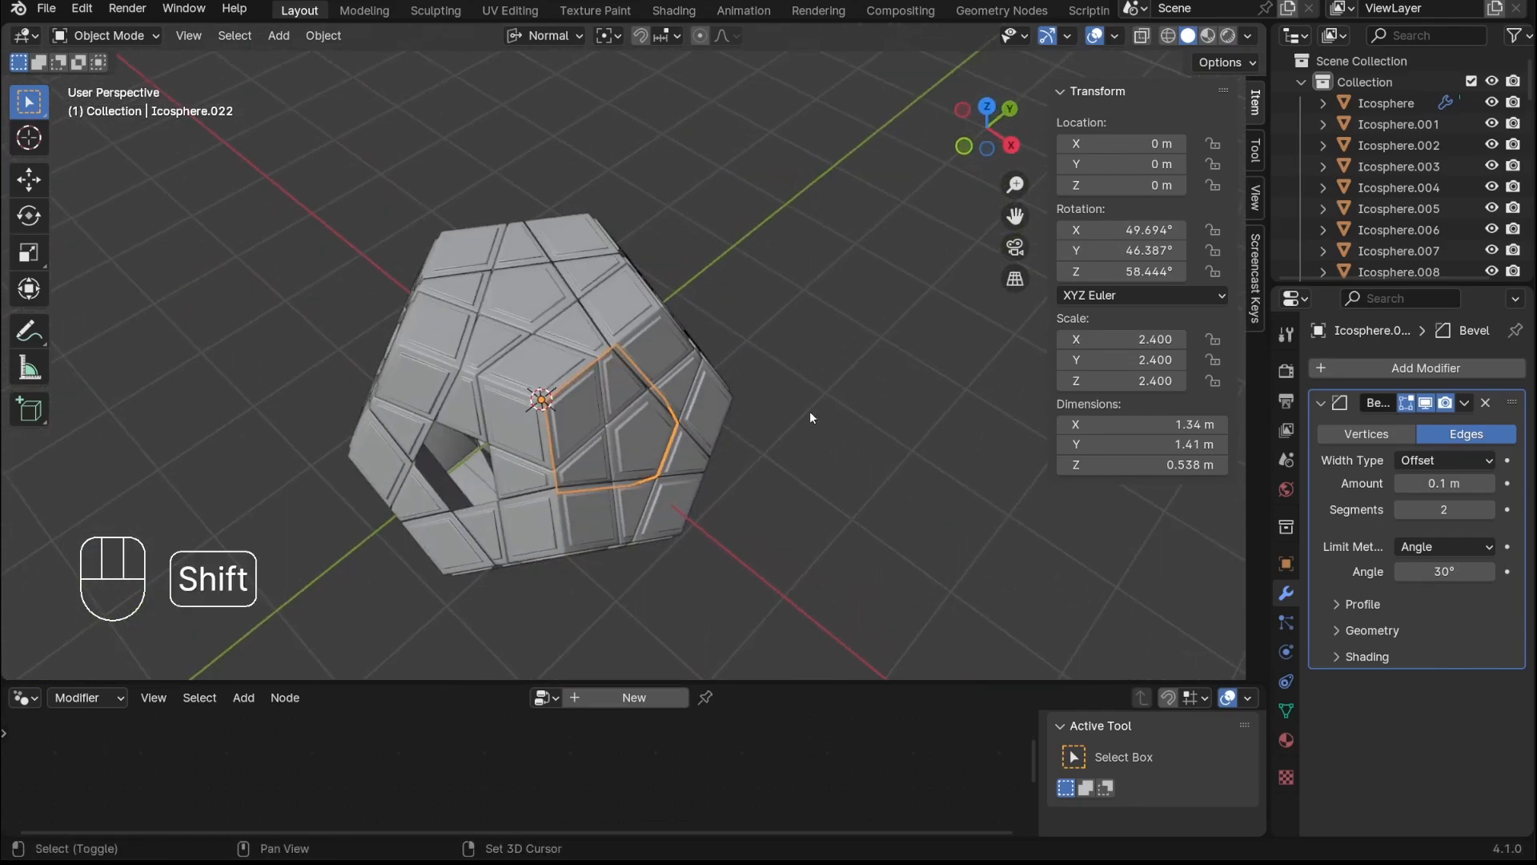
{"action": "key", "text": "shift+d"}
{"action": "key", "text": "t"}
{"action": "key", "text": "z"}
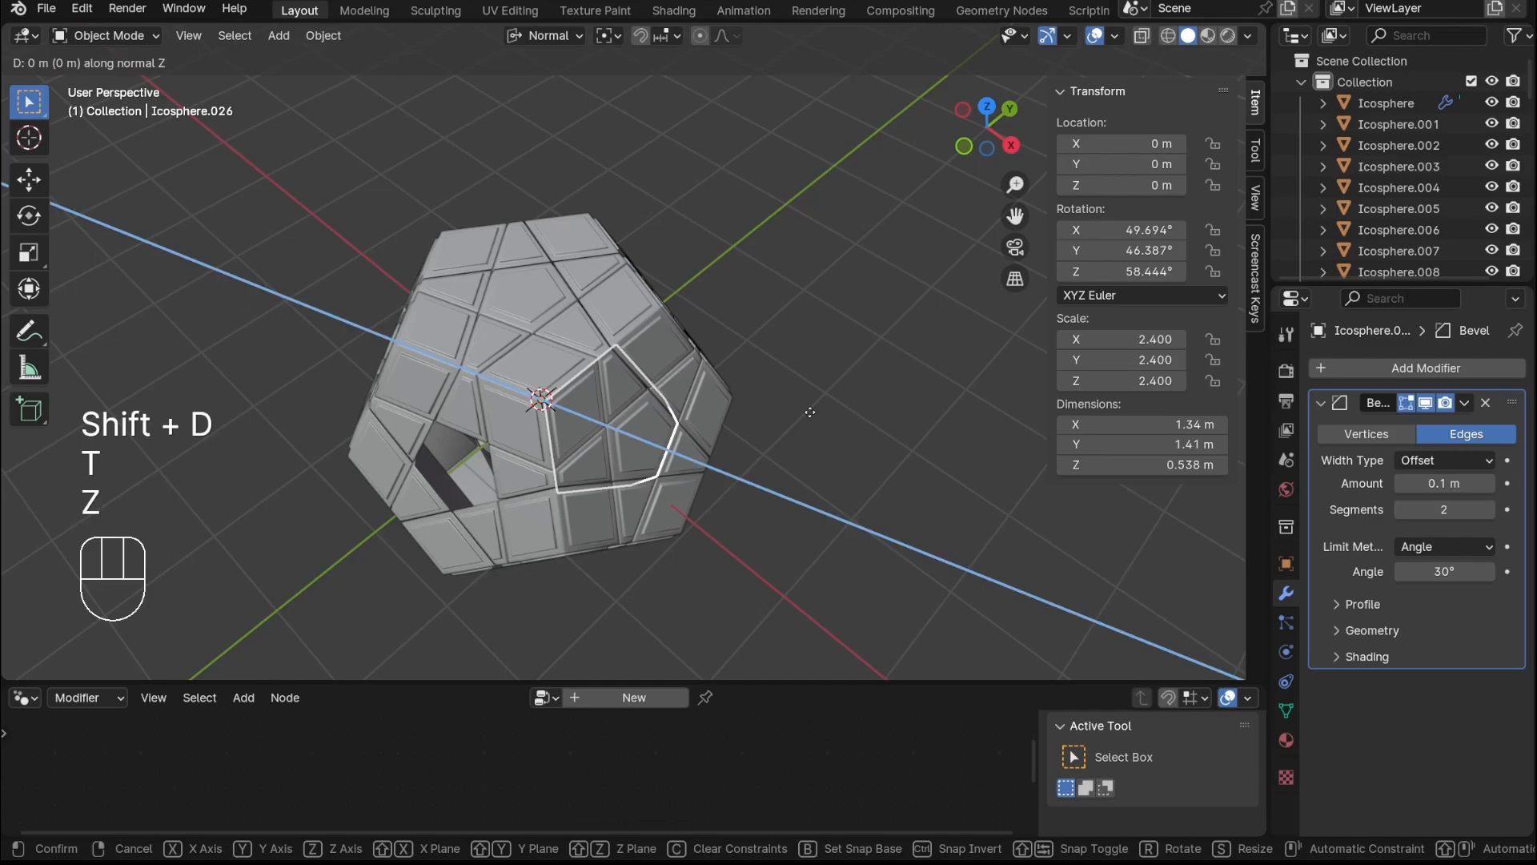
{"action": "key", "text": "z"}
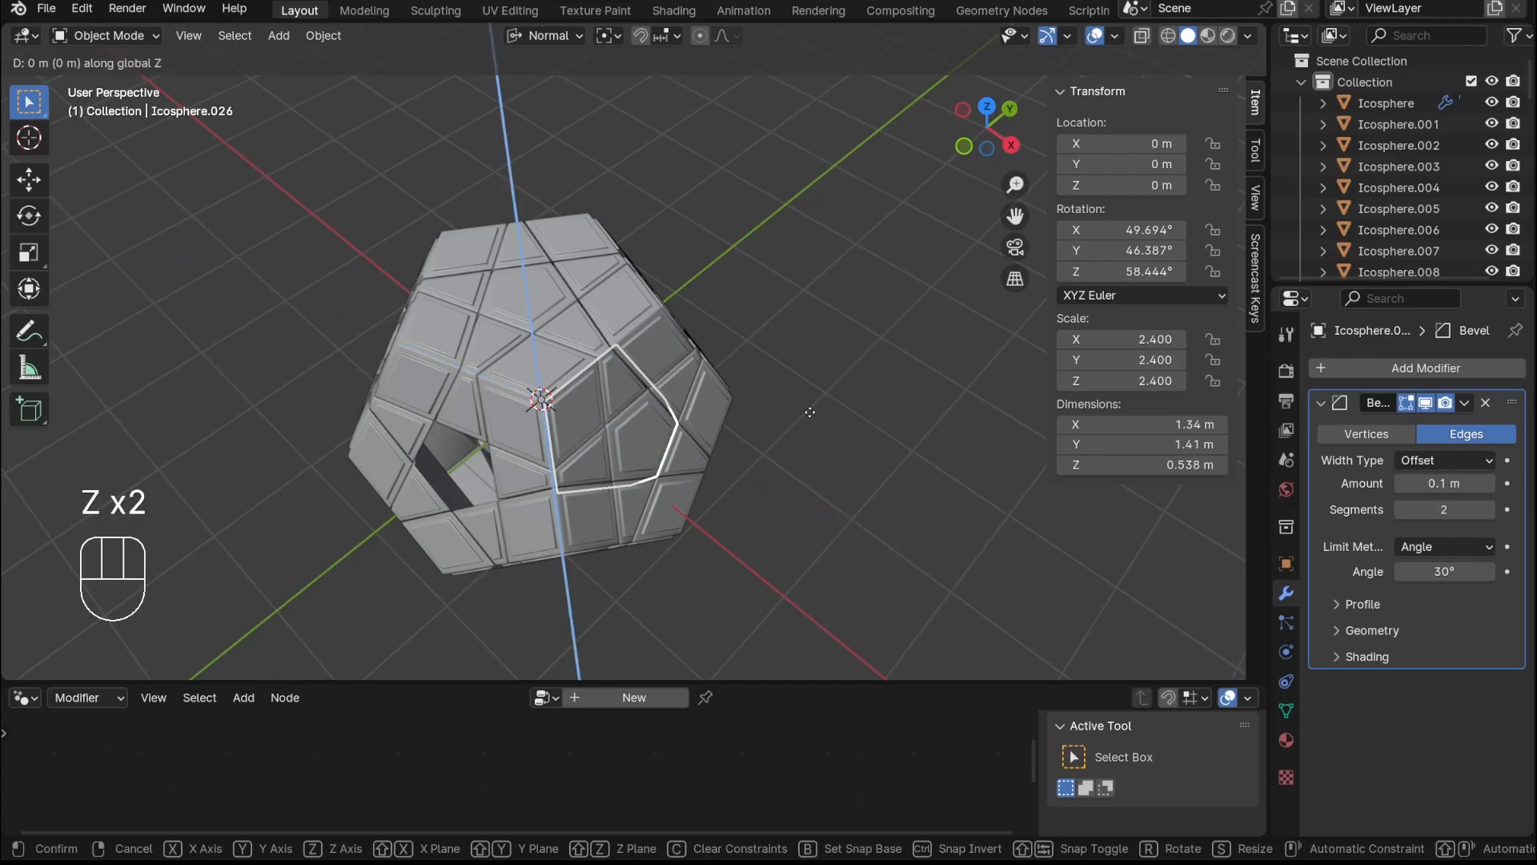
{"action": "type", "text": "72"}
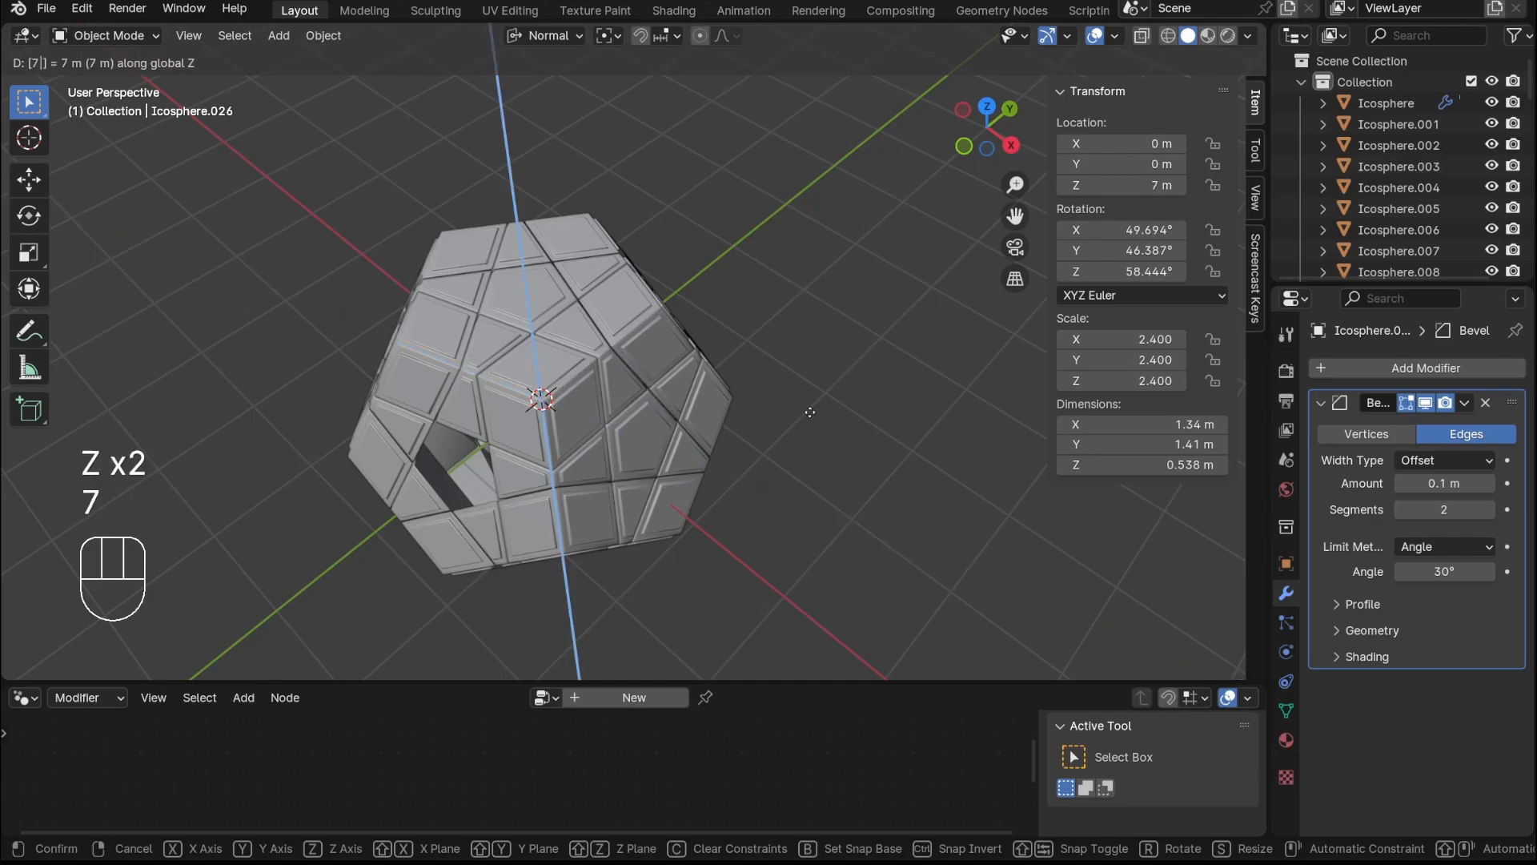
{"action": "key", "text": "Return"}
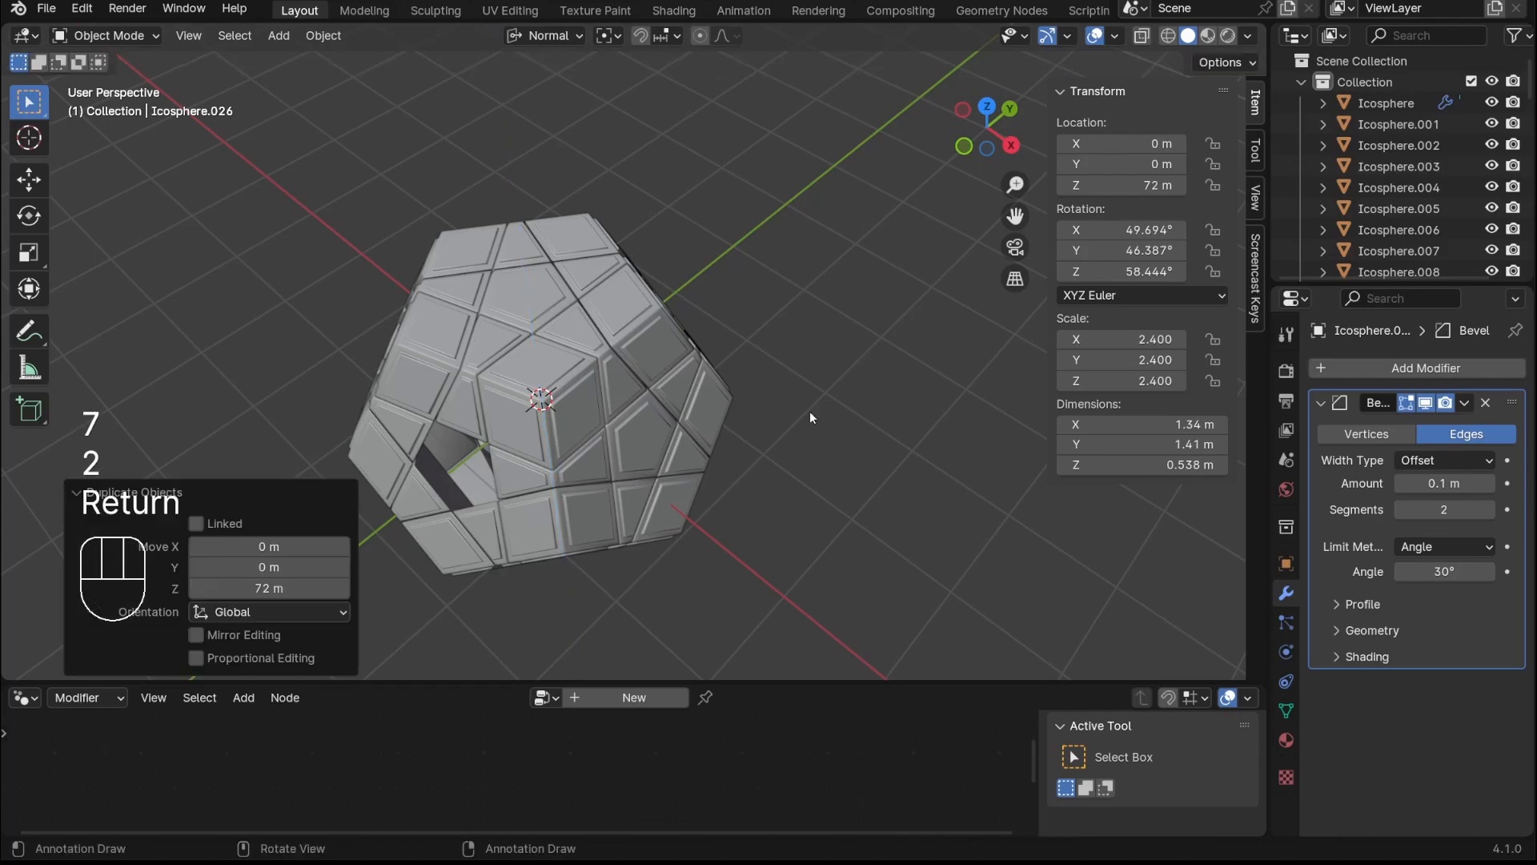
{"action": "key", "text": "shift+r"}
{"action": "key", "text": "shift+r"}
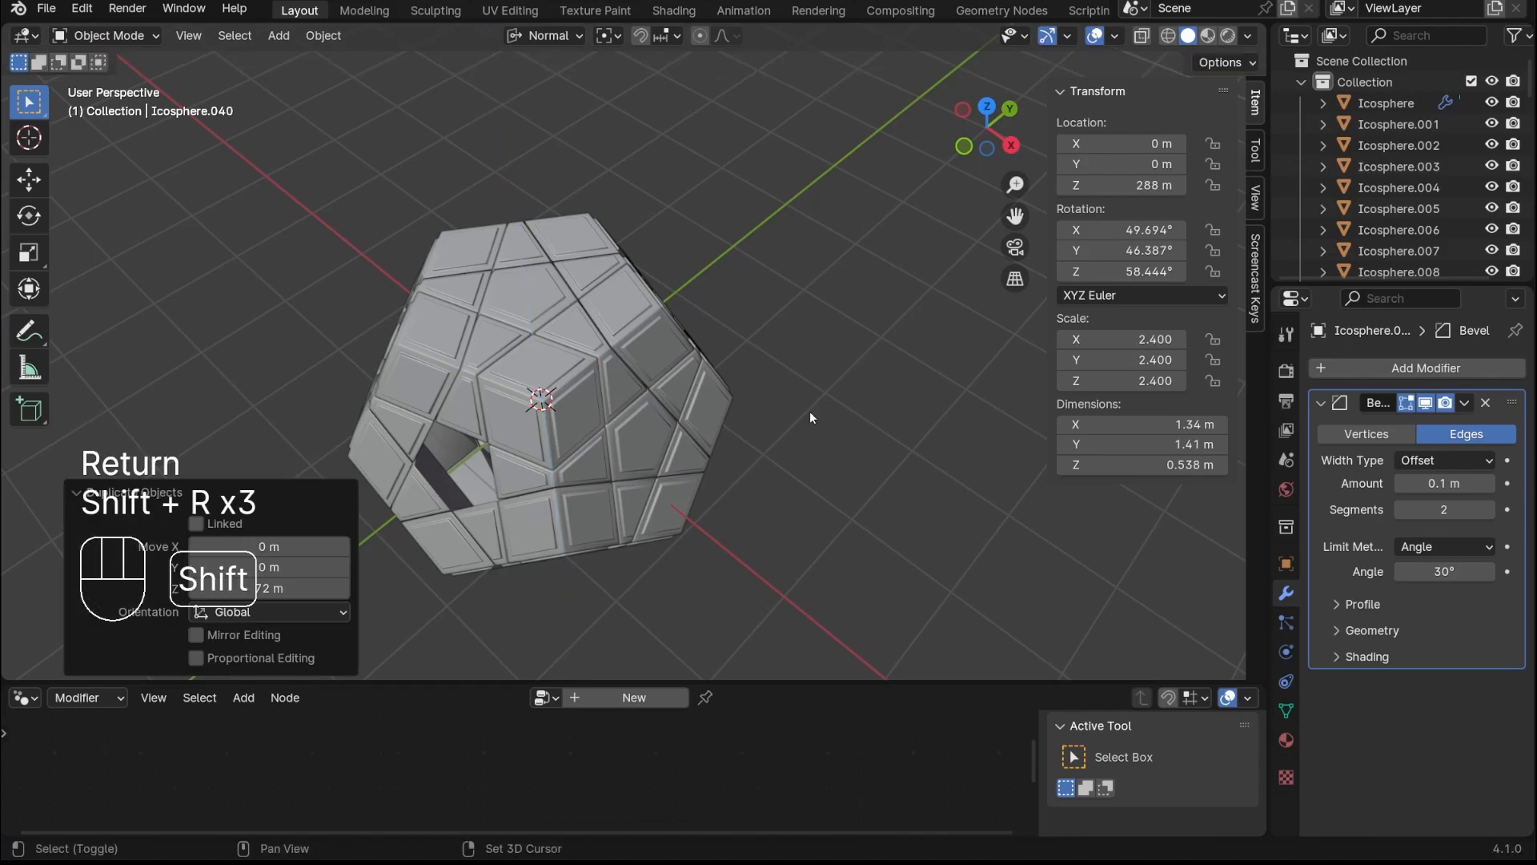
Undo the repeated duplicates of the centre piece, going back to the single fitted copy
{"action": "middle_click_drag", "start_coordinate": [809, 411], "coordinate": [480, 463]}
{"action": "key", "text": "ctrl+z"}
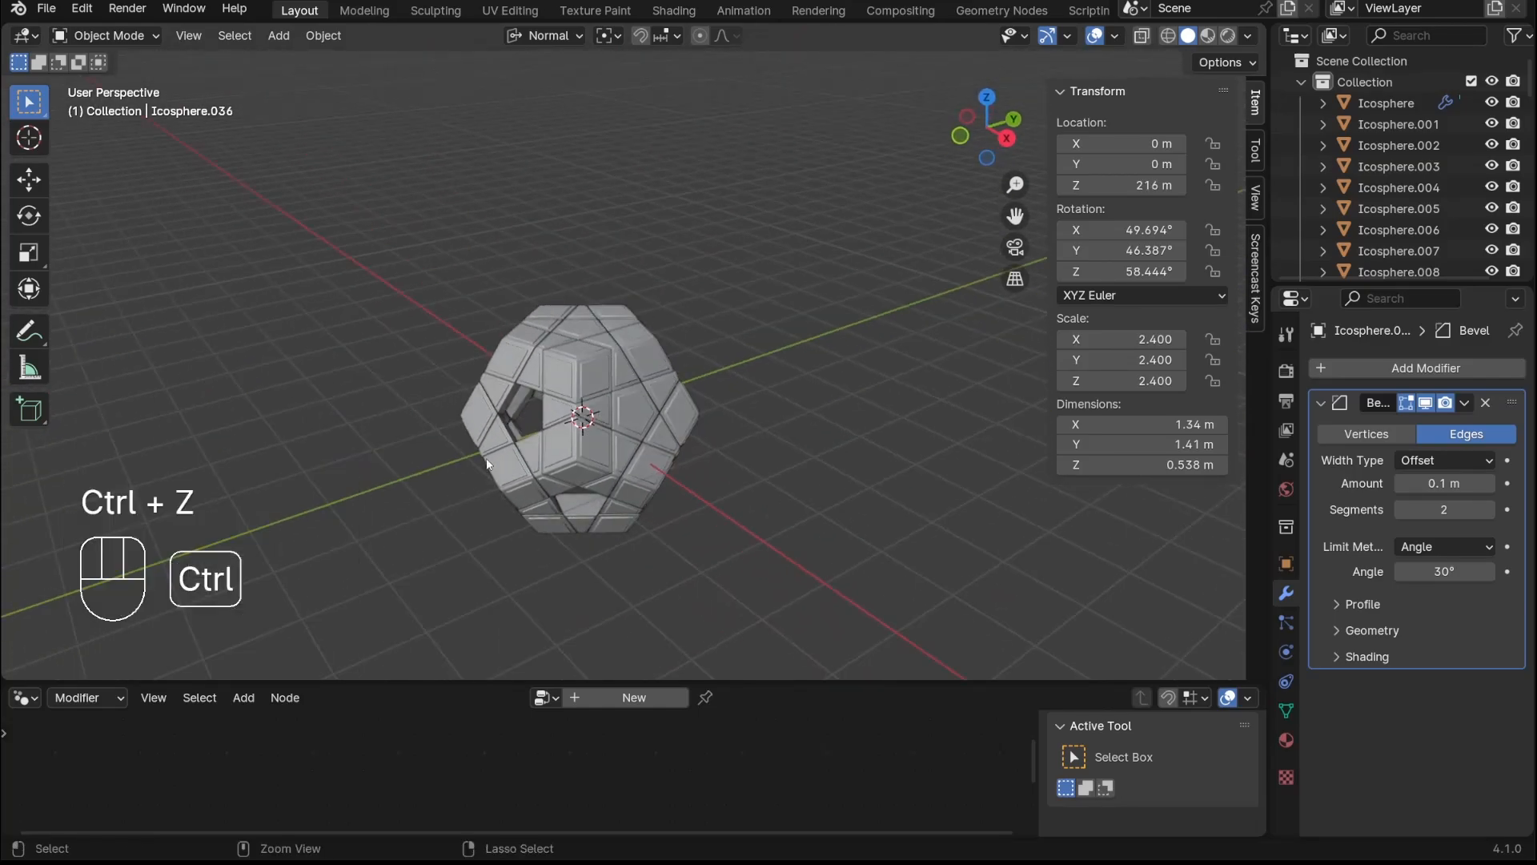
{"action": "middle_click_drag", "start_coordinate": [771, 437], "coordinate": [625, 466]}
{"action": "key", "text": "ctrl+z"}
{"action": "key", "text": "ctrl+z"}
{"action": "key", "text": "ctrl+z"}
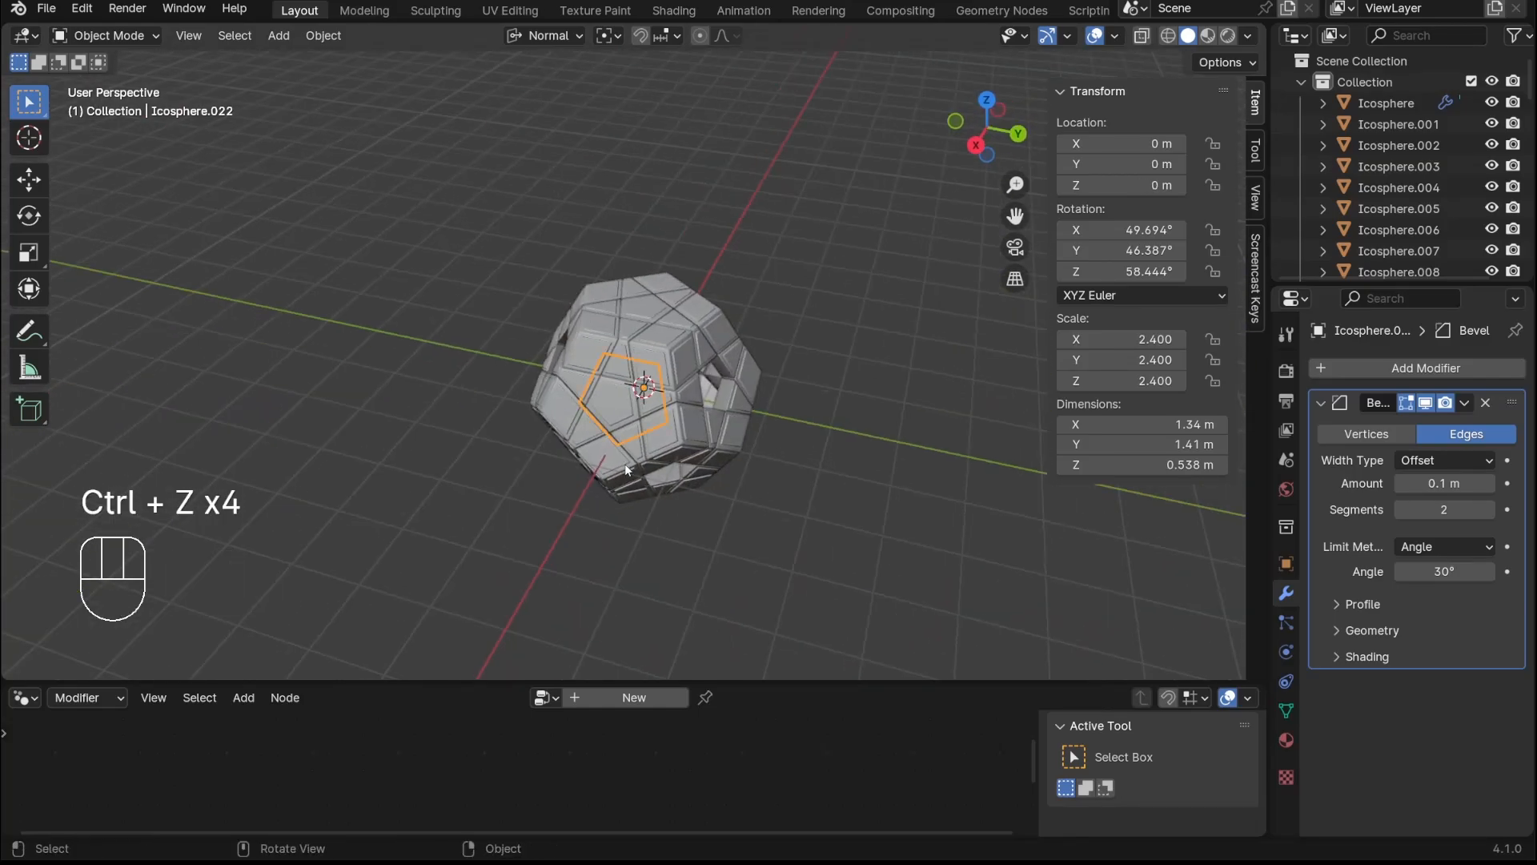
{"action": "key", "text": "g"}
{"action": "right_click", "coordinate": [686, 432]}
{"action": "scroll", "coordinate": [808, 421], "scroll_direction": "up", "scroll_amount": 2}
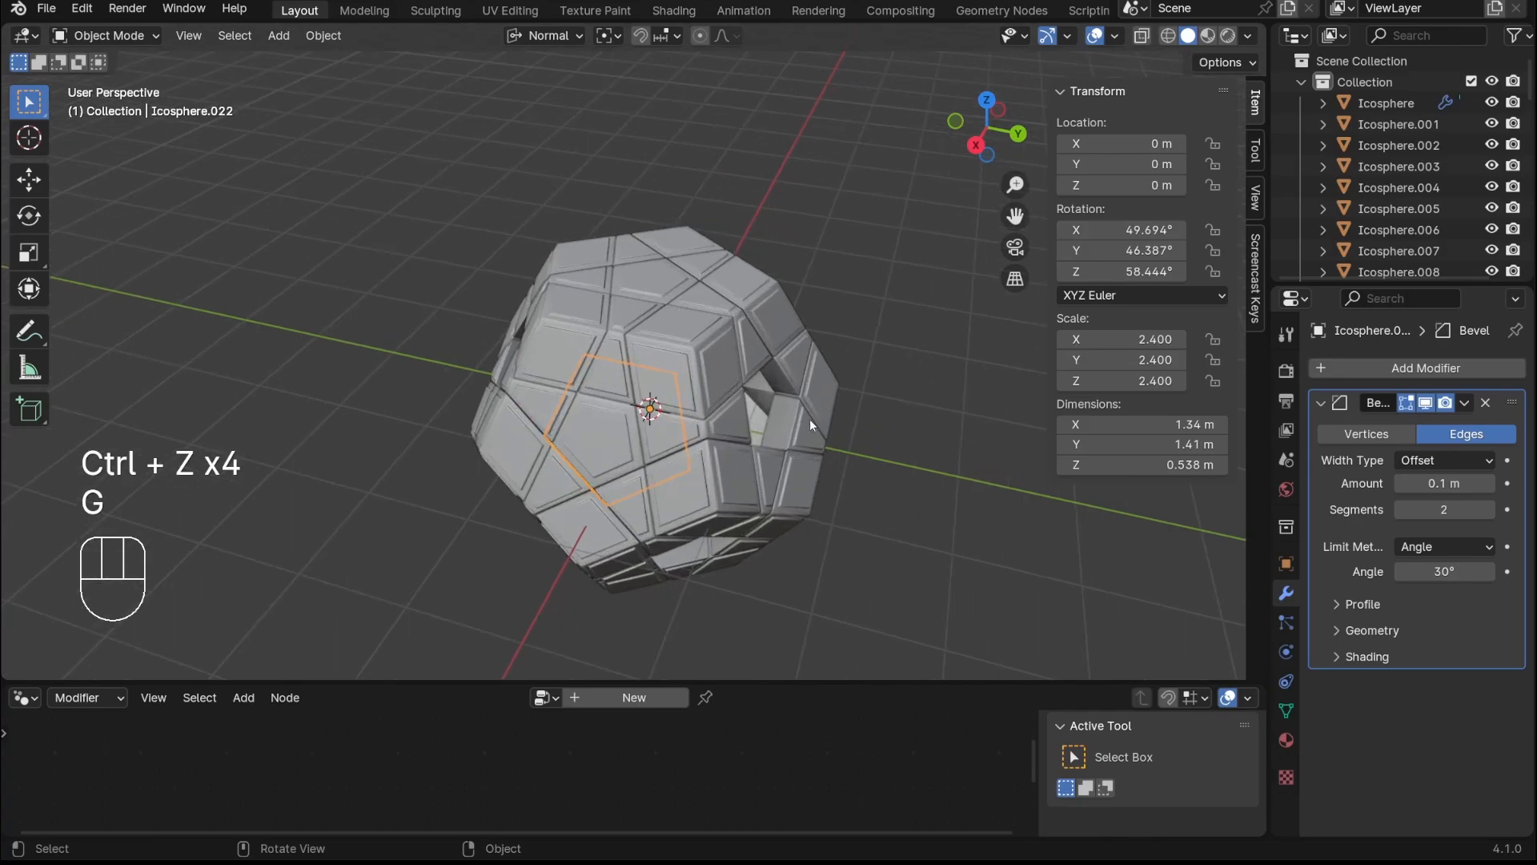
Duplicate the fitted side-face centre piece and rotate the copy 72° about the global Z axis onto the neighbouring side face
{"action": "middle_click_drag", "start_coordinate": [832, 430], "coordinate": [804, 444], "text": "shift"}
{"action": "key", "text": "shift+d"}
{"action": "key", "text": "r"}
{"action": "key", "text": "z"}
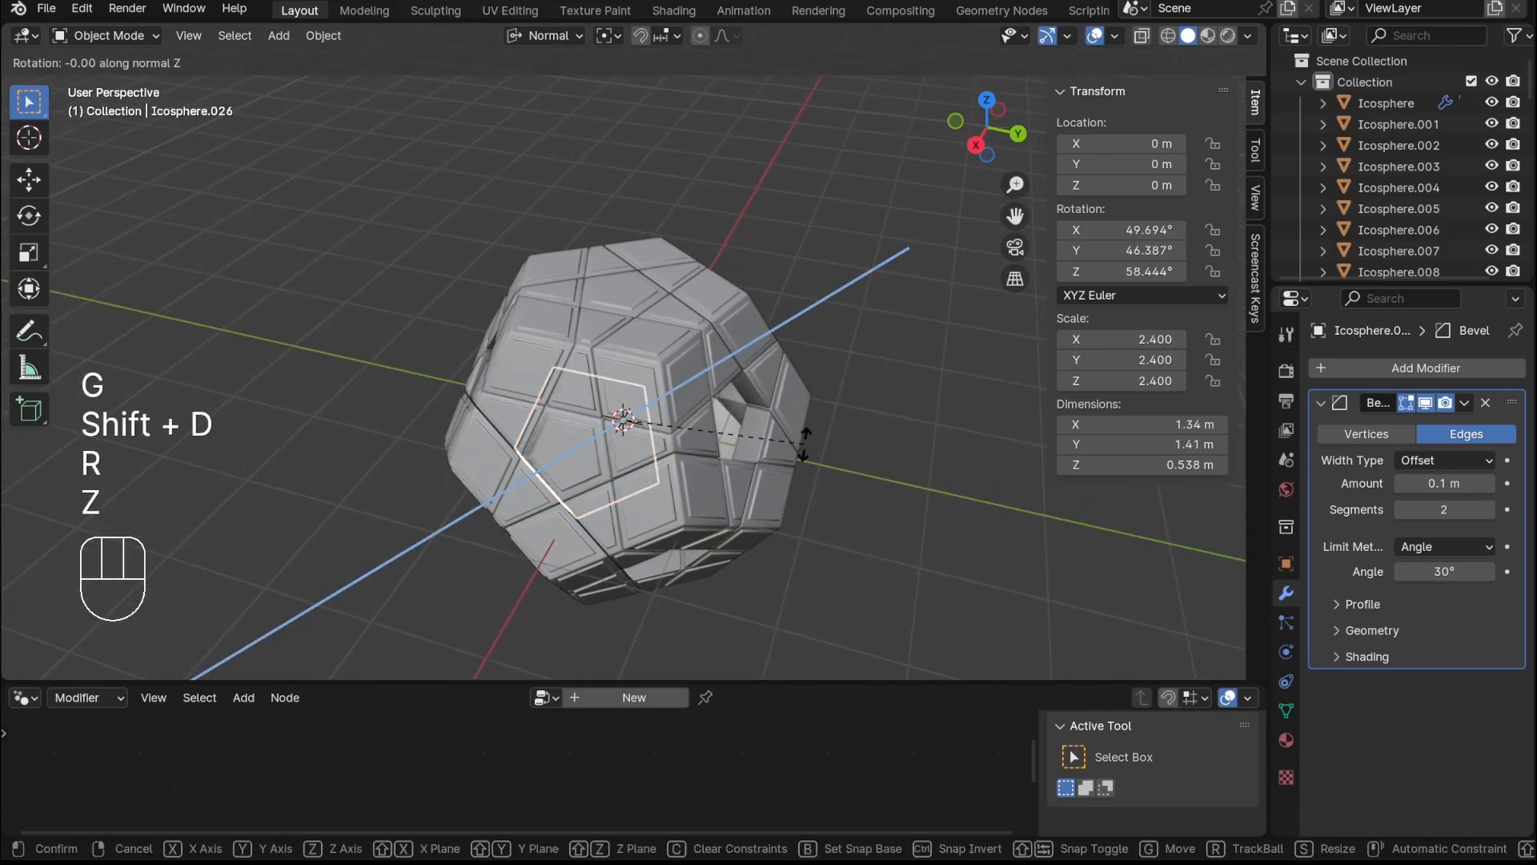
{"action": "key", "text": "z"}
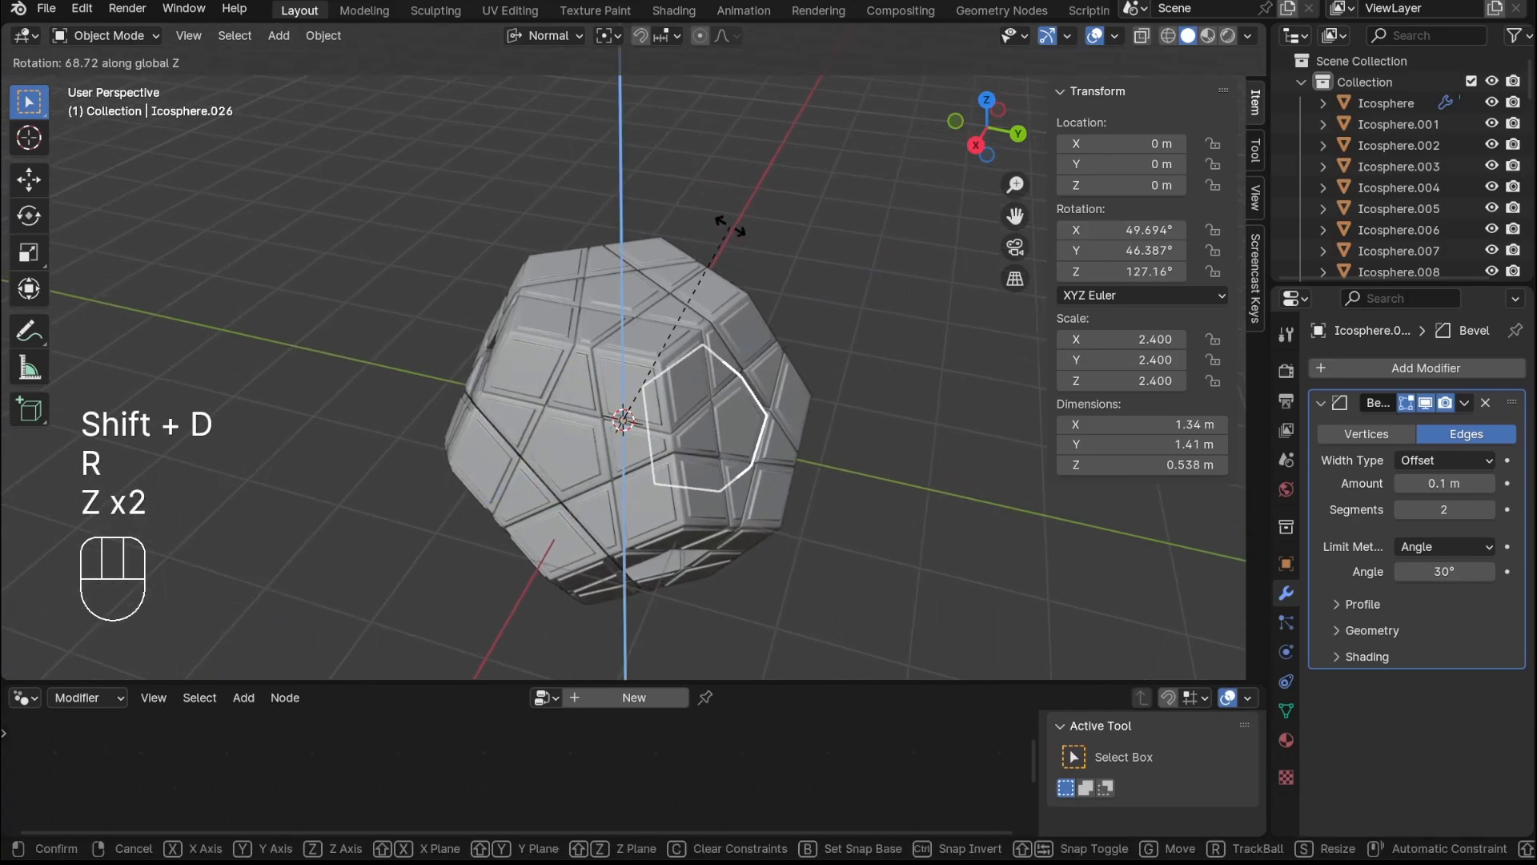
{"action": "type", "text": "72"}
{"action": "key", "text": "Return"}
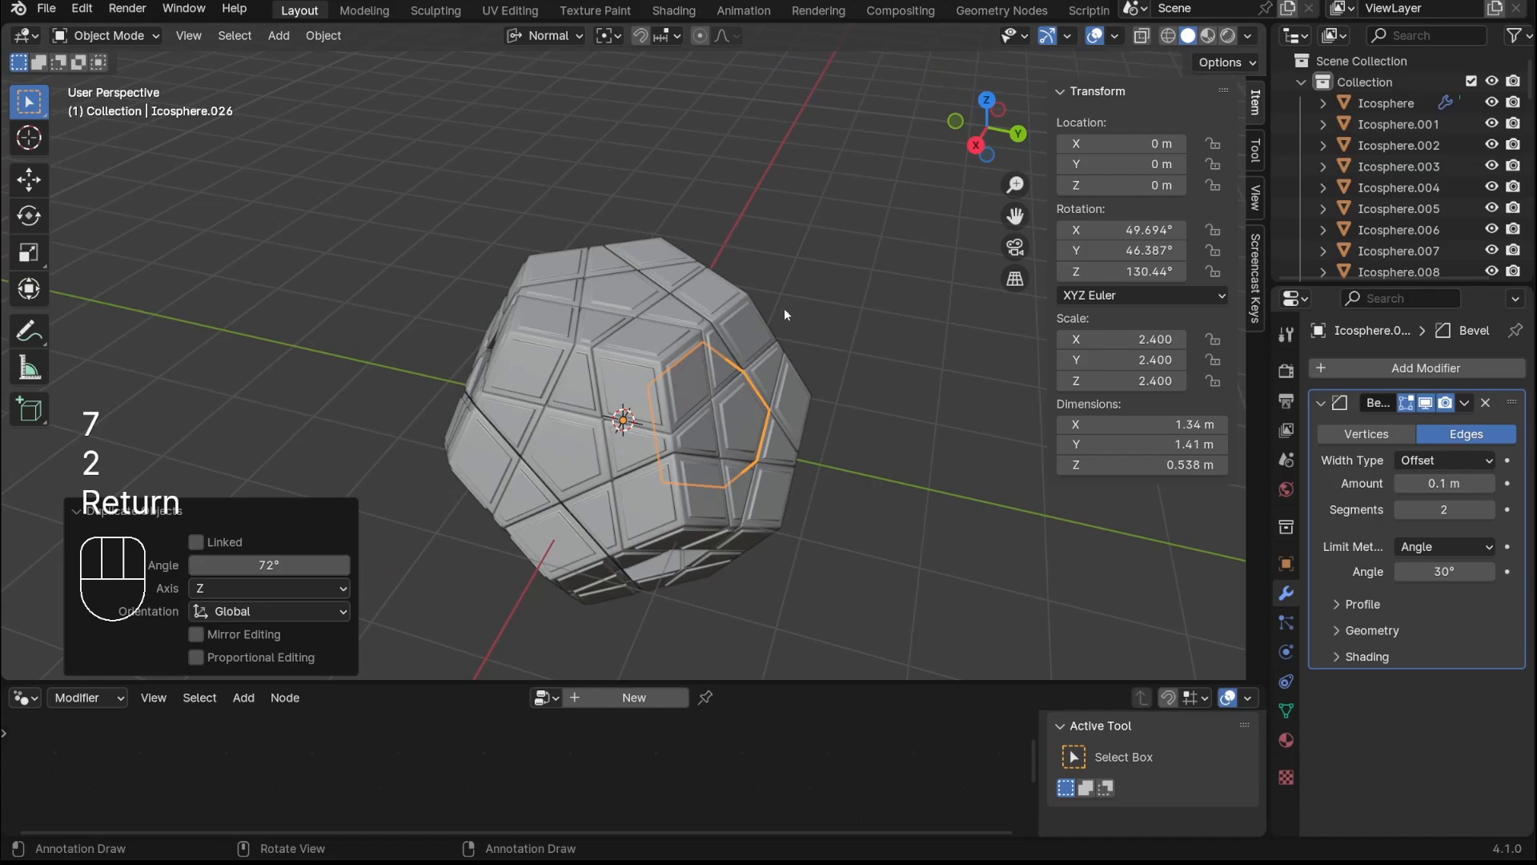
Repeat the 72° rotated duplication three more times to fill the remaining side faces of the ring, then deselect the last copy
{"action": "key", "text": "shift+r"}
{"action": "key", "text": "shift+r"}
{"action": "key", "text": "shift+r"}
{"action": "middle_click_drag", "start_coordinate": [666, 399], "coordinate": [626, 426]}
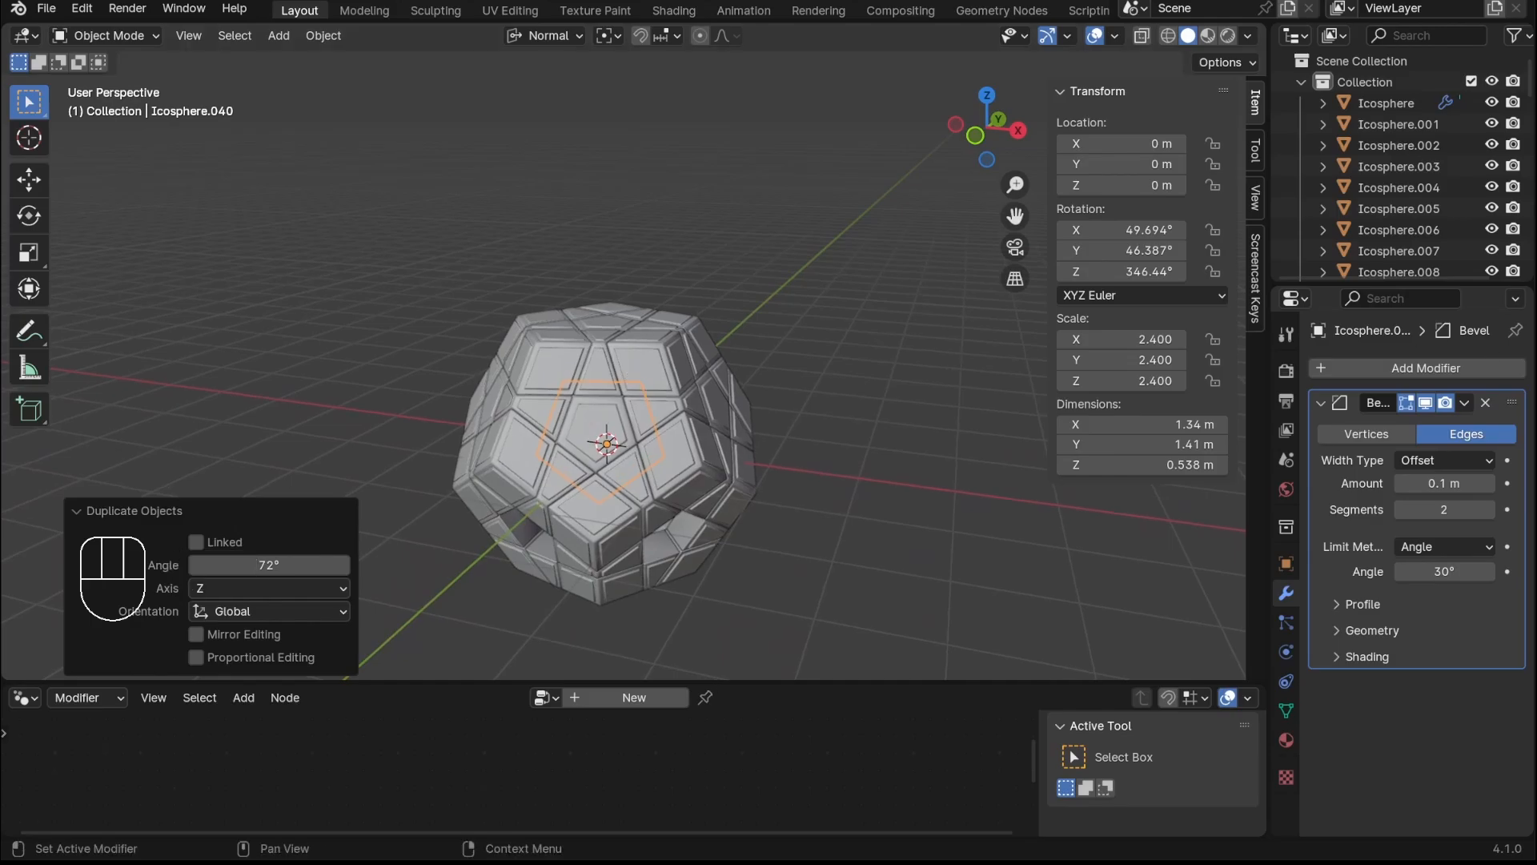
{"action": "left_click", "coordinate": [801, 498]}
{"action": "middle_click_drag", "start_coordinate": [794, 498], "coordinate": [632, 509]}
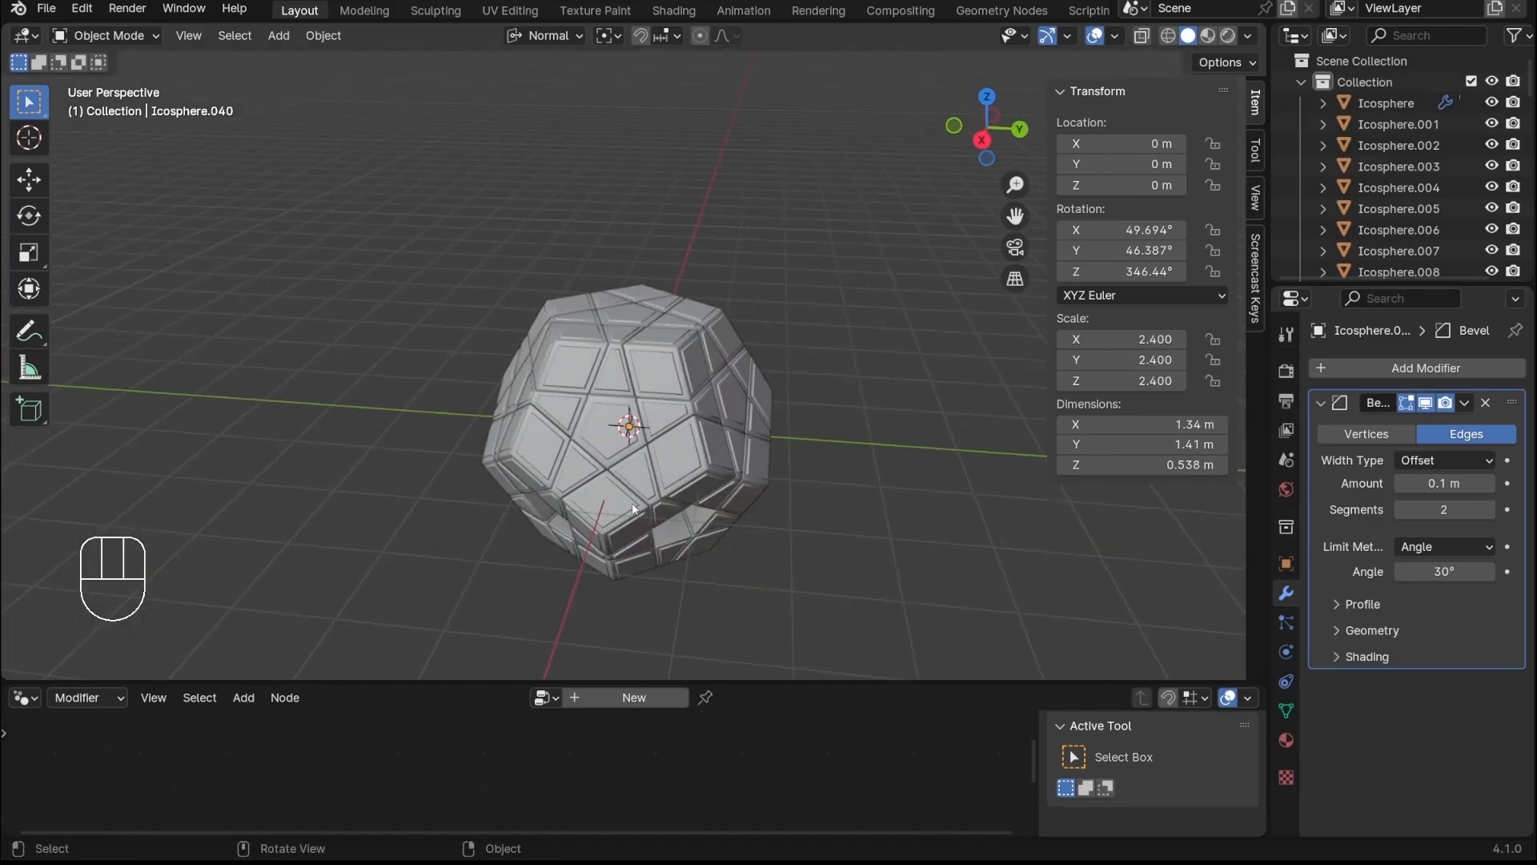
Select the first 72° copy of the centre piece and rotate it about its normal Z axis to check how it turns
{"action": "left_click", "coordinate": [724, 399]}
{"action": "middle_click_drag", "start_coordinate": [741, 526], "coordinate": [680, 509], "text": "shift"}
{"action": "scroll", "coordinate": [682, 508], "scroll_direction": "up", "scroll_amount": 3}
{"action": "middle_click_drag", "start_coordinate": [856, 434], "coordinate": [837, 420]}
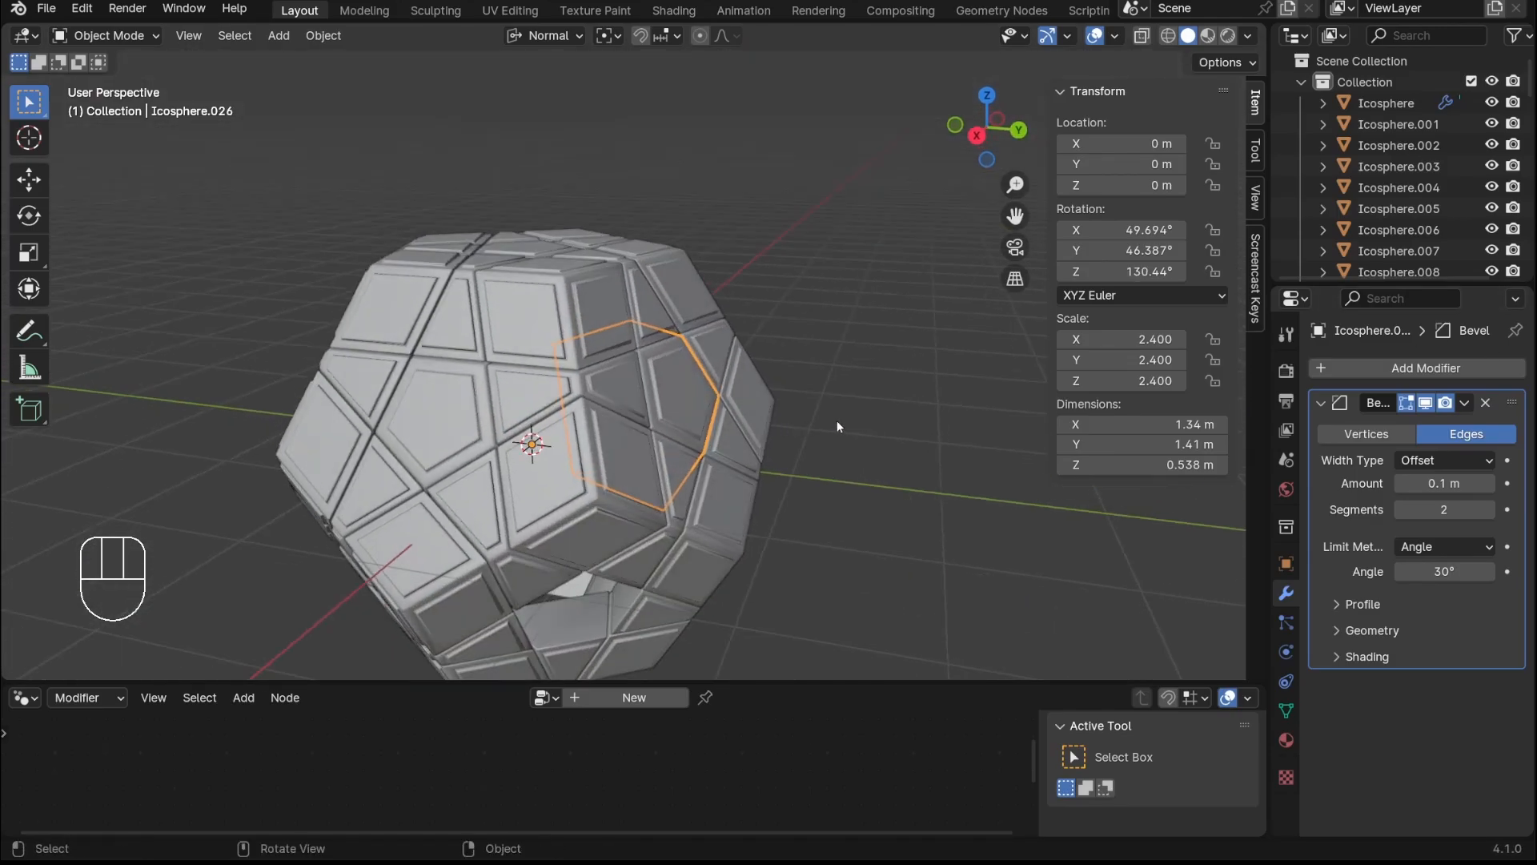
{"action": "key", "text": "r"}
{"action": "key", "text": "z"}
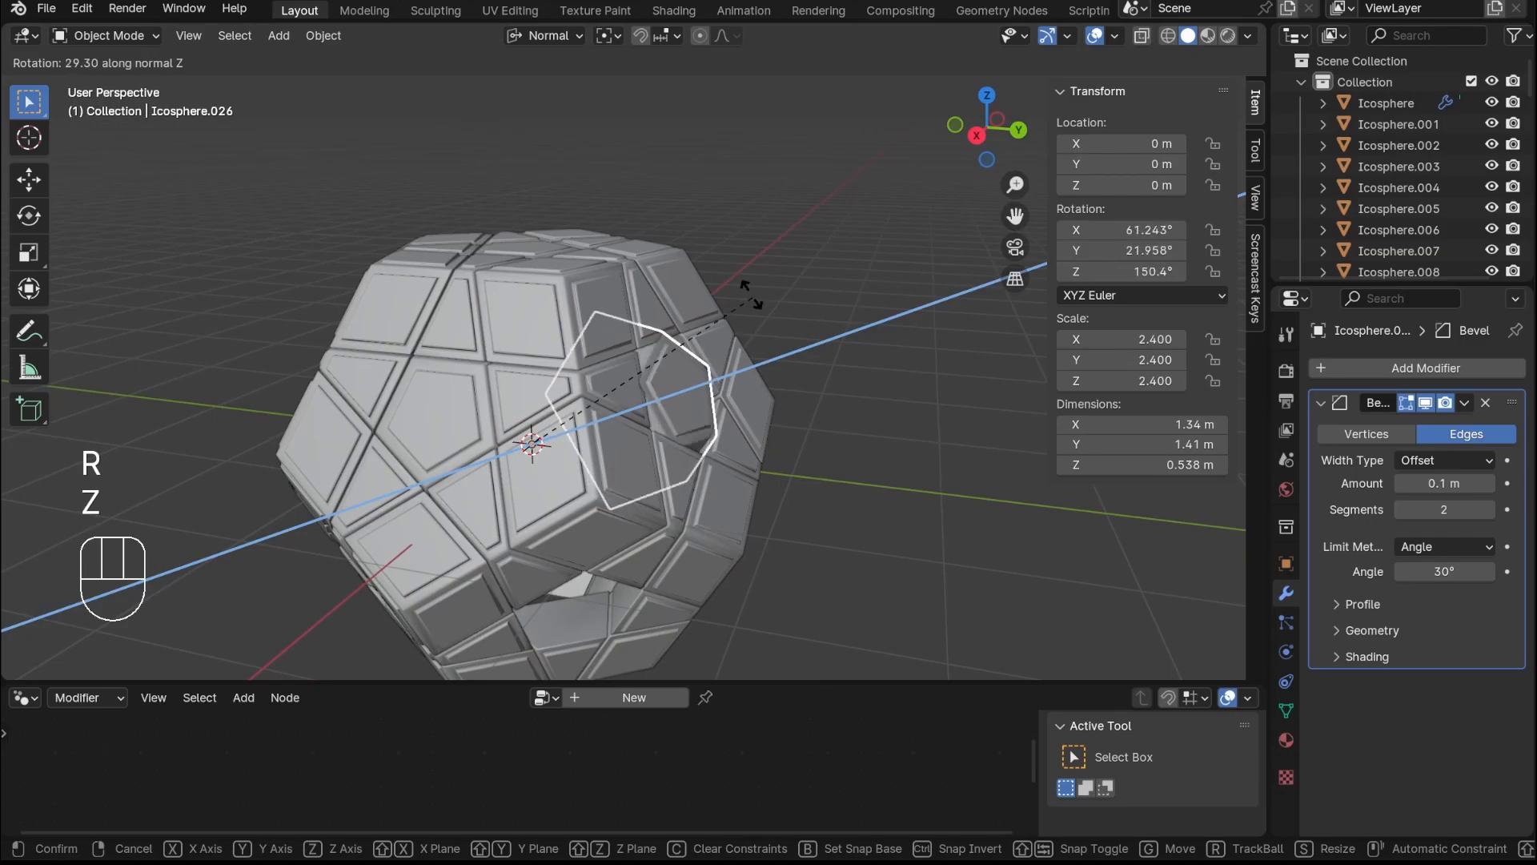
Try rotating the group of pieces on one side face about the normal Z axis and leave them in place
{"action": "left_click", "coordinate": [714, 445]}
{"action": "middle_click_drag", "start_coordinate": [713, 445], "coordinate": [735, 281]}
{"action": "left_click_drag", "start_coordinate": [687, 278], "coordinate": [642, 357]}
{"action": "left_click_drag", "start_coordinate": [760, 367], "coordinate": [711, 512], "text": "shift"}
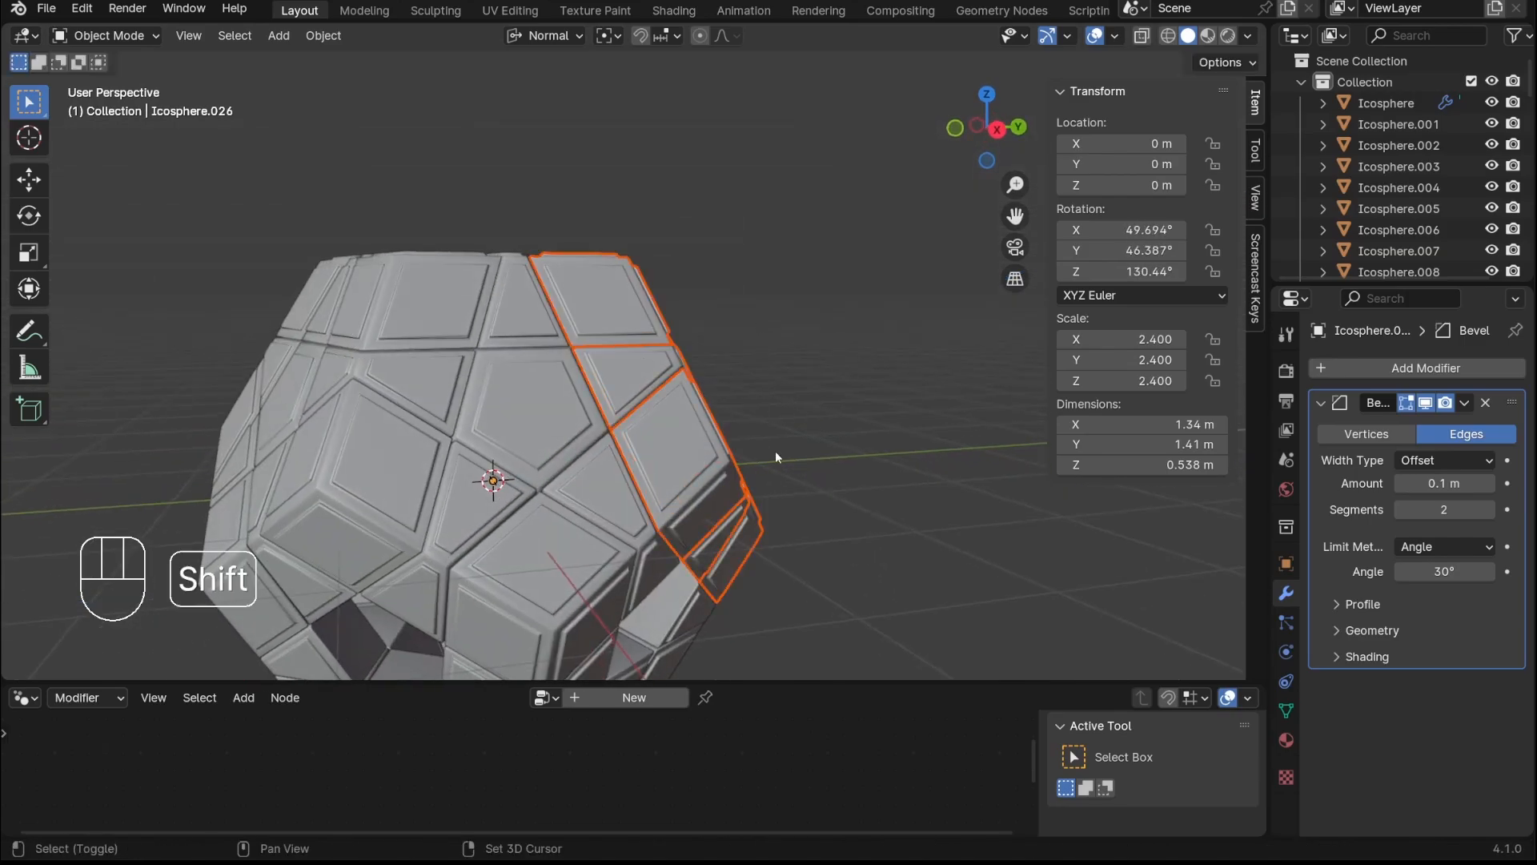
{"action": "left_click_drag", "start_coordinate": [777, 453], "coordinate": [743, 517], "text": "shift"}
{"action": "middle_click_drag", "start_coordinate": [801, 436], "coordinate": [824, 413]}
{"action": "key", "text": "r"}
{"action": "key", "text": "z"}
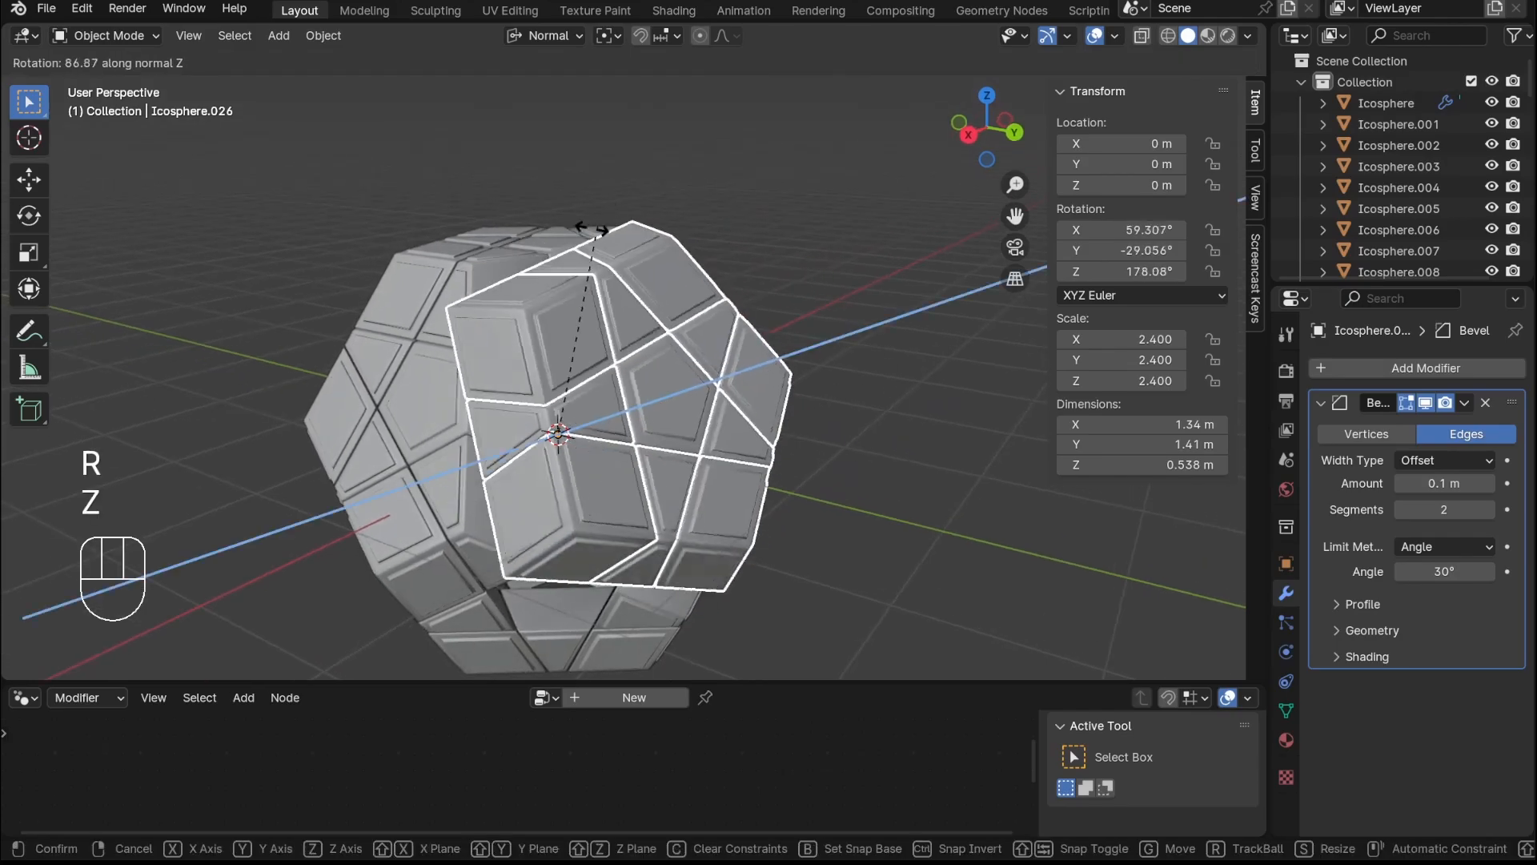
{"action": "left_click", "coordinate": [814, 320]}
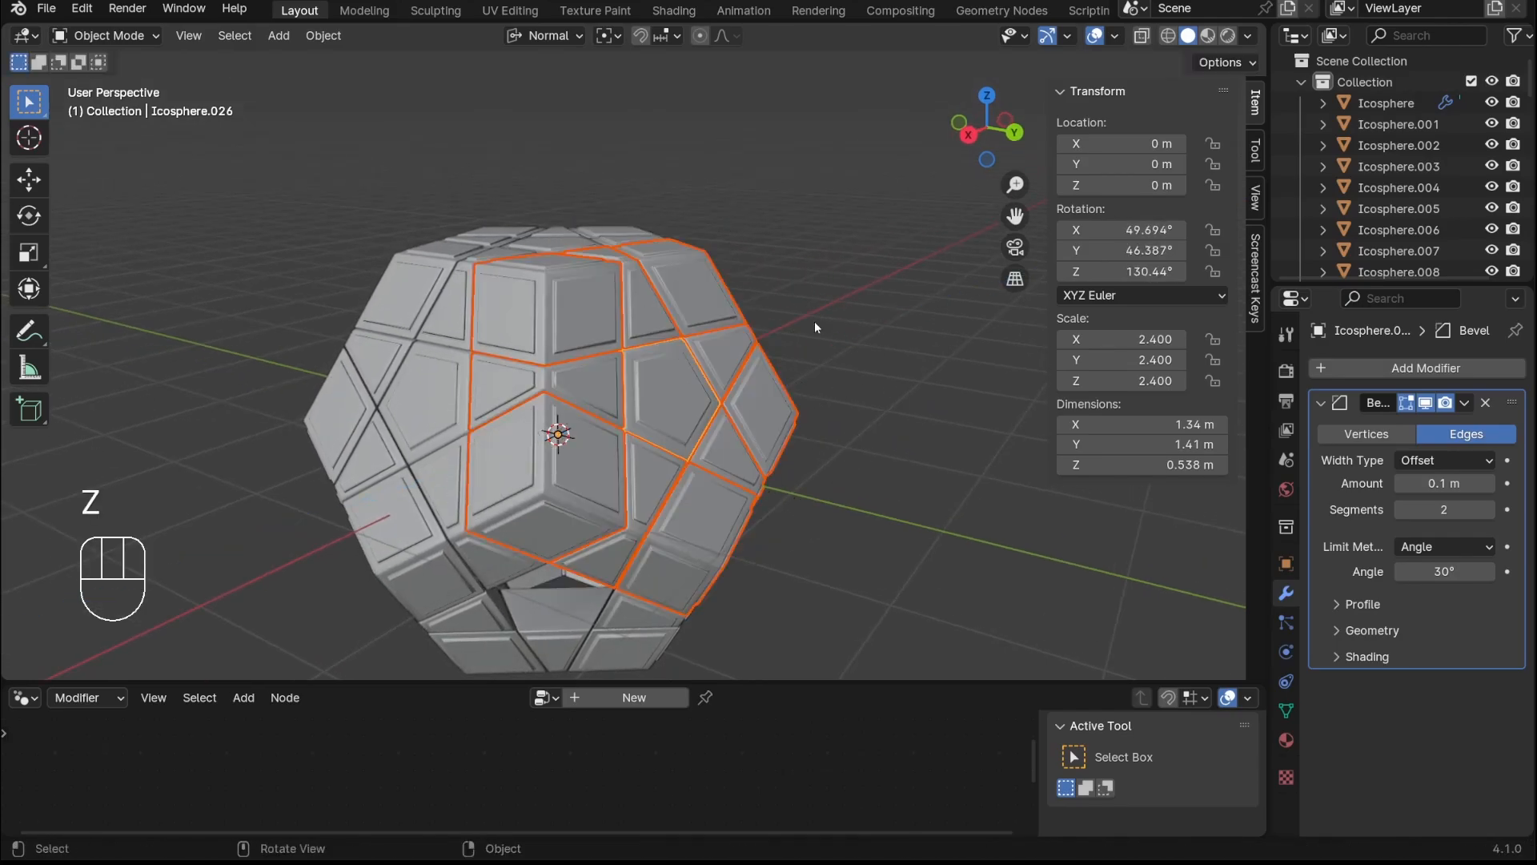
Duplicate the top centre piece together with its five surrounding centre pieces and rotate the copies 180° about Y
{"action": "left_click", "coordinate": [837, 440]}
{"action": "middle_click_drag", "start_coordinate": [837, 440], "coordinate": [684, 407]}
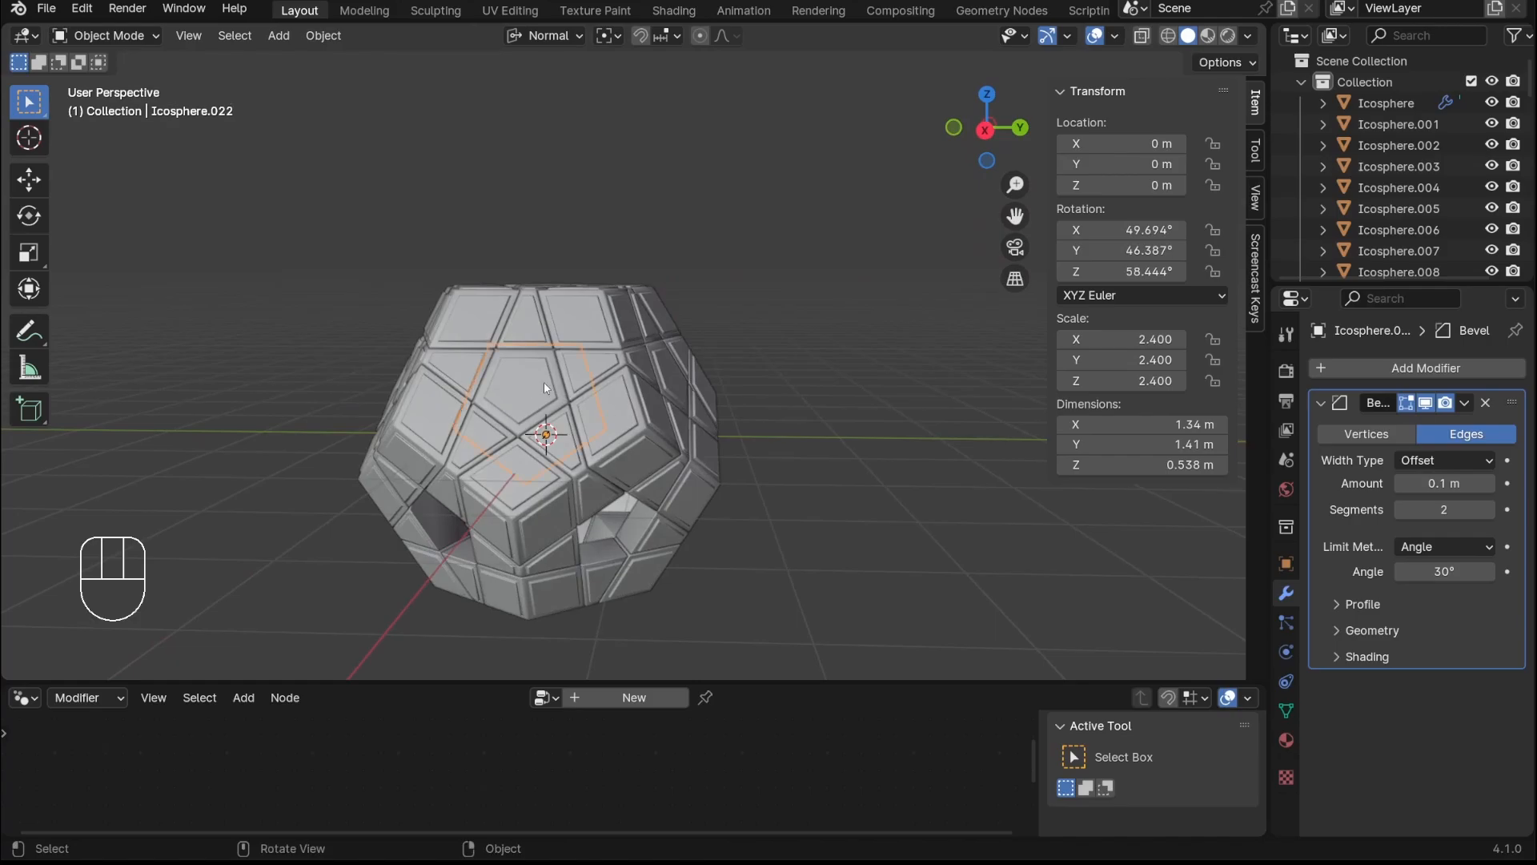
{"action": "middle_click_drag", "start_coordinate": [544, 385], "coordinate": [636, 467]}
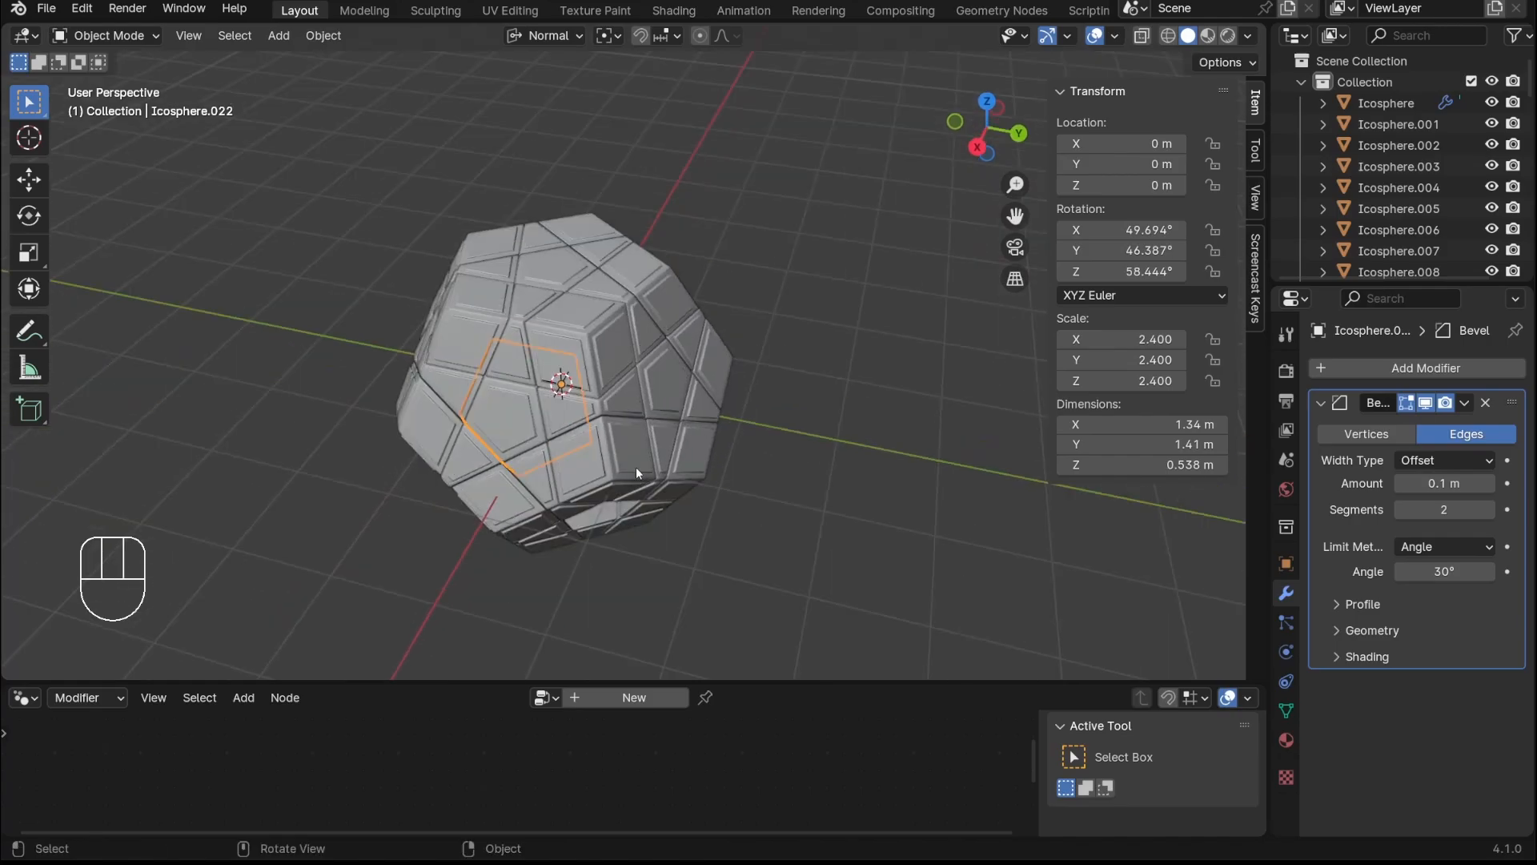
{"action": "left_click", "coordinate": [987, 101]}
{"action": "left_click", "coordinate": [658, 323], "text": "shift"}
{"action": "left_click", "coordinate": [498, 426], "text": "shift"}
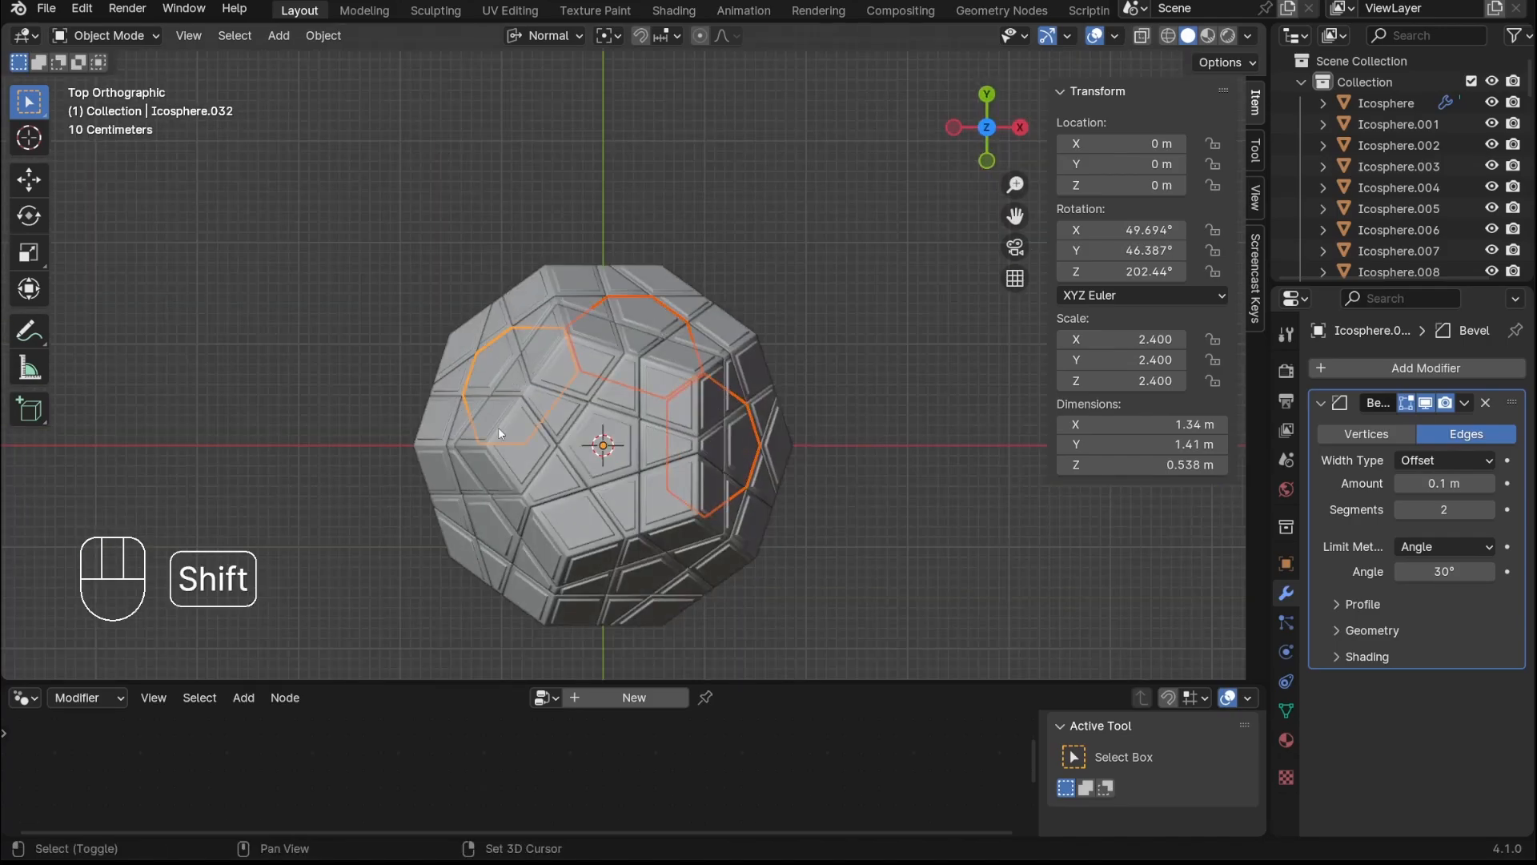
{"action": "left_click", "coordinate": [547, 553], "text": "shift"}
{"action": "left_click", "coordinate": [638, 575], "text": "shift"}
{"action": "left_click", "coordinate": [704, 561], "text": "shift"}
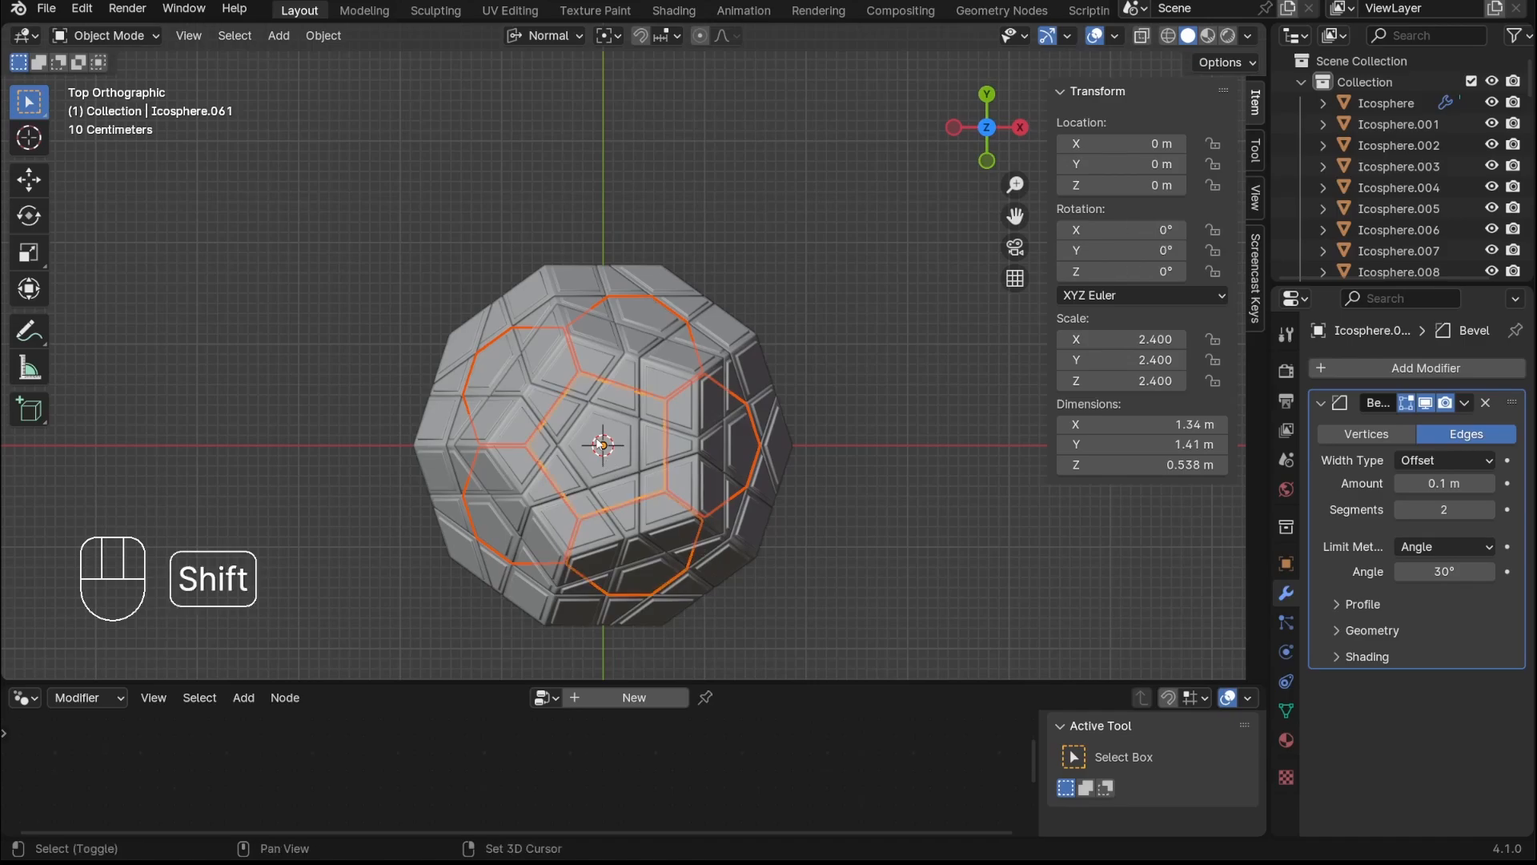
{"action": "middle_click_drag", "start_coordinate": [705, 561], "coordinate": [801, 392]}
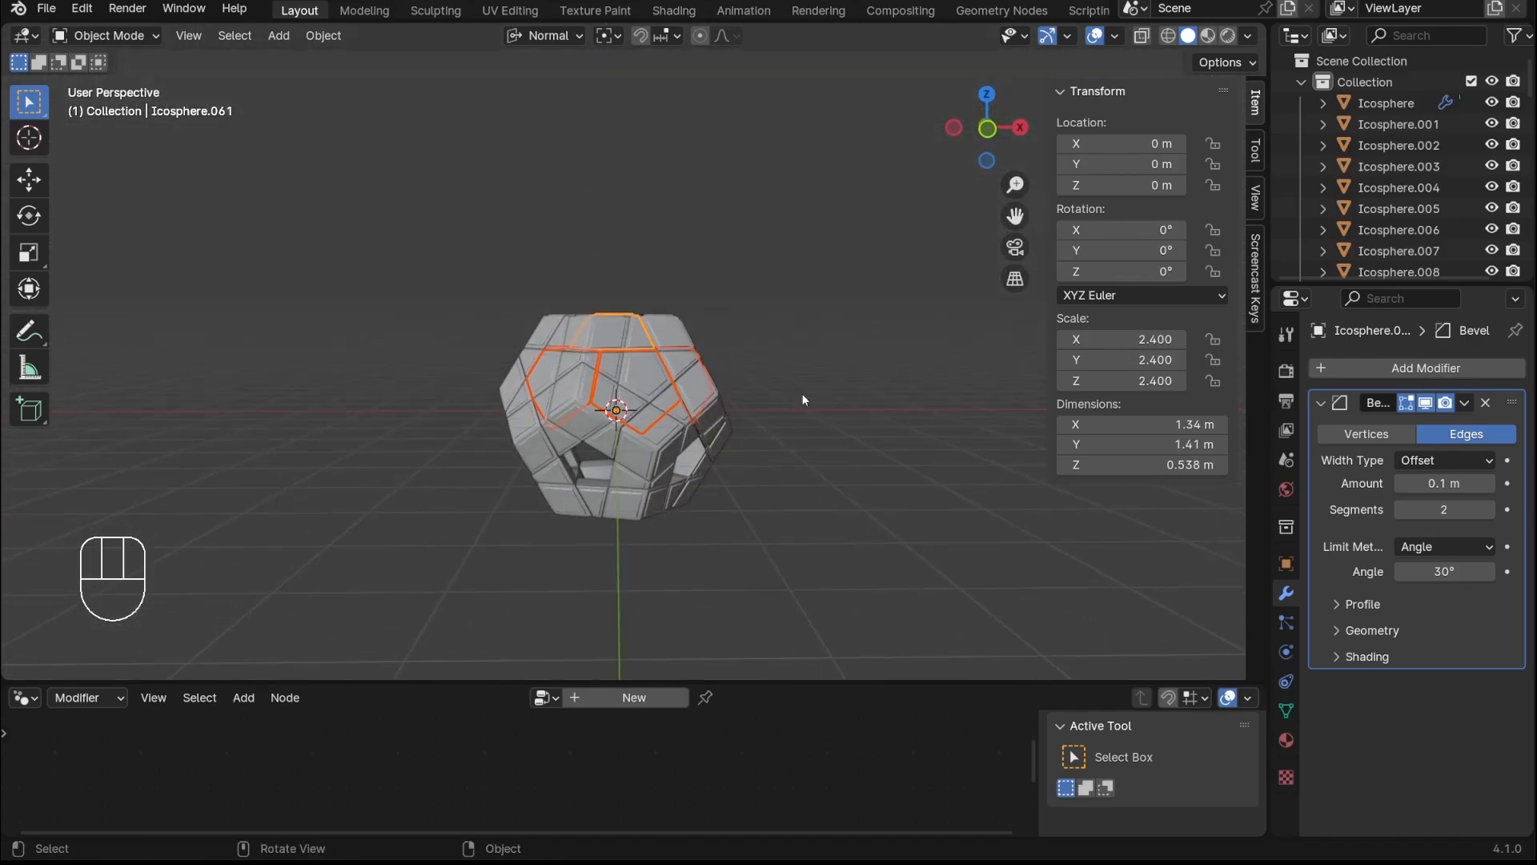
{"action": "key", "text": "shift+d"}
{"action": "type", "text": "ry"}
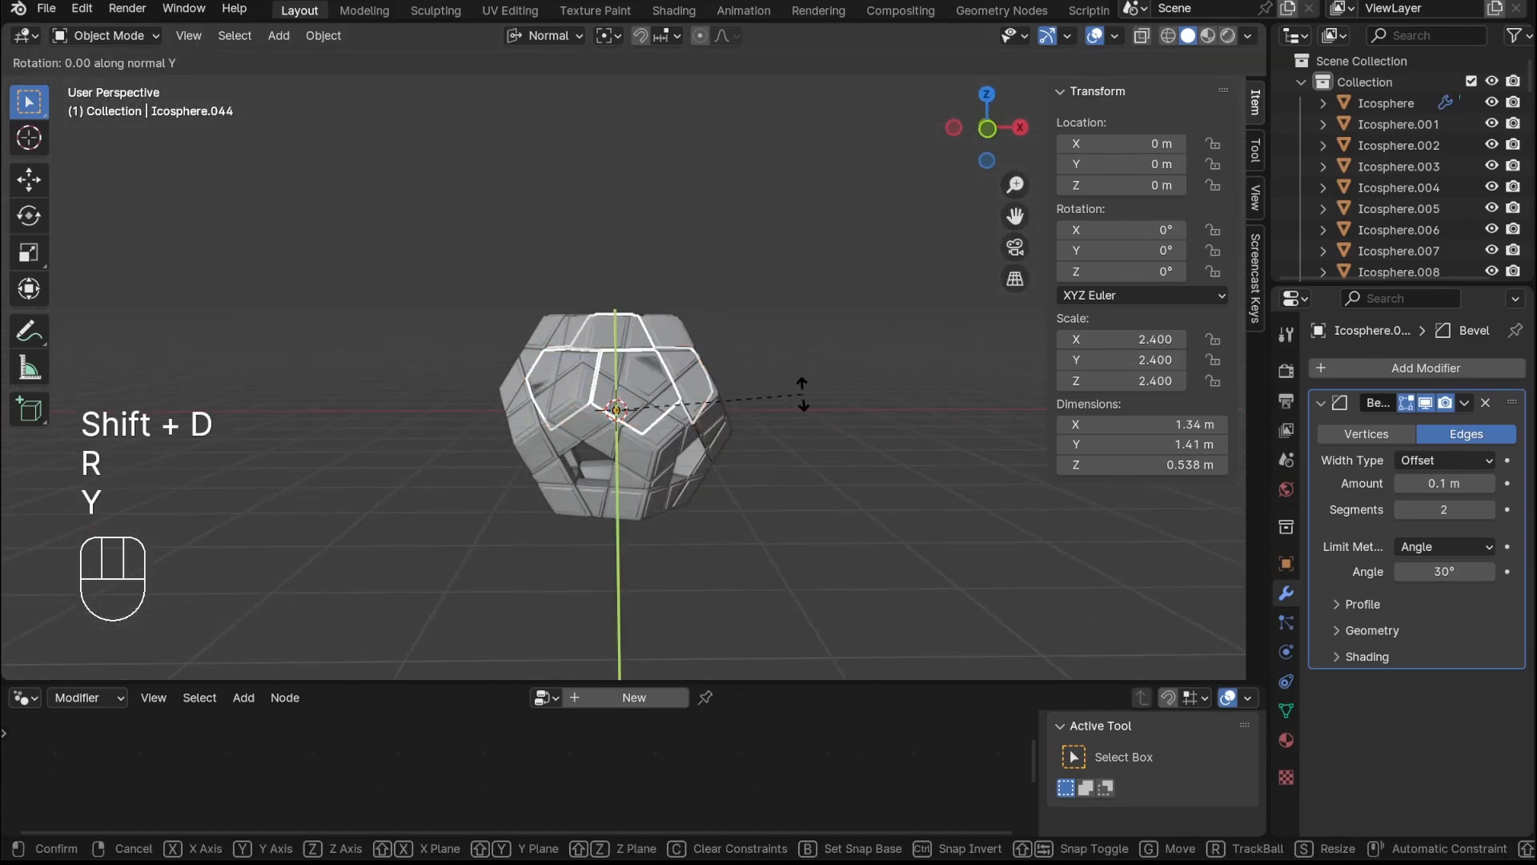
{"action": "type", "text": "180"}
{"action": "key", "text": "Return"}
{"action": "middle_click_drag", "start_coordinate": [801, 392], "coordinate": [655, 463]}
{"action": "left_click", "coordinate": [856, 415]}
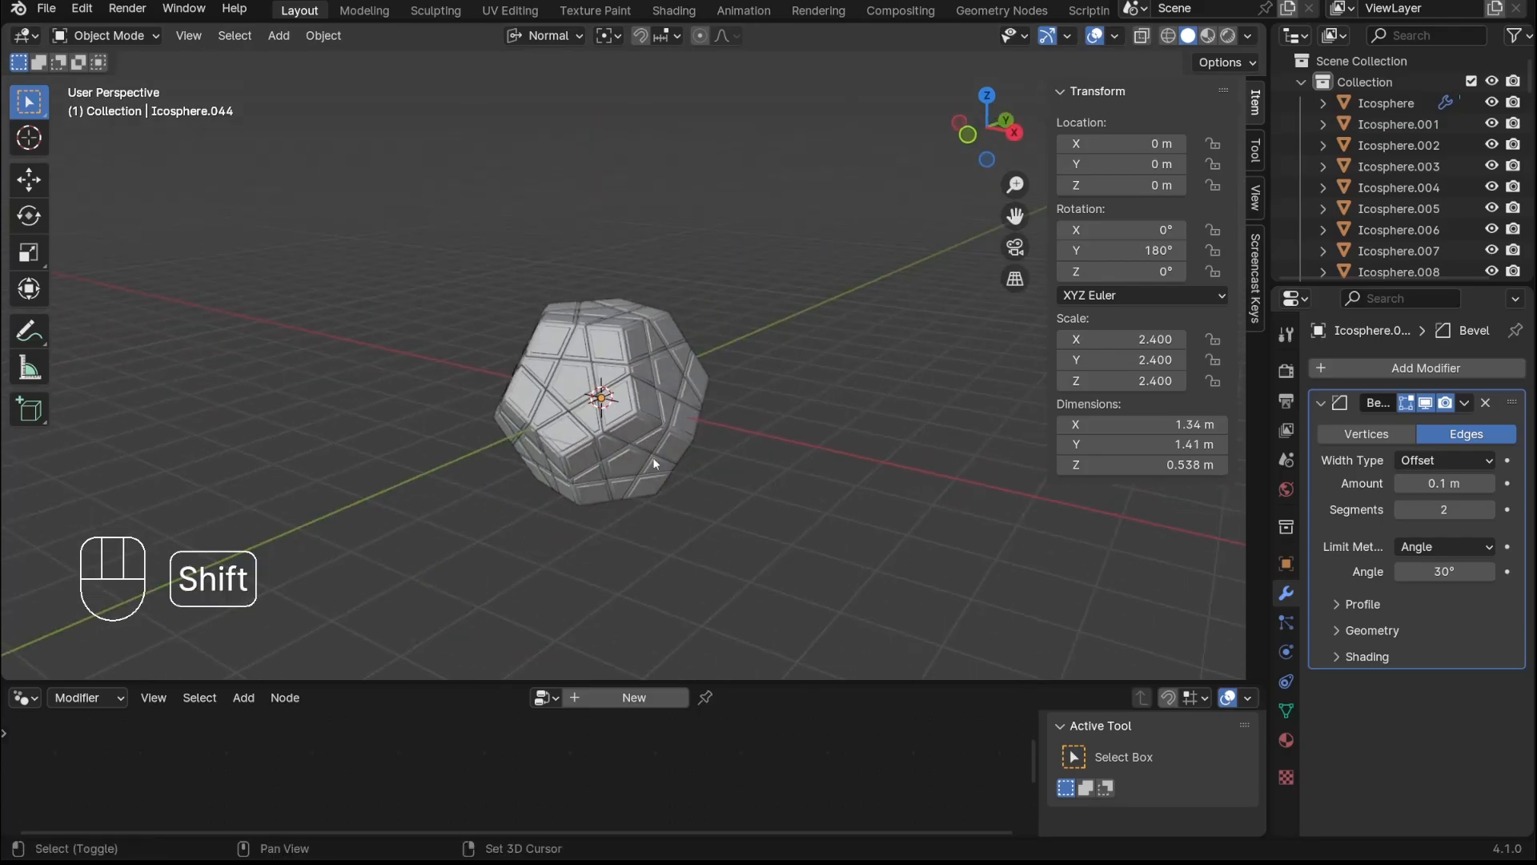
Examine the fully covered dodecahedron and its upper edge and corner pieces up close
{"action": "scroll", "coordinate": [761, 461], "scroll_direction": "up", "scroll_amount": 3}
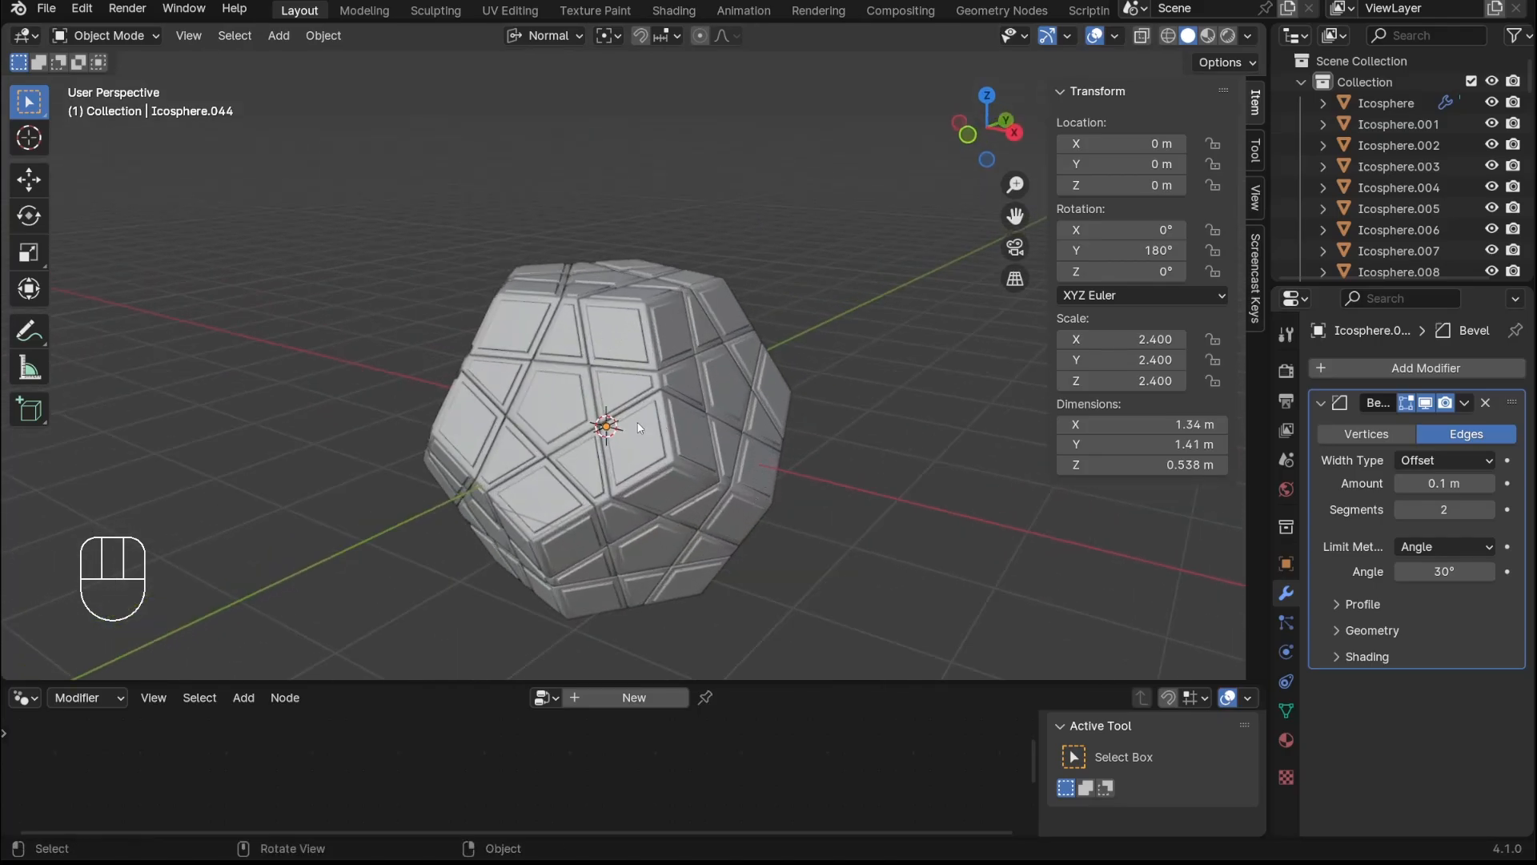
{"action": "scroll", "coordinate": [647, 425], "scroll_direction": "up", "scroll_amount": 2}
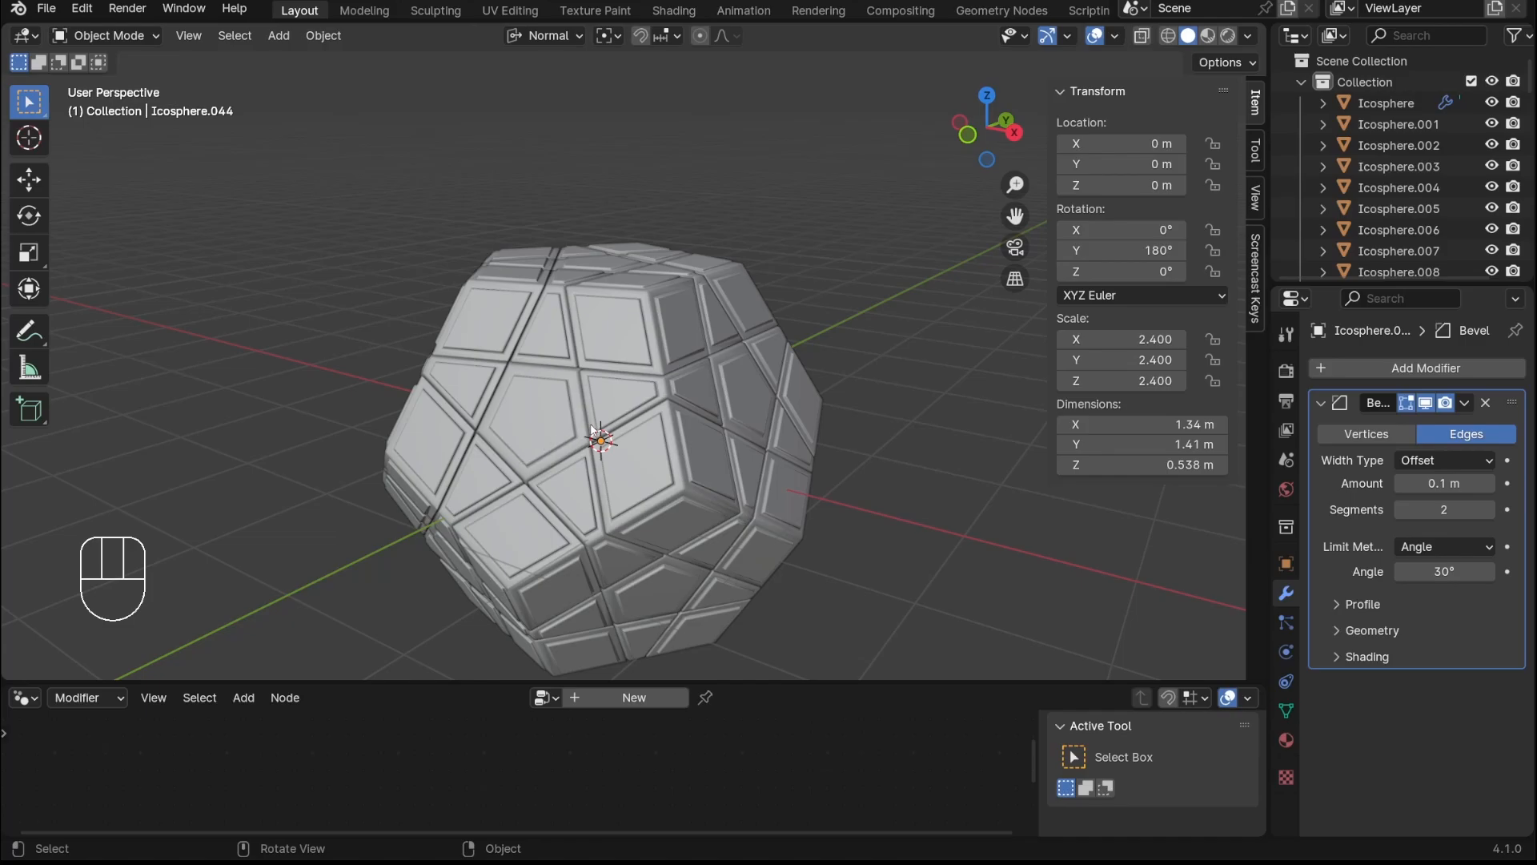
{"action": "scroll", "coordinate": [635, 436], "scroll_direction": "down", "scroll_amount": 1}
{"action": "middle_click_drag", "start_coordinate": [704, 453], "coordinate": [682, 429], "text": "shift"}
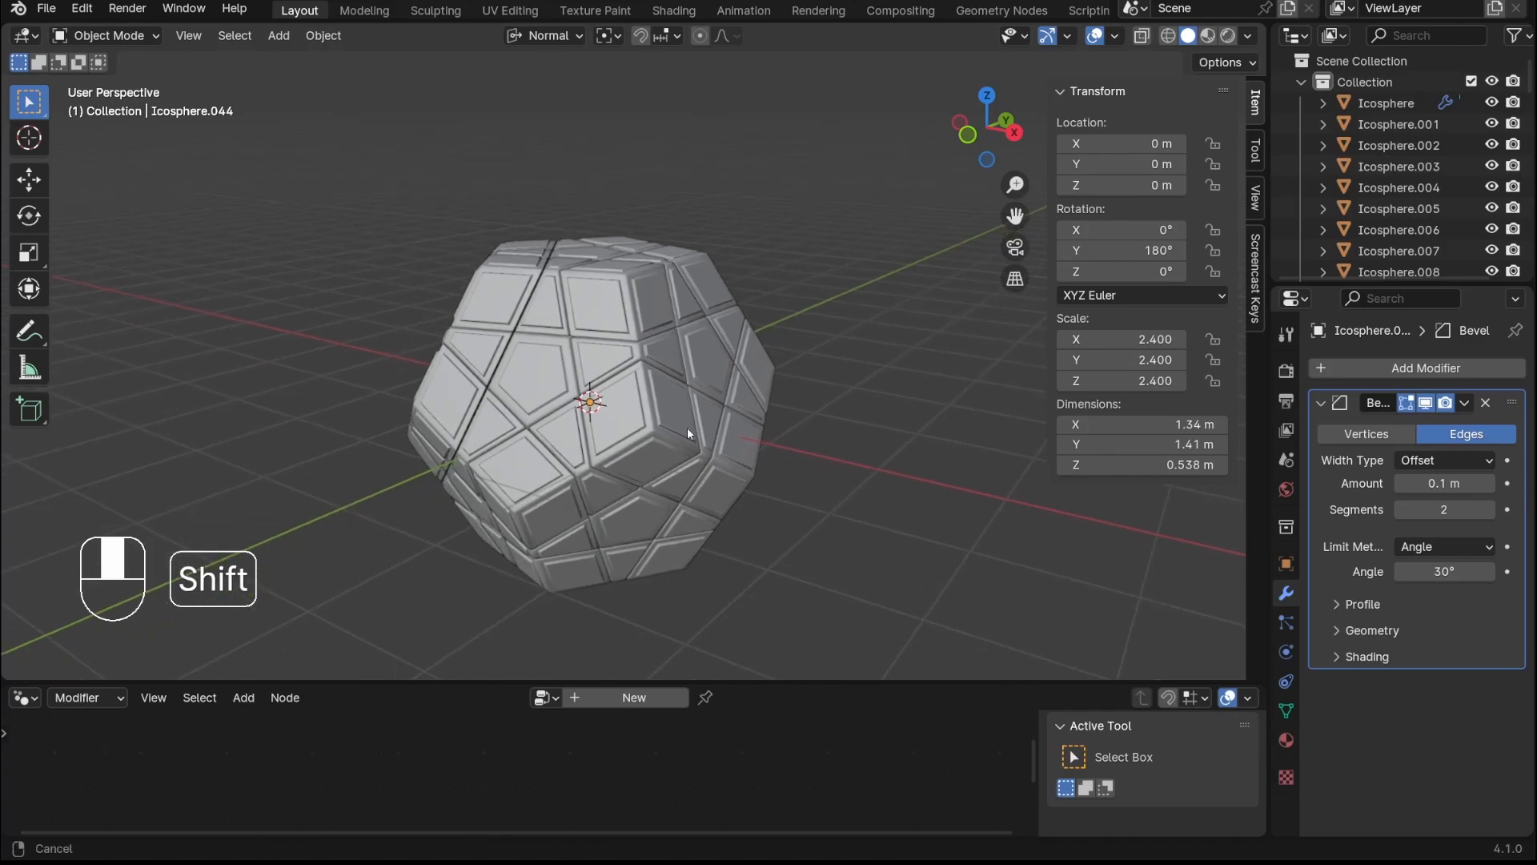
{"action": "scroll", "coordinate": [674, 416], "scroll_direction": "up", "scroll_amount": 2}
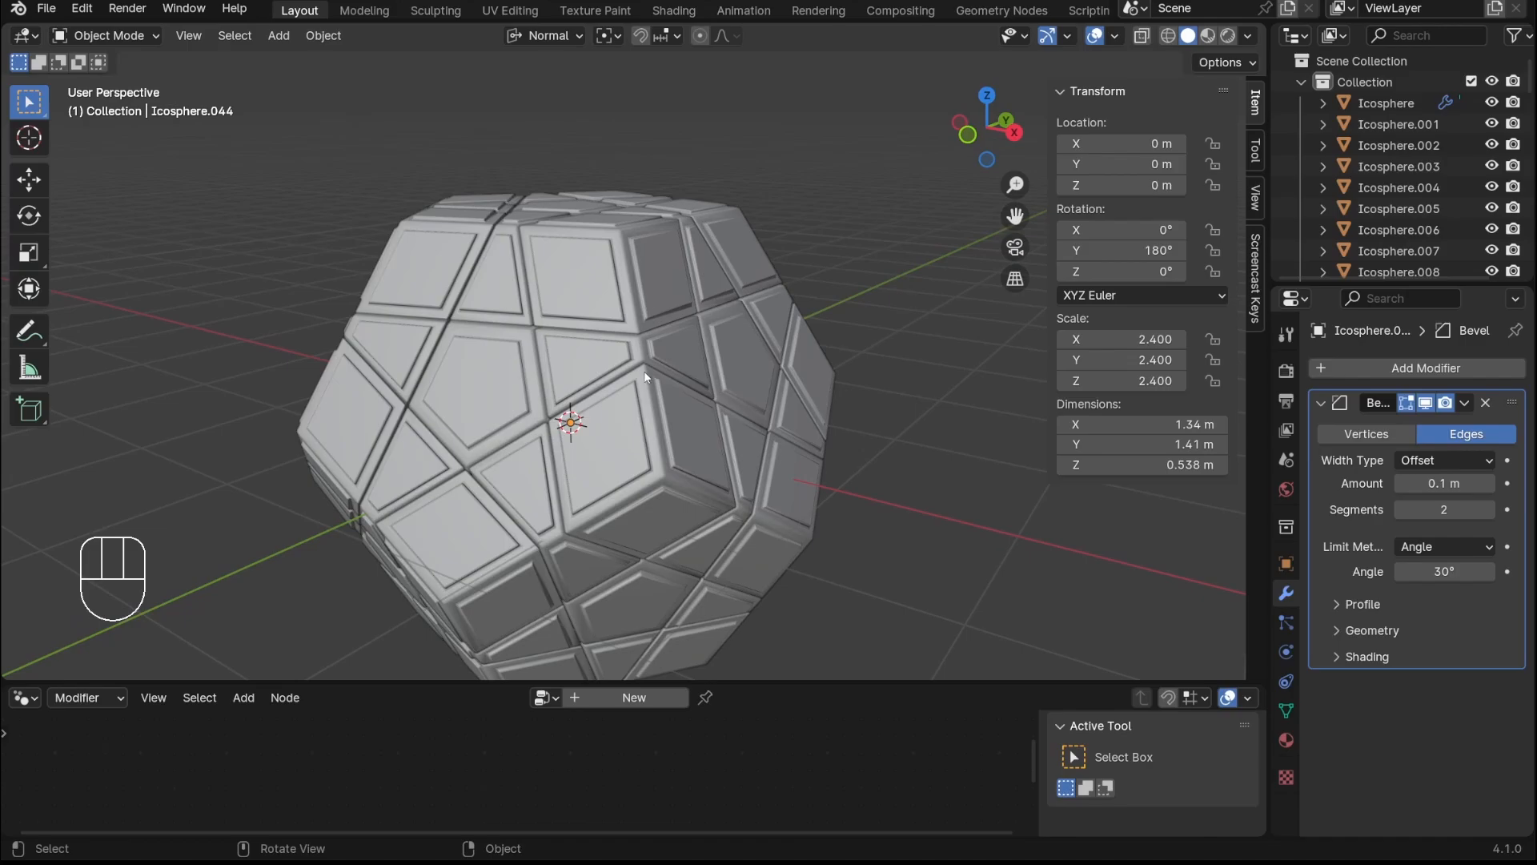
{"action": "middle_click_drag", "start_coordinate": [643, 372], "coordinate": [584, 285]}
{"action": "left_click", "coordinate": [578, 278], "text": "shift"}
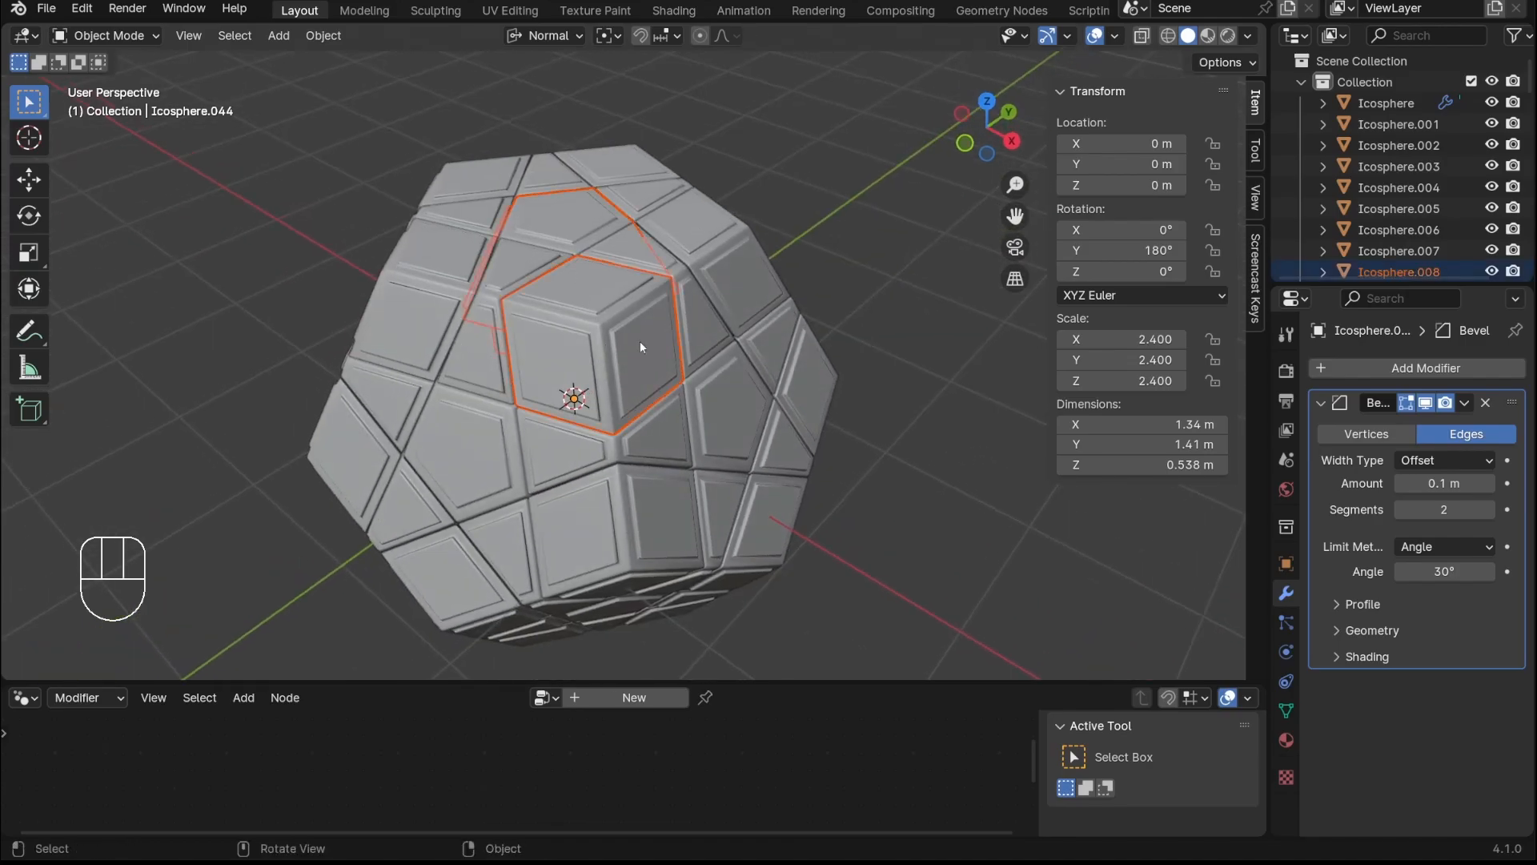
{"action": "left_click", "coordinate": [818, 350]}
Select all pieces of the top layer and enter Edit Mode in face selection with no faces selected
{"action": "middle_click_drag", "start_coordinate": [818, 349], "coordinate": [540, 209]}
{"action": "left_click_drag", "start_coordinate": [363, 193], "coordinate": [857, 239]}
{"action": "middle_click_drag", "start_coordinate": [757, 228], "coordinate": [763, 252], "text": "shift"}
{"action": "middle_click_drag", "start_coordinate": [763, 252], "coordinate": [752, 298]}
{"action": "key", "text": "Tab"}
{"action": "middle_click_drag", "start_coordinate": [669, 266], "coordinate": [380, 97]}
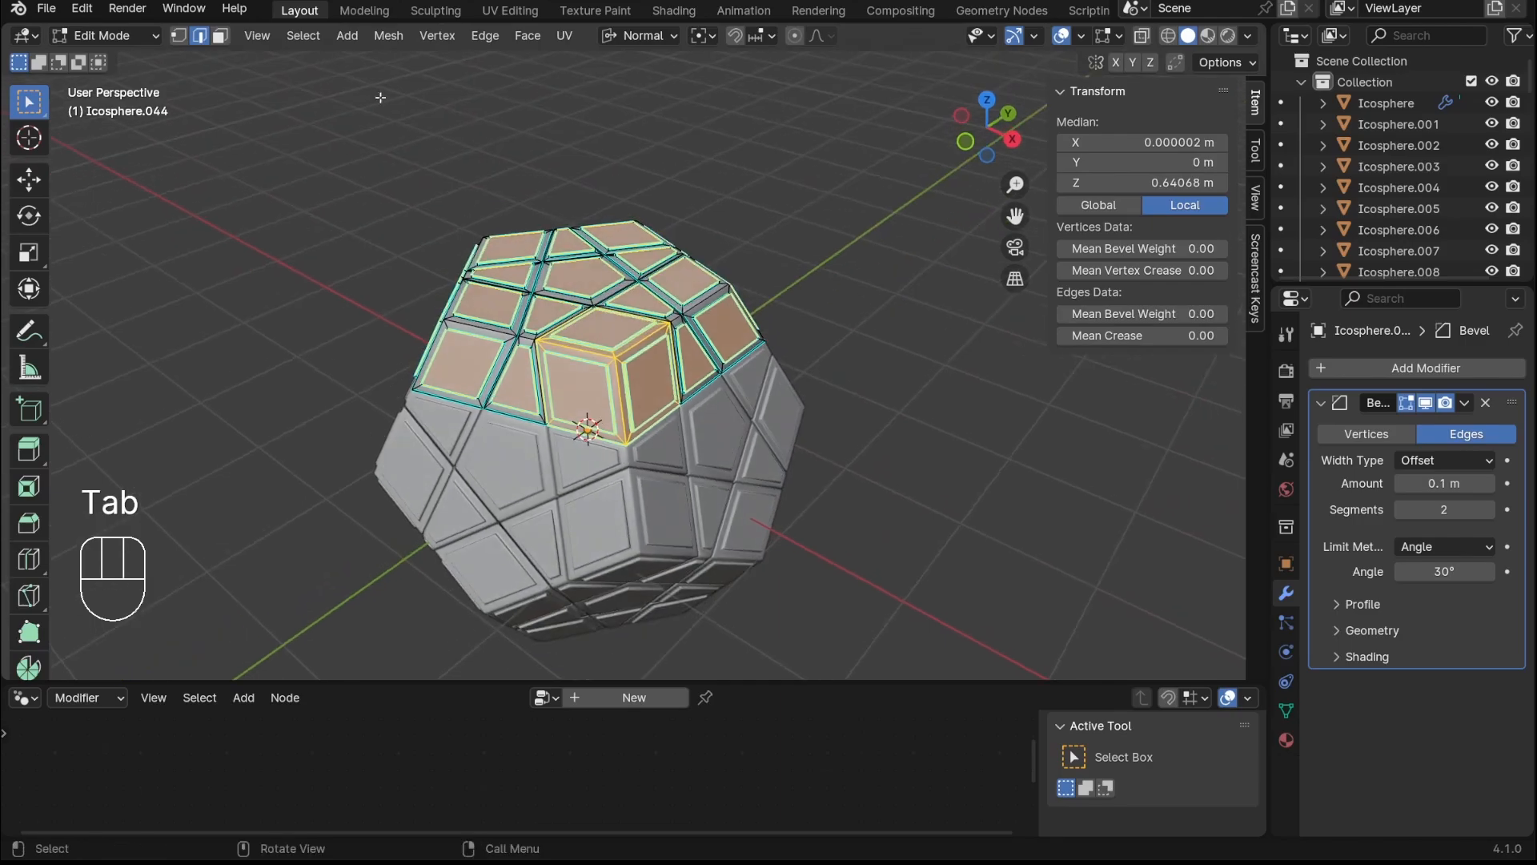
{"action": "left_click", "coordinate": [218, 40]}
{"action": "scroll", "coordinate": [724, 295], "scroll_direction": "up", "scroll_amount": 3}
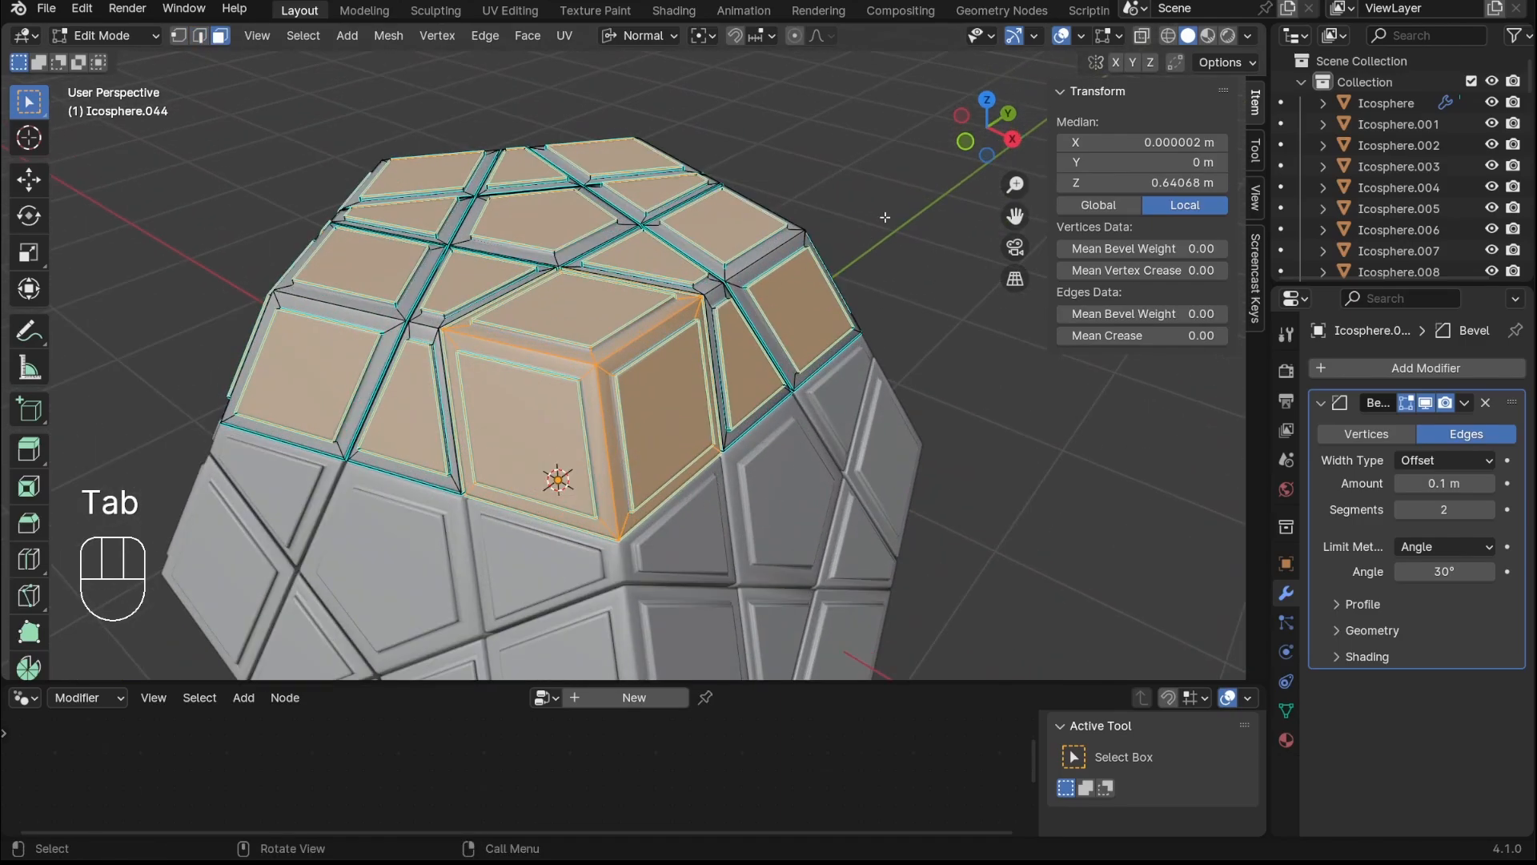
{"action": "left_click", "coordinate": [886, 216]}
Select the eleven inset faces on the top side: the central pentagon and the ten edge and corner panels around it
{"action": "middle_click_drag", "start_coordinate": [598, 369], "coordinate": [617, 403], "text": "shift"}
{"action": "middle_click_drag", "start_coordinate": [617, 403], "coordinate": [654, 421]}
{"action": "left_click", "coordinate": [654, 422], "text": "shift"}
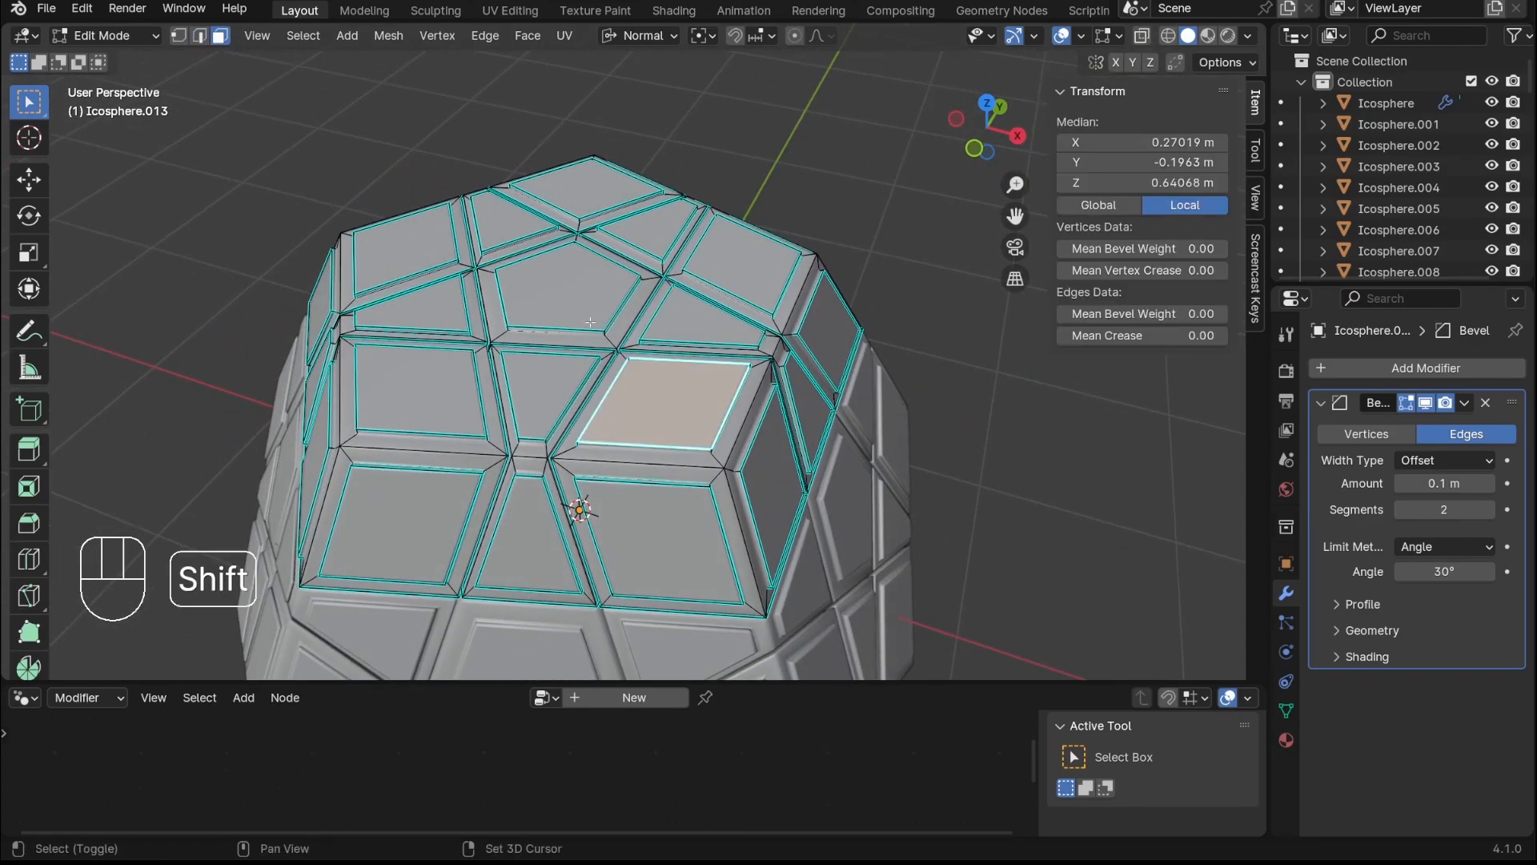
{"action": "left_click", "coordinate": [568, 290], "text": "shift"}
{"action": "left_click", "coordinate": [548, 392], "text": "shift"}
{"action": "left_click", "coordinate": [420, 390], "text": "shift"}
{"action": "left_click", "coordinate": [412, 306], "text": "shift"}
{"action": "left_click", "coordinate": [421, 248], "text": "shift"}
{"action": "left_click", "coordinate": [514, 217], "text": "shift"}
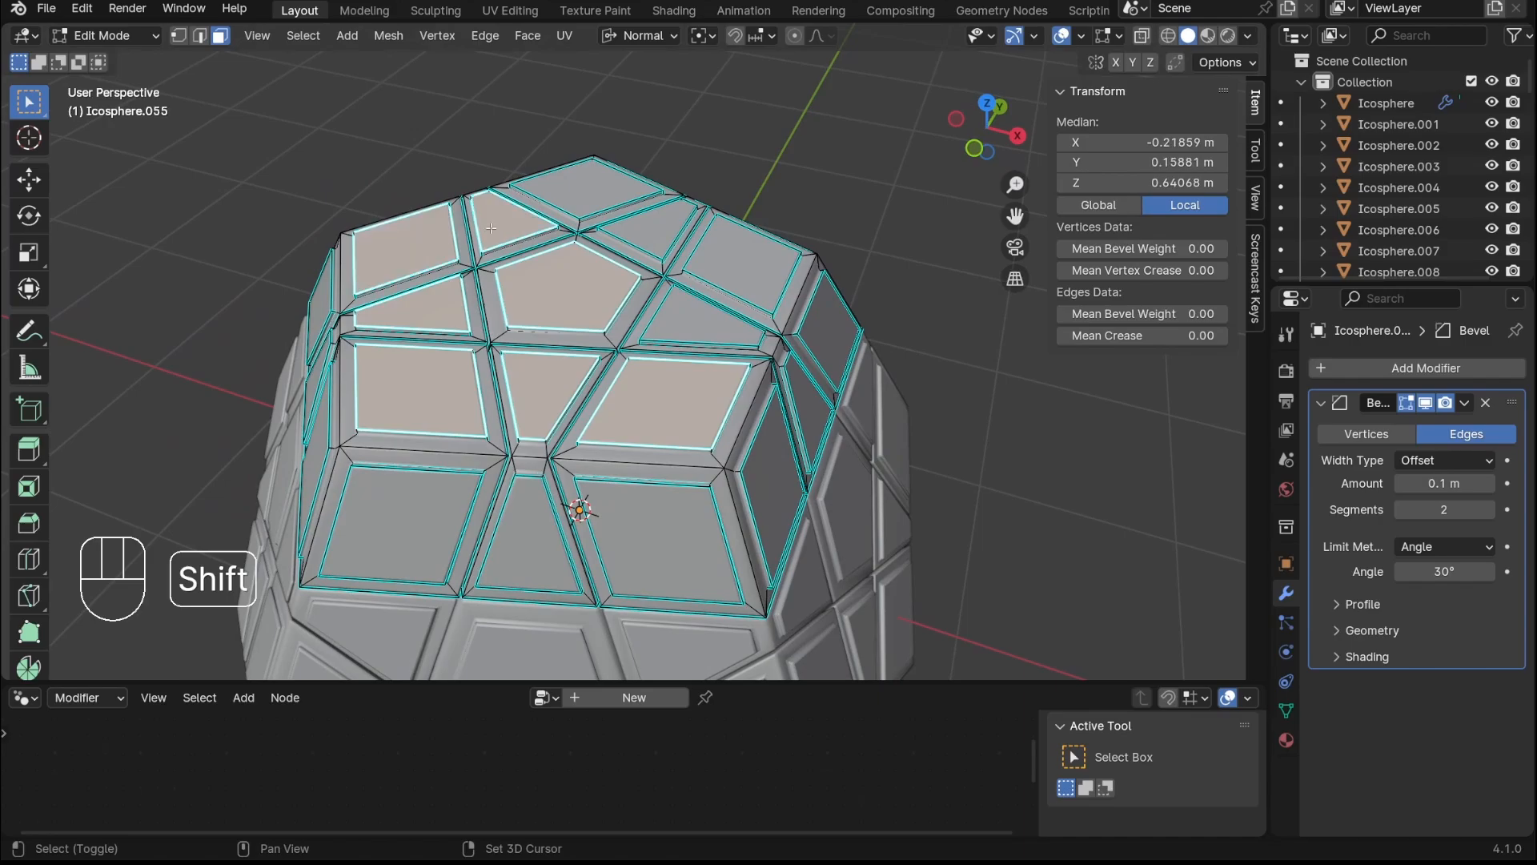
{"action": "left_click", "coordinate": [589, 188], "text": "shift"}
{"action": "left_click", "coordinate": [645, 229], "text": "shift"}
{"action": "left_click", "coordinate": [741, 260], "text": "shift"}
{"action": "left_click", "coordinate": [696, 311], "text": "shift"}
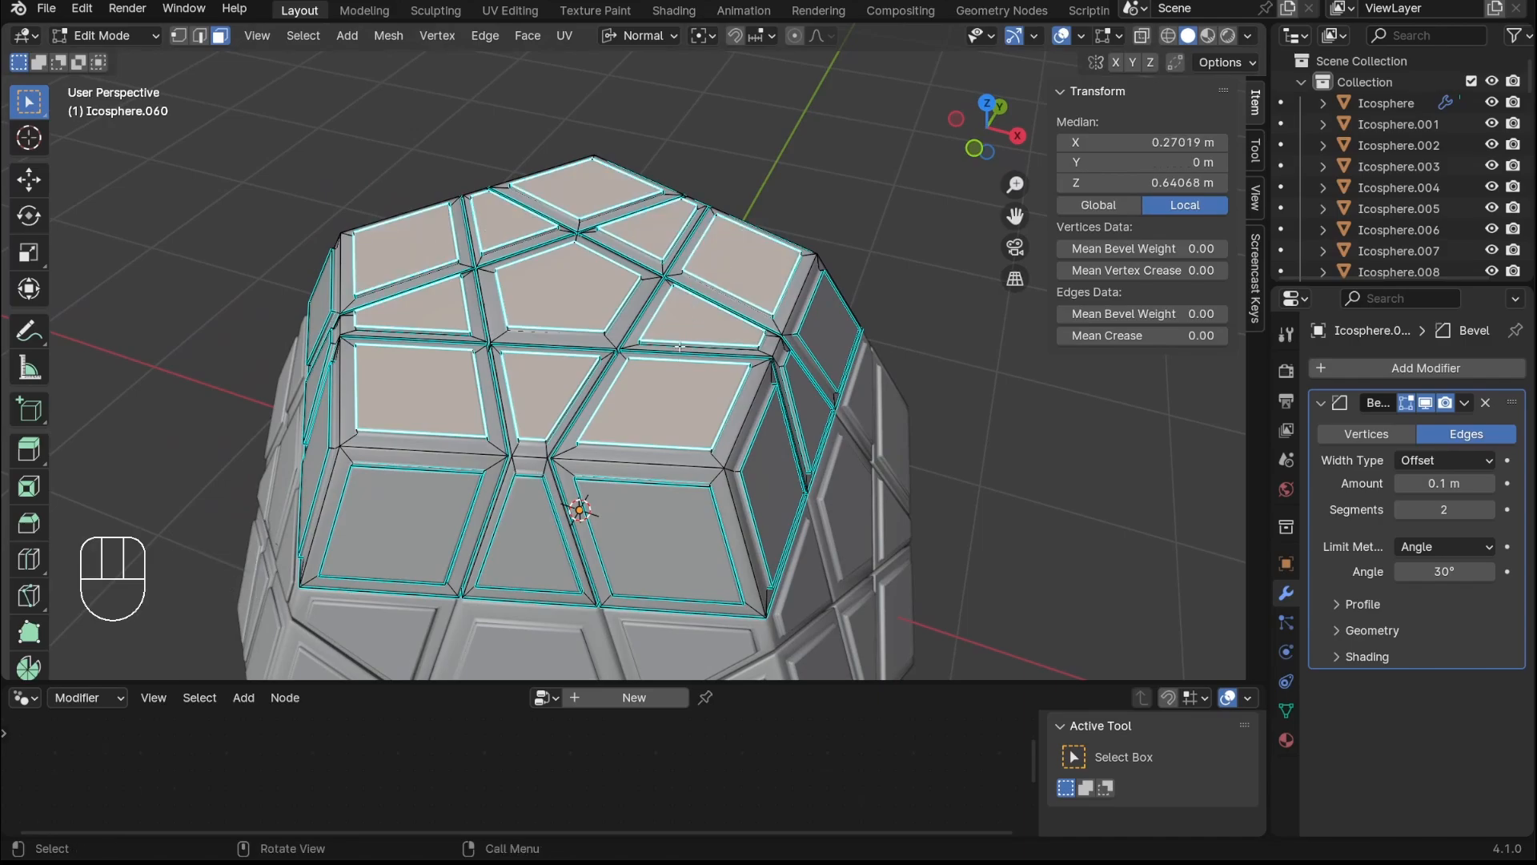
Expand the selection of the top inset faces to their adjoining faces with Select More
{"action": "scroll", "coordinate": [548, 234], "scroll_direction": "up", "scroll_amount": 8}
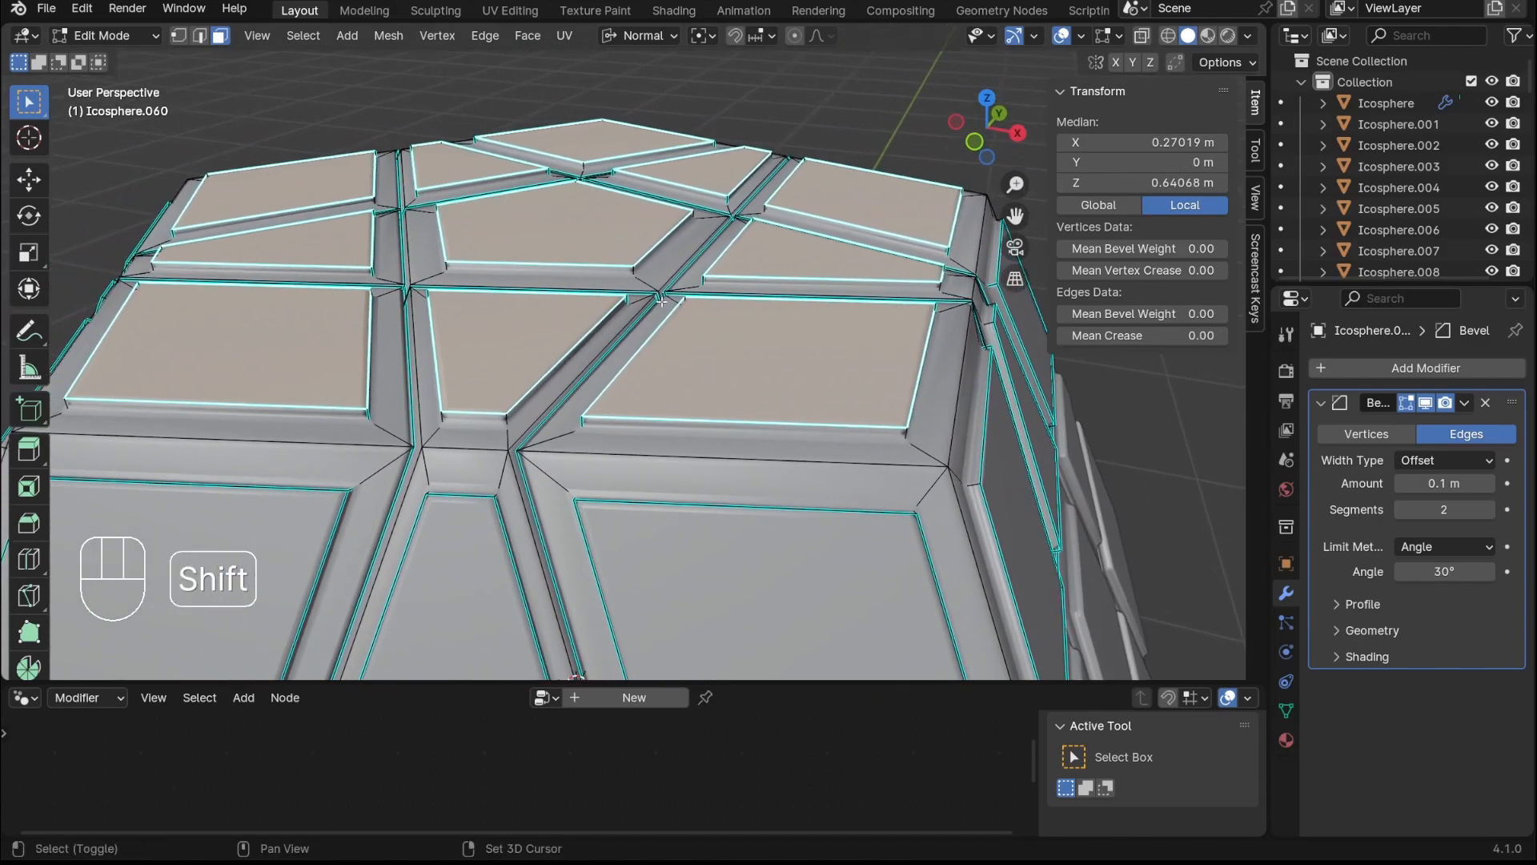
{"action": "scroll", "coordinate": [622, 249], "scroll_direction": "up", "scroll_amount": 3}
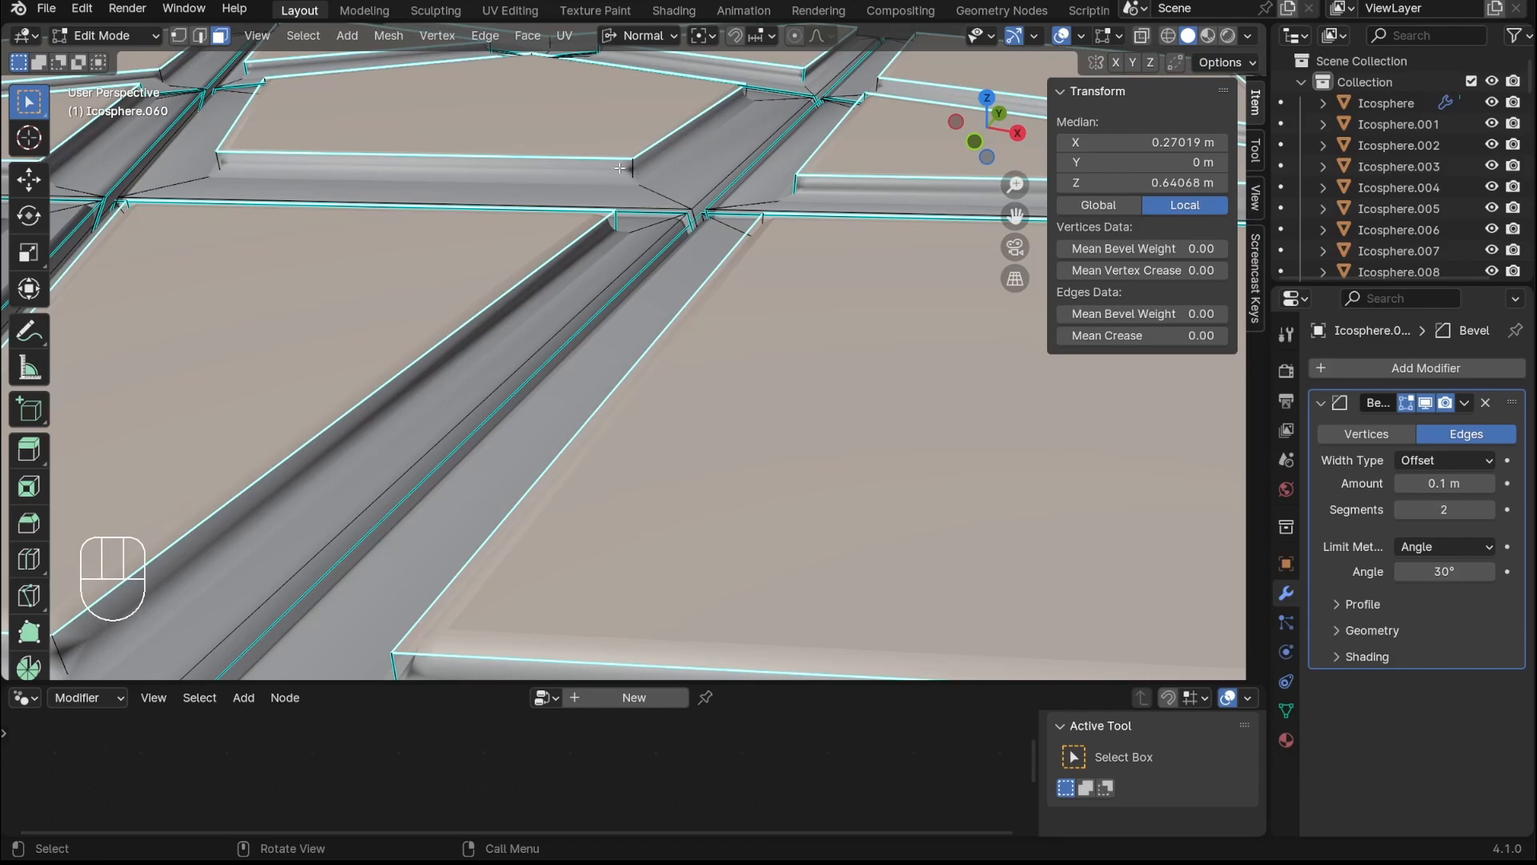
{"action": "scroll", "coordinate": [620, 168], "scroll_direction": "down", "scroll_amount": 10}
{"action": "scroll", "coordinate": [733, 365], "scroll_direction": "down", "scroll_amount": 1, "text": "shift"}
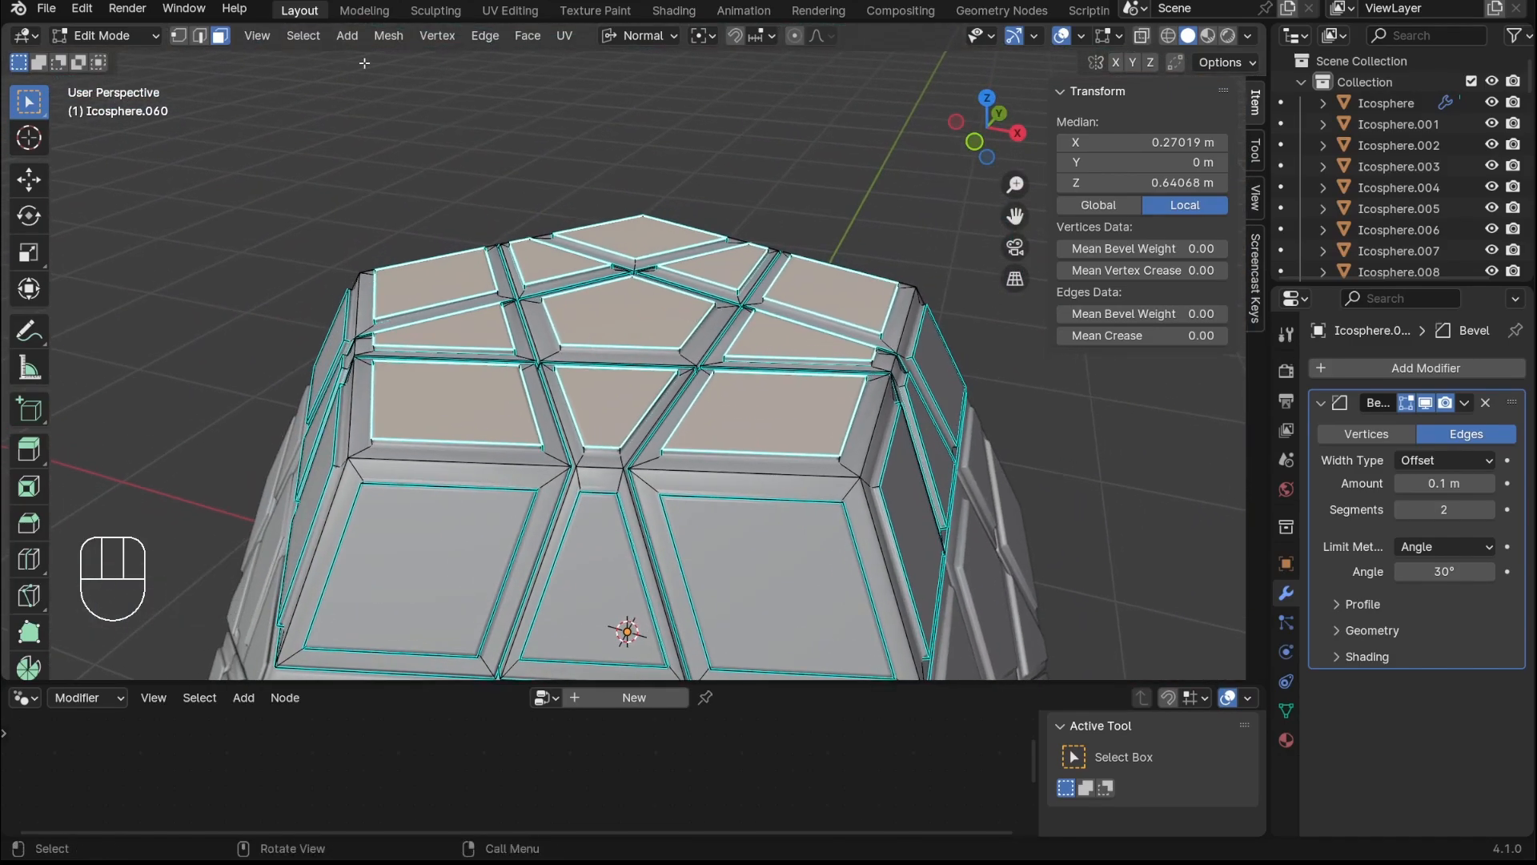
{"action": "left_click", "coordinate": [307, 44]}
{"action": "mouse_move", "coordinate": [398, 333]}
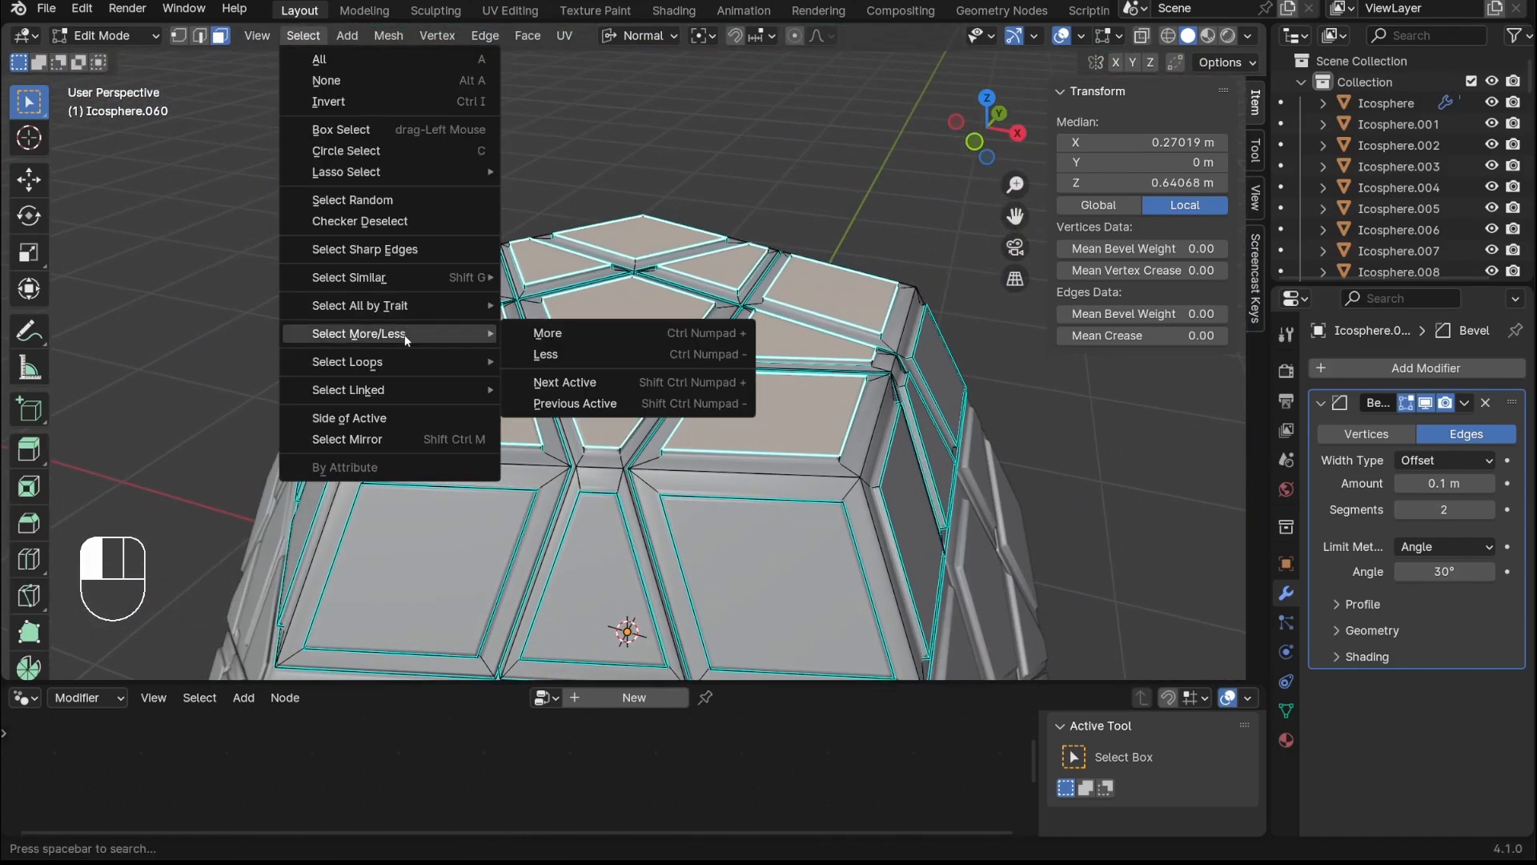
{"action": "left_click", "coordinate": [572, 335]}
{"action": "scroll", "coordinate": [724, 373], "scroll_direction": "up", "scroll_amount": 5}
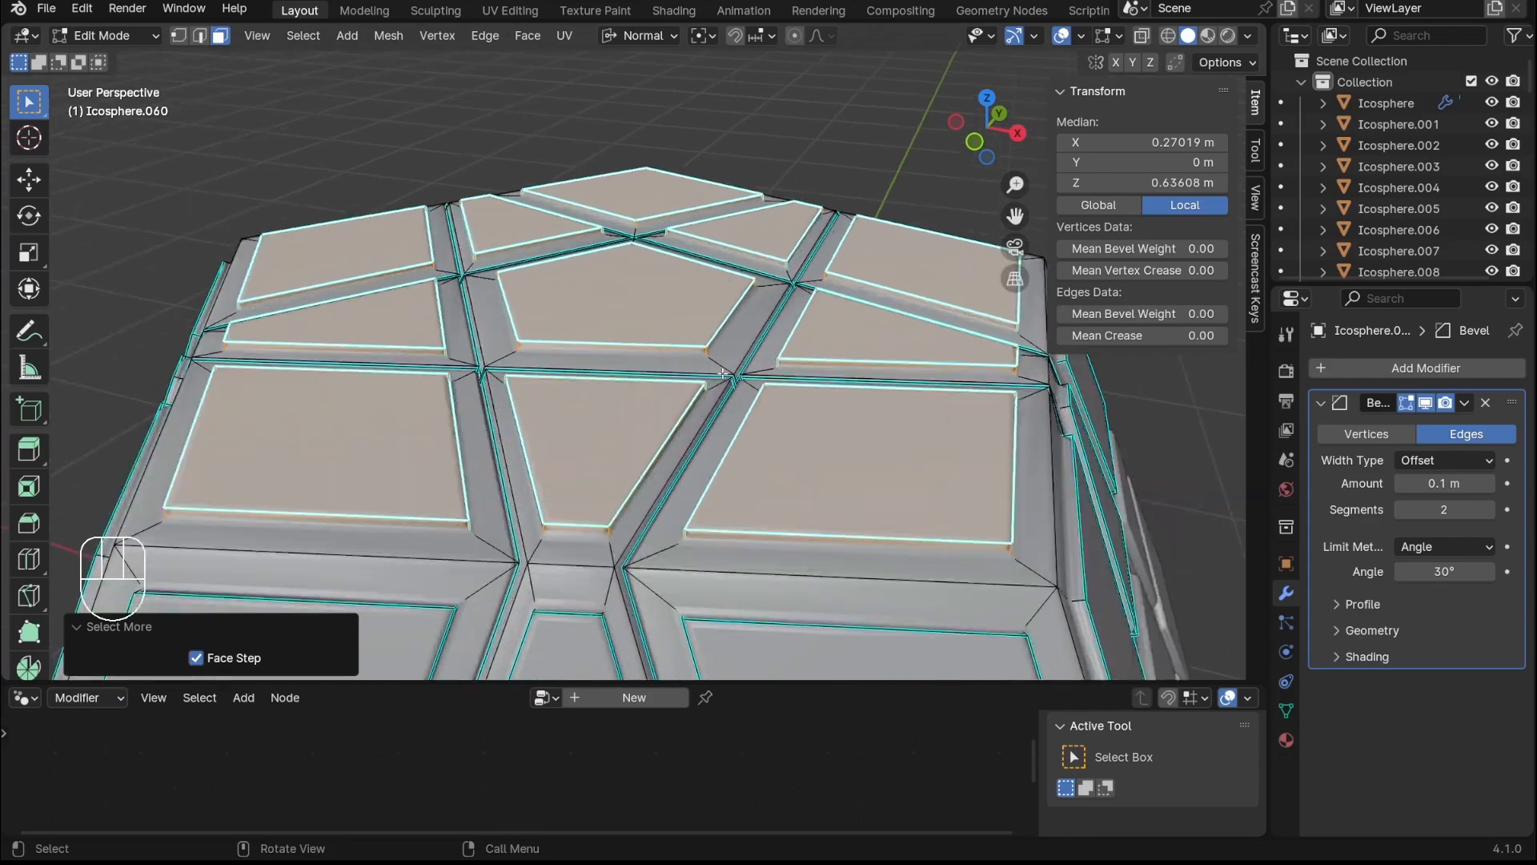
Assign Material.002 to the selected top faces, switch to Material Preview shading and return to Object Mode
{"action": "left_click", "coordinate": [1285, 739]}
{"action": "left_click", "coordinate": [1367, 393]}
{"action": "left_click", "coordinate": [1344, 652]}
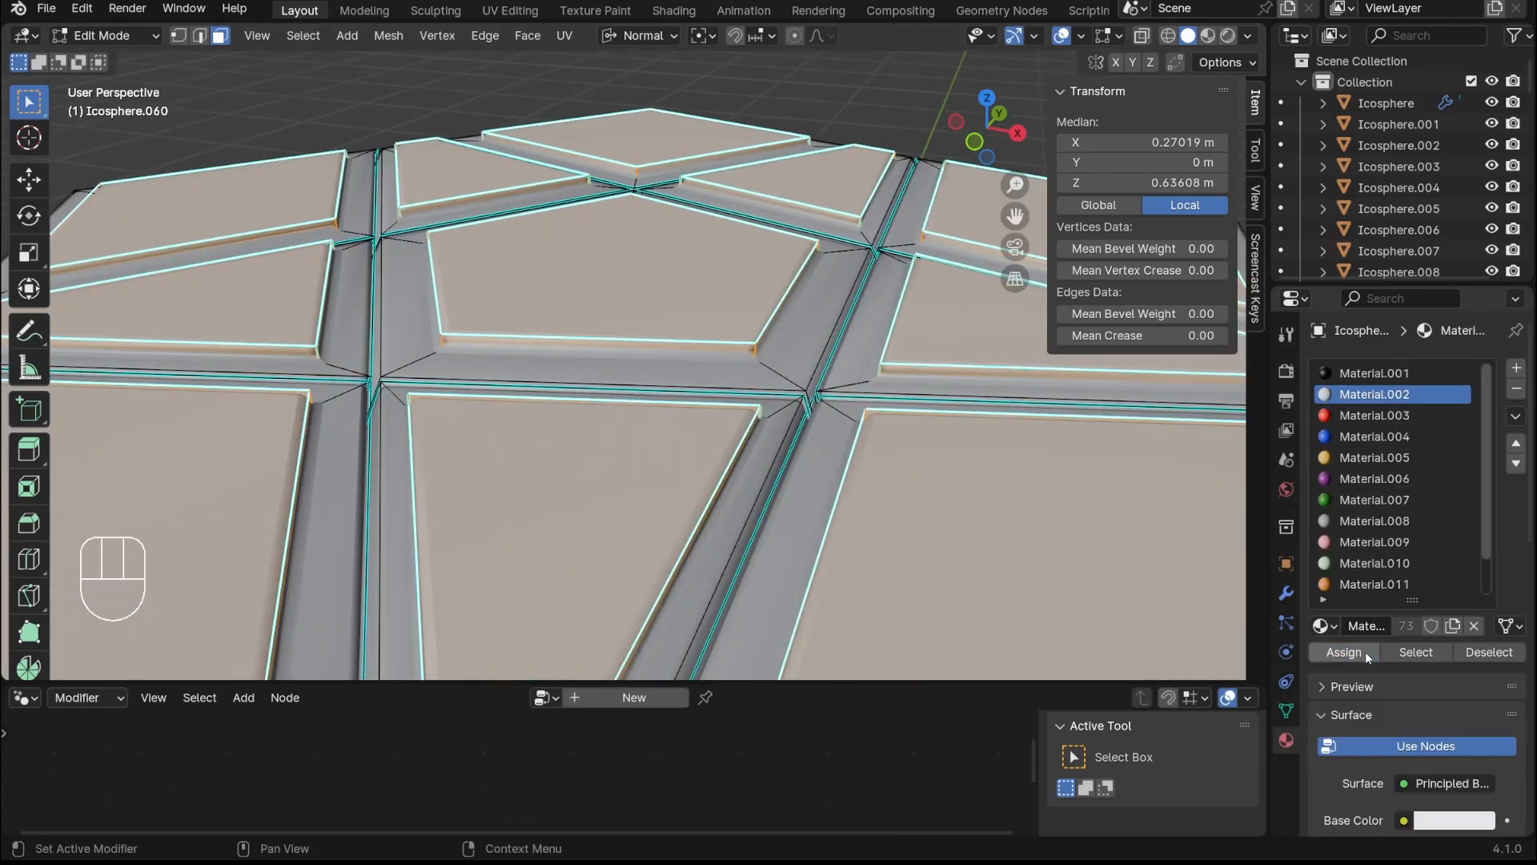
{"action": "key", "text": "z"}
{"action": "left_click", "coordinate": [719, 552]}
{"action": "key", "text": "Tab"}
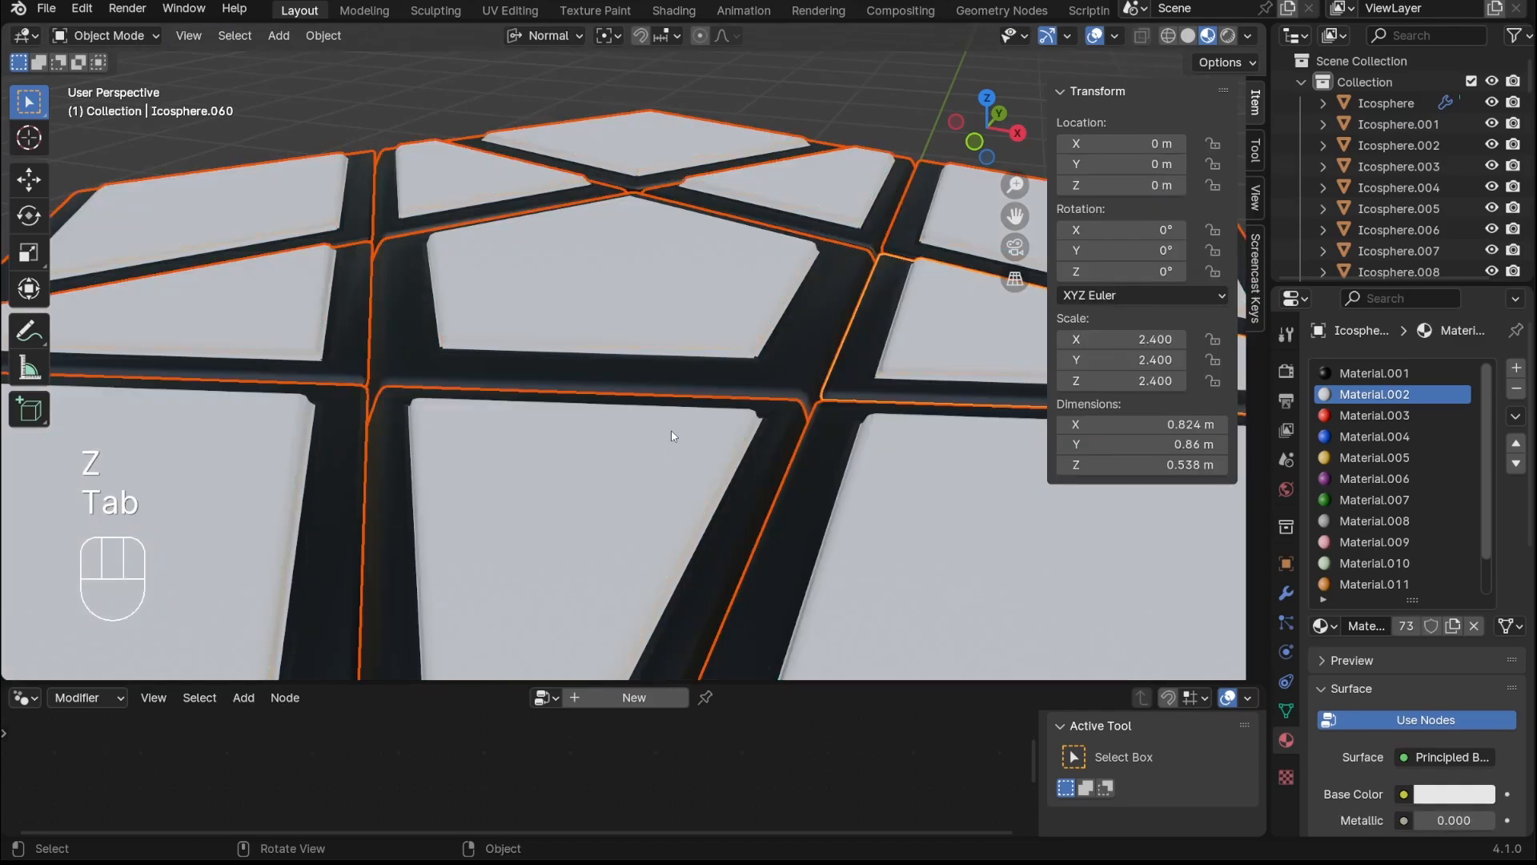
Select the front corner piece of the top layer, try 3 segments in its Bevel modifier and restore 2
{"action": "scroll", "coordinate": [669, 439], "scroll_direction": "down", "scroll_amount": 5}
{"action": "middle_click_drag", "start_coordinate": [670, 439], "coordinate": [825, 340]}
{"action": "scroll", "coordinate": [800, 330], "scroll_direction": "up", "scroll_amount": 7}
{"action": "middle_click_drag", "start_coordinate": [726, 301], "coordinate": [777, 330], "text": "shift"}
{"action": "scroll", "coordinate": [761, 368], "scroll_direction": "down", "scroll_amount": 4}
{"action": "left_click", "coordinate": [867, 509]}
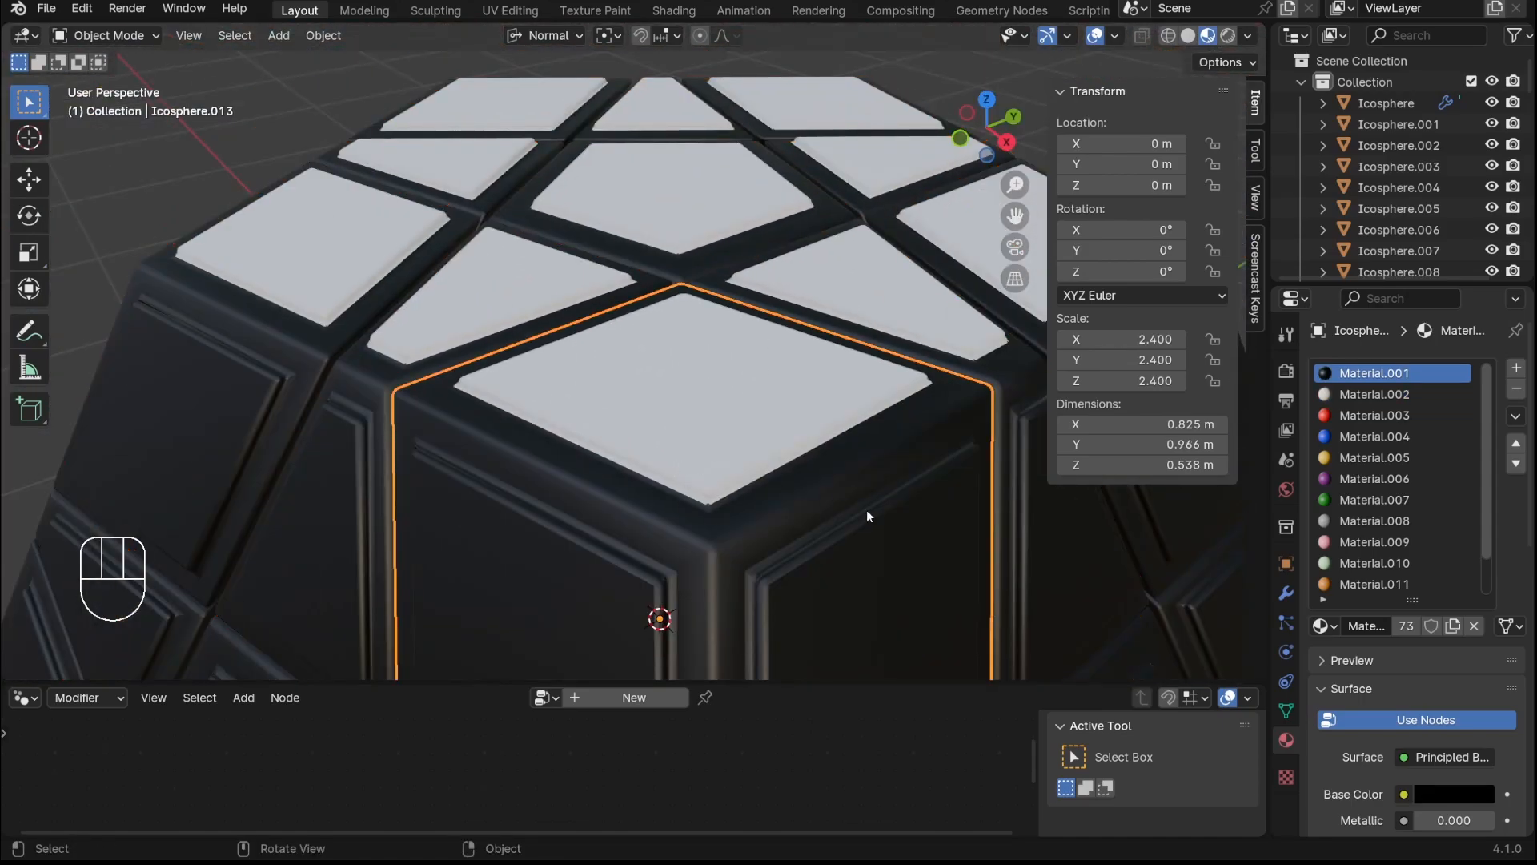
{"action": "key", "text": "Tab"}
{"action": "middle_click_drag", "start_coordinate": [873, 512], "coordinate": [817, 387], "text": "shift"}
{"action": "key", "text": "Tab"}
{"action": "left_click", "coordinate": [1286, 592]}
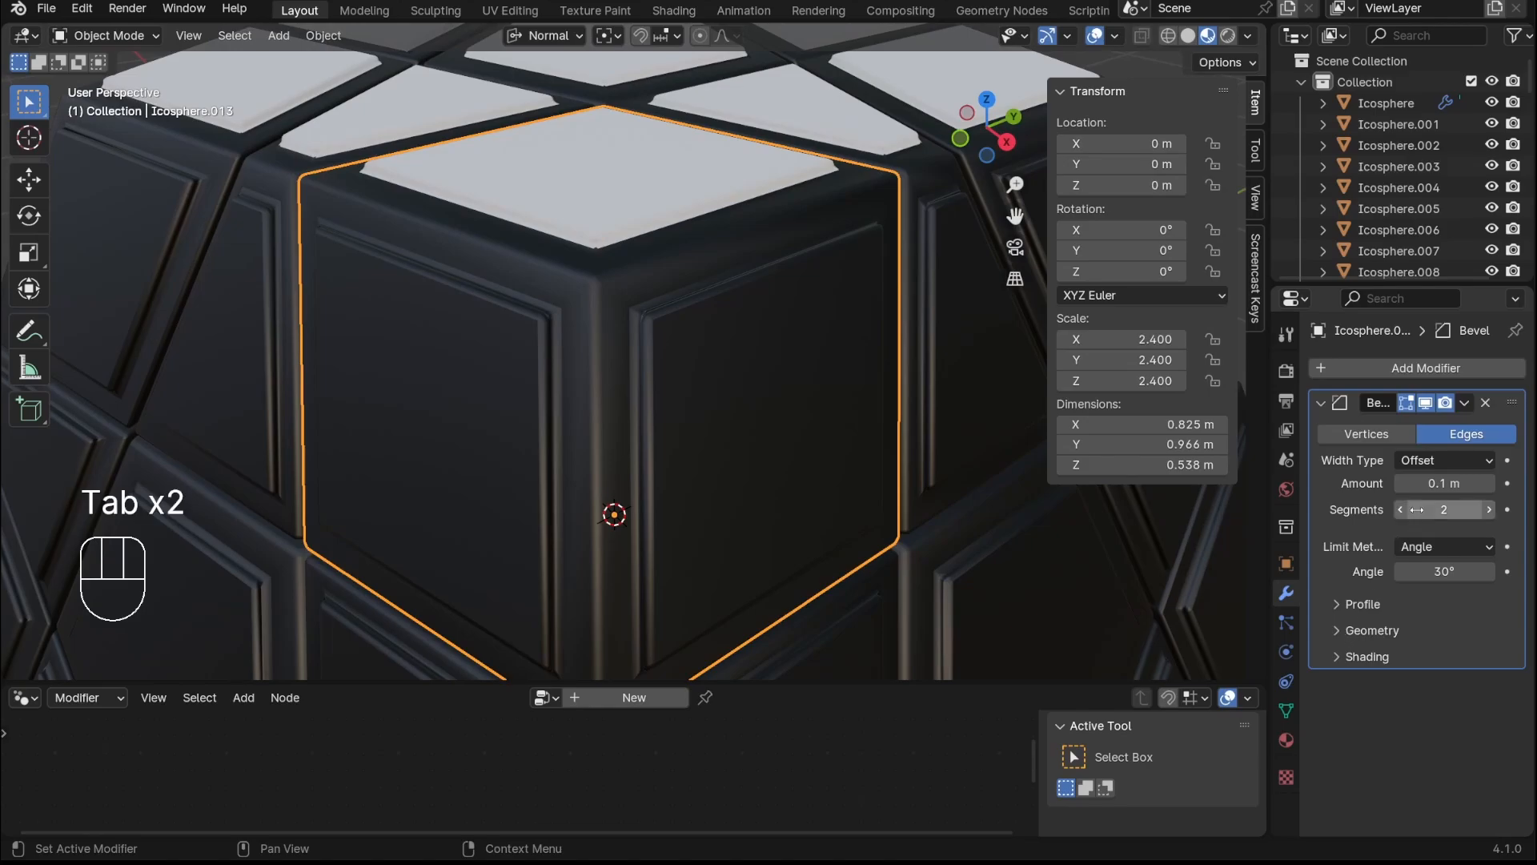
{"action": "left_click", "coordinate": [1488, 509]}
{"action": "middle_click_drag", "start_coordinate": [707, 301], "coordinate": [708, 383]}
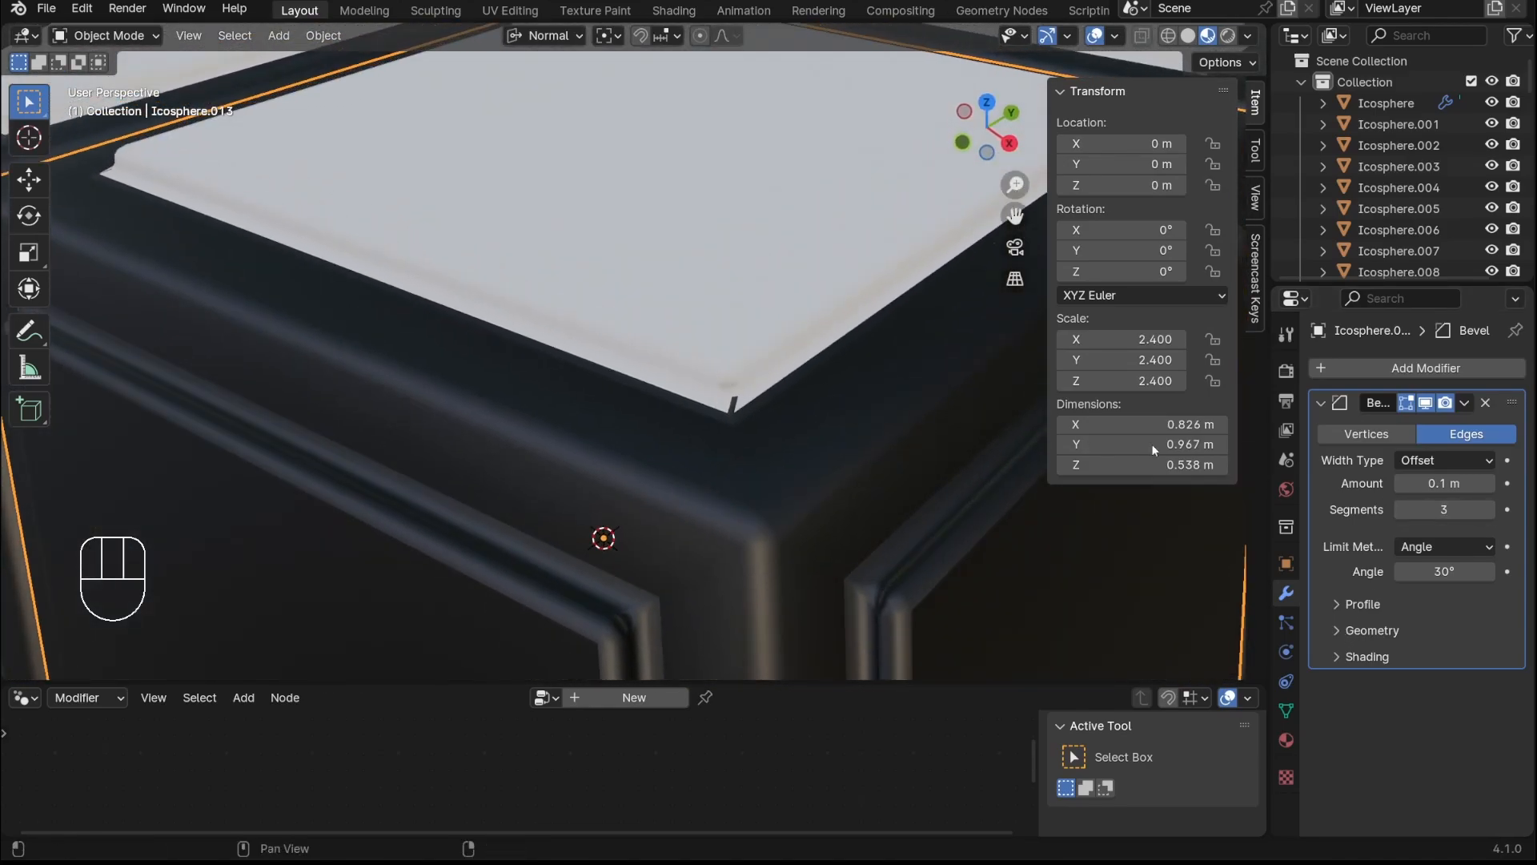
{"action": "left_click", "coordinate": [1400, 510]}
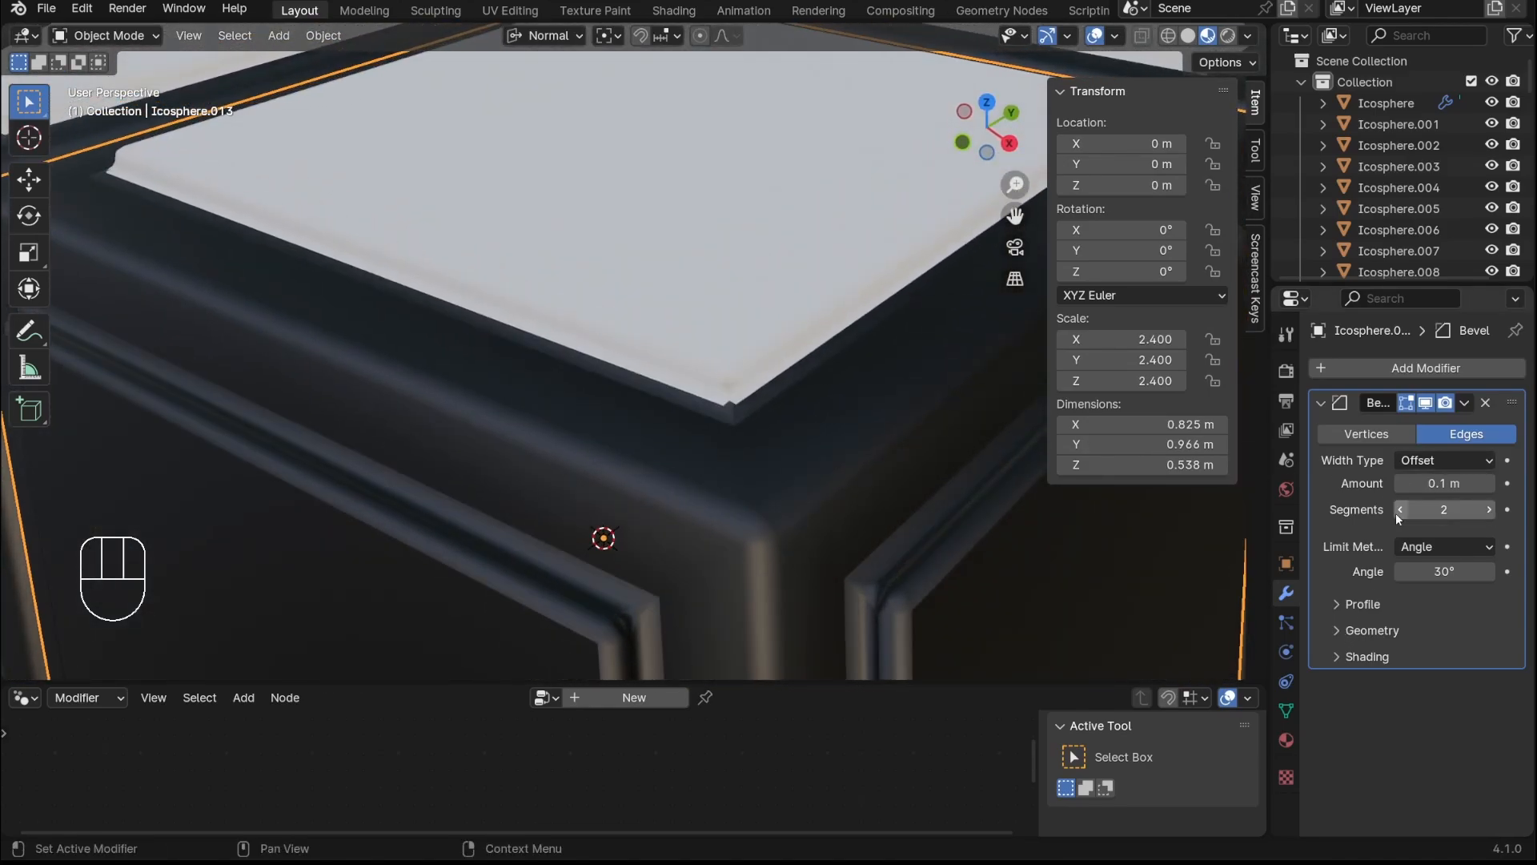
Try the Harden Normals, Seam and Sharp shading options of the corner piece's Bevel modifier, turning each back off
{"action": "left_click", "coordinate": [1348, 631]}
{"action": "left_click", "coordinate": [1343, 630]}
{"action": "left_click", "coordinate": [1342, 605]}
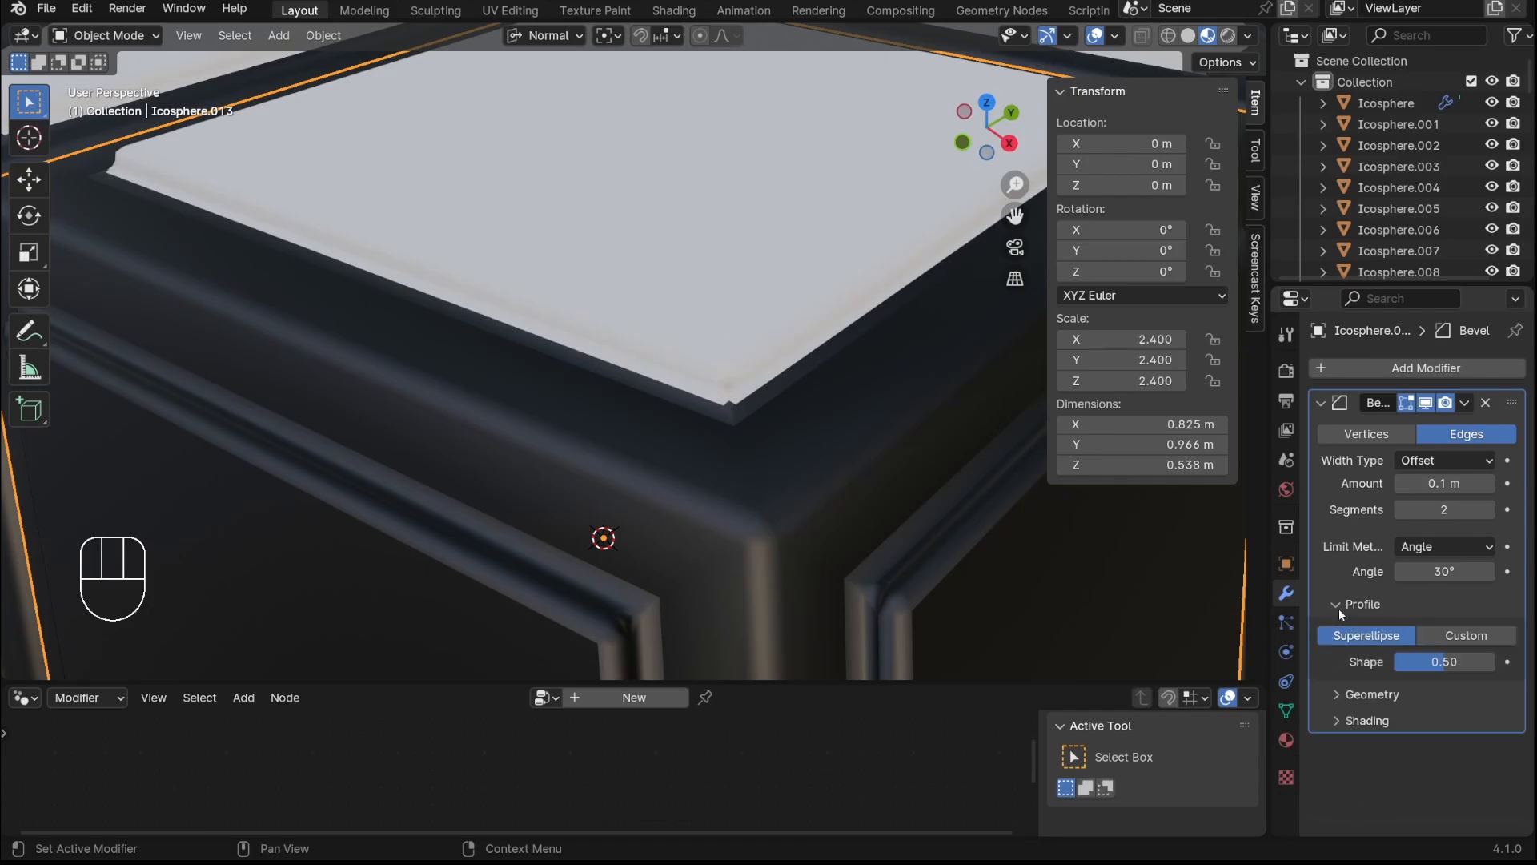
{"action": "left_click", "coordinate": [1342, 606]}
{"action": "left_click", "coordinate": [1341, 661]}
{"action": "left_click", "coordinate": [1400, 688]}
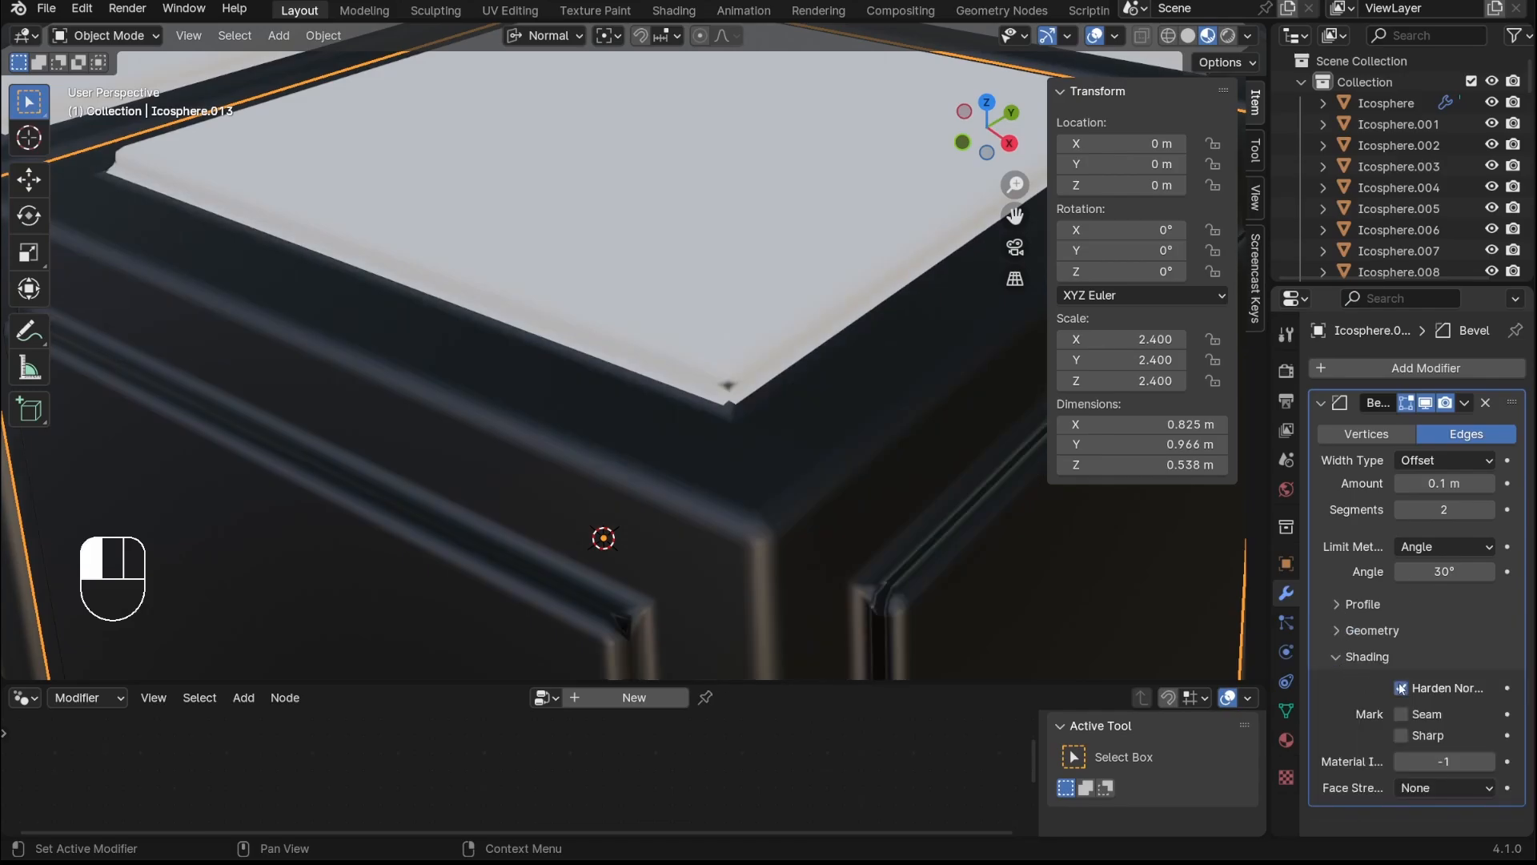
{"action": "left_click", "coordinate": [1401, 689]}
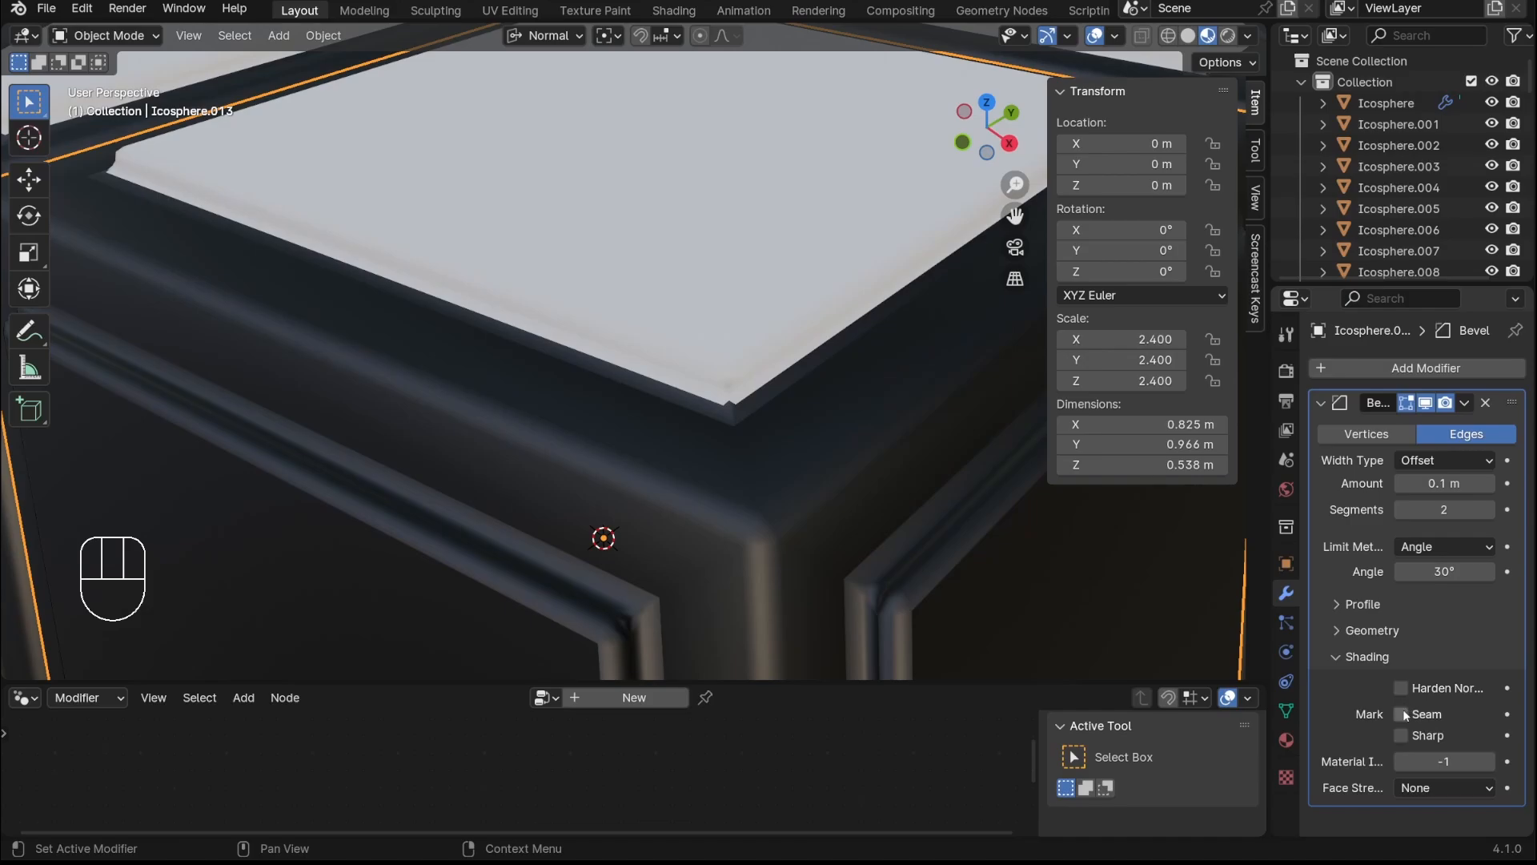
{"action": "left_click", "coordinate": [1404, 715]}
{"action": "left_click", "coordinate": [1404, 715]}
{"action": "left_click", "coordinate": [1403, 736]}
{"action": "left_click", "coordinate": [1403, 736]}
{"action": "left_click", "coordinate": [1338, 655]}
{"action": "key", "text": "KP_Decimal"}
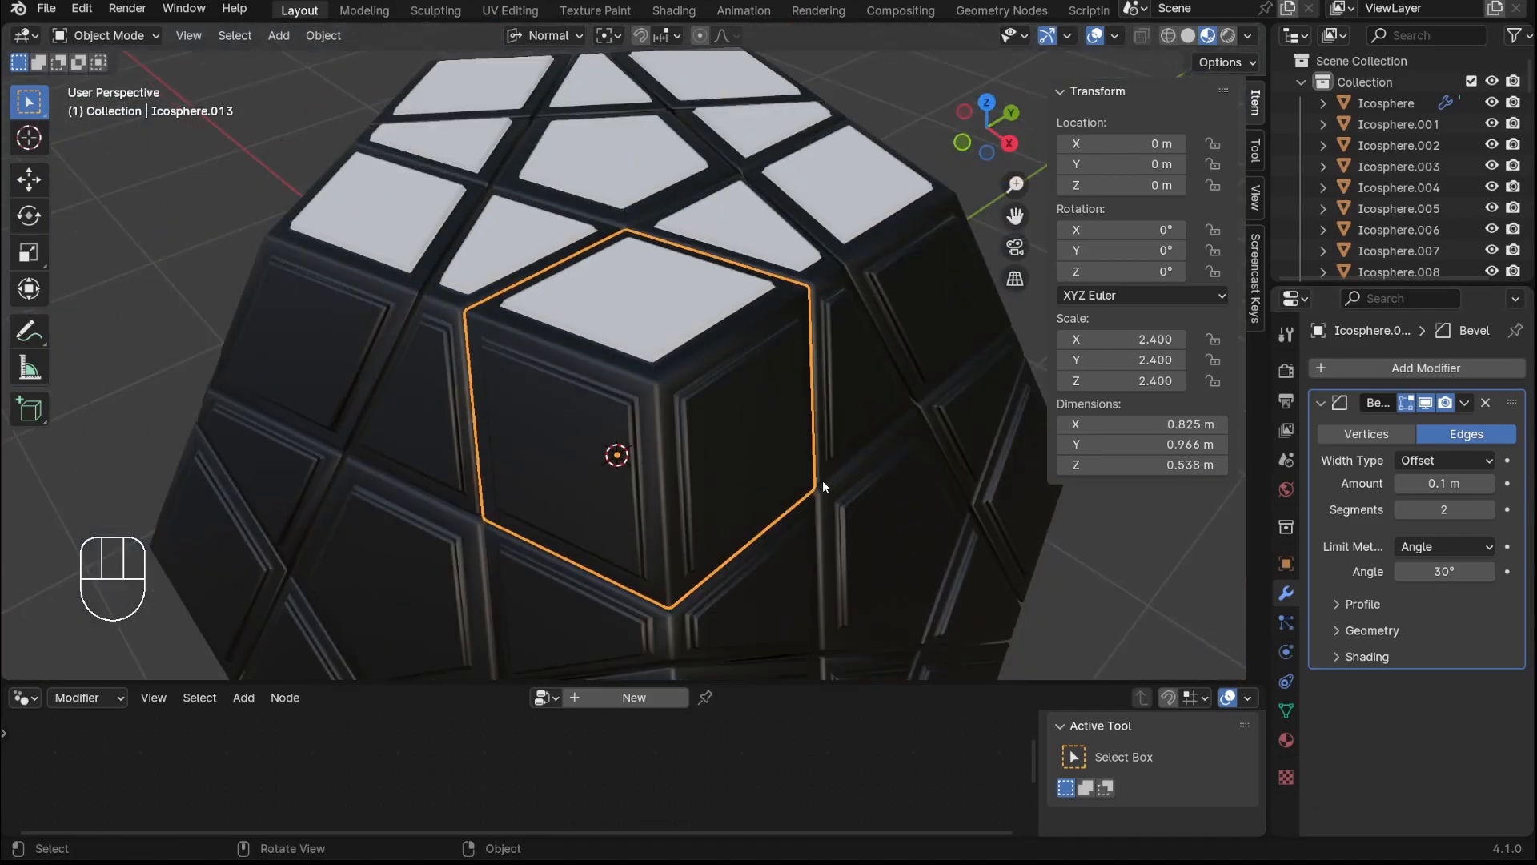
Deselect the corner piece and inspect the white top face and the uncoloured side faces from several angles
{"action": "left_click", "coordinate": [911, 392]}
{"action": "middle_click_drag", "start_coordinate": [909, 410], "coordinate": [955, 362]}
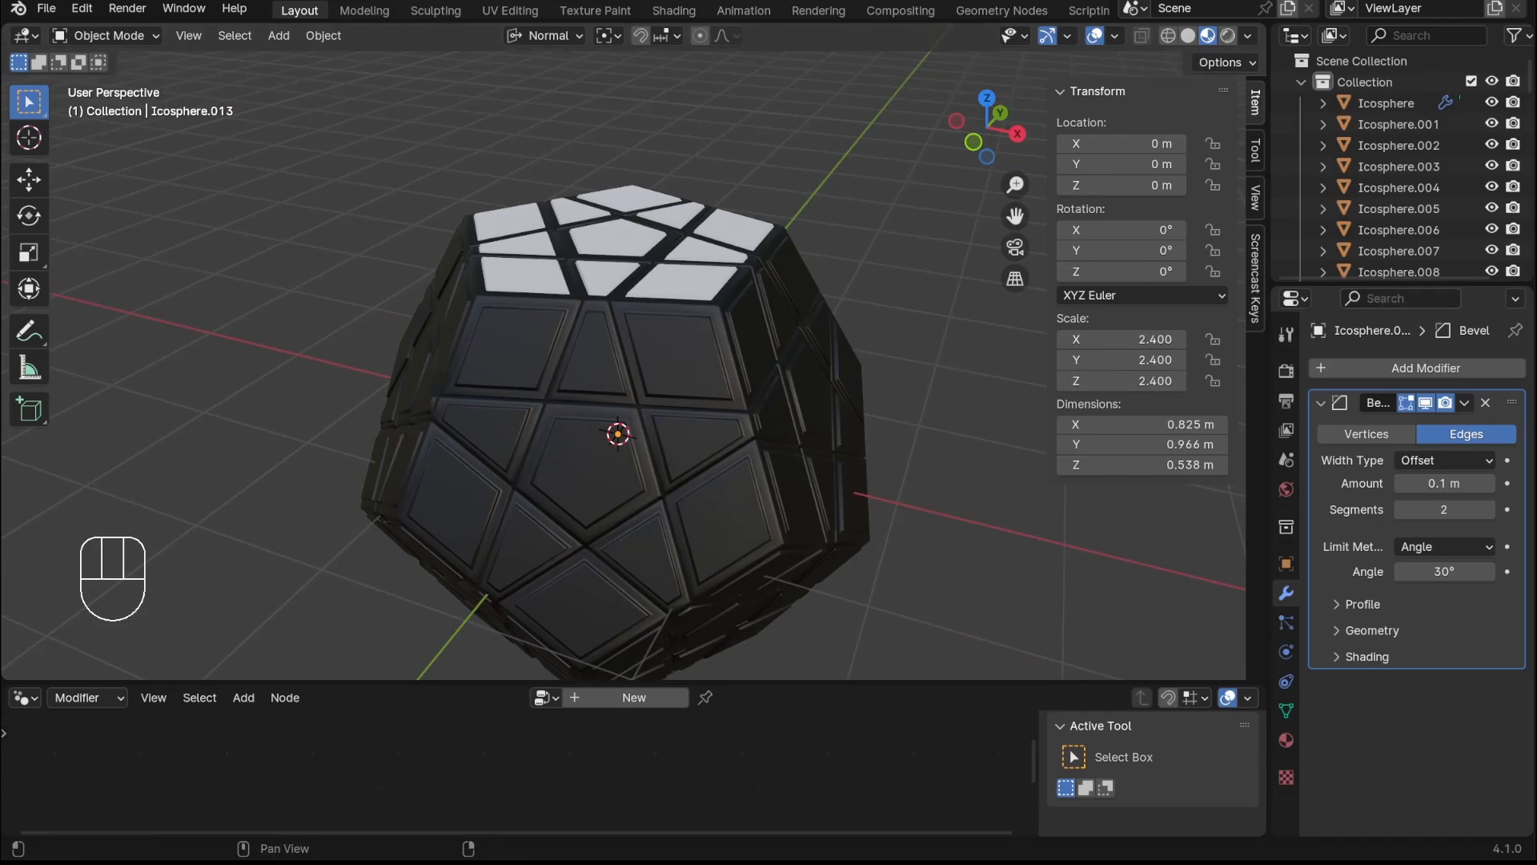
{"action": "middle_click_drag", "start_coordinate": [853, 329], "coordinate": [822, 558]}
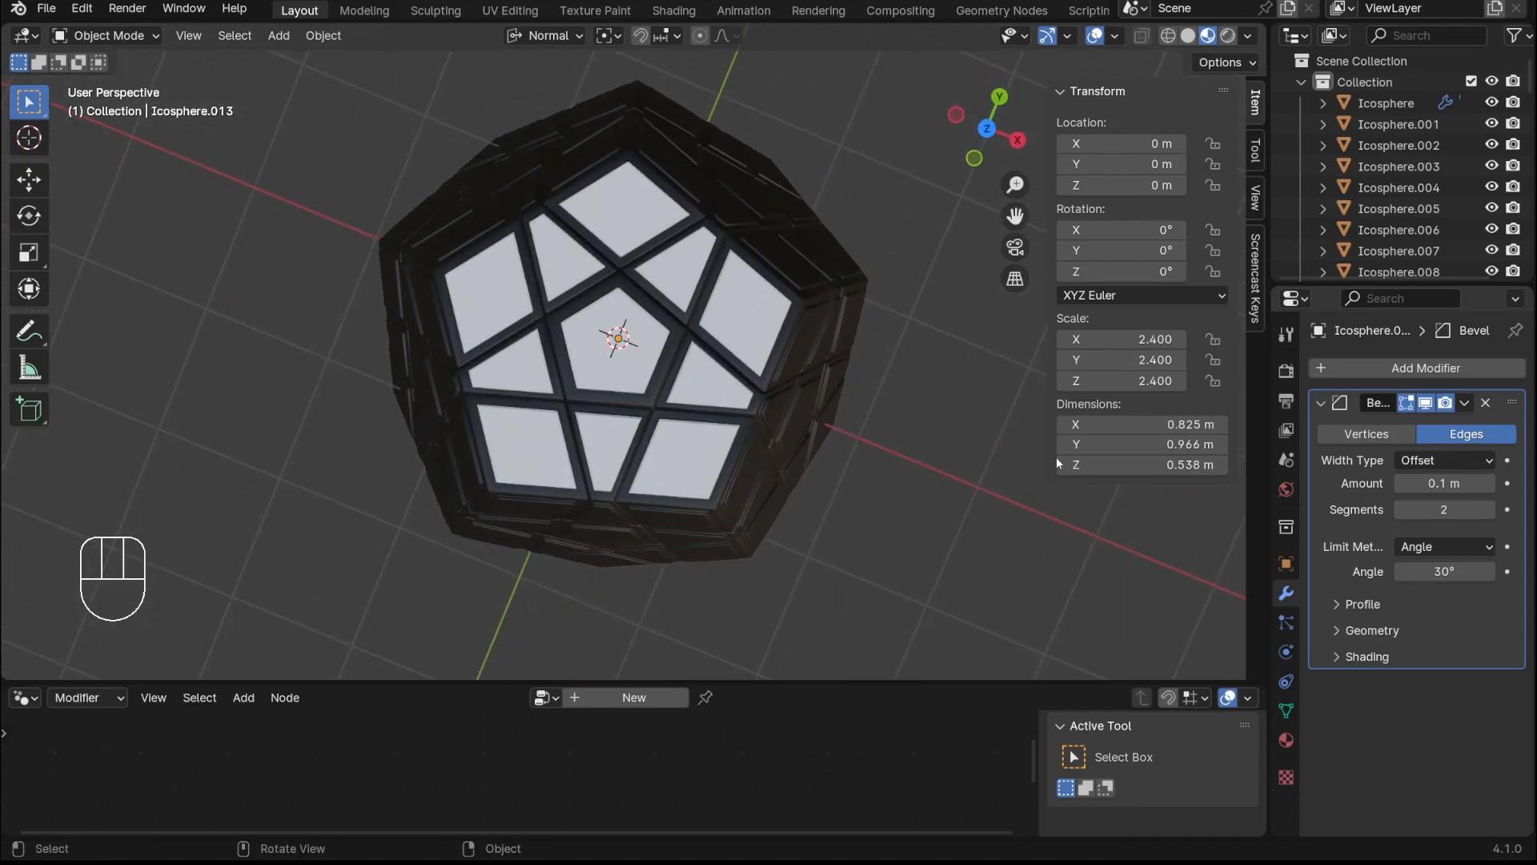
{"action": "middle_click_drag", "start_coordinate": [777, 467], "coordinate": [783, 340]}
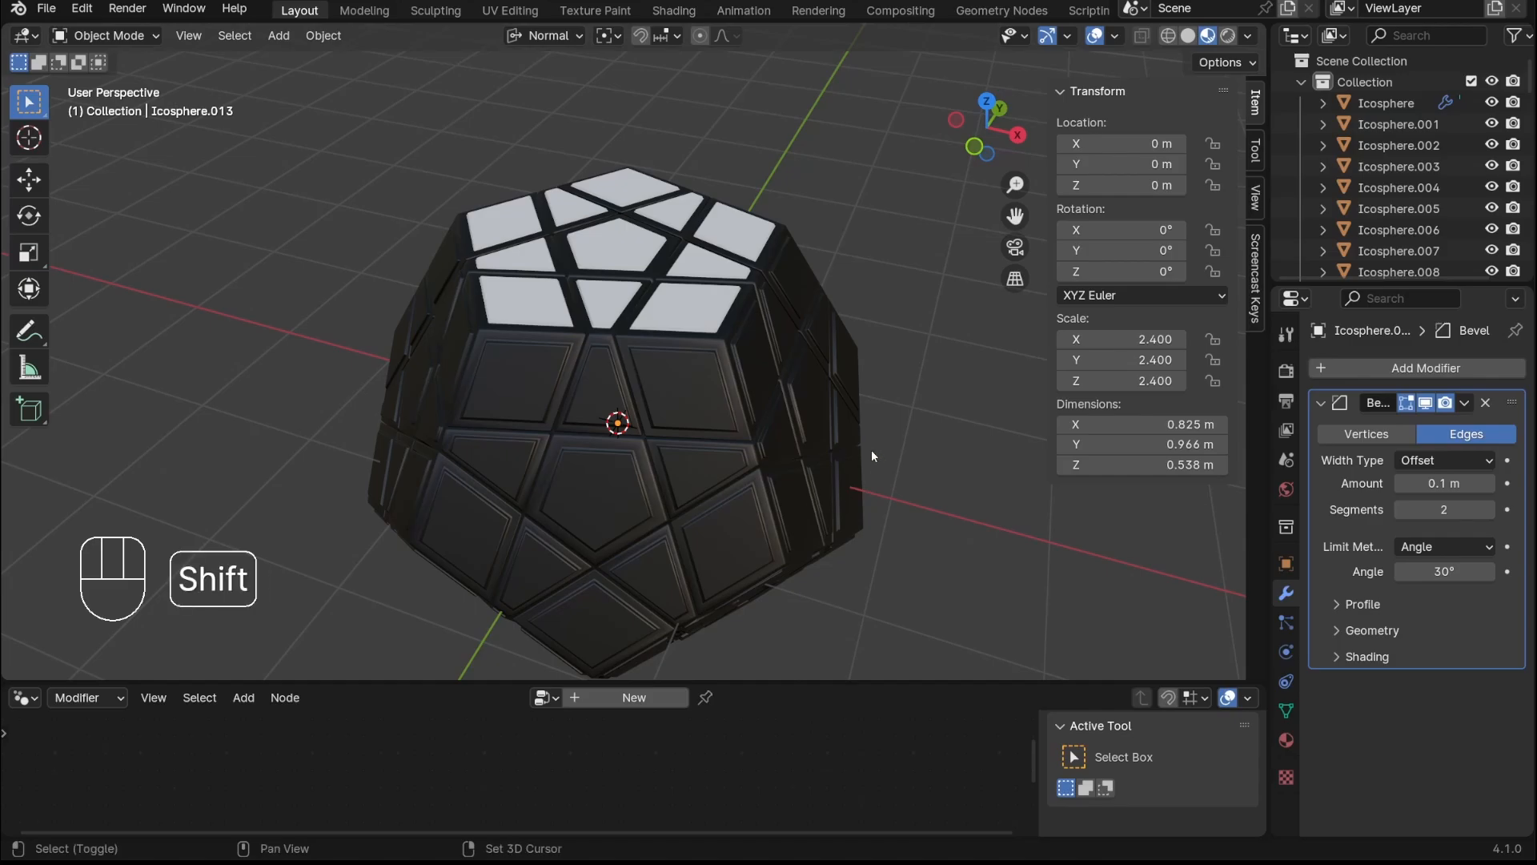
{"action": "middle_click_drag", "start_coordinate": [871, 449], "coordinate": [813, 423]}
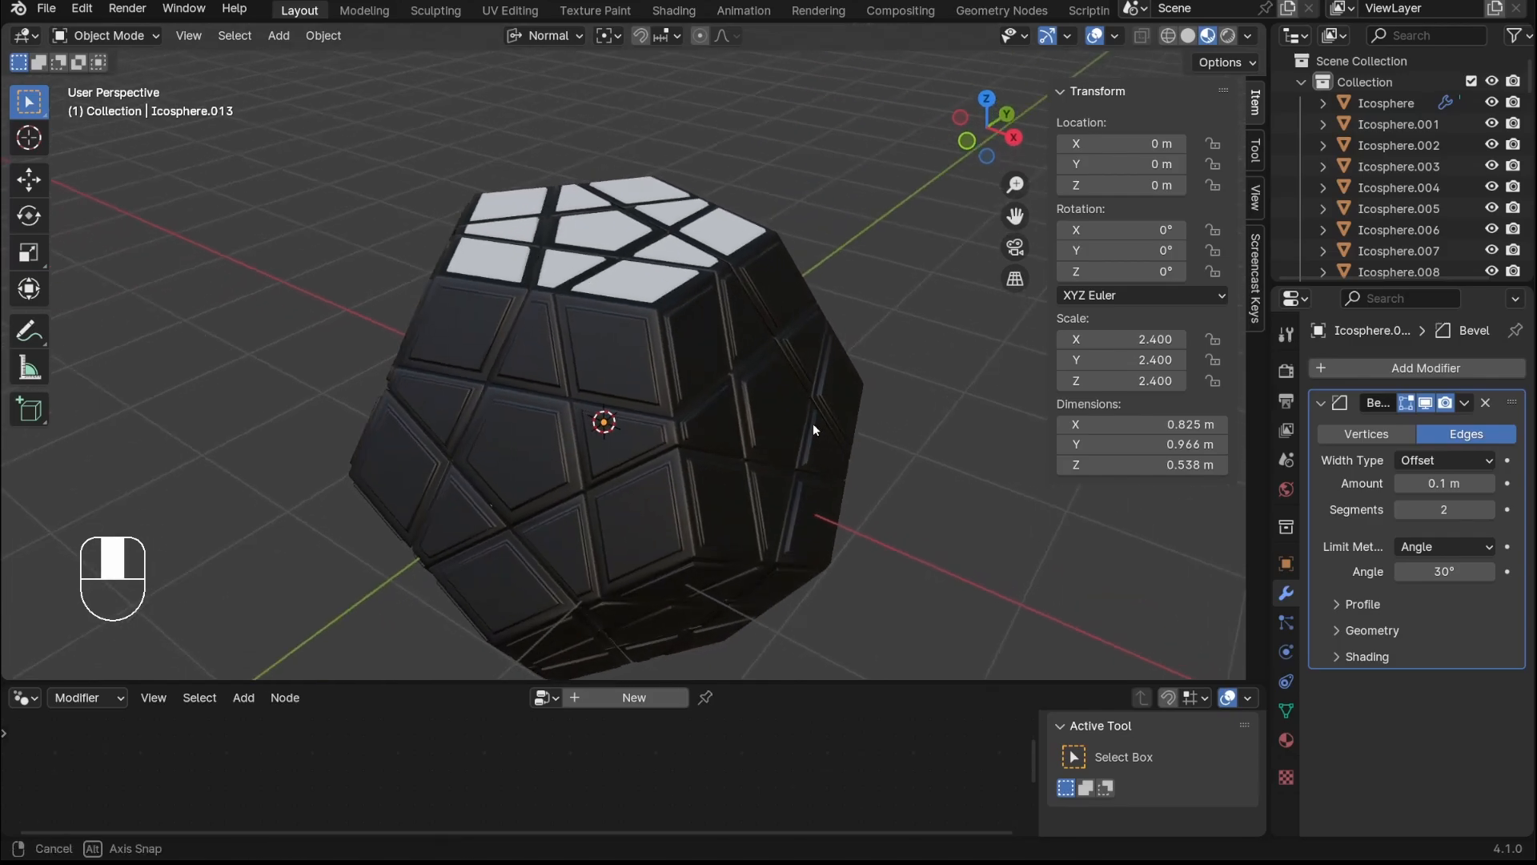
{"action": "left_click", "coordinate": [667, 385]}
{"action": "middle_click_drag", "start_coordinate": [721, 393], "coordinate": [887, 449]}
{"action": "left_click", "coordinate": [901, 492]}
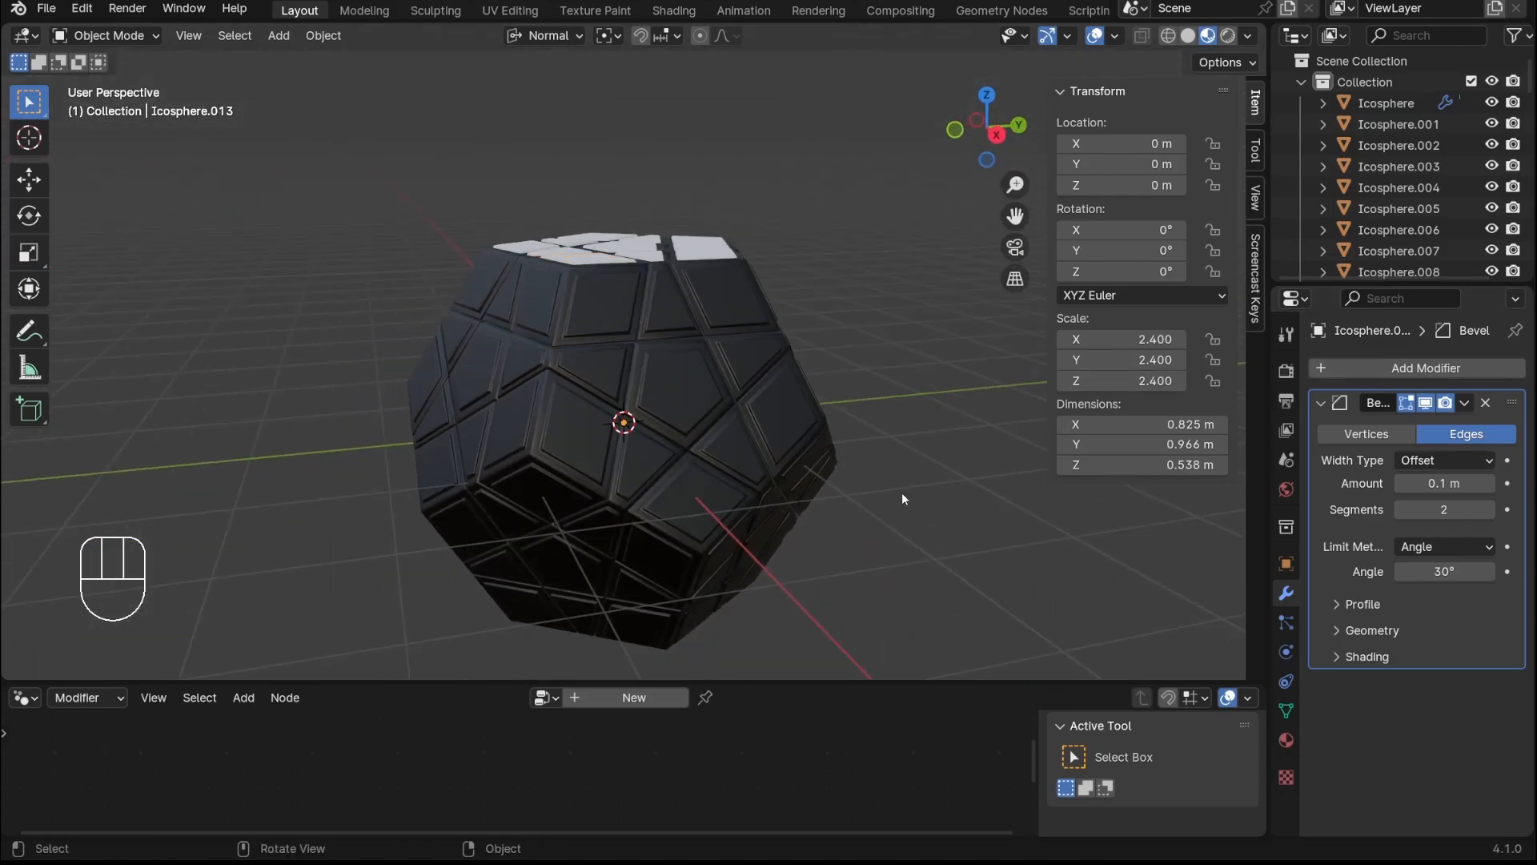
Select all the puzzle pieces and enter Edit Mode on them with no faces selected
{"action": "key", "text": "a"}
{"action": "key", "text": "Tab"}
{"action": "left_click", "coordinate": [910, 442]}
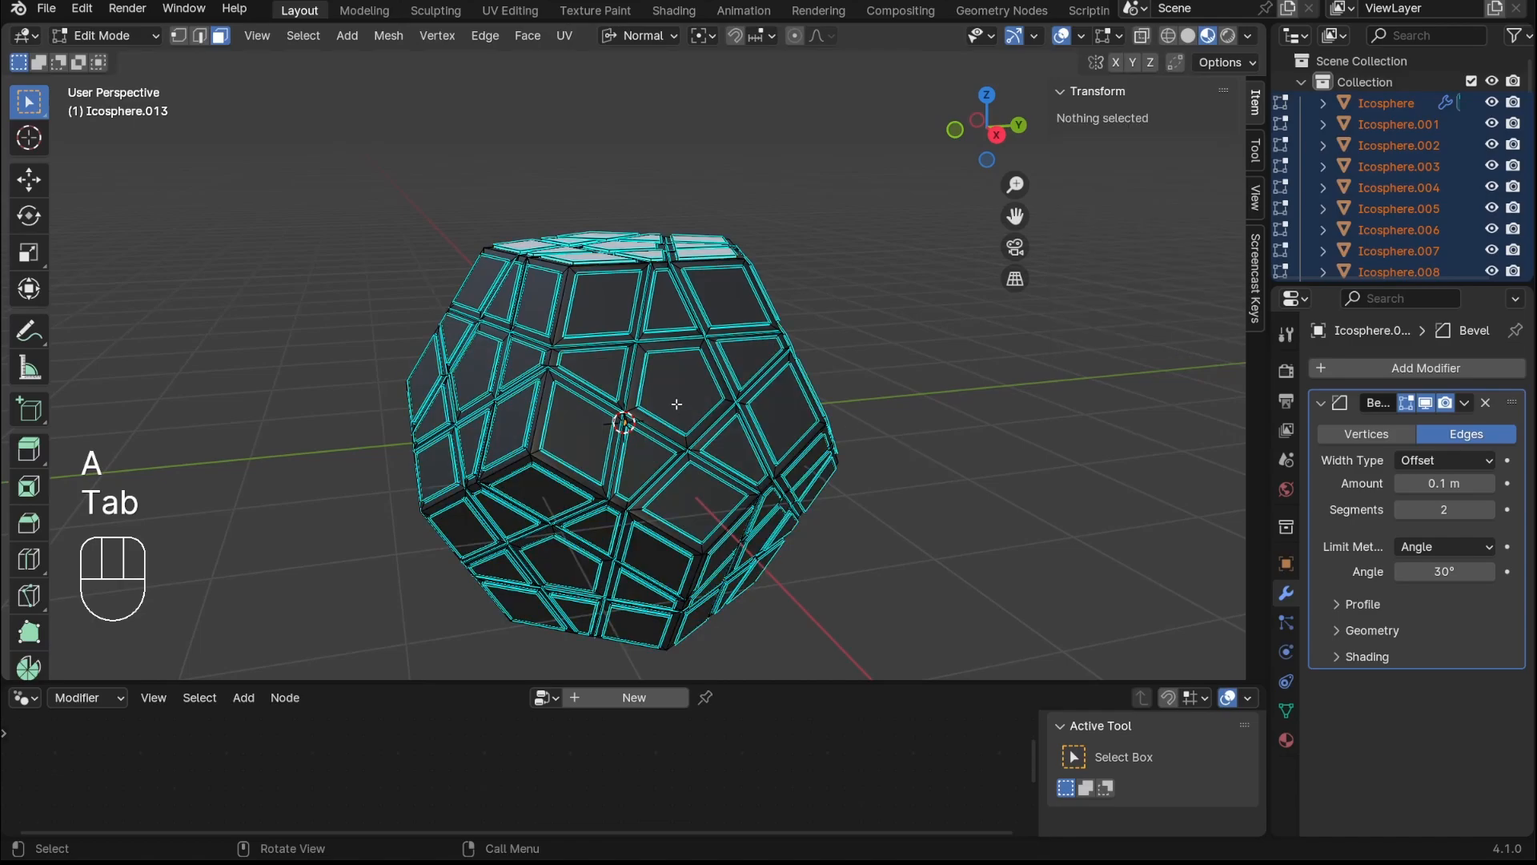
{"action": "left_click", "coordinate": [672, 394]}
{"action": "scroll", "coordinate": [873, 445], "scroll_direction": "up", "scroll_amount": 2}
{"action": "key", "text": "shift+g"}
{"action": "left_click", "coordinate": [873, 450]}
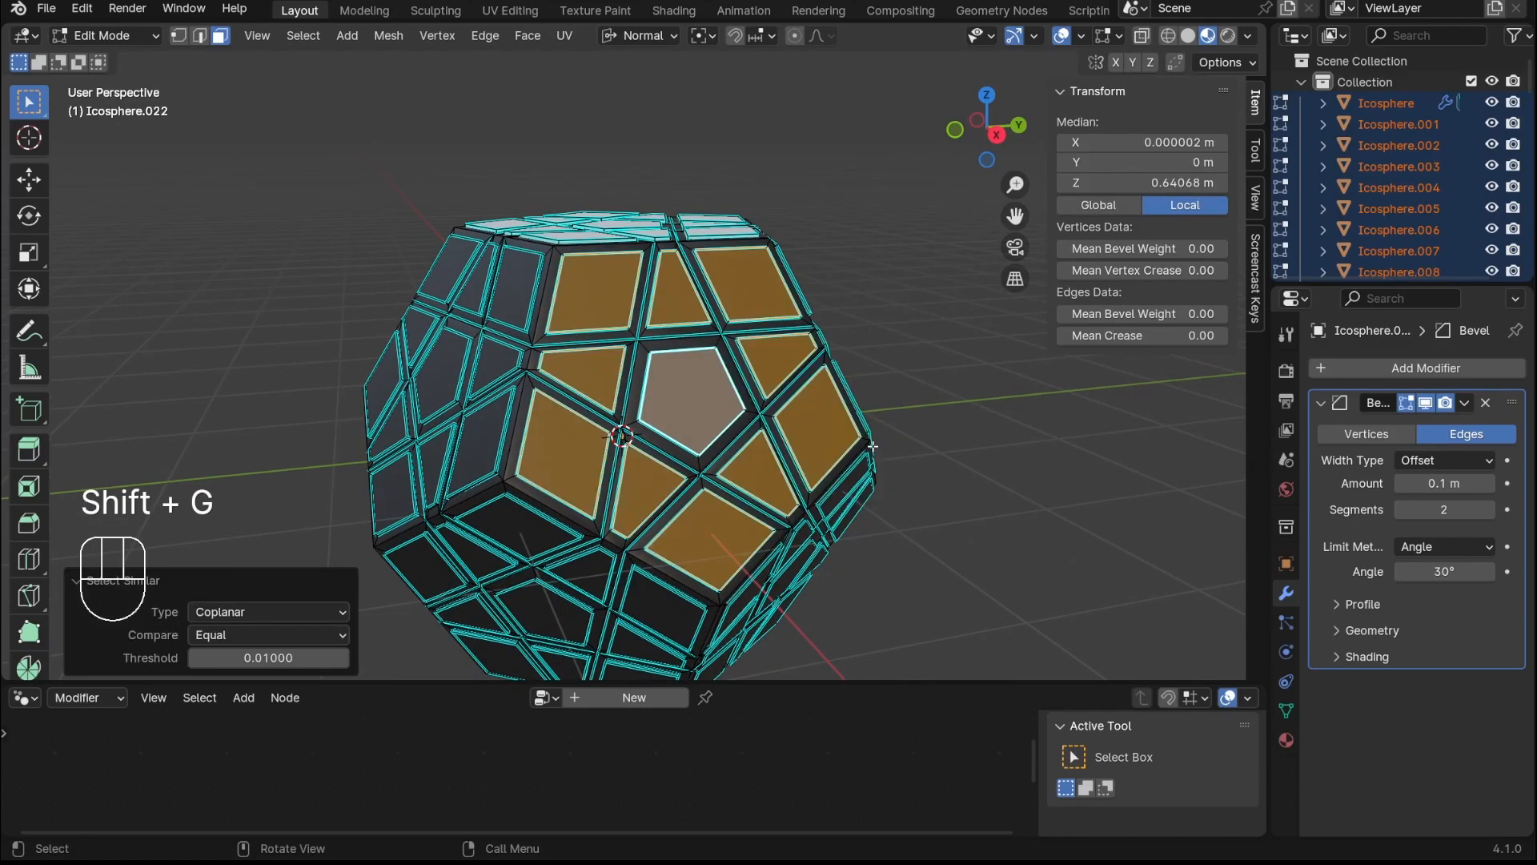
{"action": "scroll", "coordinate": [899, 439], "scroll_direction": "up", "scroll_amount": 3}
{"action": "middle_click_drag", "start_coordinate": [900, 439], "coordinate": [840, 394]}
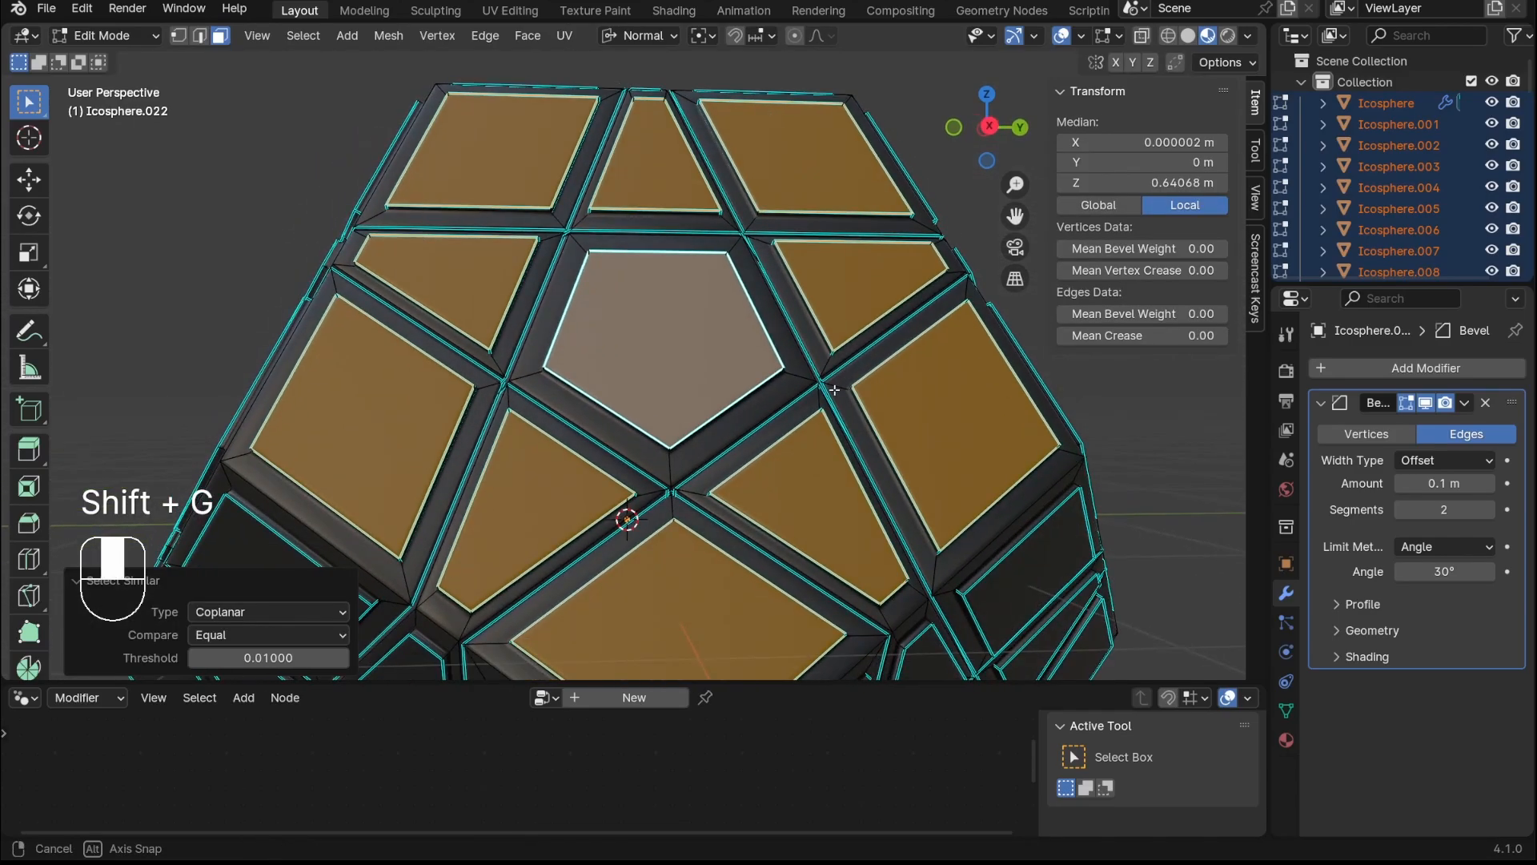
{"action": "scroll", "coordinate": [665, 335], "scroll_direction": "down", "scroll_amount": 4}
{"action": "left_click", "coordinate": [902, 406]}
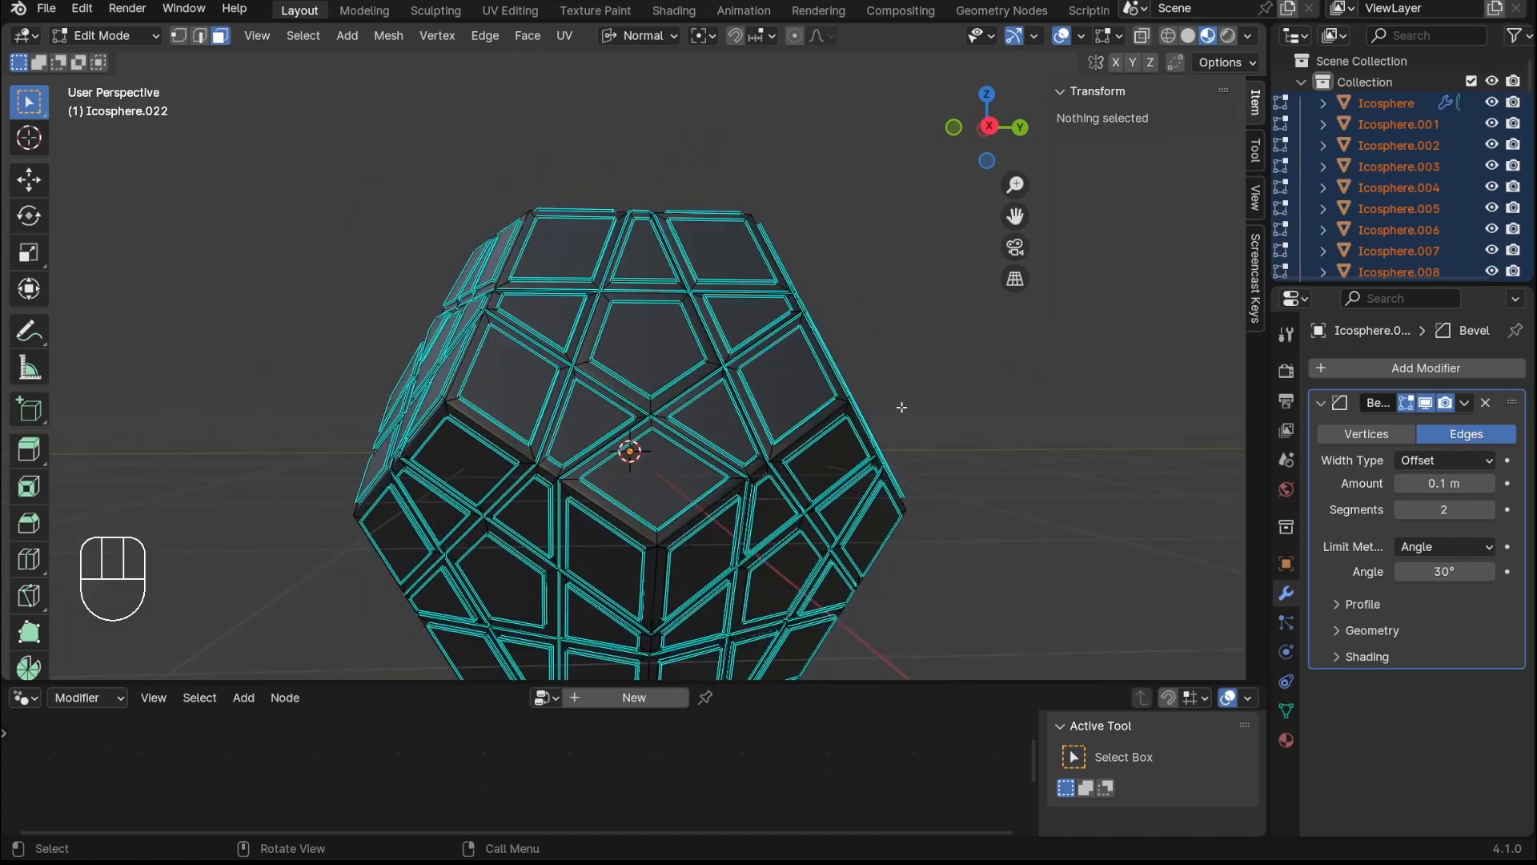
Select a side face's central pentagon, extend it to its coplanar panels with Select Similar, and grow the selection once with Select More
{"action": "middle_click_drag", "start_coordinate": [730, 387], "coordinate": [809, 413]}
{"action": "left_click", "coordinate": [751, 385]}
{"action": "scroll", "coordinate": [769, 405], "scroll_direction": "up", "scroll_amount": 4}
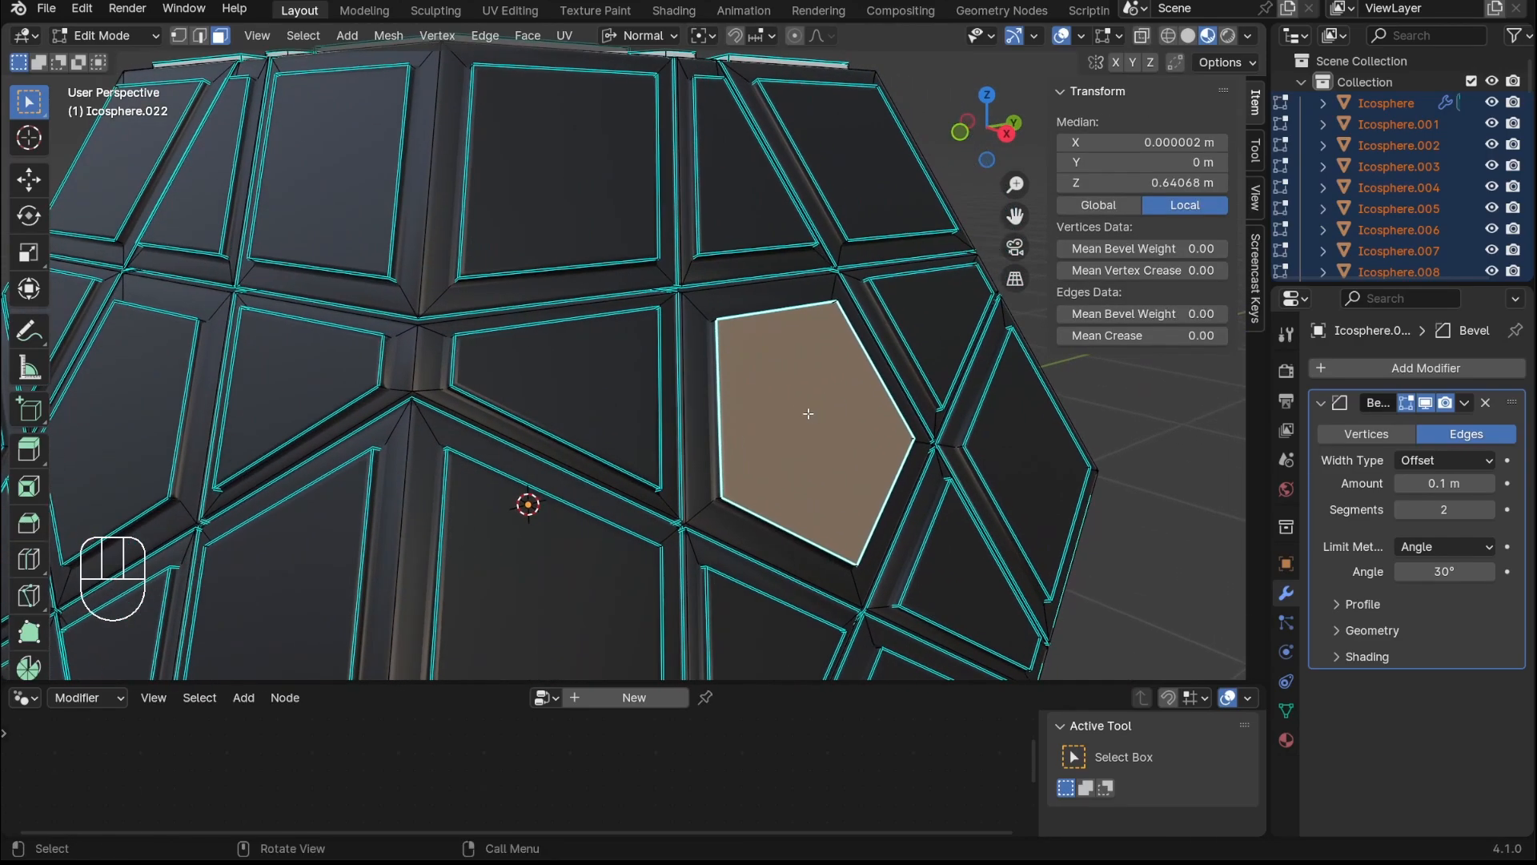
{"action": "key", "text": "shift+g"}
{"action": "left_click", "coordinate": [799, 439]}
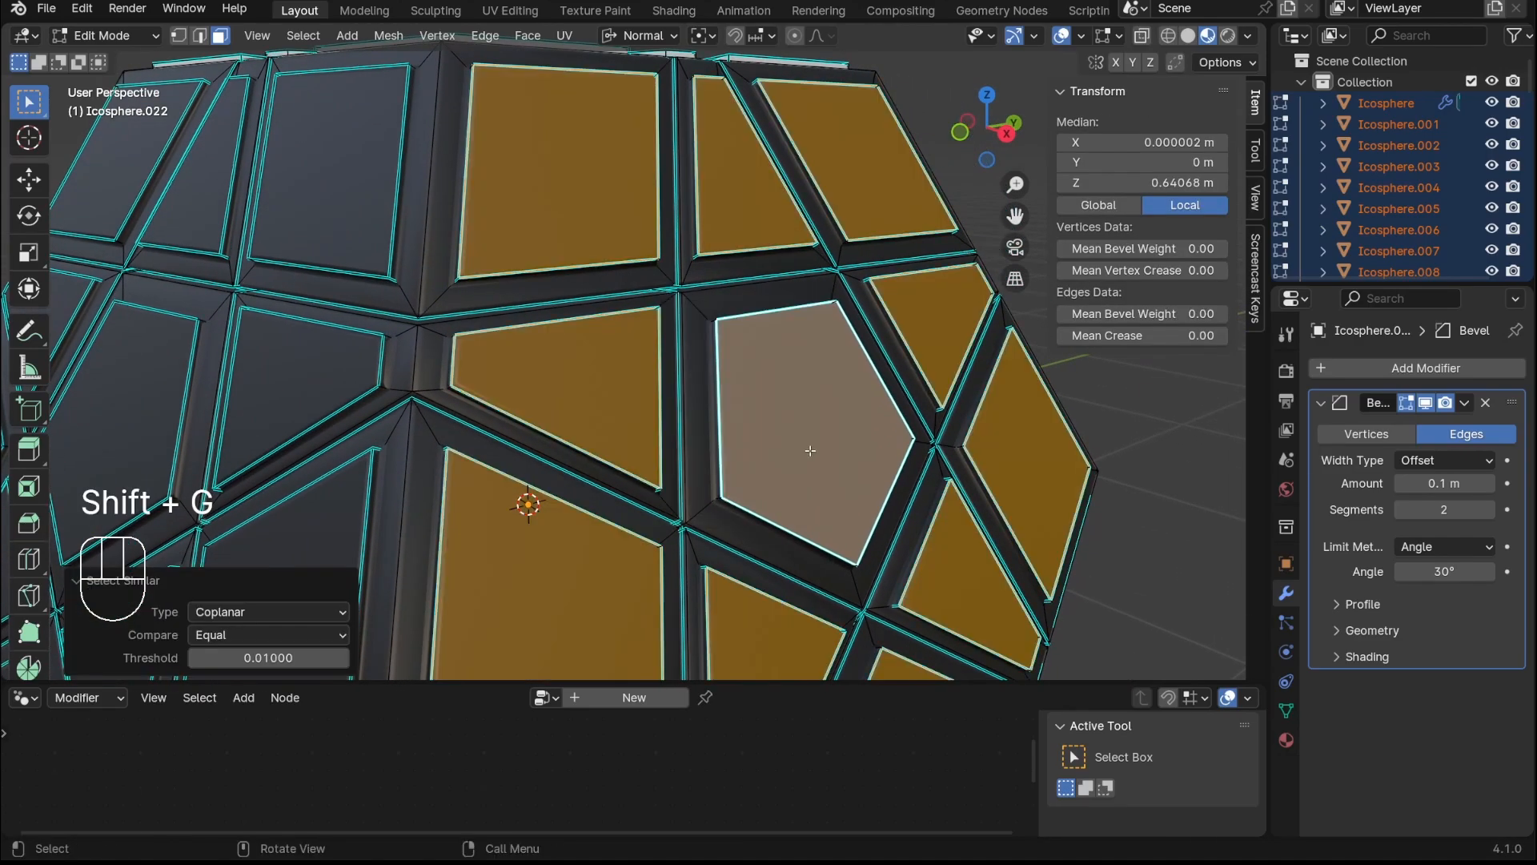
{"action": "scroll", "coordinate": [834, 475], "scroll_direction": "down", "scroll_amount": 3}
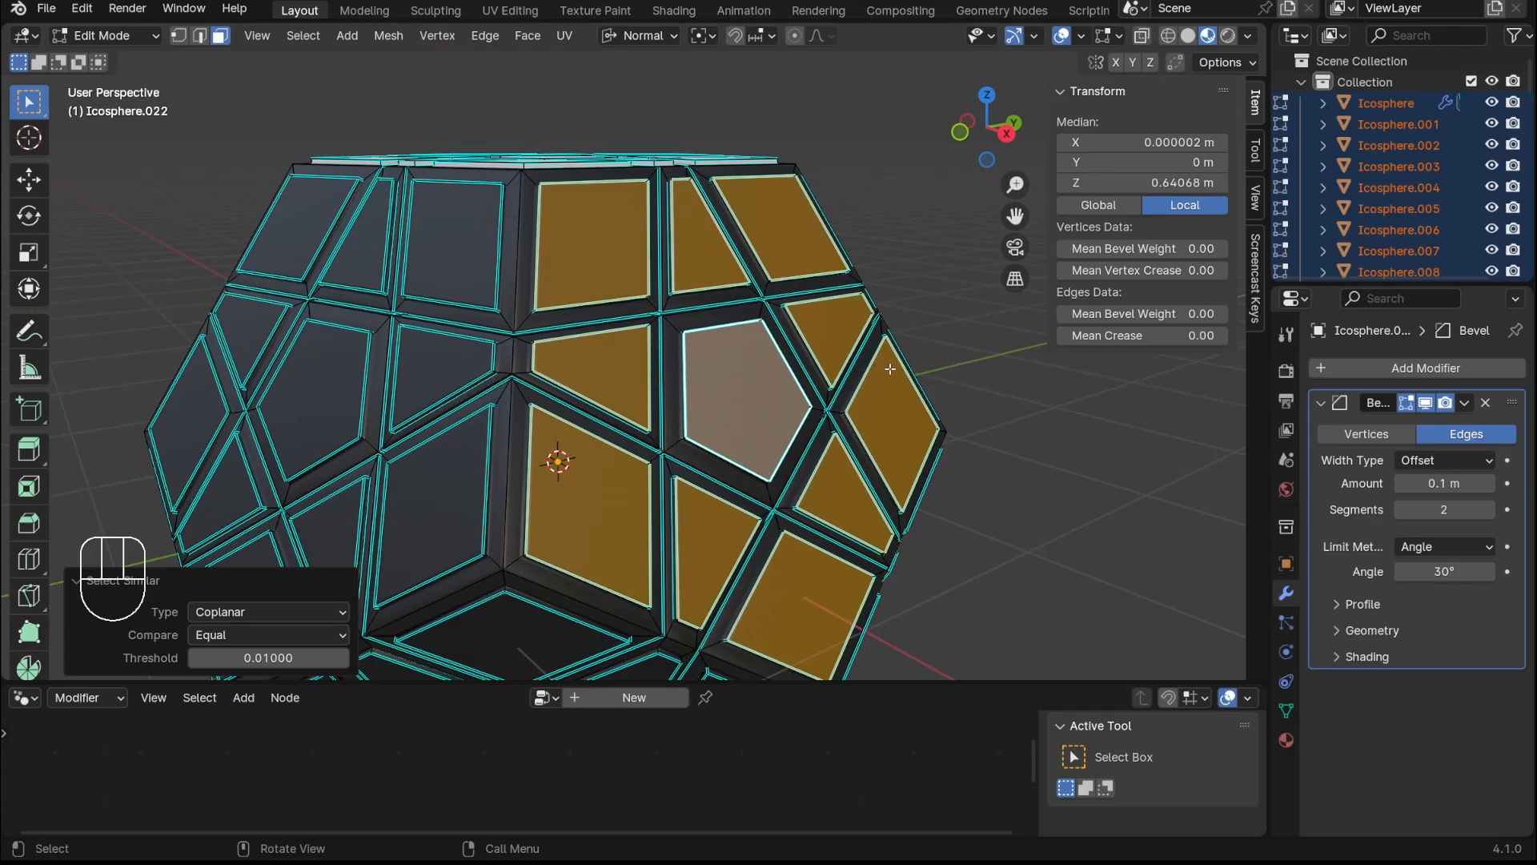
{"action": "middle_click_drag", "start_coordinate": [789, 329], "coordinate": [656, 429]}
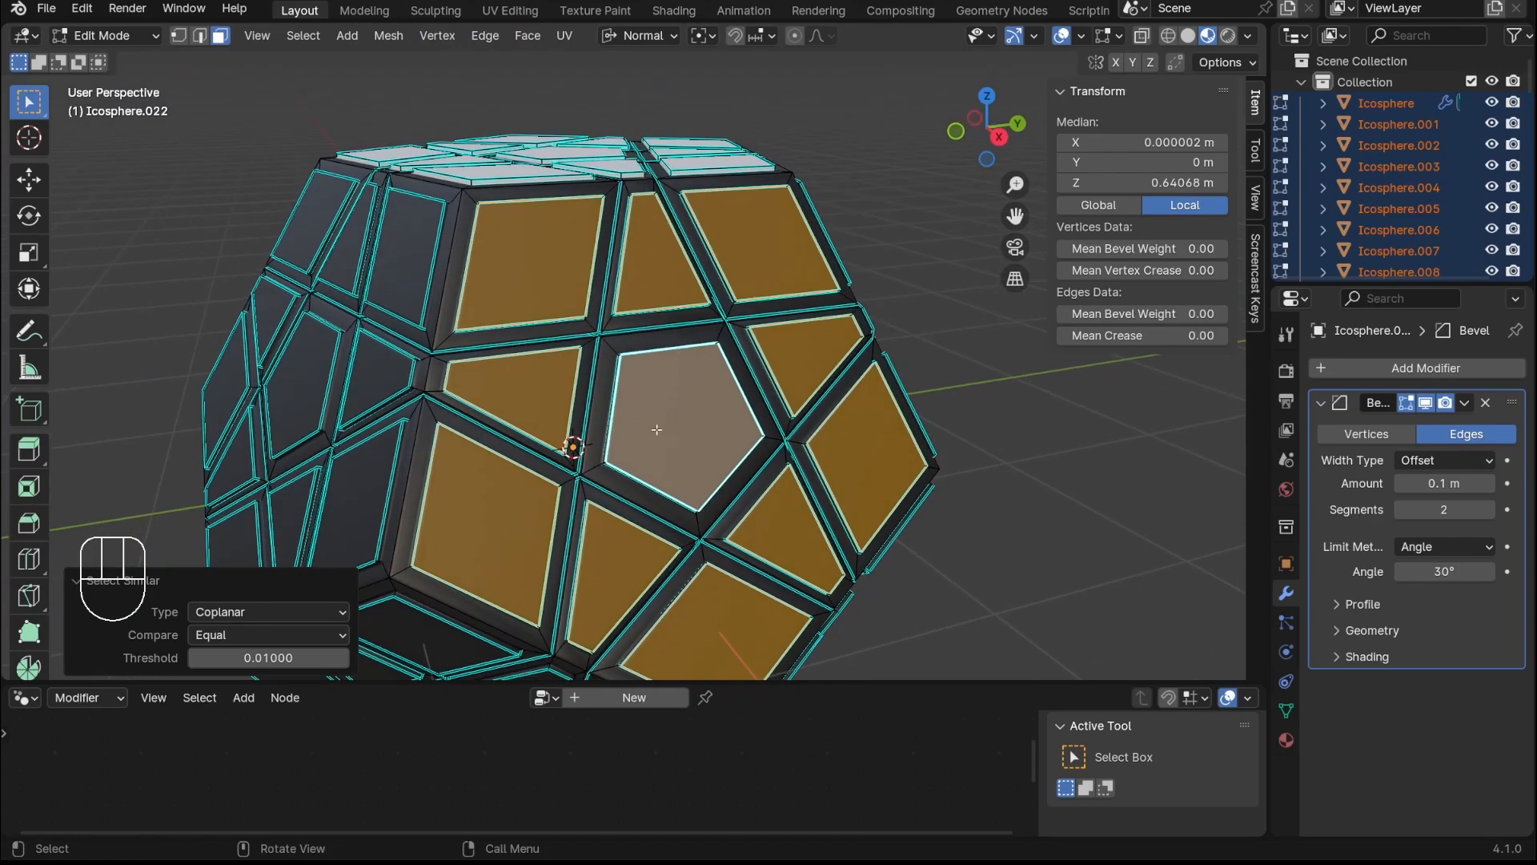
{"action": "left_click", "coordinate": [305, 37]}
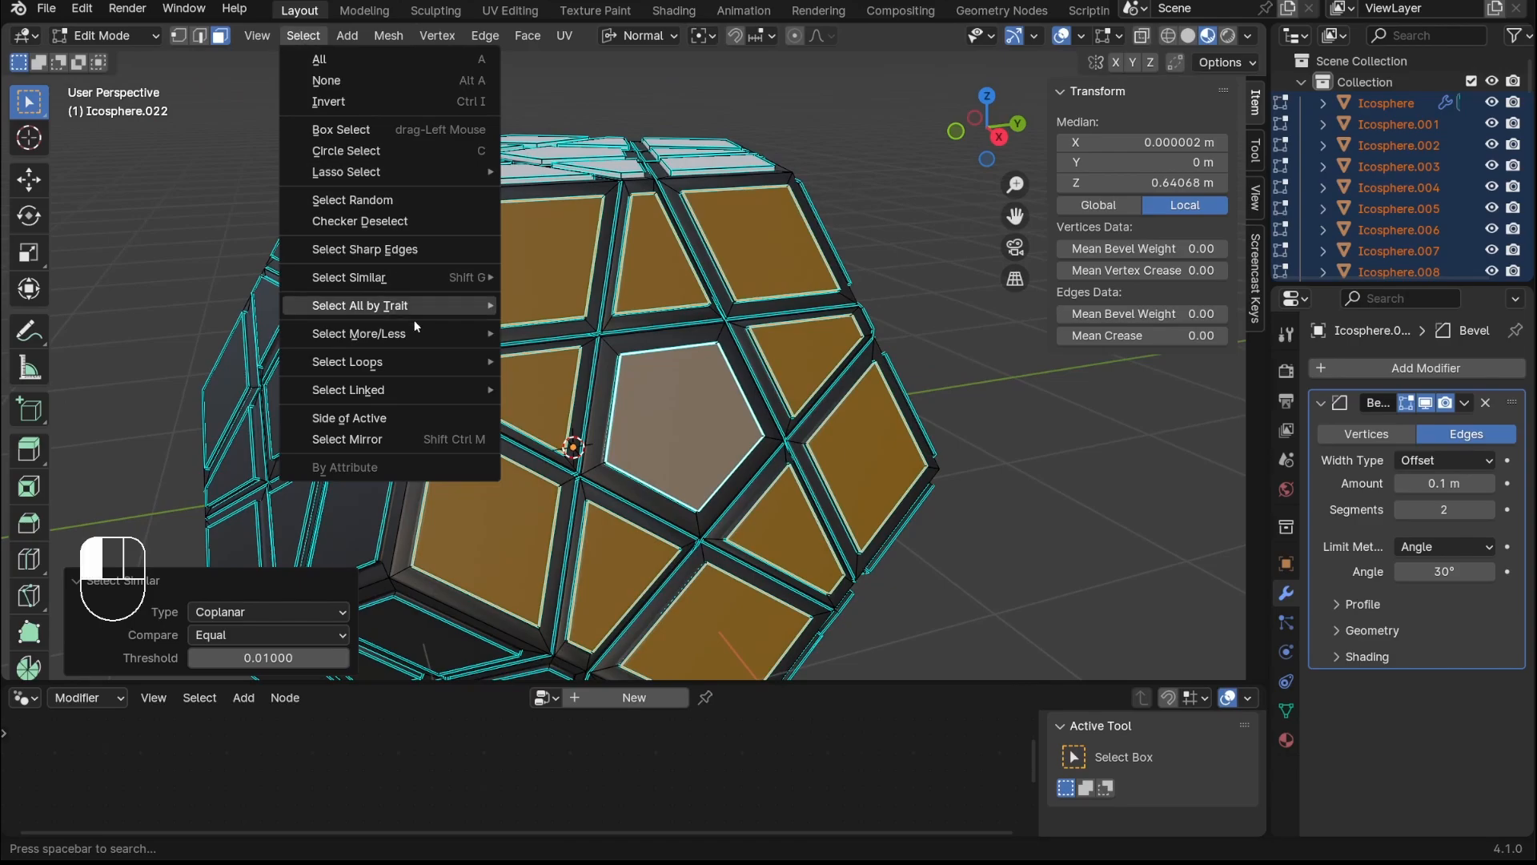
{"action": "mouse_move", "coordinate": [448, 333]}
{"action": "left_click", "coordinate": [578, 332]}
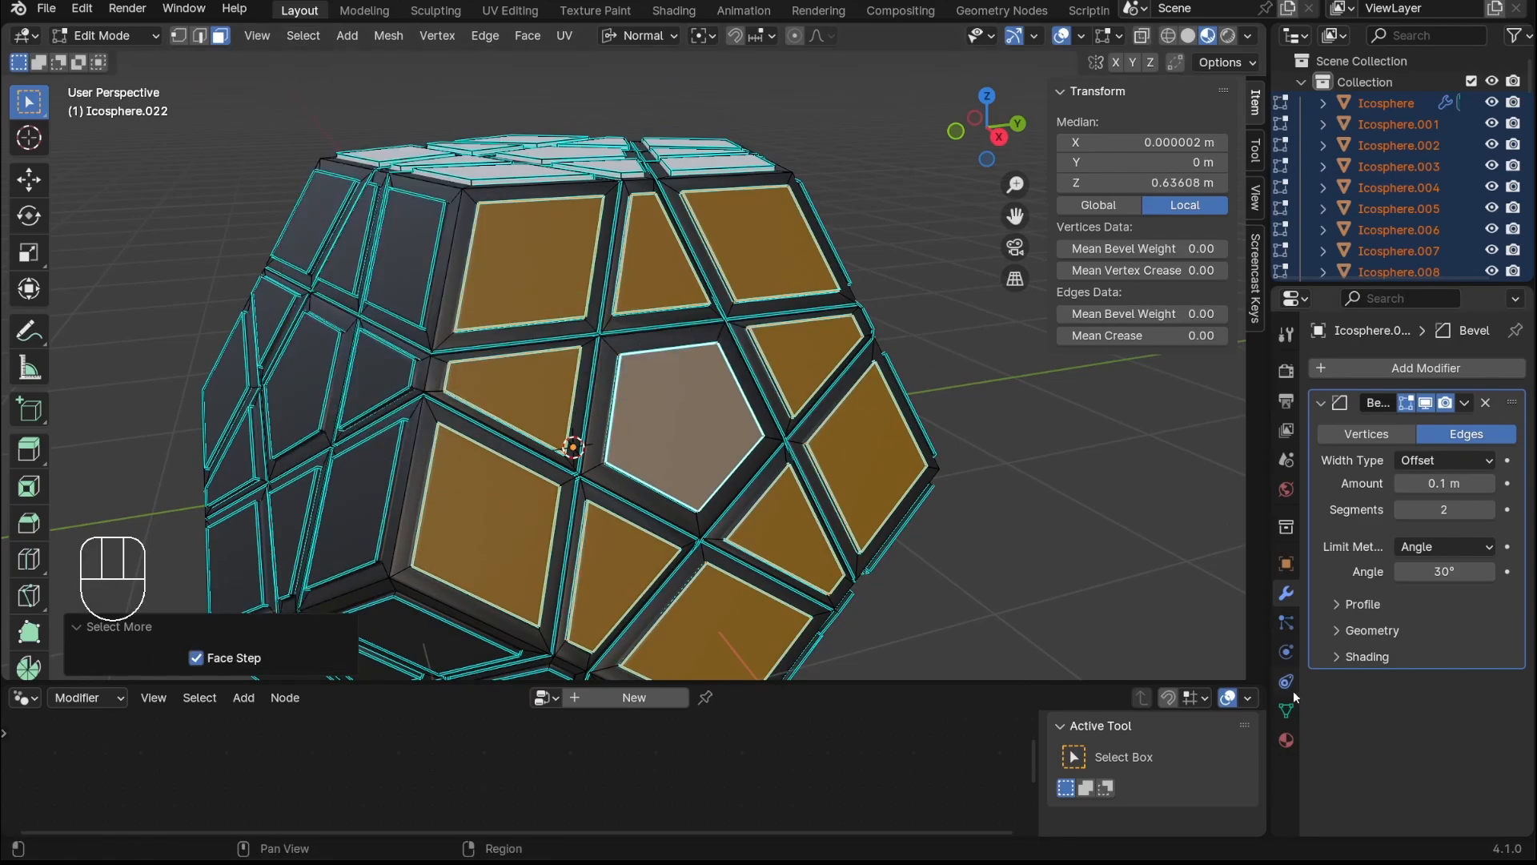
Assign the red Material.003 to the selected side-face panels and return to Object Mode
{"action": "left_click", "coordinate": [1287, 740]}
{"action": "left_click", "coordinate": [1351, 414]}
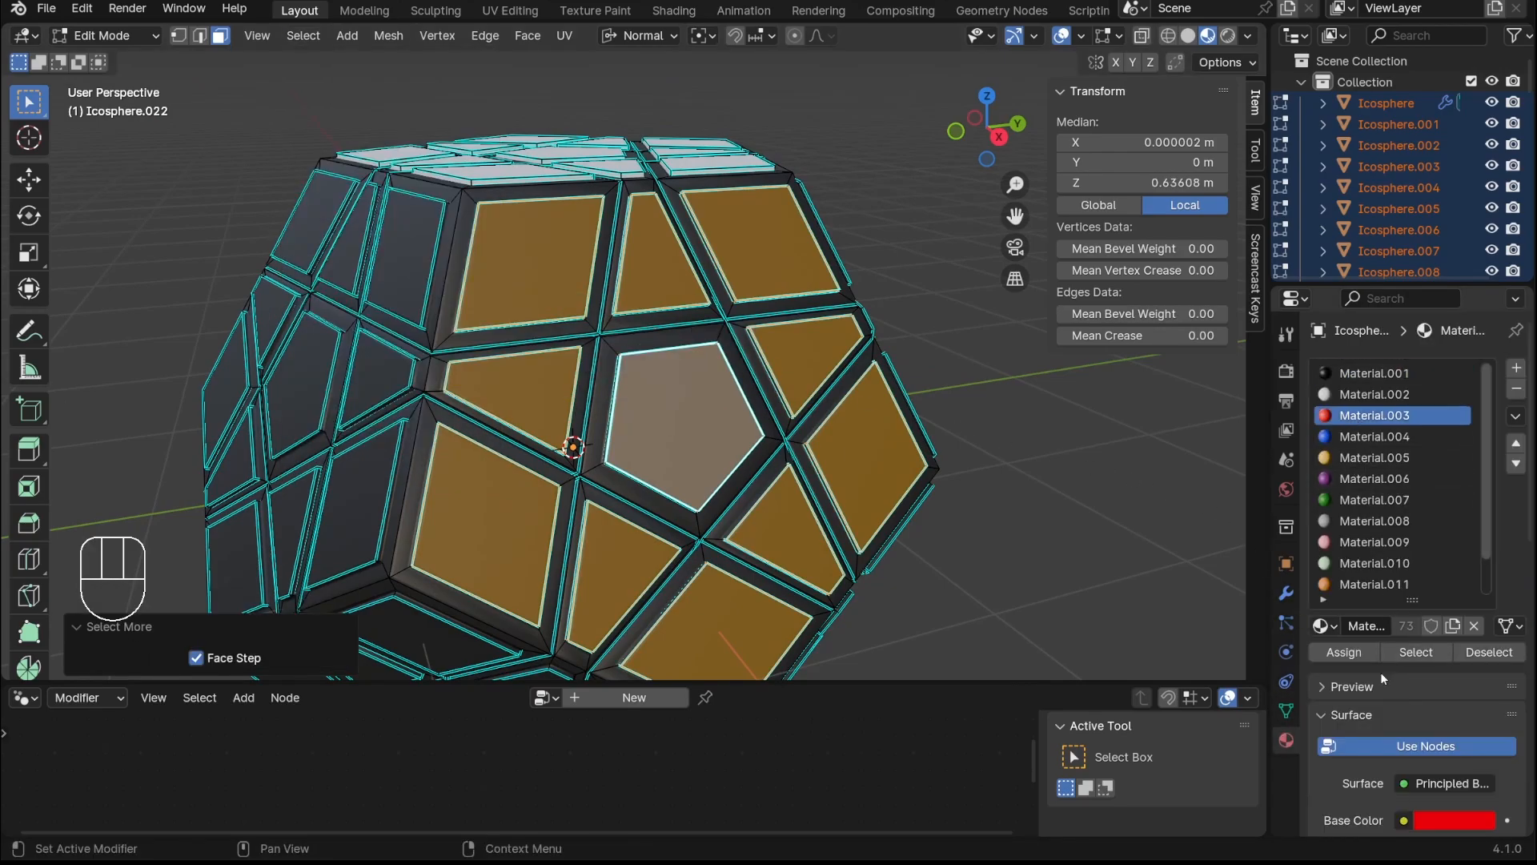
{"action": "left_click", "coordinate": [1344, 652]}
{"action": "left_click", "coordinate": [1017, 452]}
{"action": "key", "text": "Tab"}
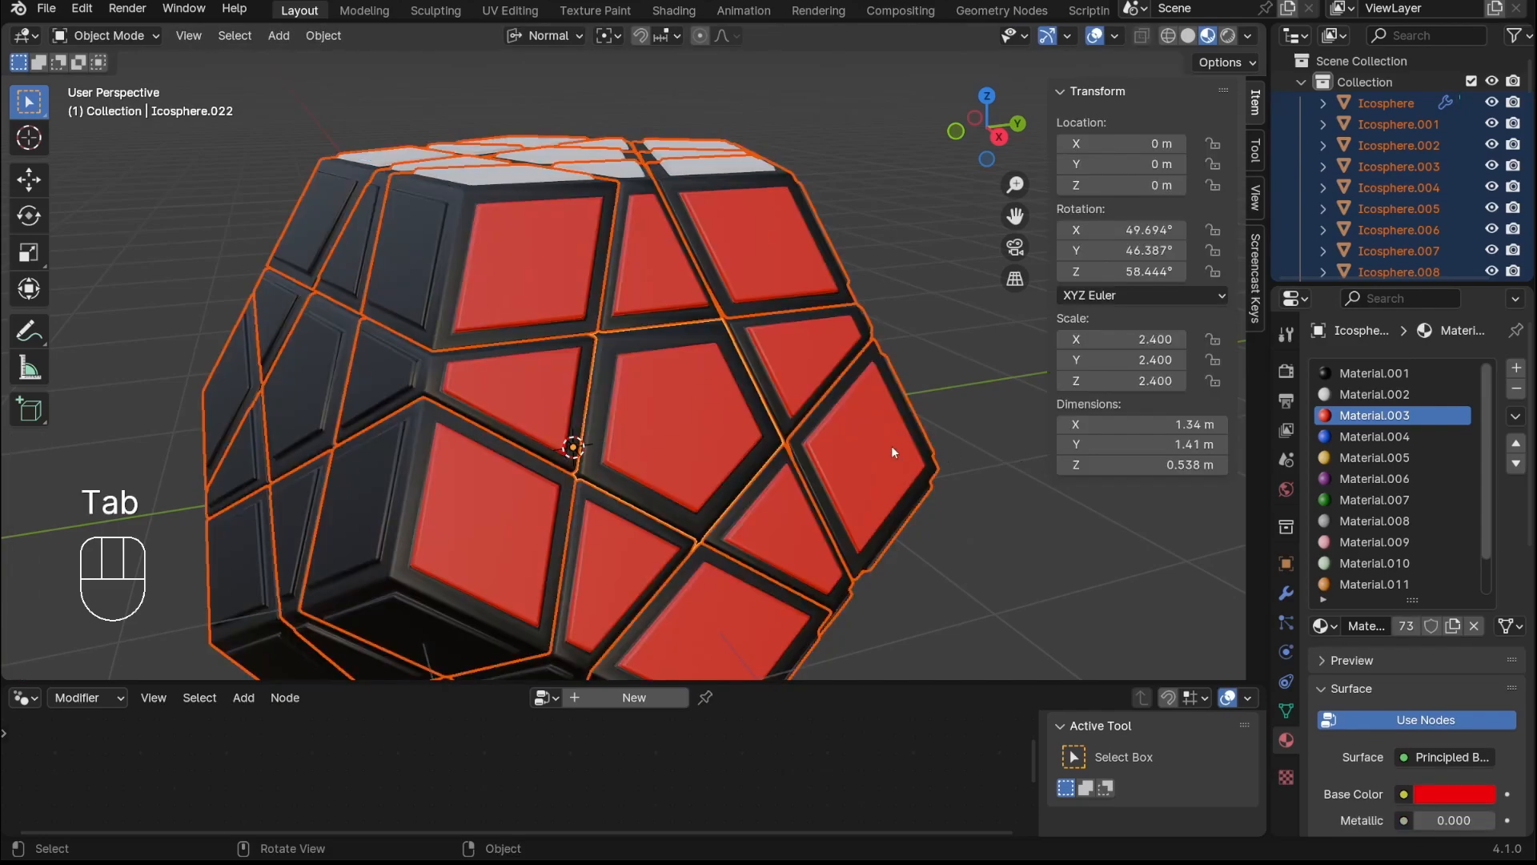
Examine the coloured panels around the puzzle from above, below and the sides
{"action": "middle_click_drag", "start_coordinate": [891, 445], "coordinate": [885, 478]}
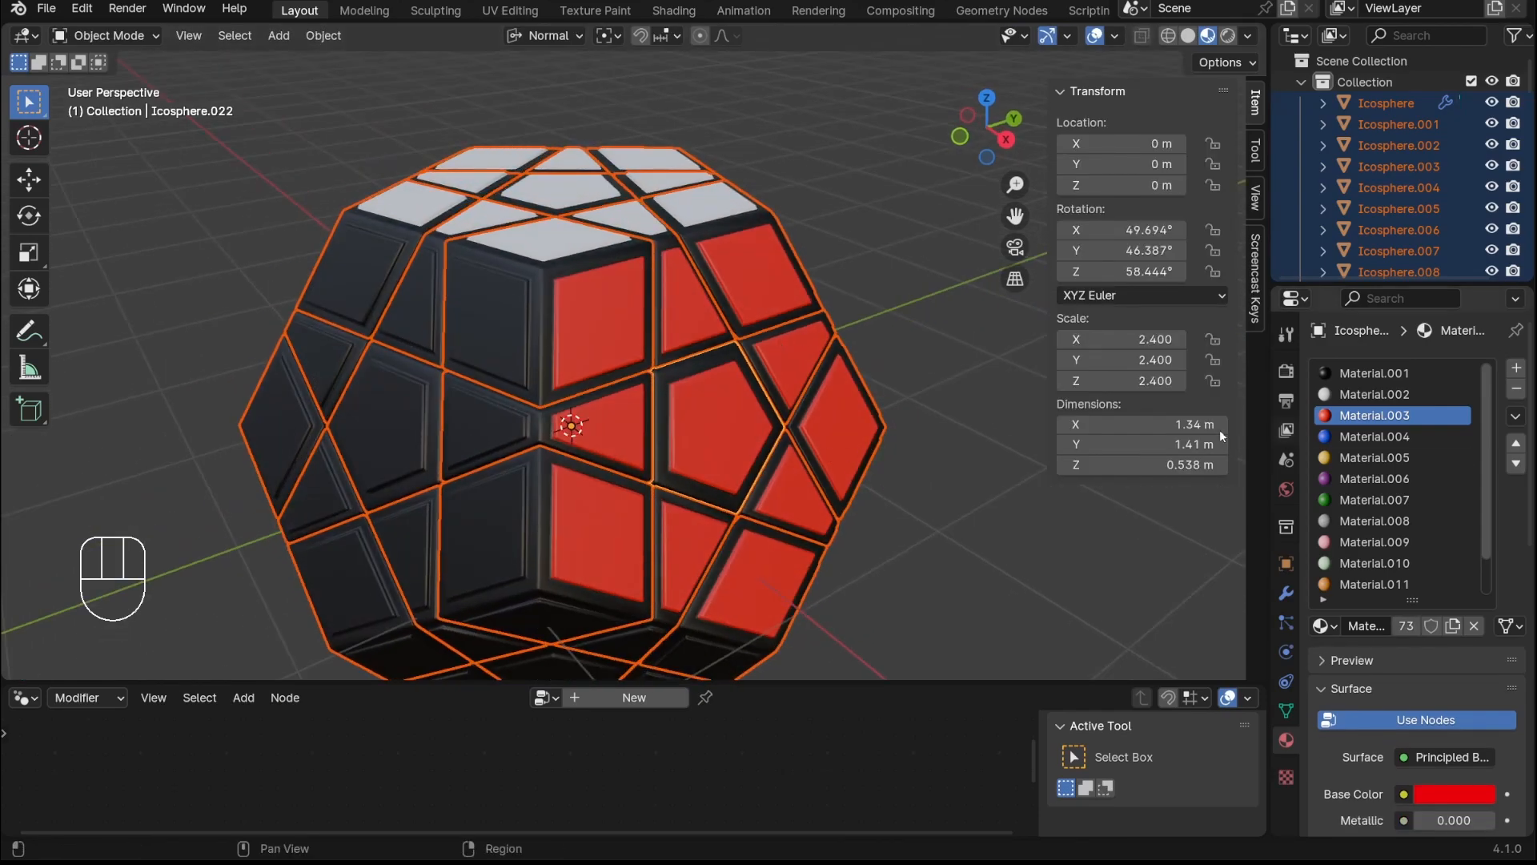
{"action": "scroll", "coordinate": [705, 405], "scroll_direction": "down", "scroll_amount": 3}
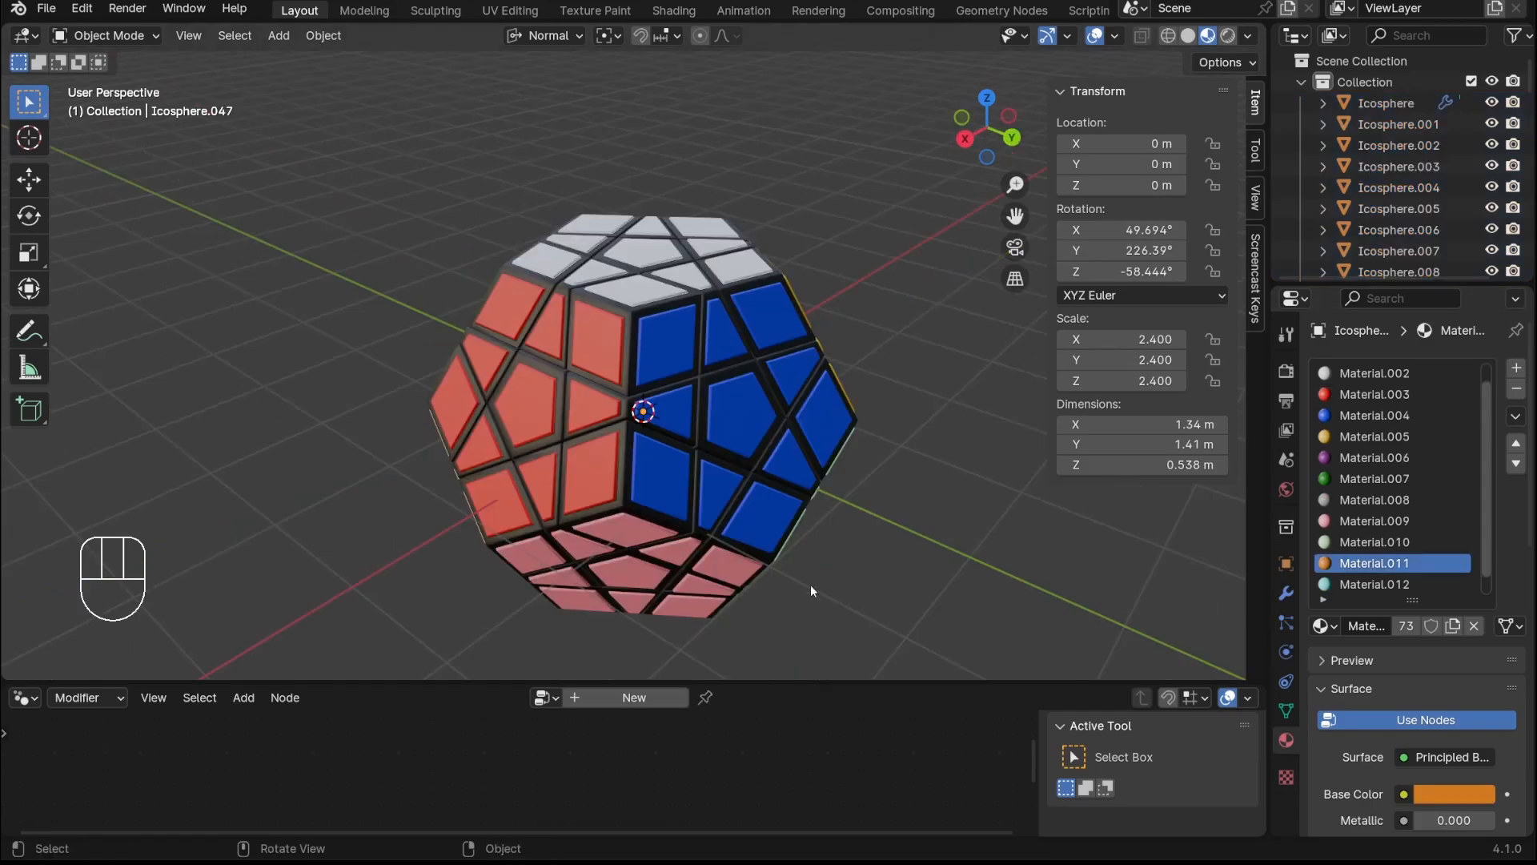
{"action": "middle_click_drag", "start_coordinate": [812, 591], "coordinate": [857, 477]}
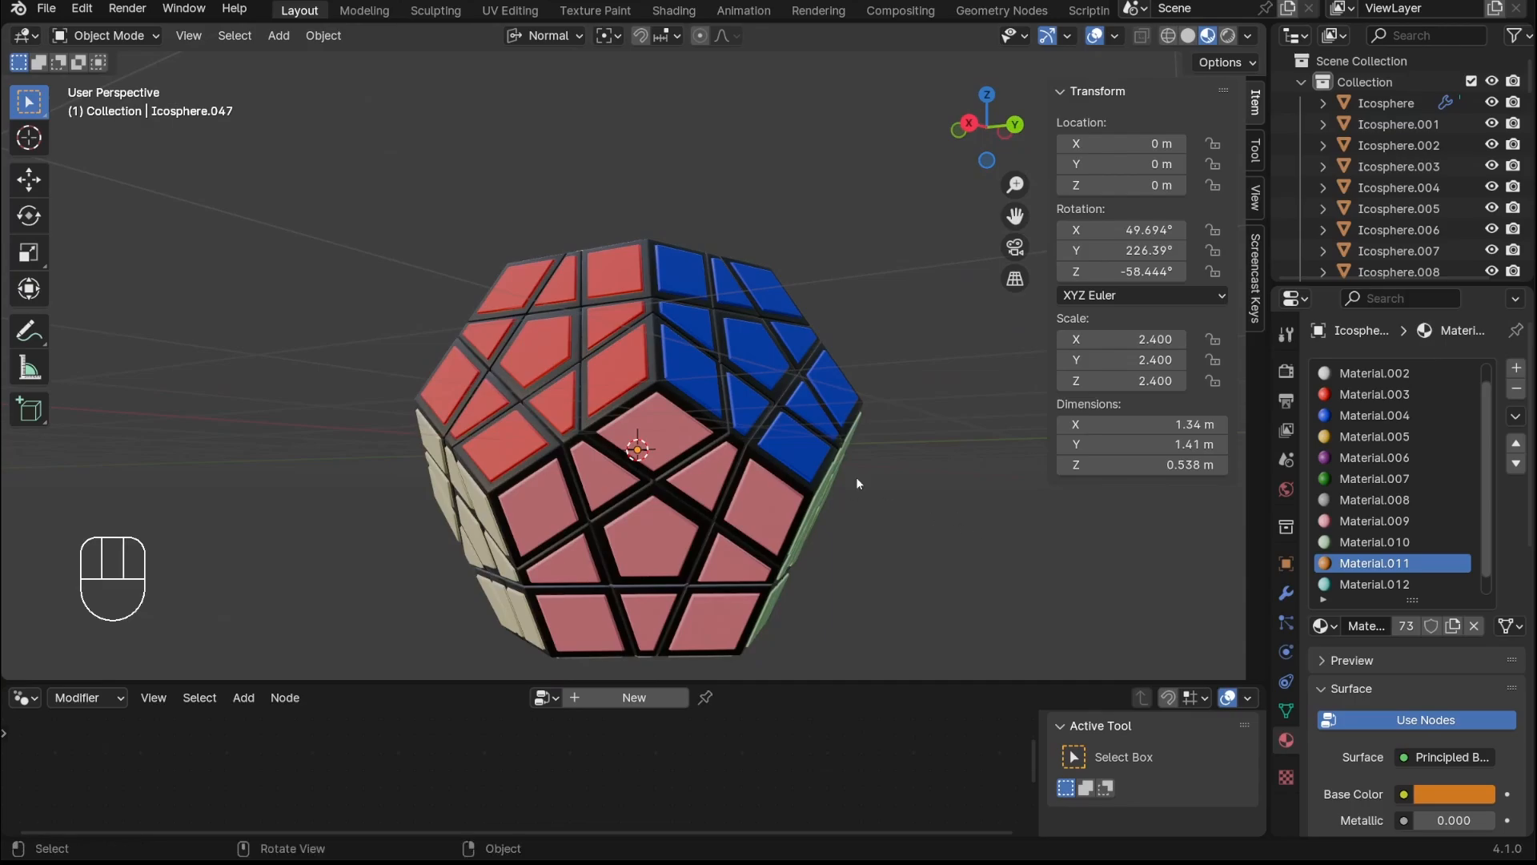
{"action": "scroll", "coordinate": [781, 464], "scroll_direction": "down", "scroll_amount": 3}
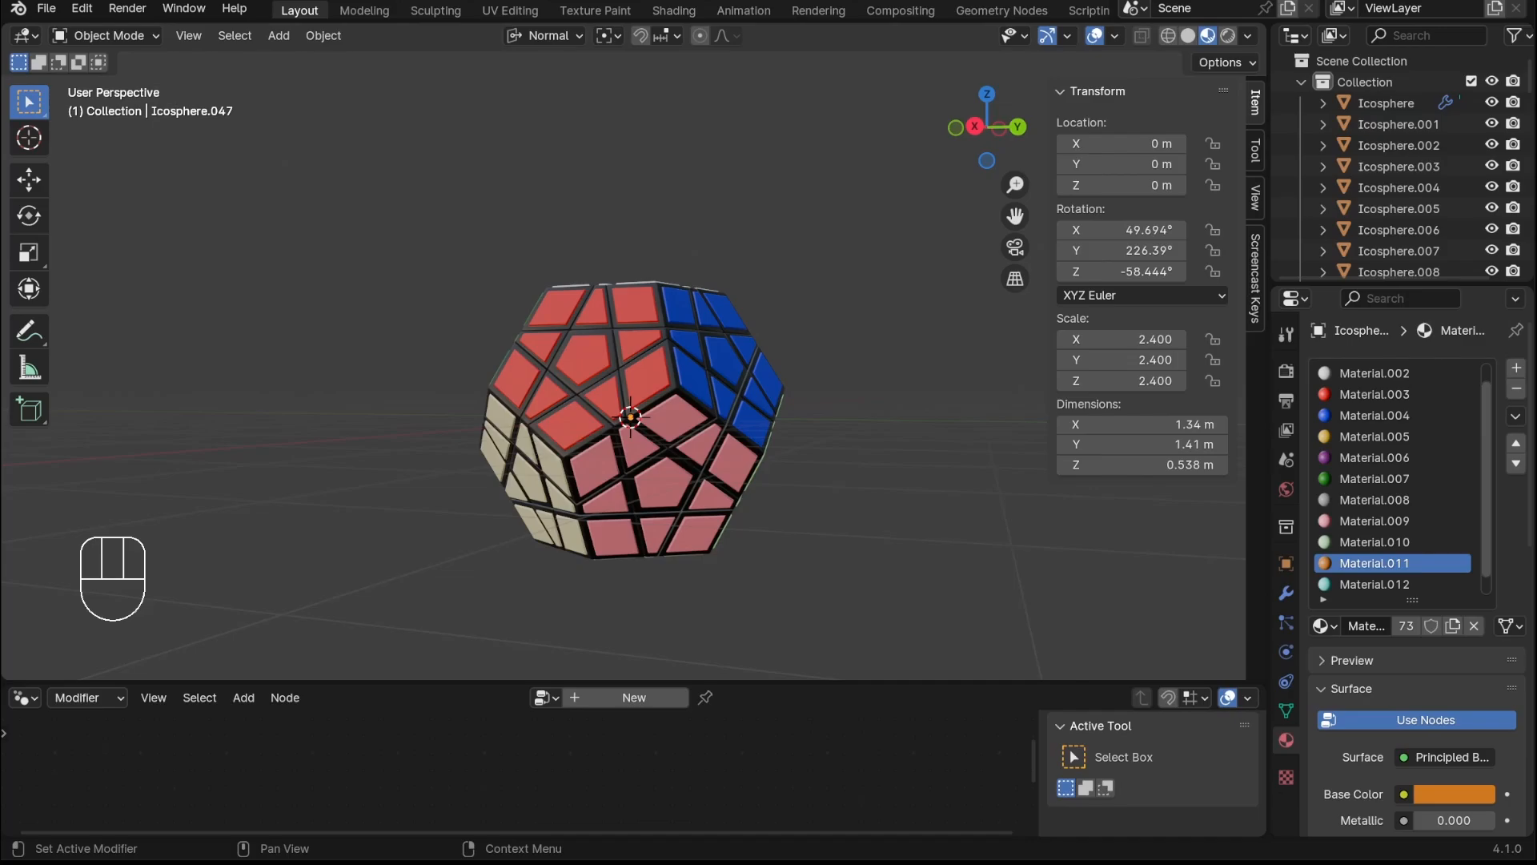
{"action": "middle_click_drag", "start_coordinate": [961, 441], "coordinate": [716, 437]}
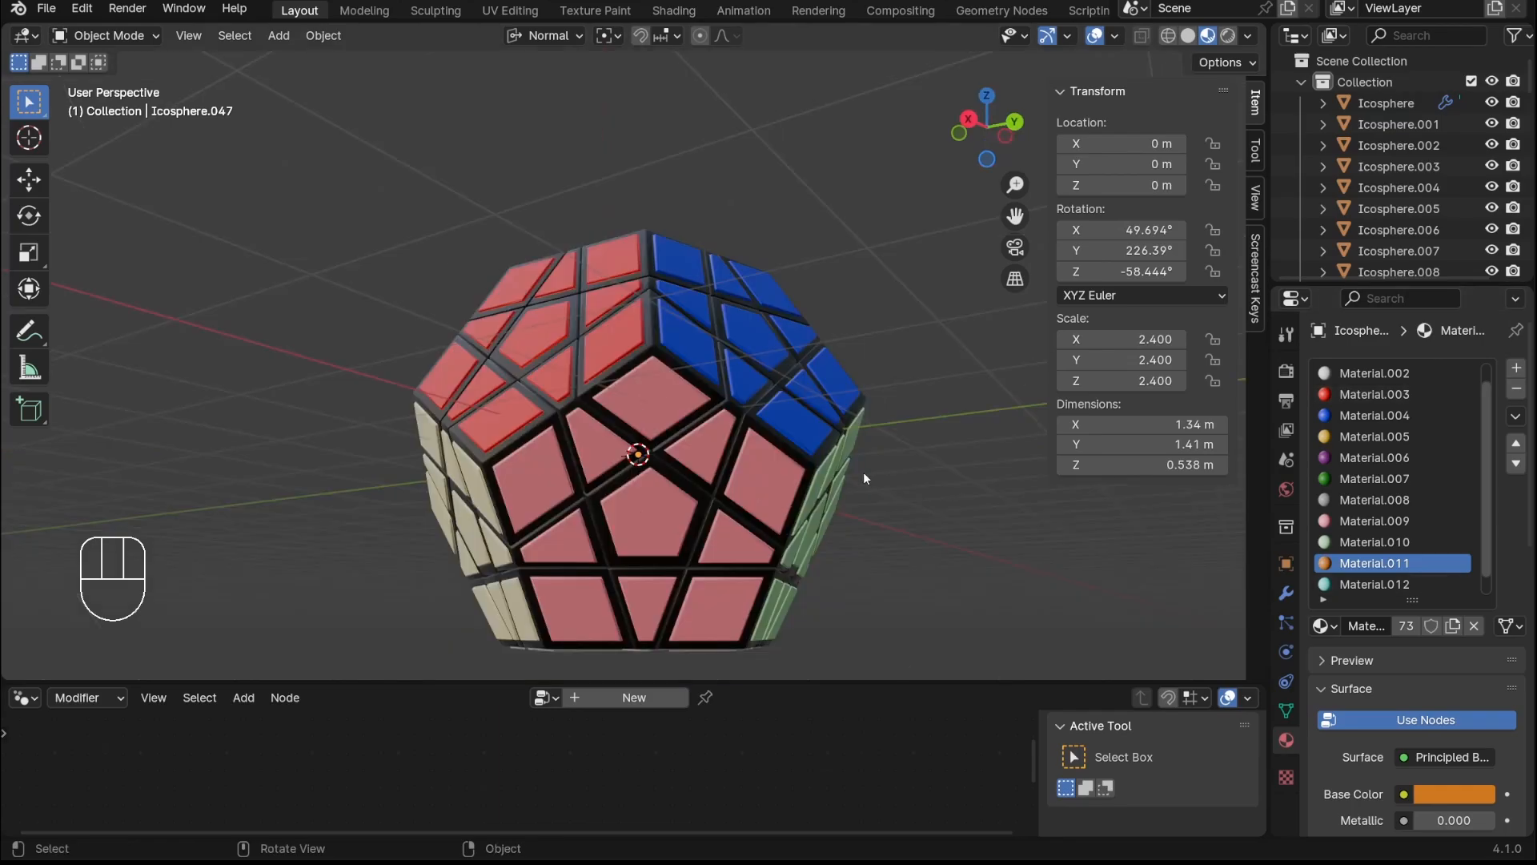
{"action": "middle_click_drag", "start_coordinate": [864, 478], "coordinate": [776, 502]}
{"action": "scroll", "coordinate": [631, 306], "scroll_direction": "up", "scroll_amount": 3}
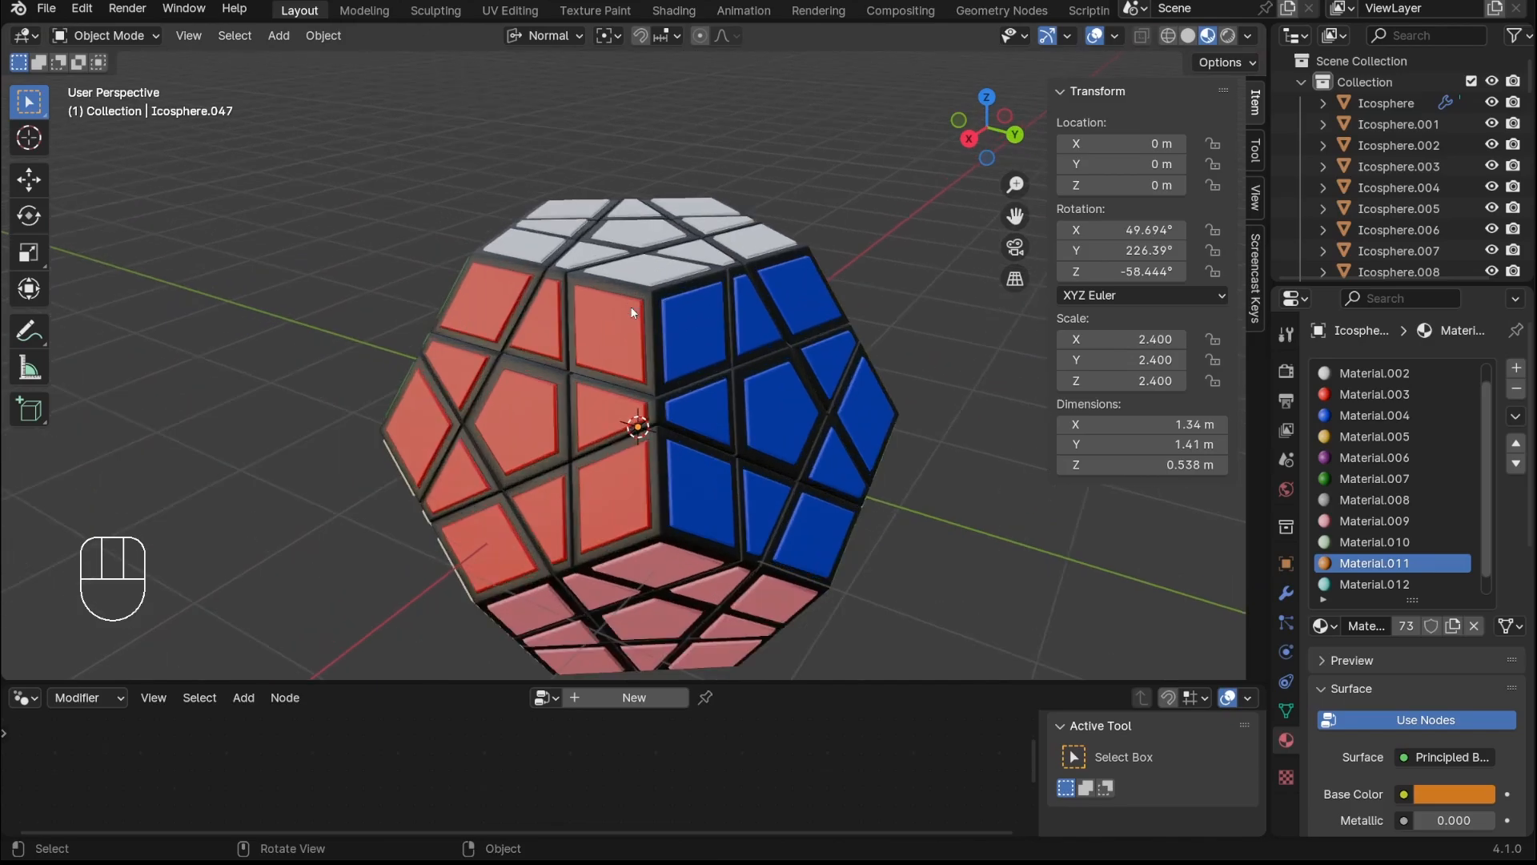
Select the top corner piece between the red and blue faces, examine its panels up close and clear the selection
{"action": "left_click", "coordinate": [668, 391]}
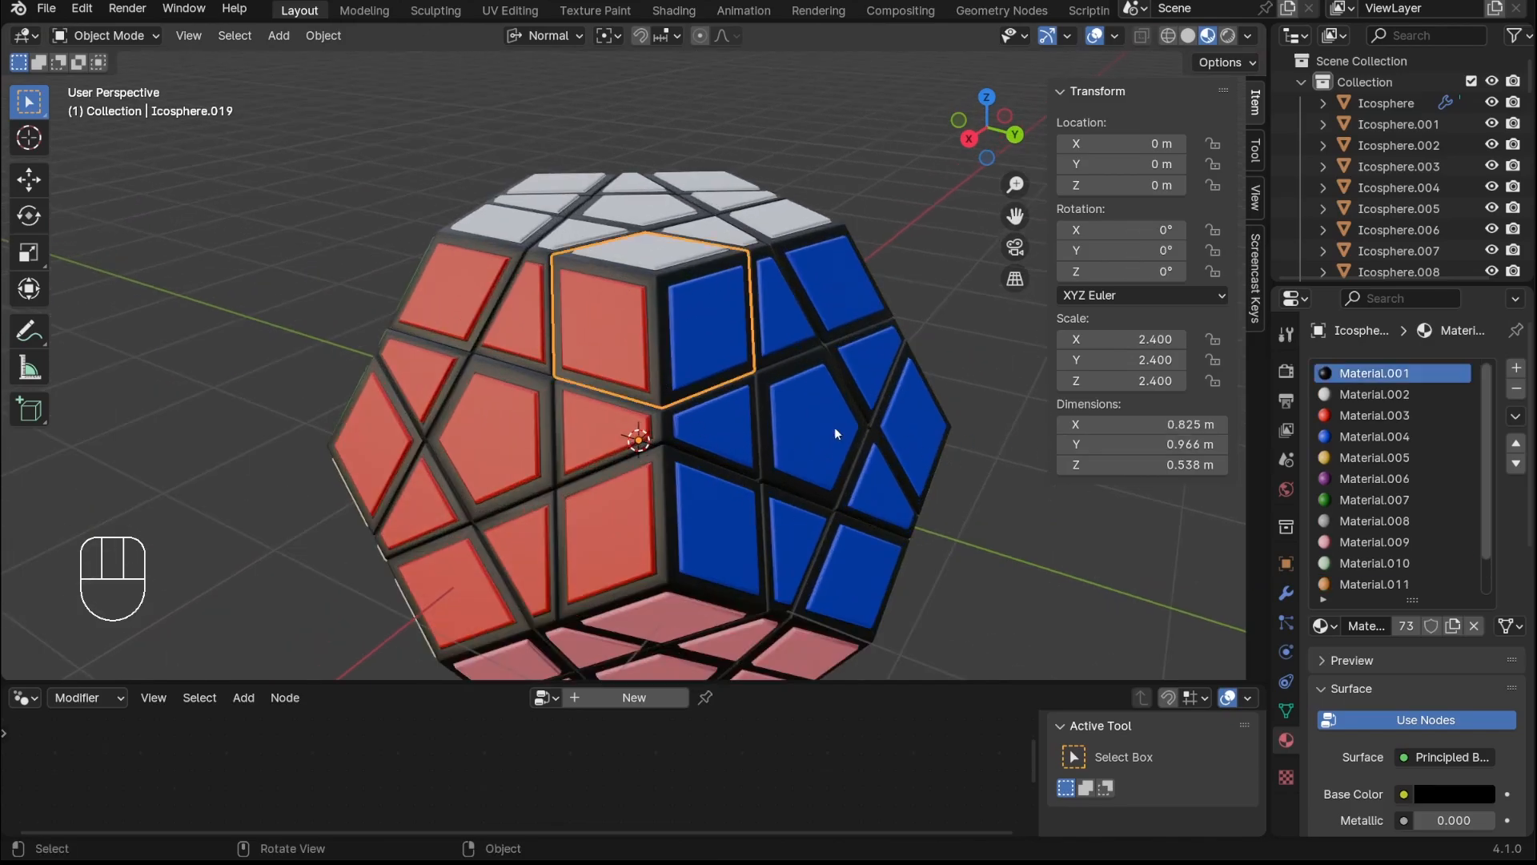
{"action": "scroll", "coordinate": [763, 330], "scroll_direction": "down", "scroll_amount": 2}
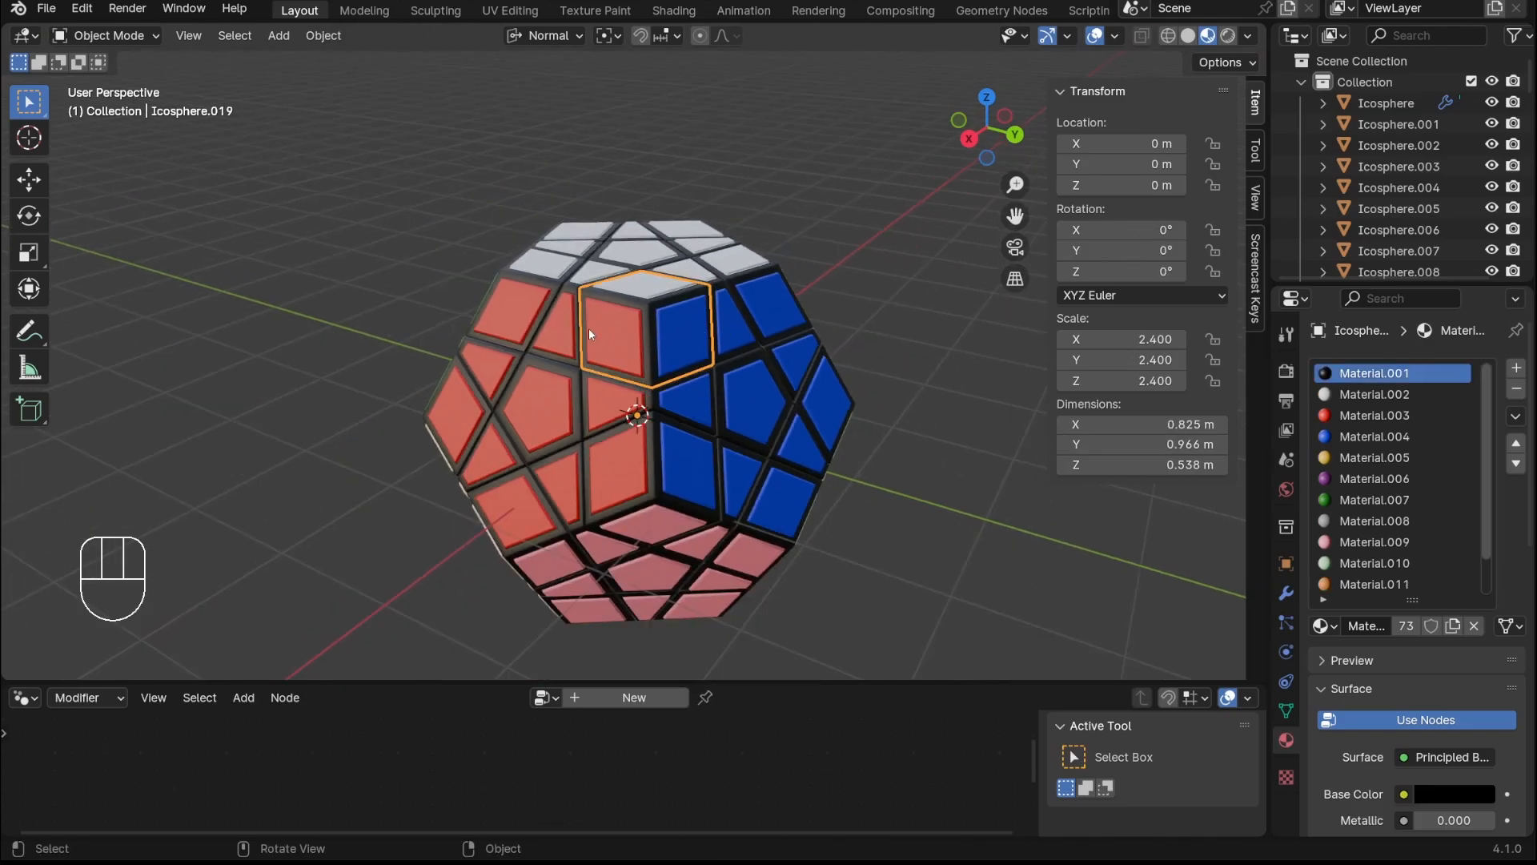
{"action": "left_click", "coordinate": [937, 472]}
{"action": "scroll", "coordinate": [671, 372], "scroll_direction": "up", "scroll_amount": 4}
{"action": "left_click", "coordinate": [585, 354]}
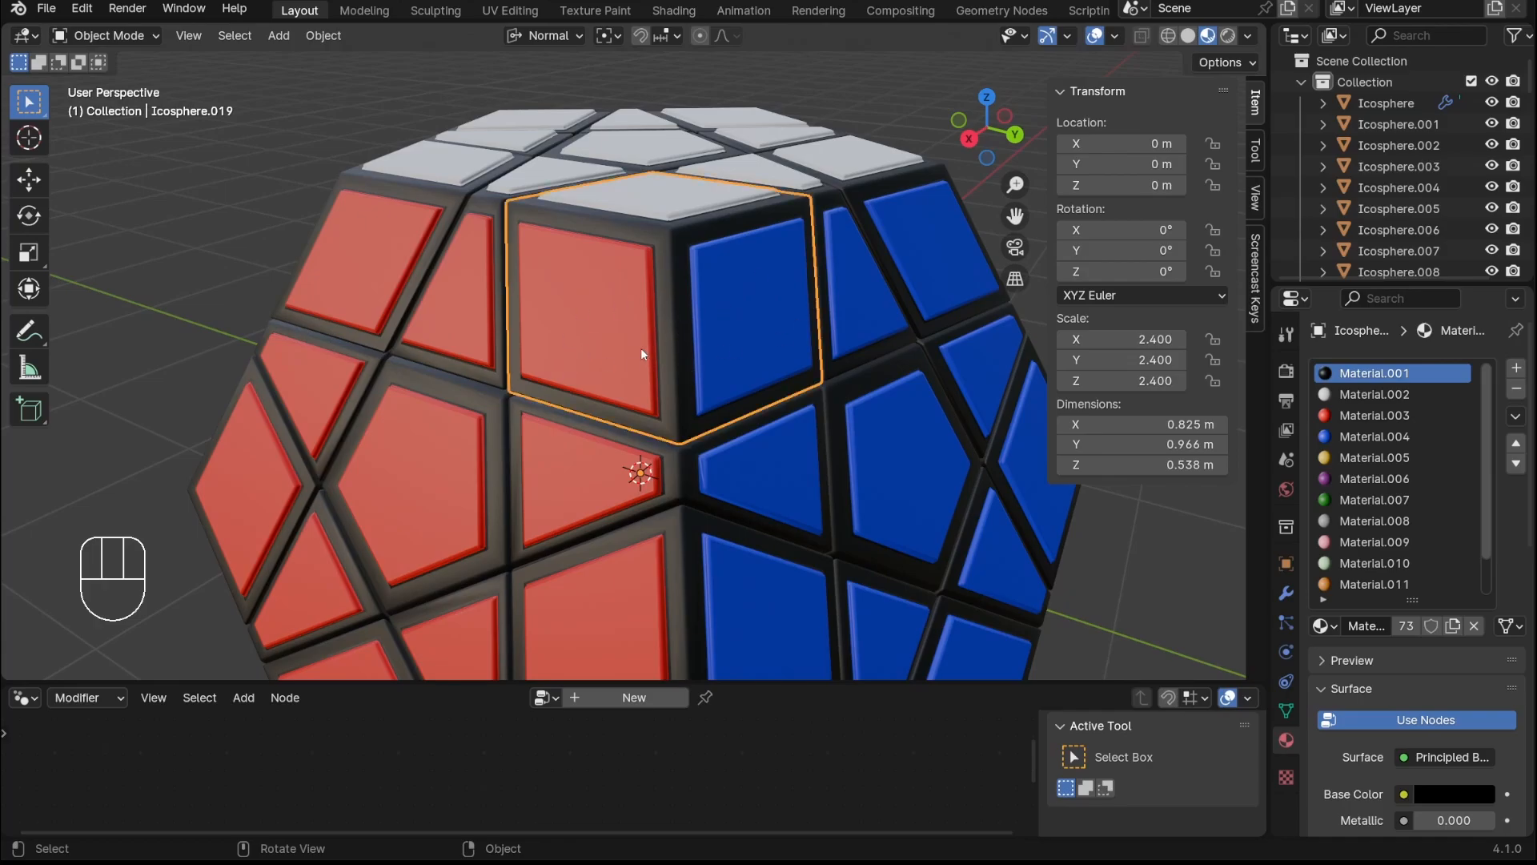
{"action": "scroll", "coordinate": [675, 328], "scroll_direction": "down", "scroll_amount": 3}
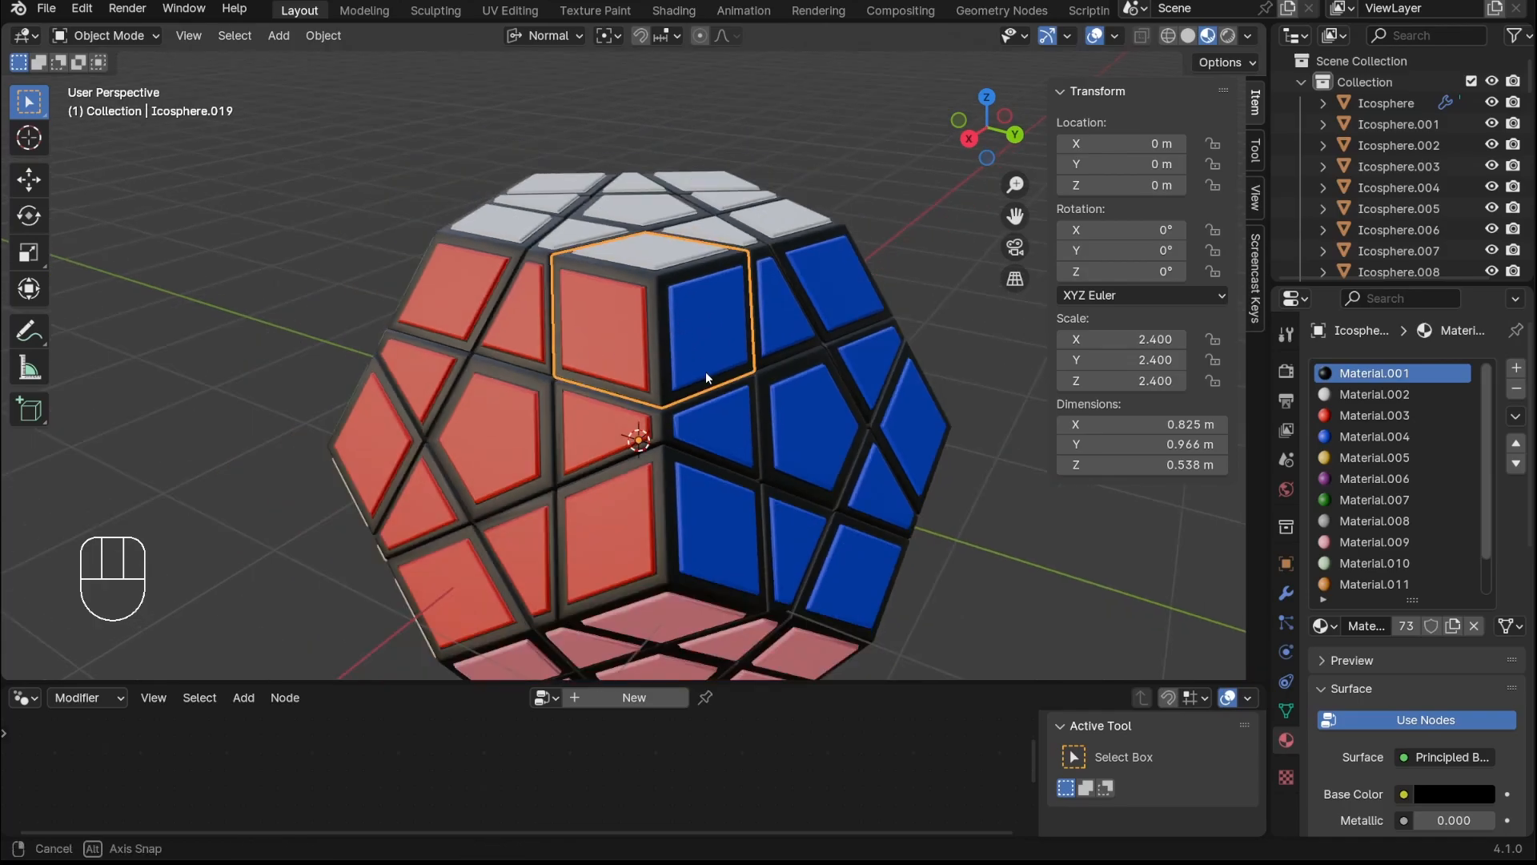
{"action": "middle_click_drag", "start_coordinate": [704, 372], "coordinate": [946, 522]}
{"action": "left_click", "coordinate": [882, 486]}
{"action": "scroll", "coordinate": [704, 395], "scroll_direction": "down", "scroll_amount": 3}
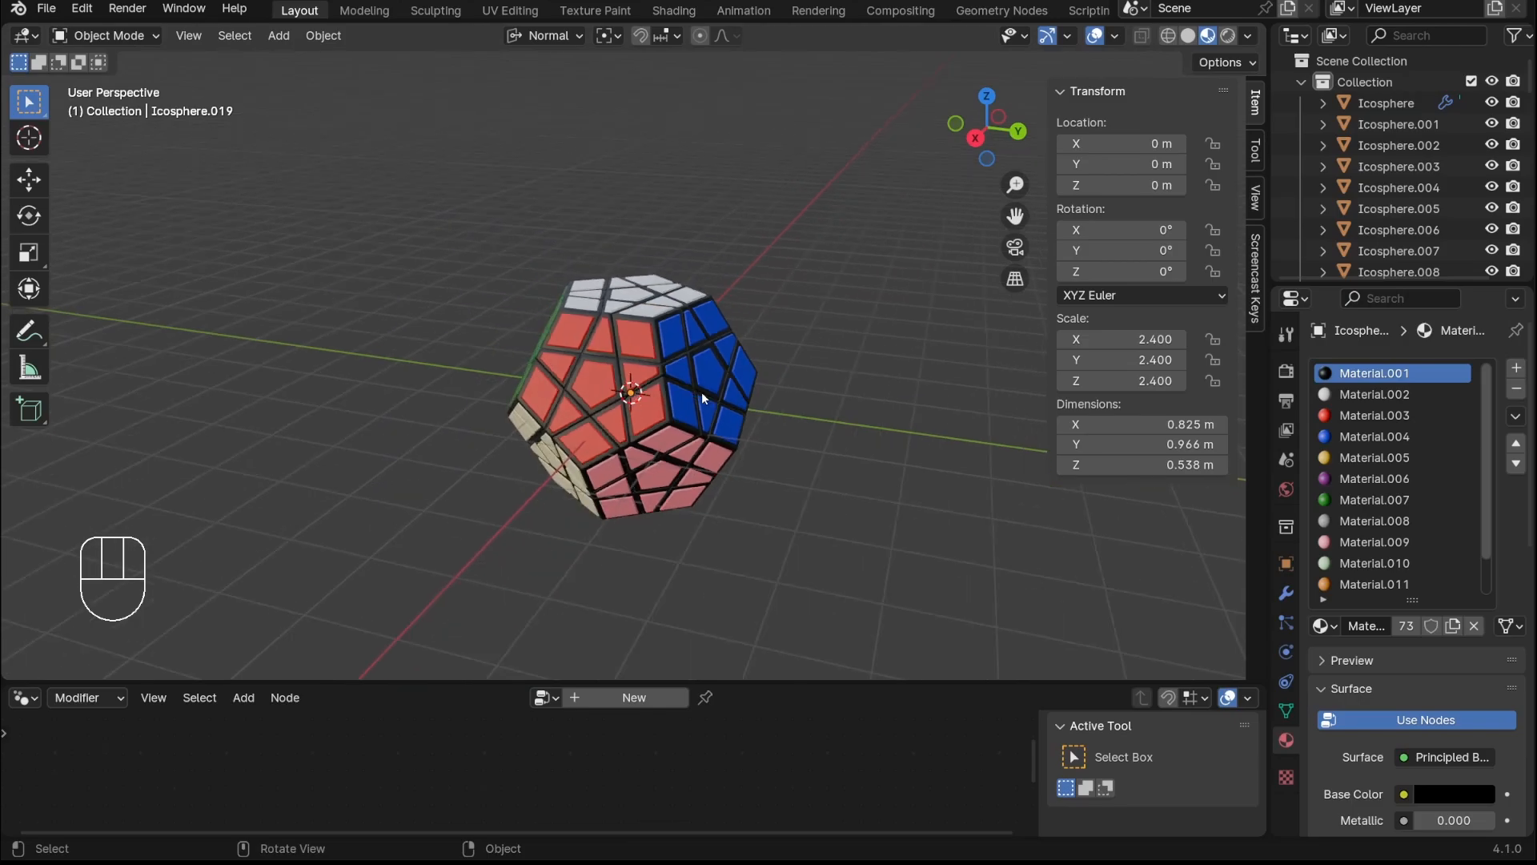
Add a camera, move it to about X 9.04, Y 5.76, Z 2.92 m and look through it
{"action": "middle_click_drag", "start_coordinate": [749, 403], "coordinate": [726, 408], "text": "shift"}
{"action": "key", "text": "shift+a"}
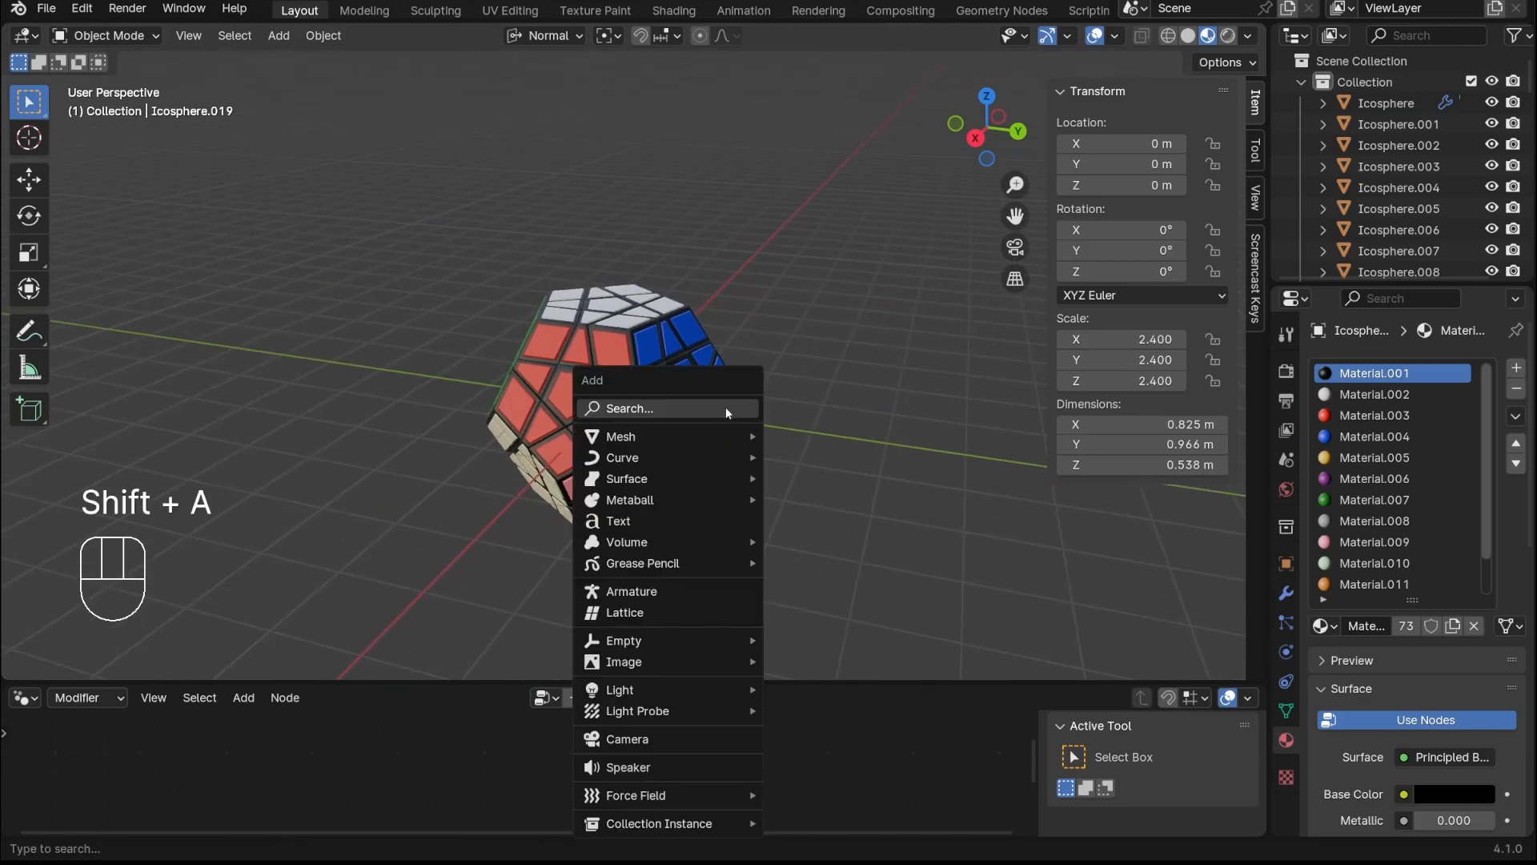
{"action": "left_click", "coordinate": [709, 740]}
{"action": "middle_click_drag", "start_coordinate": [800, 560], "coordinate": [613, 536]}
{"action": "key", "text": "g"}
{"action": "left_click", "coordinate": [1047, 261]}
{"action": "left_click", "coordinate": [1015, 247]}
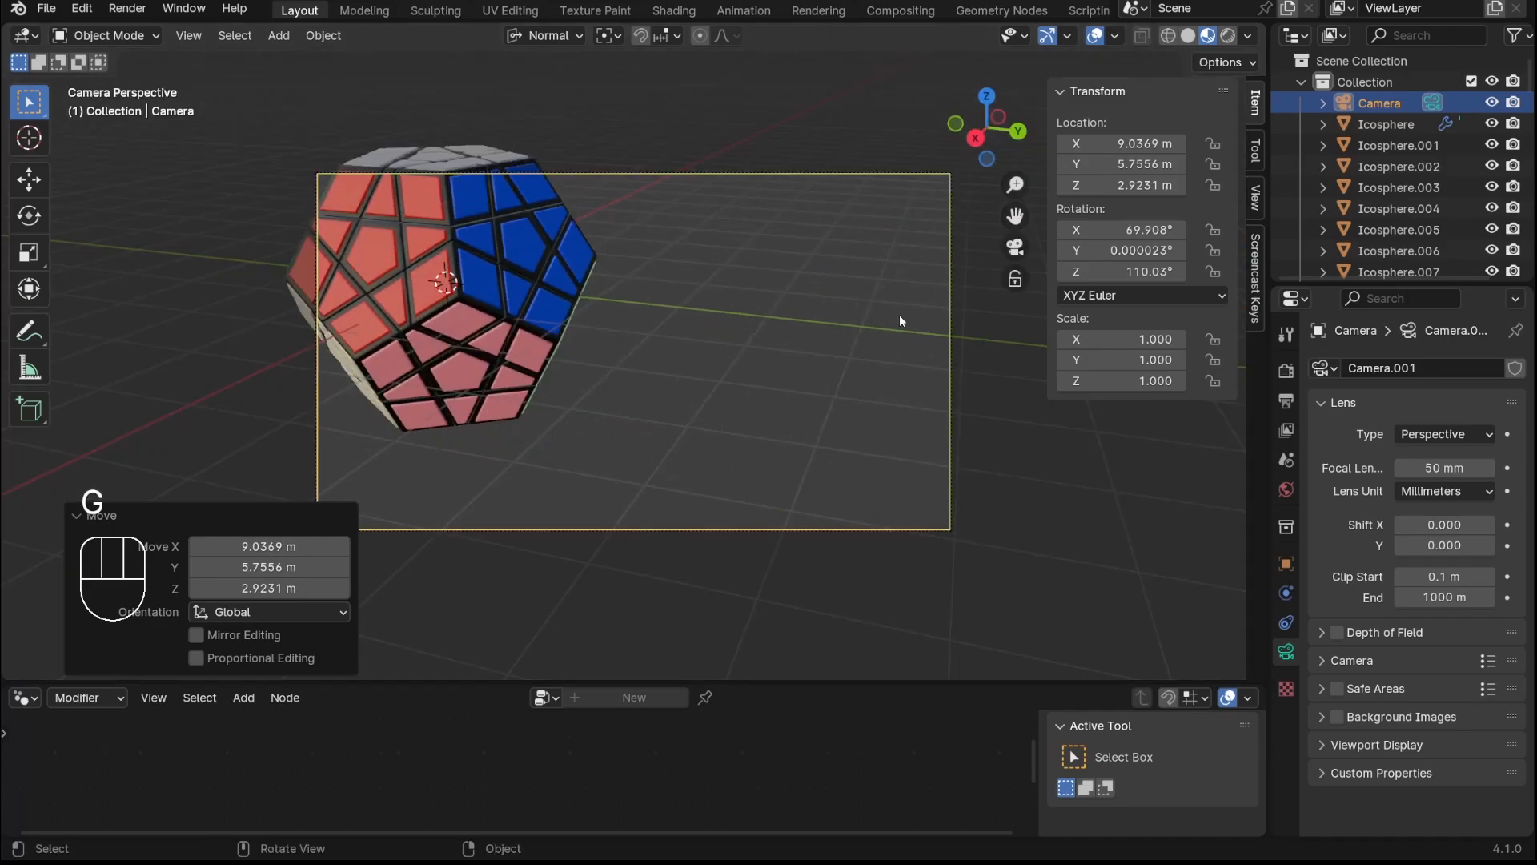
Move the camera to about X 9.61, Y 3.30, Z 3.74 m to centre the puzzle in its frame
{"action": "key", "text": "g"}
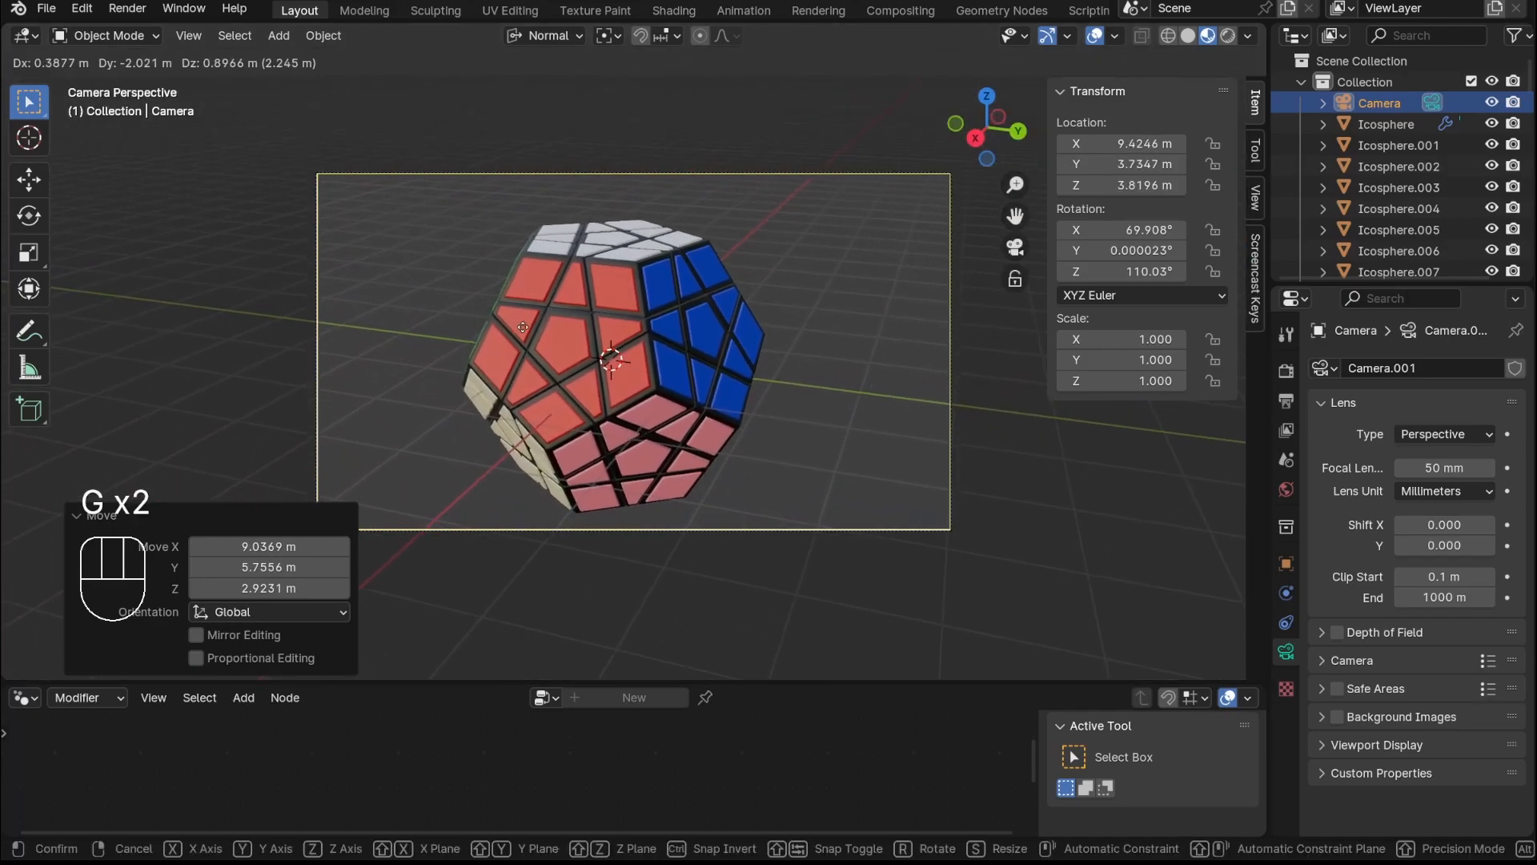
{"action": "left_click", "coordinate": [503, 340]}
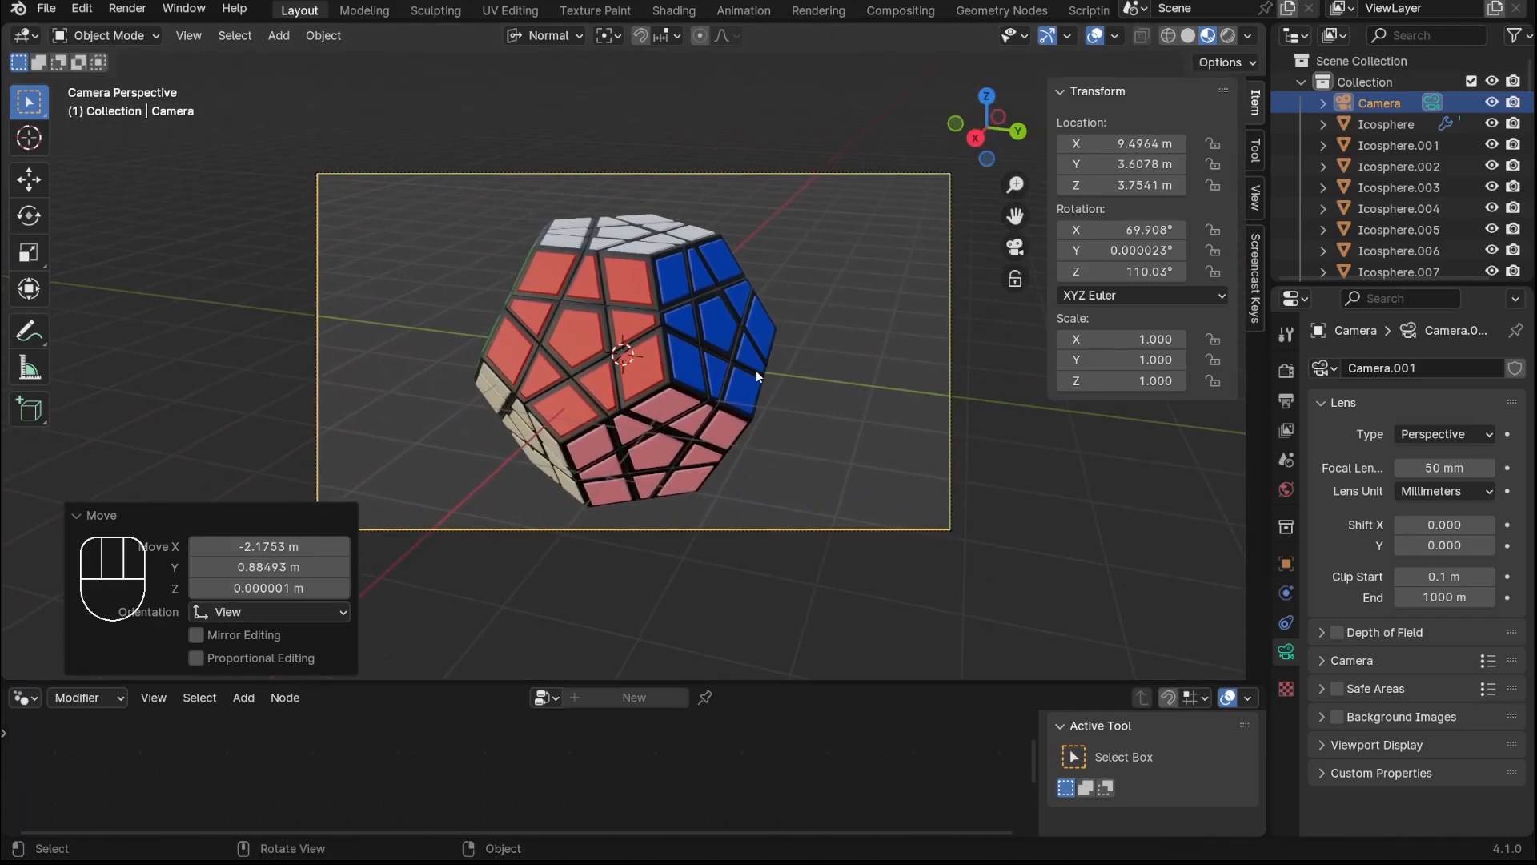
{"action": "key", "text": "g"}
{"action": "left_click", "coordinate": [708, 372]}
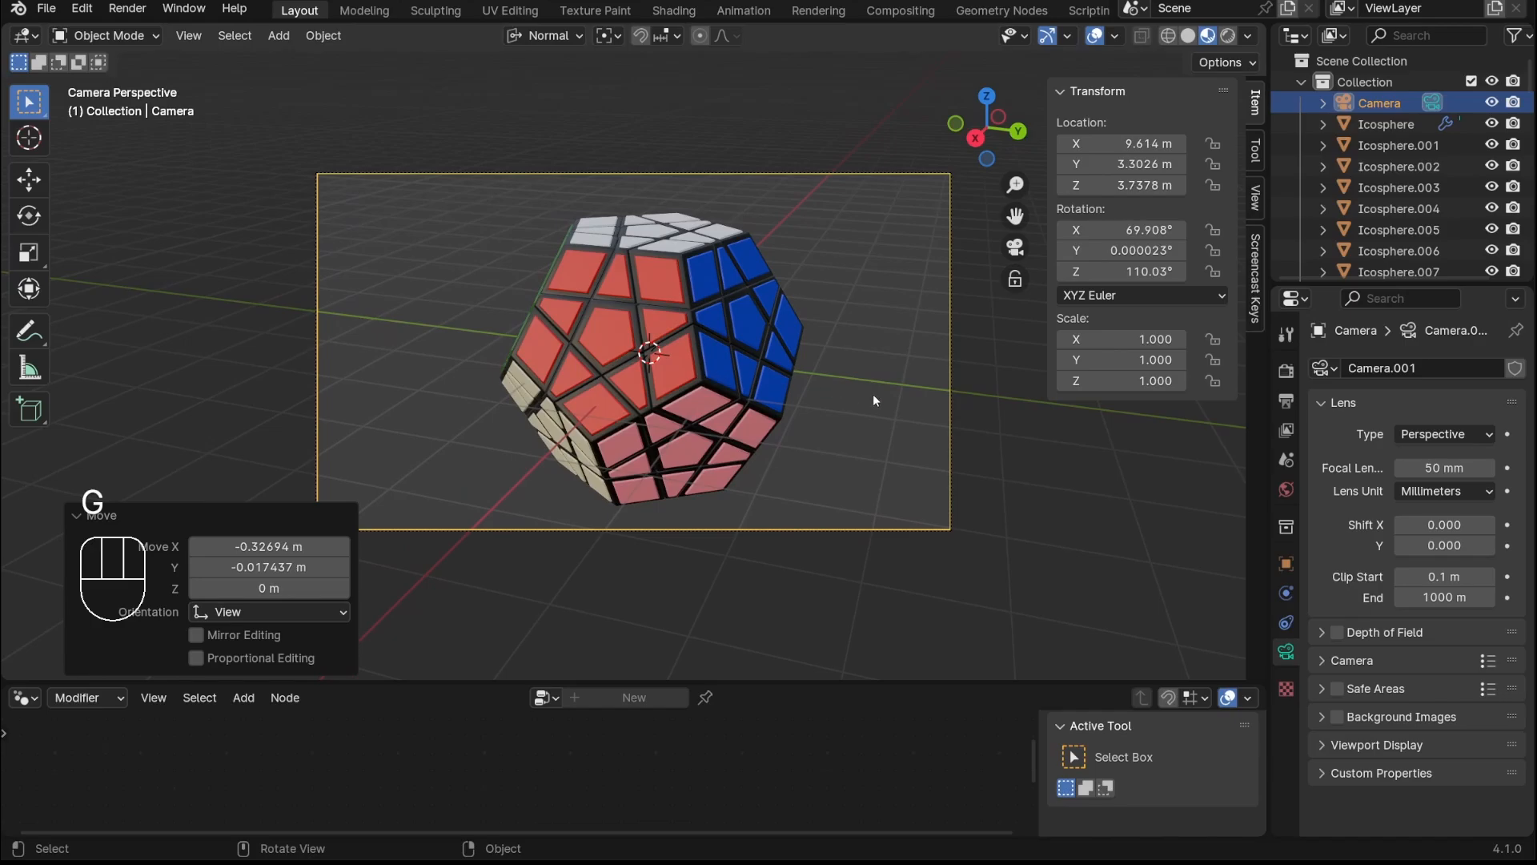
{"action": "key", "text": "g"}
{"action": "key", "text": "y"}
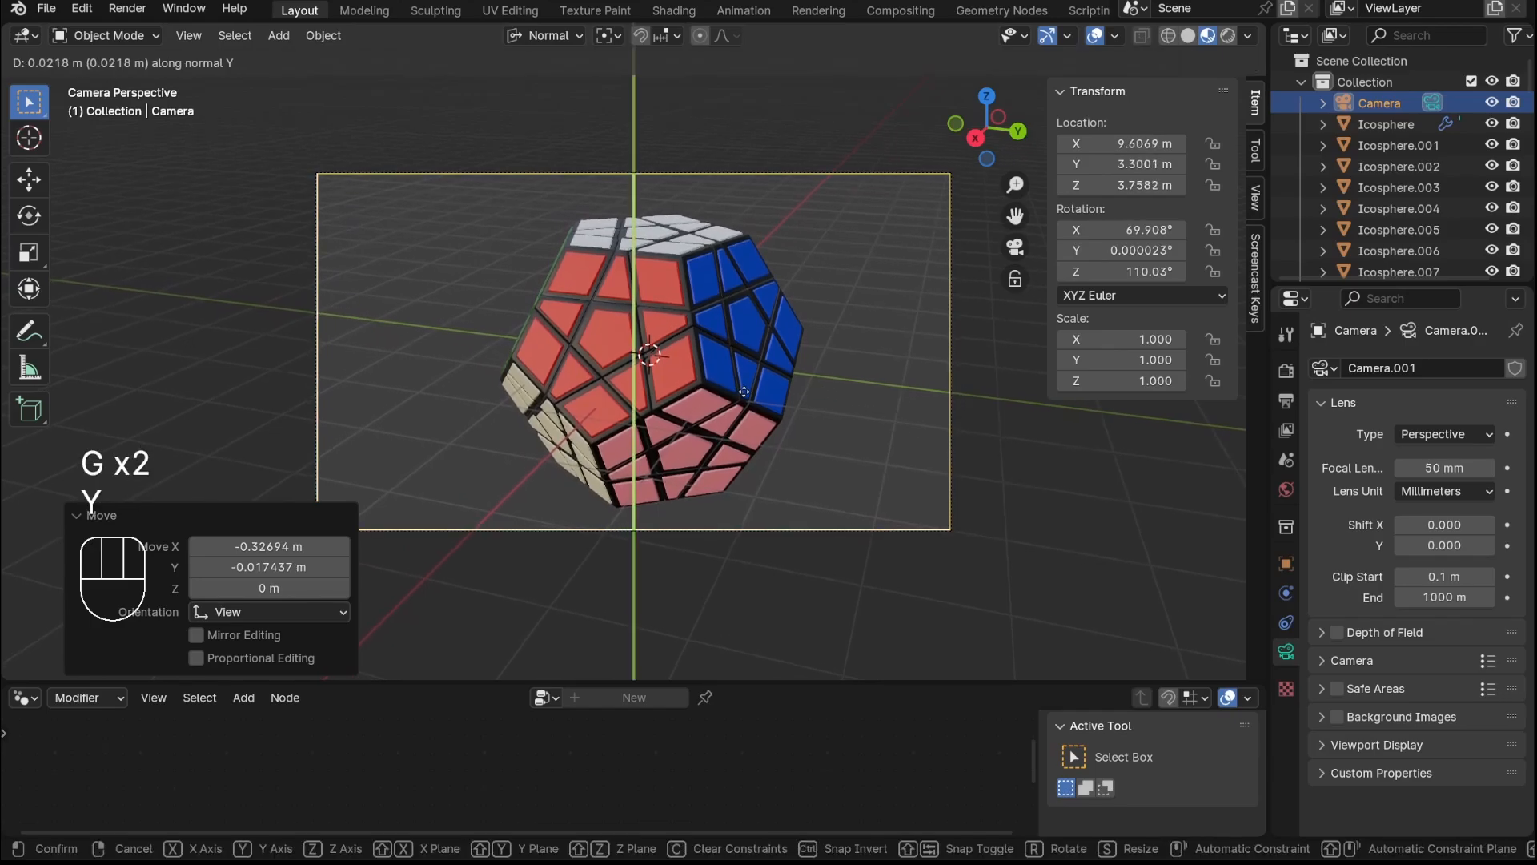
{"action": "right_click", "coordinate": [743, 392]}
Switch to Global transform orientation, move the camera along Y to about 1.81 m and rotate it about Z to about 101.1°
{"action": "left_click", "coordinate": [546, 36]}
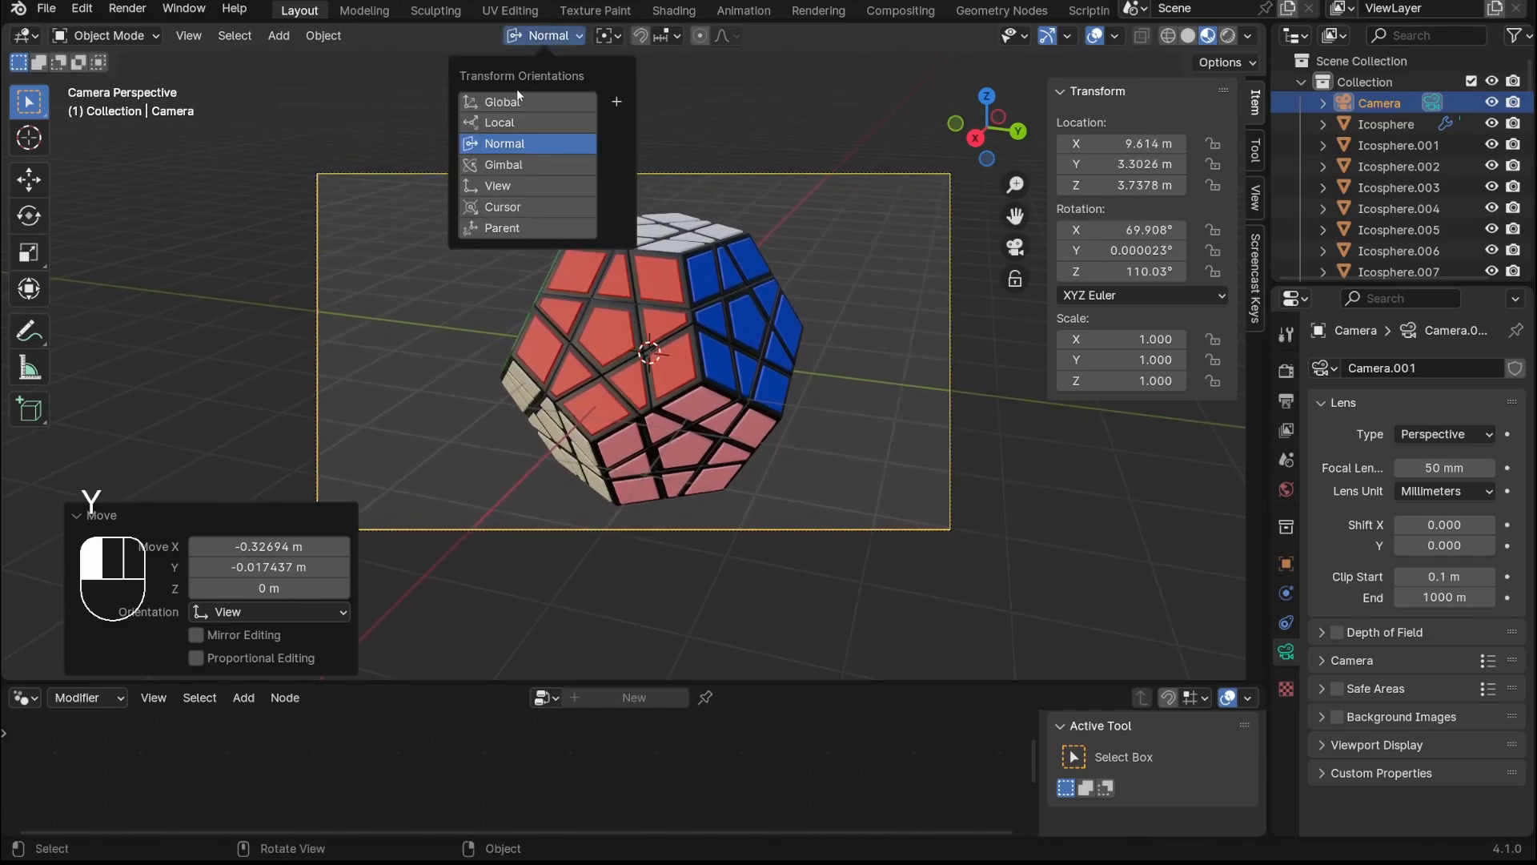
{"action": "left_click", "coordinate": [512, 102]}
{"action": "key", "text": "g"}
{"action": "key", "text": "y"}
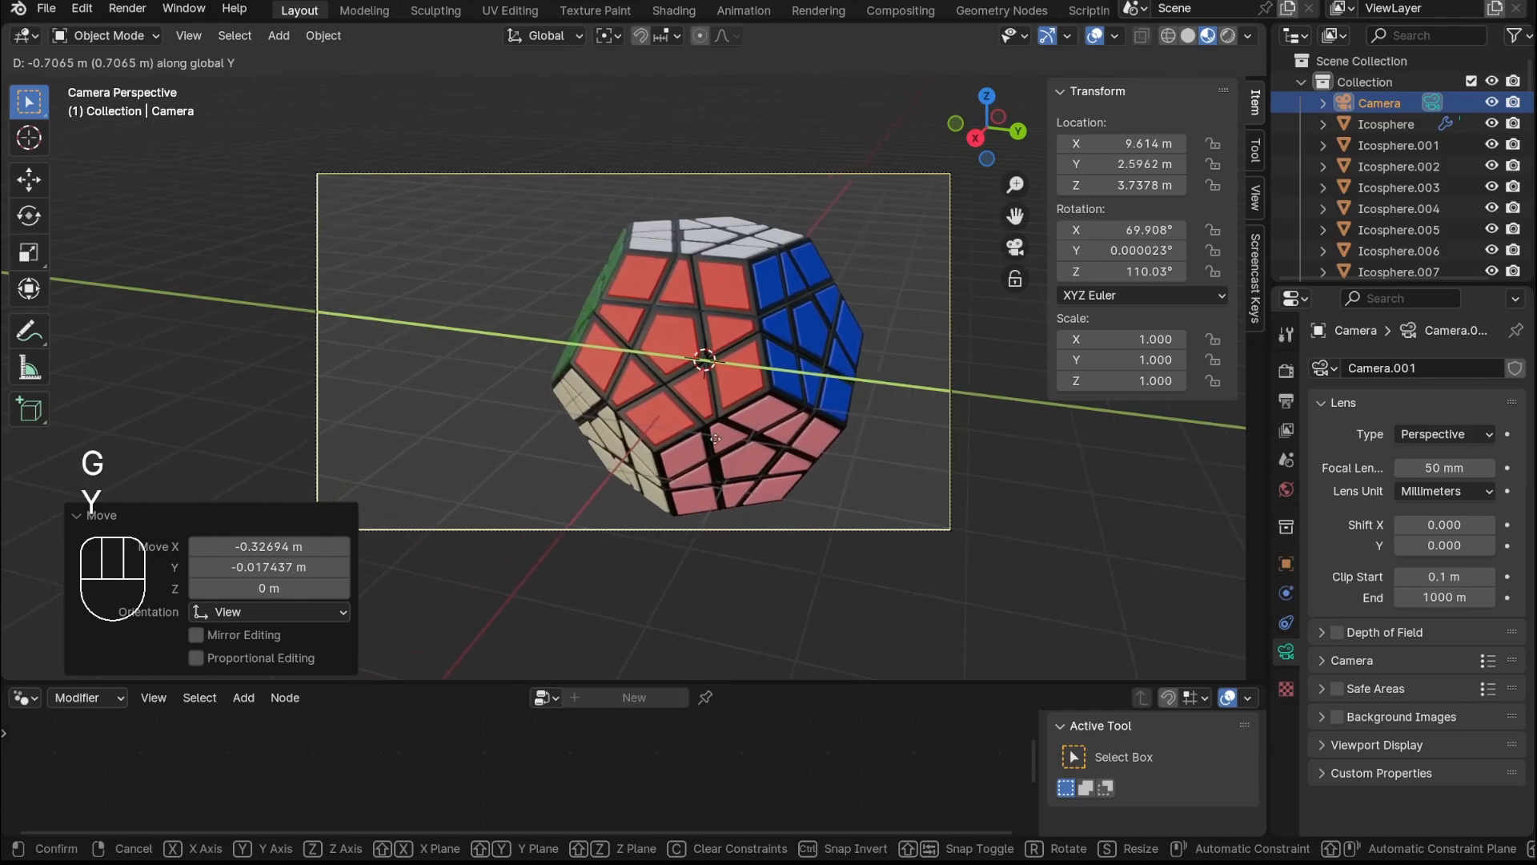
{"action": "key", "text": "r"}
{"action": "key", "text": "z"}
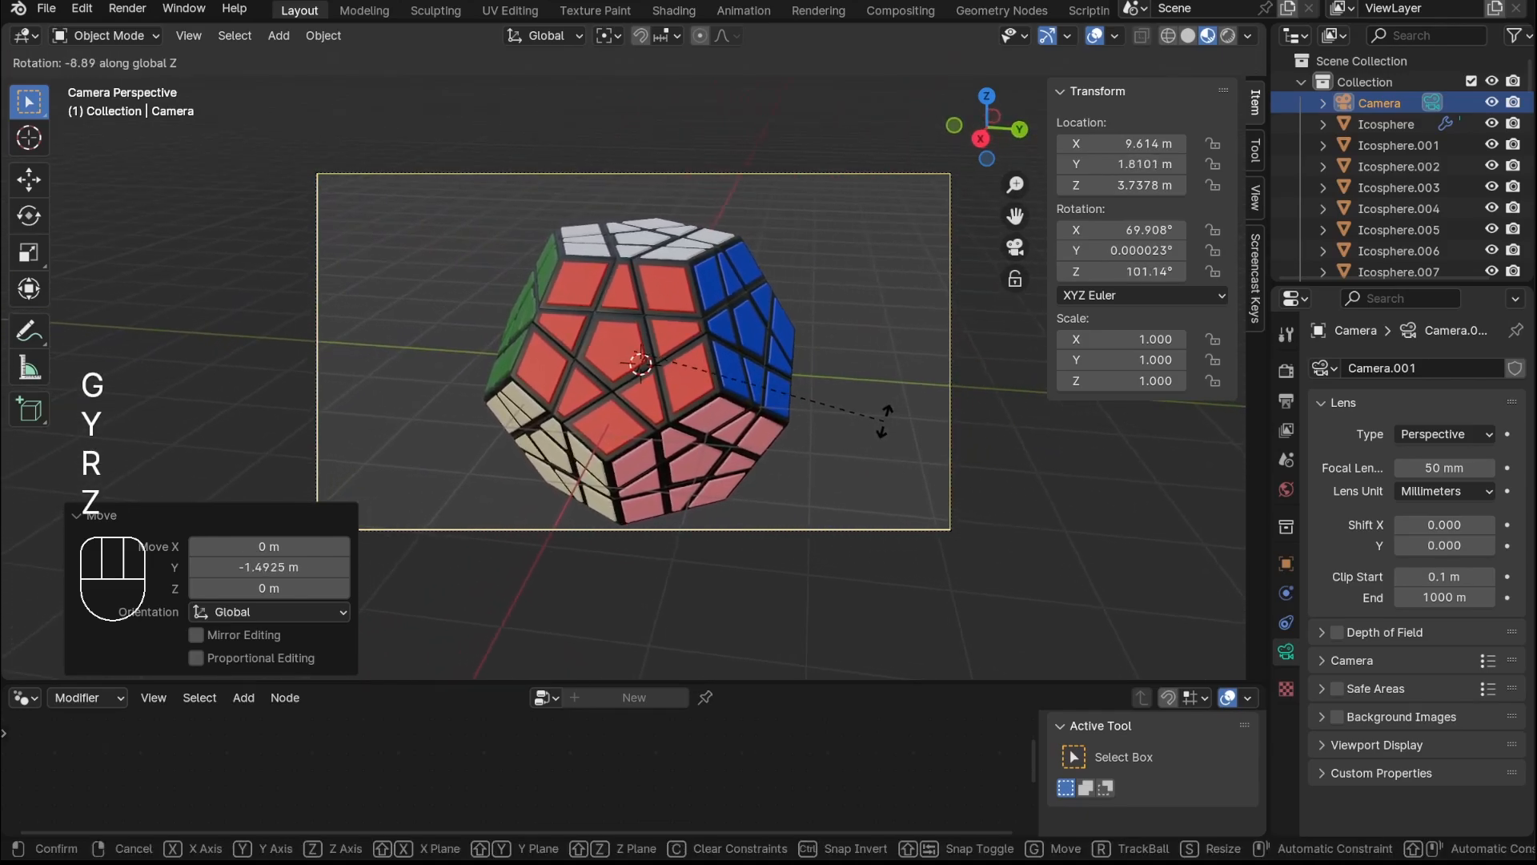
{"action": "left_click", "coordinate": [884, 420]}
Rotate the camera about Z to about 98.1° and move it to about X 9.67, Y 1.35, Z 3.55 m
{"action": "key", "text": "g"}
{"action": "key", "text": "y"}
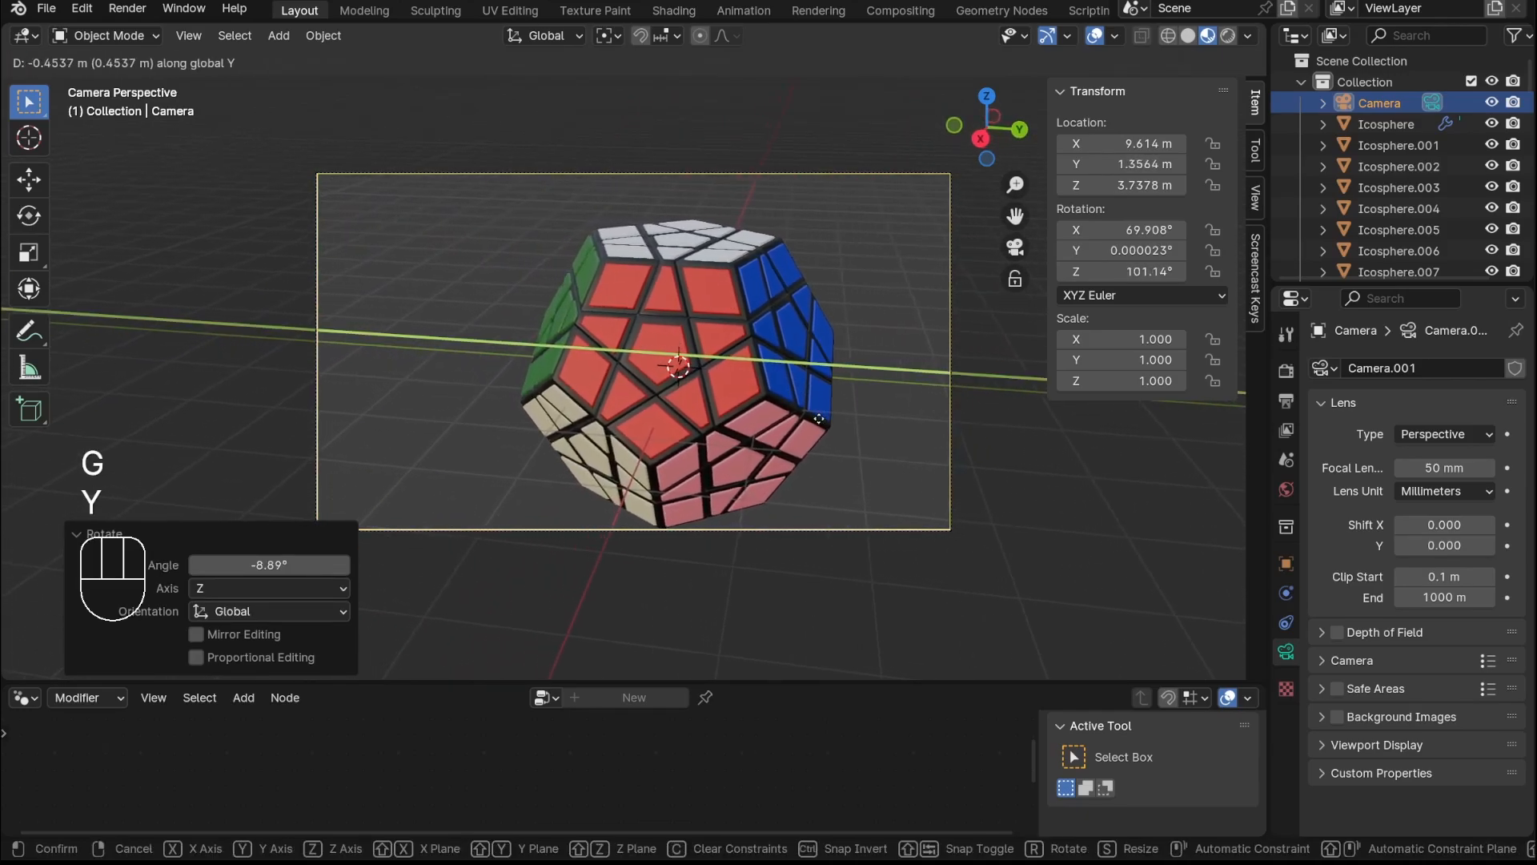
{"action": "left_click", "coordinate": [807, 422]}
{"action": "key", "text": "r"}
{"action": "key", "text": "z"}
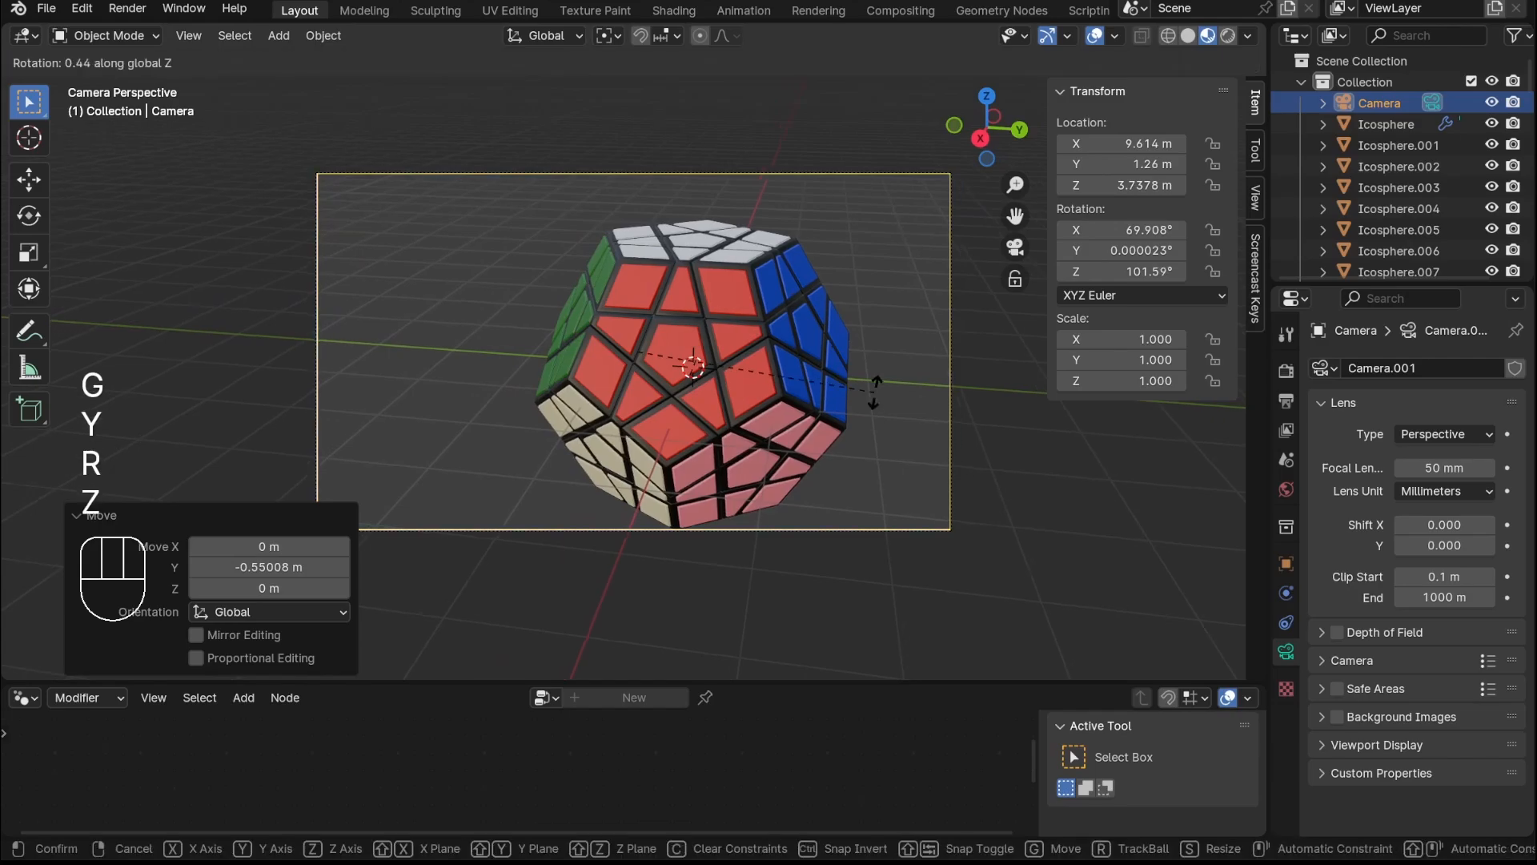
{"action": "left_click", "coordinate": [884, 342]}
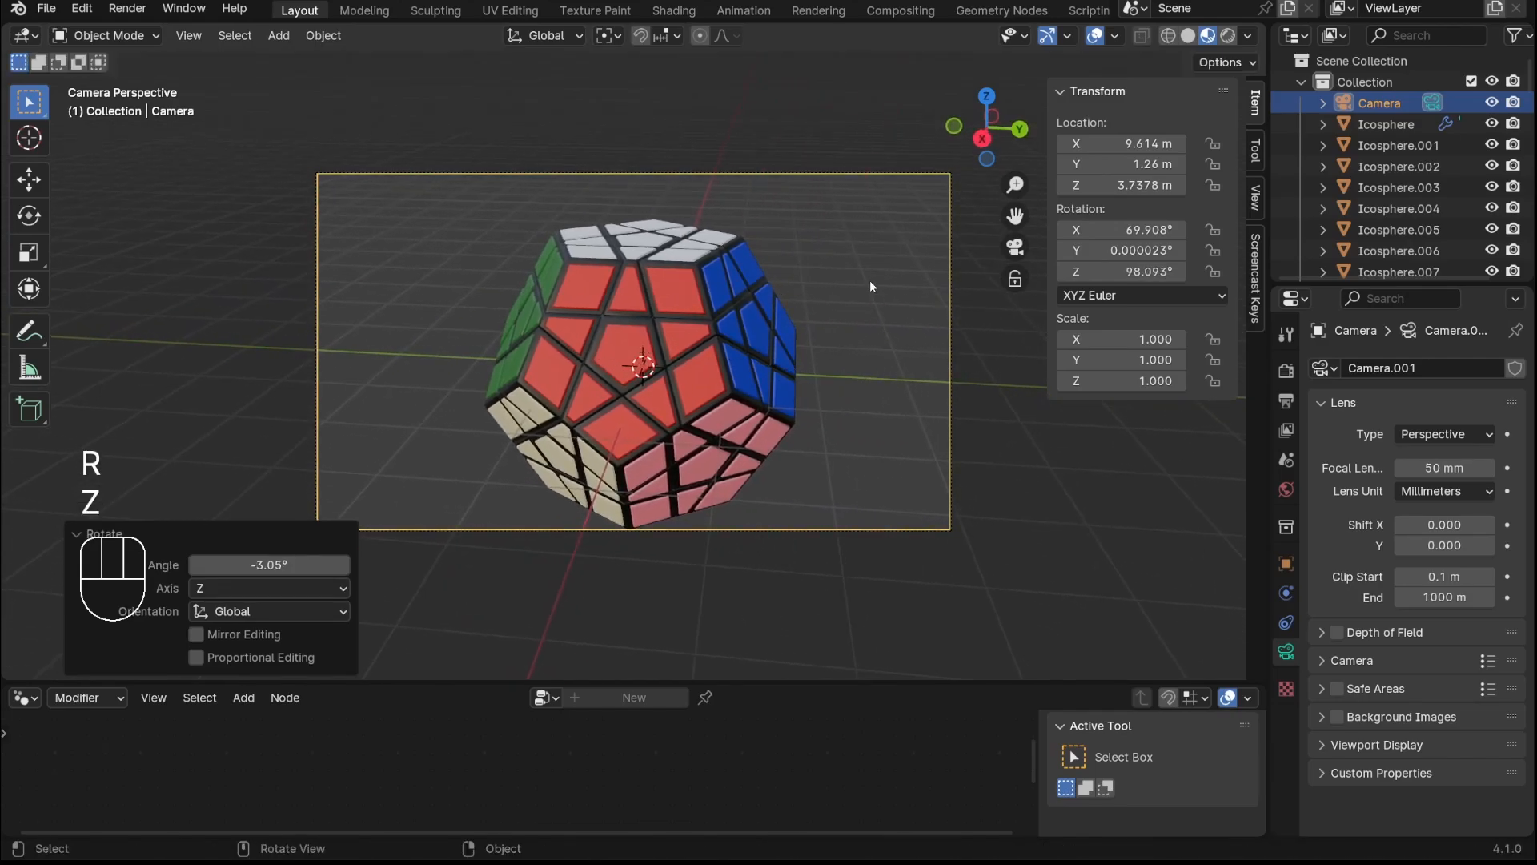
{"action": "key", "text": "g"}
{"action": "left_click", "coordinate": [878, 330]}
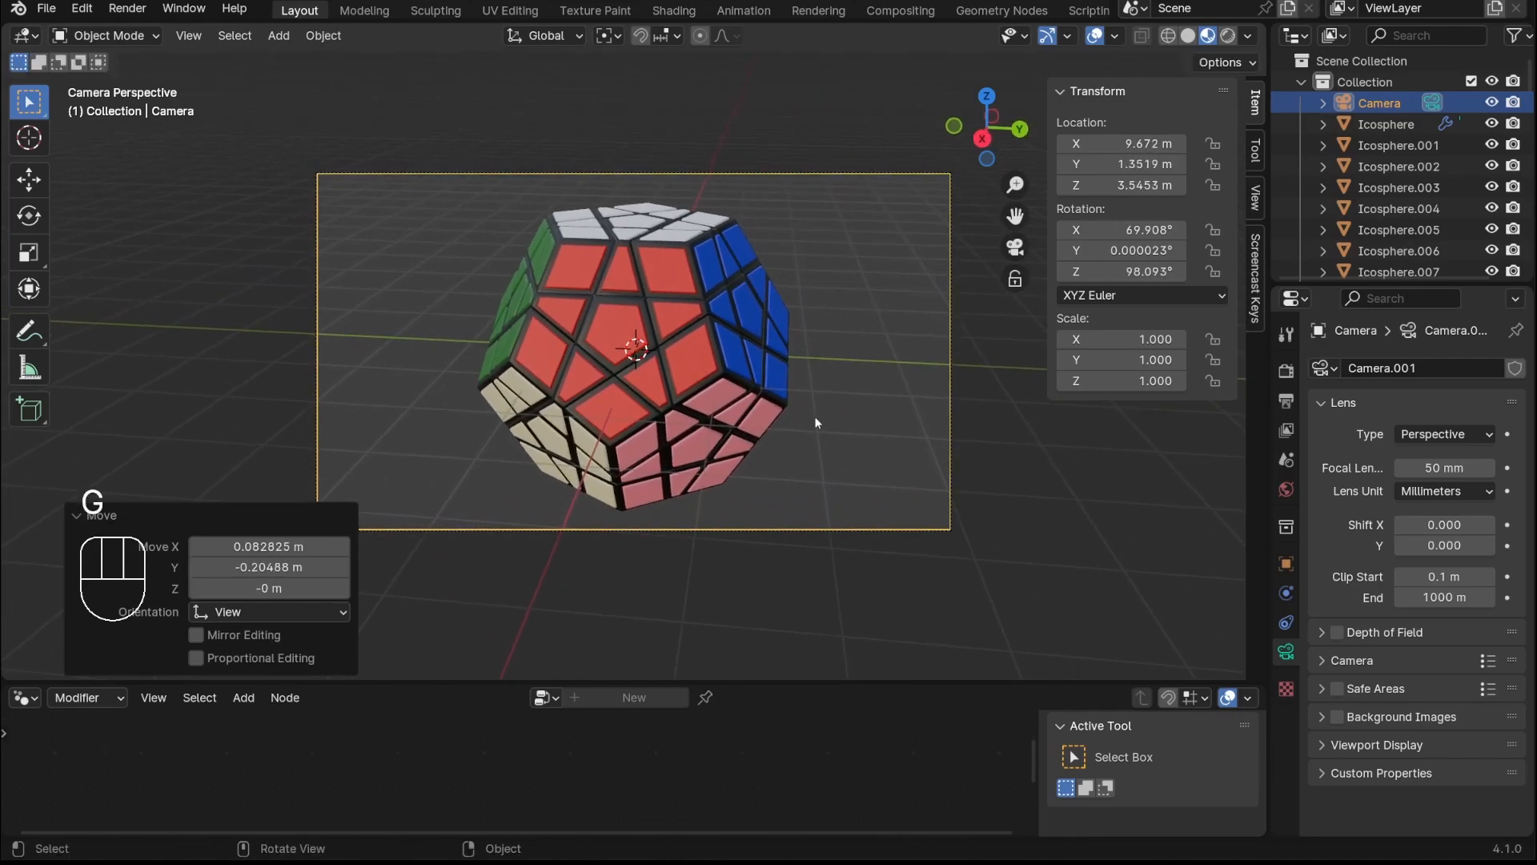
Switch the viewport to Rendered shading and open the scene's render settings
{"action": "key", "text": "z"}
{"action": "left_click", "coordinate": [819, 351]}
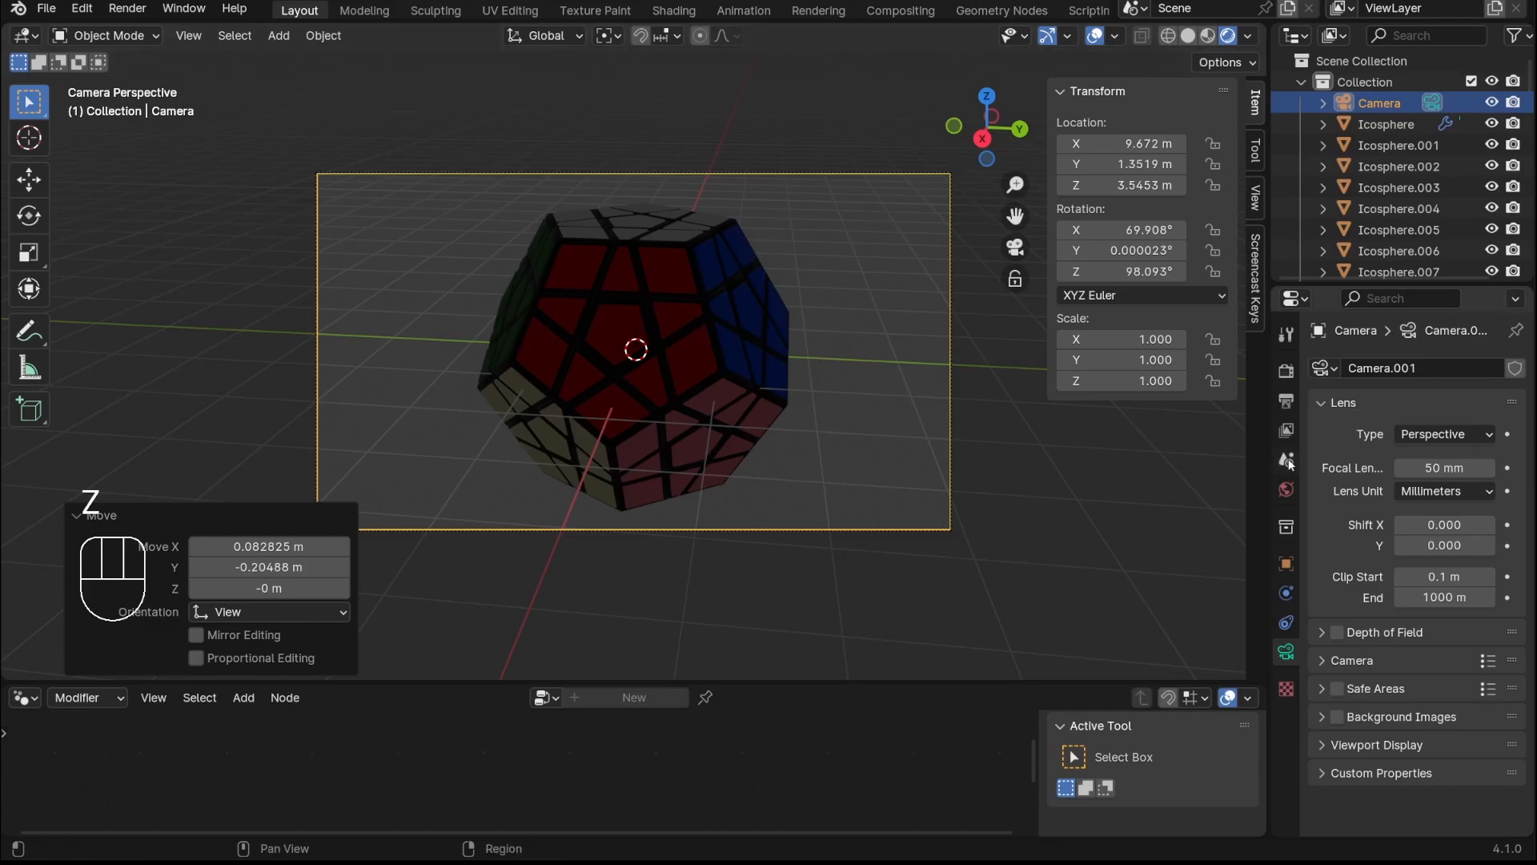
{"action": "left_click", "coordinate": [1285, 370]}
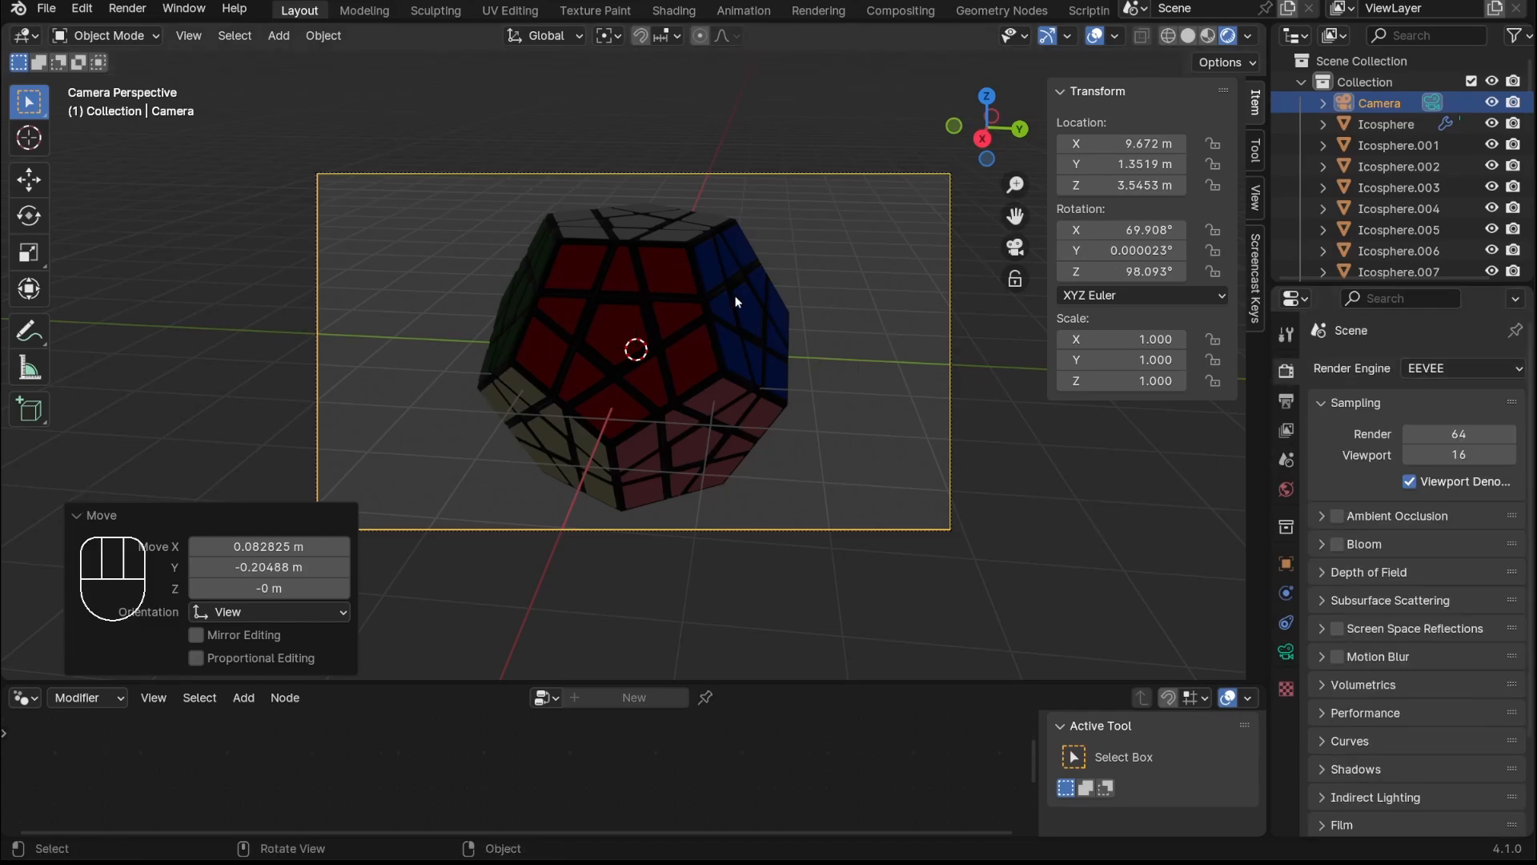
Add a mesh plane and lower it to about Z -1.55 m, just beneath the puzzle
{"action": "key", "text": "shift+a"}
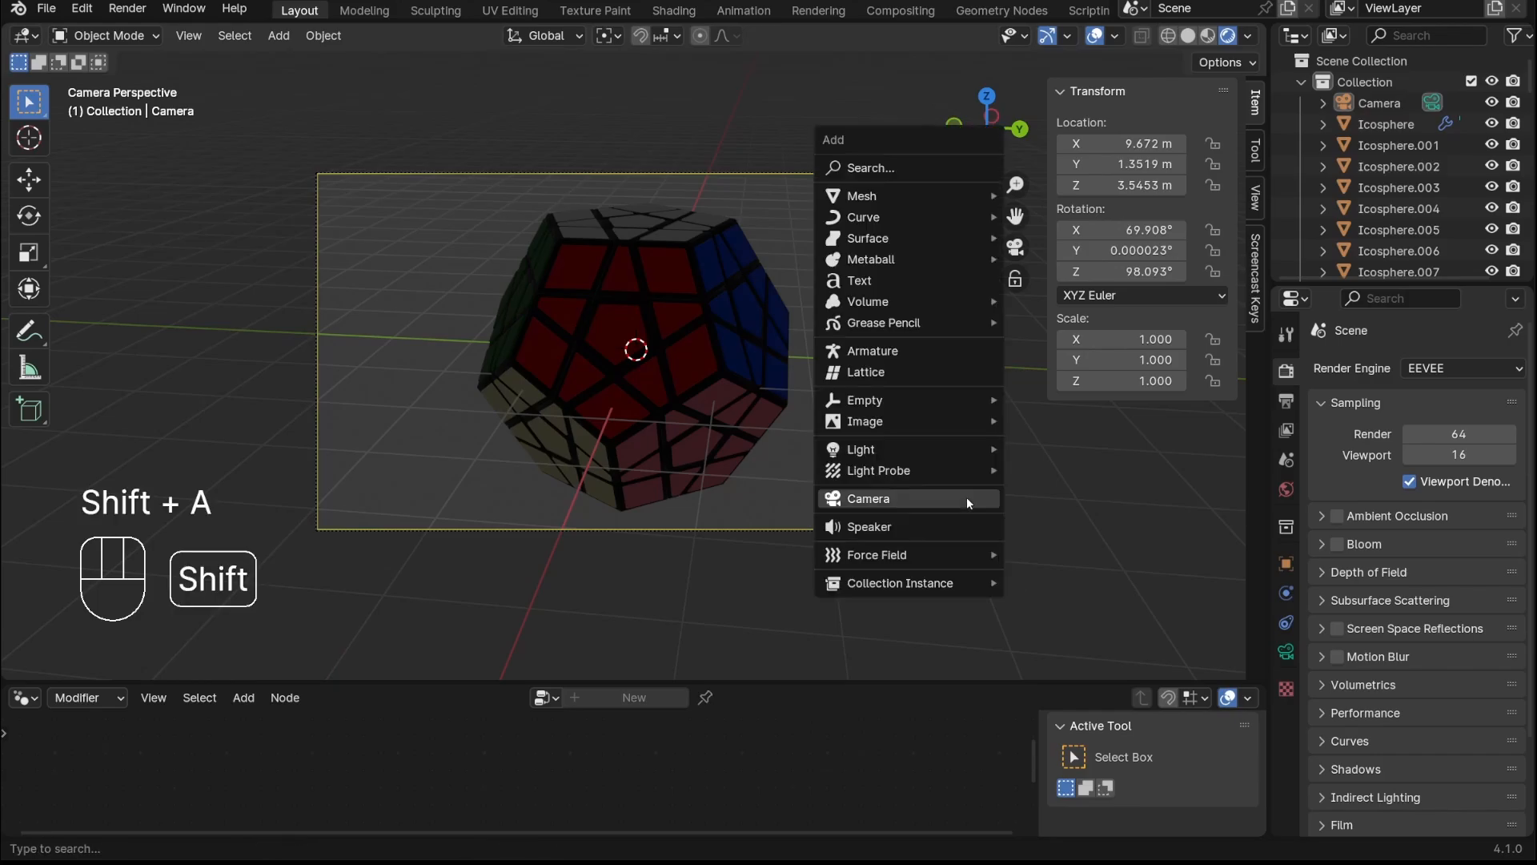
{"action": "mouse_move", "coordinate": [913, 195]}
{"action": "left_click", "coordinate": [1045, 195]}
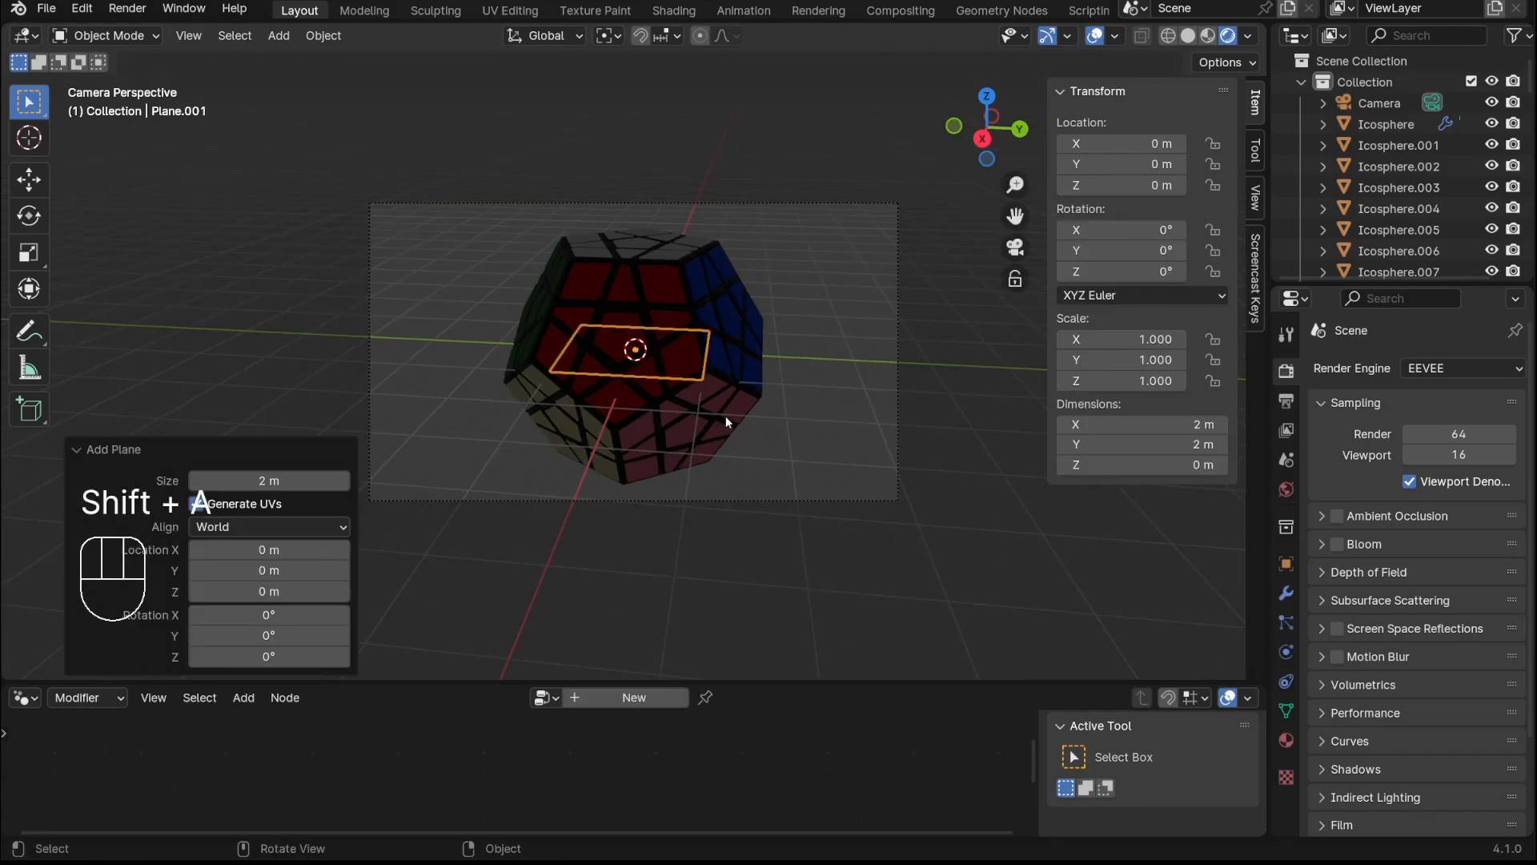
{"action": "left_click", "coordinate": [989, 136]}
{"action": "scroll", "coordinate": [705, 481], "scroll_direction": "up", "scroll_amount": 6}
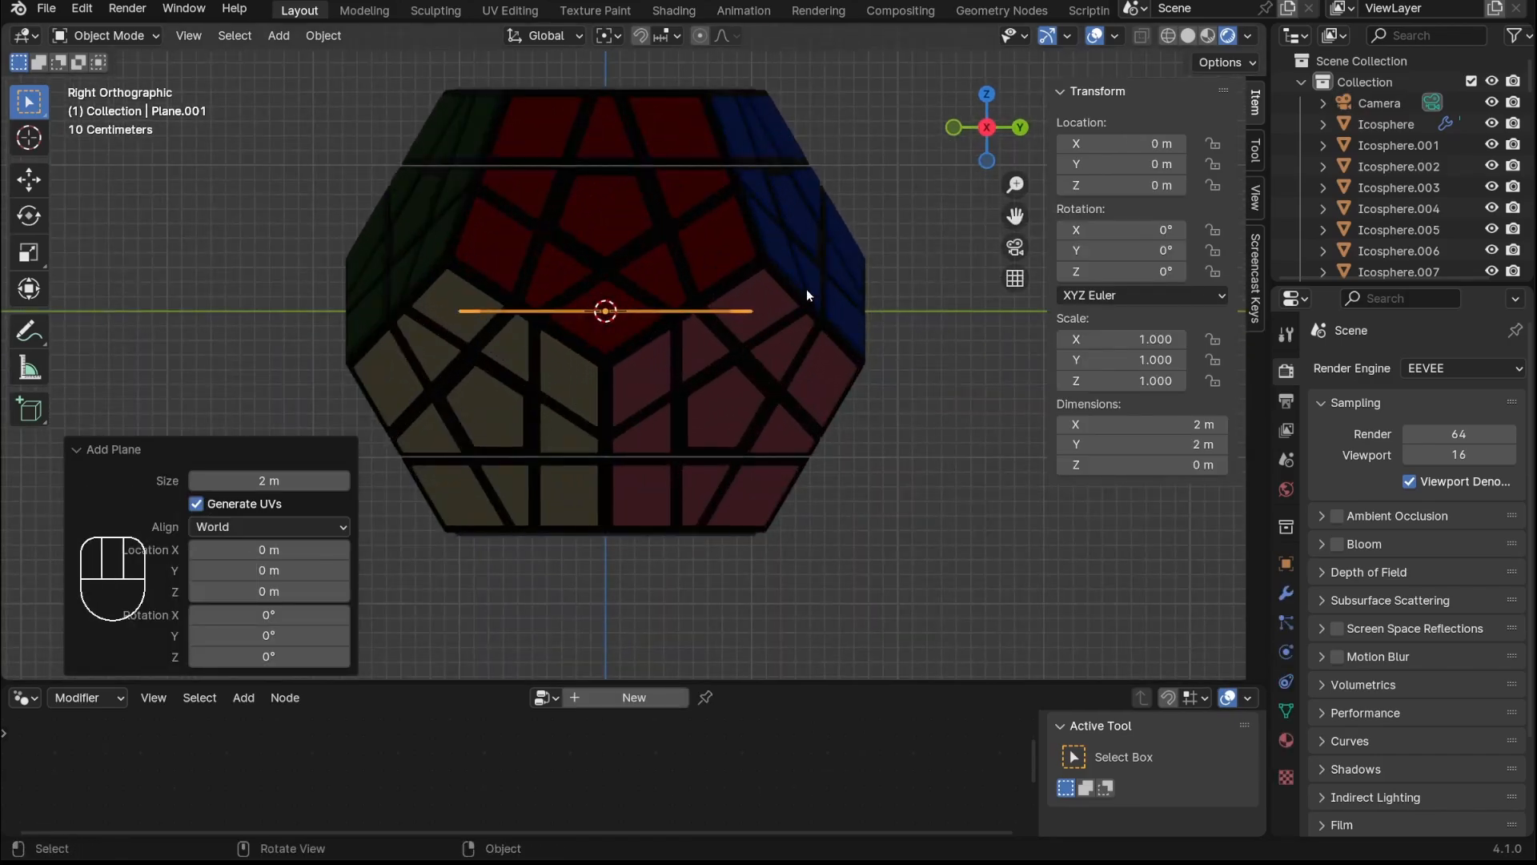
{"action": "key", "text": "g"}
{"action": "key", "text": "z"}
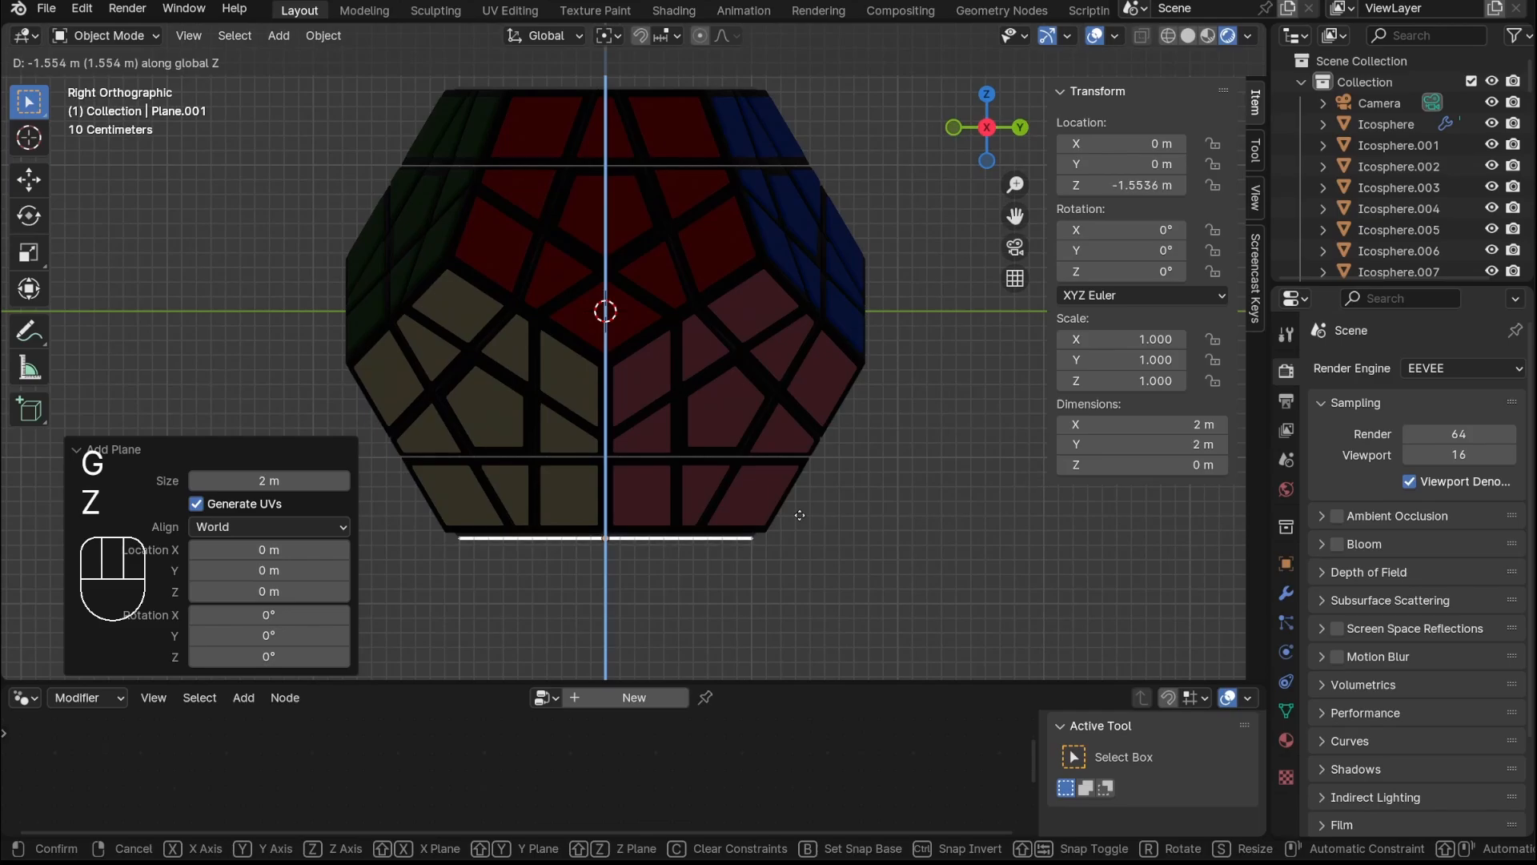
{"action": "left_click", "coordinate": [682, 521]}
Scale the plane to about 9.26 so it forms a floor about 18.5 m wide
{"action": "key", "text": "s"}
{"action": "left_click", "coordinate": [630, 209]}
{"action": "scroll", "coordinate": [574, 322], "scroll_direction": "down", "scroll_amount": 3}
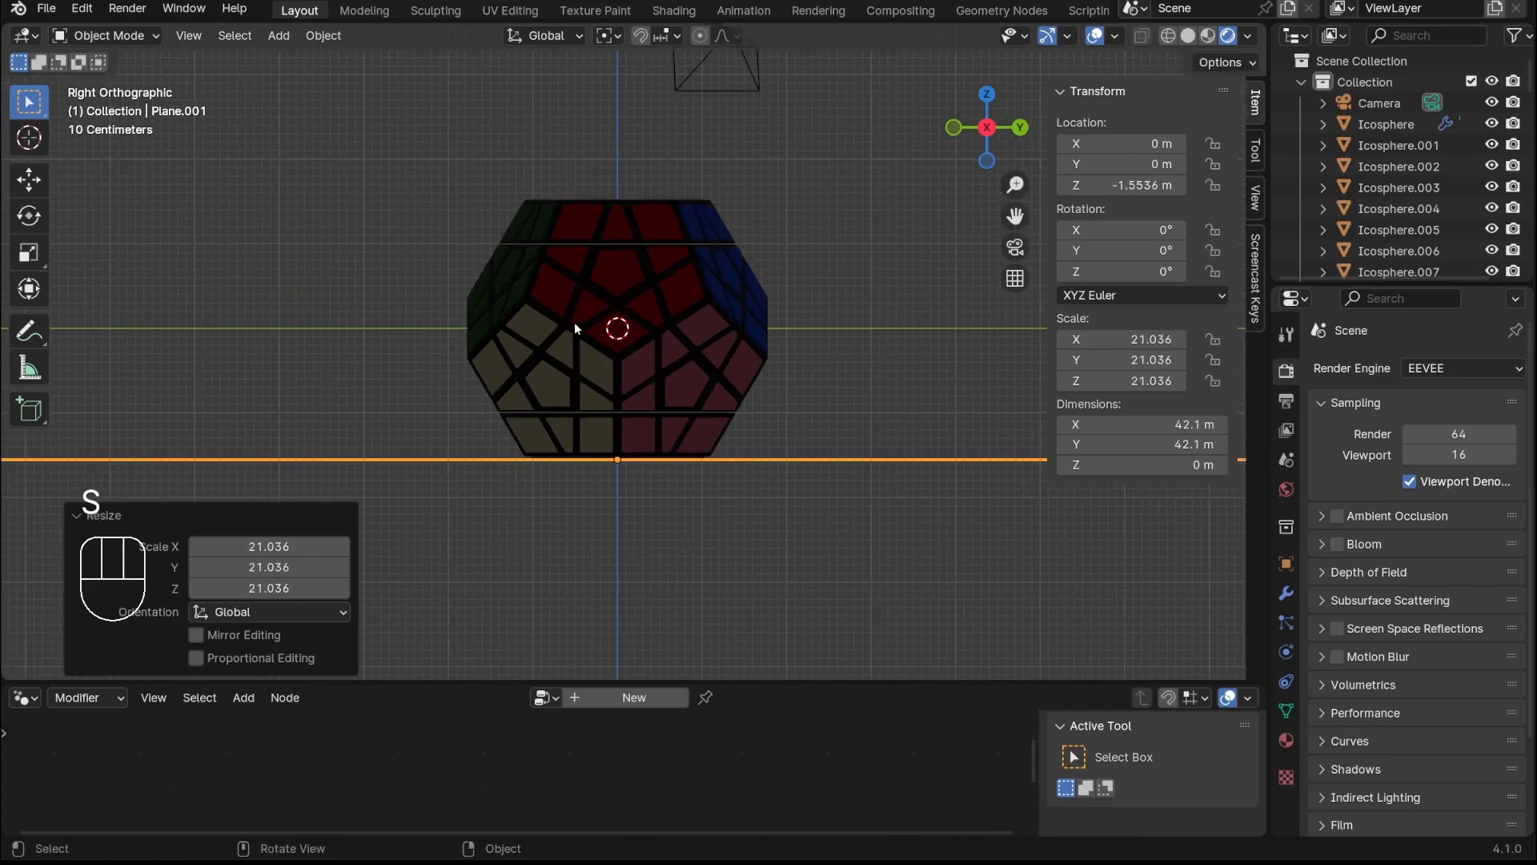
{"action": "middle_click_drag", "start_coordinate": [574, 322], "coordinate": [683, 393]}
{"action": "scroll", "coordinate": [683, 392], "scroll_direction": "down", "scroll_amount": 4}
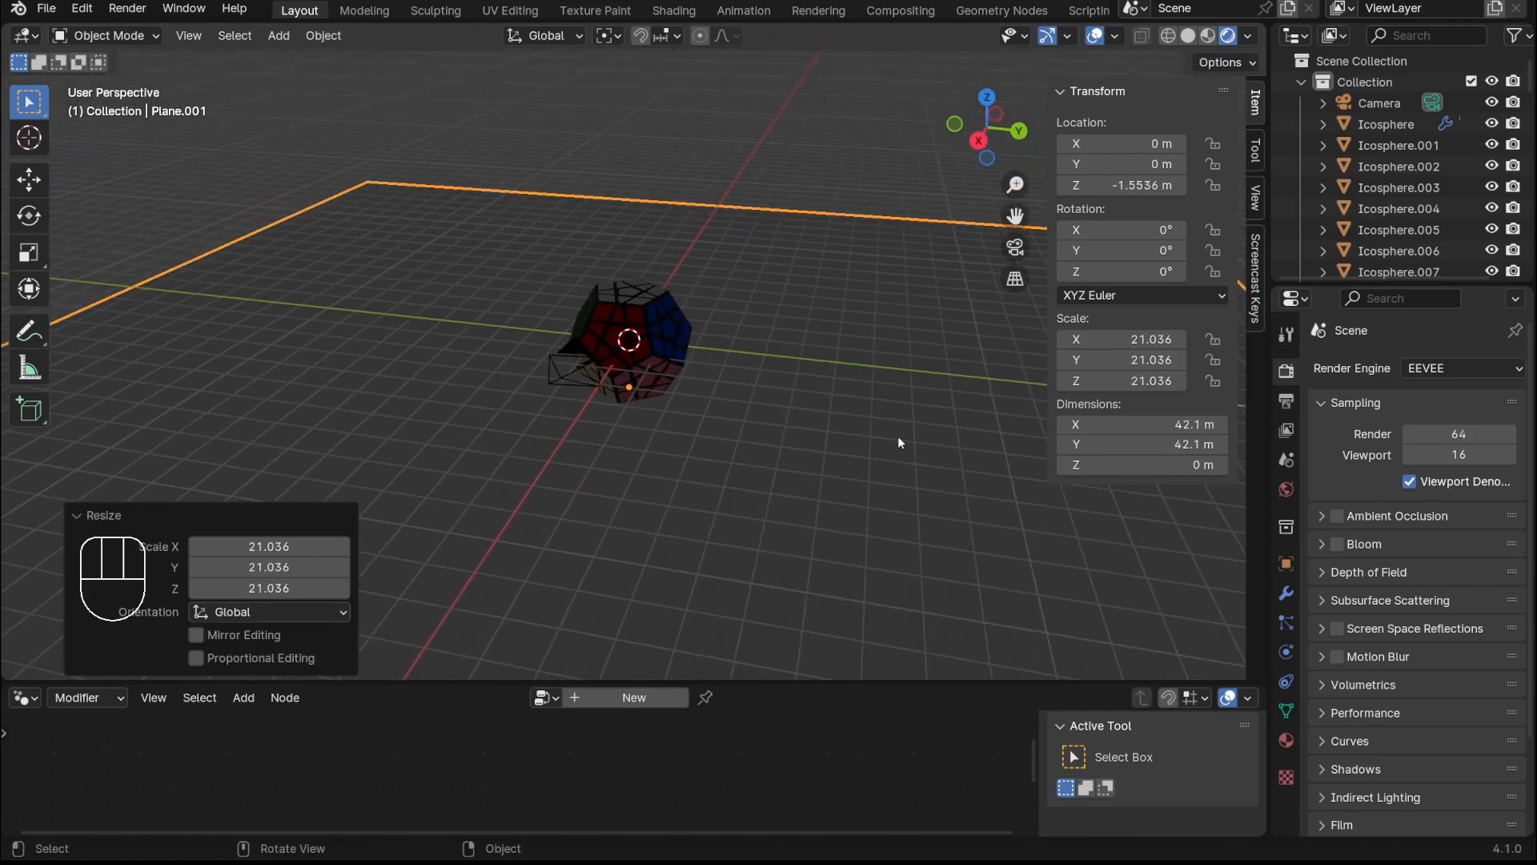
{"action": "key", "text": "s"}
{"action": "left_click", "coordinate": [749, 393]}
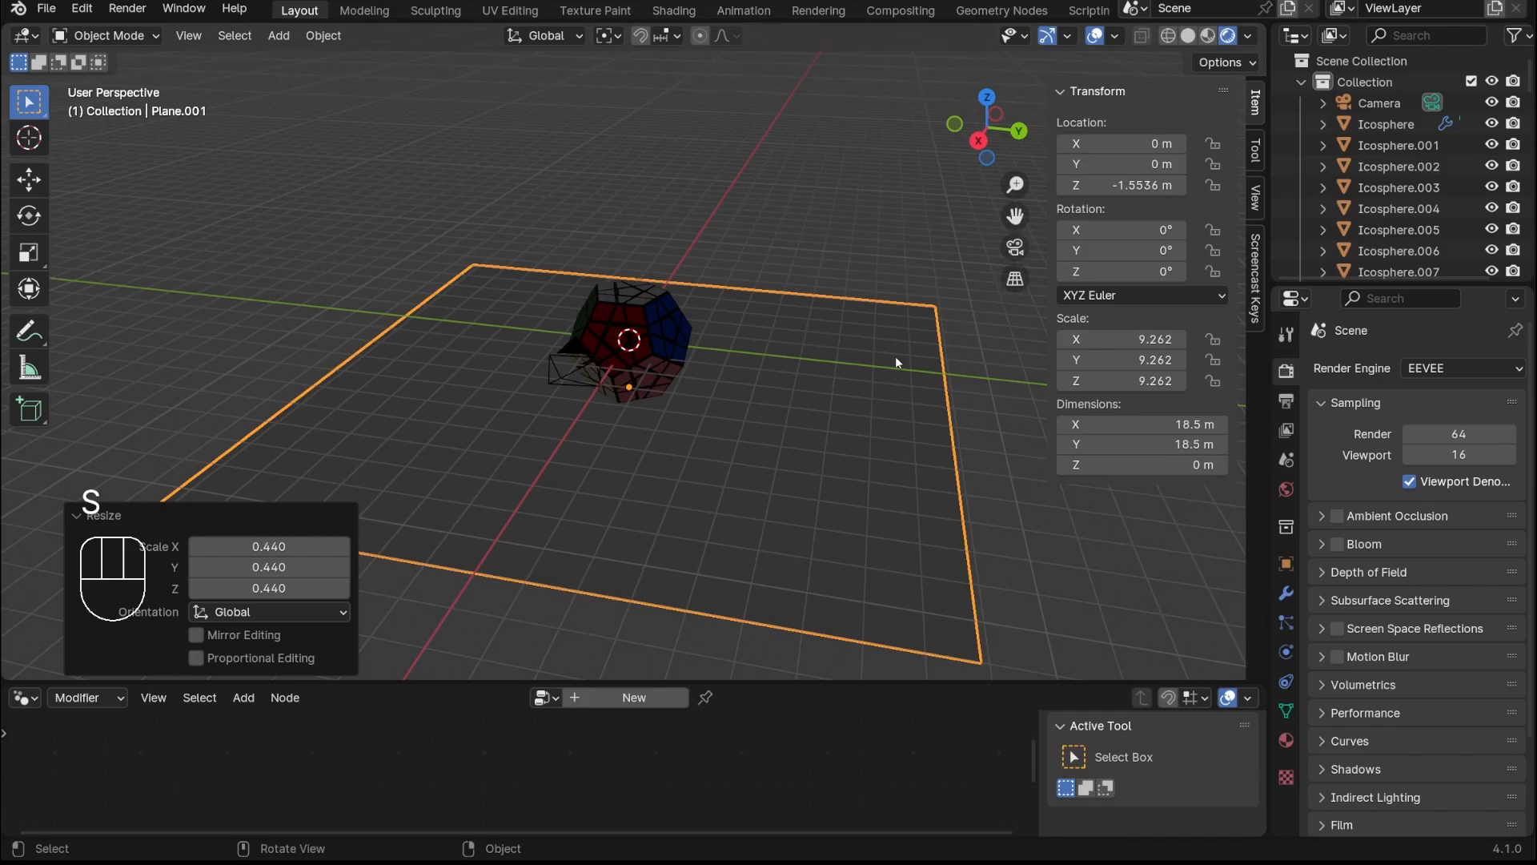
Add an area light and move it to about X 1.02, Y 9.53, Z 8.96 m, above and beside the puzzle
{"action": "key", "text": "shift+a"}
{"action": "mouse_move", "coordinate": [857, 615]}
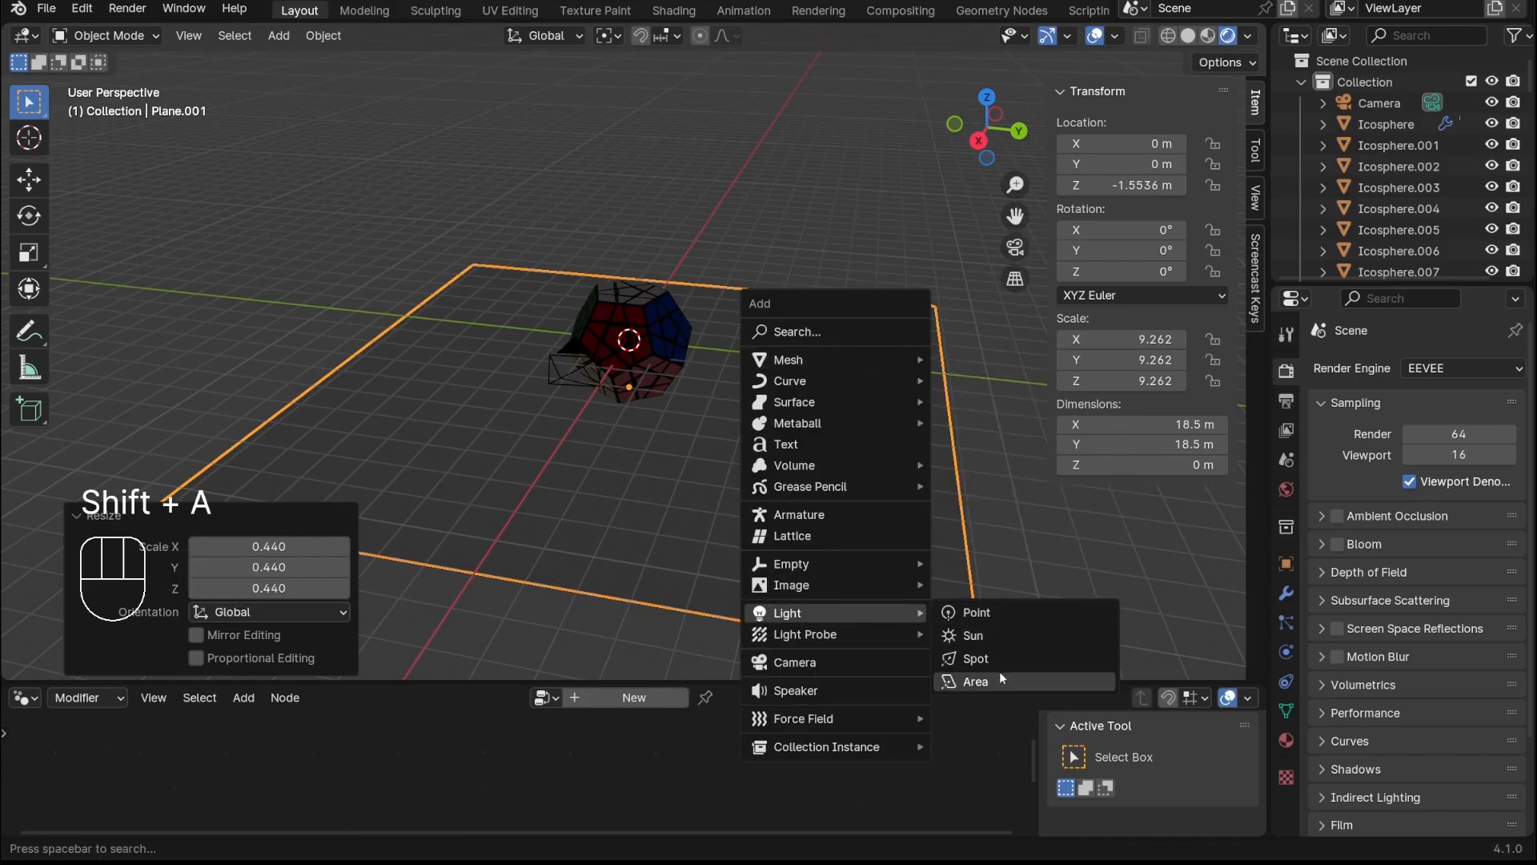
{"action": "left_click", "coordinate": [1001, 680]}
{"action": "key", "text": "g"}
{"action": "left_click", "coordinate": [910, 180]}
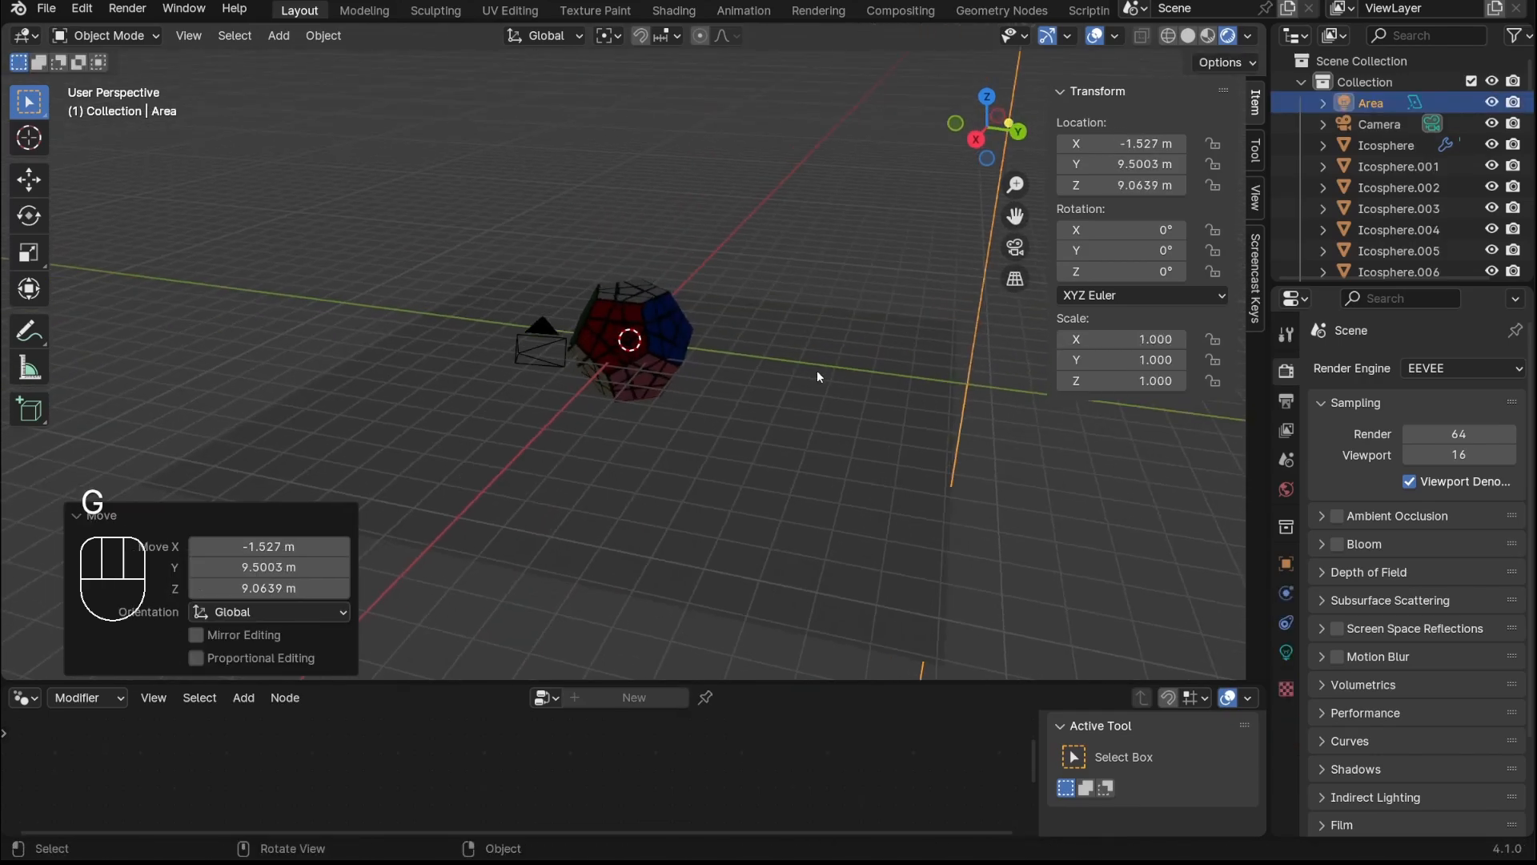
{"action": "middle_click_drag", "start_coordinate": [816, 374], "coordinate": [799, 363]}
{"action": "key", "text": "g"}
{"action": "left_click", "coordinate": [712, 443]}
{"action": "key", "text": "g"}
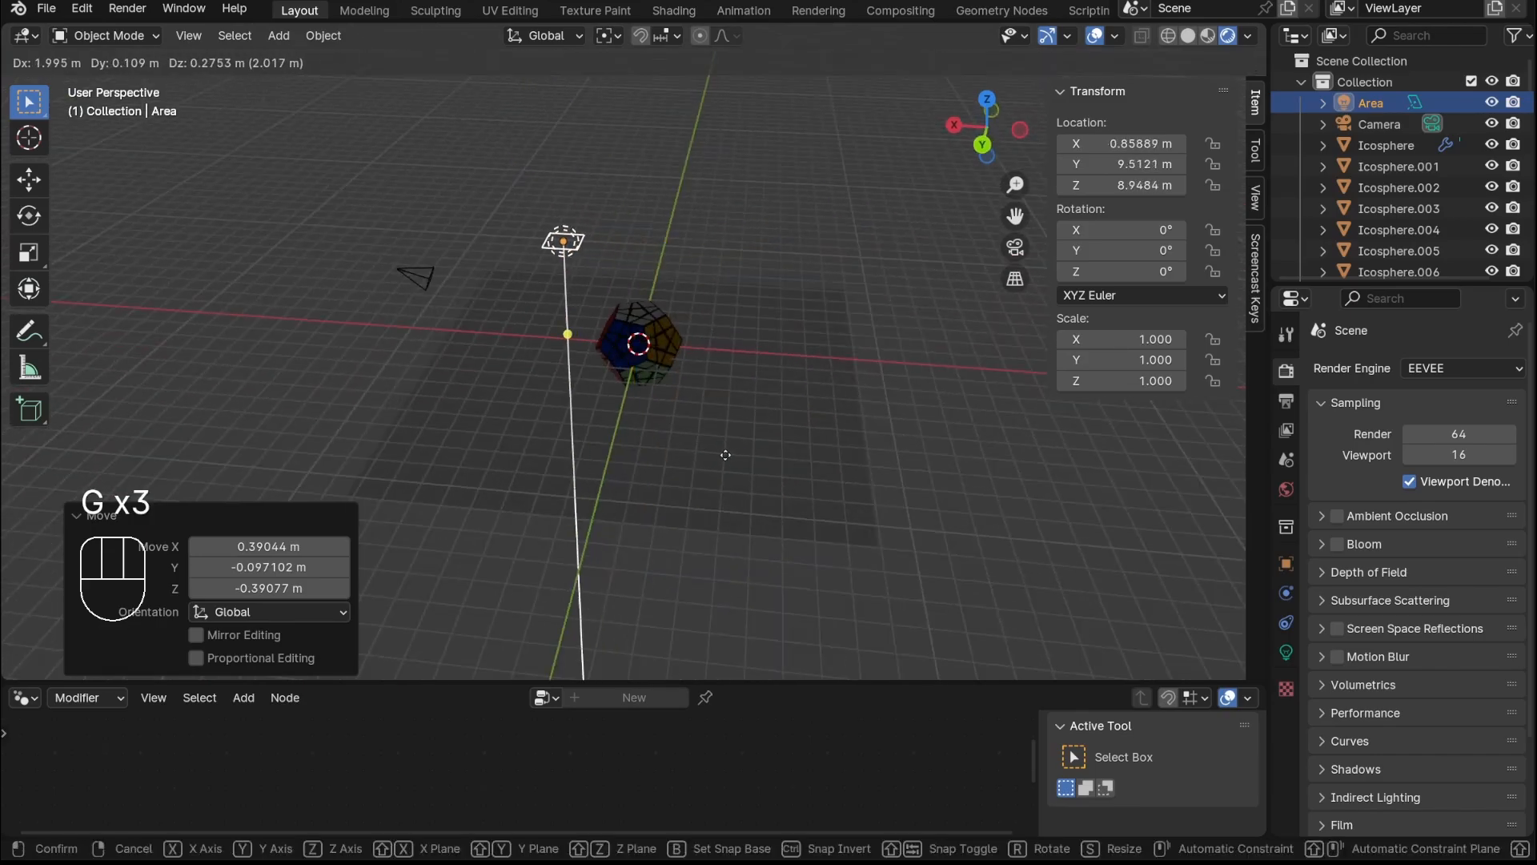
{"action": "left_click", "coordinate": [720, 455]}
Aim the area light at the puzzle, enlarge it to about 4.17 m, set its power to 1055 W and return to the camera view
{"action": "left_click_drag", "start_coordinate": [565, 333], "coordinate": [633, 343]}
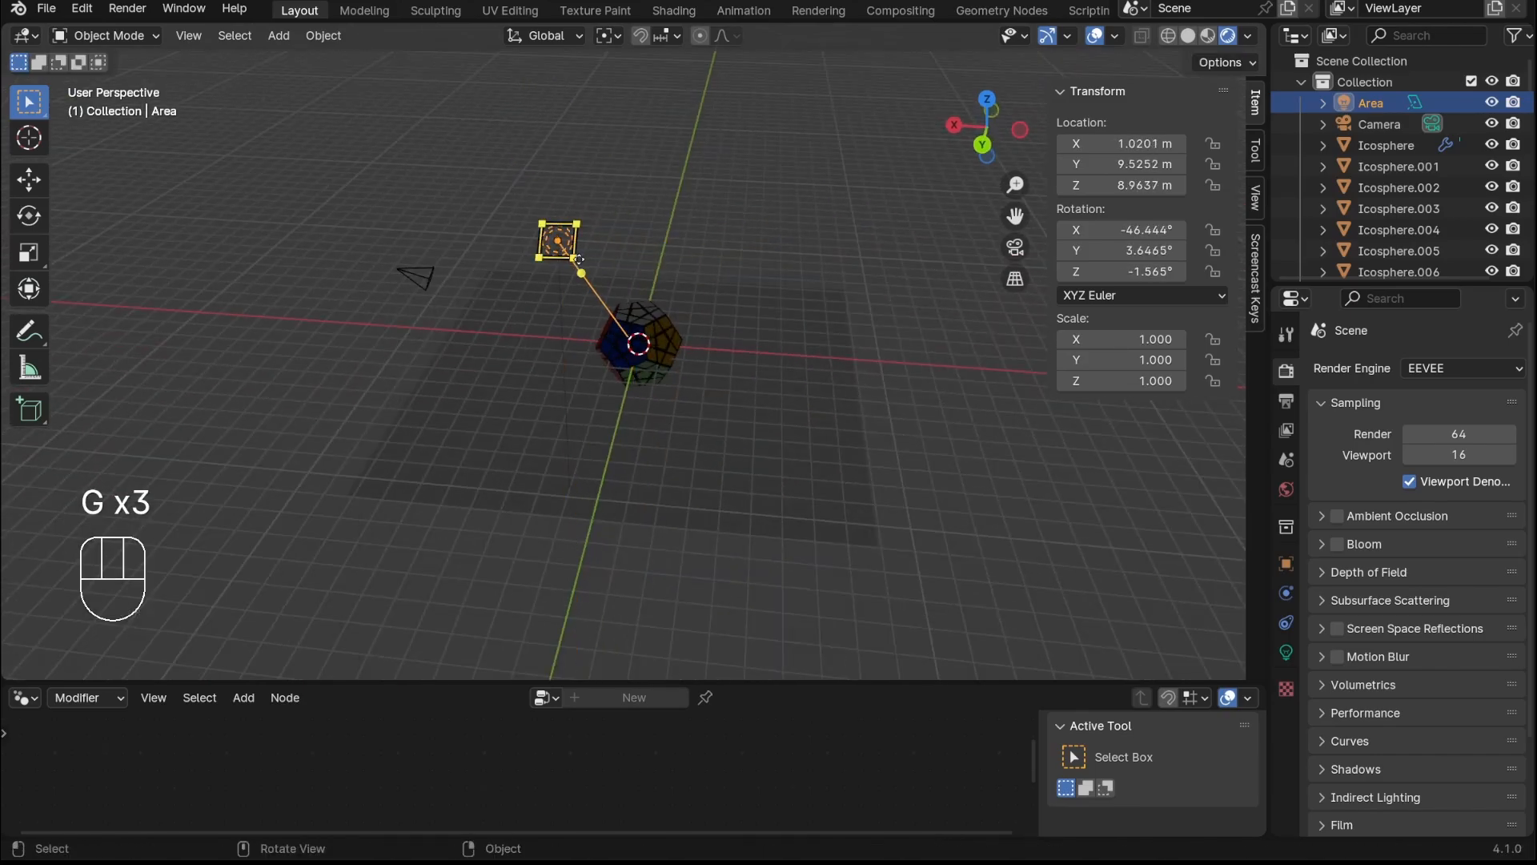
{"action": "left_click_drag", "start_coordinate": [578, 259], "coordinate": [628, 312]}
{"action": "left_click", "coordinate": [1286, 623]}
{"action": "left_click", "coordinate": [1286, 652]}
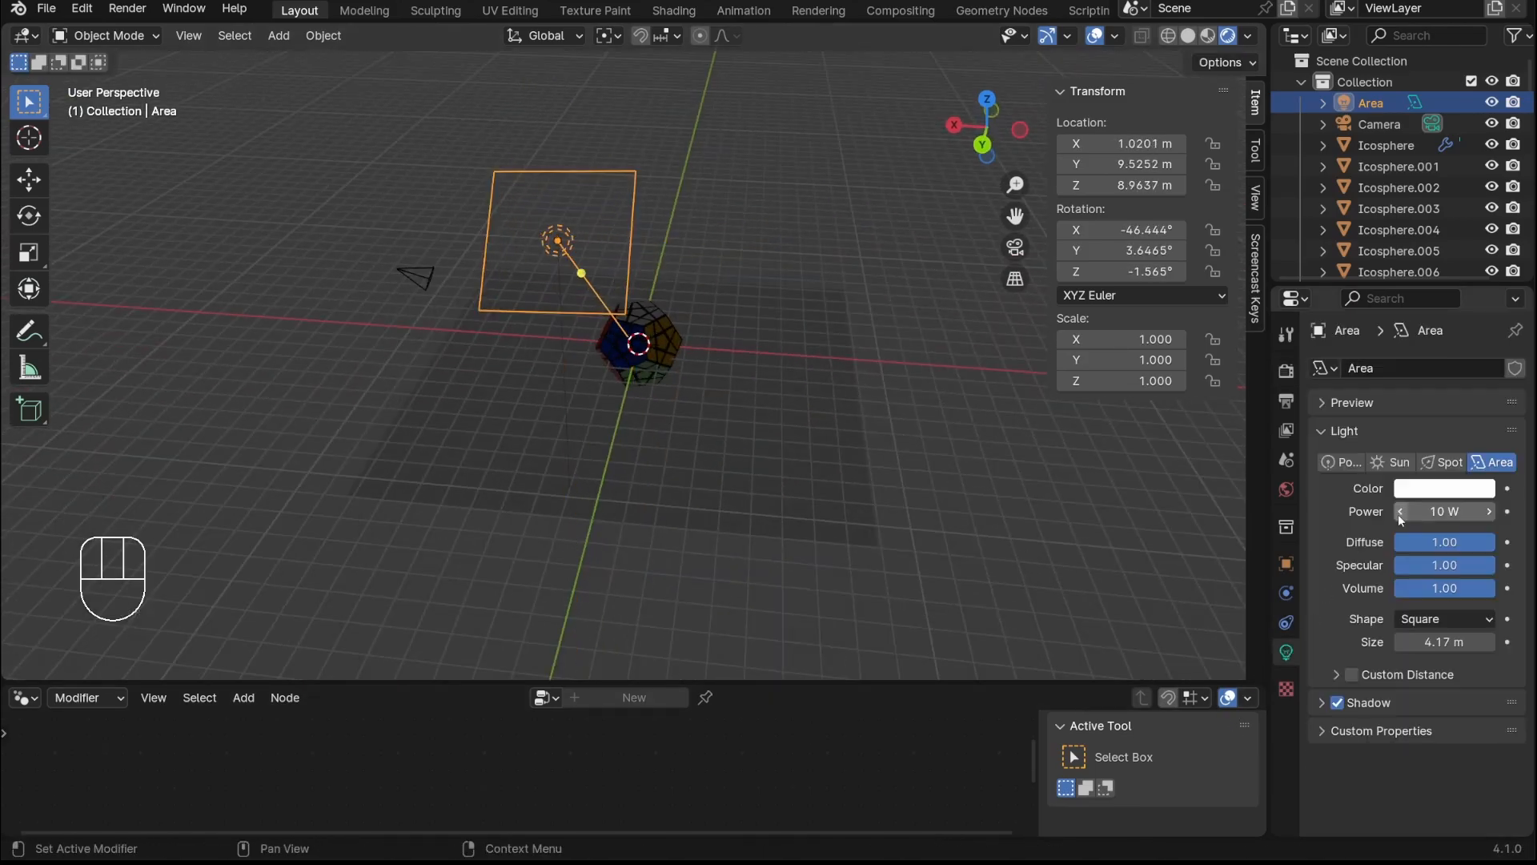
{"action": "left_click_drag", "start_coordinate": [1400, 516], "coordinate": [1417, 509]}
{"action": "middle_click_drag", "start_coordinate": [503, 488], "coordinate": [585, 461]}
{"action": "left_click", "coordinate": [1014, 248]}
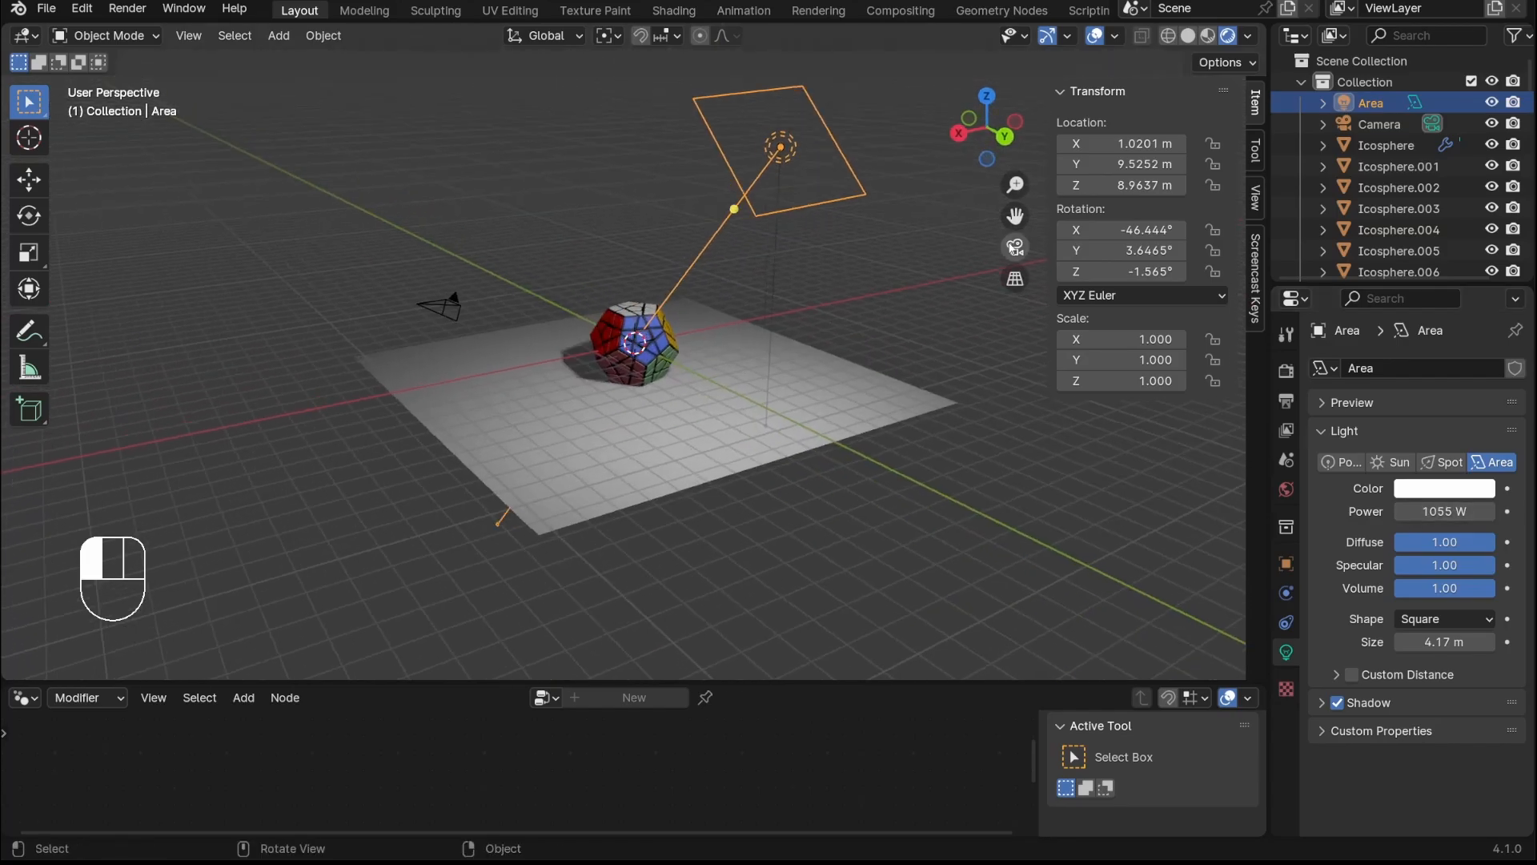
{"action": "scroll", "coordinate": [797, 232], "scroll_direction": "down", "scroll_amount": 5}
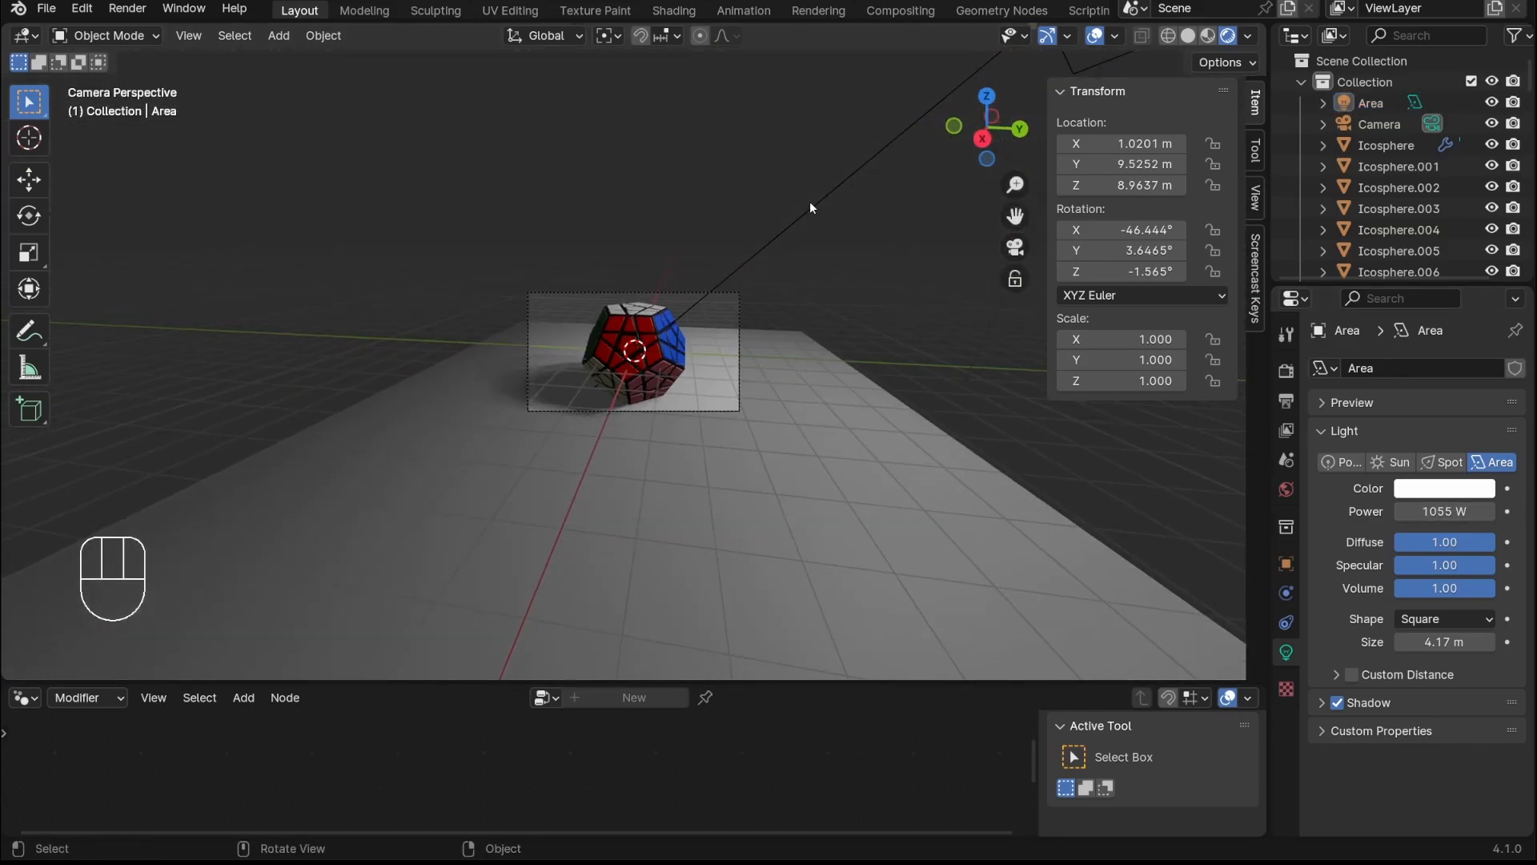
Add a point light and move it to about X 3.87, Y -5.39, Z 0.84 m, opposite the area light
{"action": "left_click", "coordinate": [810, 207]}
{"action": "key", "text": "shift+a"}
{"action": "mouse_move", "coordinate": [819, 407]}
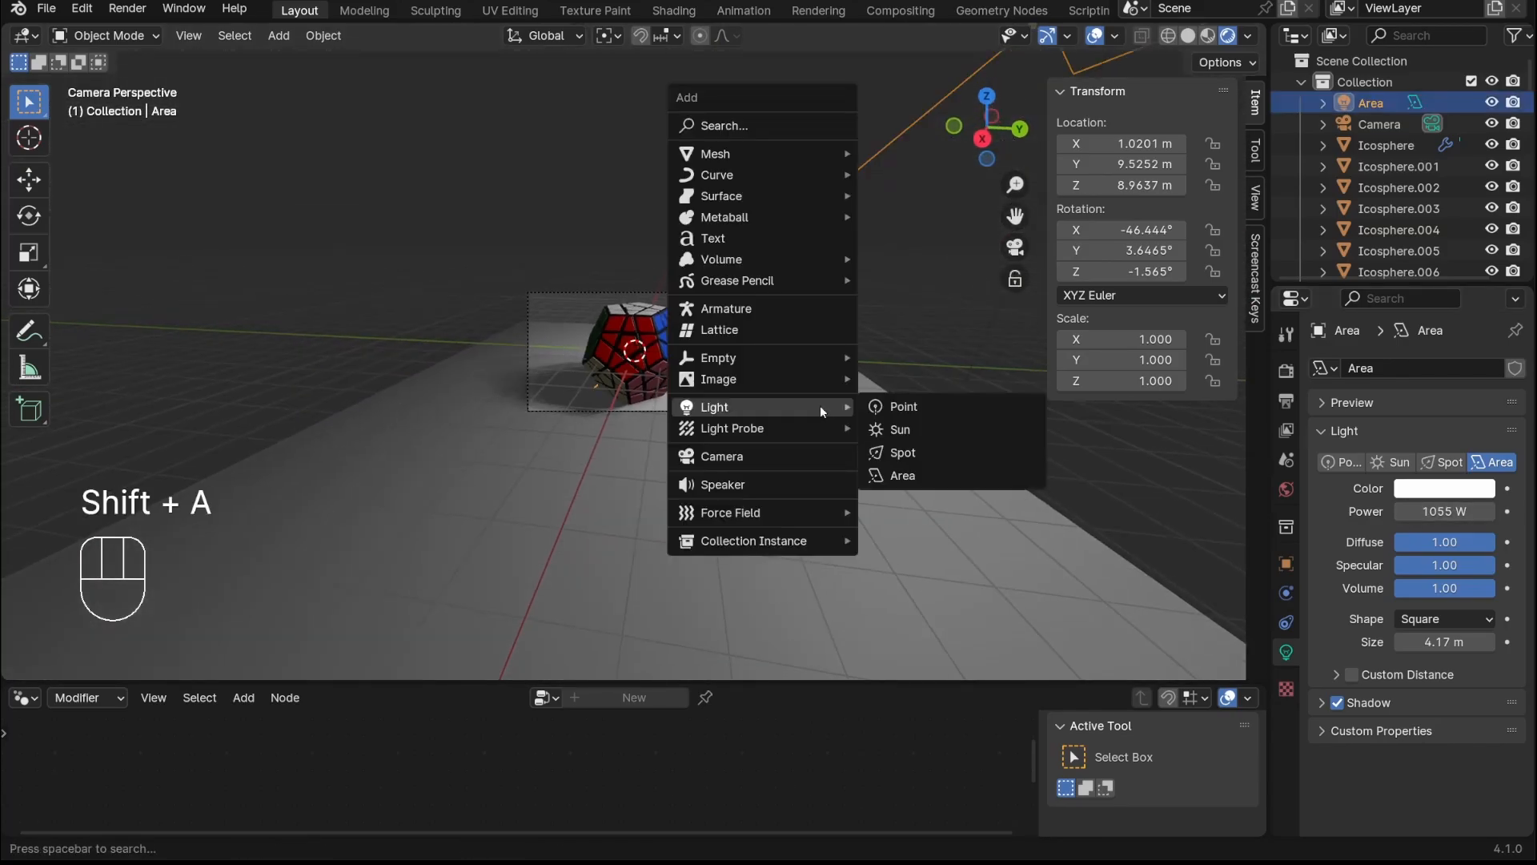
{"action": "left_click", "coordinate": [903, 407]}
{"action": "key", "text": "g"}
{"action": "key", "text": "g"}
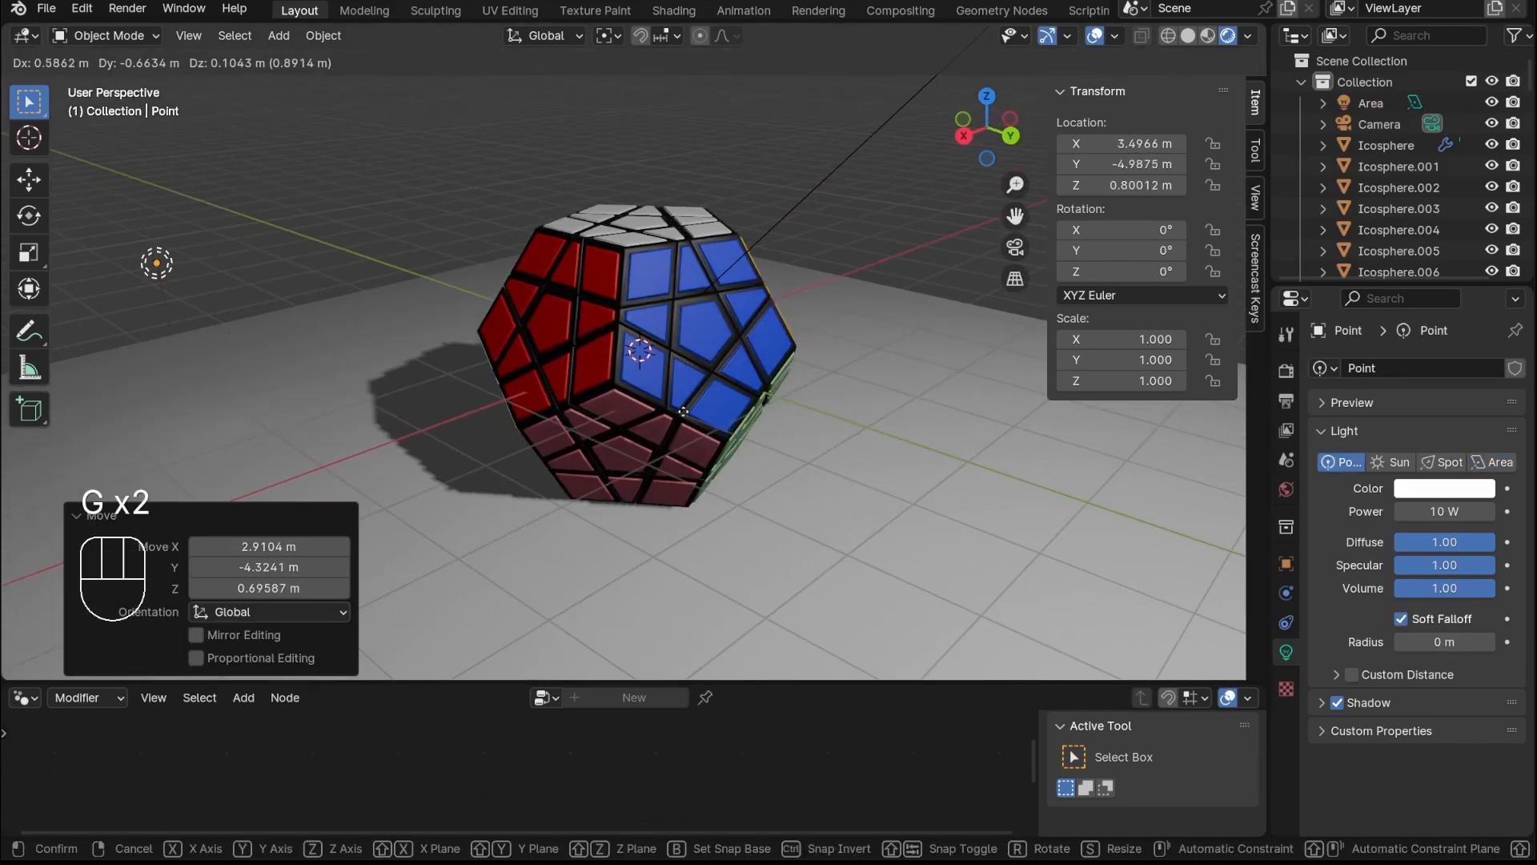
{"action": "left_click", "coordinate": [683, 411]}
{"action": "left_click", "coordinate": [1016, 248]}
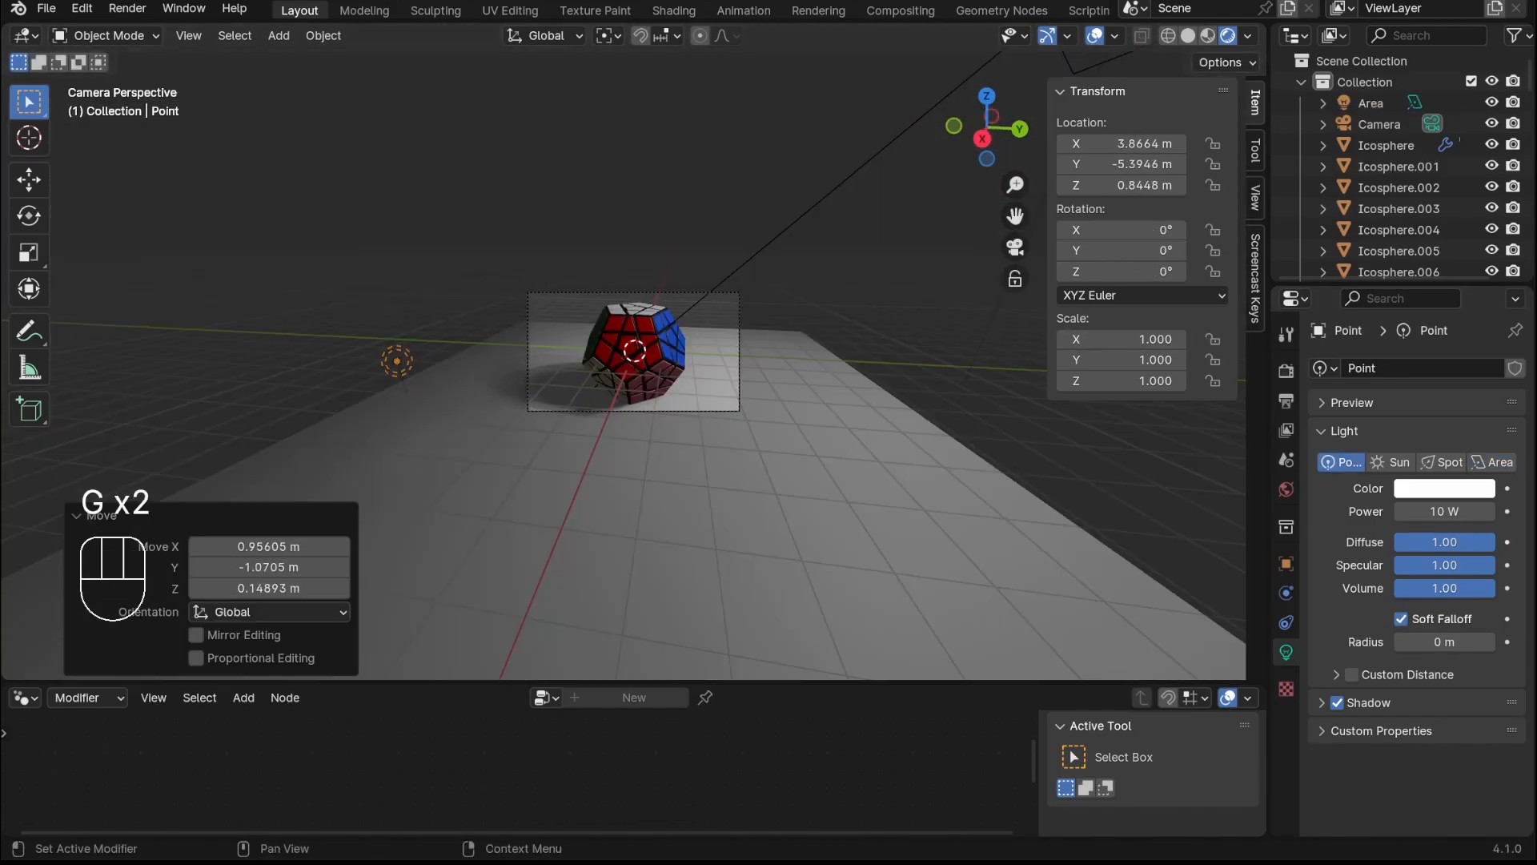
Raise the point light to about Z 4.92 m, set its power to about 554.9 W and deselect it
{"action": "left_click_drag", "start_coordinate": [1453, 512], "coordinate": [1494, 512]}
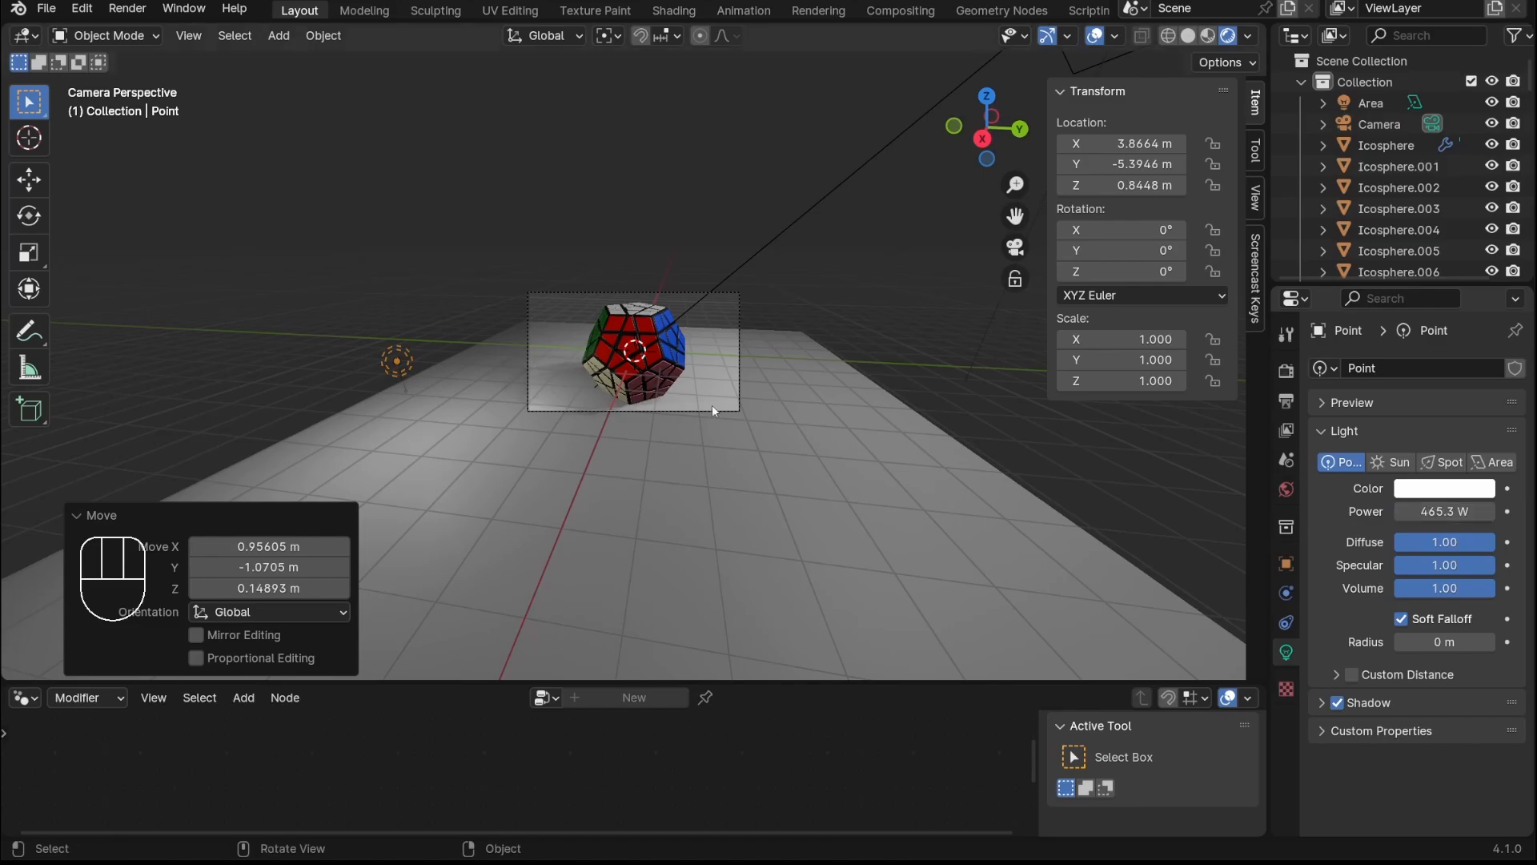
{"action": "key", "text": "g"}
{"action": "key", "text": "z"}
{"action": "left_click", "coordinate": [511, 216]}
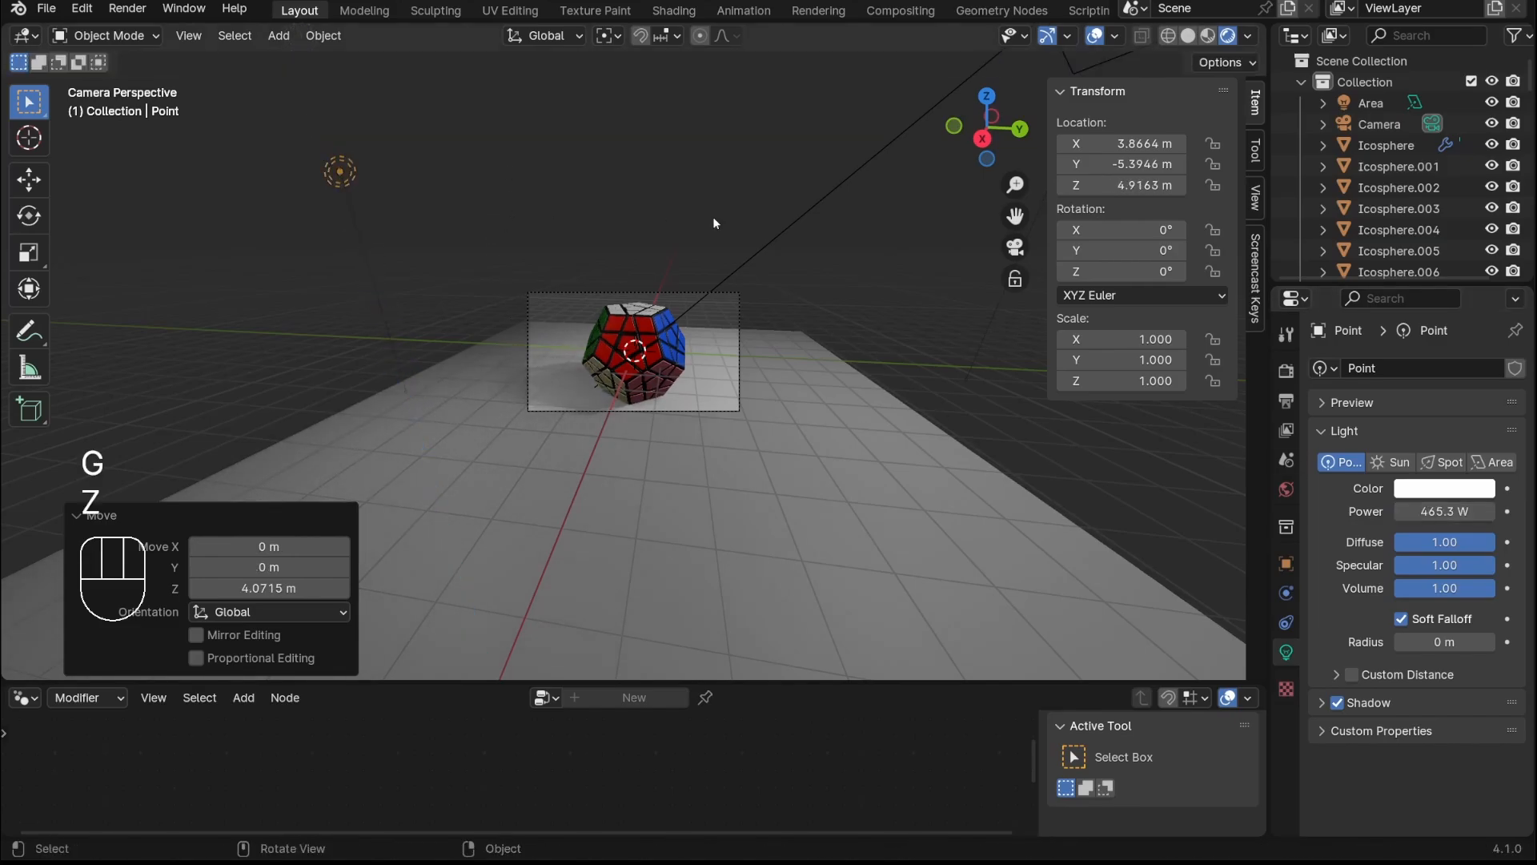
{"action": "double_click", "coordinate": [1450, 510]}
{"action": "left_click", "coordinate": [1059, 391]}
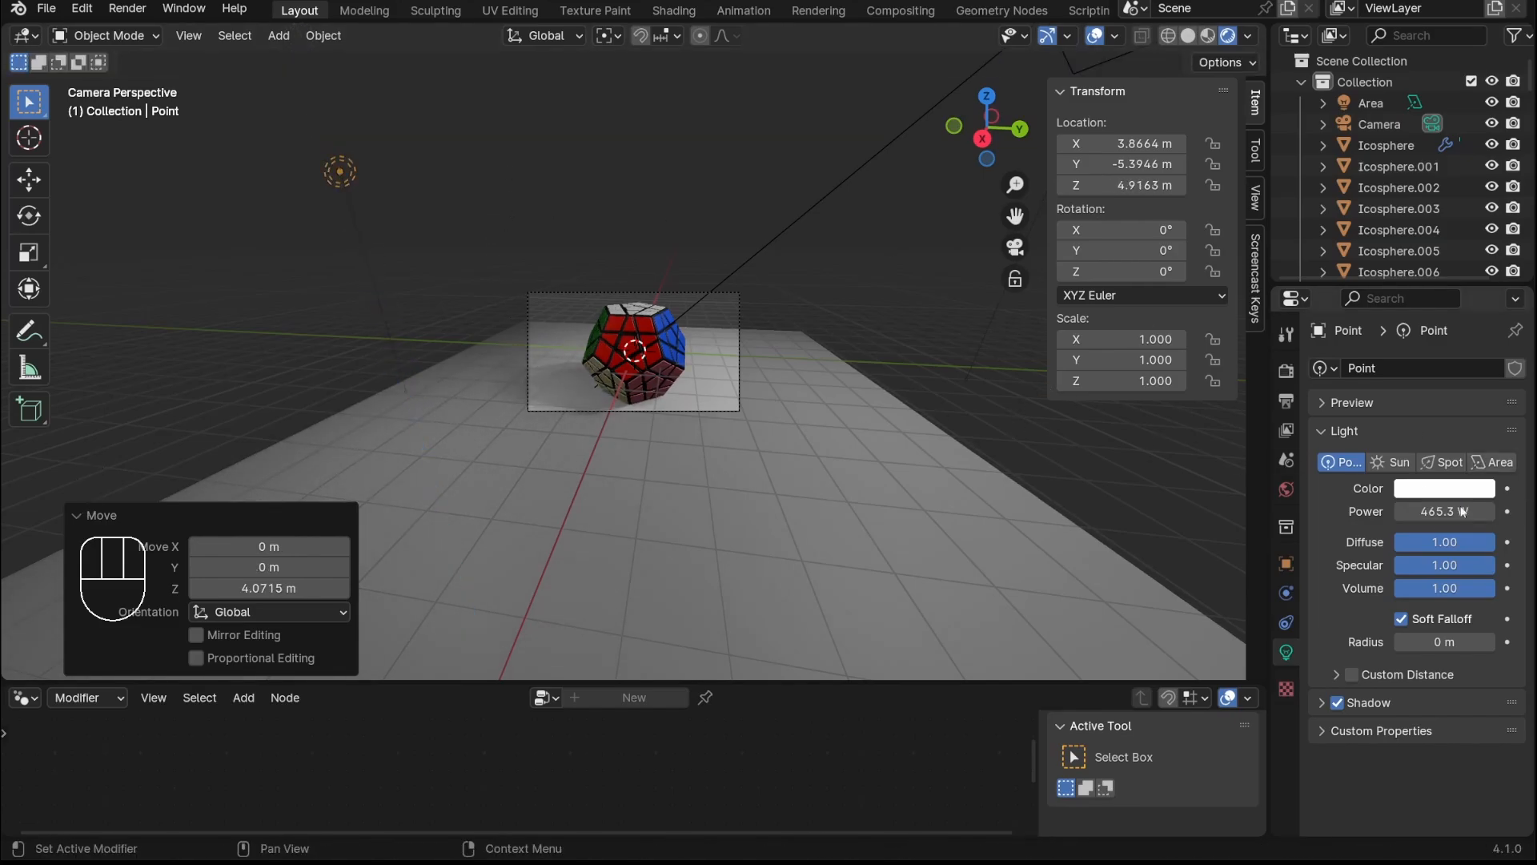
{"action": "left_click_drag", "start_coordinate": [1474, 514], "coordinate": [1506, 514]}
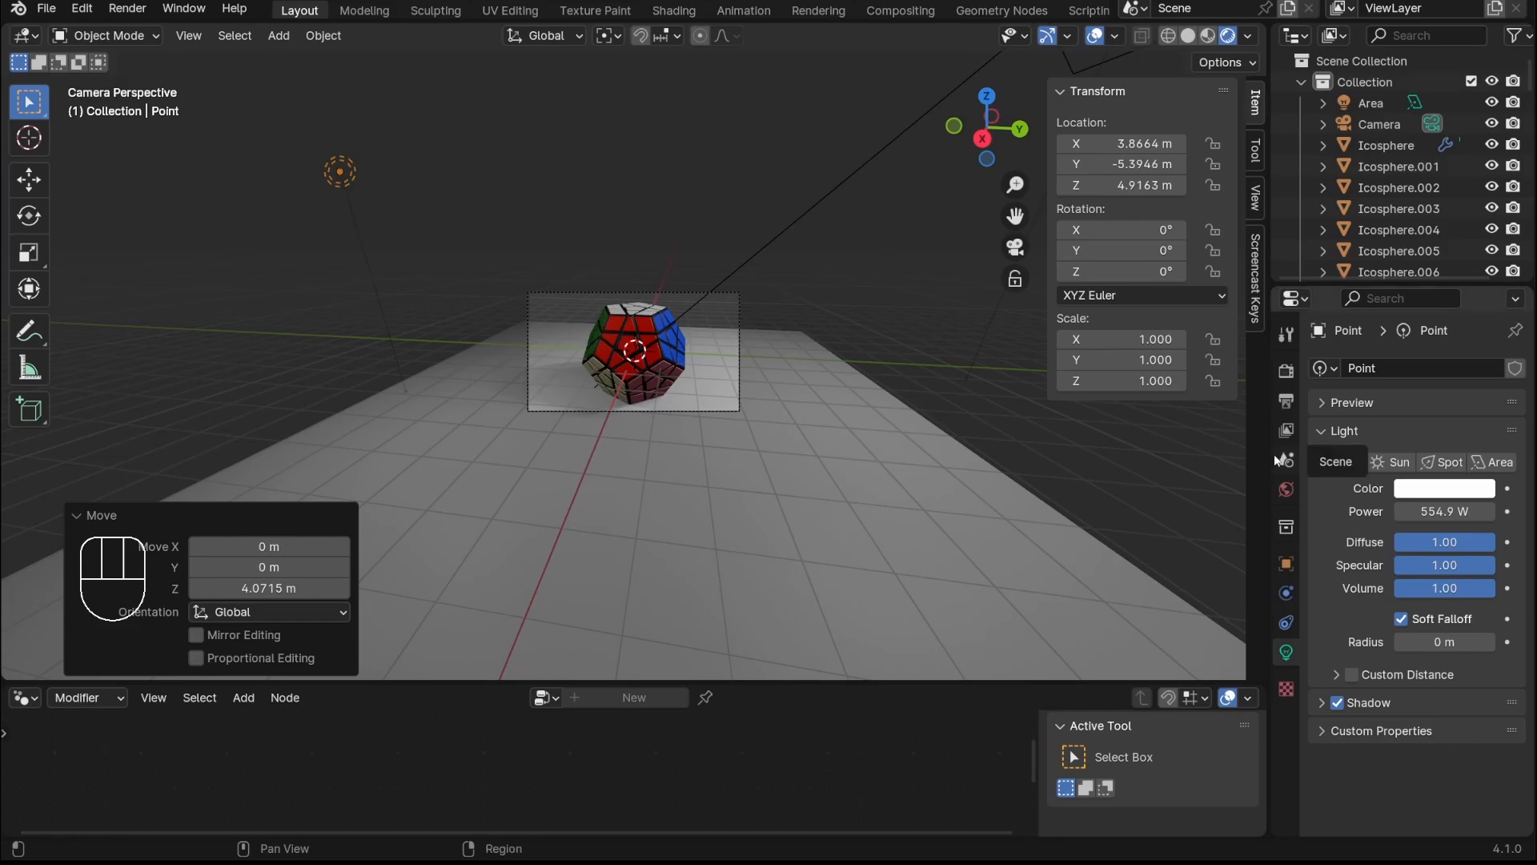
{"action": "left_click", "coordinate": [905, 388]}
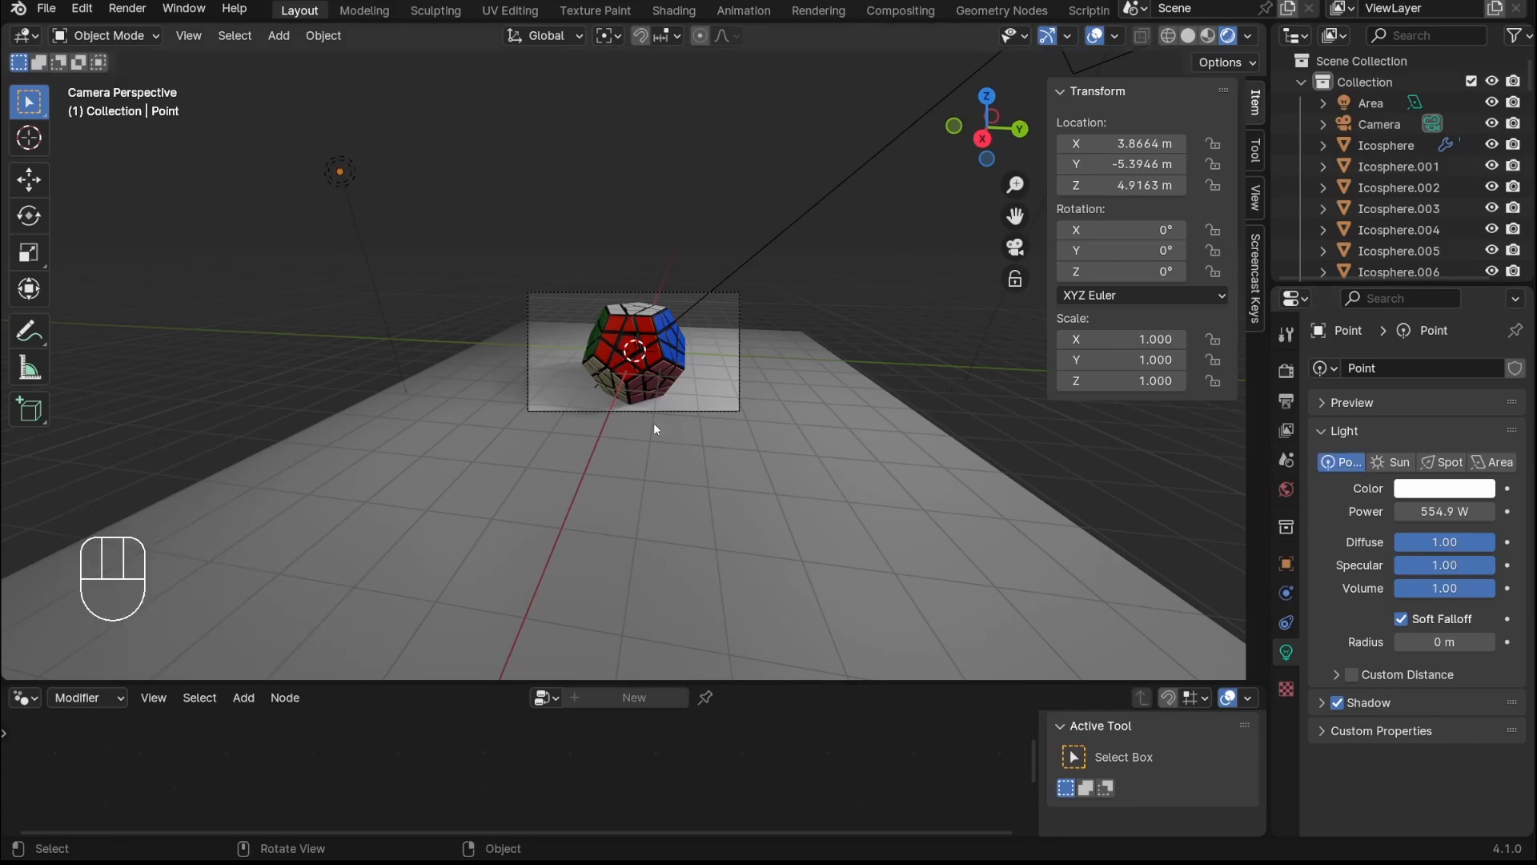
Select the floor plane and examine the lit puzzle's panels up close in the camera view
{"action": "scroll", "coordinate": [653, 423], "scroll_direction": "up", "scroll_amount": 6}
{"action": "middle_click_drag", "start_coordinate": [671, 406], "coordinate": [767, 335], "text": "shift"}
{"action": "left_click", "coordinate": [780, 315]}
{"action": "scroll", "coordinate": [659, 436], "scroll_direction": "up", "scroll_amount": 5}
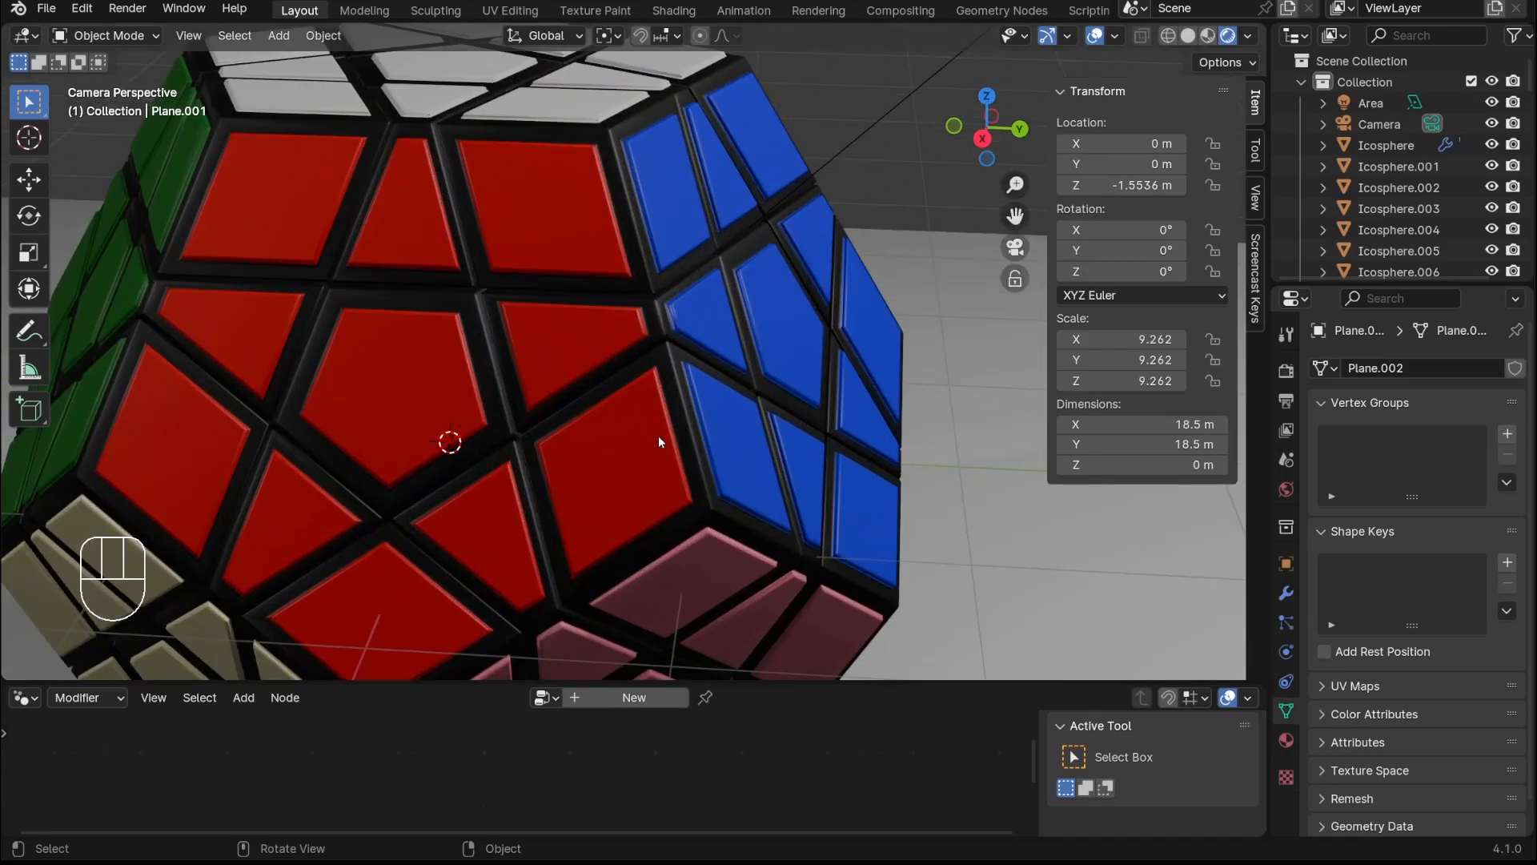
{"action": "scroll", "coordinate": [658, 435], "scroll_direction": "down", "scroll_amount": 5}
{"action": "middle_click_drag", "start_coordinate": [666, 405], "coordinate": [711, 352], "text": "shift"}
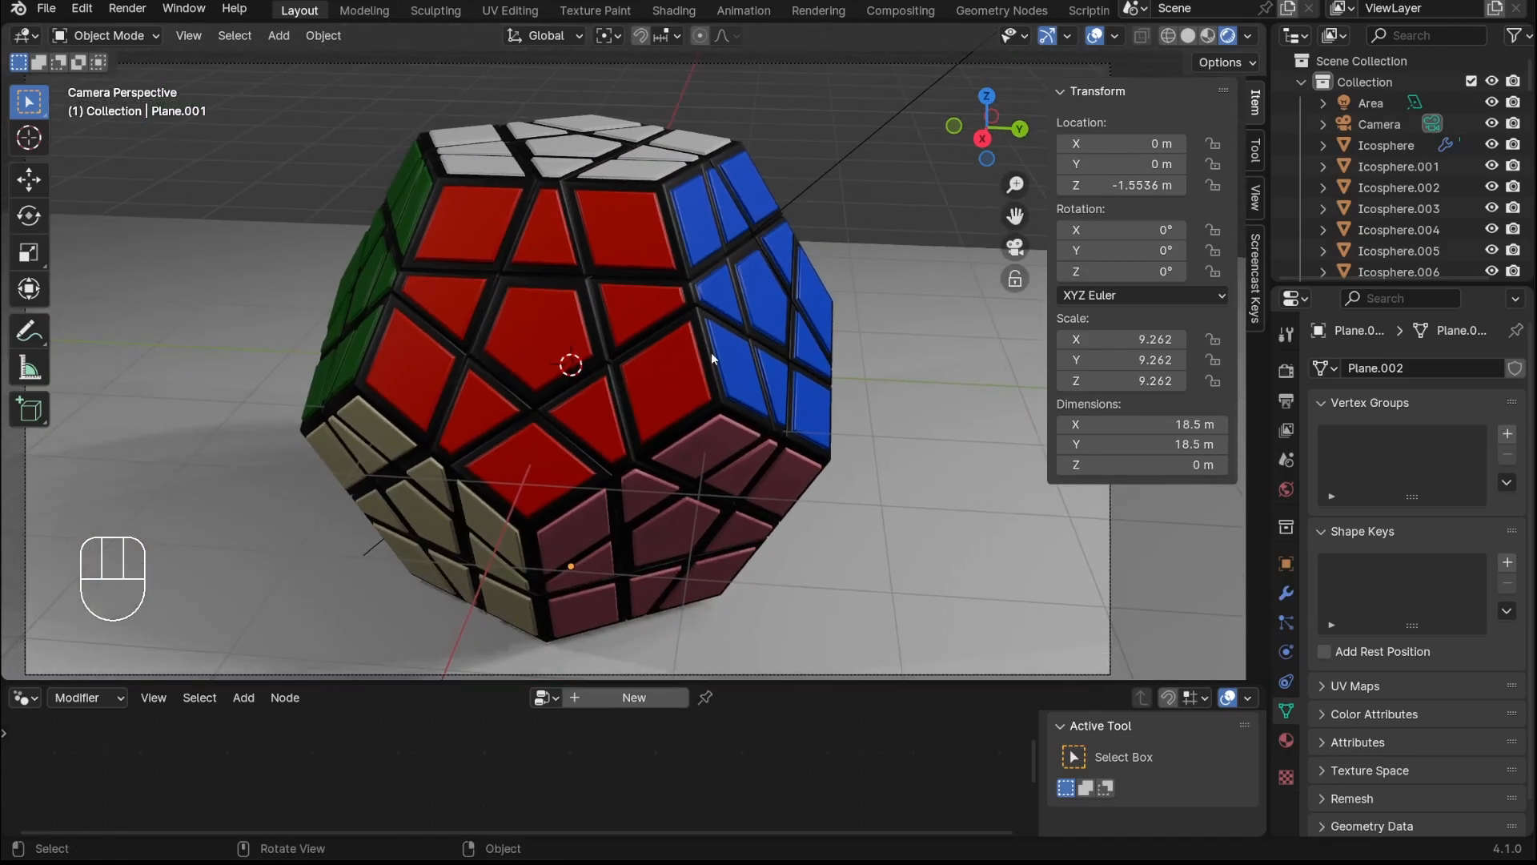
Render the image from the camera and check the puzzle's framing in the scene
{"action": "key", "text": "F12"}
{"action": "scroll", "coordinate": [749, 355], "scroll_direction": "down", "scroll_amount": 4}
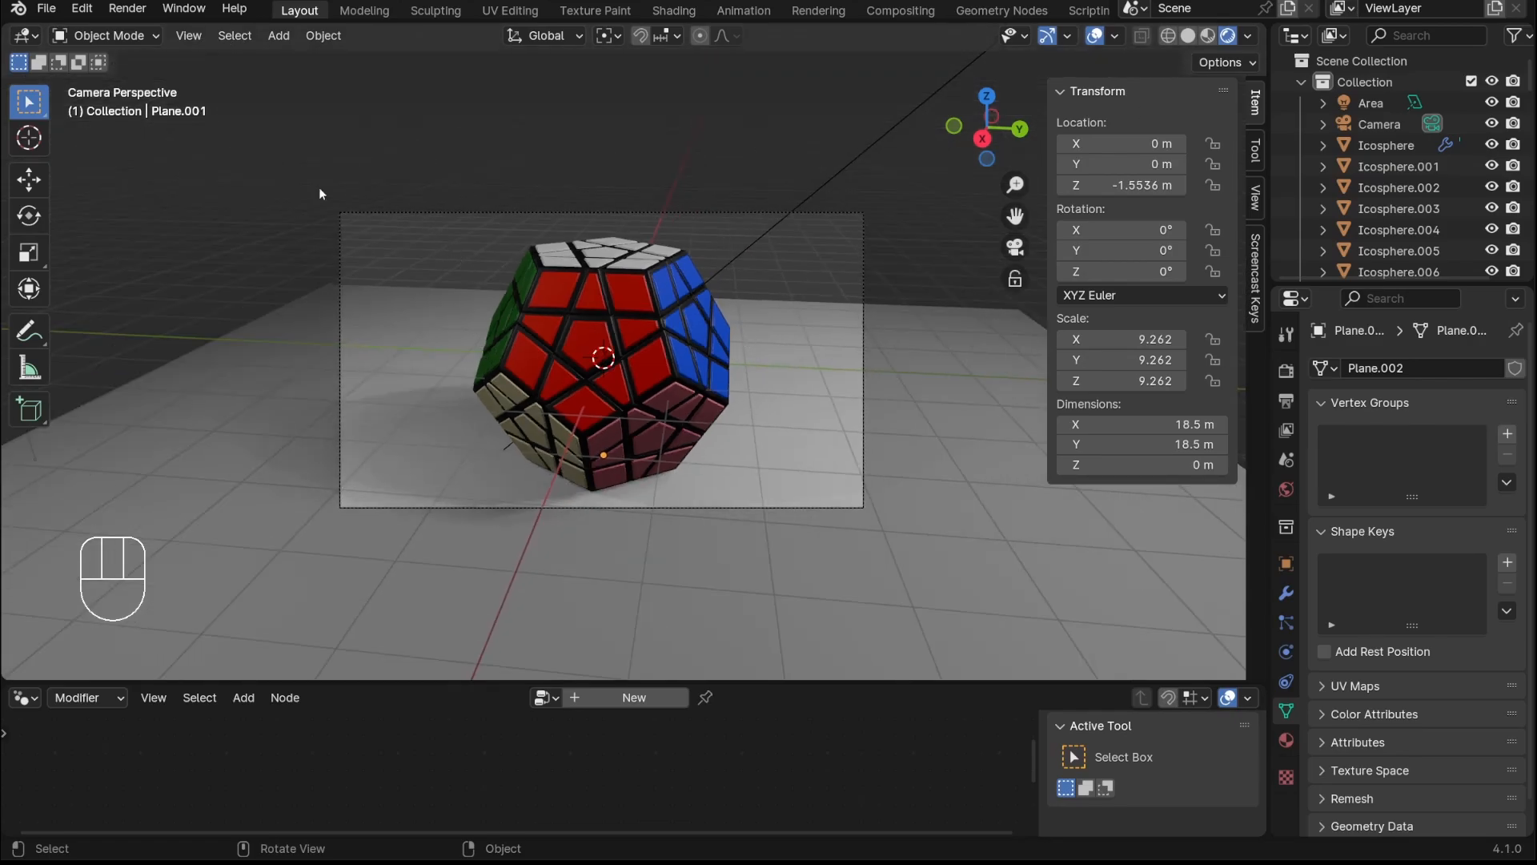
{"action": "scroll", "coordinate": [593, 330], "scroll_direction": "up", "scroll_amount": 4}
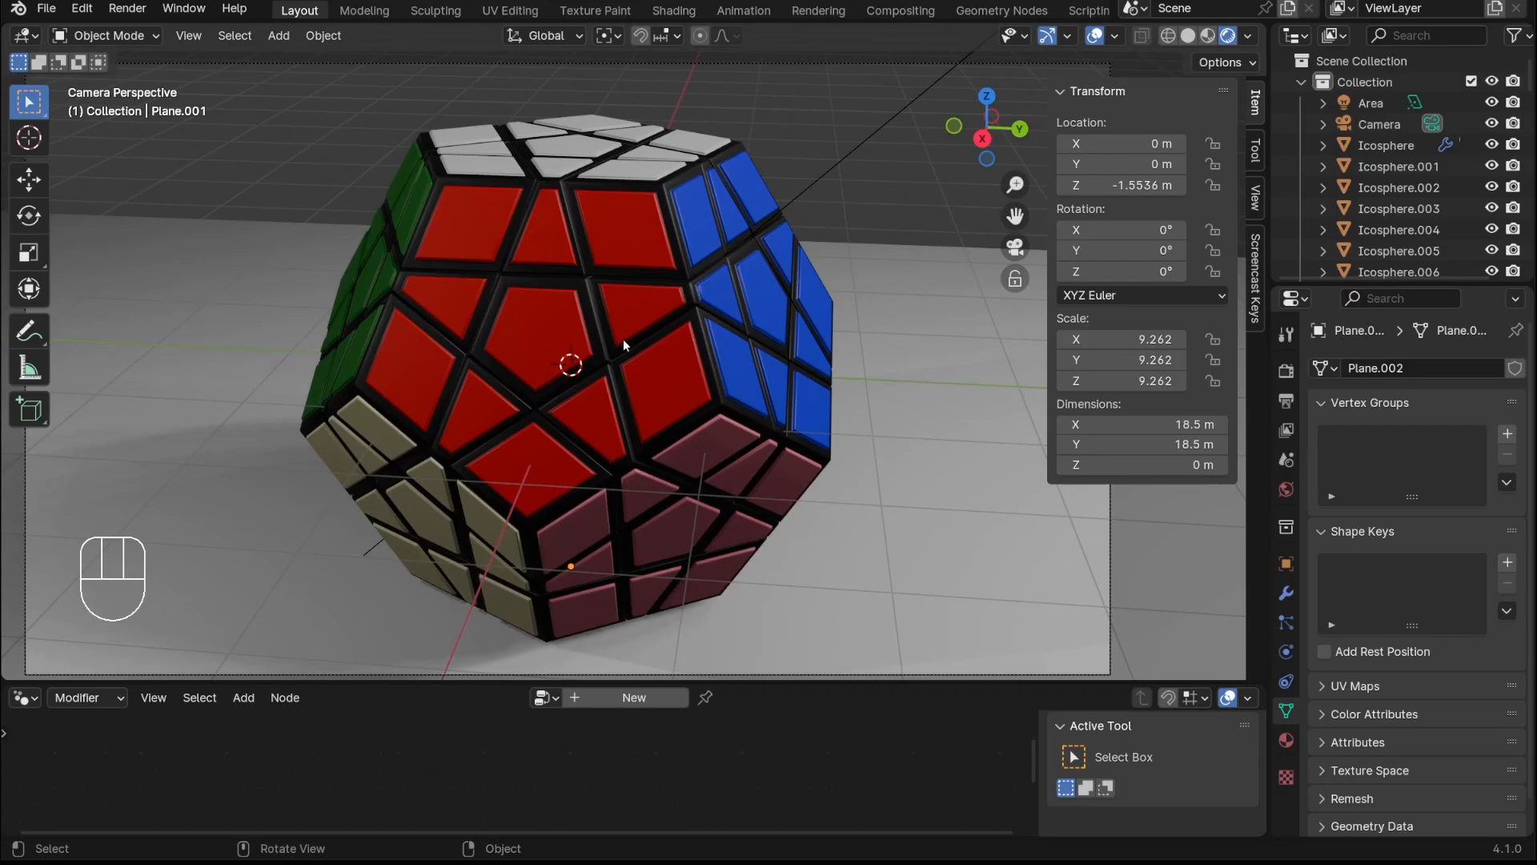
Hide the floor plane, area light, camera and point light so only the puzzle remains in the viewport
{"action": "scroll", "coordinate": [625, 344], "scroll_direction": "down", "scroll_amount": 3}
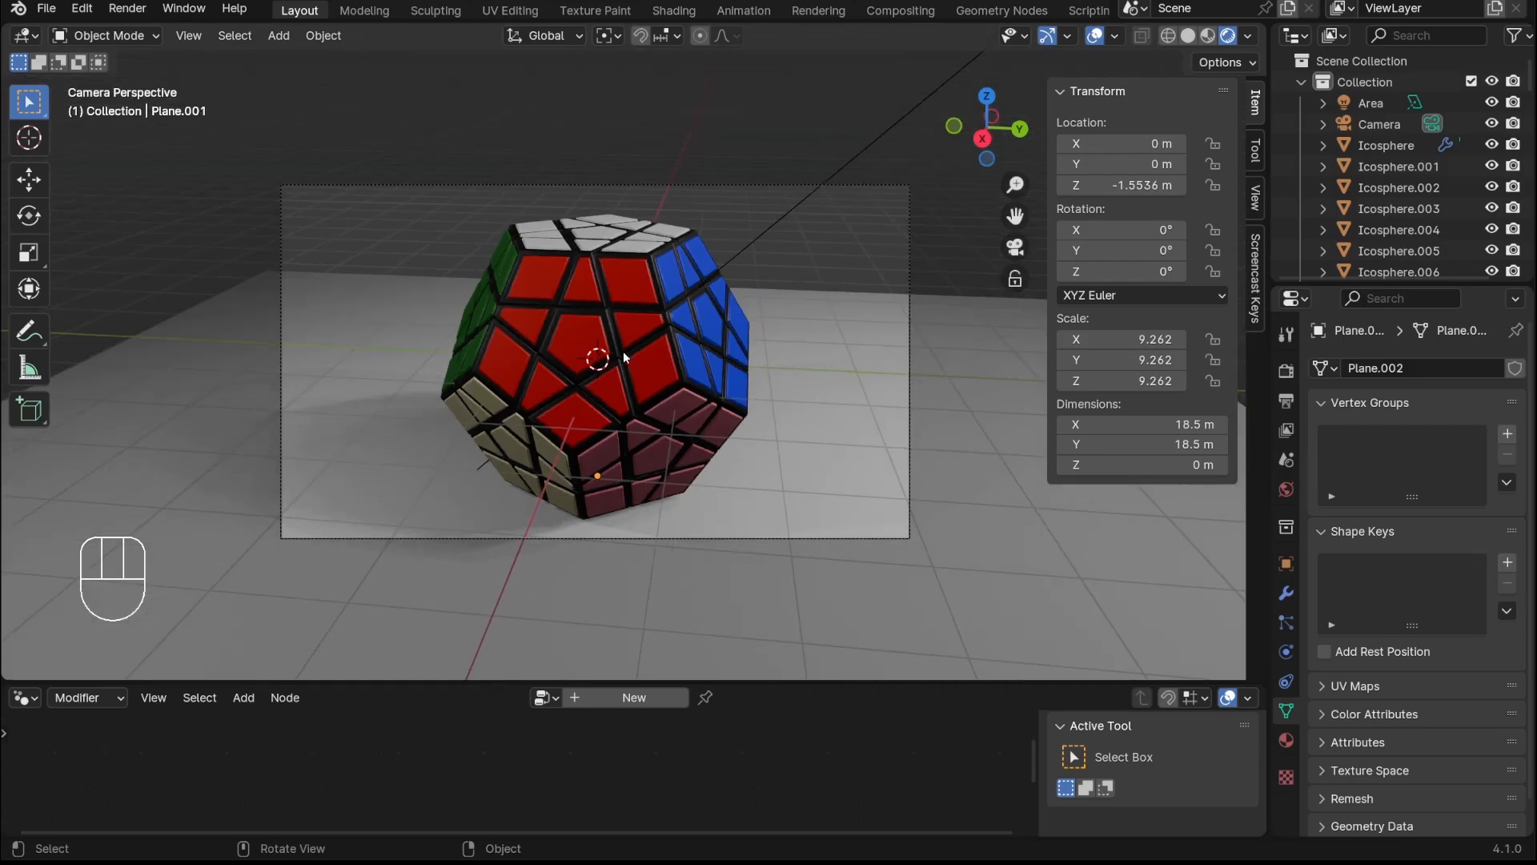
{"action": "scroll", "coordinate": [623, 351], "scroll_direction": "up", "scroll_amount": 3}
{"action": "scroll", "coordinate": [623, 350], "scroll_direction": "down", "scroll_amount": 5}
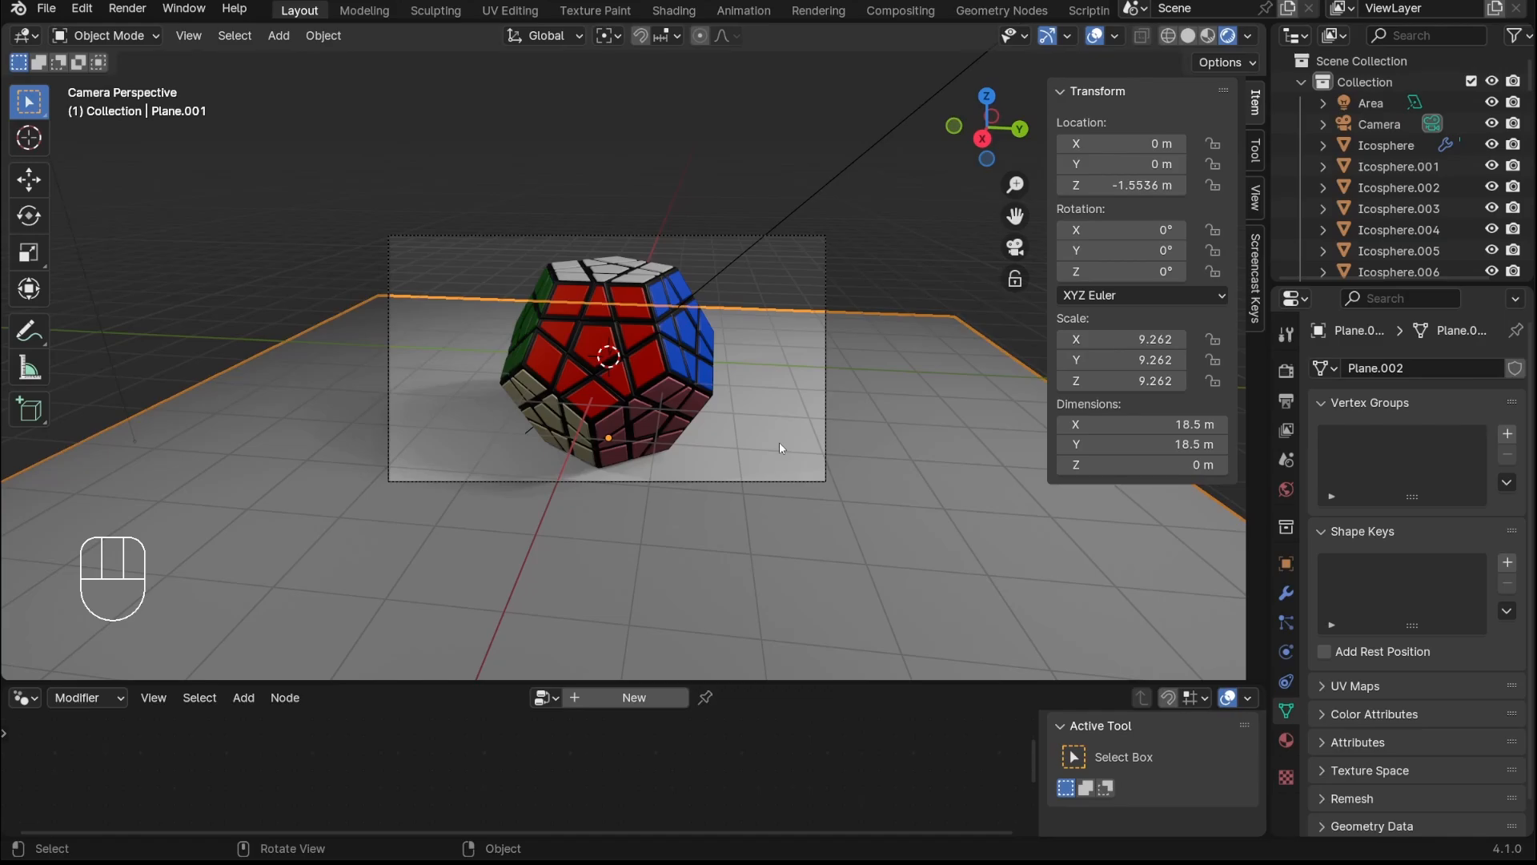
{"action": "key", "text": "h"}
{"action": "scroll", "coordinate": [706, 374], "scroll_direction": "down", "scroll_amount": 3}
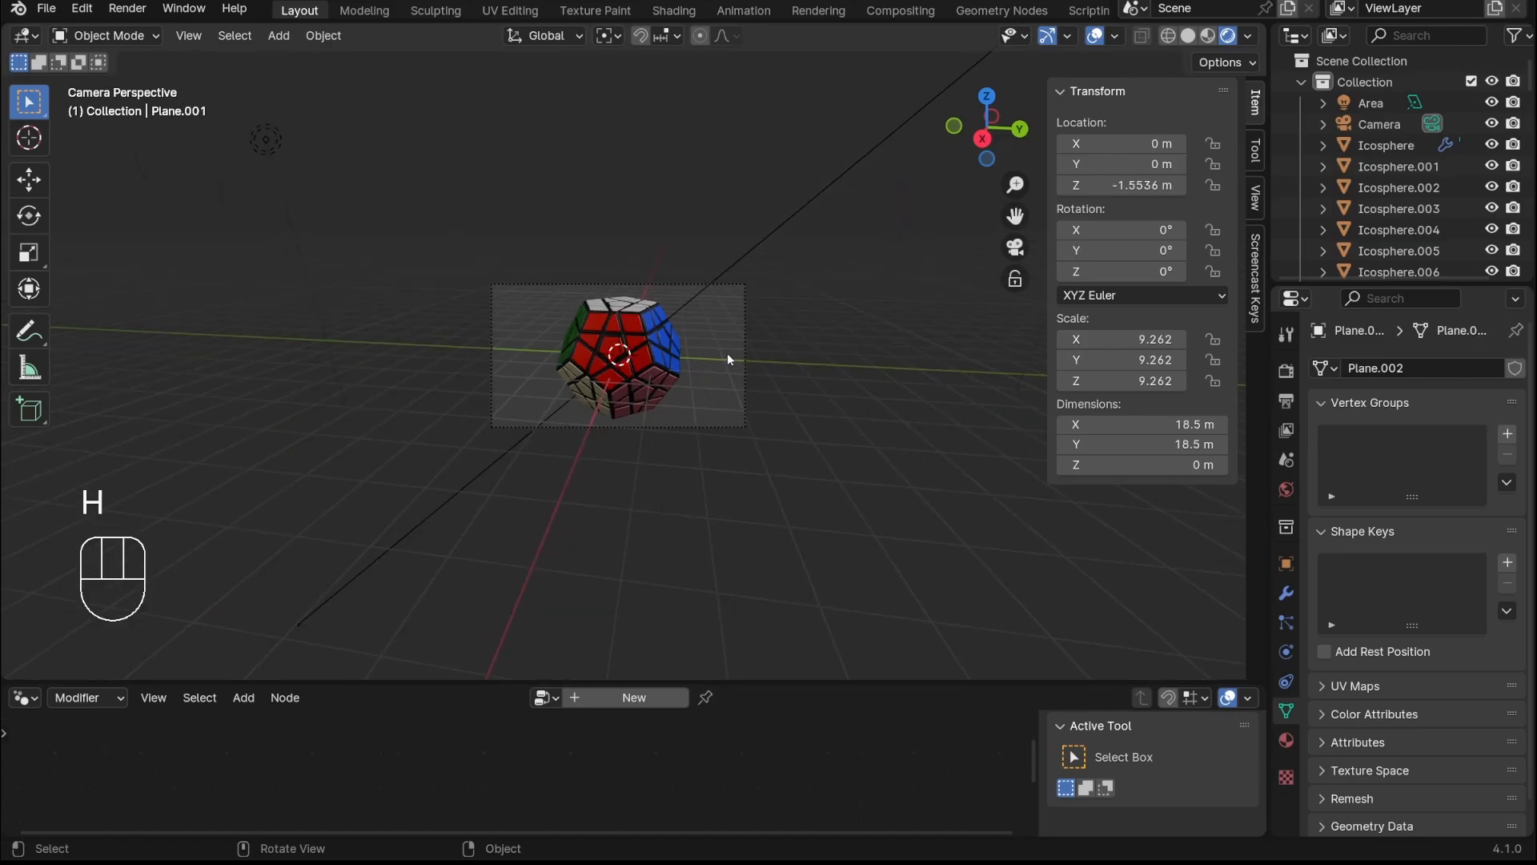
{"action": "left_click", "coordinate": [802, 227]}
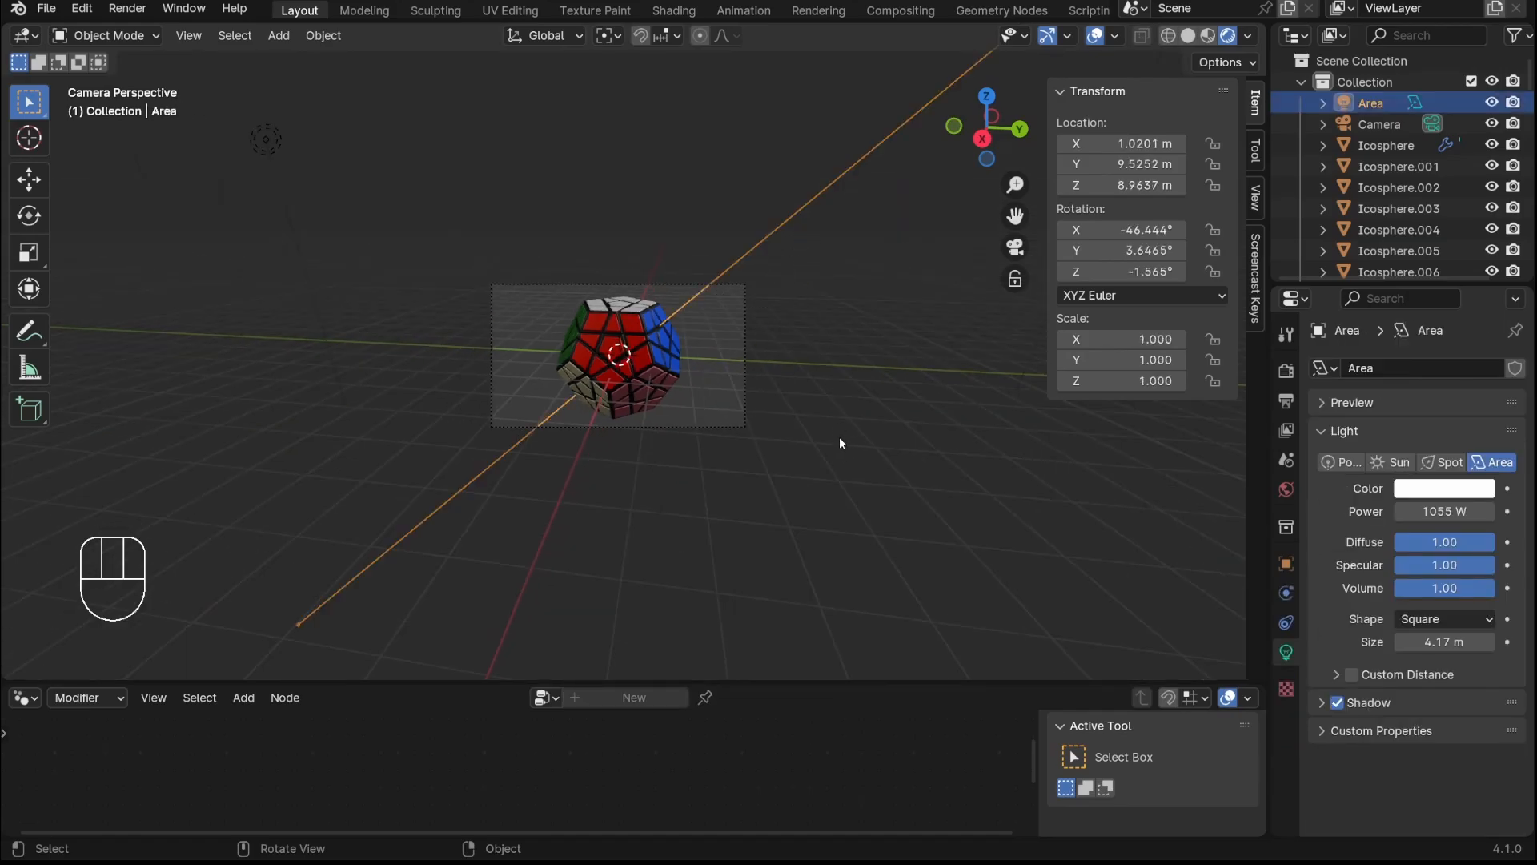
{"action": "key", "text": "h"}
{"action": "left_click", "coordinate": [745, 357]}
{"action": "key", "text": "h"}
{"action": "left_click", "coordinate": [266, 140]}
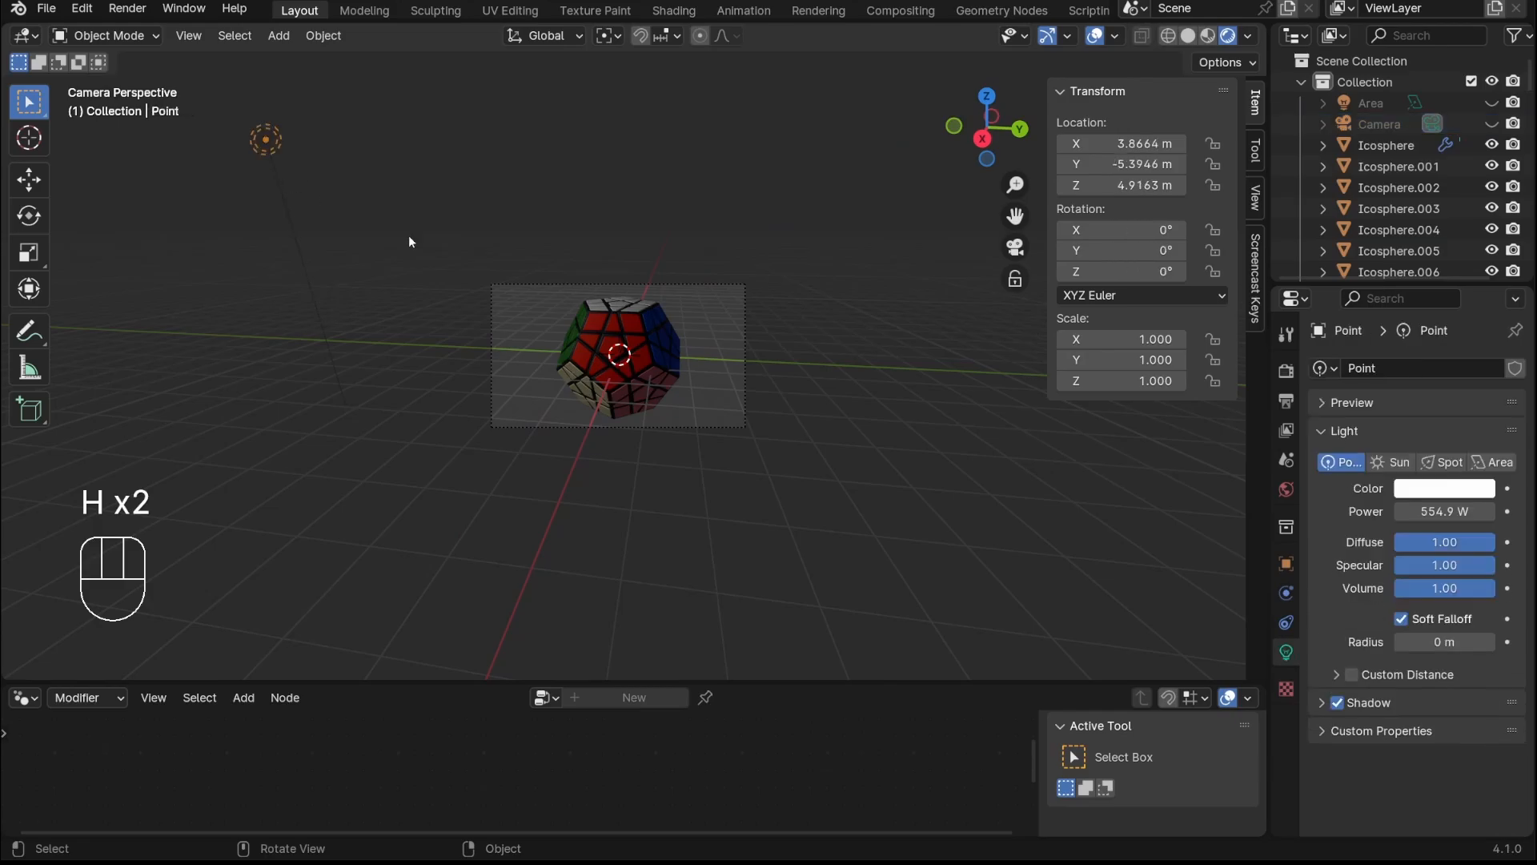
{"action": "key", "text": "h"}
Switch the viewport from rendered to Material Preview shading and bring the puzzle into view
{"action": "mouse_move", "coordinate": [762, 348]}
{"action": "middle_mouse_down"}
{"action": "mouse_move", "coordinate": [929, 358]}
{"action": "mouse_move", "coordinate": [719, 329]}
{"action": "middle_mouse_up"}
{"action": "scroll", "coordinate": [690, 330], "scroll_direction": "up", "scroll_amount": 5}
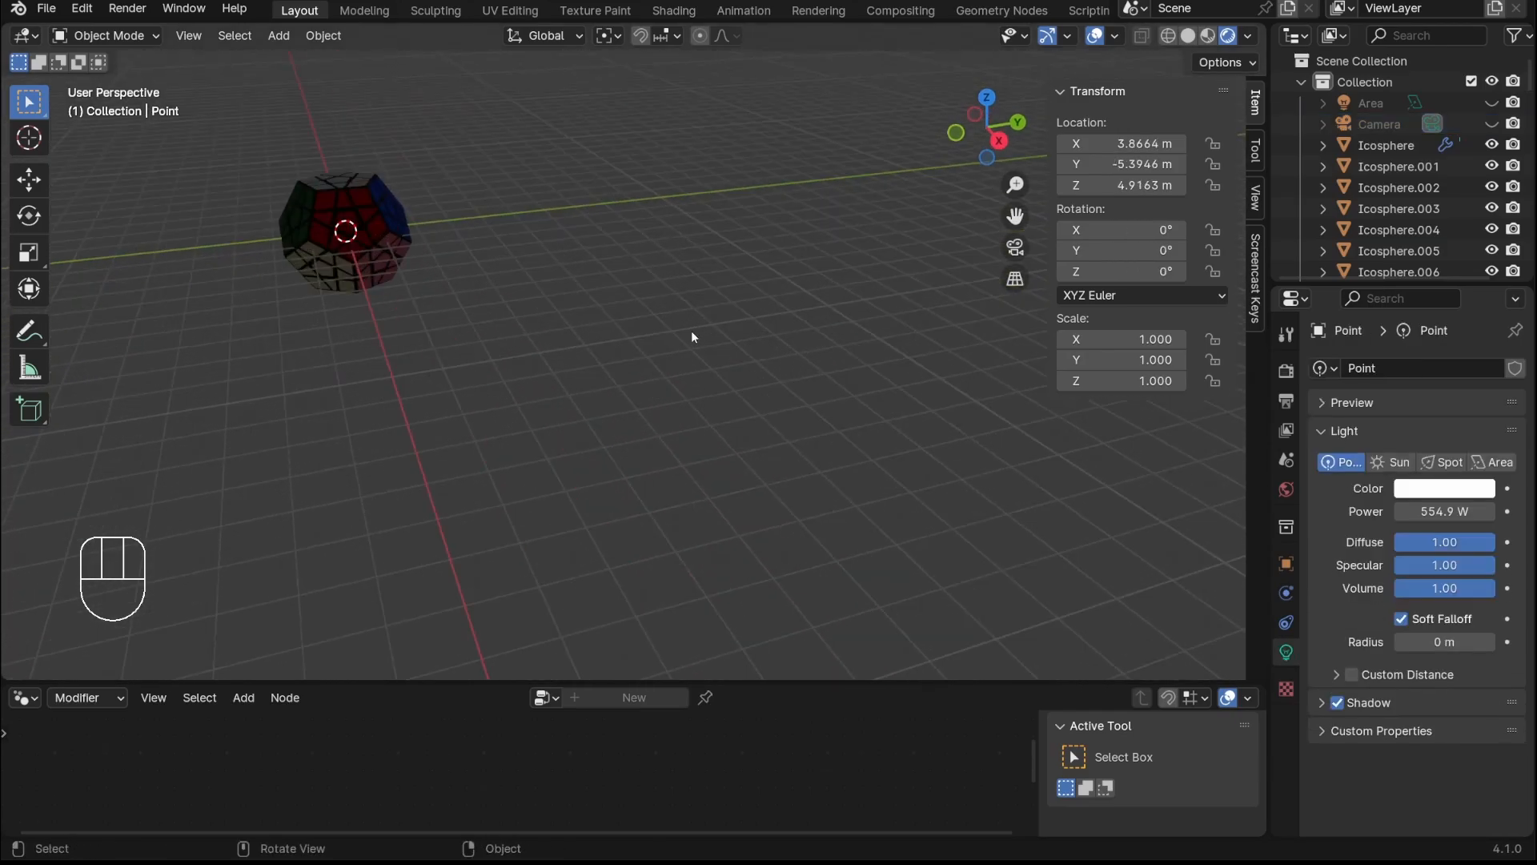
{"action": "key", "text": "z"}
{"action": "middle_click_drag", "start_coordinate": [727, 496], "coordinate": [858, 464], "text": "shift"}
{"action": "scroll", "coordinate": [857, 436], "scroll_direction": "up", "scroll_amount": 3}
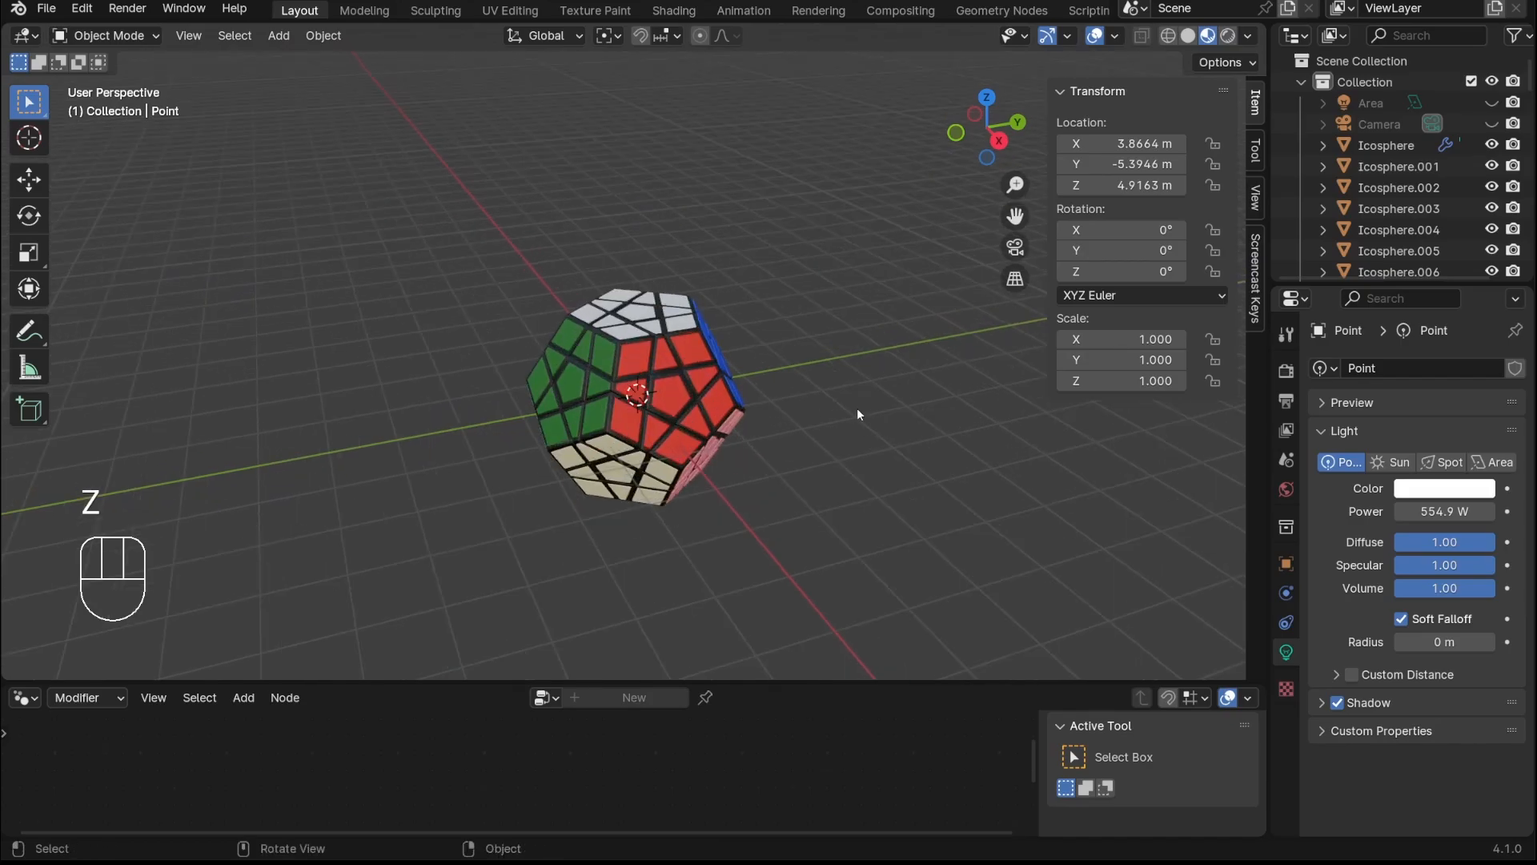
{"action": "middle_click_drag", "start_coordinate": [857, 411], "coordinate": [800, 416]}
Change the lower editor from the Geometry Node Editor to a Timeline and reduce its height to enlarge the viewport
{"action": "left_click_drag", "start_coordinate": [797, 681], "coordinate": [810, 524]}
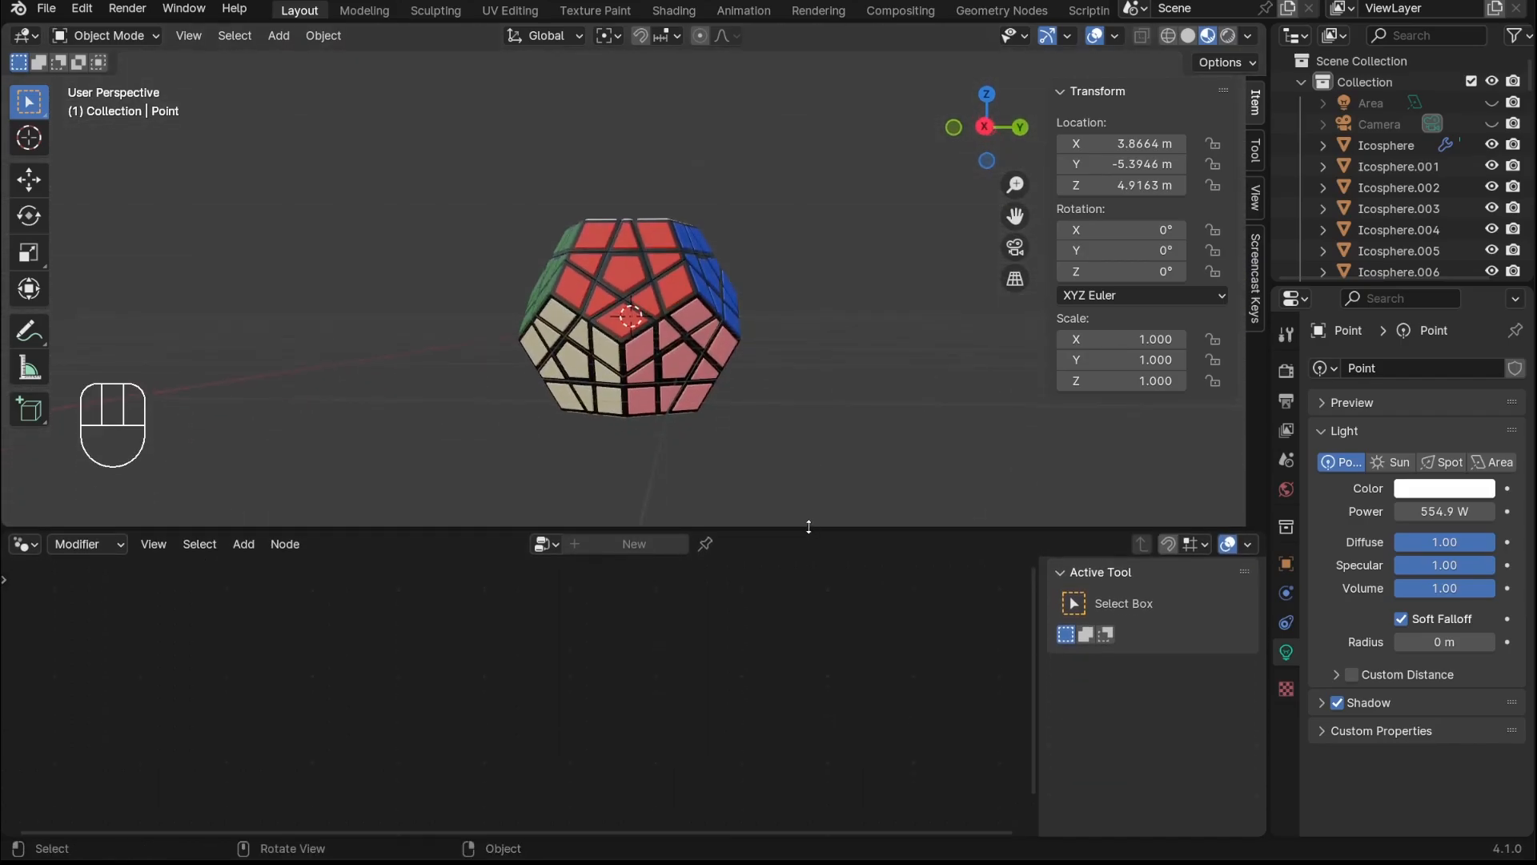
{"action": "middle_click_drag", "start_coordinate": [809, 513], "coordinate": [160, 503]}
{"action": "left_click", "coordinate": [24, 544]}
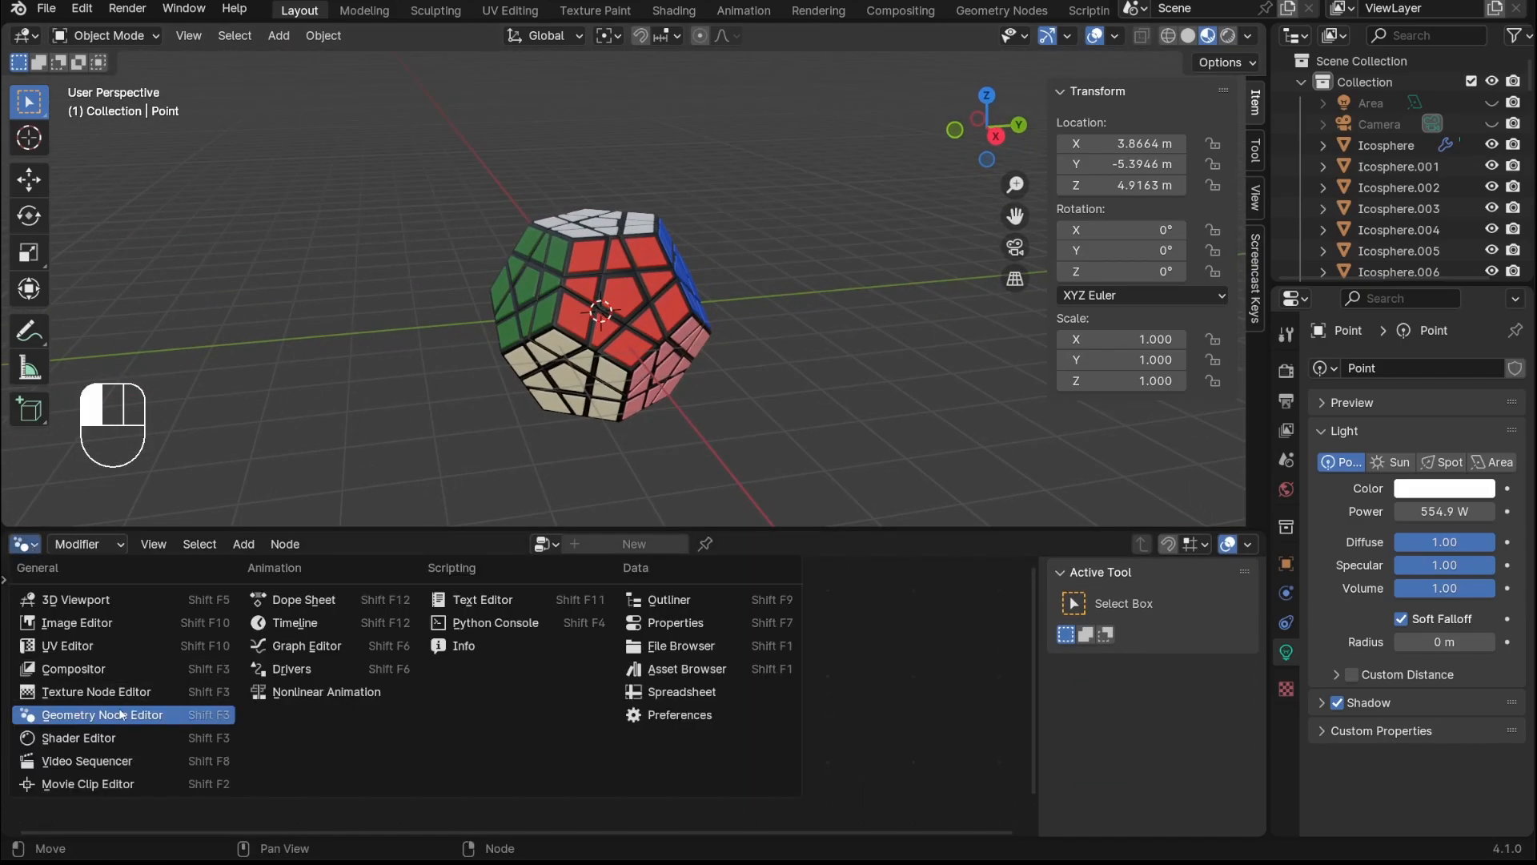
{"action": "left_click", "coordinate": [258, 621]}
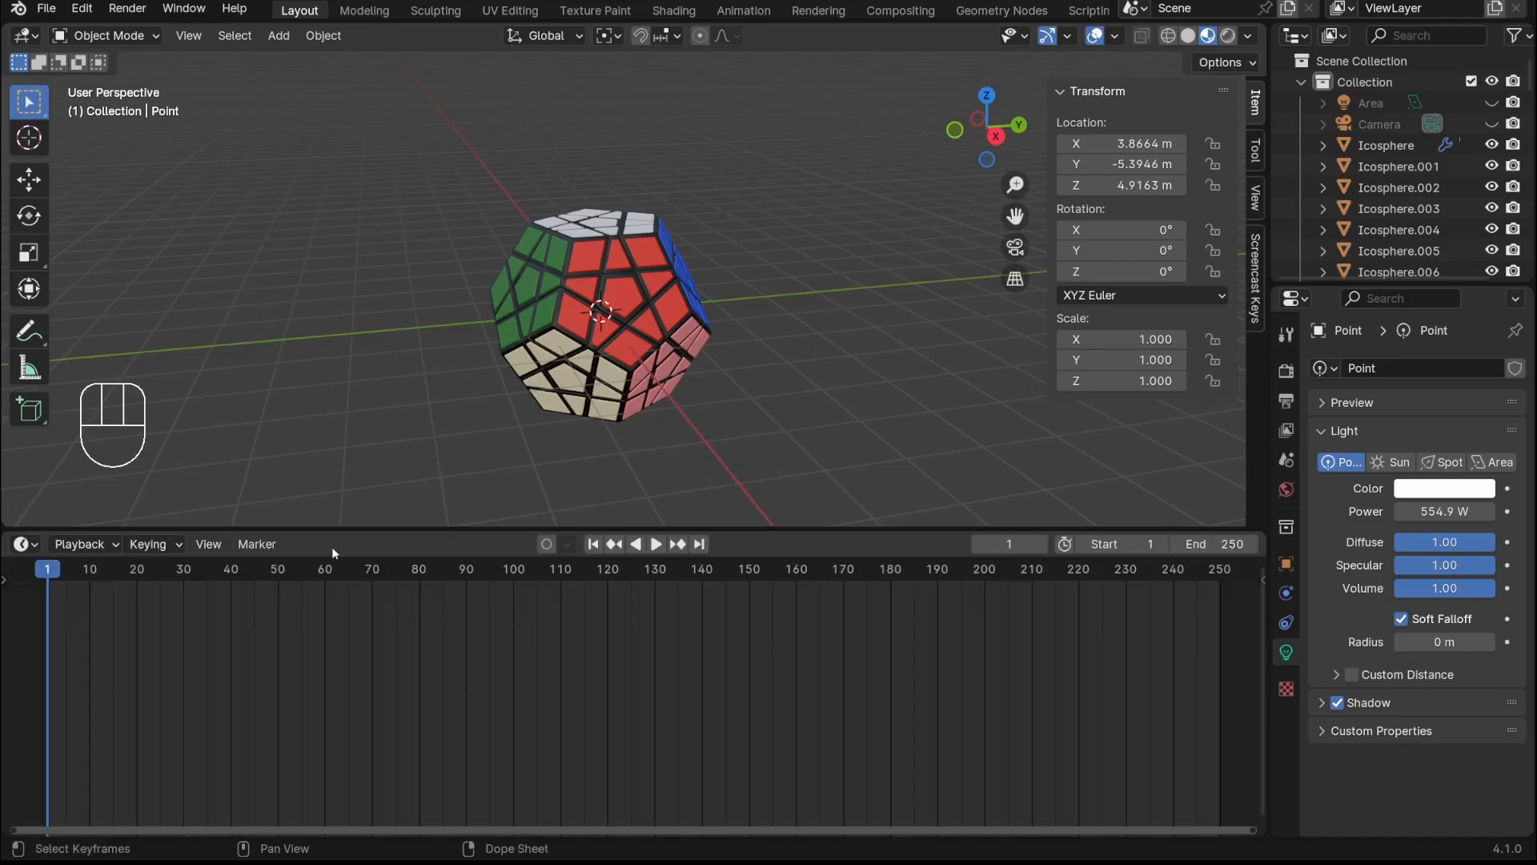
{"action": "left_click_drag", "start_coordinate": [331, 532], "coordinate": [382, 714]}
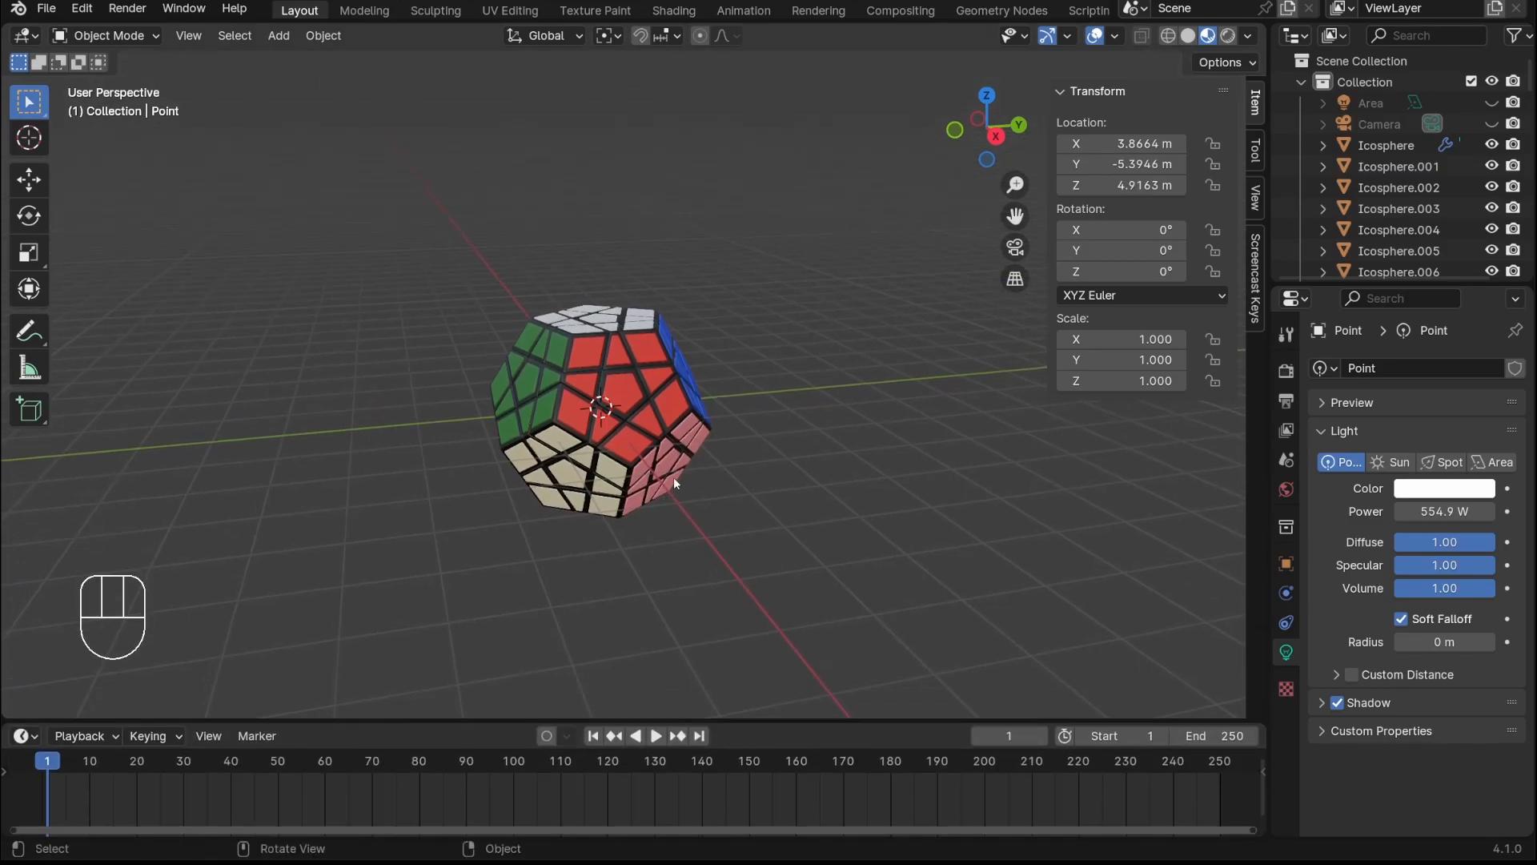
{"action": "middle_click_drag", "start_coordinate": [674, 478], "coordinate": [723, 449]}
{"action": "scroll", "coordinate": [739, 423], "scroll_direction": "up", "scroll_amount": 4}
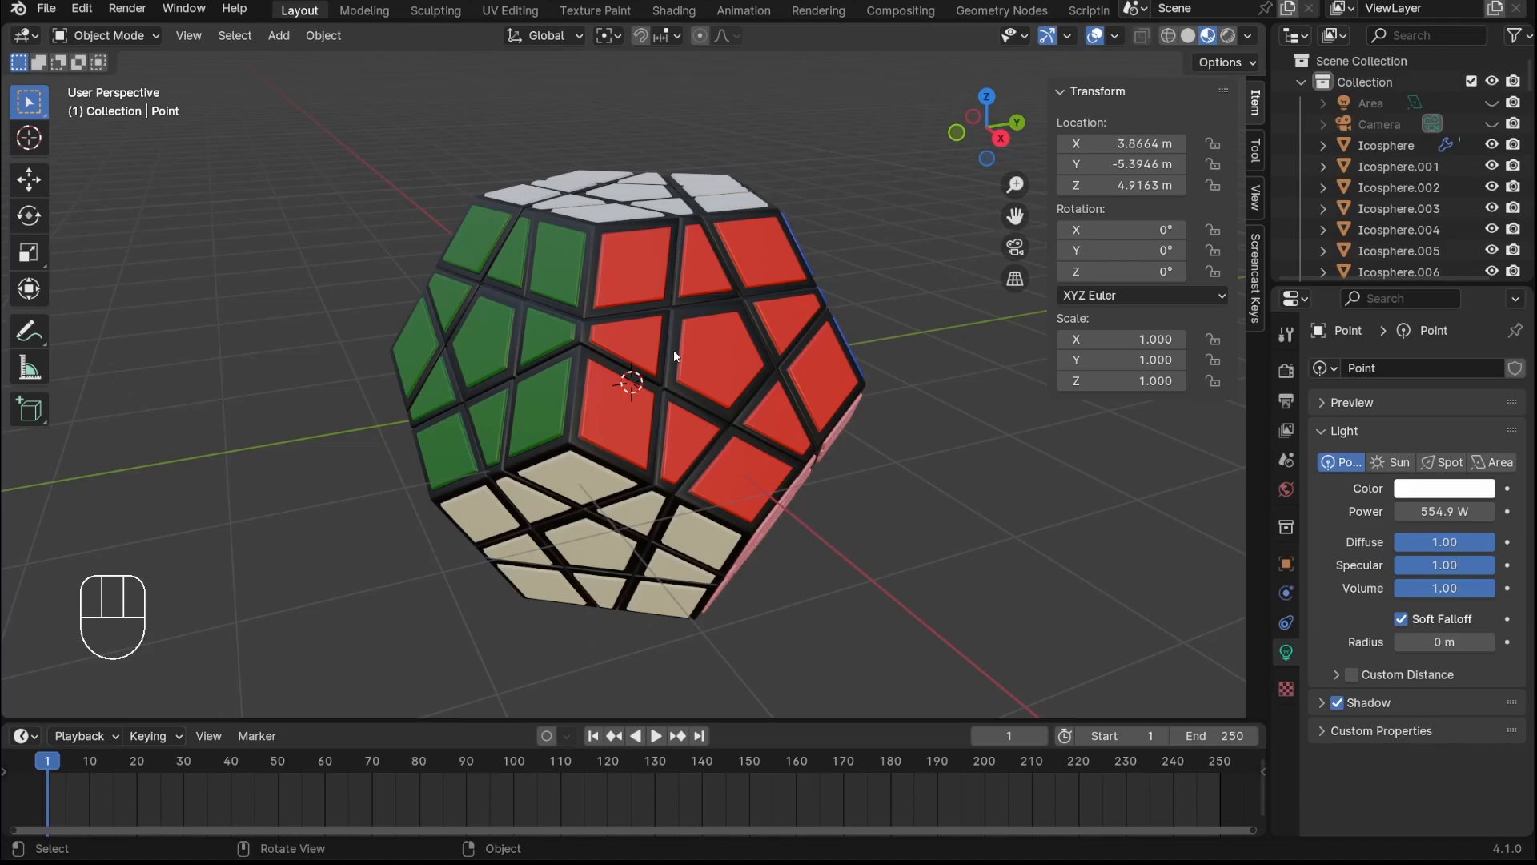
Select the red face's centre piece and set the transform orientation to Local
{"action": "left_click", "coordinate": [709, 362]}
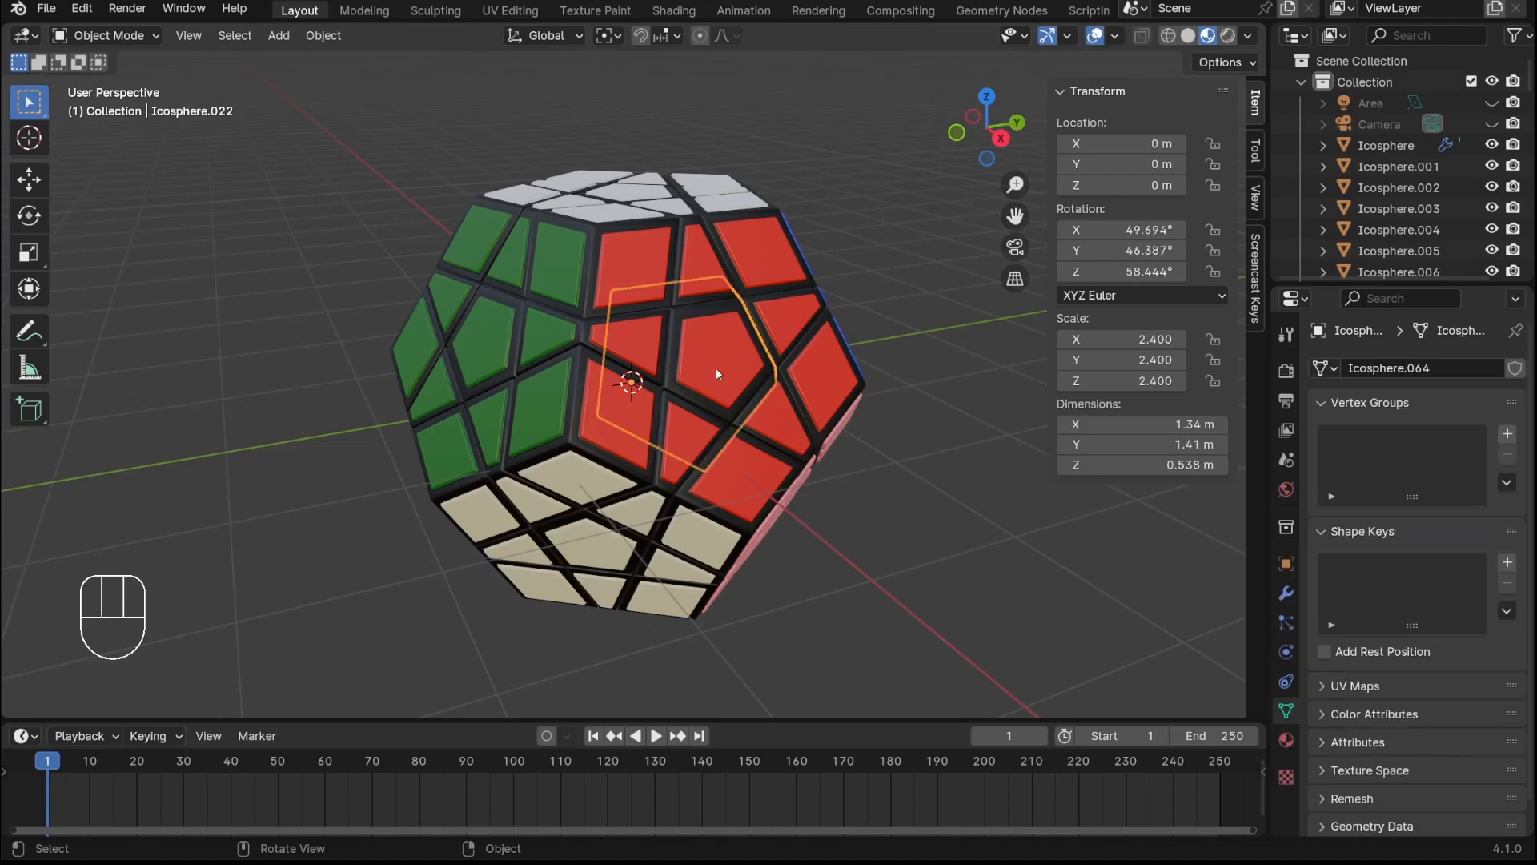
{"action": "middle_click_drag", "start_coordinate": [716, 368], "coordinate": [765, 328]}
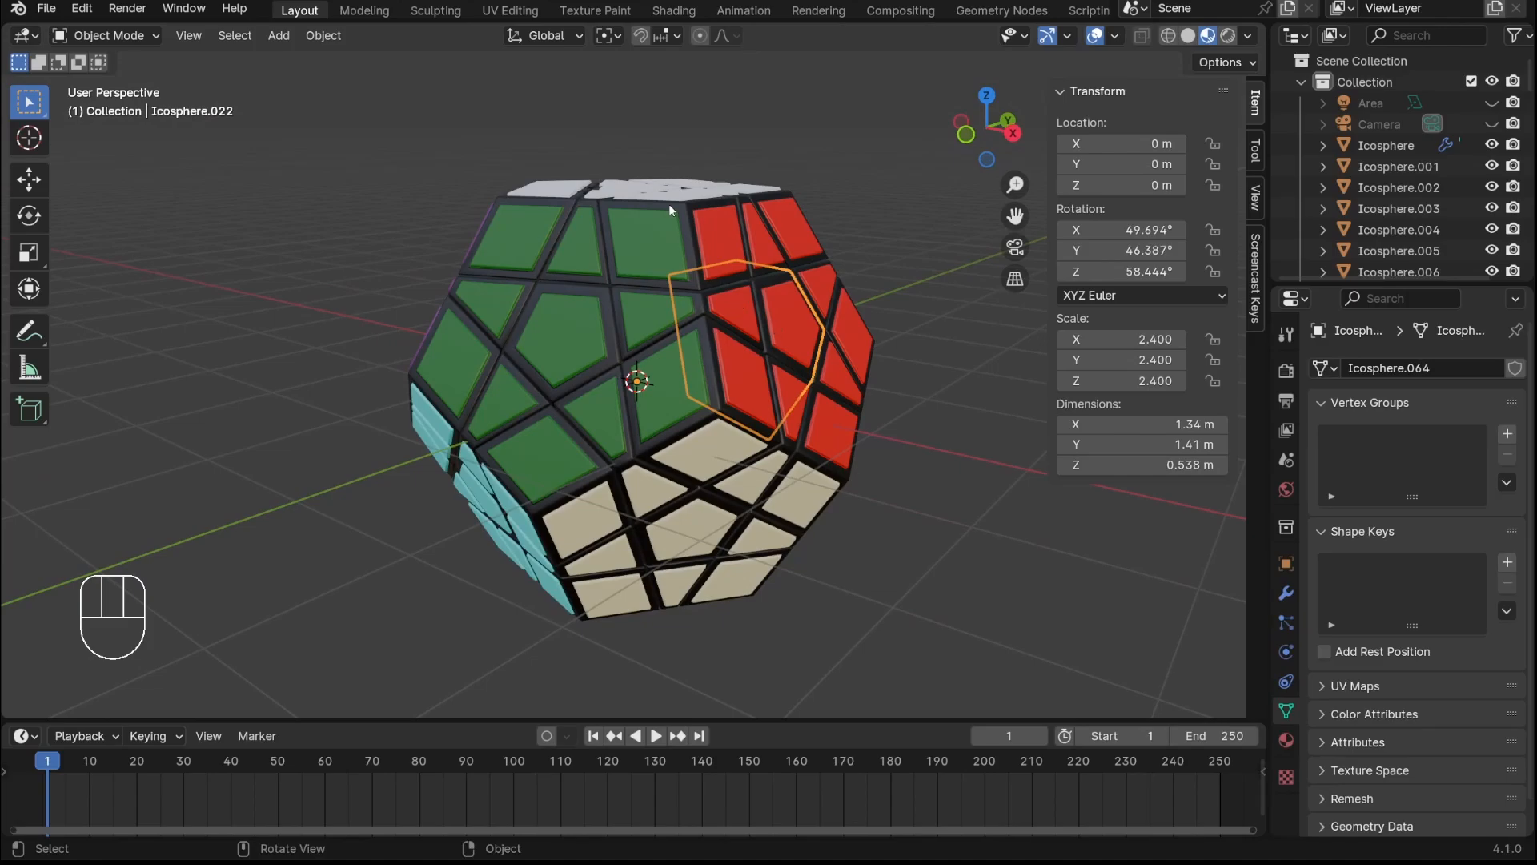
{"action": "left_click", "coordinate": [545, 35]}
{"action": "left_click", "coordinate": [526, 122]}
Set the red, blue and white corner piece's rotation mode to Quaternion (WXYZ) and copy that mode to all puzzle pieces
{"action": "middle_click_drag", "start_coordinate": [848, 350], "coordinate": [640, 375]}
{"action": "scroll", "coordinate": [728, 380], "scroll_direction": "down", "scroll_amount": 2}
{"action": "left_click", "coordinate": [663, 308]}
{"action": "left_click", "coordinate": [1108, 295]}
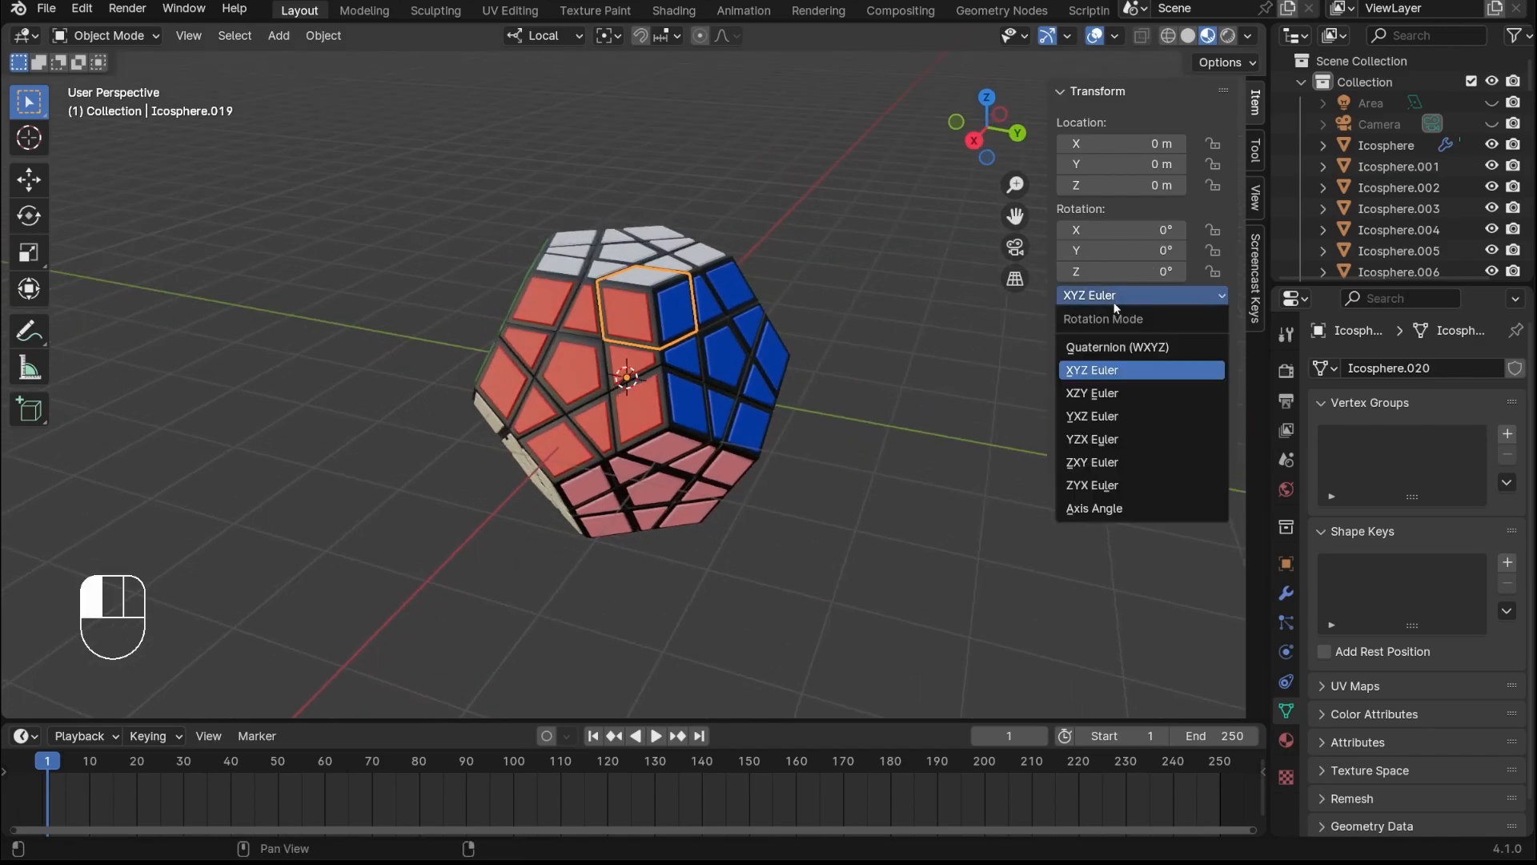
{"action": "left_click", "coordinate": [1117, 344]}
{"action": "key", "text": "a"}
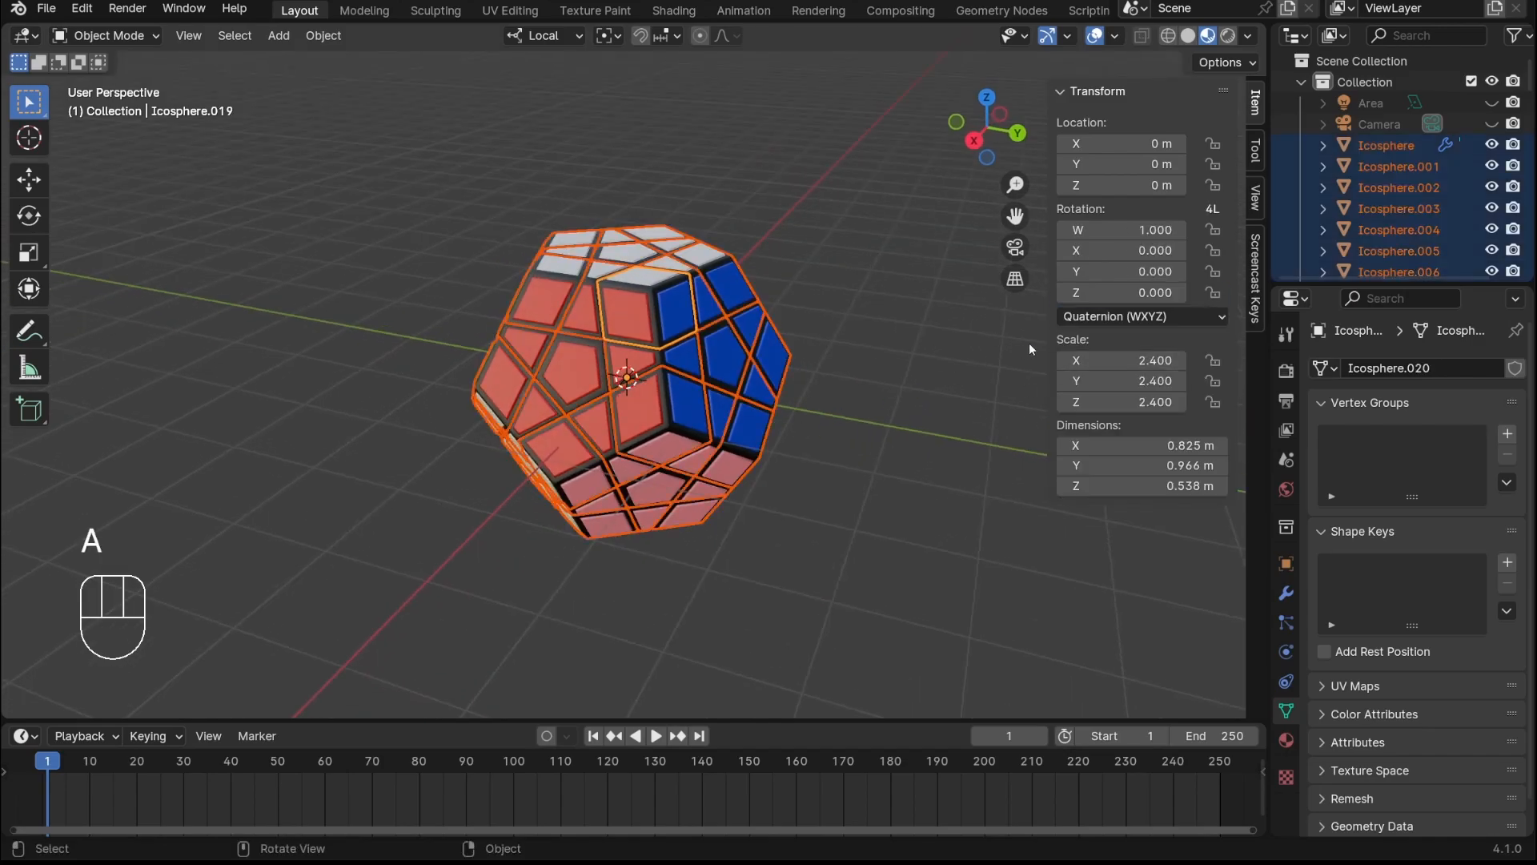
{"action": "right_click", "coordinate": [1103, 314]}
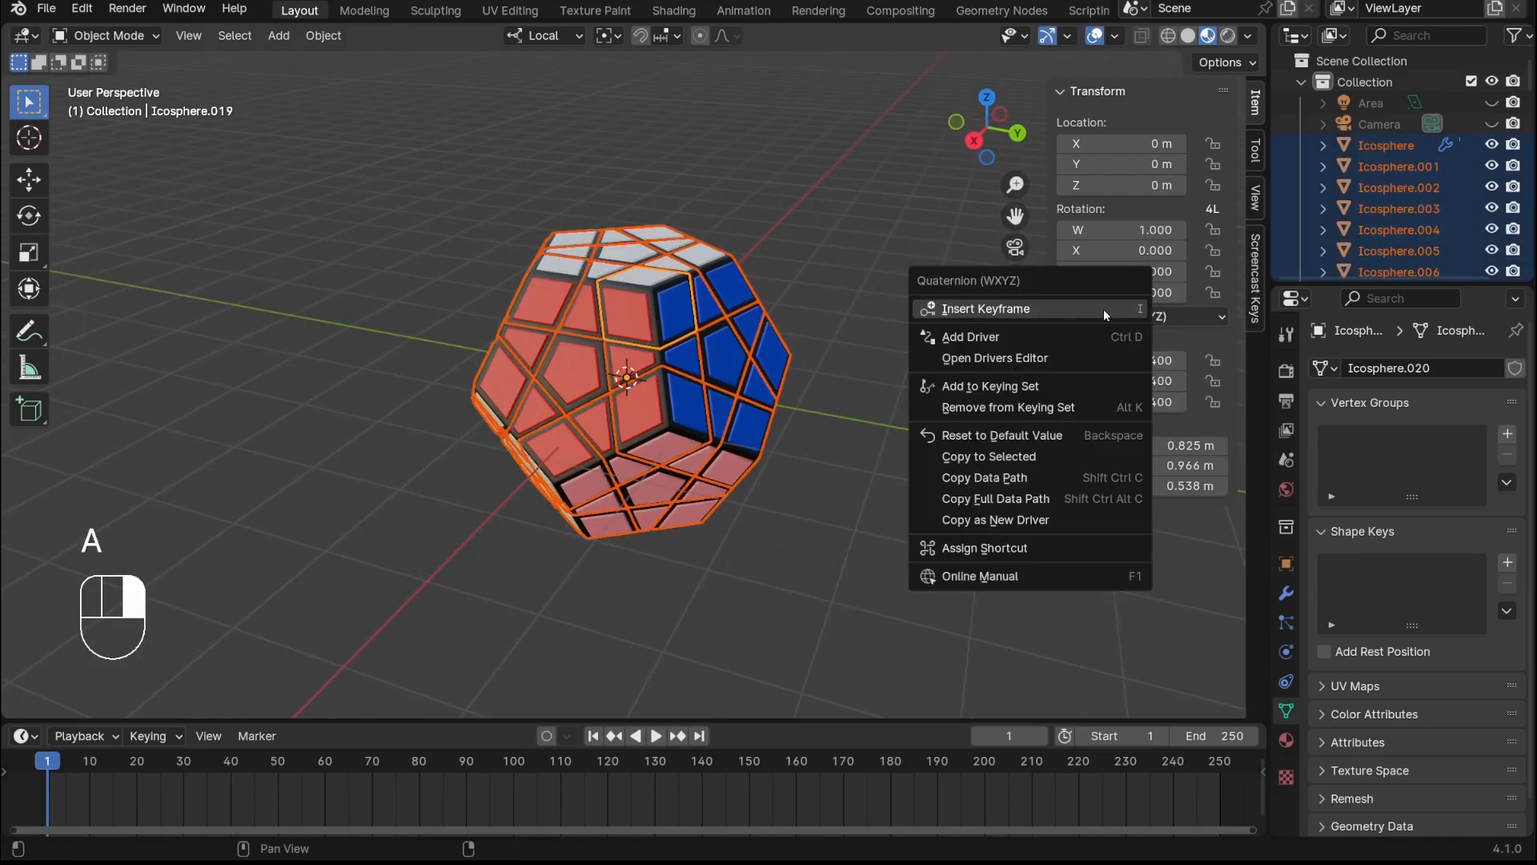
{"action": "left_click", "coordinate": [1013, 462]}
Insert a keyframe at frame 1 for all puzzle pieces' location, rotation and scale
{"action": "scroll", "coordinate": [866, 454], "scroll_direction": "up", "scroll_amount": 3}
{"action": "scroll", "coordinate": [887, 458], "scroll_direction": "down", "scroll_amount": 3}
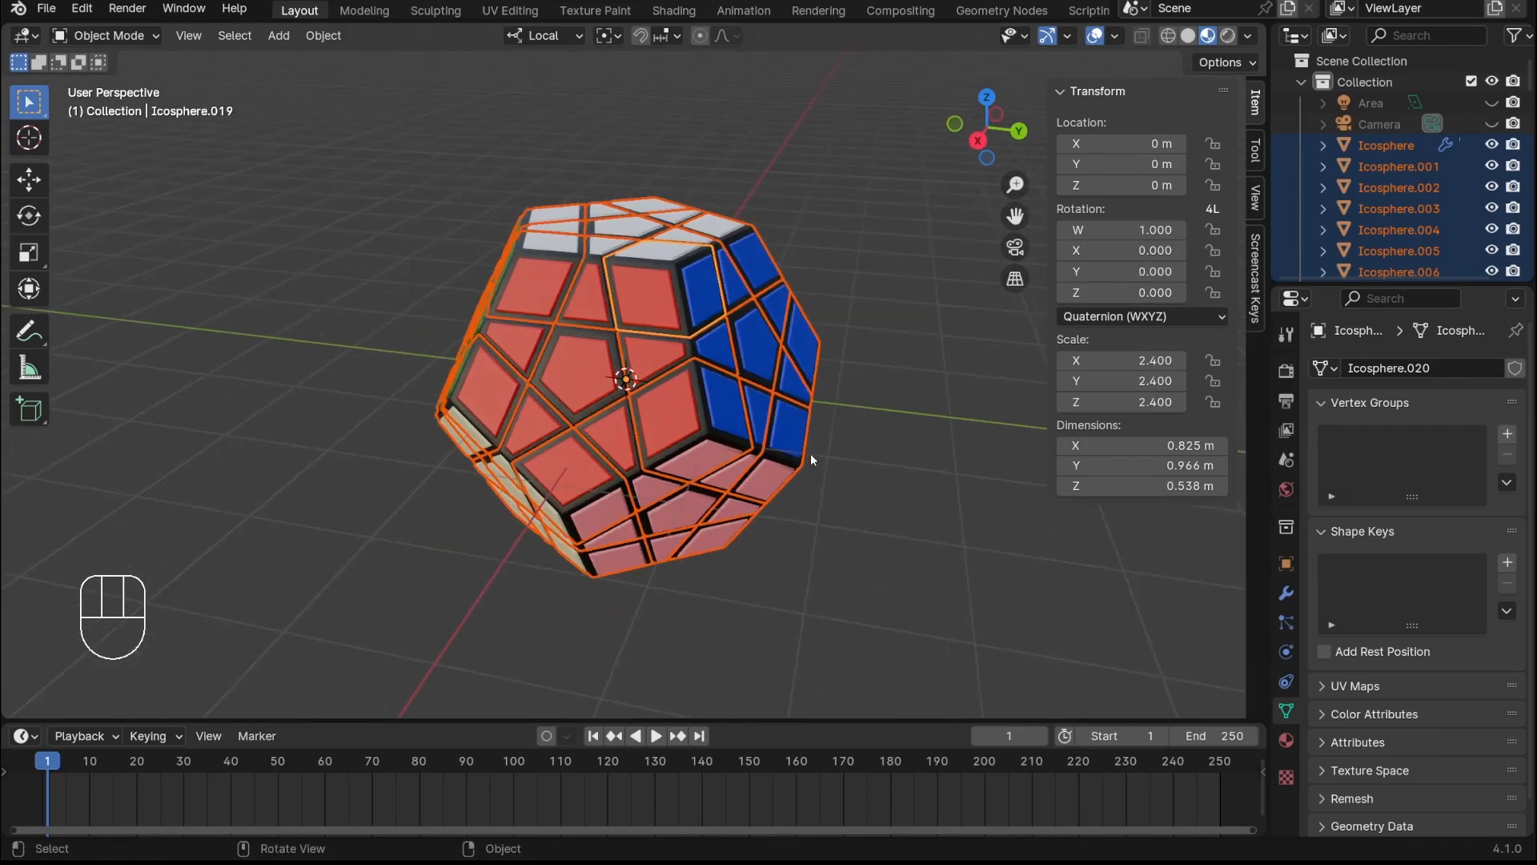
{"action": "key", "text": "i"}
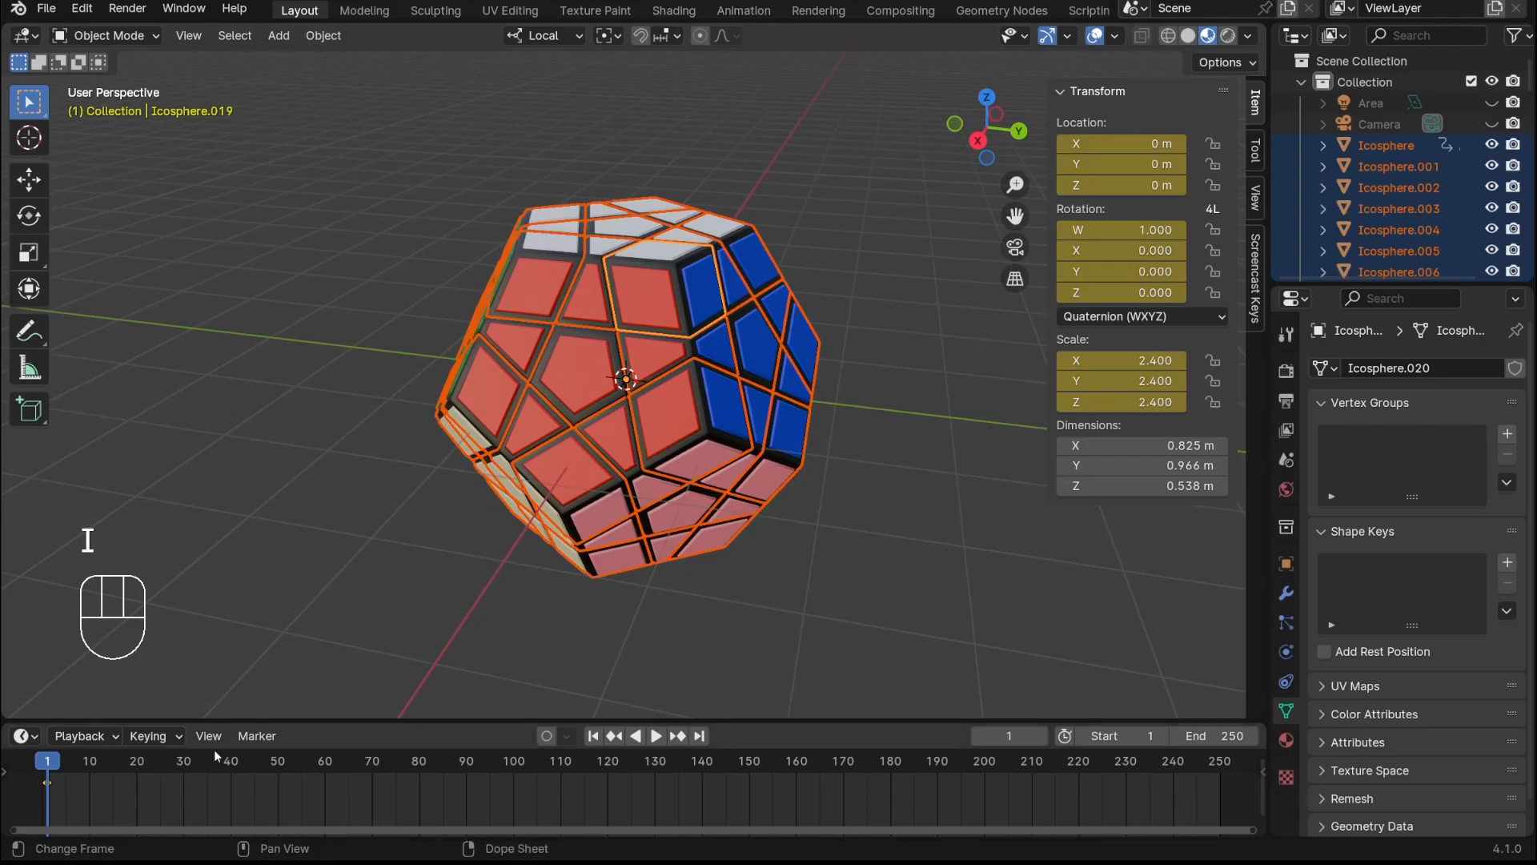
Set the output frame rate to 60 fps and the render output path to the Downloads folder
{"action": "left_click", "coordinate": [1286, 375]}
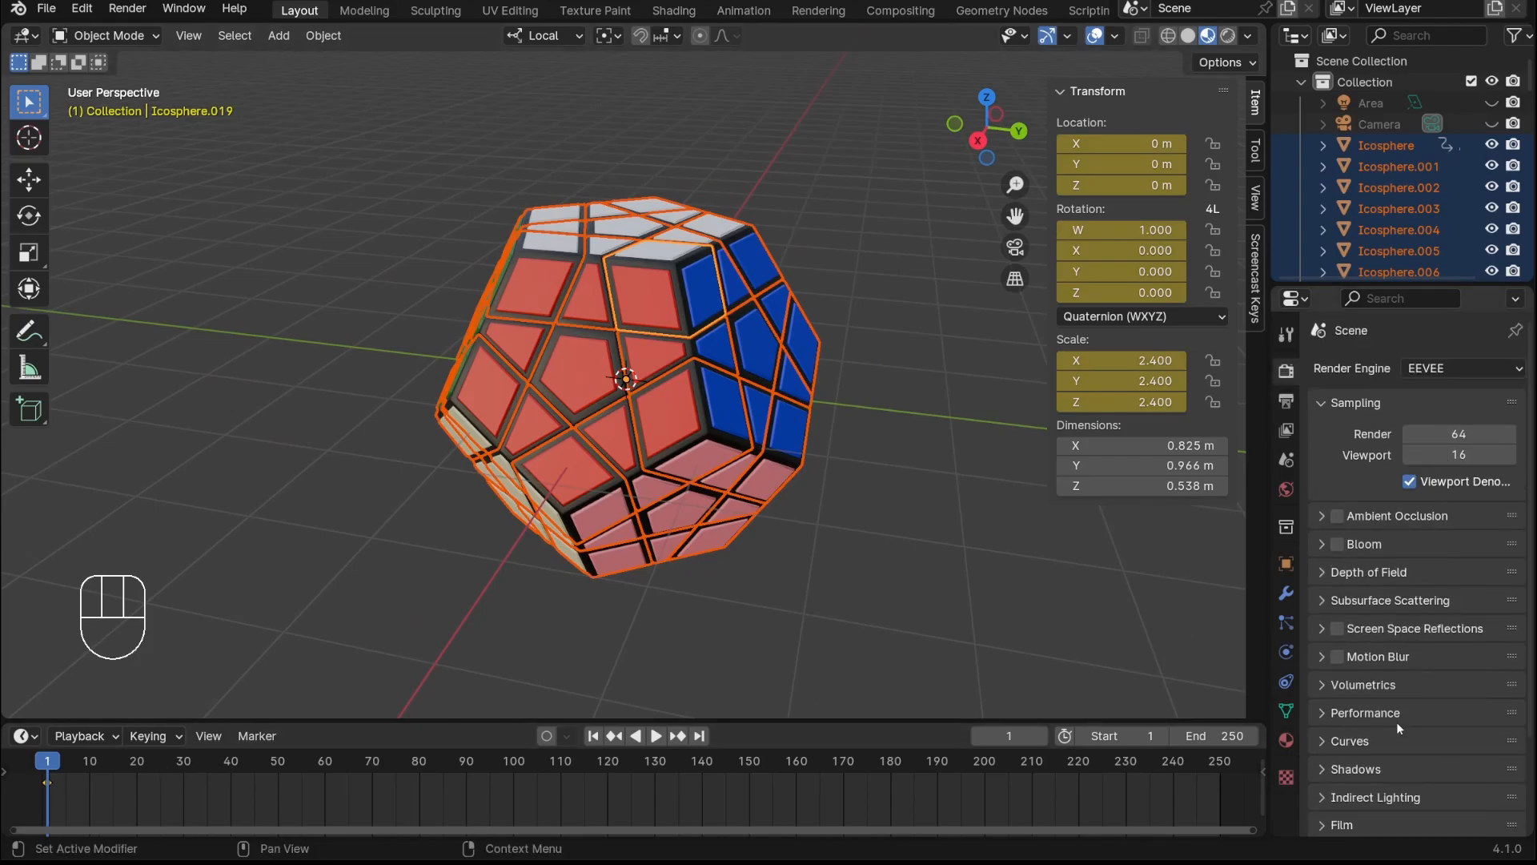
{"action": "left_click", "coordinate": [1286, 401]}
{"action": "left_click", "coordinate": [1457, 560]}
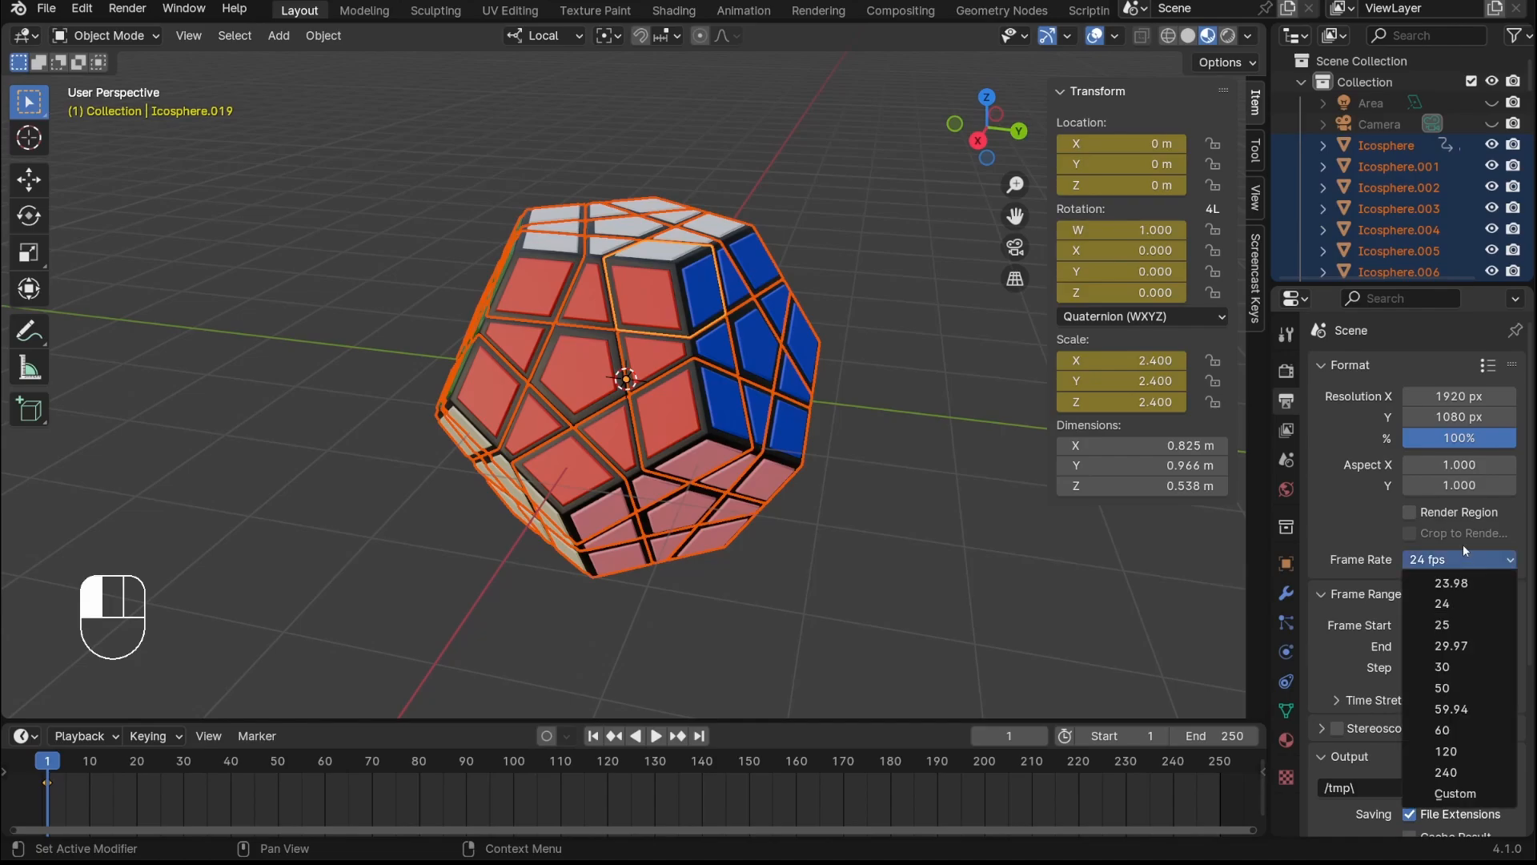
{"action": "left_click", "coordinate": [1460, 731]}
{"action": "scroll", "coordinate": [1448, 688], "scroll_direction": "down", "scroll_amount": 3}
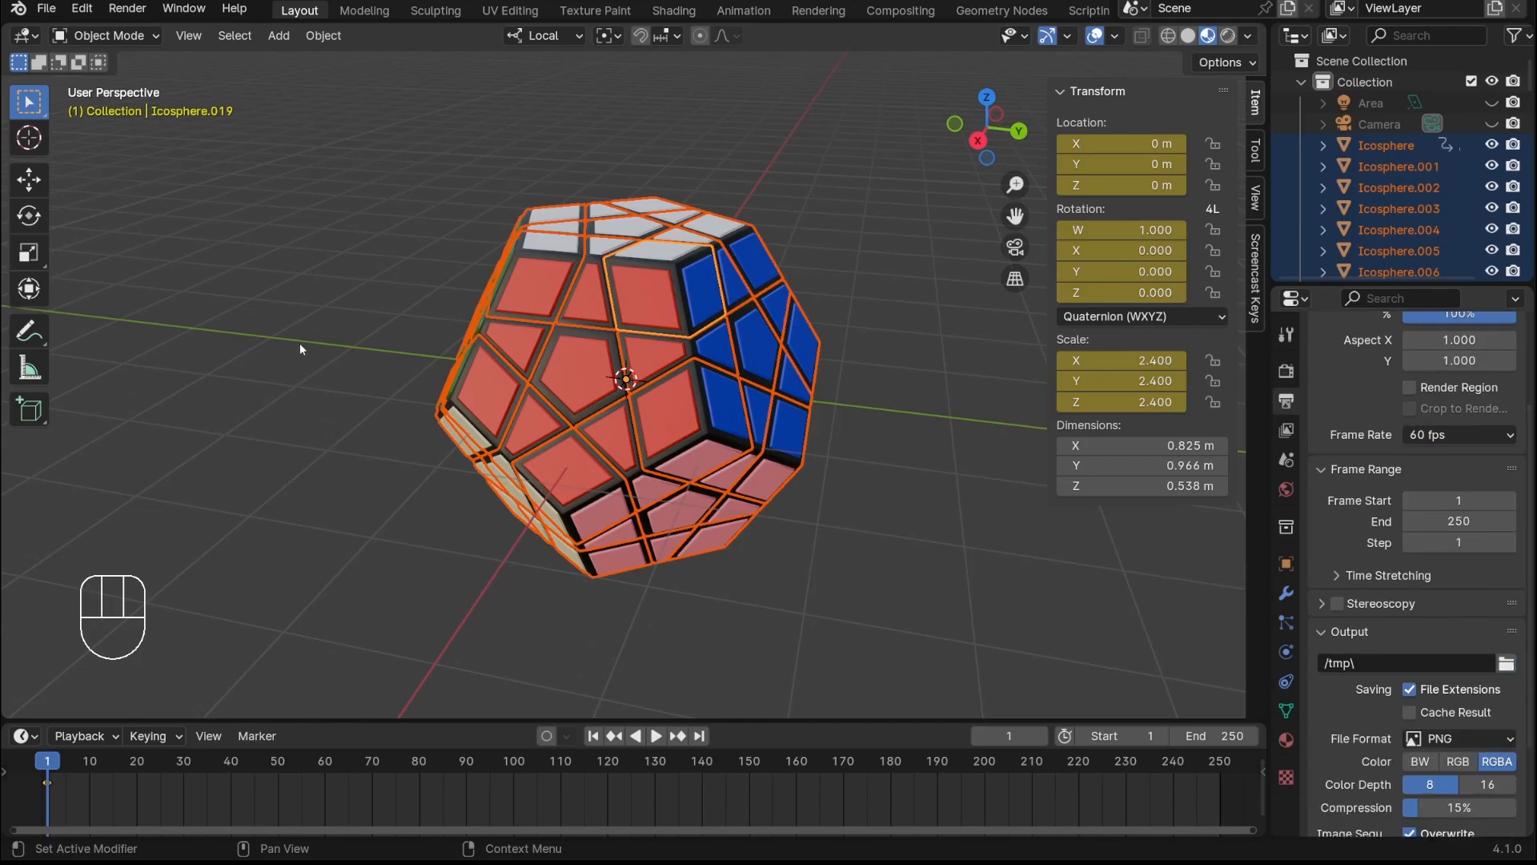
{"action": "left_click", "coordinate": [1102, 677]}
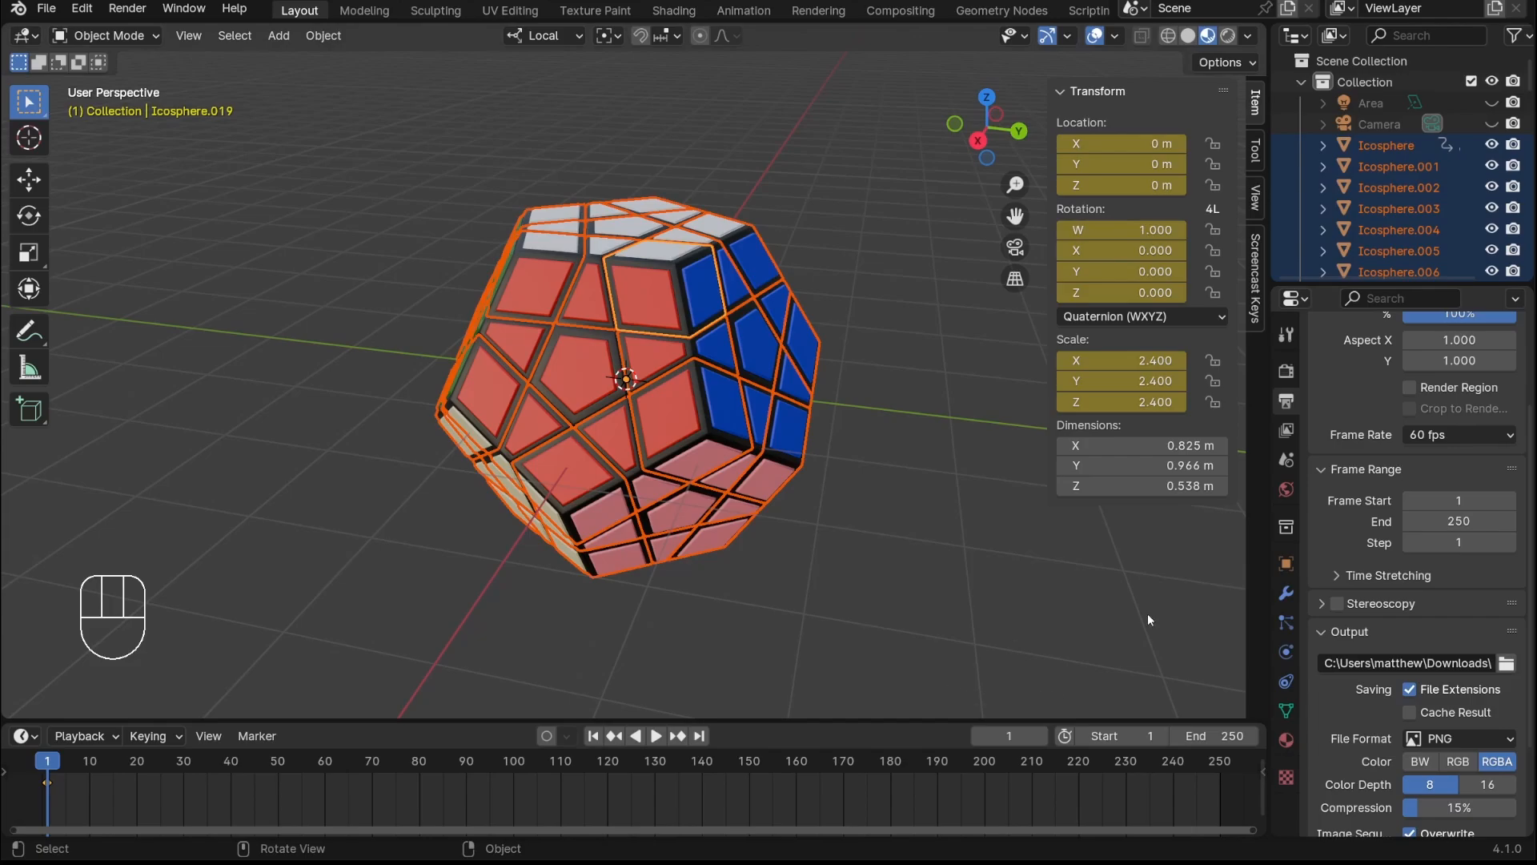
At frame 40, rotate the white top layer's pieces 72° about local Z and keyframe all puzzle pieces
{"action": "left_click", "coordinate": [1112, 693]}
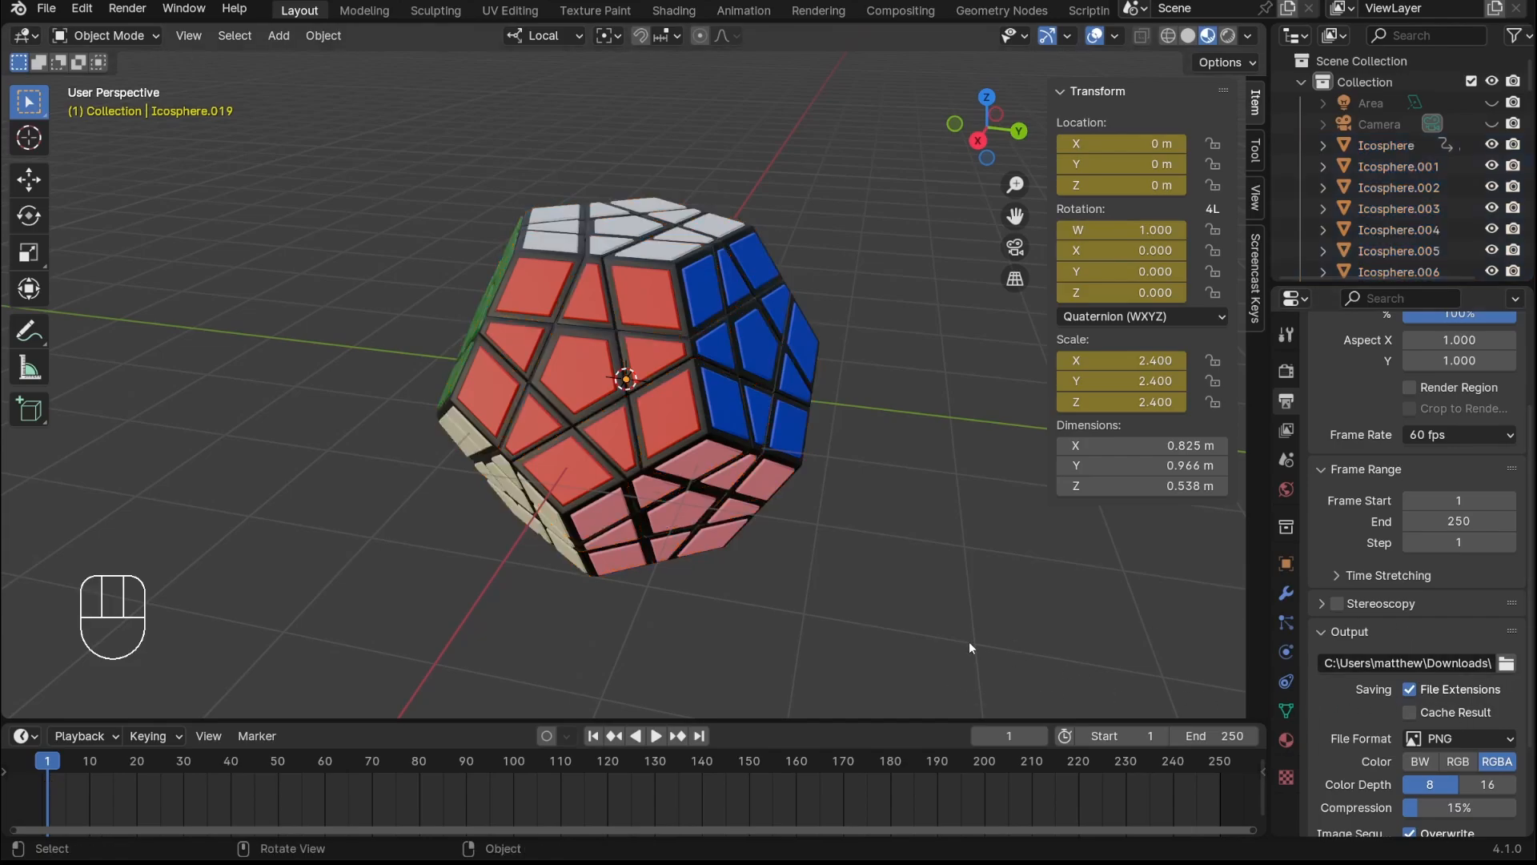
{"action": "middle_click_drag", "start_coordinate": [969, 642], "coordinate": [682, 527]}
{"action": "scroll", "coordinate": [683, 527], "scroll_direction": "up", "scroll_amount": 2}
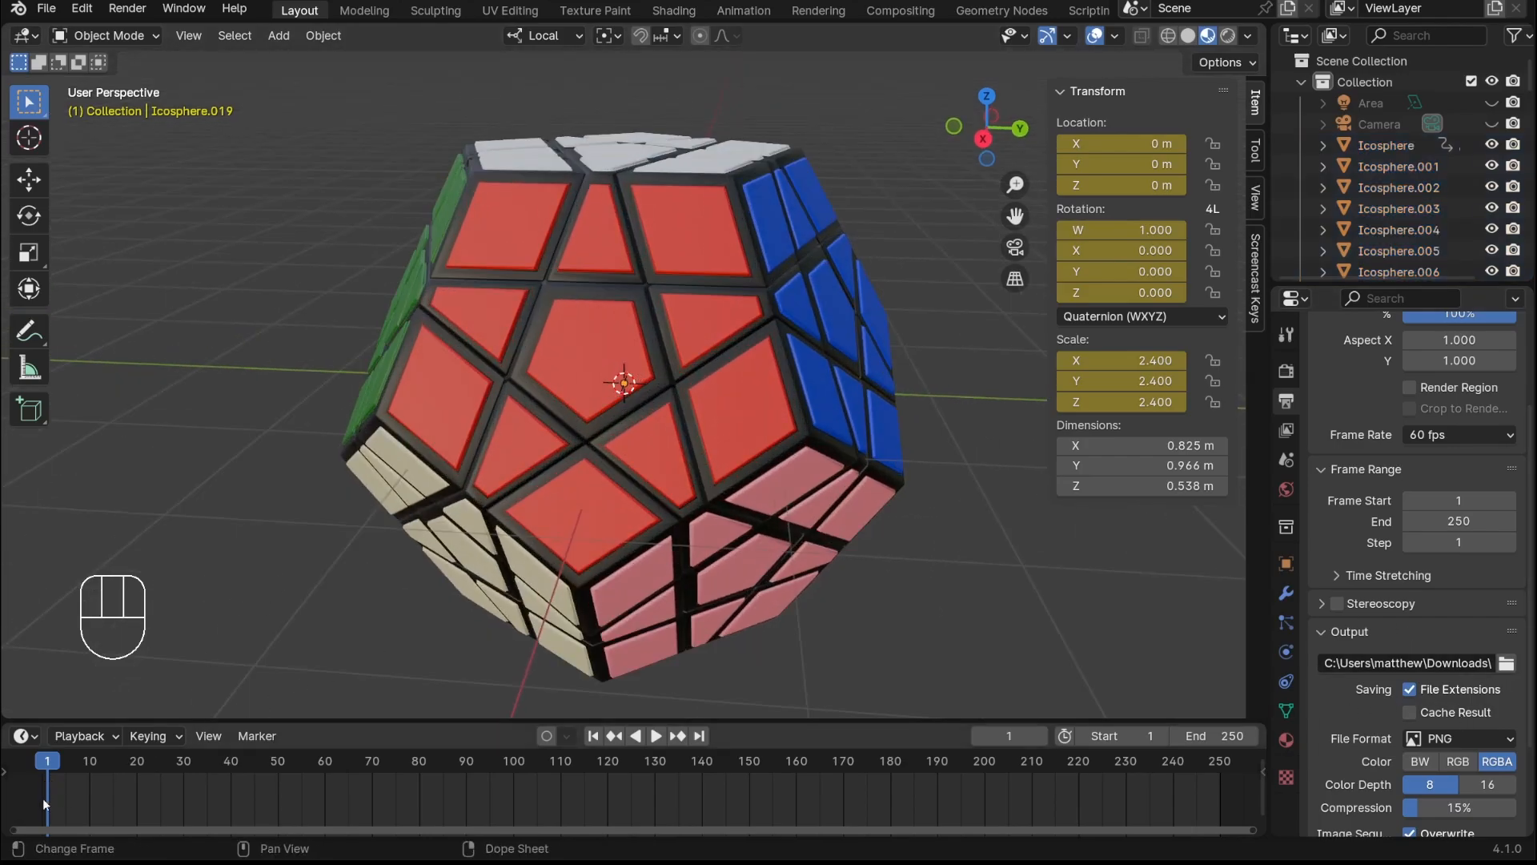
{"action": "left_click_drag", "start_coordinate": [93, 757], "coordinate": [232, 788]}
{"action": "scroll", "coordinate": [596, 430], "scroll_direction": "down", "scroll_amount": 3}
{"action": "left_click_drag", "start_coordinate": [425, 200], "coordinate": [767, 233]}
{"action": "middle_click_drag", "start_coordinate": [839, 281], "coordinate": [906, 393]}
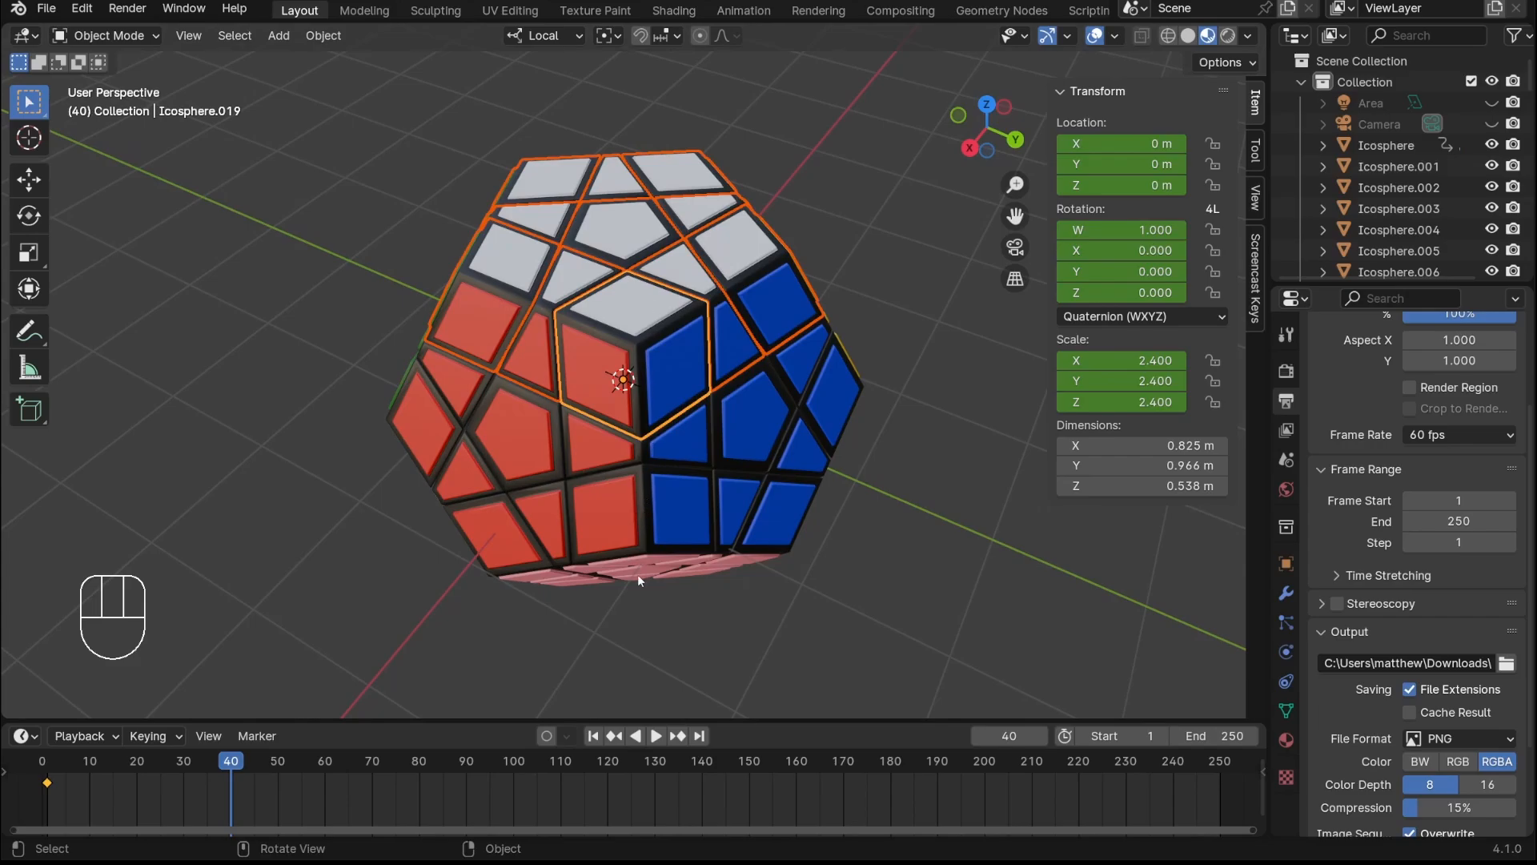
{"action": "key", "text": "r"}
{"action": "type", "text": "z"}
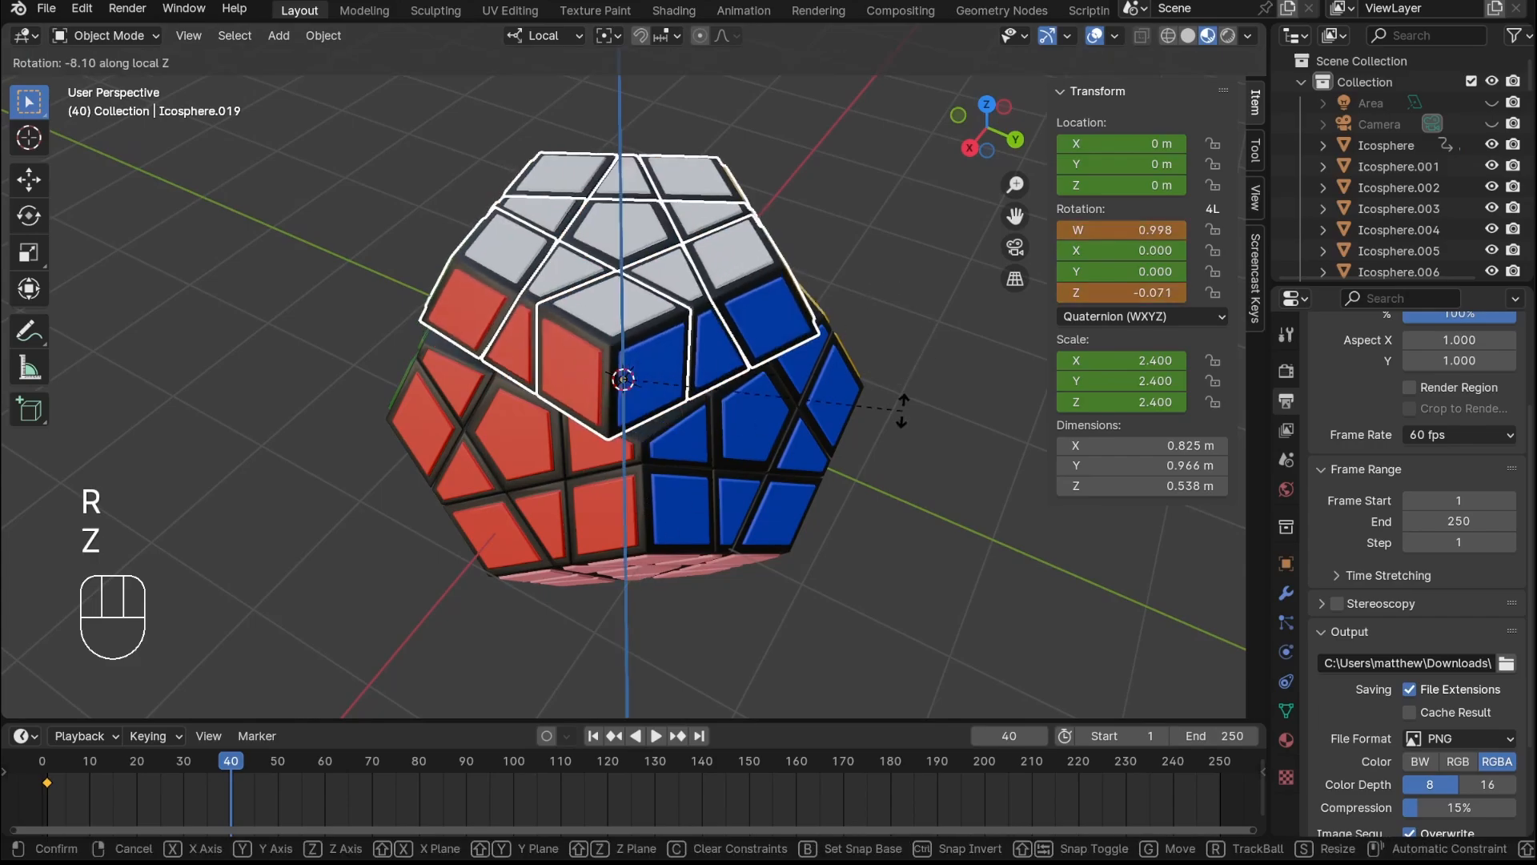
{"action": "type", "text": "72"}
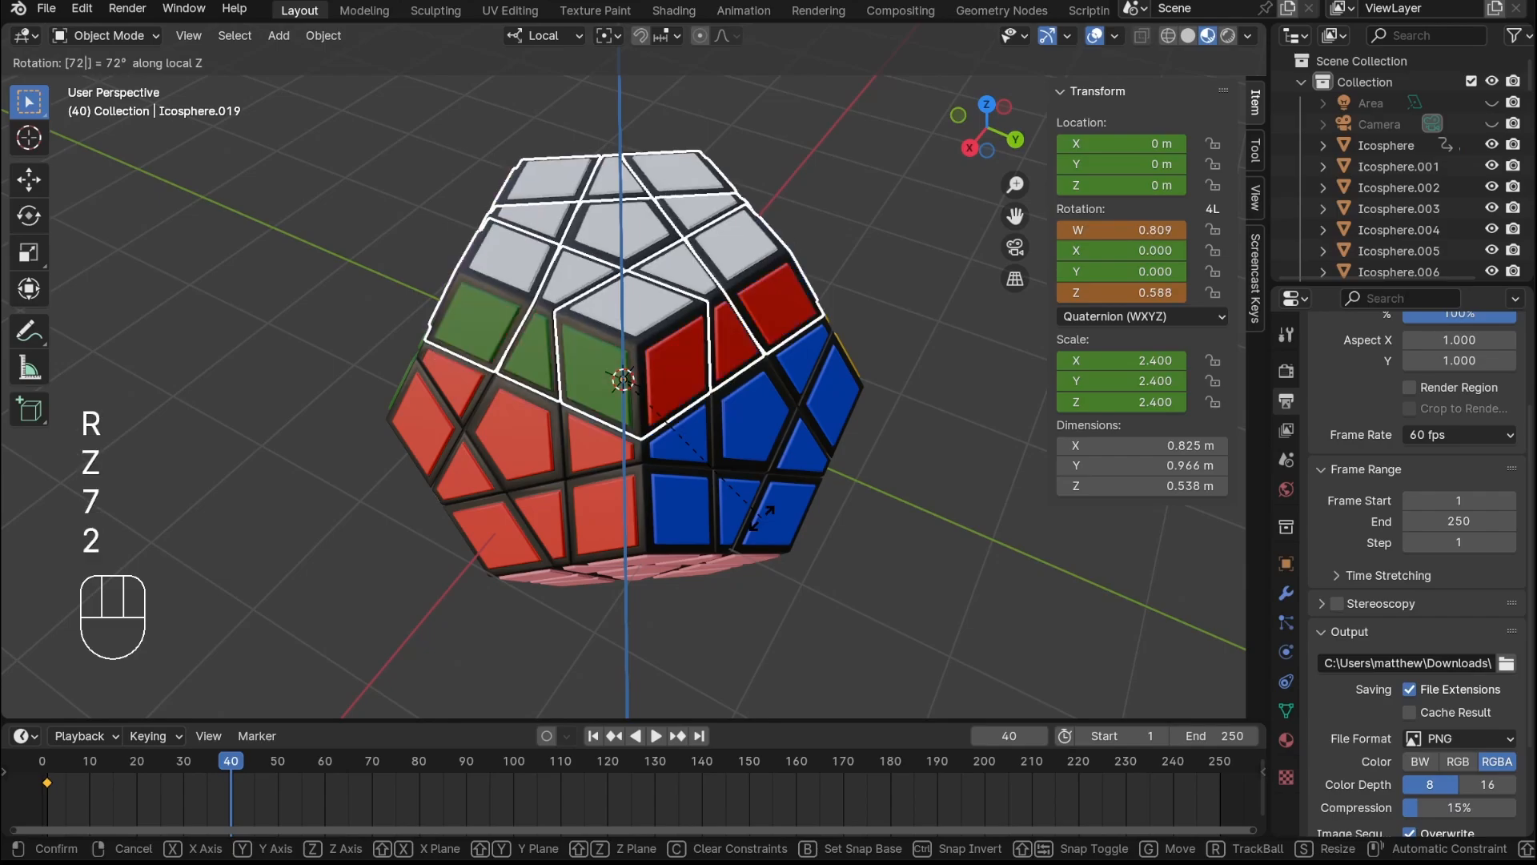
{"action": "key", "text": "Return"}
{"action": "key", "text": "a"}
{"action": "key", "text": "i"}
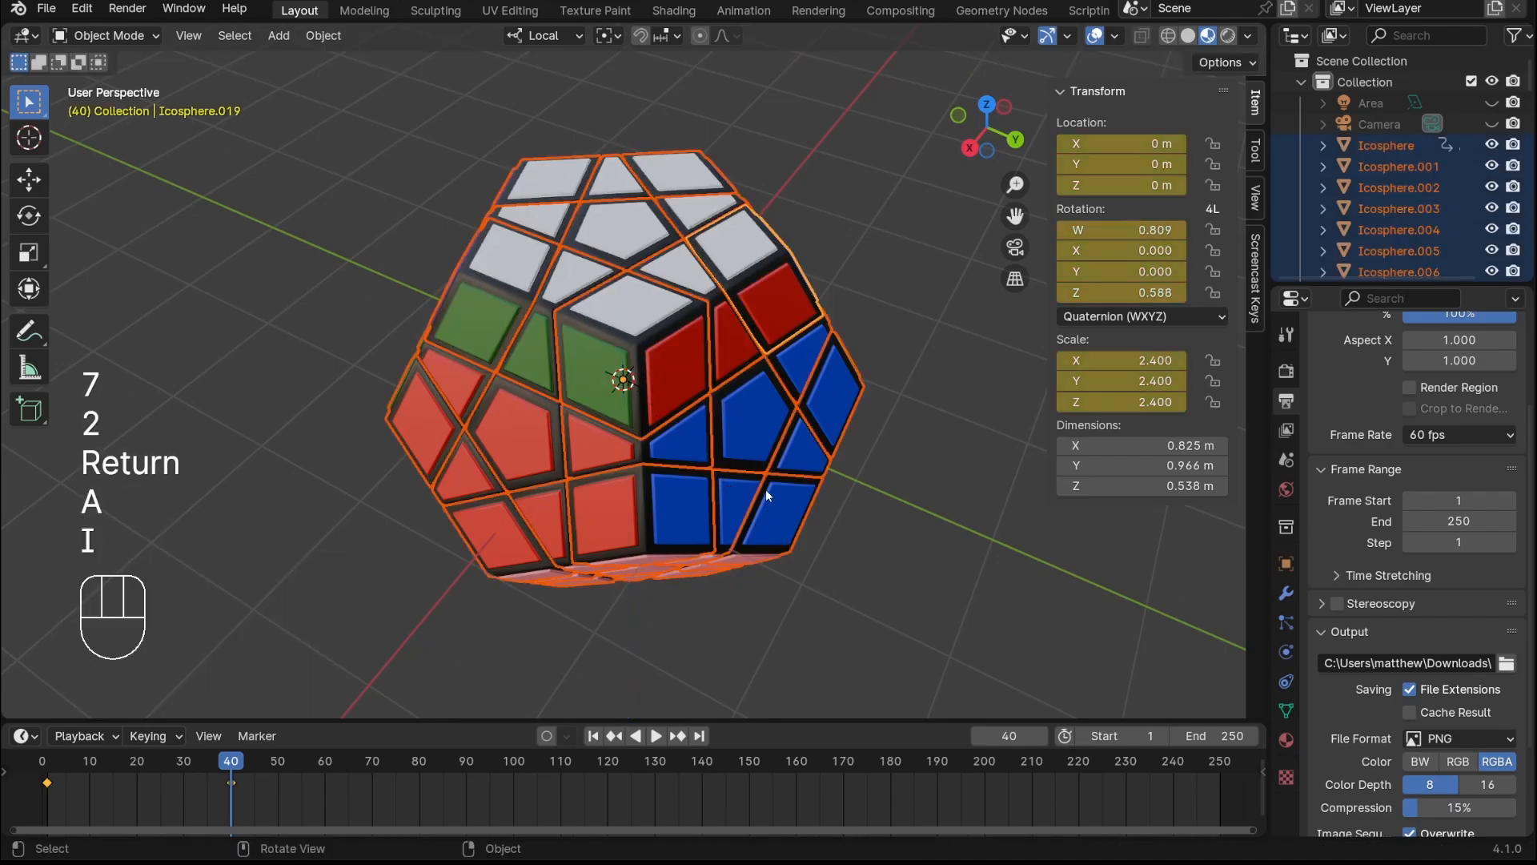
Play the animation from the first frame to check the top layer's turn
{"action": "left_click_drag", "start_coordinate": [237, 758], "coordinate": [44, 758]}
{"action": "middle_click_drag", "start_coordinate": [896, 541], "coordinate": [939, 470]}
{"action": "key", "text": "space"}
{"action": "key", "text": "space"}
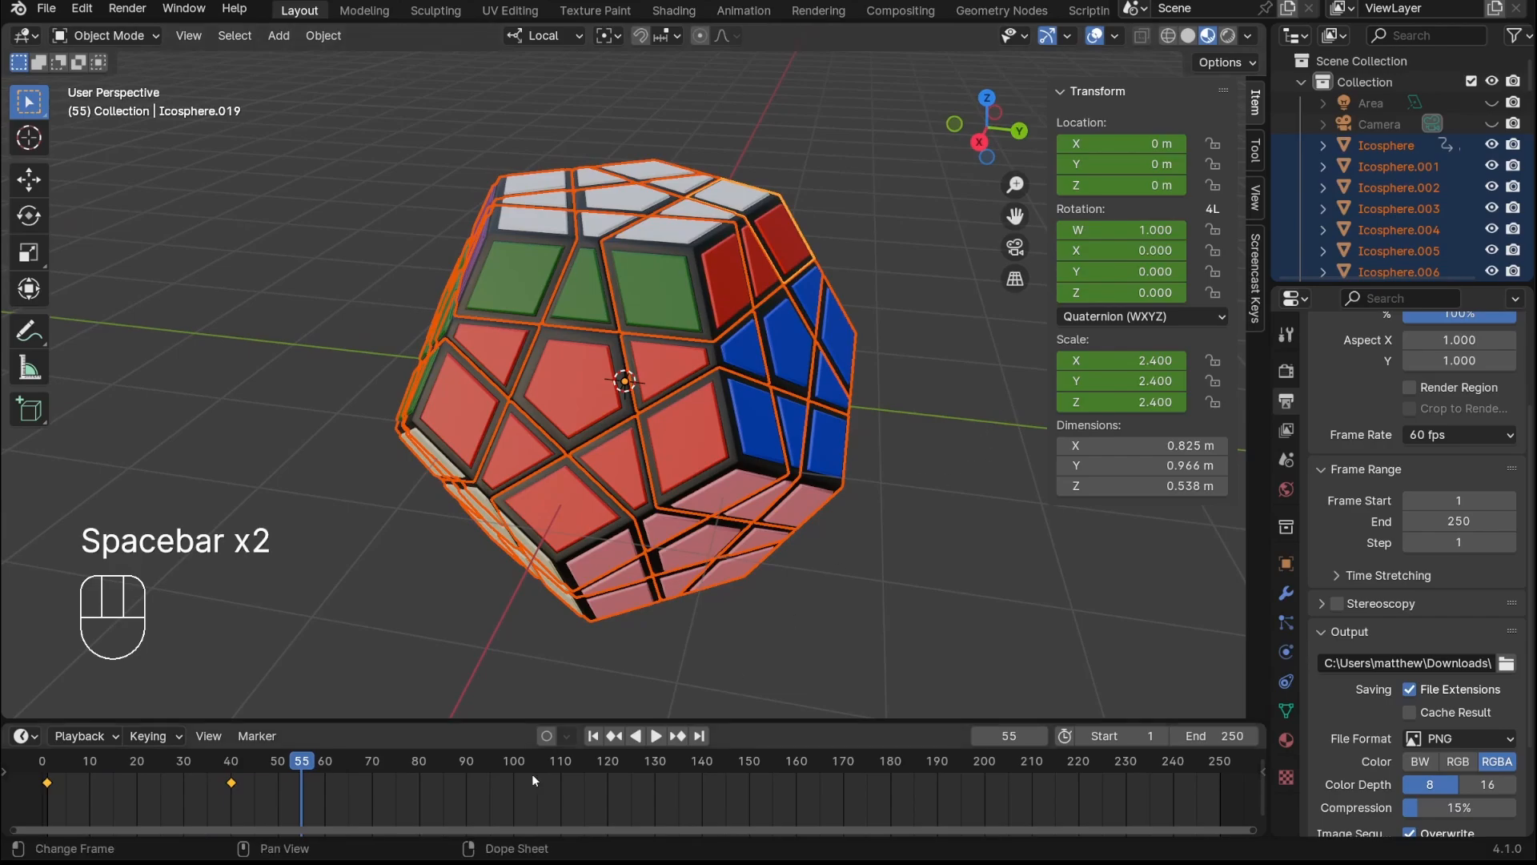
Go to frame 80 and select all pieces of the blue face's layer, making its pentagonal centre piece the active one
{"action": "left_click_drag", "start_coordinate": [414, 766], "coordinate": [420, 766]}
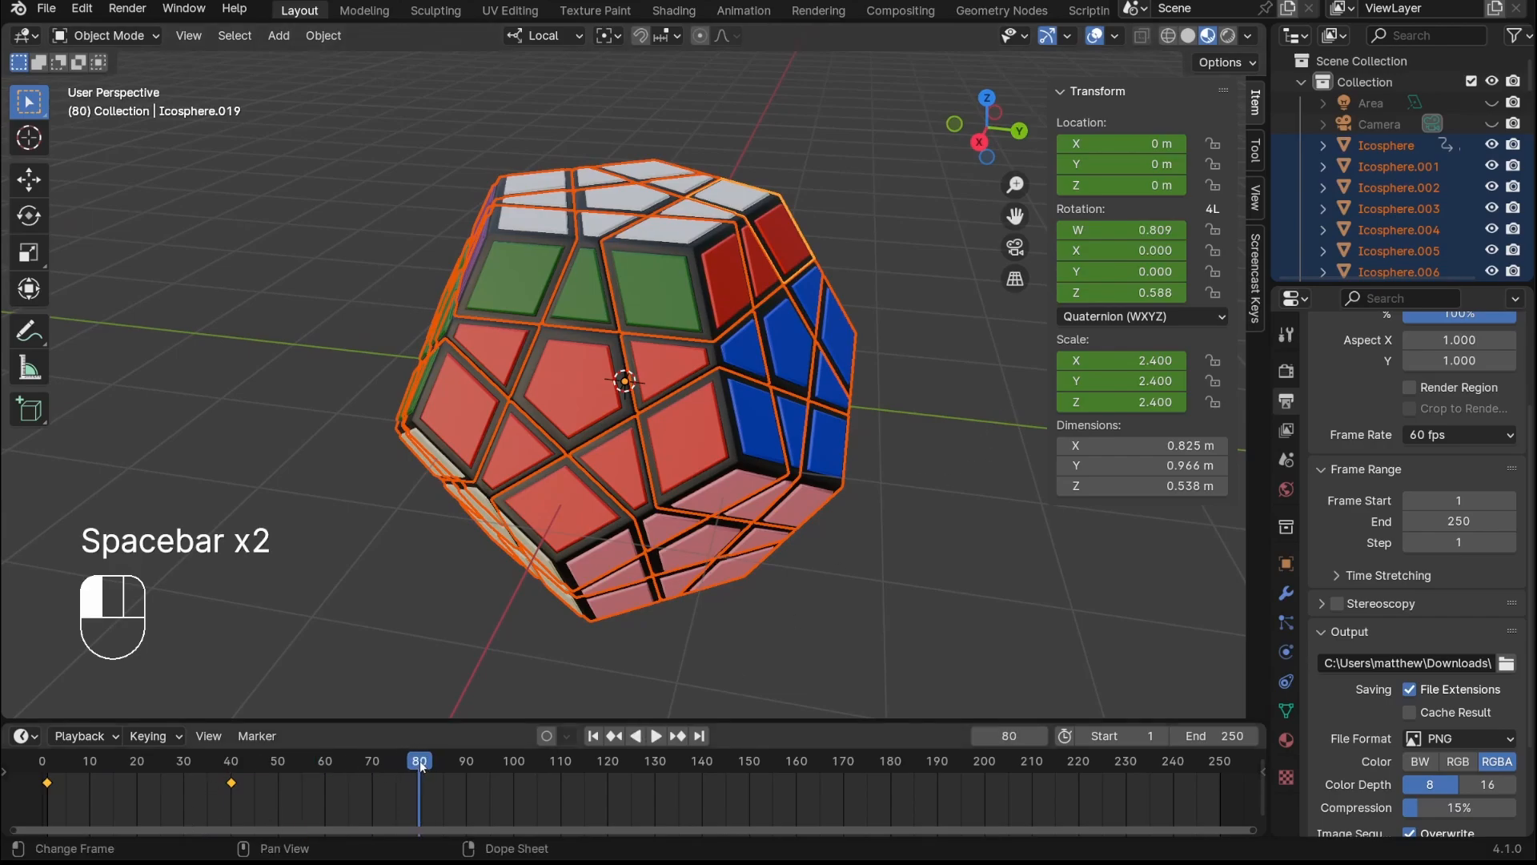
{"action": "left_click", "coordinate": [875, 594]}
{"action": "middle_click_drag", "start_coordinate": [864, 512], "coordinate": [905, 471]}
{"action": "middle_click_drag", "start_coordinate": [871, 381], "coordinate": [760, 246]}
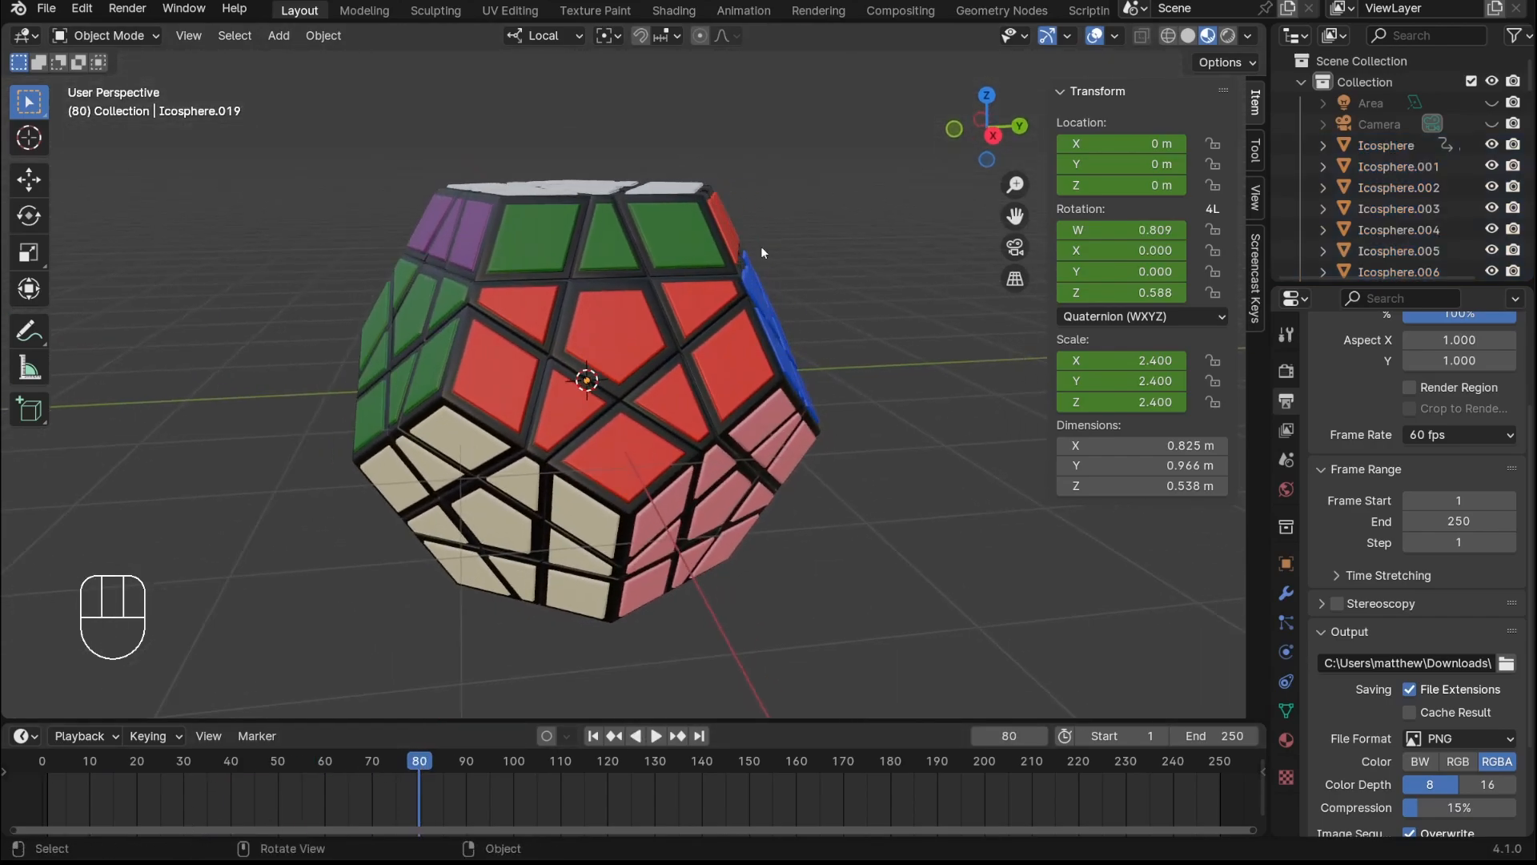
{"action": "left_click", "coordinate": [748, 249]}
{"action": "left_click", "coordinate": [775, 391], "text": "shift"}
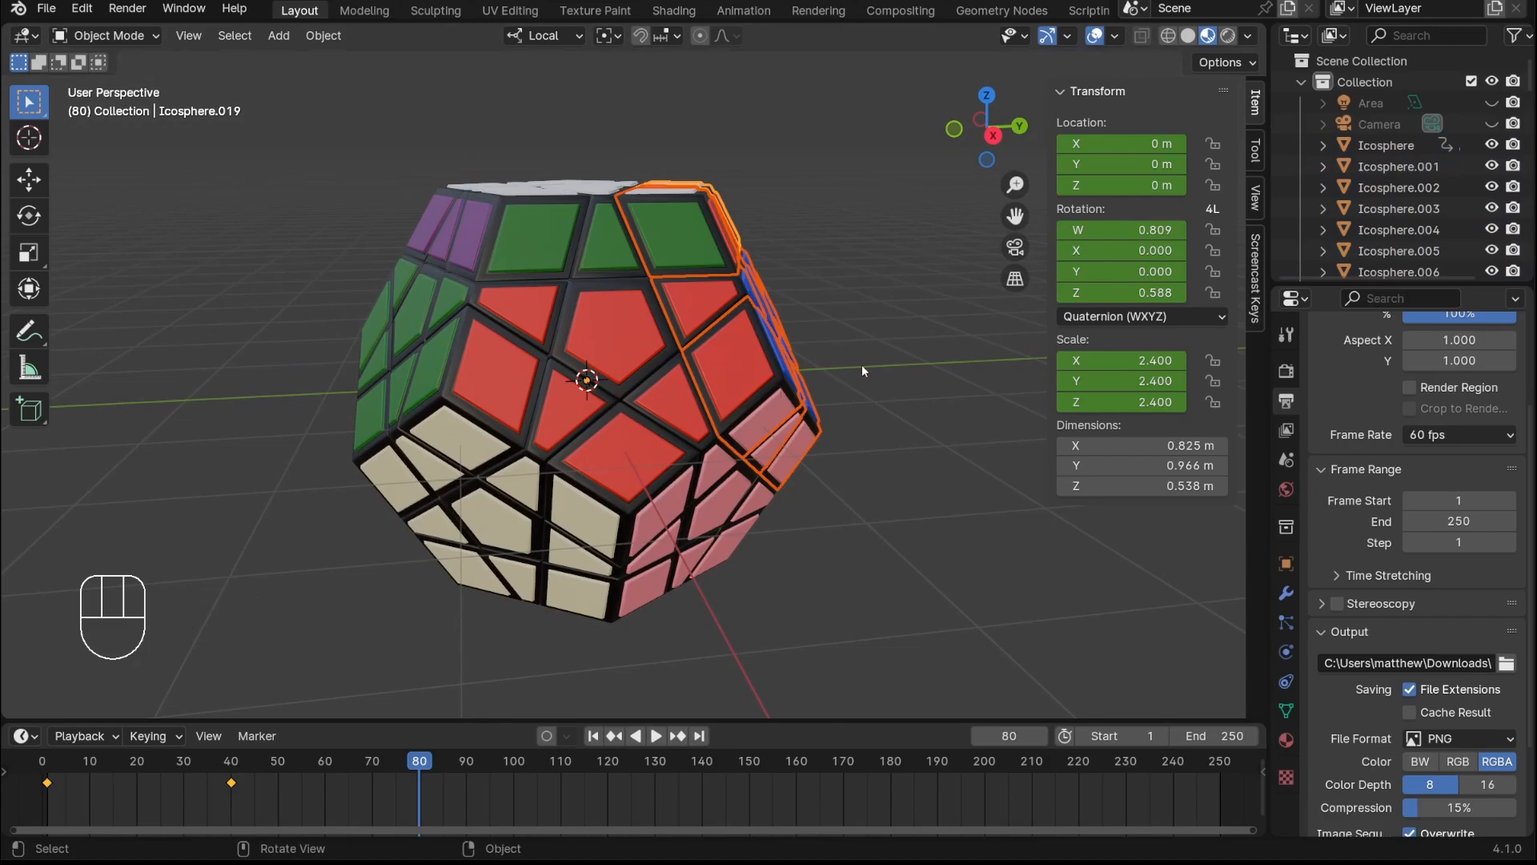
{"action": "middle_click_drag", "start_coordinate": [862, 363], "coordinate": [697, 337]}
{"action": "left_click", "coordinate": [664, 325], "text": "shift"}
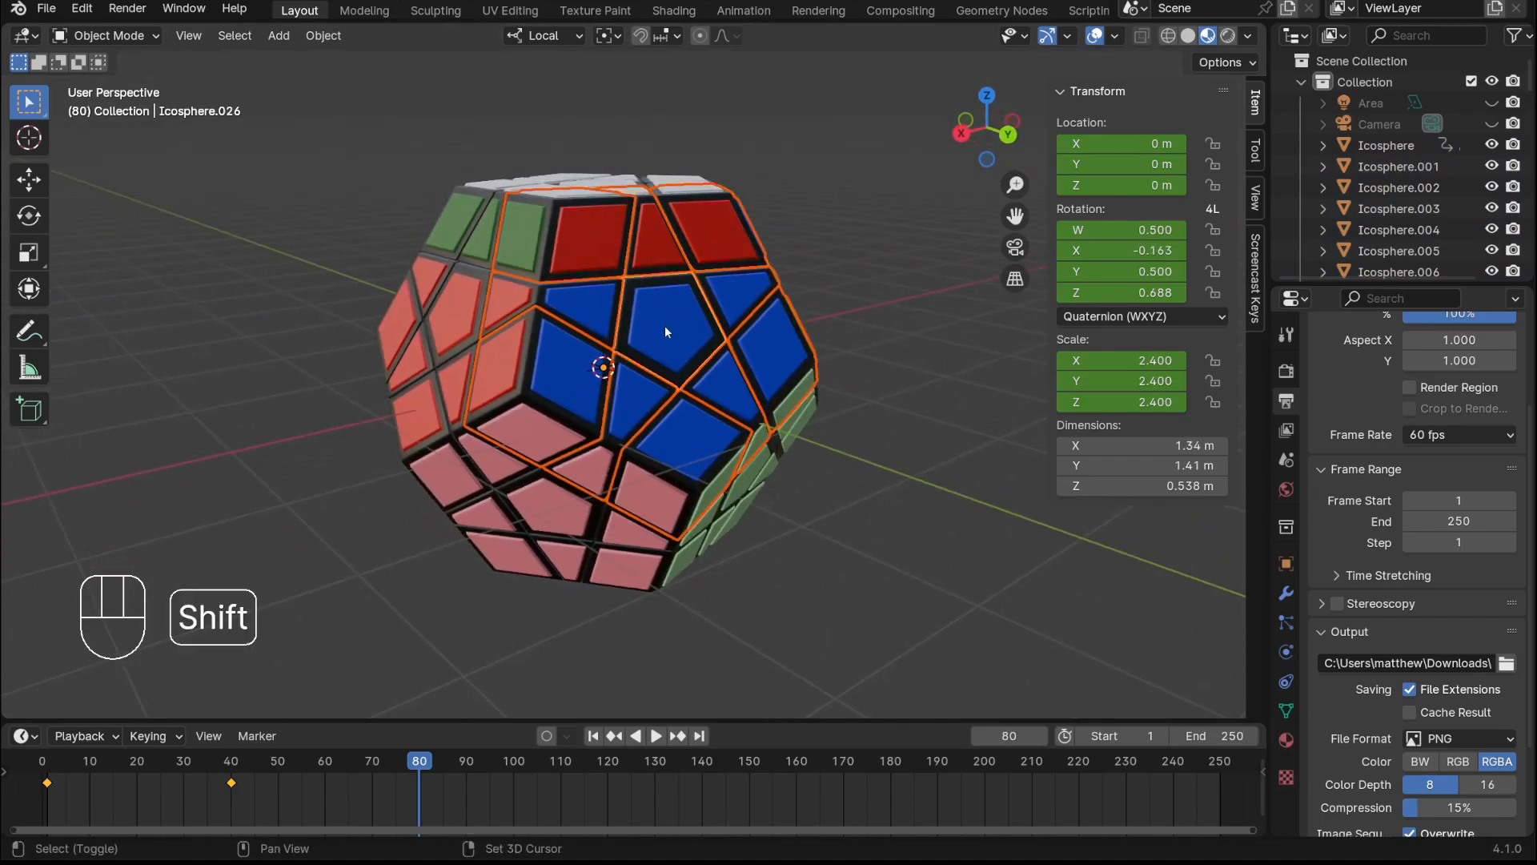
{"action": "scroll", "coordinate": [720, 313], "scroll_direction": "up", "scroll_amount": 4}
{"action": "scroll", "coordinate": [640, 305], "scroll_direction": "up", "scroll_amount": 3}
{"action": "scroll", "coordinate": [650, 281], "scroll_direction": "down", "scroll_amount": 2}
{"action": "middle_click_drag", "start_coordinate": [650, 282], "coordinate": [738, 349], "text": "shift"}
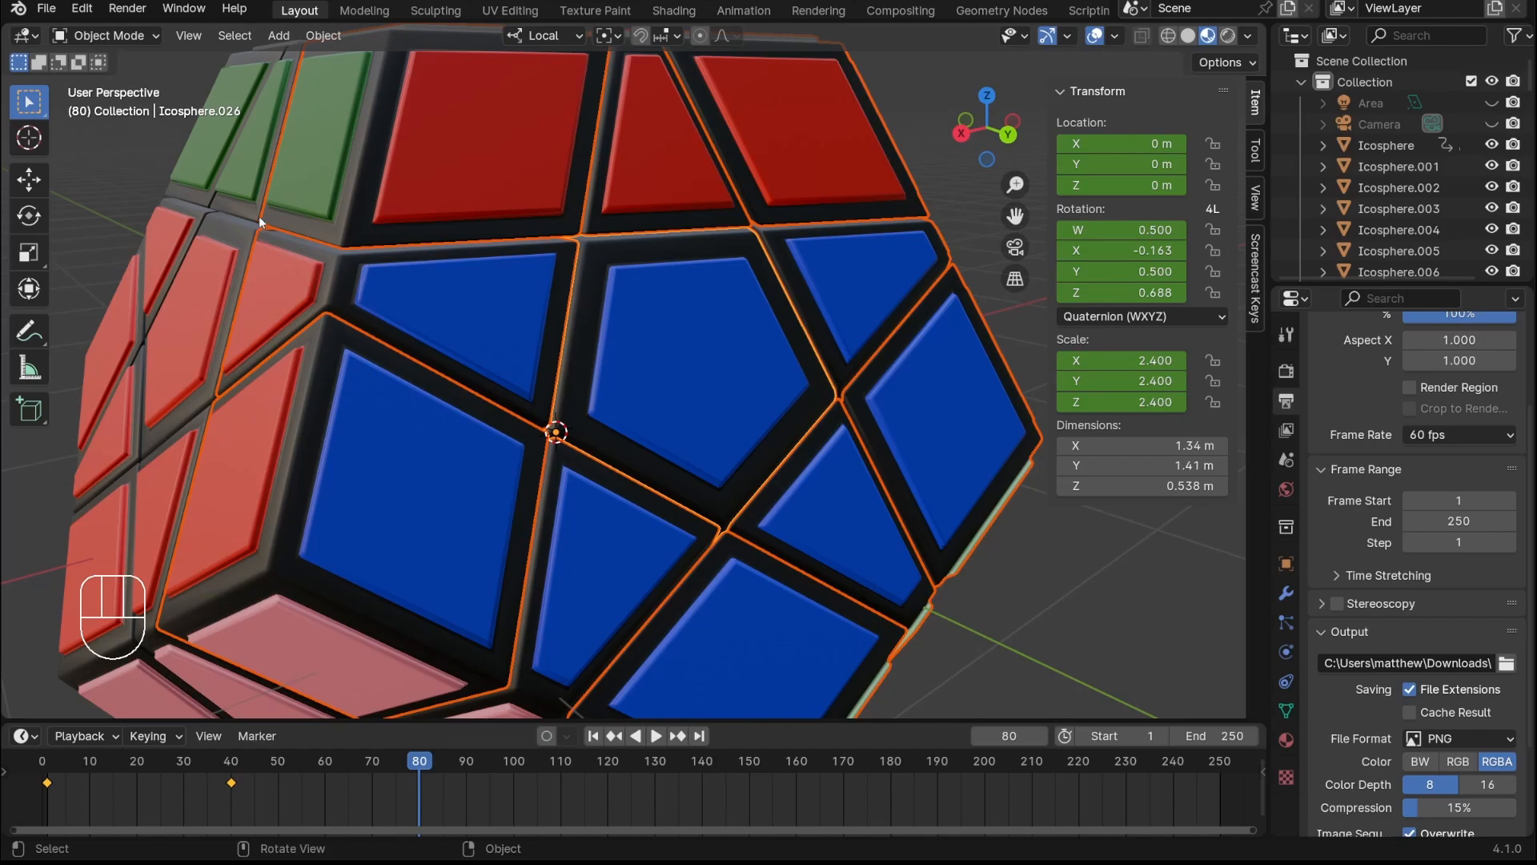
{"action": "scroll", "coordinate": [760, 462], "scroll_direction": "down", "scroll_amount": 5}
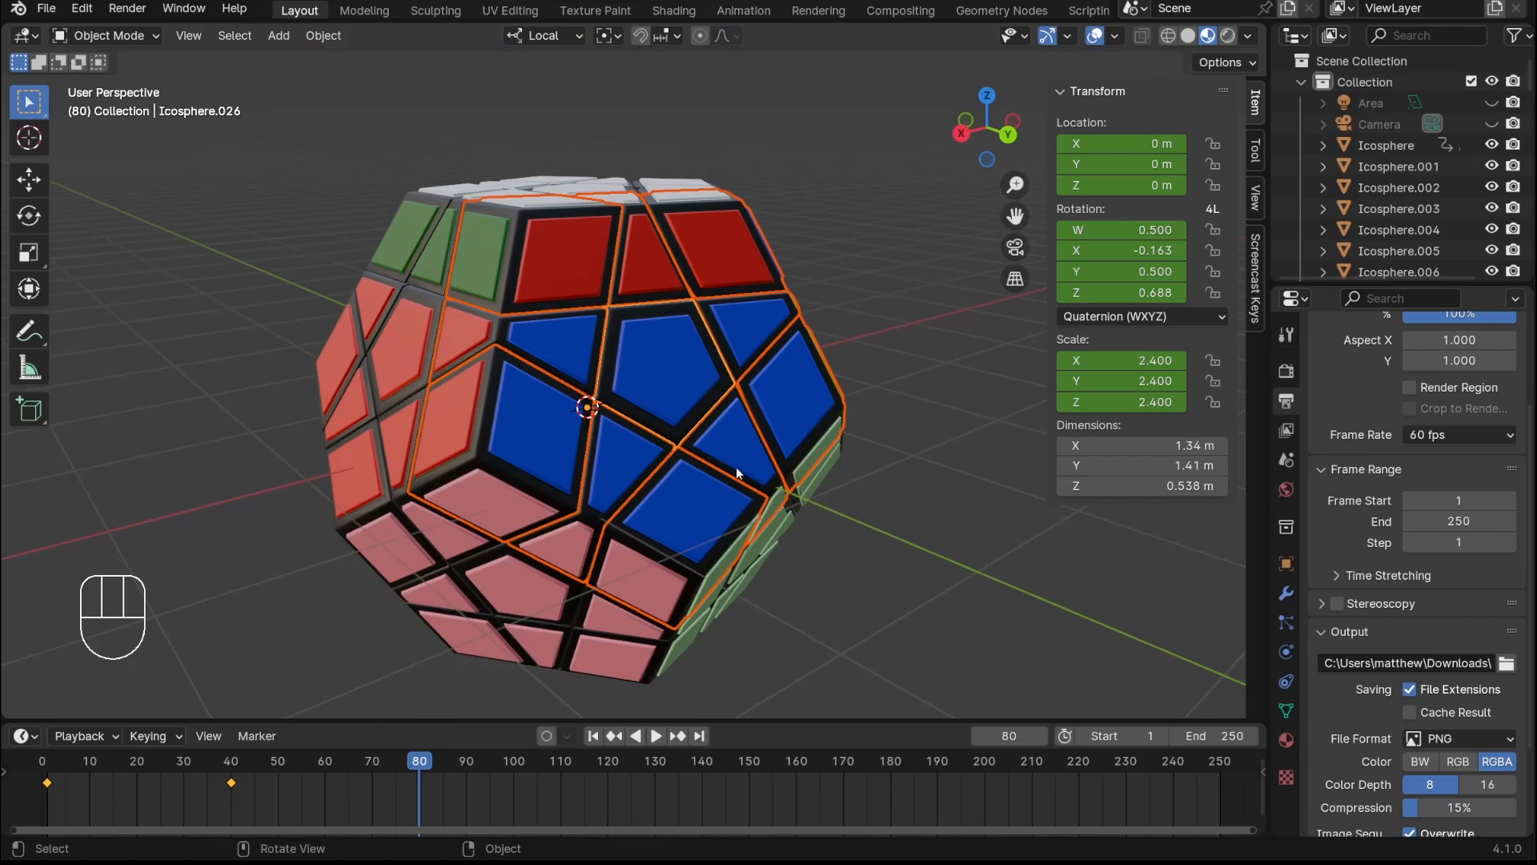
{"action": "middle_click_drag", "start_coordinate": [737, 472], "coordinate": [737, 450]}
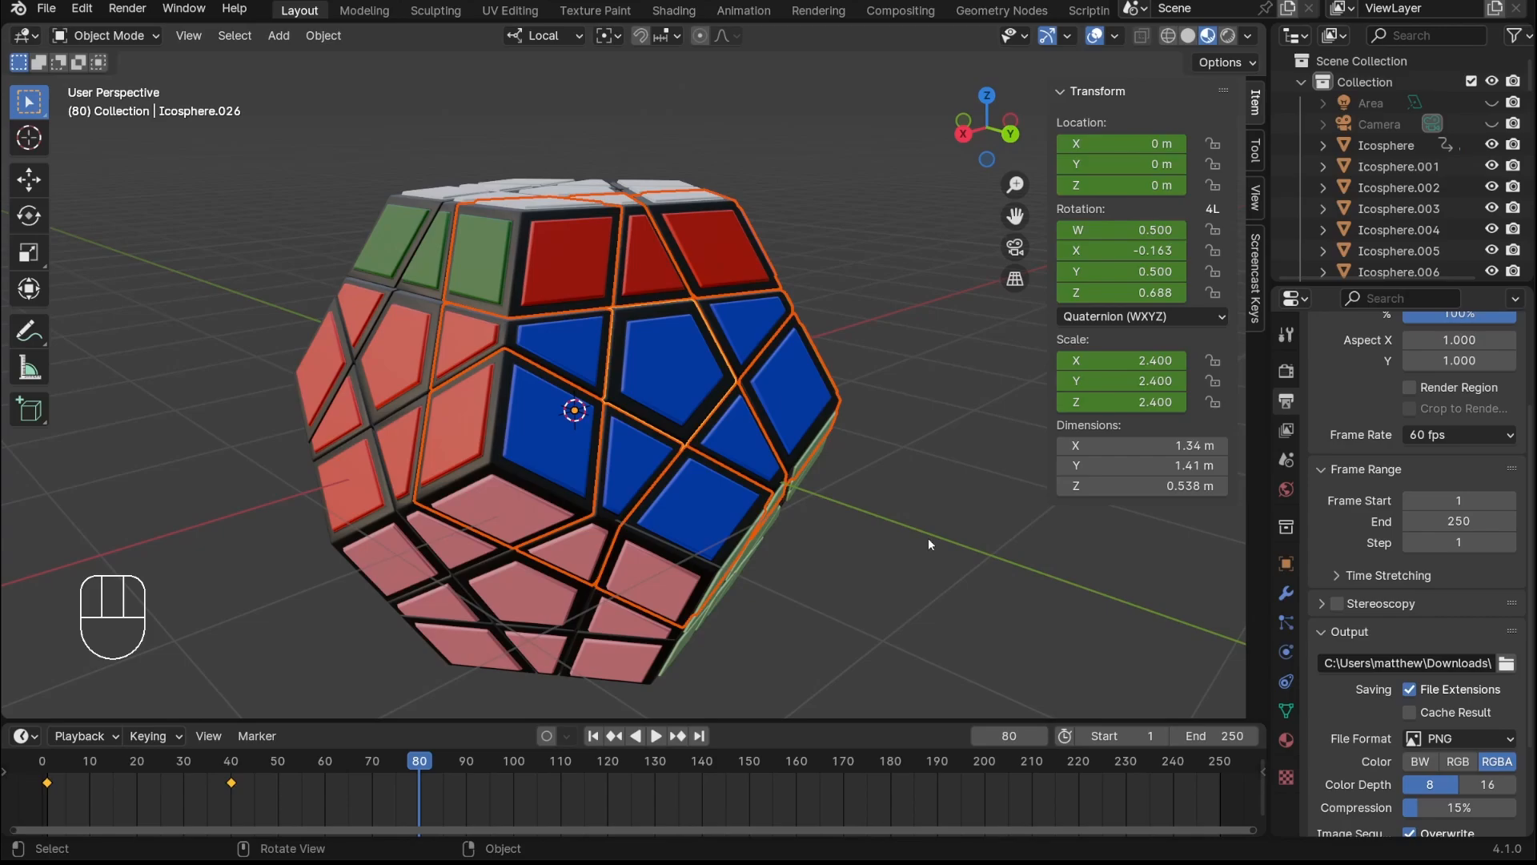
{"action": "key", "text": "g"}
{"action": "key", "text": "z"}
{"action": "right_click", "coordinate": [750, 280]}
{"action": "key", "text": "r"}
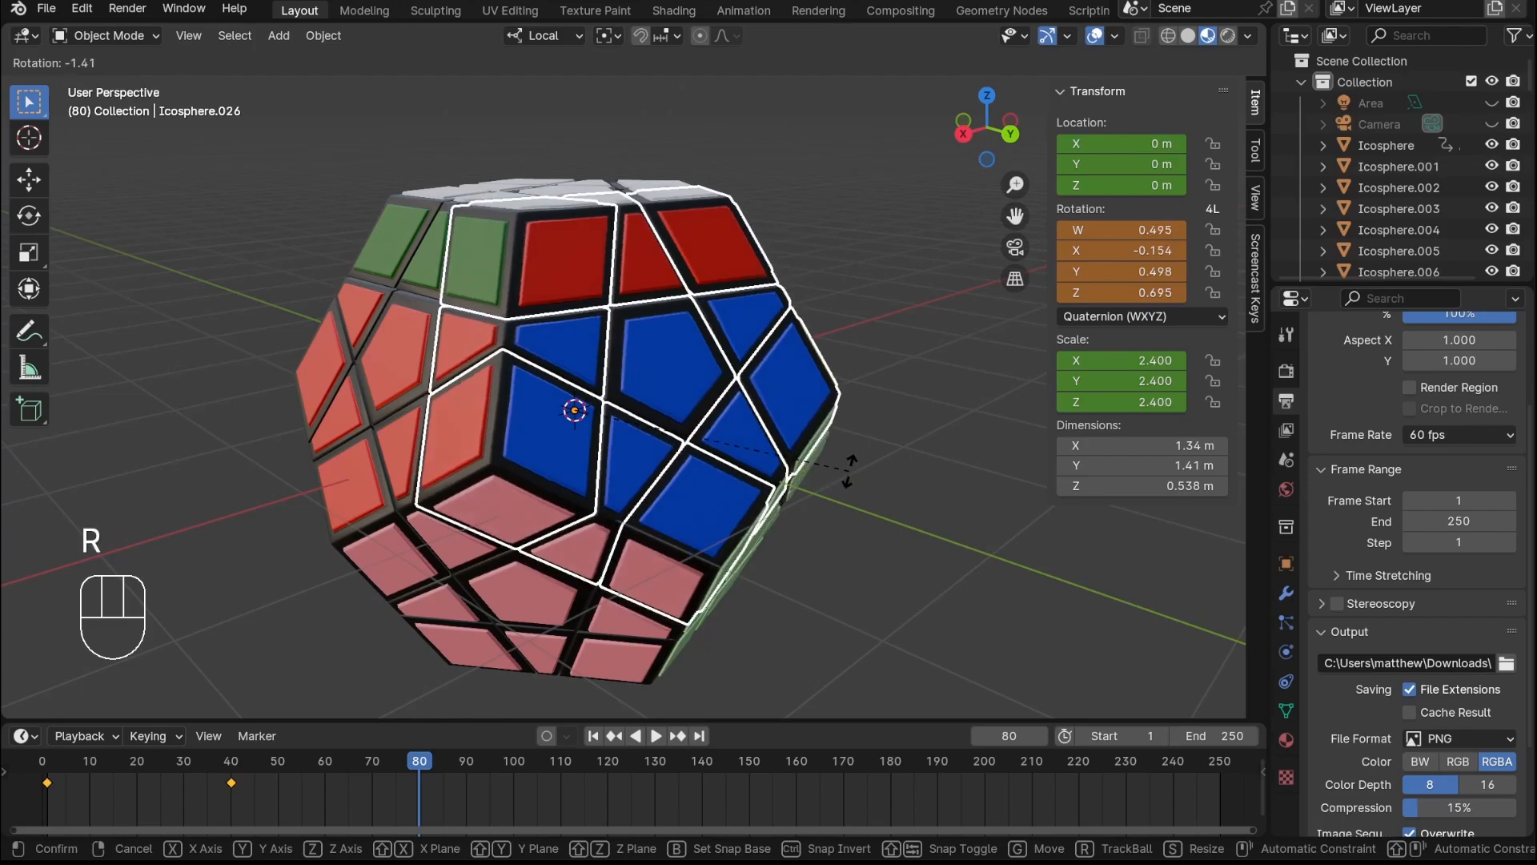
{"action": "key", "text": "z"}
{"action": "right_click", "coordinate": [855, 473]}
{"action": "key", "text": "r"}
{"action": "key", "text": "z"}
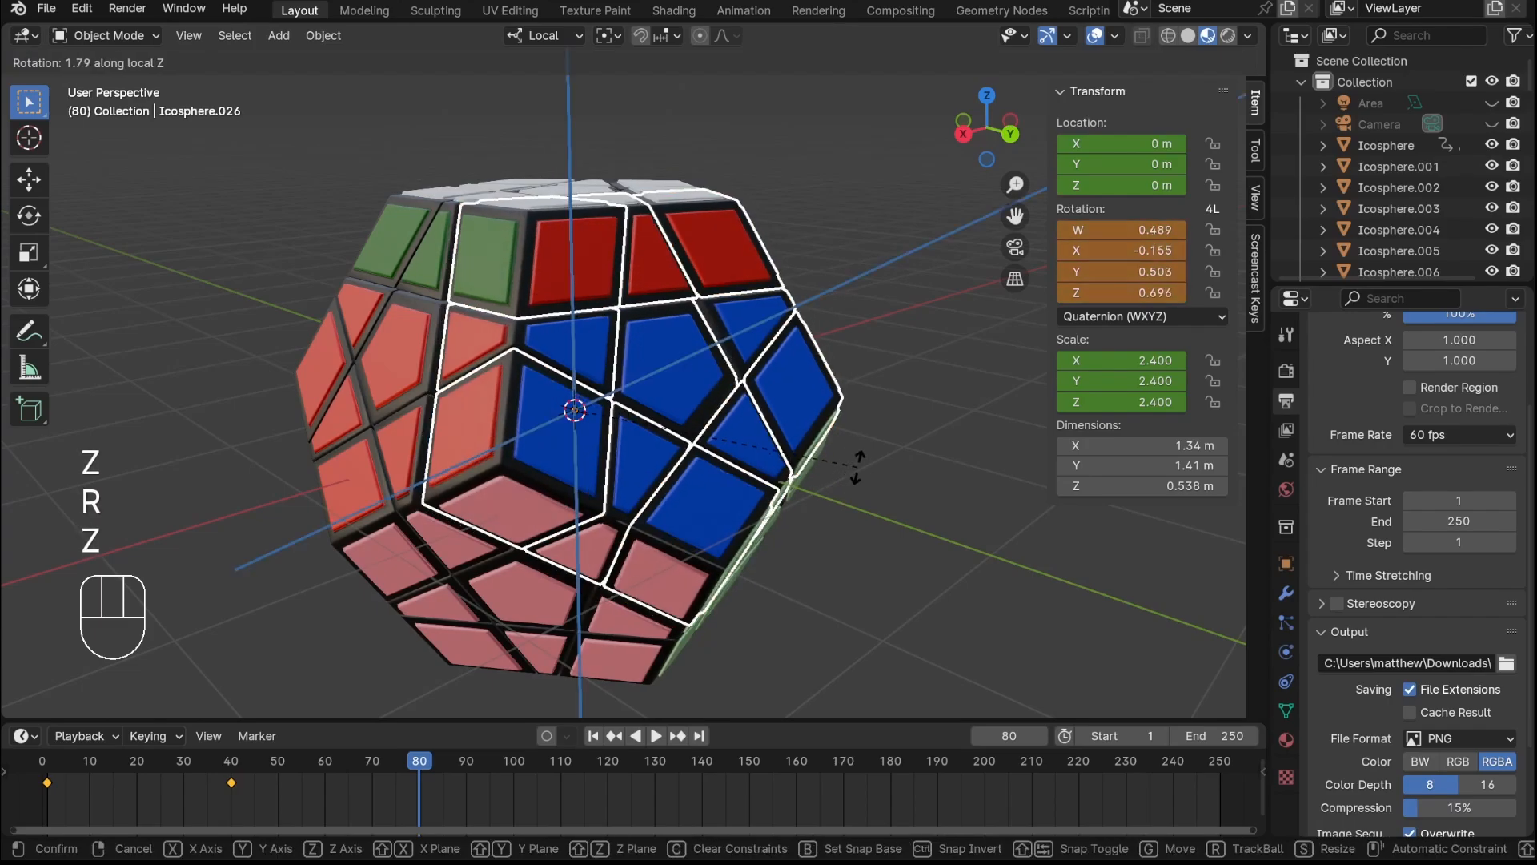
{"action": "right_click", "coordinate": [683, 367]}
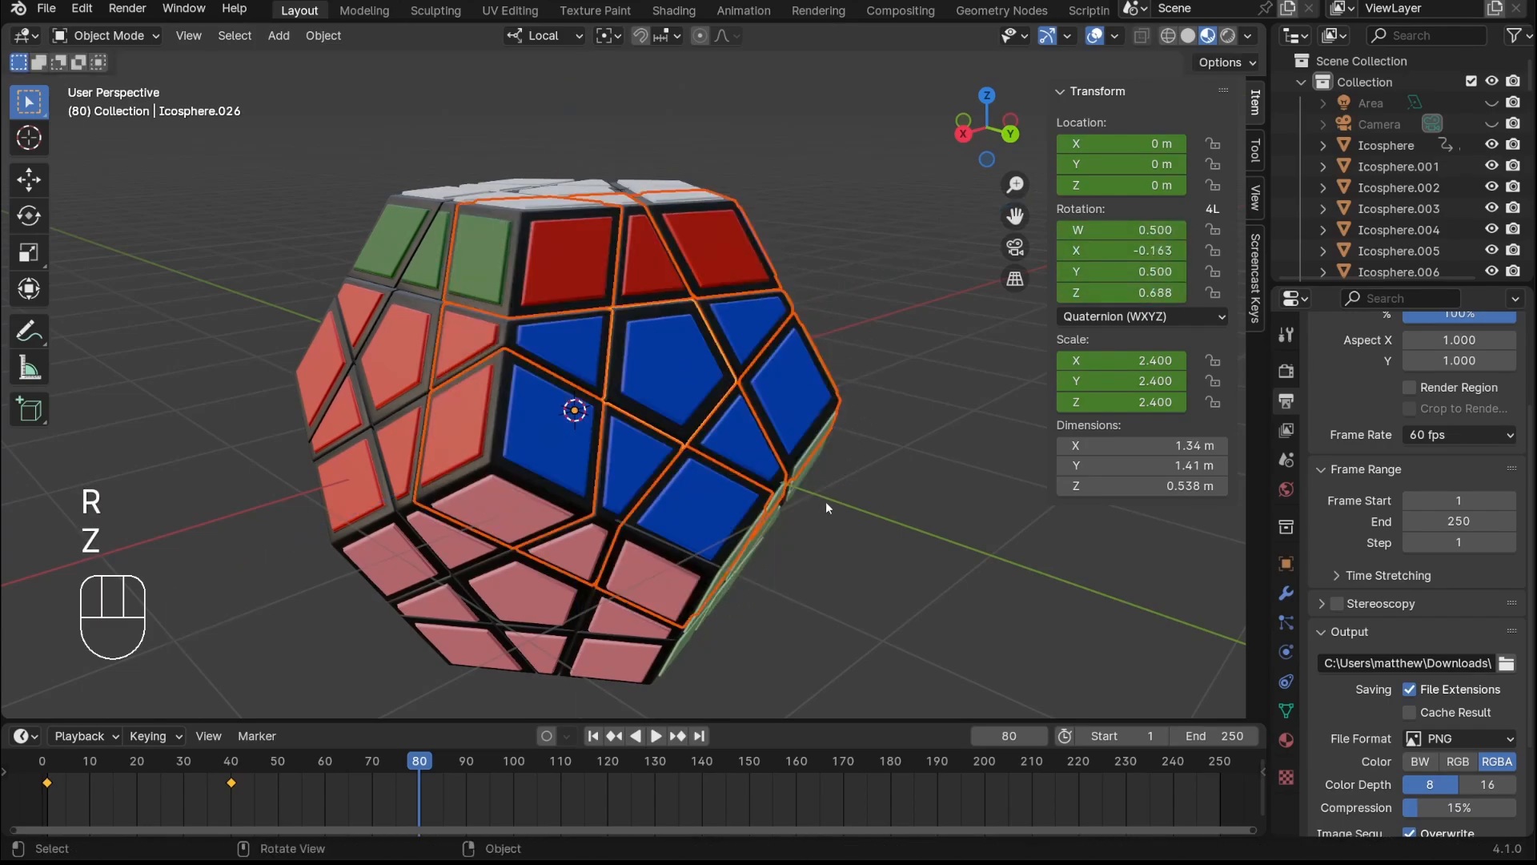
{"action": "key", "text": "r"}
{"action": "key", "text": "z"}
{"action": "key", "text": "z"}
{"action": "right_click", "coordinate": [661, 201]}
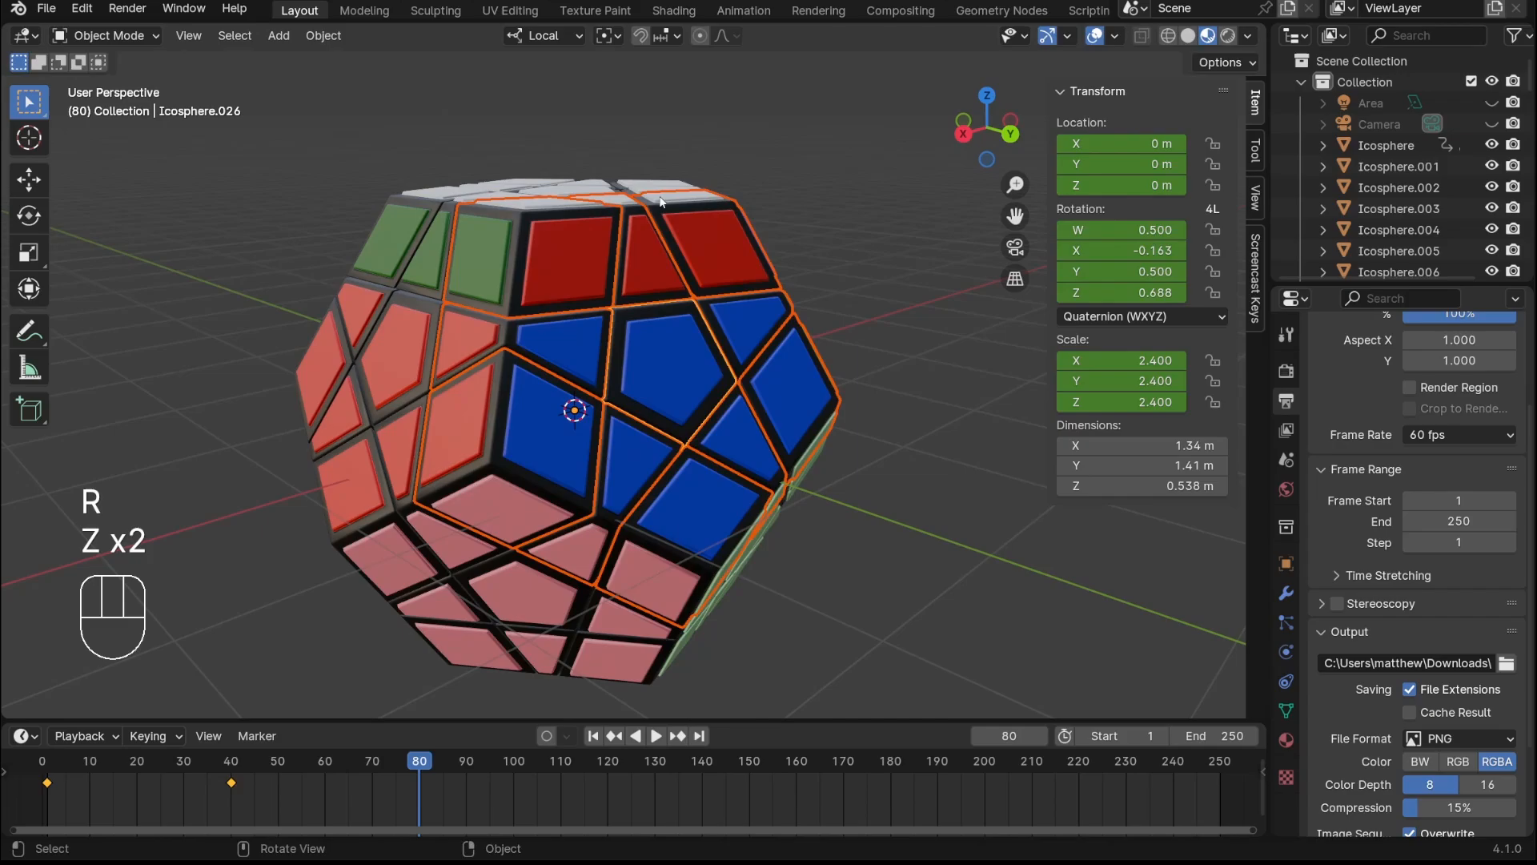
Set the transform orientation to Normal for turning the selected blue face's layer
{"action": "left_click", "coordinate": [607, 36]}
{"action": "left_click", "coordinate": [646, 80]}
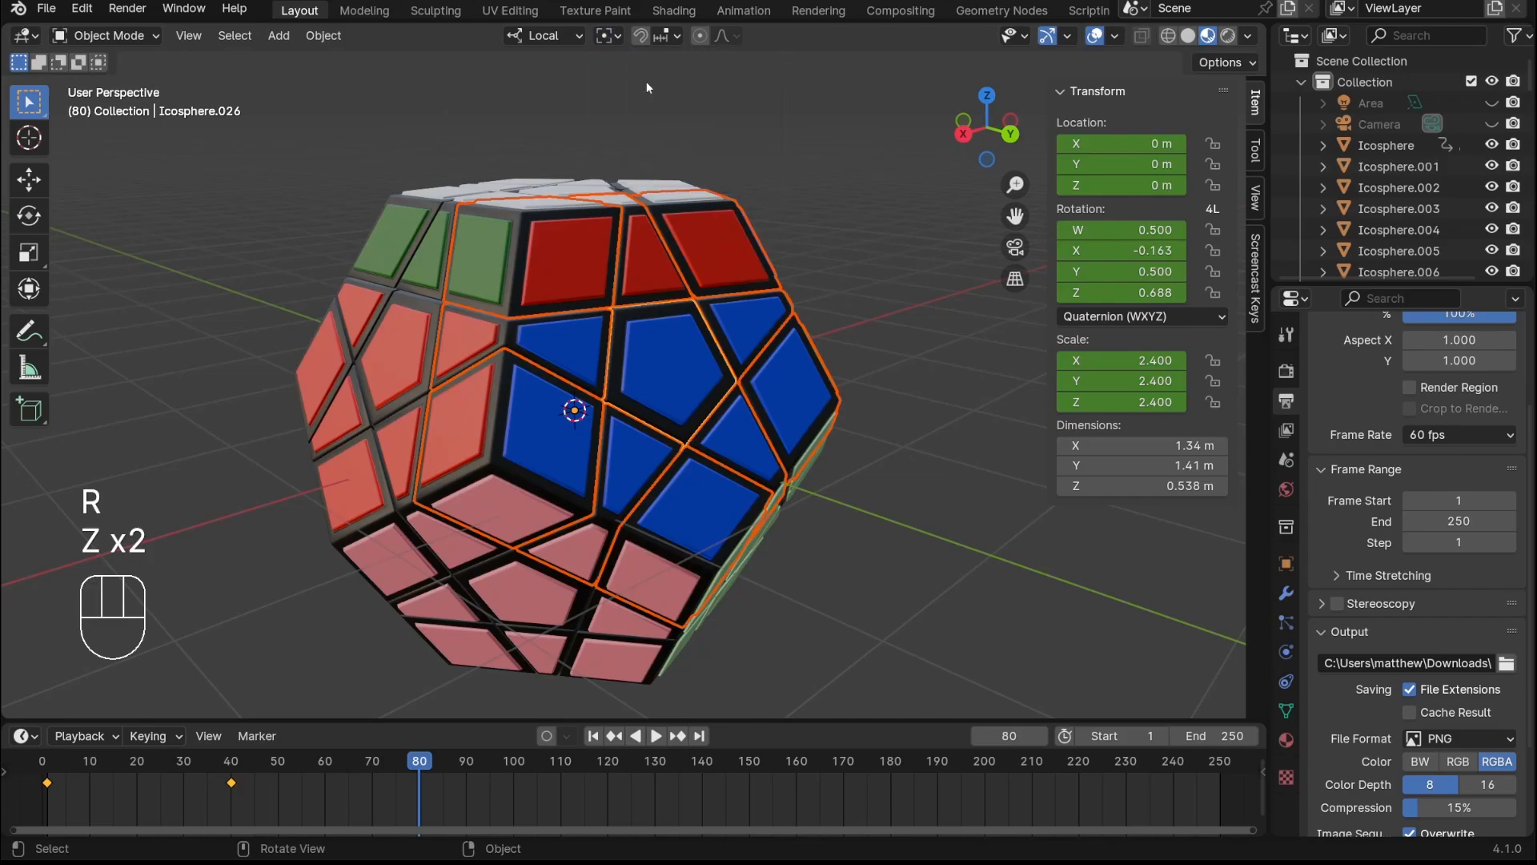
{"action": "left_click", "coordinate": [544, 36]}
{"action": "left_click", "coordinate": [531, 136]}
{"action": "key", "text": "r"}
{"action": "key", "text": "z"}
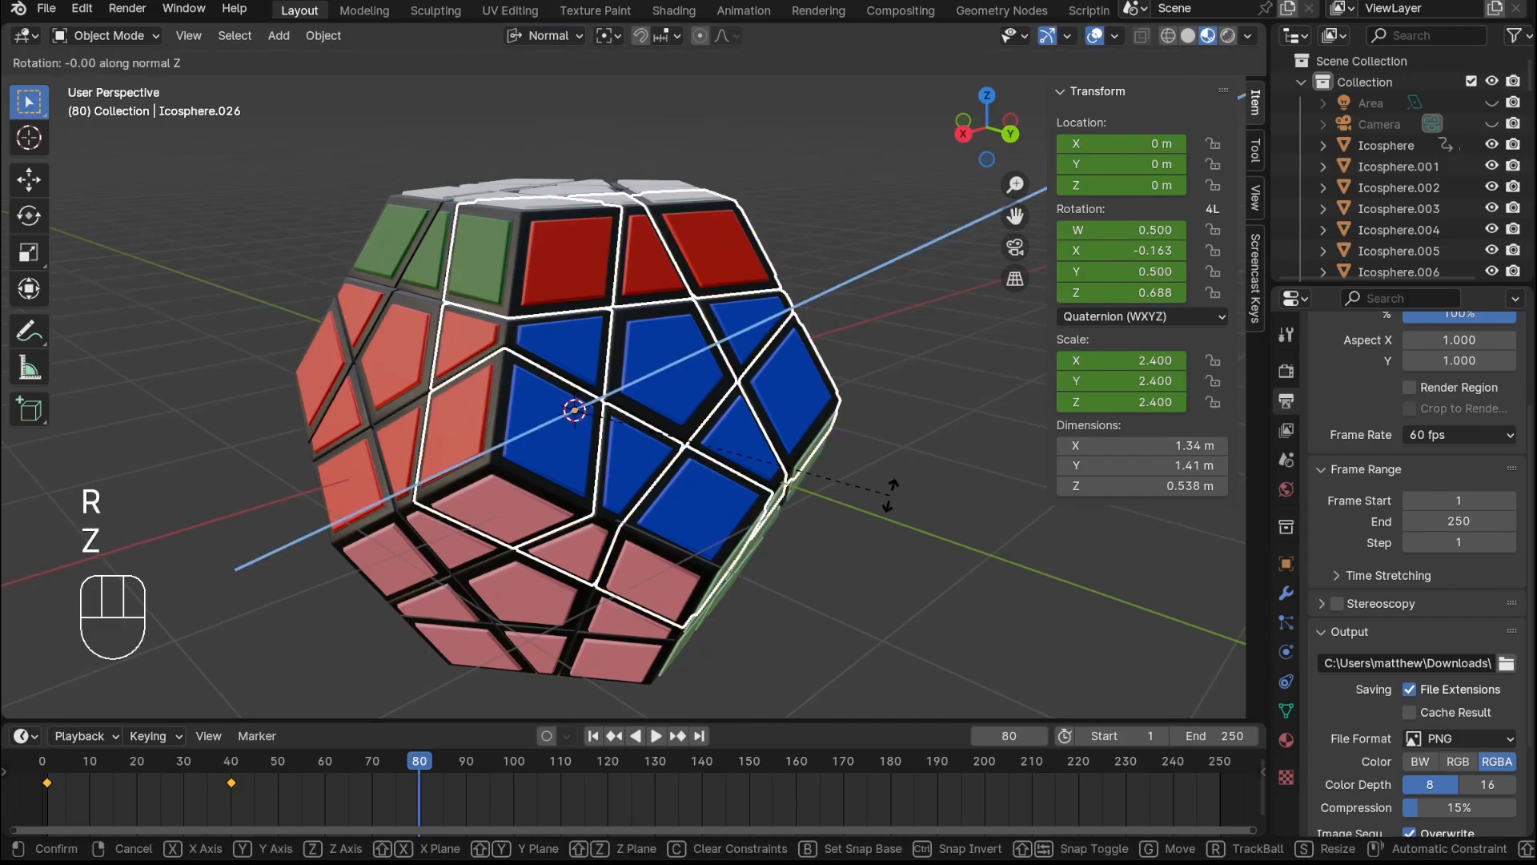
{"action": "right_click", "coordinate": [890, 494]}
{"action": "left_click", "coordinate": [544, 36]}
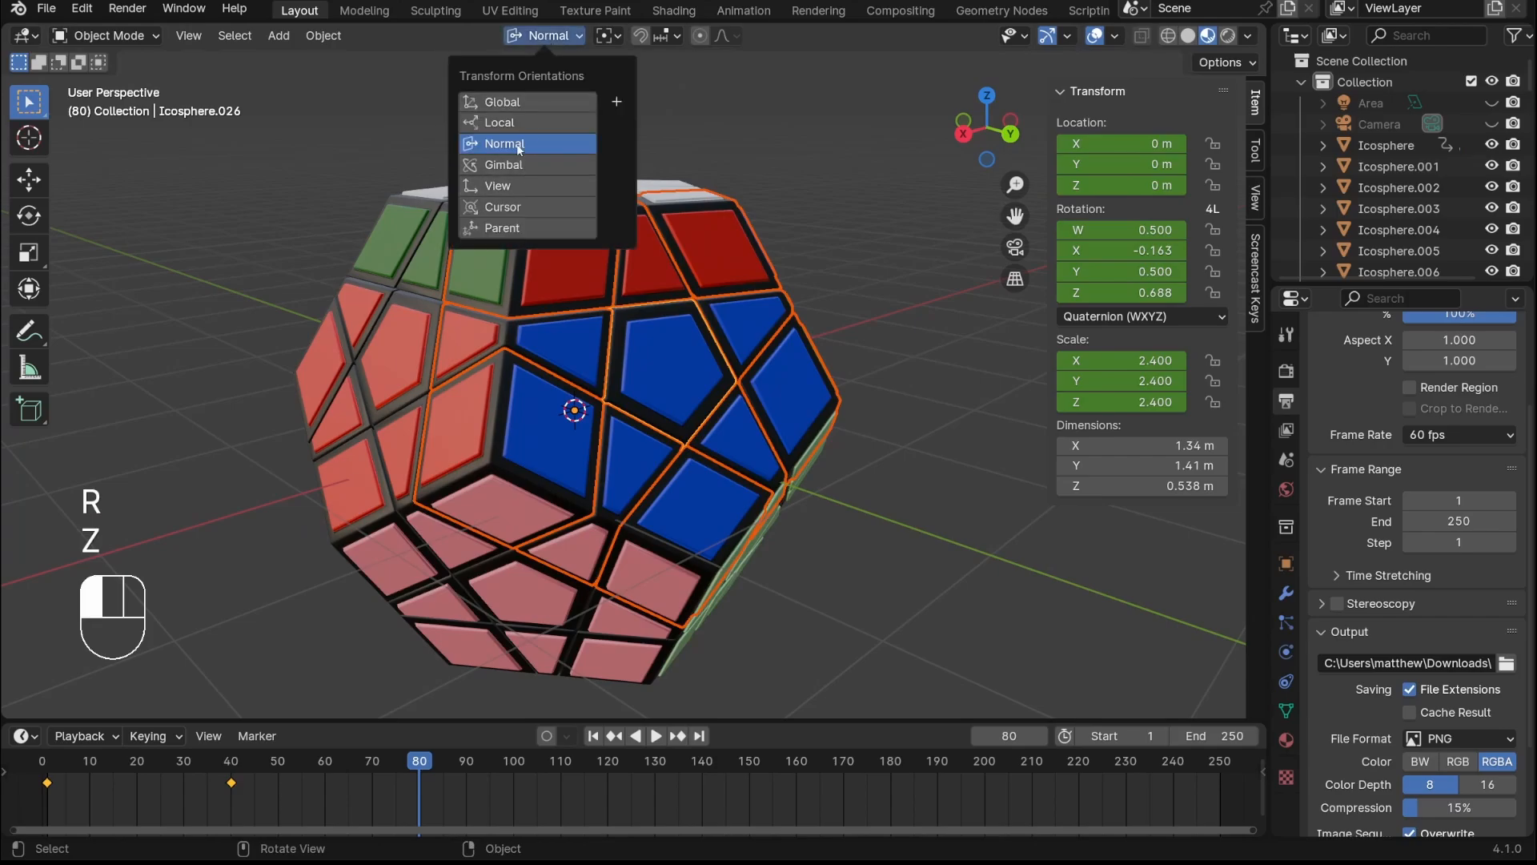
{"action": "left_click", "coordinate": [518, 145]}
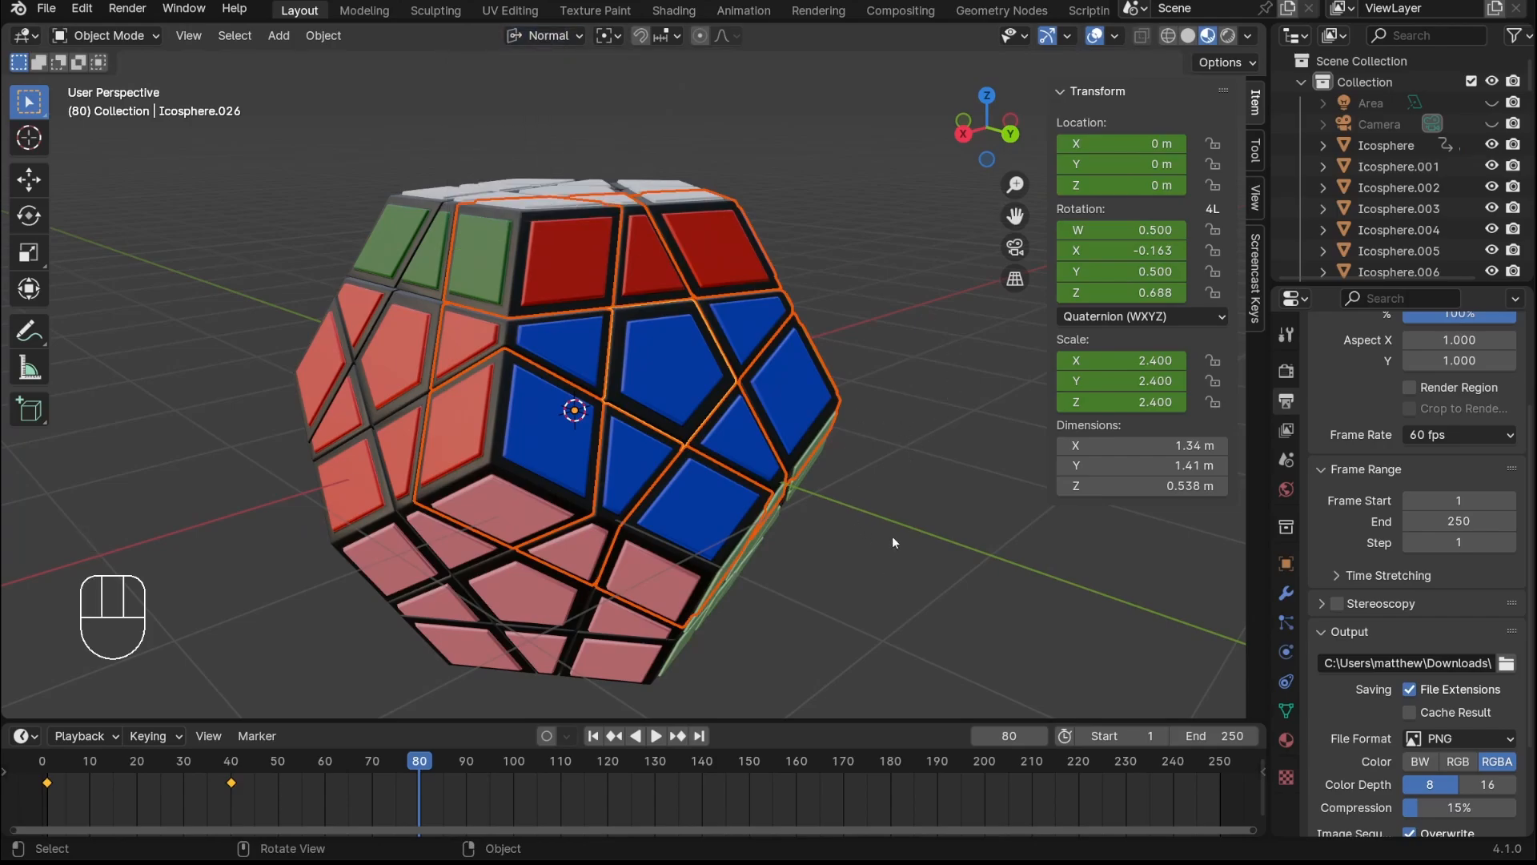
Rotate the blue face's layer 72° about normal Z and keyframe all puzzle pieces at frame 80
{"action": "key", "text": "r"}
{"action": "key", "text": "z"}
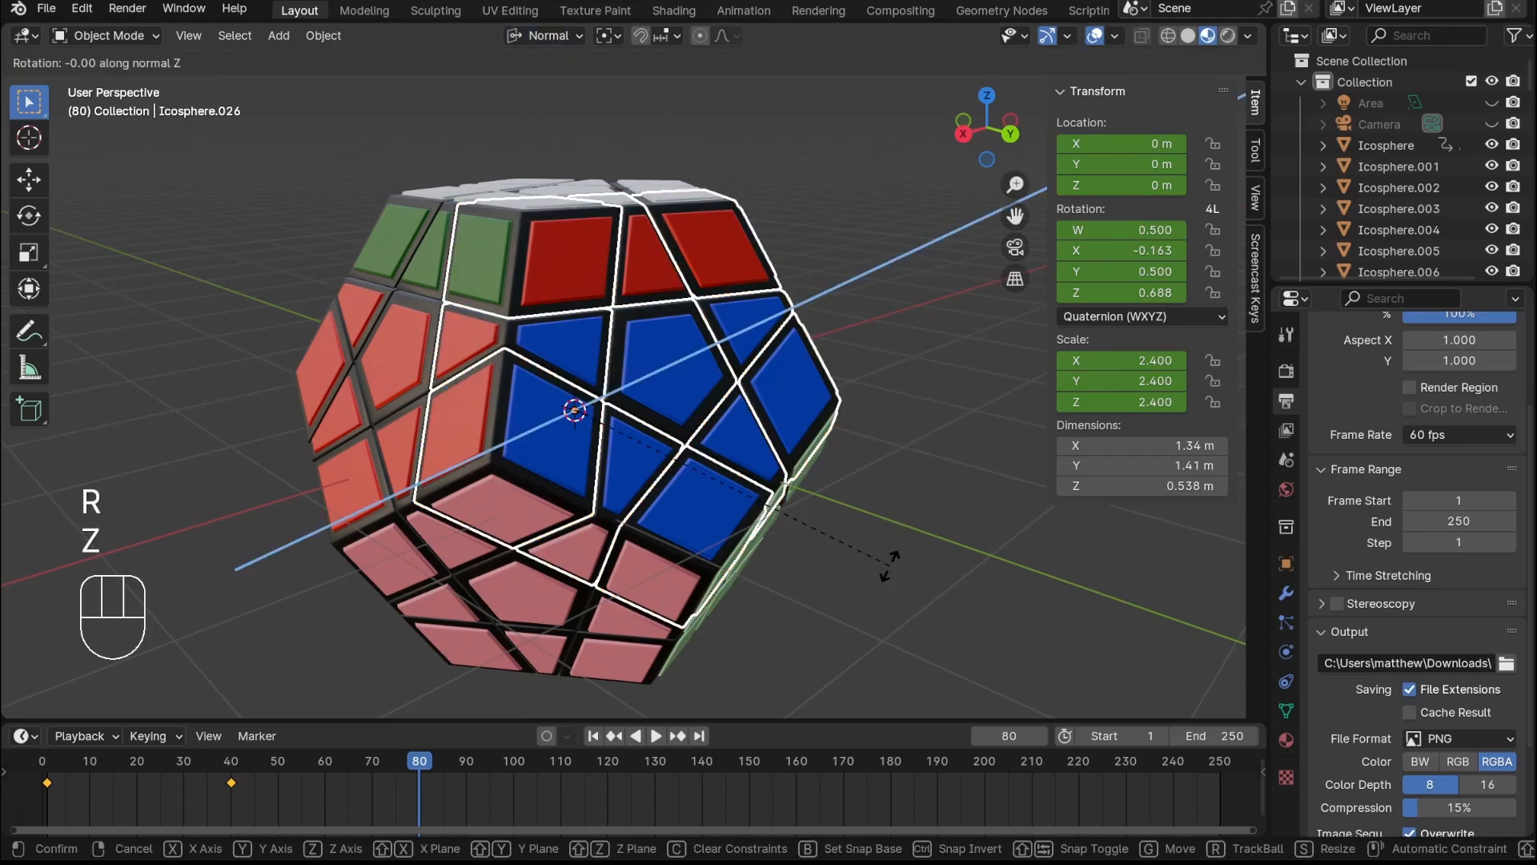
{"action": "type", "text": "72"}
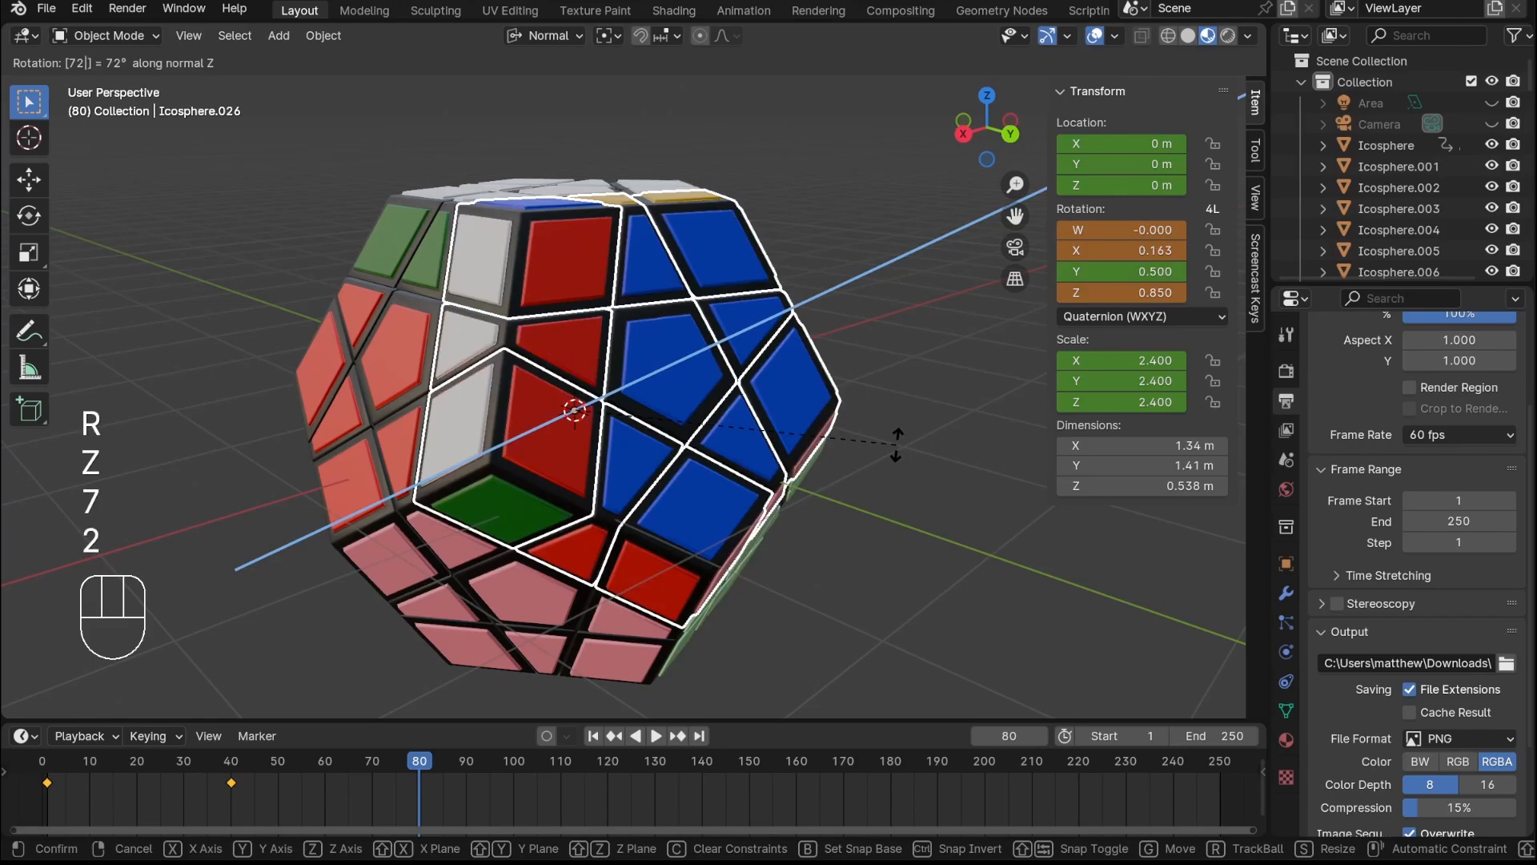
{"action": "key", "text": "Return"}
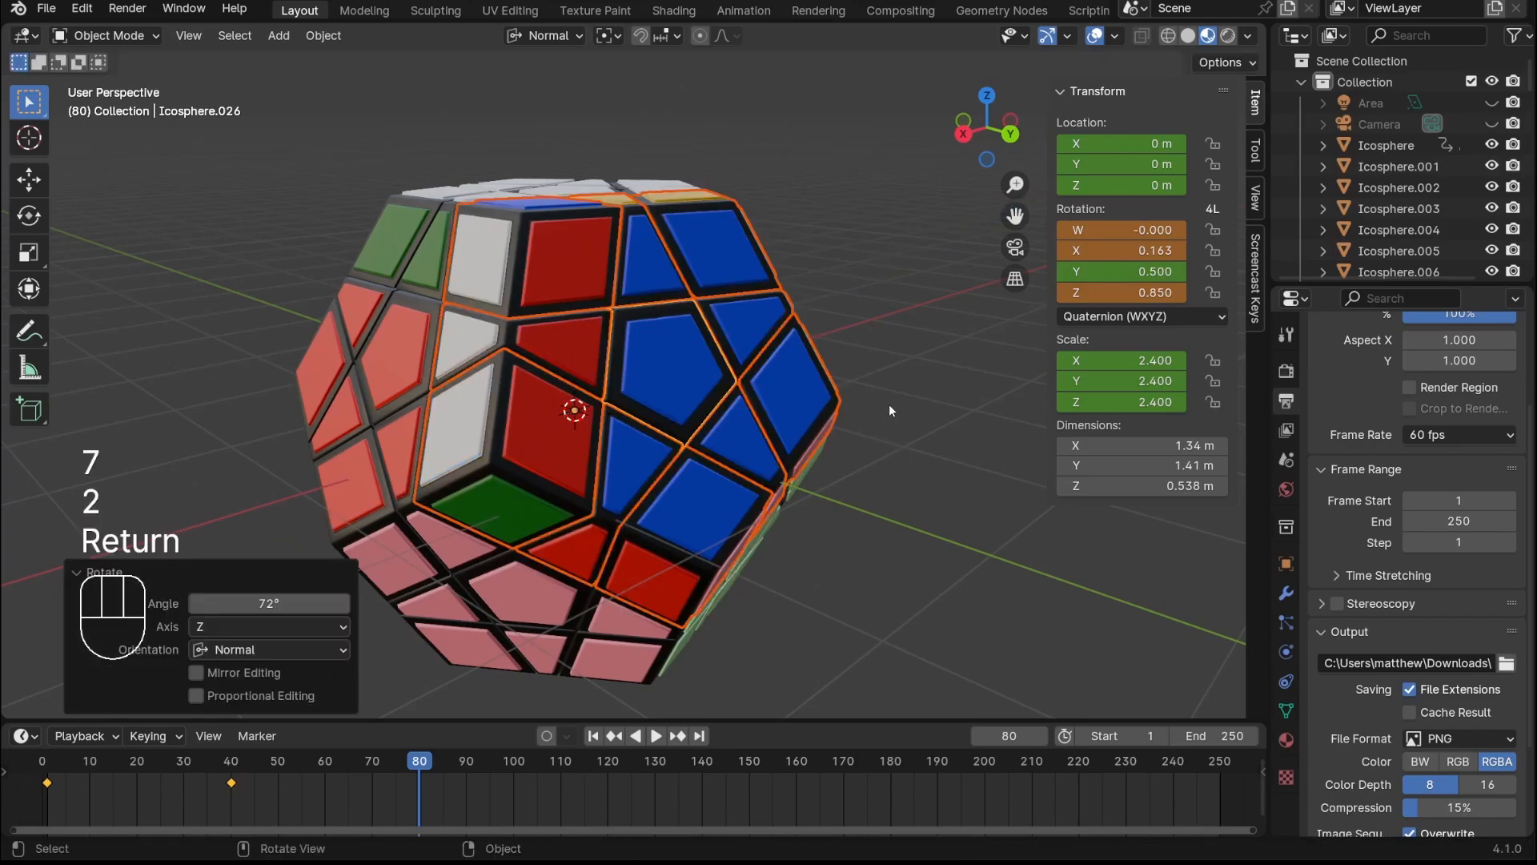
{"action": "key", "text": "a"}
{"action": "key", "text": "i"}
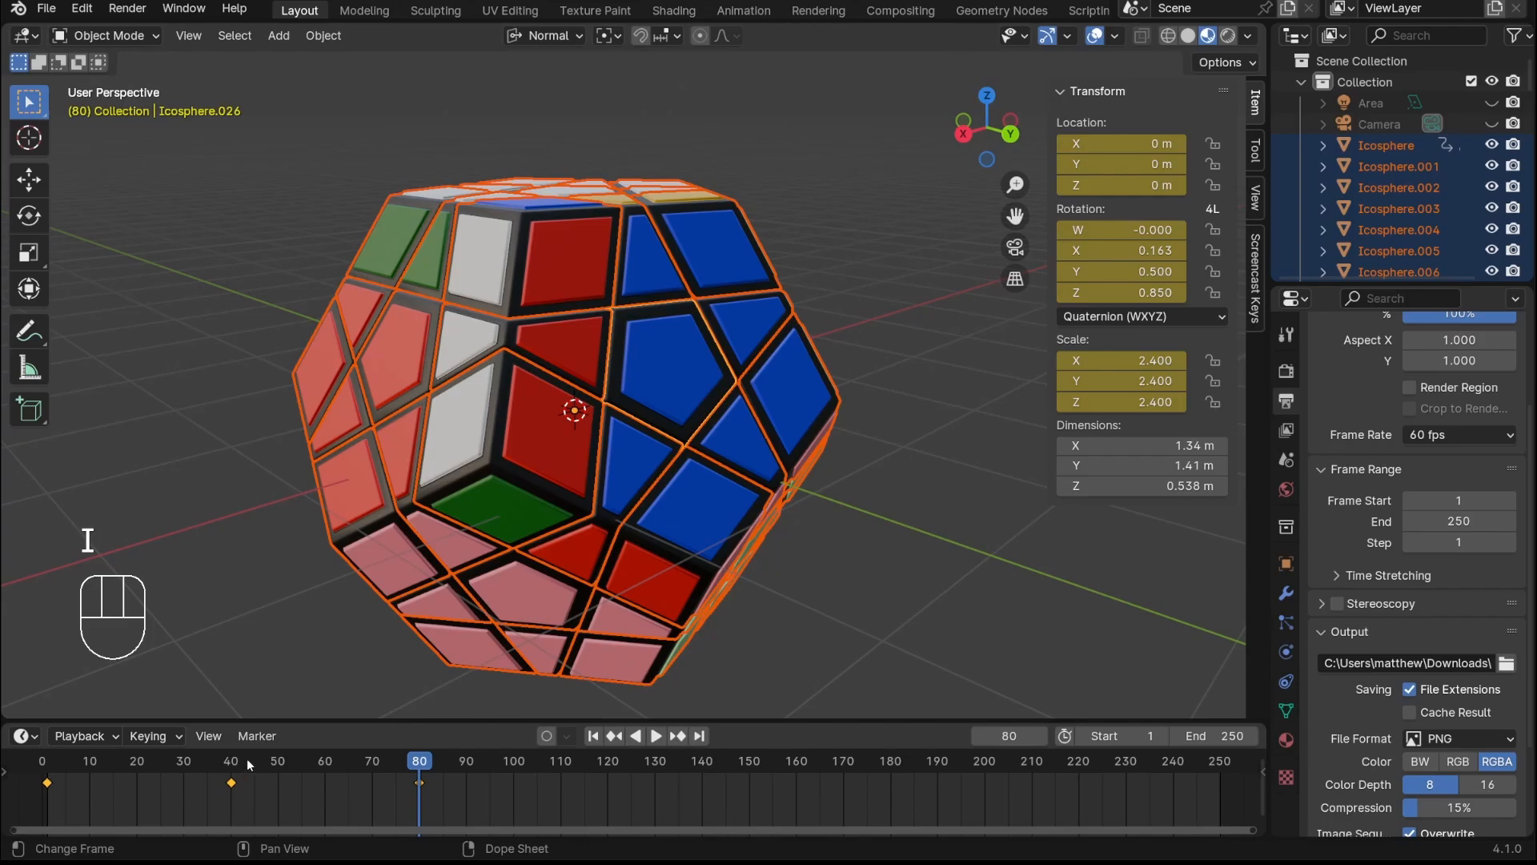
Go to frame 120 and select all pieces of the yellow face's layer, with its centre piece active
{"action": "left_click_drag", "start_coordinate": [490, 765], "coordinate": [609, 762]}
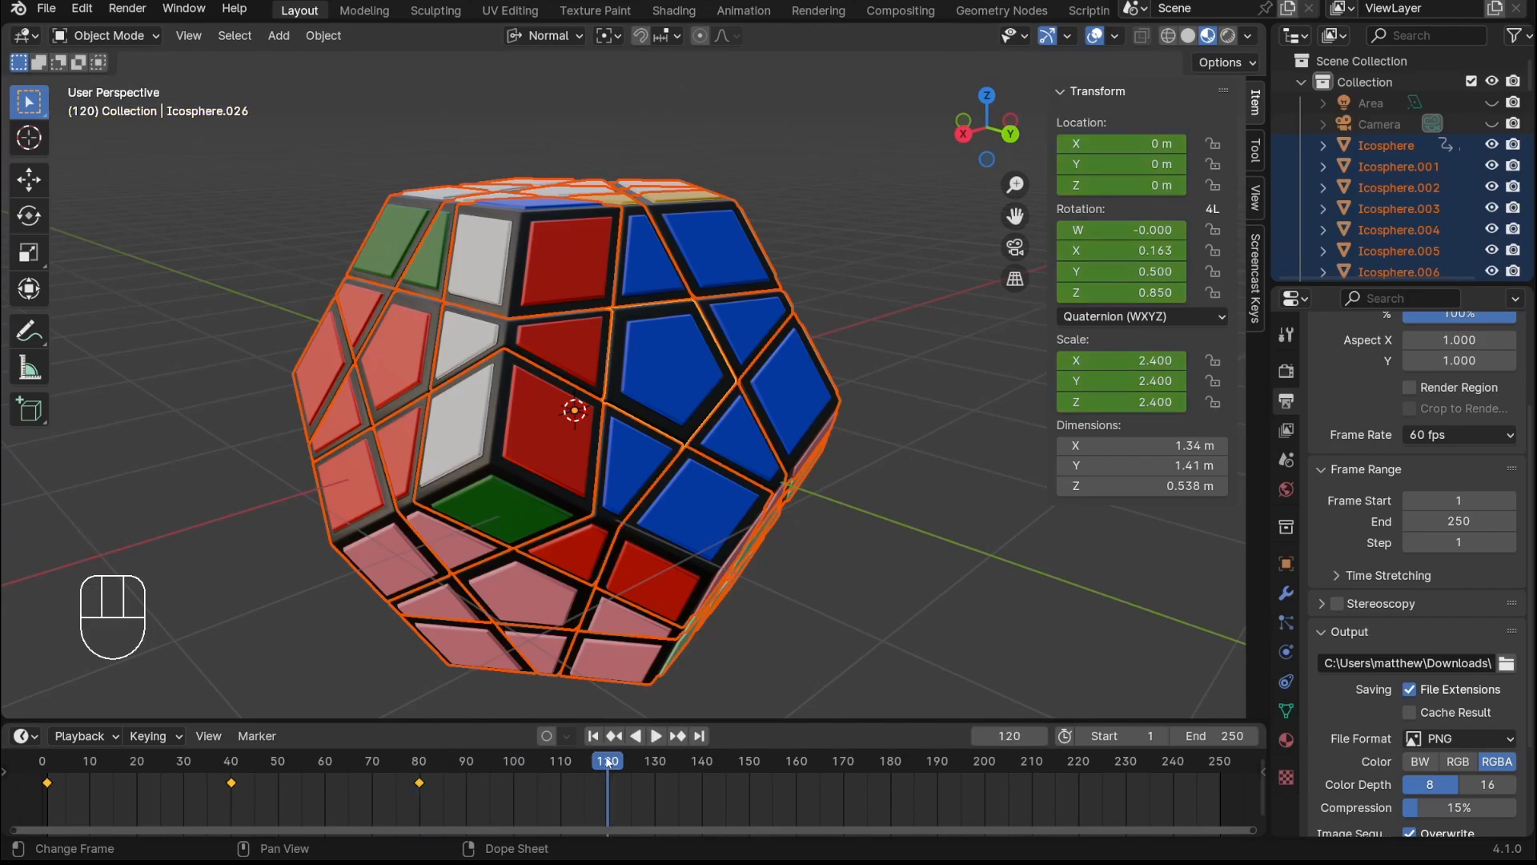
{"action": "middle_click_drag", "start_coordinate": [769, 480], "coordinate": [915, 384]}
{"action": "left_click_drag", "start_coordinate": [828, 210], "coordinate": [735, 309]}
{"action": "left_click_drag", "start_coordinate": [859, 304], "coordinate": [828, 474], "text": "shift"}
{"action": "middle_click_drag", "start_coordinate": [868, 409], "coordinate": [778, 406]}
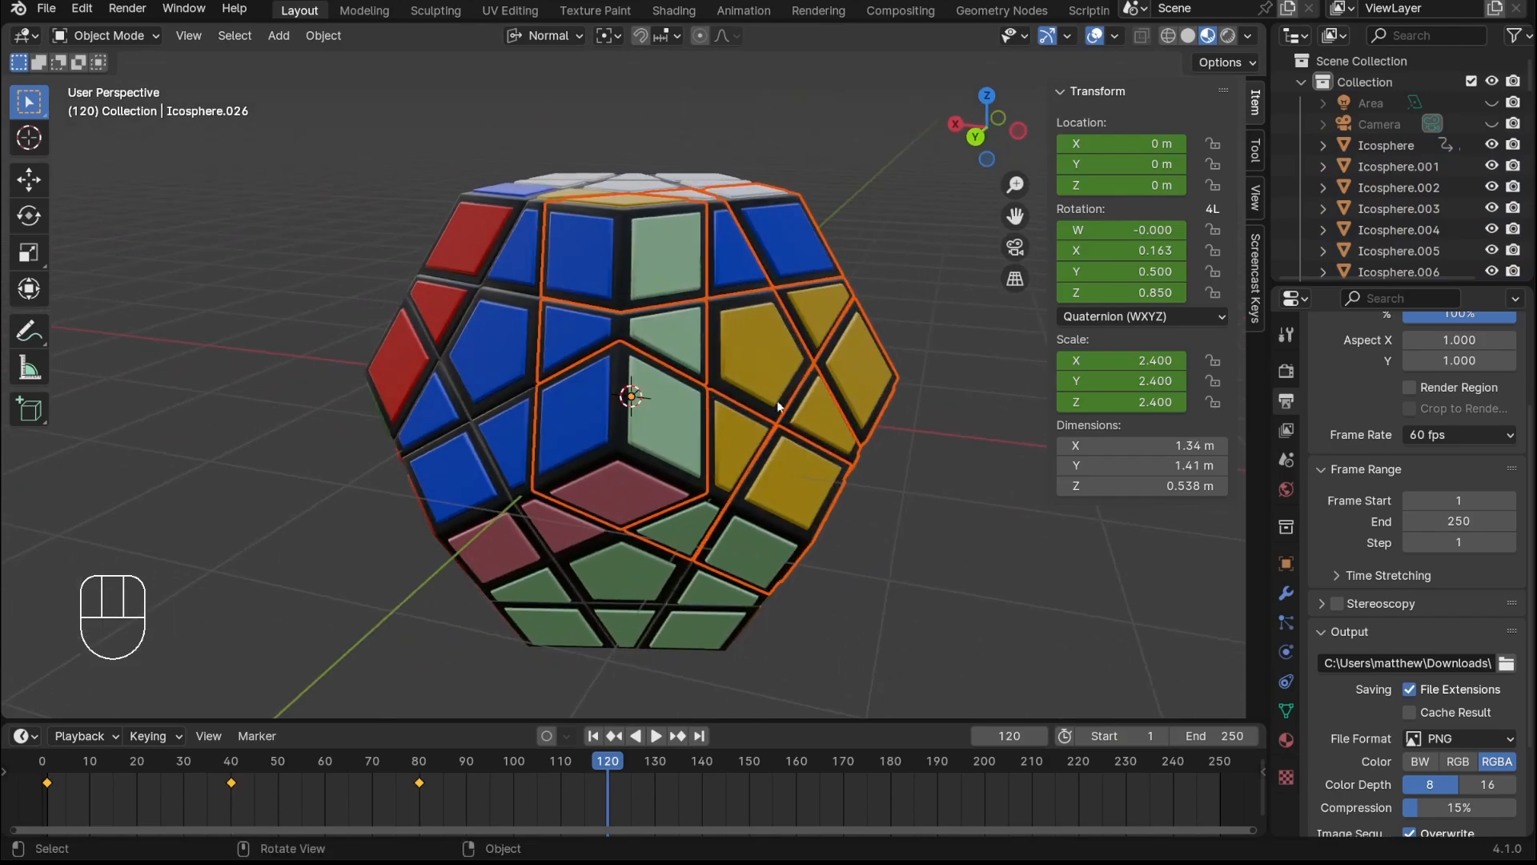
{"action": "left_click", "coordinate": [742, 348], "text": "shift"}
Rotate the yellow face's layer -72° about normal Z twice and keyframe all puzzle pieces at frame 120
{"action": "type", "text": "rz"}
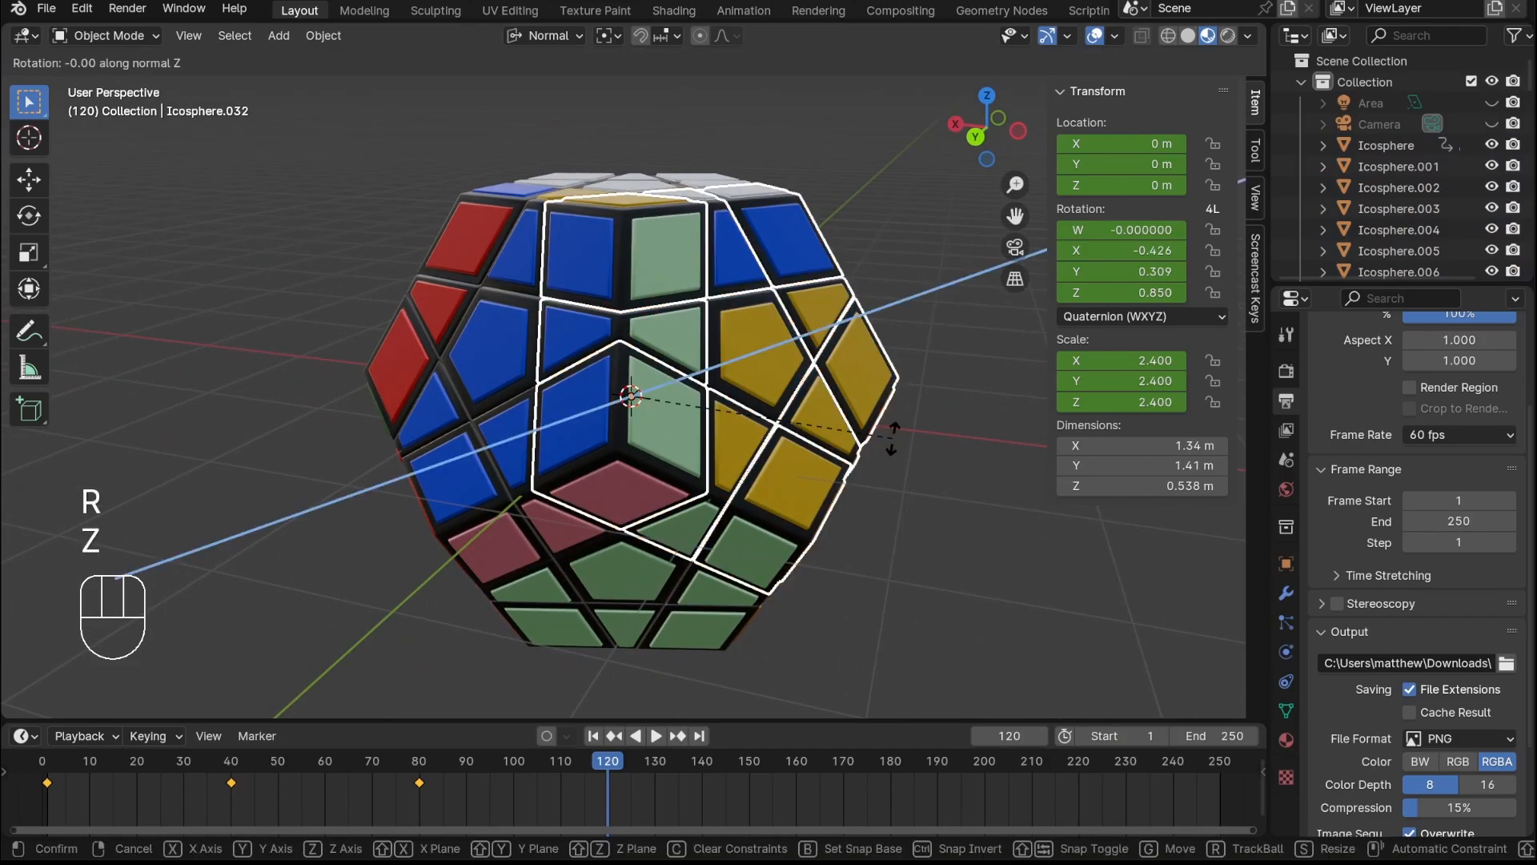
{"action": "type", "text": "-72"}
{"action": "key", "text": "Return"}
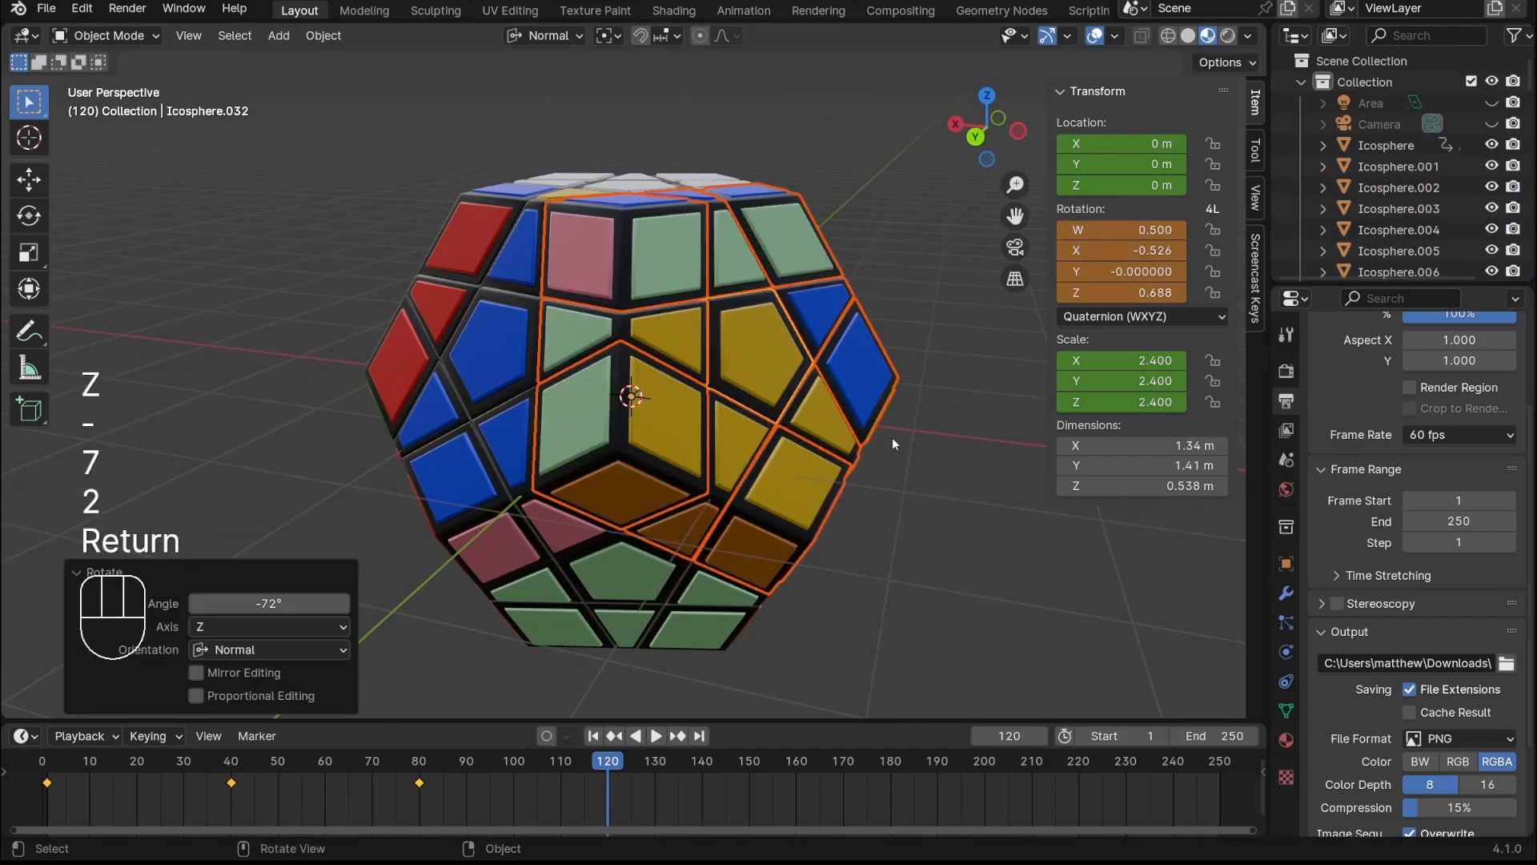
{"action": "key", "text": "shift+r"}
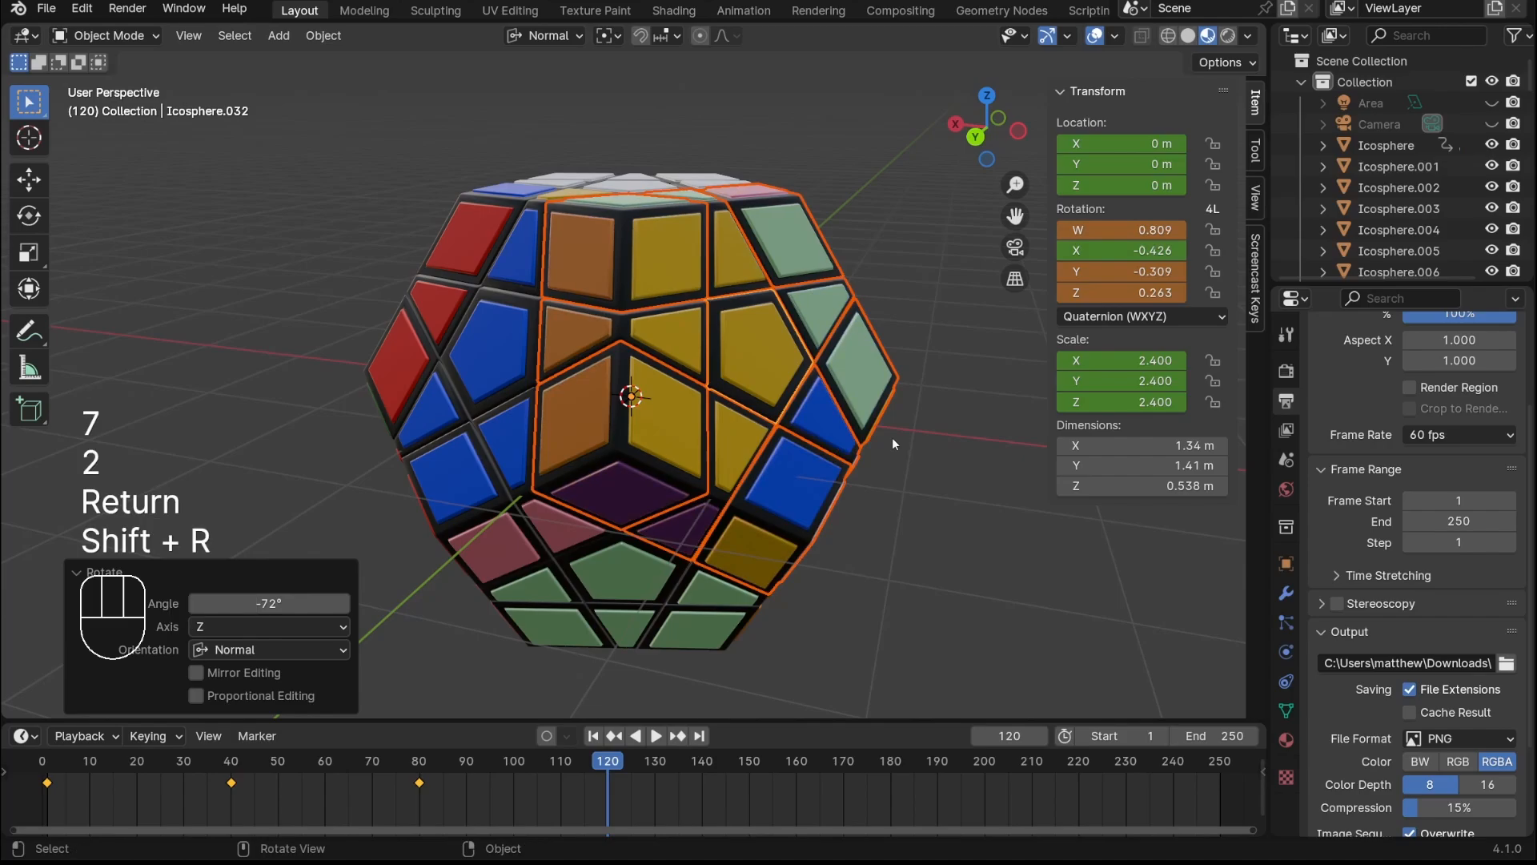
{"action": "key", "text": "a"}
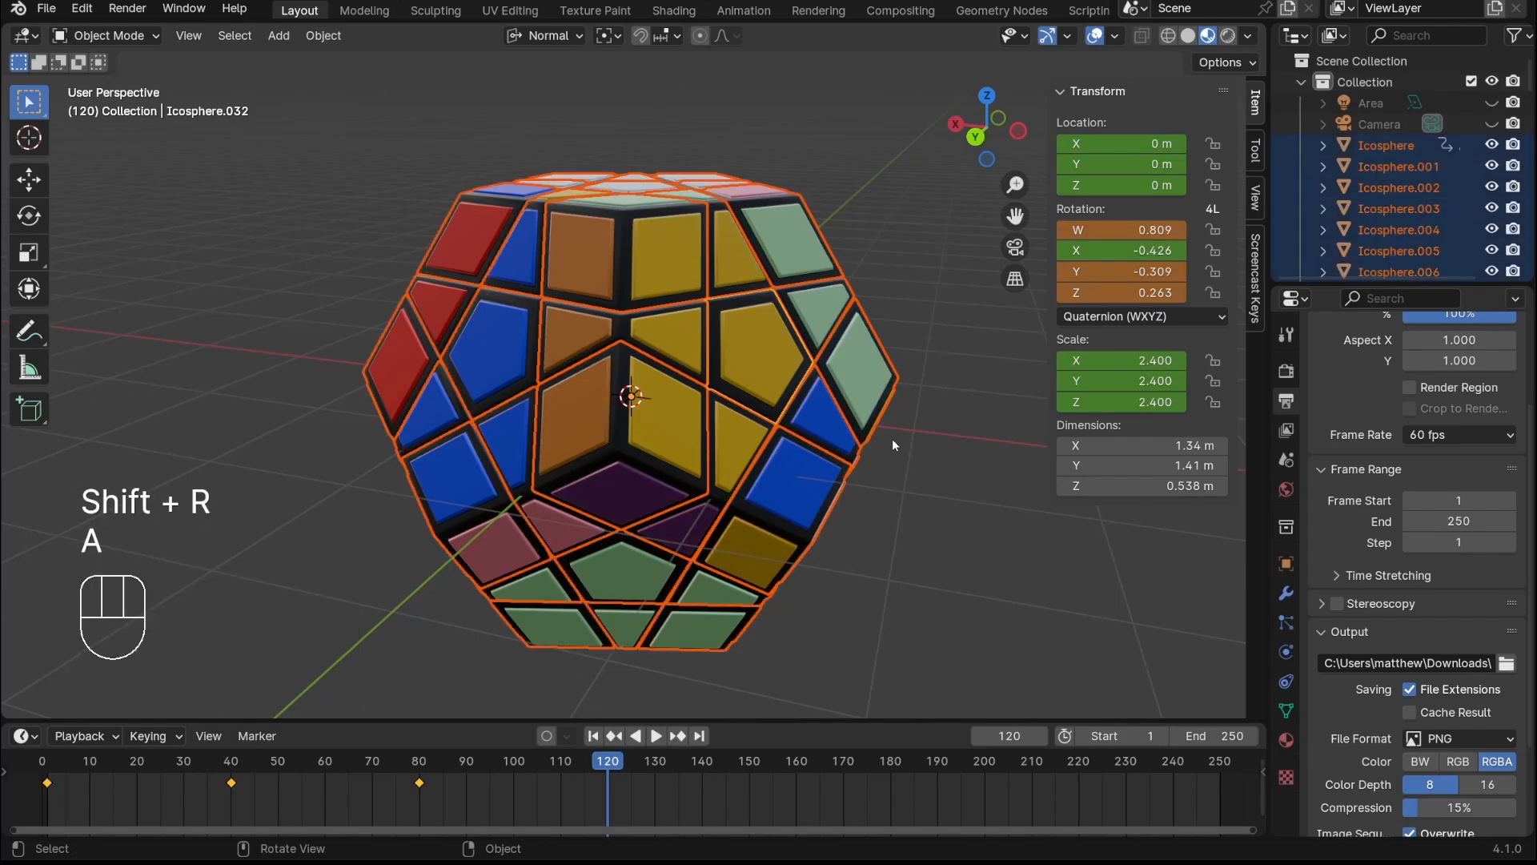
{"action": "key", "text": "i"}
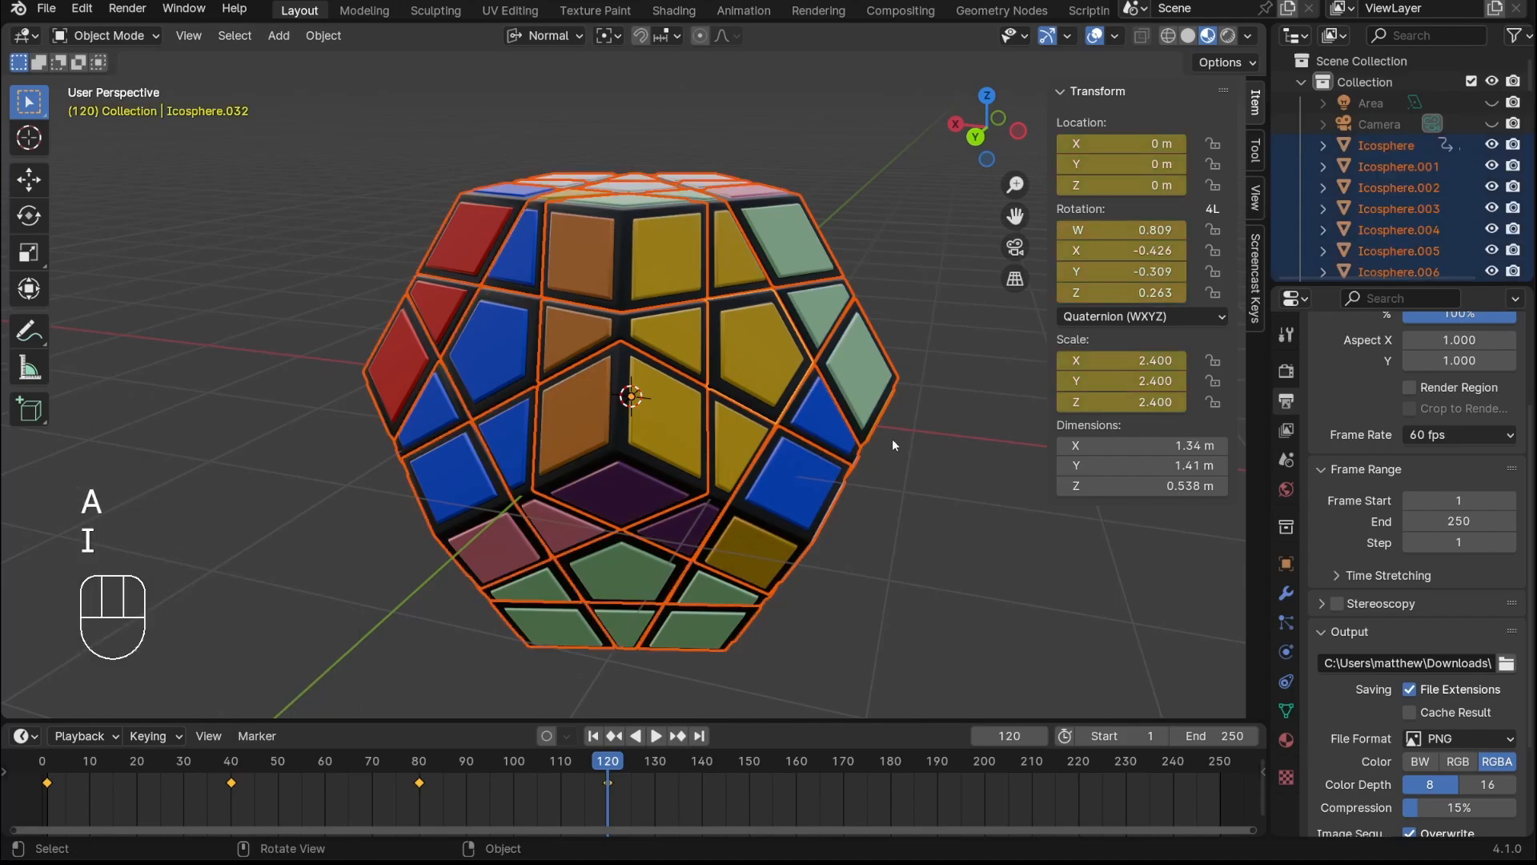
Go to frame 160 and select all pieces of the lower light green face's layer, with its centre piece active
{"action": "left_click", "coordinate": [796, 760]}
{"action": "middle_click_drag", "start_coordinate": [722, 617], "coordinate": [896, 424]}
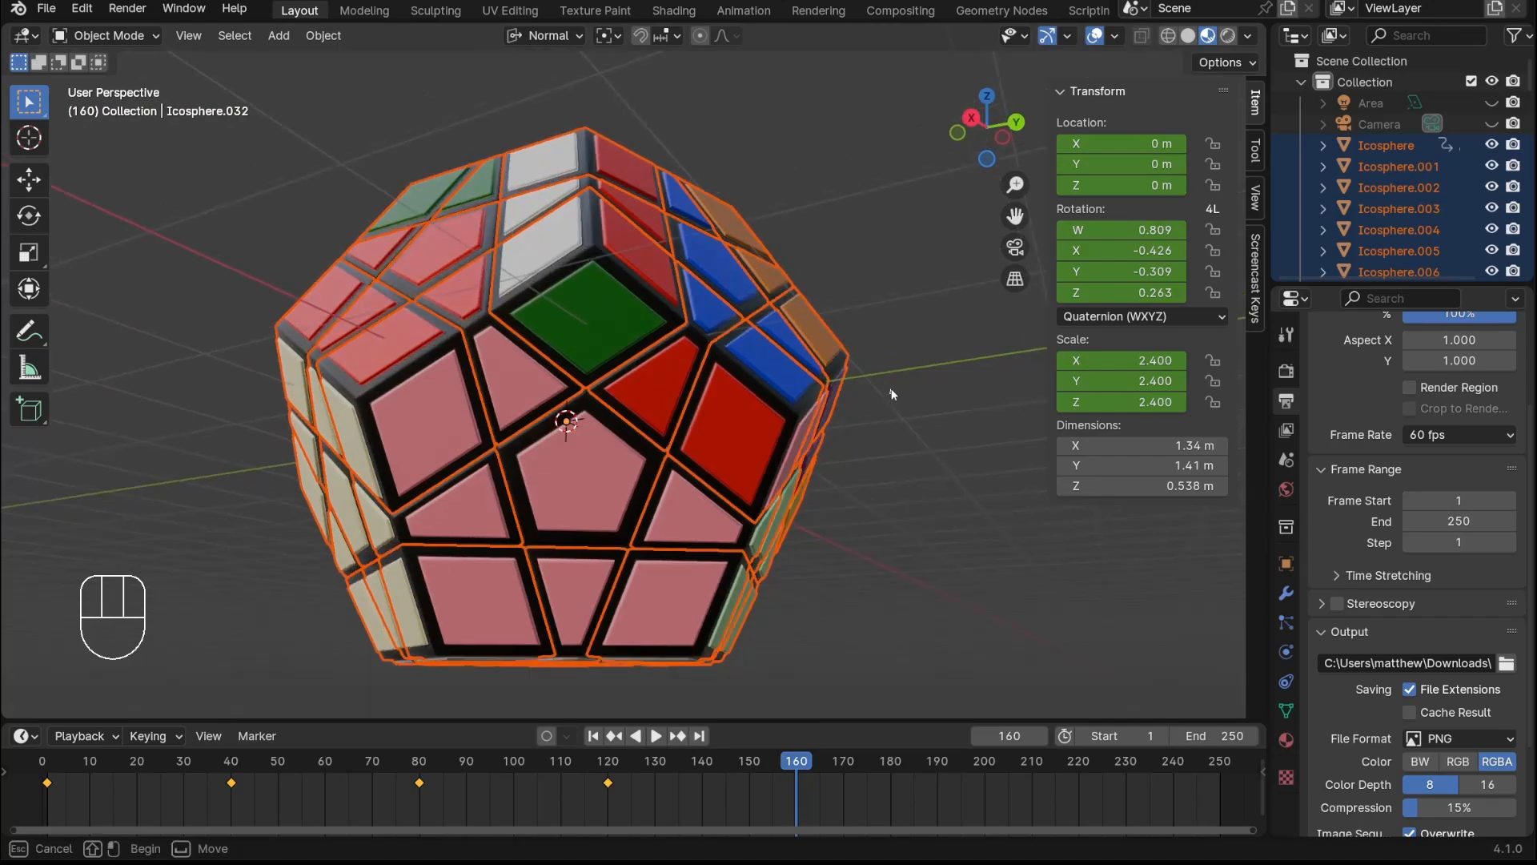
{"action": "left_click", "coordinate": [780, 491]}
{"action": "left_click", "coordinate": [805, 545], "text": "shift"}
{"action": "middle_click_drag", "start_coordinate": [805, 545], "coordinate": [769, 520]}
{"action": "left_click", "coordinate": [725, 488], "text": "shift"}
Rotate the light green face's layer 72° about normal Z and keyframe all puzzle pieces at frame 160
{"action": "key", "text": "r"}
{"action": "key", "text": "z"}
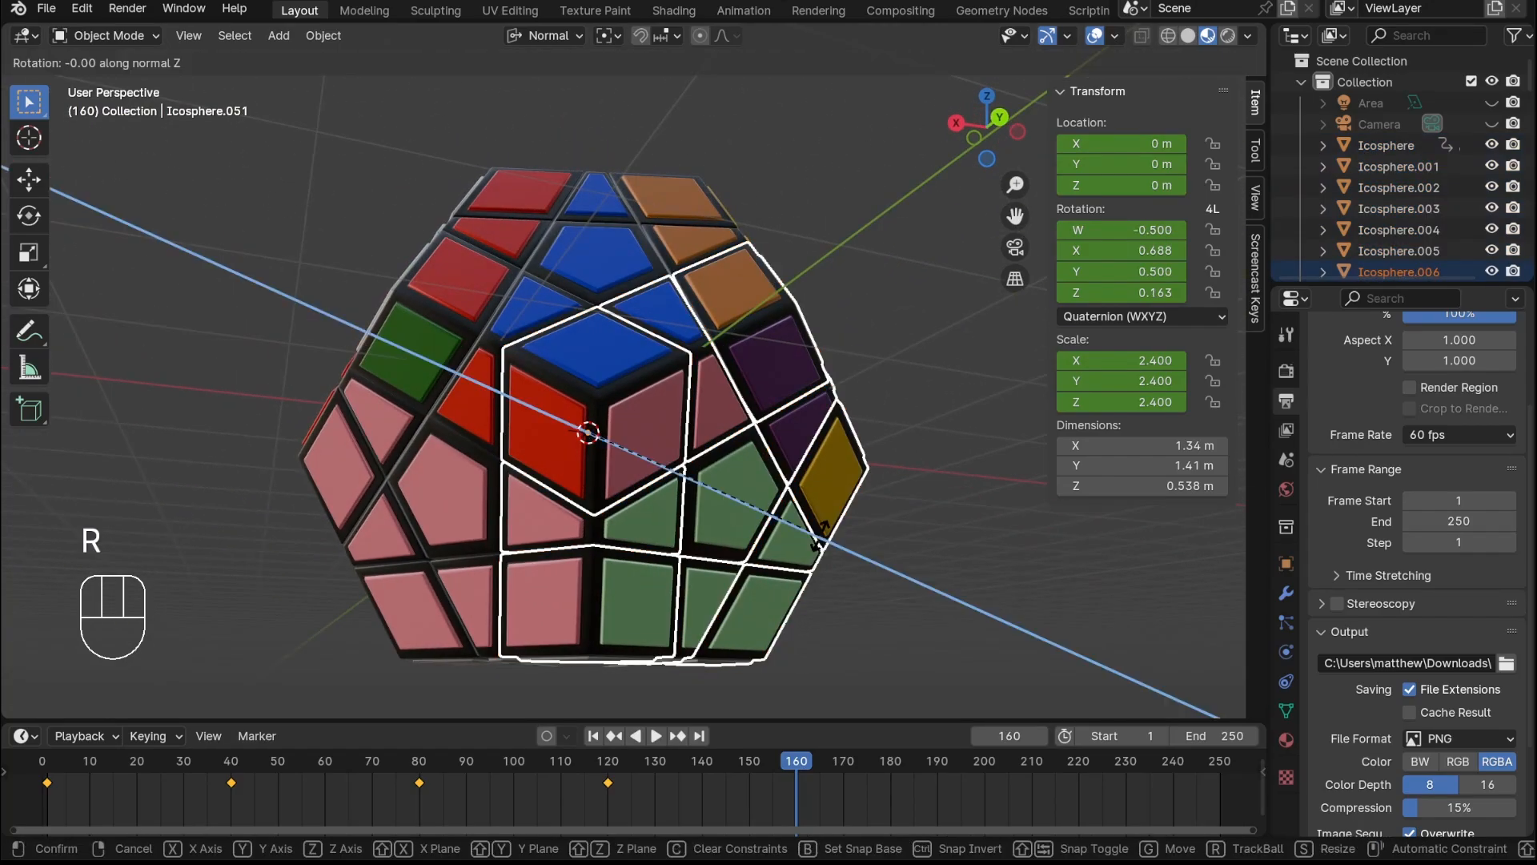
{"action": "key", "text": "7"}
{"action": "key", "text": "2"}
{"action": "key", "text": "Return"}
{"action": "key", "text": "a"}
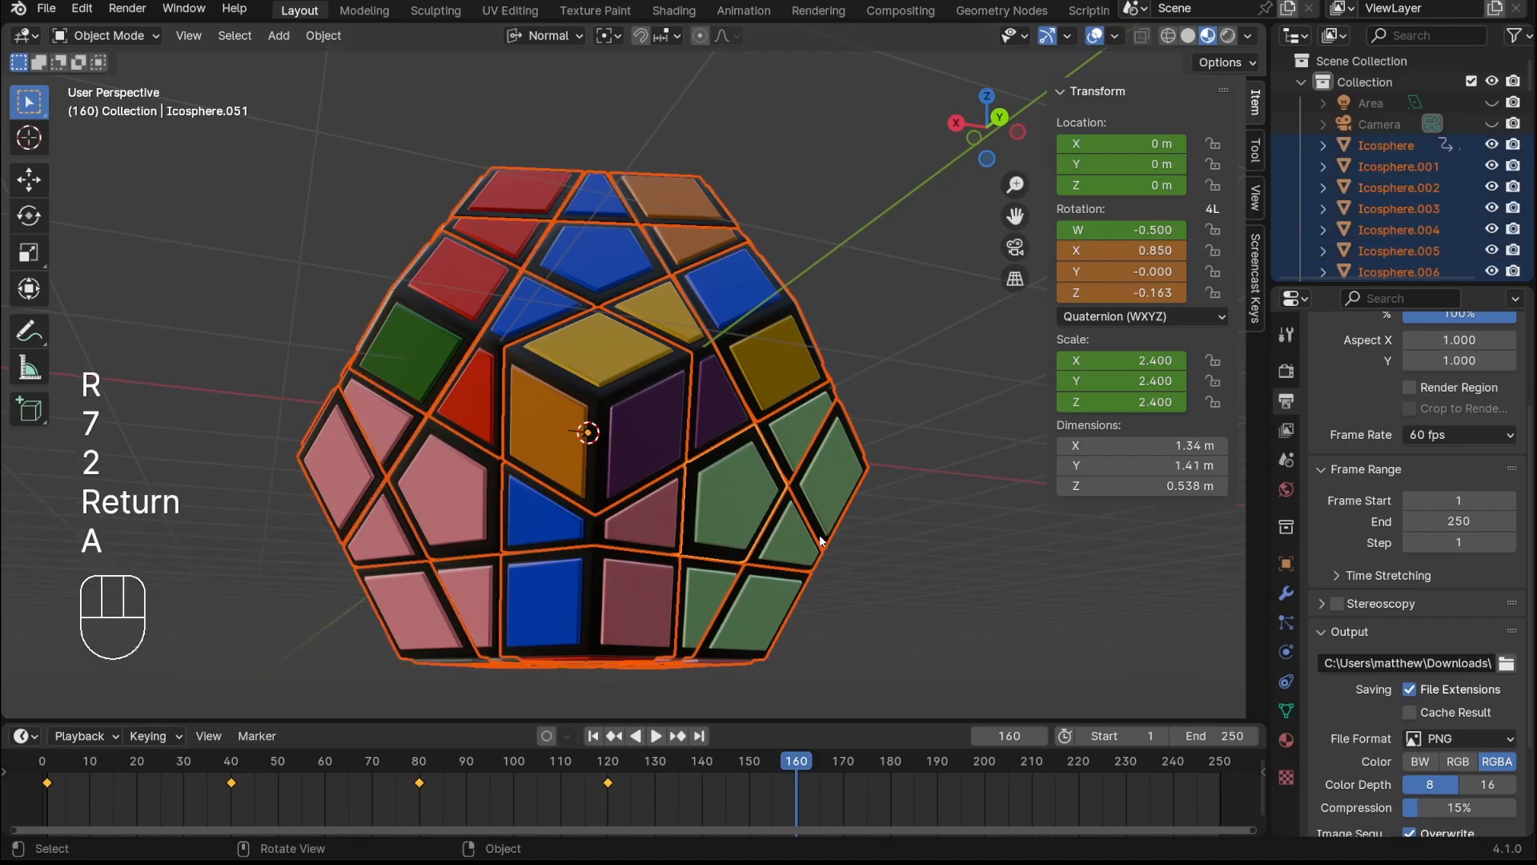
{"action": "key", "text": "i"}
Play the animation from the start, then scrub to frame 99 to examine the yellow layer partway through its turn
{"action": "left_click_drag", "start_coordinate": [745, 761], "coordinate": [43, 759]}
{"action": "middle_click_drag", "start_coordinate": [576, 480], "coordinate": [610, 506]}
{"action": "key", "text": "space"}
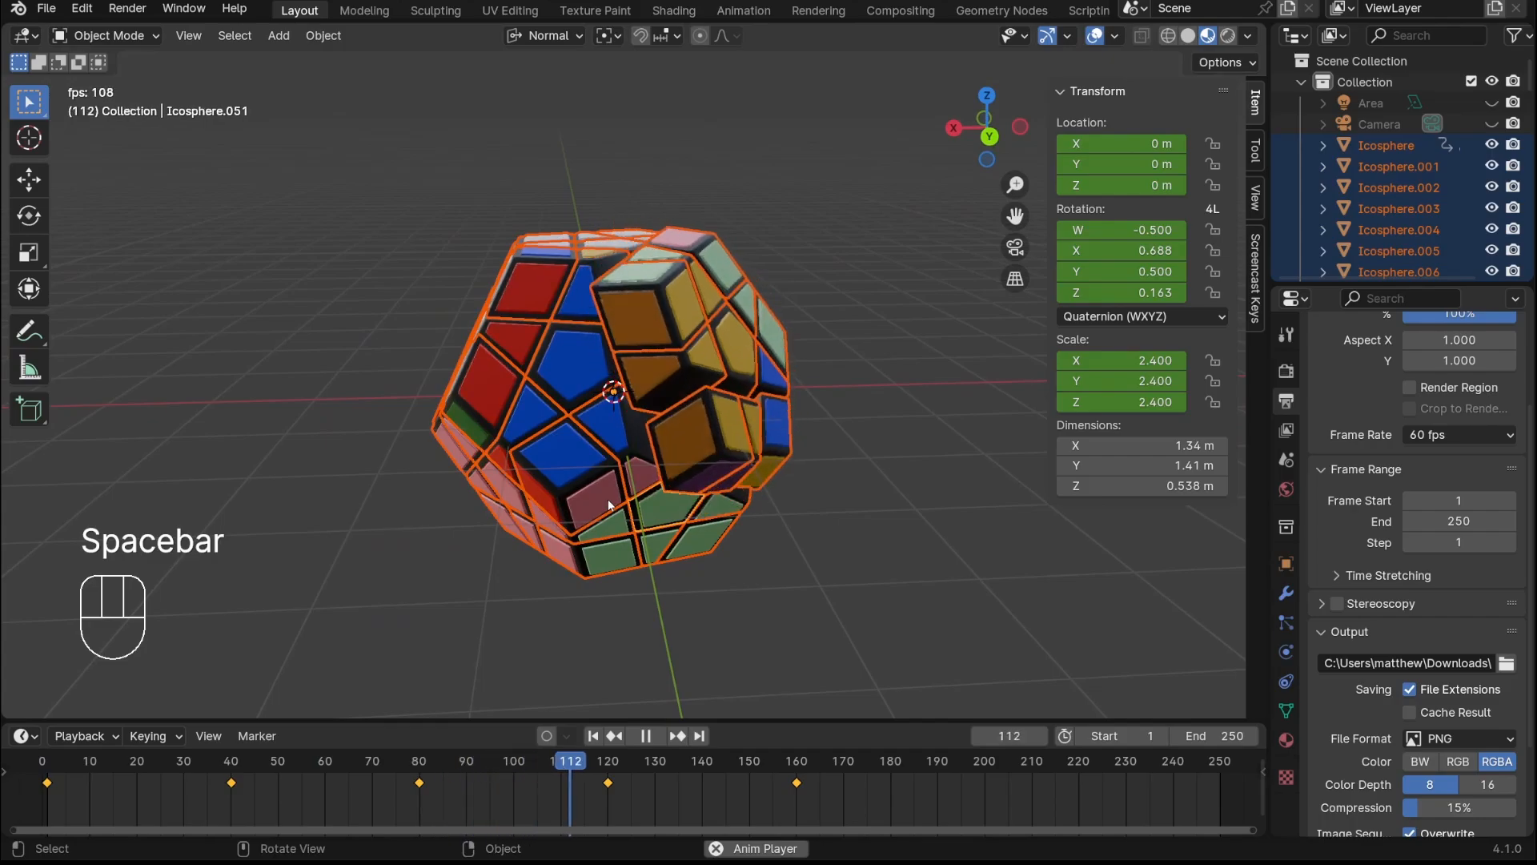
{"action": "key", "text": "space"}
{"action": "left_click_drag", "start_coordinate": [741, 760], "coordinate": [509, 766]}
{"action": "middle_click_drag", "start_coordinate": [862, 488], "coordinate": [810, 472]}
{"action": "scroll", "coordinate": [810, 472], "scroll_direction": "up", "scroll_amount": 3}
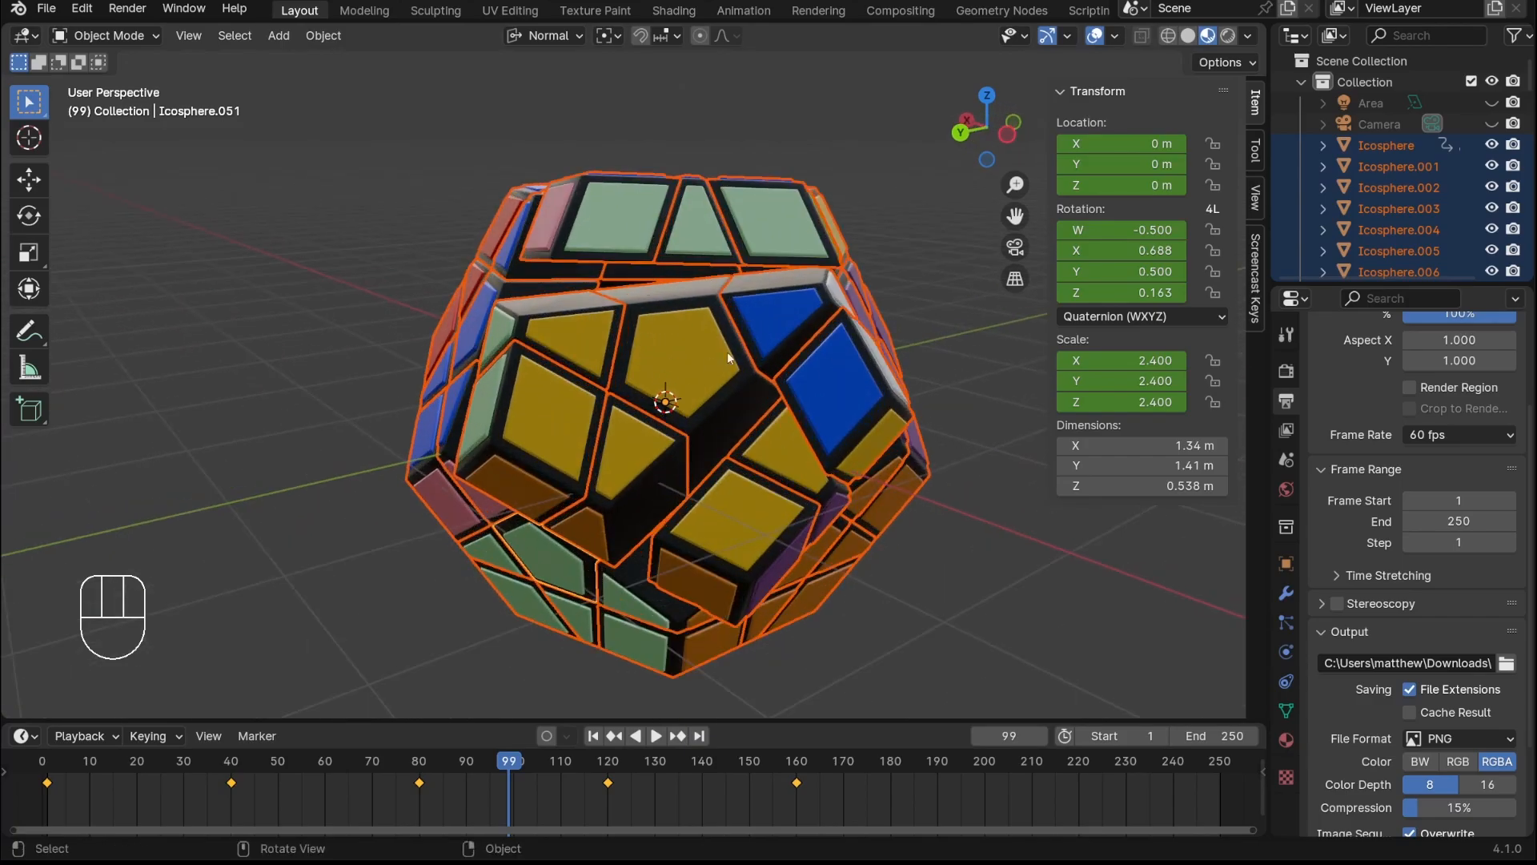
Switch the timeline area to the Graph Editor and enlarge it to make room for the curves
{"action": "left_click", "coordinate": [28, 737]}
{"action": "mouse_move", "coordinate": [92, 733]}
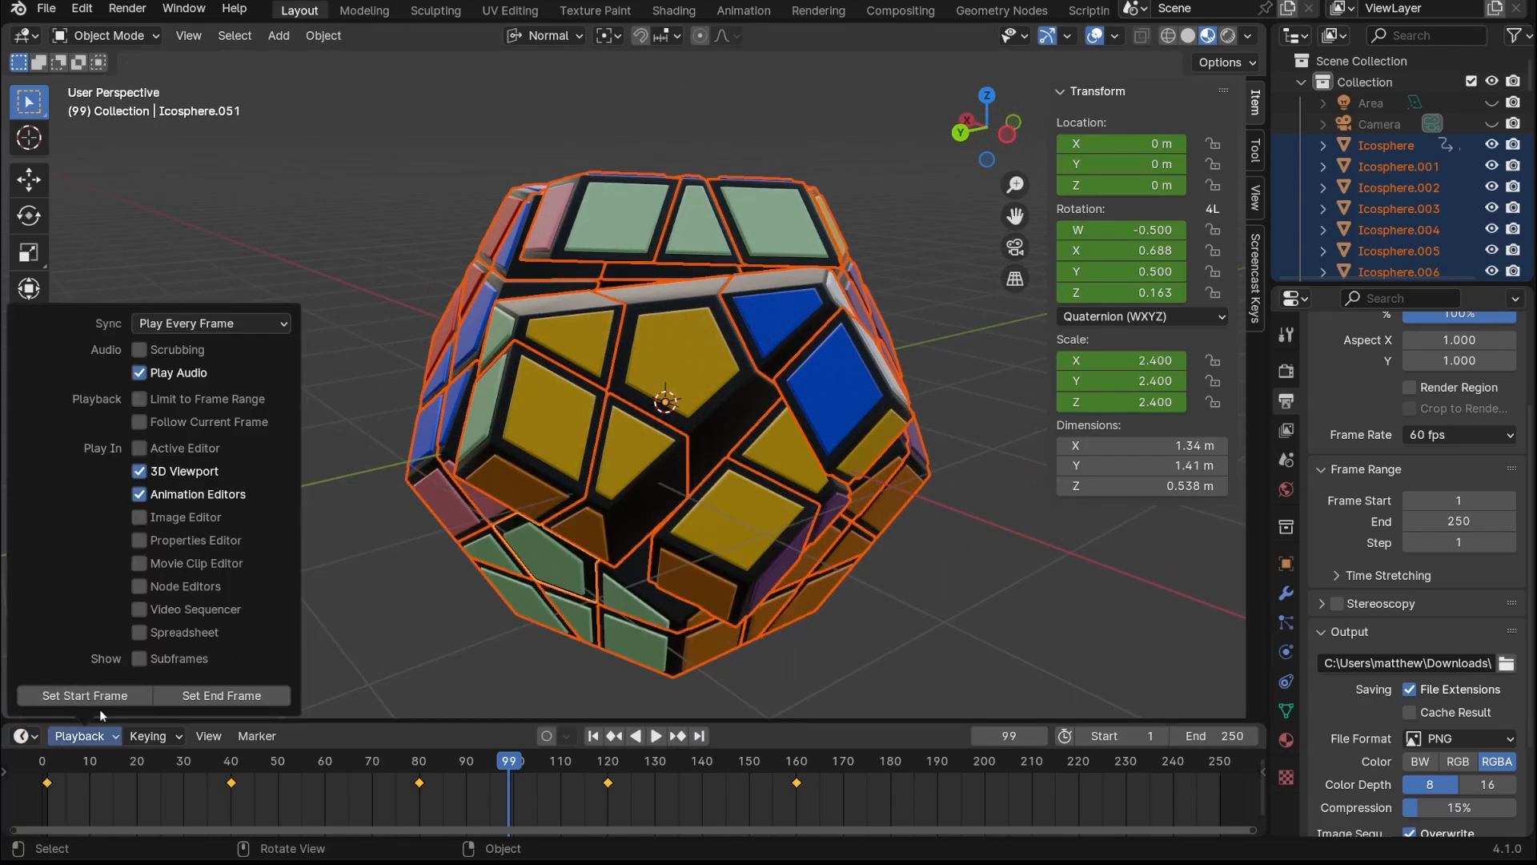
{"action": "left_click", "coordinate": [26, 736]}
{"action": "left_click", "coordinate": [26, 735]}
{"action": "left_click", "coordinate": [308, 575]}
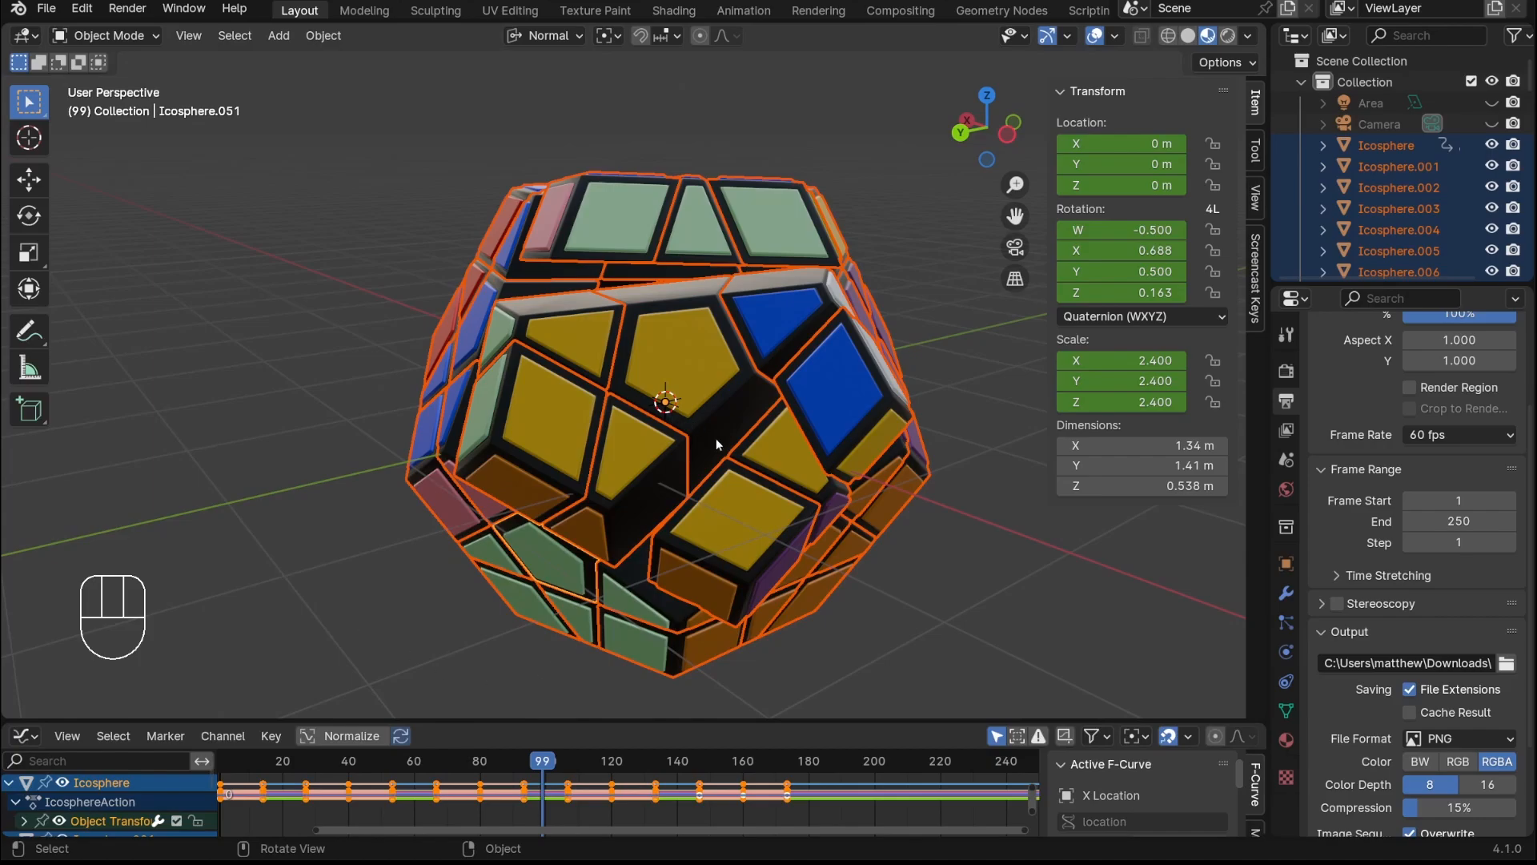
{"action": "left_click_drag", "start_coordinate": [609, 722], "coordinate": [601, 474]}
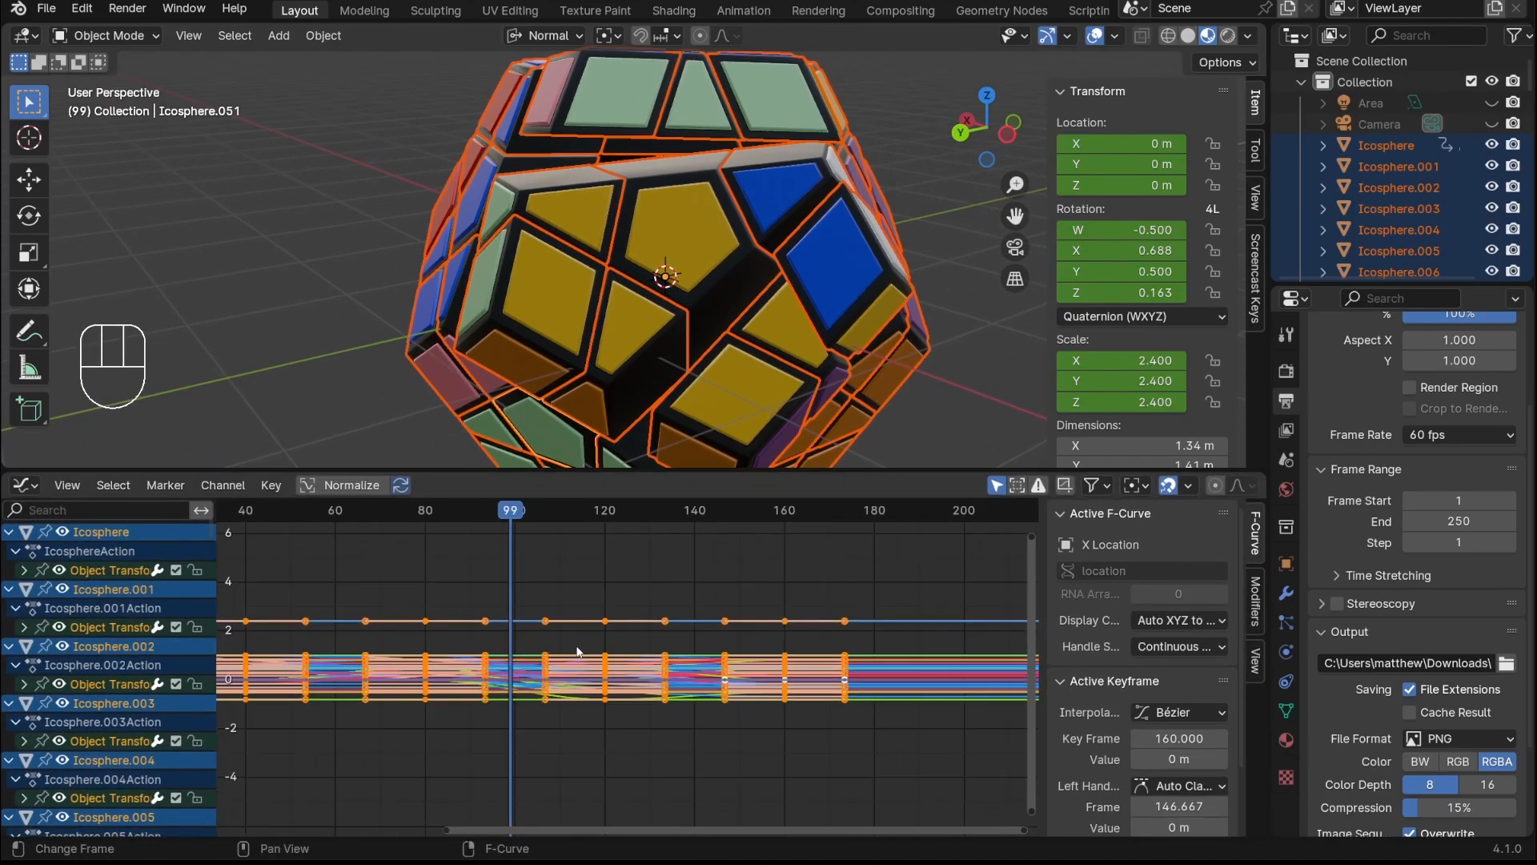
Set the interpolation of all keyframes to Back and play the animation to examine the new motion
{"action": "middle_click_drag", "start_coordinate": [578, 652], "coordinate": [705, 562]}
{"action": "key", "text": "a"}
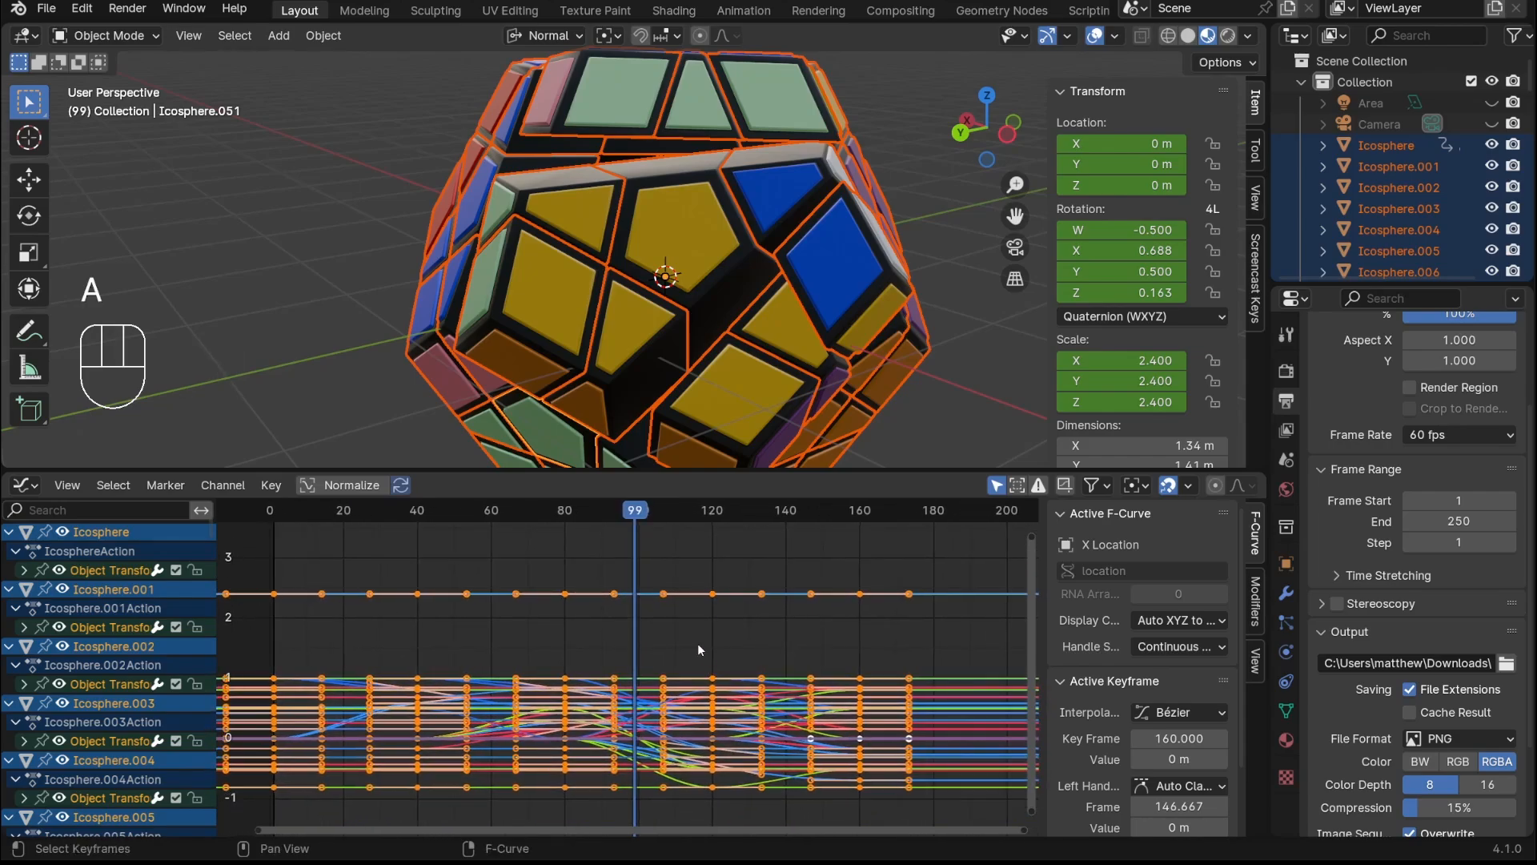
{"action": "key", "text": "t"}
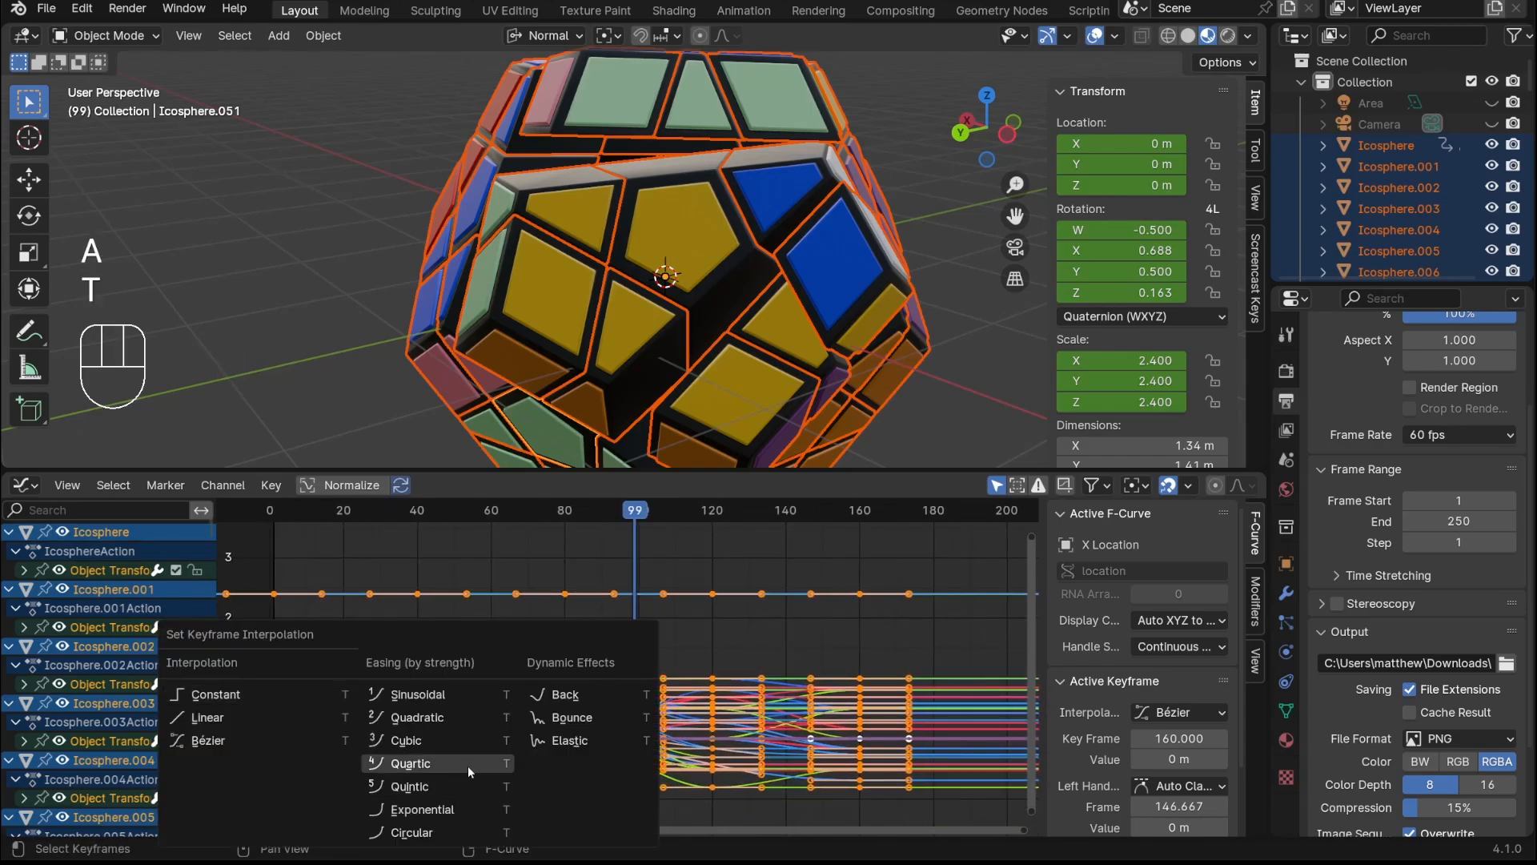
{"action": "left_click", "coordinate": [618, 696]}
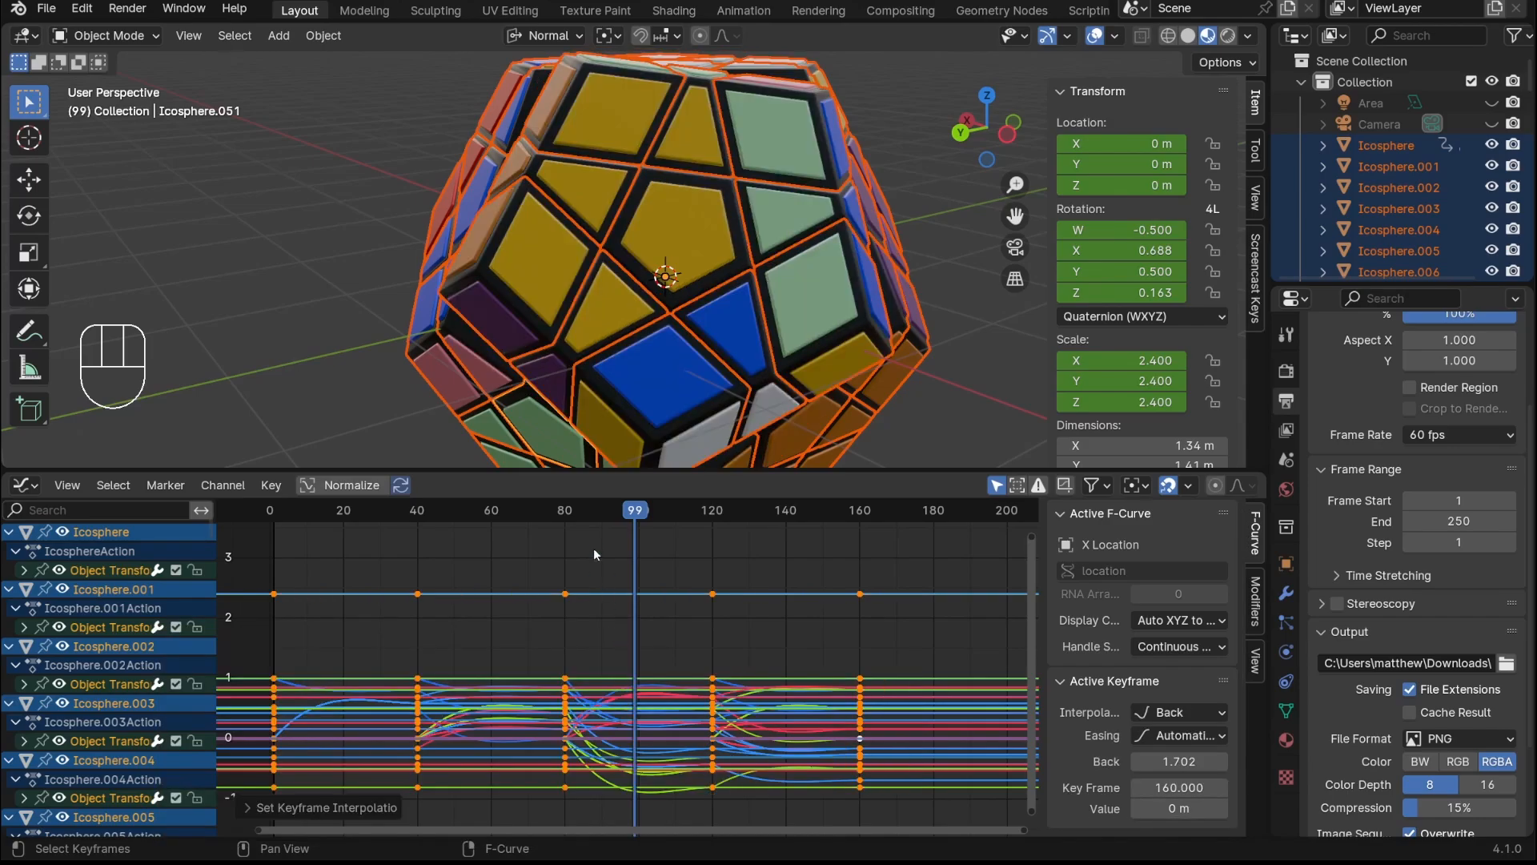
{"action": "key", "text": "space"}
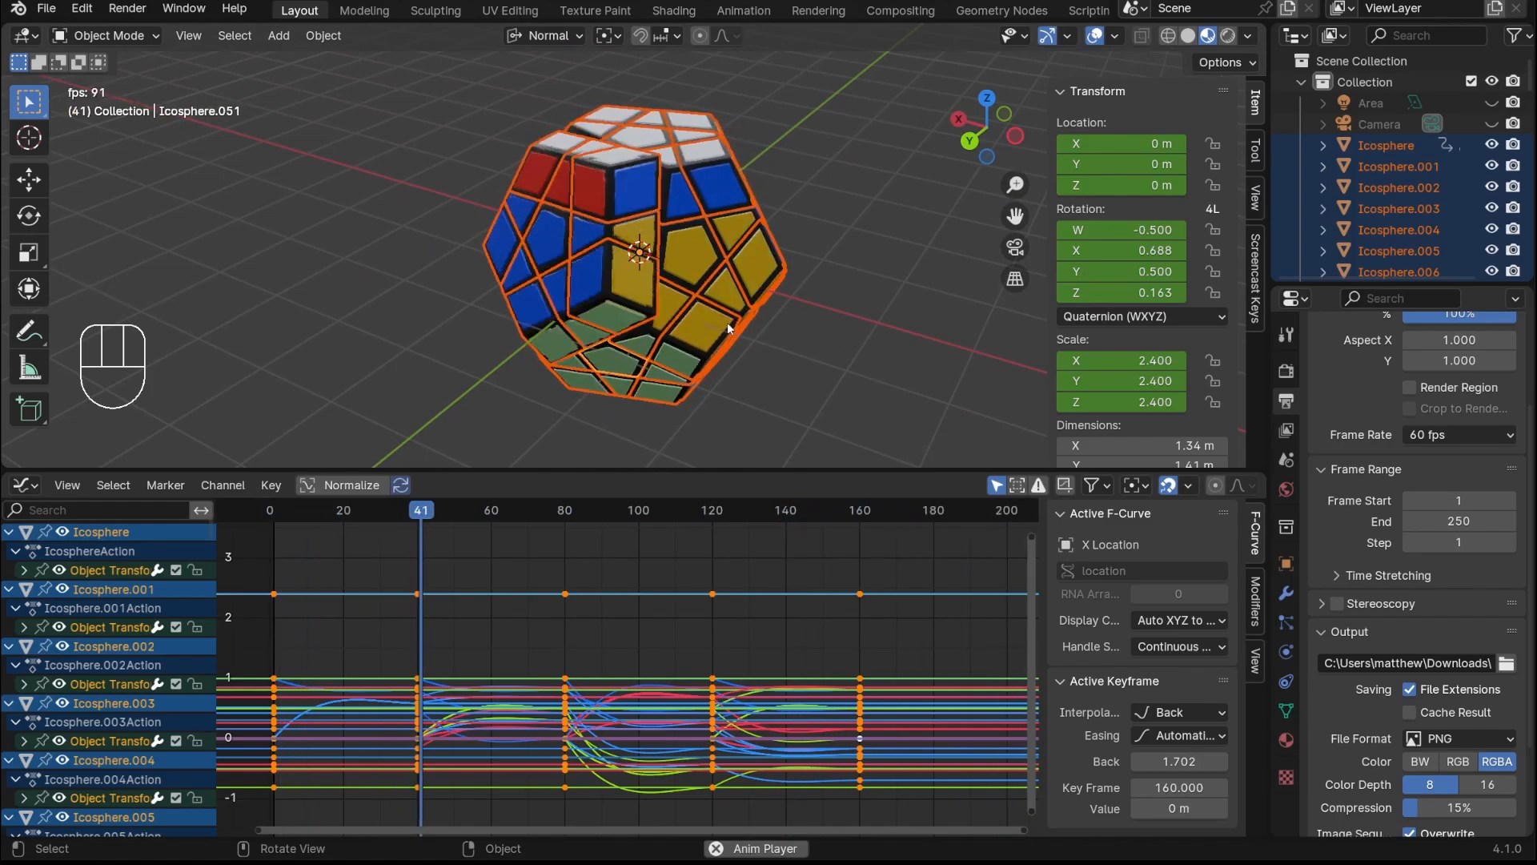
{"action": "key", "text": "space"}
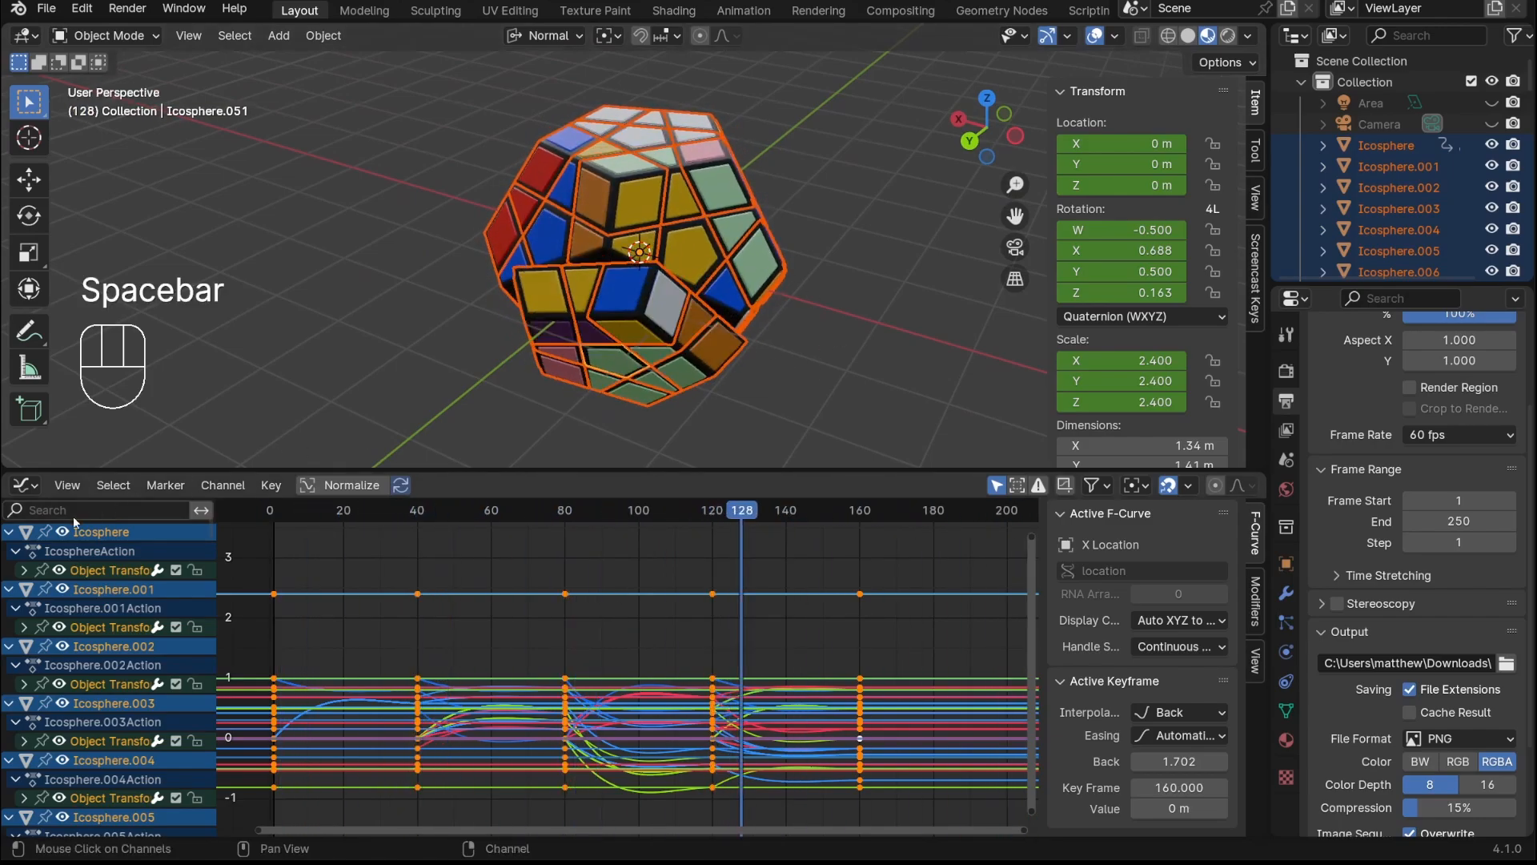
Switch the Graph Editor area to the Timeline and scrub to frame 90 to examine the yellow layer during its turn
{"action": "left_click", "coordinate": [25, 485]}
{"action": "left_click", "coordinate": [296, 562]}
{"action": "left_click_drag", "start_coordinate": [592, 510], "coordinate": [467, 525]}
{"action": "scroll", "coordinate": [725, 319], "scroll_direction": "up", "scroll_amount": 3}
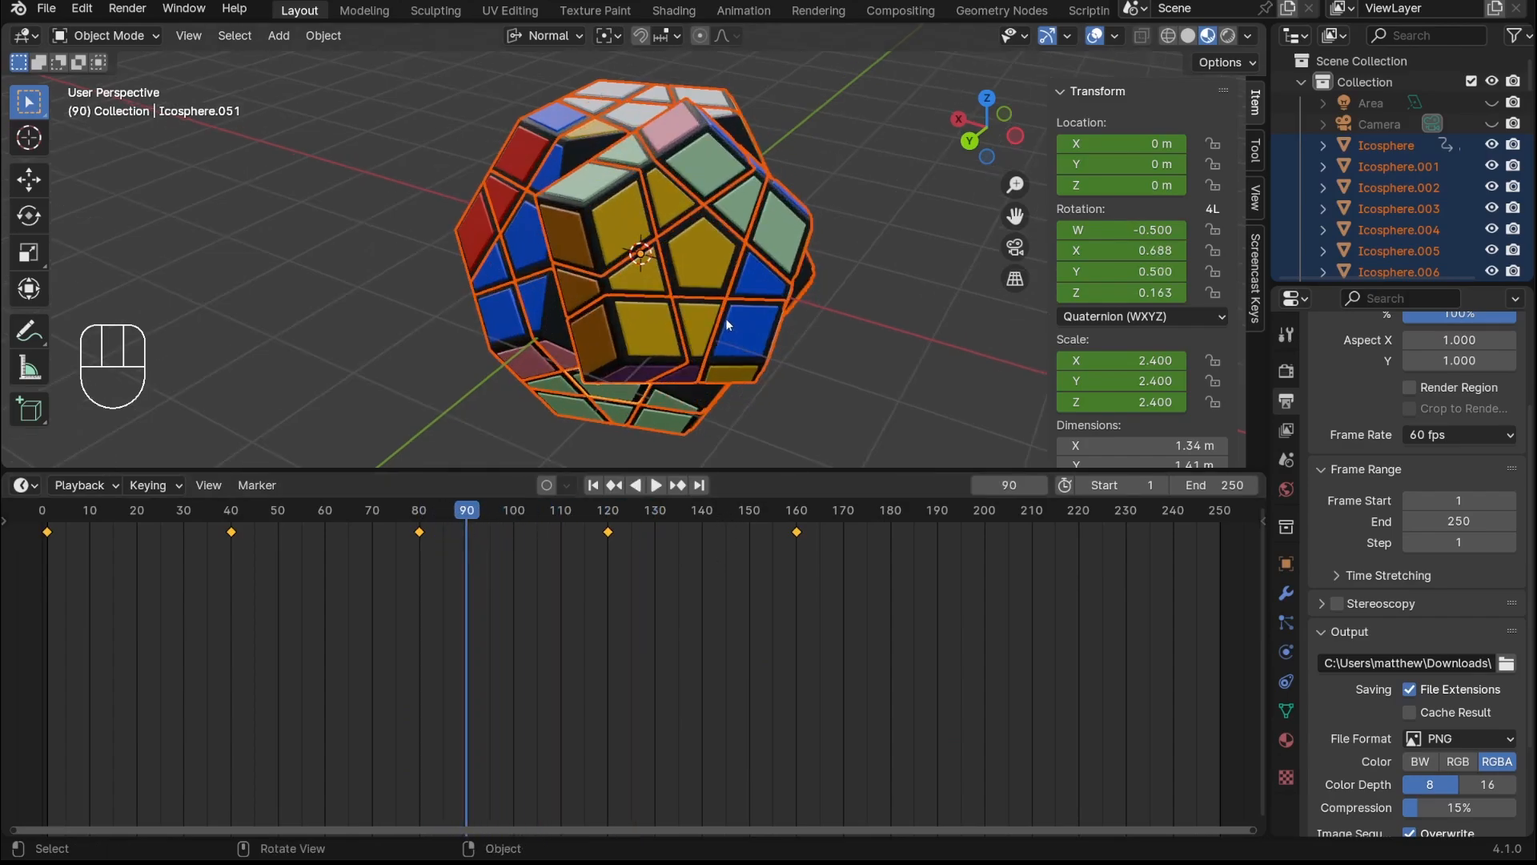
{"action": "middle_click_drag", "start_coordinate": [801, 298], "coordinate": [748, 282], "text": "shift"}
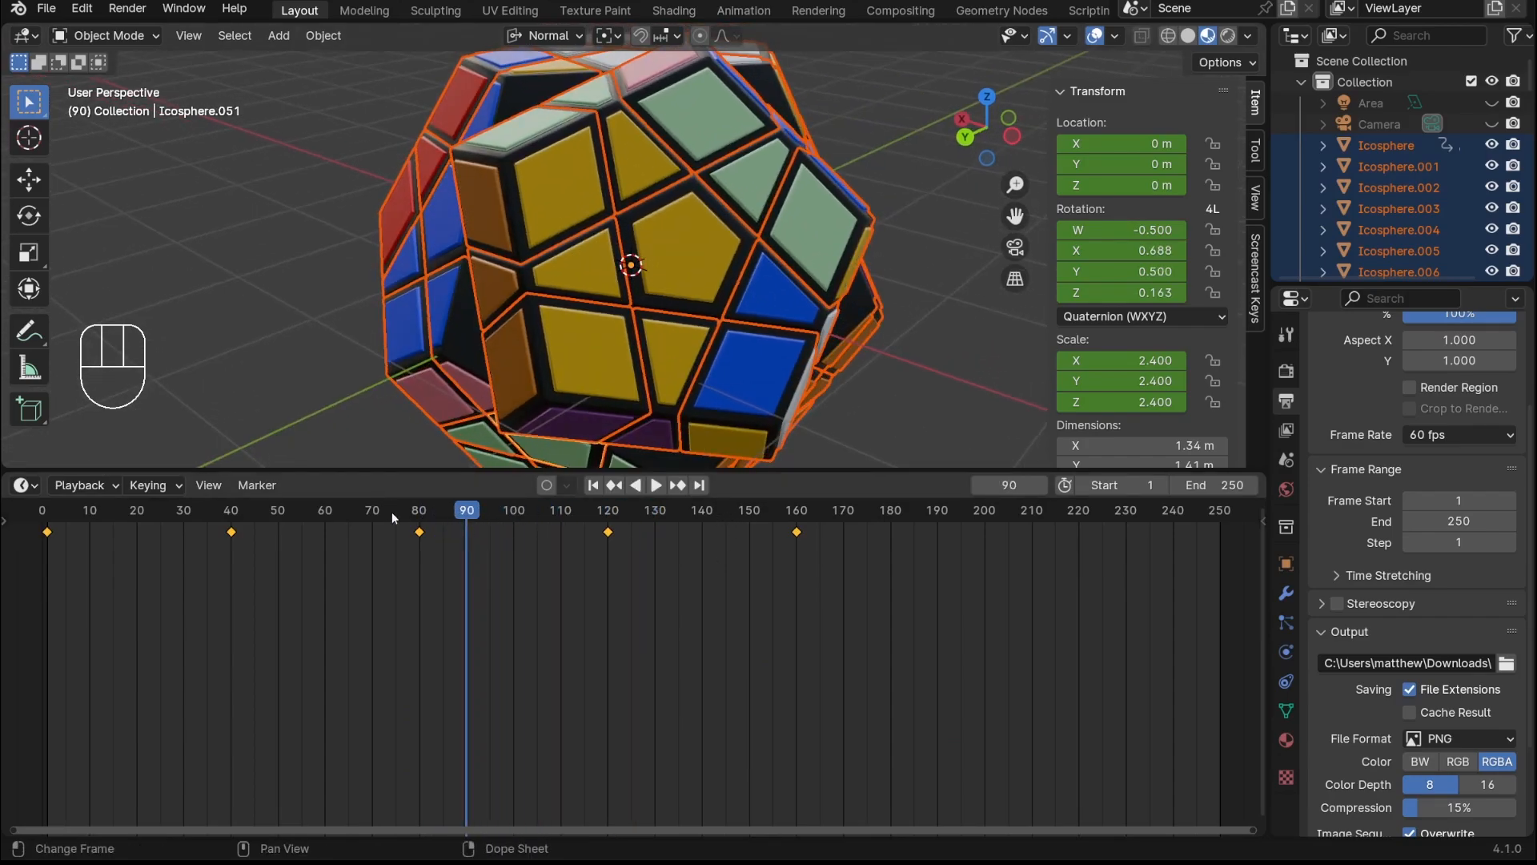
Return to frame 0 and play the animation past the last keyframe at frame 160
{"action": "left_click_drag", "start_coordinate": [447, 513], "coordinate": [36, 516]}
{"action": "scroll", "coordinate": [720, 341], "scroll_direction": "down", "scroll_amount": 4}
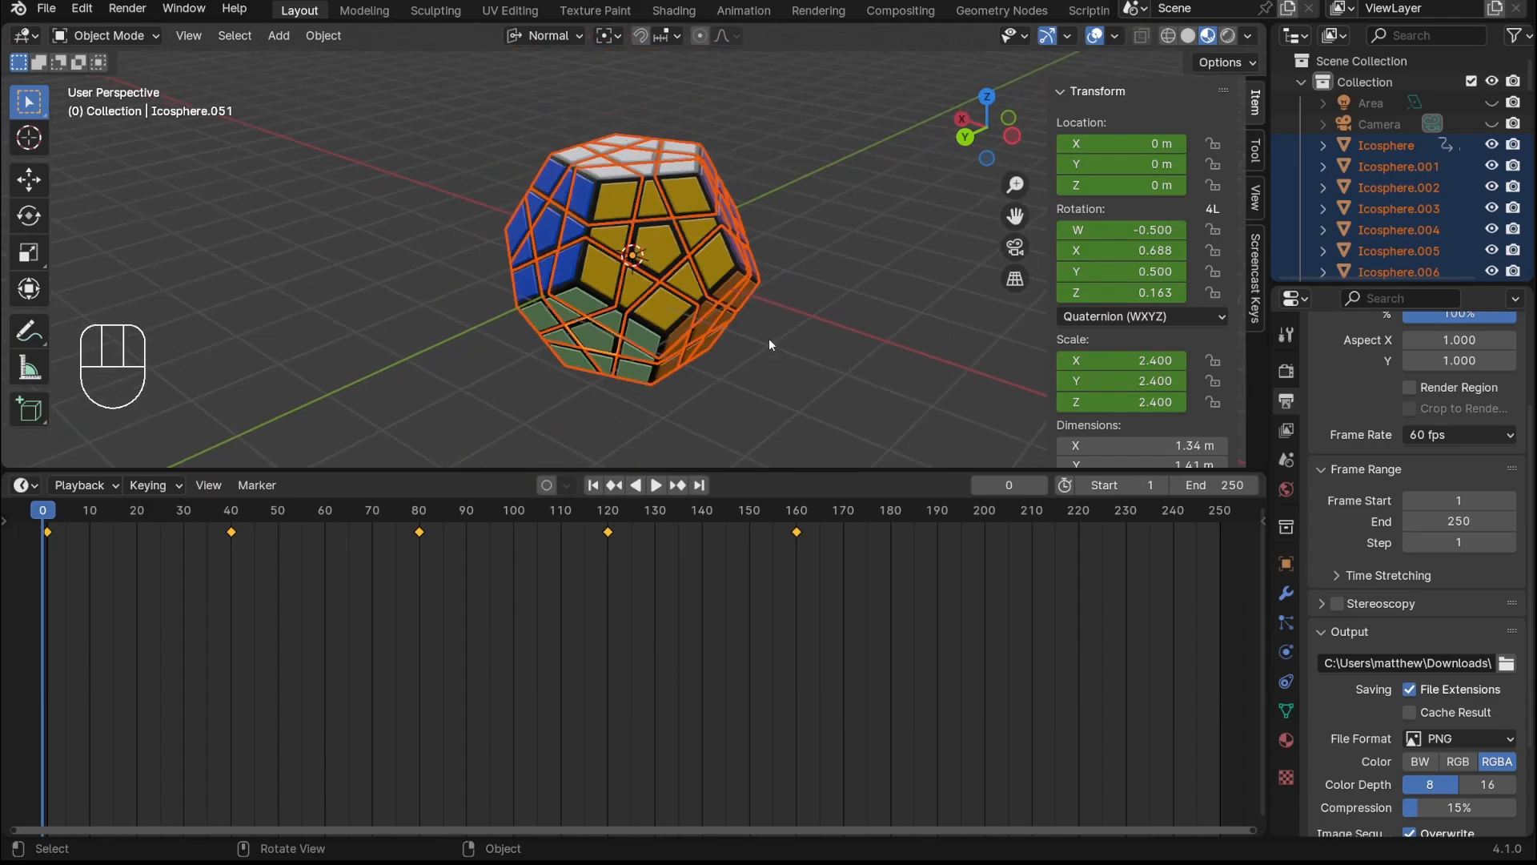
{"action": "key", "text": "space"}
{"action": "middle_click_drag", "start_coordinate": [807, 328], "coordinate": [766, 347], "text": "shift"}
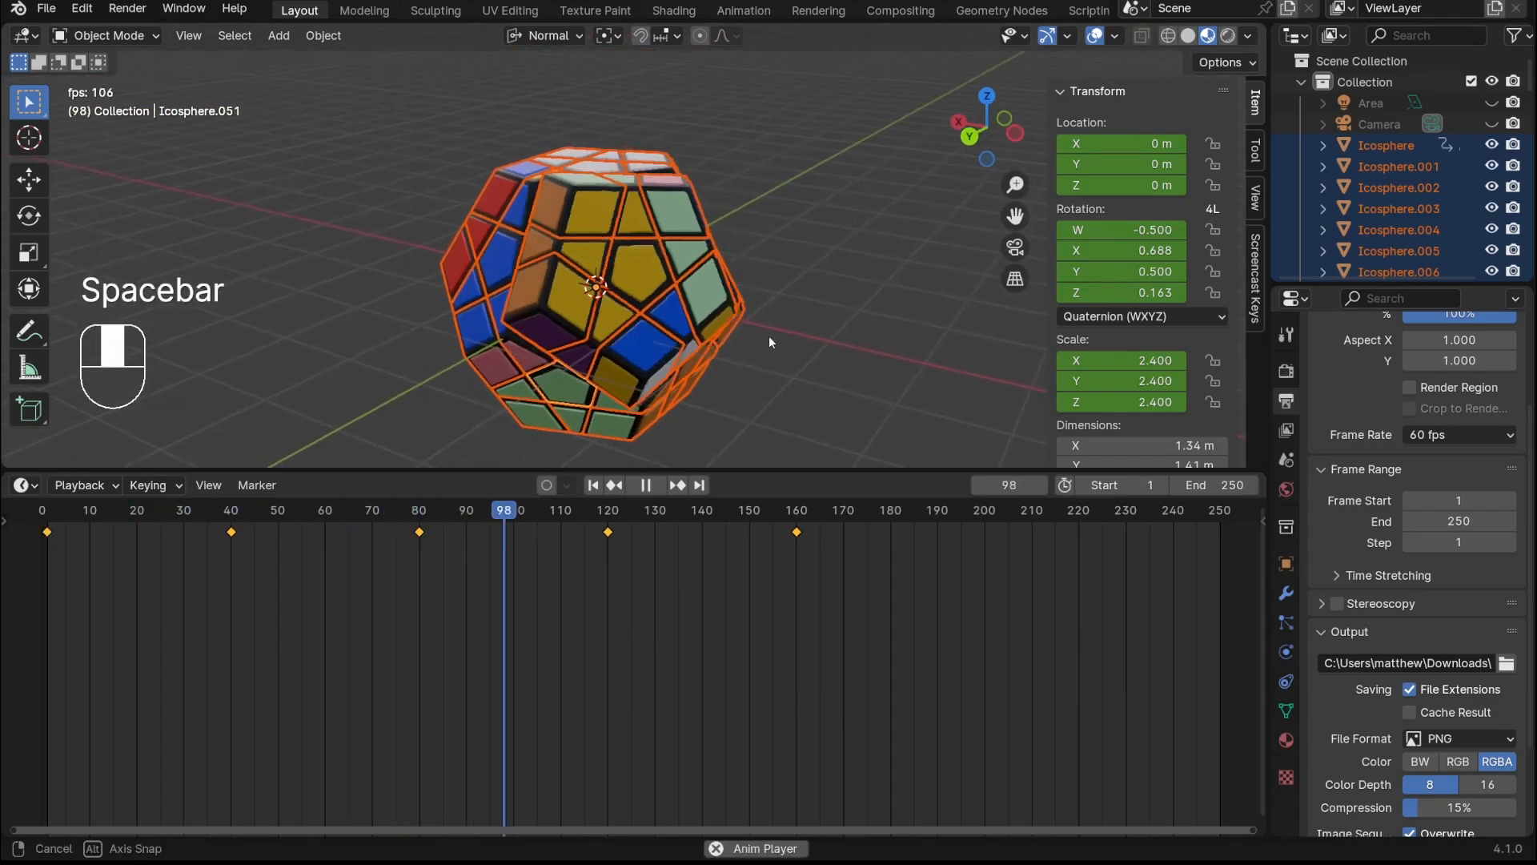
{"action": "key", "text": "space"}
{"action": "scroll", "coordinate": [738, 637], "scroll_direction": "down", "scroll_amount": 6}
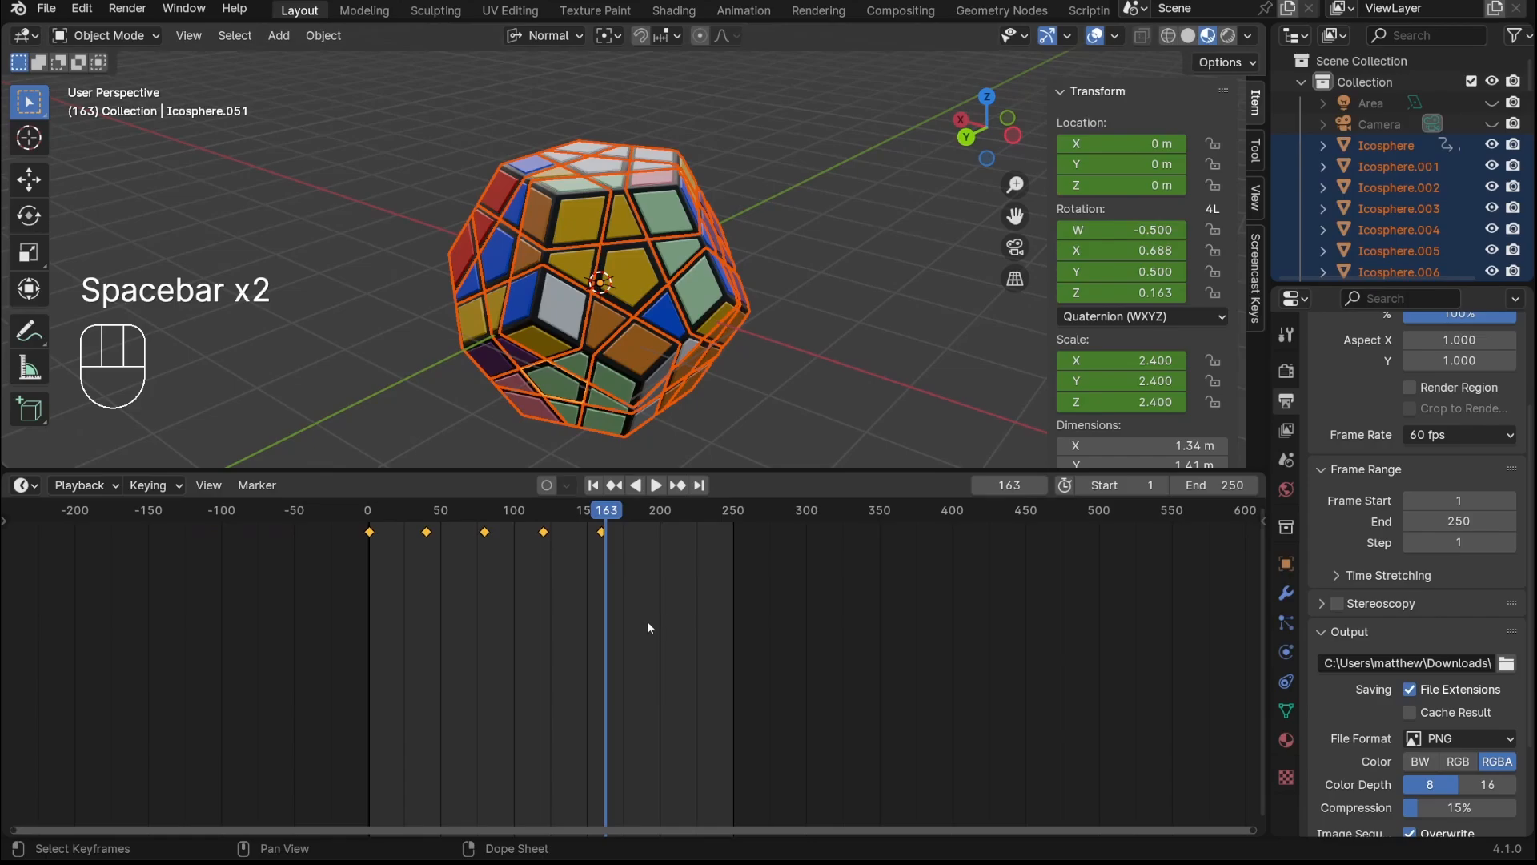
{"action": "middle_click_drag", "start_coordinate": [805, 310], "coordinate": [832, 349]}
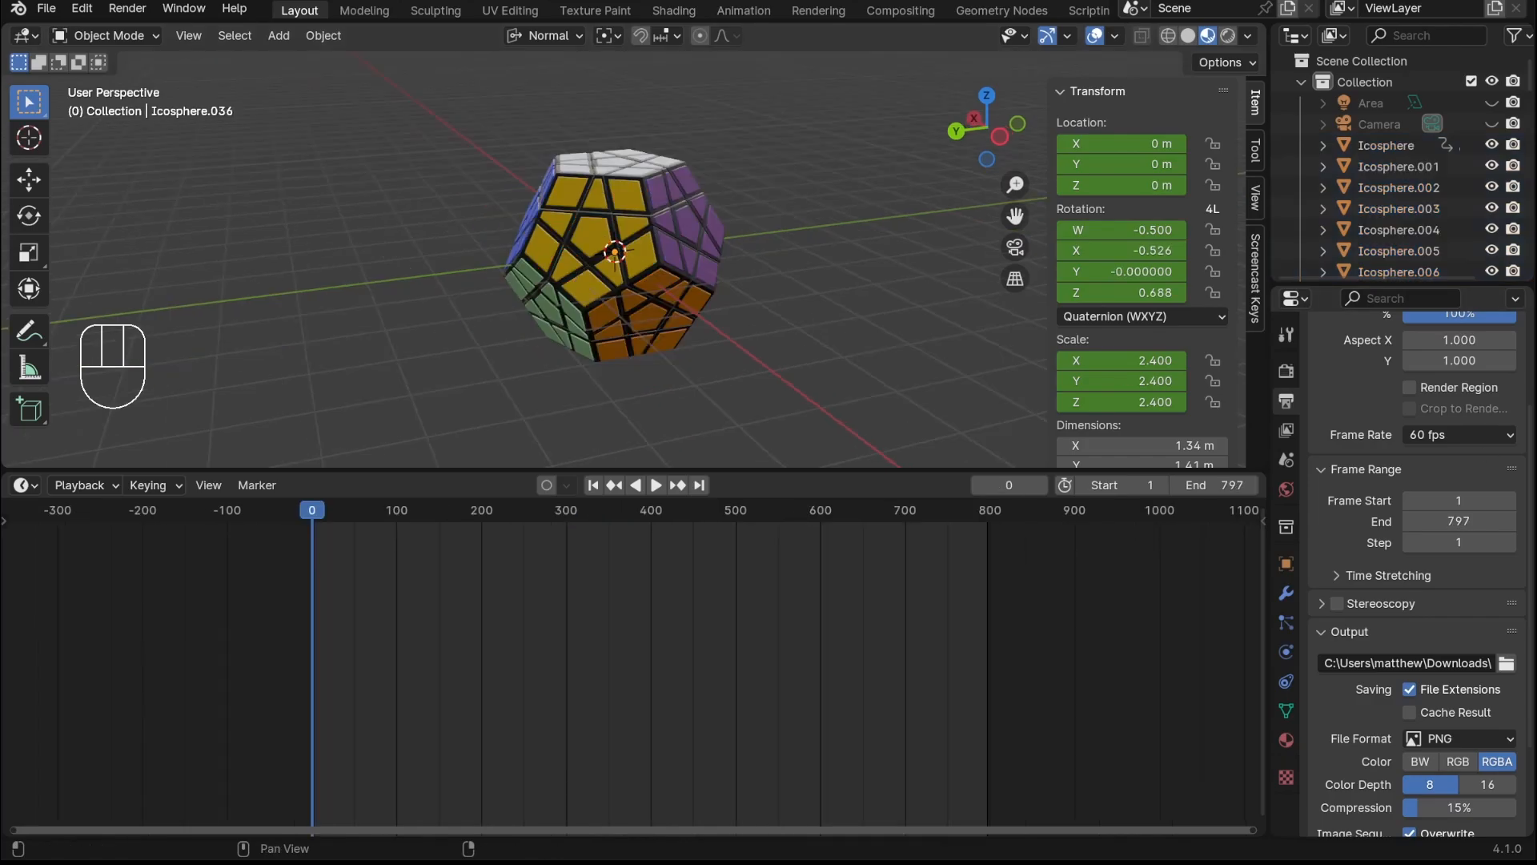
Select all puzzle pieces and play the longer animation from frame 0 past its last keyframe at frame 600
{"action": "key", "text": "a"}
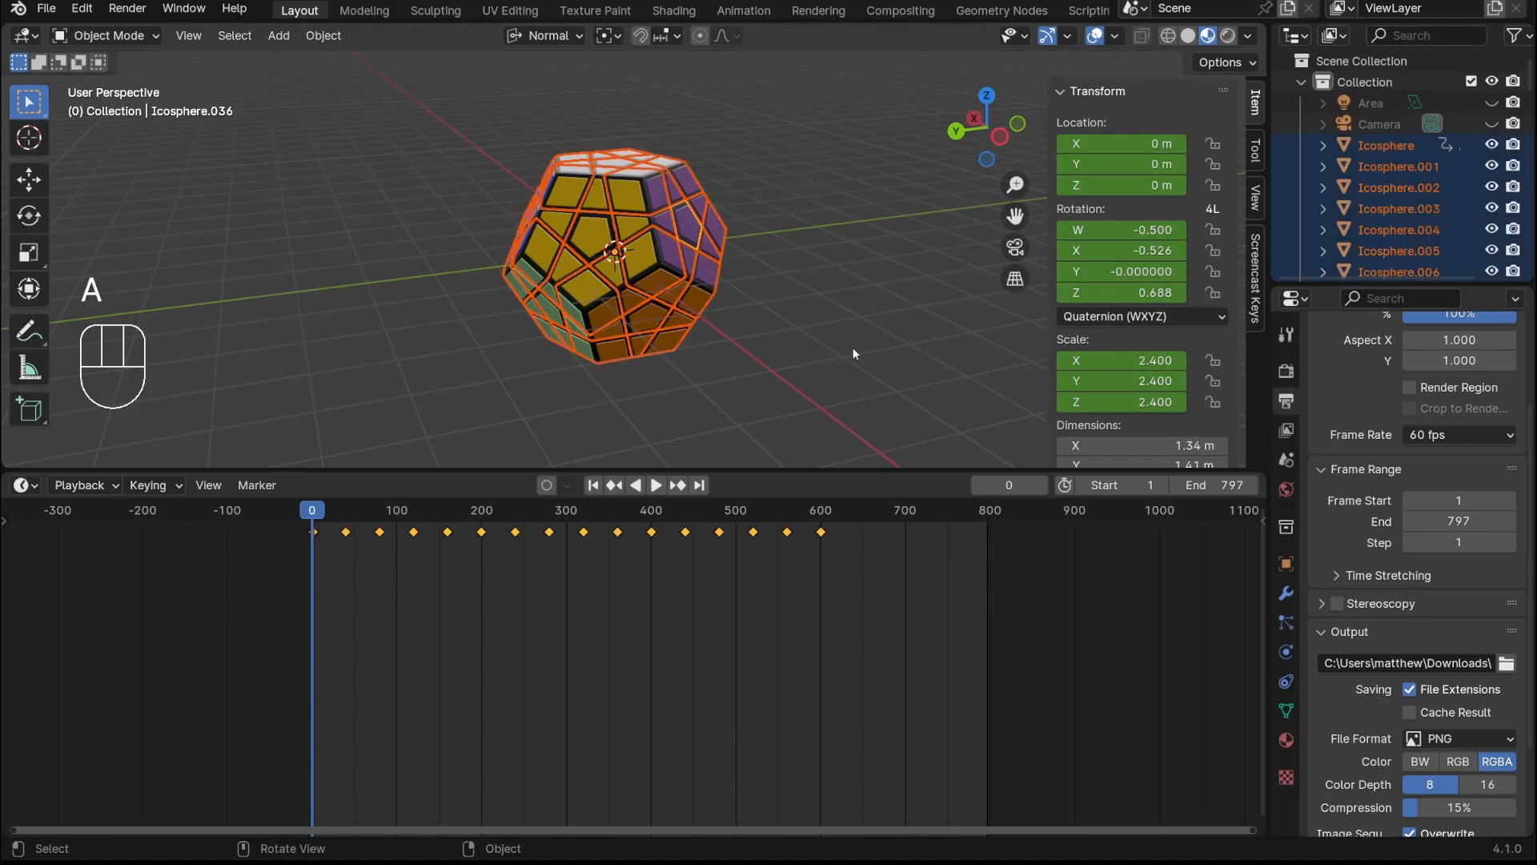
{"action": "key", "text": "space"}
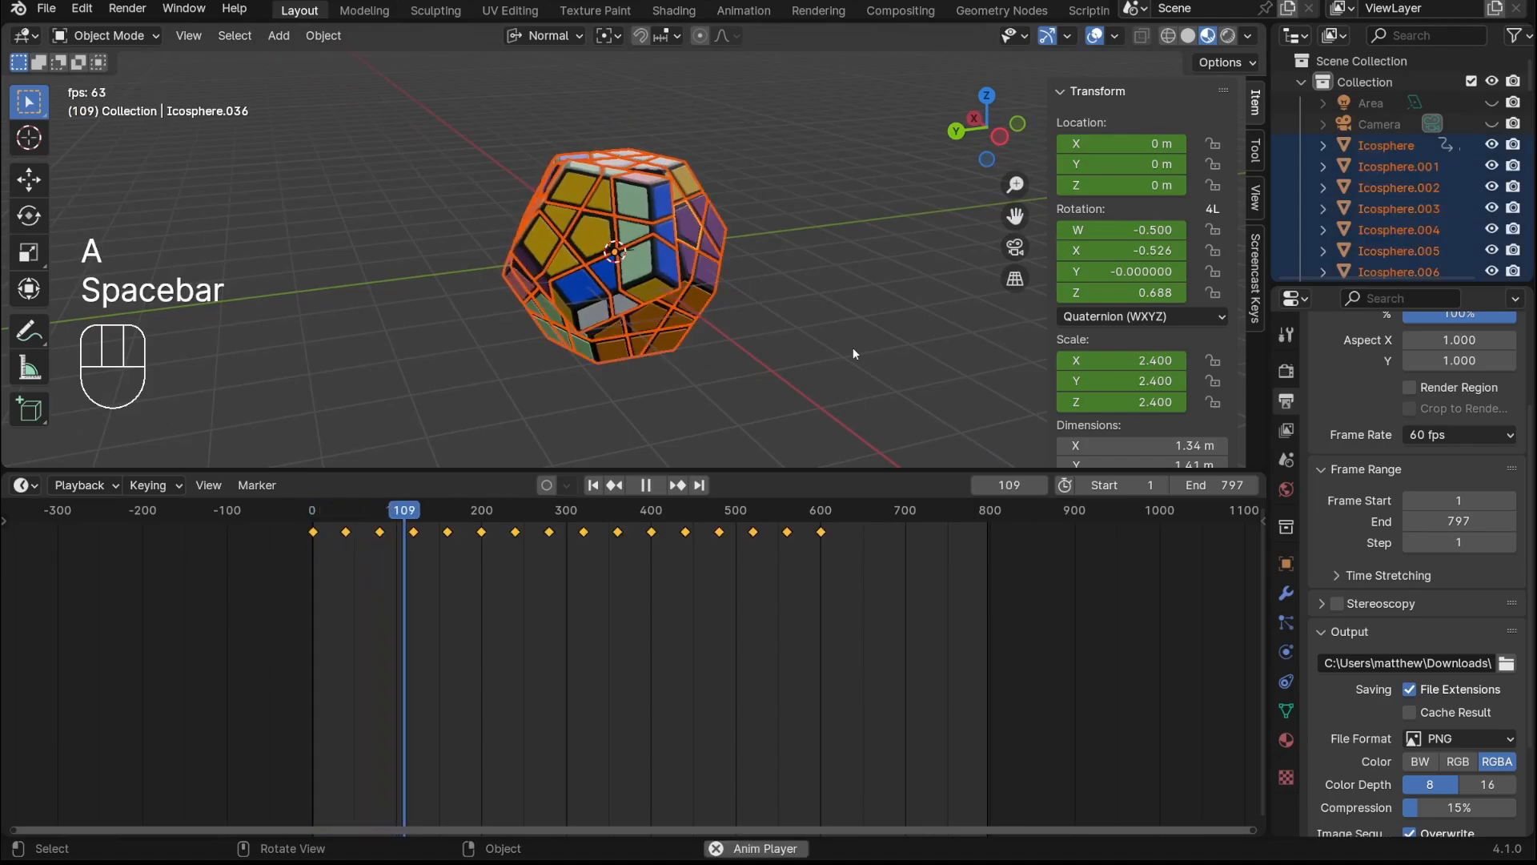
{"action": "middle_click_drag", "start_coordinate": [717, 404], "coordinate": [545, 411]}
{"action": "key", "text": "space"}
Set the animation's end frame to 1600
{"action": "scroll", "coordinate": [976, 664], "scroll_direction": "down", "scroll_amount": 9}
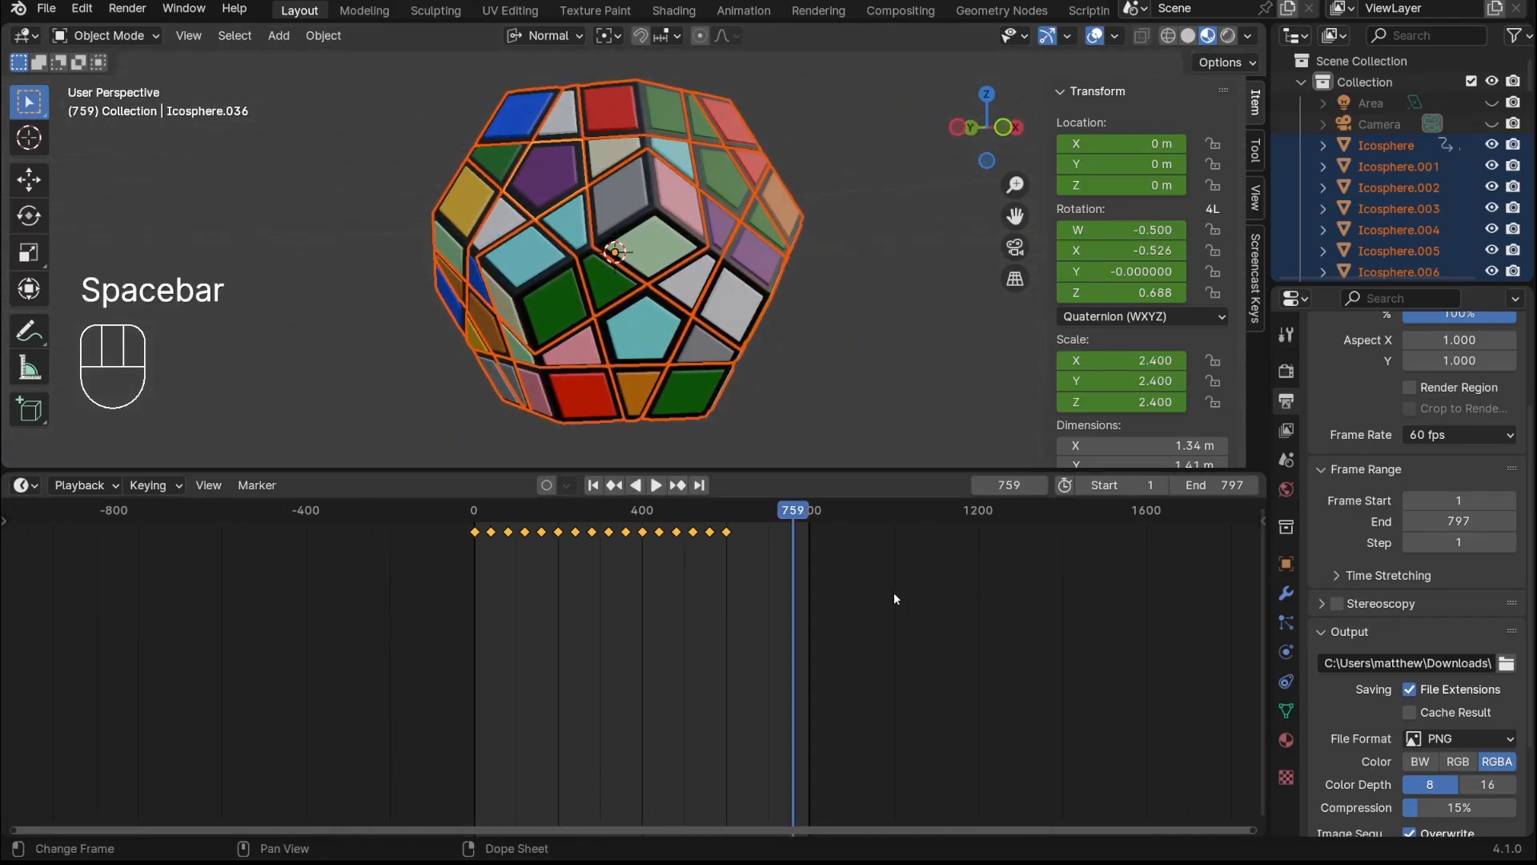
{"action": "middle_click_drag", "start_coordinate": [894, 598], "coordinate": [741, 613]}
{"action": "left_click_drag", "start_coordinate": [1230, 485], "coordinate": [1273, 485]}
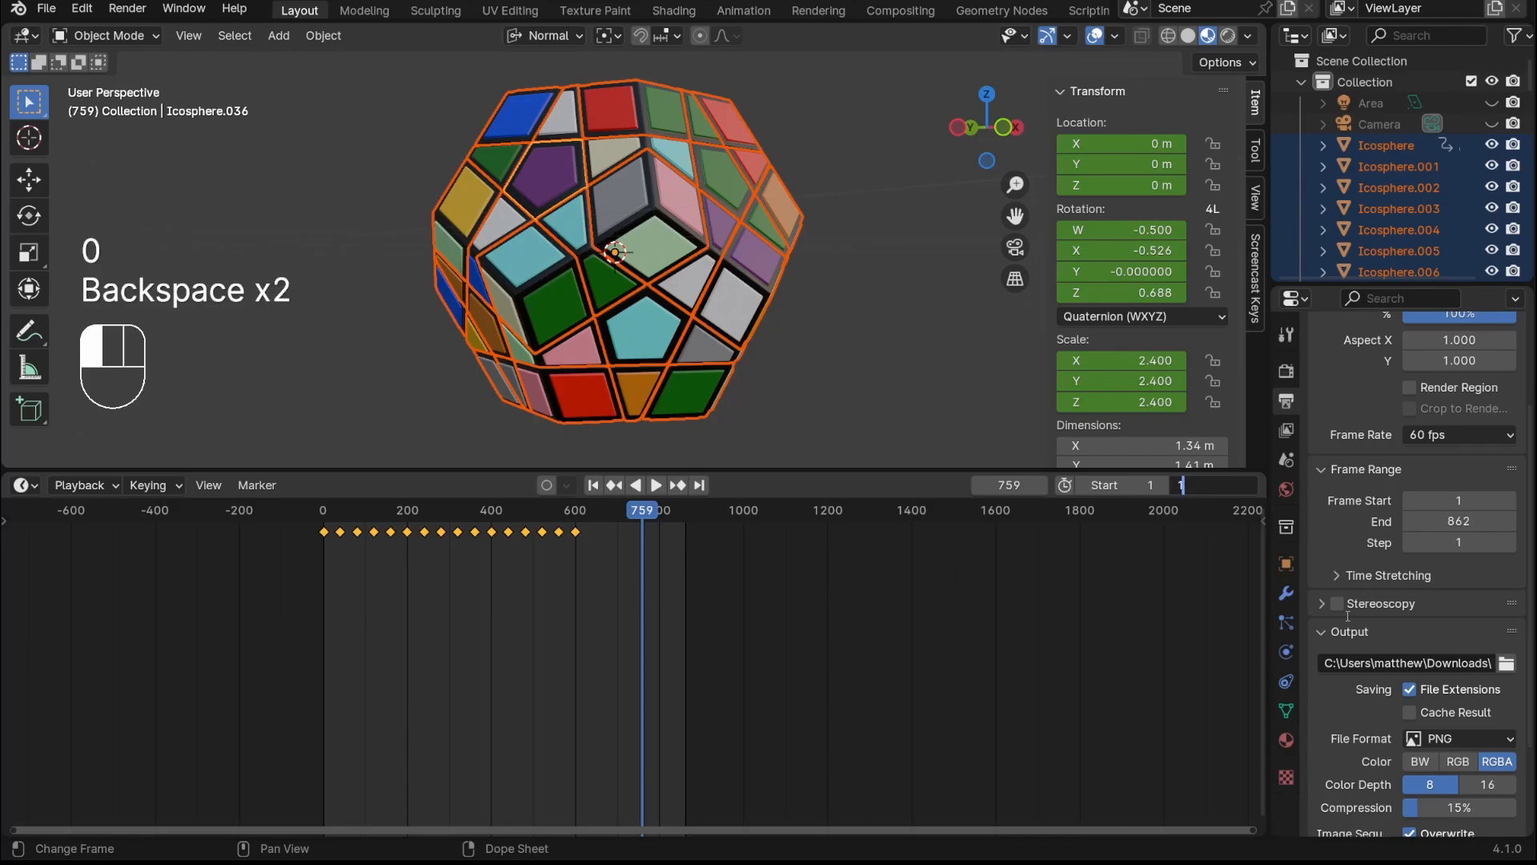
{"action": "key", "text": "BackSpace"}
{"action": "key", "text": "BackSpace"}
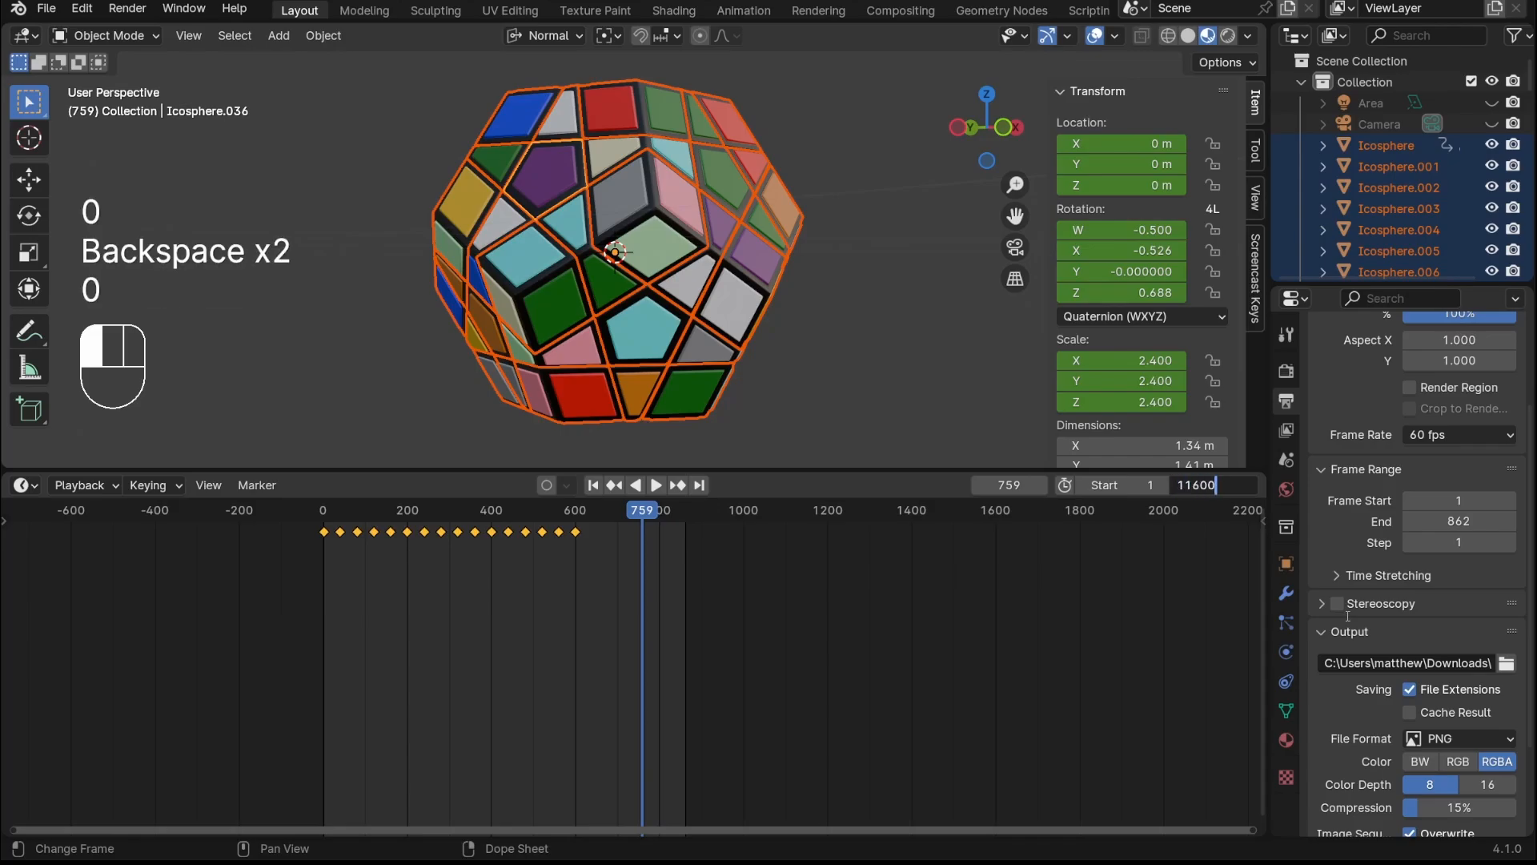
{"action": "type", "text": "0"}
{"action": "key", "text": "Return"}
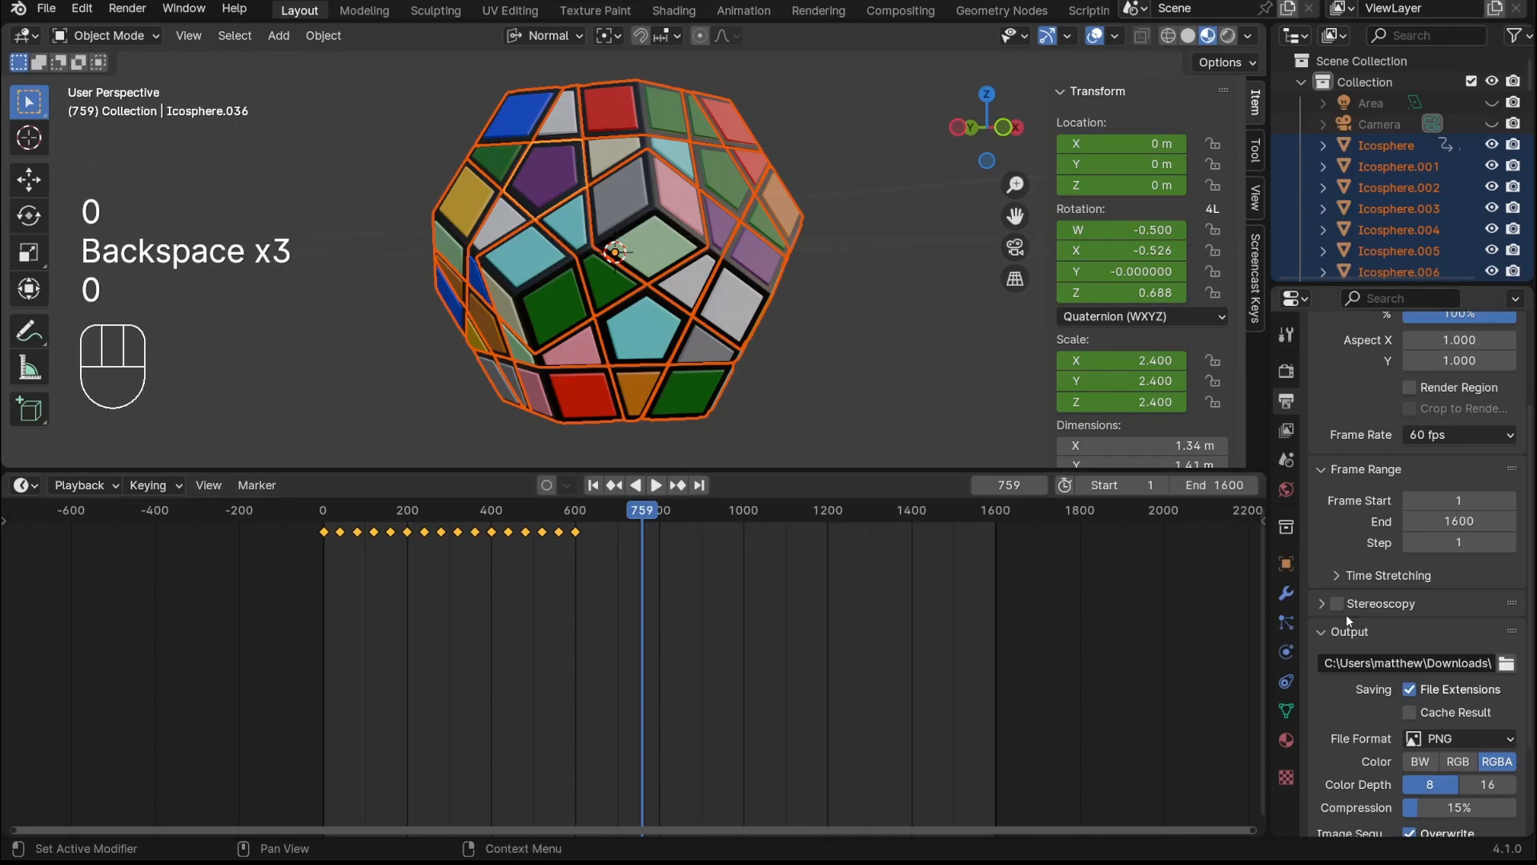
Duplicate all the keyframes and place the copies after the originals, starting at about frame 812
{"action": "left_click_drag", "start_coordinate": [609, 571], "coordinate": [296, 517]}
{"action": "key", "text": "shift+d"}
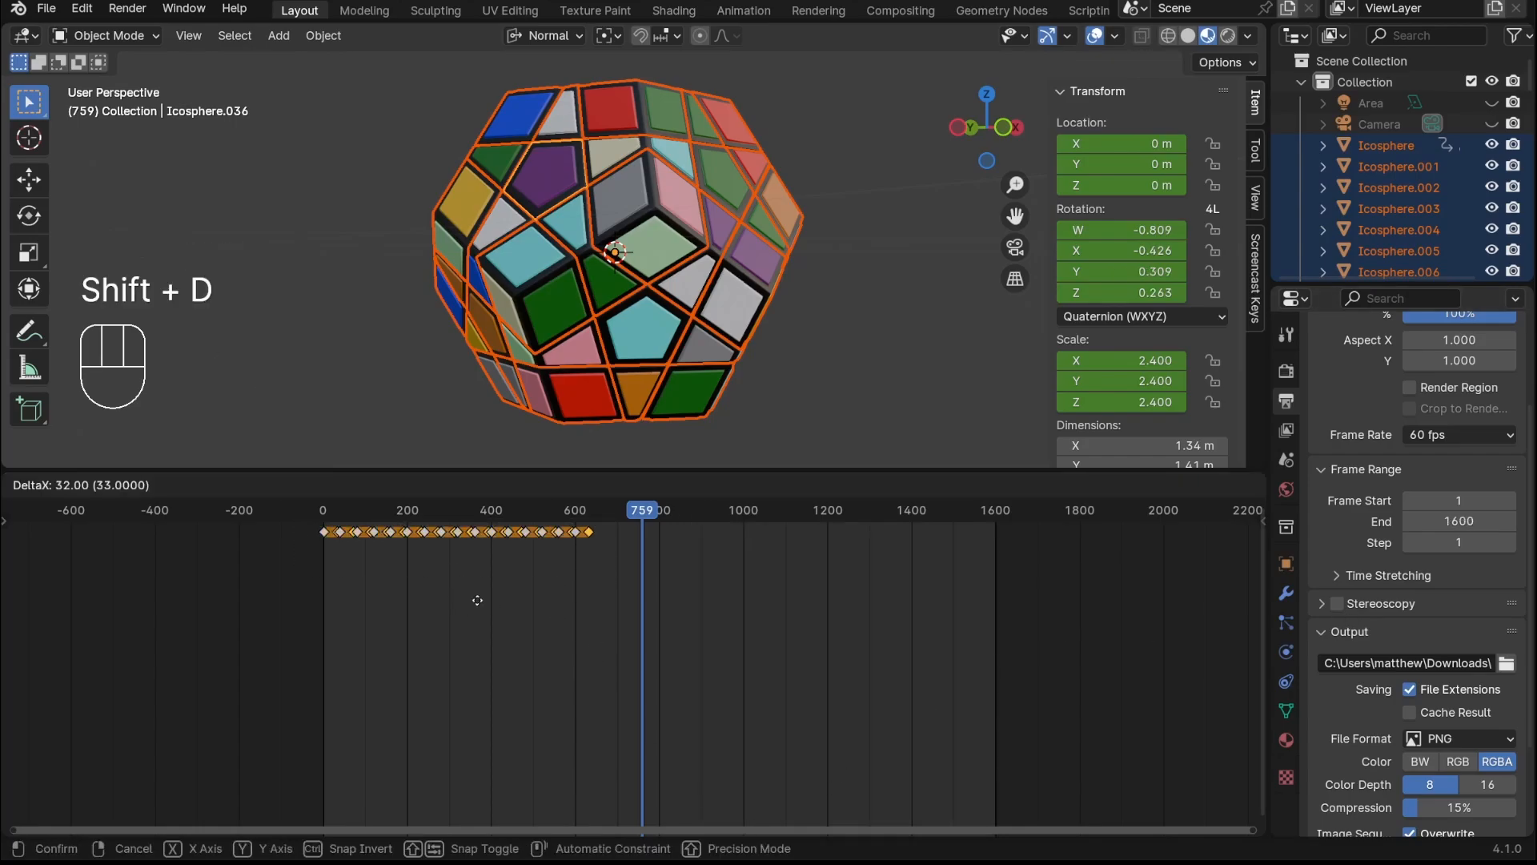
{"action": "left_click", "coordinate": [794, 625]}
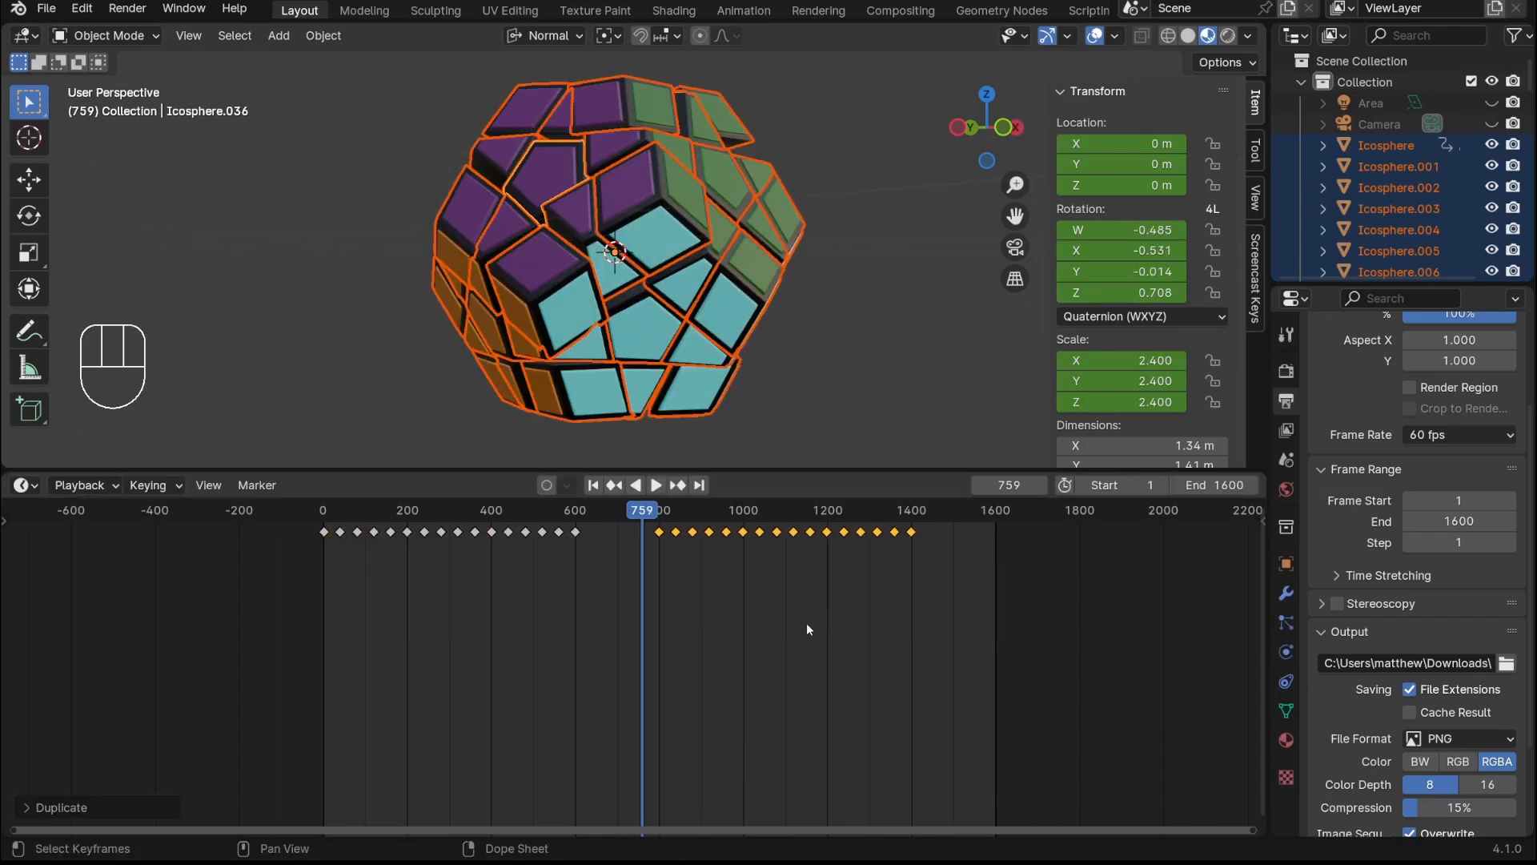
{"action": "key", "text": "g"}
{"action": "left_click", "coordinate": [686, 617]}
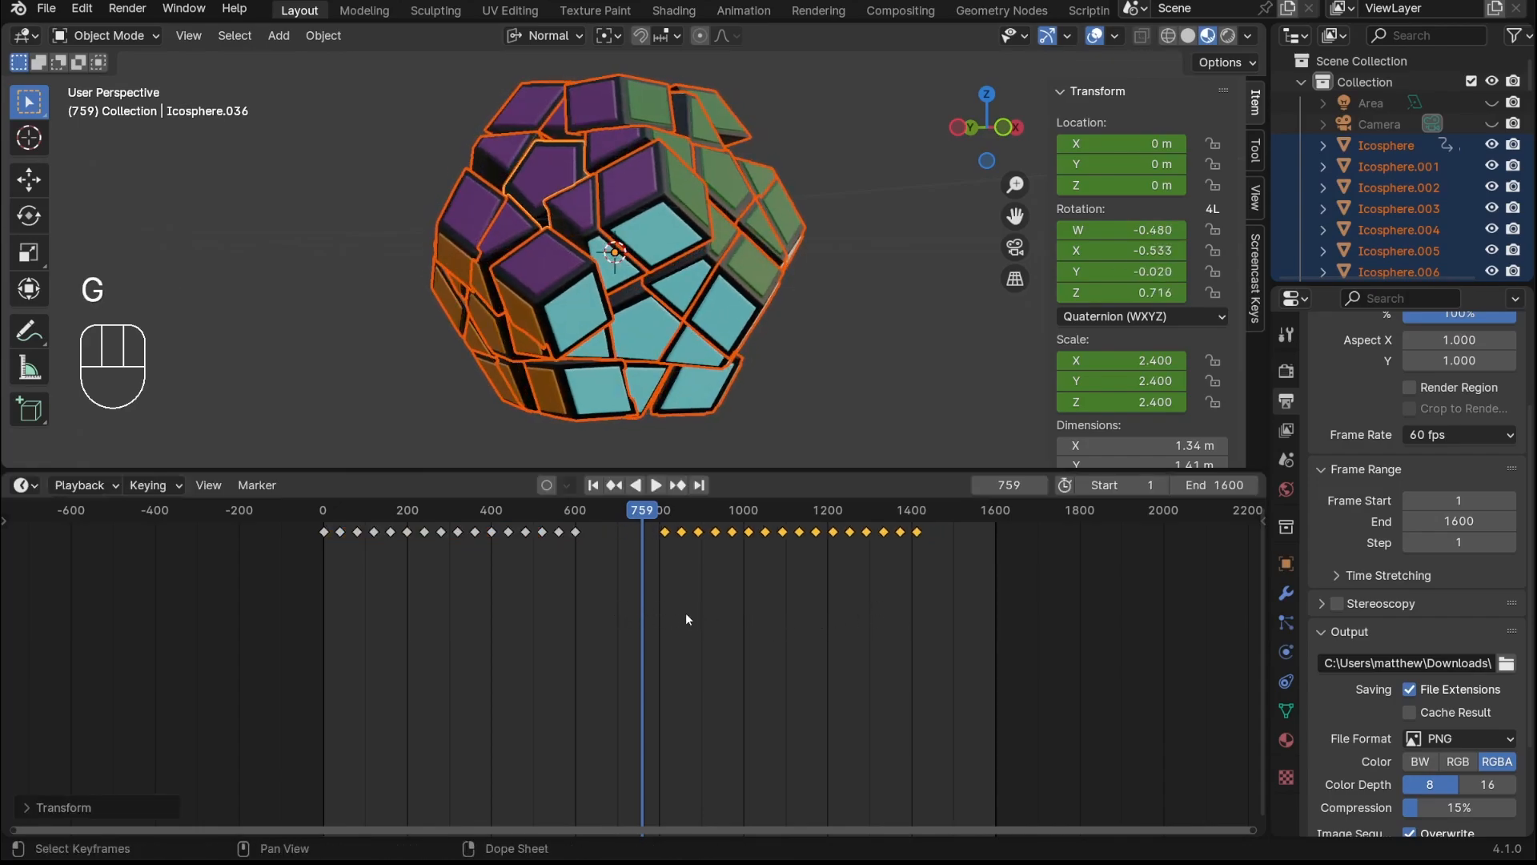
Play the gap between the original and duplicated keyframes up to frame 784
{"action": "left_click_drag", "start_coordinate": [648, 513], "coordinate": [562, 528]}
{"action": "key", "text": "space"}
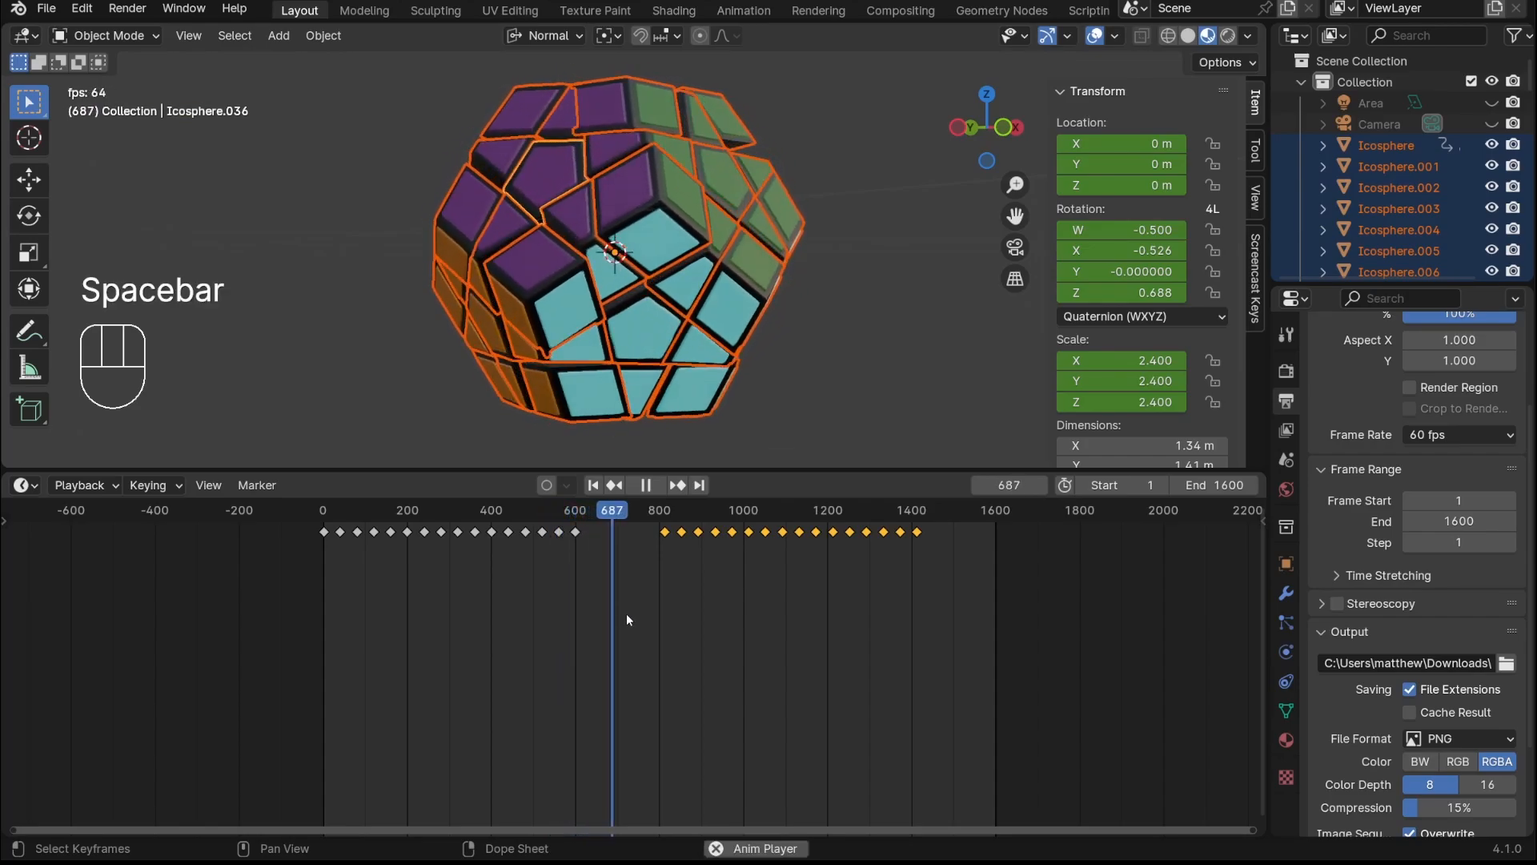
{"action": "key", "text": "space"}
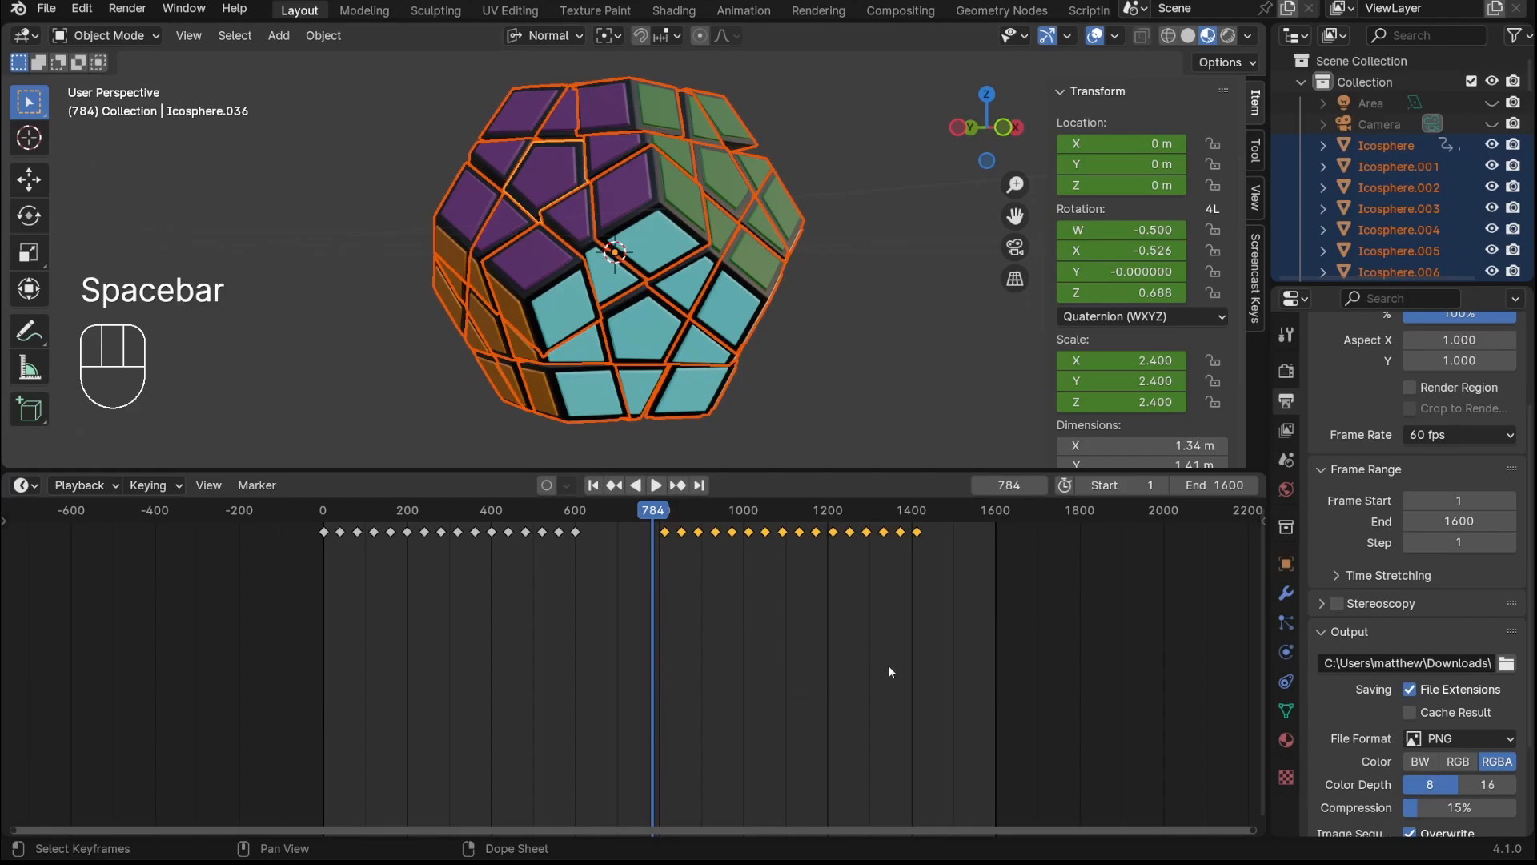
Reverse the duplicated keyframes with an X scale of -1 and move them to start at about frame 882
{"action": "type", "text": "sx-1"}
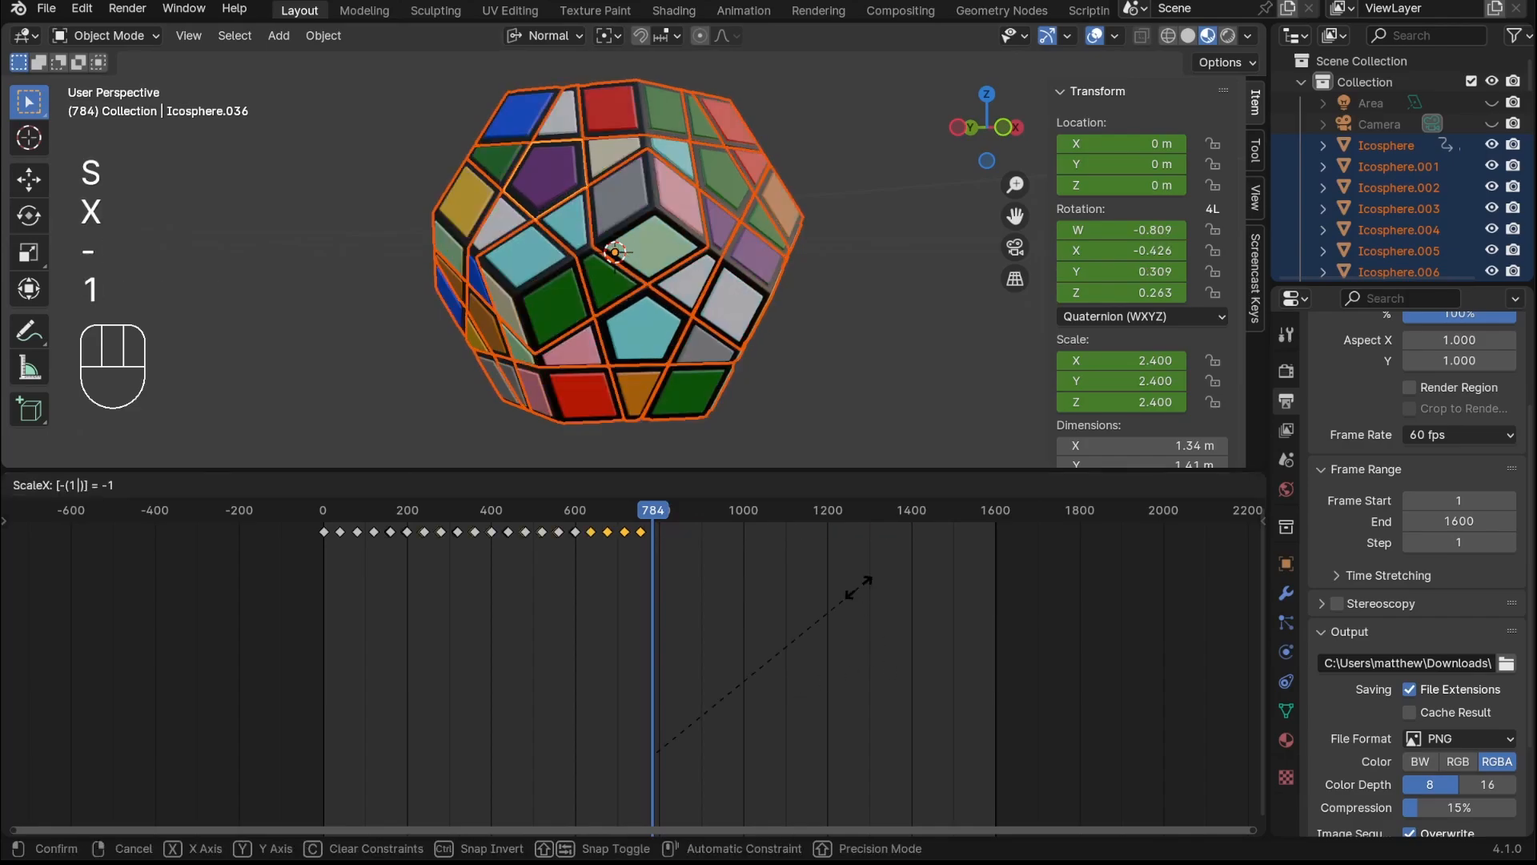
{"action": "key", "text": "Return"}
{"action": "key", "text": "g"}
{"action": "key", "text": "x"}
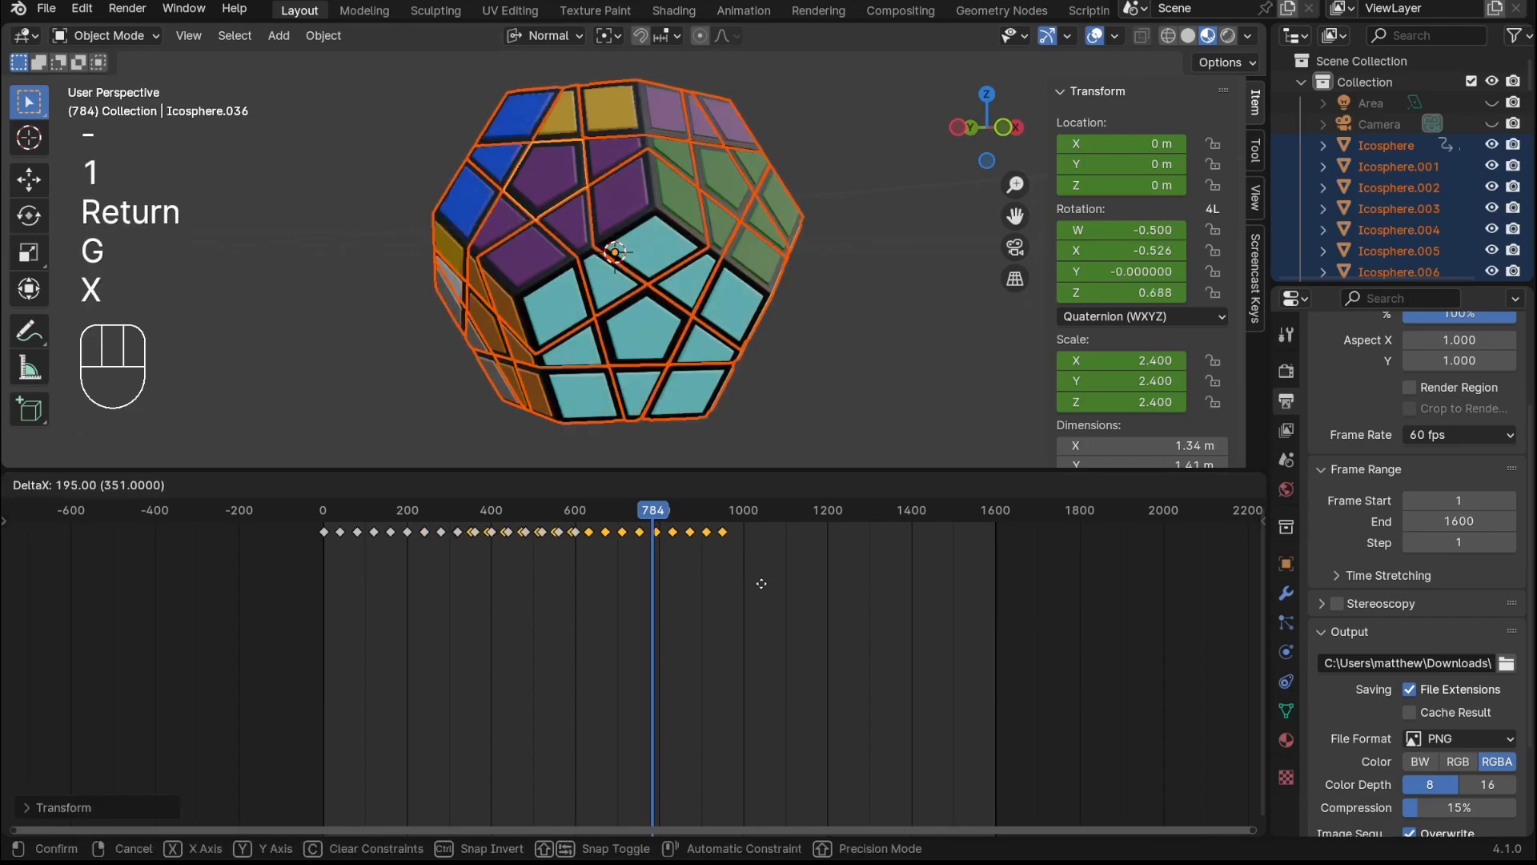
{"action": "left_click", "coordinate": [973, 625]}
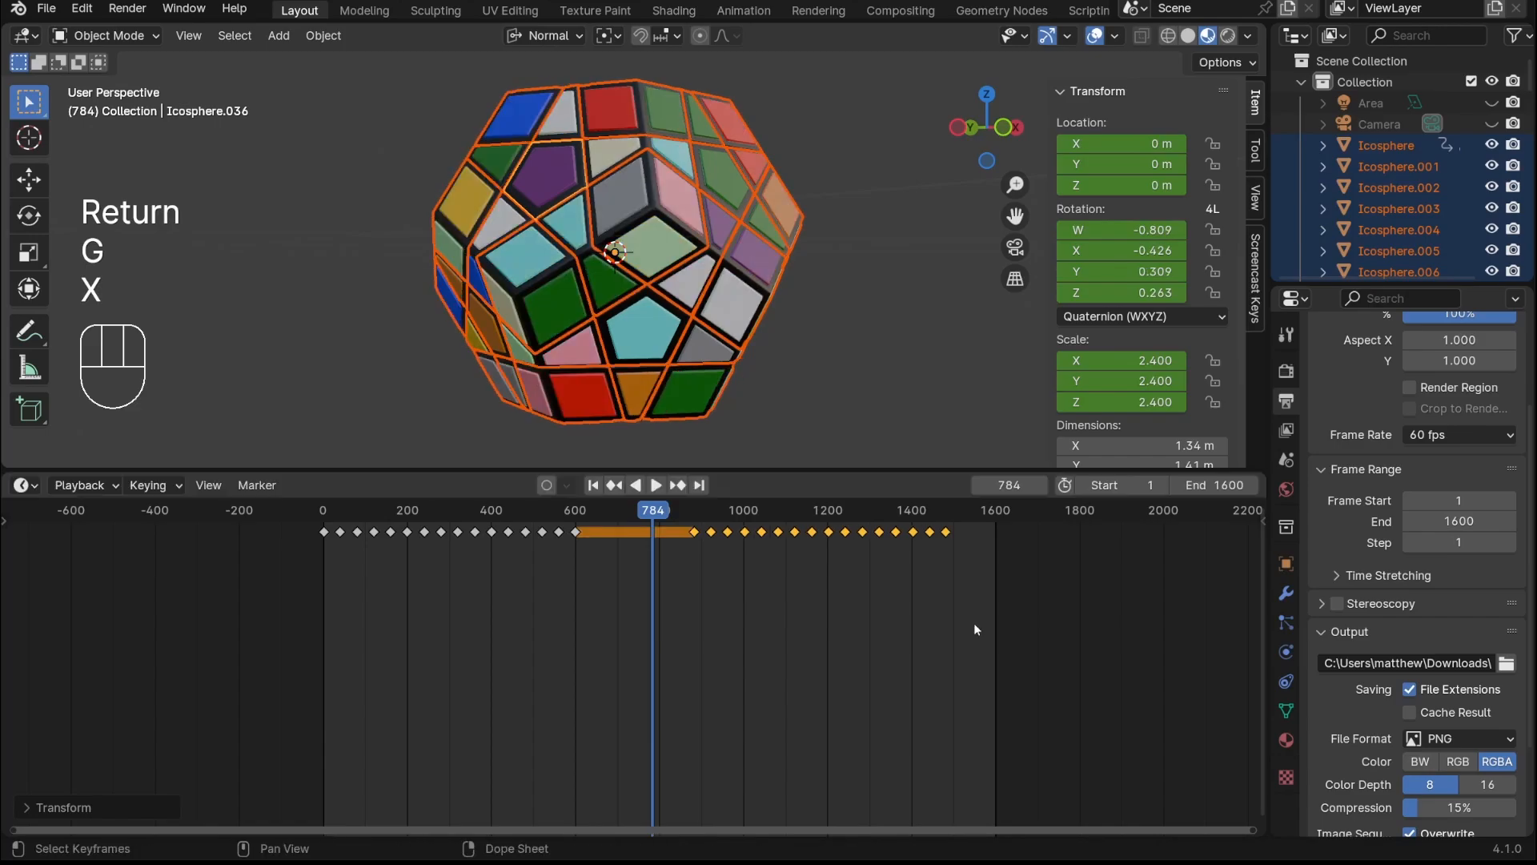
Move the reversed keyframes earlier to start at frame 699, and play the animation from frame 602
{"action": "left_click_drag", "start_coordinate": [613, 513], "coordinate": [602, 531]}
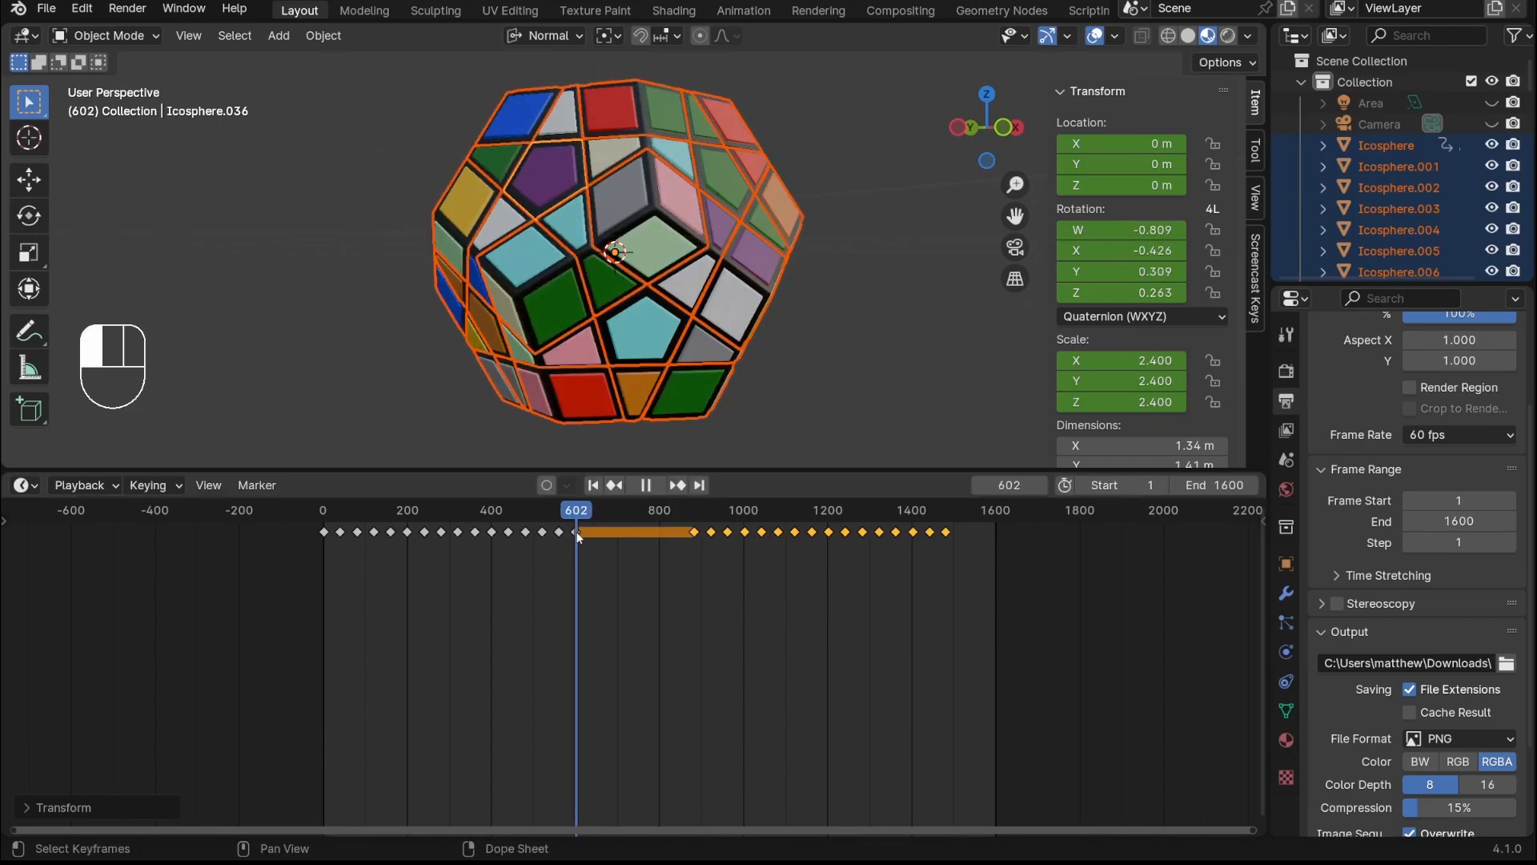
{"action": "key", "text": "g"}
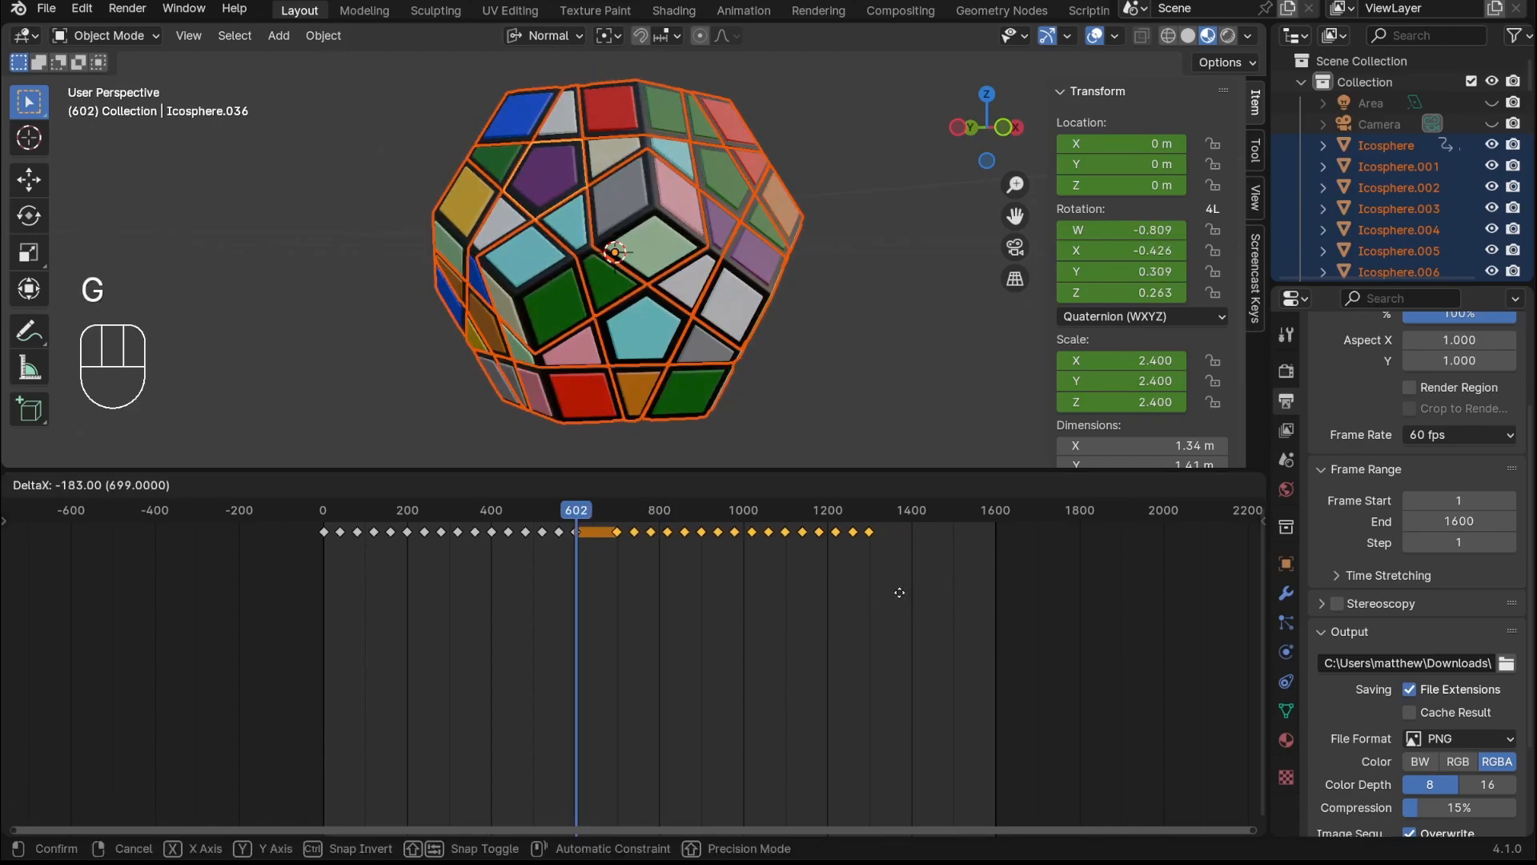
{"action": "left_click", "coordinate": [900, 593]}
{"action": "key", "text": "space"}
{"action": "left_click", "coordinate": [716, 363]}
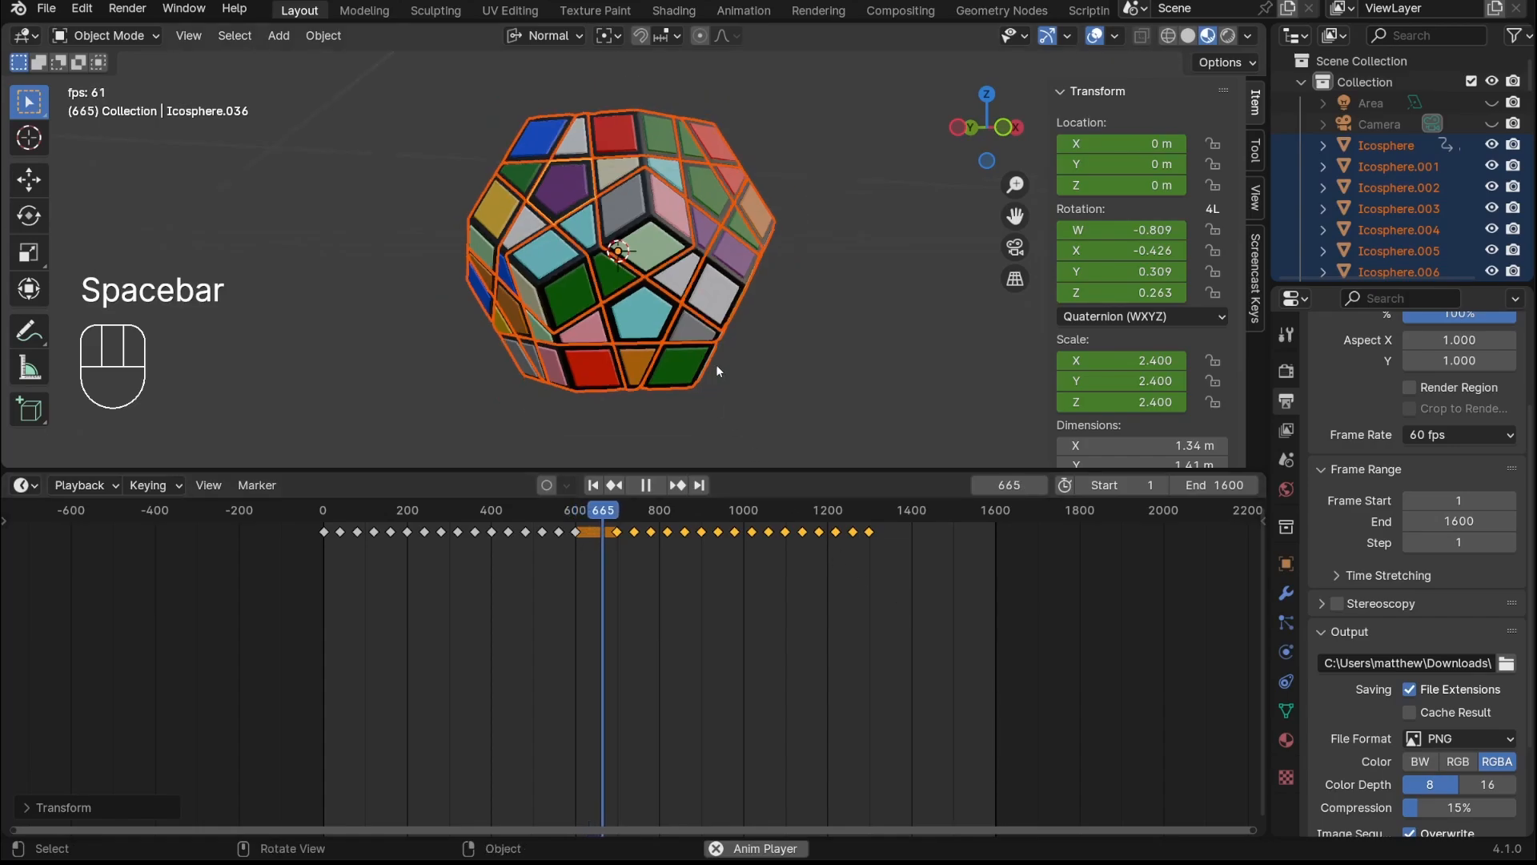
{"action": "middle_click_drag", "start_coordinate": [772, 332], "coordinate": [584, 378]}
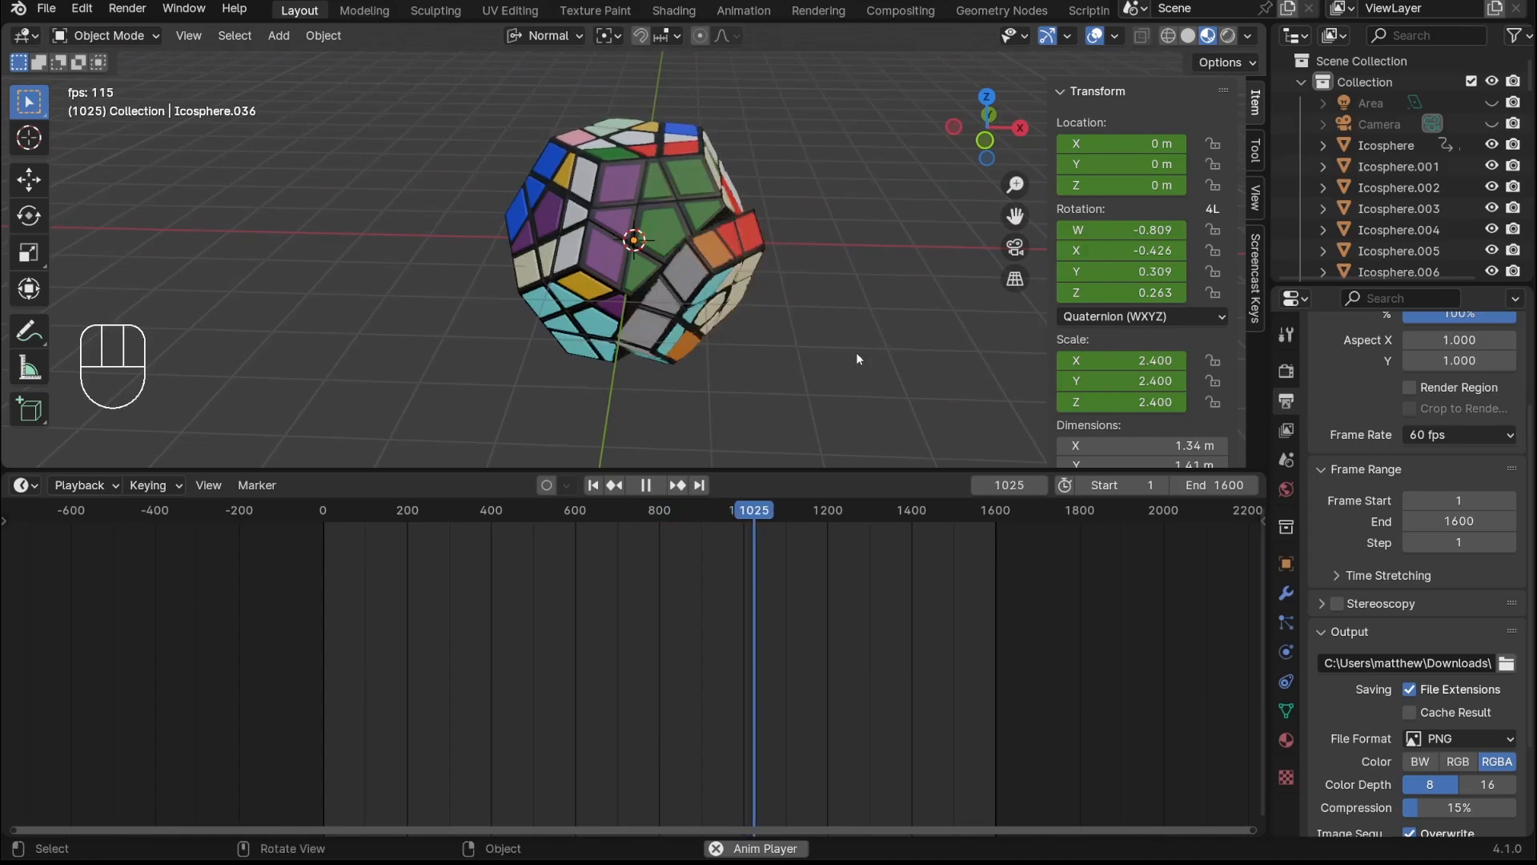
Reselect all puzzle pieces and set the animation's end frame to 1300 during playback, stopping at frame 91
{"action": "key", "text": "a"}
{"action": "left_click", "coordinate": [1215, 485]}
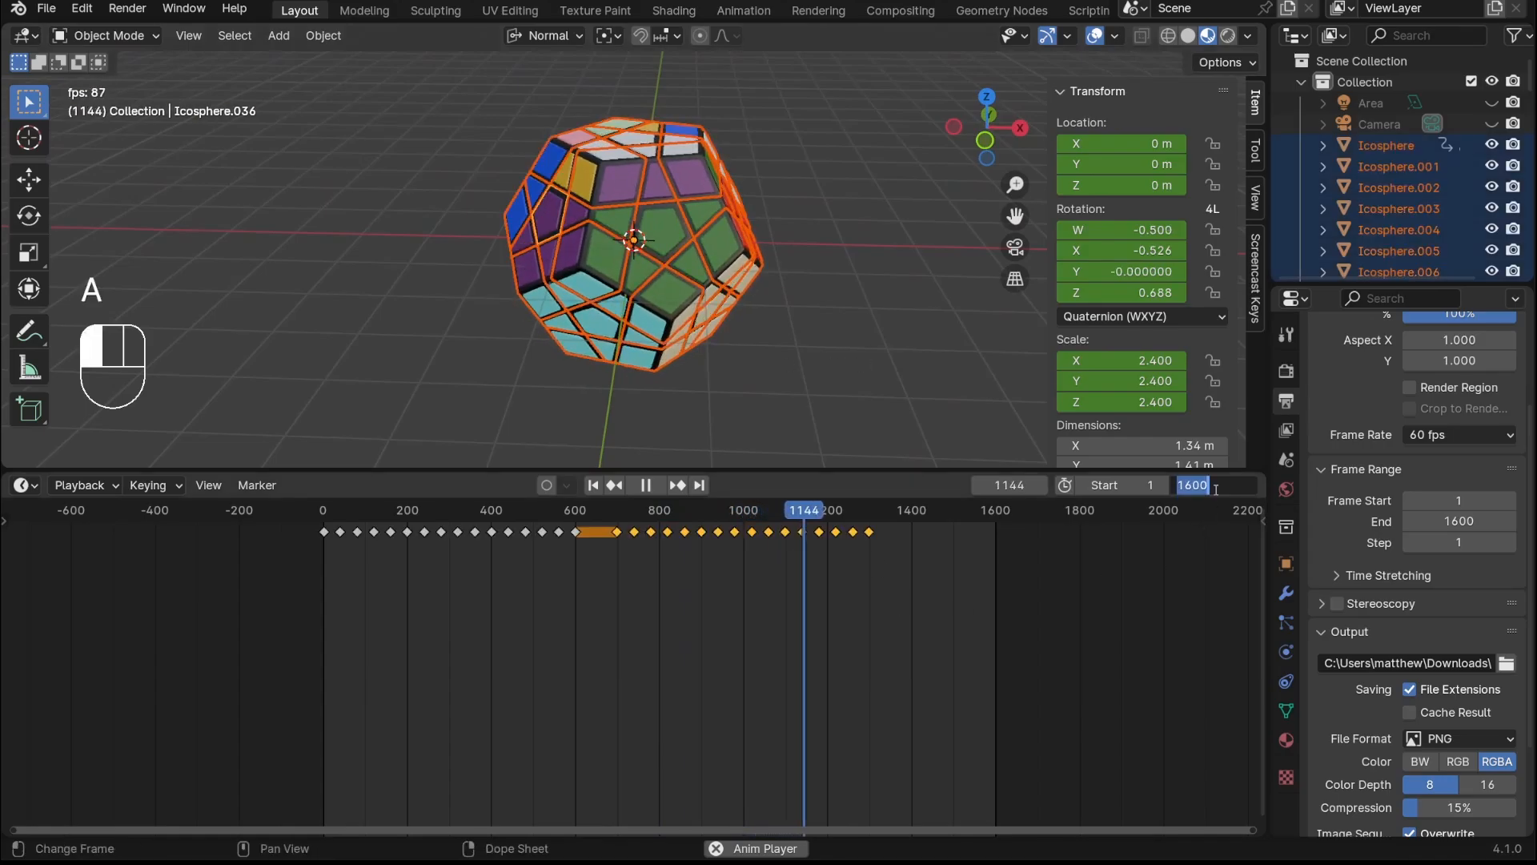
{"action": "type", "text": "140"}
{"action": "key", "text": "BackSpace"}
{"action": "key", "text": "BackSpace"}
{"action": "type", "text": "1300"}
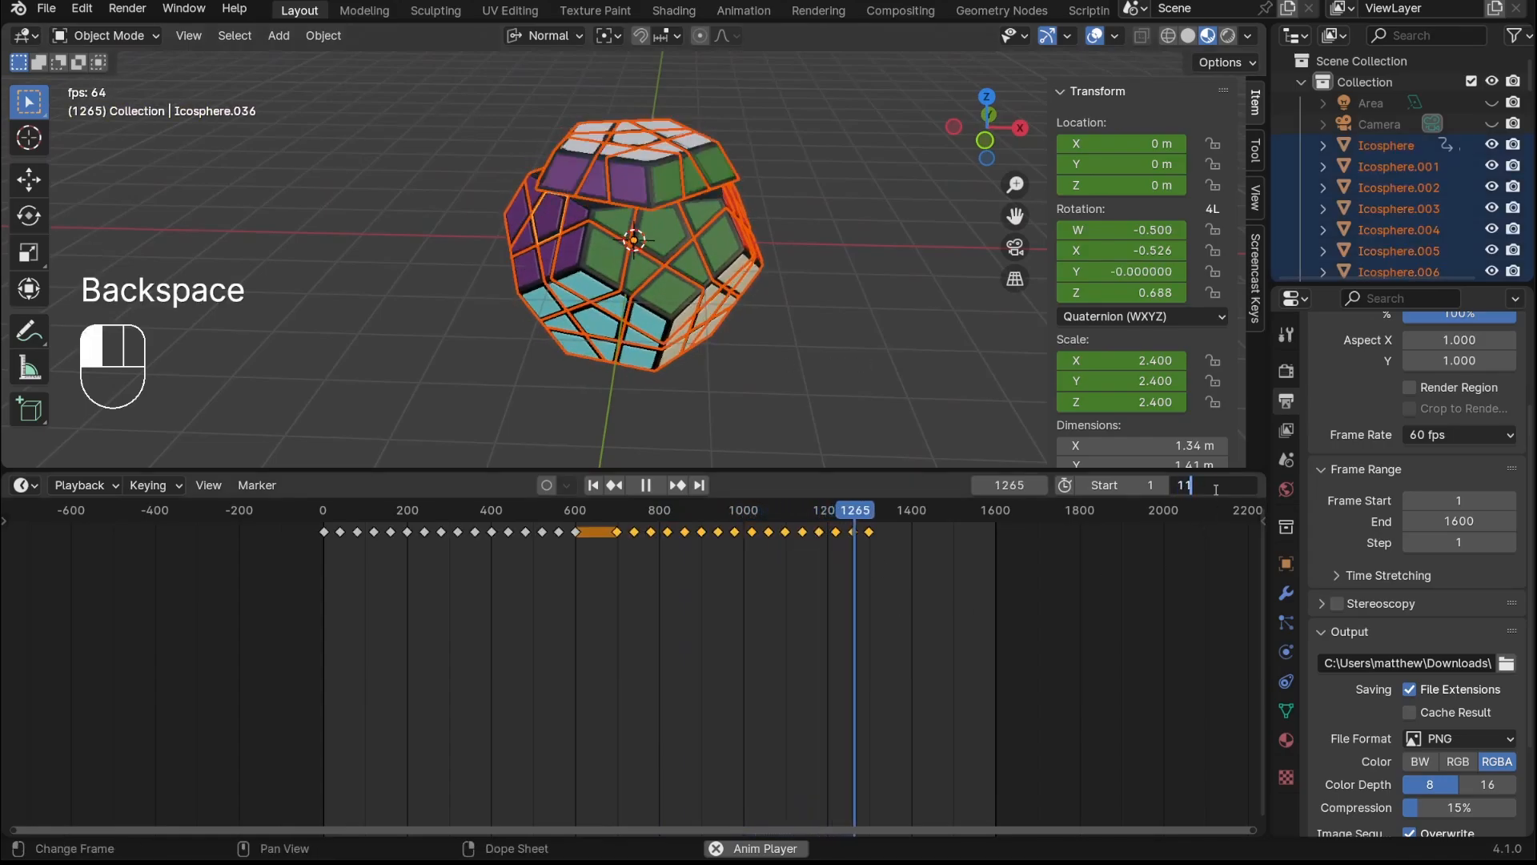
{"action": "key", "text": "BackSpace"}
{"action": "key", "text": "BackSpace"}
{"action": "type", "text": "00"}
{"action": "key", "text": "Return"}
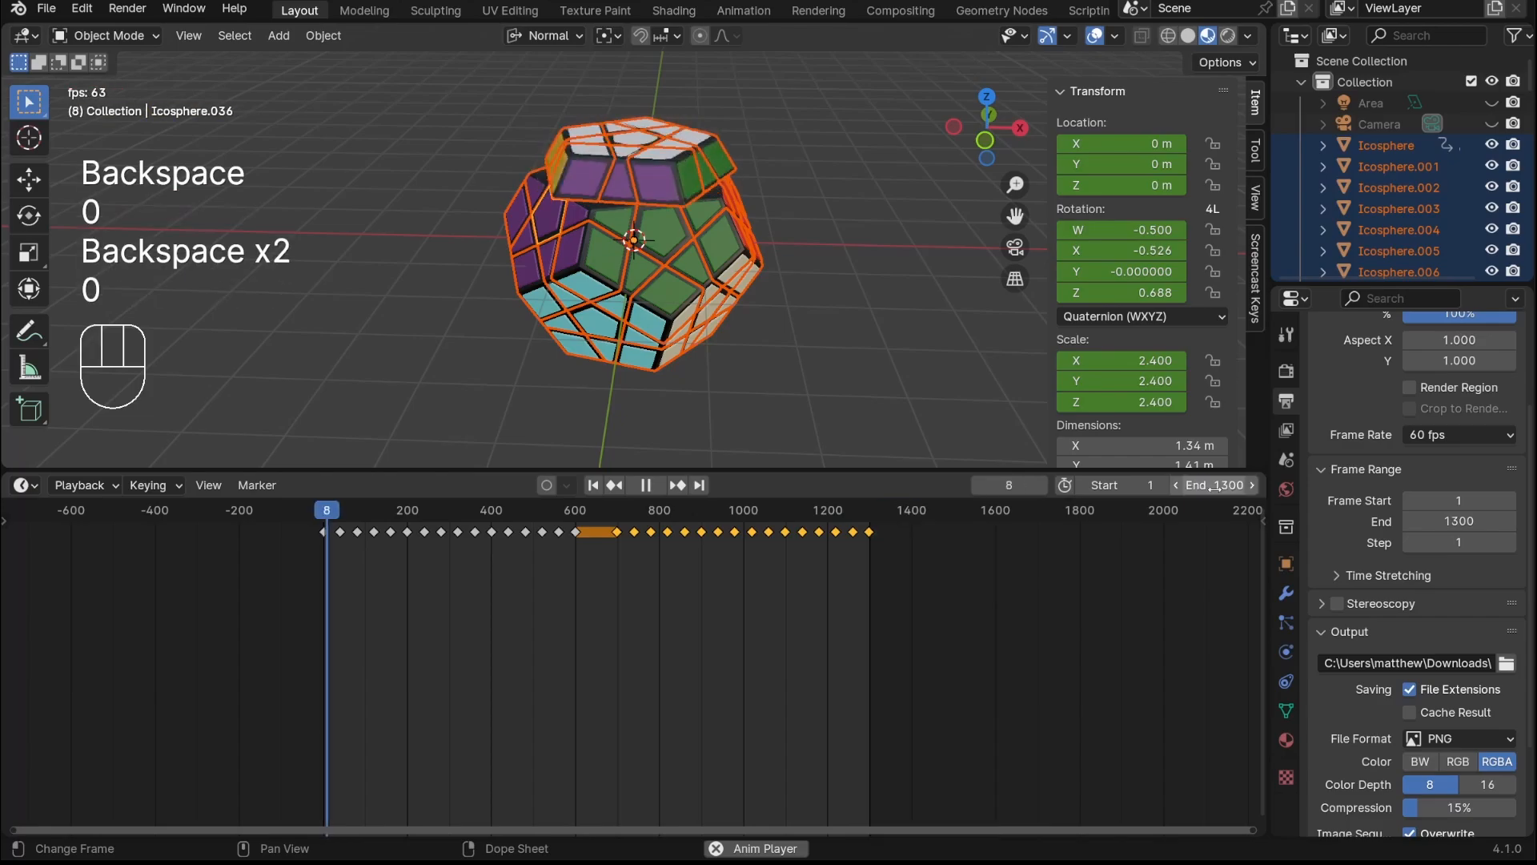
{"action": "left_click", "coordinate": [794, 333]}
{"action": "key", "text": "space"}
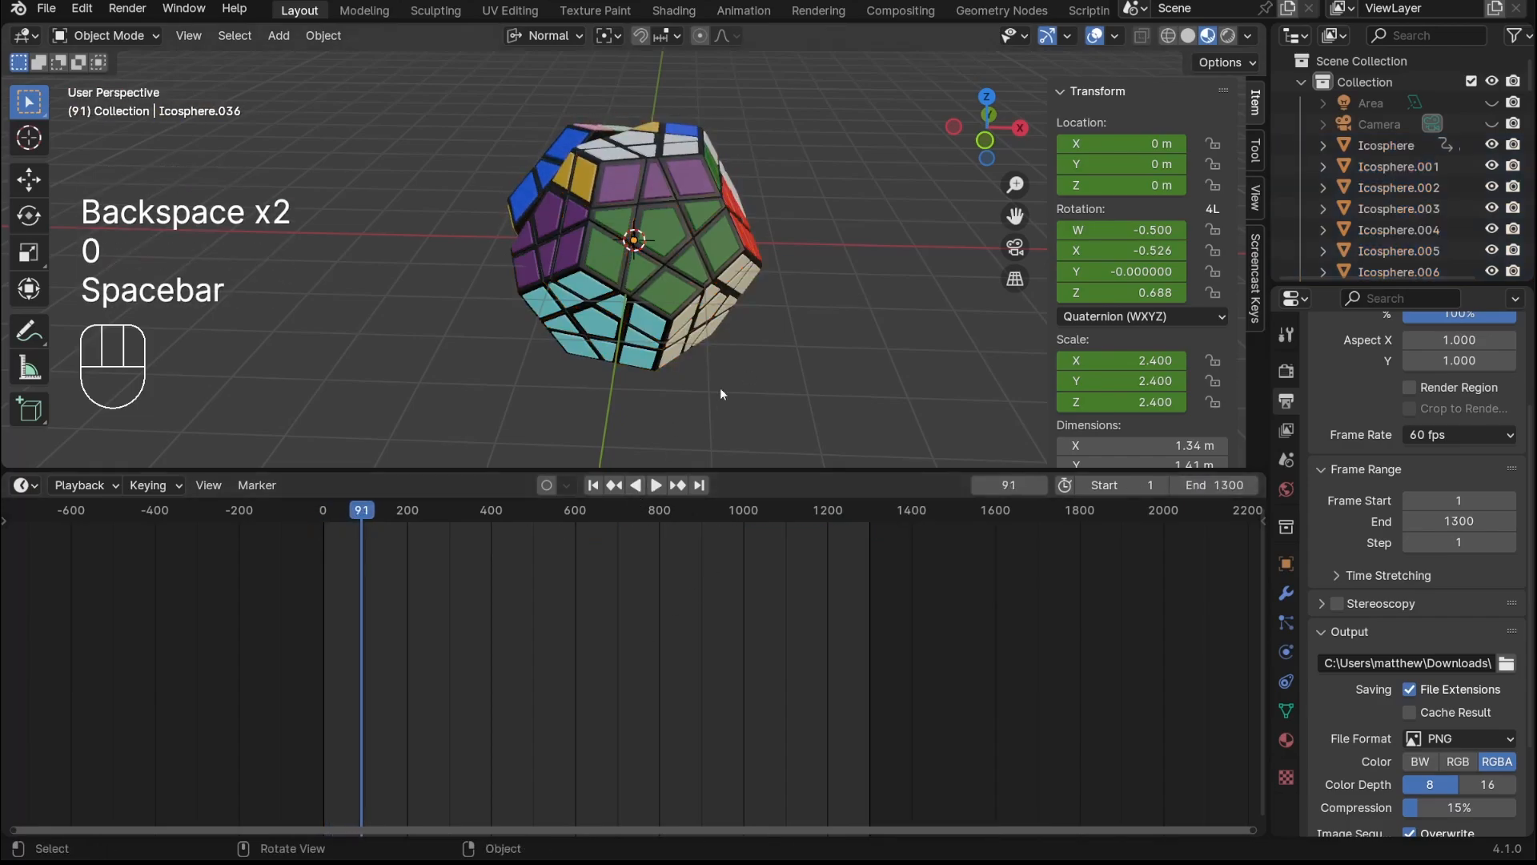
Reselect all pieces and, from frame 4, scale the original keyframe set down in time to end at about frame 545
{"action": "key", "text": "a"}
{"action": "left_click", "coordinate": [335, 513]}
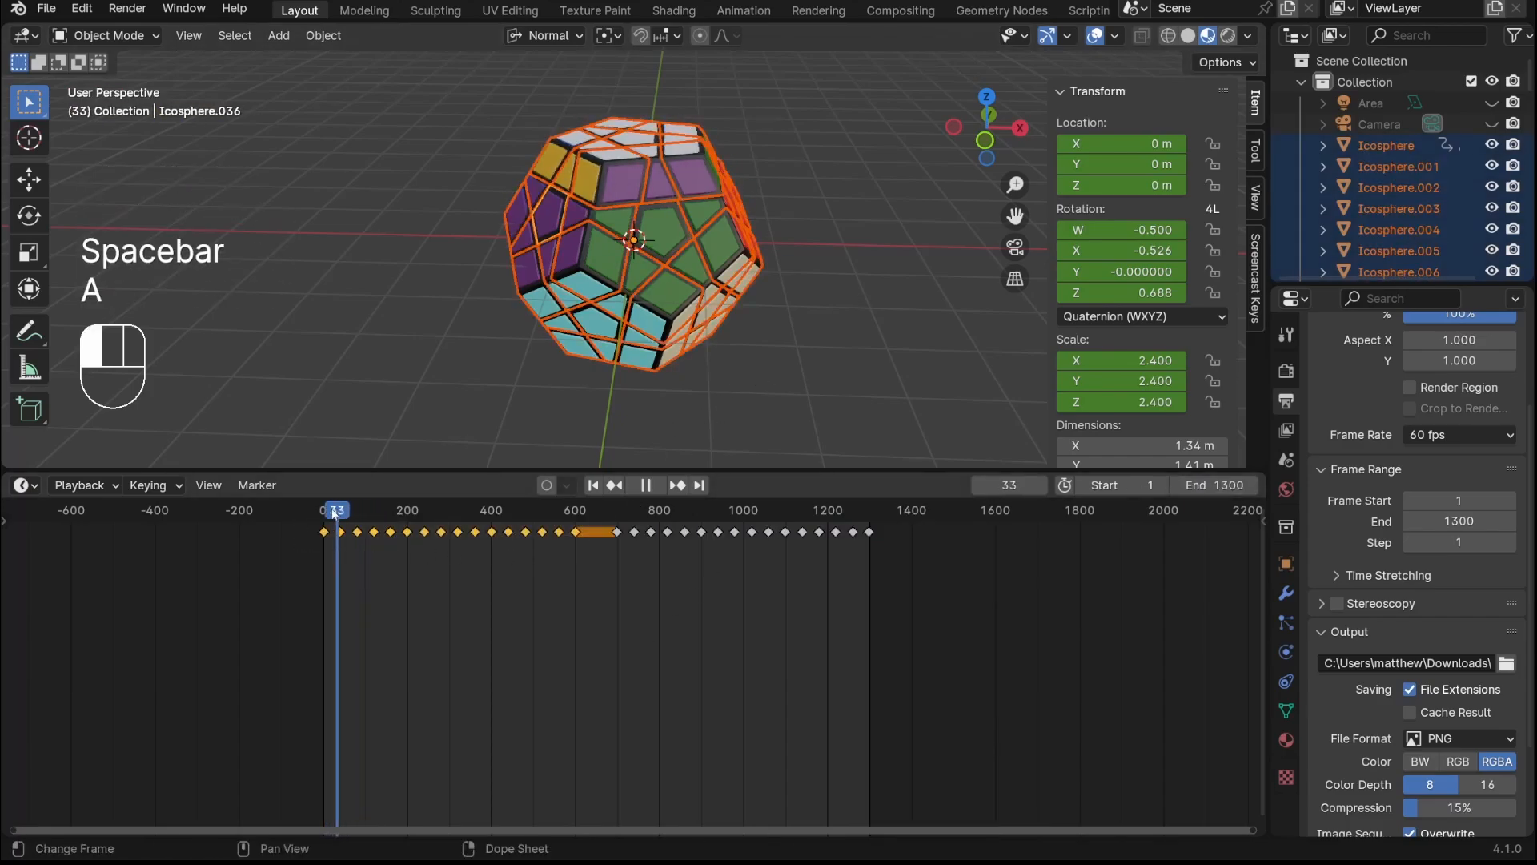
{"action": "left_click_drag", "start_coordinate": [335, 513], "coordinate": [328, 513]}
{"action": "key", "text": "s"}
{"action": "left_click", "coordinate": [670, 605]}
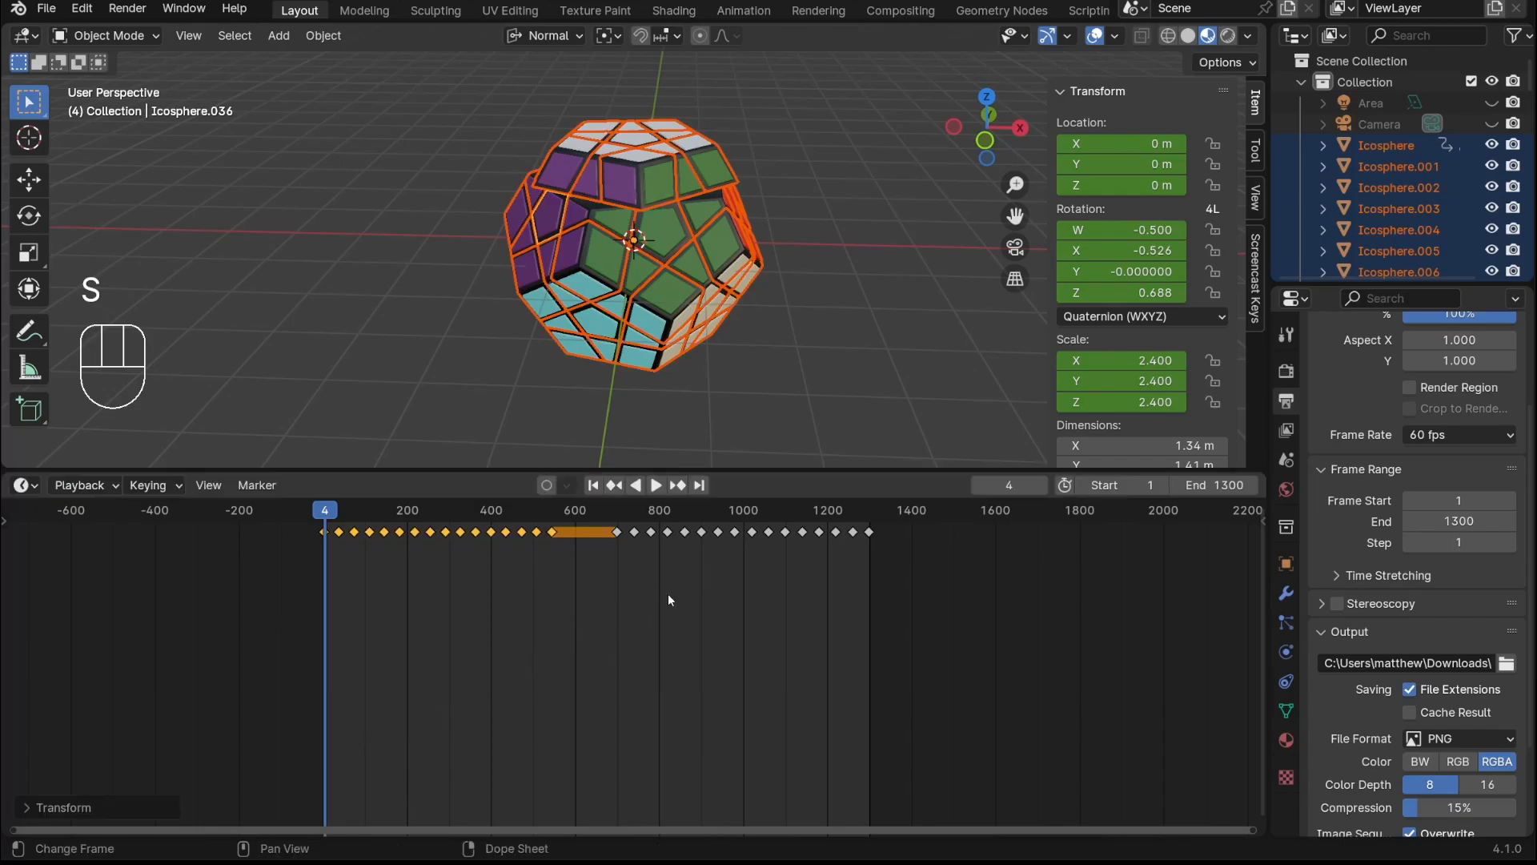
Shift the first keyframe set later to end at about frame 614 and the reversed set earlier to end at about frame 1280
{"action": "key", "text": "g"}
{"action": "left_click", "coordinate": [698, 608]}
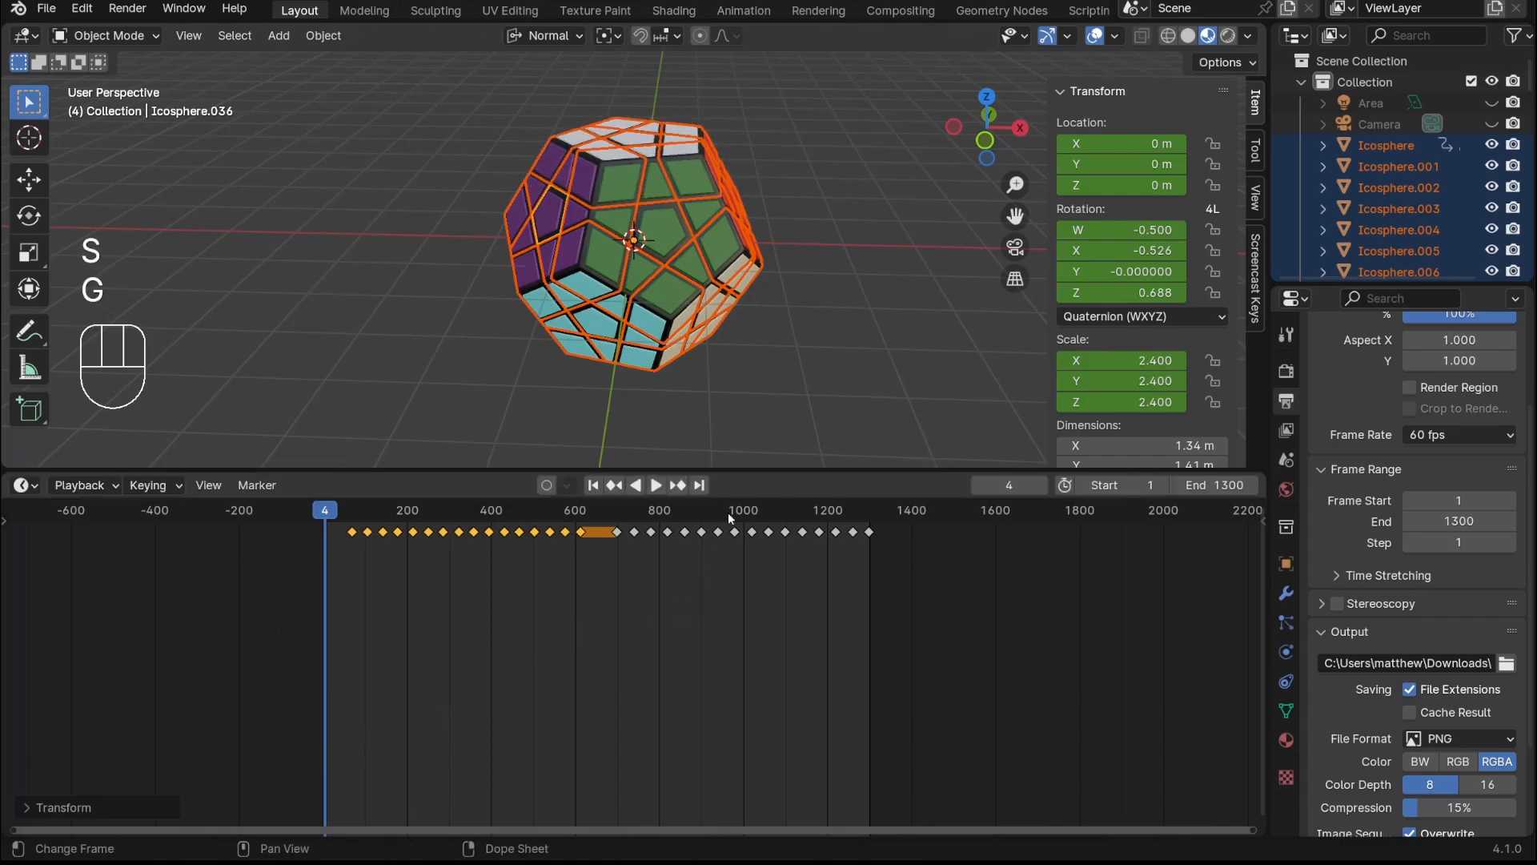
{"action": "scroll", "coordinate": [850, 381], "scroll_direction": "up", "scroll_amount": 2}
{"action": "middle_click_drag", "start_coordinate": [850, 381], "coordinate": [846, 351]}
{"action": "left_click_drag", "start_coordinate": [899, 576], "coordinate": [615, 524]}
{"action": "key", "text": "g"}
{"action": "left_click", "coordinate": [667, 647]}
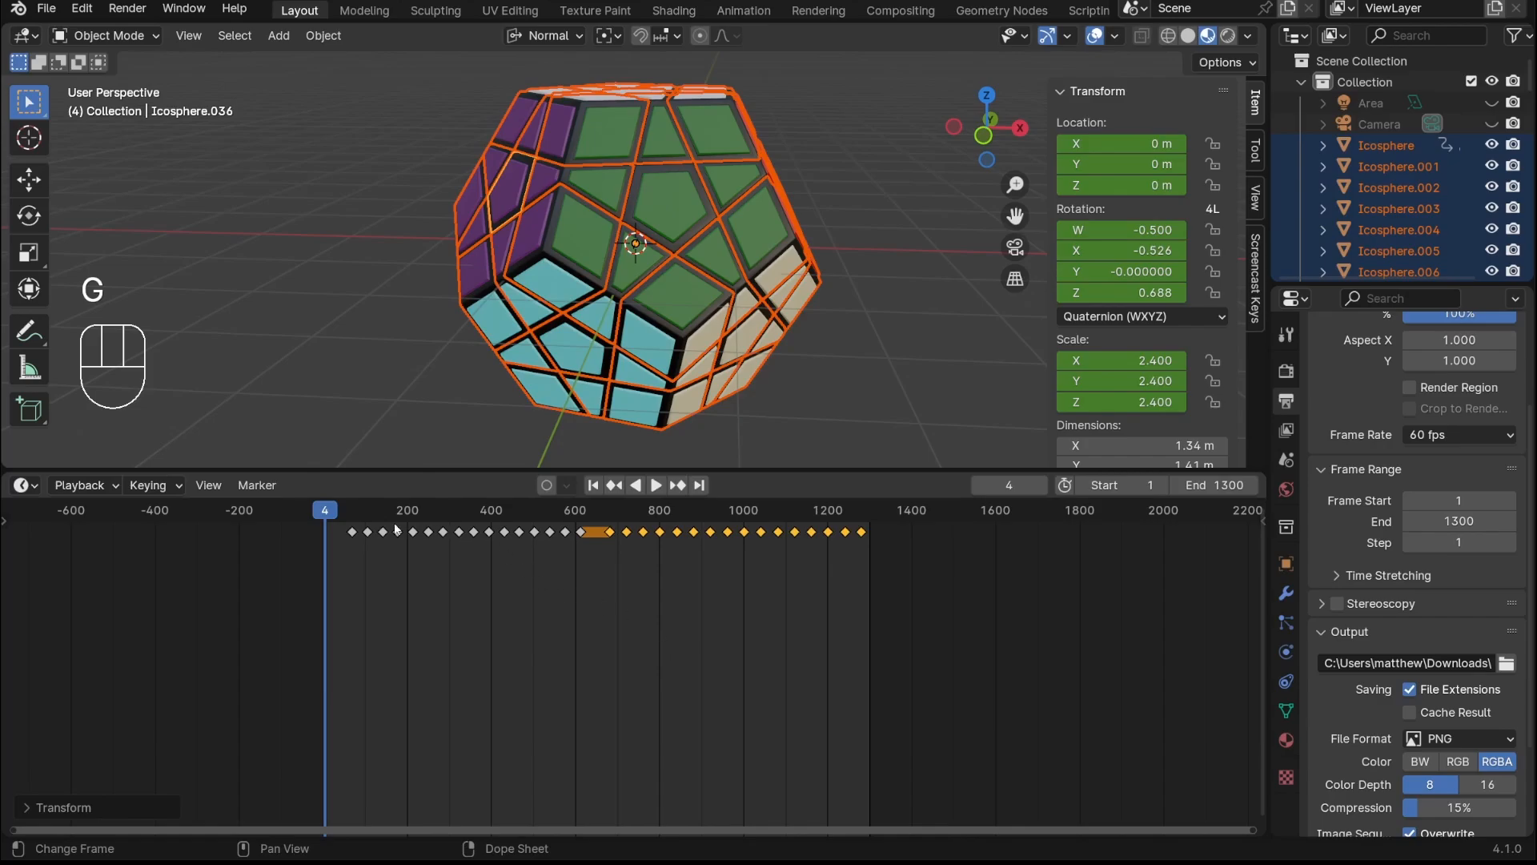
Play the animation from frame 4 and inspect the scramble and solve from other angles, stopping at frame 1106
{"action": "key", "text": "space"}
{"action": "left_click", "coordinate": [868, 397]}
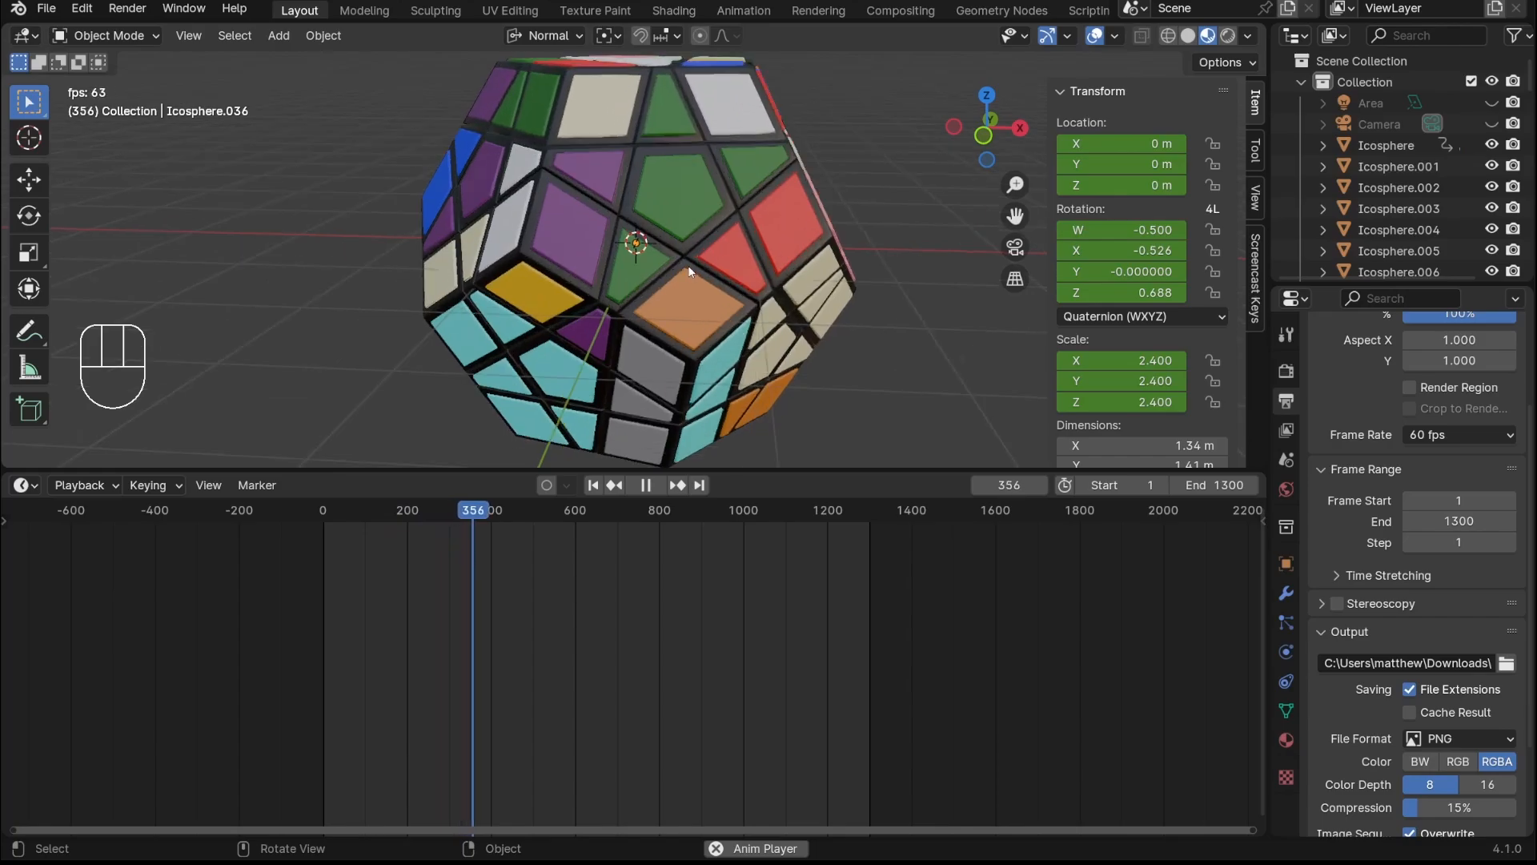
{"action": "scroll", "coordinate": [688, 266], "scroll_direction": "up", "scroll_amount": 1}
{"action": "scroll", "coordinate": [703, 257], "scroll_direction": "down", "scroll_amount": 3}
{"action": "middle_click_drag", "start_coordinate": [703, 258], "coordinate": [490, 237]}
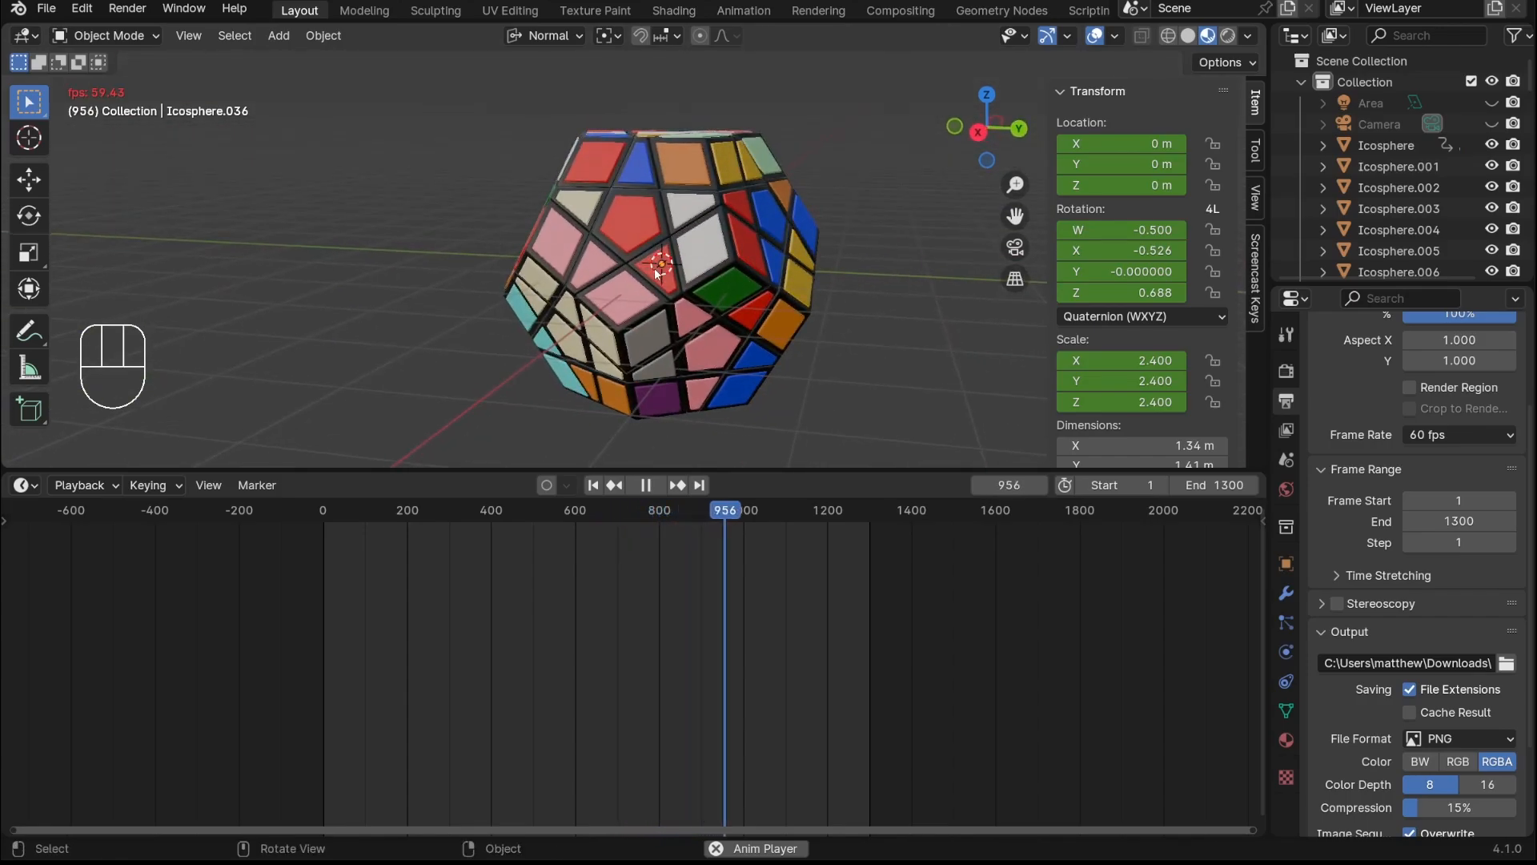
{"action": "middle_click_drag", "start_coordinate": [811, 358], "coordinate": [764, 362]}
{"action": "key", "text": "space"}
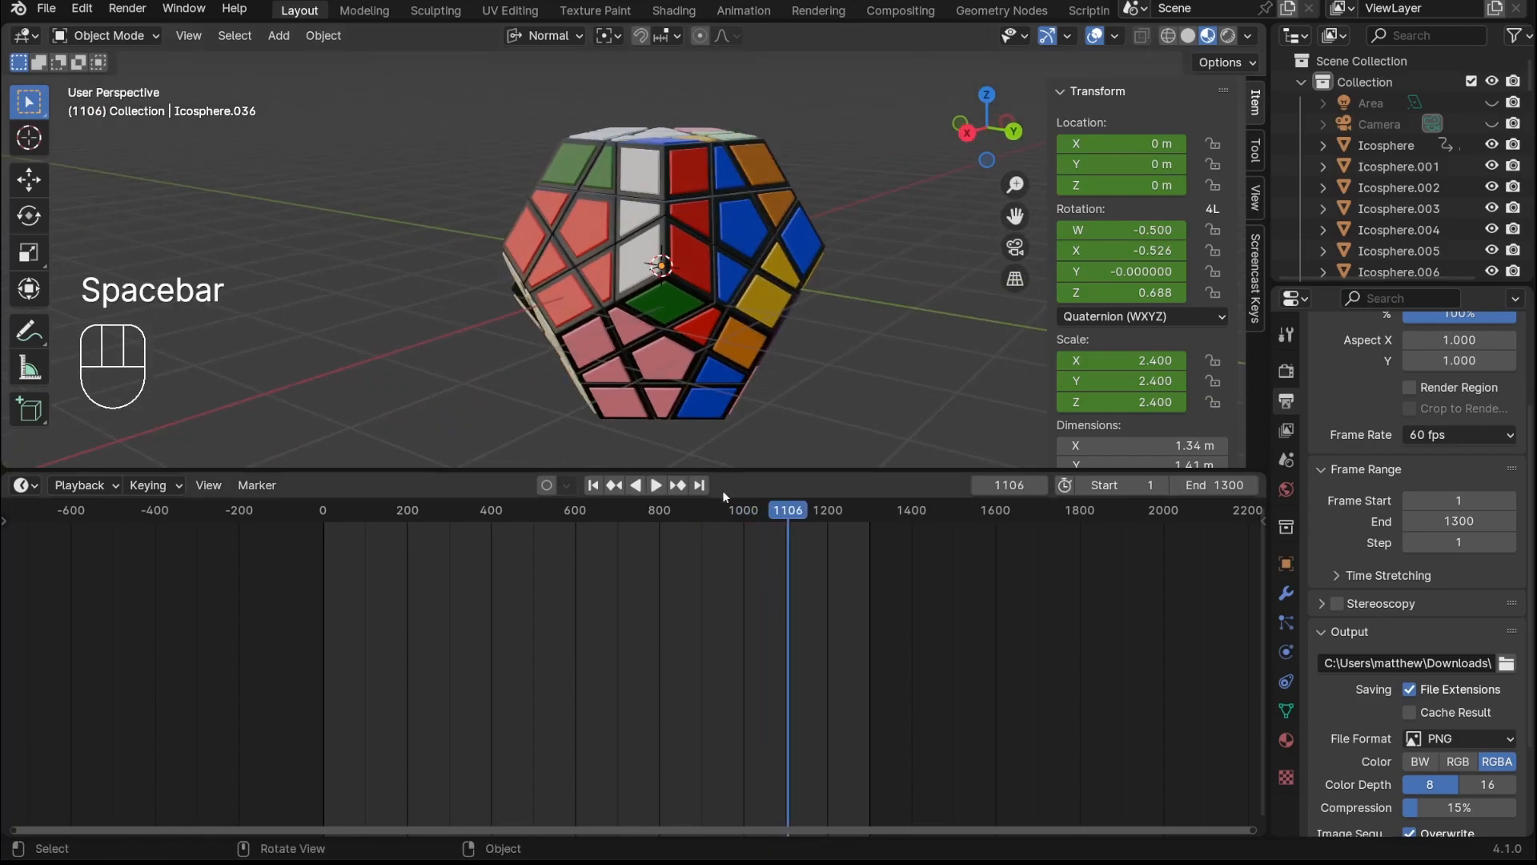
Return to frame 0 and add a Plain Axes empty at the world origin
{"action": "left_click_drag", "start_coordinate": [561, 524], "coordinate": [322, 528]}
{"action": "key", "text": "shift+a"}
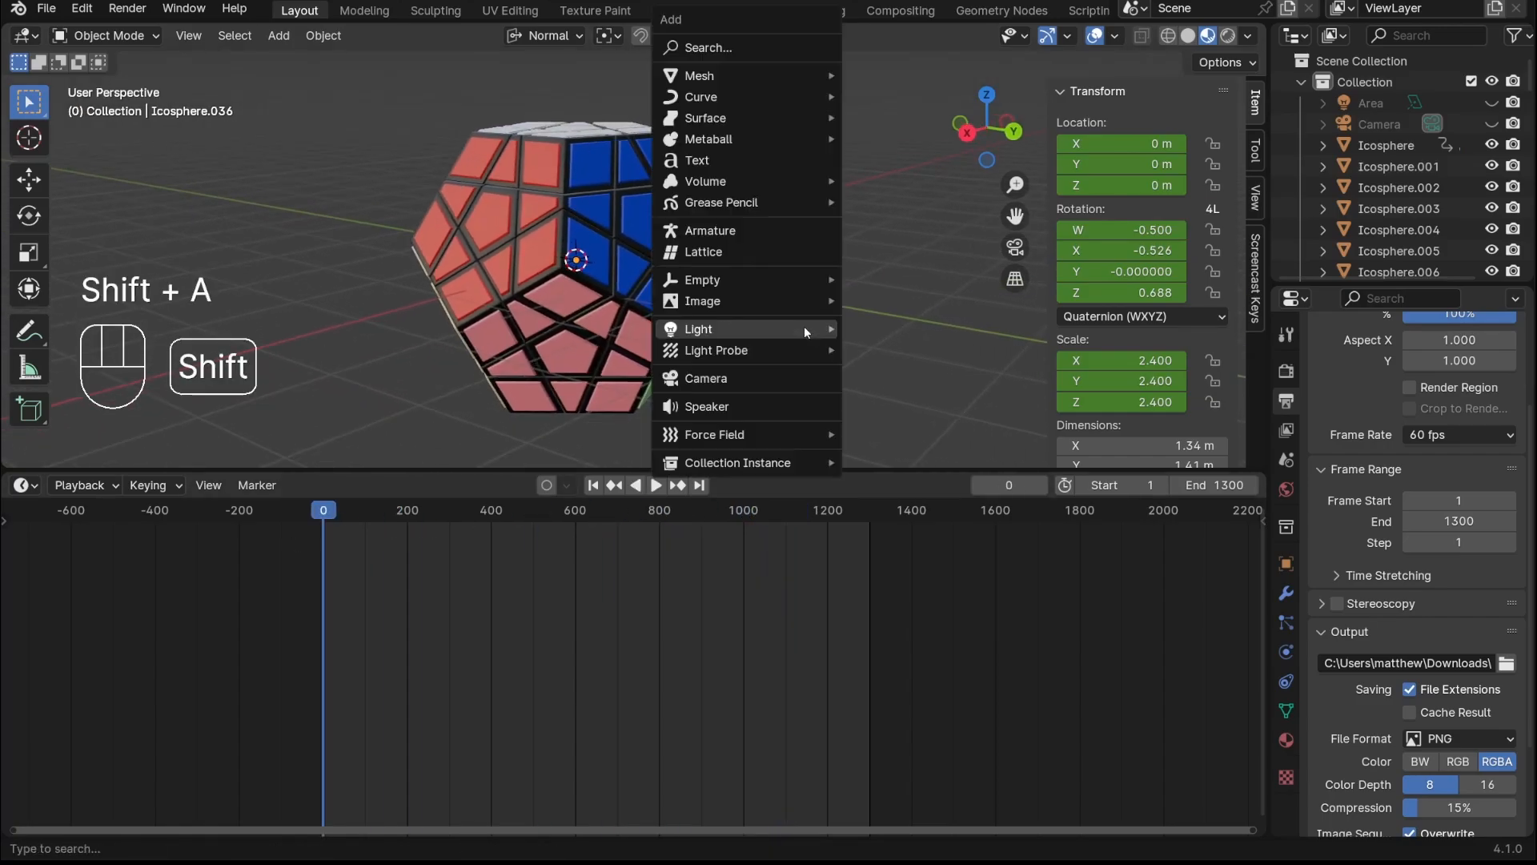
{"action": "mouse_move", "coordinate": [781, 280]}
{"action": "left_click", "coordinate": [889, 279]}
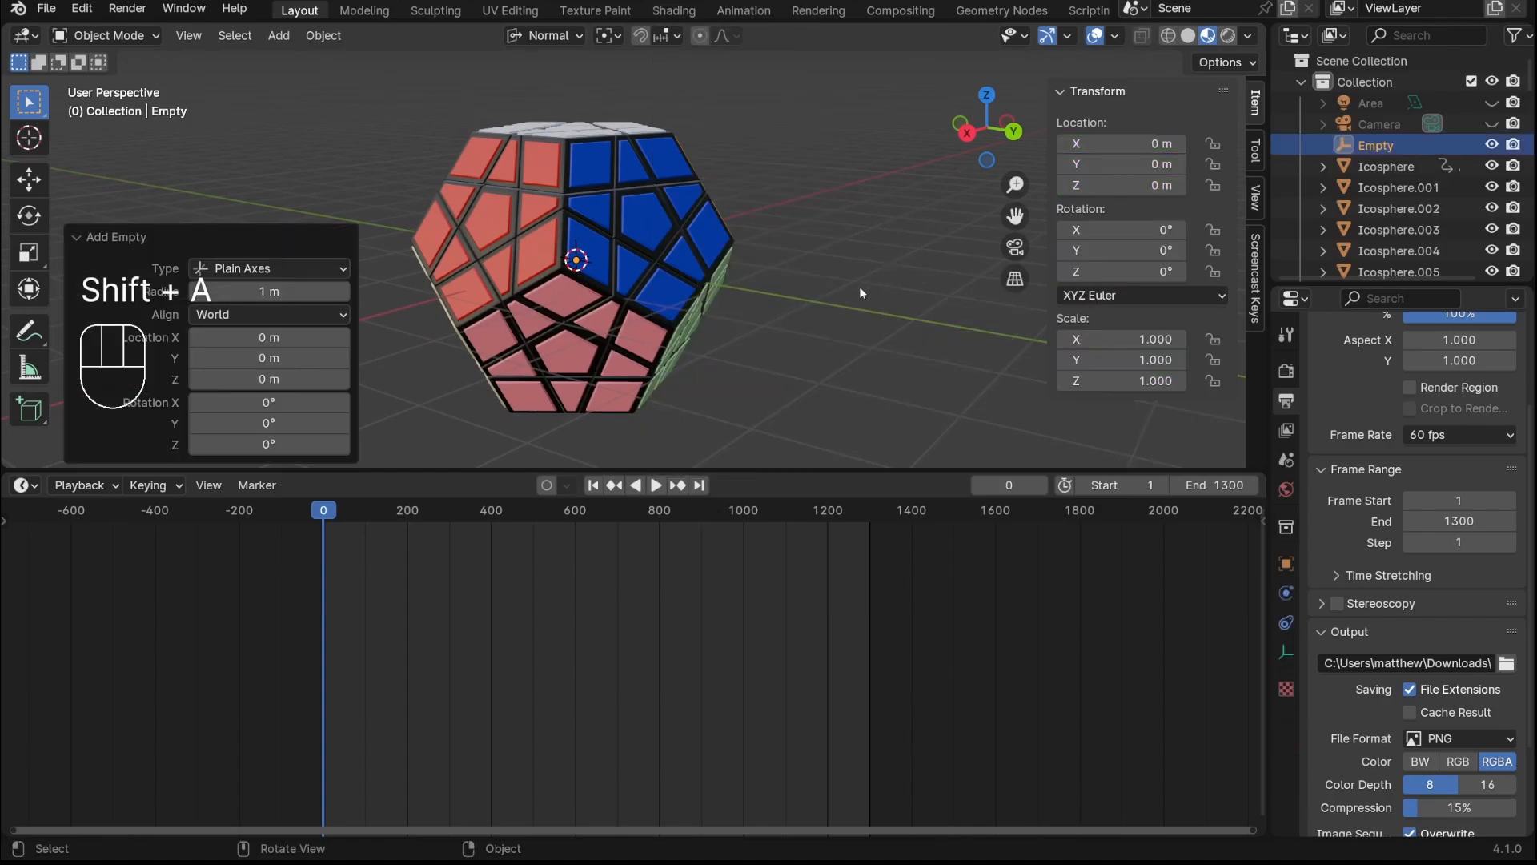
{"action": "middle_click_drag", "start_coordinate": [741, 301], "coordinate": [711, 309], "text": "shift"}
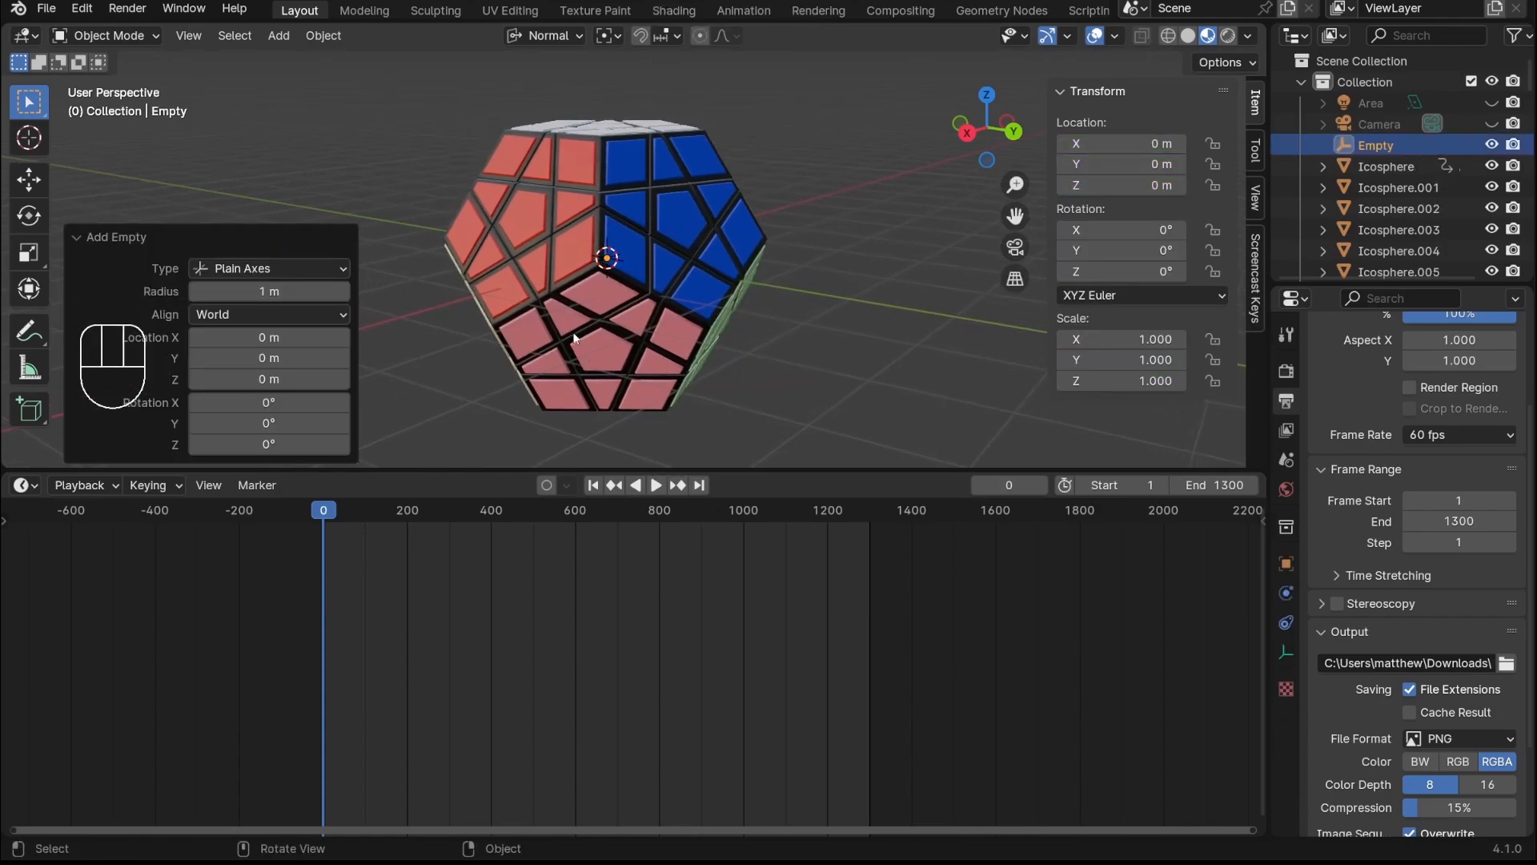
{"action": "scroll", "coordinate": [636, 332], "scroll_direction": "down", "scroll_amount": 1}
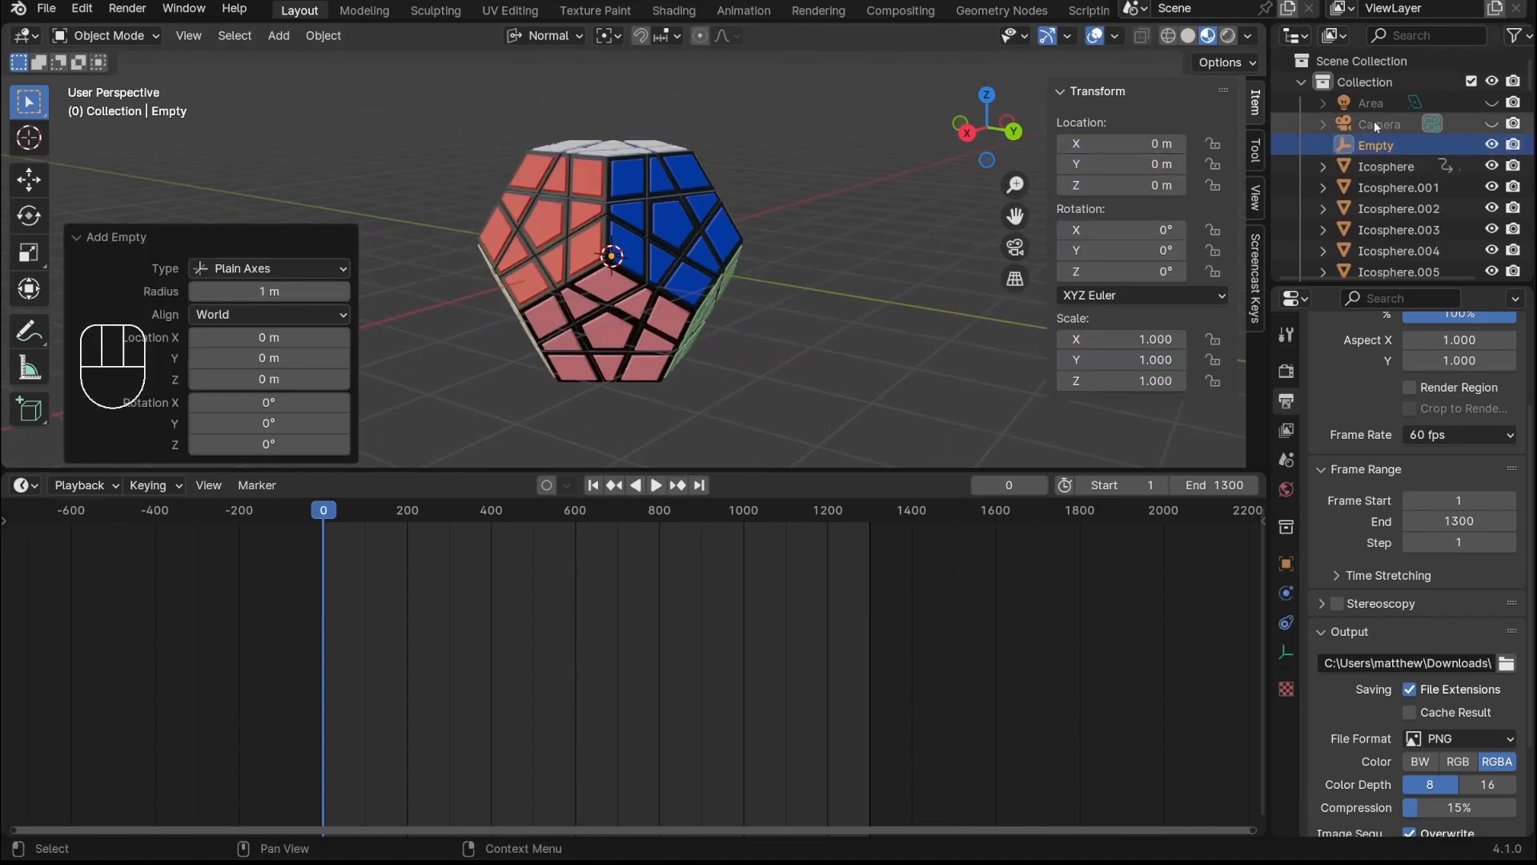
Unhide the camera and parent it to the empty using the Object option
{"action": "left_click", "coordinate": [1485, 128]}
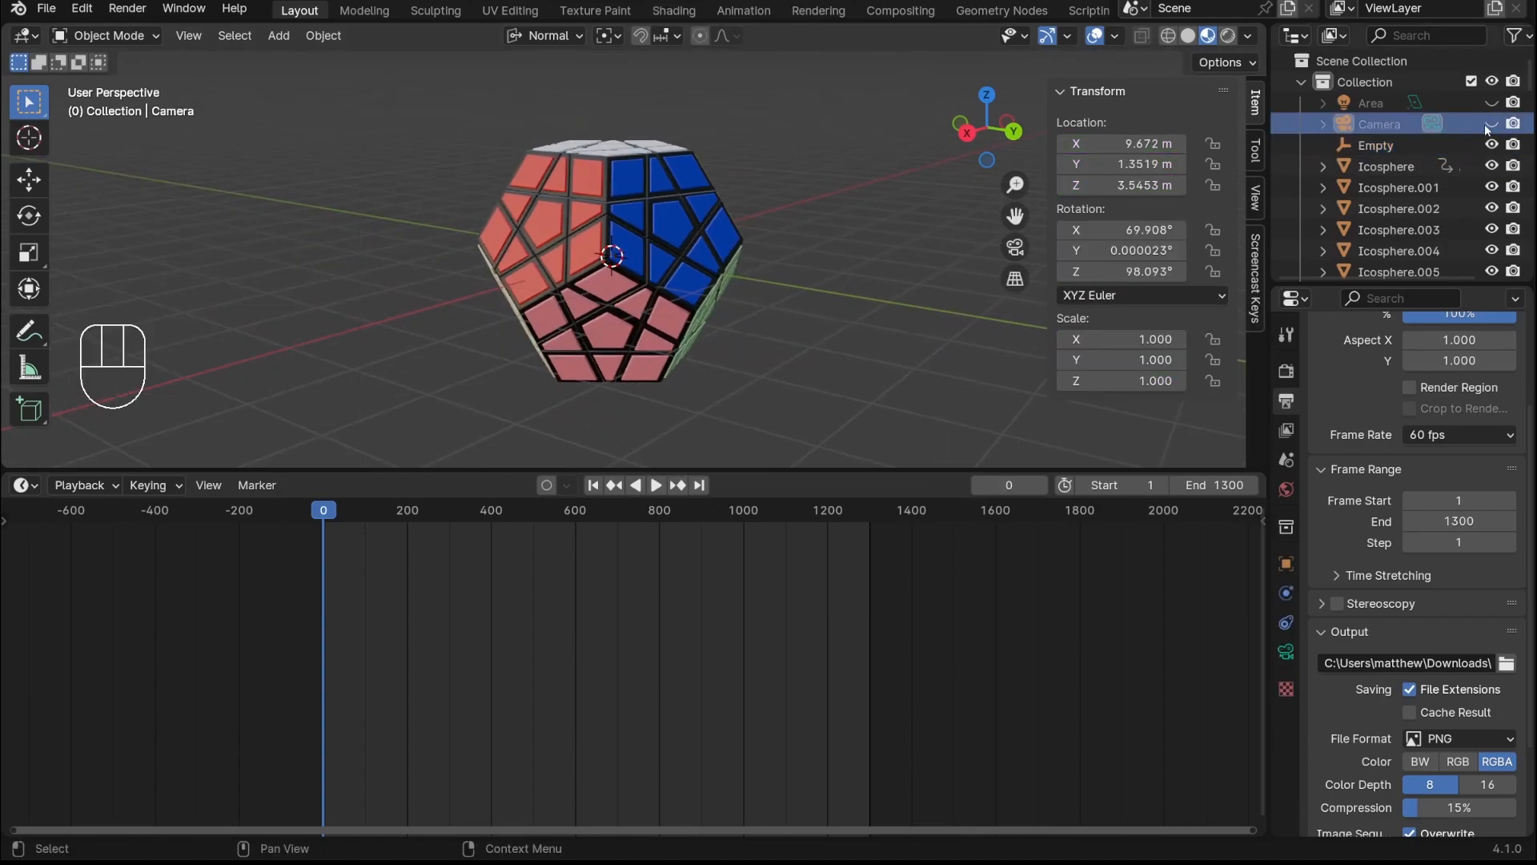
{"action": "left_click", "coordinate": [1380, 146], "text": "shift"}
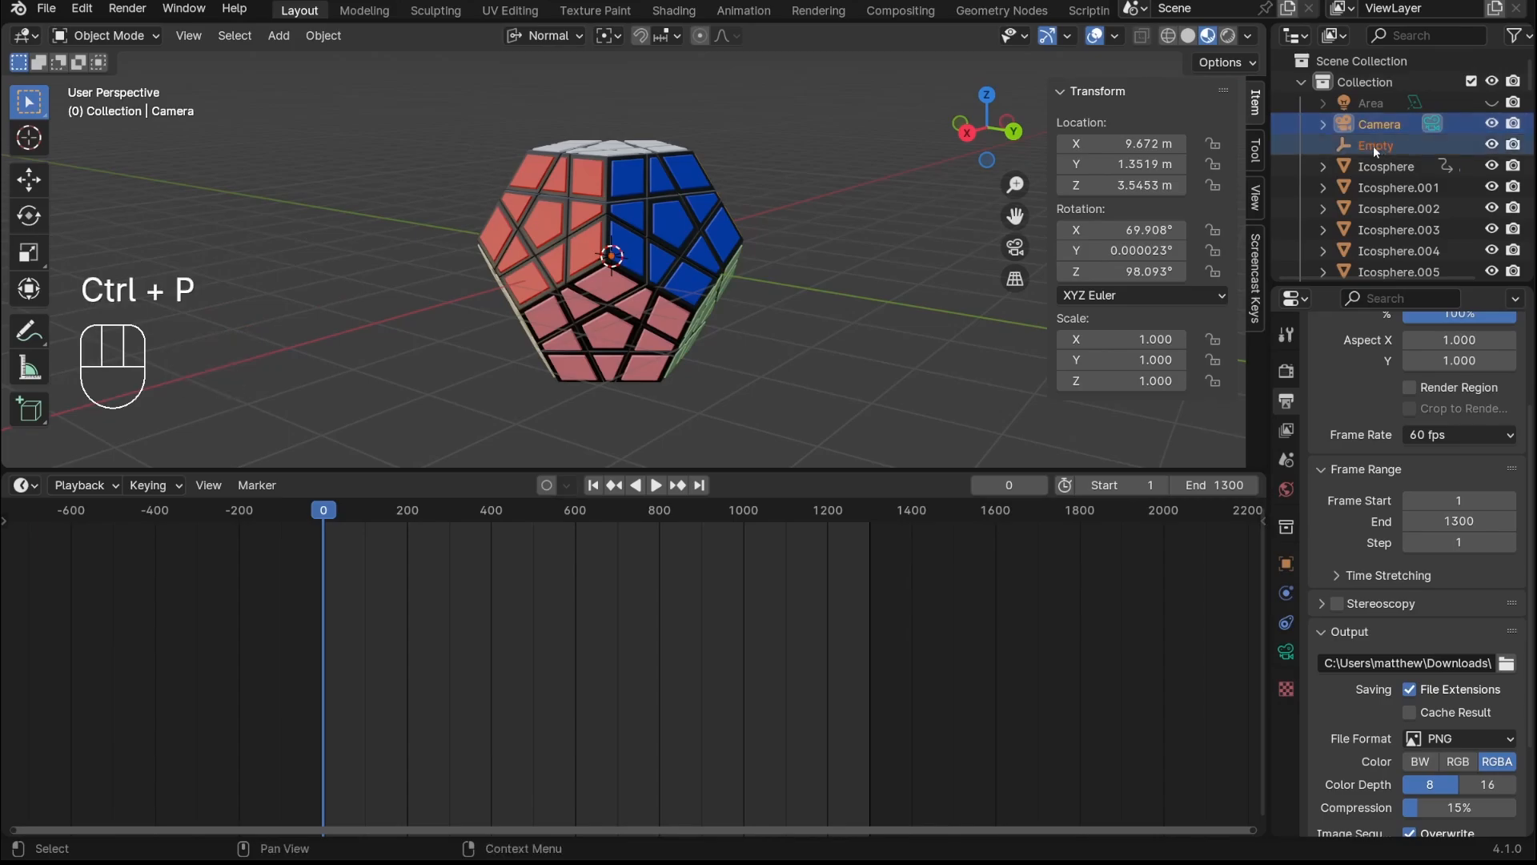
{"action": "key", "text": "ctrl+p"}
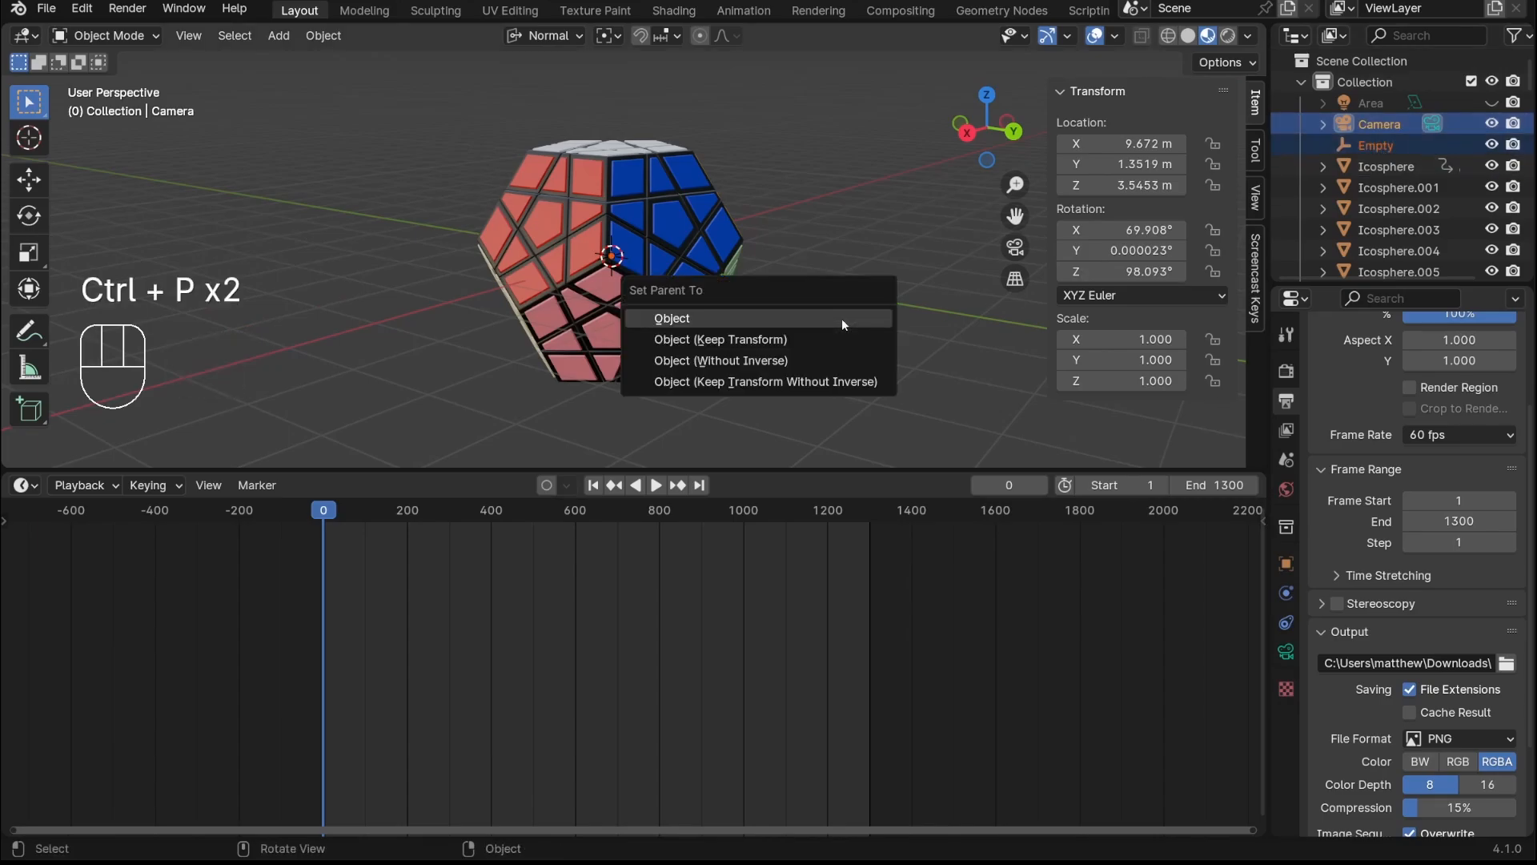
{"action": "left_click", "coordinate": [842, 319]}
{"action": "key", "text": "ctrl+z"}
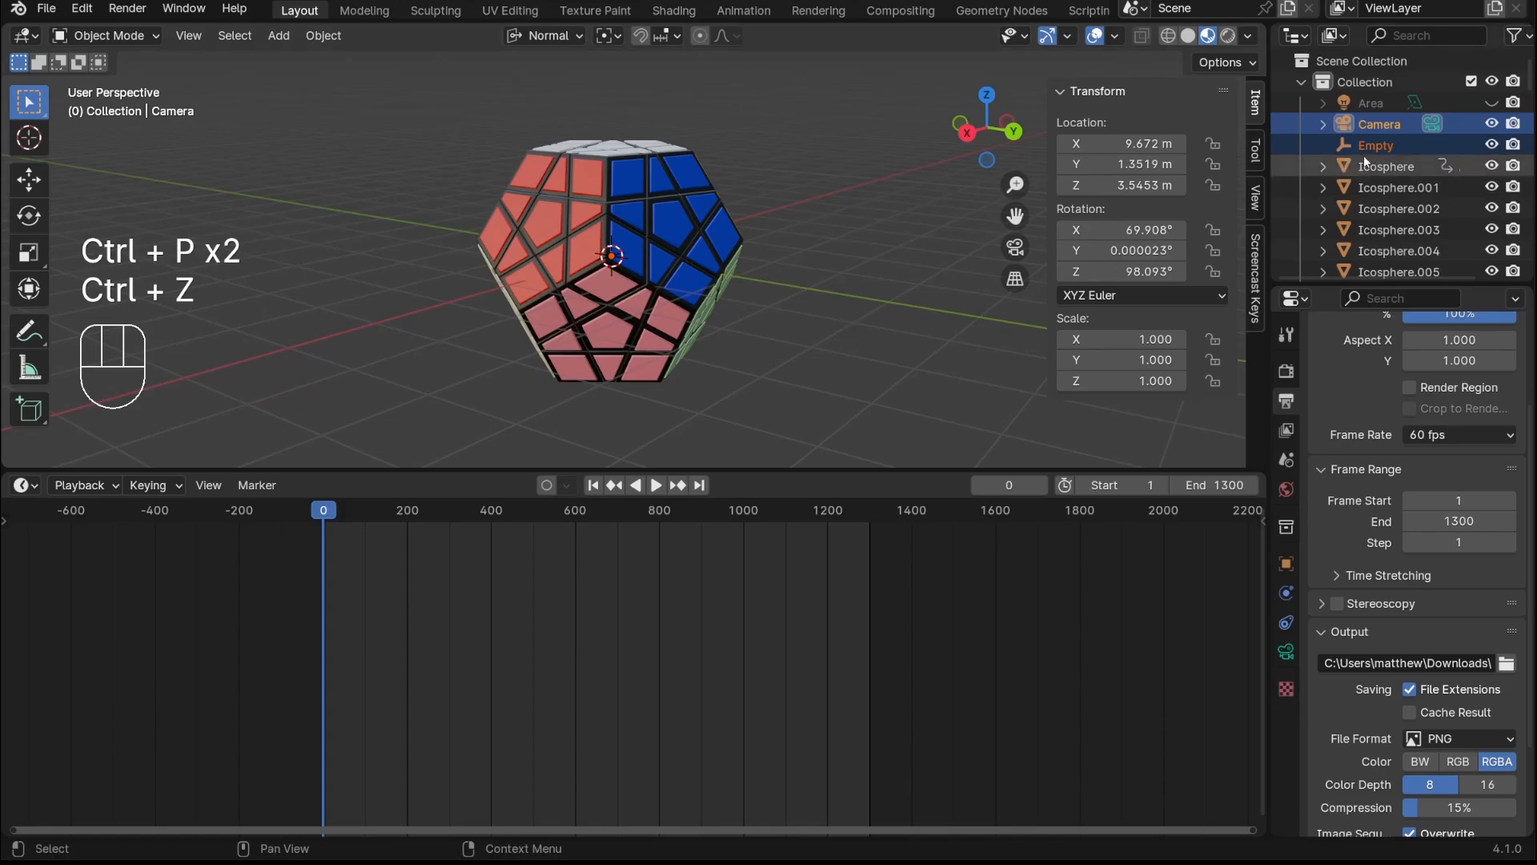
{"action": "key", "text": "ctrl+p"}
{"action": "left_click", "coordinate": [858, 307]}
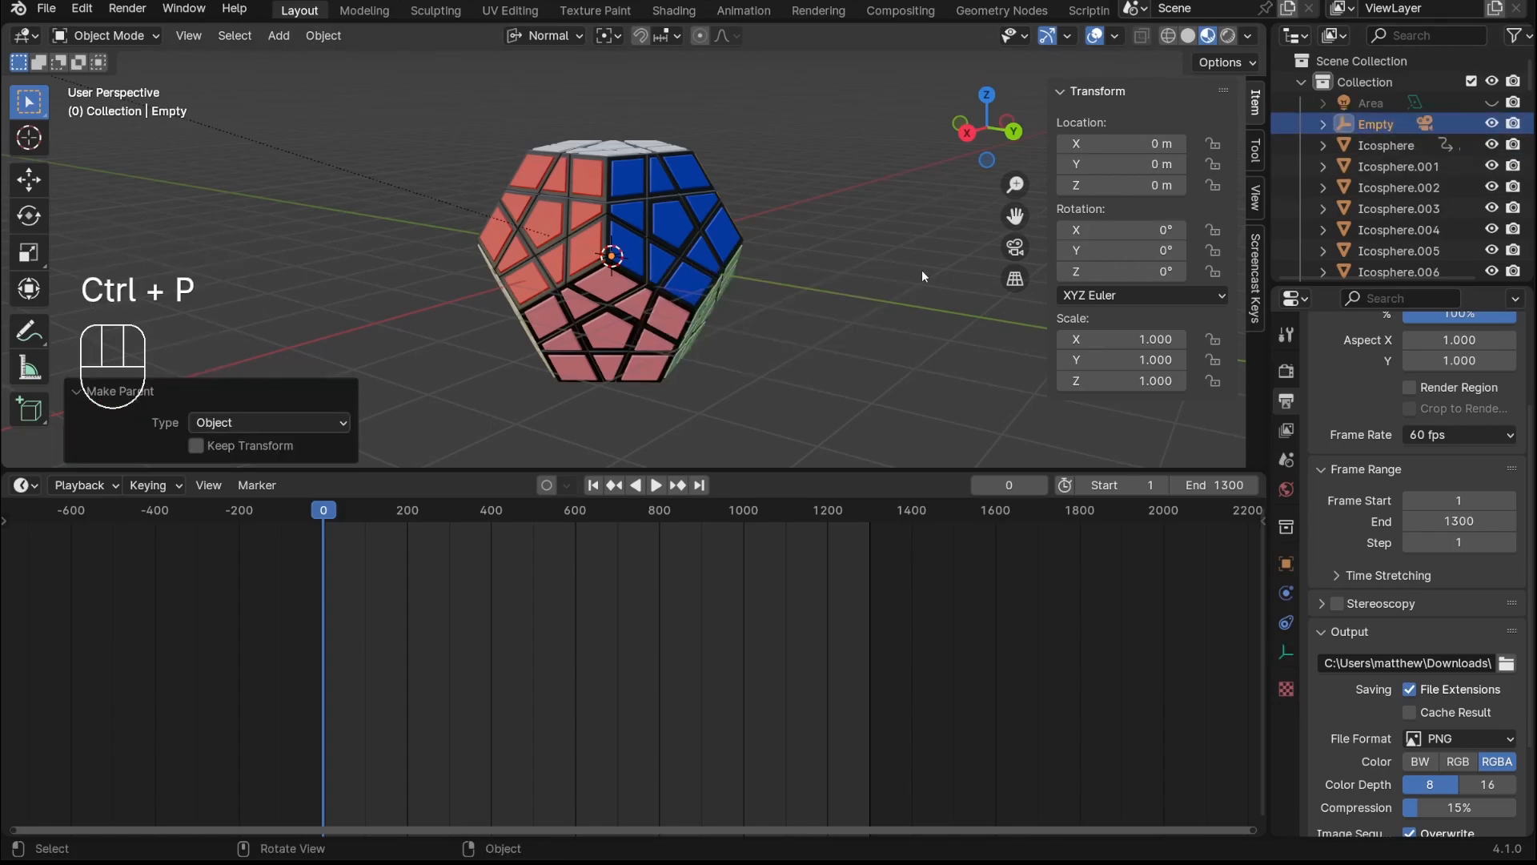
Keyframe the empty's transforms at frame 0, and again at frame 1300 with a Z rotation of 360°
{"action": "key", "text": "o"}
{"action": "key", "text": "i"}
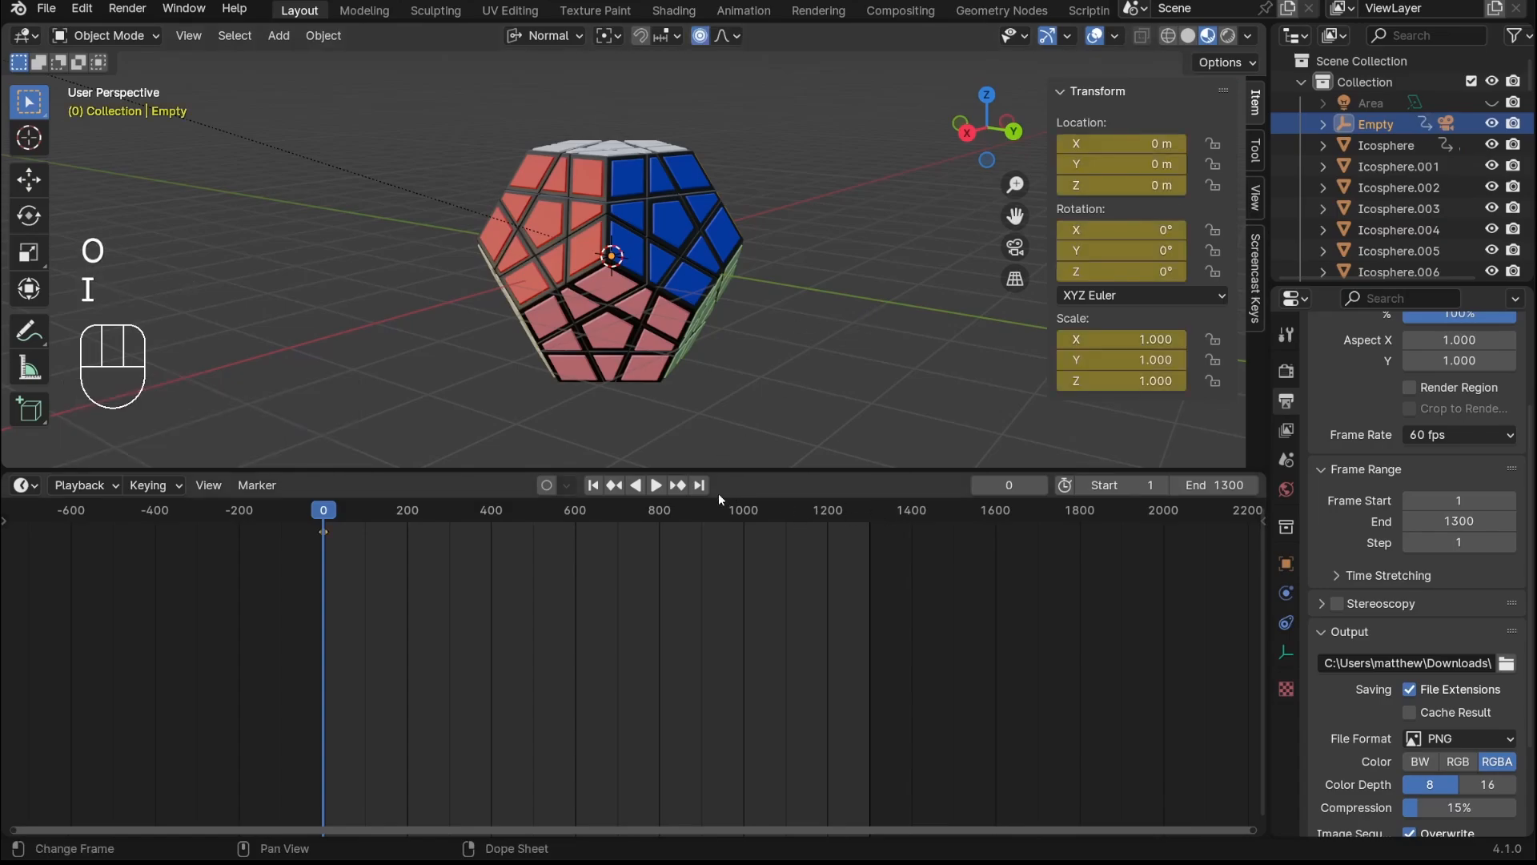
{"action": "left_click", "coordinate": [699, 484]}
{"action": "left_click", "coordinate": [1121, 272]}
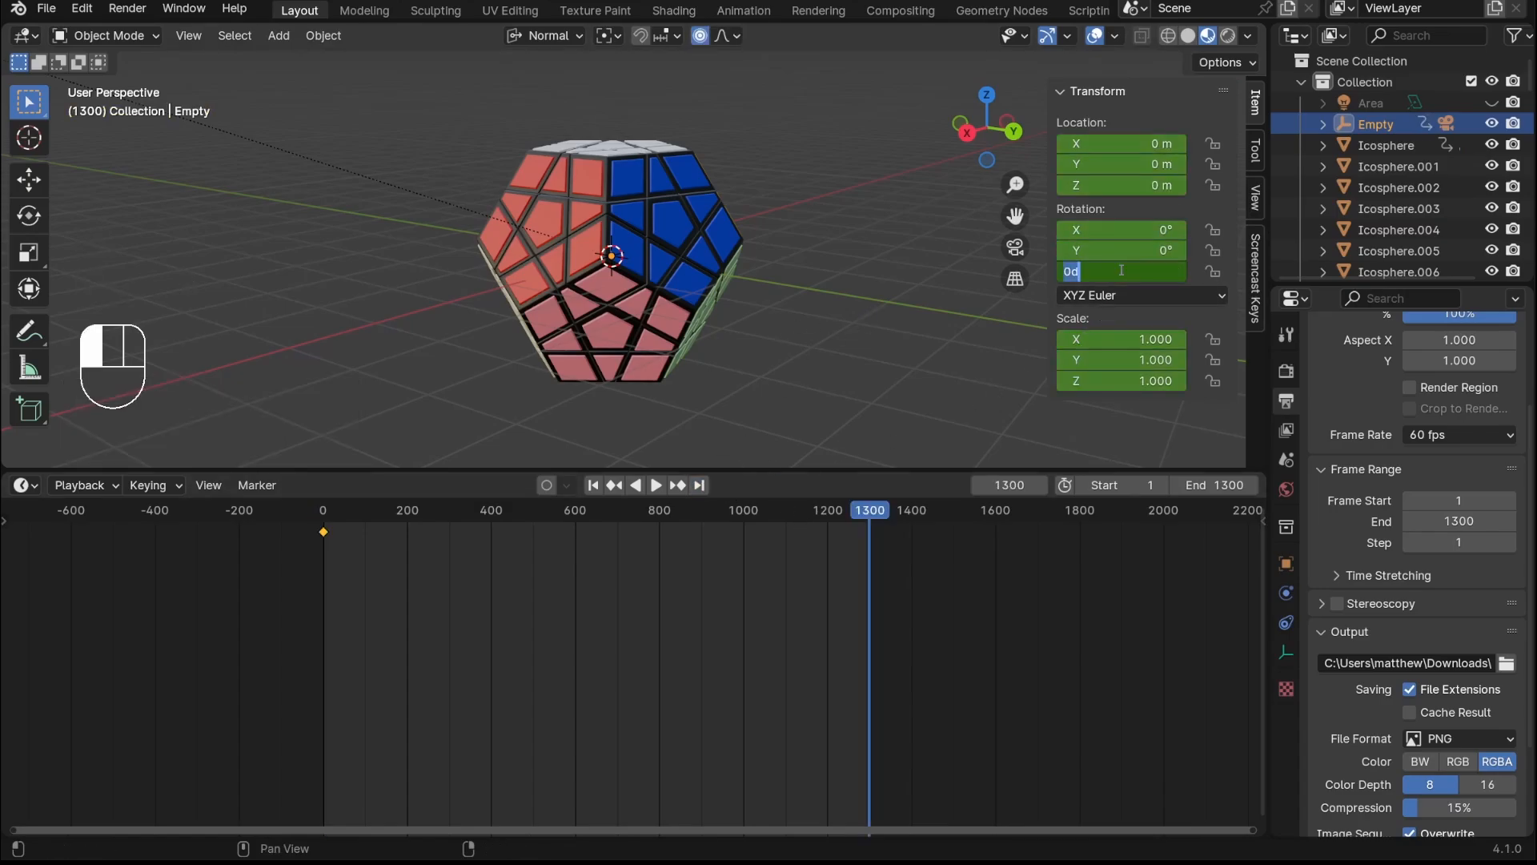
{"action": "type", "text": "360"}
{"action": "key", "text": "Return"}
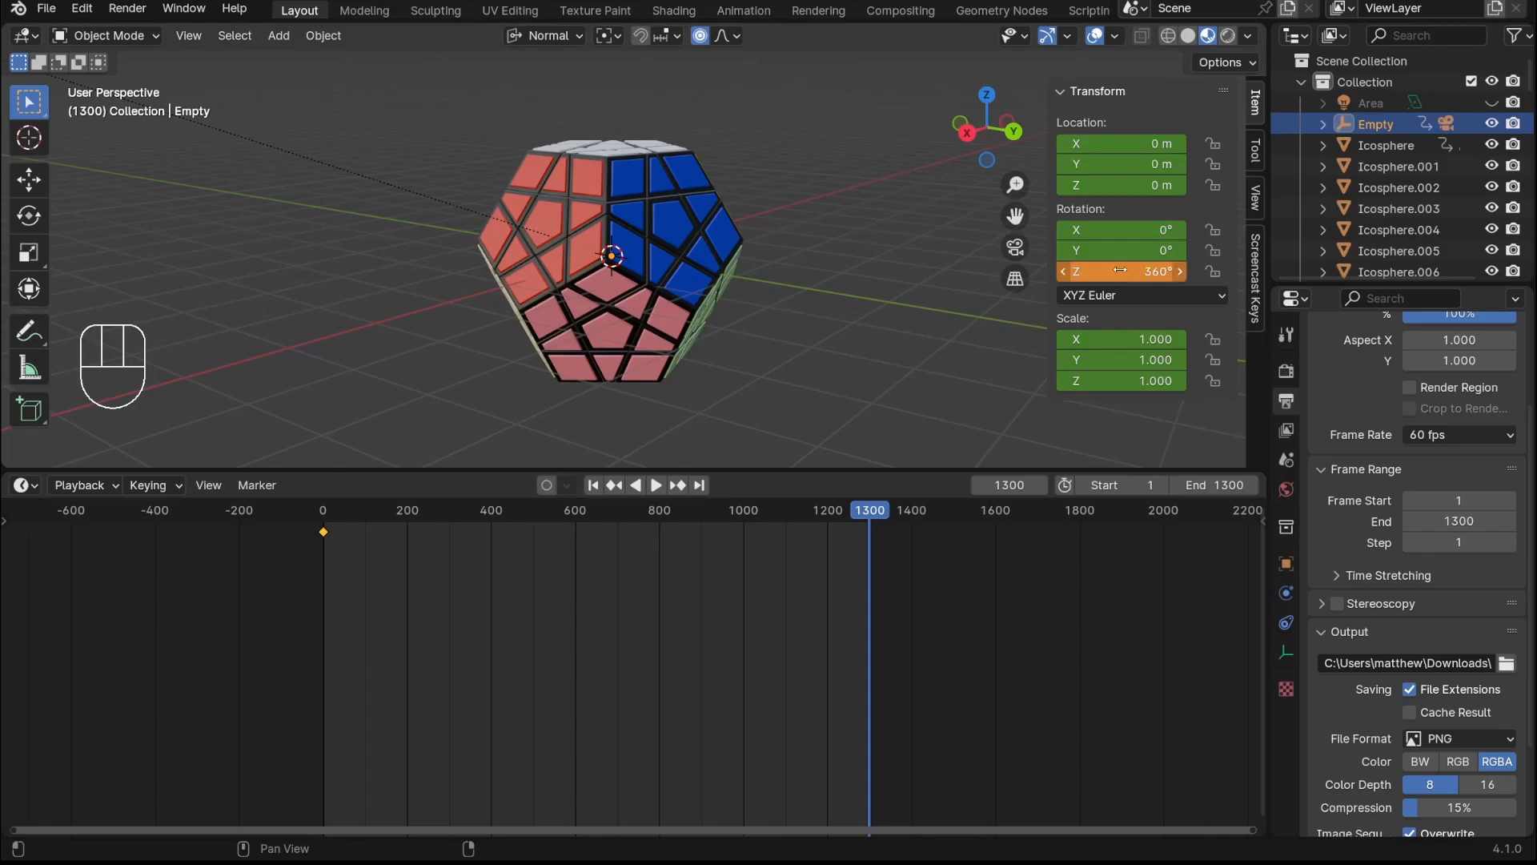
{"action": "key", "text": "i"}
Preview the orbiting animation through the camera from frame 0, stopping at frame 184
{"action": "left_click_drag", "start_coordinate": [870, 513], "coordinate": [322, 513]}
{"action": "left_click", "coordinate": [1015, 248]}
{"action": "key", "text": "space"}
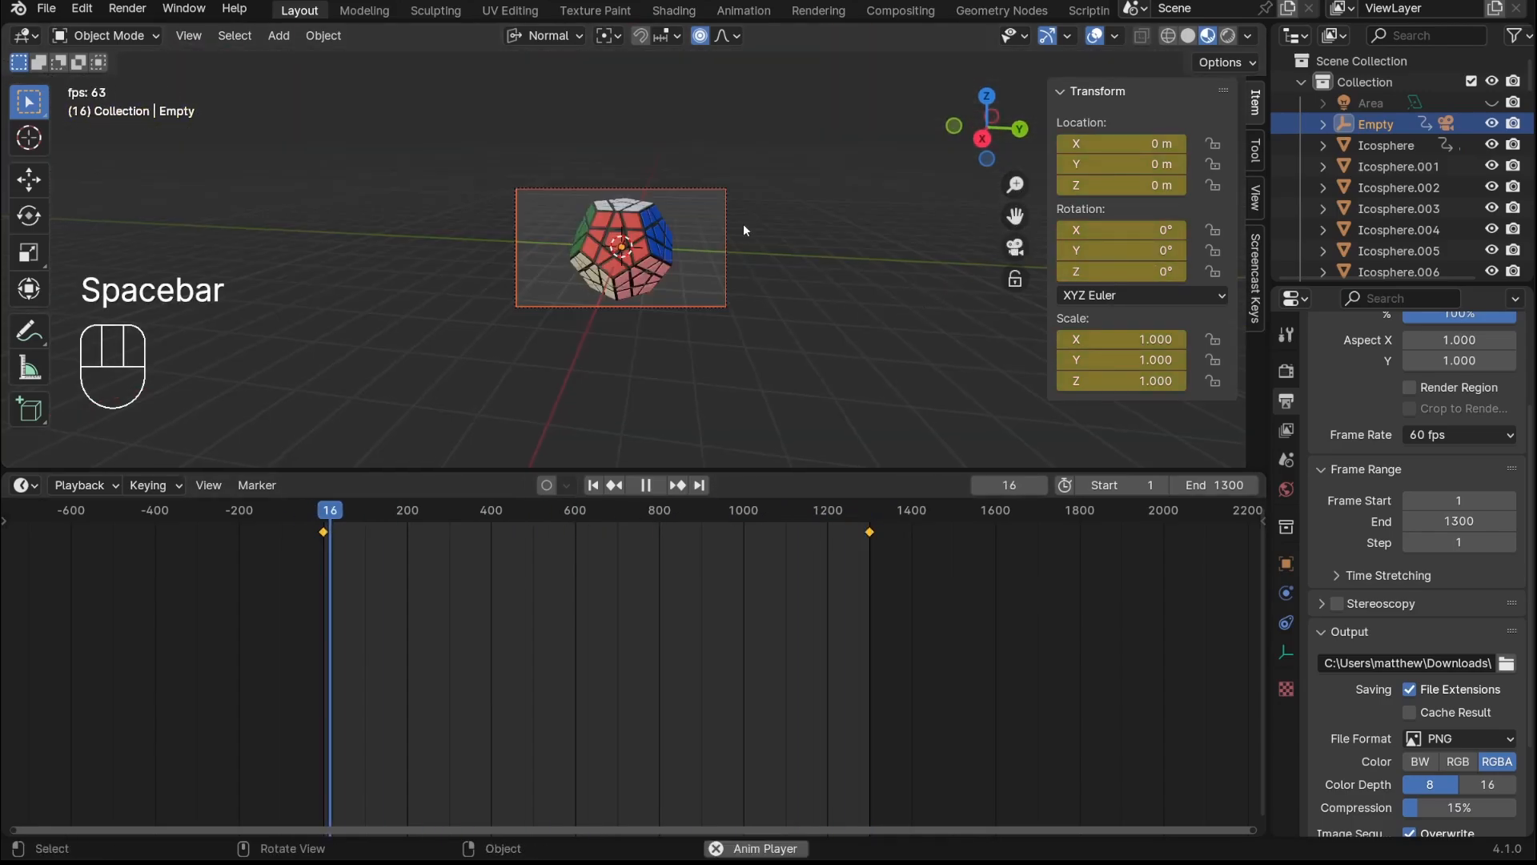
{"action": "left_click", "coordinate": [781, 304]}
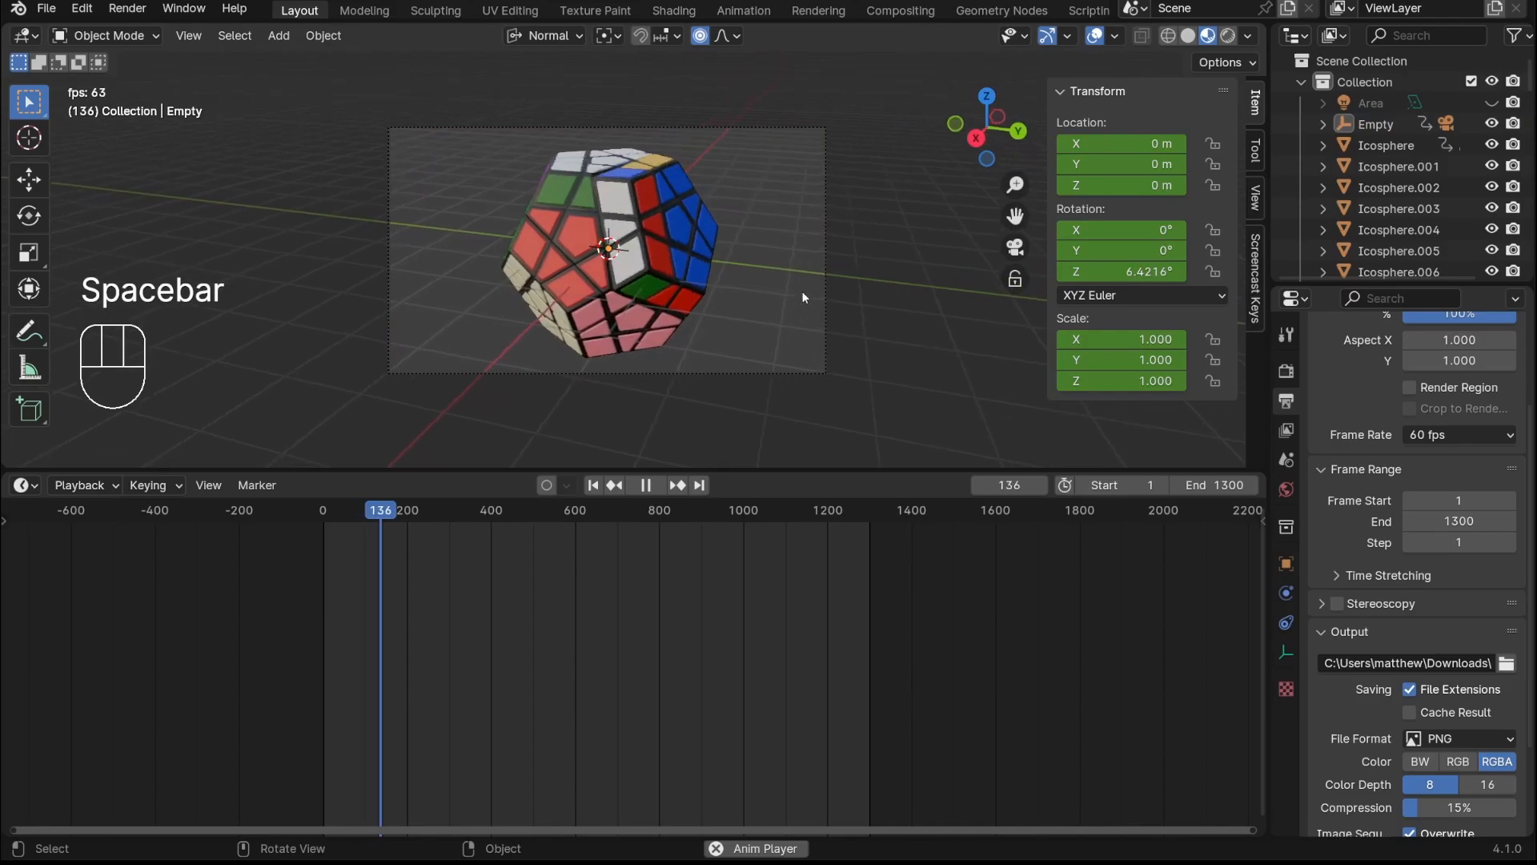
{"action": "key", "text": "space"}
Open the empty's curves in the Graph Editor and set all its keyframes to Linear interpolation
{"action": "left_click", "coordinate": [24, 484]}
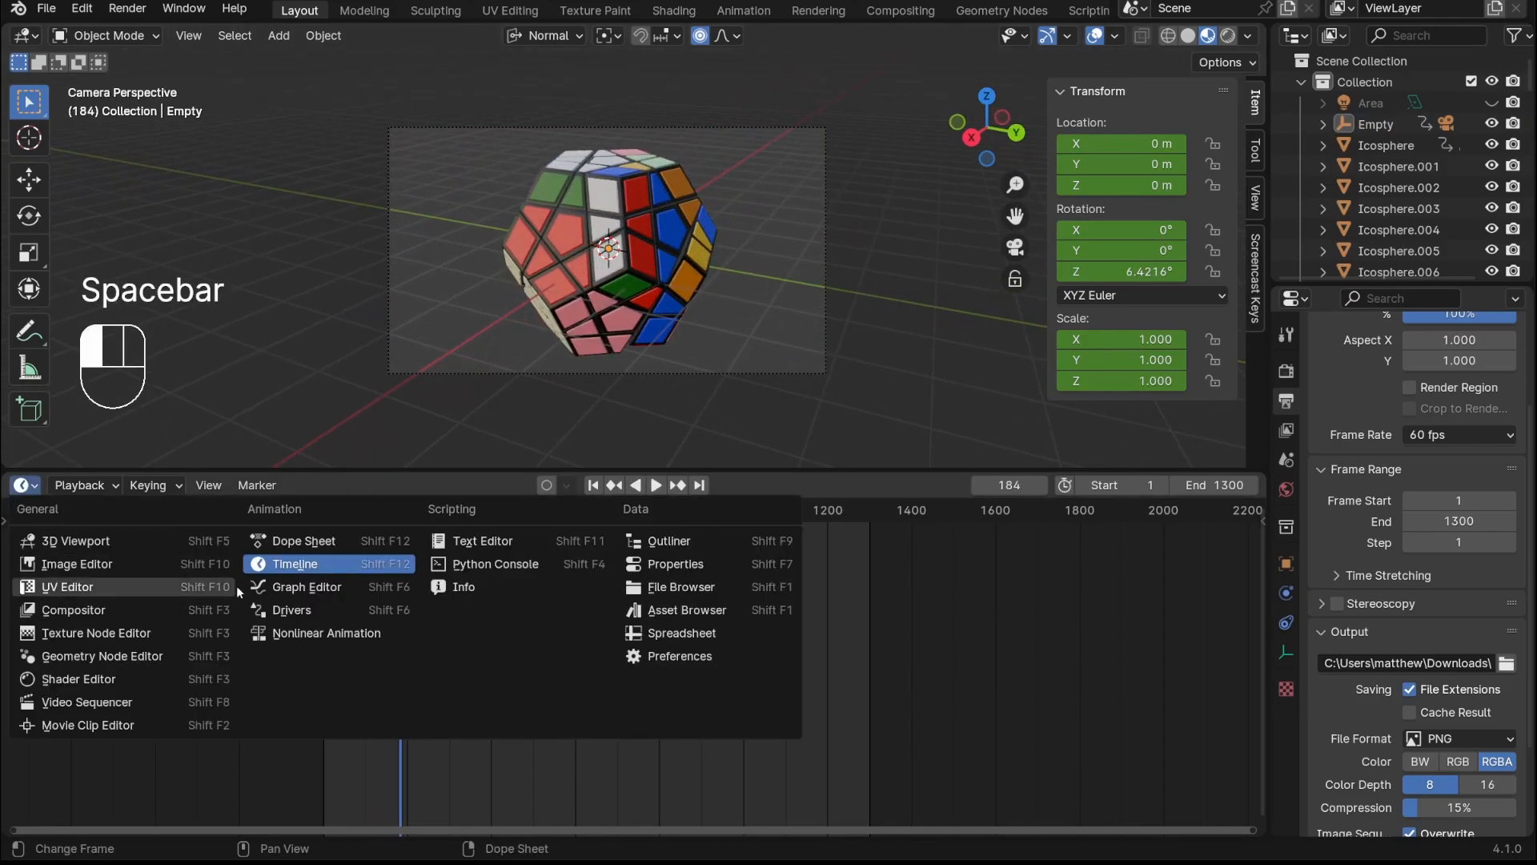
{"action": "left_click", "coordinate": [309, 587]}
{"action": "left_click", "coordinate": [1361, 126]}
{"action": "scroll", "coordinate": [696, 612], "scroll_direction": "down", "scroll_amount": 7}
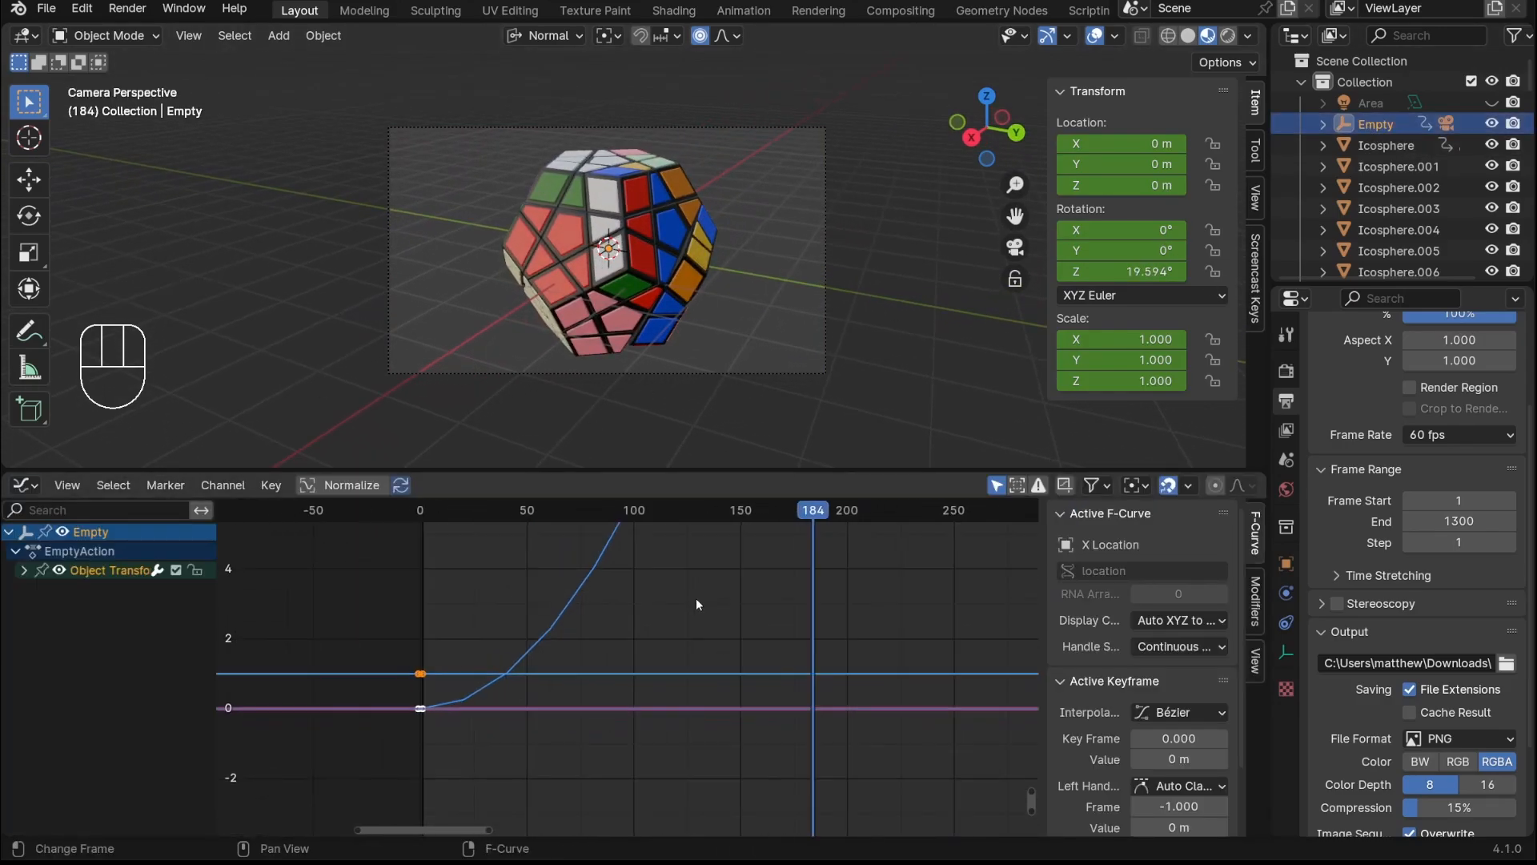
{"action": "key", "text": "a"}
{"action": "key", "text": "t"}
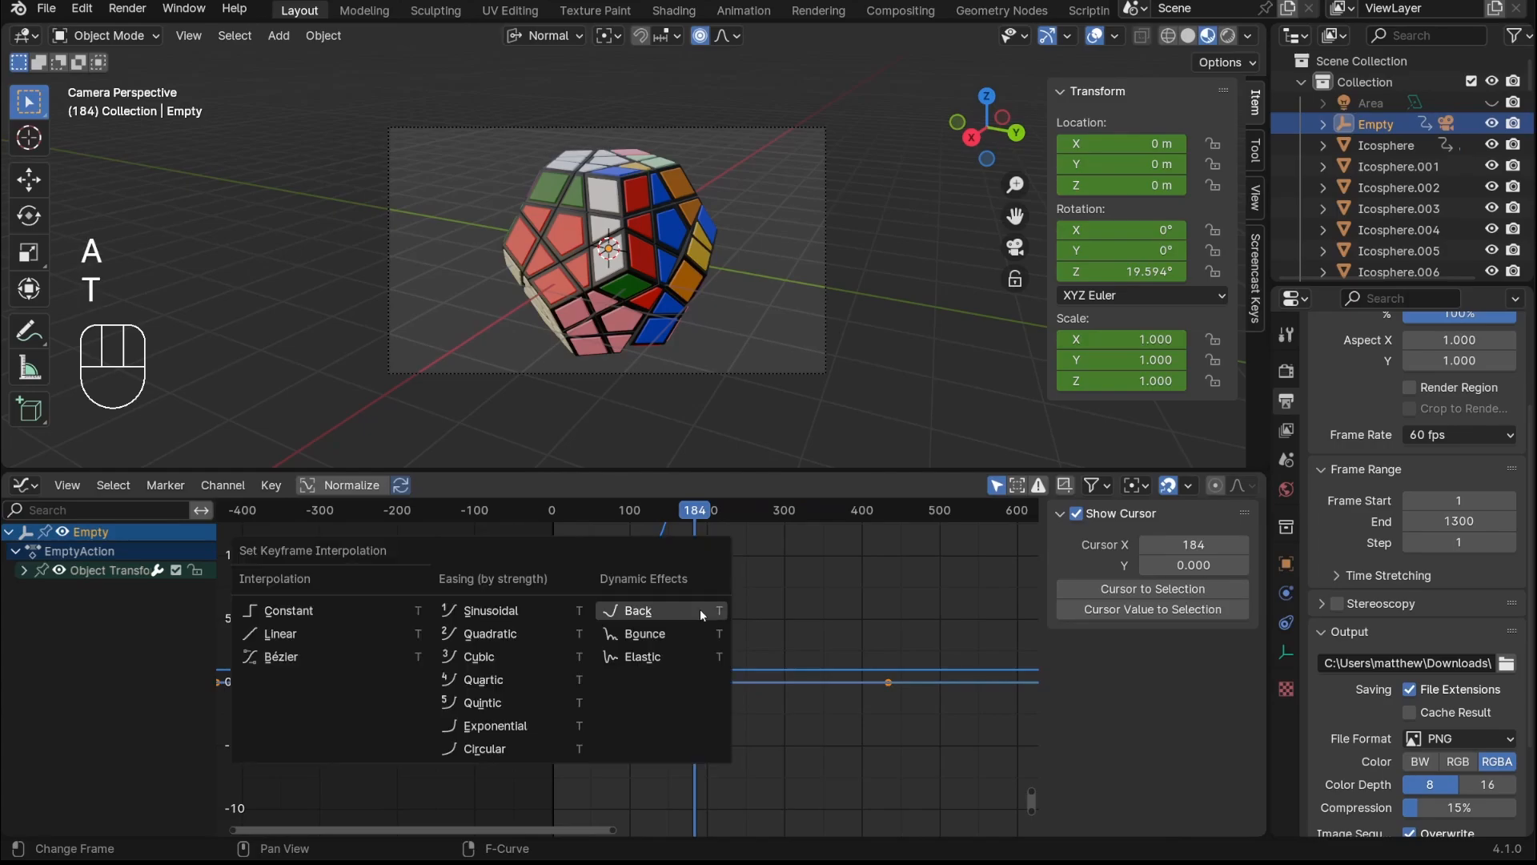
{"action": "left_click", "coordinate": [339, 636]}
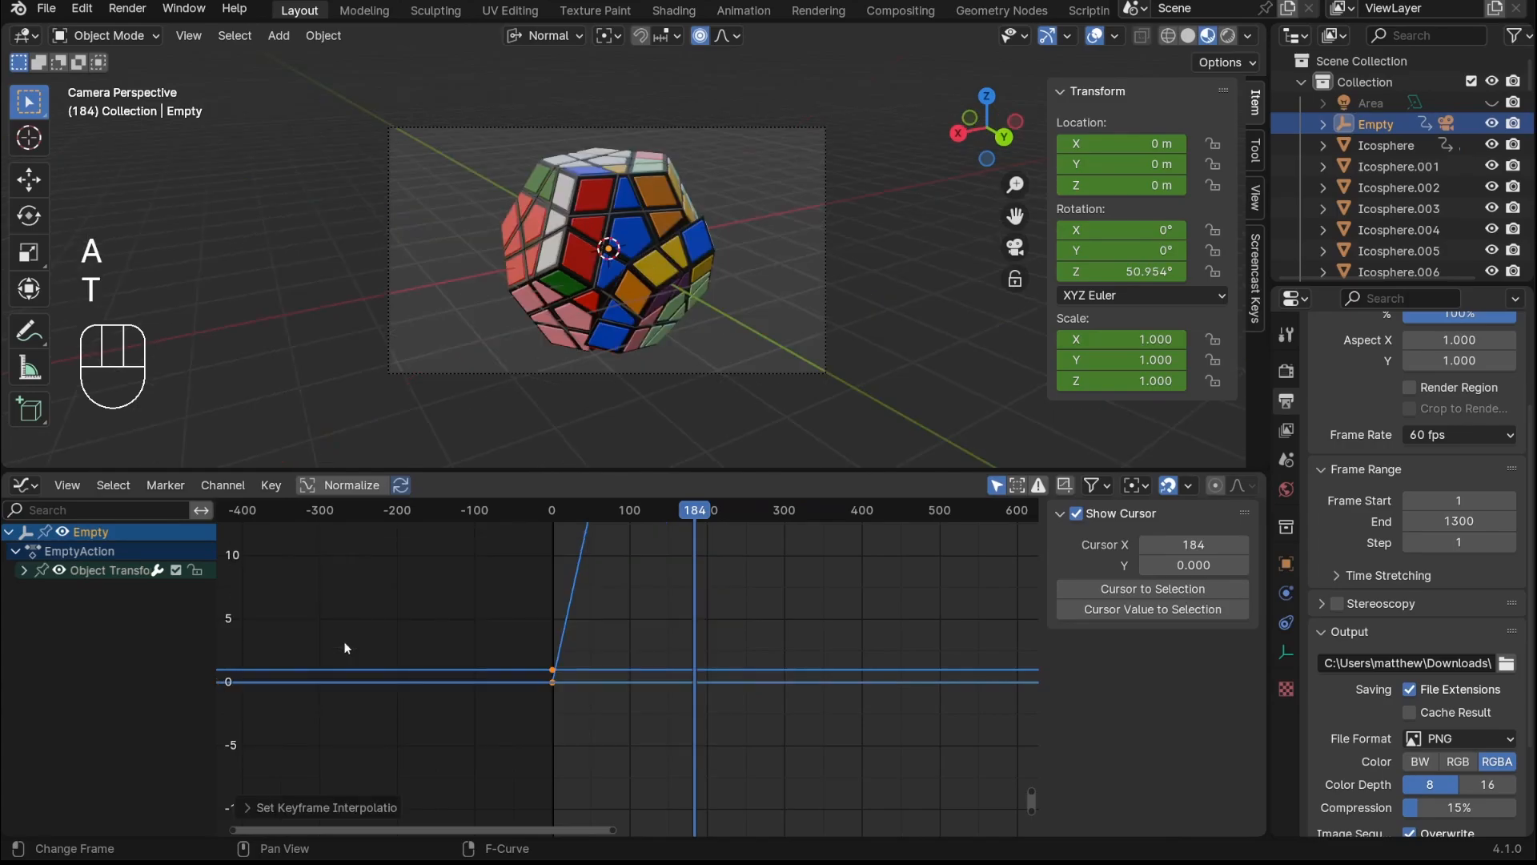
Expand the empty's Object Transforms channels, move to frame 142, and normalize and frame all the curves
{"action": "left_click", "coordinate": [25, 570]}
{"action": "left_click_drag", "start_coordinate": [576, 521], "coordinate": [661, 518]}
{"action": "left_click", "coordinate": [350, 485]}
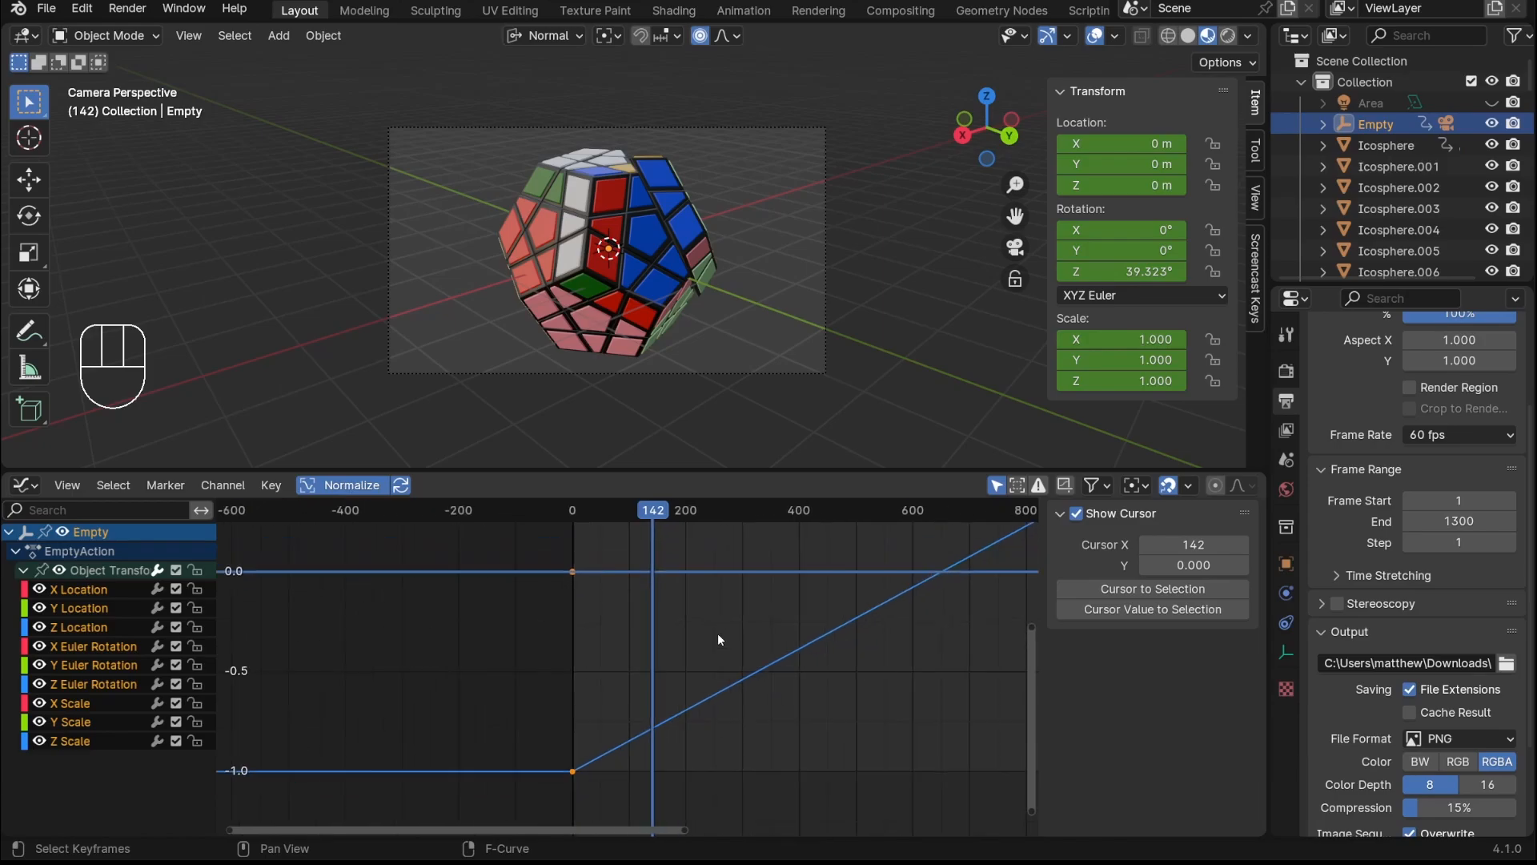
{"action": "key", "text": "Home"}
{"action": "scroll", "coordinate": [554, 655], "scroll_direction": "down", "scroll_amount": 2}
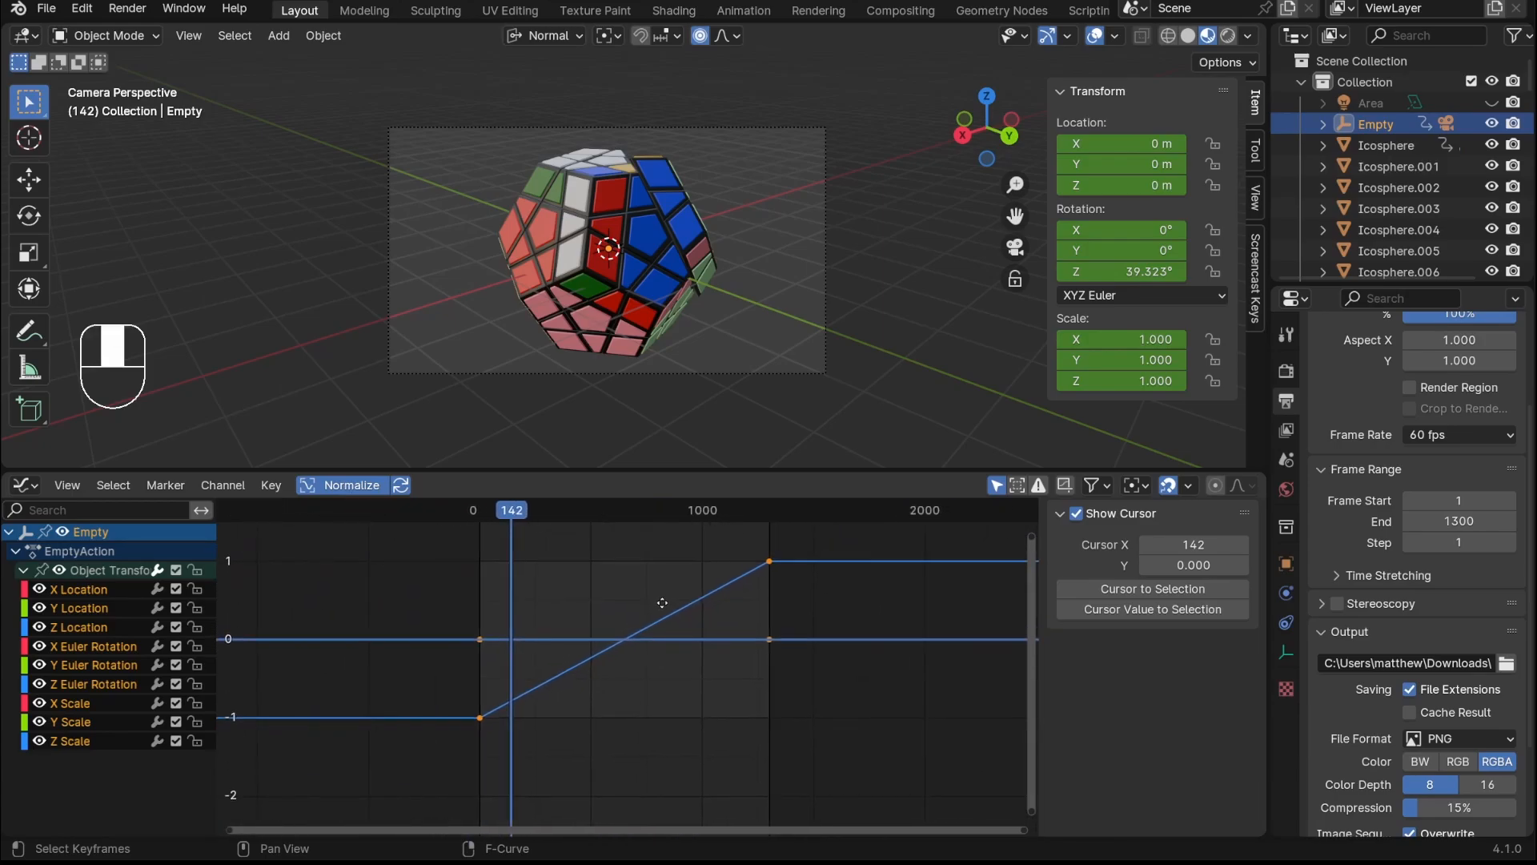
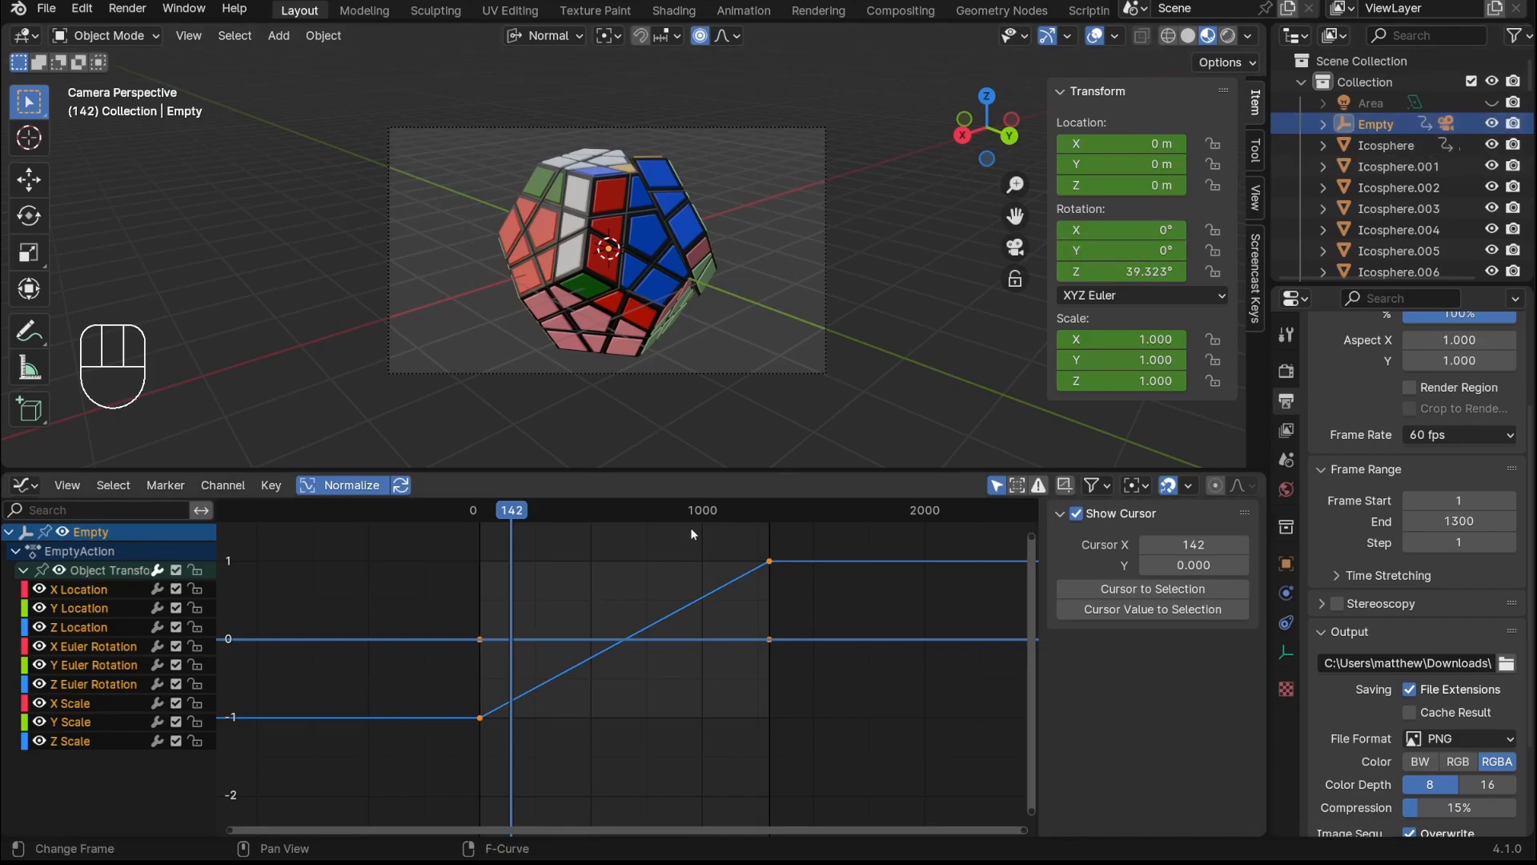
{"action": "scroll", "coordinate": [655, 320], "scroll_direction": "up", "scroll_amount": 2}
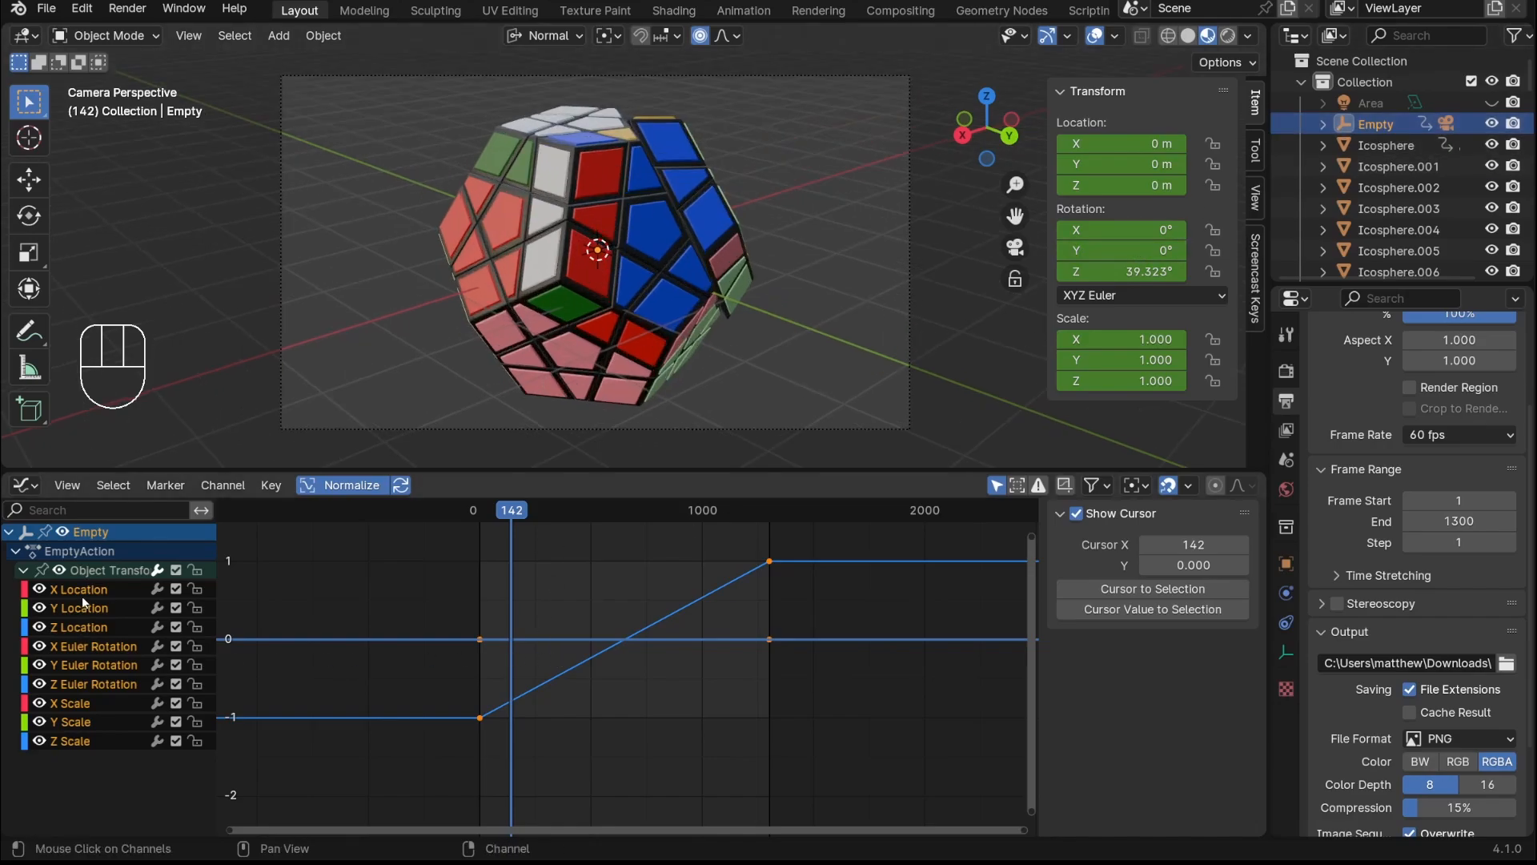
Select the empty's Z Location channel and add a Noise modifier to its curve
{"action": "left_click", "coordinate": [79, 593]}
{"action": "left_click", "coordinate": [67, 629], "text": "ctrl"}
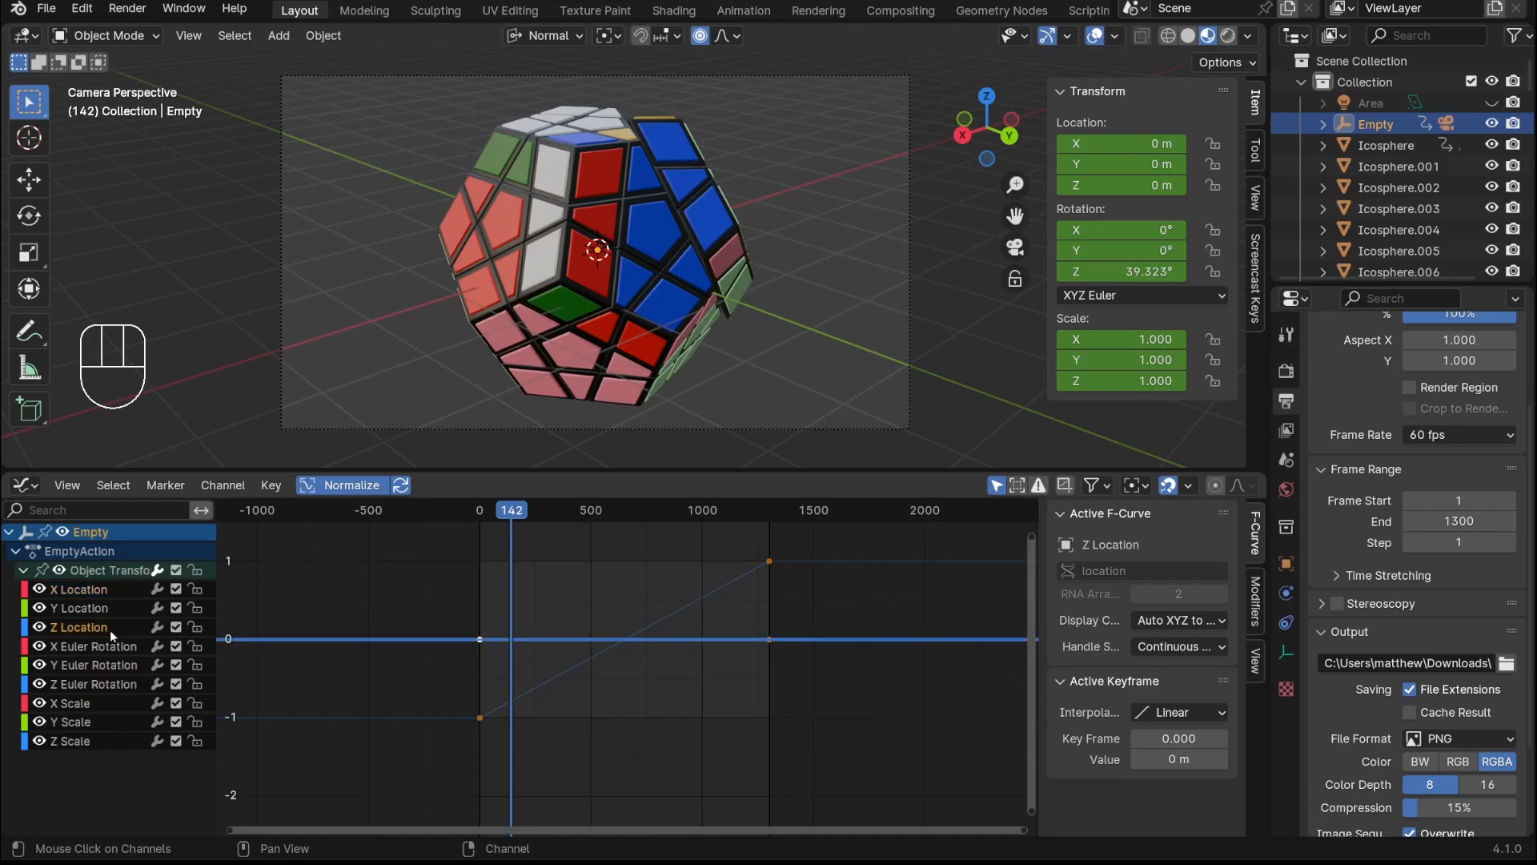
{"action": "scroll", "coordinate": [665, 597], "scroll_direction": "up", "scroll_amount": 7}
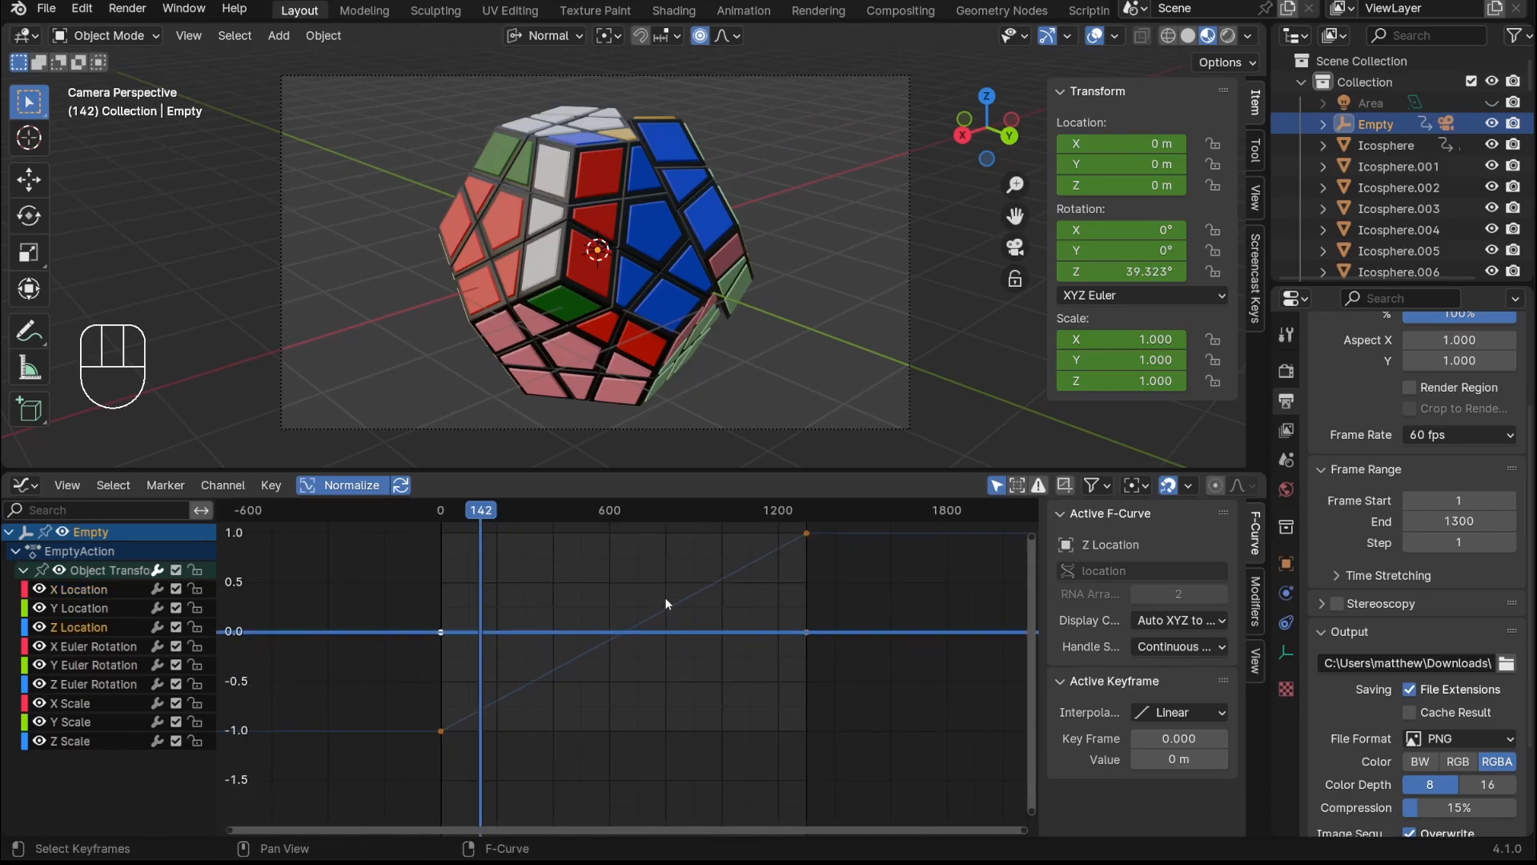
{"action": "middle_click_drag", "start_coordinate": [665, 597], "coordinate": [704, 645]}
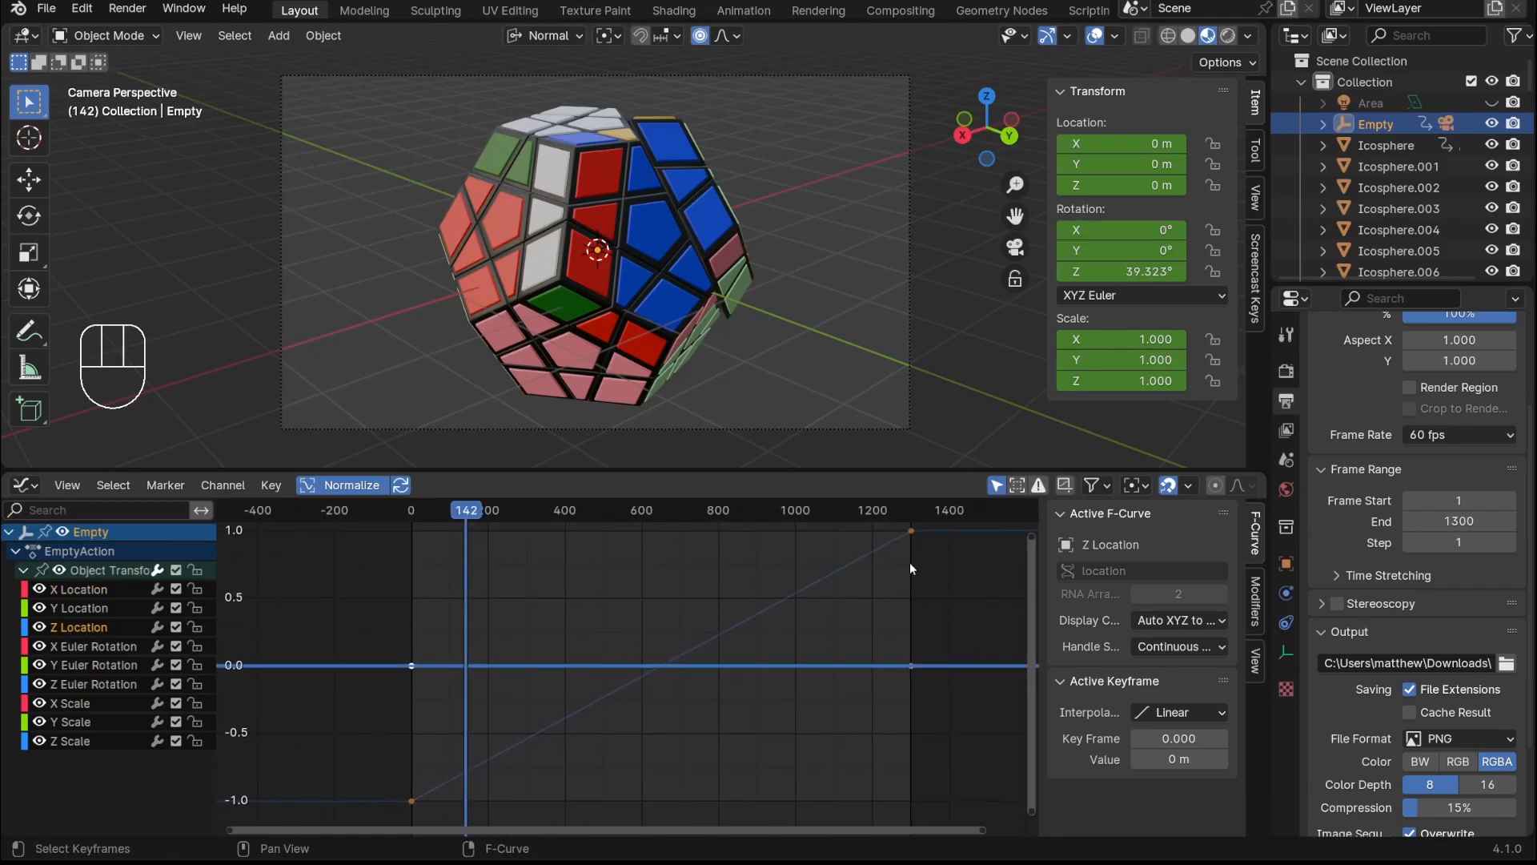
{"action": "left_click", "coordinate": [1258, 608]}
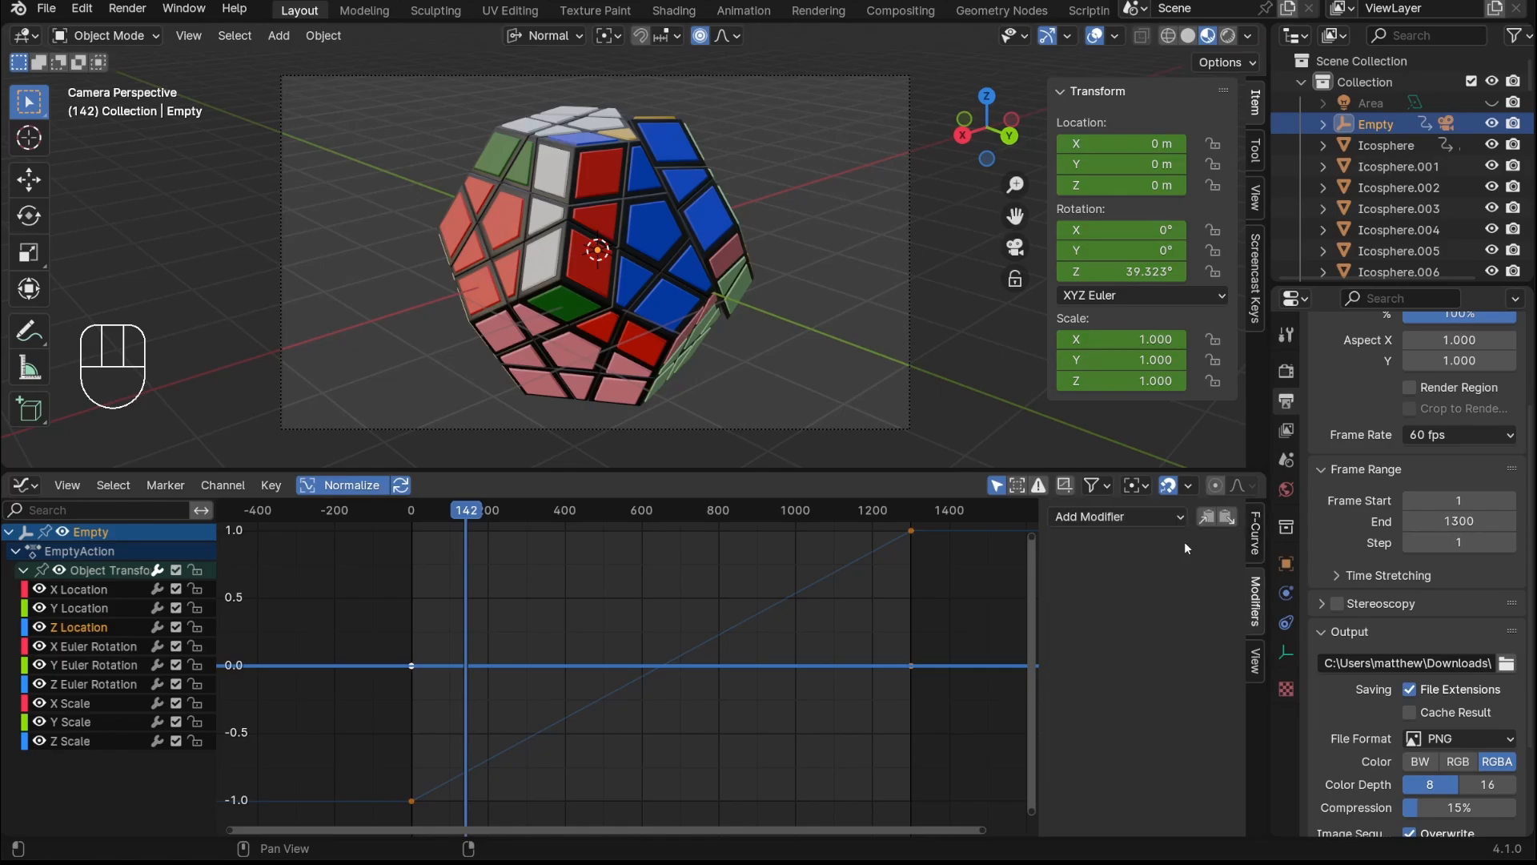
{"action": "left_click", "coordinate": [1159, 517]}
{"action": "left_click", "coordinate": [1123, 631]}
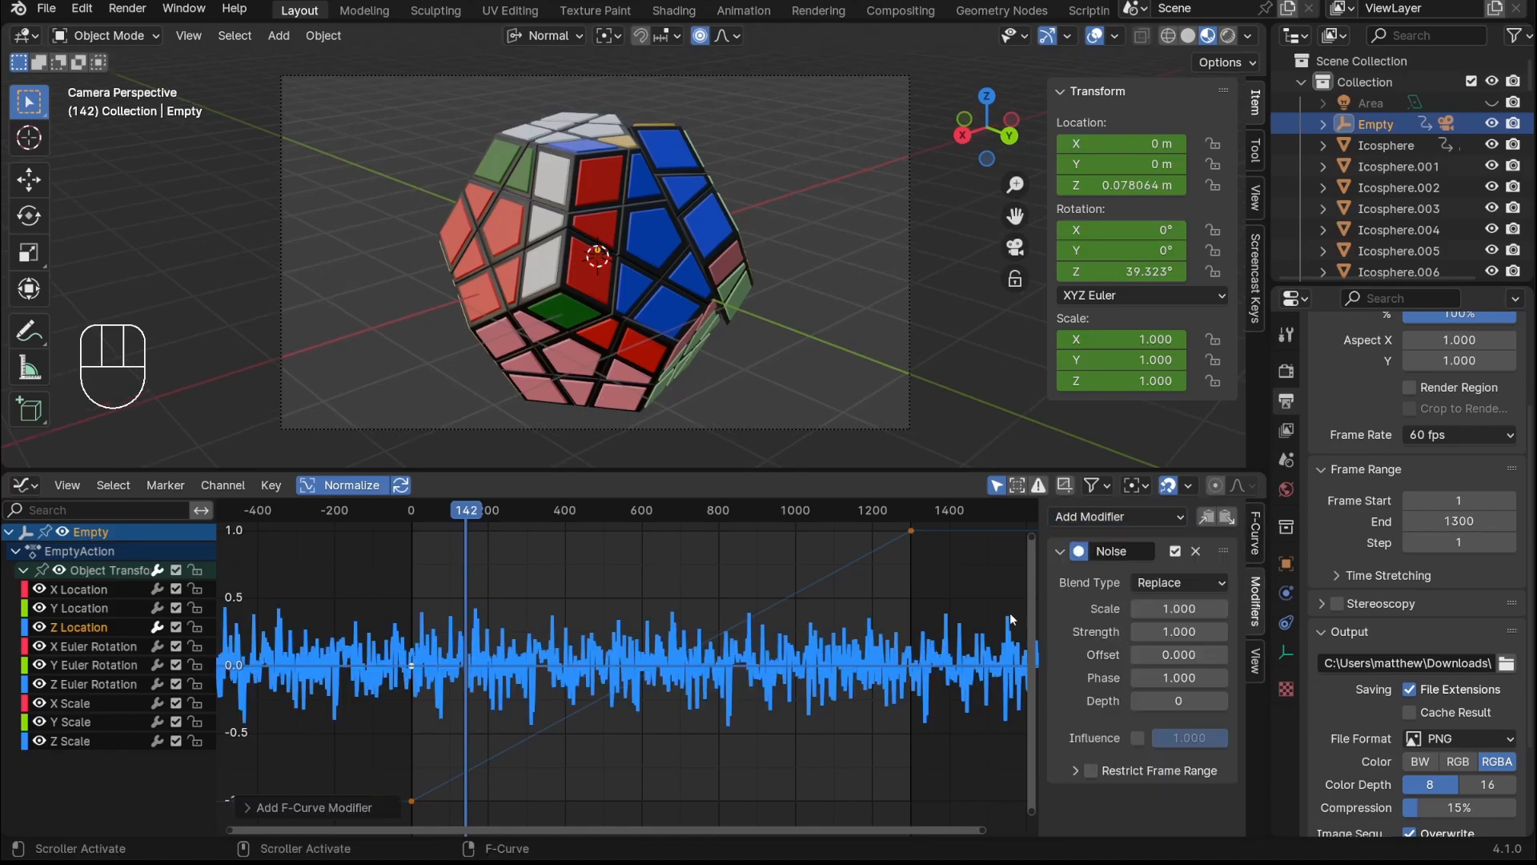
Set the Noise modifier's scale to 340.6 and its strength to 0.68
{"action": "left_click_drag", "start_coordinate": [1177, 609], "coordinate": [1361, 609]}
{"action": "left_click_drag", "start_coordinate": [1179, 631], "coordinate": [1129, 631], "text": "shift"}
{"action": "key", "text": "shift"}
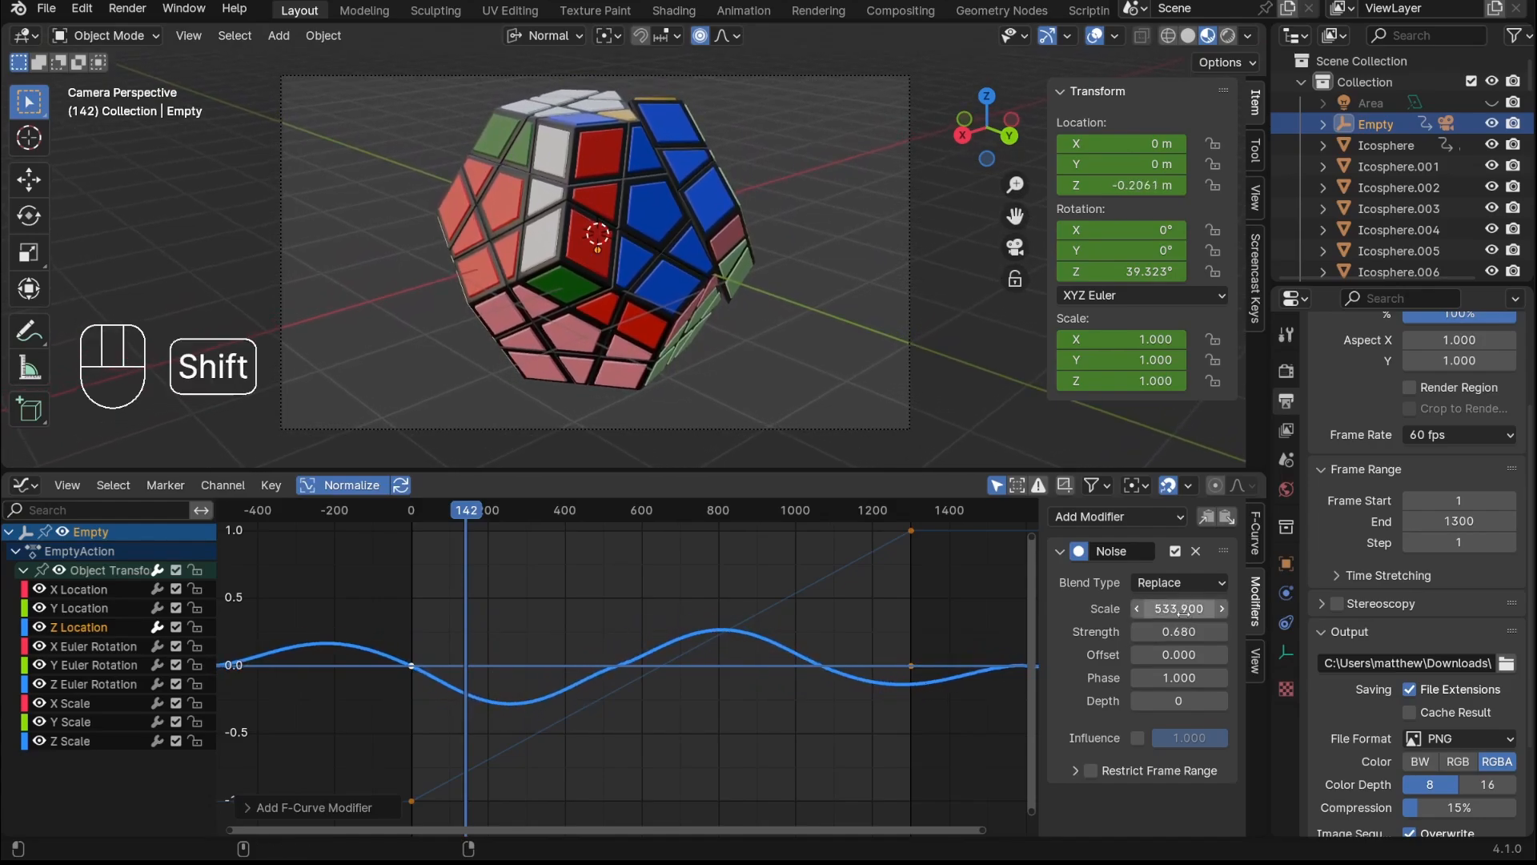
{"action": "left_click_drag", "start_coordinate": [1179, 609], "coordinate": [1100, 608]}
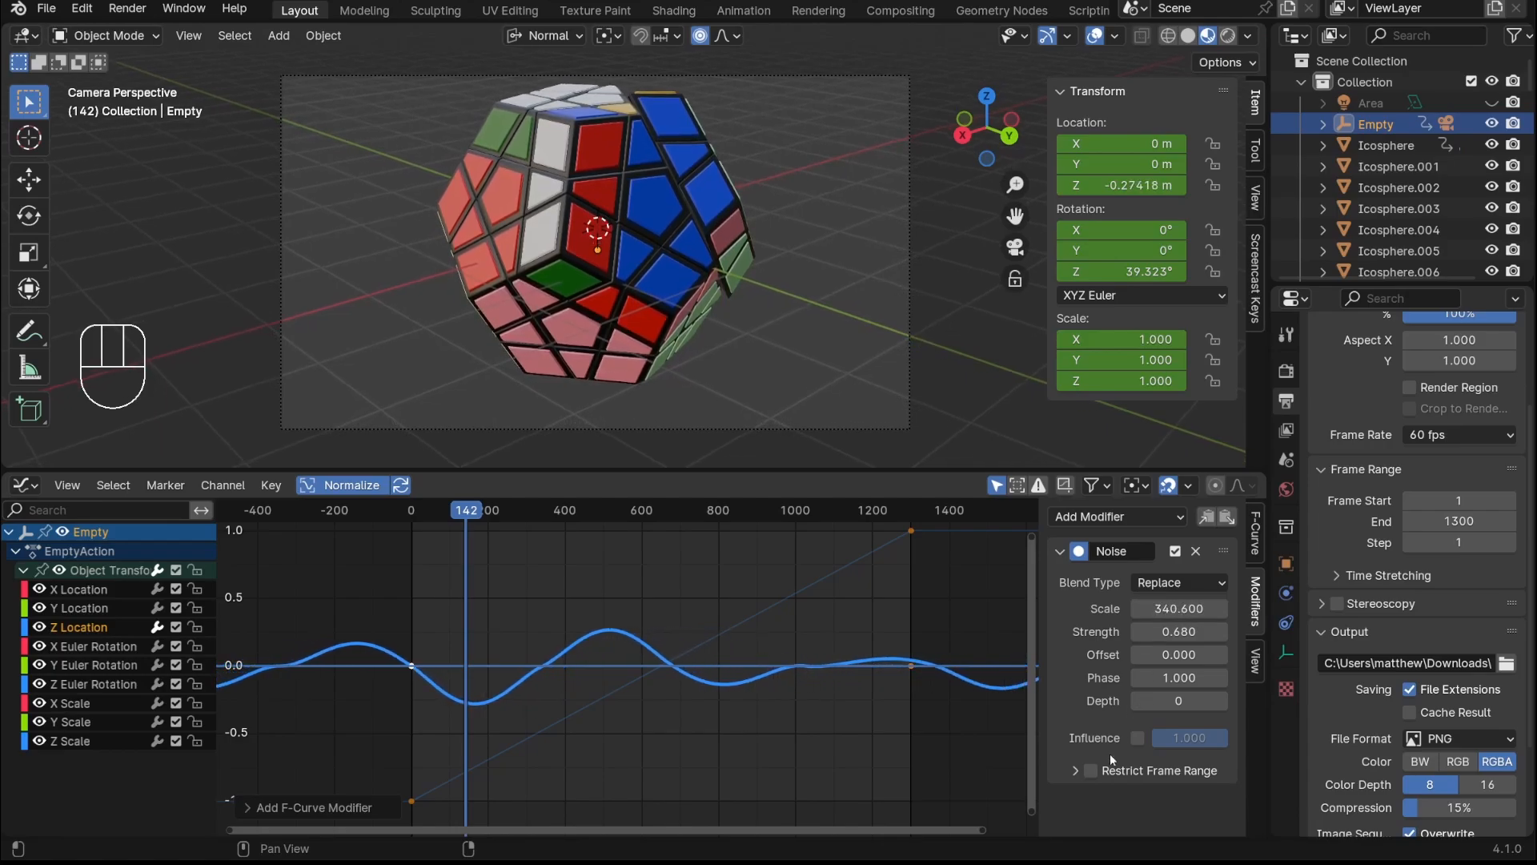
Restrict the Z Location Noise modifier to frames 0 to 1300, with Blend In and Blend Out at 300
{"action": "left_click", "coordinate": [1091, 770]}
{"action": "left_click", "coordinate": [1075, 770]}
{"action": "scroll", "coordinate": [1089, 745], "scroll_direction": "down", "scroll_amount": 2}
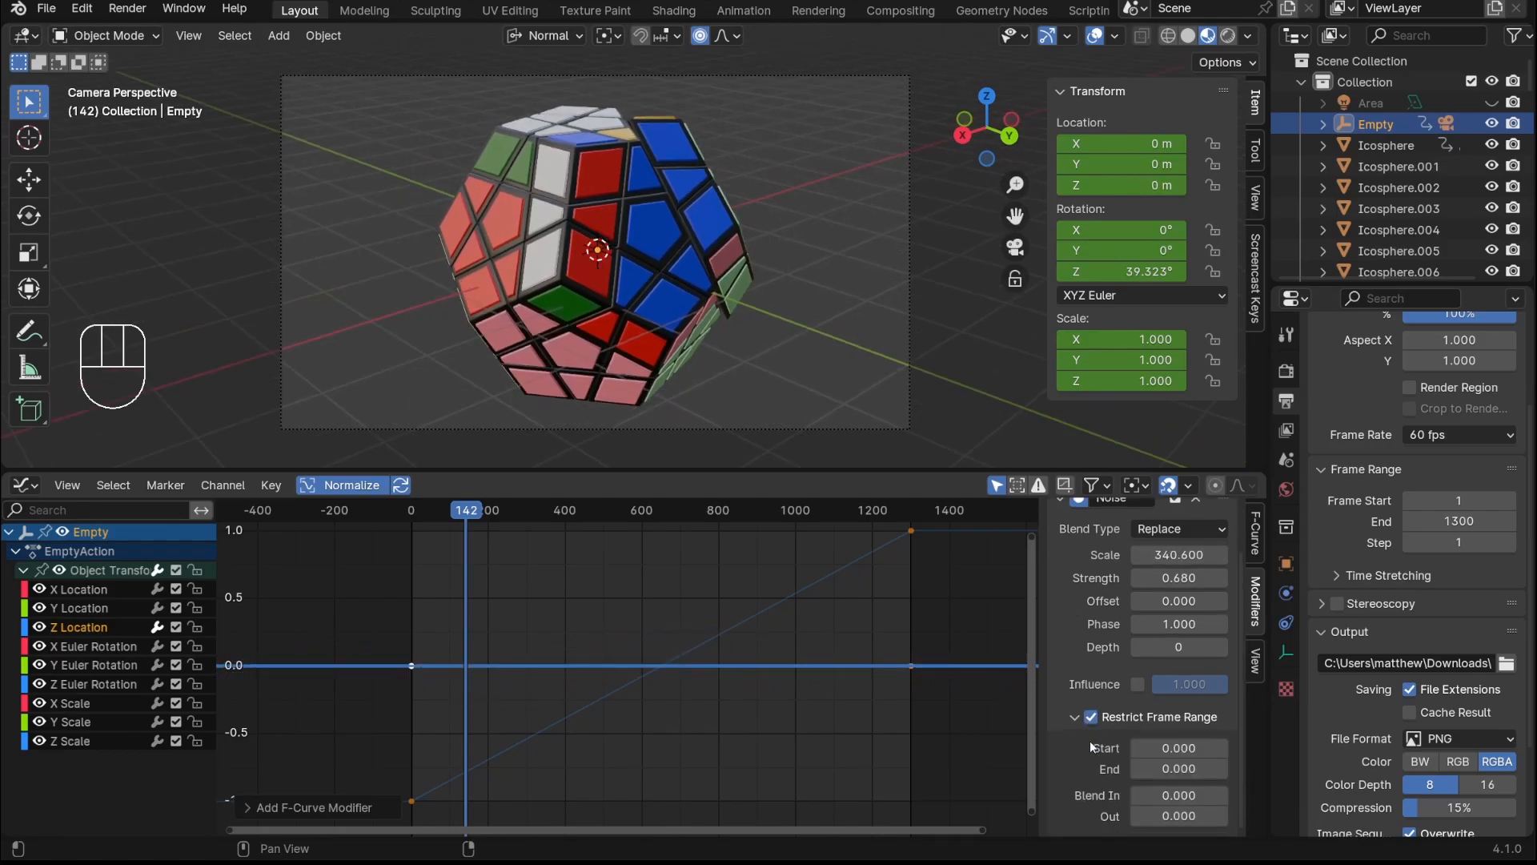
{"action": "left_click", "coordinate": [1169, 768]}
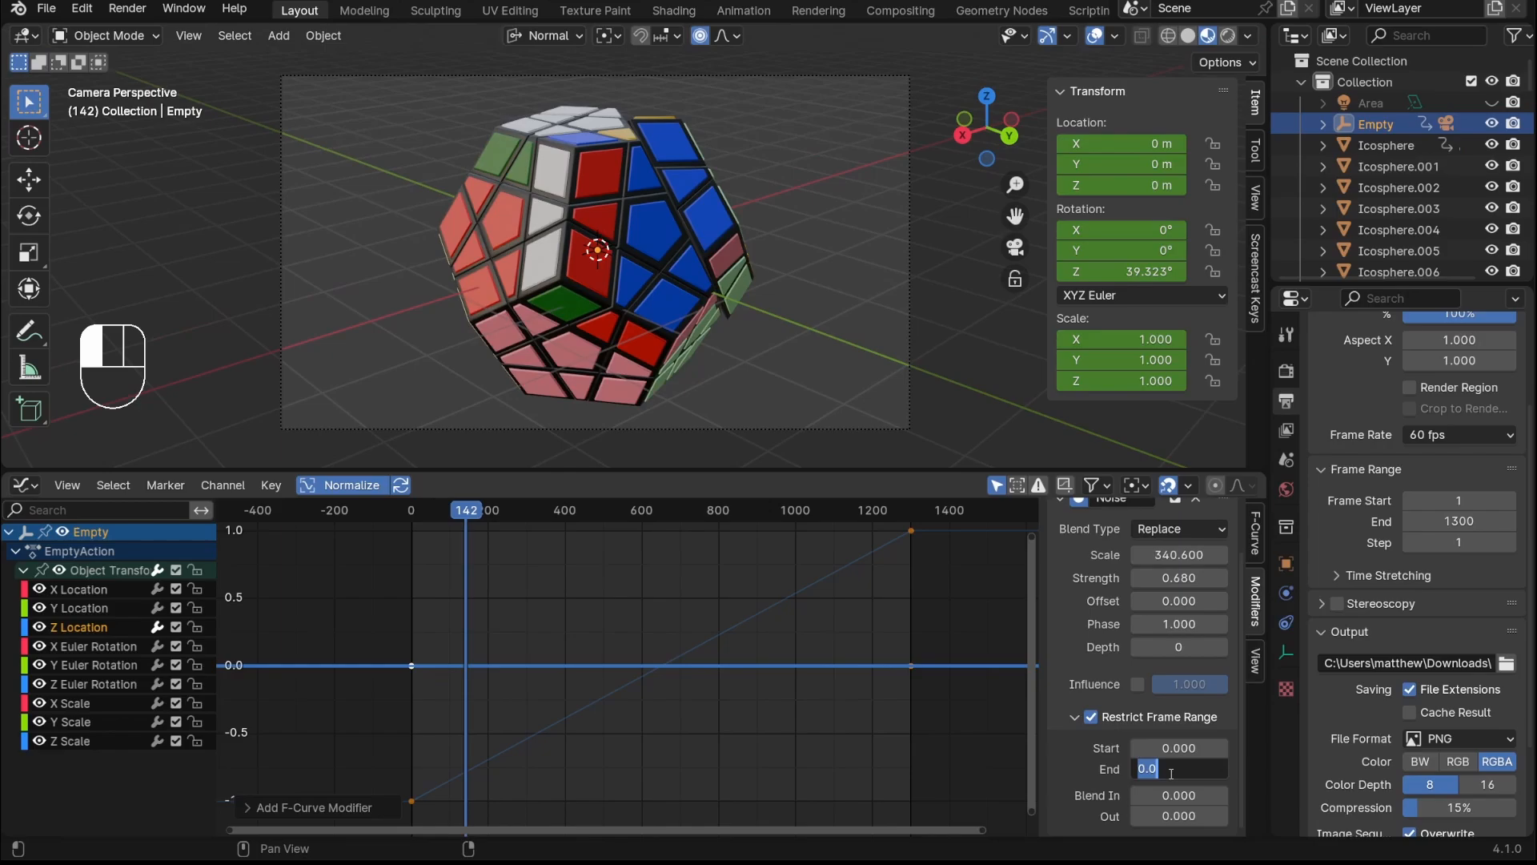
{"action": "type", "text": "1300"}
{"action": "key", "text": "Return"}
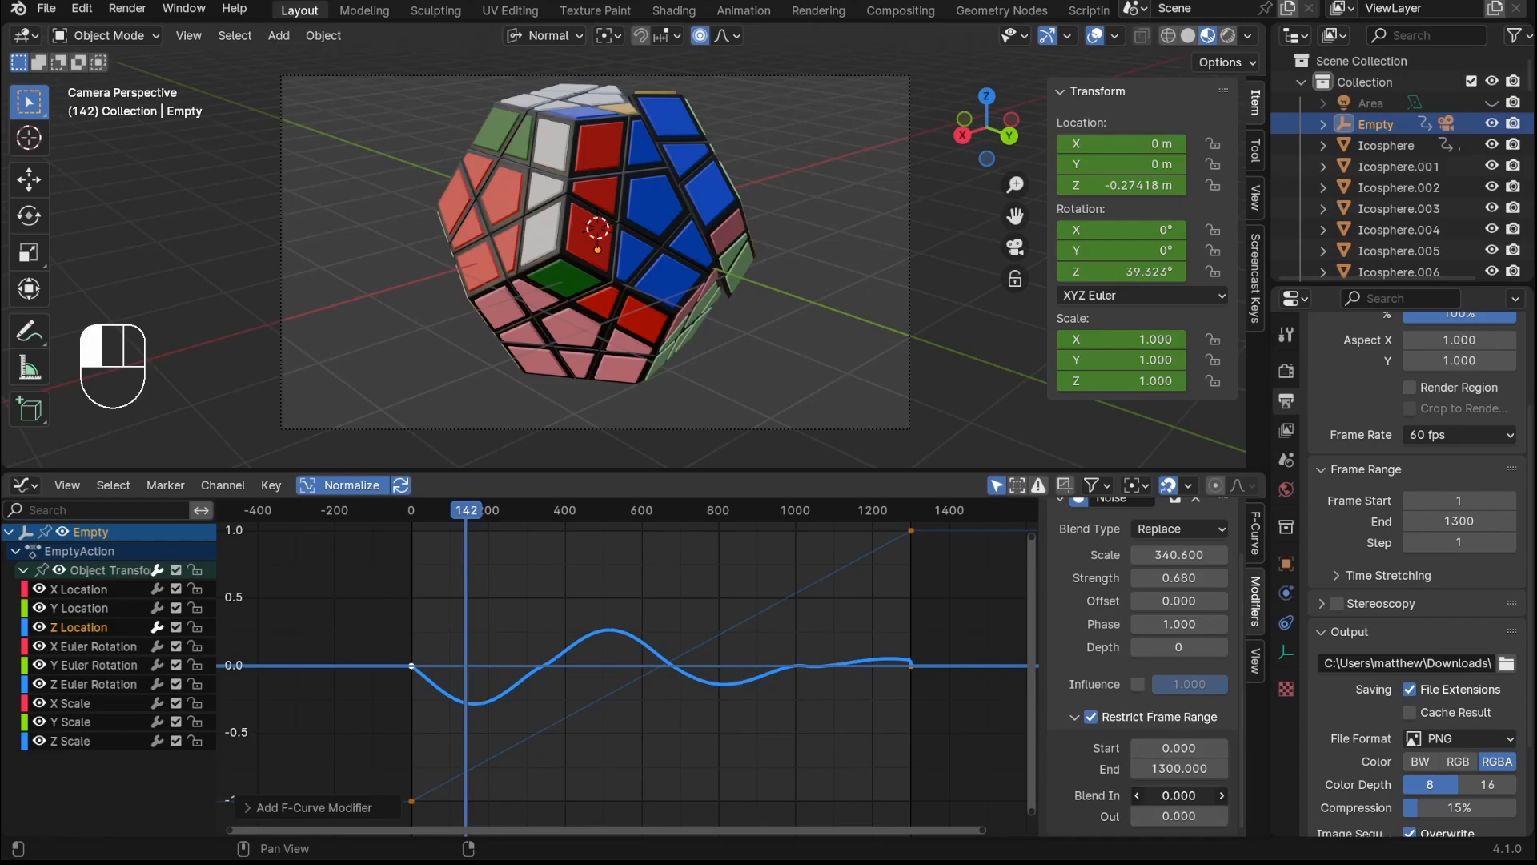
{"action": "type", "text": "0"}
{"action": "key", "text": "Return"}
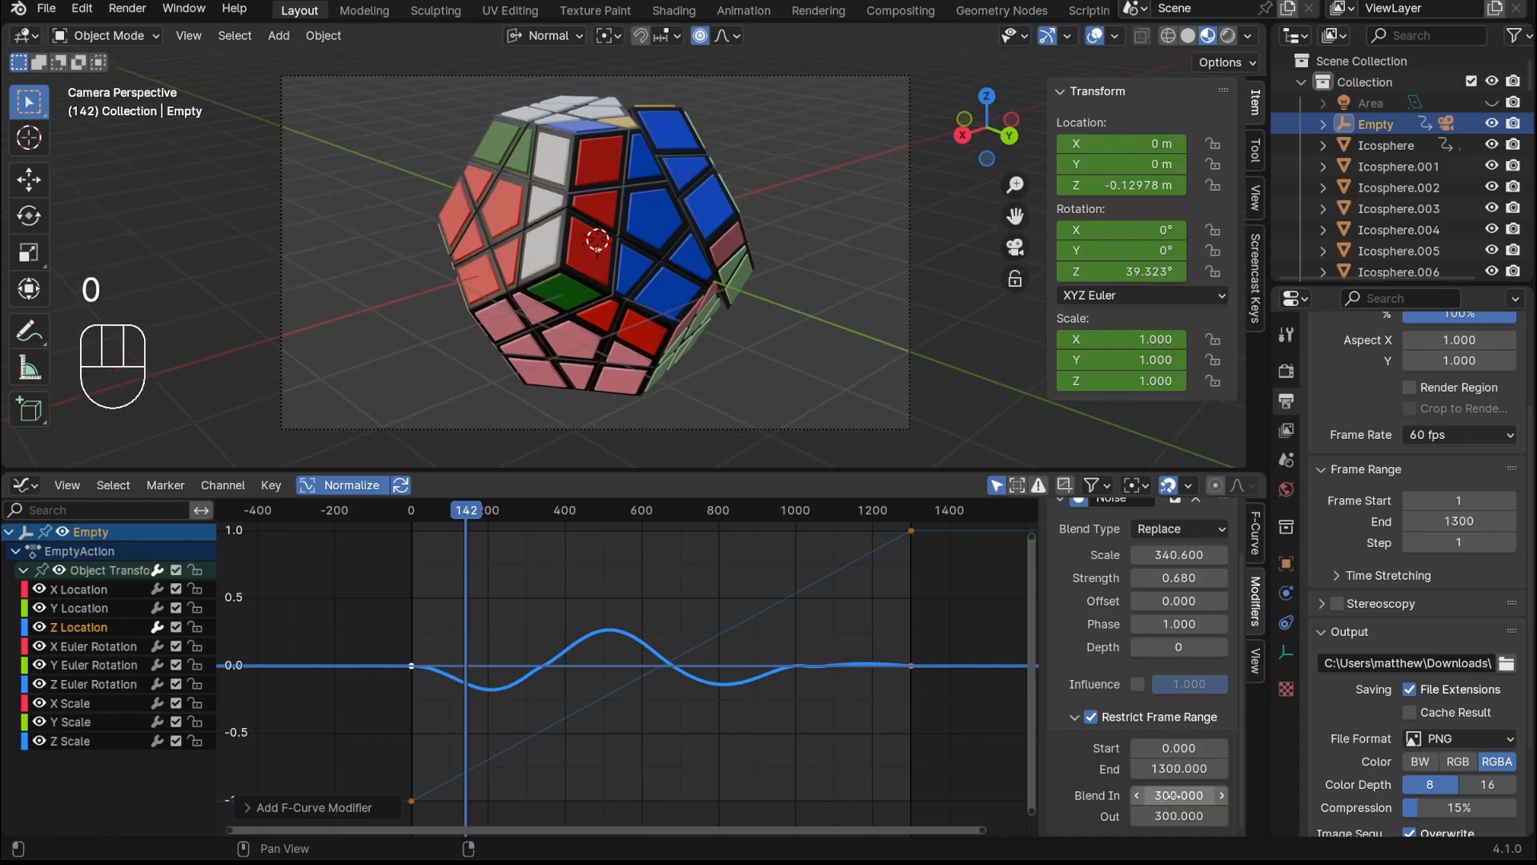
Play the animation and set the camera's focal length to 38 mm while it runs
{"action": "left_click", "coordinate": [367, 517]}
{"action": "key", "text": "space"}
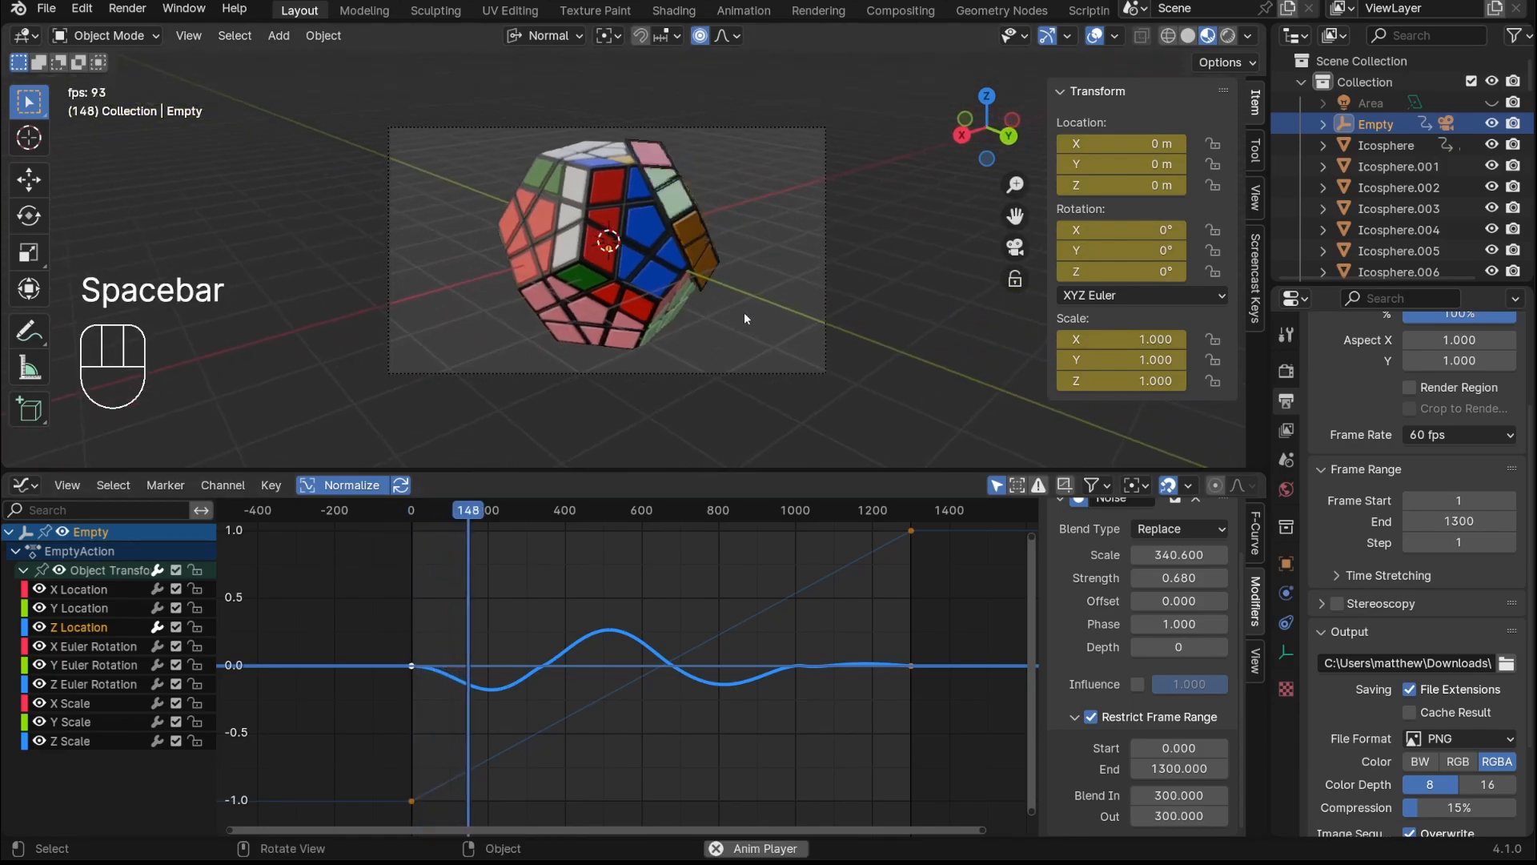
{"action": "left_click", "coordinate": [832, 308]}
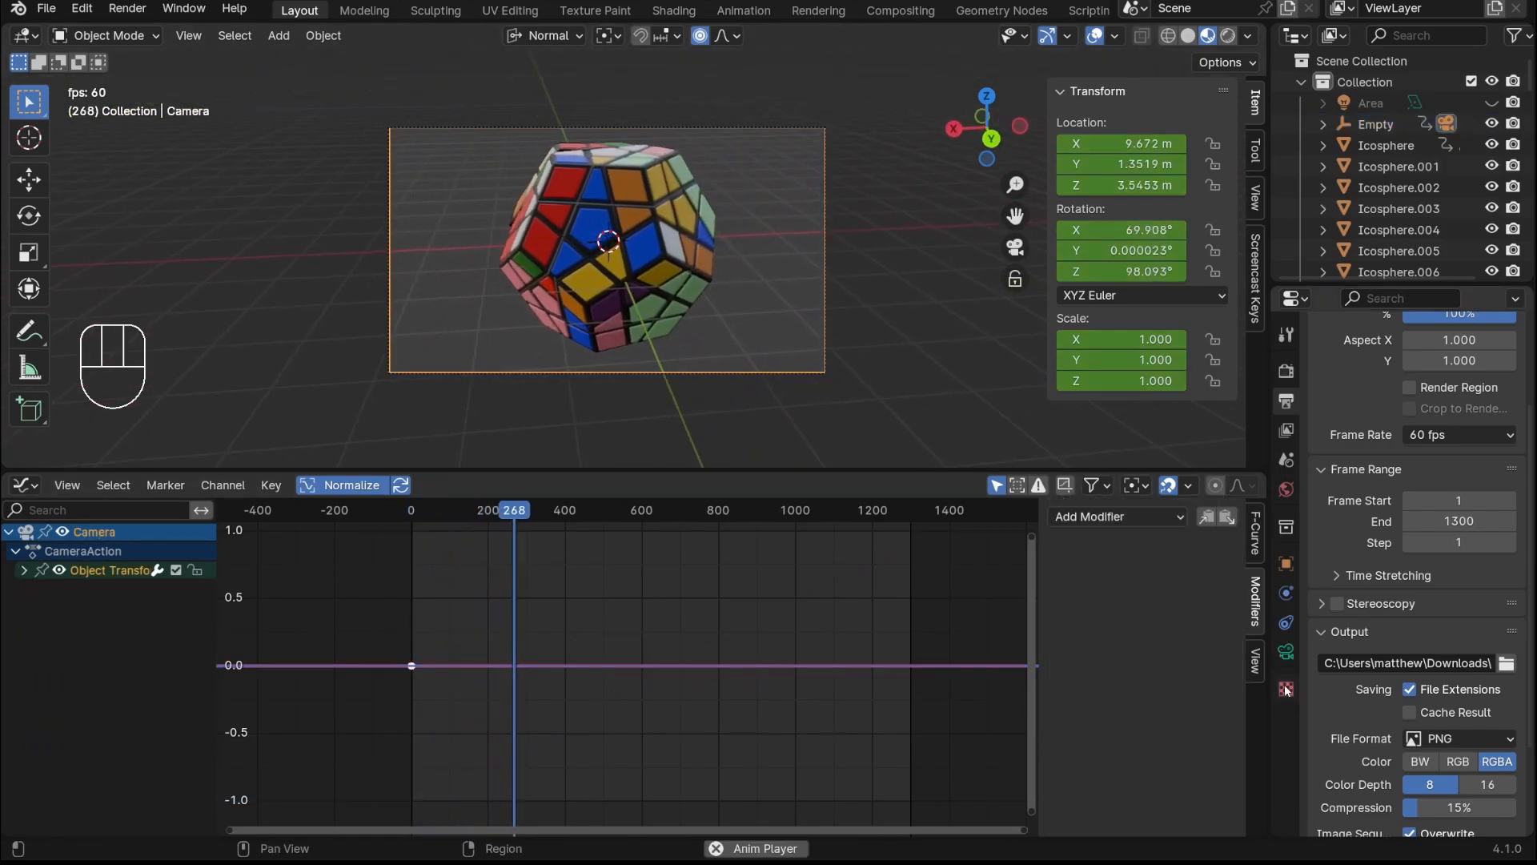
{"action": "left_click", "coordinate": [1287, 653]}
{"action": "left_click_drag", "start_coordinate": [1444, 468], "coordinate": [1410, 468]}
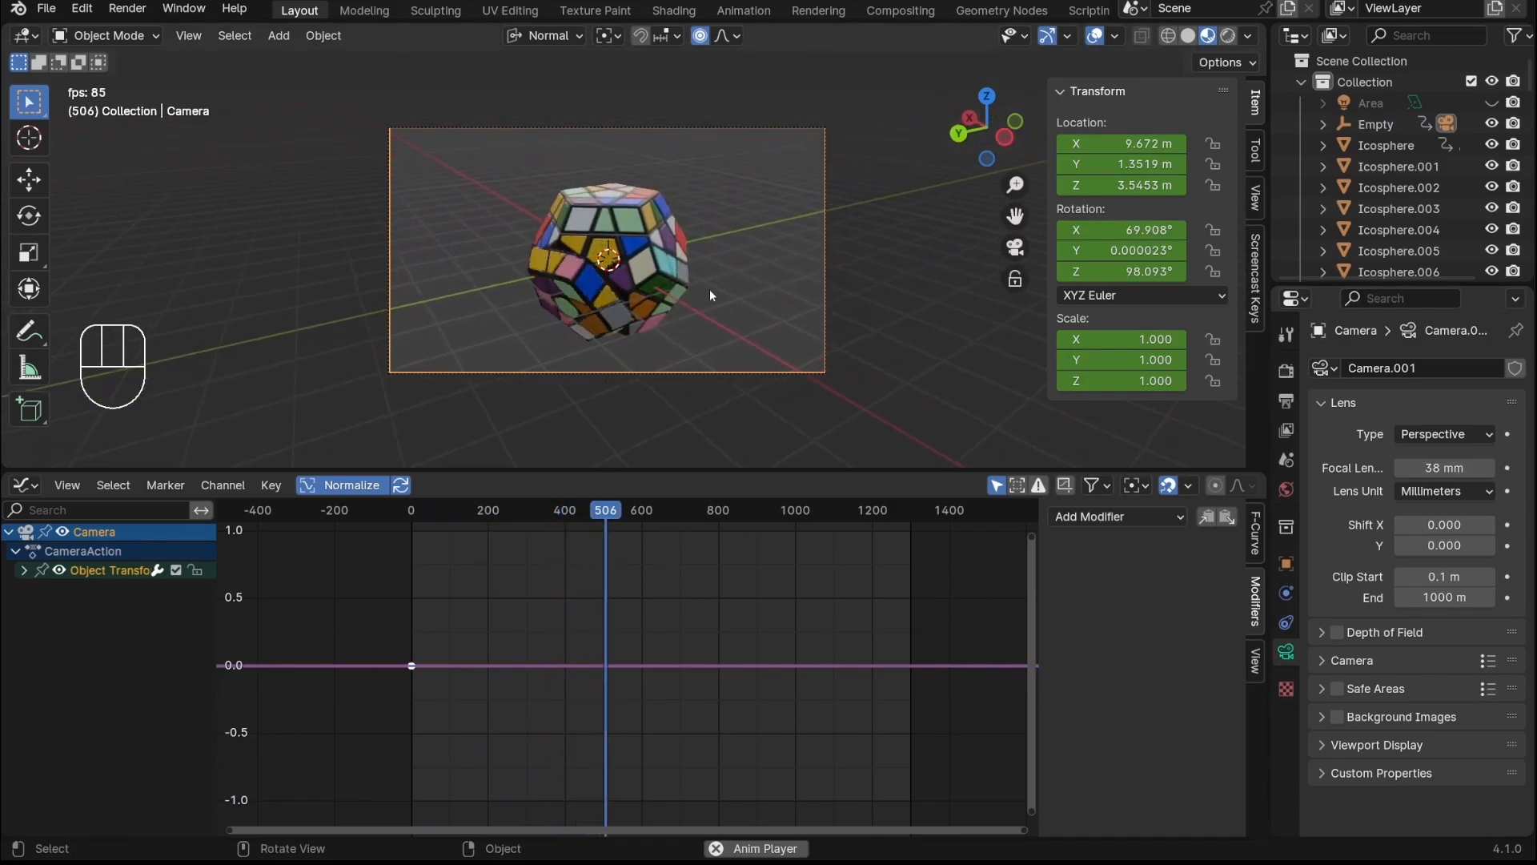
{"action": "left_click", "coordinate": [750, 304]}
{"action": "scroll", "coordinate": [753, 303], "scroll_direction": "up", "scroll_amount": 2}
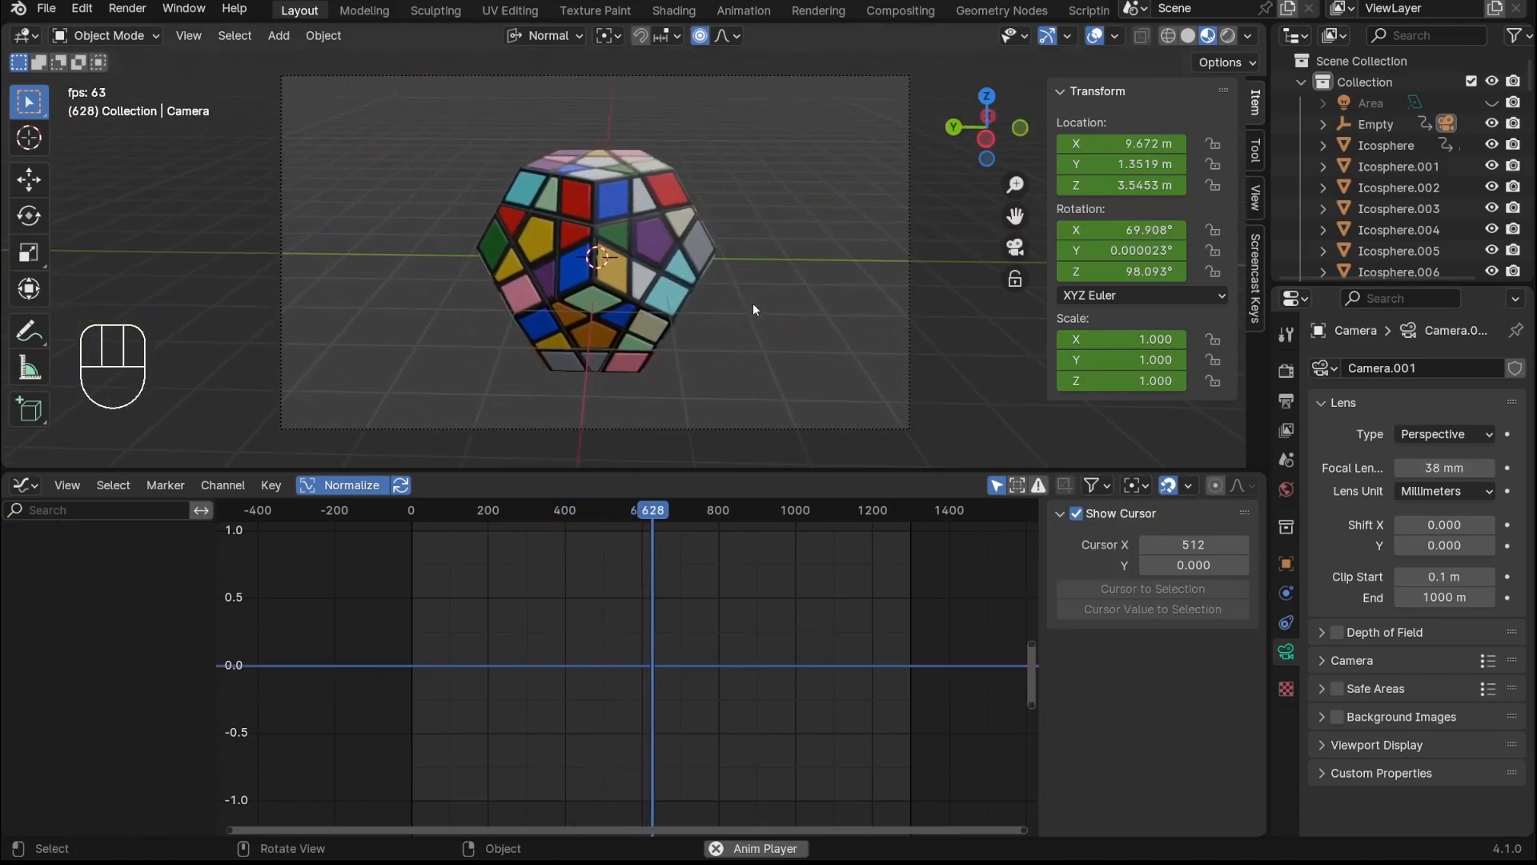
Set the scale of the Noise modifier on the empty's Z Location channel to 274.5
{"action": "left_click", "coordinate": [1375, 125]}
{"action": "left_click", "coordinate": [790, 550]}
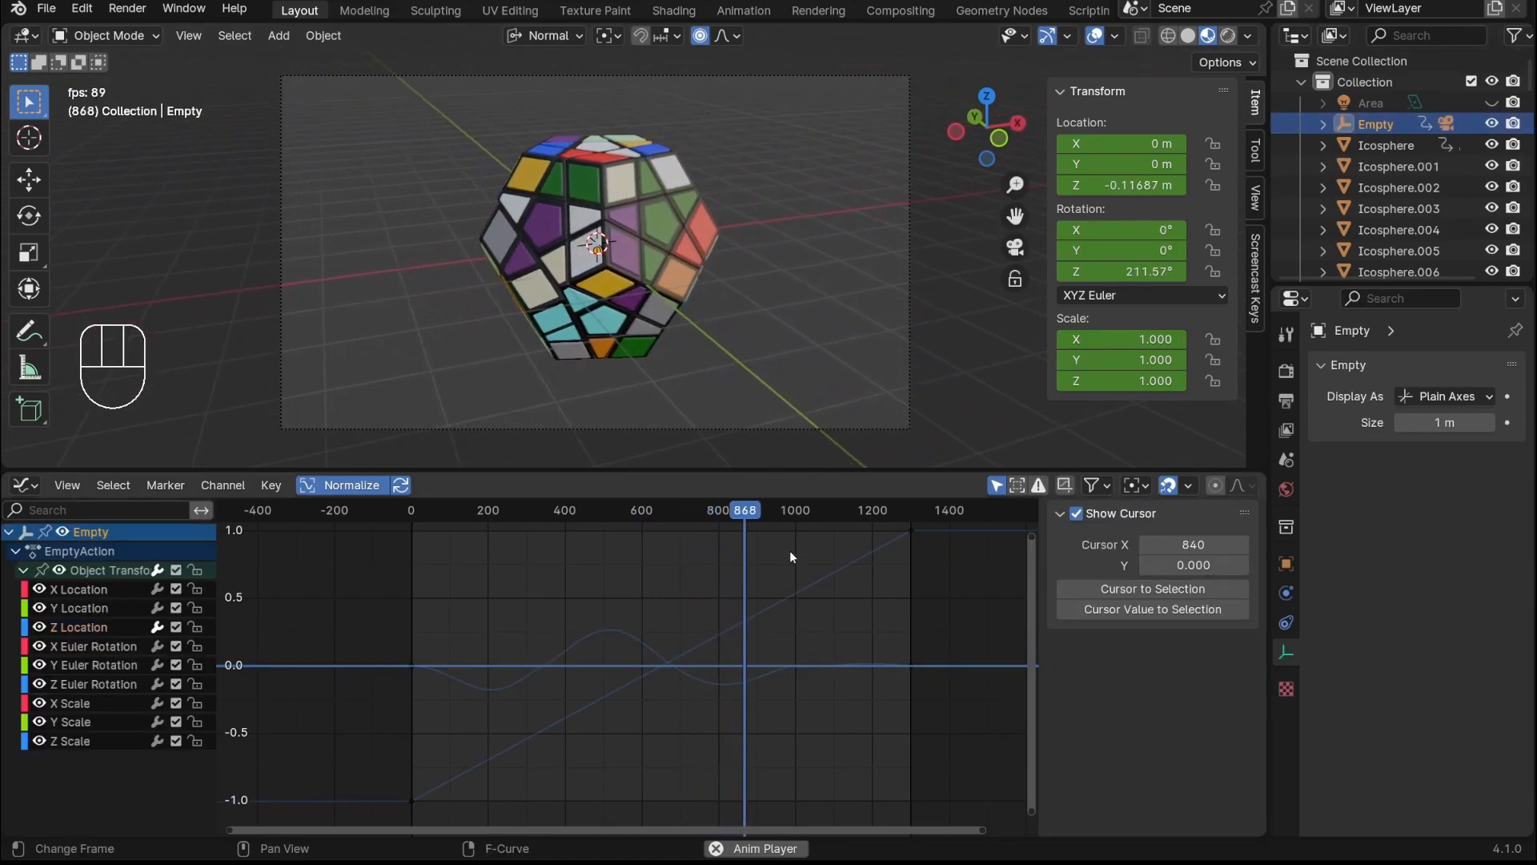
{"action": "left_click", "coordinate": [79, 627]}
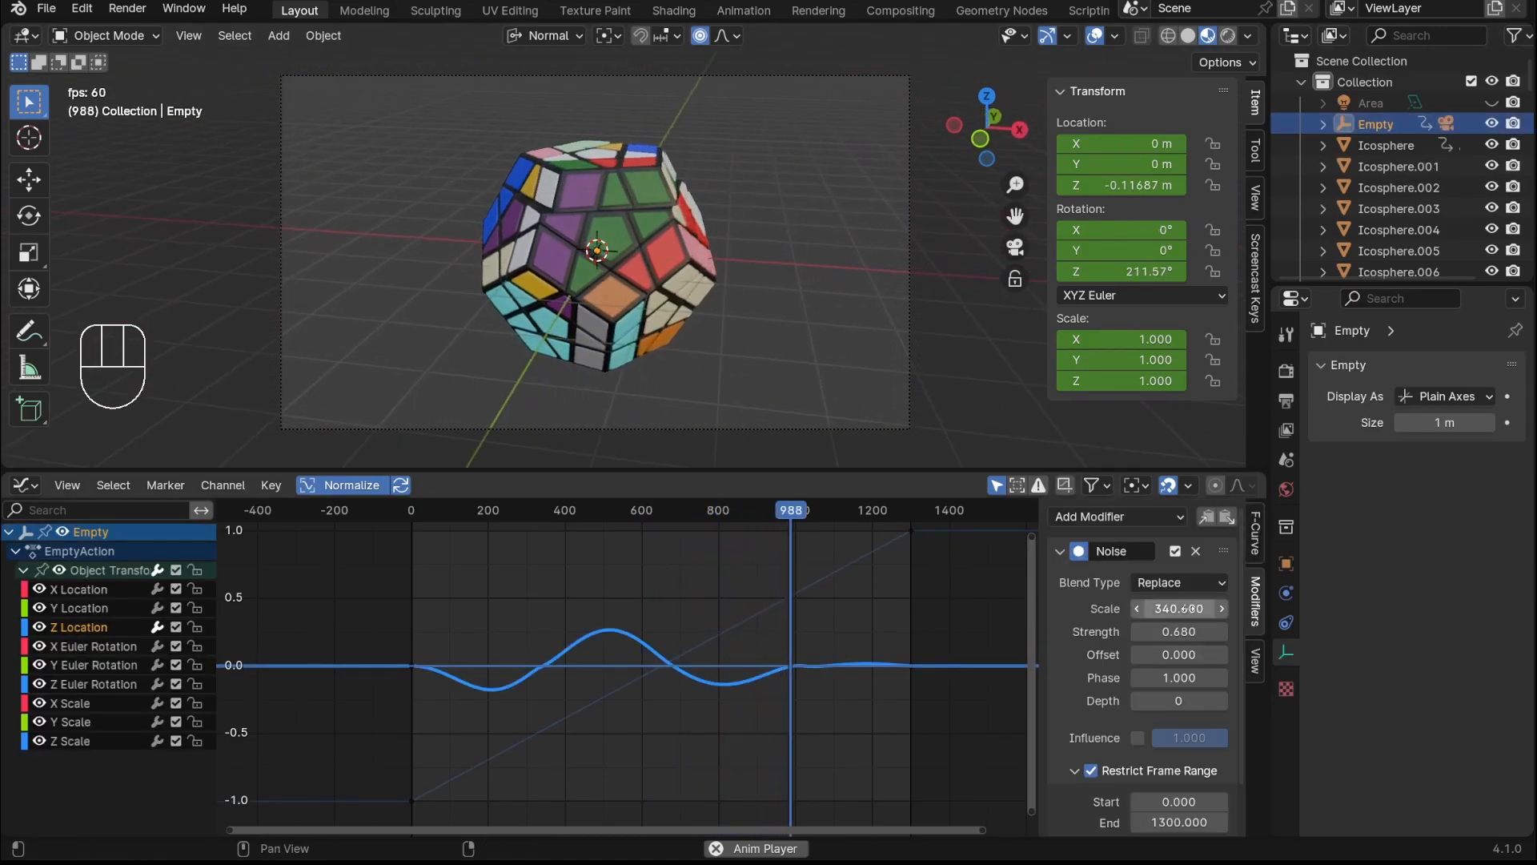
{"action": "left_click_drag", "start_coordinate": [1179, 608], "coordinate": [862, 570]}
{"action": "left_click_drag", "start_coordinate": [482, 510], "coordinate": [445, 510]}
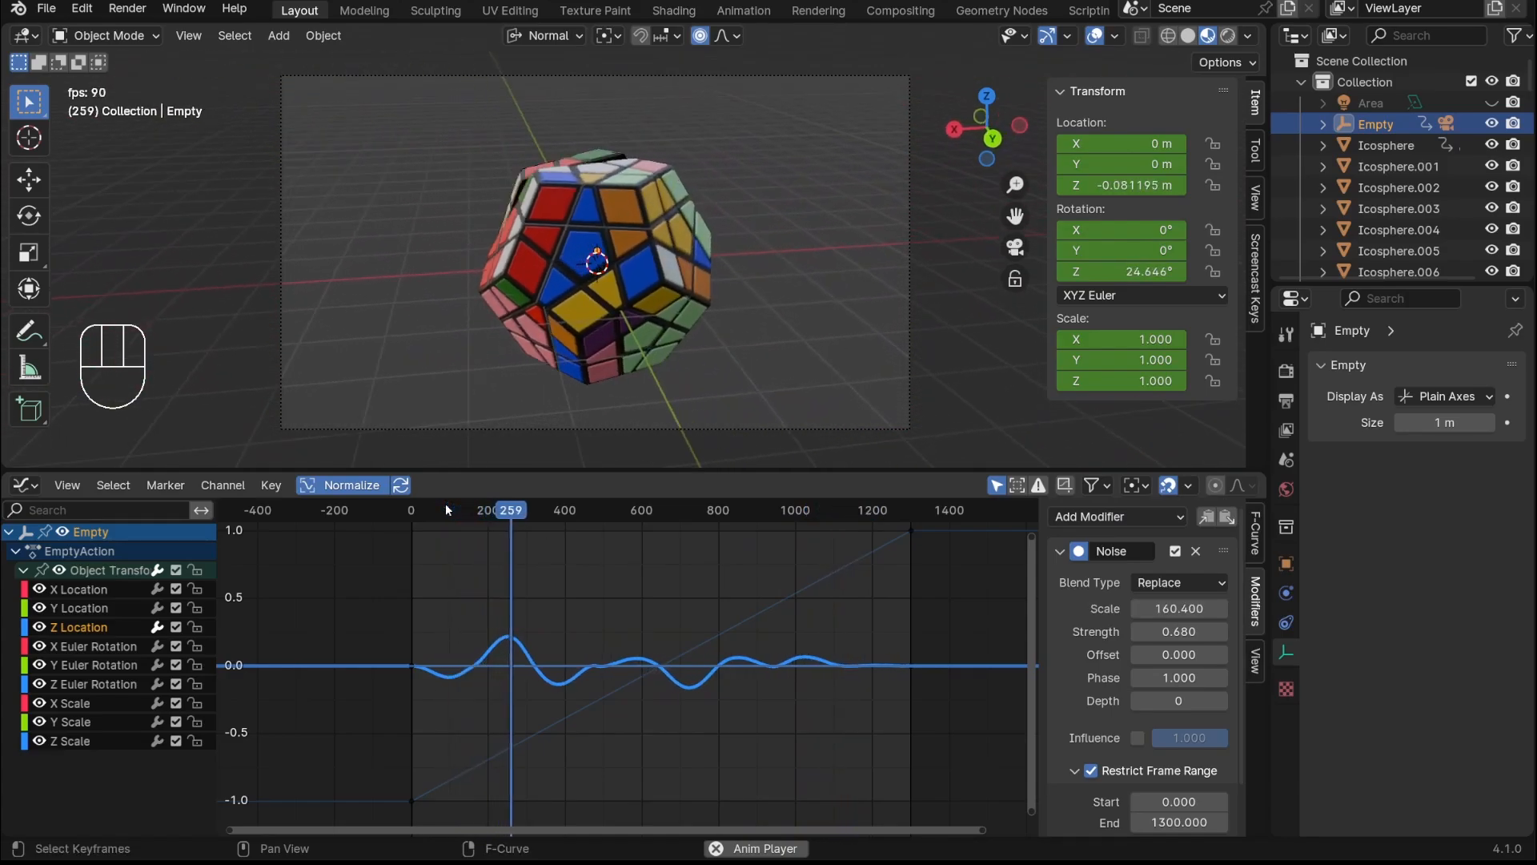
{"action": "left_click_drag", "start_coordinate": [1193, 609], "coordinate": [1193, 609]}
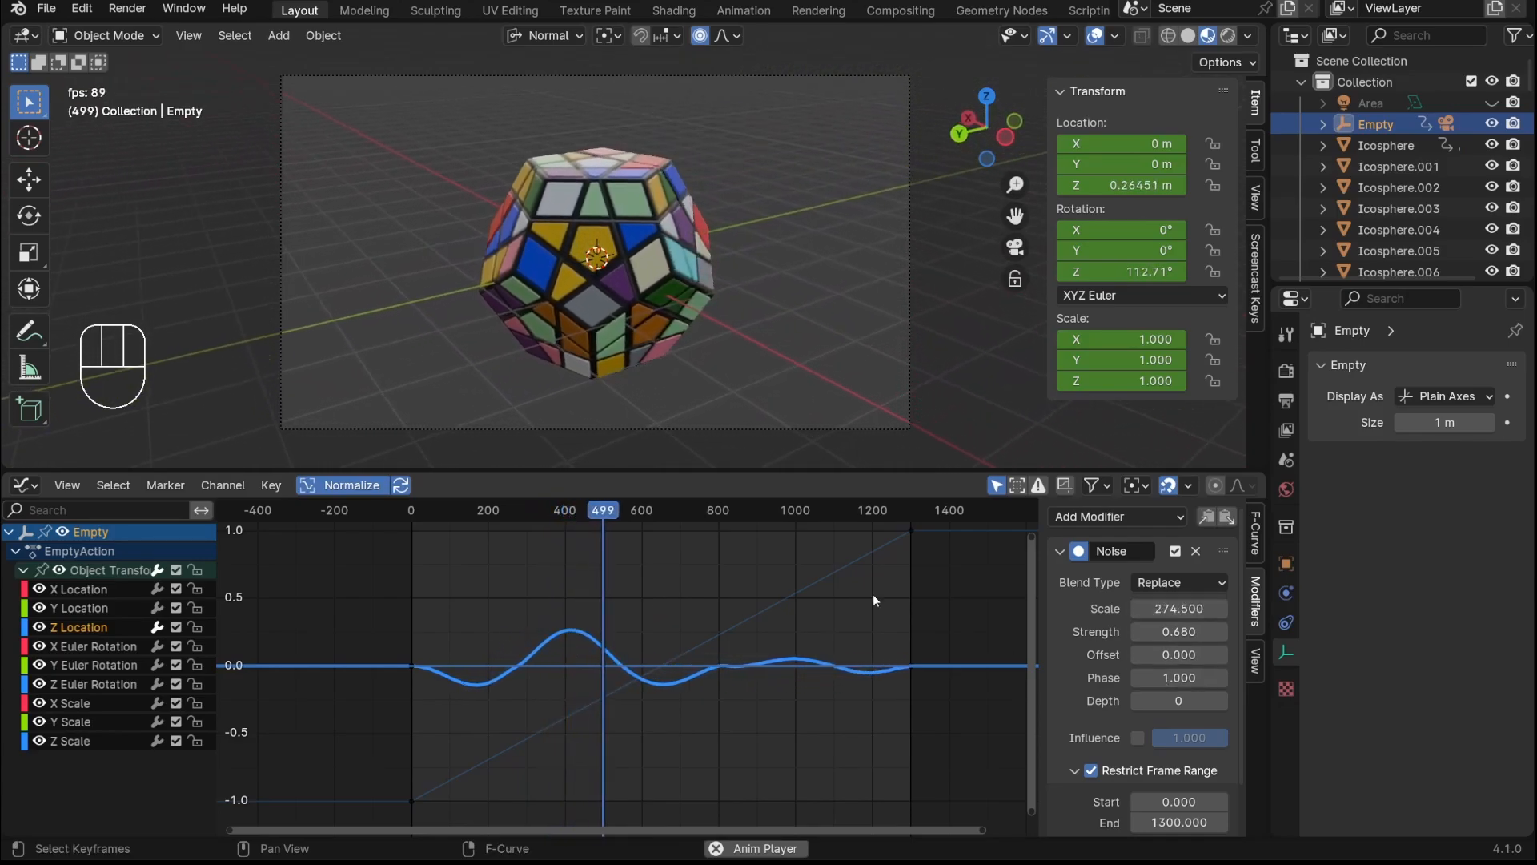
Copy the Noise modifier onto the empty's X, Y and Z Location channels, giving Z phase -316.2, offset 195.8 and strength 1.28
{"action": "left_click", "coordinate": [1195, 551]}
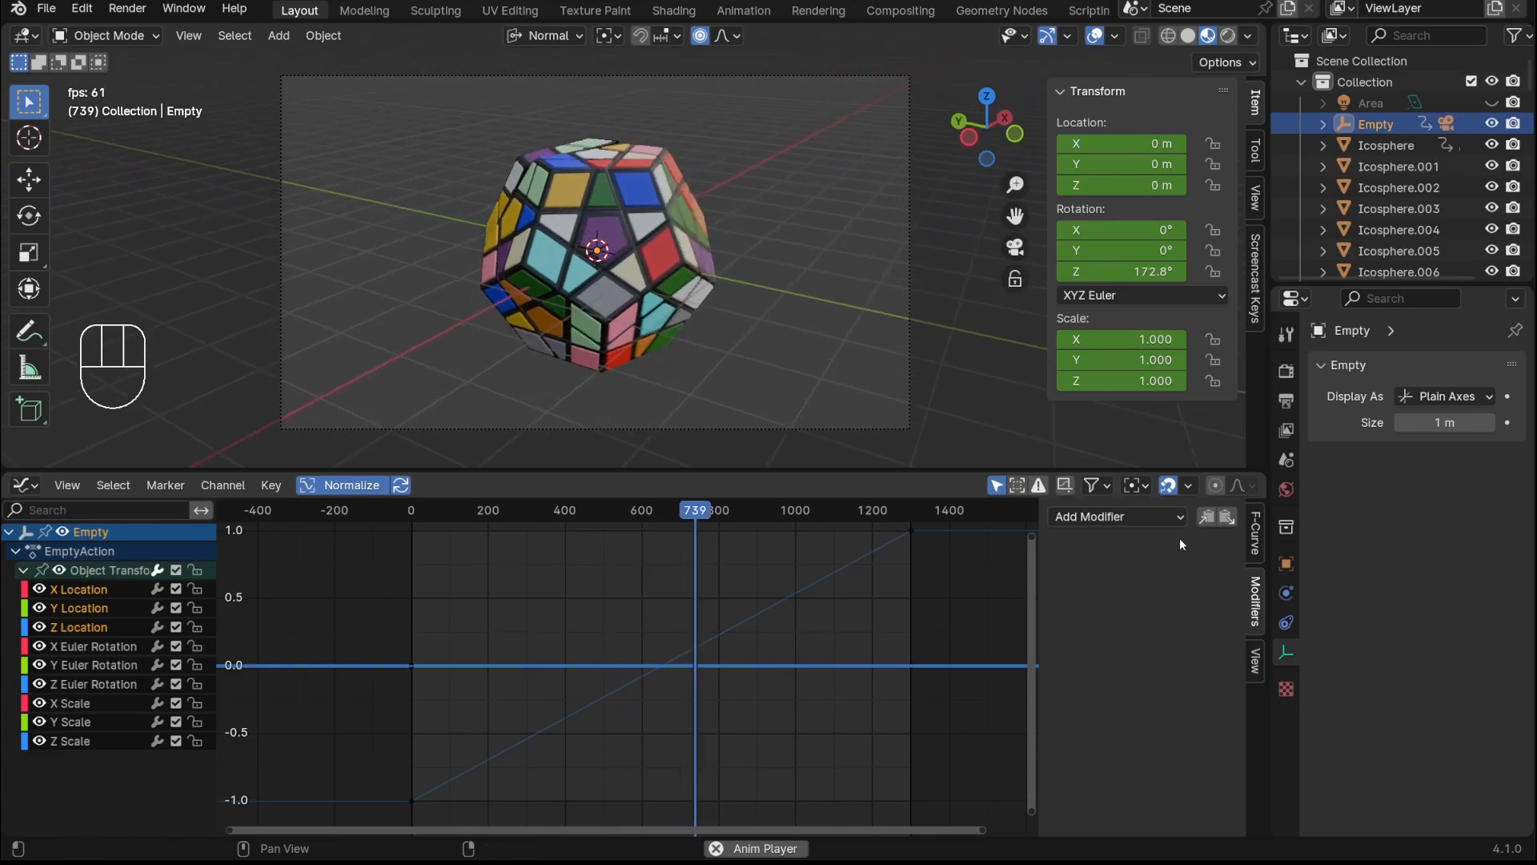
{"action": "left_click", "coordinate": [1234, 521]}
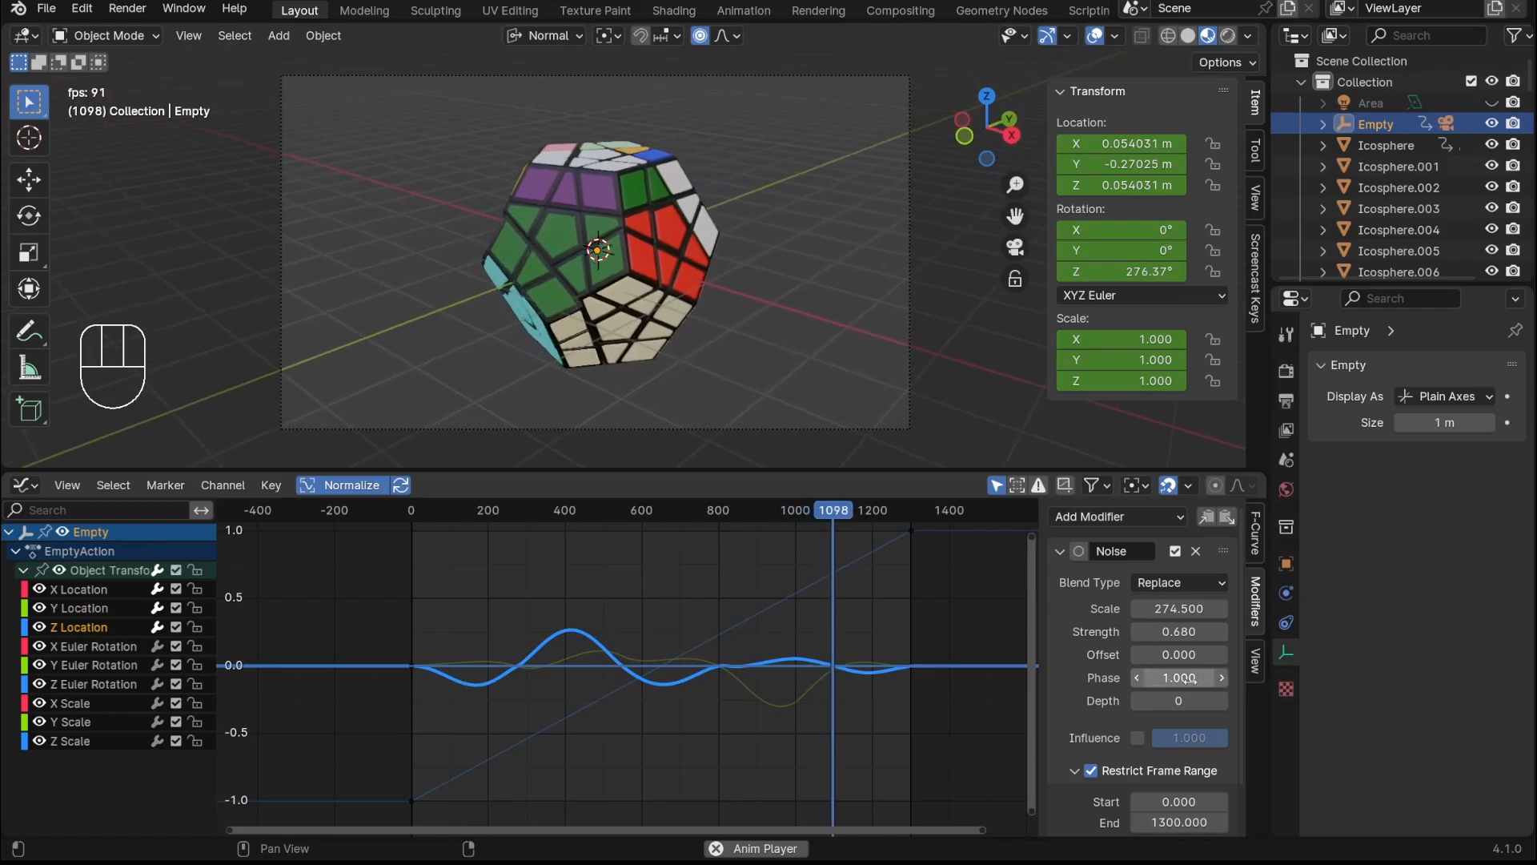
{"action": "left_click_drag", "start_coordinate": [1178, 679], "coordinate": [1277, 655]}
{"action": "left_click_drag", "start_coordinate": [1175, 654], "coordinate": [1177, 654]}
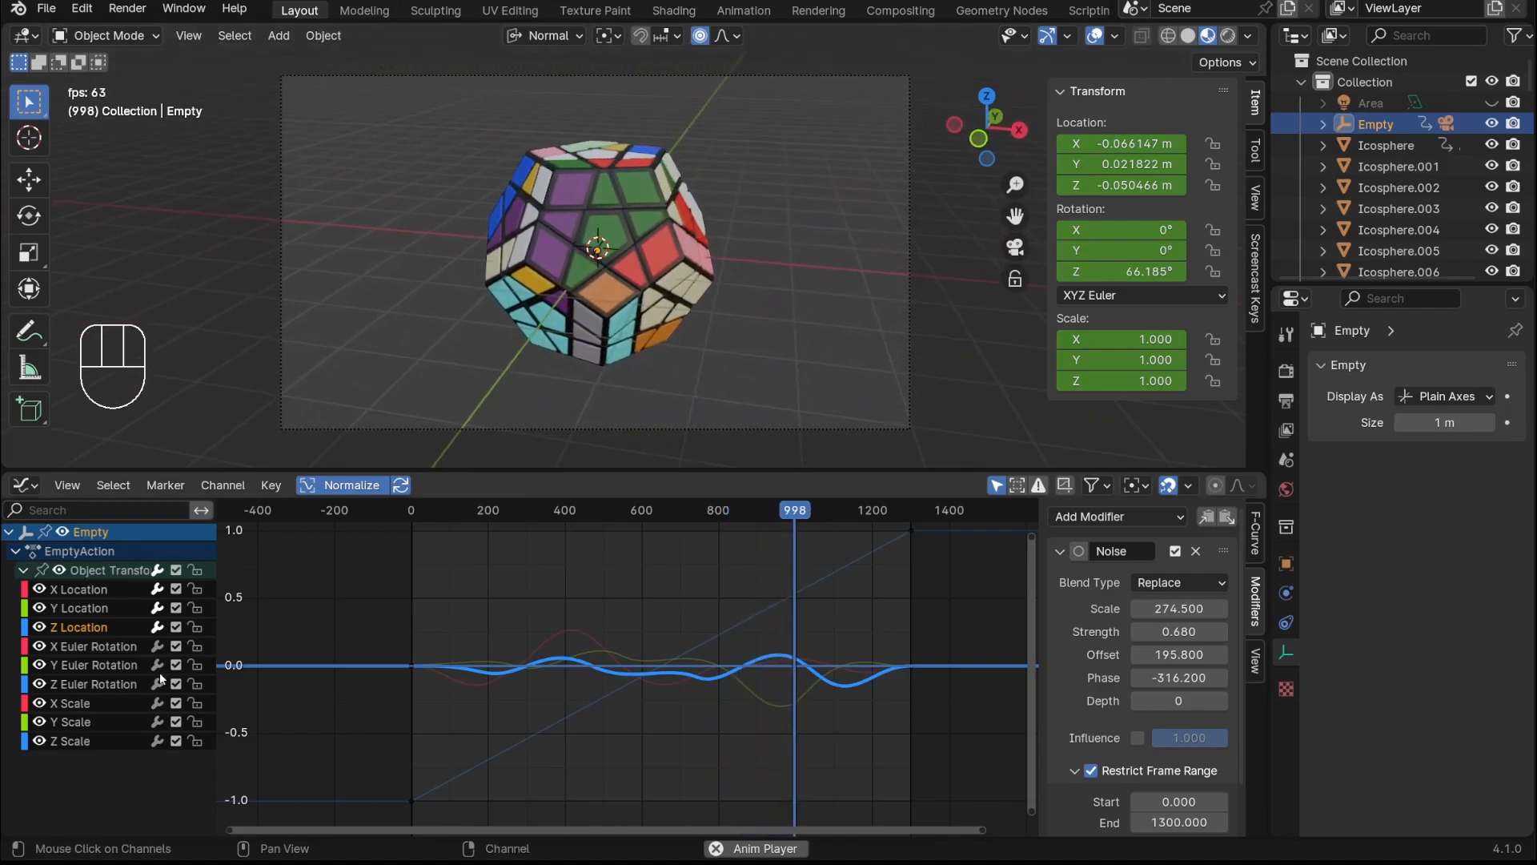
{"action": "left_click_drag", "start_coordinate": [1163, 629], "coordinate": [1211, 630]}
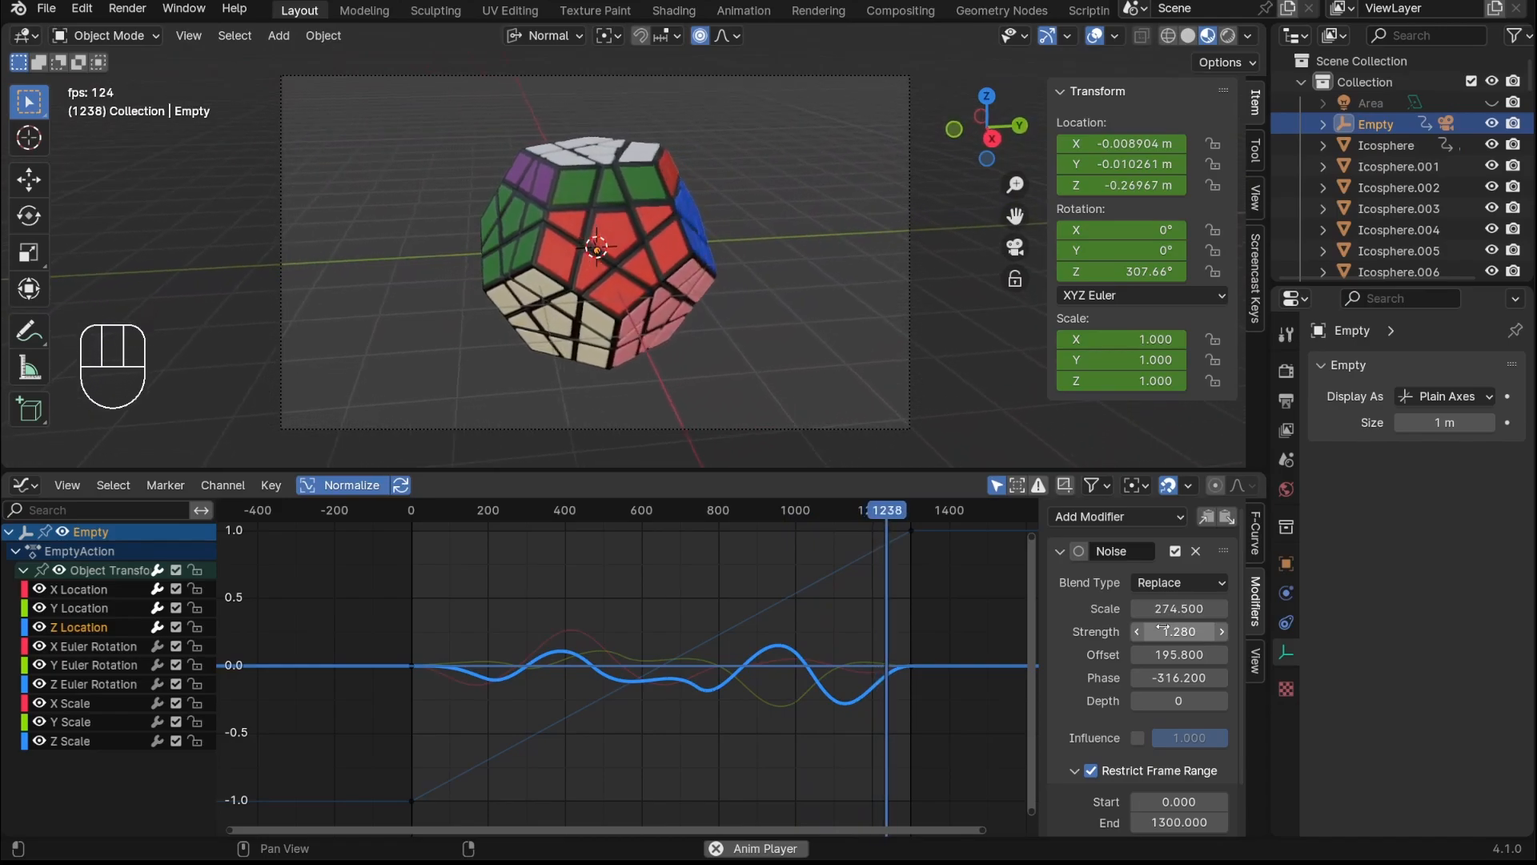
Set the noise strength to 0.88 on the Y Location channel and 0.78 on the X Location channel
{"action": "left_click", "coordinate": [89, 609]}
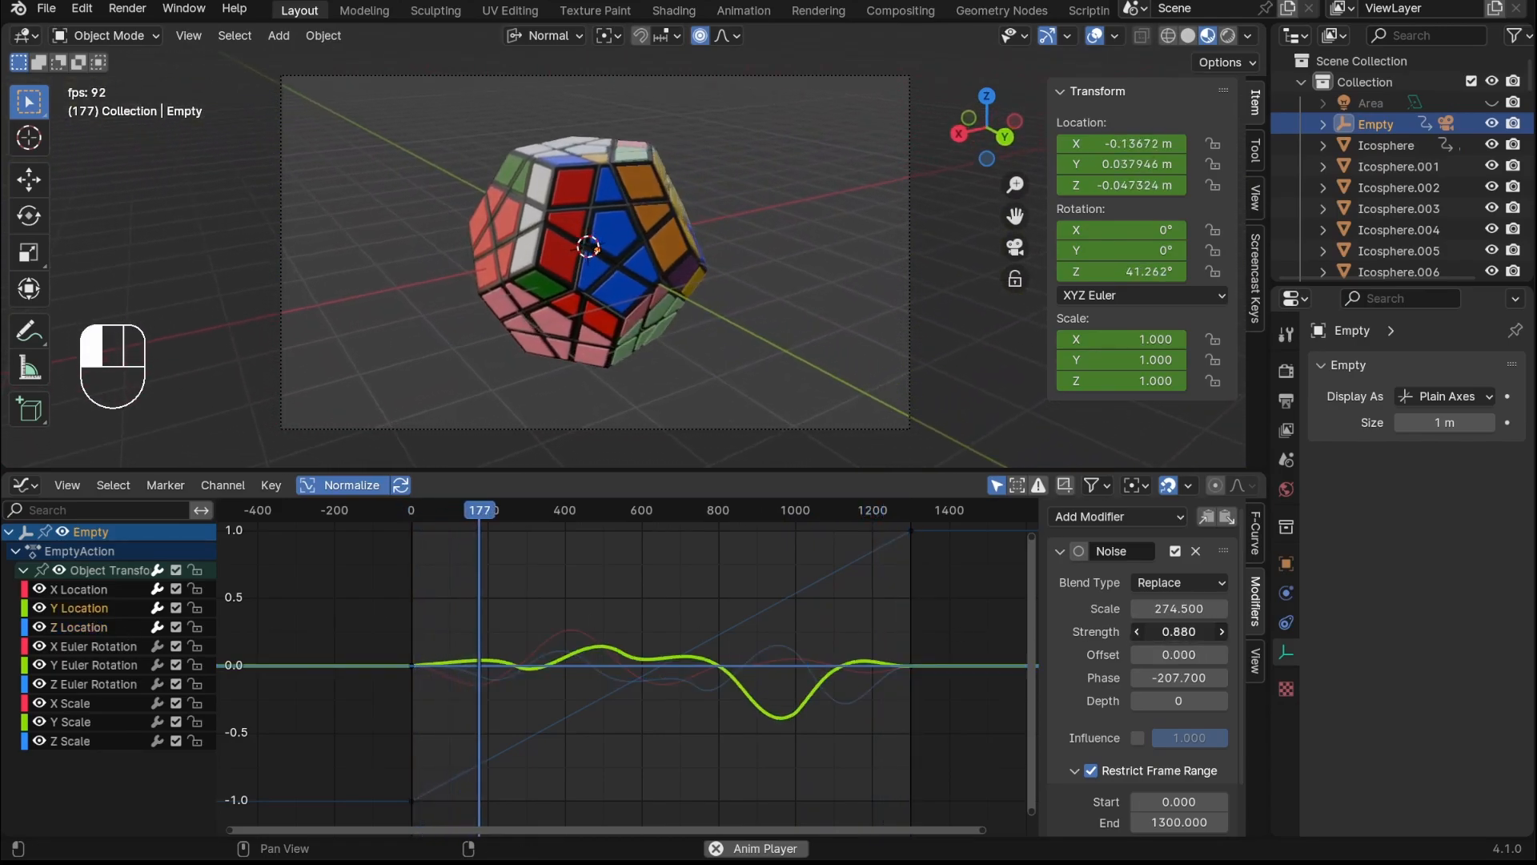
{"action": "left_click", "coordinate": [102, 590]}
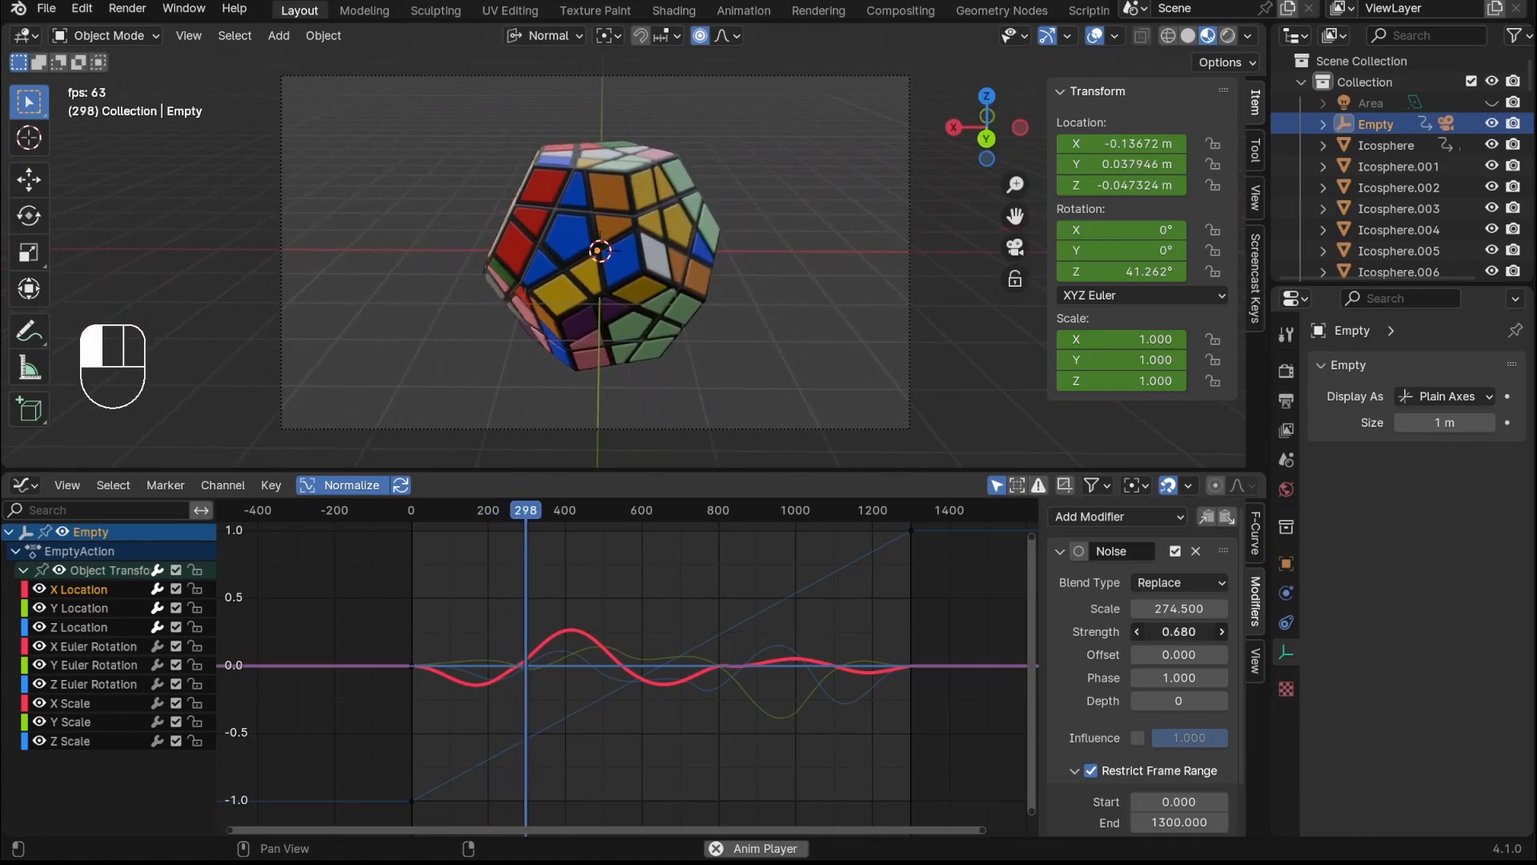
{"action": "left_click_drag", "start_coordinate": [1144, 631], "coordinate": [1145, 632]}
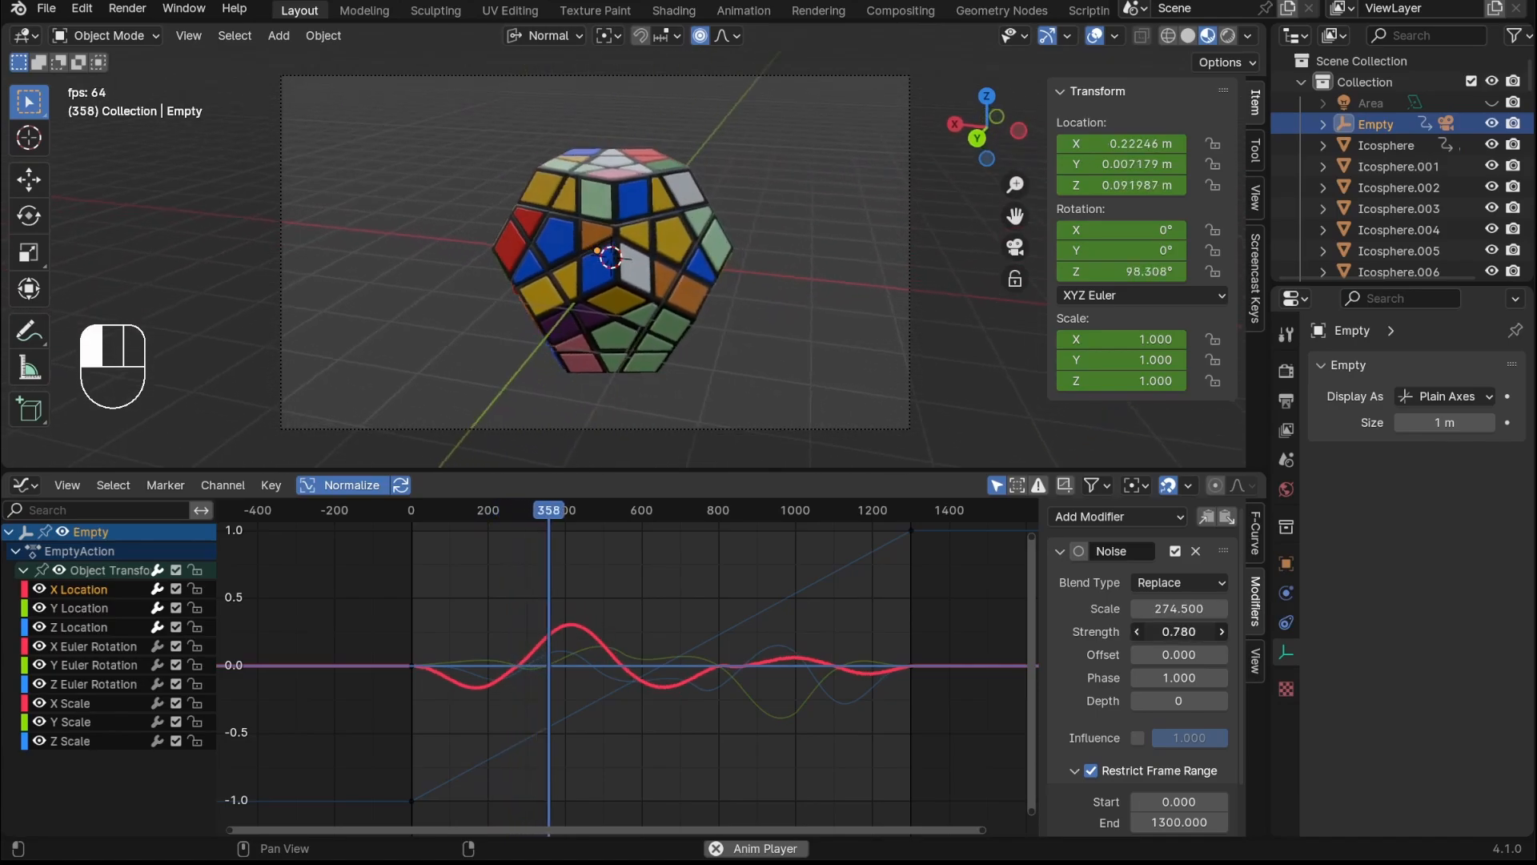
Select the camera, switch the Graph Editor area to the Timeline, stop playback and delete the camera's keyframes
{"action": "left_click", "coordinate": [820, 304]}
{"action": "scroll", "coordinate": [796, 304], "scroll_direction": "down", "scroll_amount": 2}
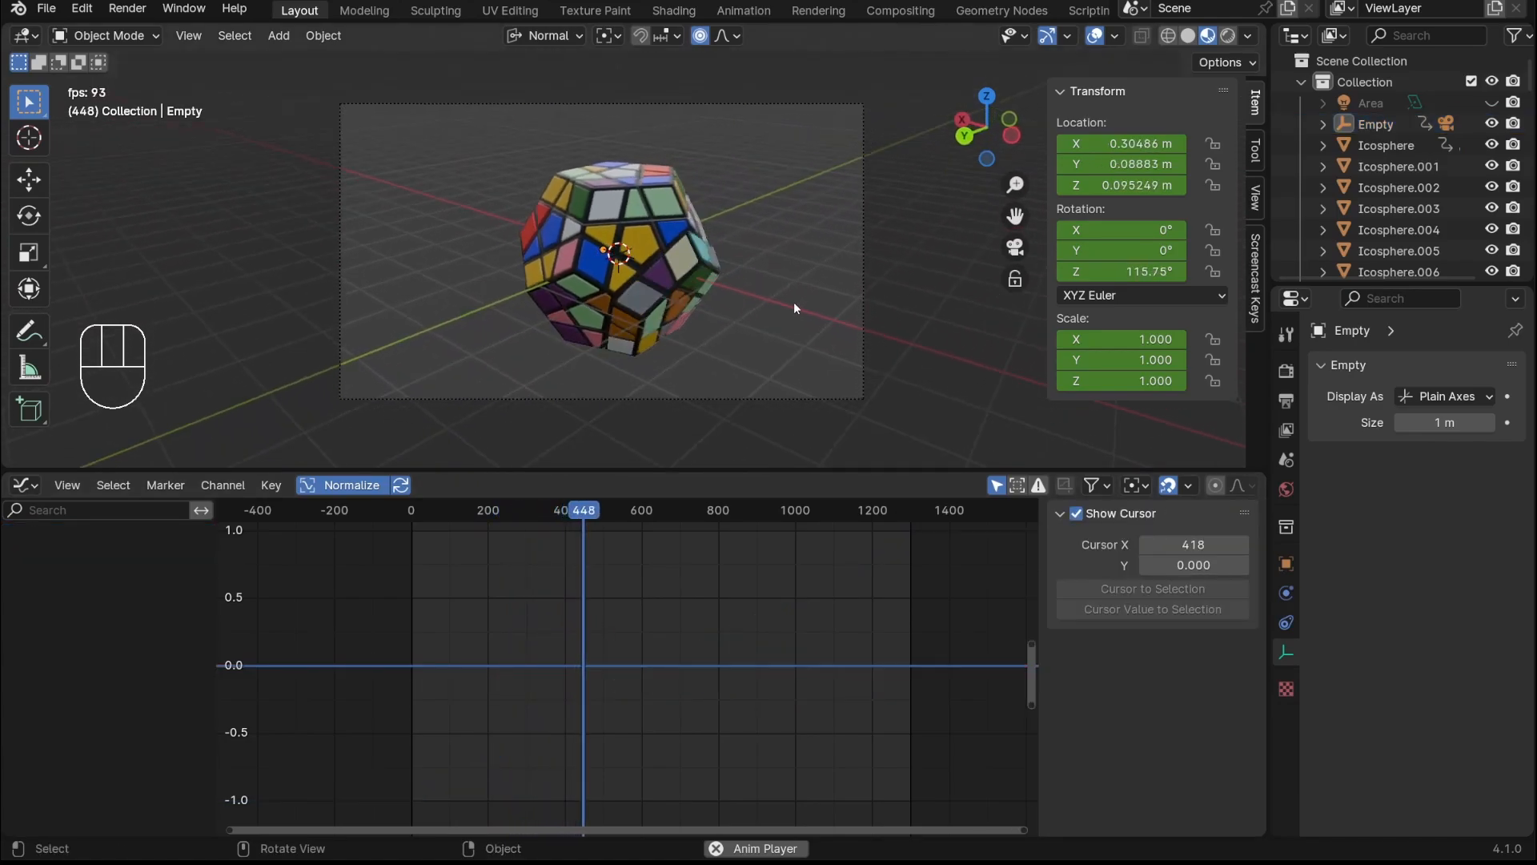
{"action": "left_click", "coordinate": [720, 131]}
{"action": "scroll", "coordinate": [785, 217], "scroll_direction": "up", "scroll_amount": 3}
{"action": "scroll", "coordinate": [862, 277], "scroll_direction": "down", "scroll_amount": 1}
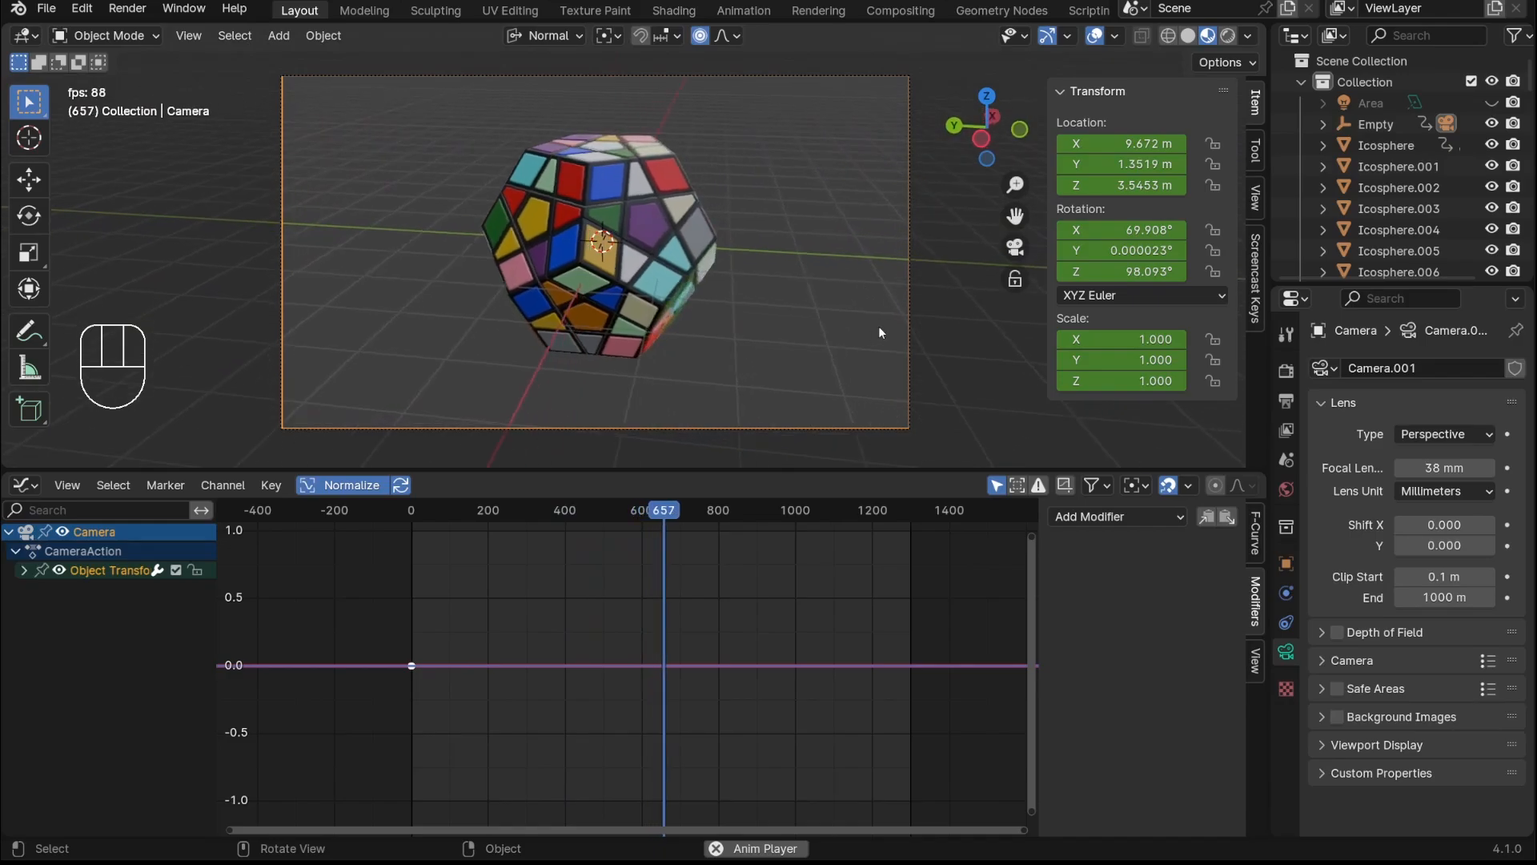
{"action": "key", "text": "r"}
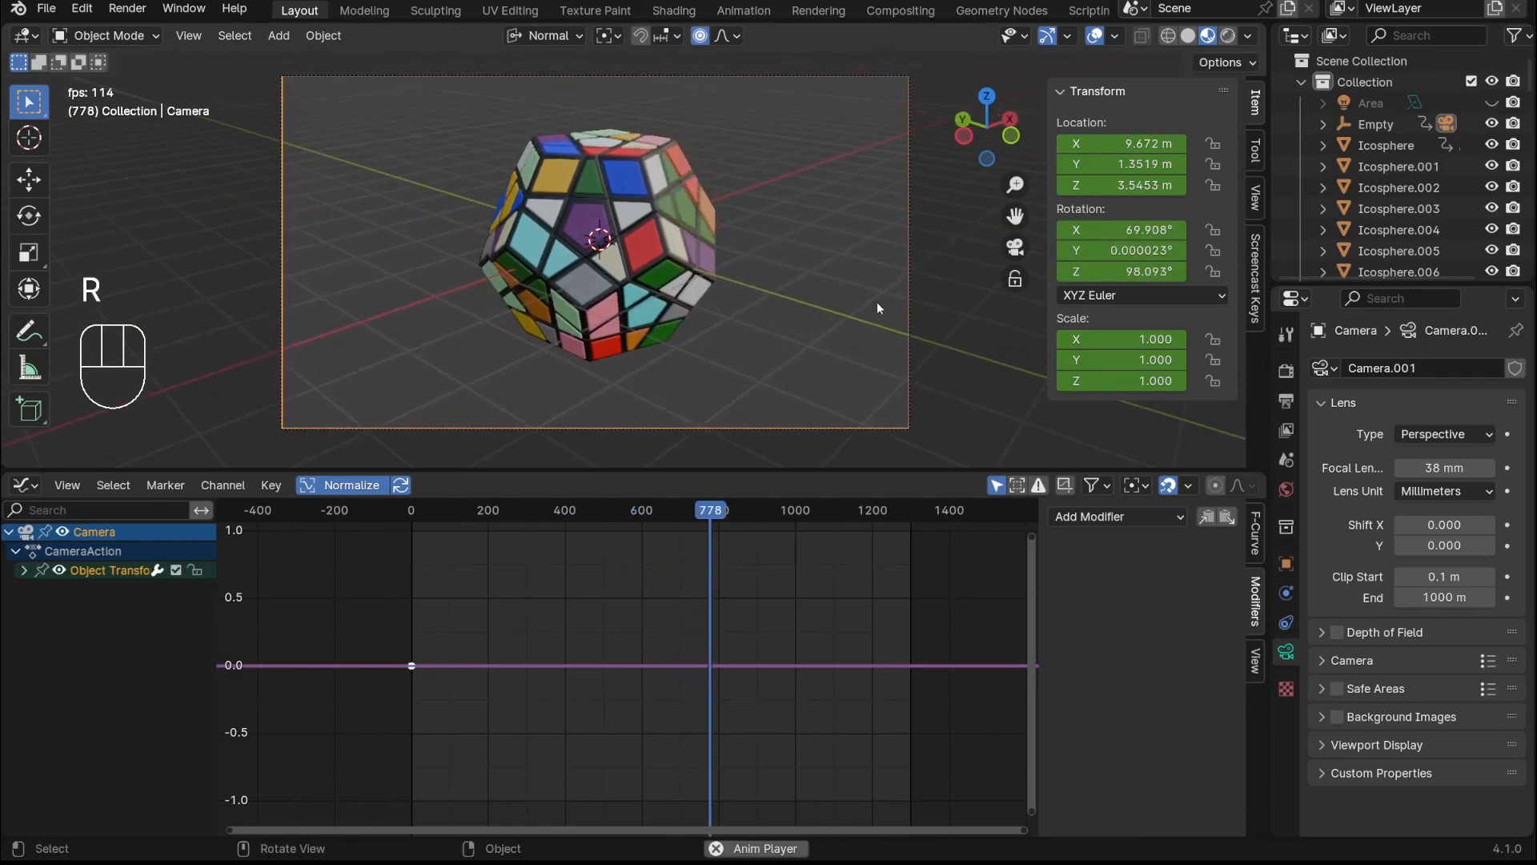
{"action": "left_click", "coordinate": [1322, 125]}
{"action": "left_click", "coordinate": [24, 484]}
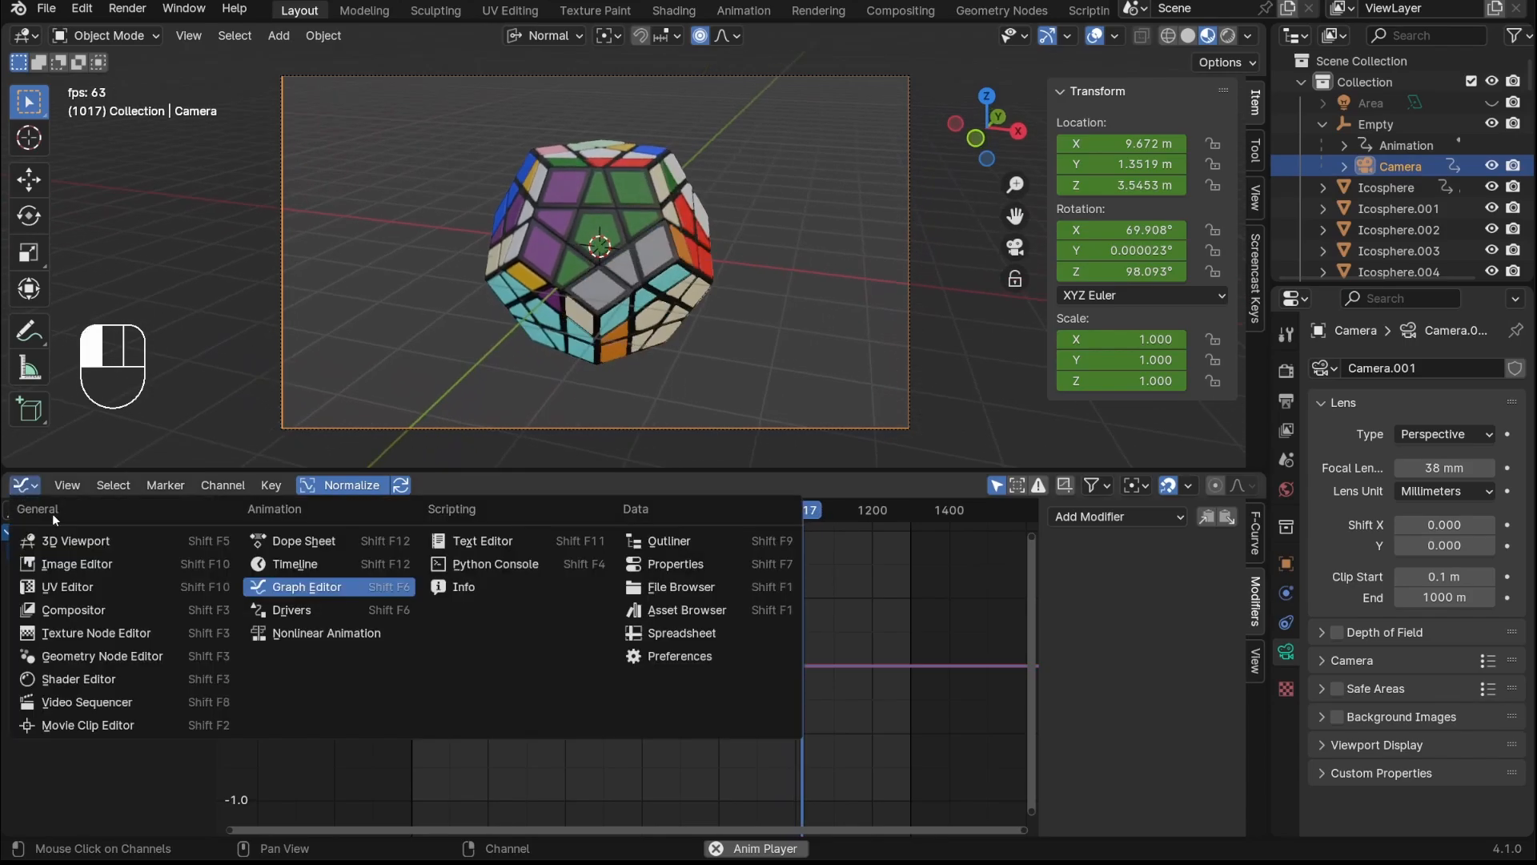
{"action": "left_click", "coordinate": [272, 557]}
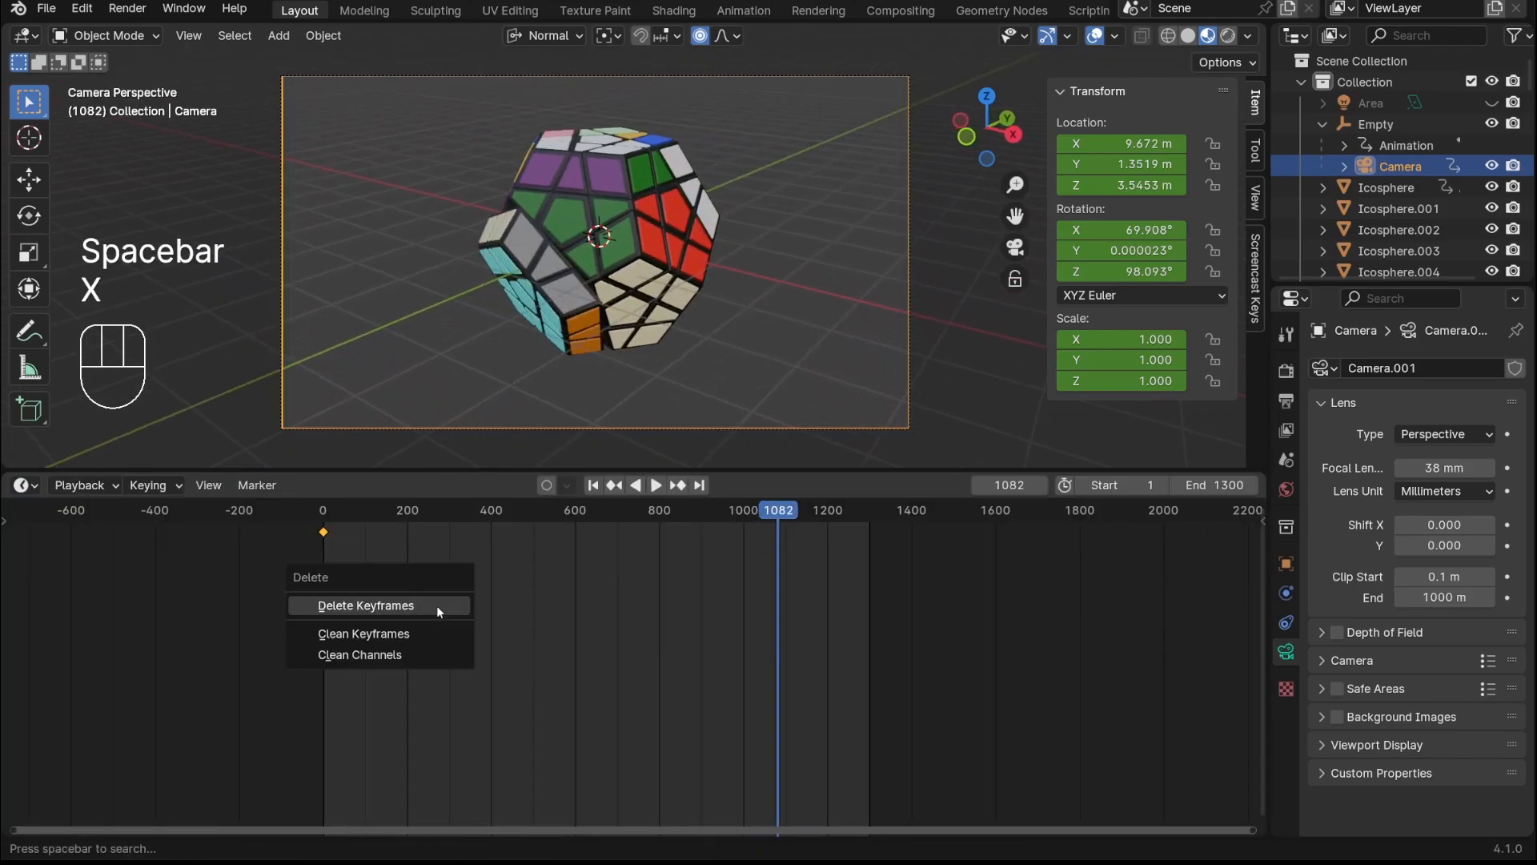
{"action": "left_click", "coordinate": [438, 610]}
Rotate the camera about -0.86° around the global Z axis to centre the puzzle in the frame
{"action": "key", "text": "r"}
{"action": "key", "text": "z"}
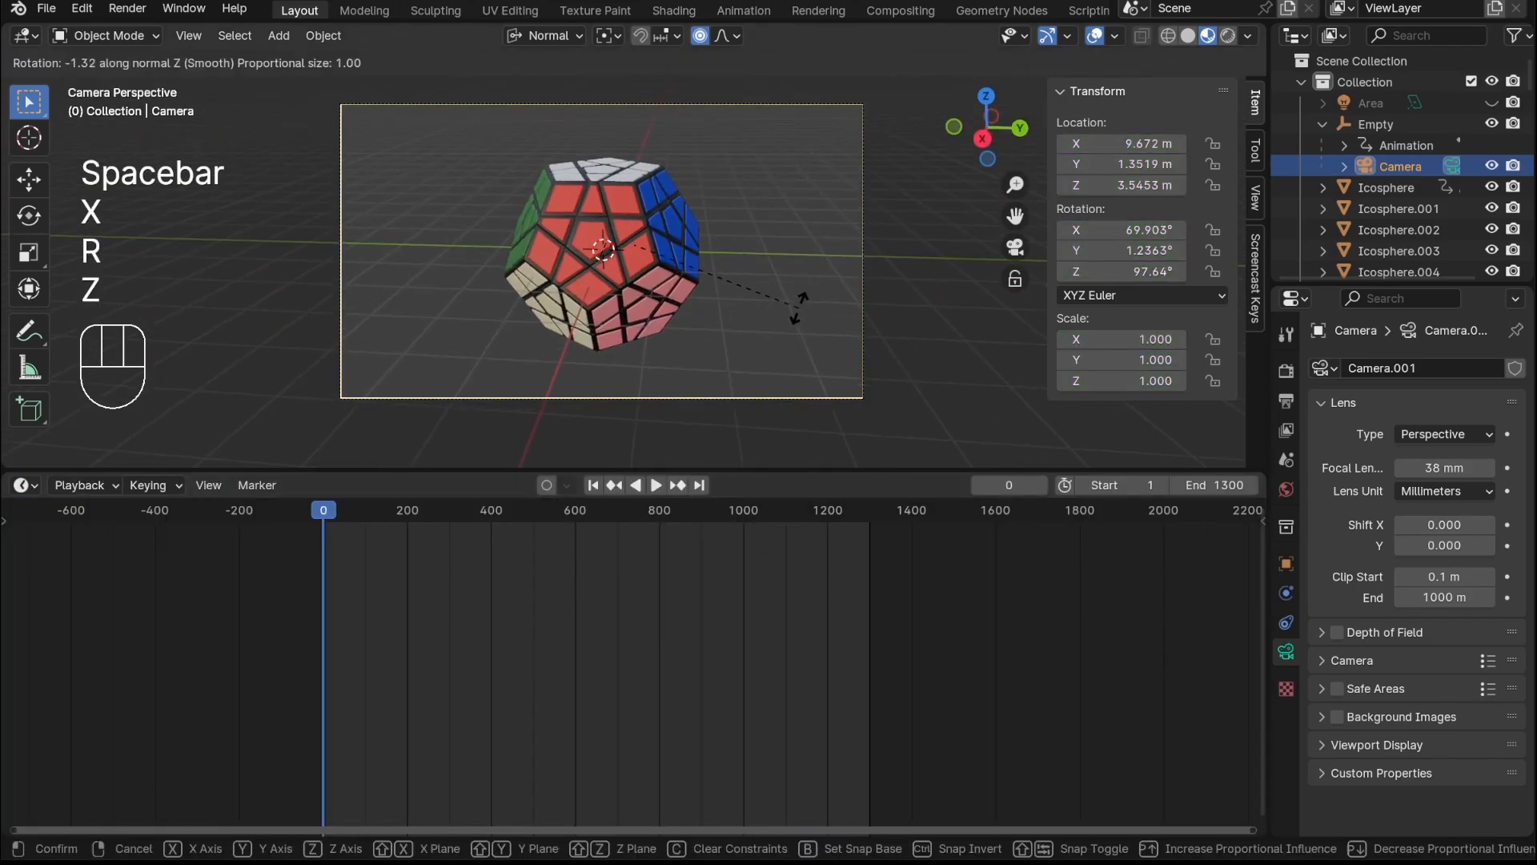
{"action": "key", "text": "r"}
{"action": "key", "text": "z"}
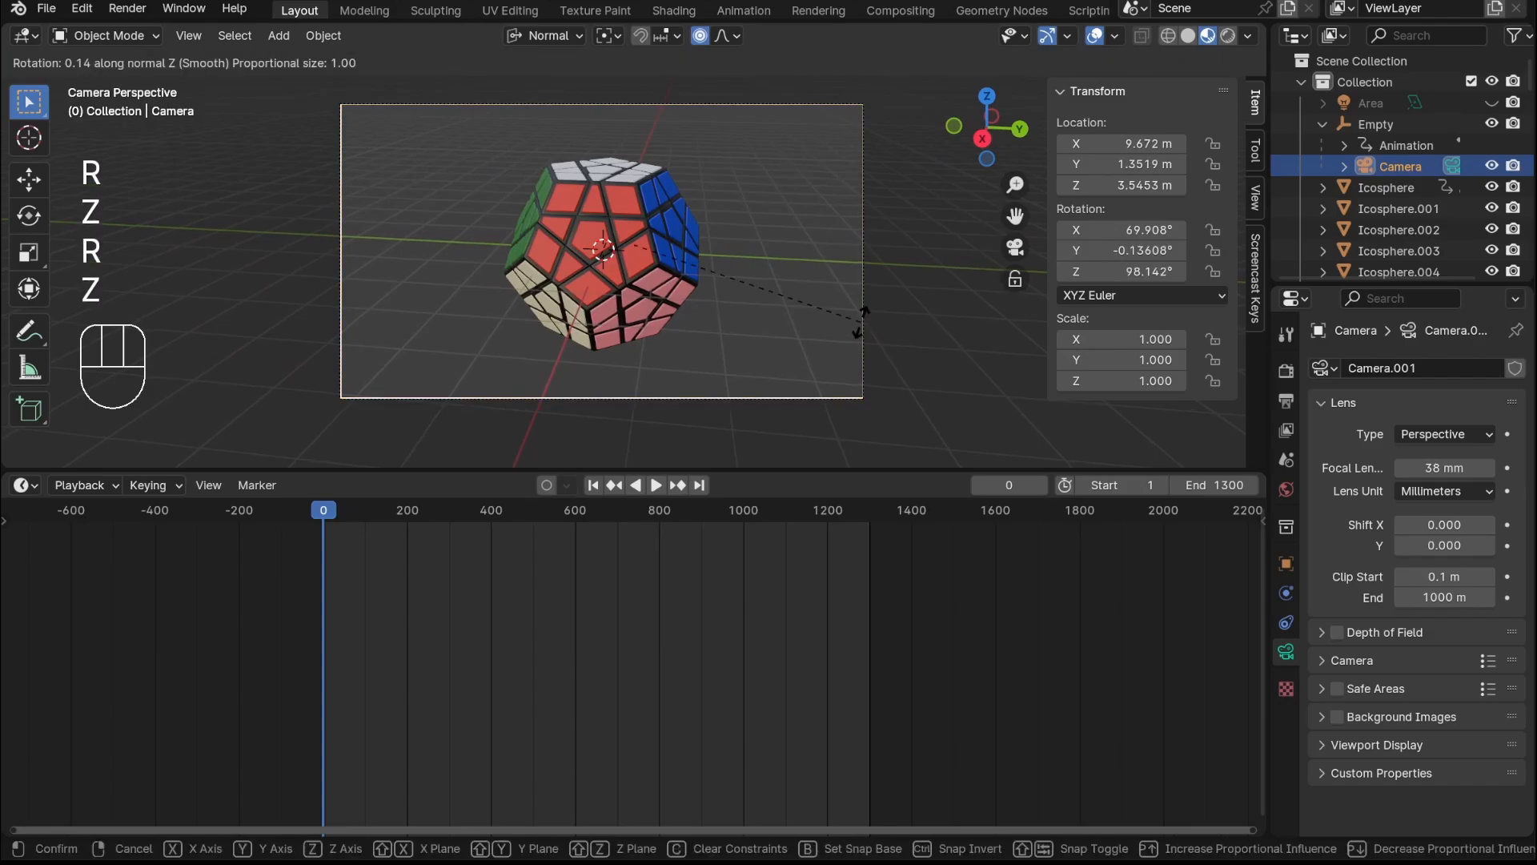
{"action": "key", "text": "z"}
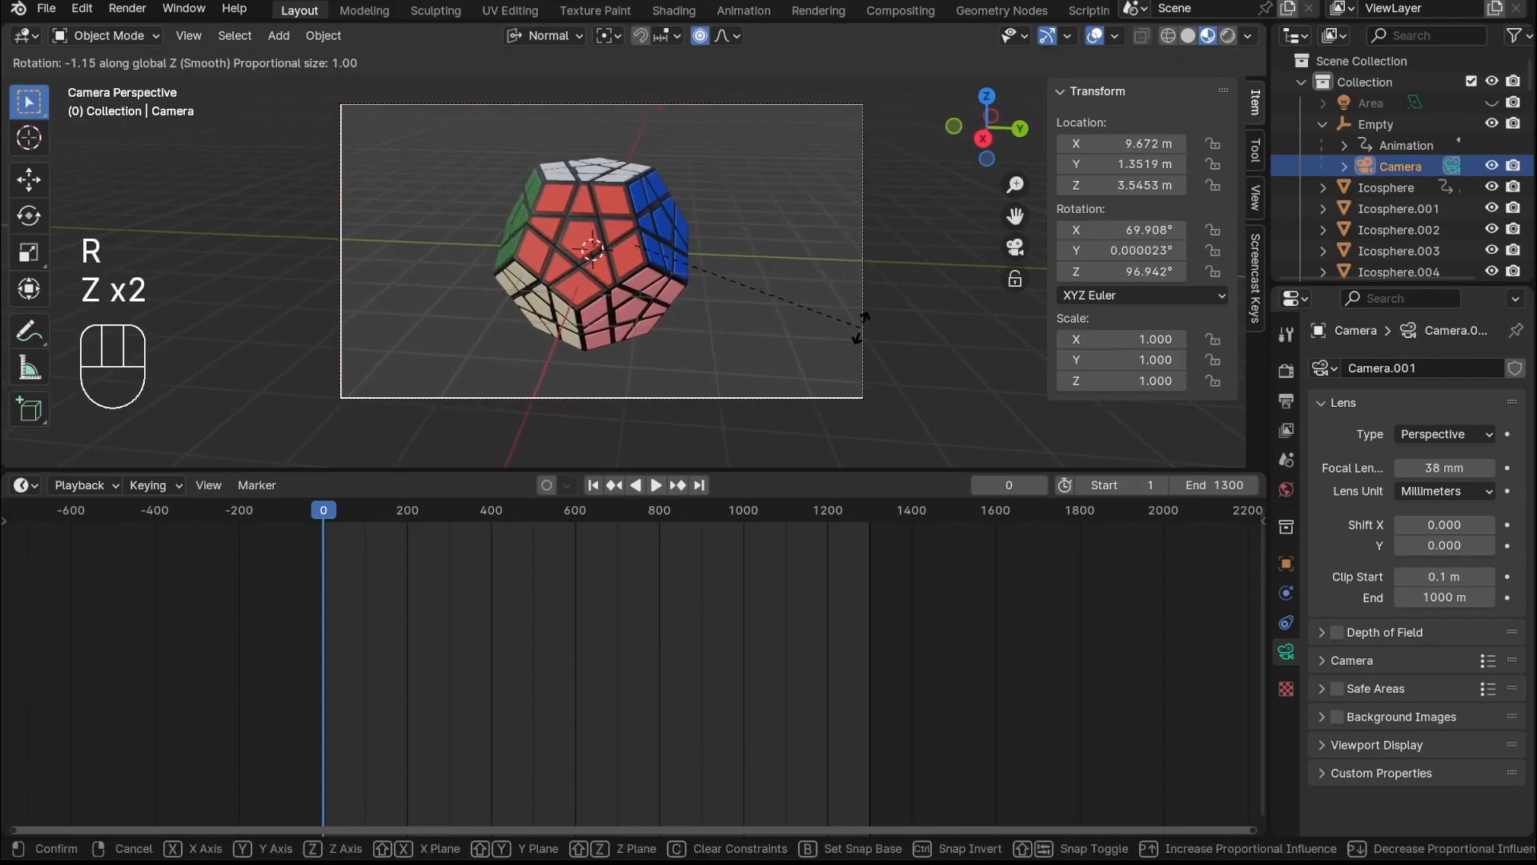
{"action": "left_click", "coordinate": [859, 325]}
Switch the viewport to Rendered shading and unhide the Area light, Plane.001 and the Point light
{"action": "key", "text": "z"}
{"action": "left_click", "coordinate": [863, 240]}
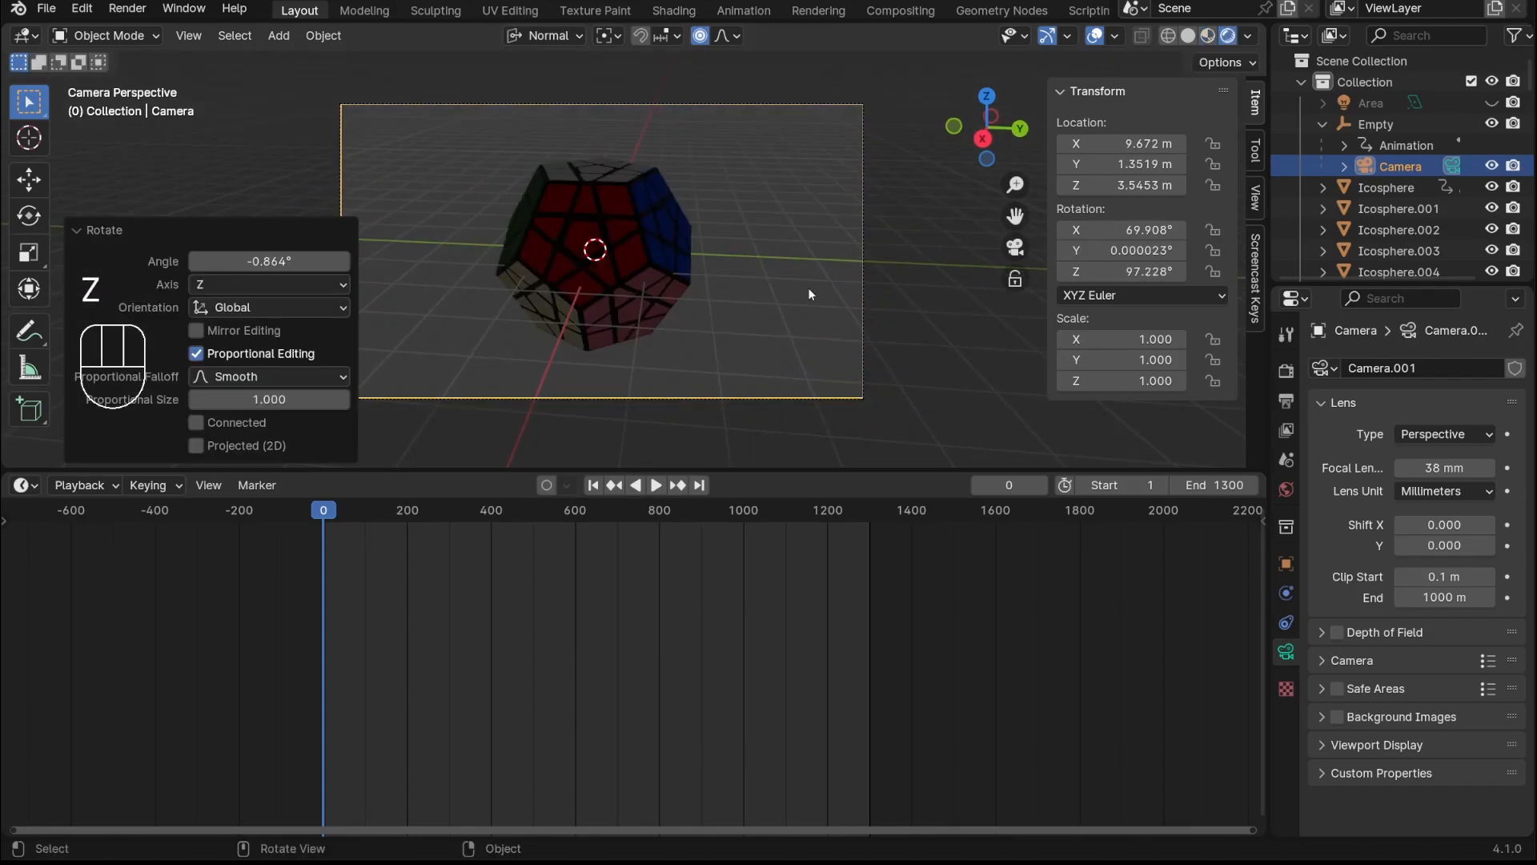
{"action": "left_click", "coordinate": [798, 299]}
{"action": "scroll", "coordinate": [1465, 177], "scroll_direction": "down", "scroll_amount": 7}
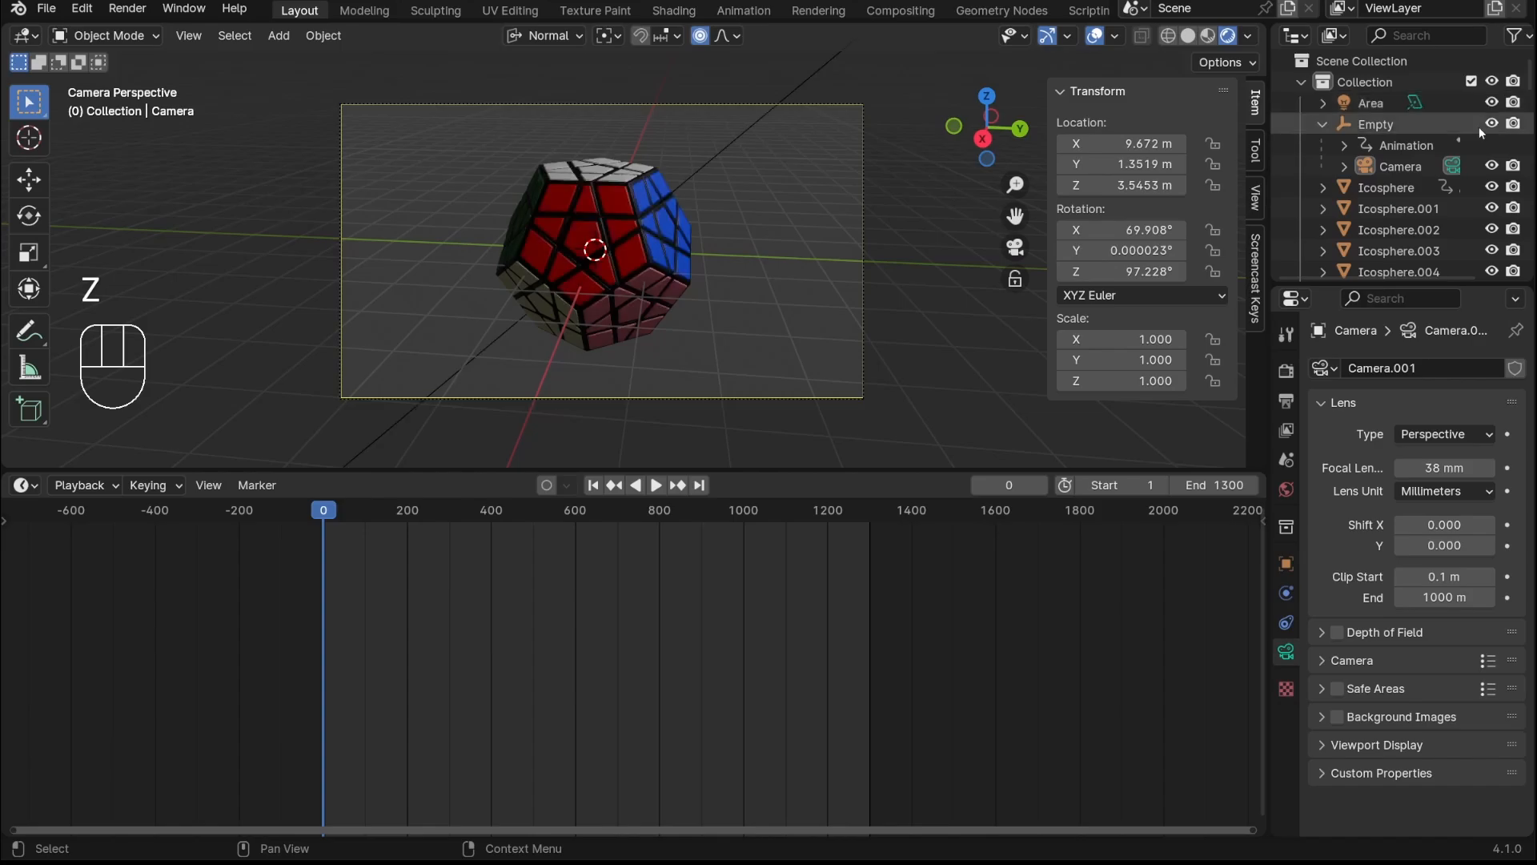
{"action": "scroll", "coordinate": [1493, 206], "scroll_direction": "down", "scroll_amount": 15}
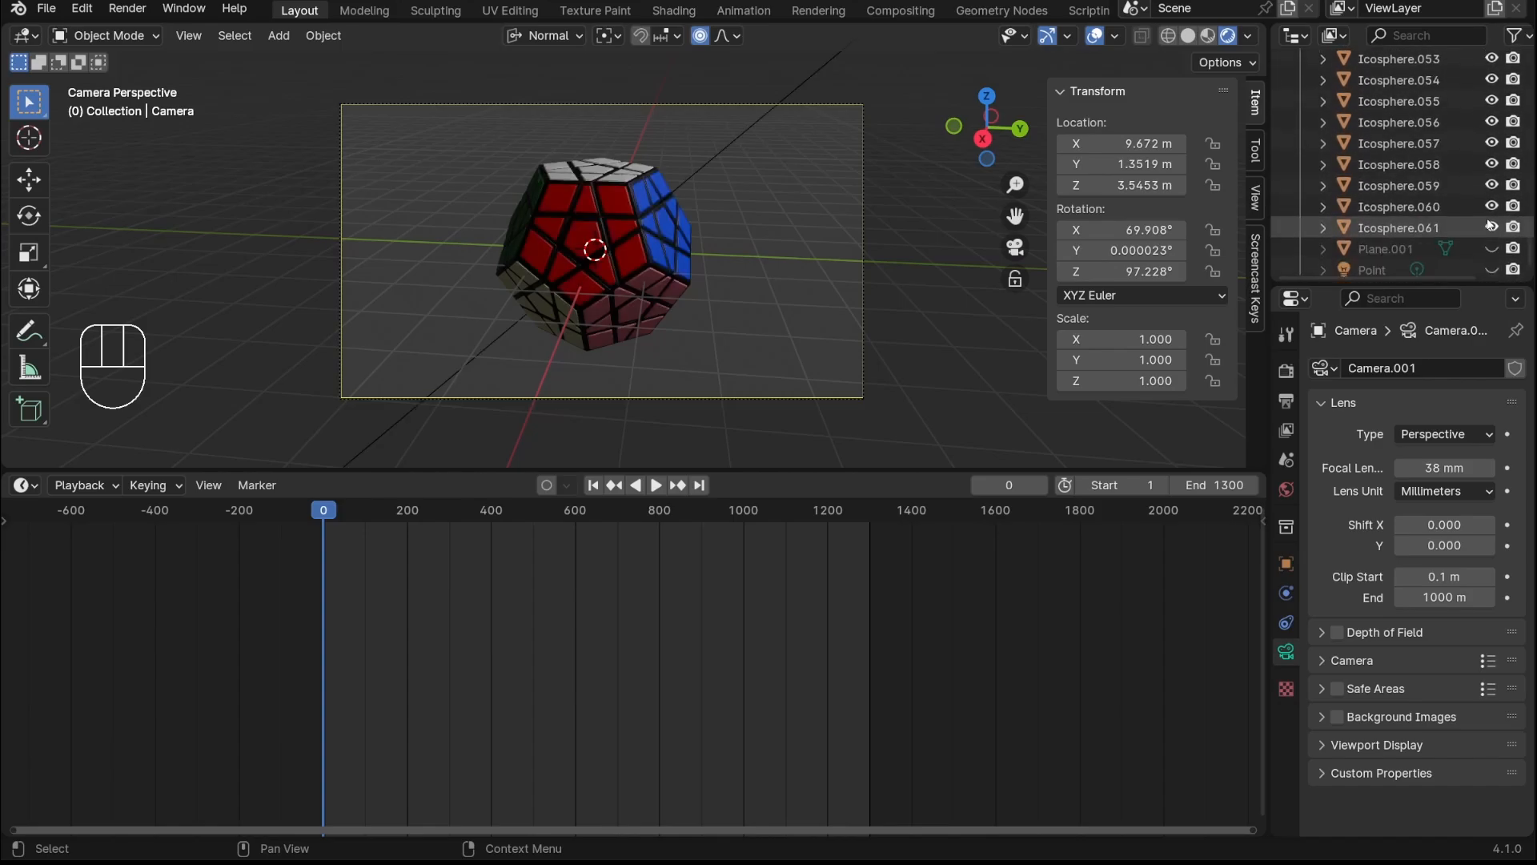
{"action": "left_click", "coordinate": [1491, 240]}
{"action": "left_click", "coordinate": [1492, 261]}
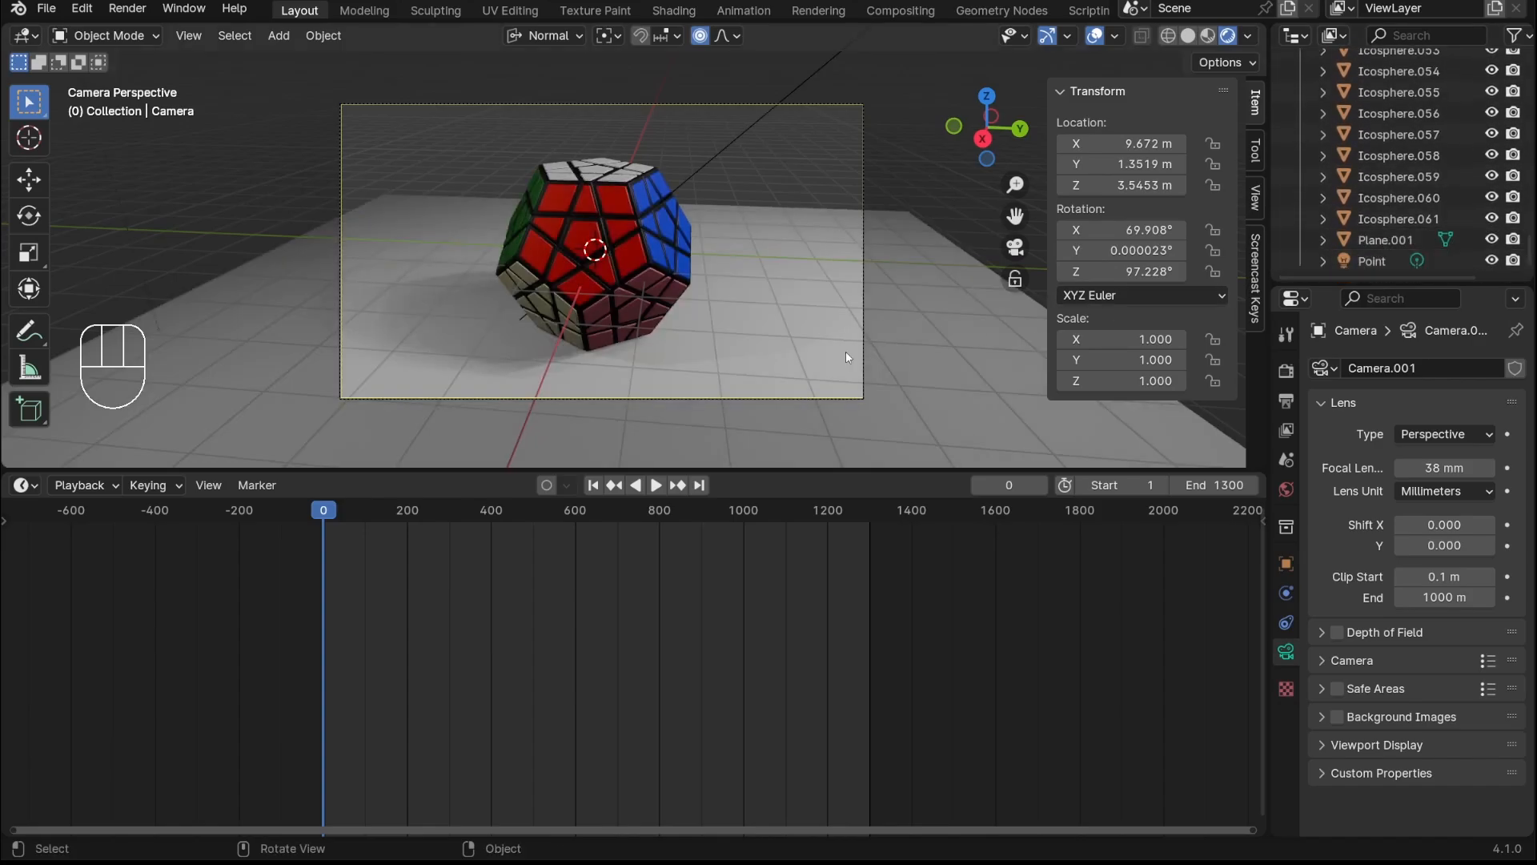
Delete the ground plane Plane.001
{"action": "left_click", "coordinate": [1385, 240]}
{"action": "key", "text": "x"}
{"action": "left_click", "coordinate": [575, 324]}
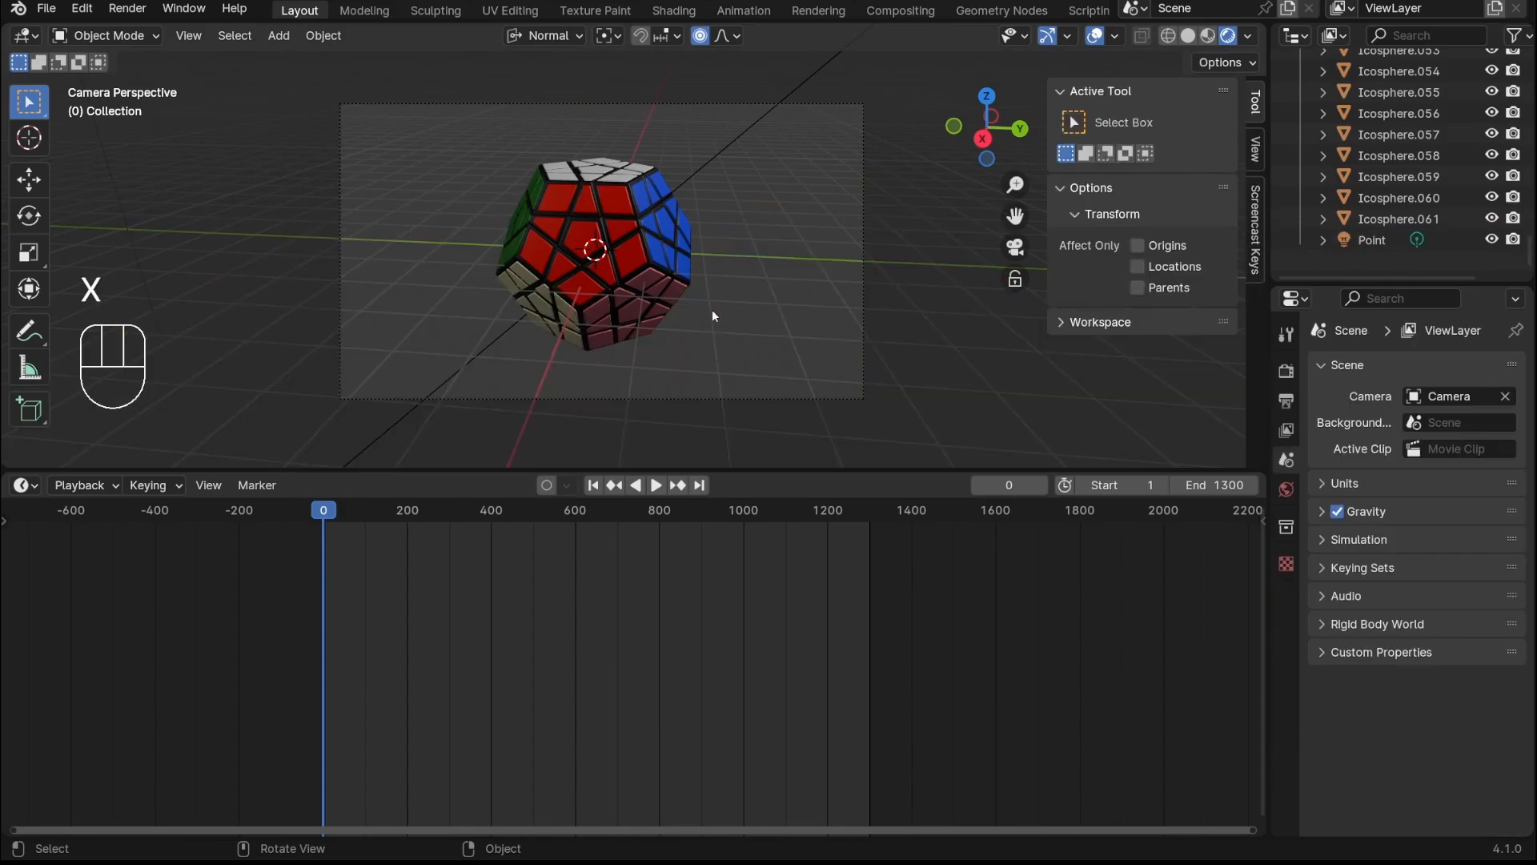
Duplicate the Point light and place the copy below the puzzle, at about X 5.4 m, Y 0.8 m, Z -4 m
{"action": "scroll", "coordinate": [732, 277], "scroll_direction": "up", "scroll_amount": 3}
{"action": "scroll", "coordinate": [730, 277], "scroll_direction": "down", "scroll_amount": 3}
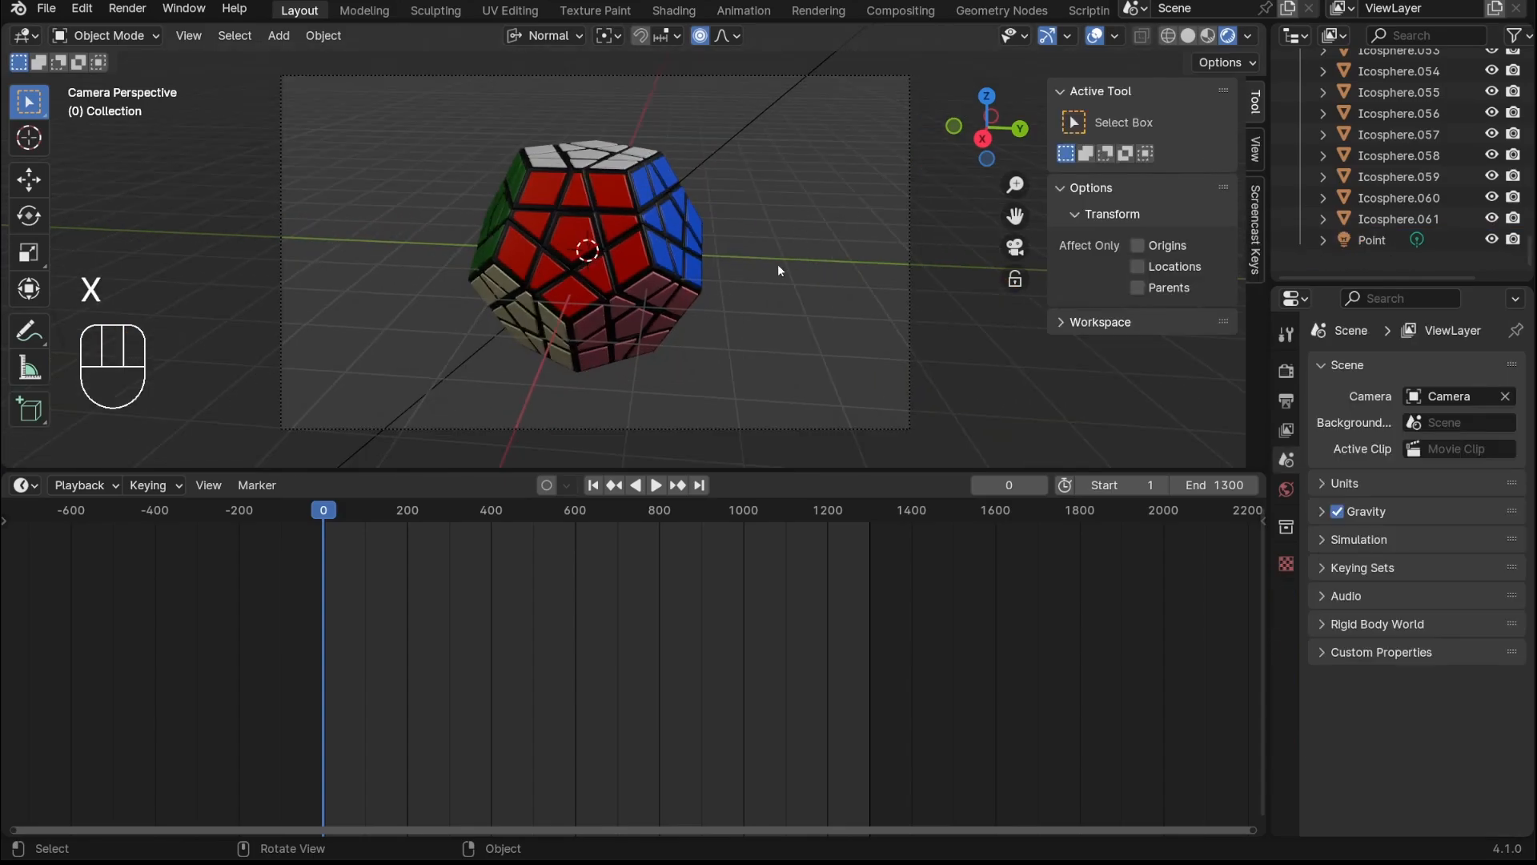
{"action": "scroll", "coordinate": [725, 261], "scroll_direction": "down", "scroll_amount": 3}
{"action": "left_click", "coordinate": [408, 112]}
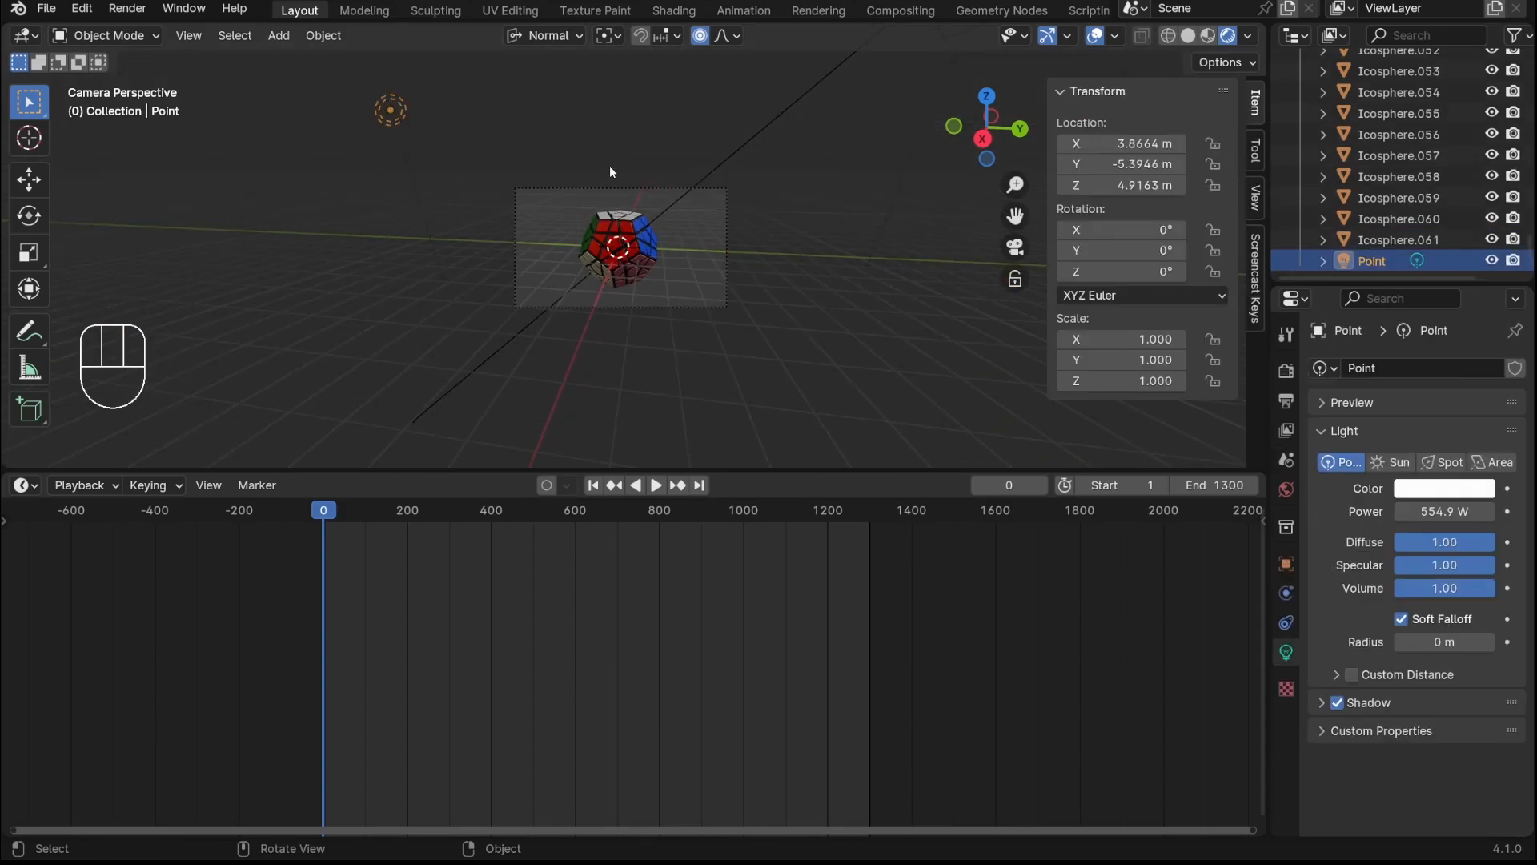
{"action": "key", "text": "shift+d"}
{"action": "left_click", "coordinate": [759, 390]}
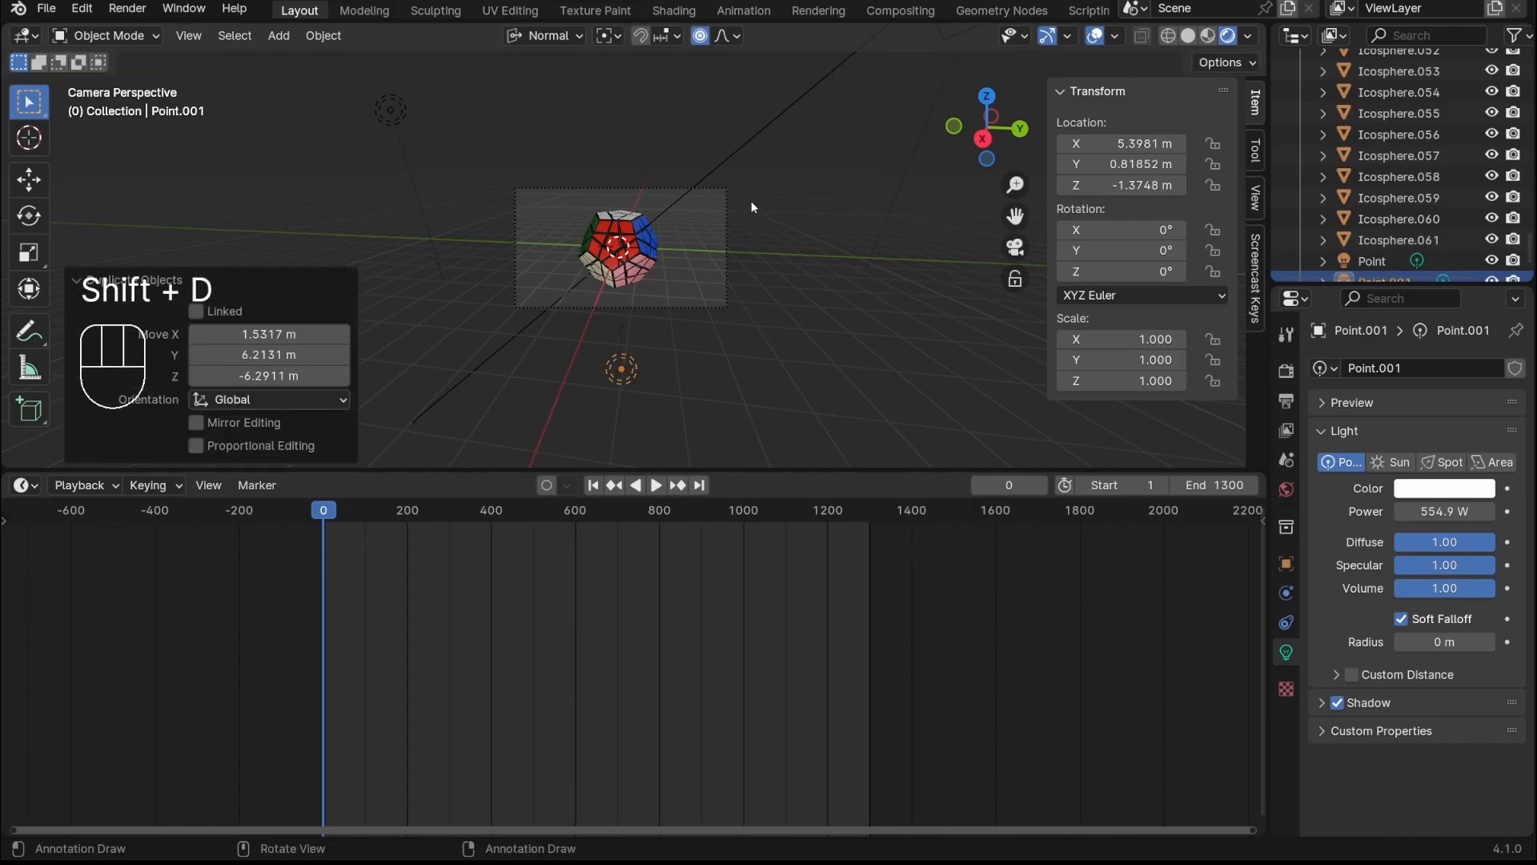
{"action": "key", "text": "g"}
{"action": "key", "text": "z"}
{"action": "left_click", "coordinate": [736, 245]}
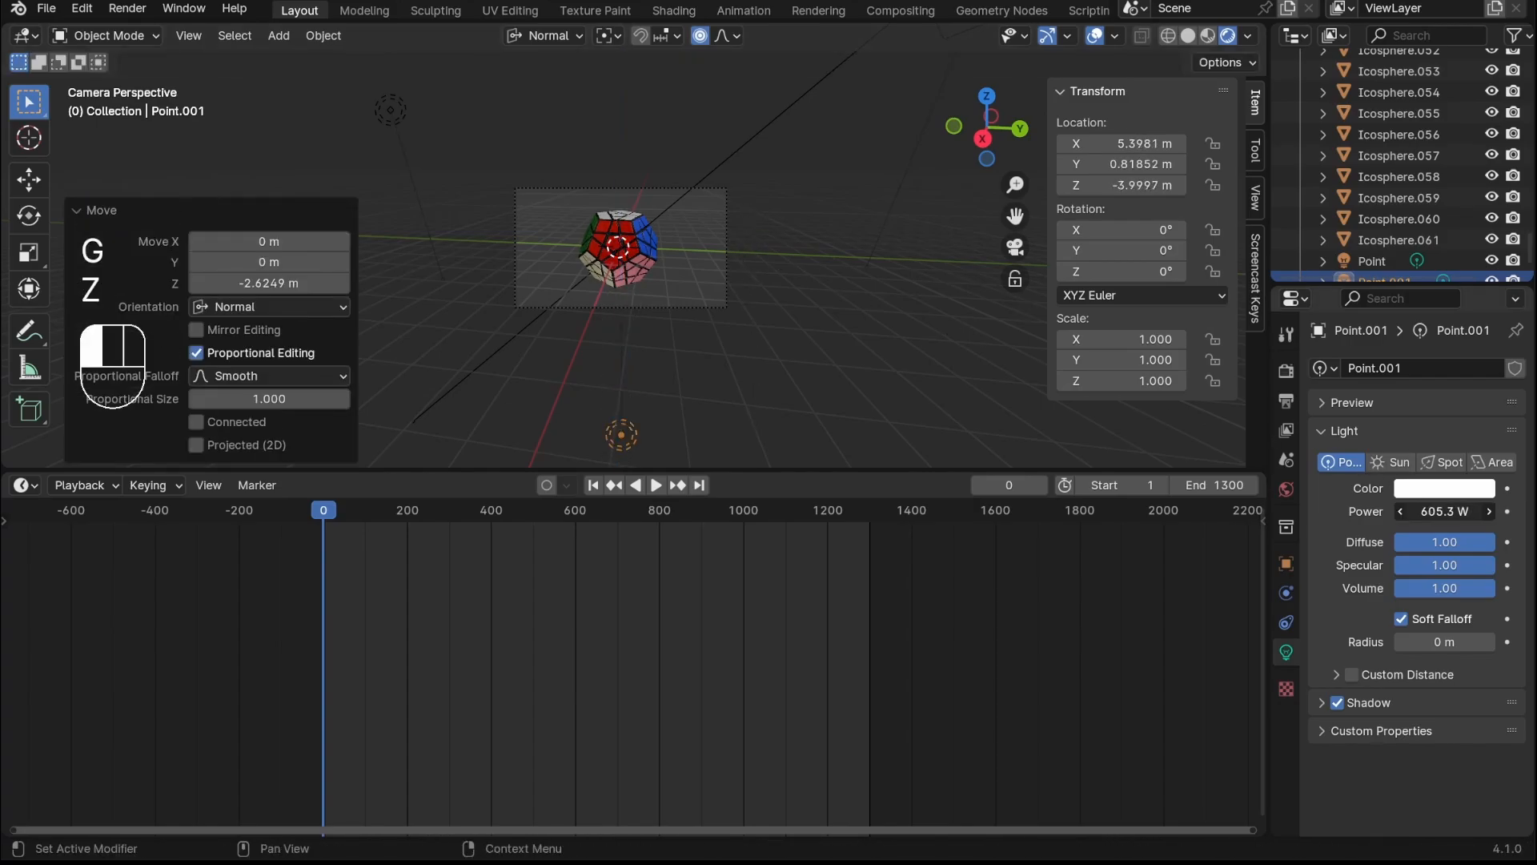
Set the duplicated point light's power to 693.4 W
{"action": "left_click_drag", "start_coordinate": [1444, 512], "coordinate": [1459, 512]}
{"action": "left_click", "coordinate": [888, 355]}
{"action": "scroll", "coordinate": [765, 315], "scroll_direction": "up", "scroll_amount": 5}
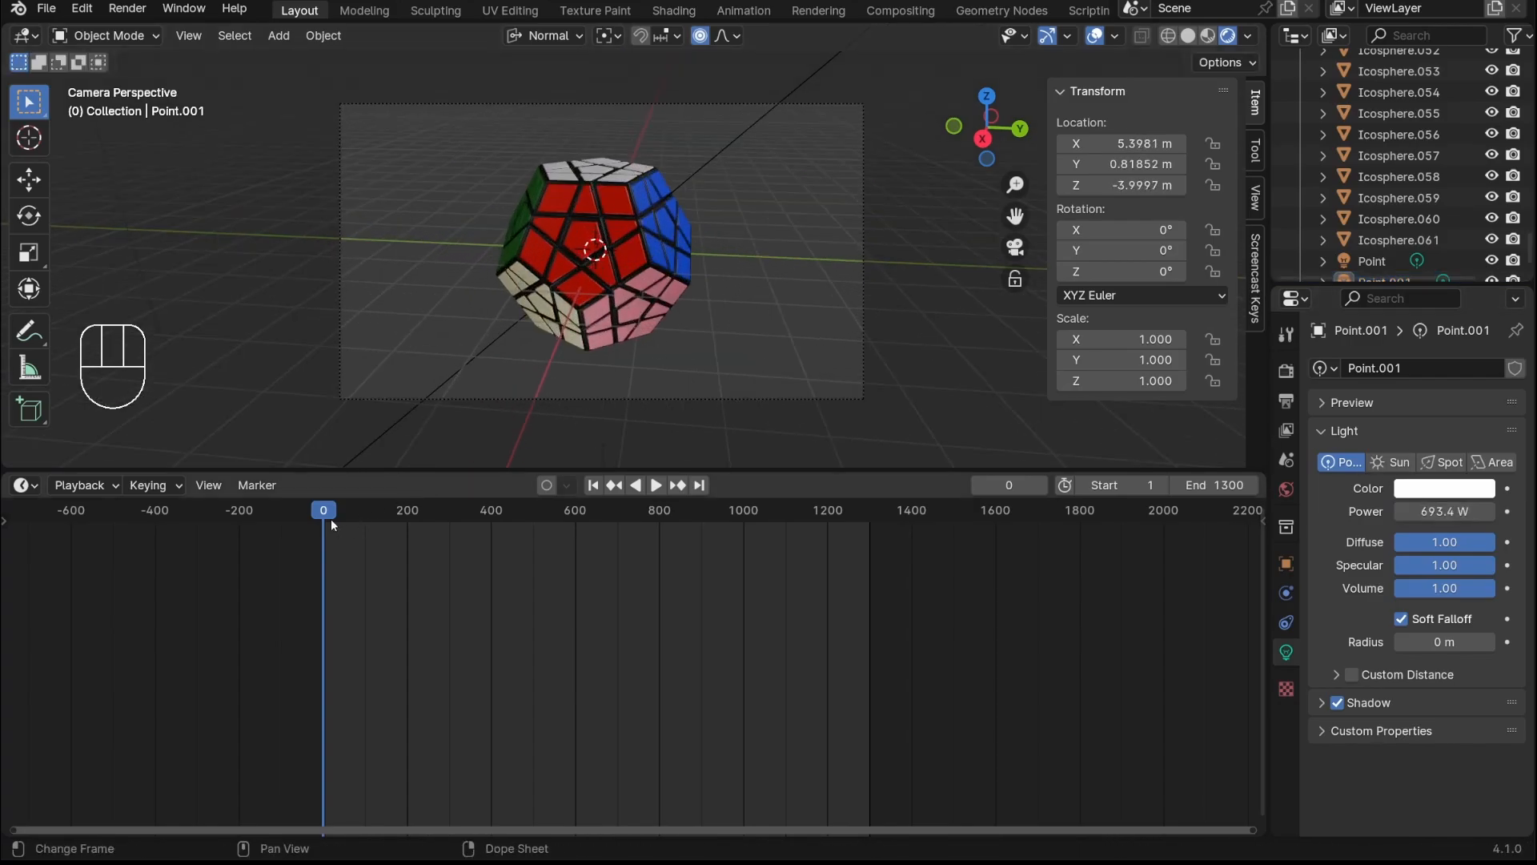
Scrub the animation to frame 1080 and examine the lighting on the puzzle's faces up close
{"action": "left_click_drag", "start_coordinate": [330, 519], "coordinate": [780, 607]}
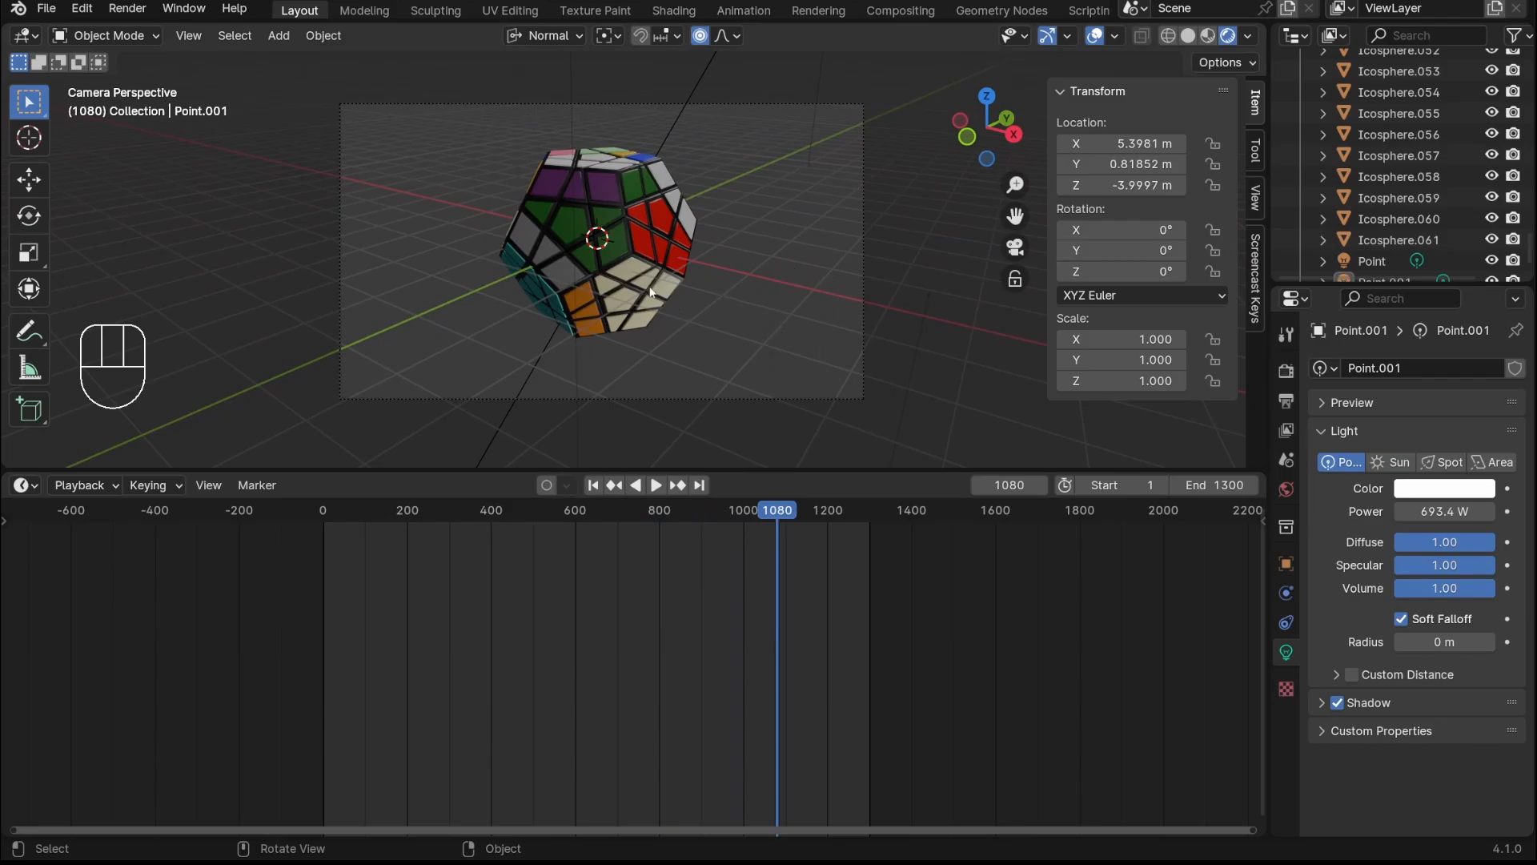
{"action": "scroll", "coordinate": [576, 239], "scroll_direction": "up", "scroll_amount": 4}
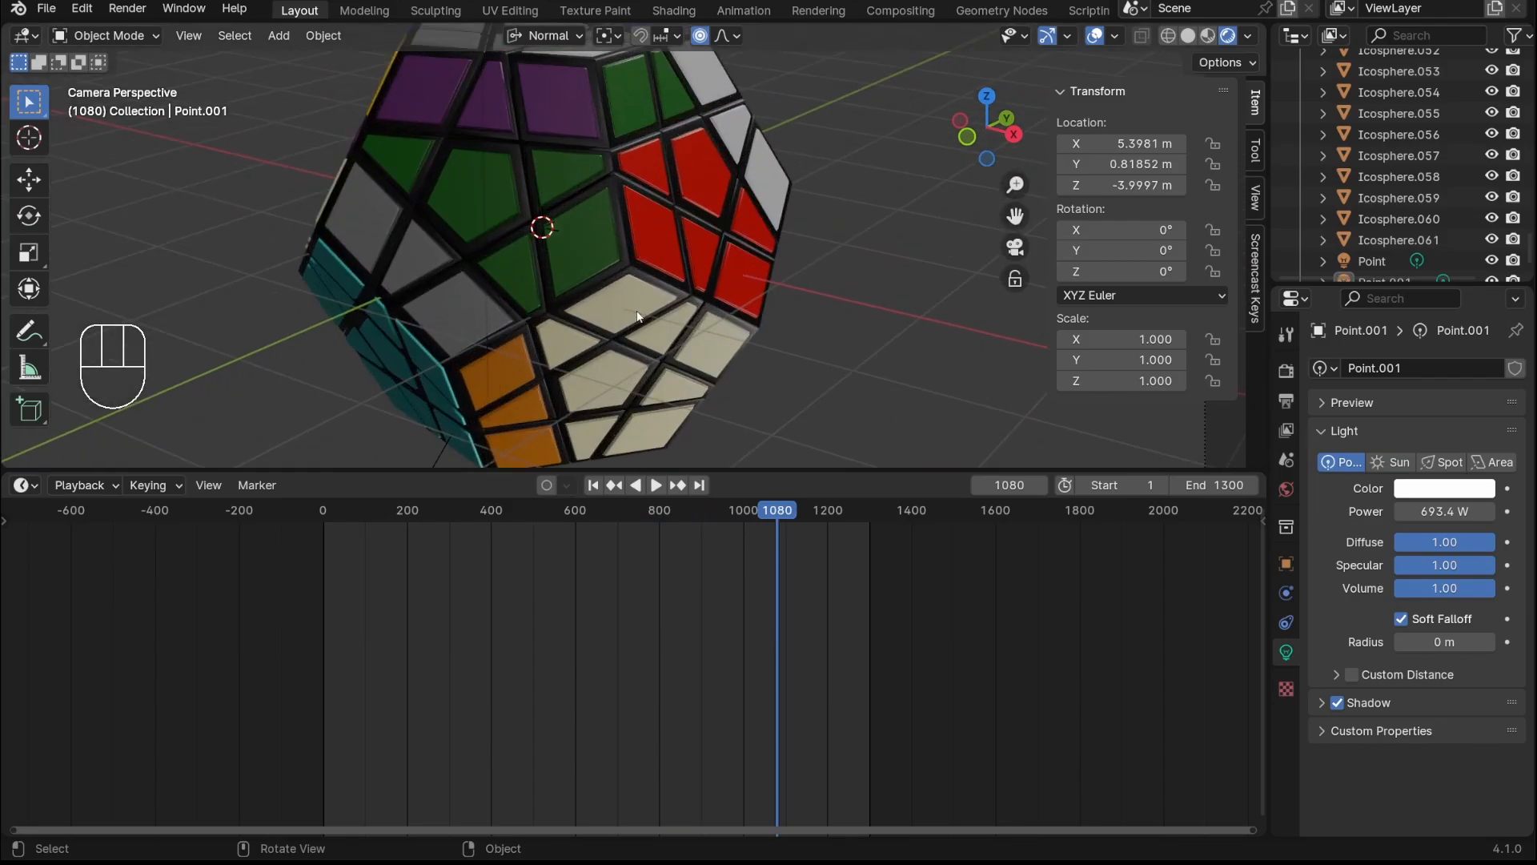